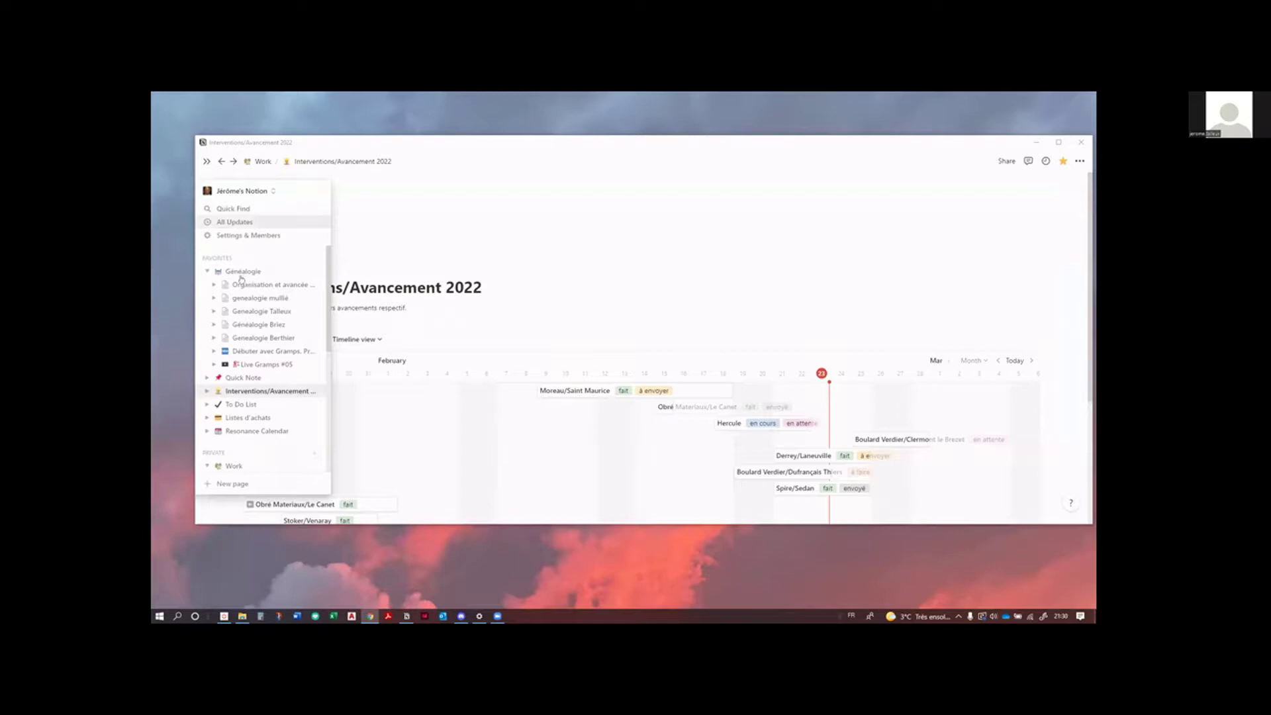
Step: Minimize the Notion window and launch Gramps from the Start menu
left_click(1036, 142)
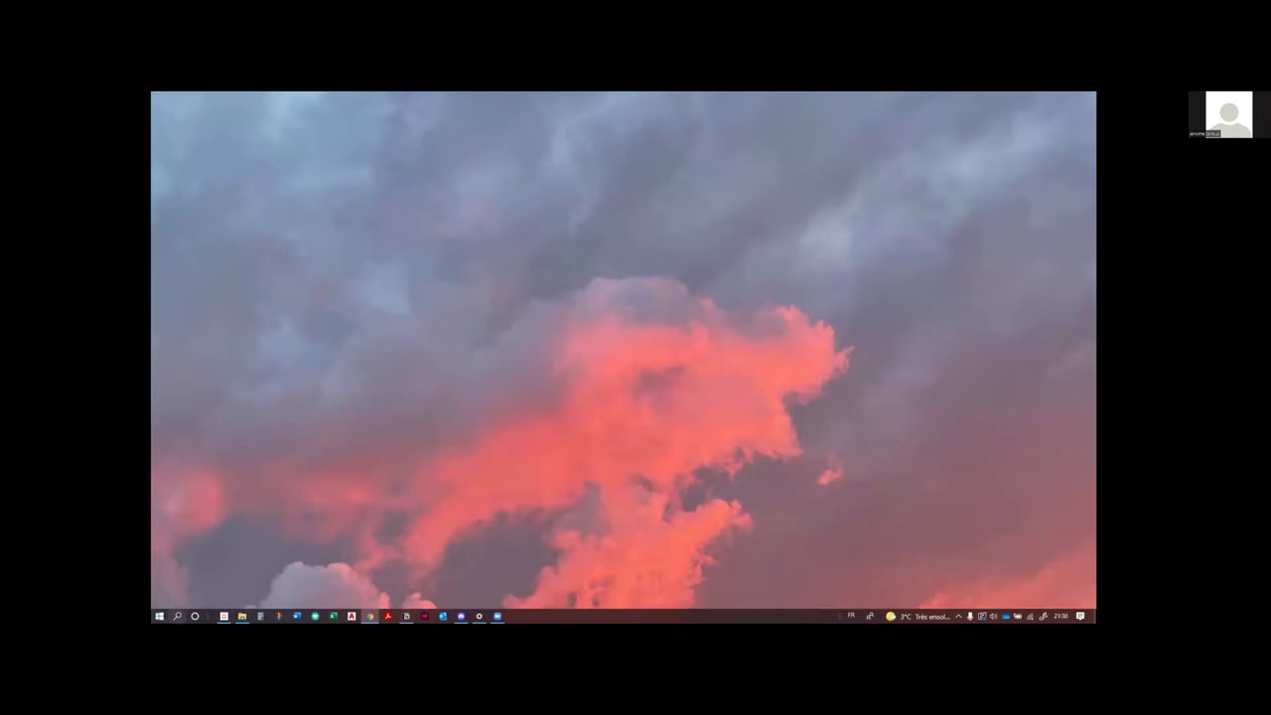
key("super")
key("Escape")
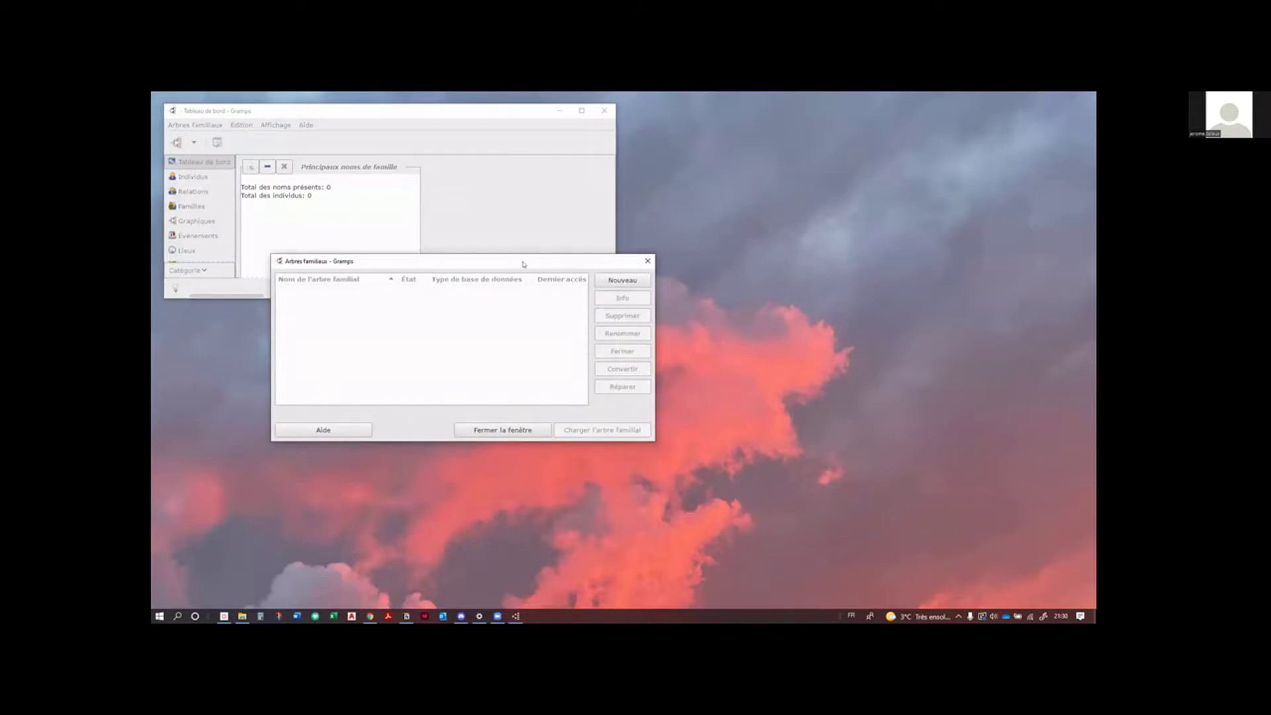
left_click_drag(530, 262, 691, 244)
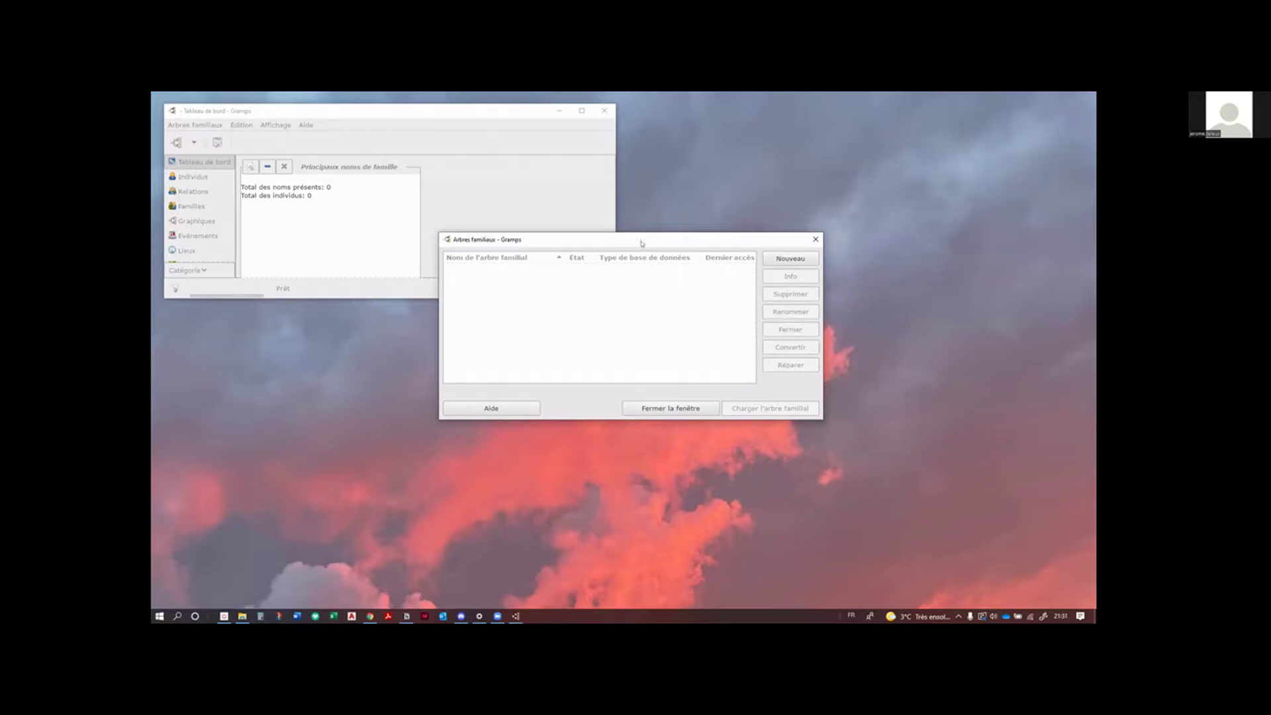
left_click_drag(641, 243, 632, 256)
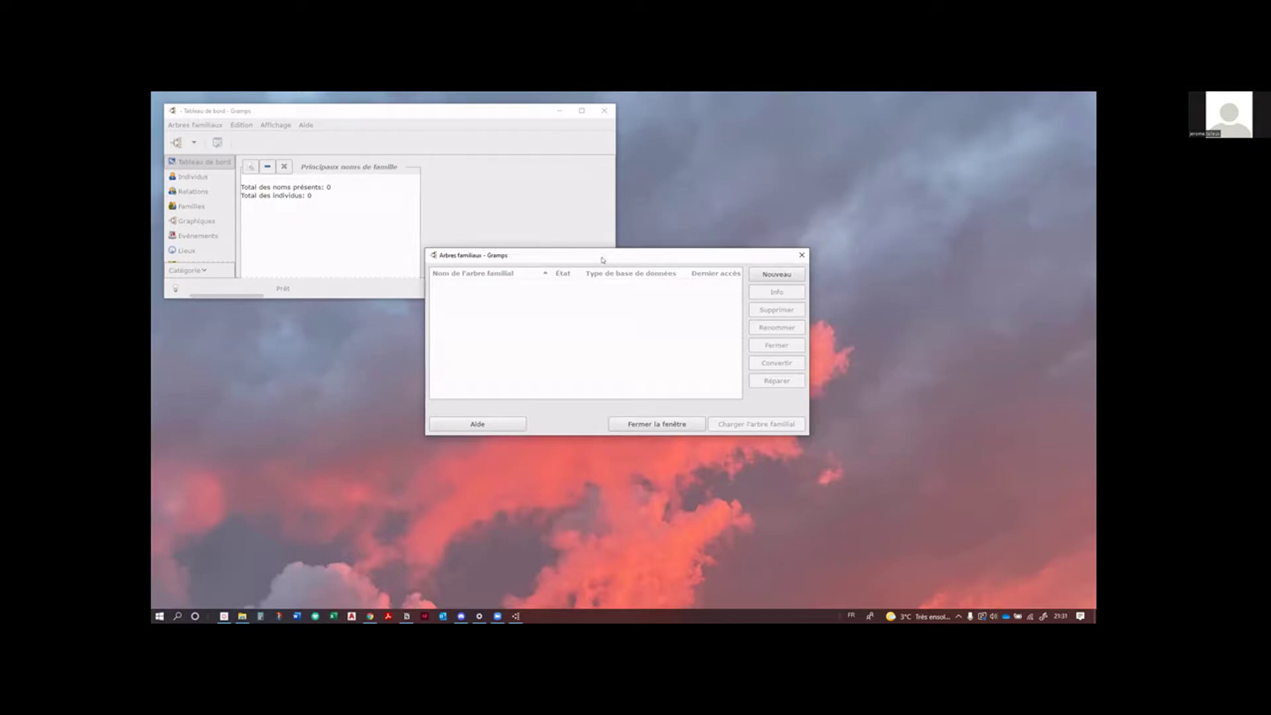
left_click_drag(602, 260, 635, 228)
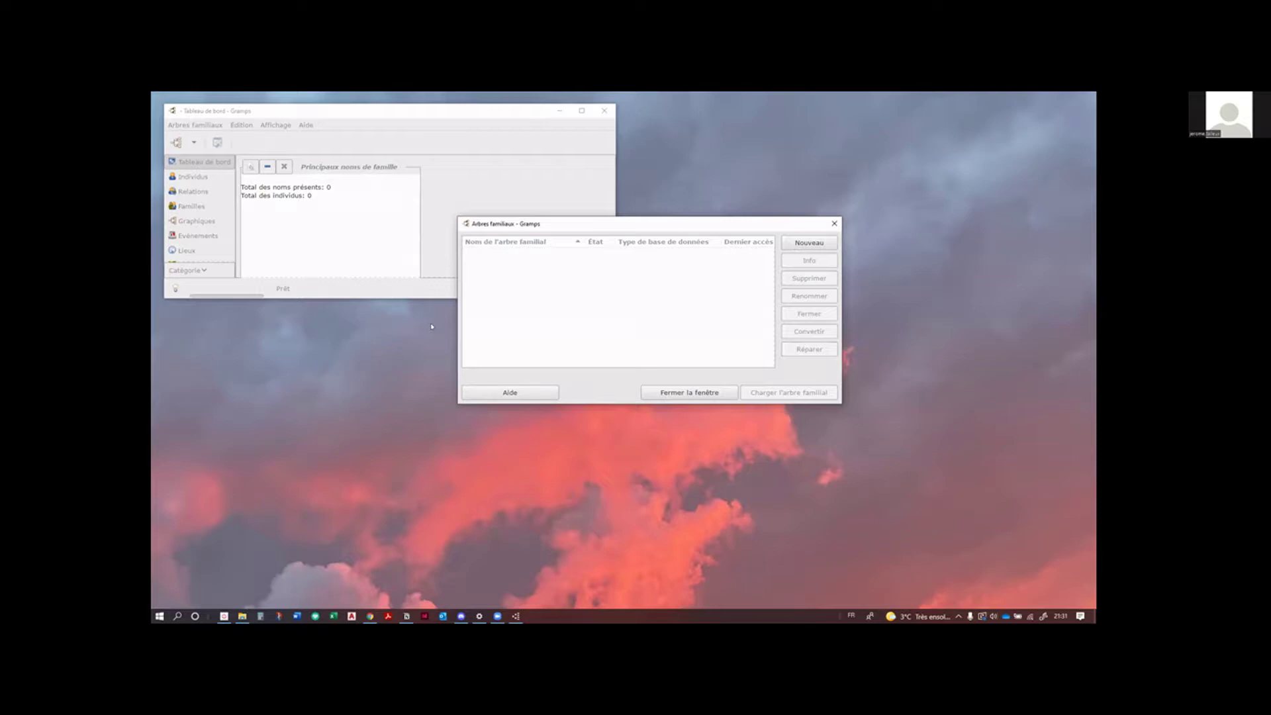
Step: Create a new family tree named 'Arbre Talleux' and load it
left_click(802, 245)
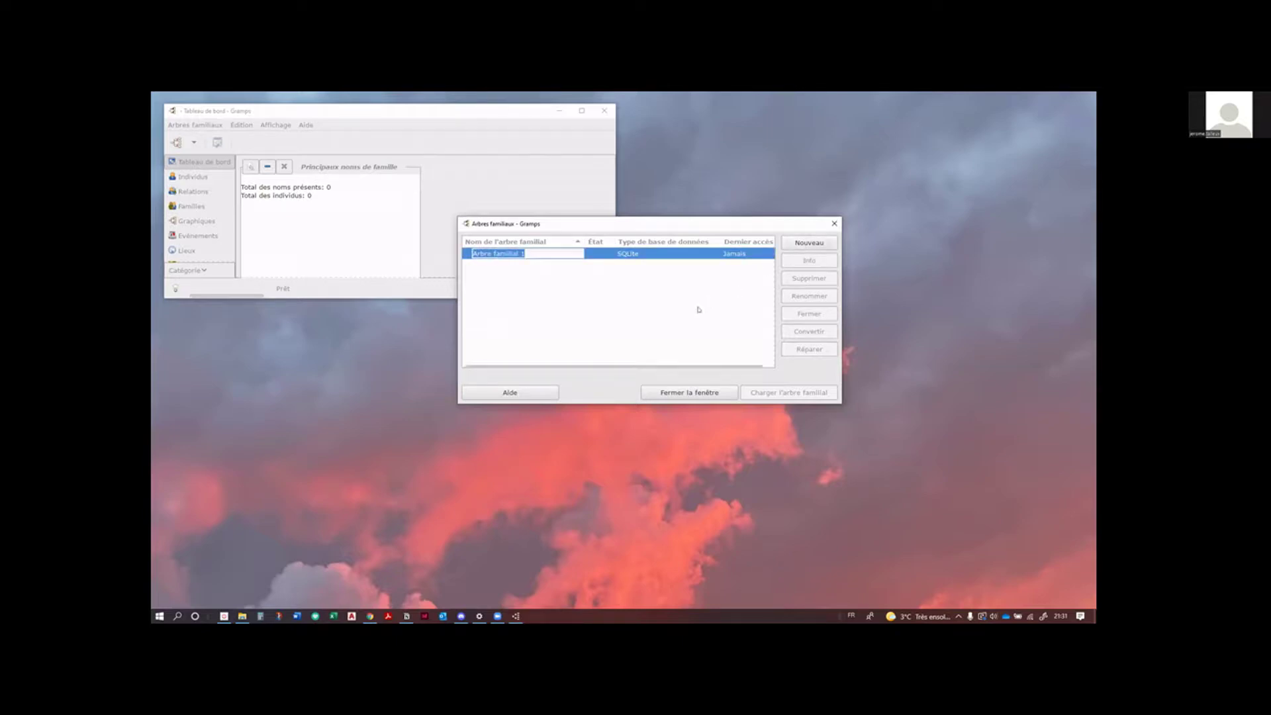
type("Arb")
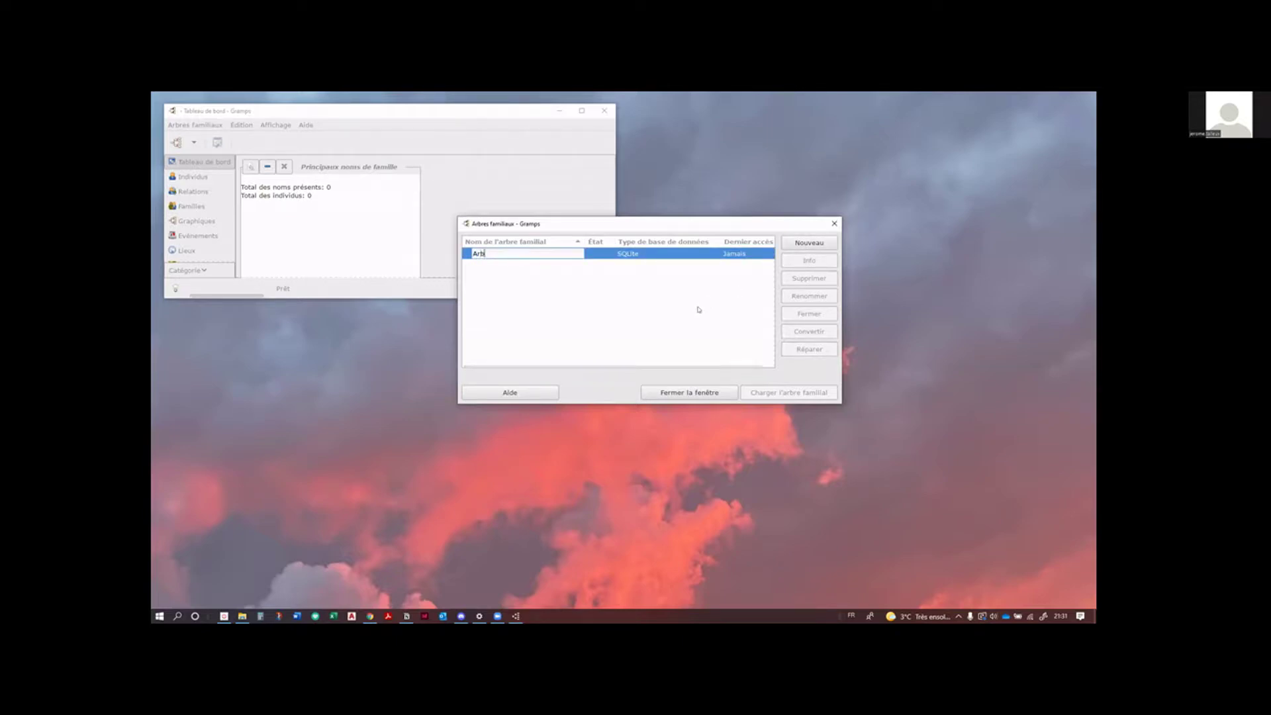
type("re Talleux")
left_click(667, 303)
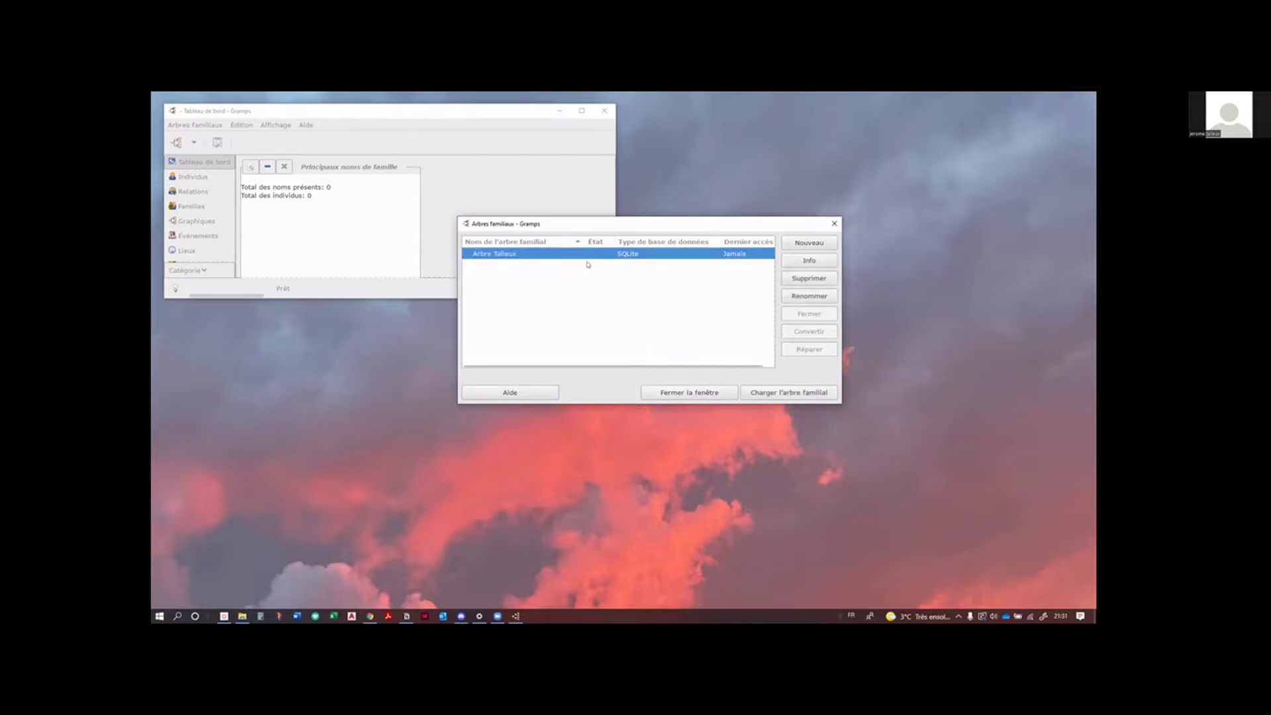
left_click(774, 395)
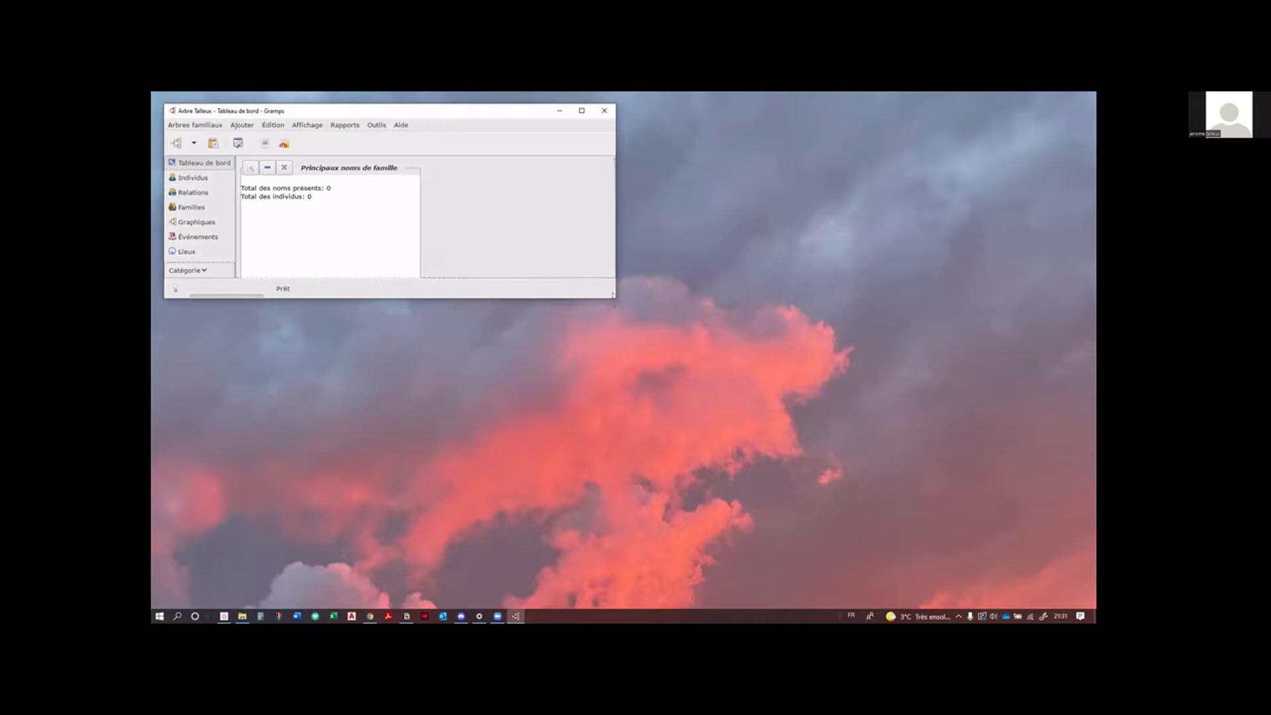
Step: Enlarge the Gramps main window so all categories down to Notes are listed
left_click_drag(613, 300, 774, 458)
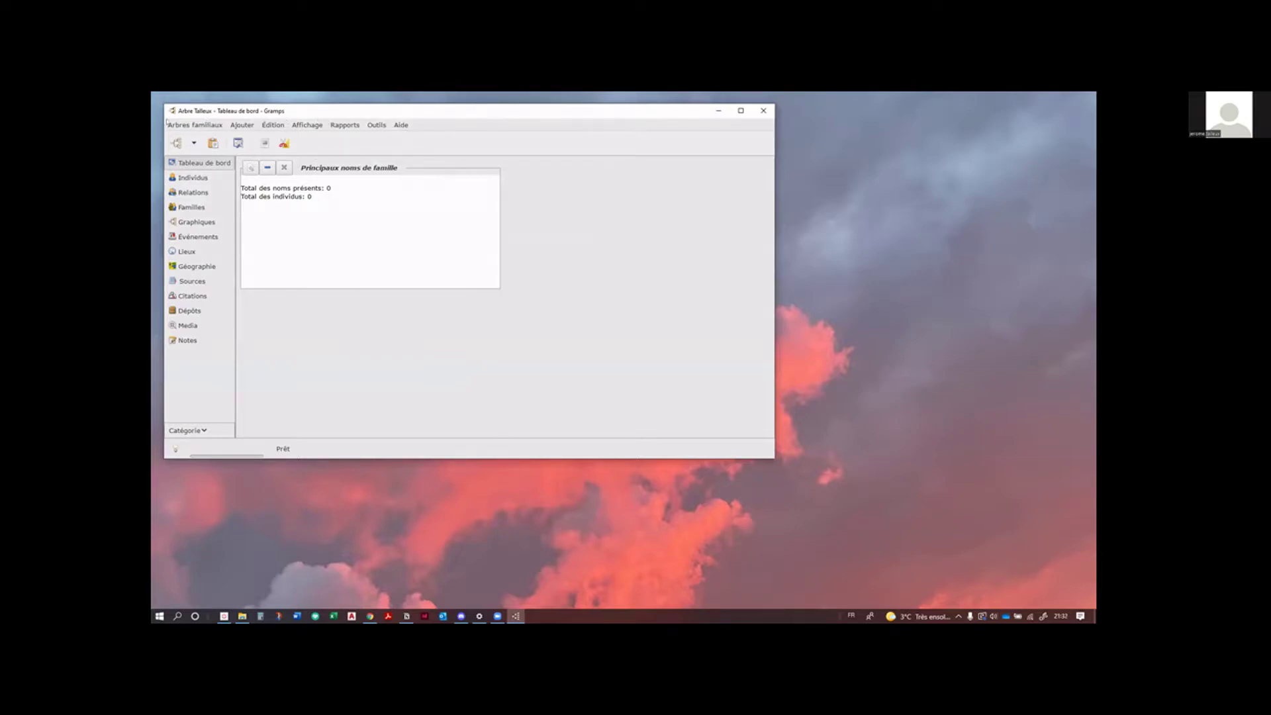
left_click(272, 125)
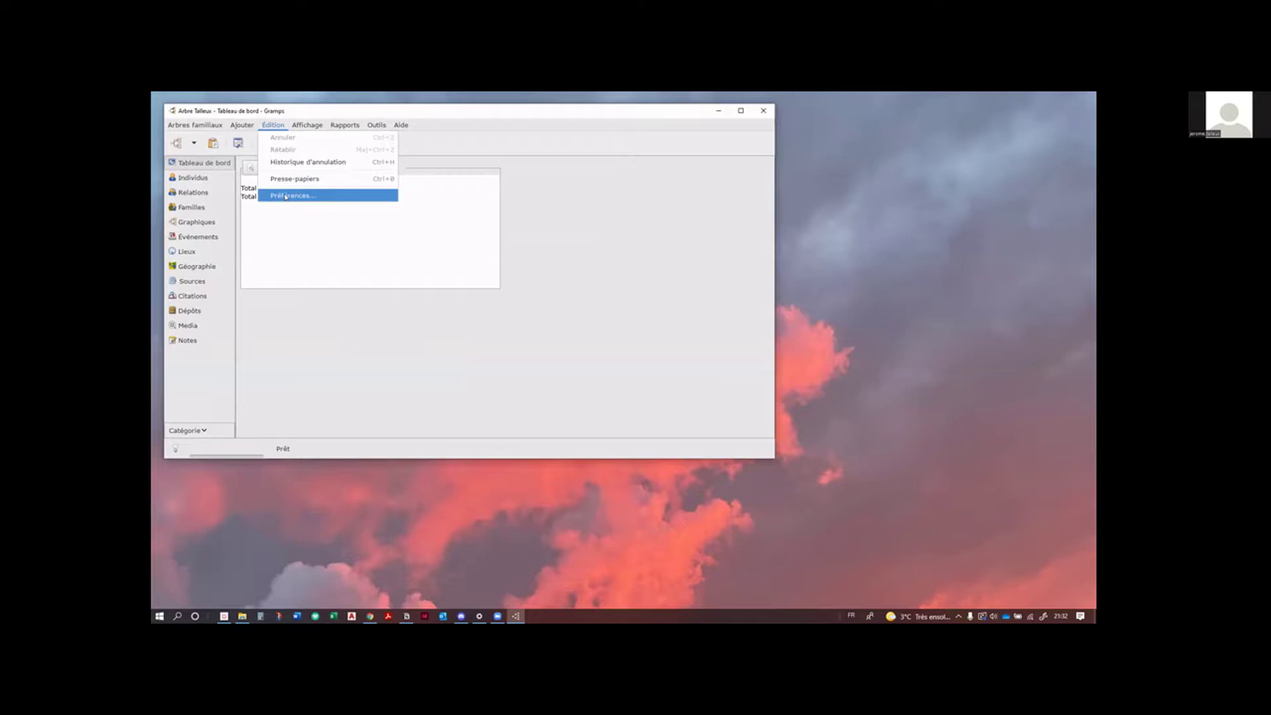
Step: Open Préférences, move the dialog aside and view the Arbre familial backup settings
left_click(286, 196)
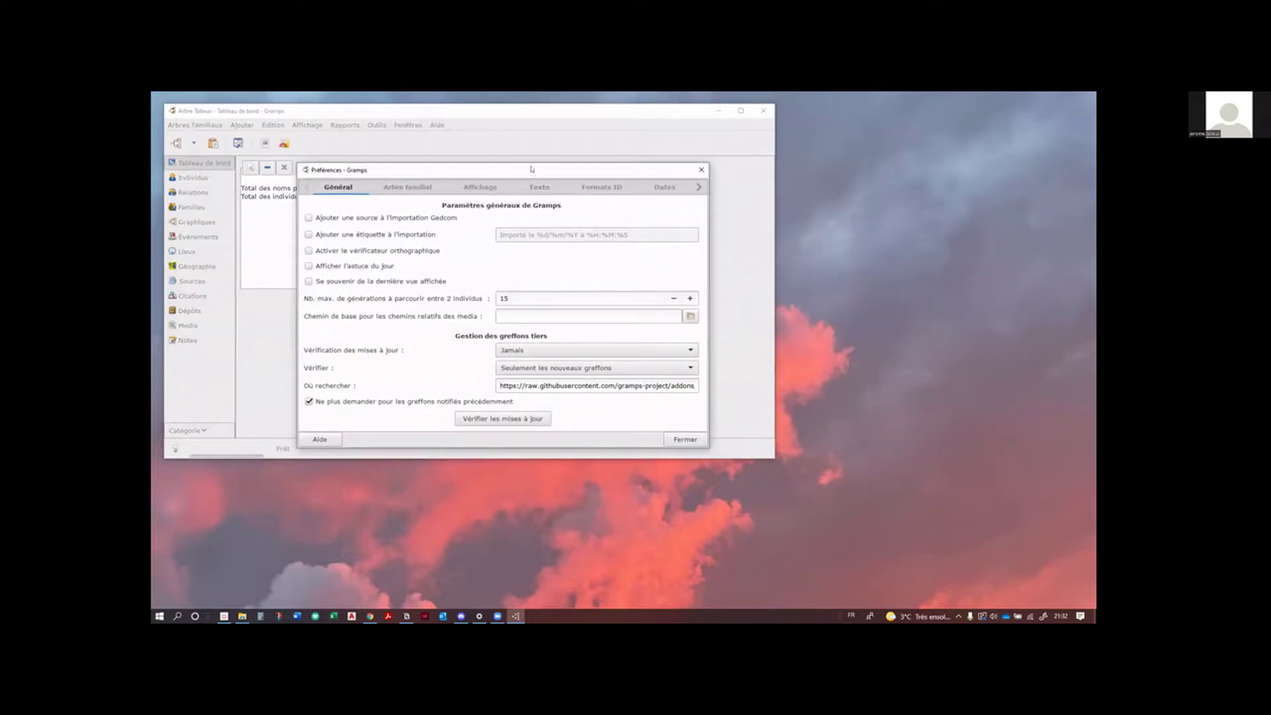
left_click_drag(532, 170, 617, 178)
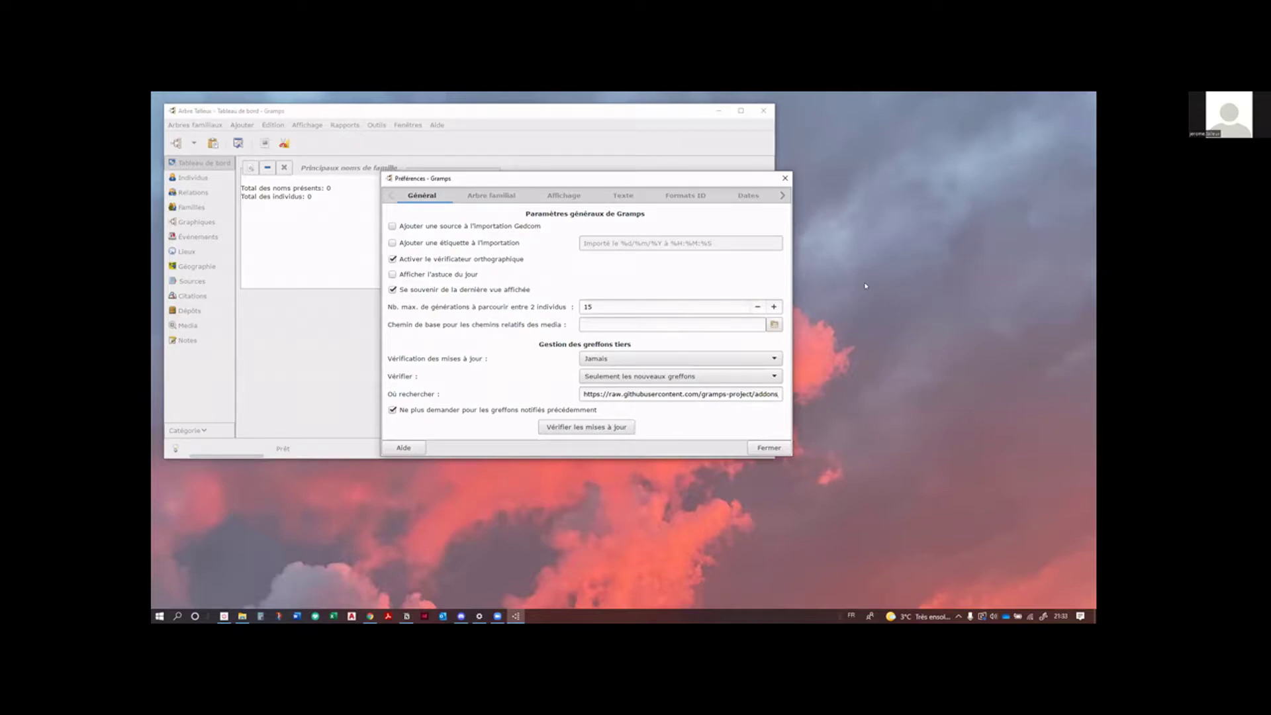
left_click(496, 197)
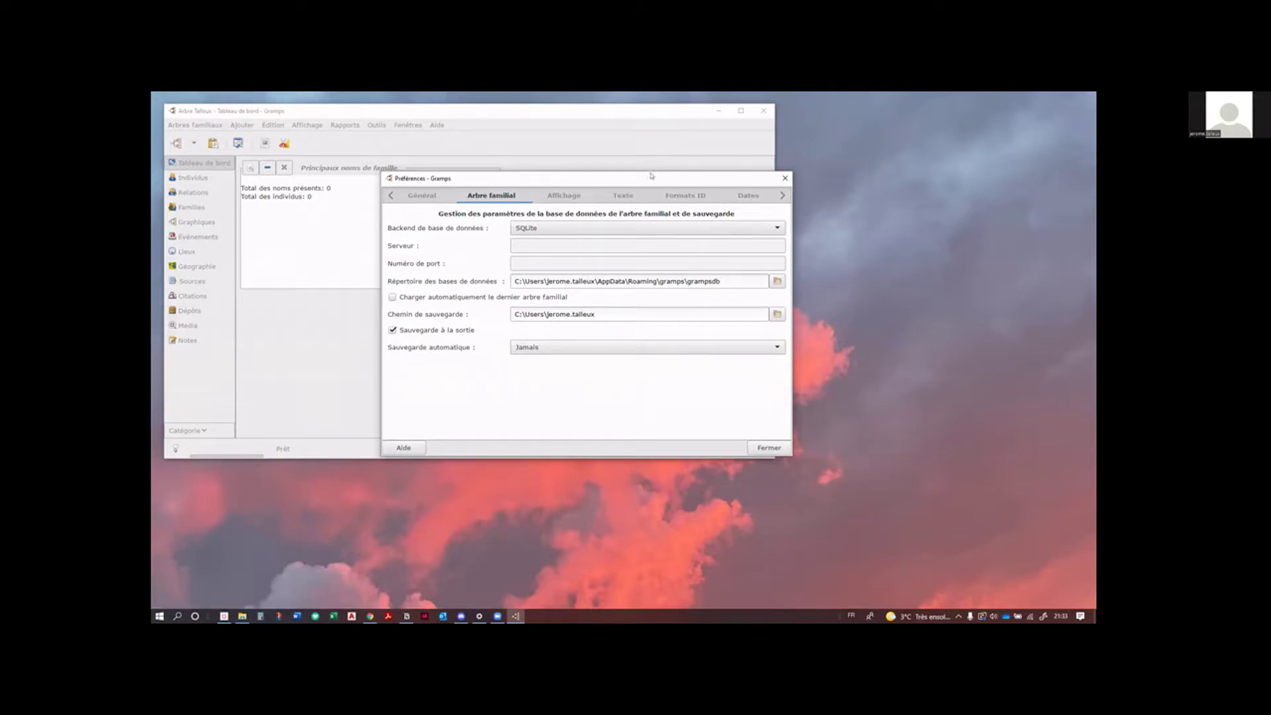
Step: Set Sauvegarde automatique to Chaque heure, then go to the Affichage preferences
left_click_drag(654, 177, 664, 167)
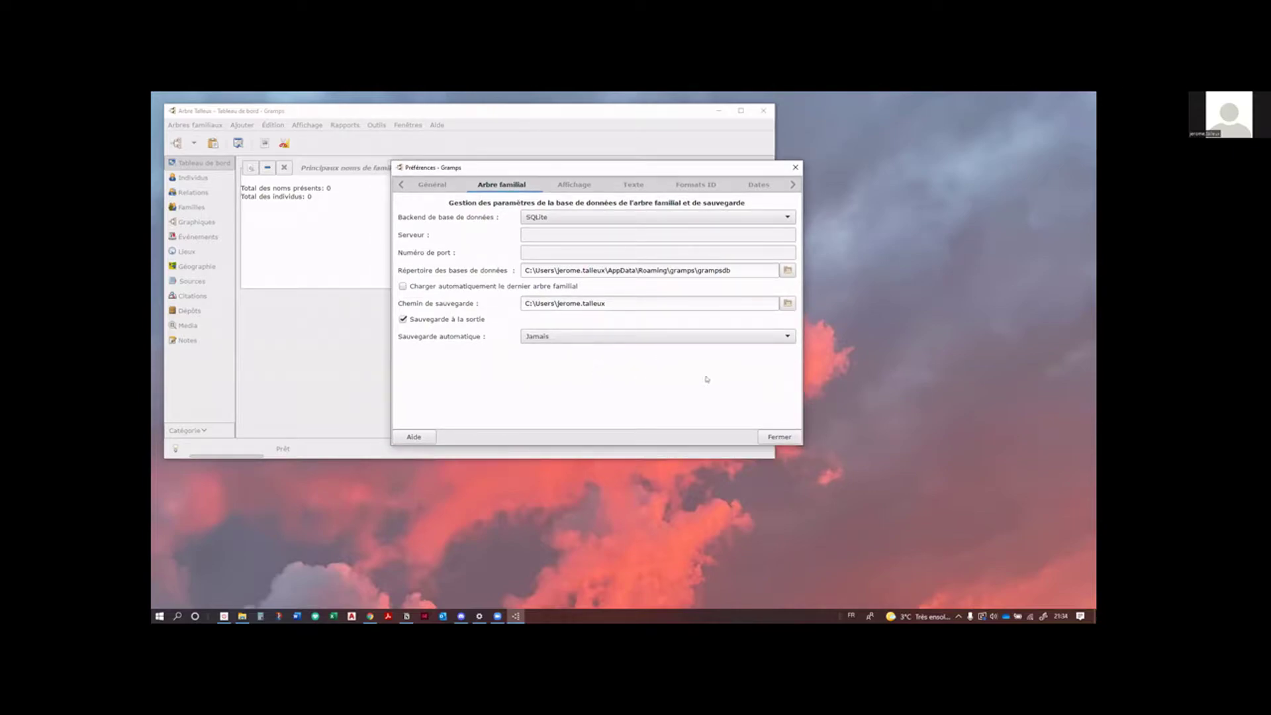
left_click(763, 335)
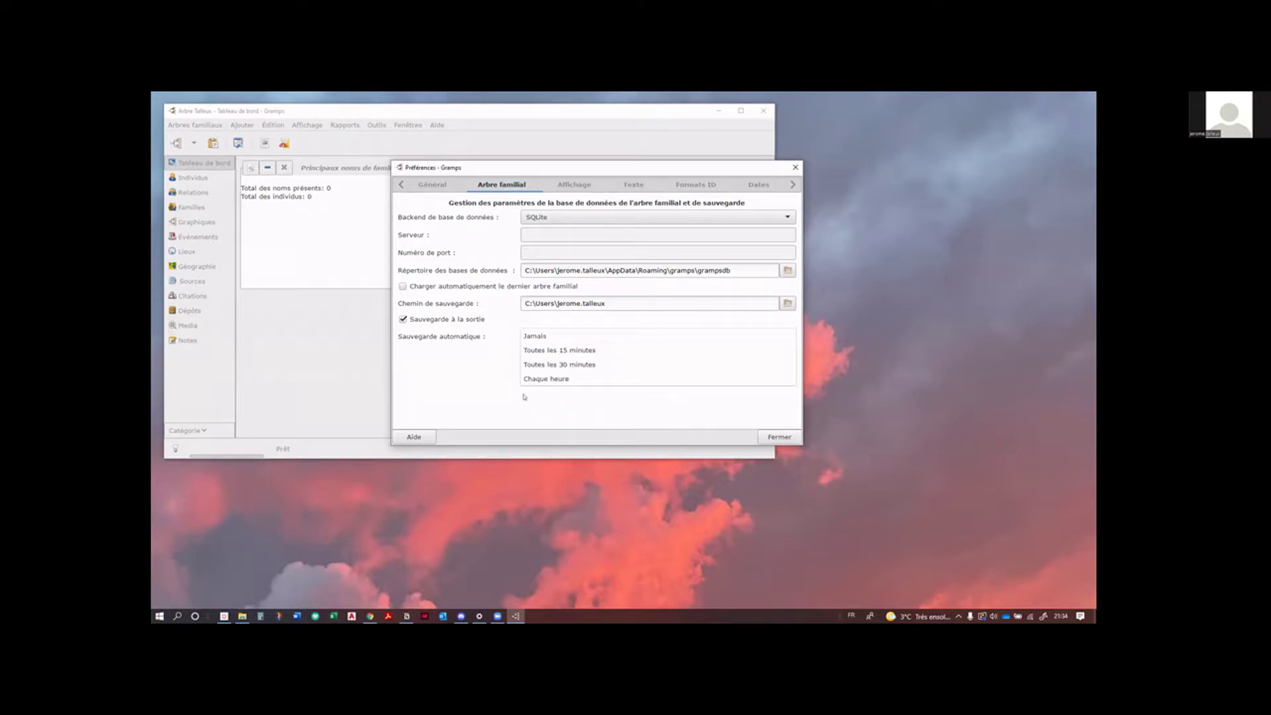
left_click(574, 379)
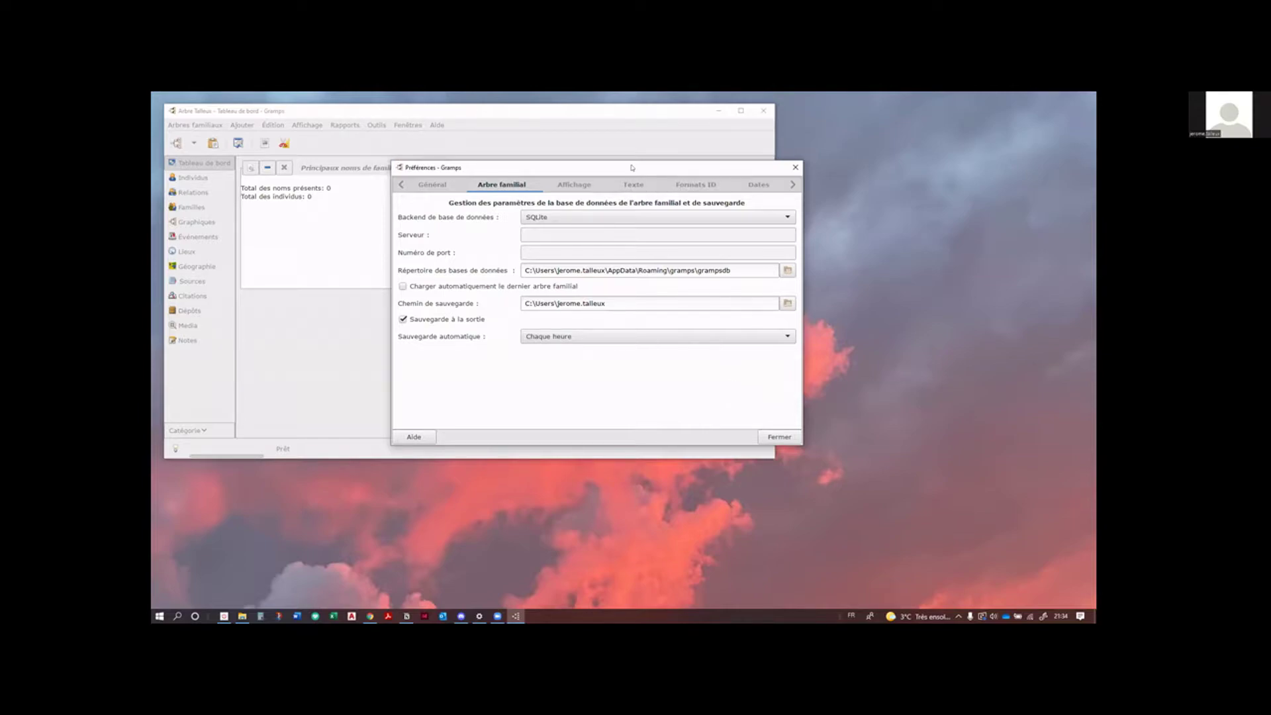
left_click_drag(633, 167, 632, 176)
left_click(579, 193)
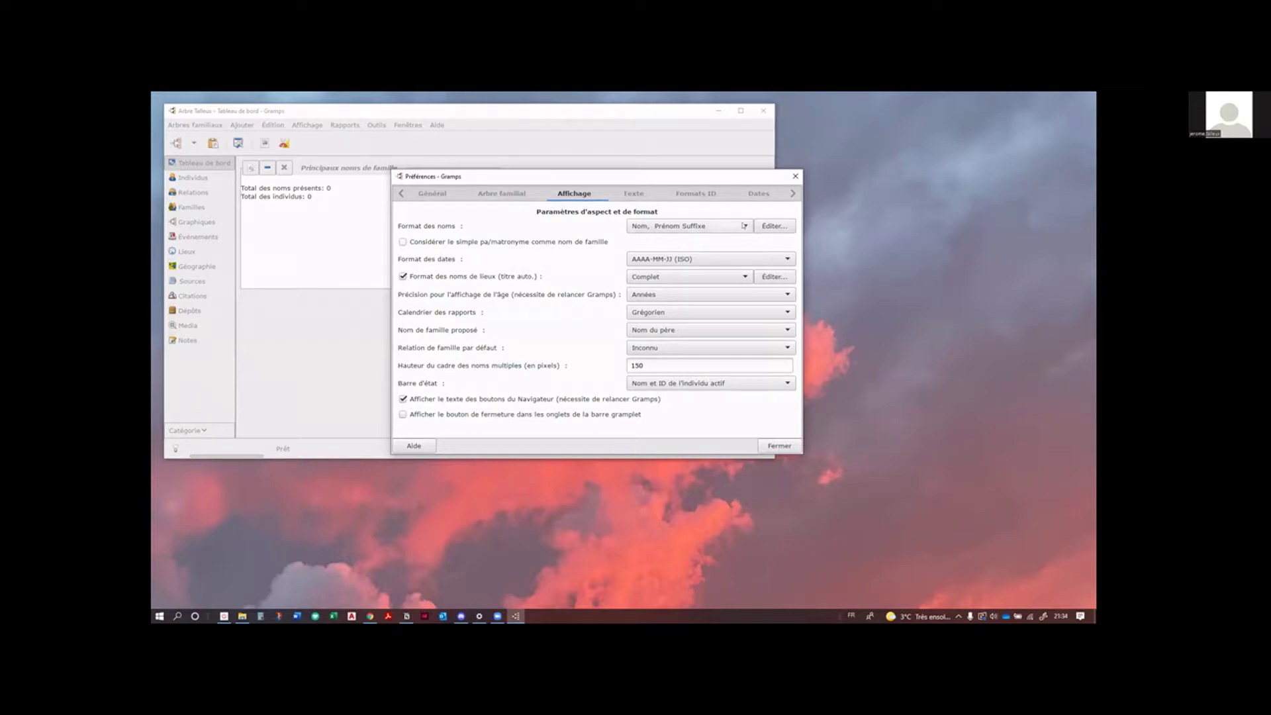
Step: Open the editor for Format des noms from the Affichage preferences
left_click(745, 227)
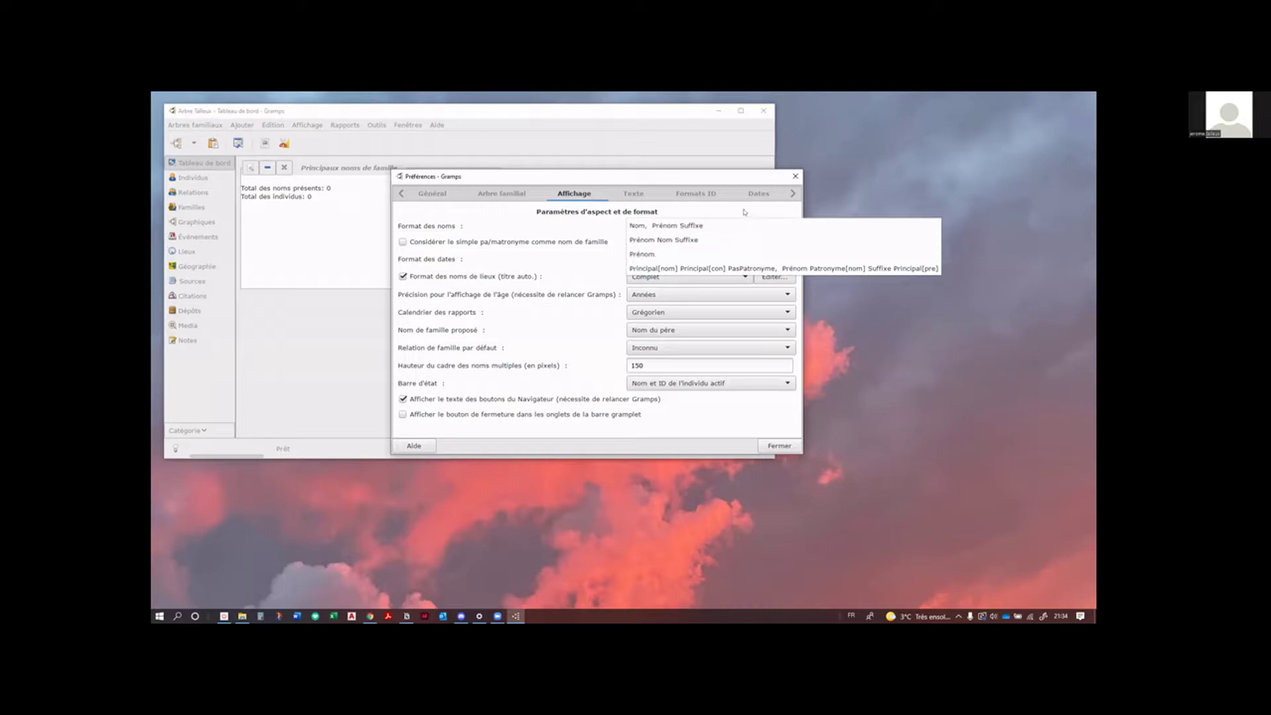
left_click(777, 207)
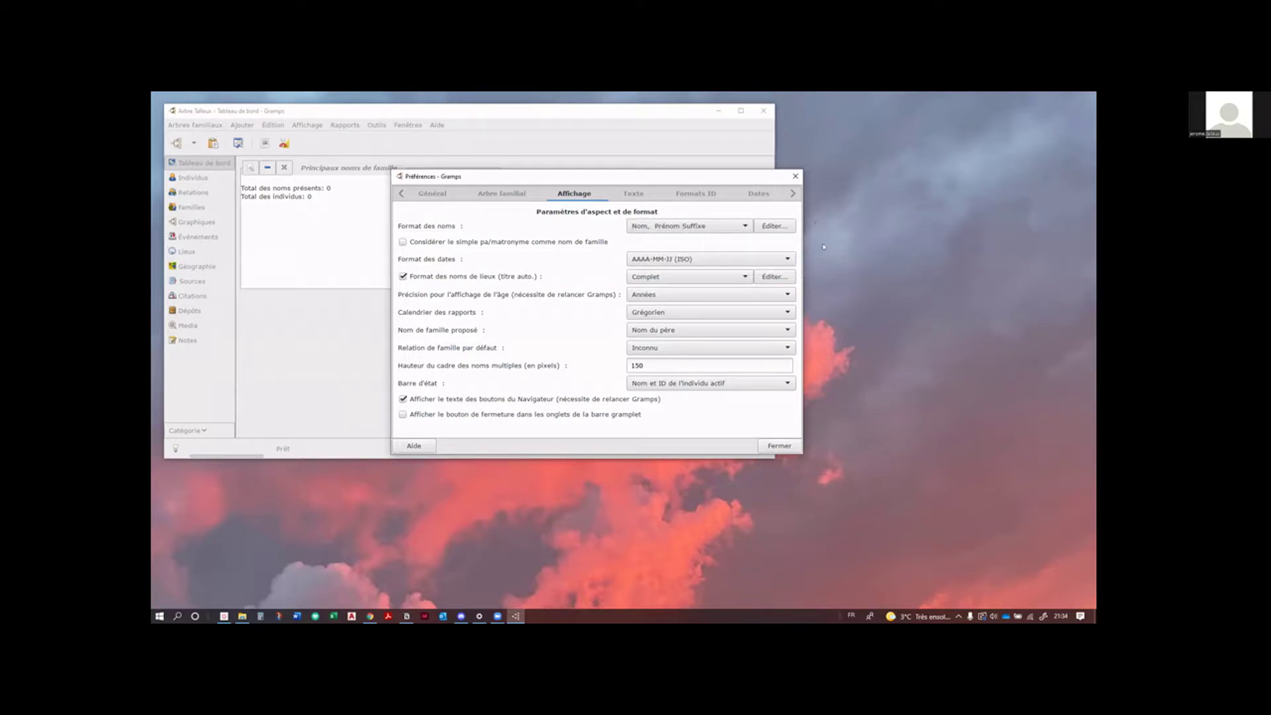
left_click(771, 225)
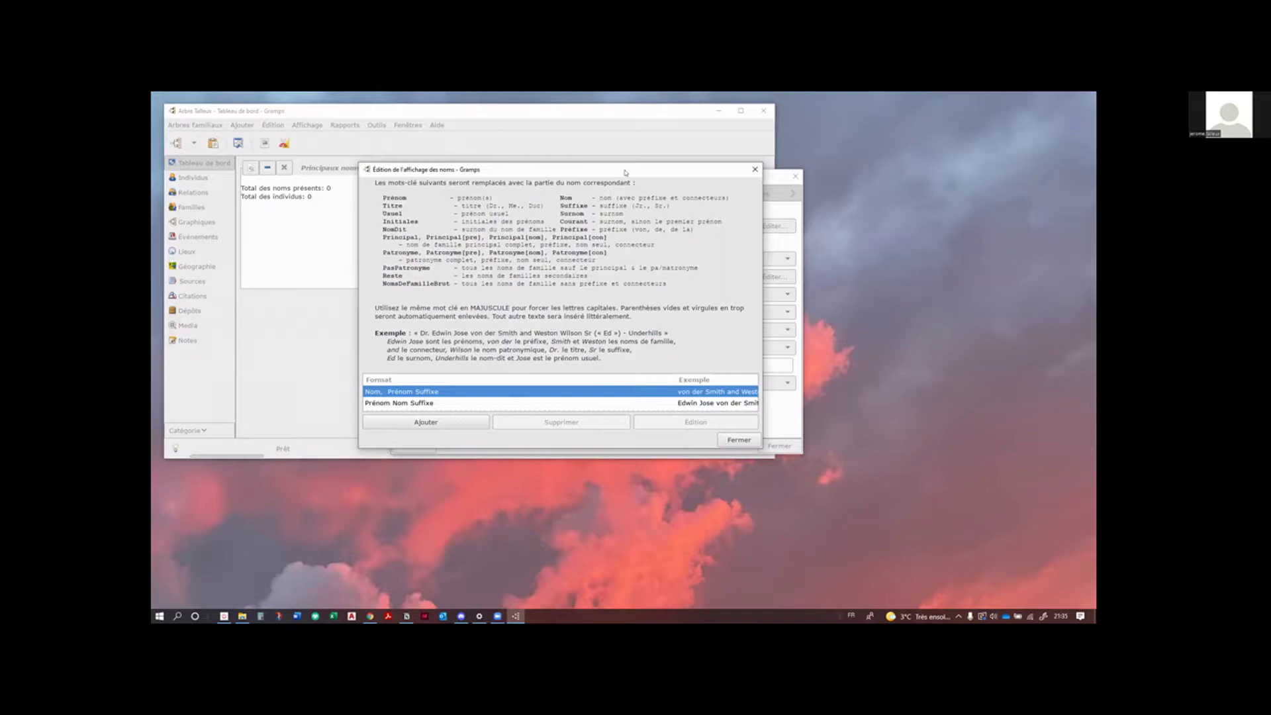
Step: Enlarge the name format editor to review every format, close it, and view the Texte defaults
left_click_drag(603, 168, 581, 168)
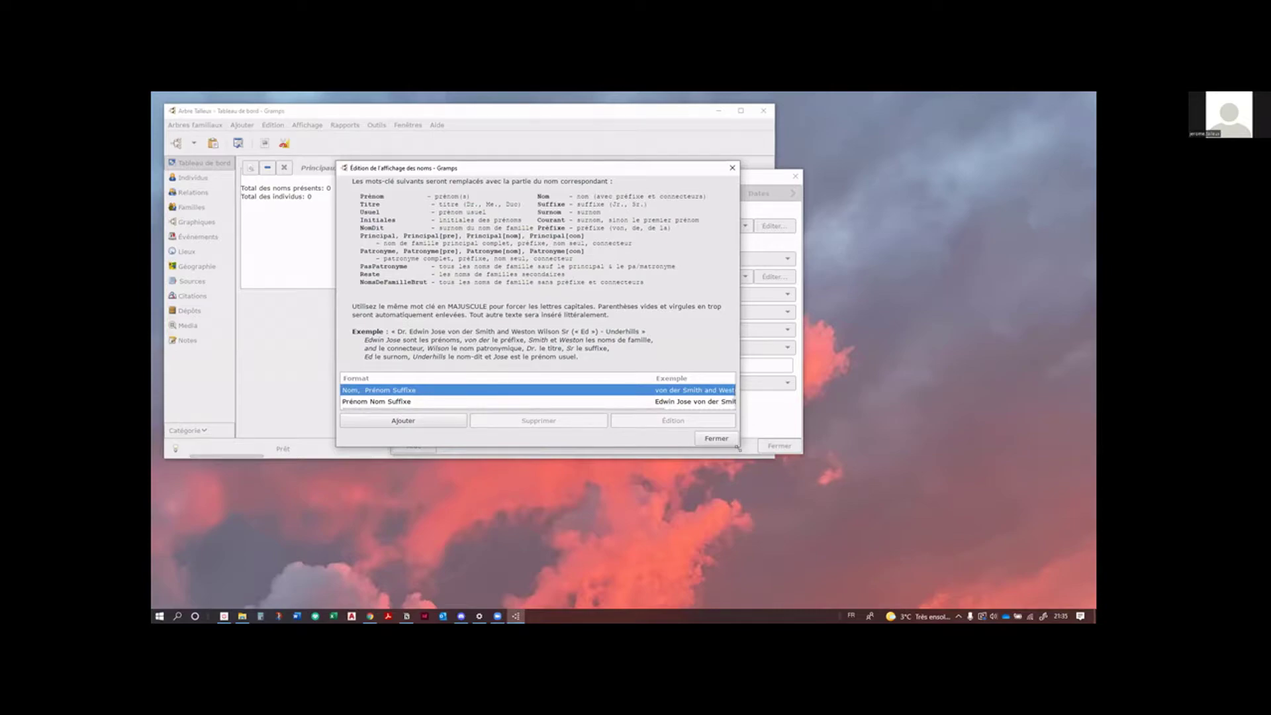
left_click_drag(737, 448, 935, 557)
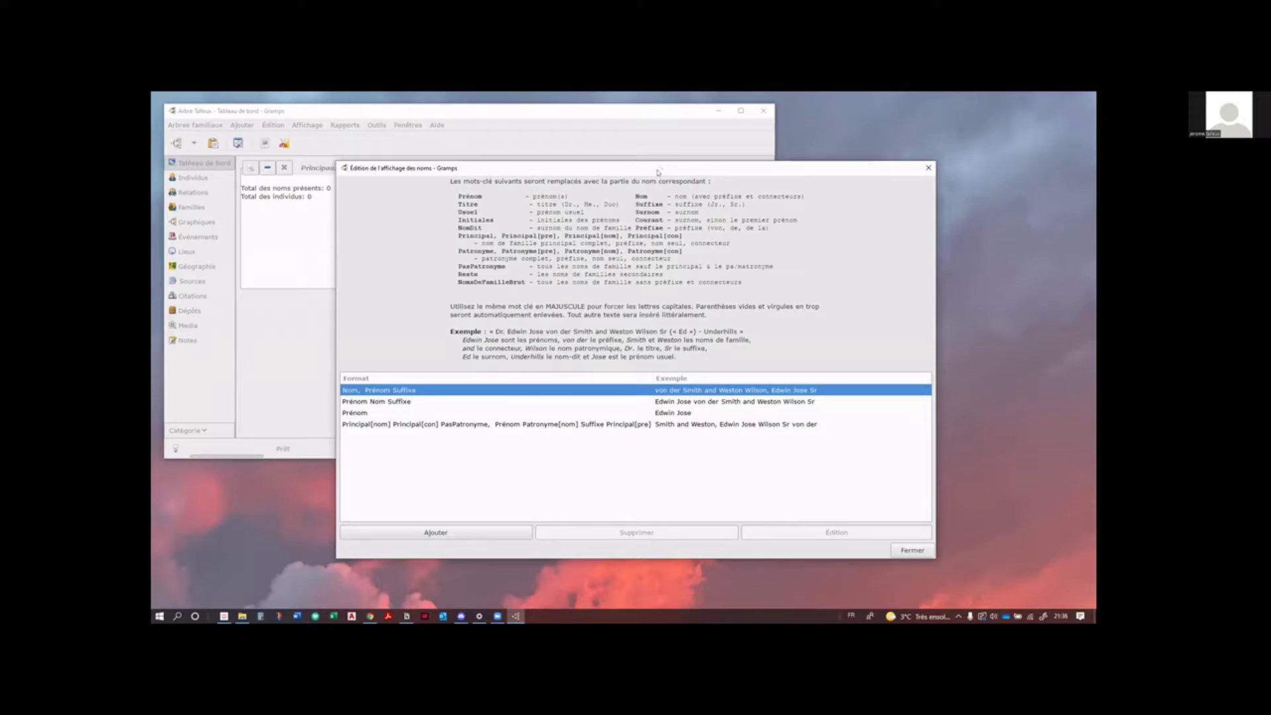
left_click_drag(632, 168, 605, 151)
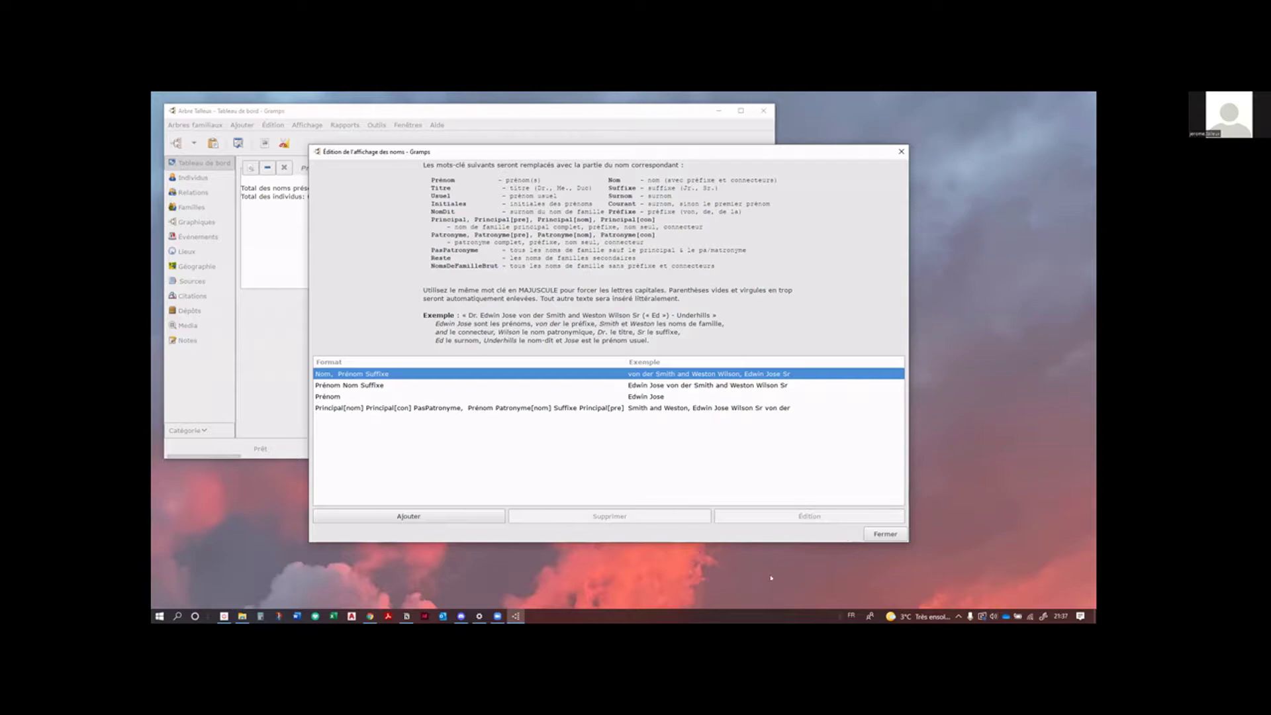
left_click(893, 537)
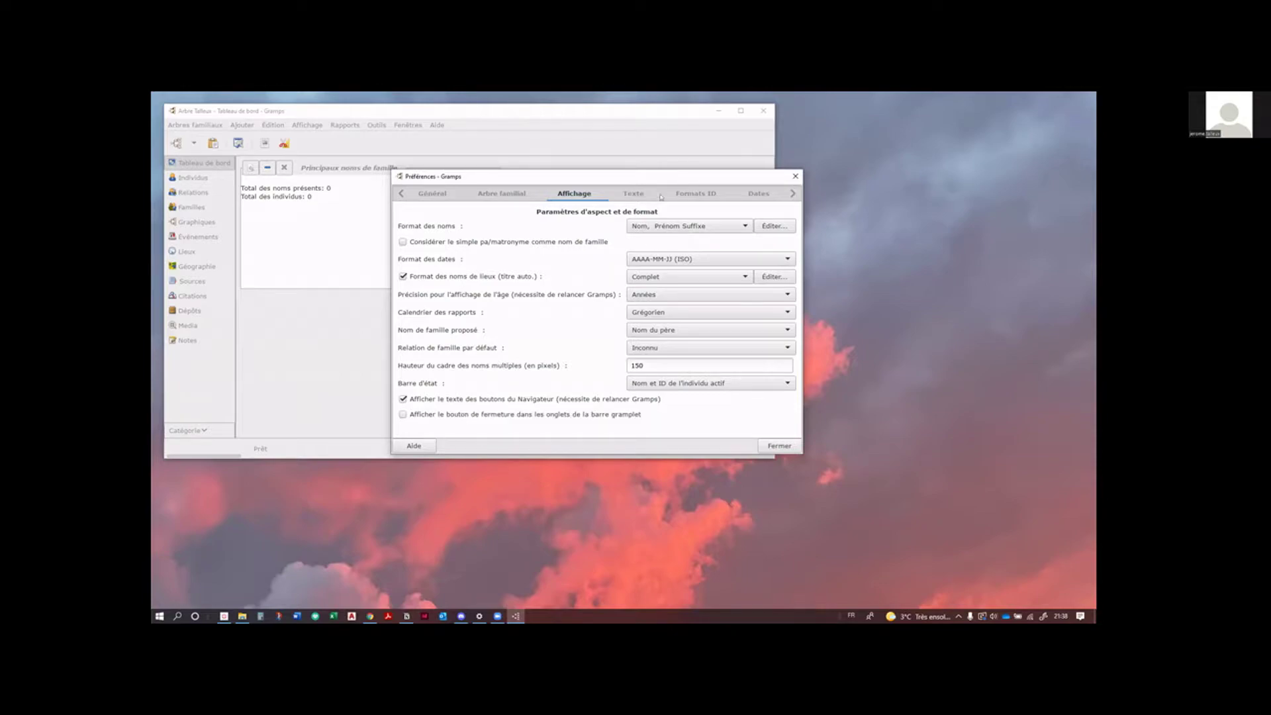
left_click(621, 195)
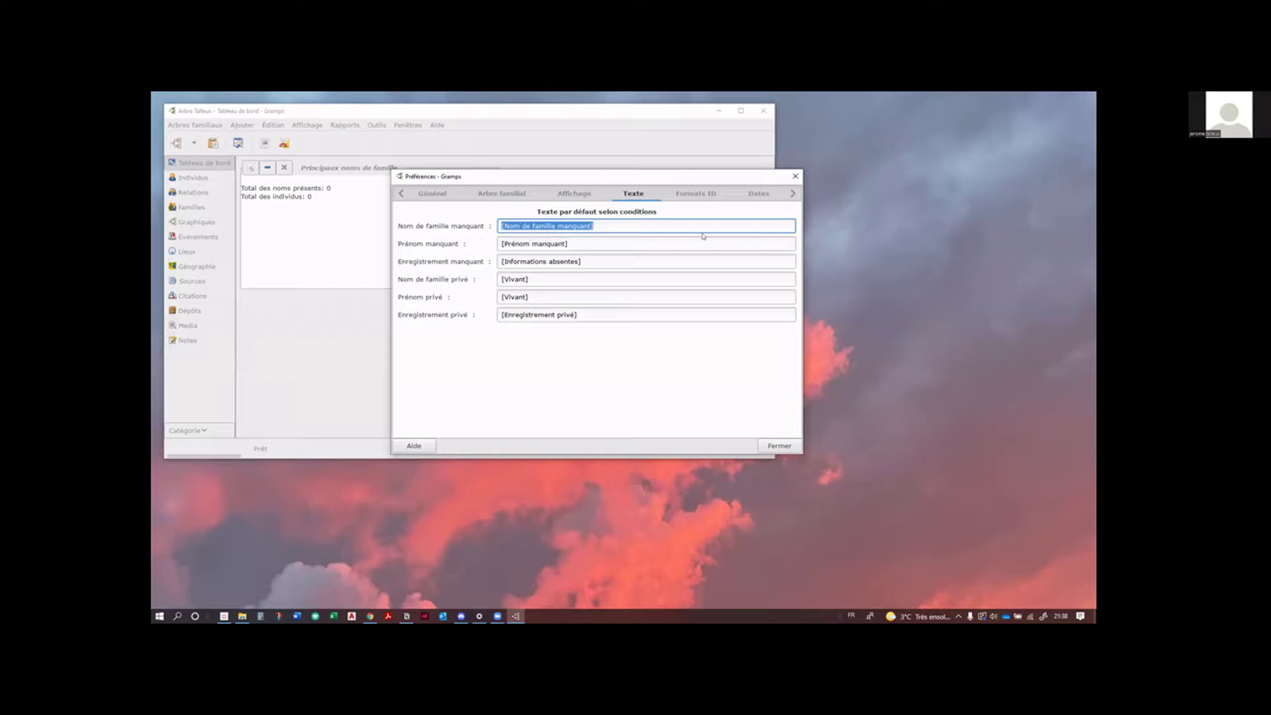
Step: Show the Formats ID preferences with defaults I%04d, F%04d, P%04d and N%04d
left_click(696, 193)
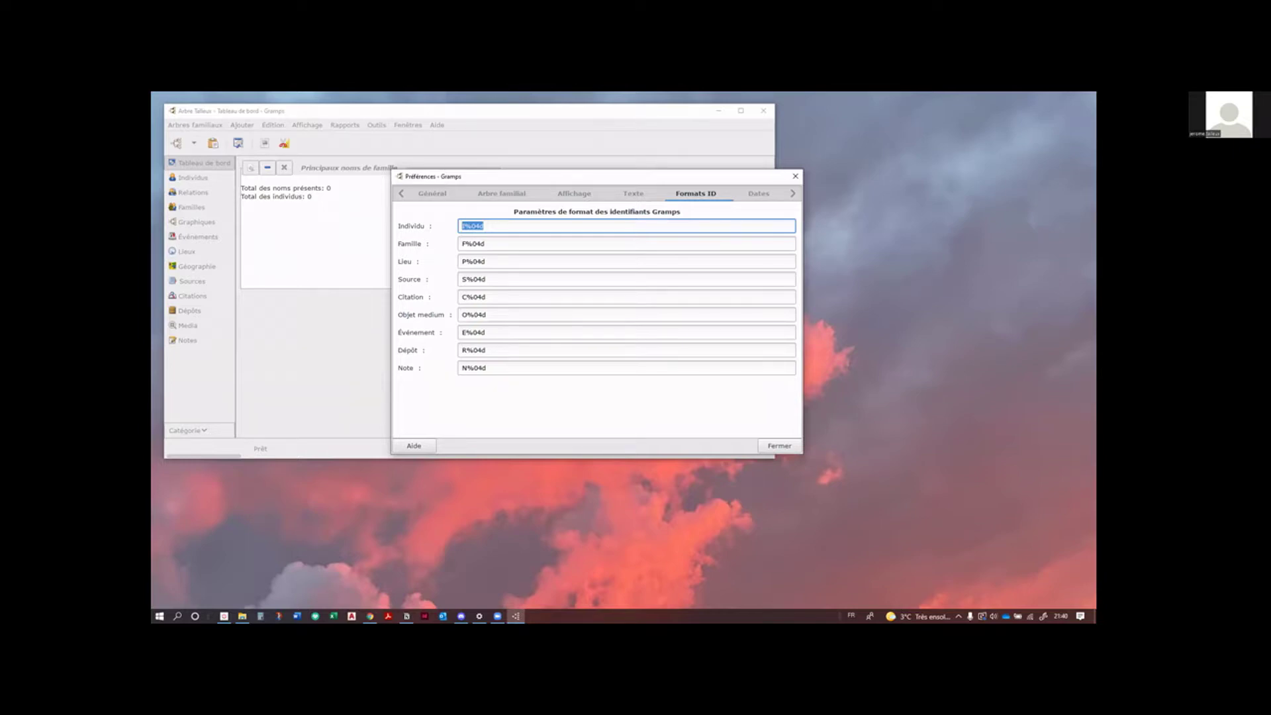
key("alt+Tab")
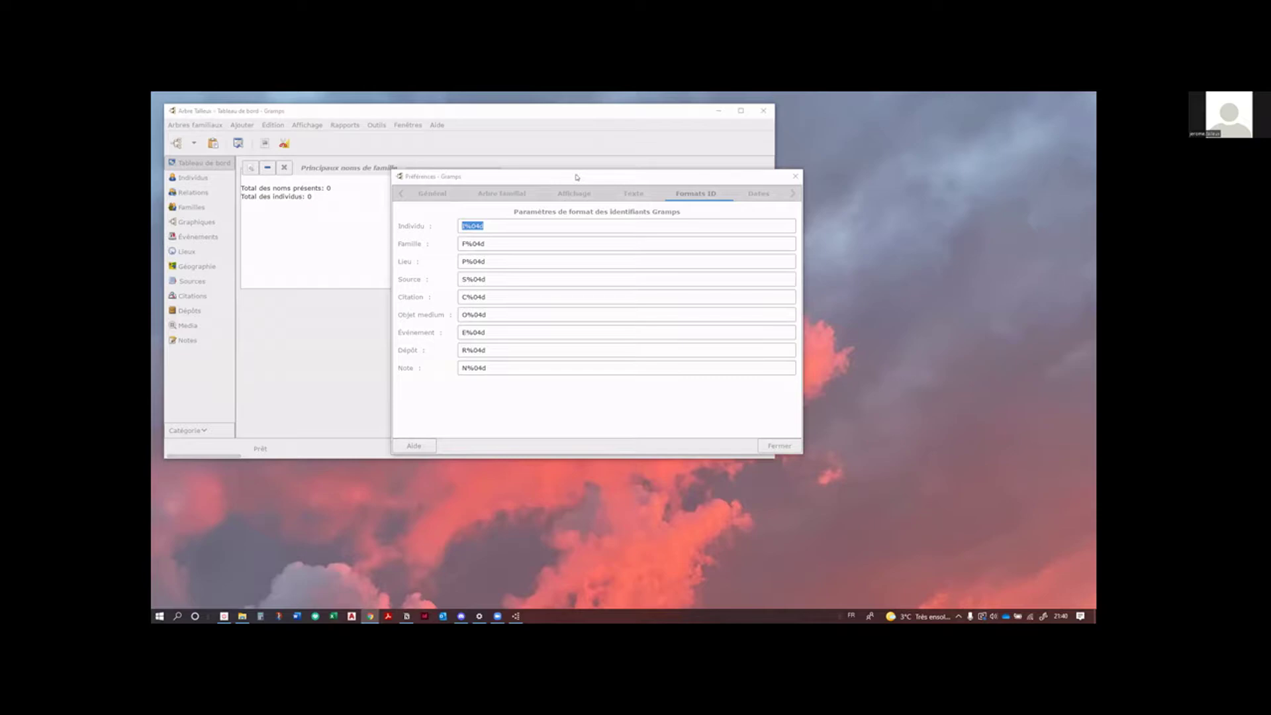
left_click(577, 177)
left_click(621, 164)
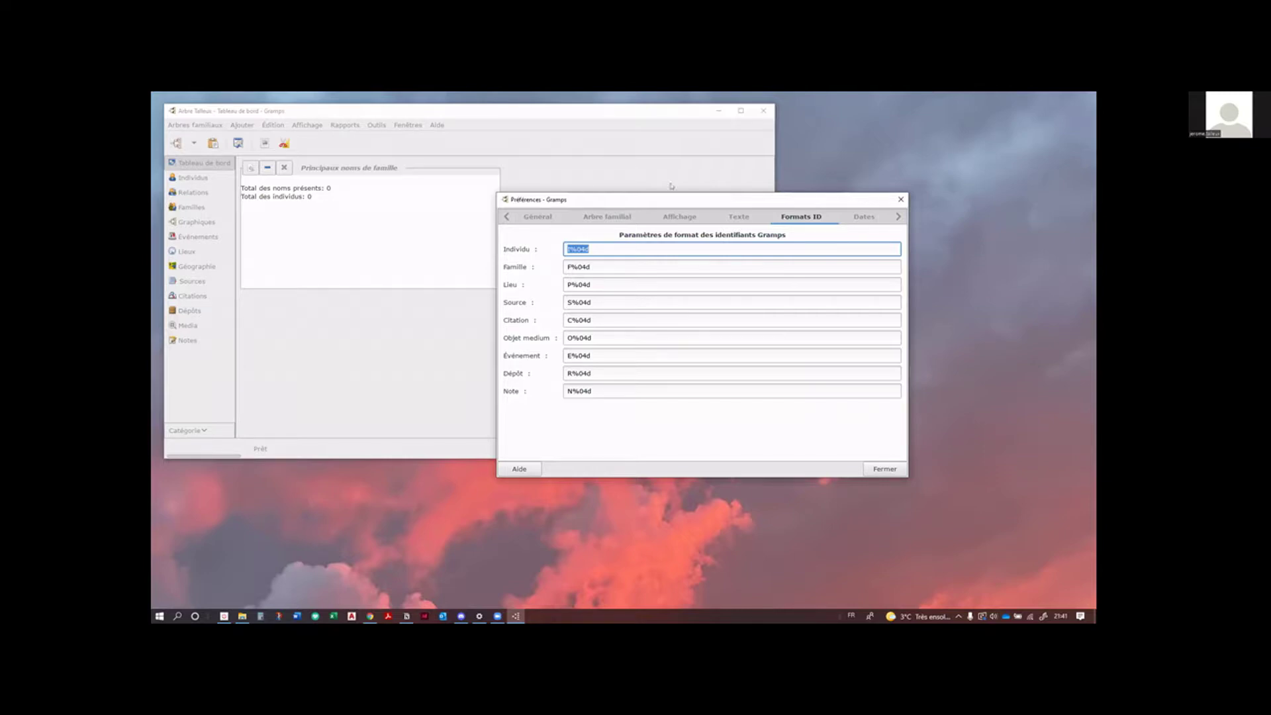
Step: View the Dates calculation preferences, then move on to the researcher information page
left_click_drag(671, 186, 671, 186)
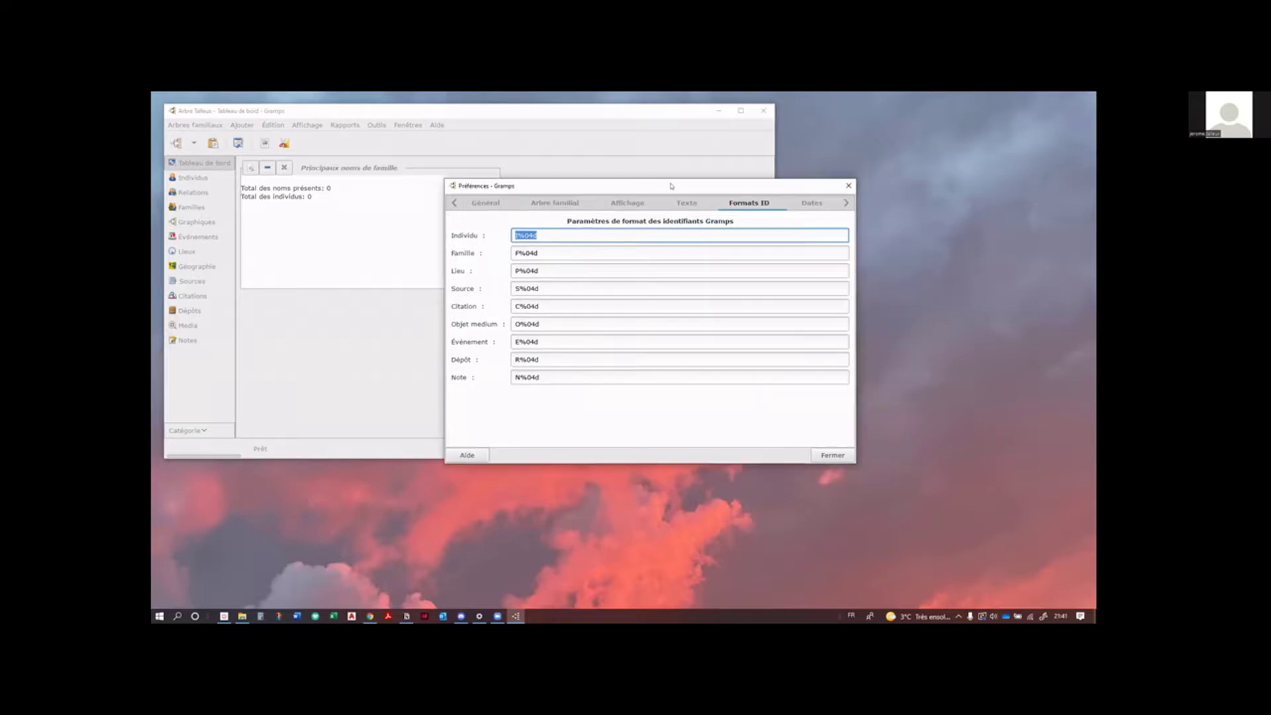
left_click(813, 204)
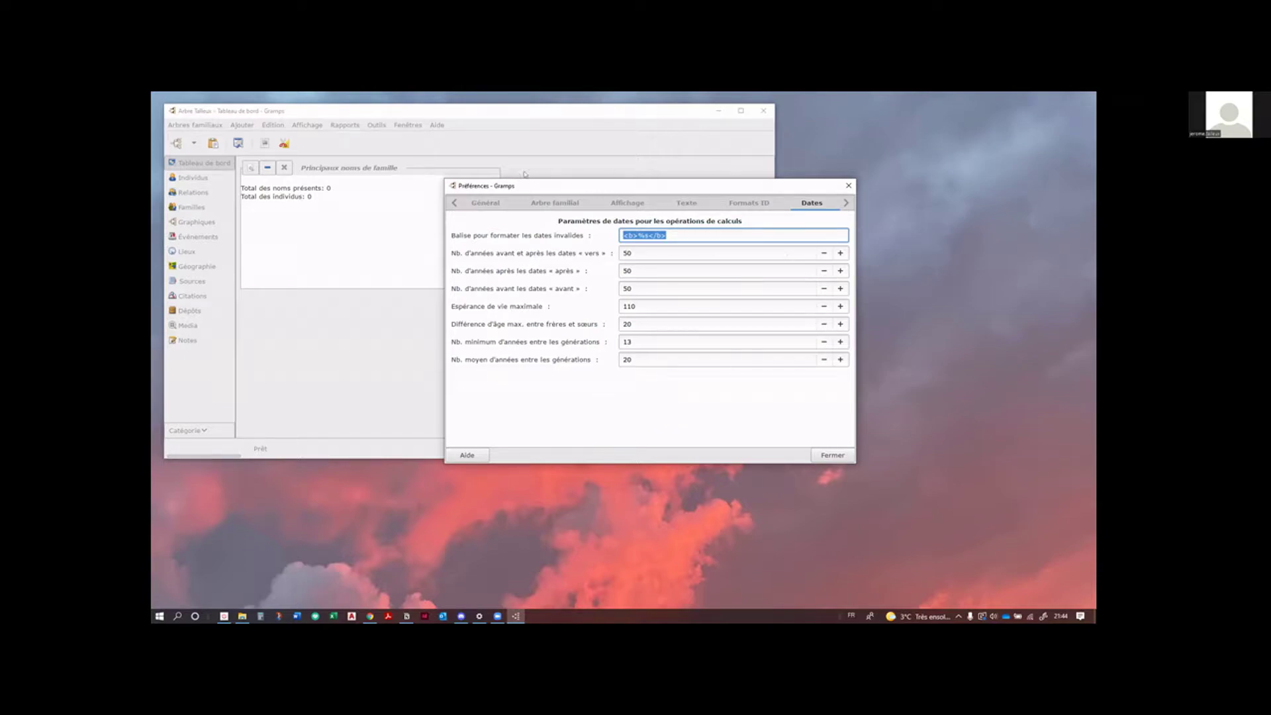
left_click(846, 203)
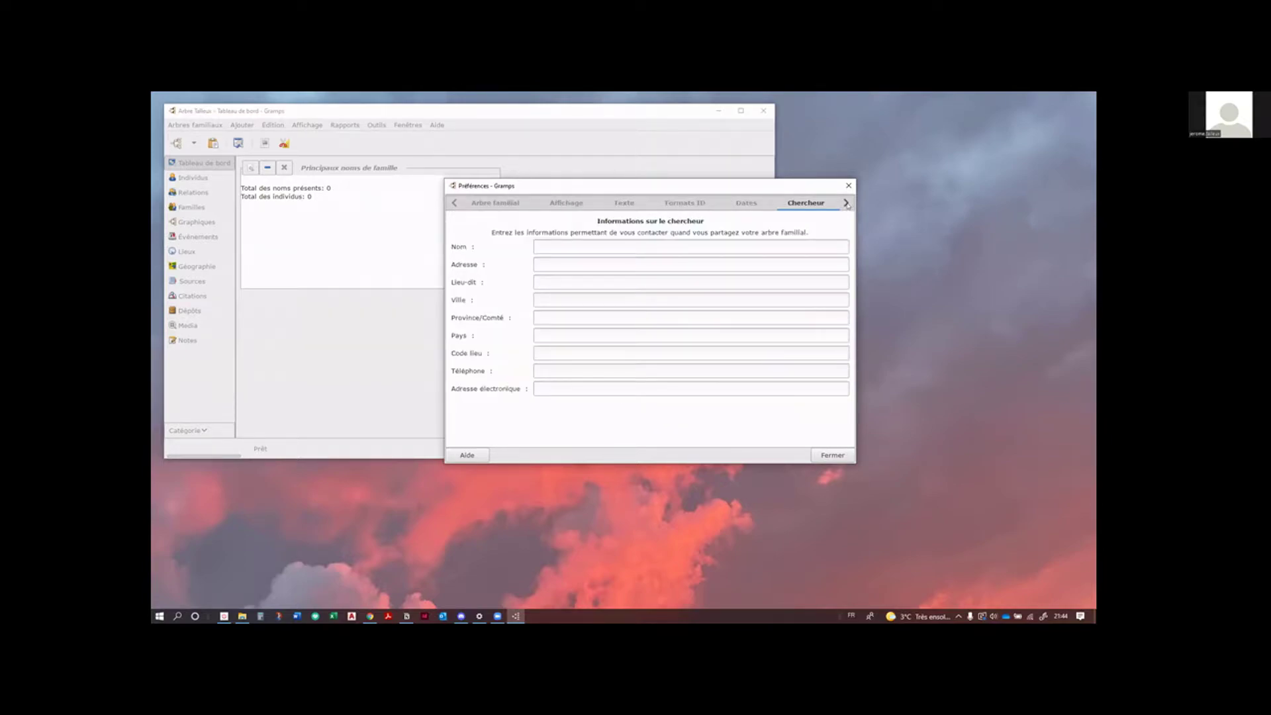
Step: Step through the remaining preference tabs to reach Messages d'avertissement
left_click(847, 203)
left_click(847, 203)
left_click(604, 203)
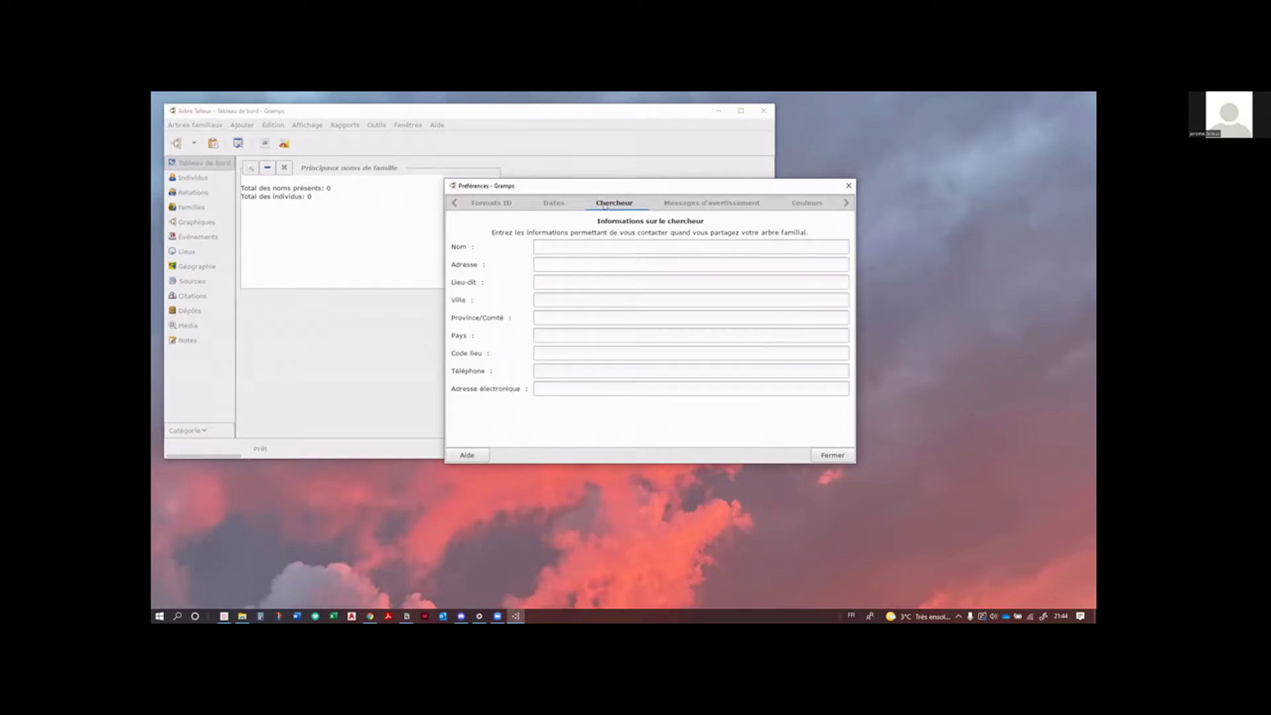
left_click(740, 204)
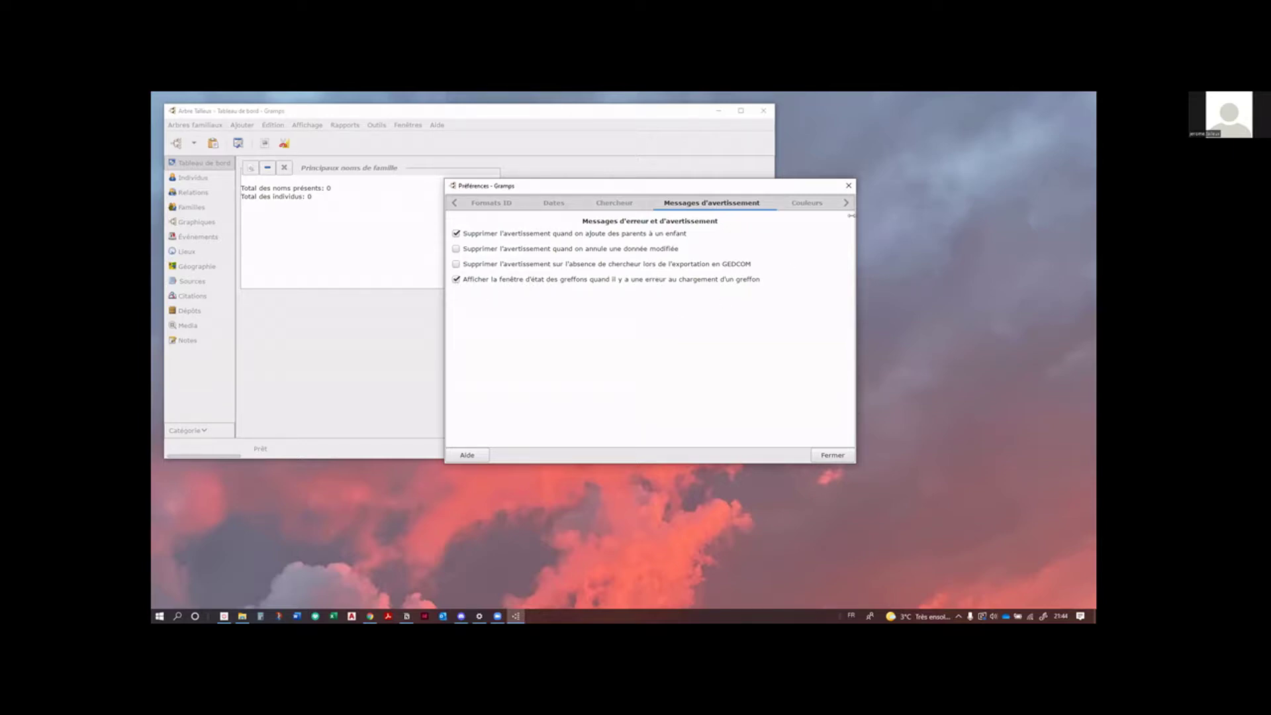
Step: Widen and reposition Préférences, then show the Symboles généalogiques page with symbols still unchecked
left_click_drag(852, 215, 970, 211)
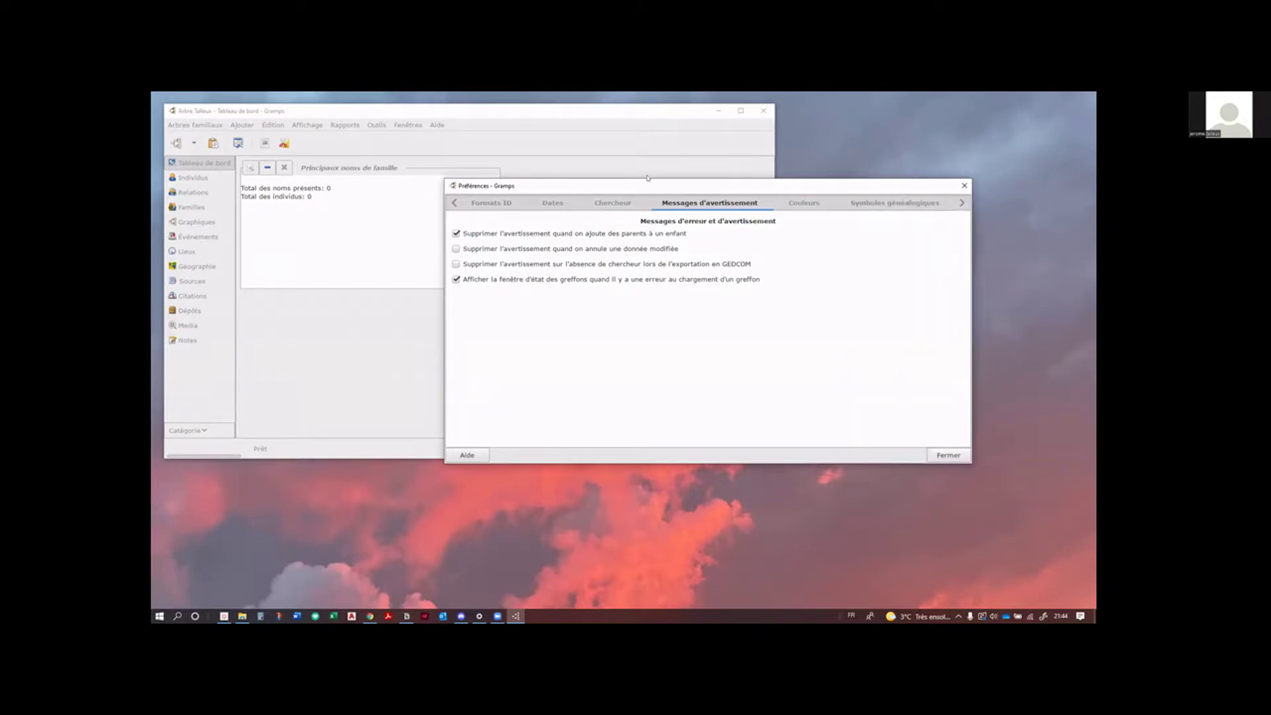
left_click_drag(648, 180, 404, 168)
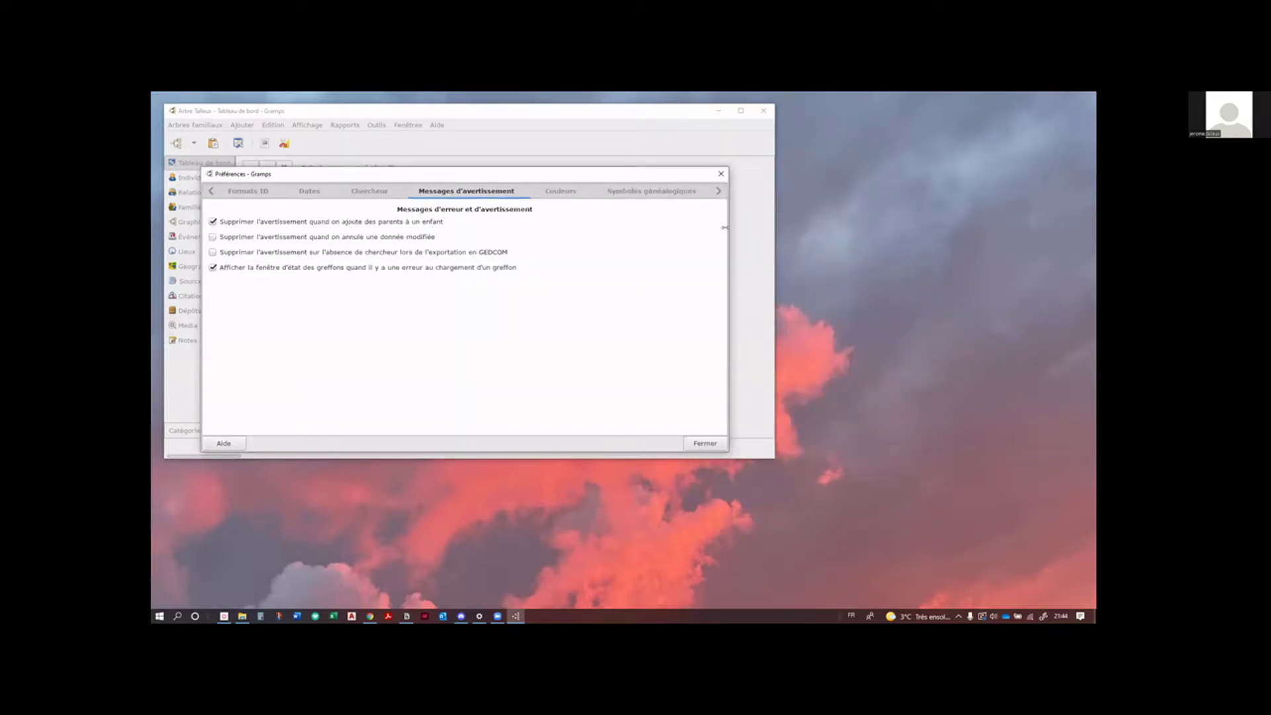
left_click_drag(724, 227, 961, 225)
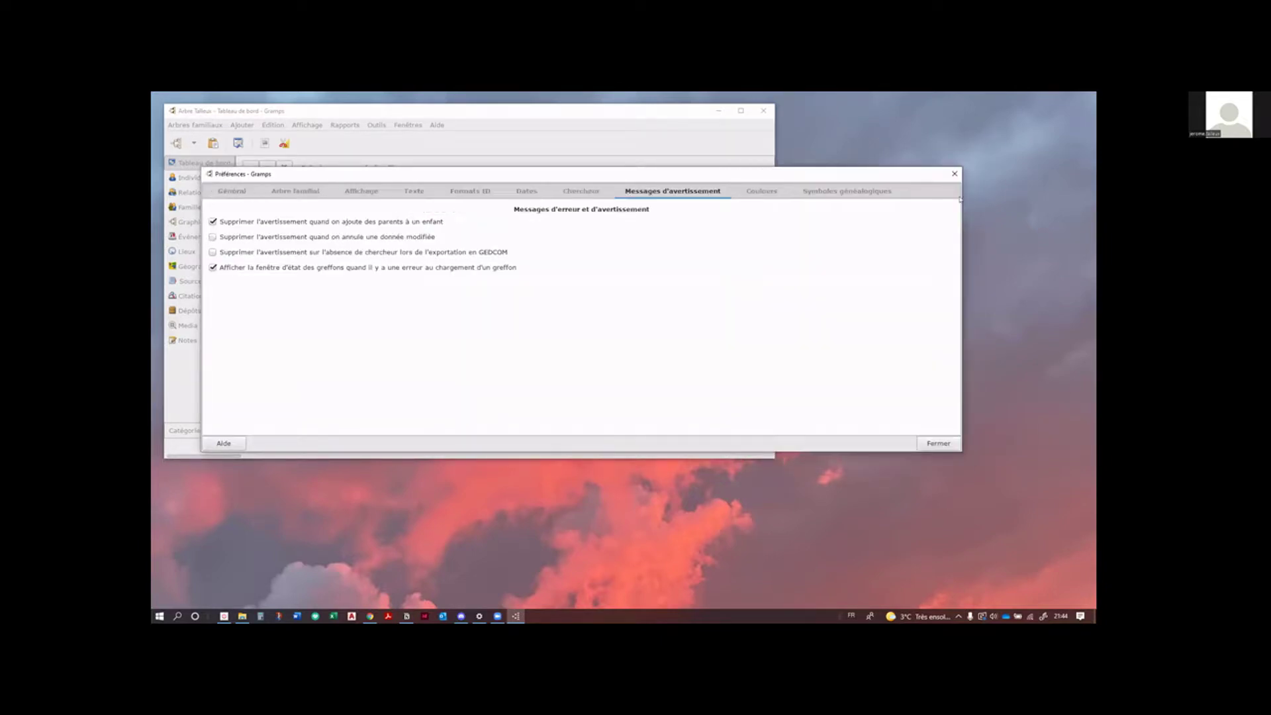
left_click(763, 190)
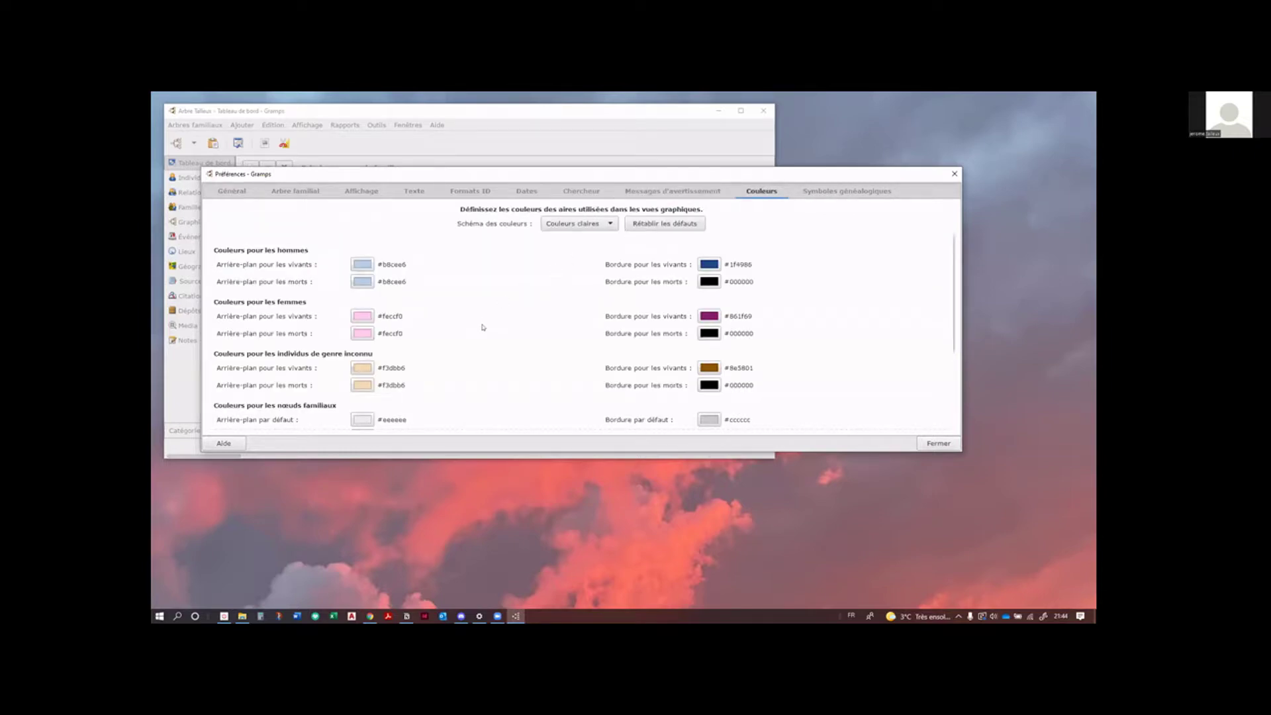
scroll(483, 327, "down", 1)
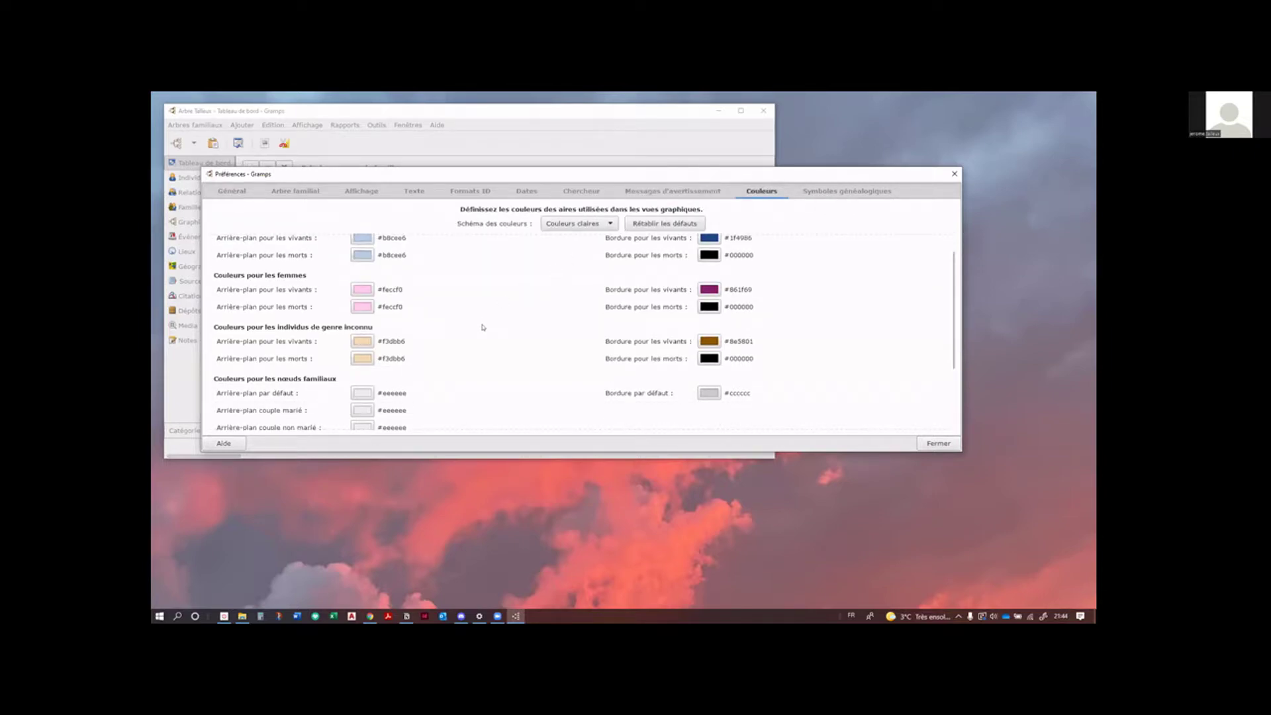
scroll(483, 327, "up", 1)
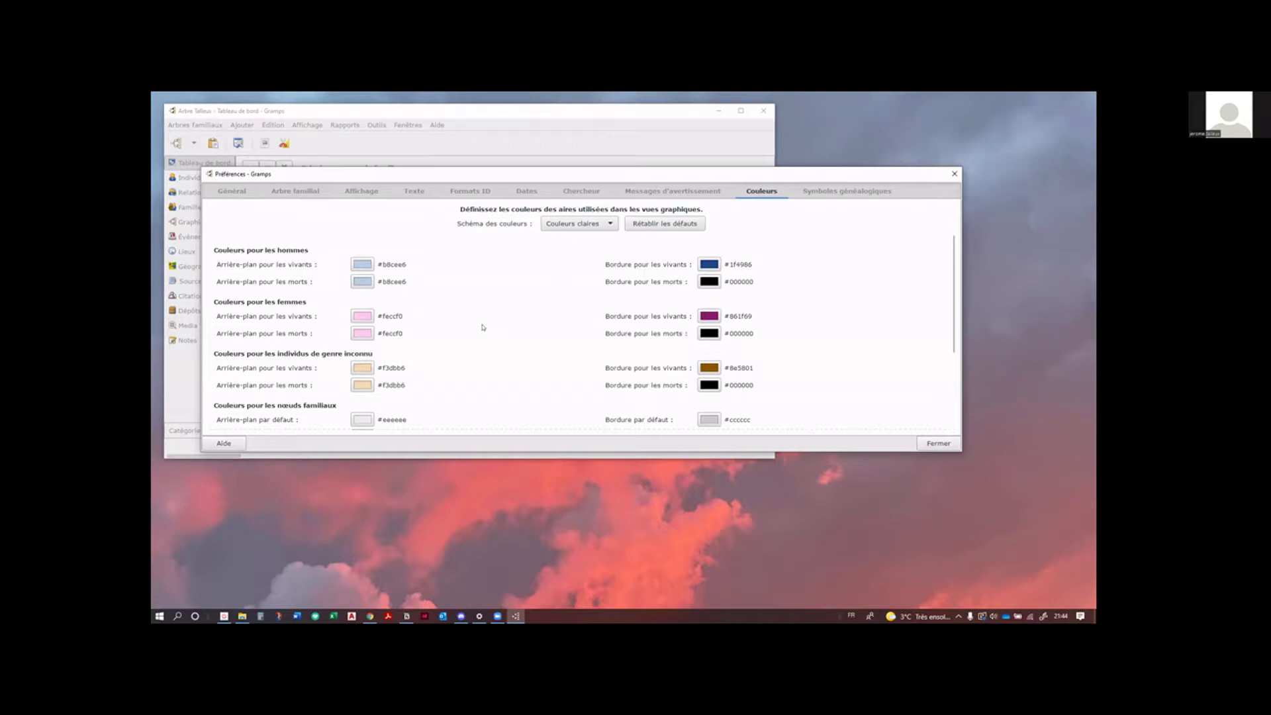
left_click(861, 193)
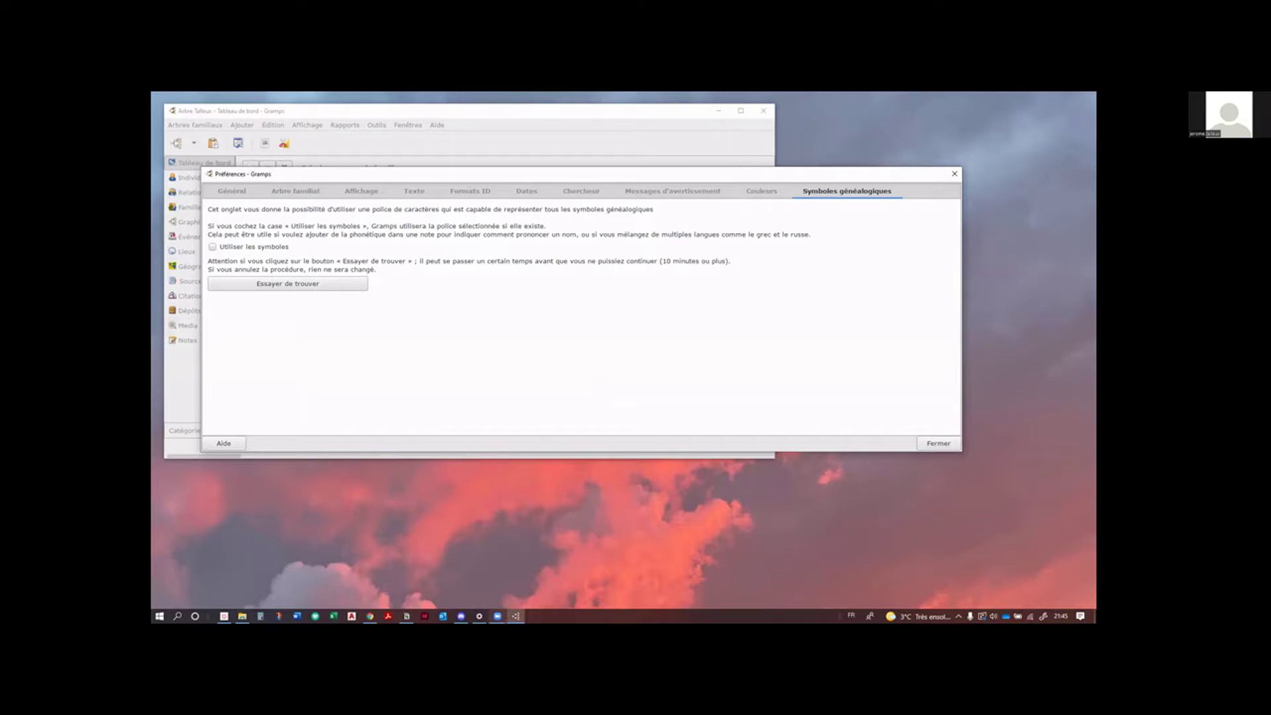
Step: Bring another window to the front from the Zoom taskbar icon
mouse_move(498, 614)
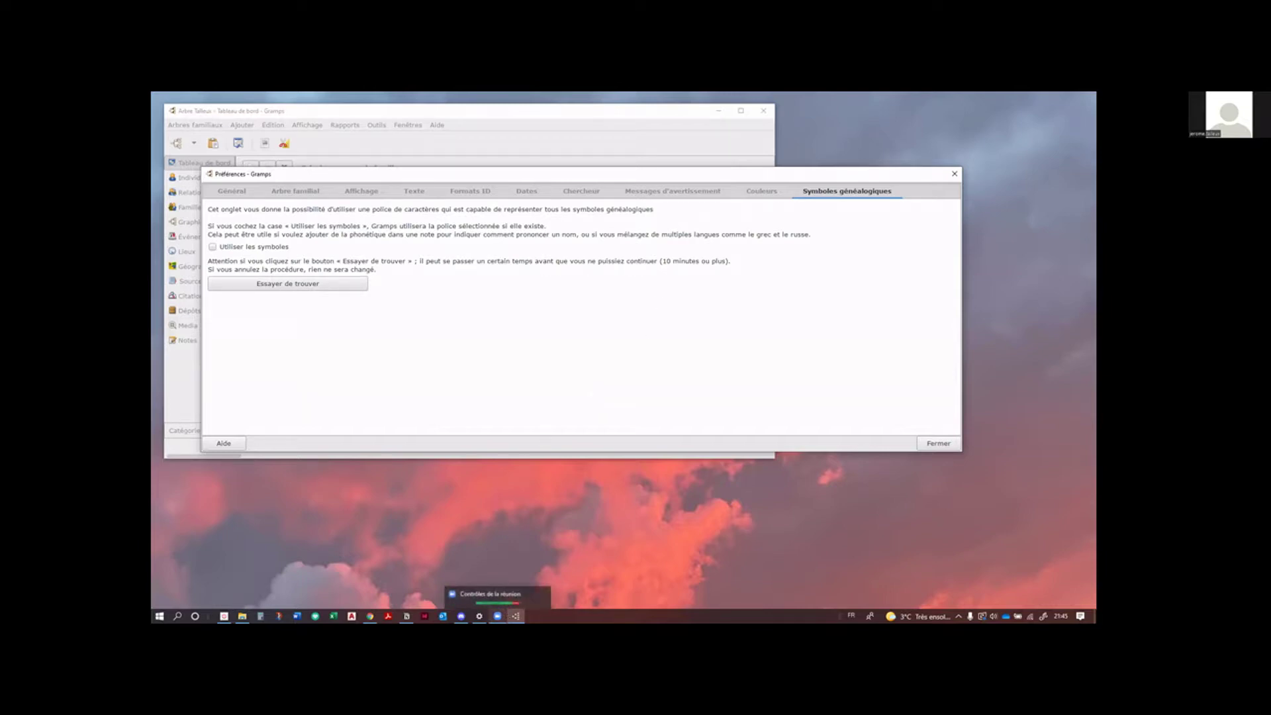
left_click(523, 590)
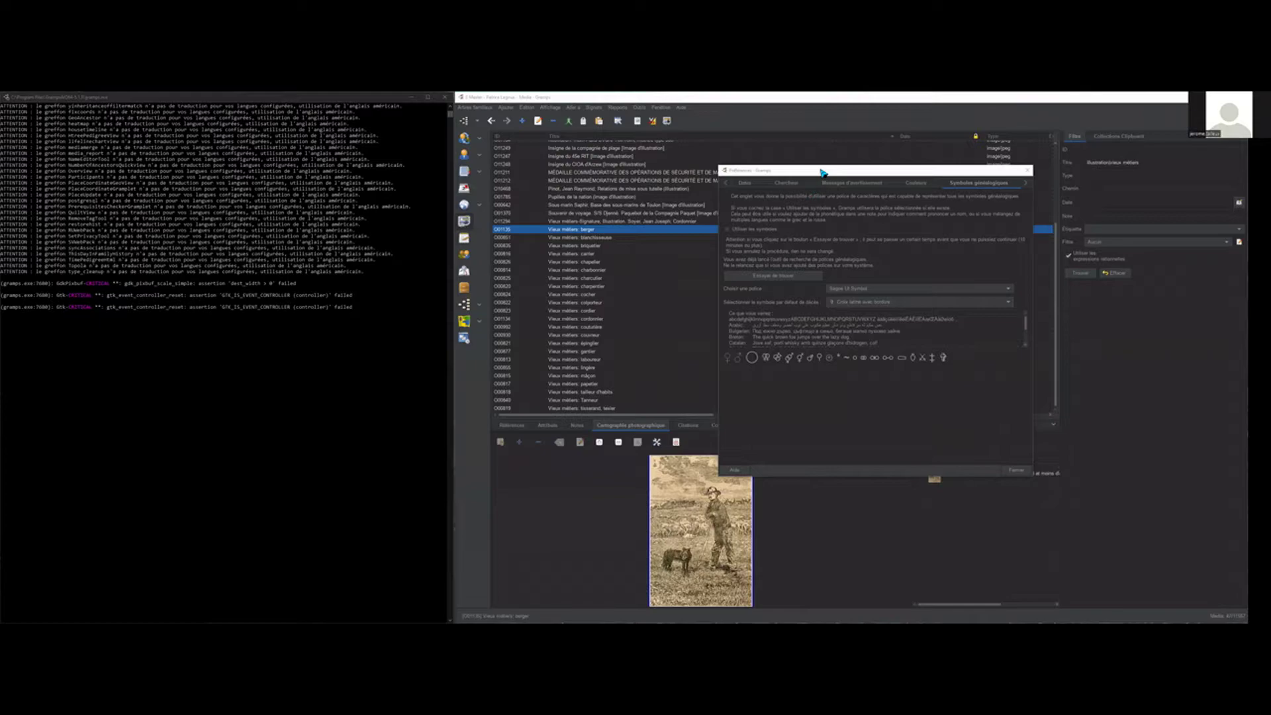
Step: Nudge the Préférences dialog slightly left, still on the Symboles généalogiques page
left_click_drag(821, 172, 806, 172)
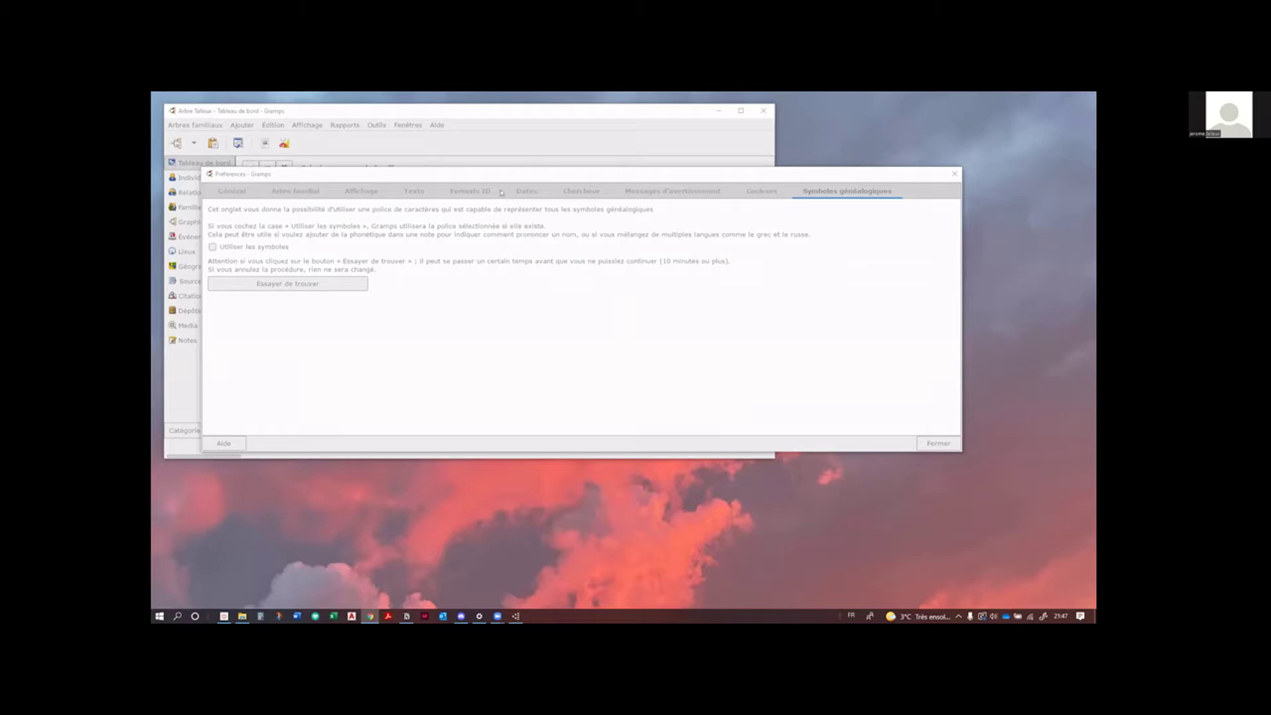
Step: Enlarge Préférences and run 'Vérifier les mises à jour' from the Général page
left_click(525, 173)
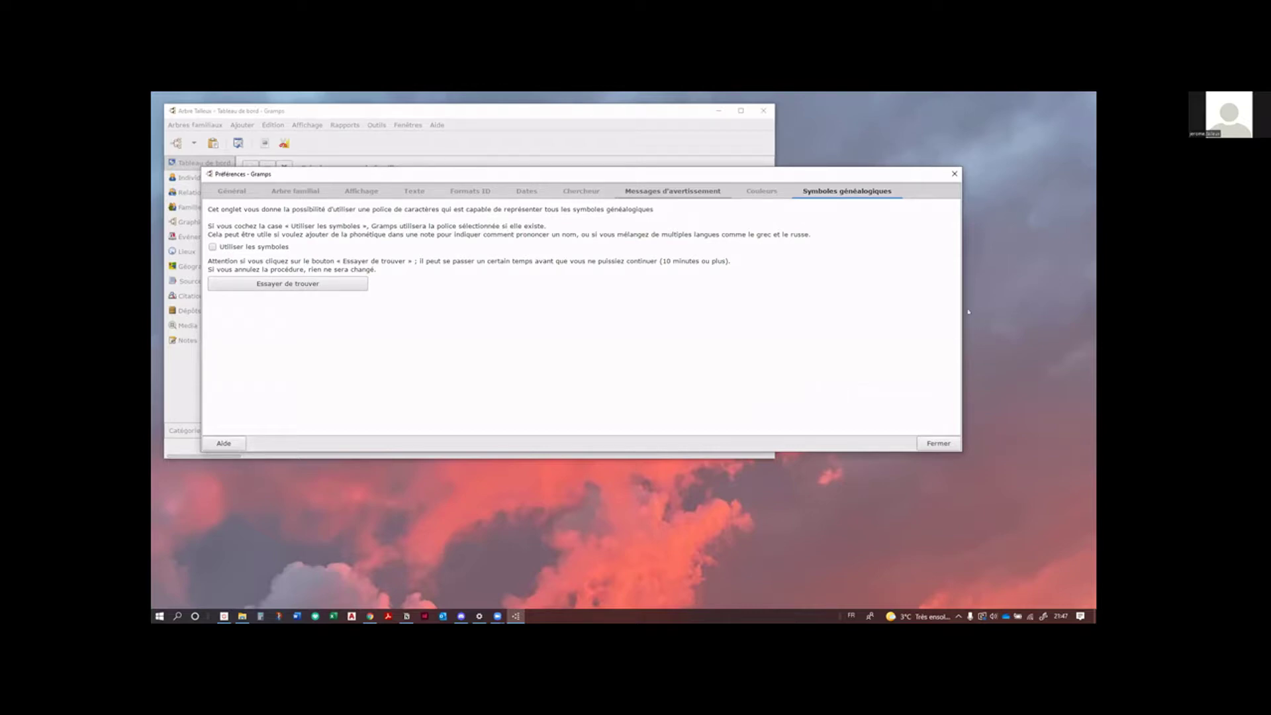
left_click_drag(959, 308, 1000, 283)
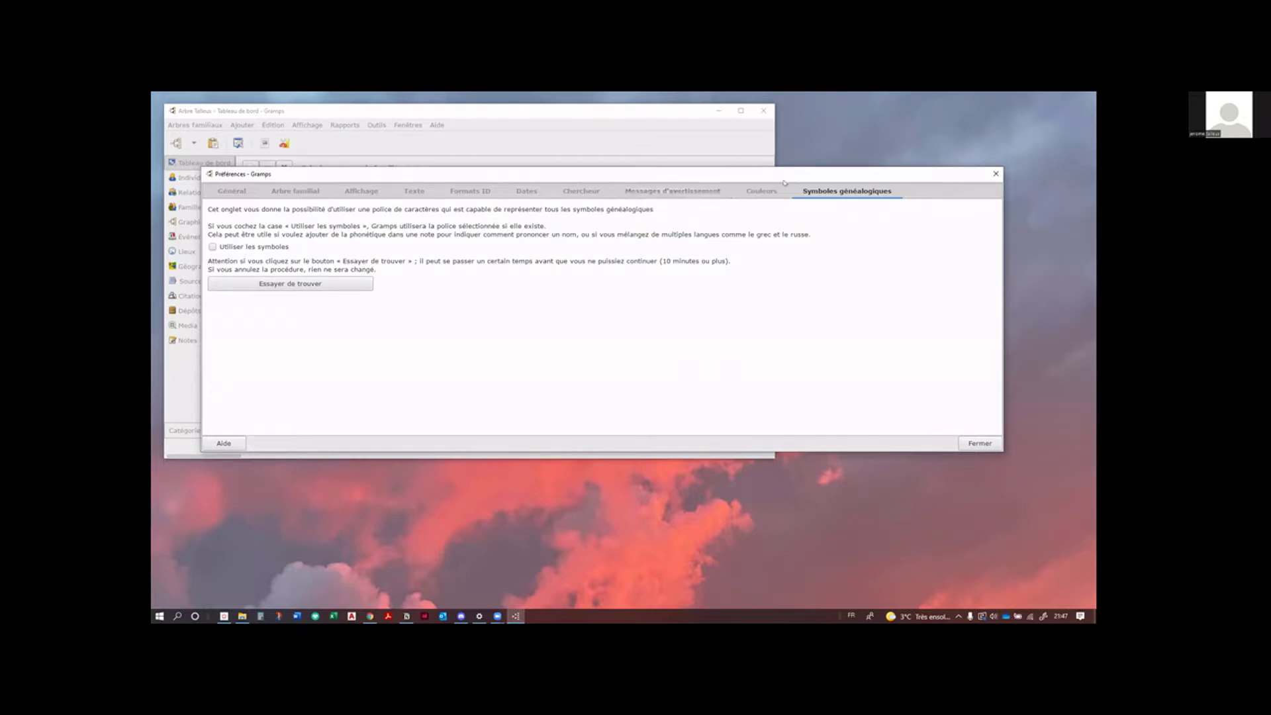
left_click_drag(764, 181, 736, 183)
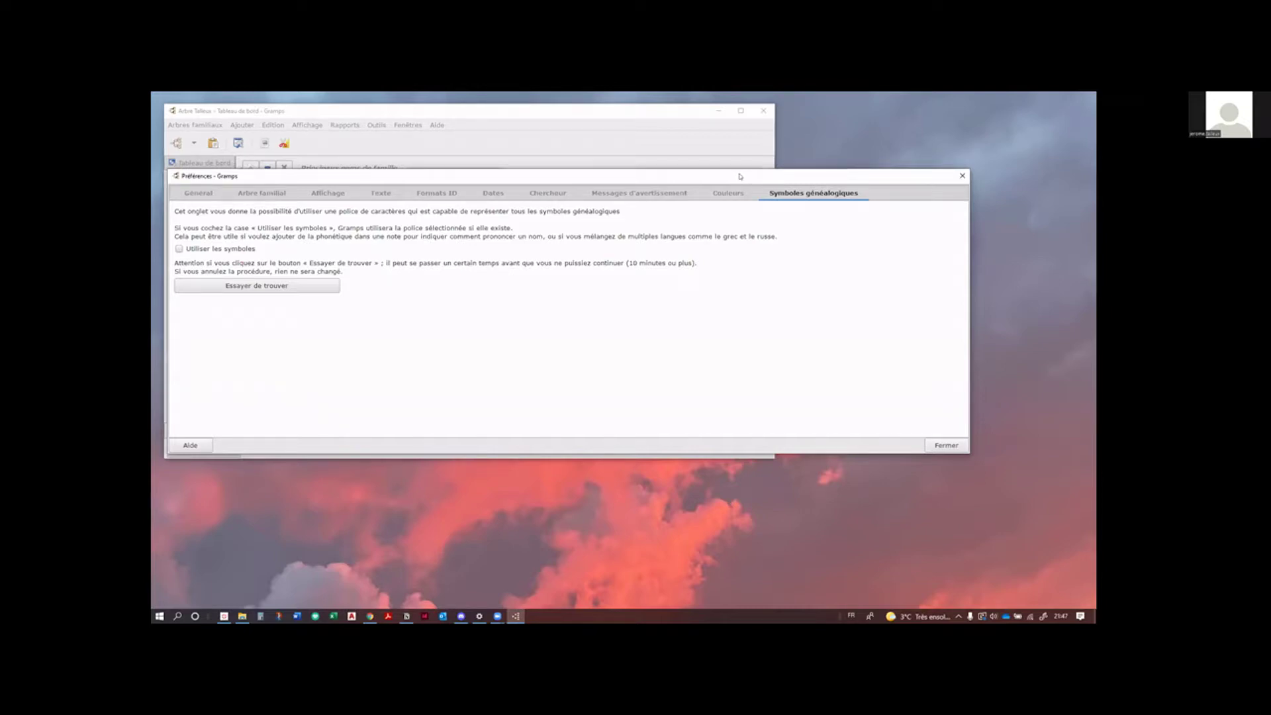
left_click(198, 192)
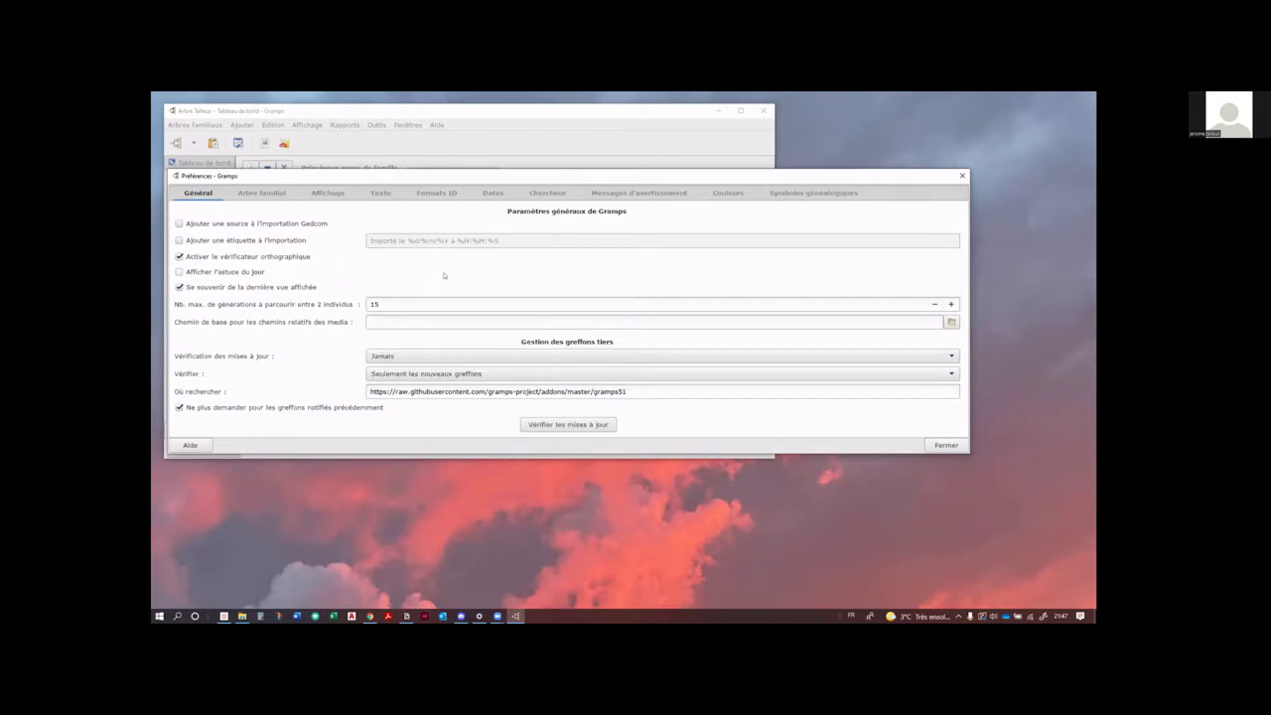
left_click_drag(541, 450, 541, 525)
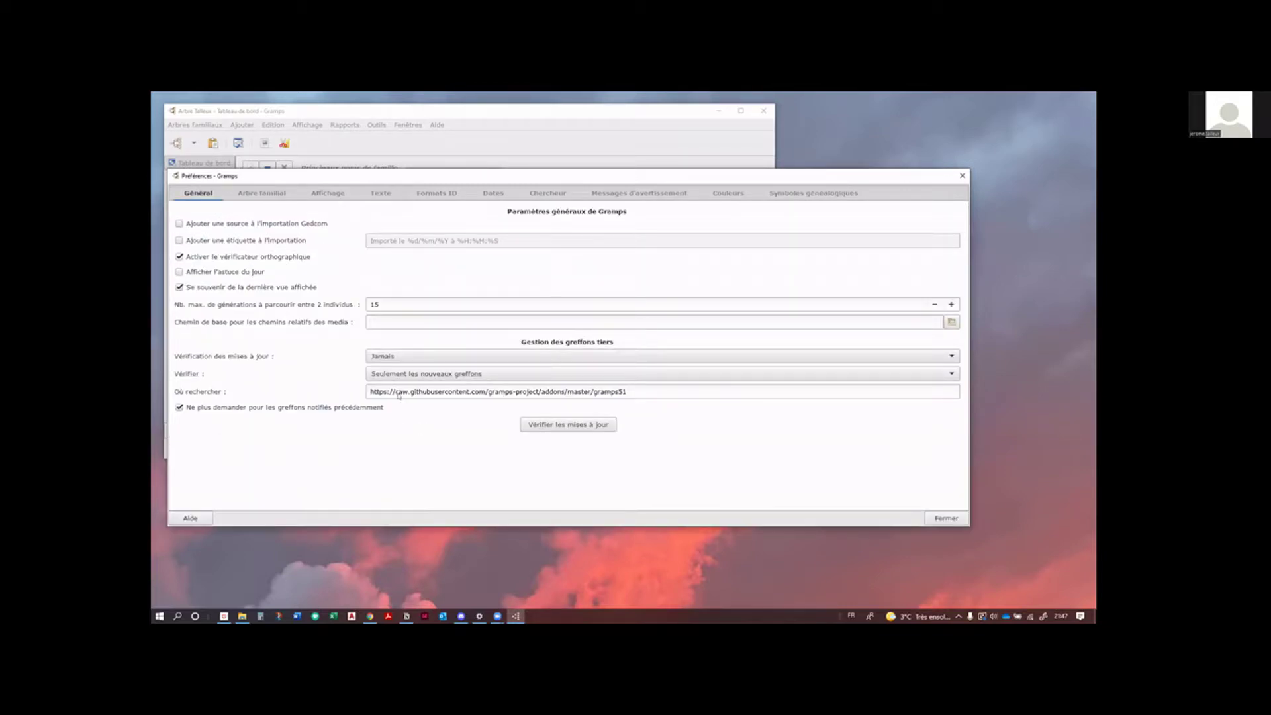
left_click(586, 427)
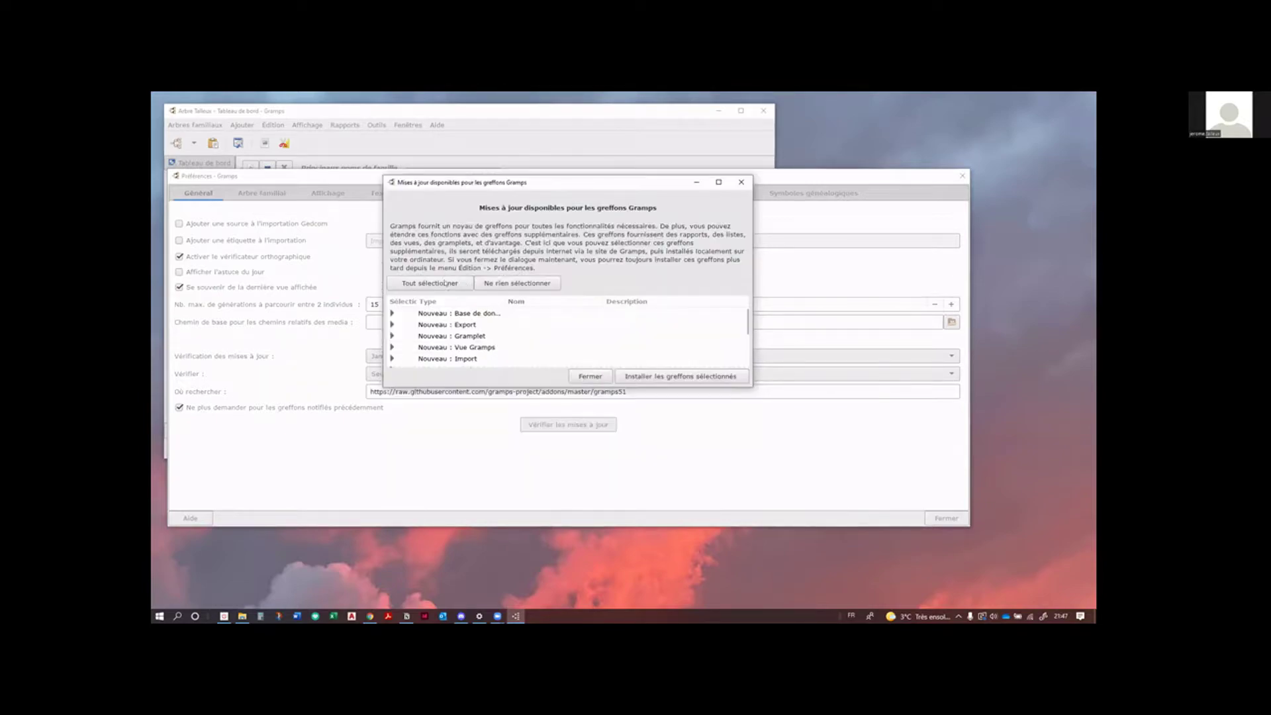
Step: Install all 142 ticked addons and dismiss the installation report
left_click(659, 377)
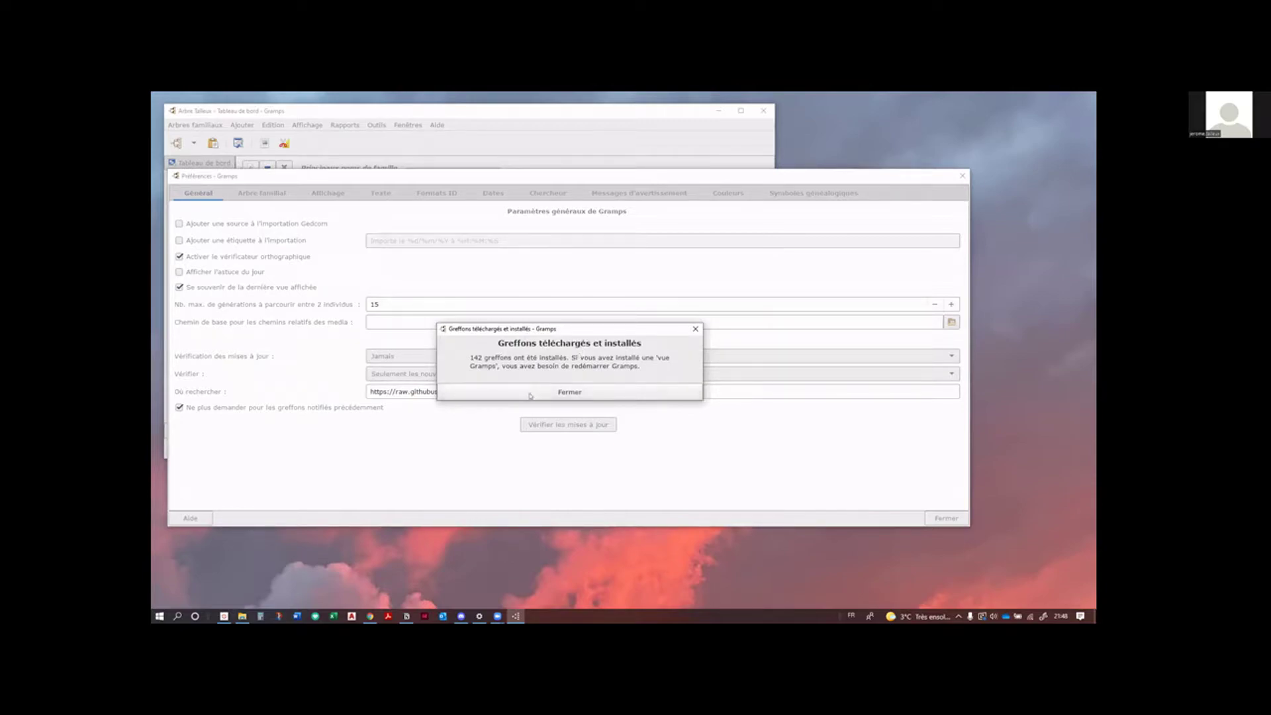
left_click(566, 394)
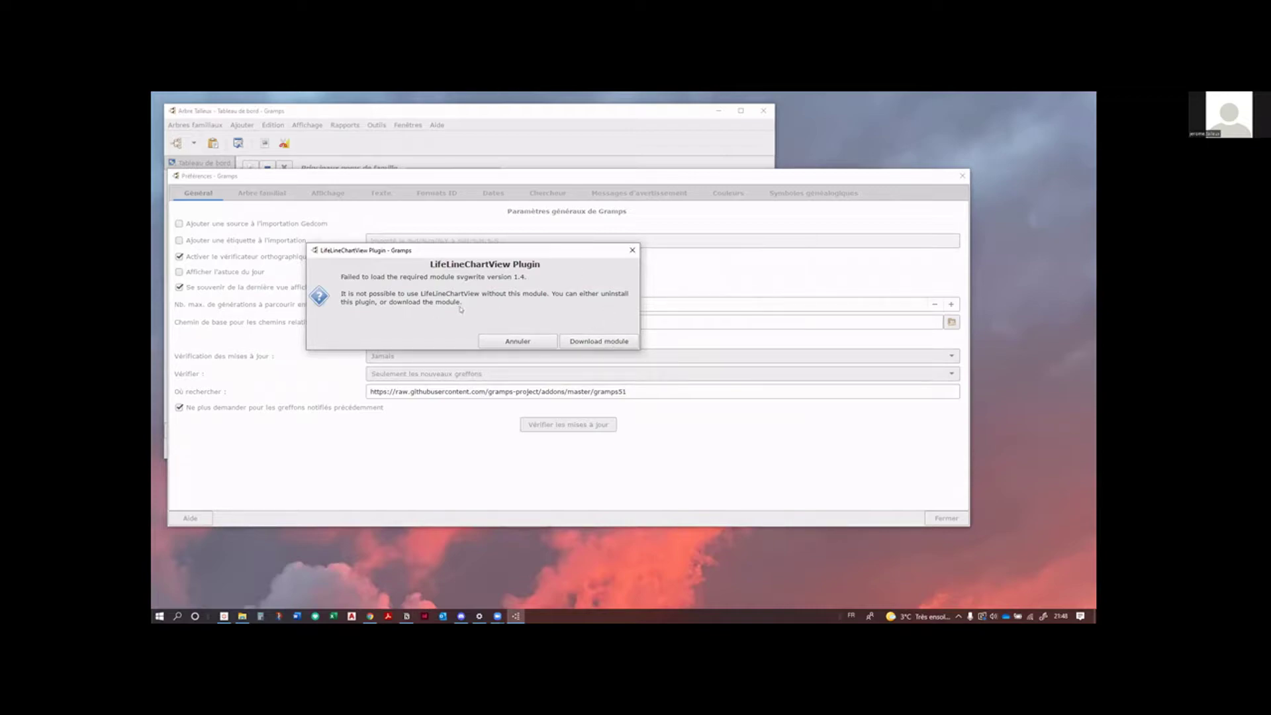
Step: Download the missing svgwrite 1.4 module required by LifeLineChartView
left_click(597, 344)
left_click(599, 342)
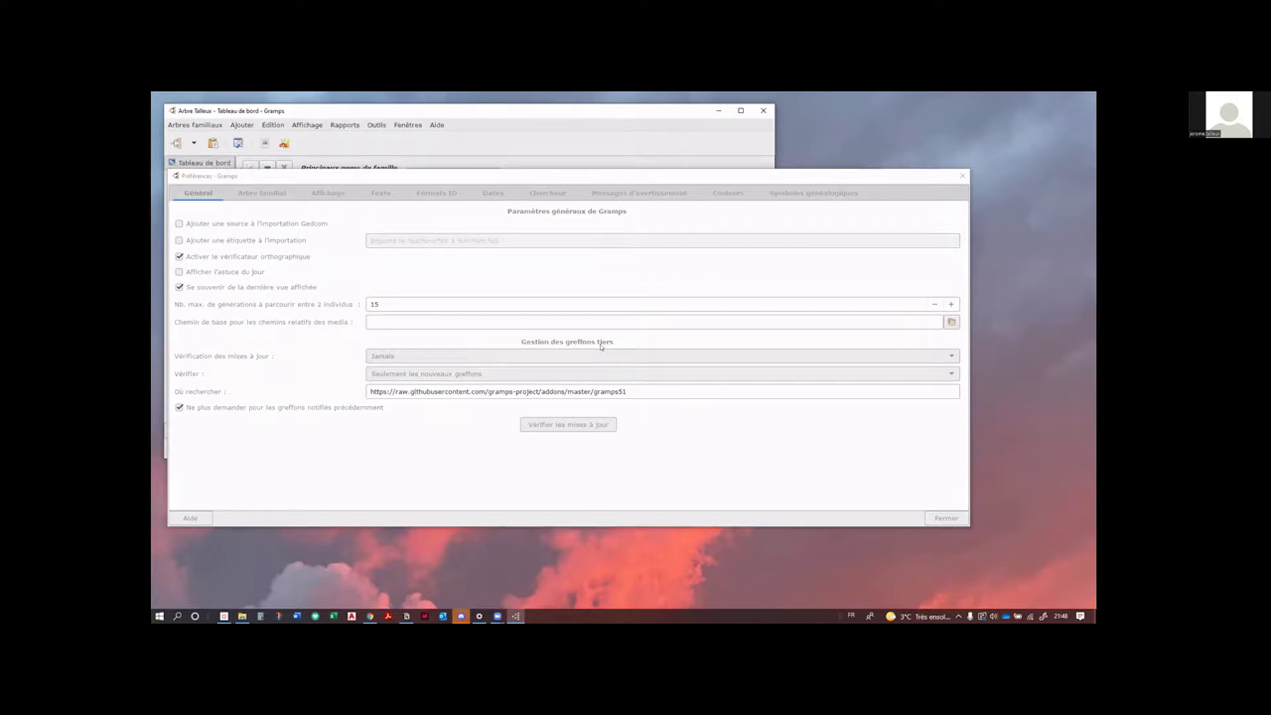
left_click(865, 176)
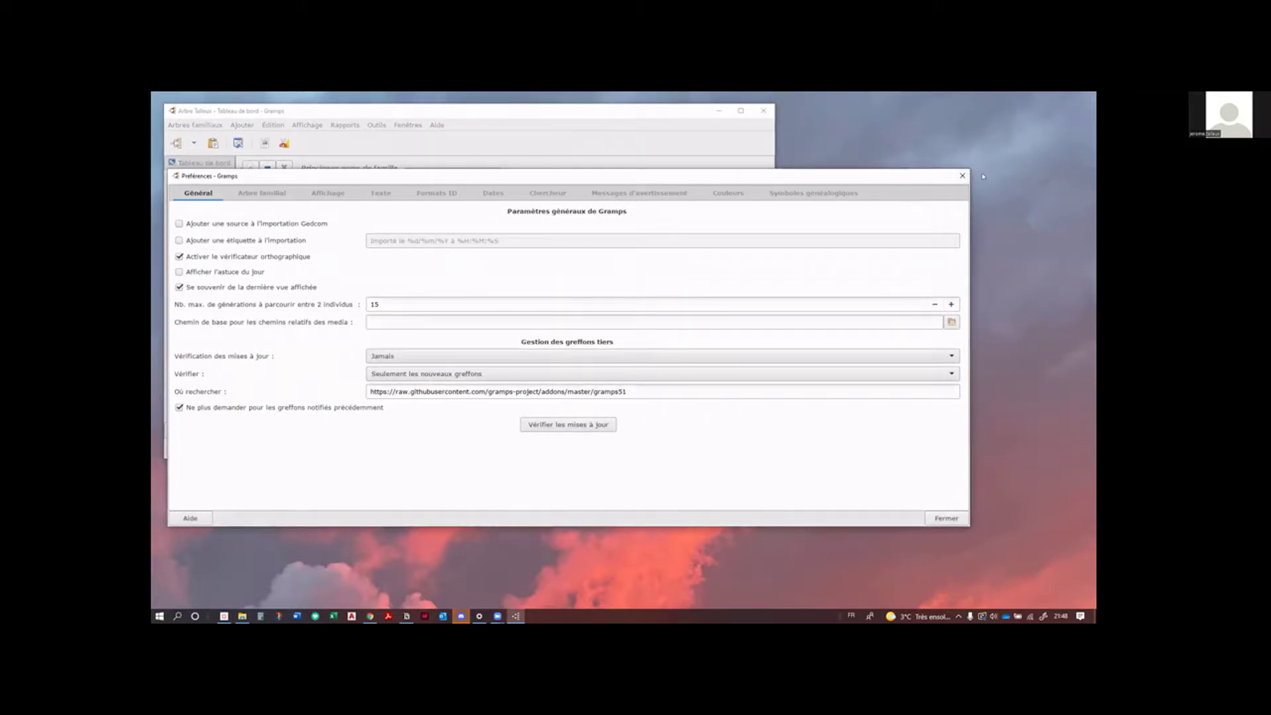
Step: Set addon update checks to 'Une fois par mois' and close Préférences
left_click(960, 180)
left_click(443, 356)
left_click(444, 369)
left_click(945, 519)
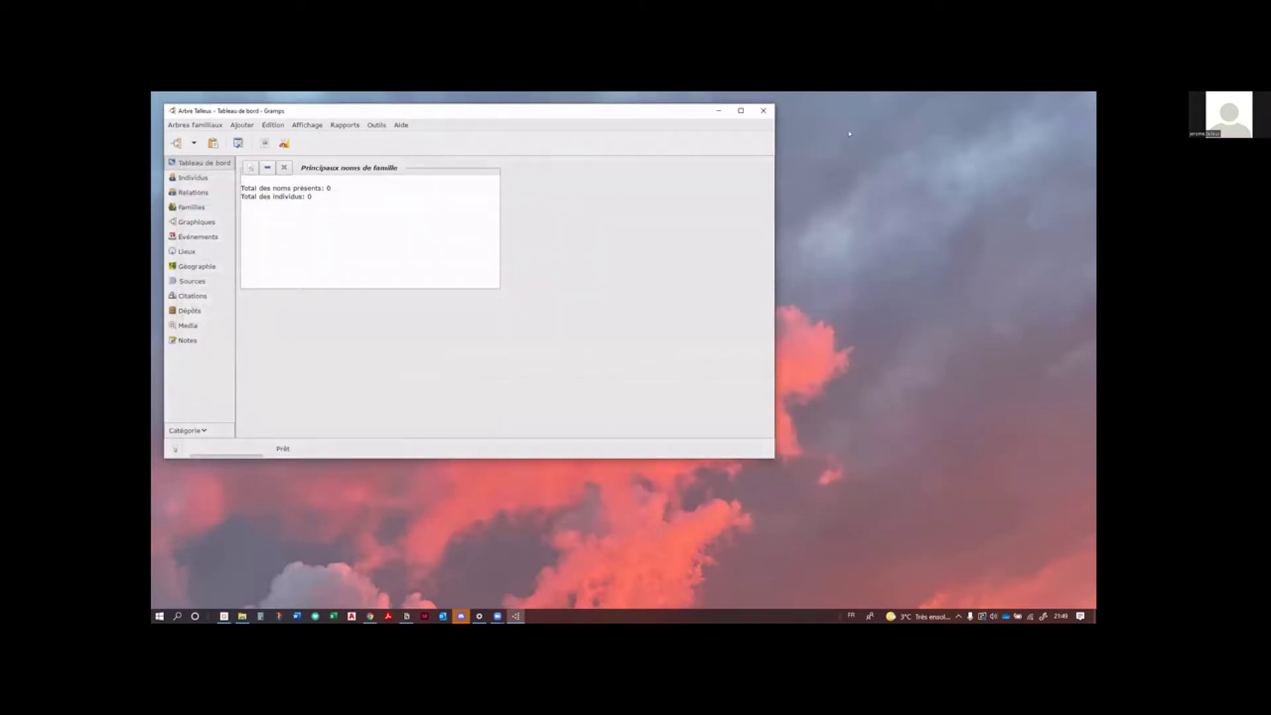
Step: Restart Gramps and reload the Arbre Talleux tree onto its empty dashboard
left_click(763, 110)
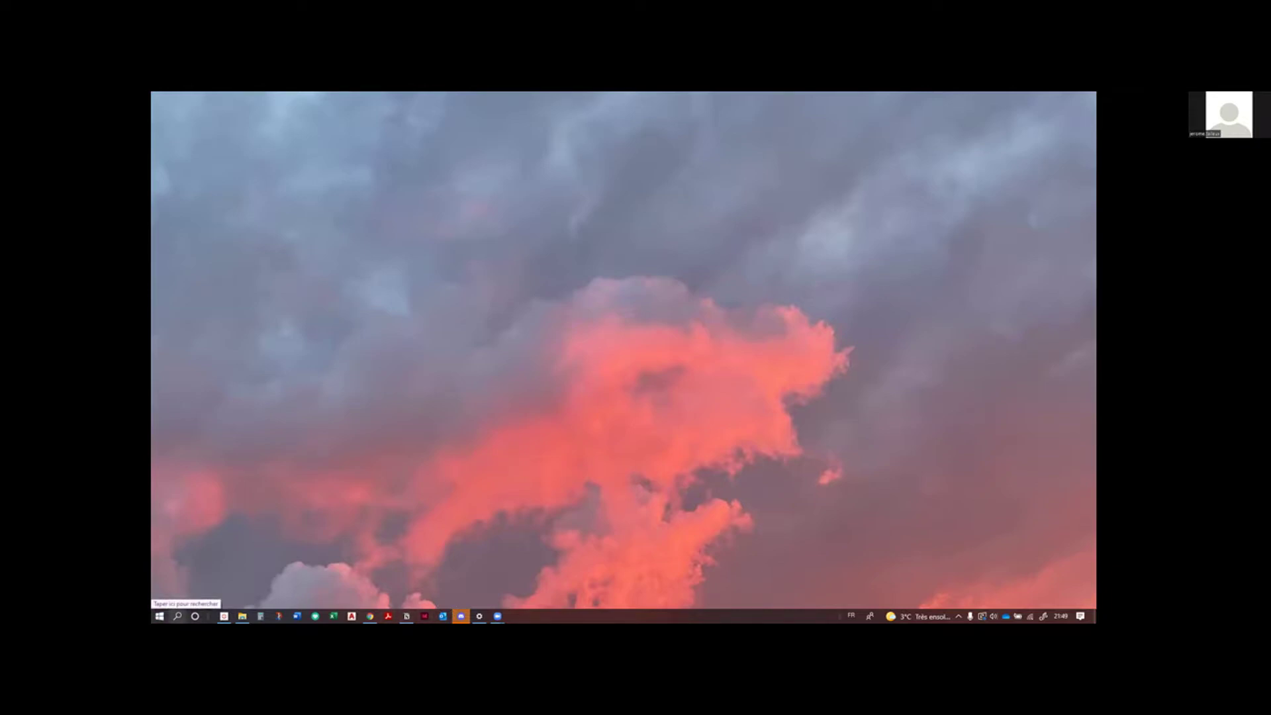
left_click(176, 615)
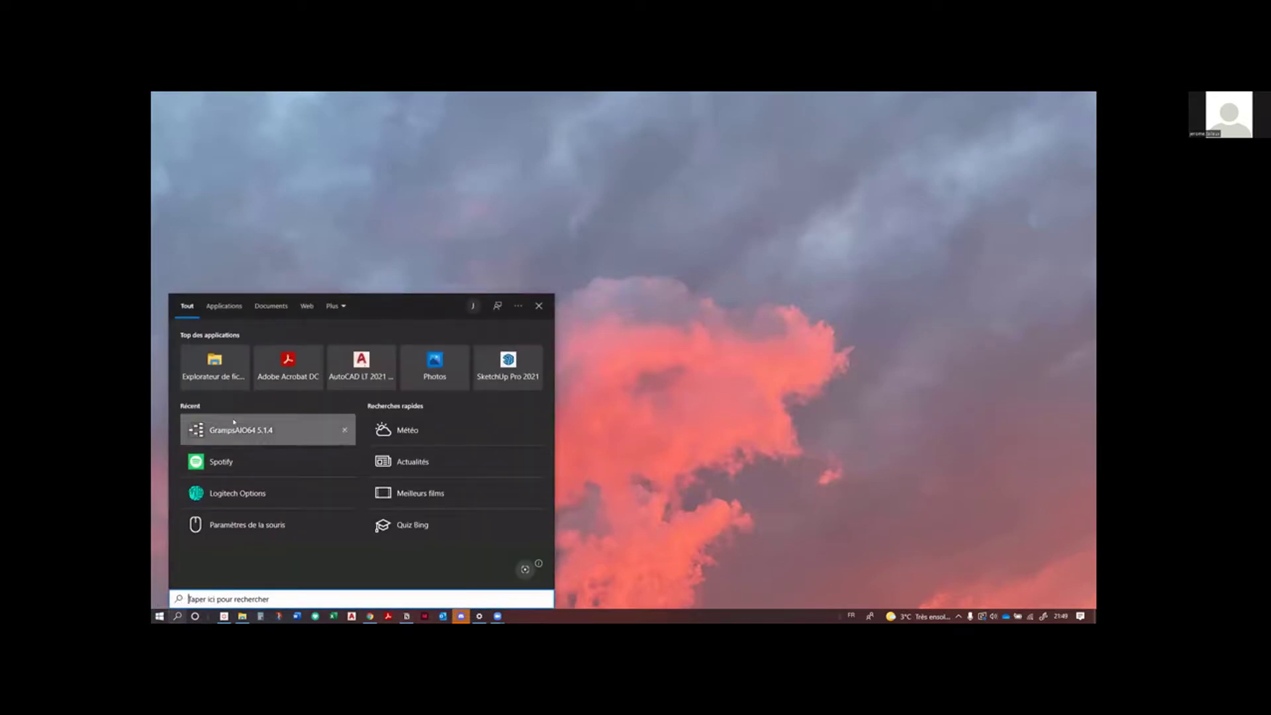
left_click(240, 430)
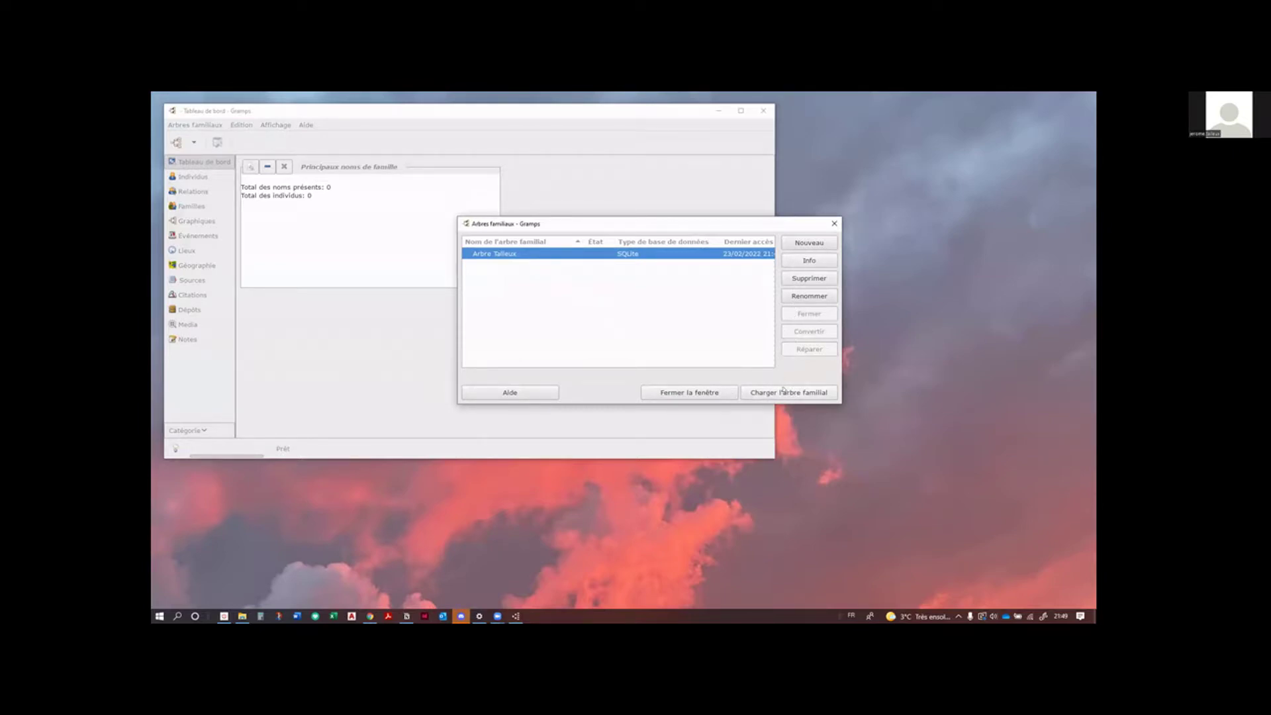
left_click(783, 393)
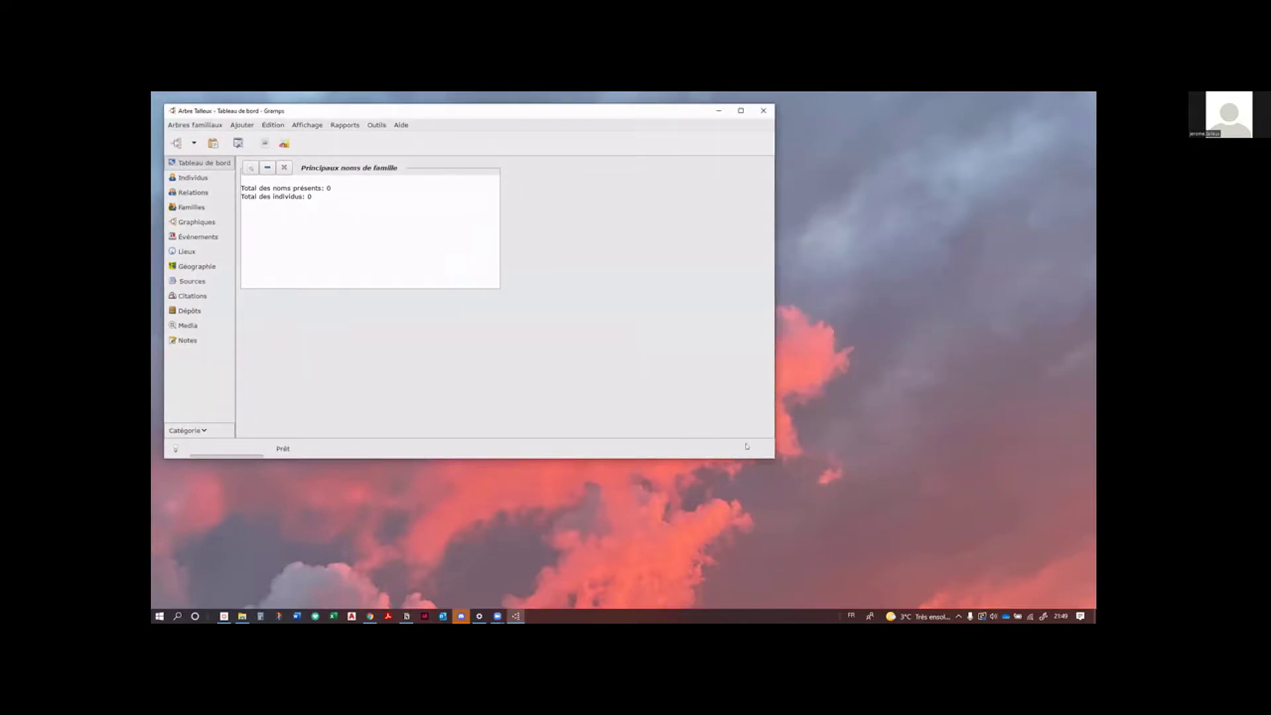
Step: Enlarge the Gramps window and open Édition > Préférences on the Thème page
left_click_drag(770, 455, 853, 516)
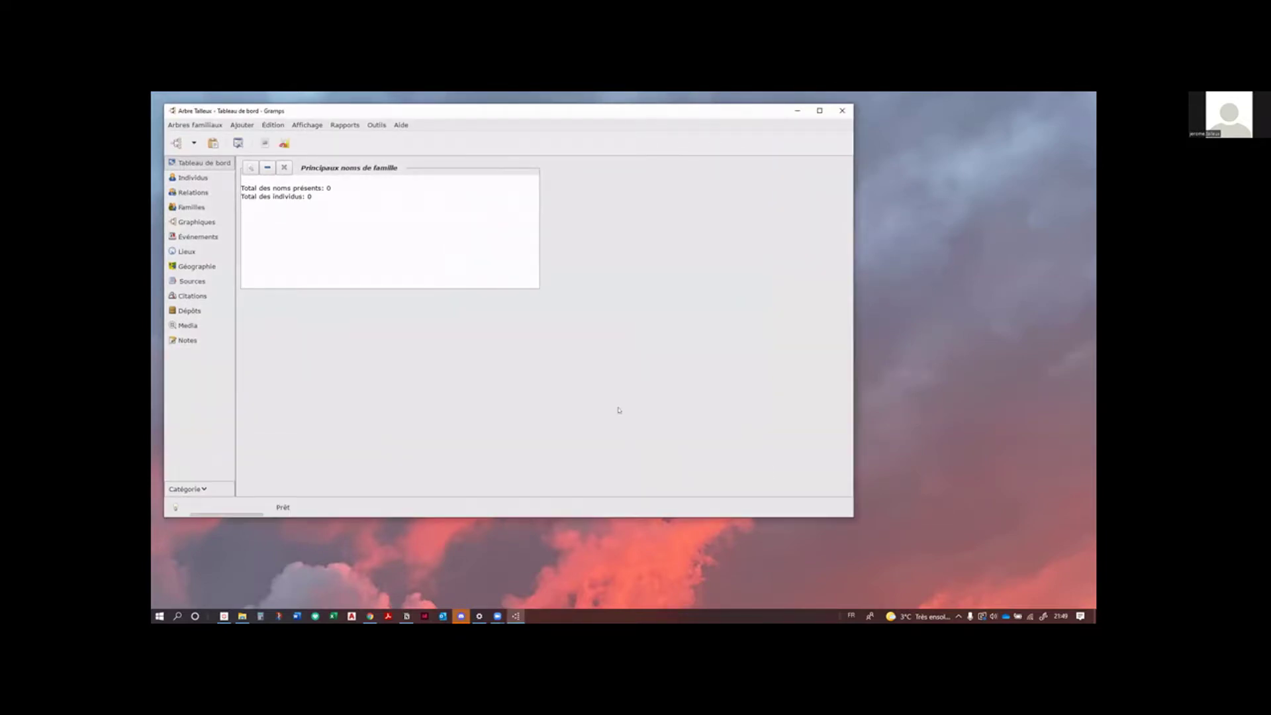
left_click(272, 124)
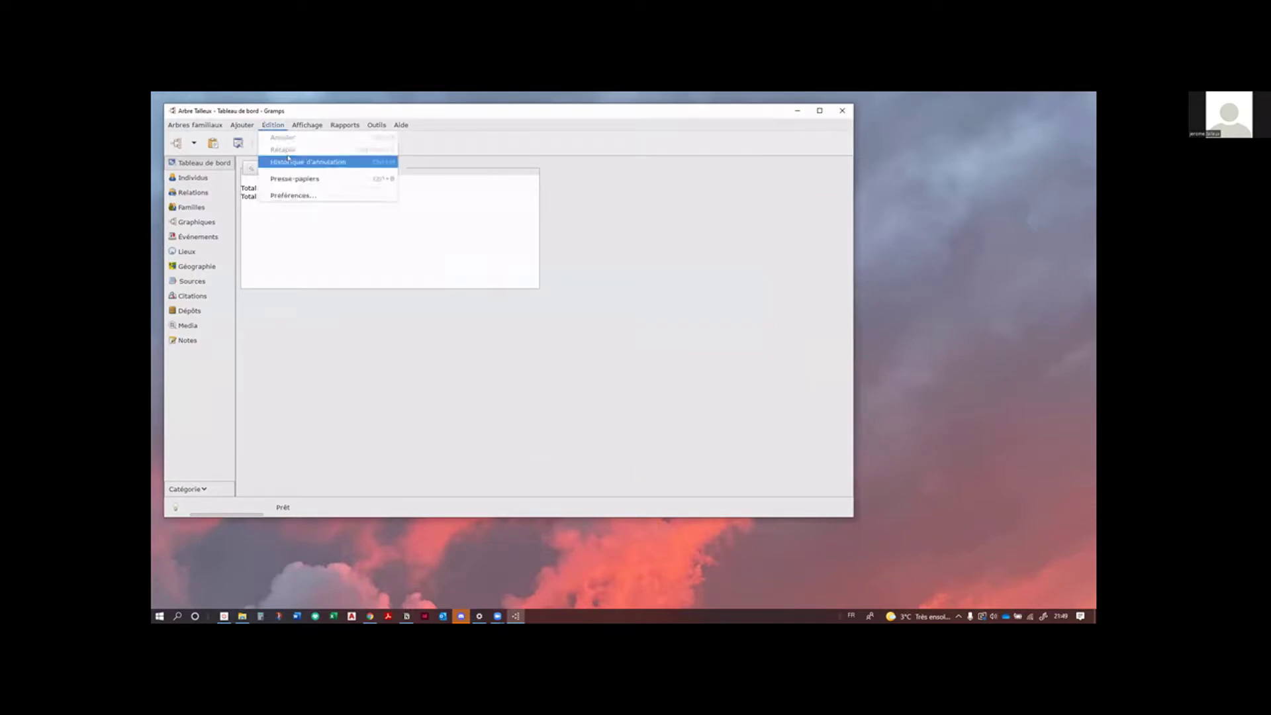
left_click(297, 195)
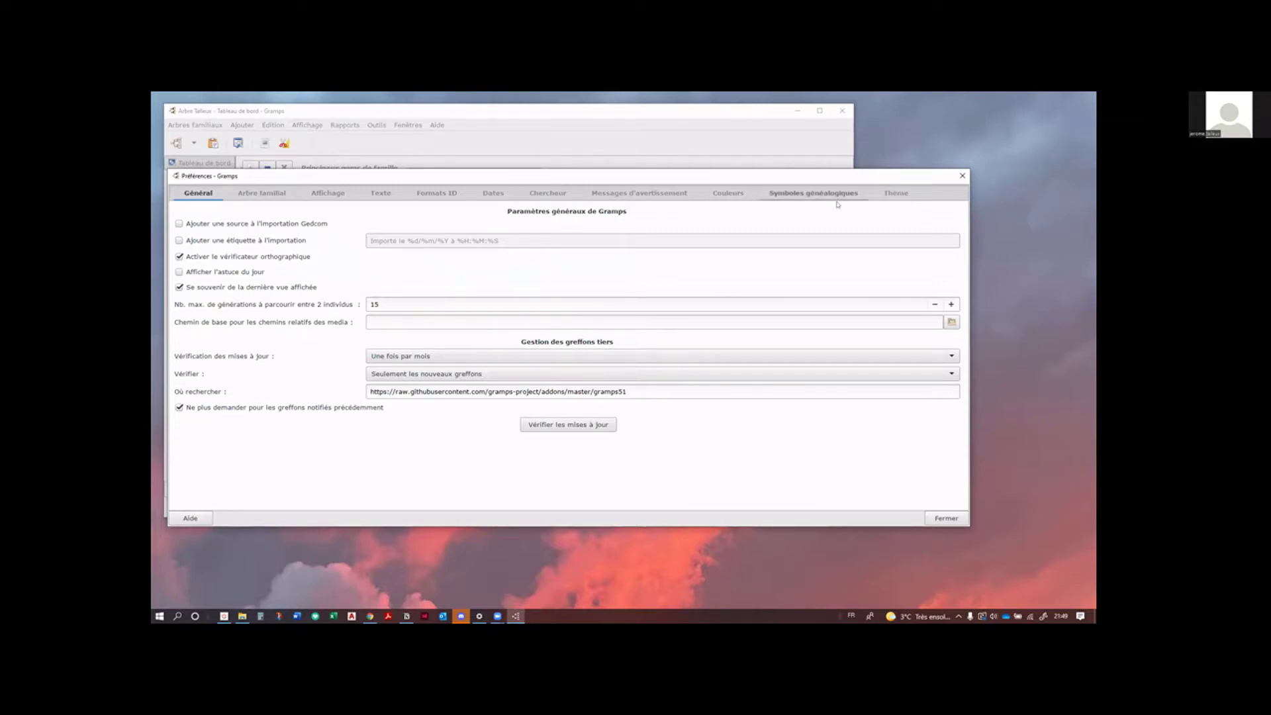
left_click(897, 193)
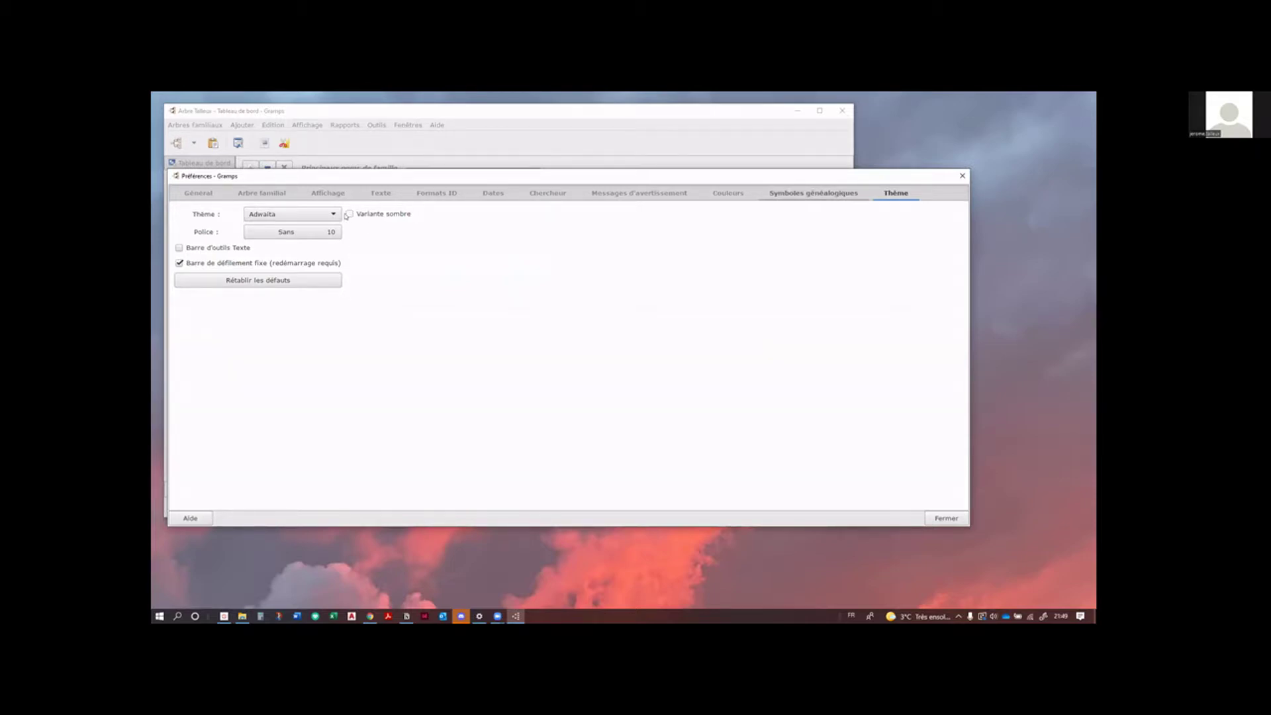
left_click(347, 216)
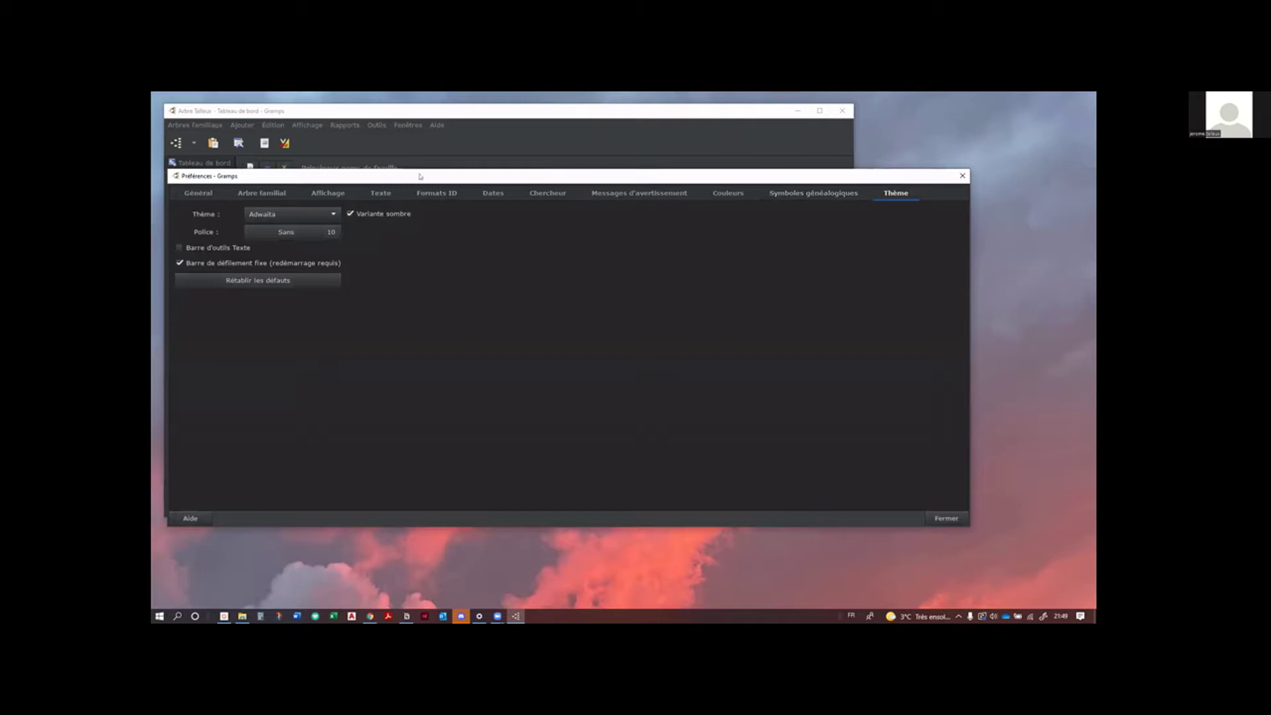
left_click_drag(420, 183, 454, 191)
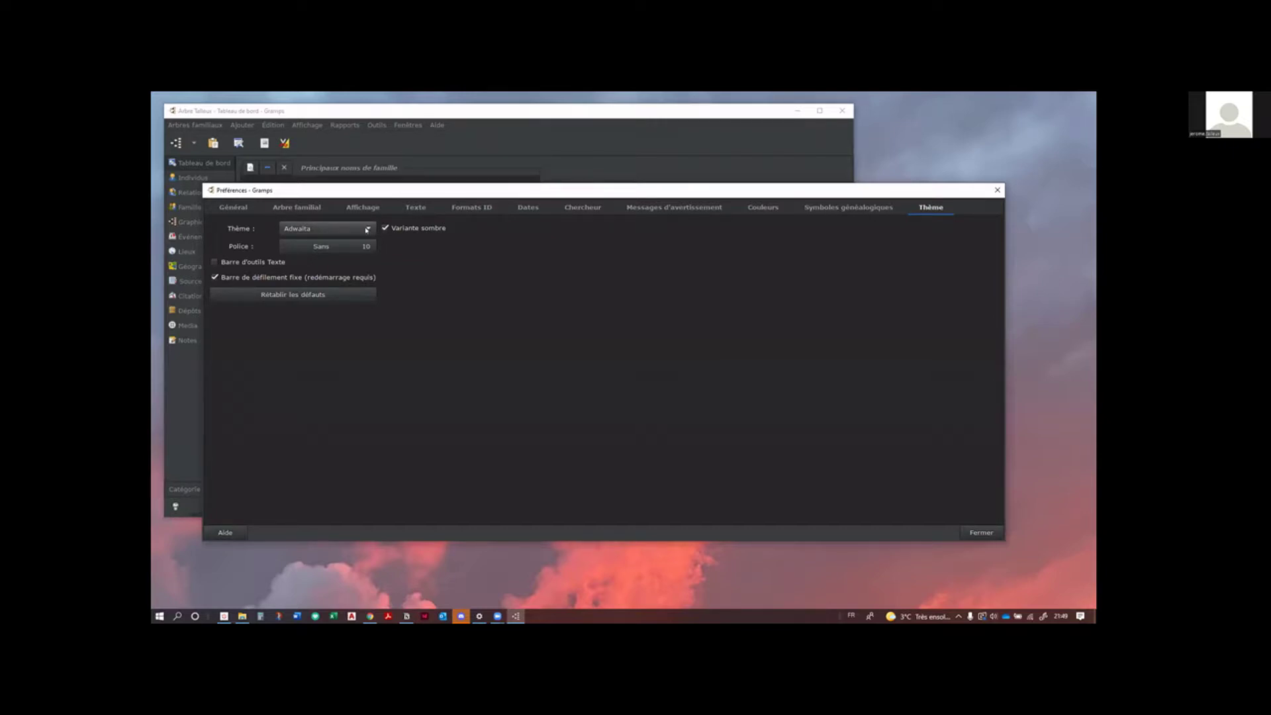
left_click(367, 230)
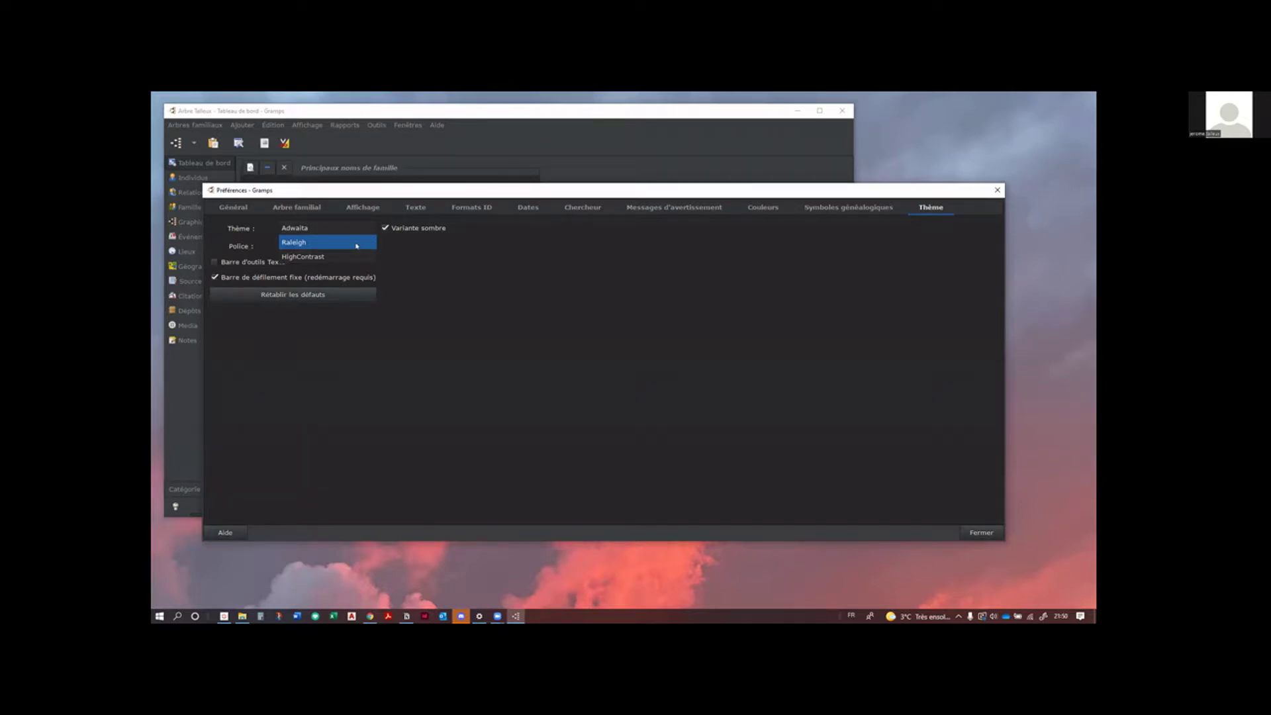
left_click(357, 245)
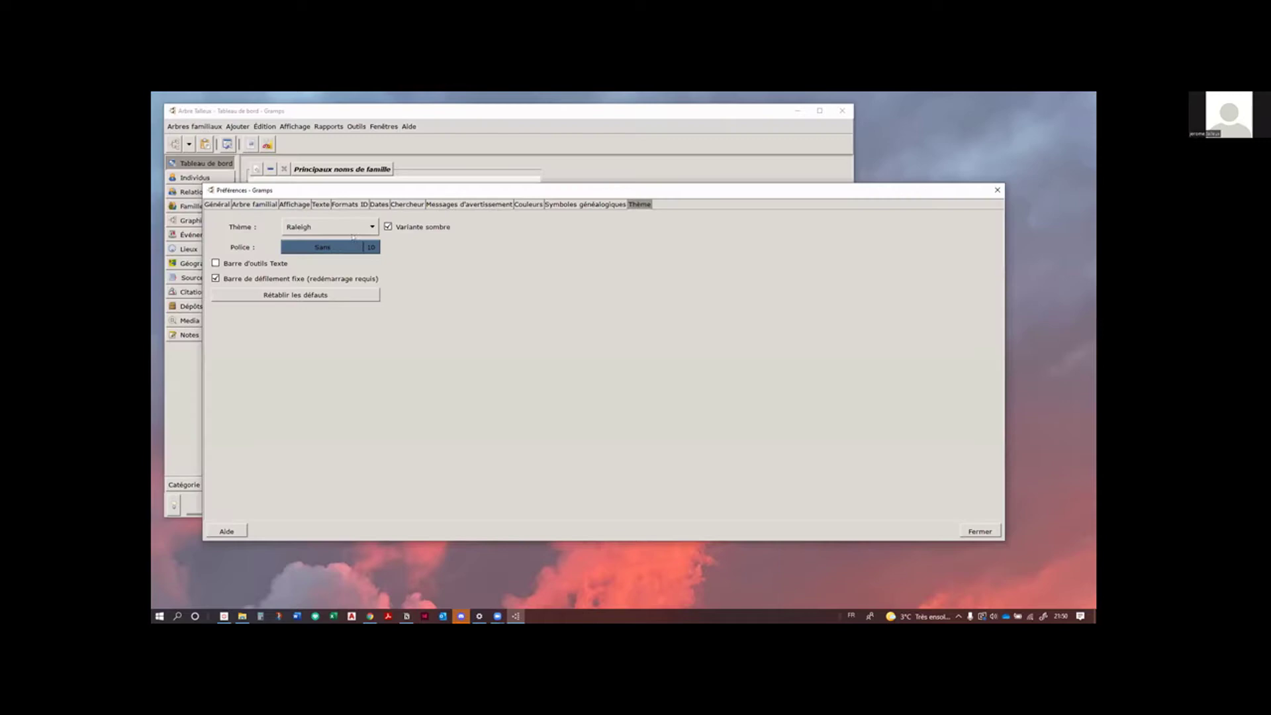
left_click(351, 228)
left_click(344, 246)
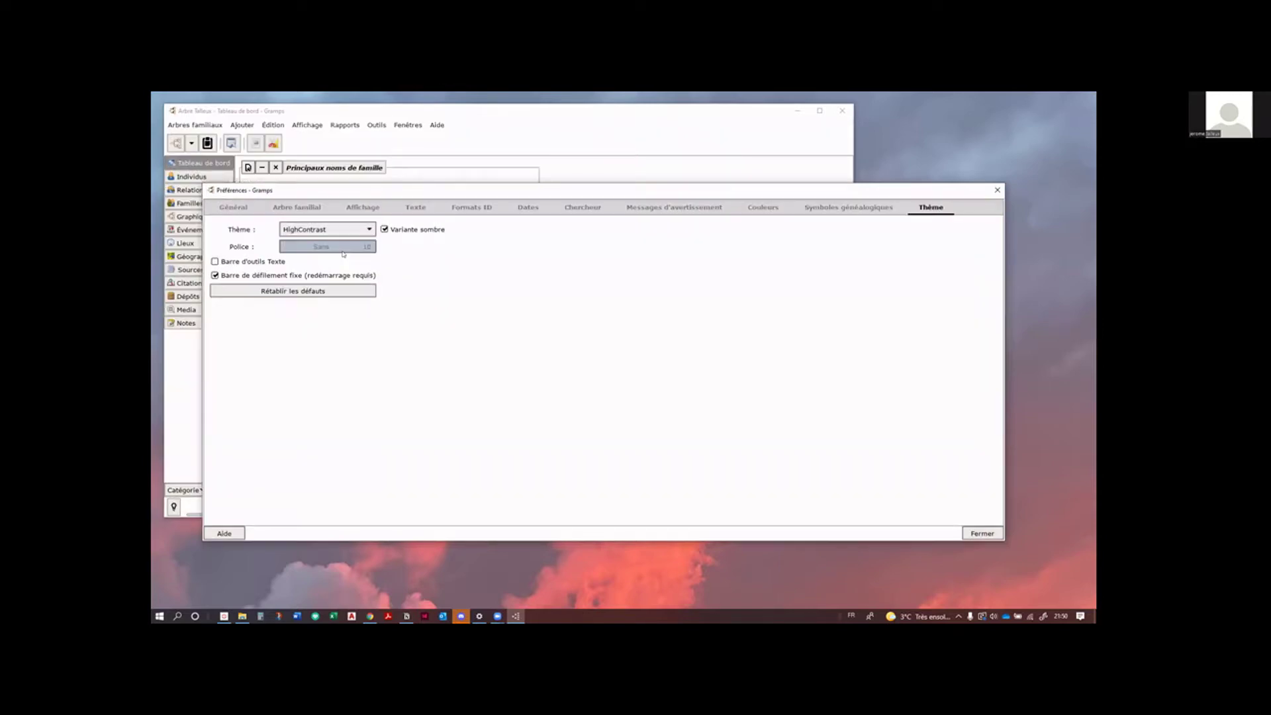
left_click(368, 229)
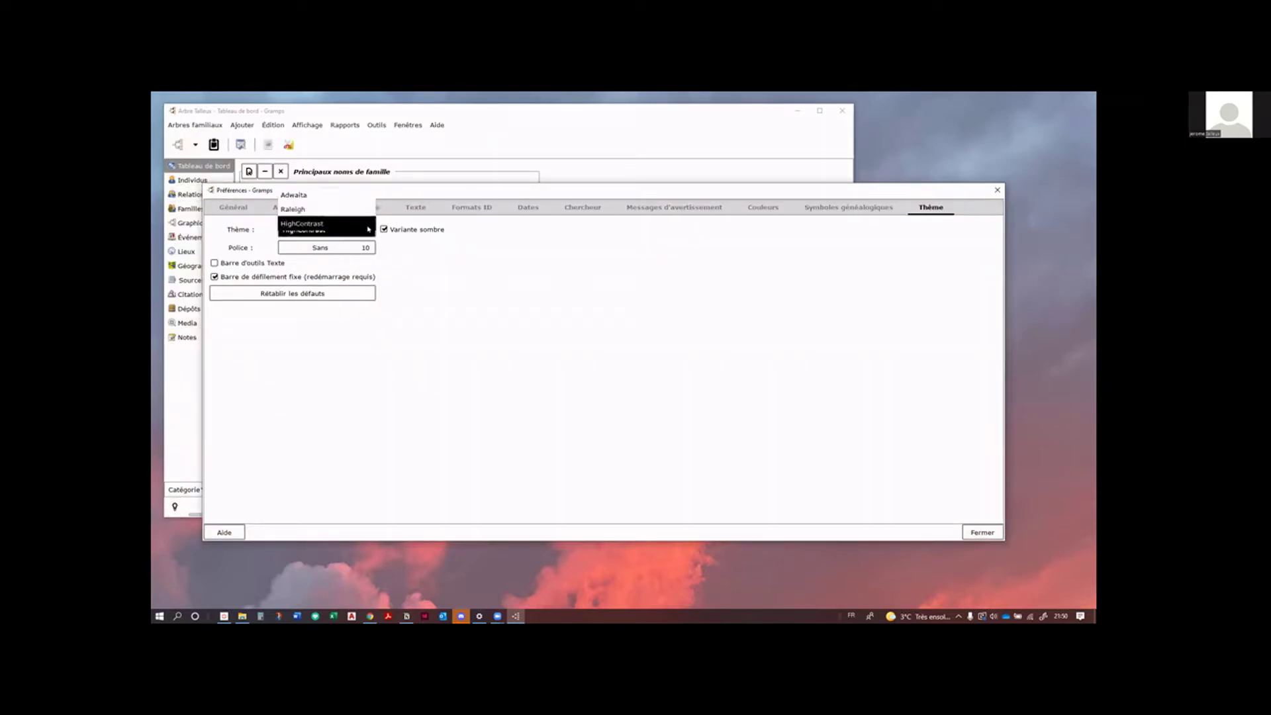
left_click(362, 209)
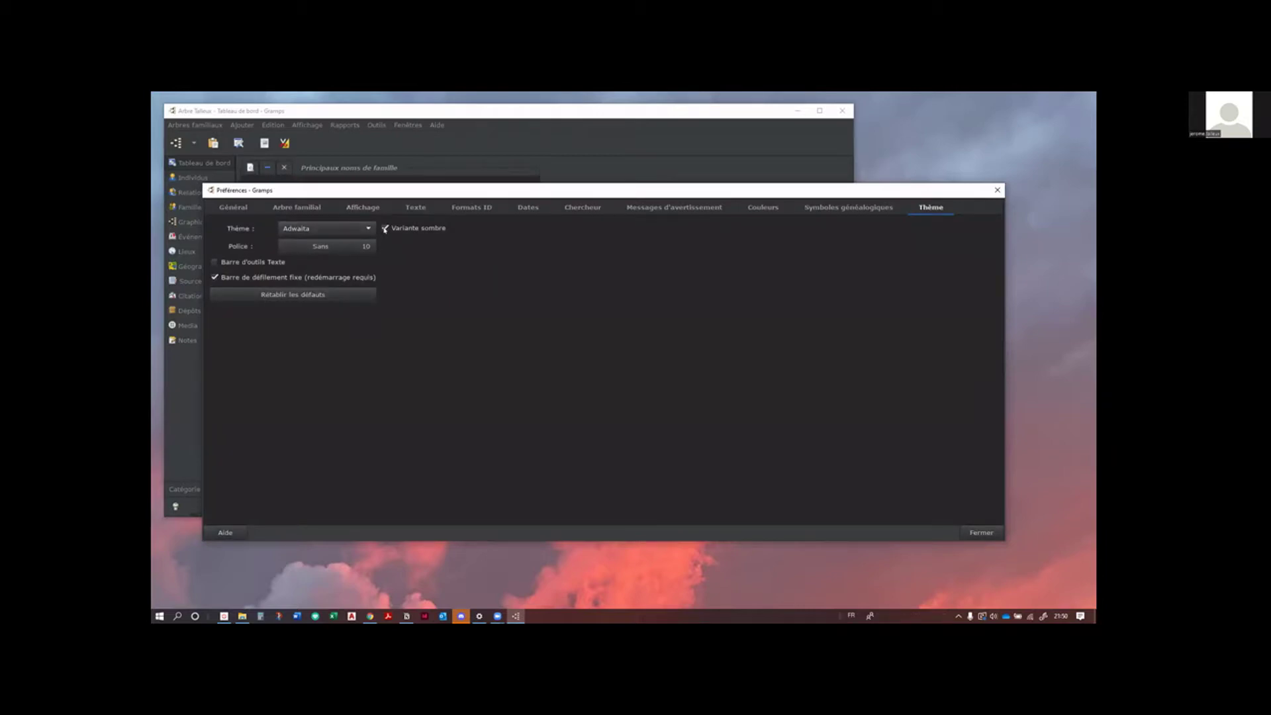
left_click(384, 228)
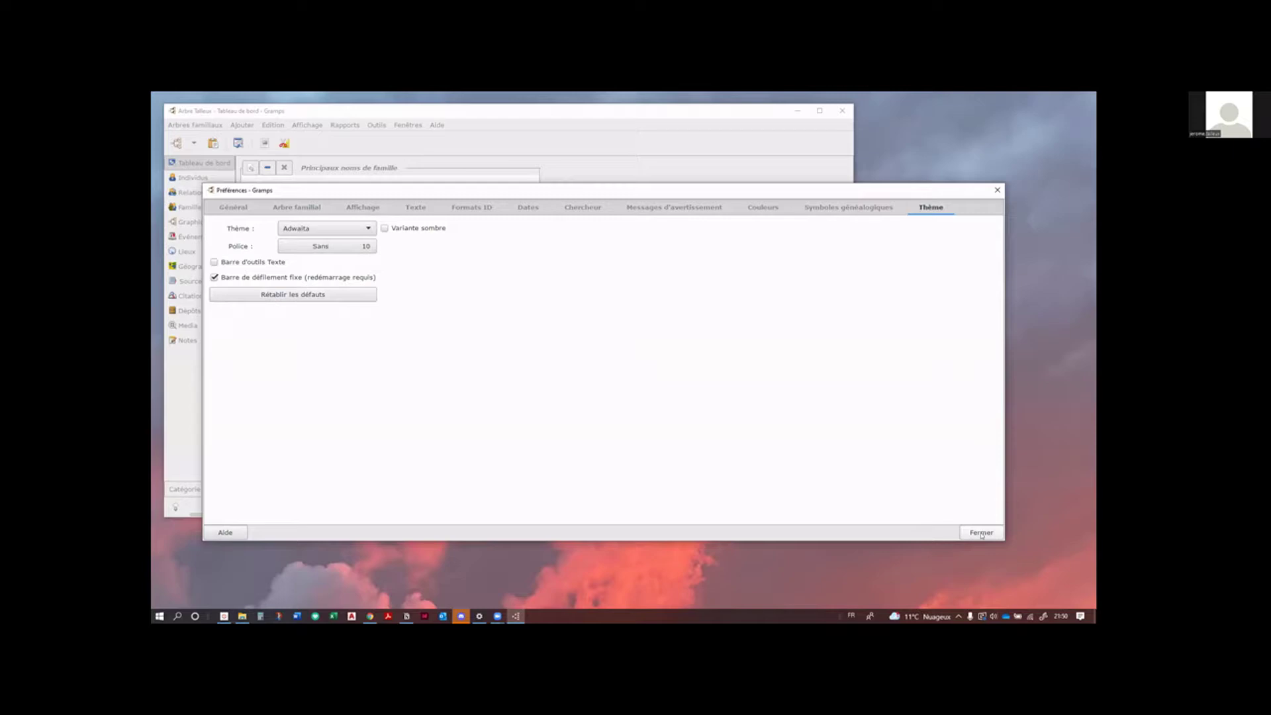
left_click(981, 533)
Step: Close Préférences and shift the Arbre Talleux main window slightly up and left
left_click(970, 534)
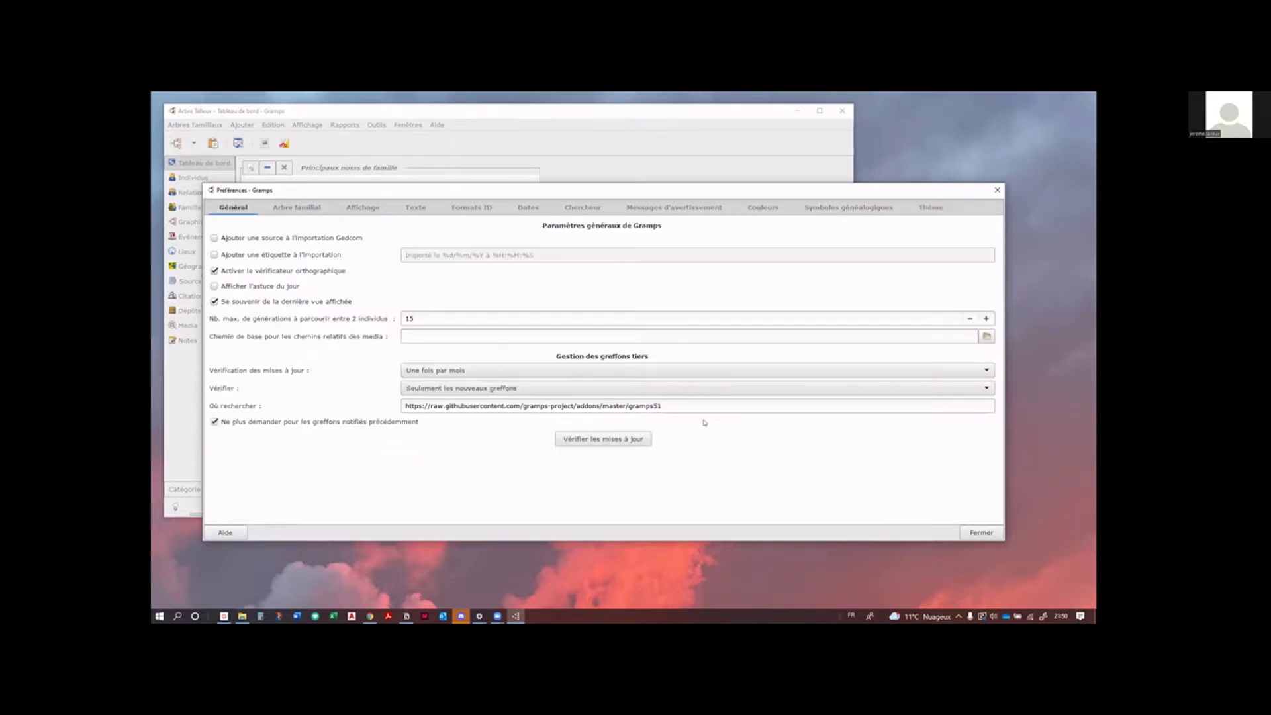
left_click(974, 532)
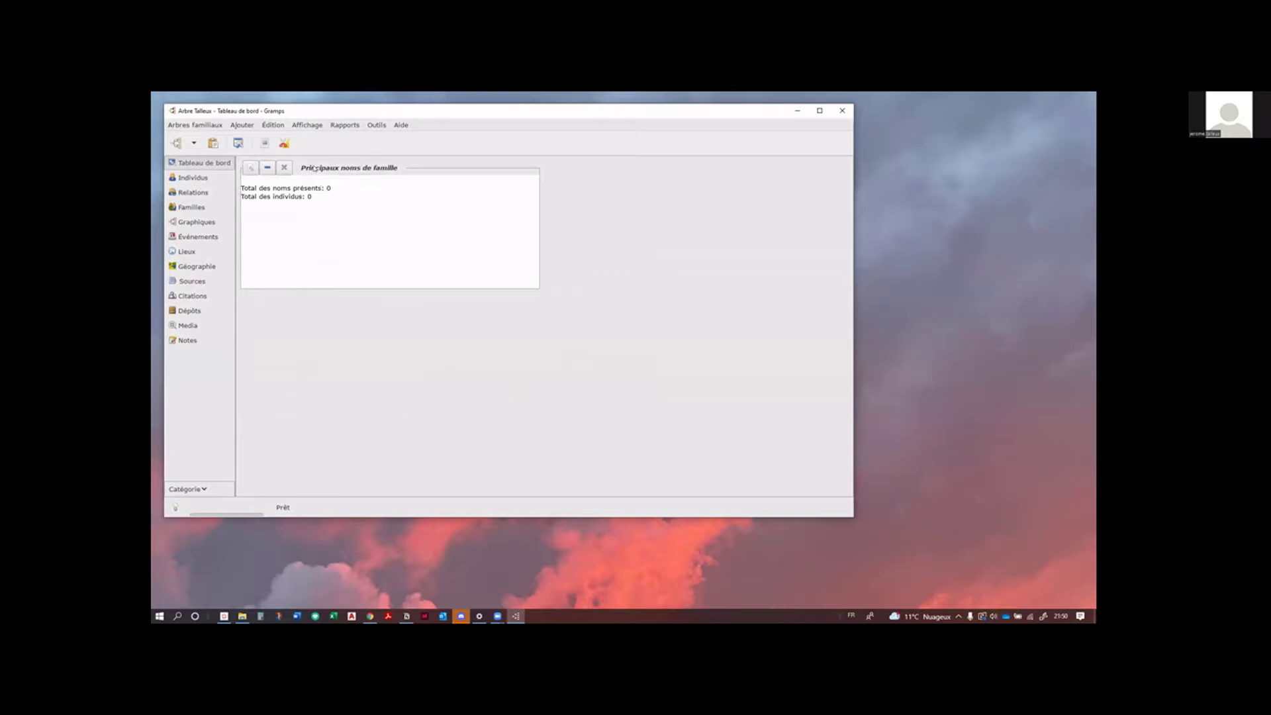
left_click_drag(579, 118, 576, 114)
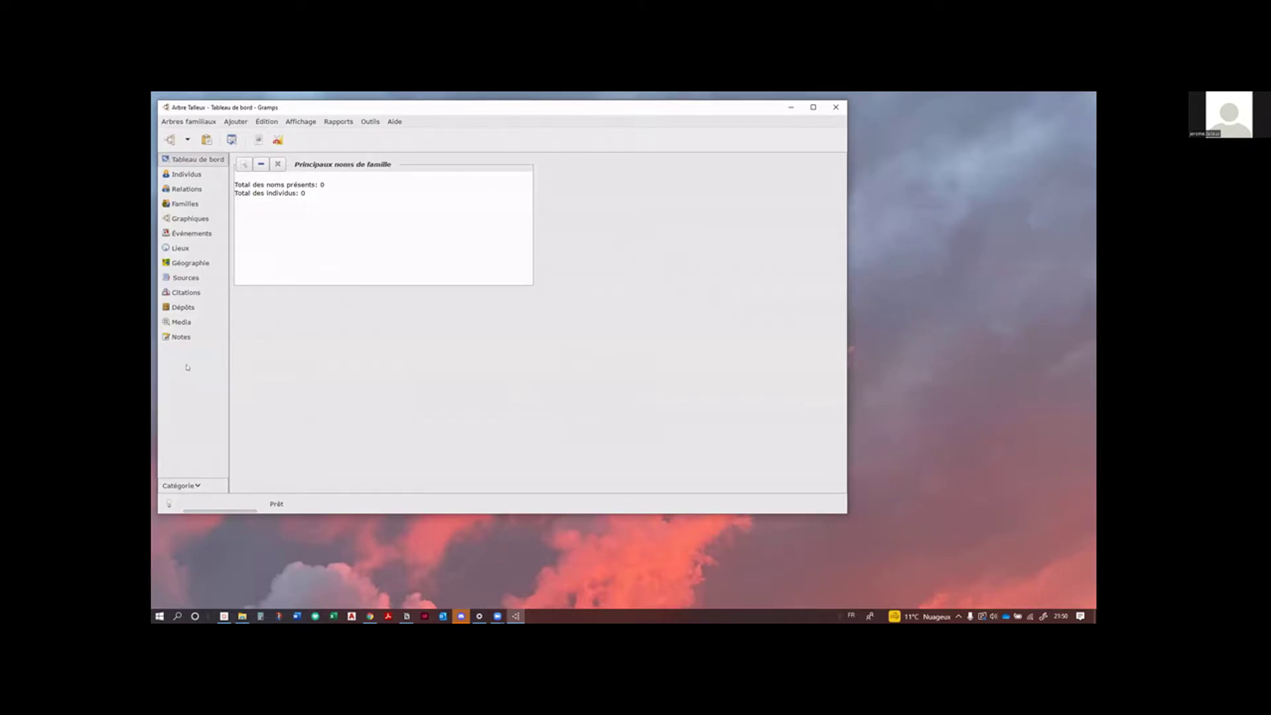
Step: Add the Birthdays gramplet through the dashboard's Ajouter un gramplet menu
right_click(548, 351)
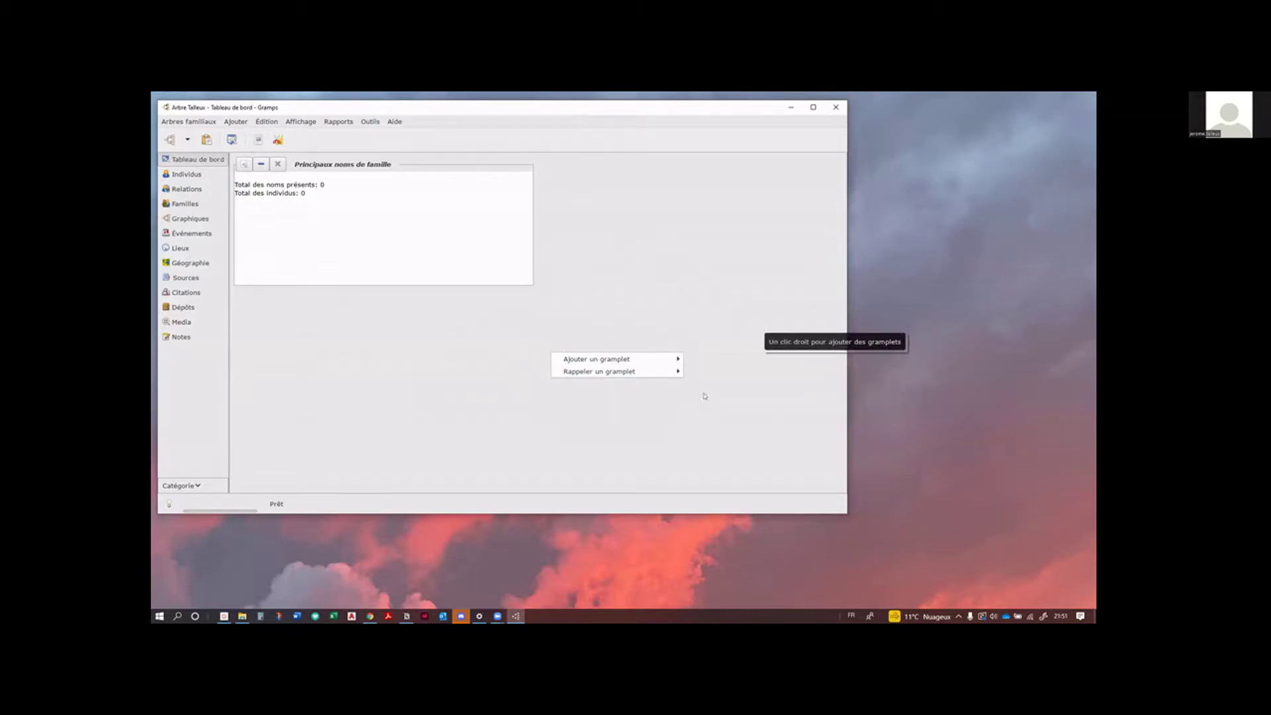
mouse_move(648, 358)
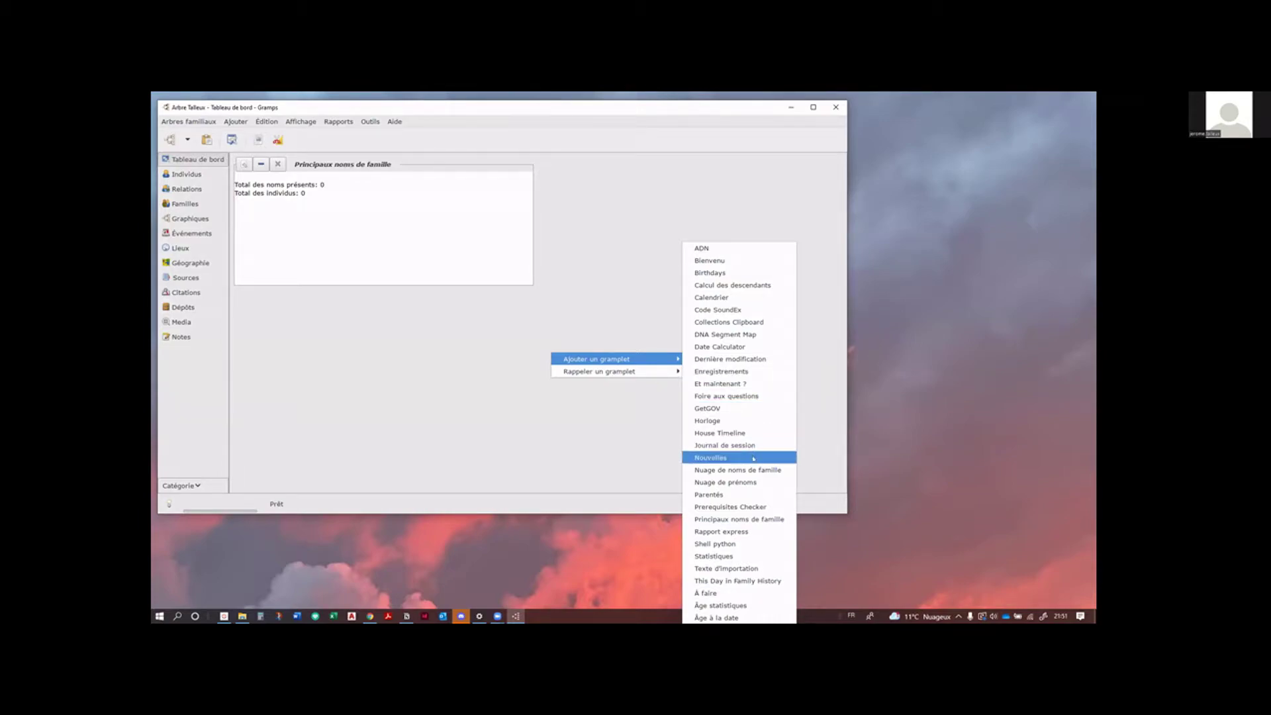
left_click(731, 272)
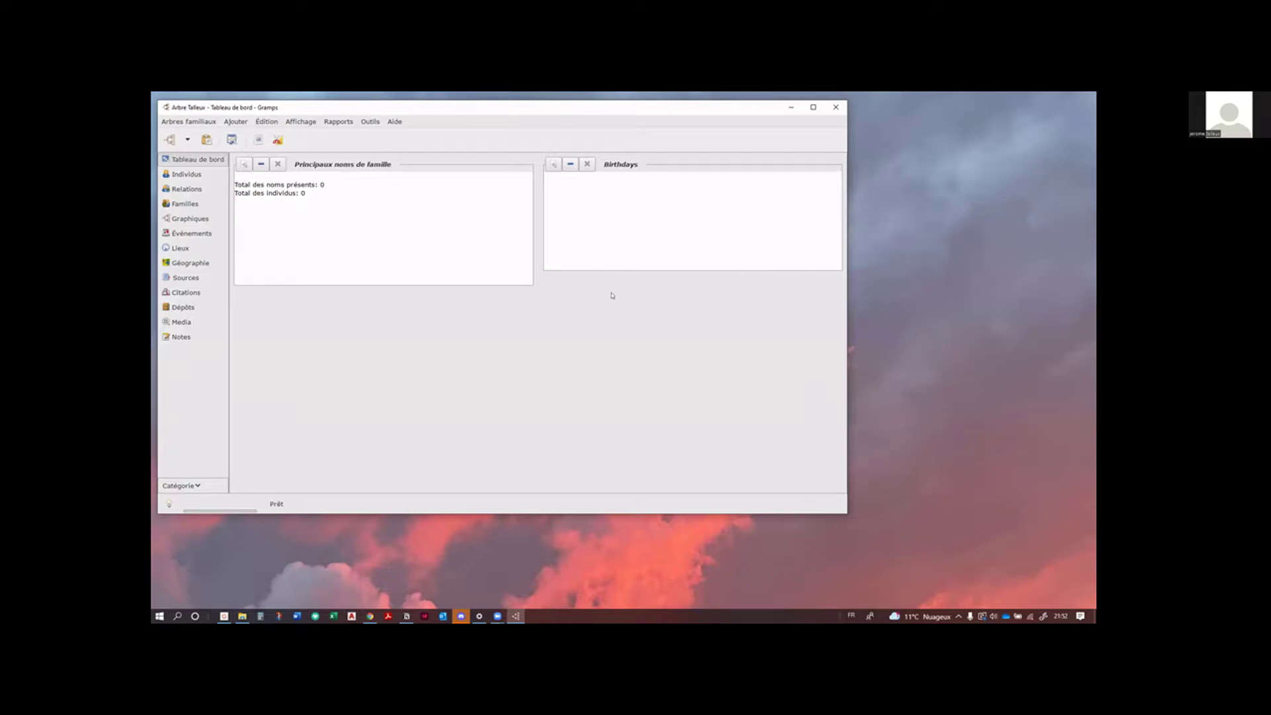
Step: Add the Dernières modifications gramplet to the dashboard from the Ajouter un gramplet menu
right_click(327, 334)
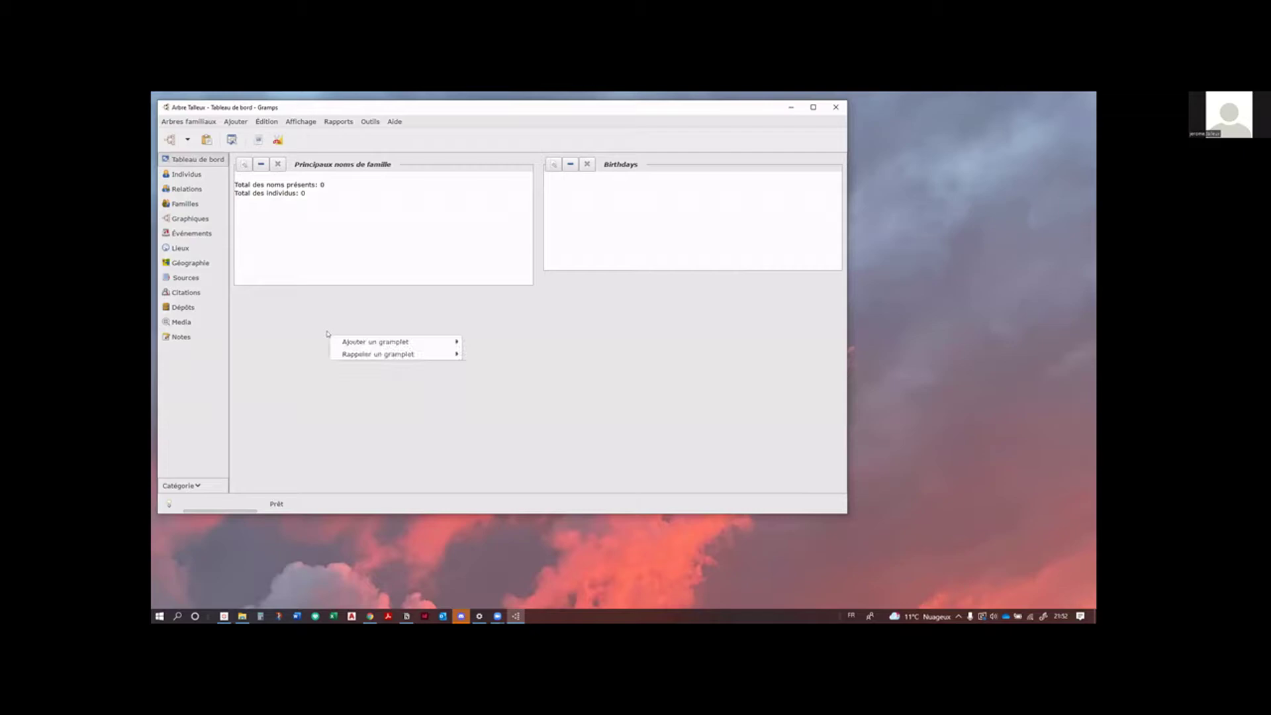
mouse_move(397, 341)
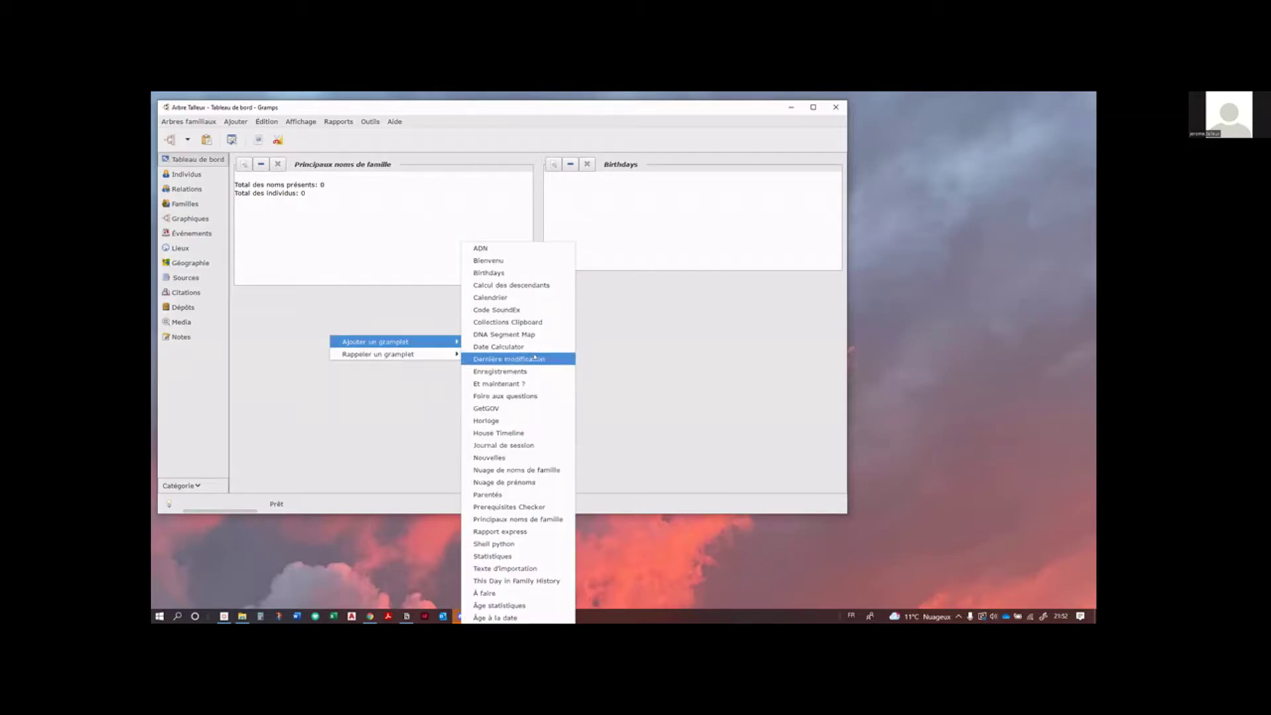
left_click(542, 360)
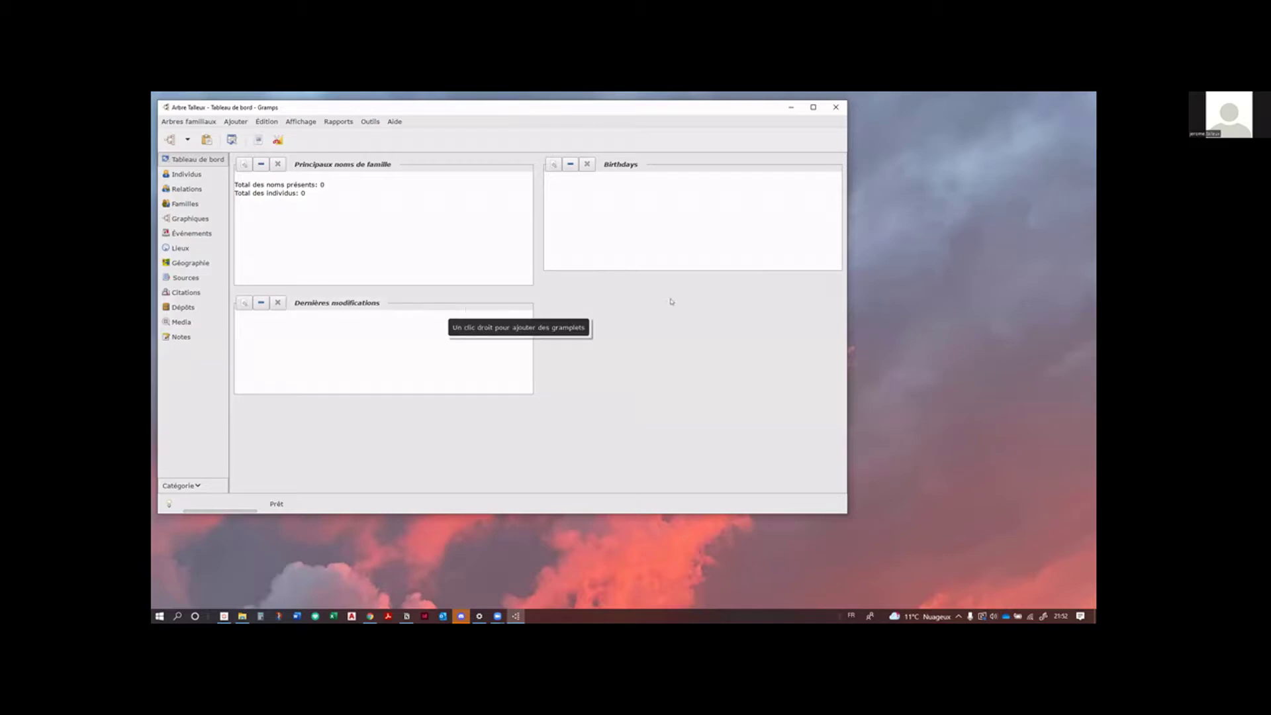
Step: Add the Nouvelles gramplet to the dashboard as well
right_click(689, 331)
mouse_move(788, 336)
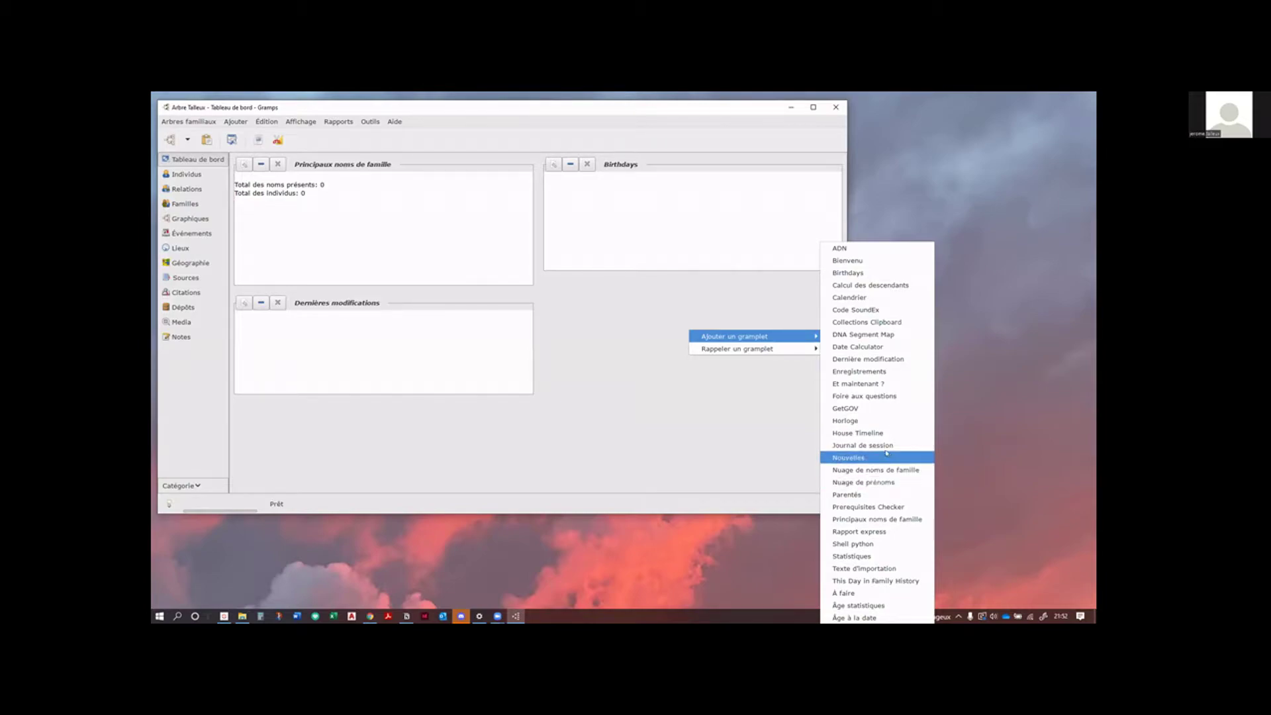
left_click(884, 456)
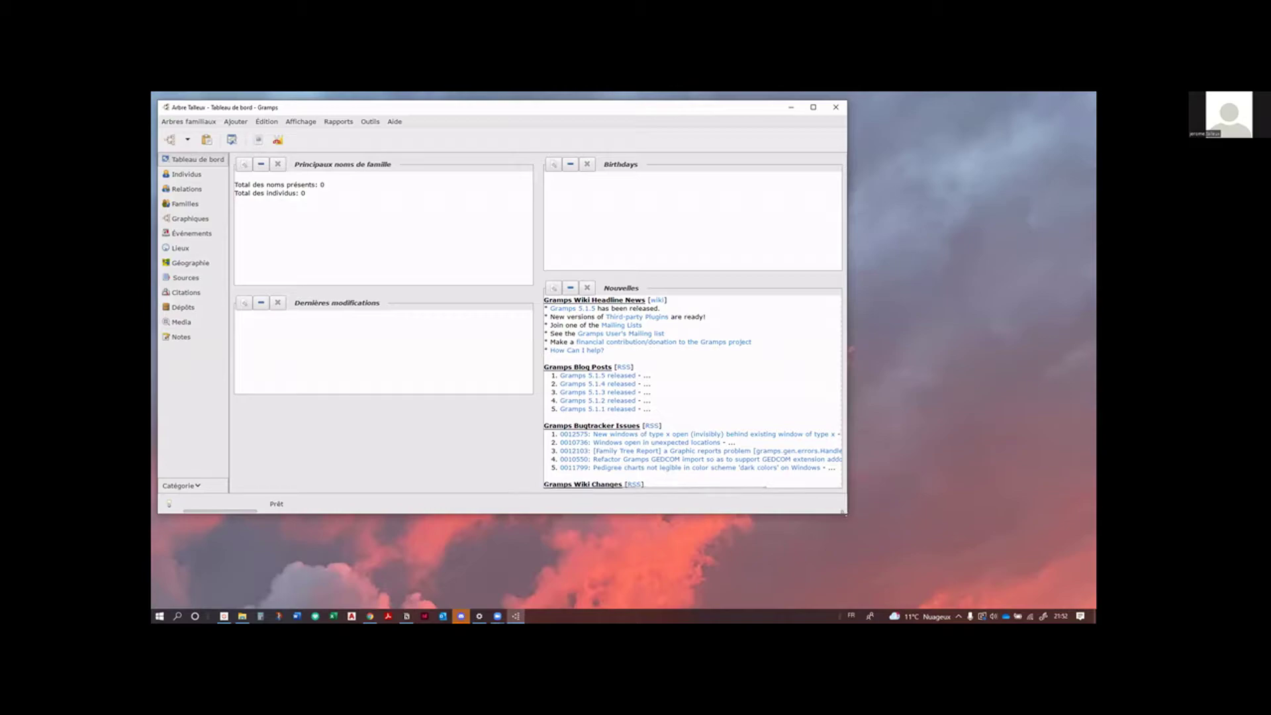
Step: Enlarge the Gramps window and detach the Birthdays gramplet into its own floating window
left_click_drag(921, 548, 925, 549)
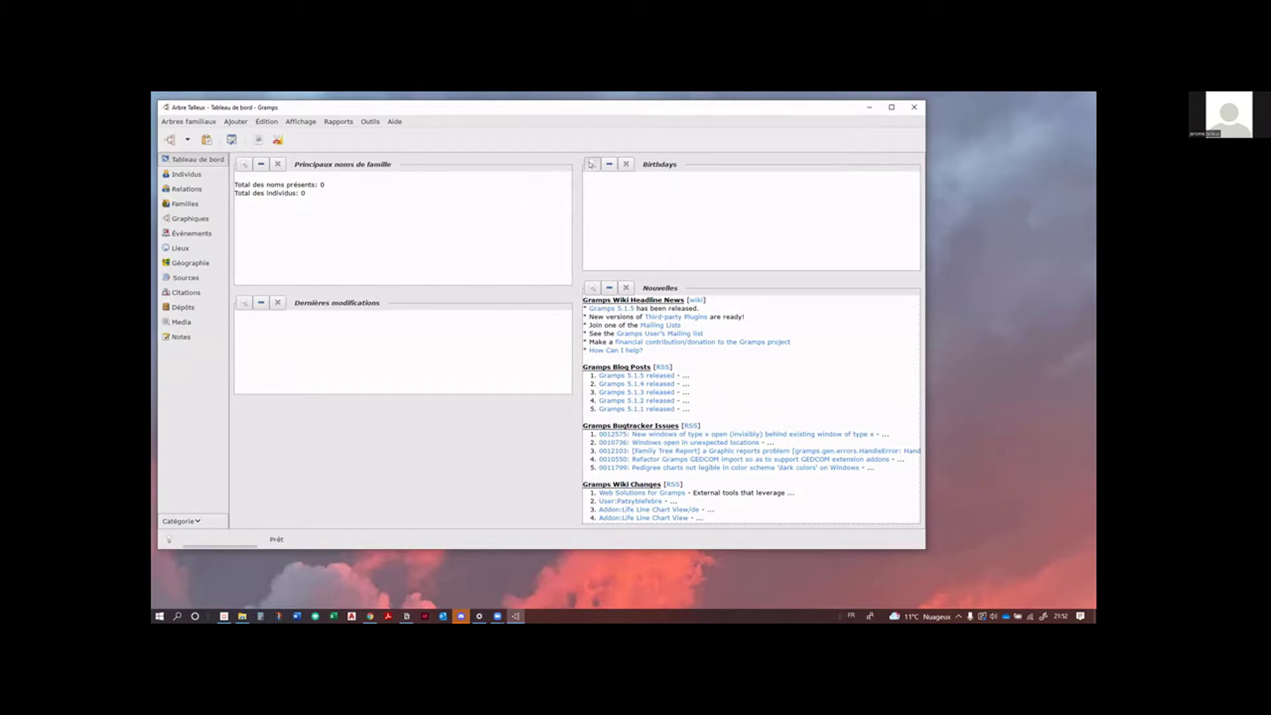
left_click(593, 166)
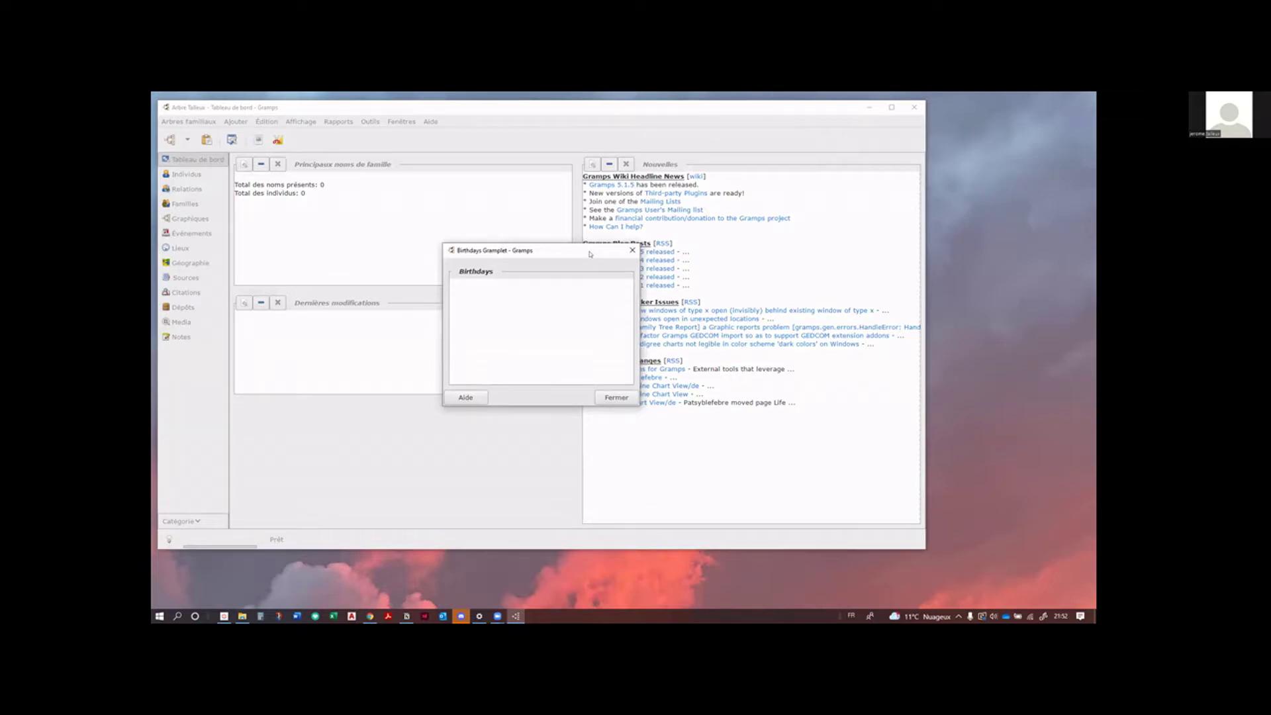
left_click_drag(590, 253, 623, 302)
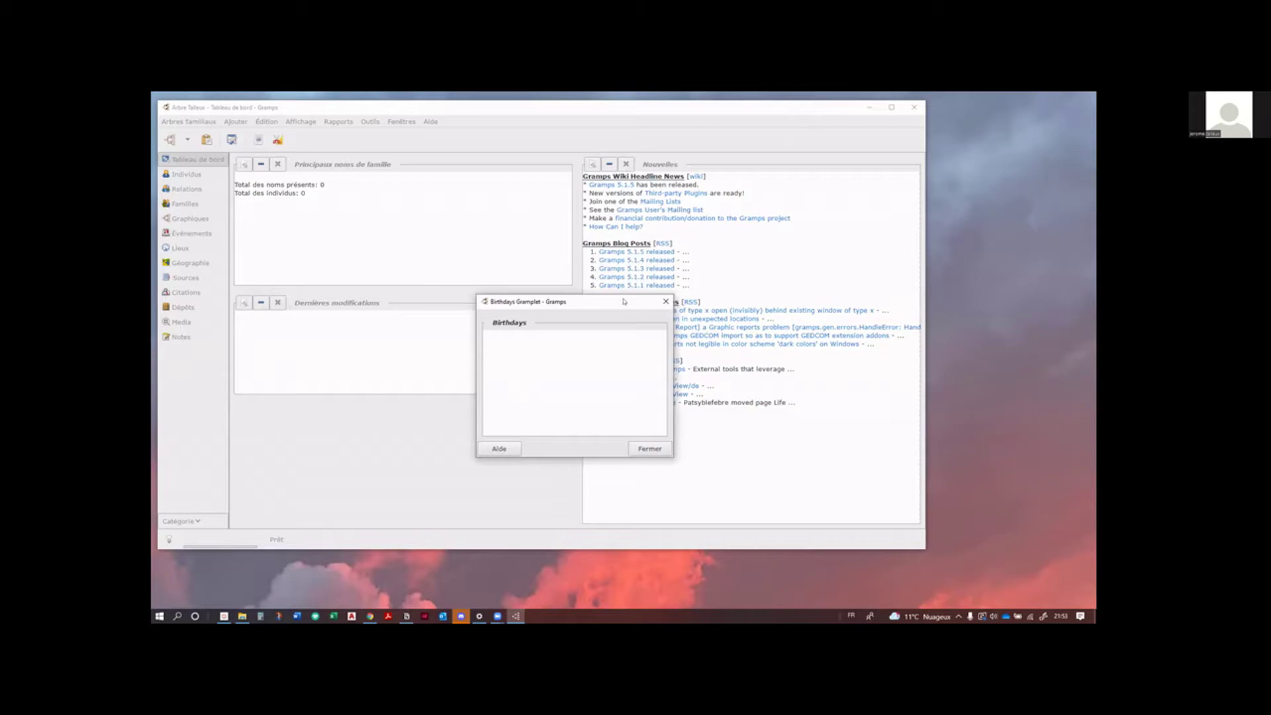
left_click_drag(623, 304, 1023, 422)
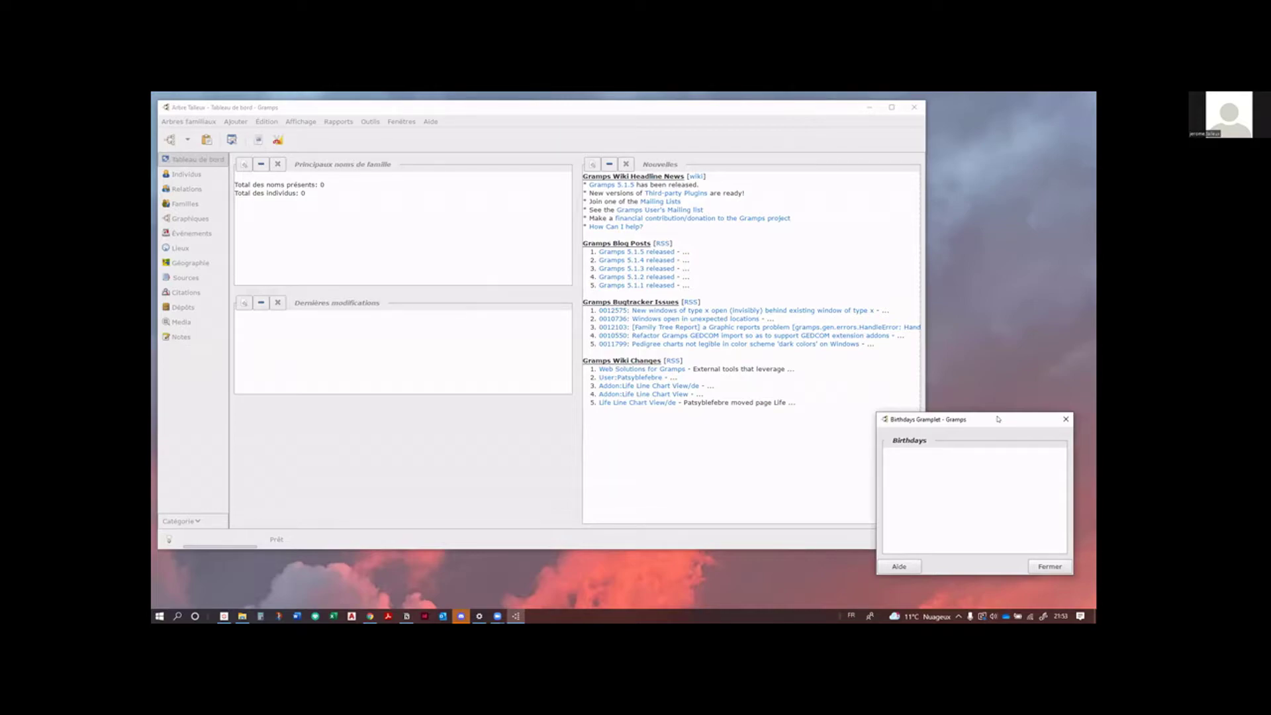
left_click_drag(998, 419, 665, 325)
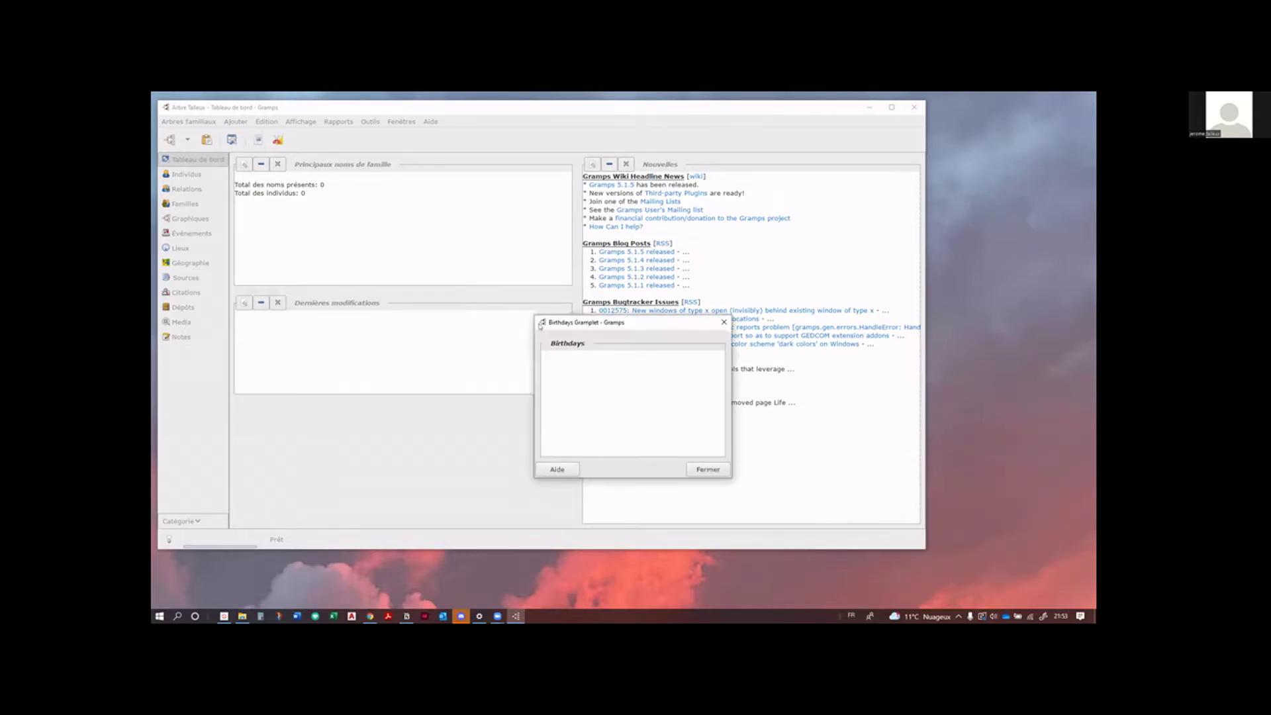
Step: Re-dock Birthdays and place it in the left column above Dernières modifications
right_click(624, 323)
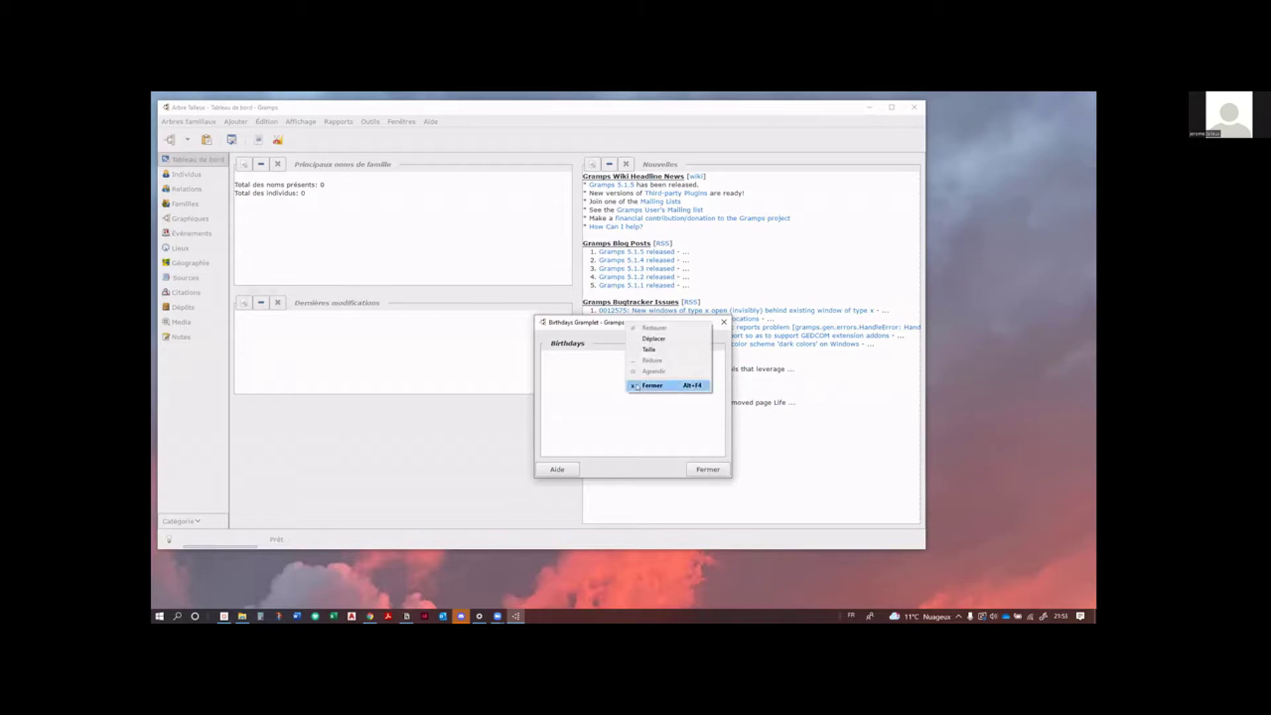
left_click(637, 386)
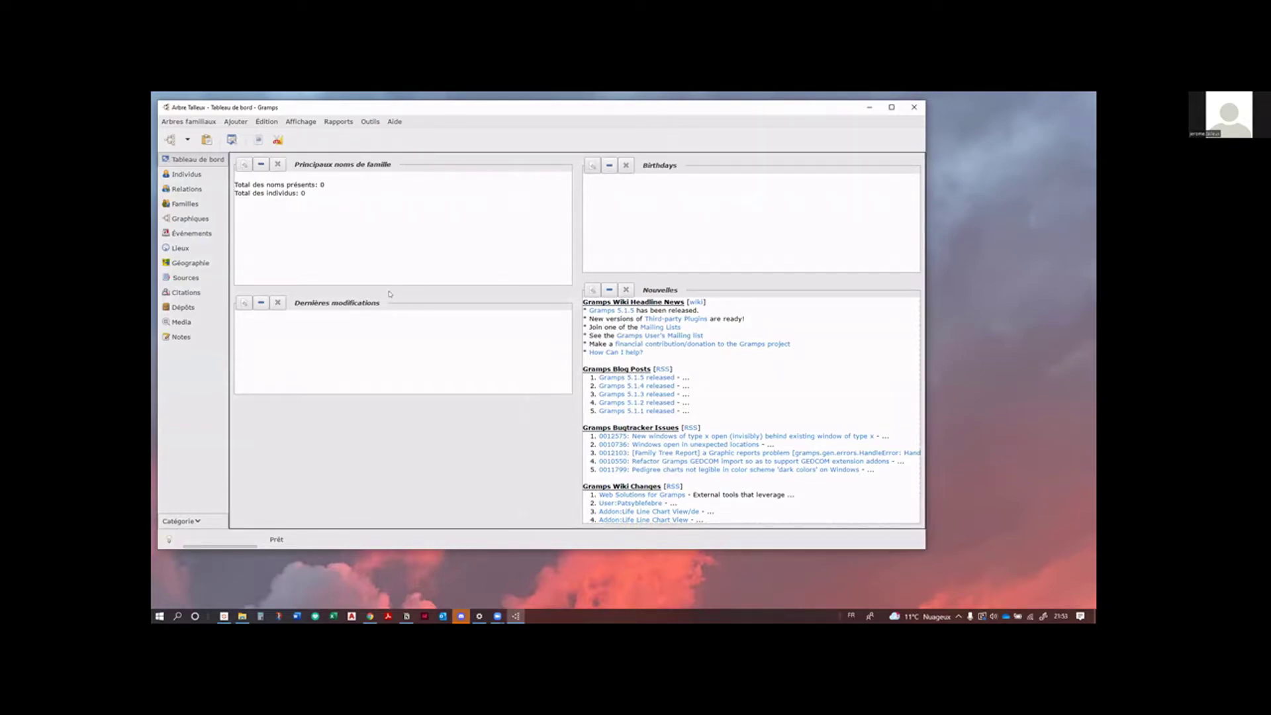
left_click_drag(389, 294, 394, 299)
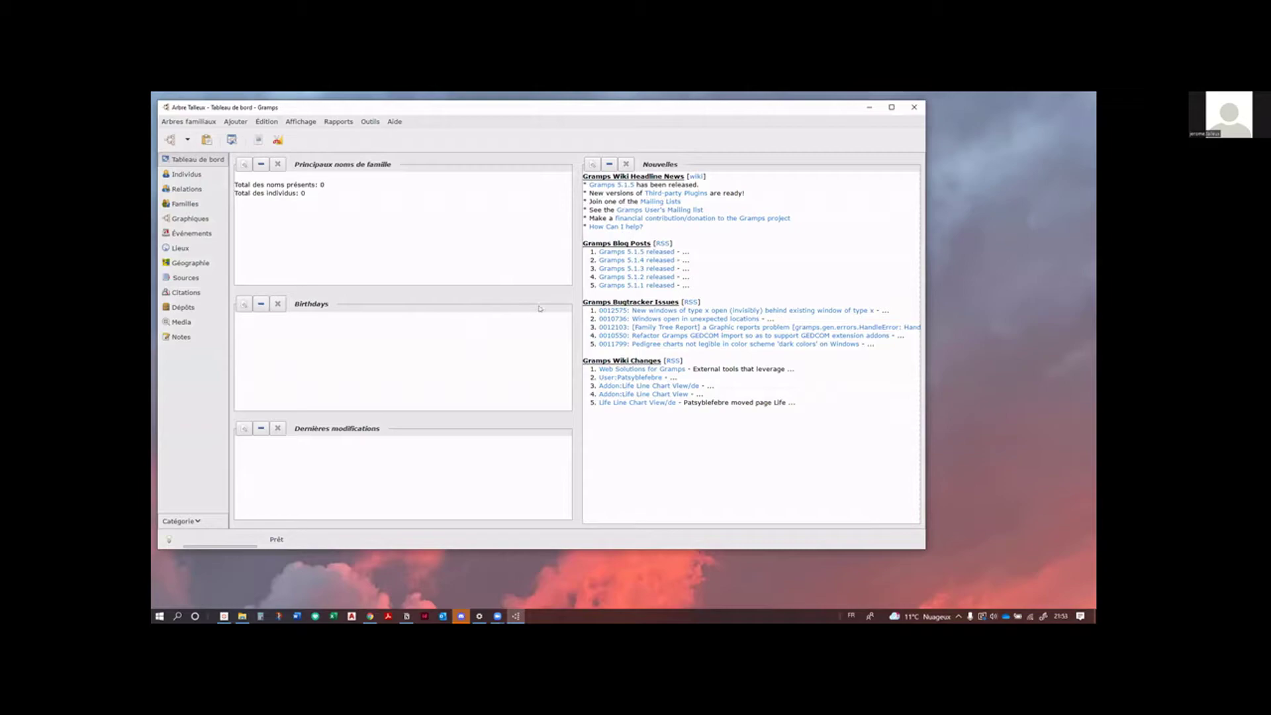
Step: Show the empty Individus list for Arbre Talleux and widen the Filtre sidebar beside it
left_click(195, 175)
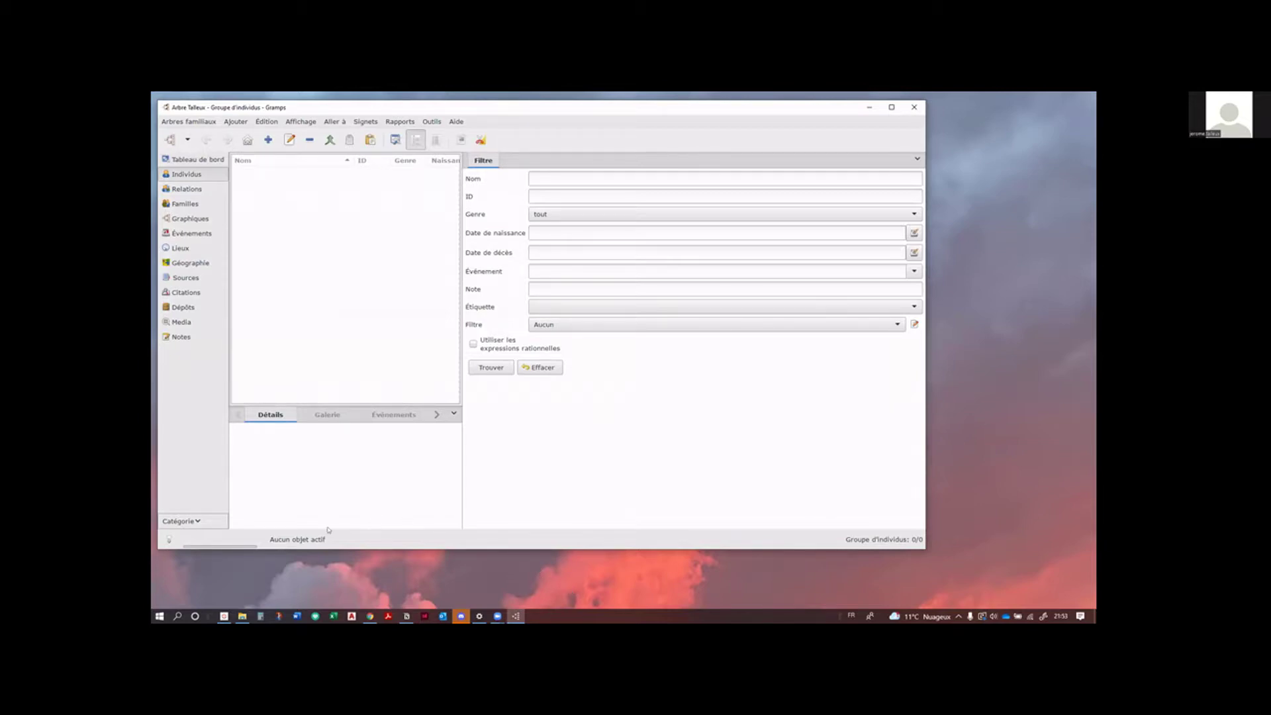
left_click(243, 615)
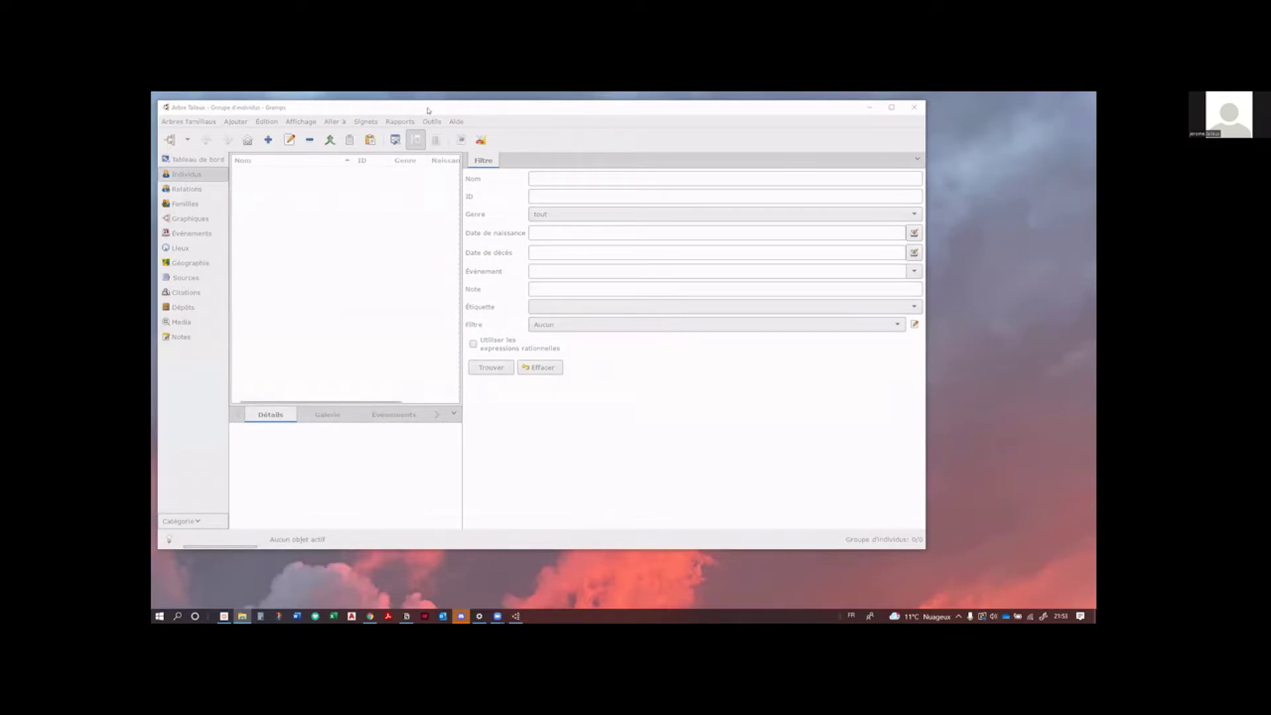
left_click(241, 217)
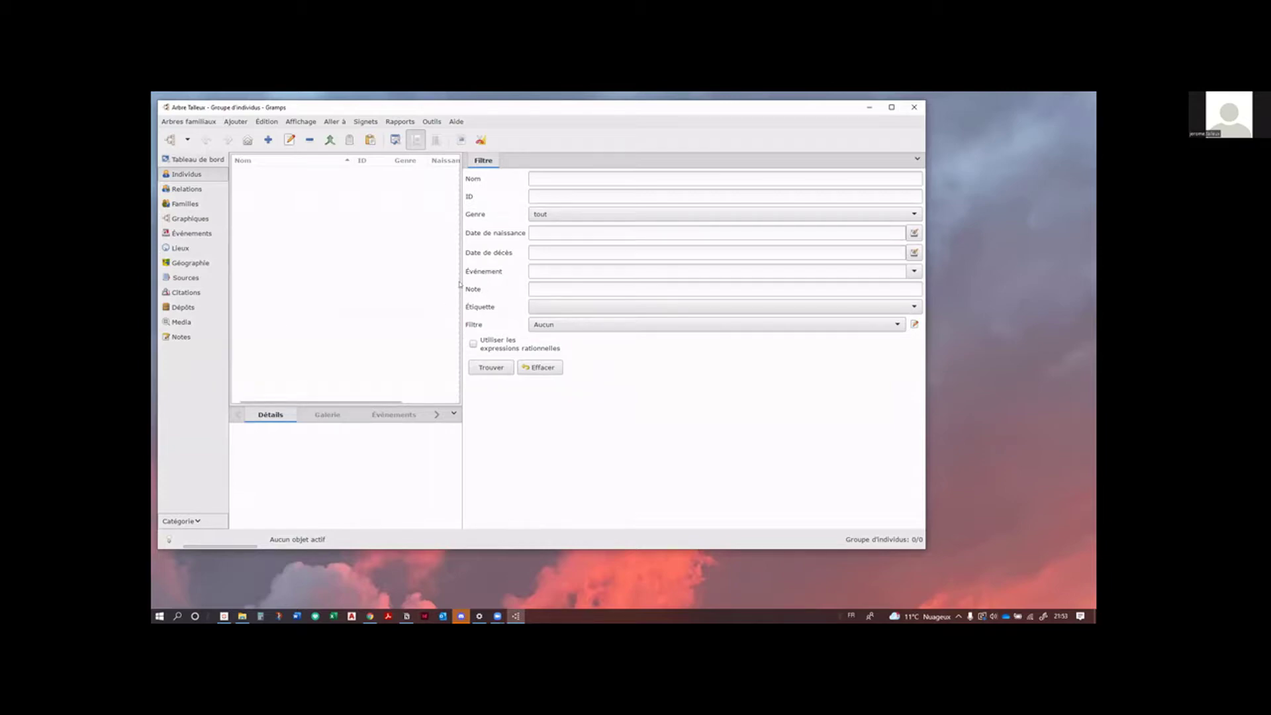
left_click_drag(461, 279, 456, 279)
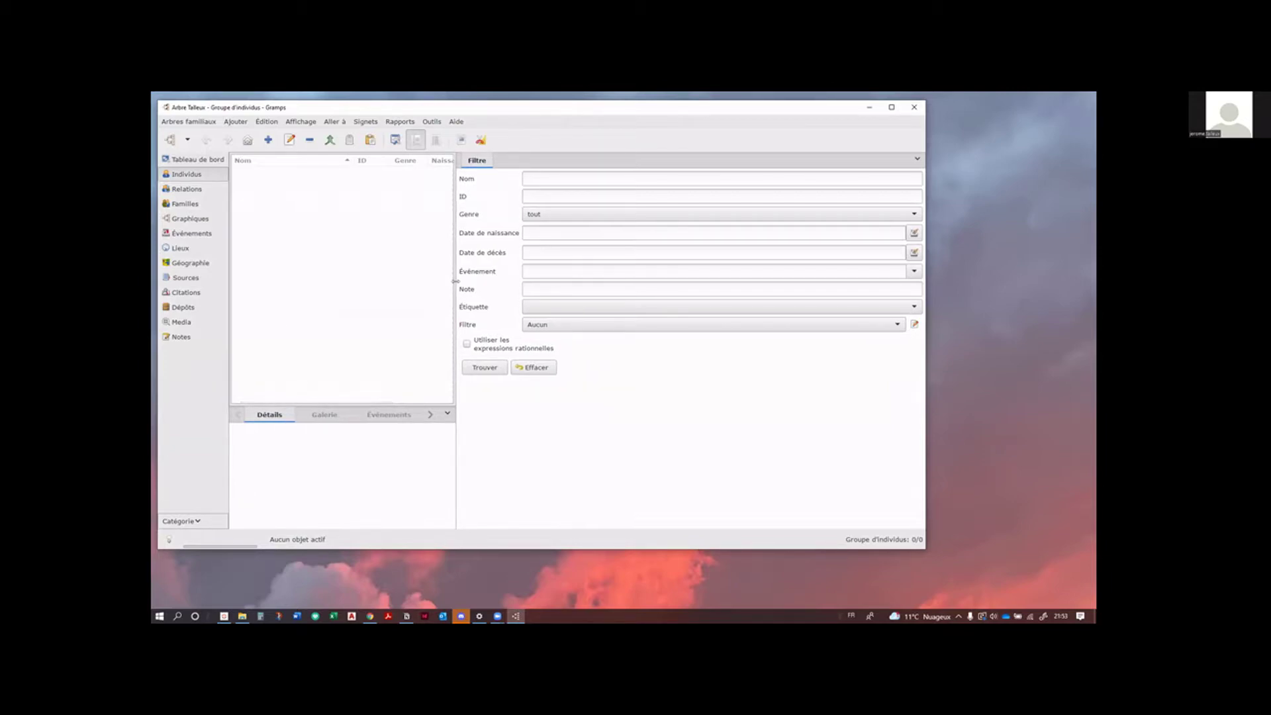
left_click_drag(455, 281, 741, 289)
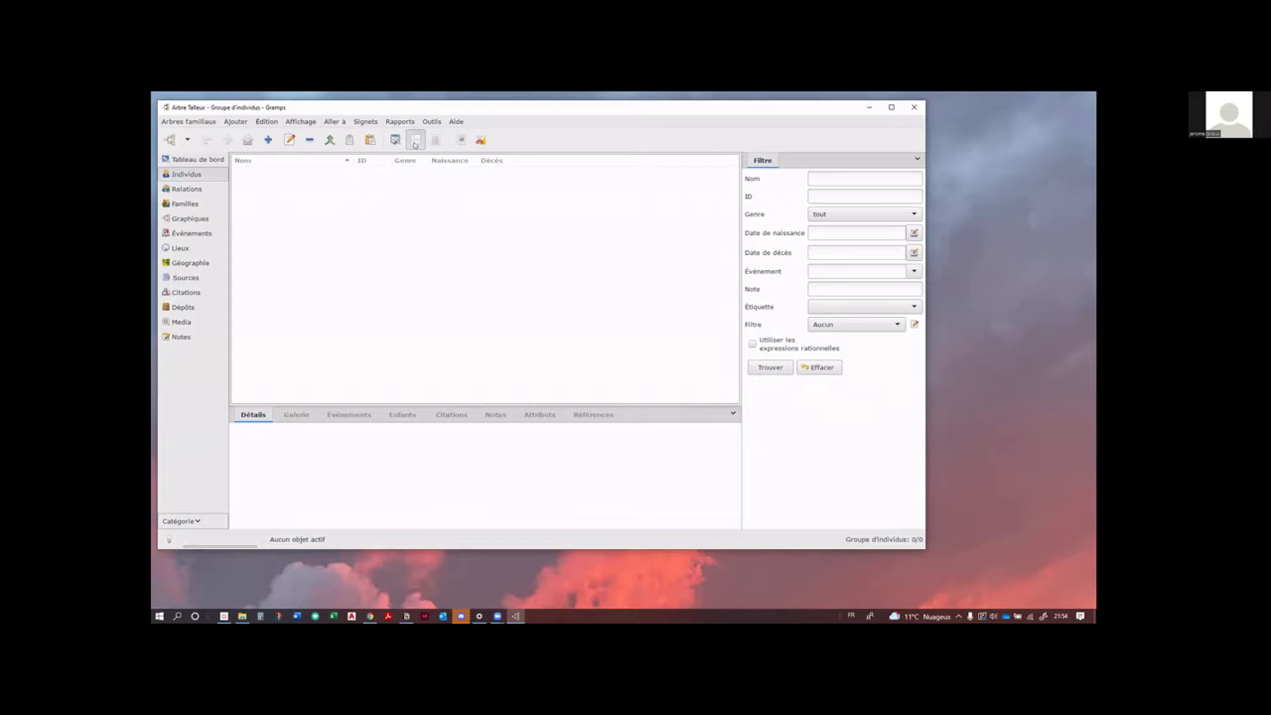
left_click(170, 140)
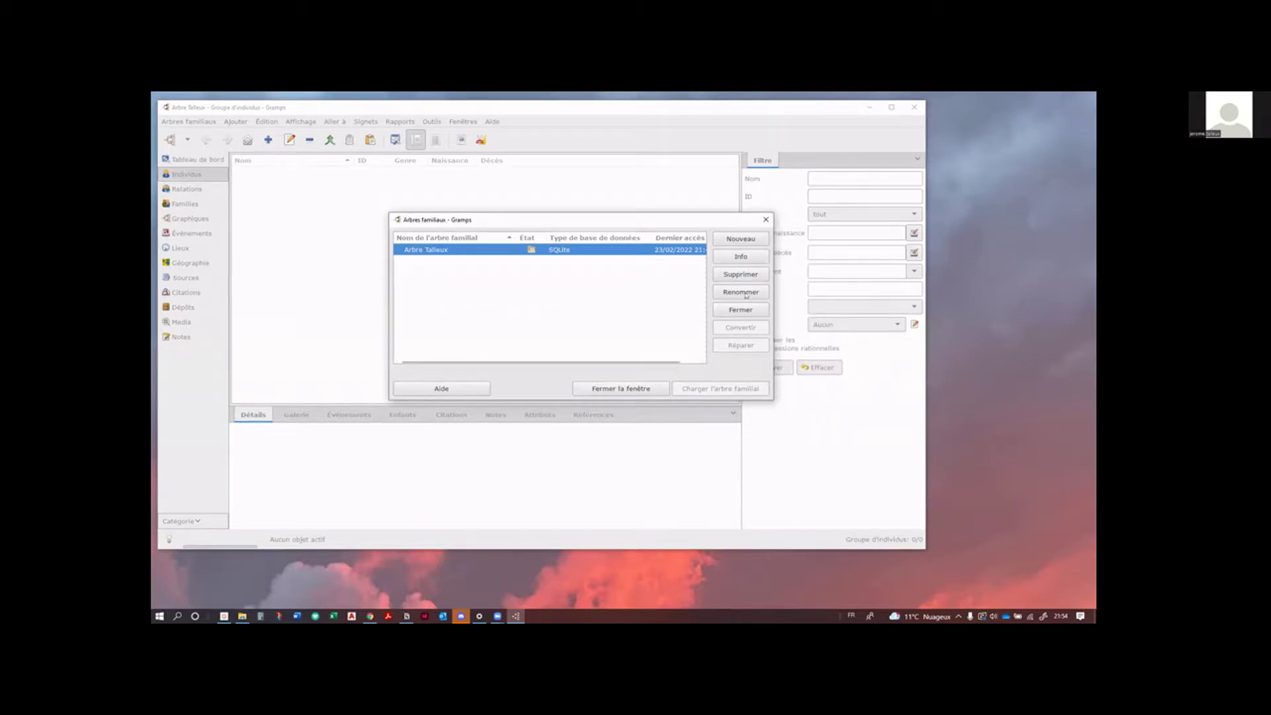
left_click(766, 219)
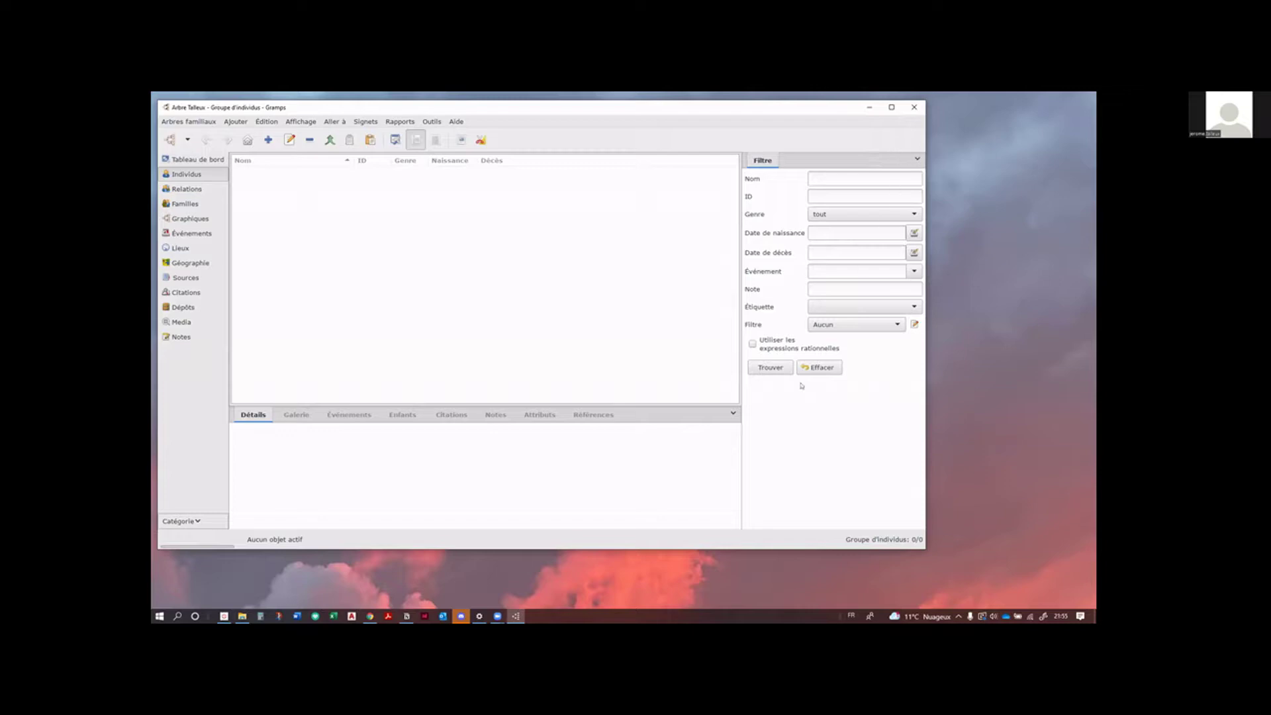
Step: Show the Ajouter un gramplet submenu listing gramplets for the Individus bottom bar
left_click(734, 415)
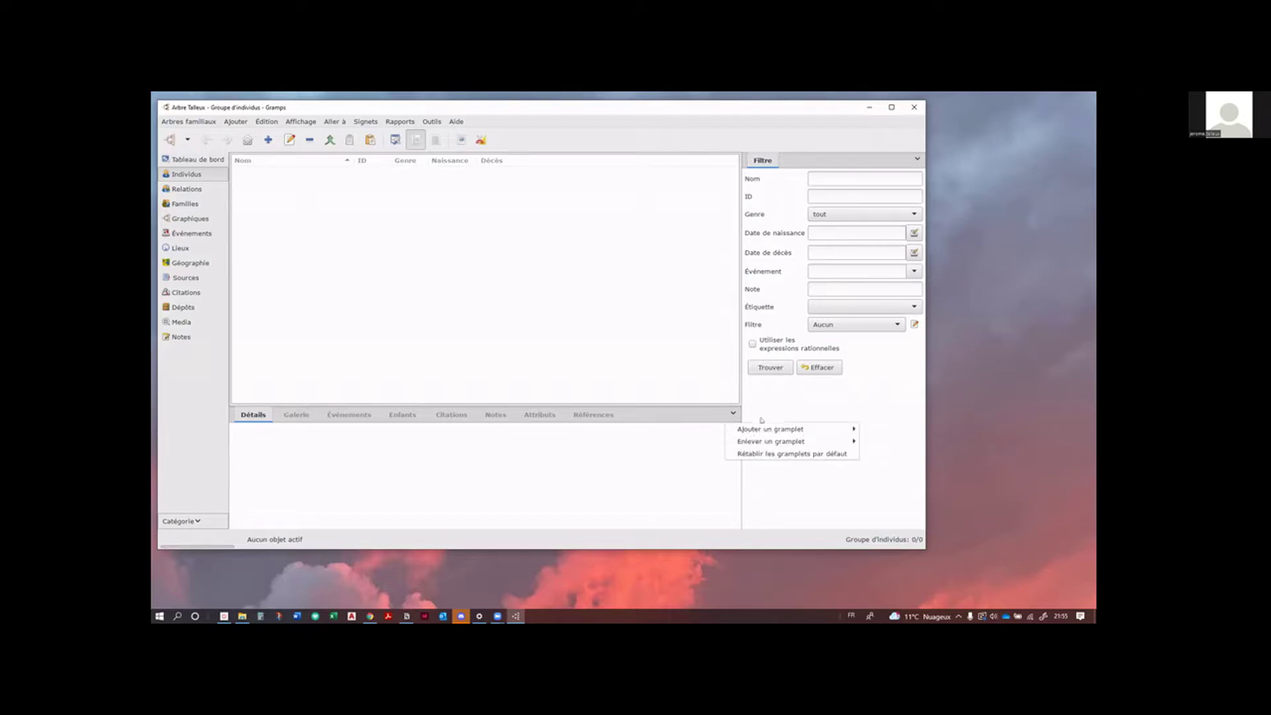
mouse_move(758, 428)
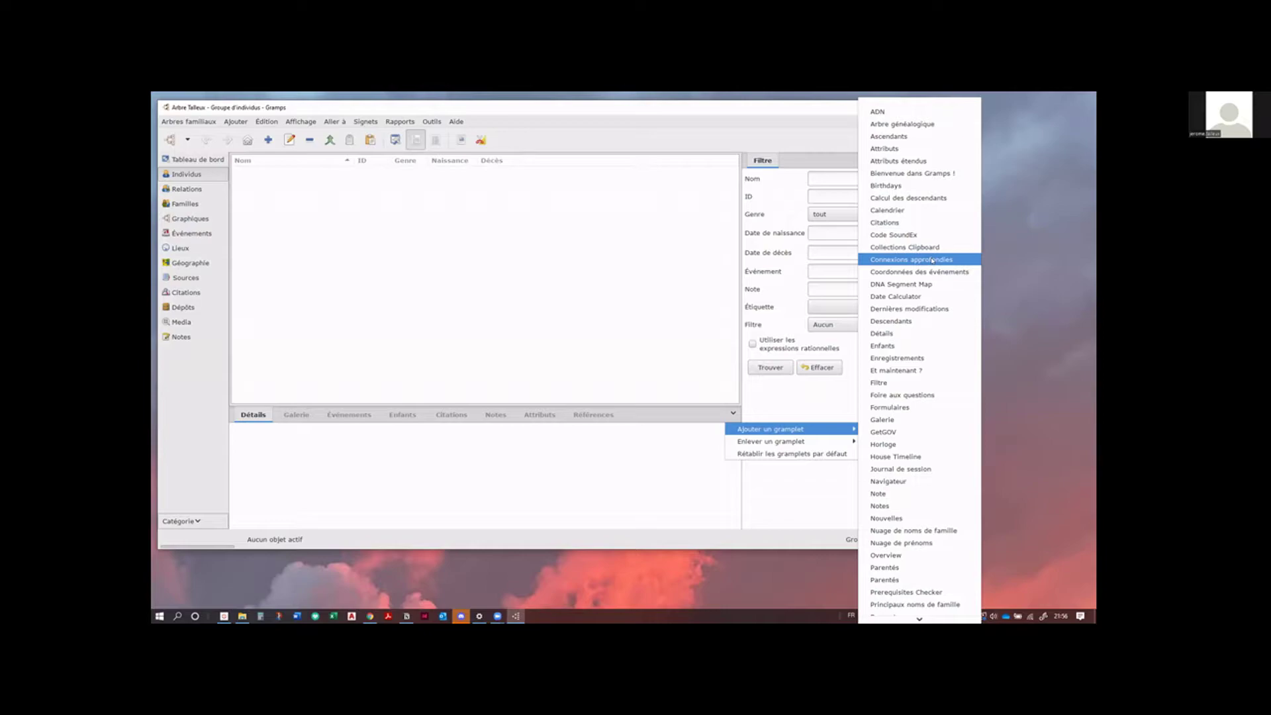
Step: Add Connexions approfondies to the bottom bar, then come back to Gramps after switching apps
left_click(932, 260)
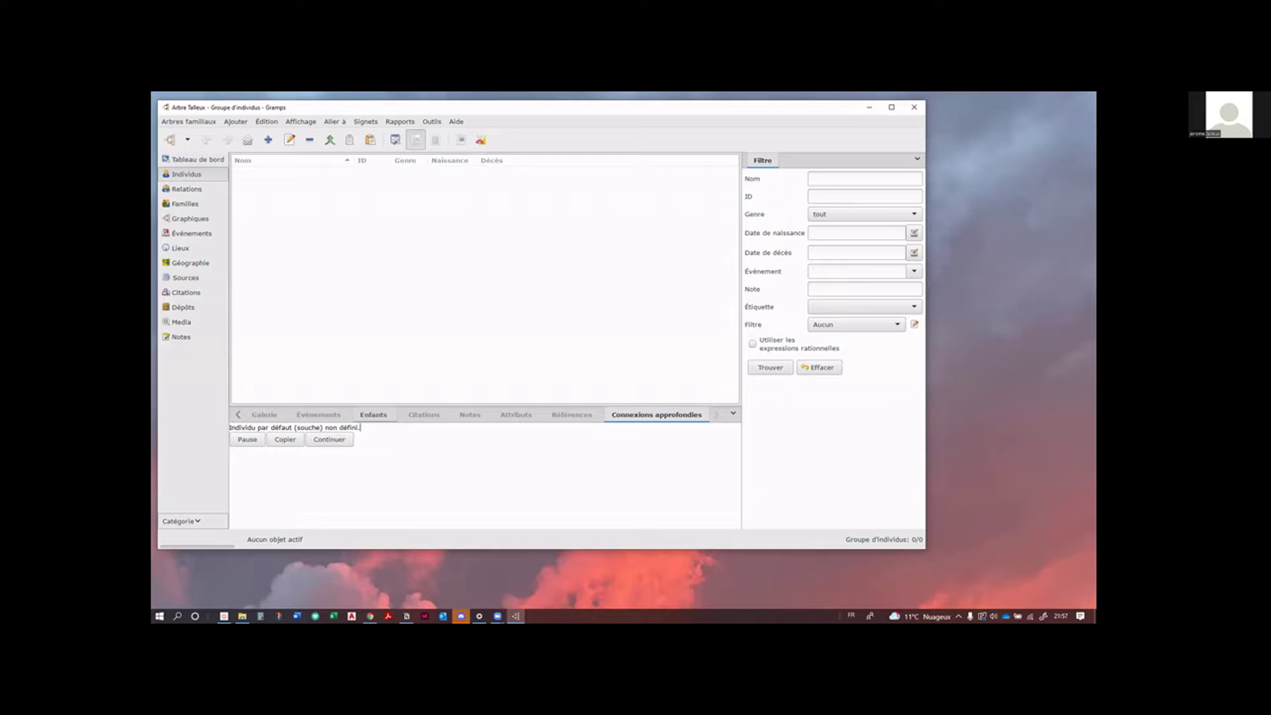
key("alt+Tab")
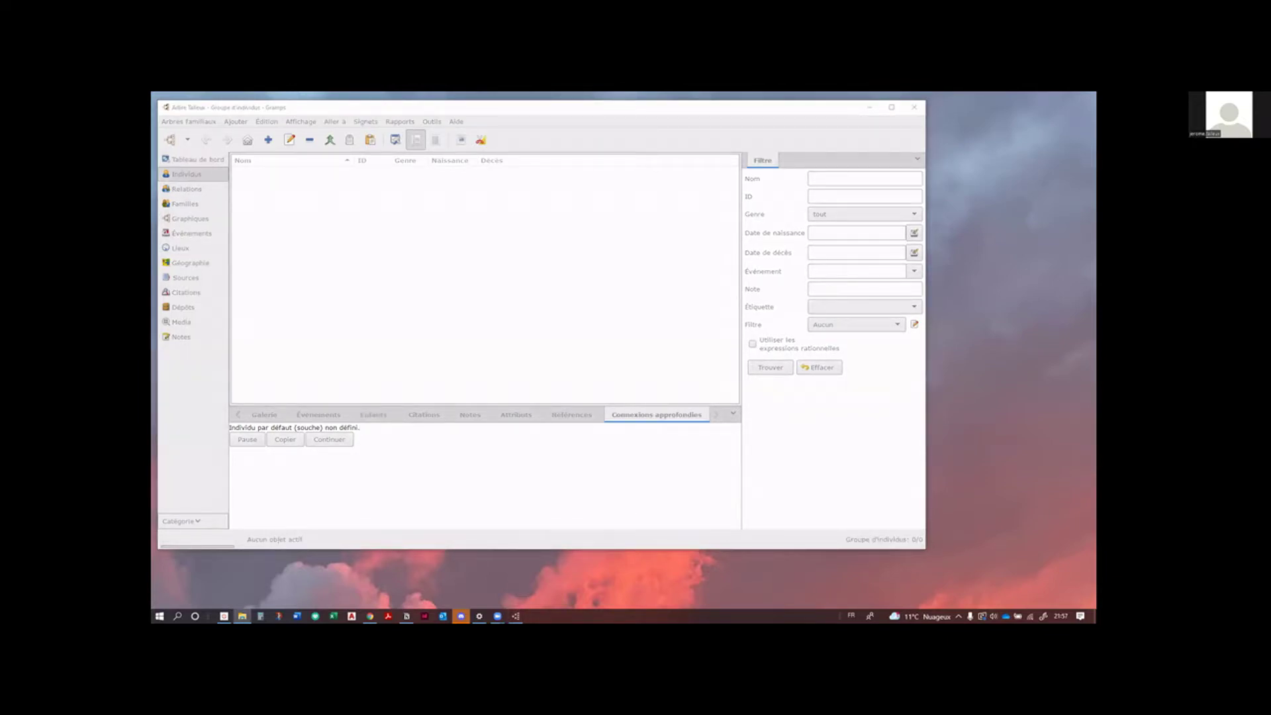
key("alt+Tab")
left_click(698, 457)
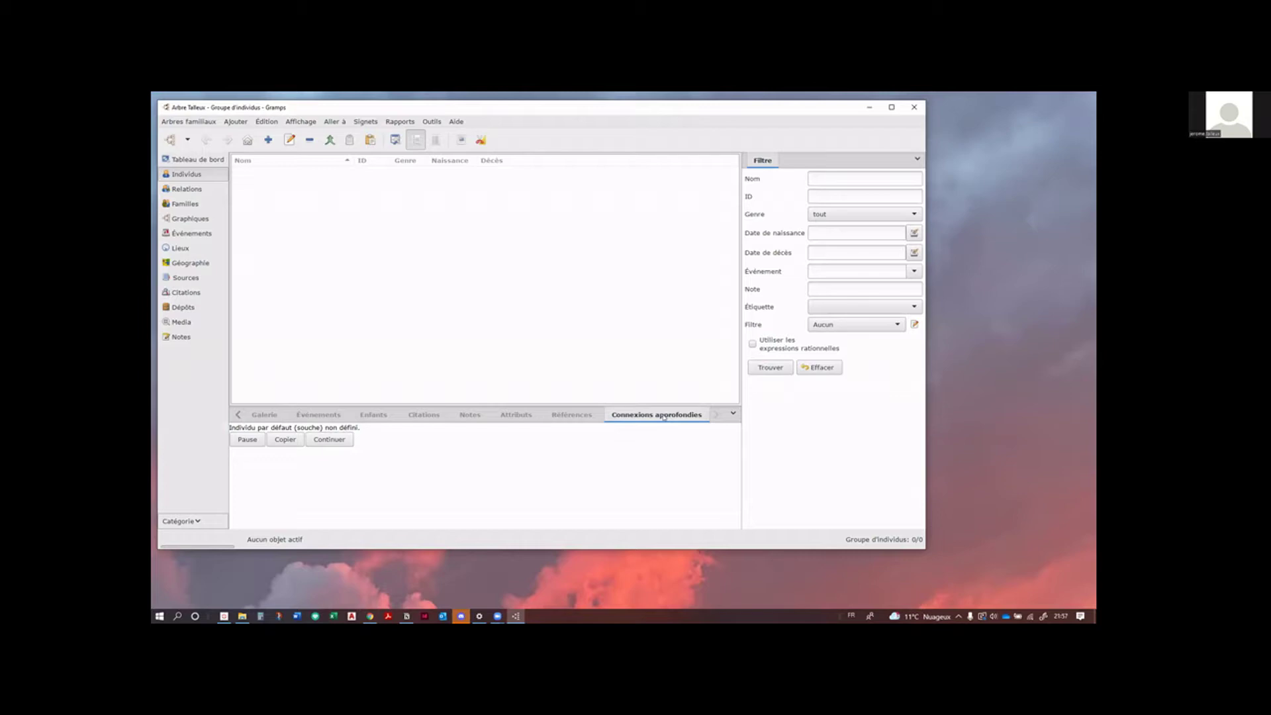
Step: Detach the Connexions approfondies tab into a floating window, move it aside, then close it
left_click_drag(664, 416, 634, 221)
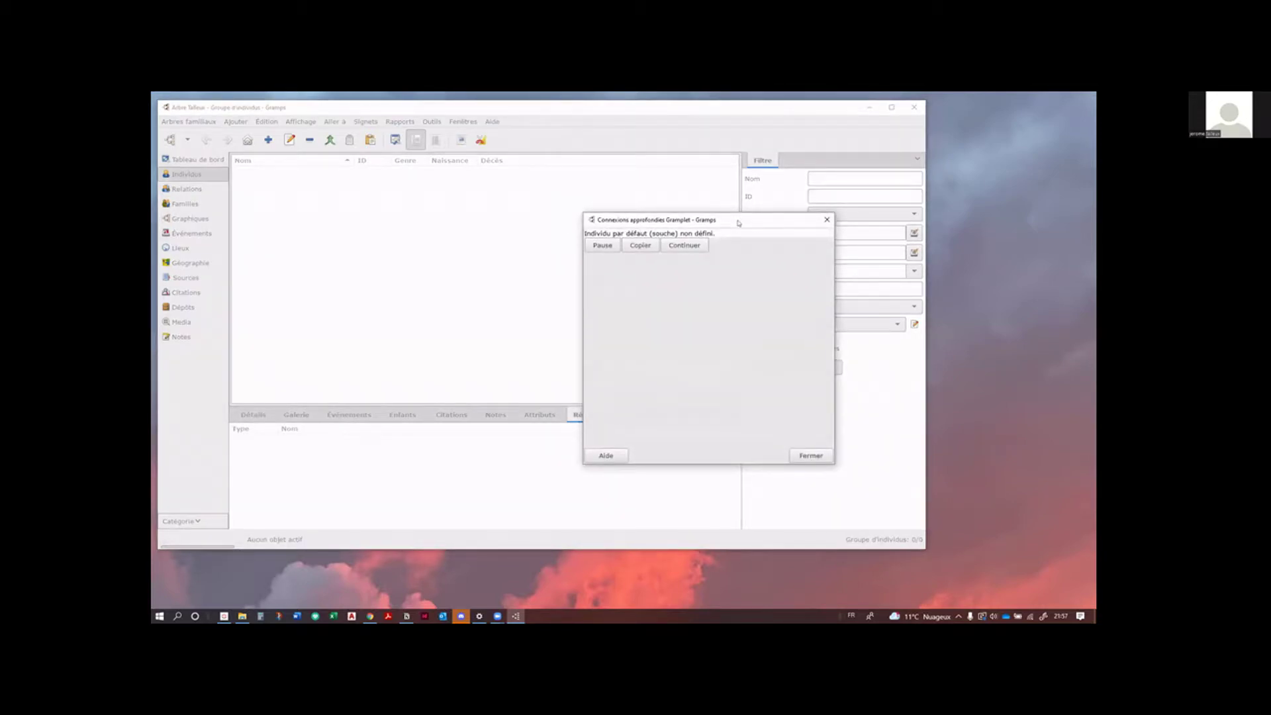
left_click_drag(738, 222, 965, 123)
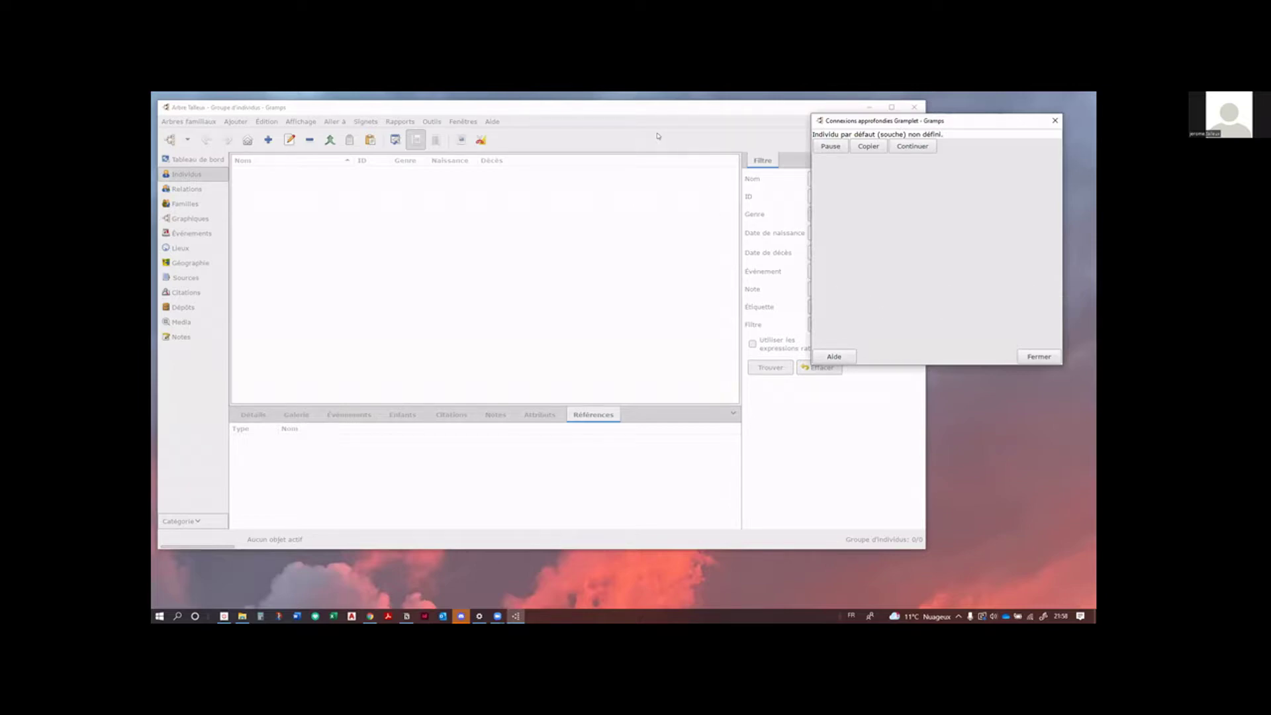
left_click(1055, 120)
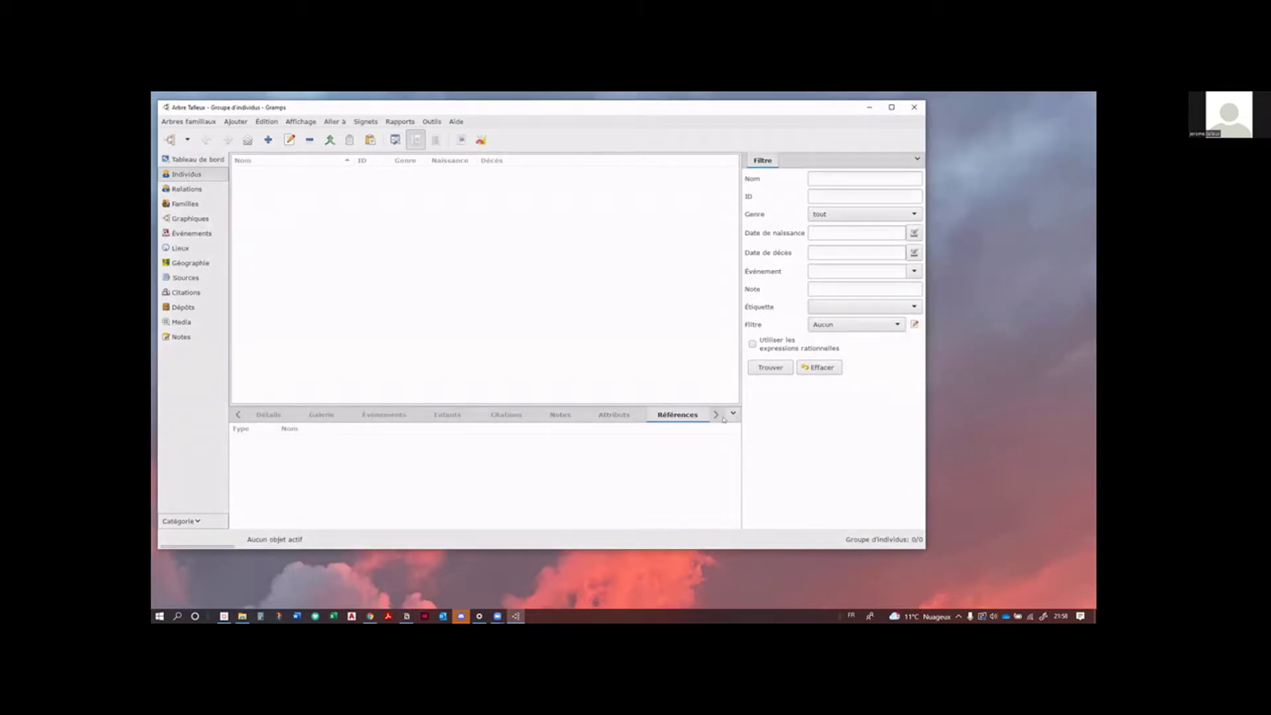
Step: Remove Connexions approfondies from the bottom bar via Enlever un gramplet
left_click(716, 416)
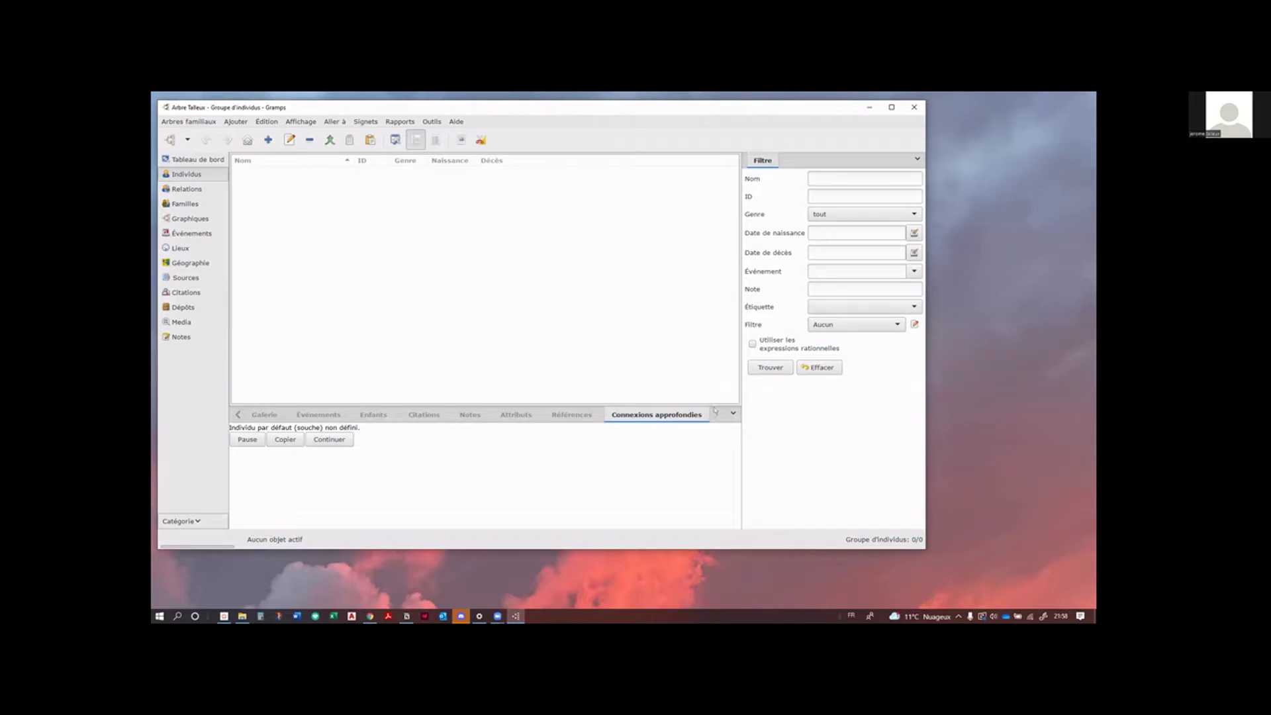
right_click(726, 423)
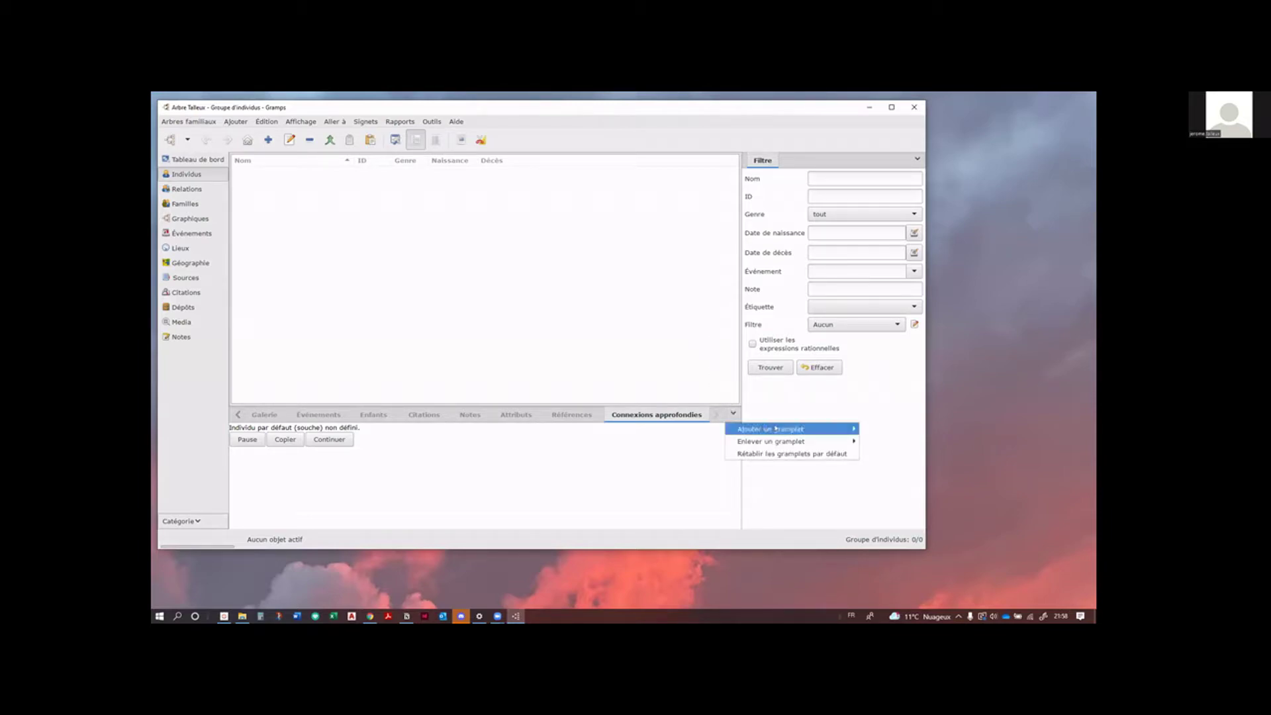
mouse_move(790, 442)
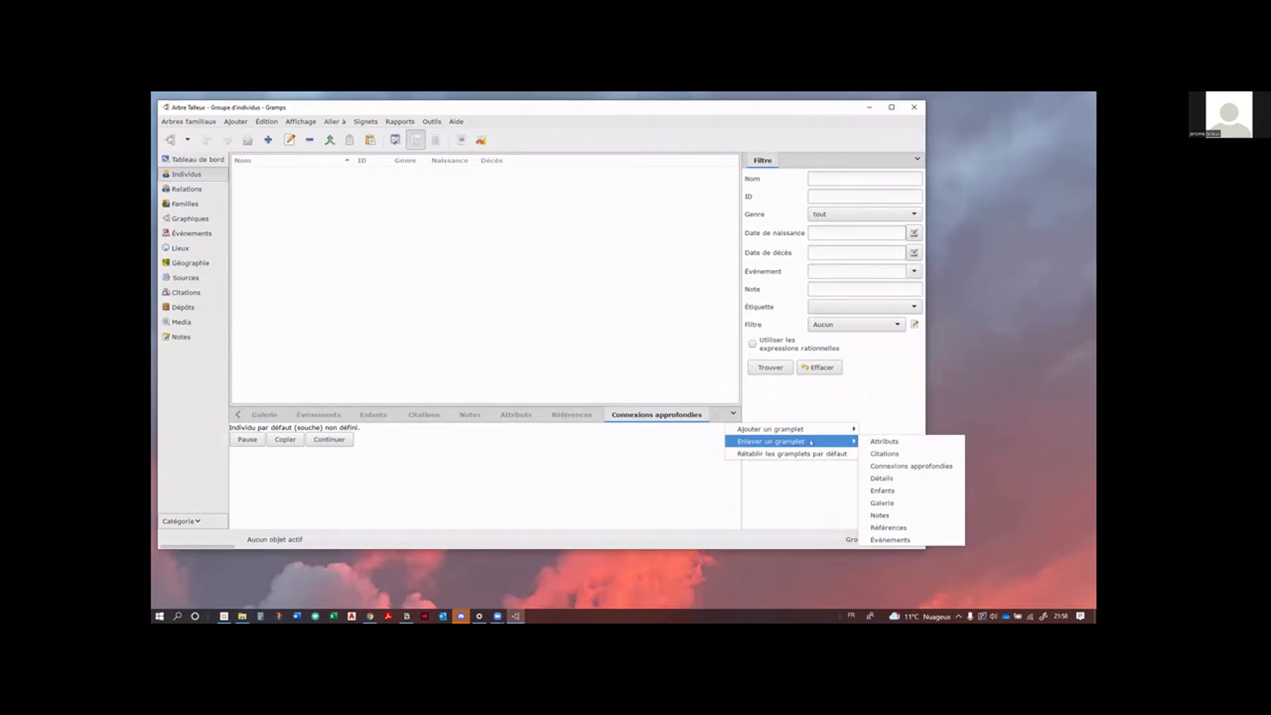
left_click(917, 467)
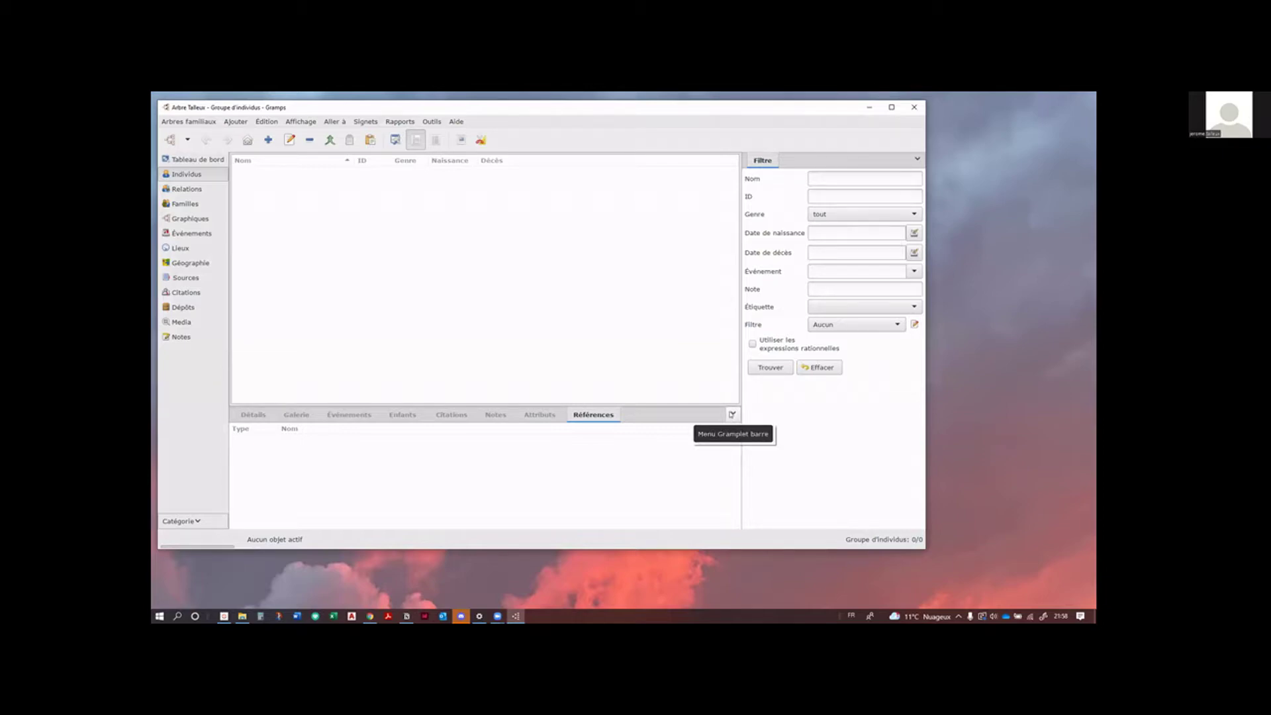
left_click(915, 158)
Step: Add Connexions approfondies to the sidebar beside Filtre and drag the bottom pane divider upward
mouse_move(953, 175)
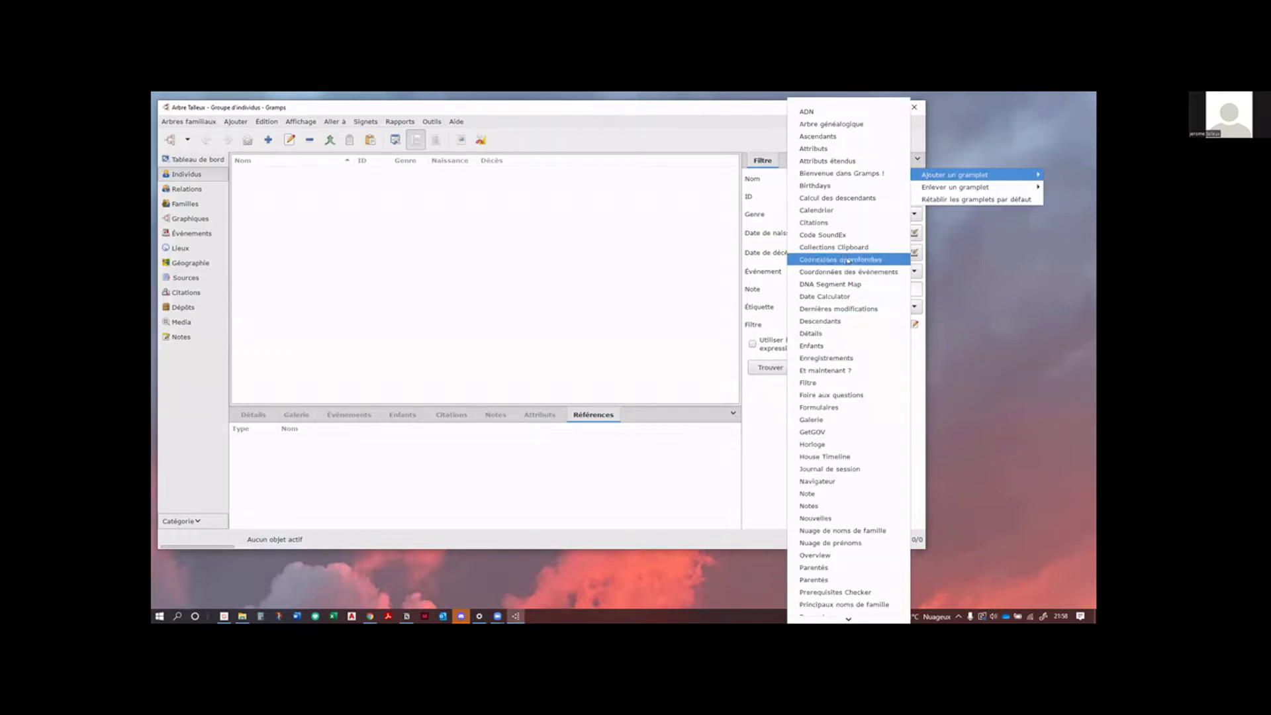
left_click(848, 261)
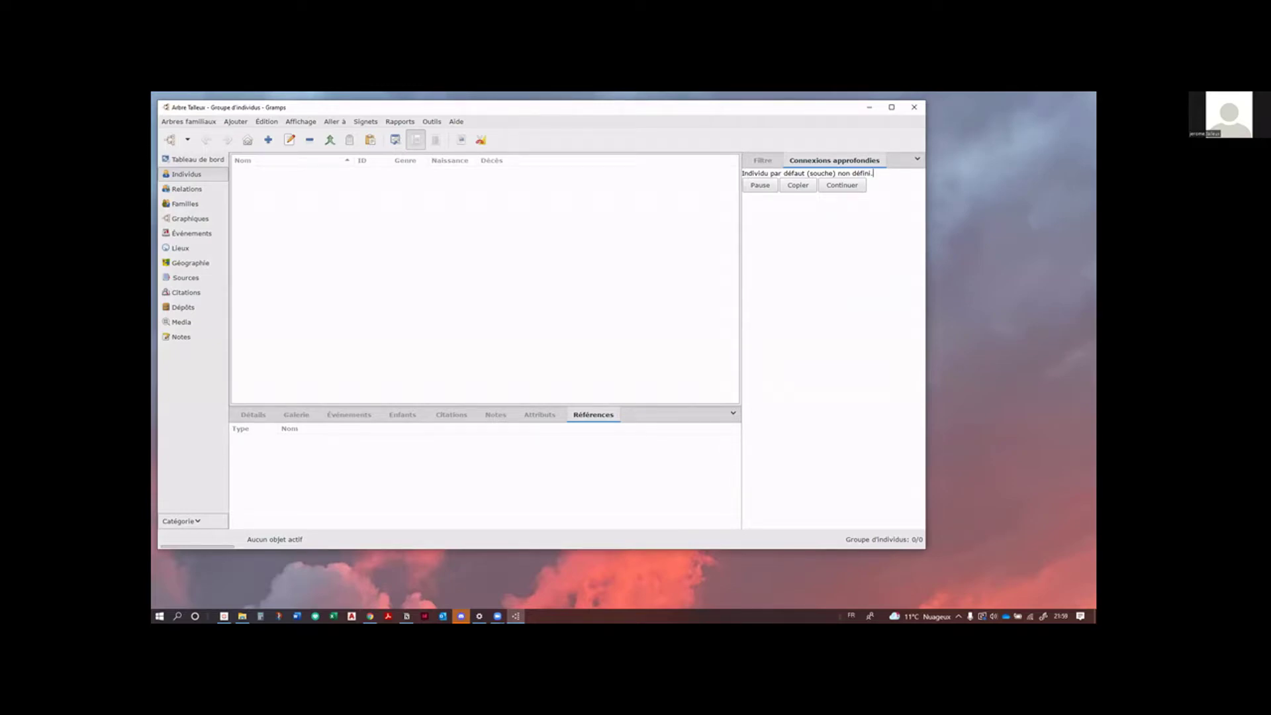
key("alt+Tab")
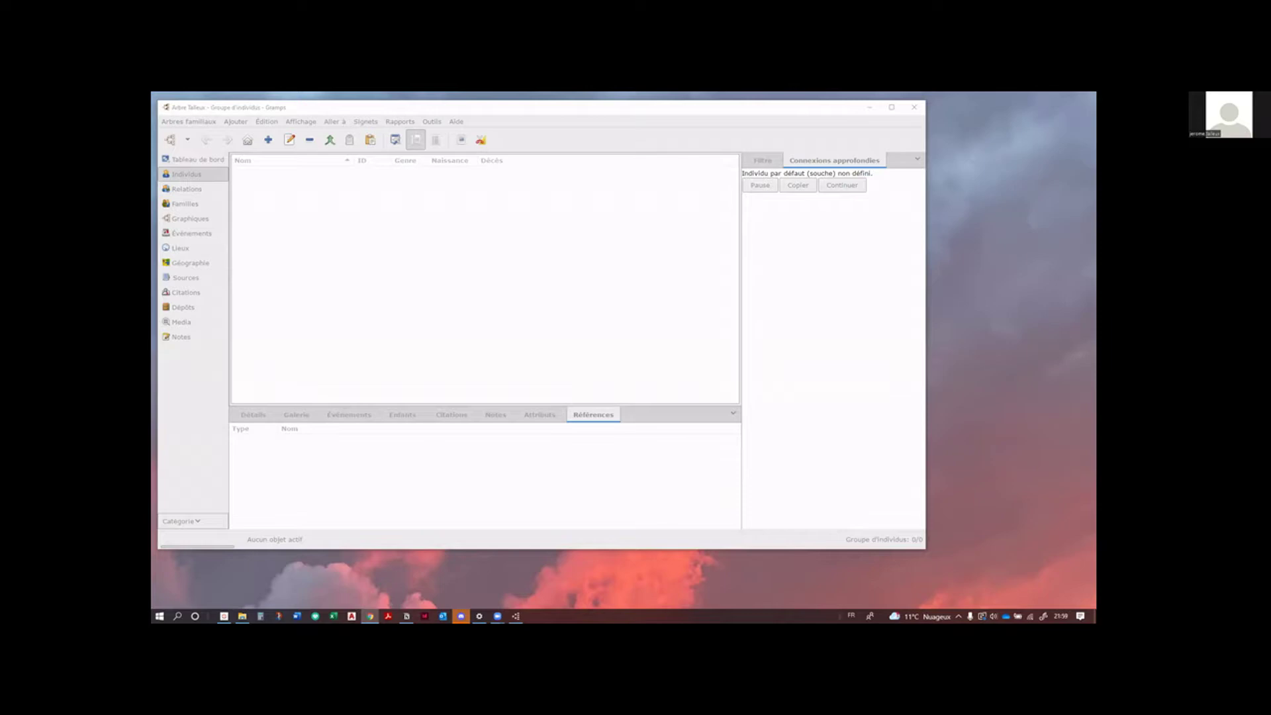
key("alt+Tab")
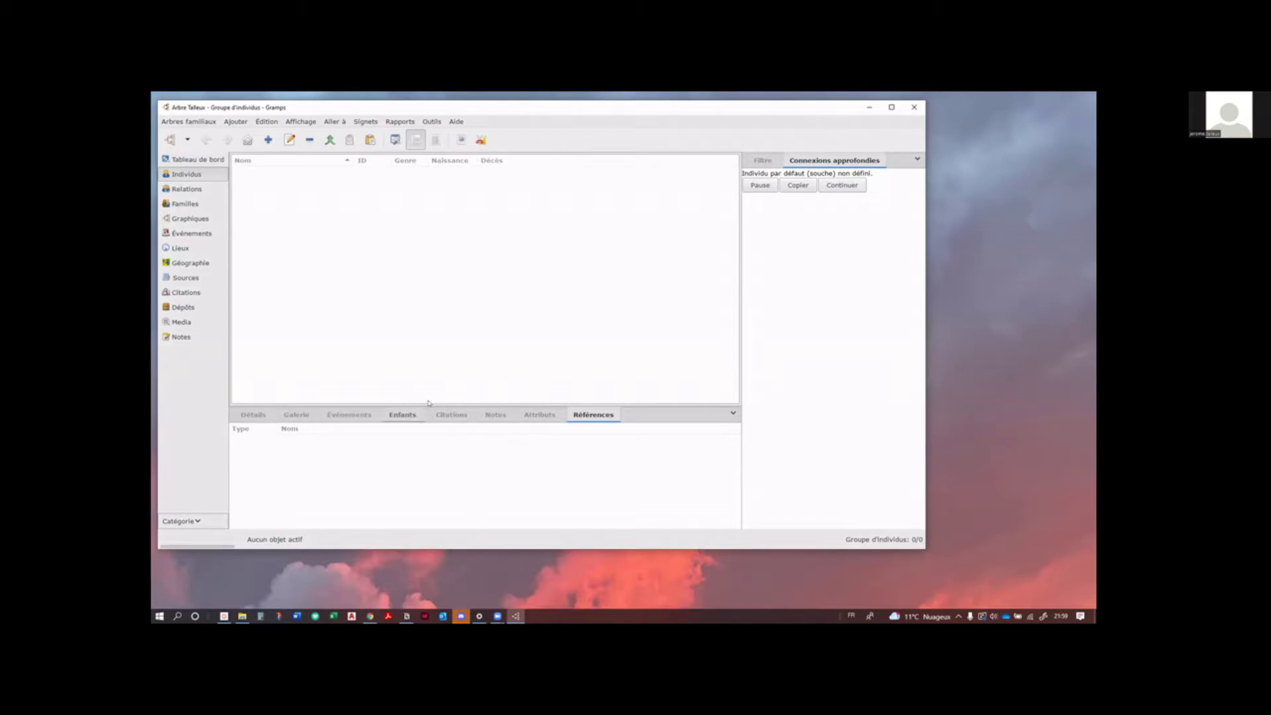
left_click_drag(432, 406, 432, 375)
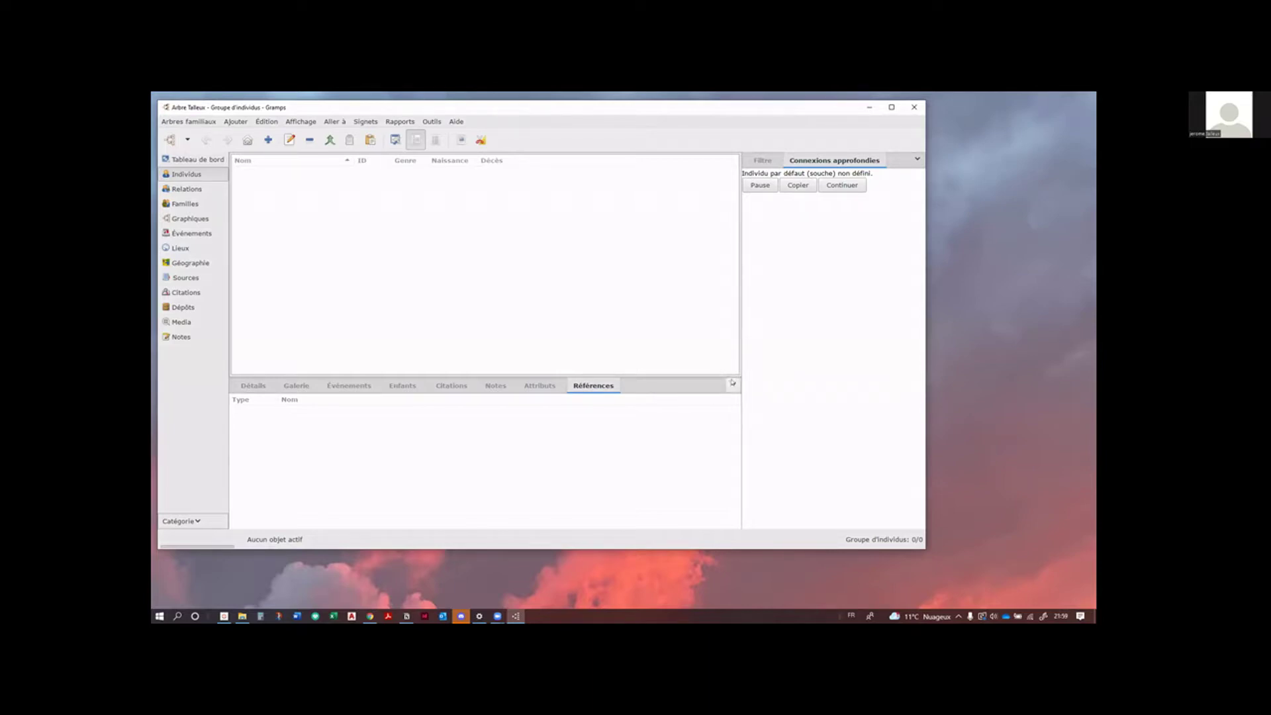
left_click(733, 383)
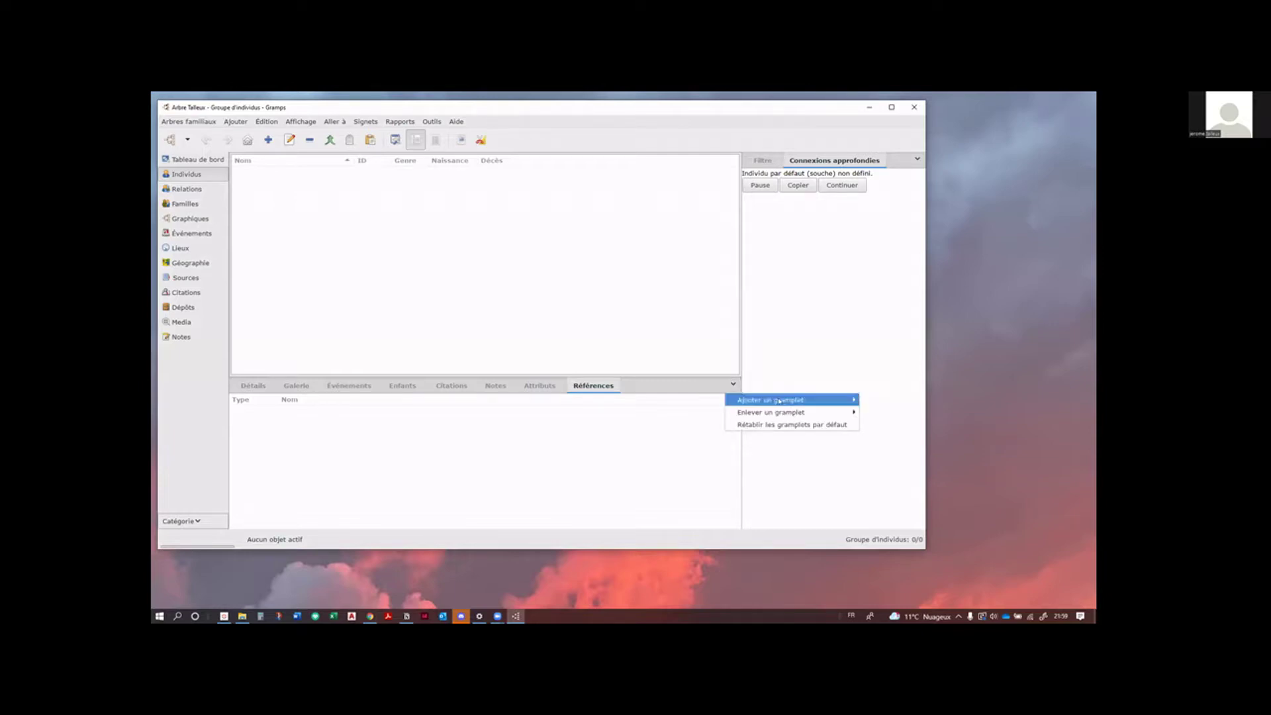
mouse_move(782, 401)
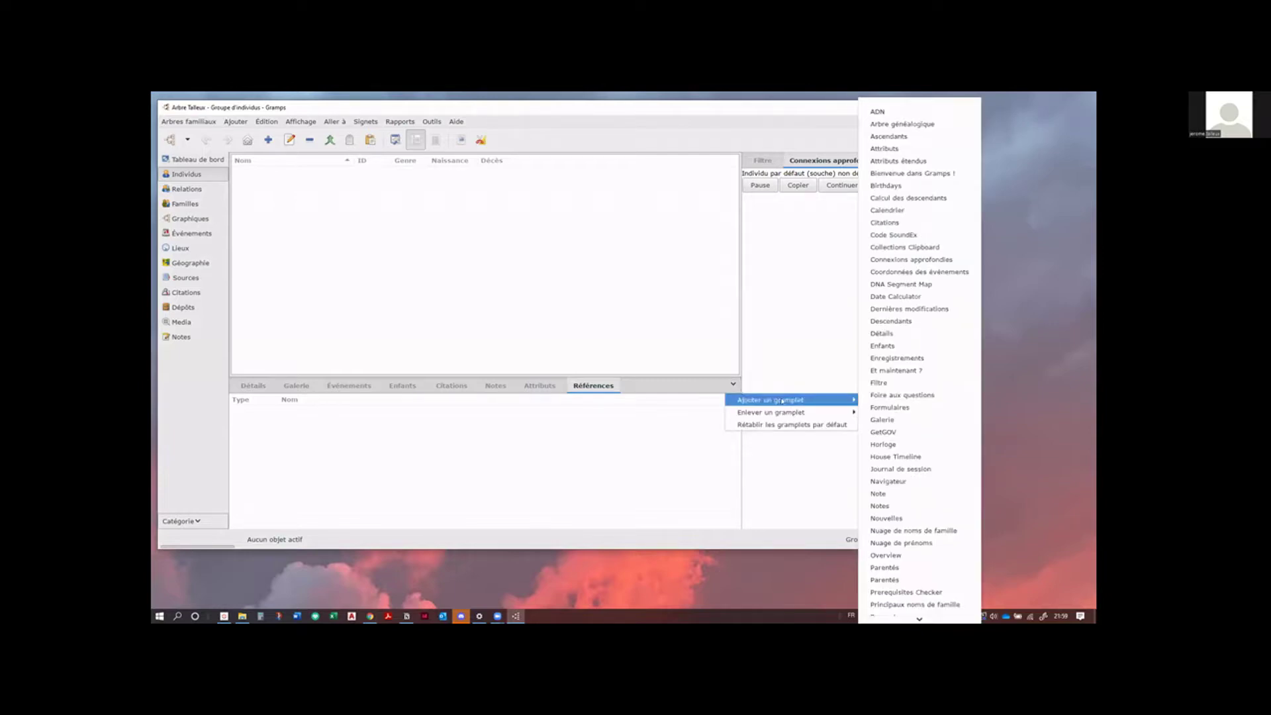
left_click(593, 495)
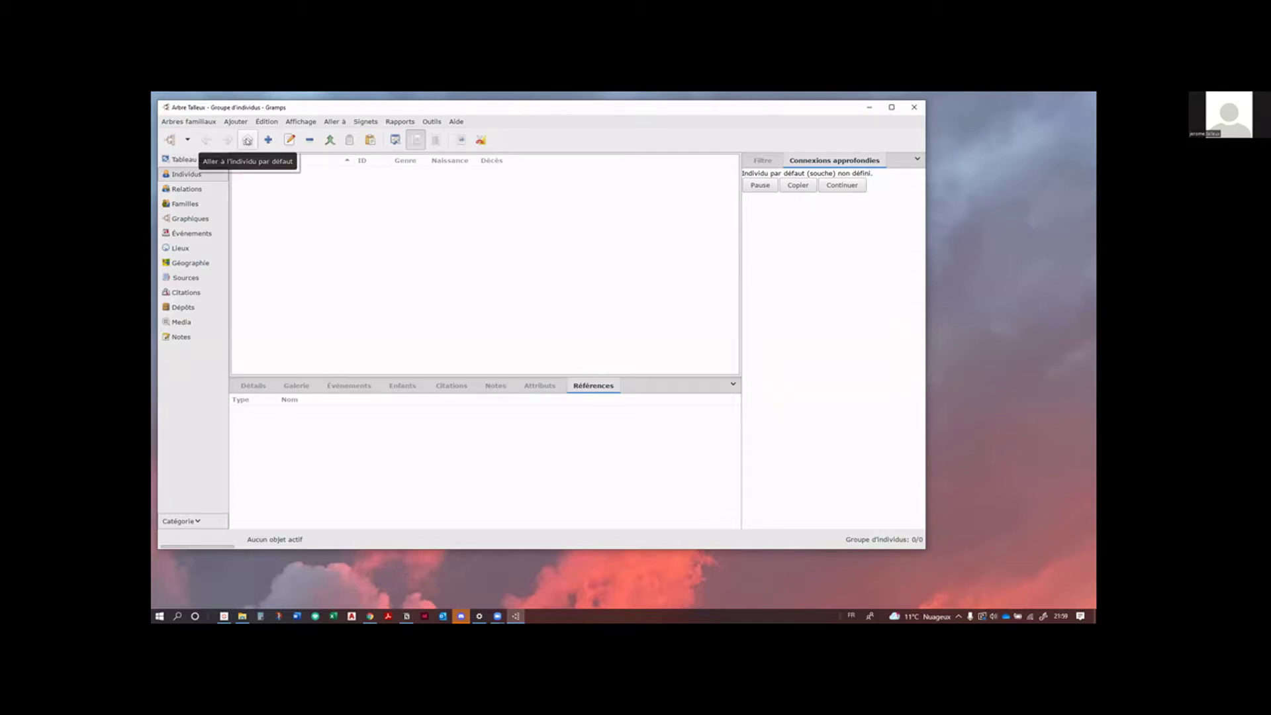
left_click(248, 139)
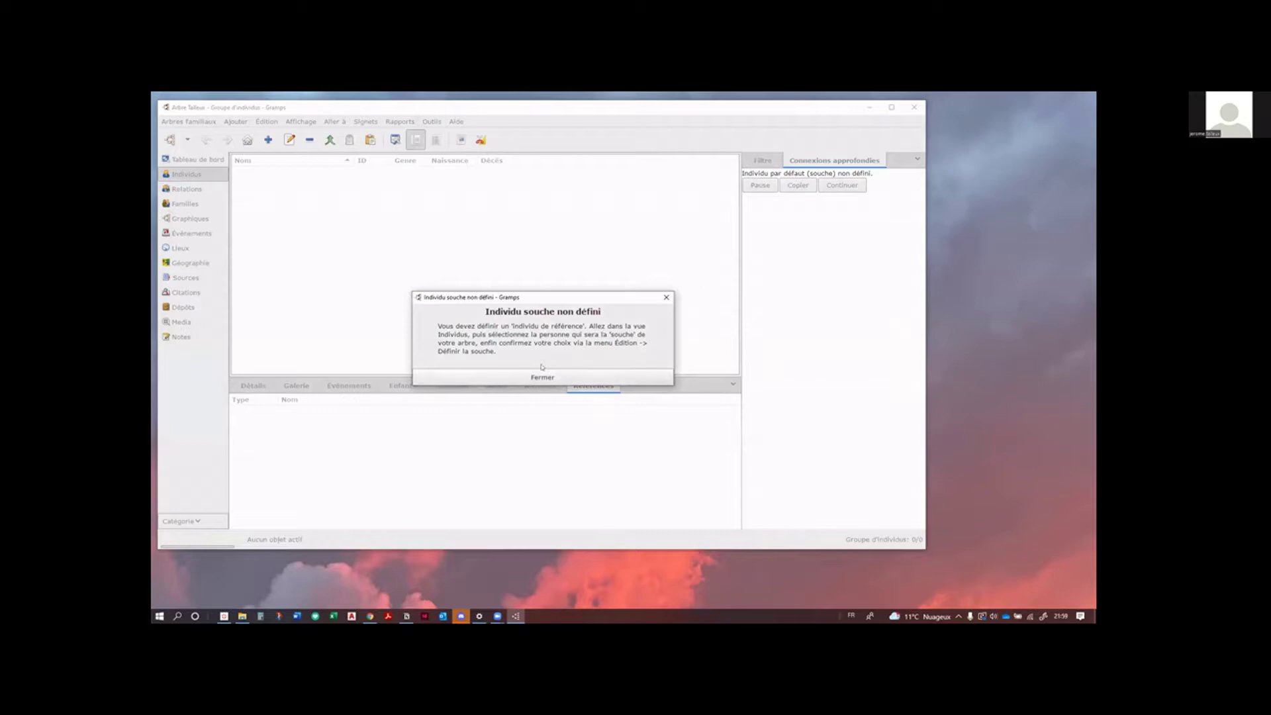
left_click(540, 378)
left_click(559, 377)
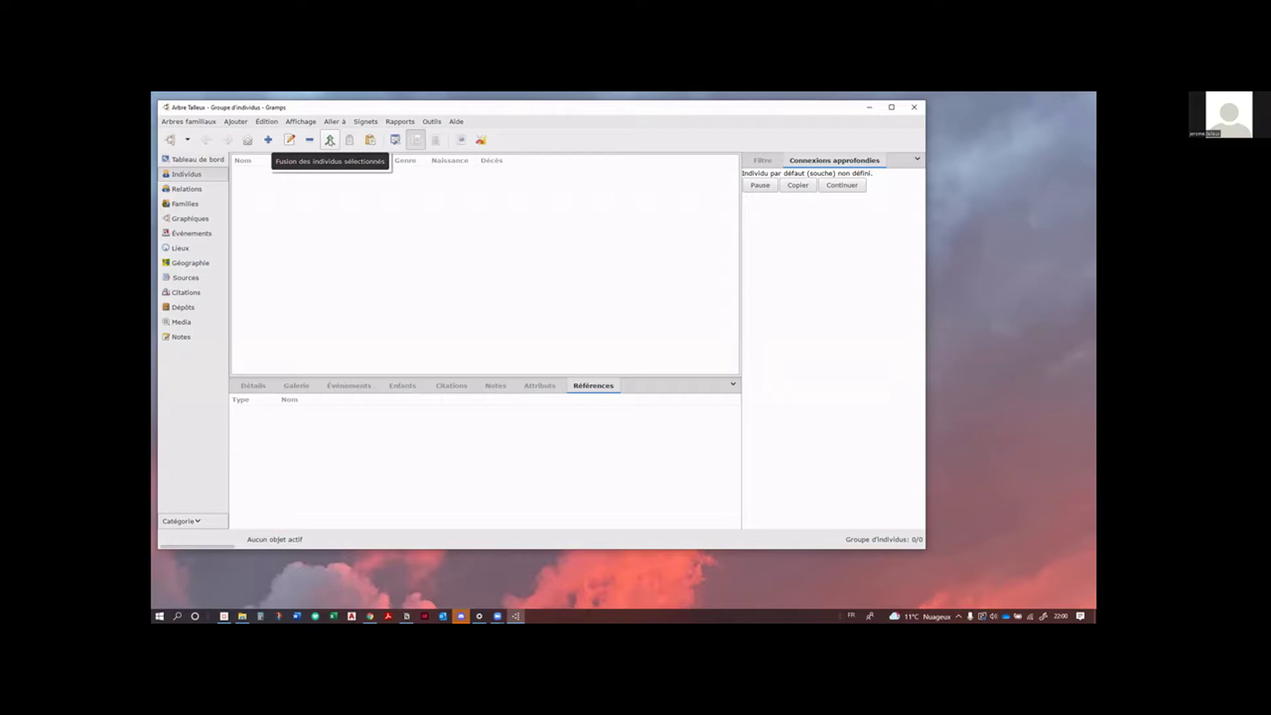
Step: Look for a home-person option in the editing menu, then close it without choosing anything
left_click(266, 122)
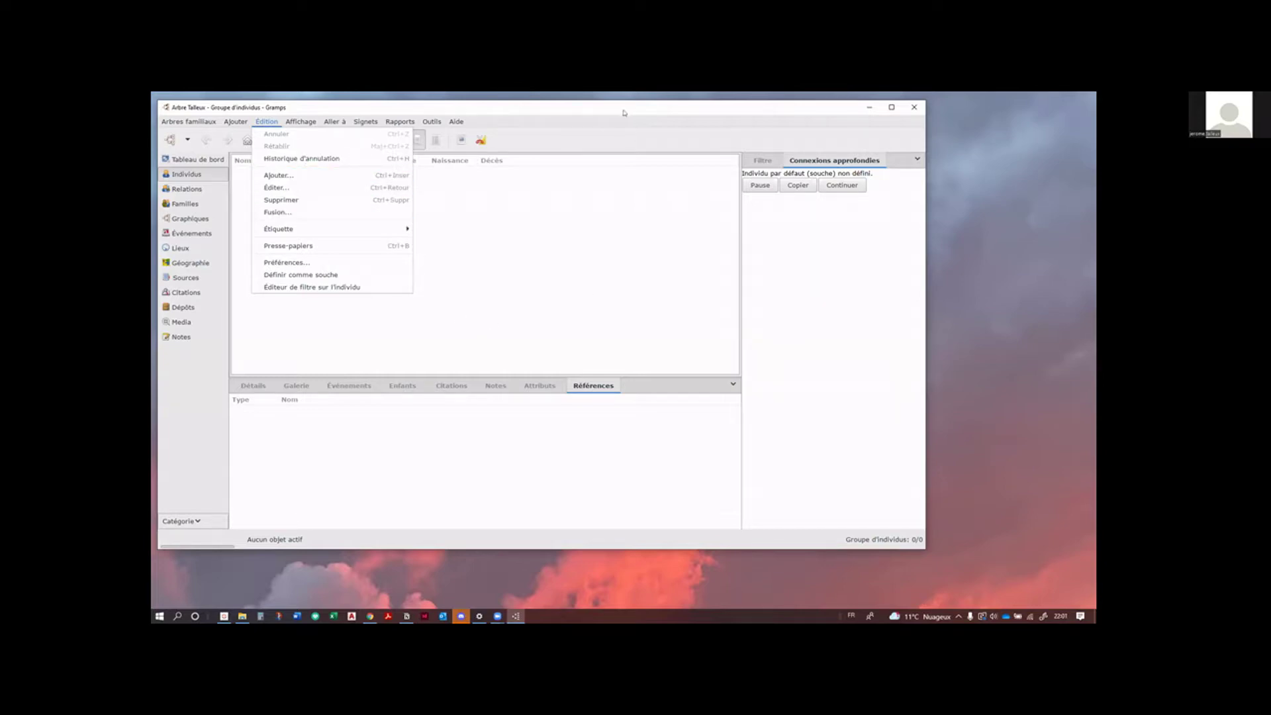
left_click(621, 139)
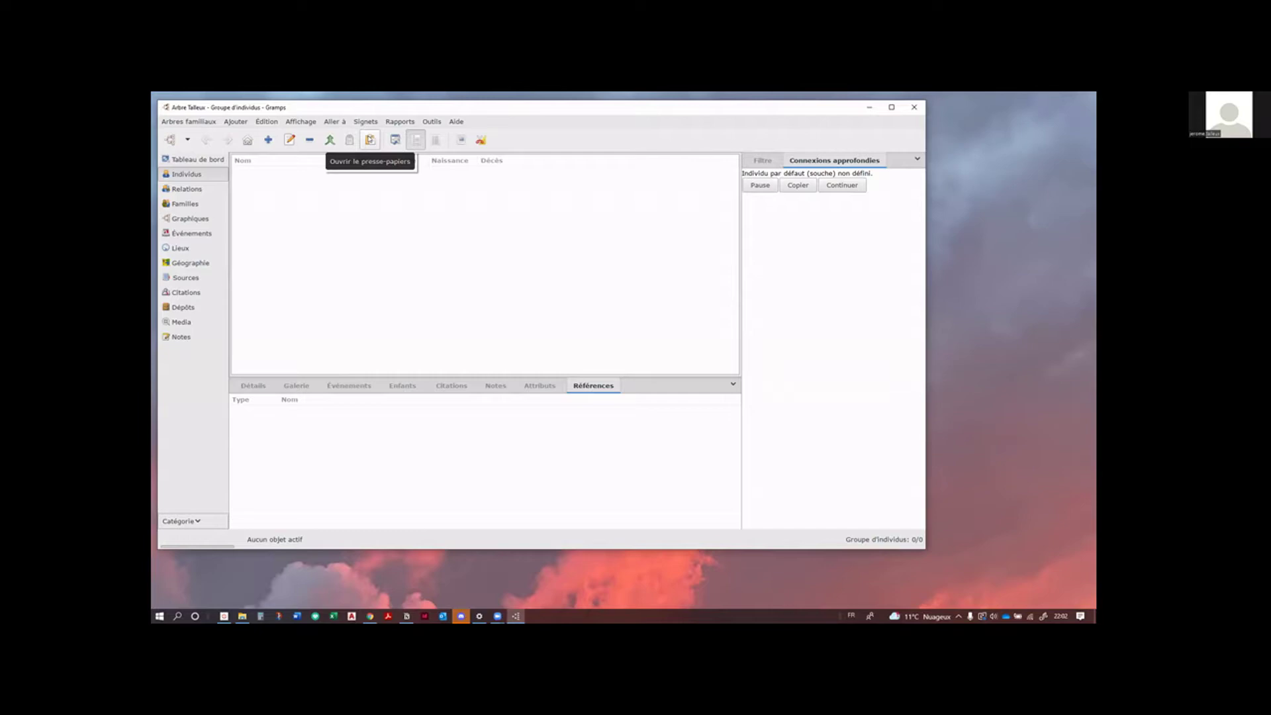
Step: Open the Presse-papiers clipboard, move it to the upper right and enlarge it
left_click(370, 139)
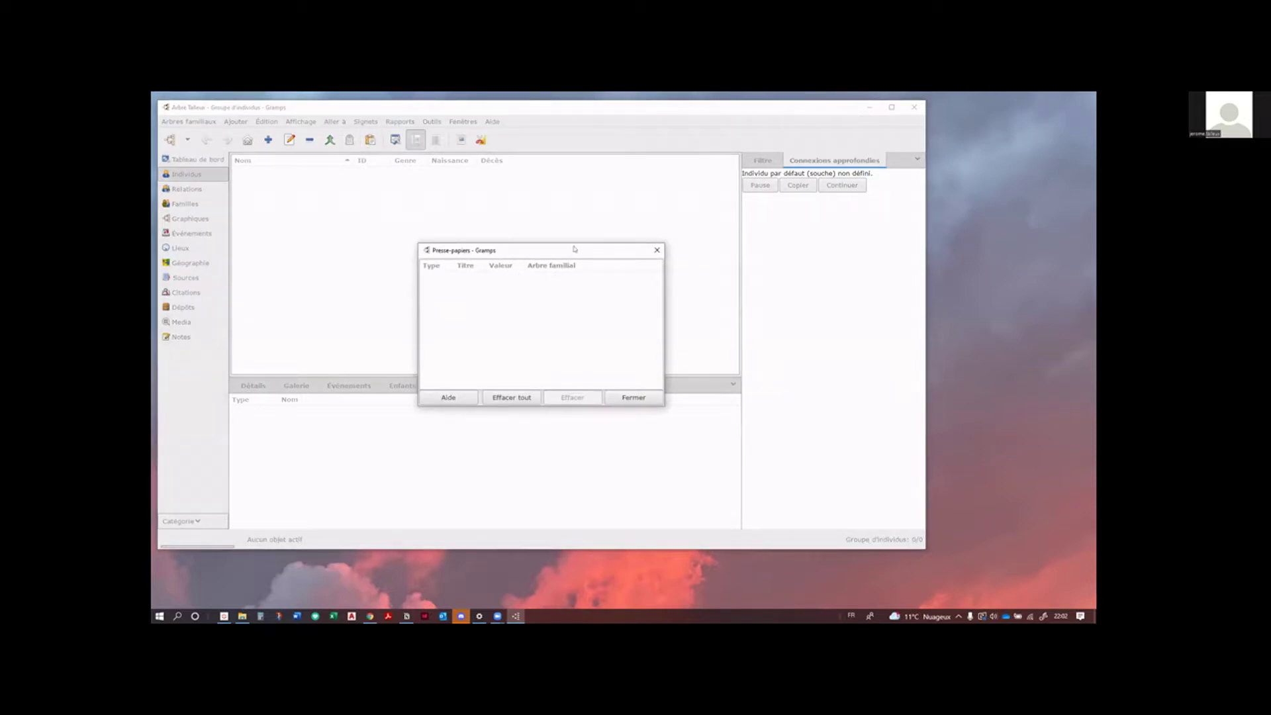
left_click_drag(573, 252, 994, 114)
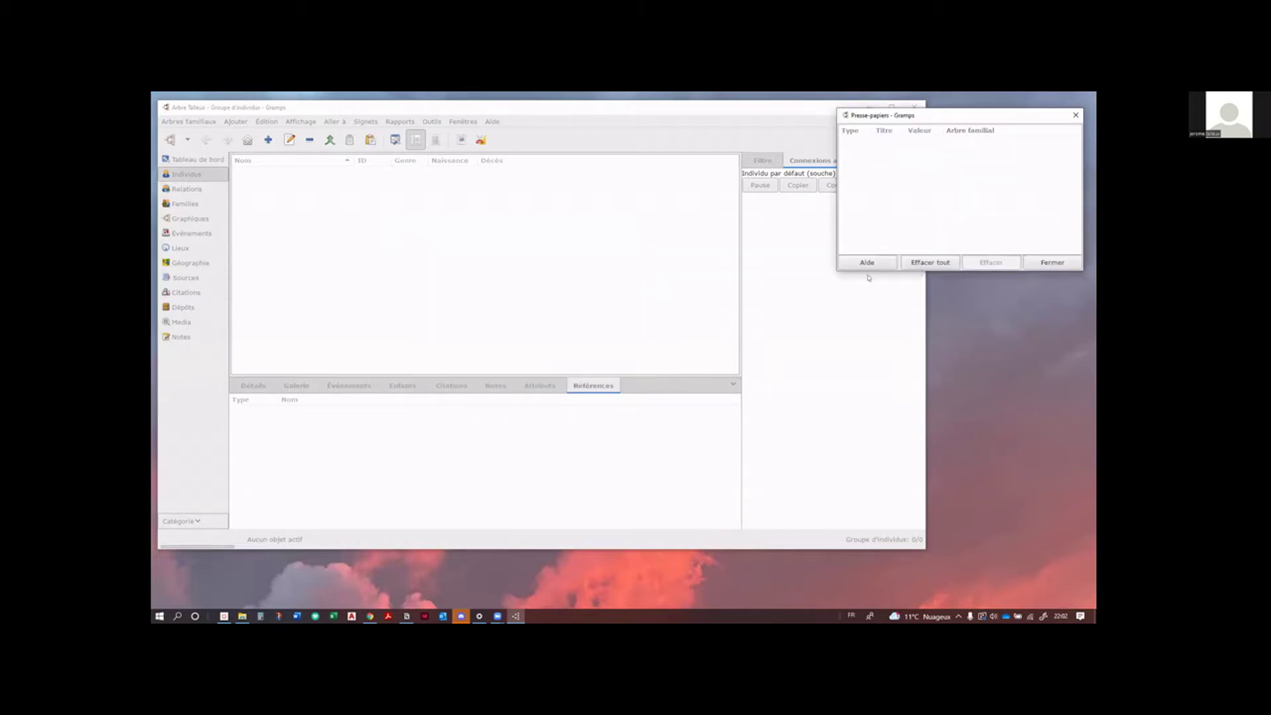
left_click_drag(834, 270, 829, 287)
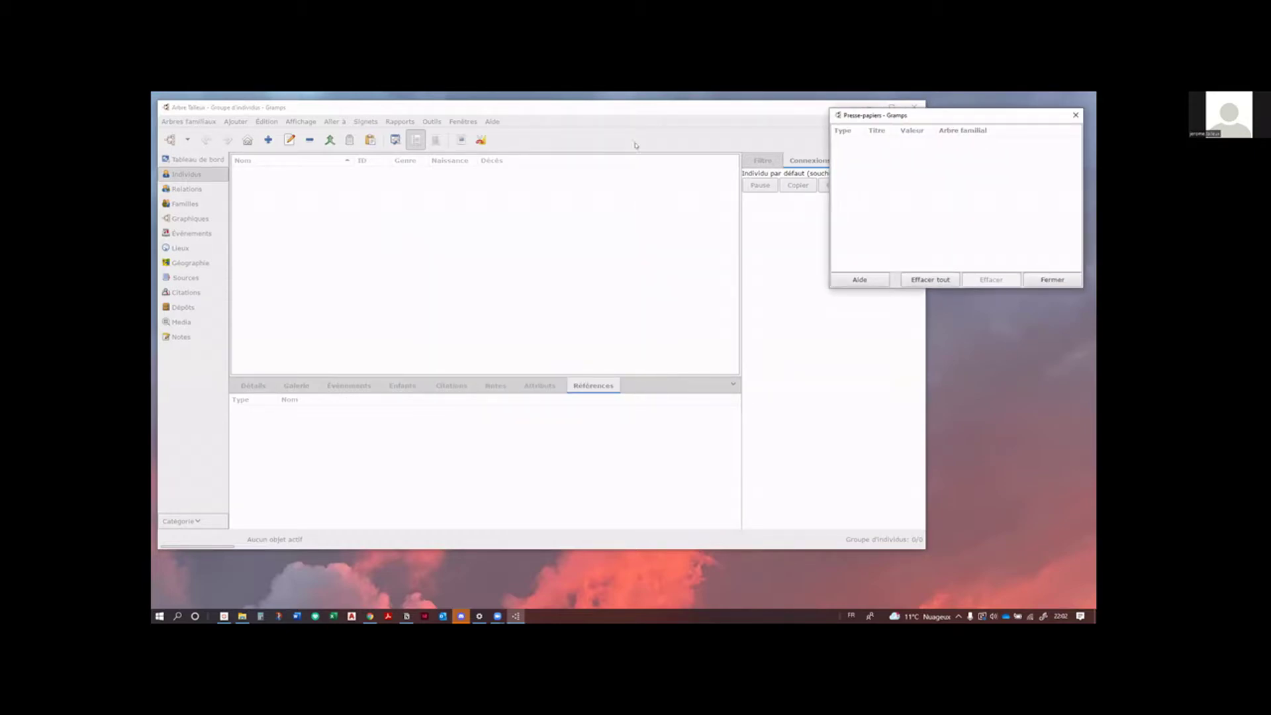
left_click(761, 112)
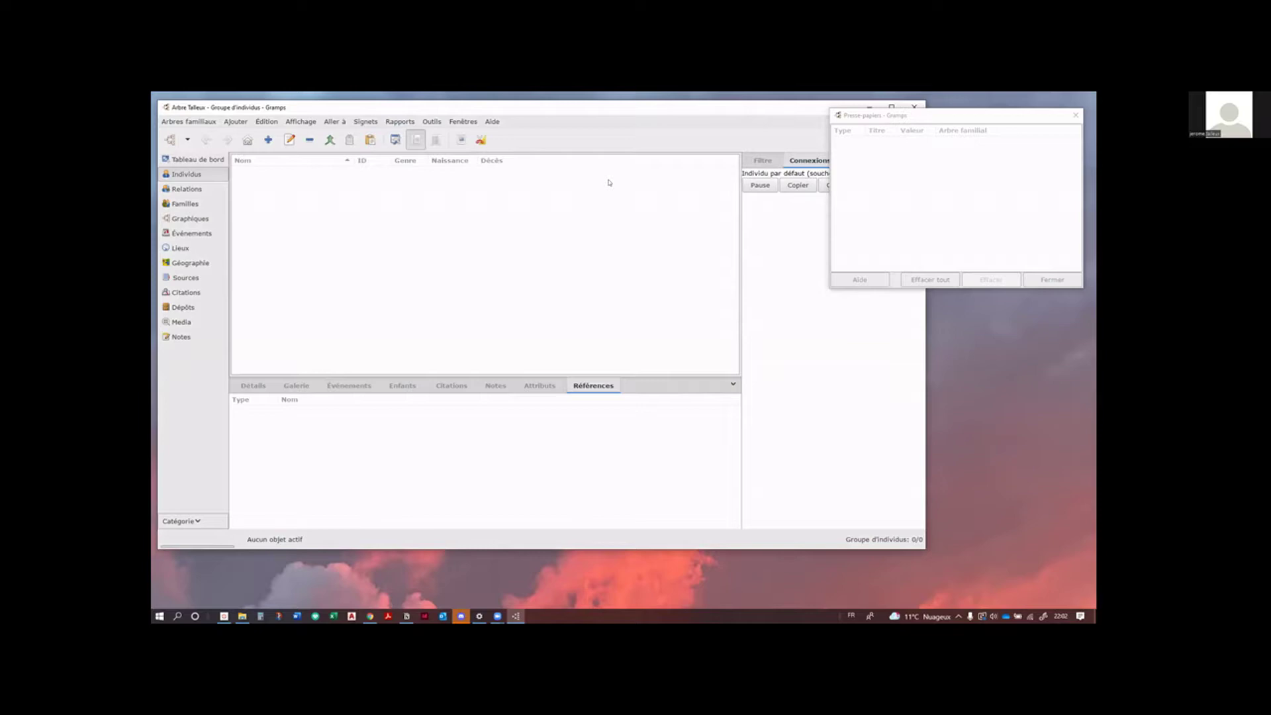
Step: Turn on the Lieu de naissance, Lieu de décès, Conjoint and Modifié columns in the grouped people view
left_click(395, 140)
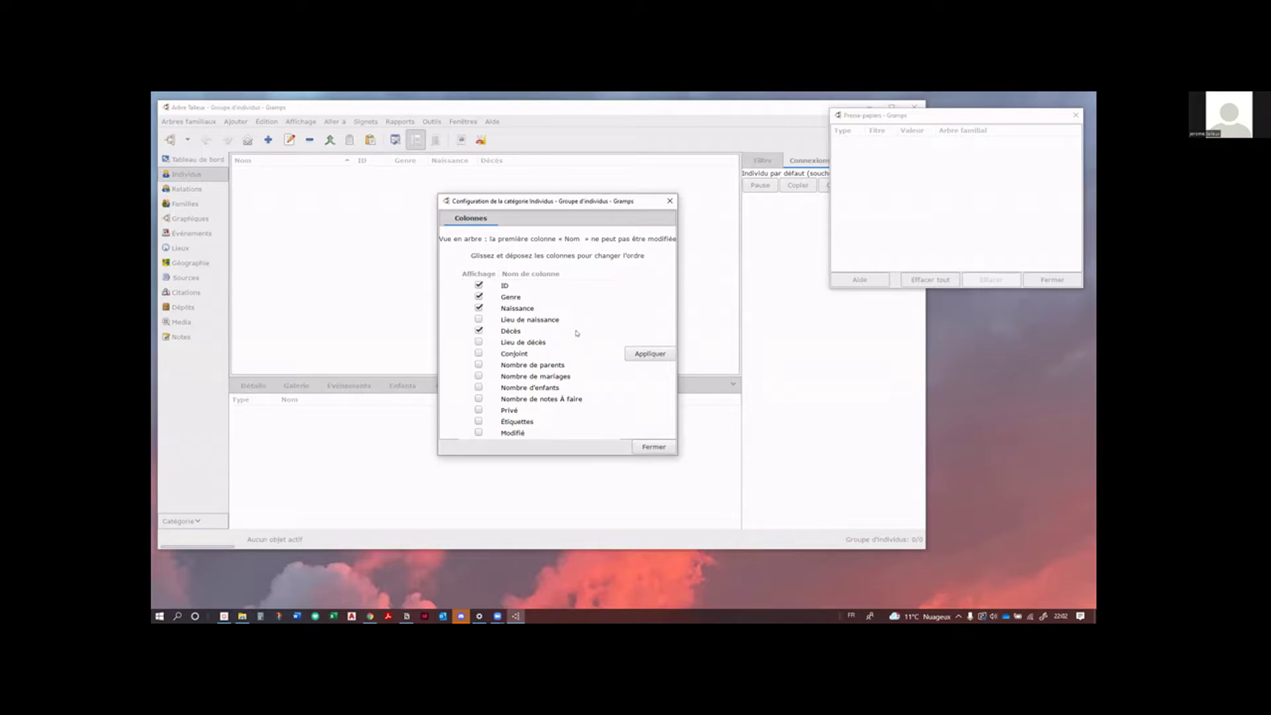
left_click(478, 319)
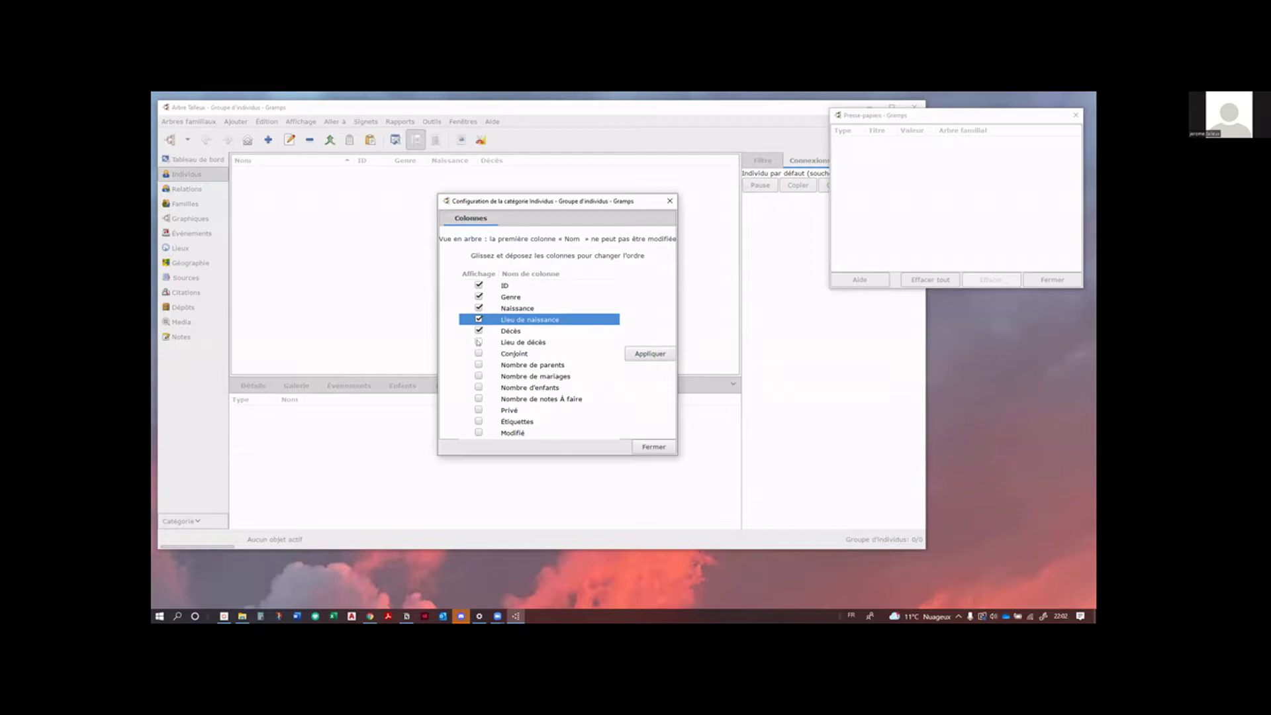
left_click(479, 341)
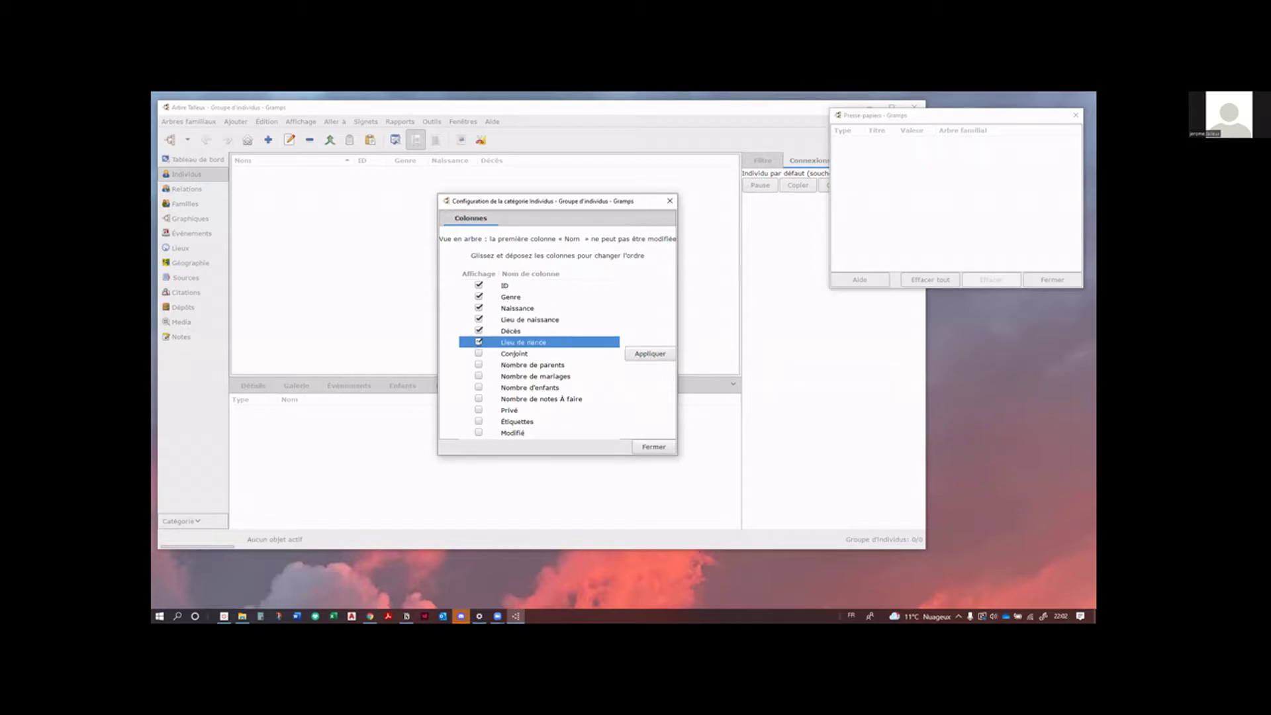
left_click(479, 353)
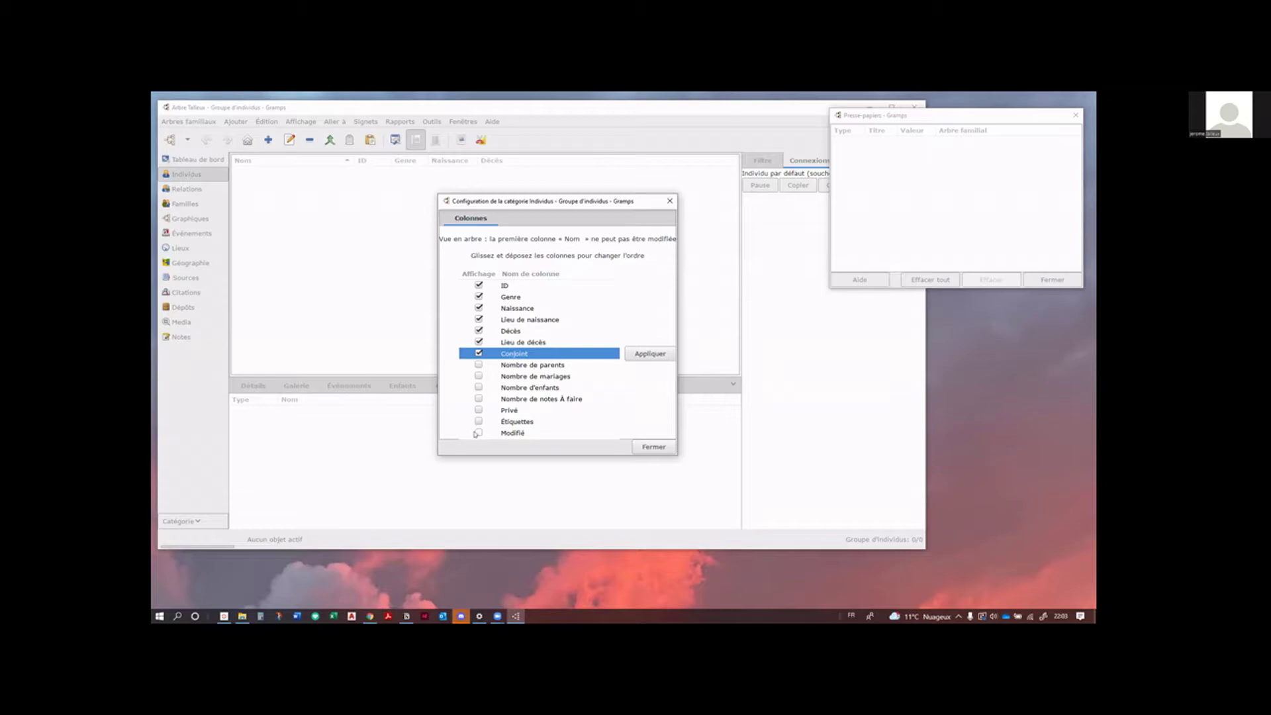
left_click(477, 434)
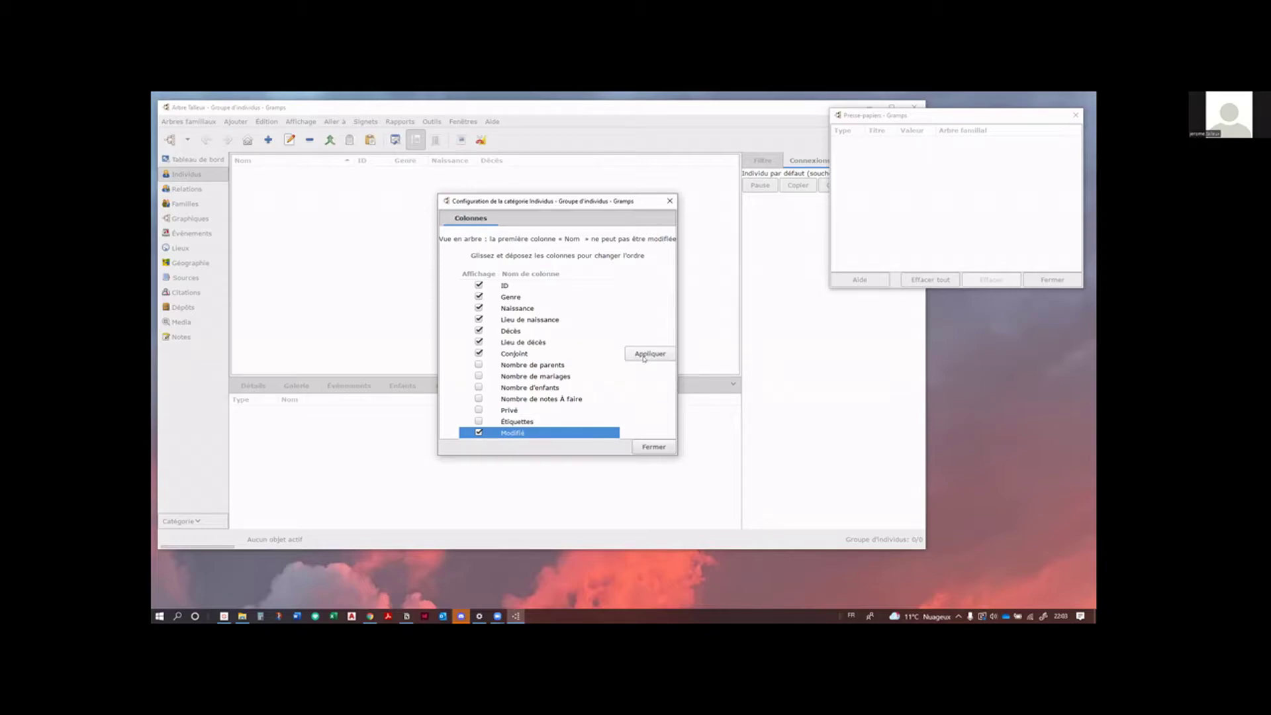
left_click(645, 355)
left_click(651, 446)
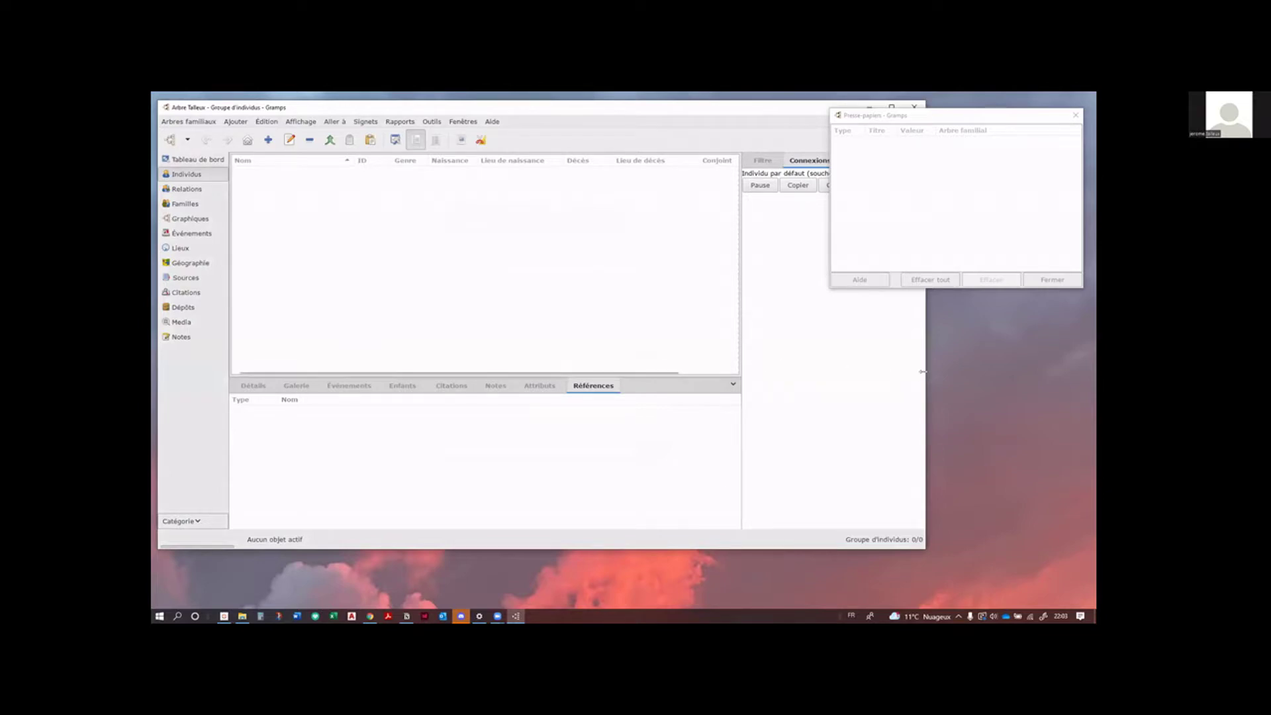
Step: Widen the main window, move the clipboard to the lower right, and nudge the pane divider
left_click_drag(922, 371, 1028, 371)
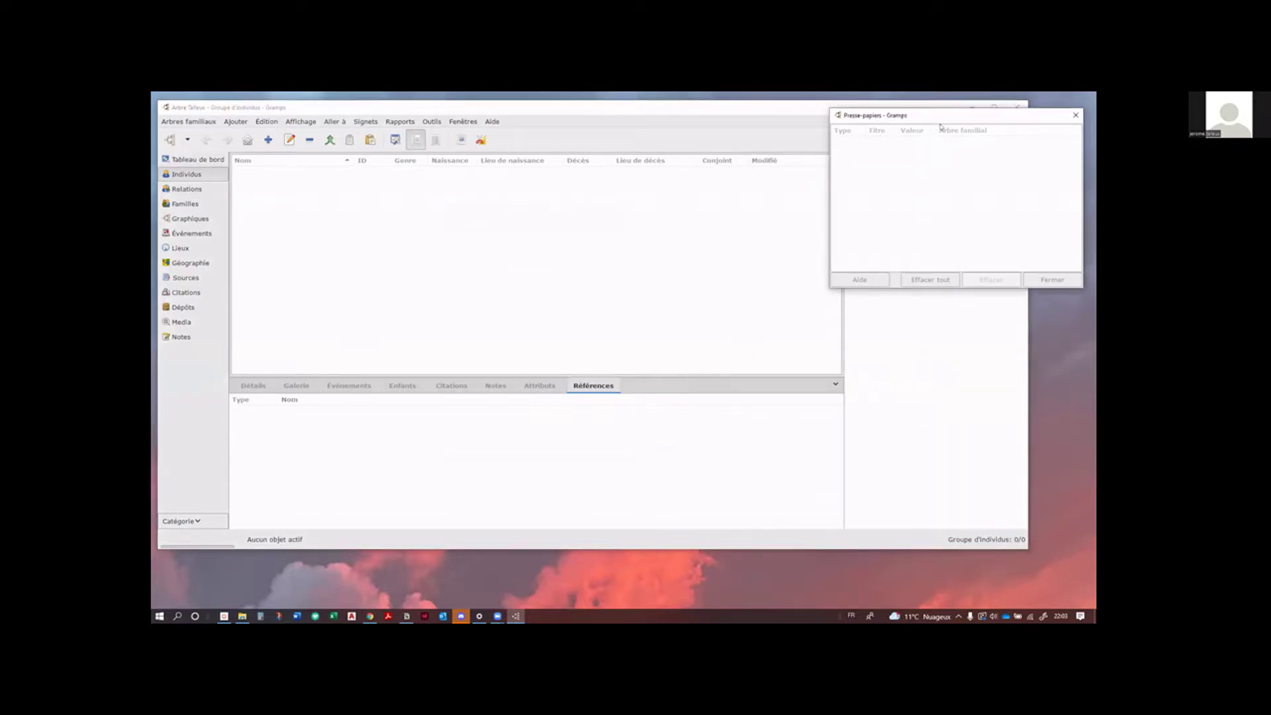
left_click_drag(940, 122, 944, 393)
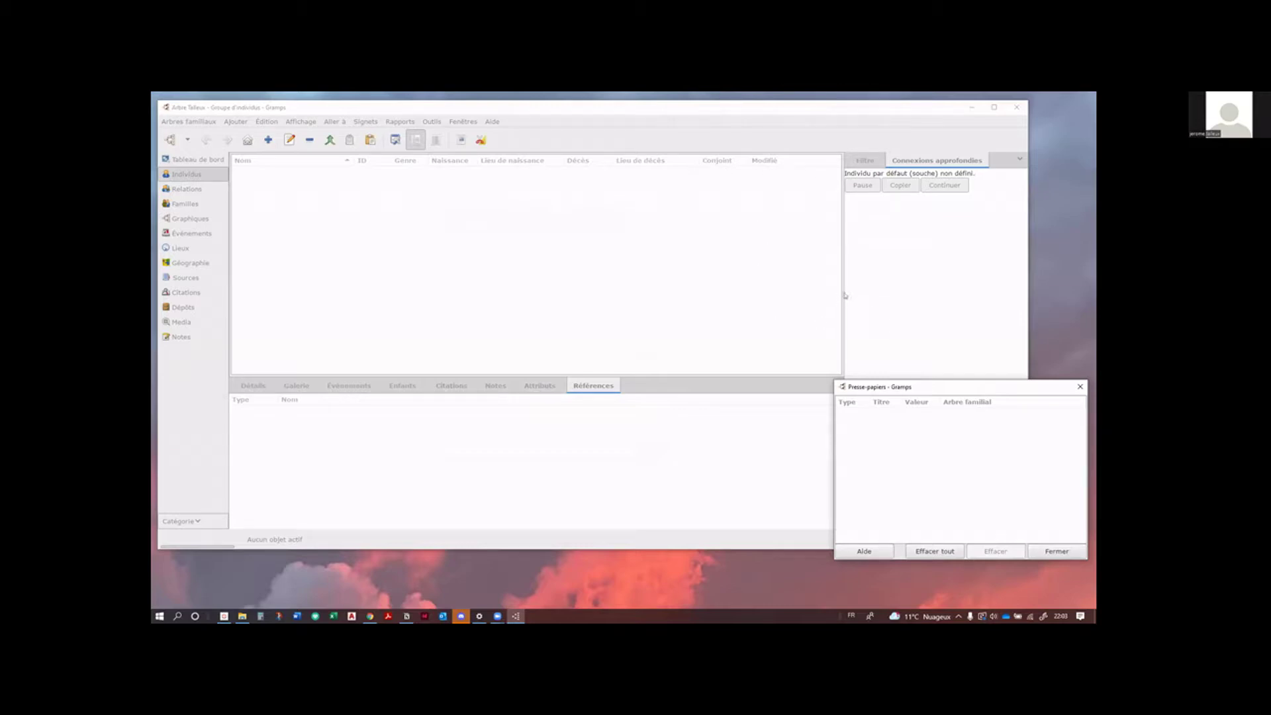
left_click_drag(843, 291, 853, 291)
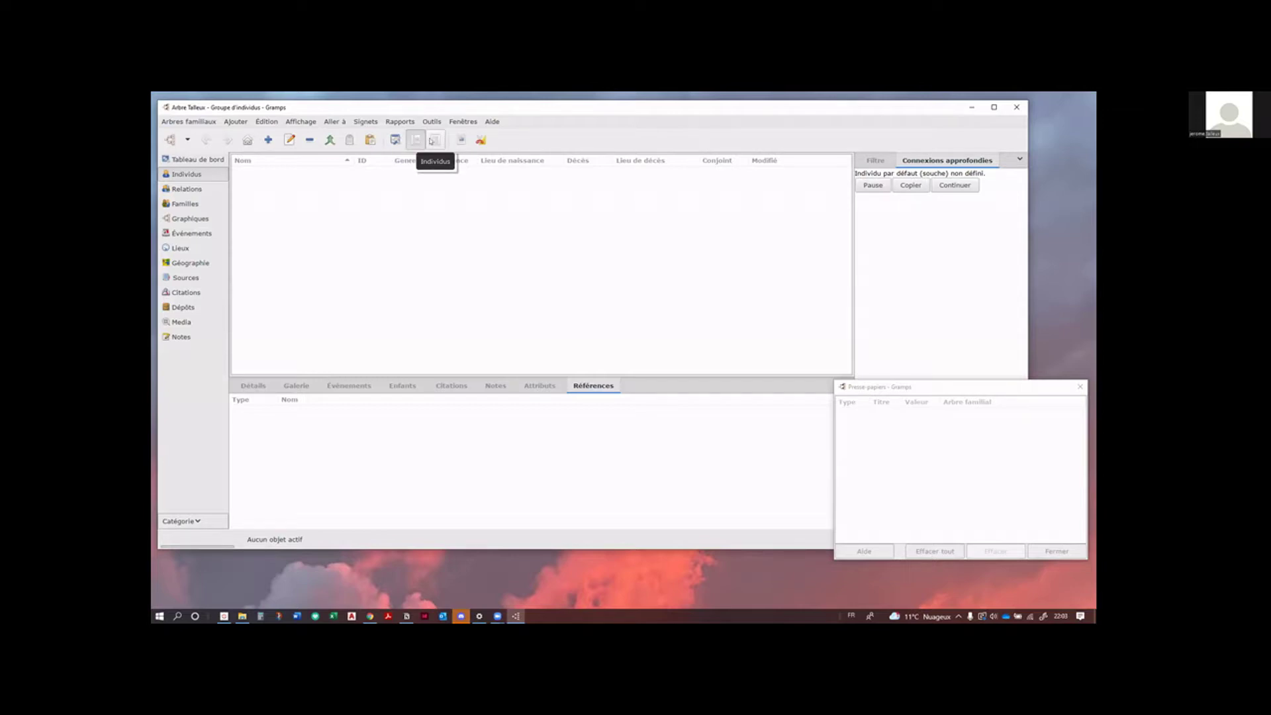
left_click(429, 141)
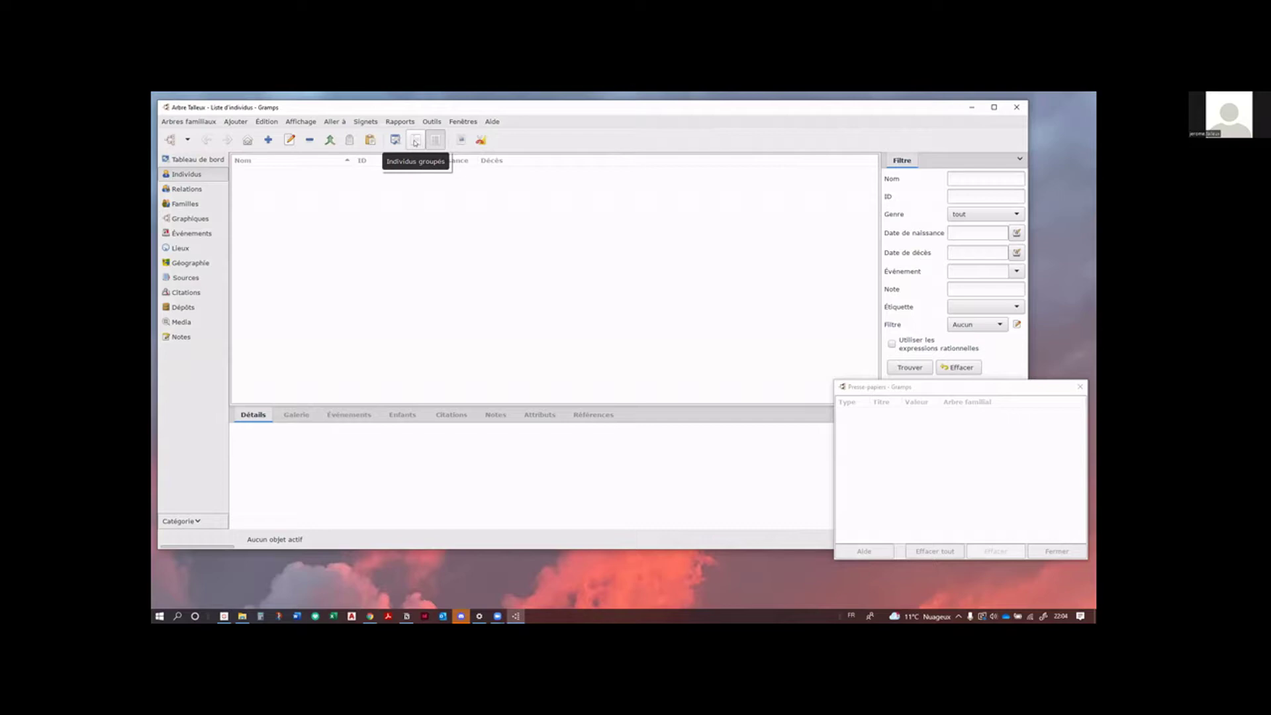
left_click(415, 141)
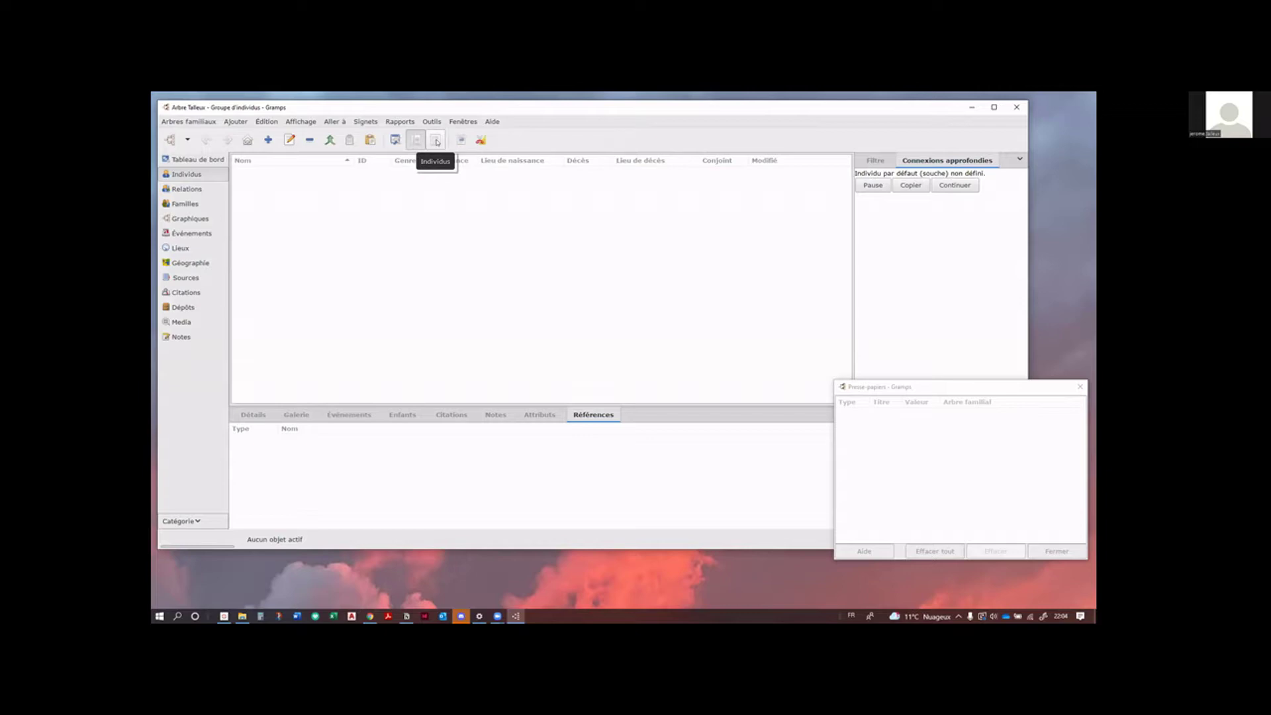
left_click(436, 140)
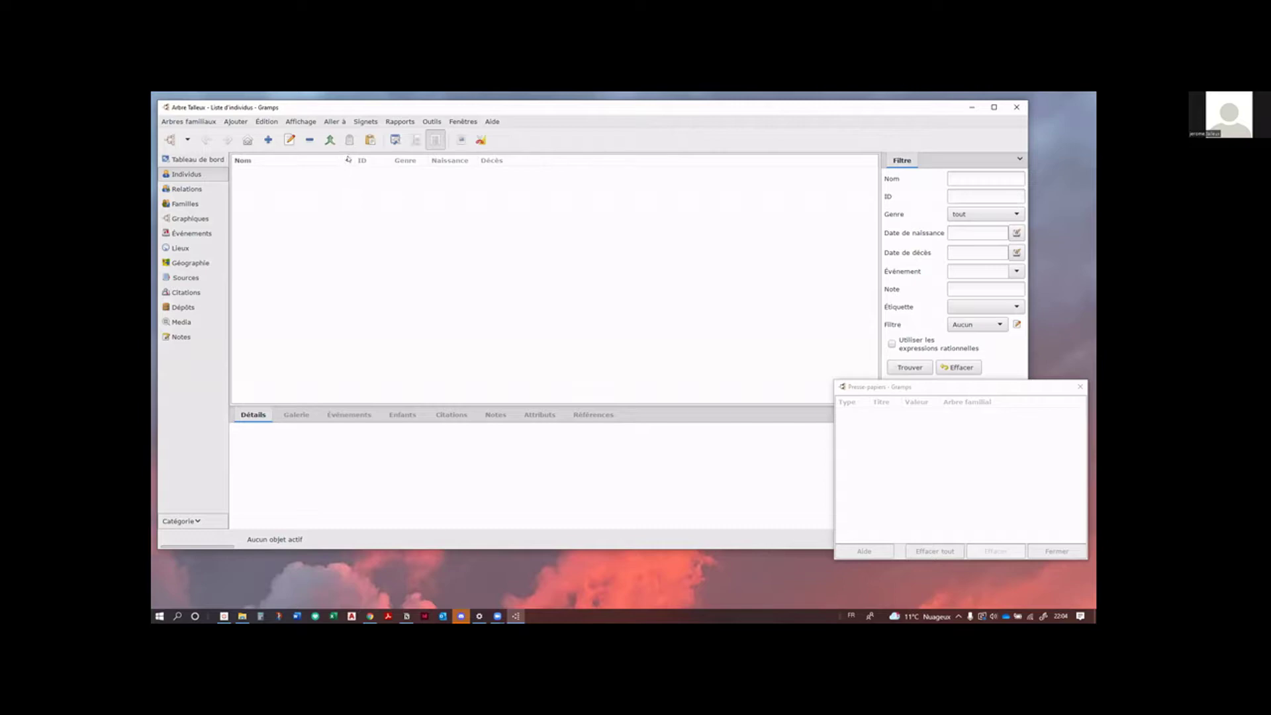
left_click(406, 161)
left_click(302, 160)
left_click(415, 139)
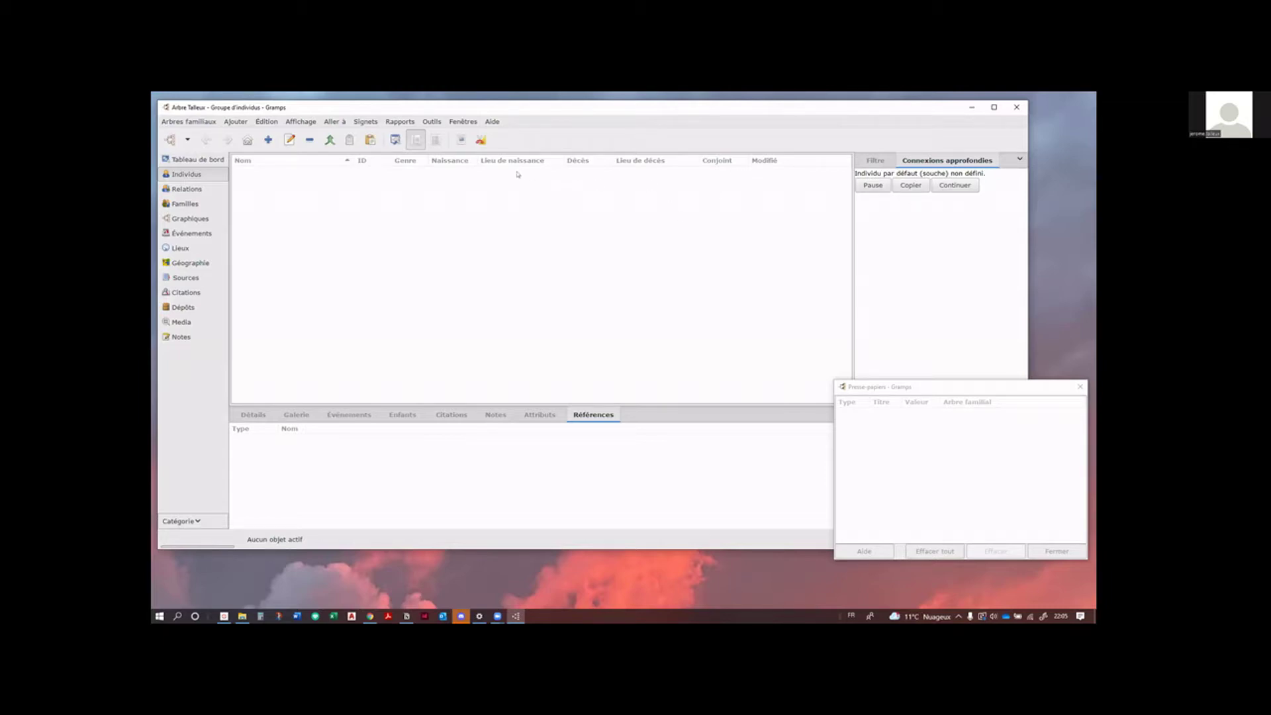
Step: Hide the Modifié column in the grouped people view
left_click(395, 140)
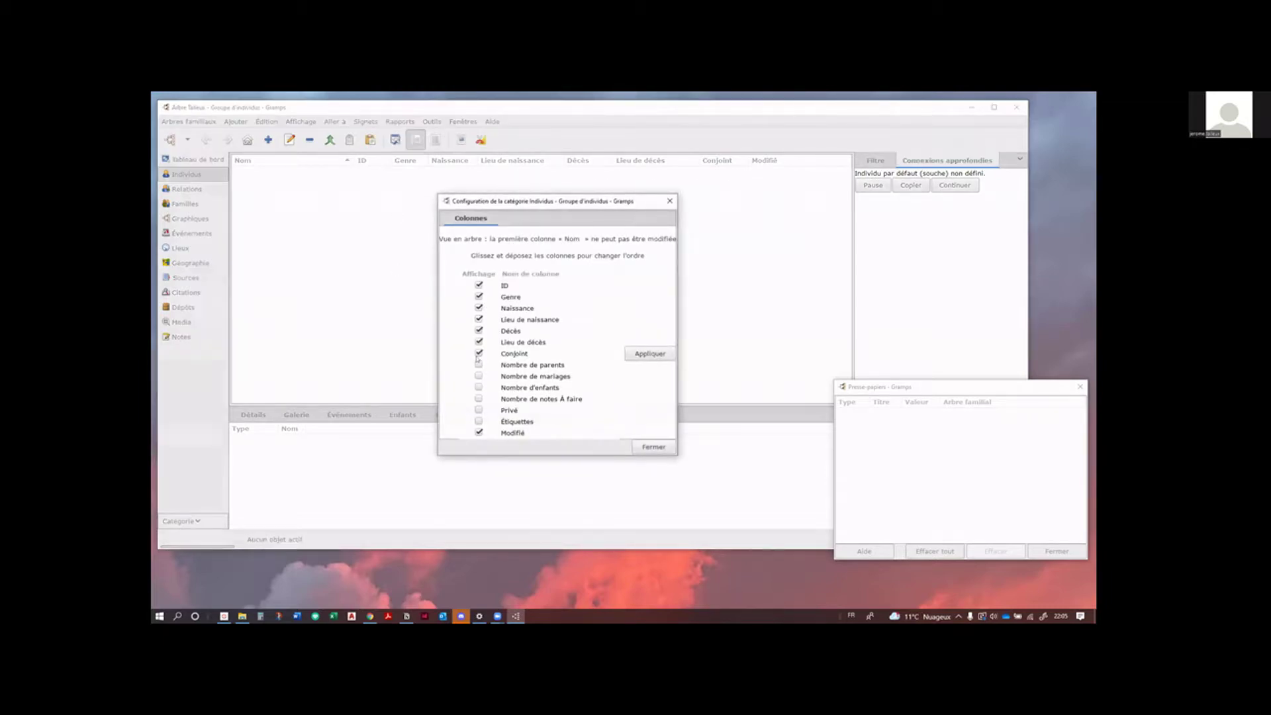
left_click(478, 432)
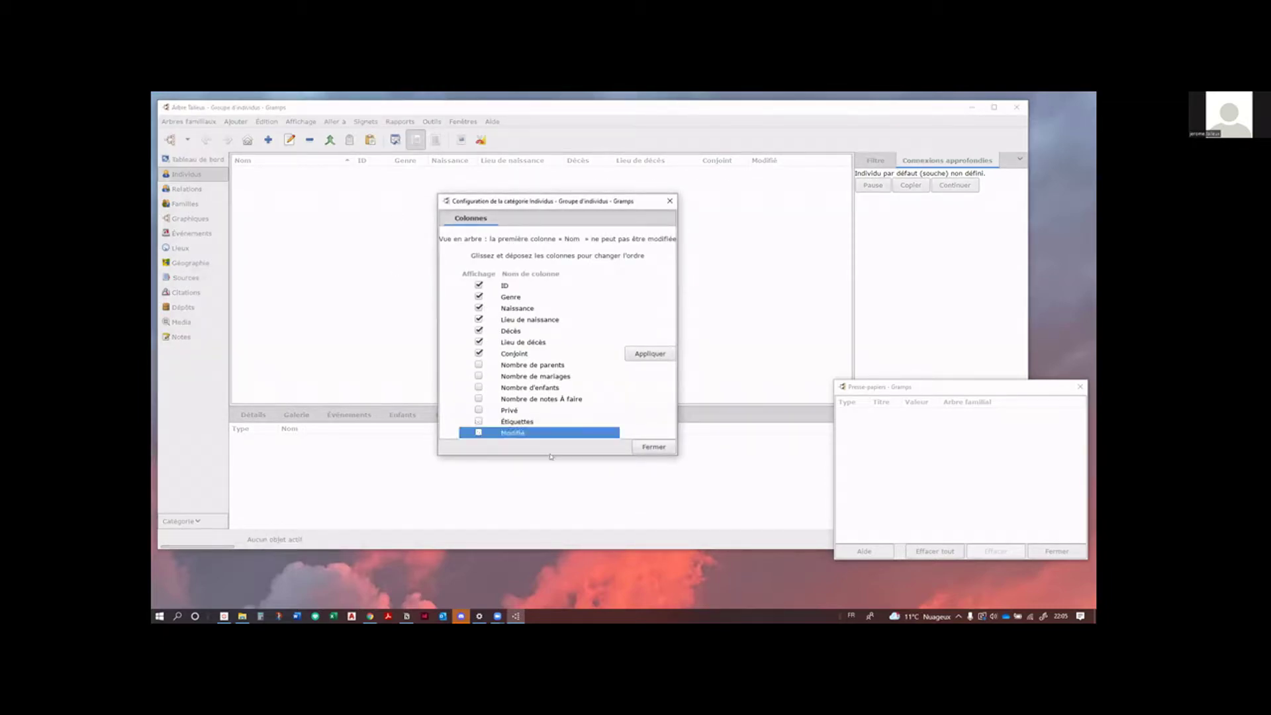
left_click(653, 448)
Step: Switch to Liste d'individus and show its Modifié, Lieu de naissance and Lieu de décès columns
left_click(435, 140)
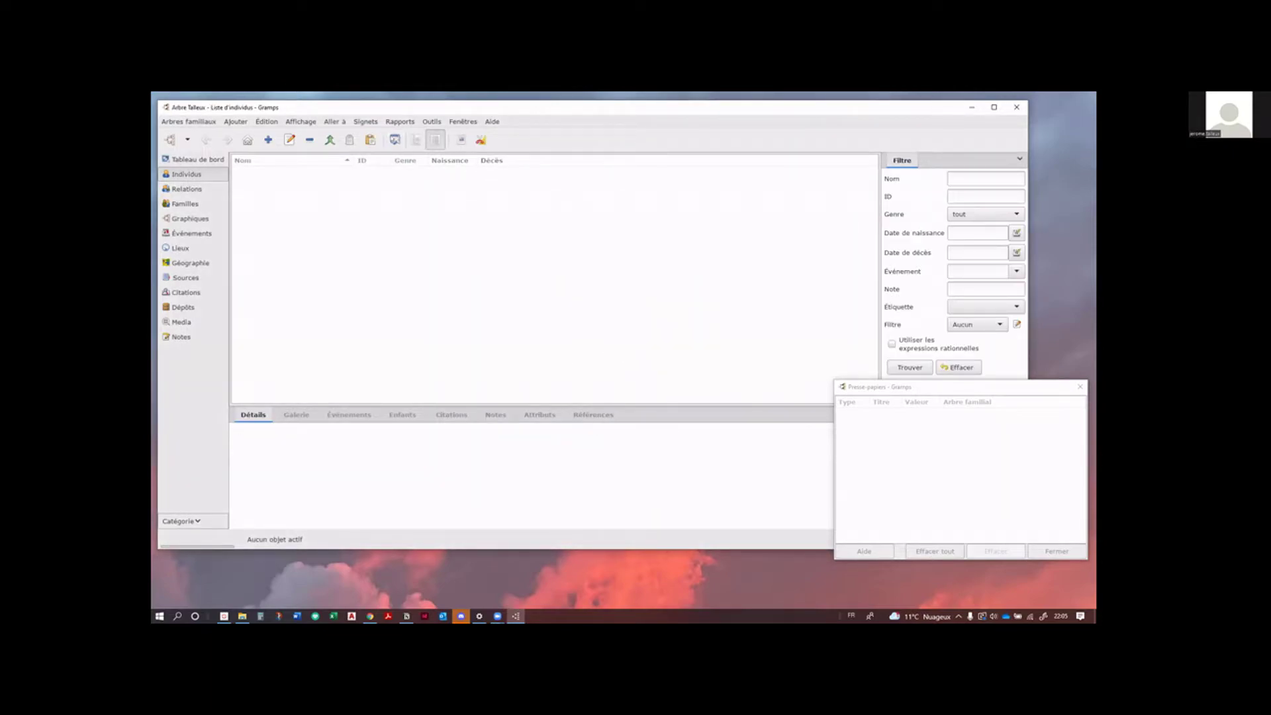
left_click(395, 140)
left_click(479, 427)
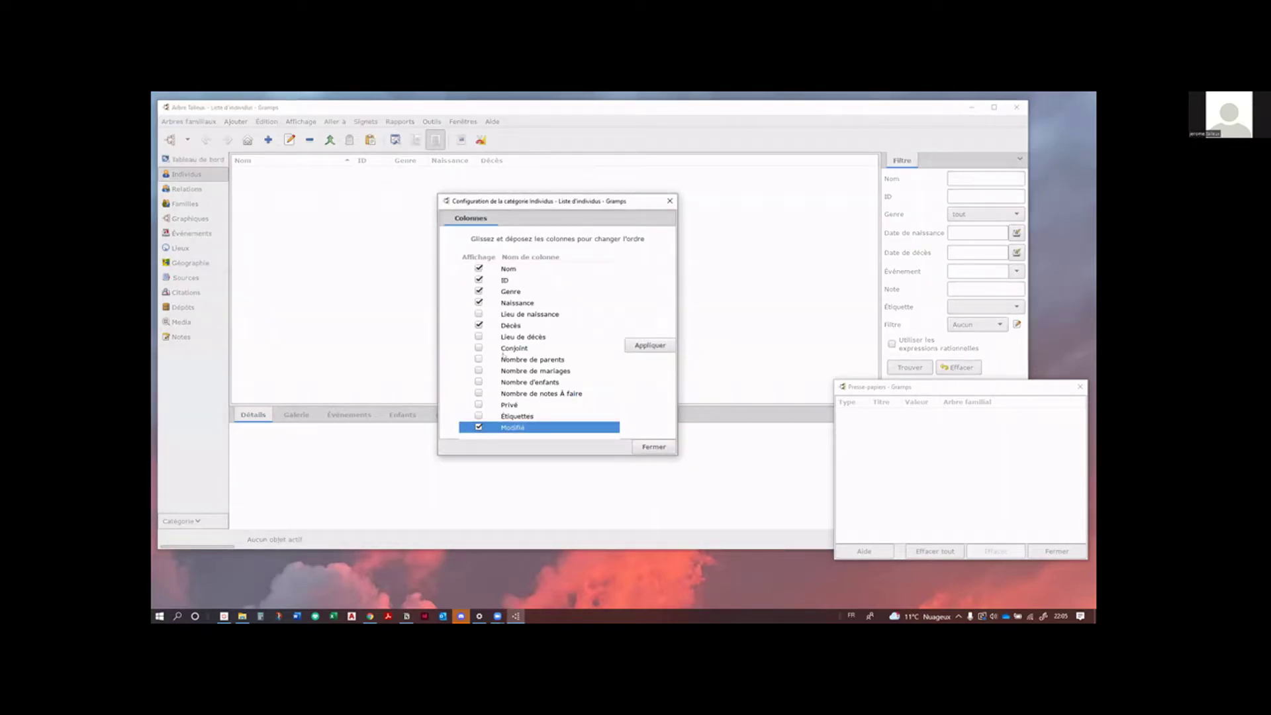
left_click(479, 314)
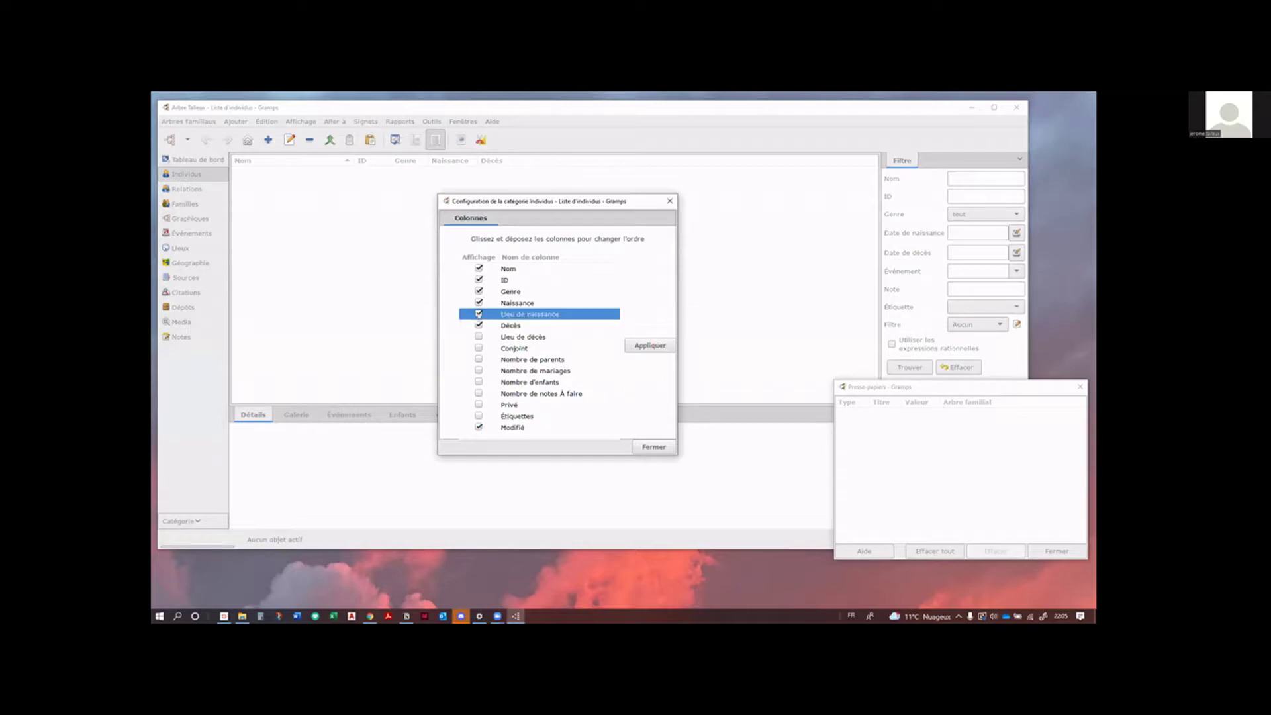
left_click(479, 336)
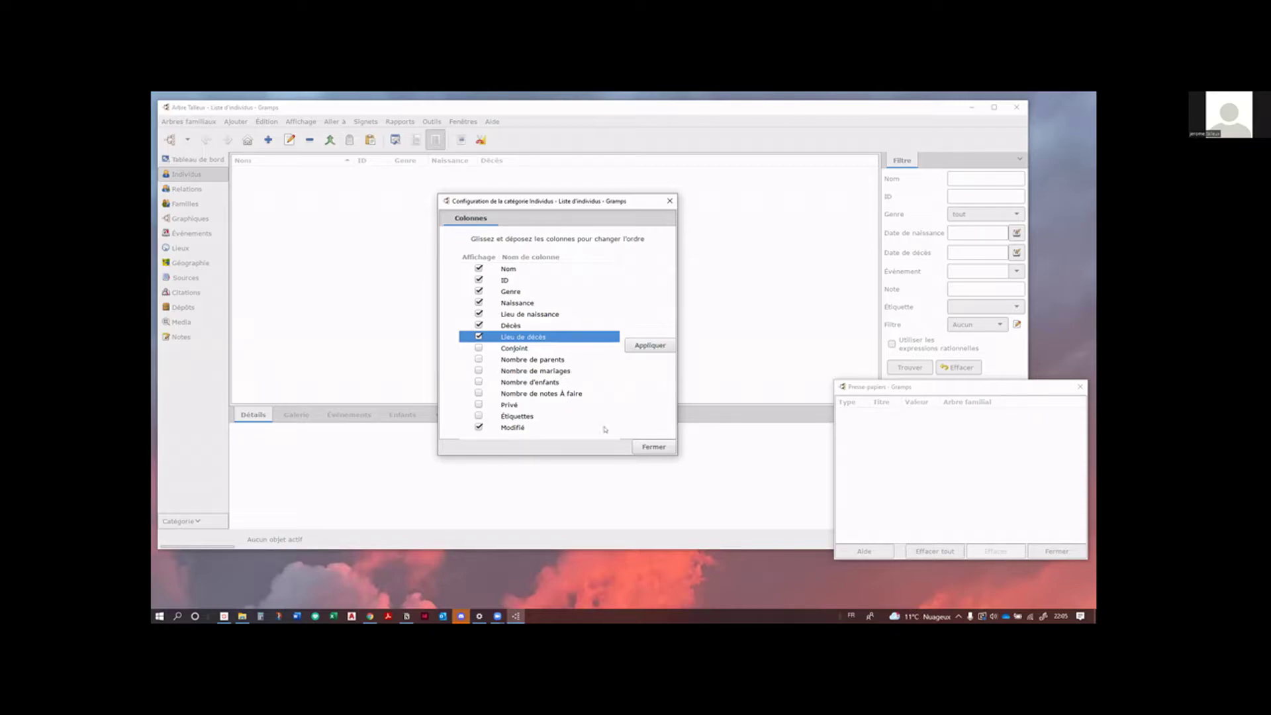
left_click(649, 345)
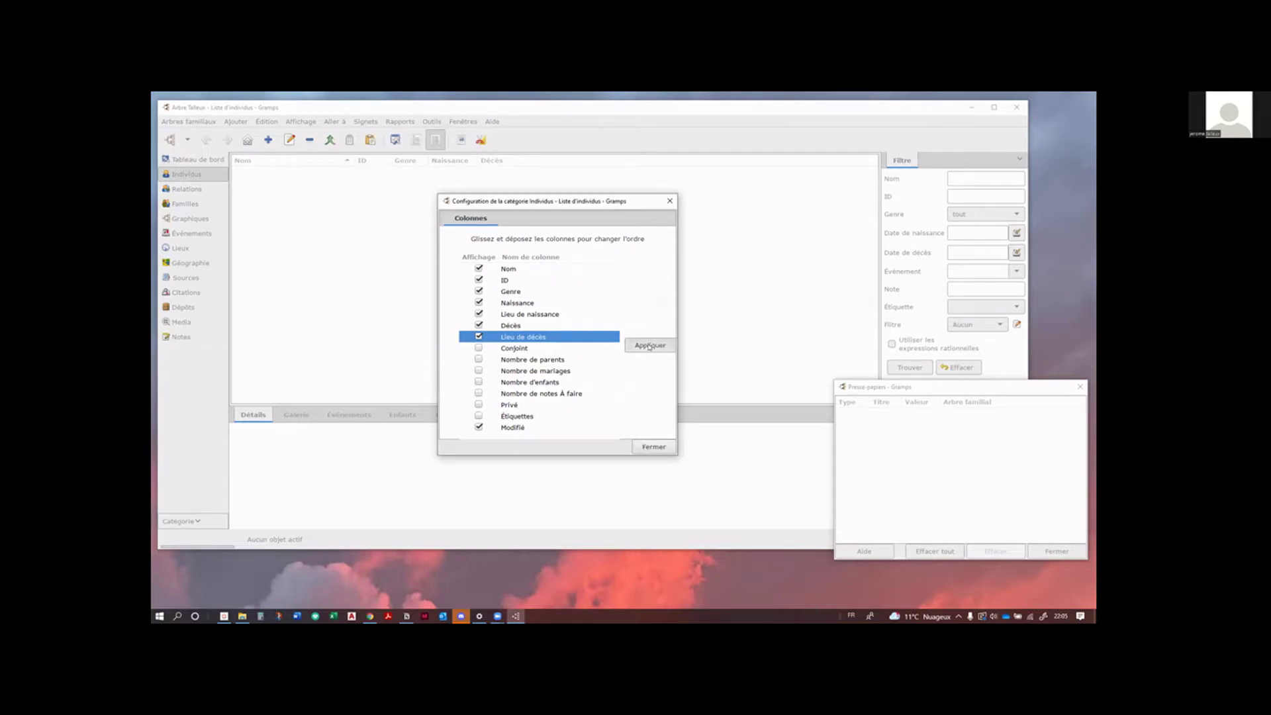
left_click(645, 445)
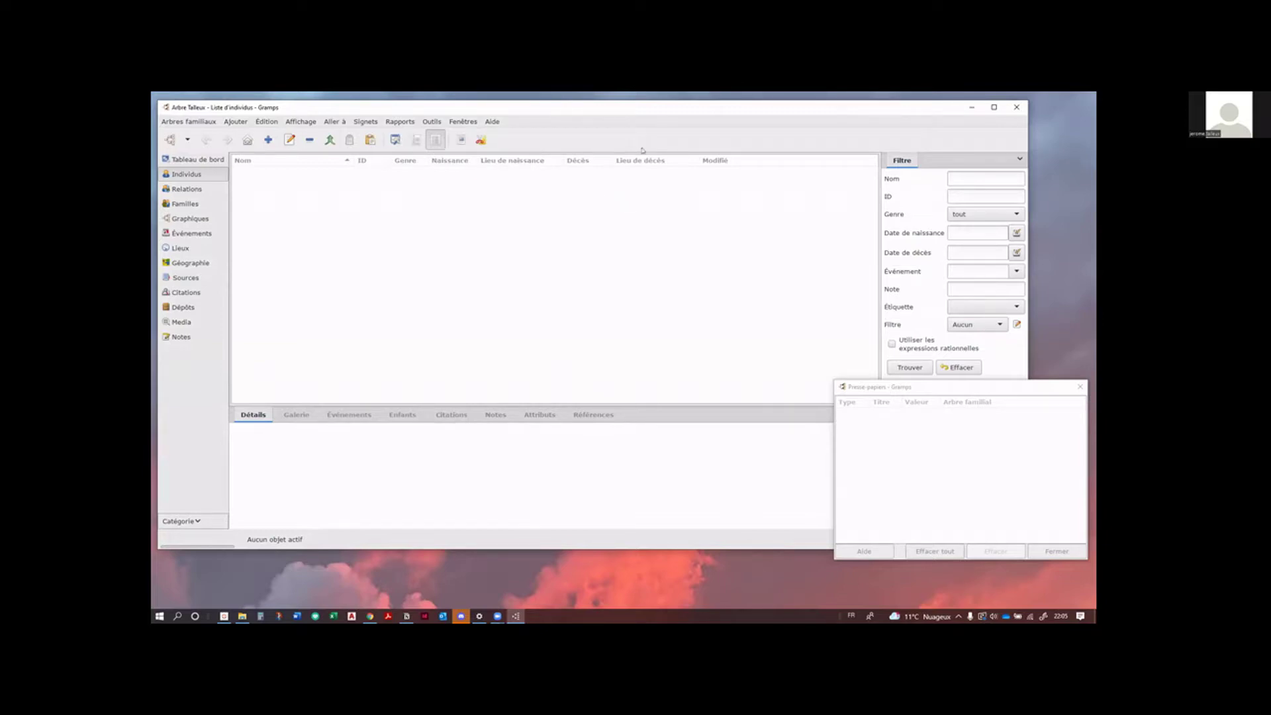
Step: Bring the main Gramps window forward and display the Sources category list
left_click(979, 386)
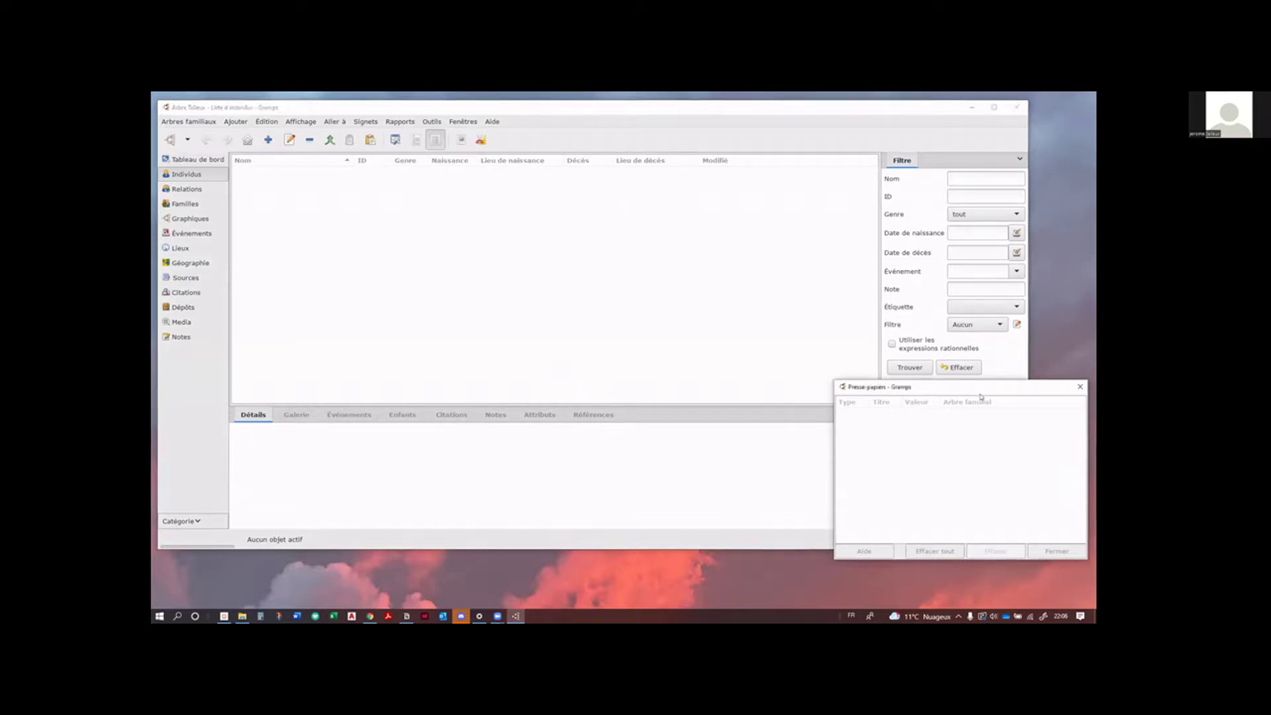
left_click(376, 240)
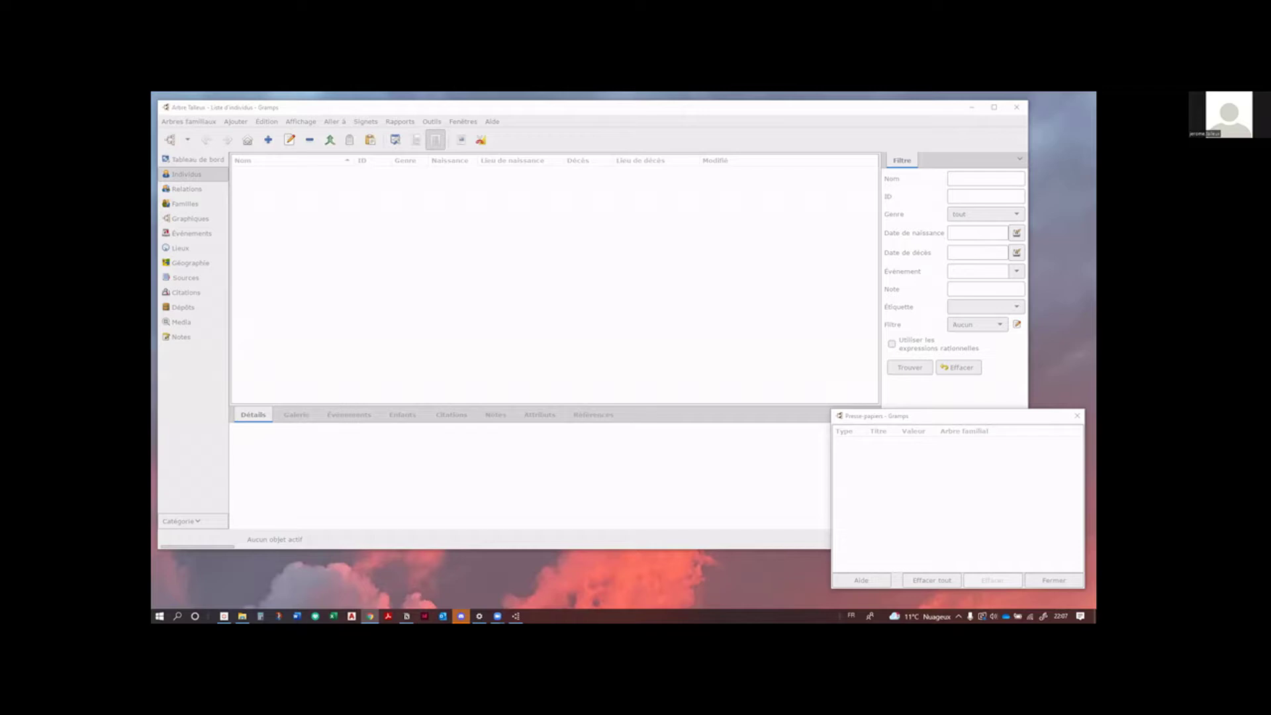
left_click(326, 221)
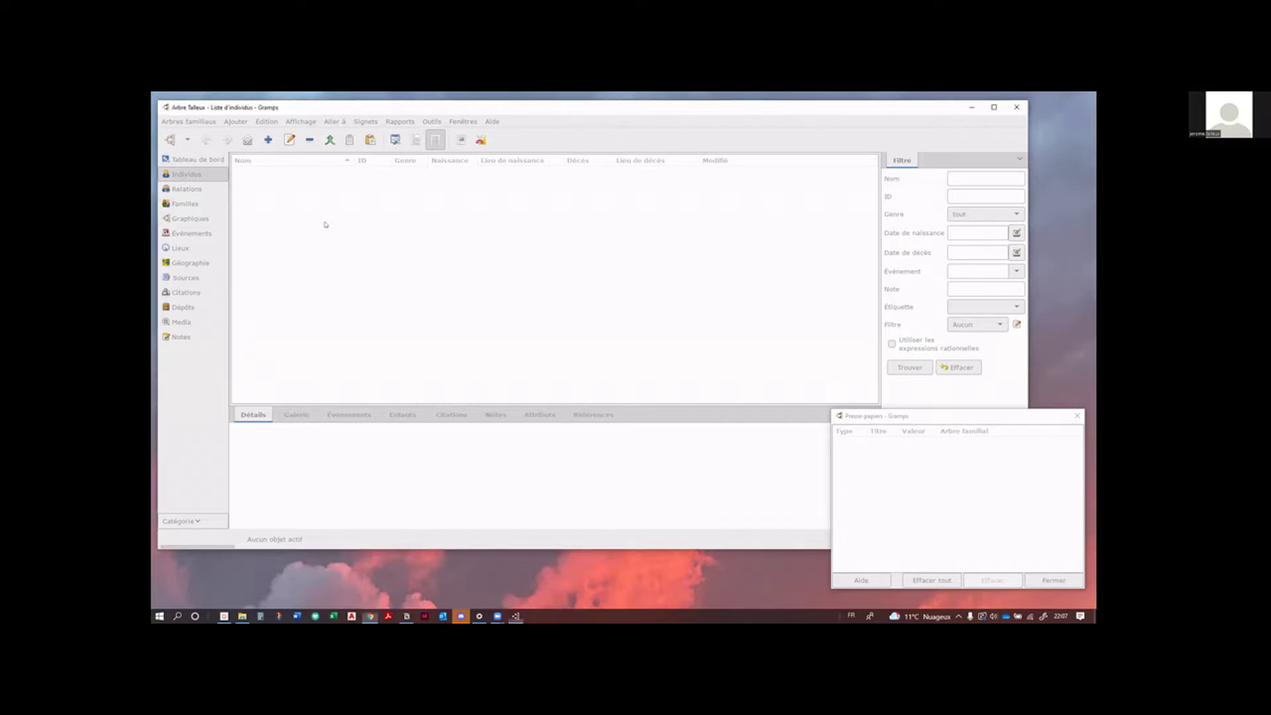
left_click(191, 279)
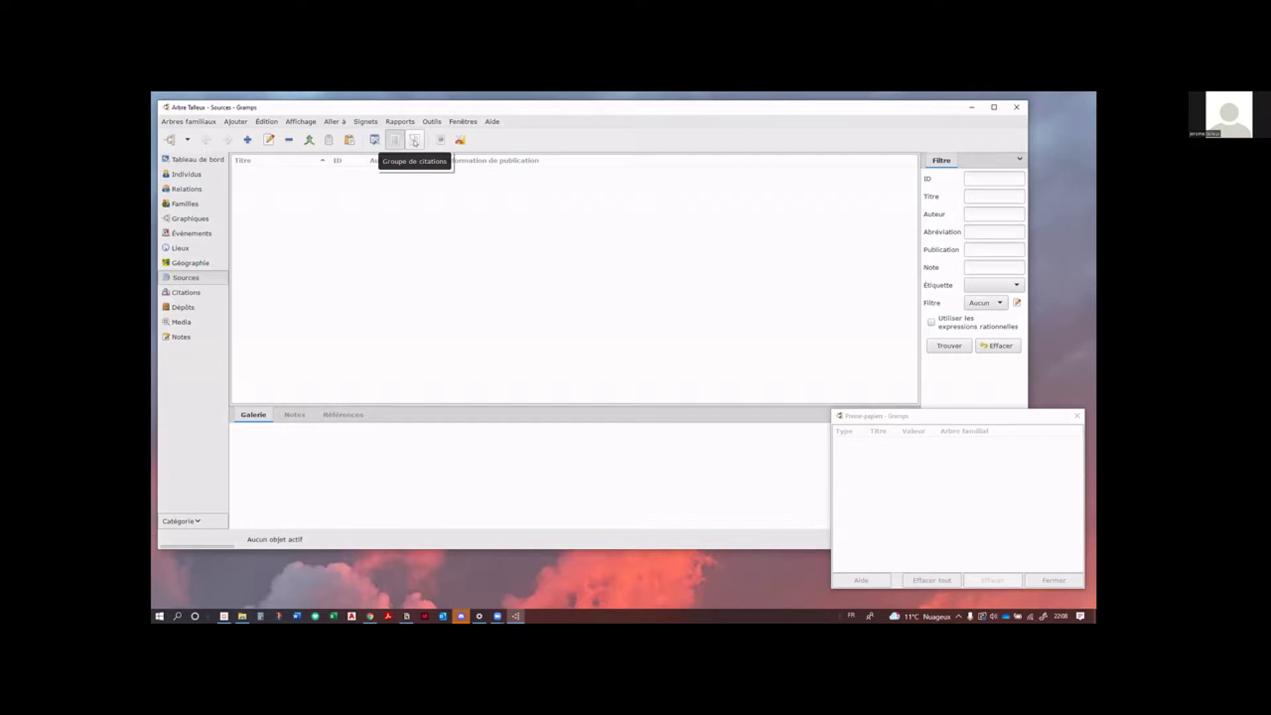
Step: In the grouped citations view, start a new citation and create a new source for it
left_click(414, 141)
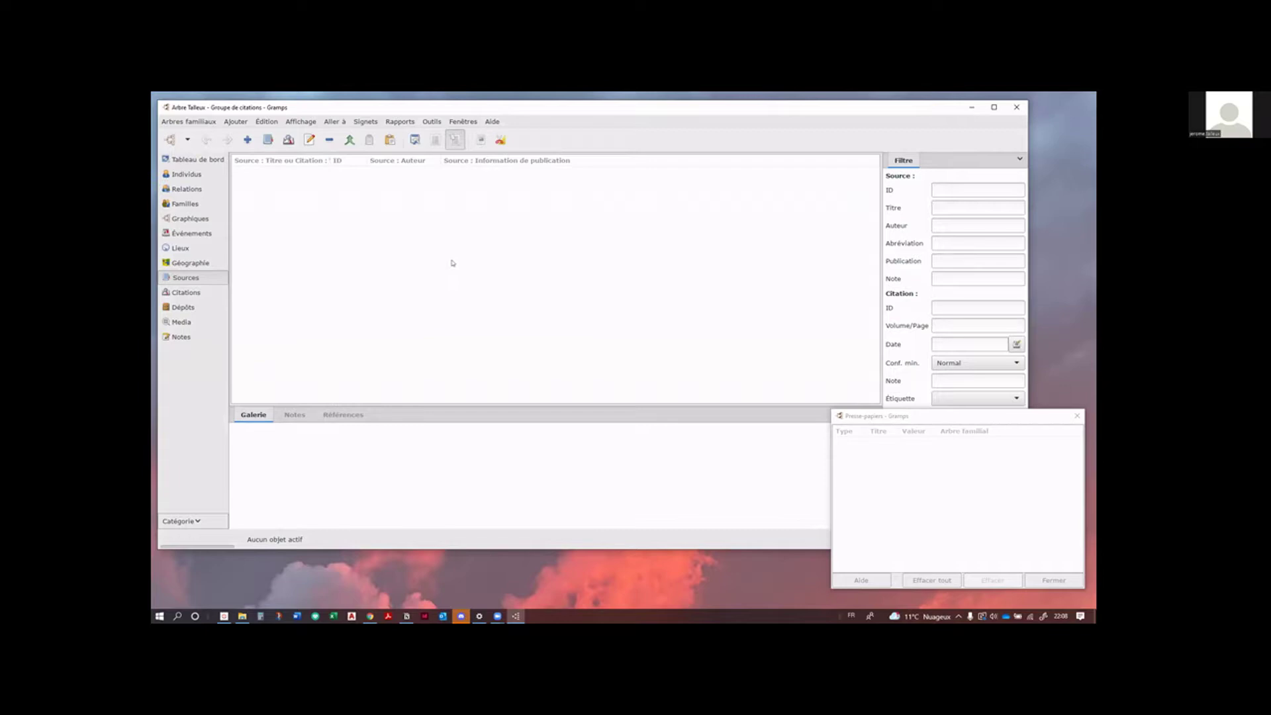
left_click(247, 140)
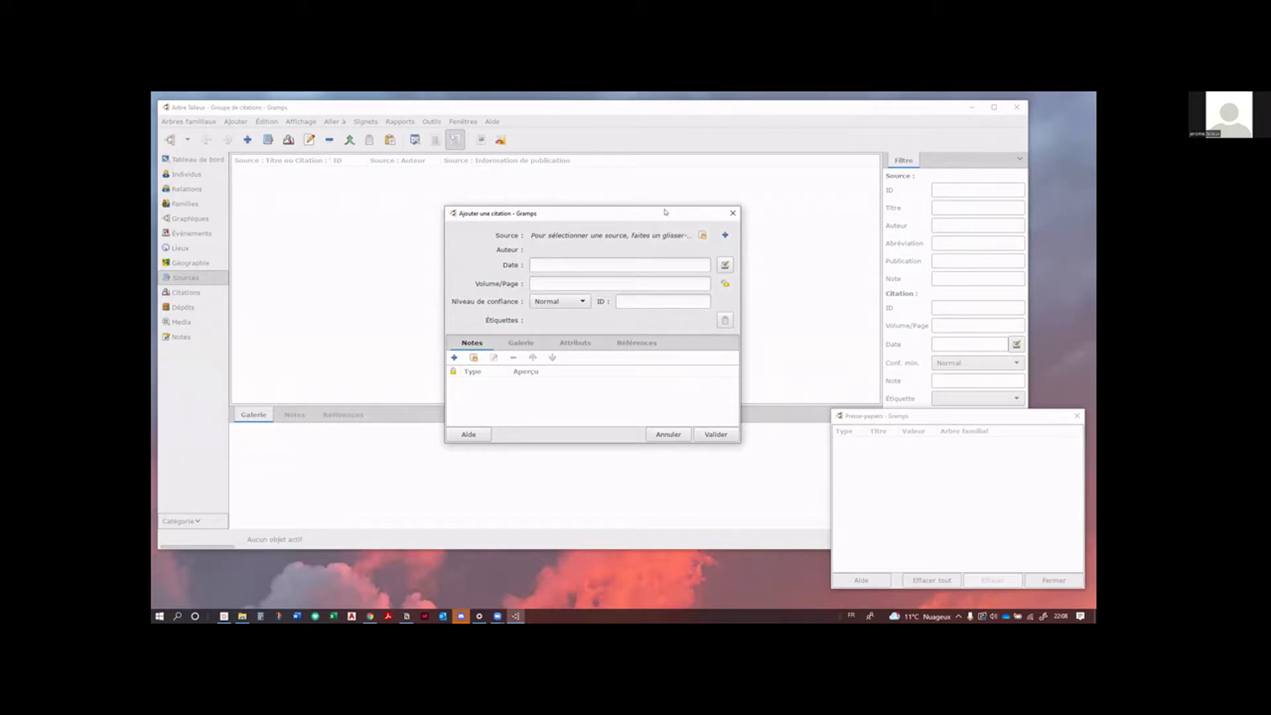
left_click(724, 236)
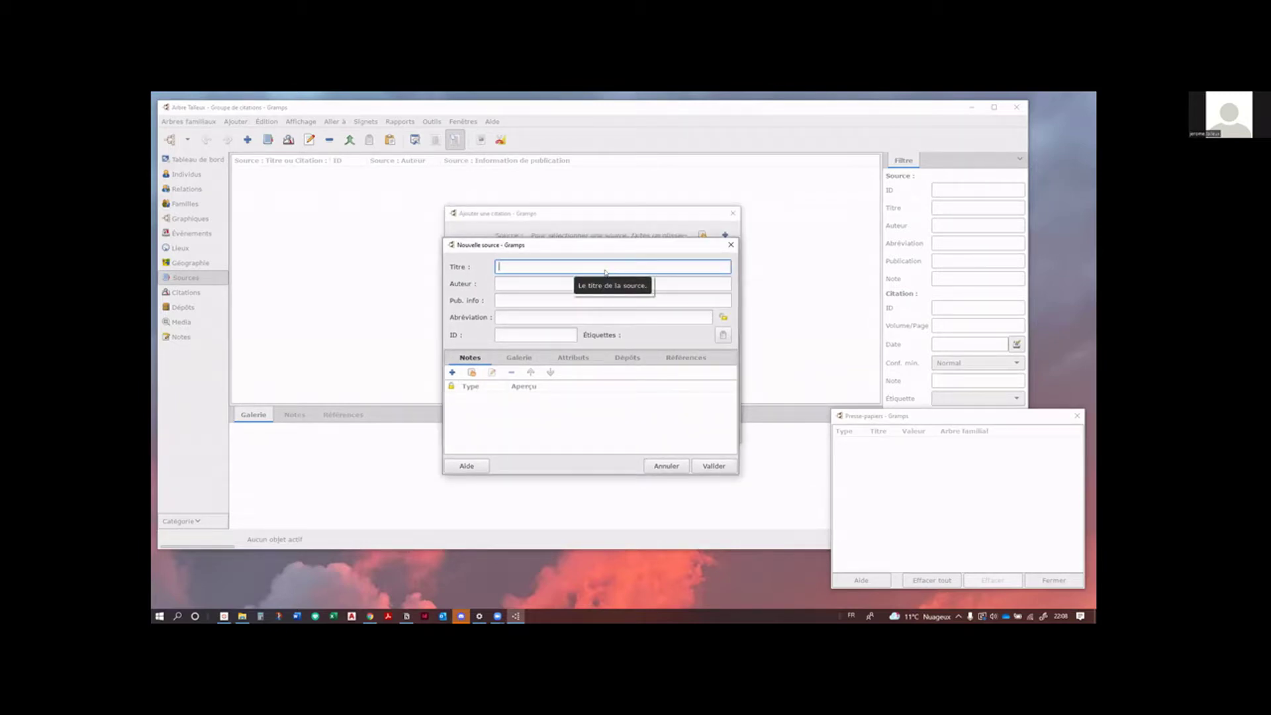
Step: Title the source 'Etat civil de Coulogne' and begin adding a new repository under Dépôts
type("E")
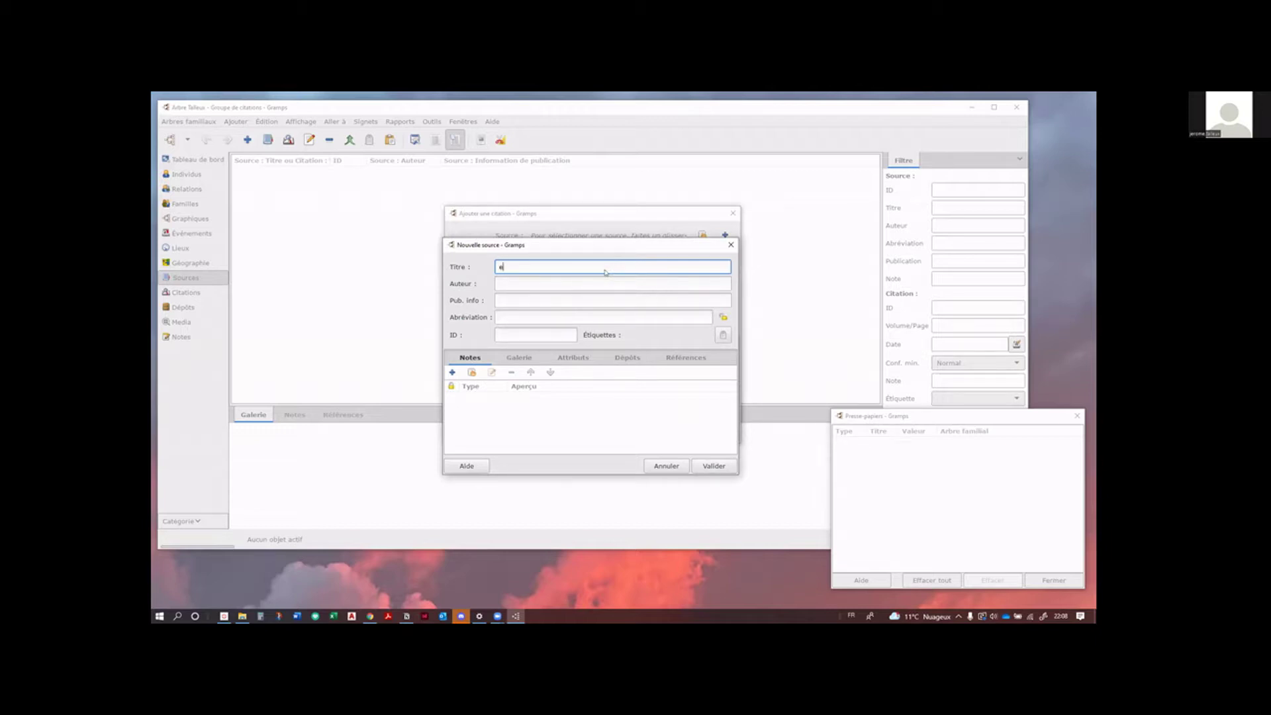
type("tat civil de Coulogne")
key("alt+Tab")
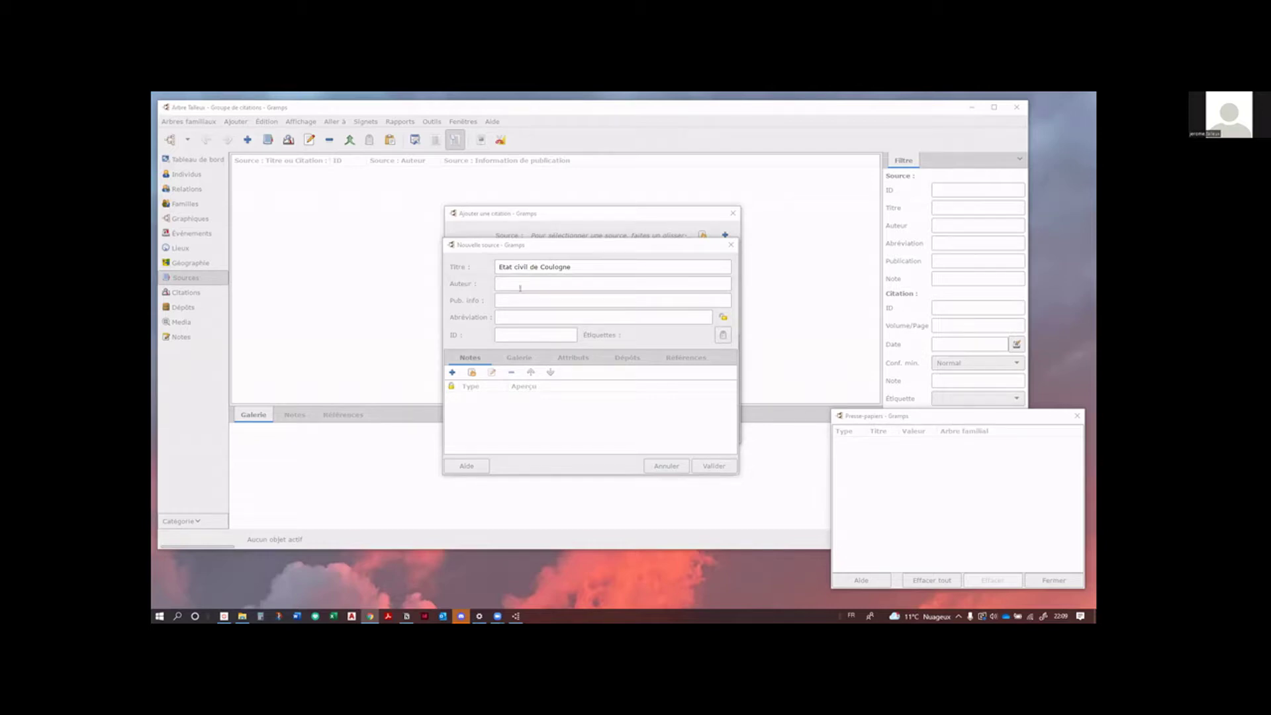
left_click(604, 263)
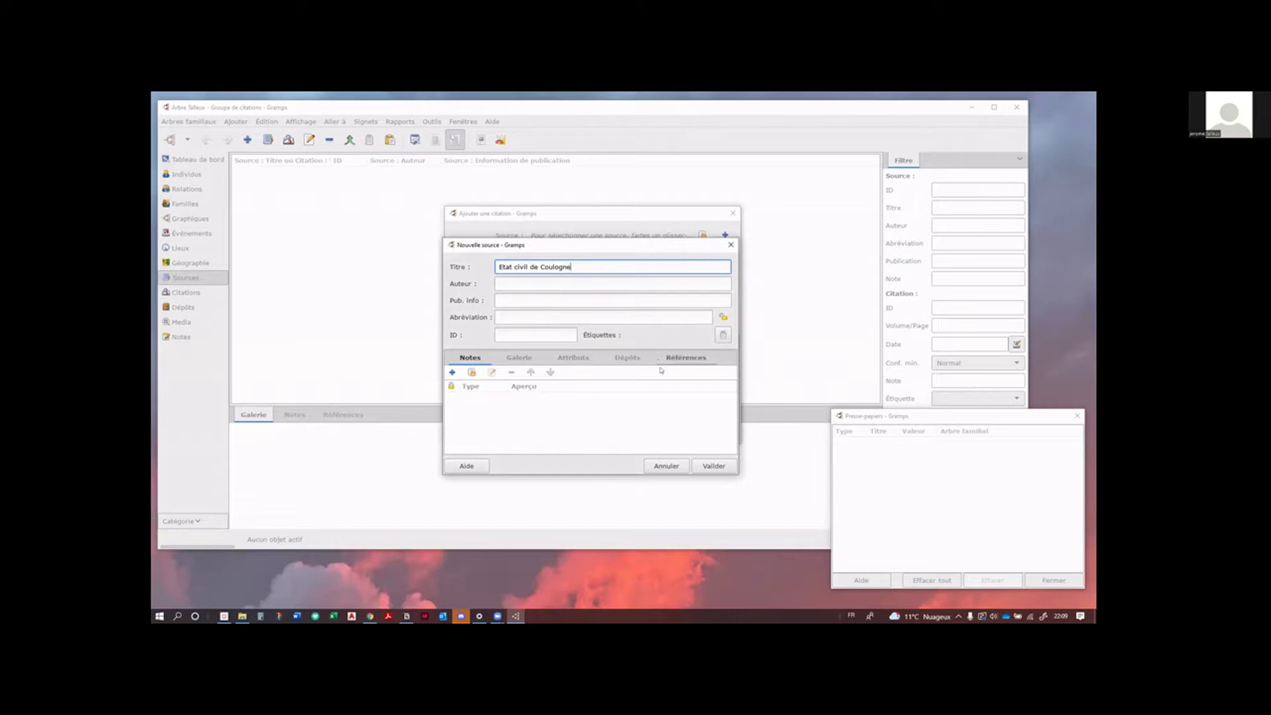
left_click(628, 360)
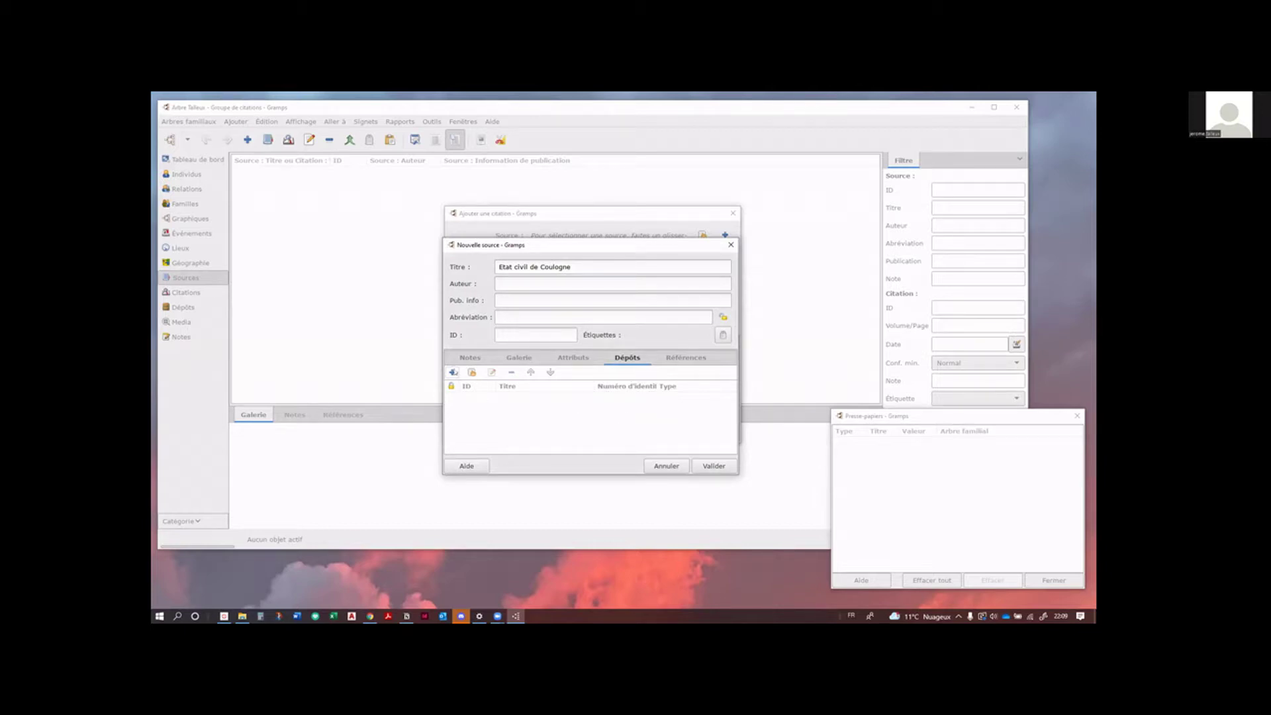
left_click(453, 372)
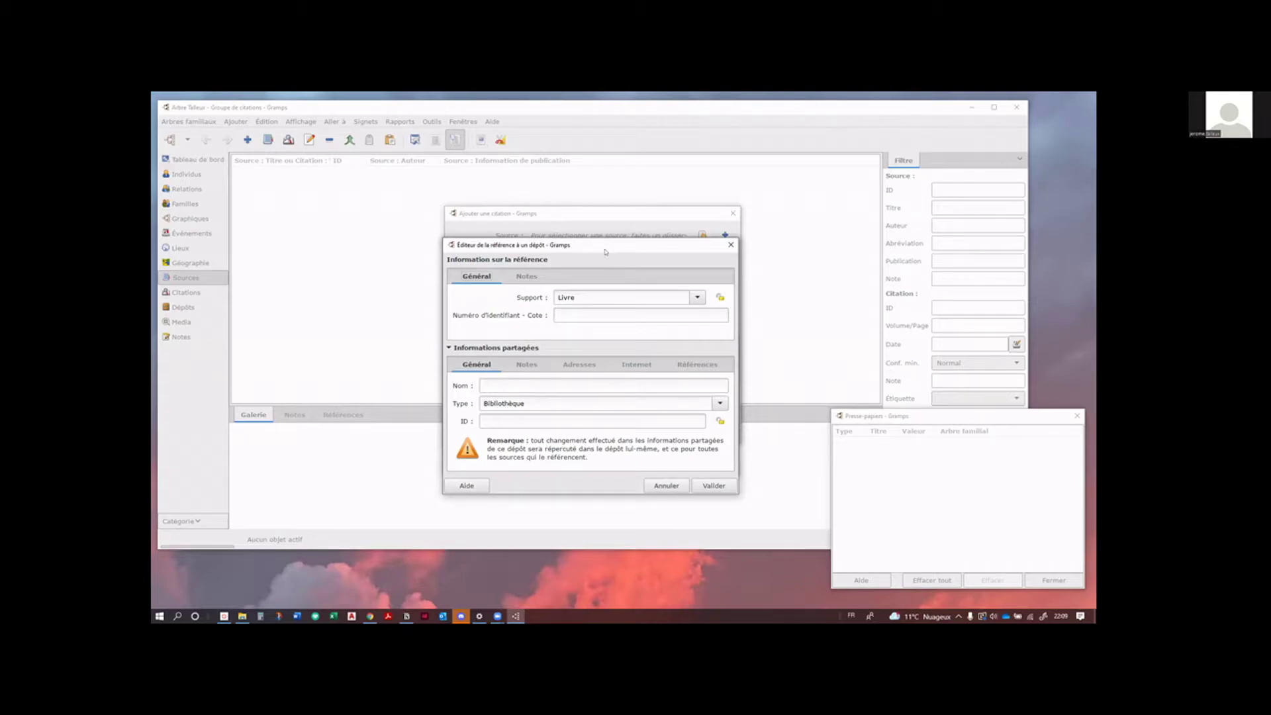
Step: Set the repository reference medium to Électronique, call number XXX, and repository name AD 62
left_click_drag(605, 254, 604, 268)
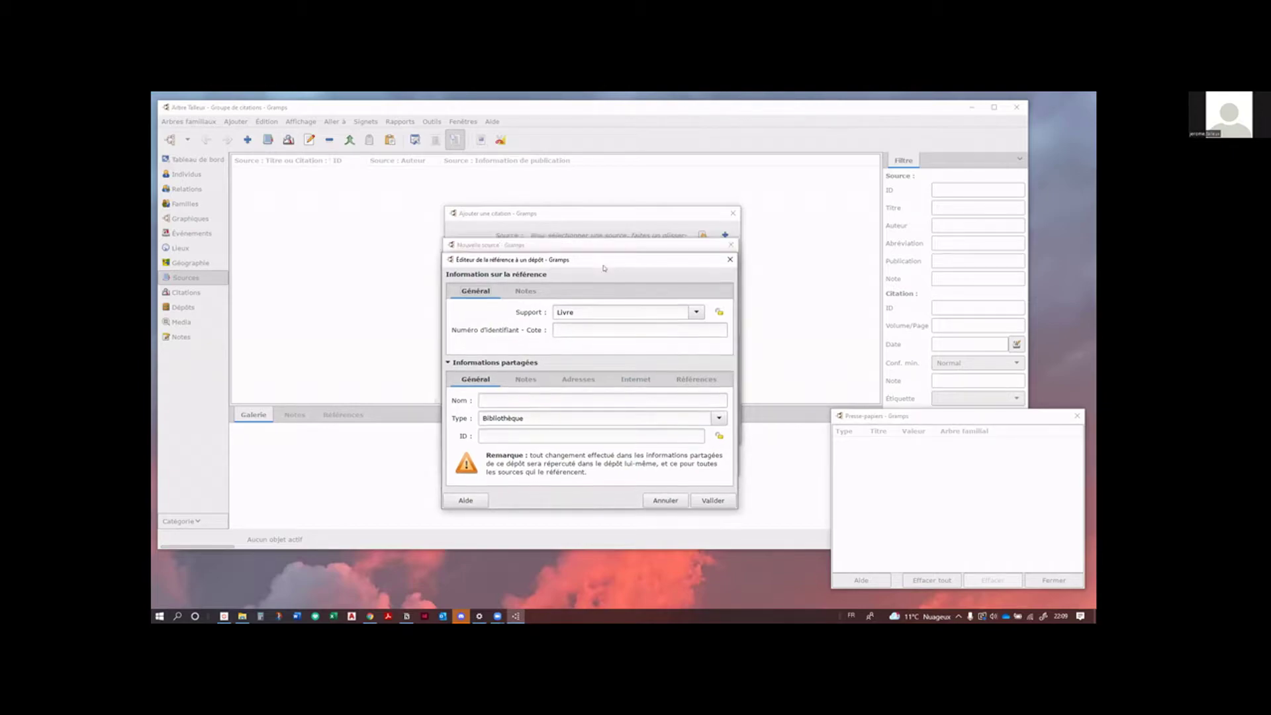
left_click(697, 312)
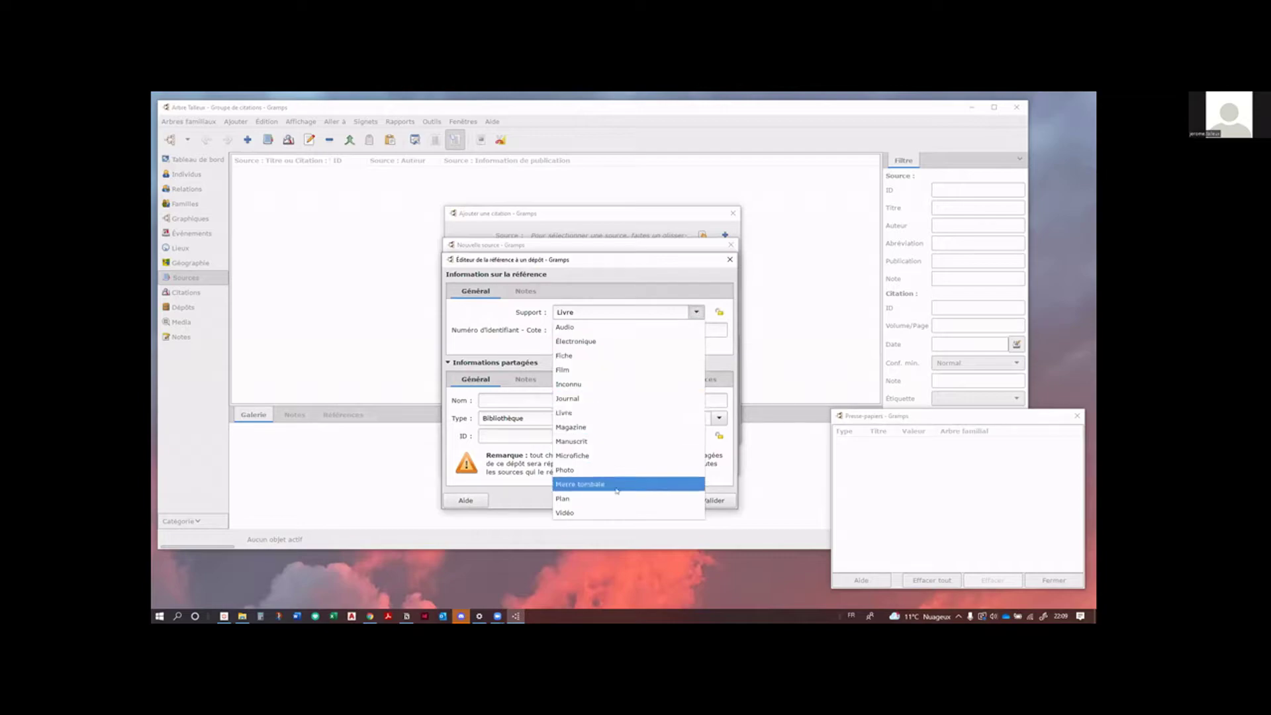
left_click(633, 341)
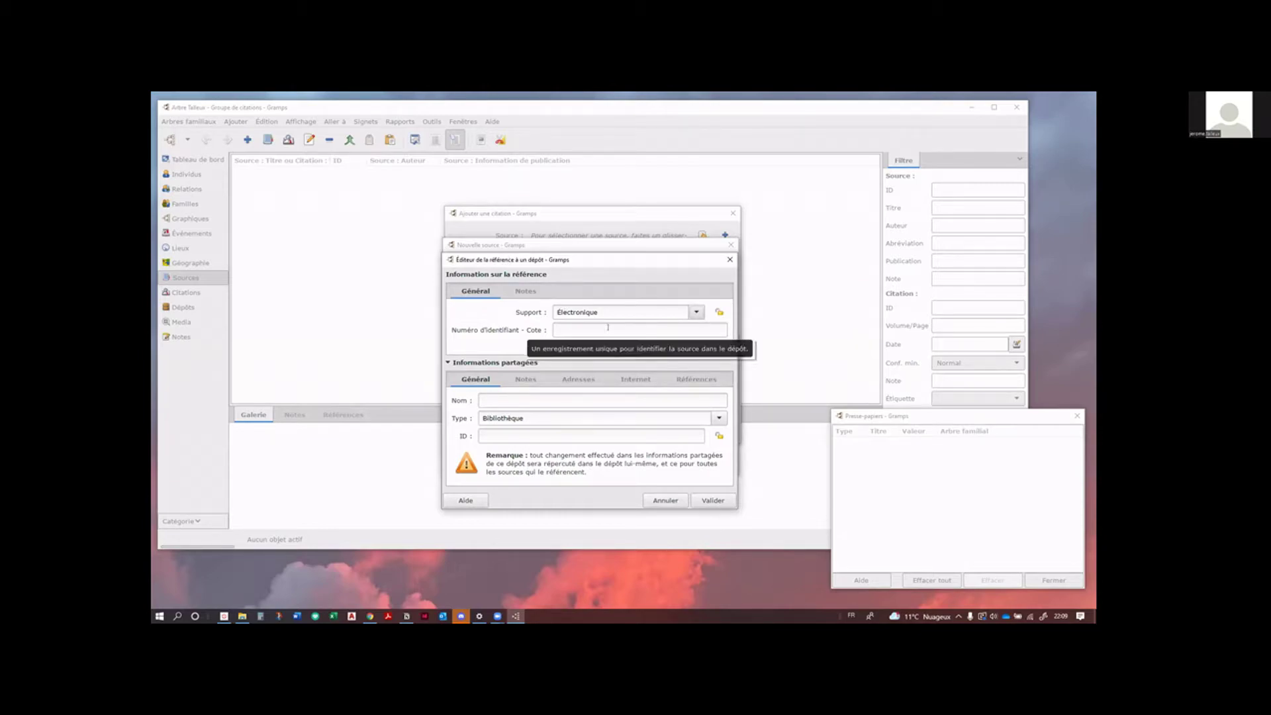
left_click(608, 327)
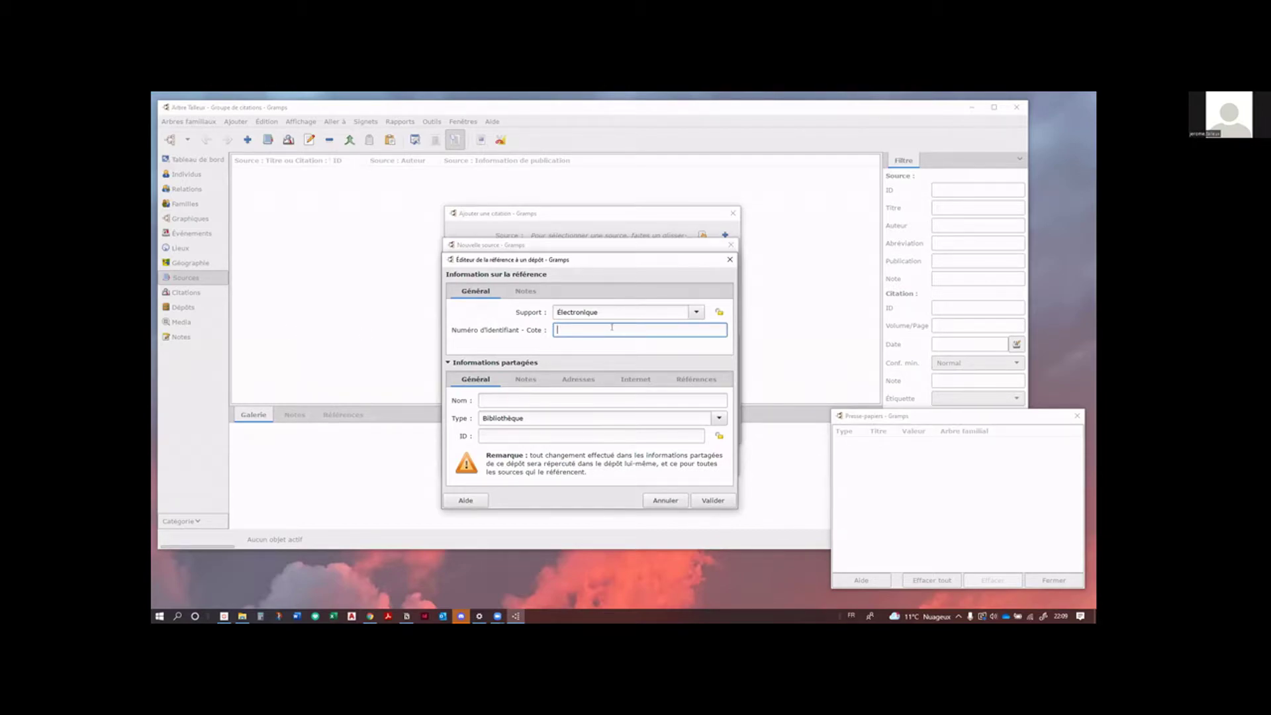
type("XXX")
left_click(587, 399)
type("AD ")
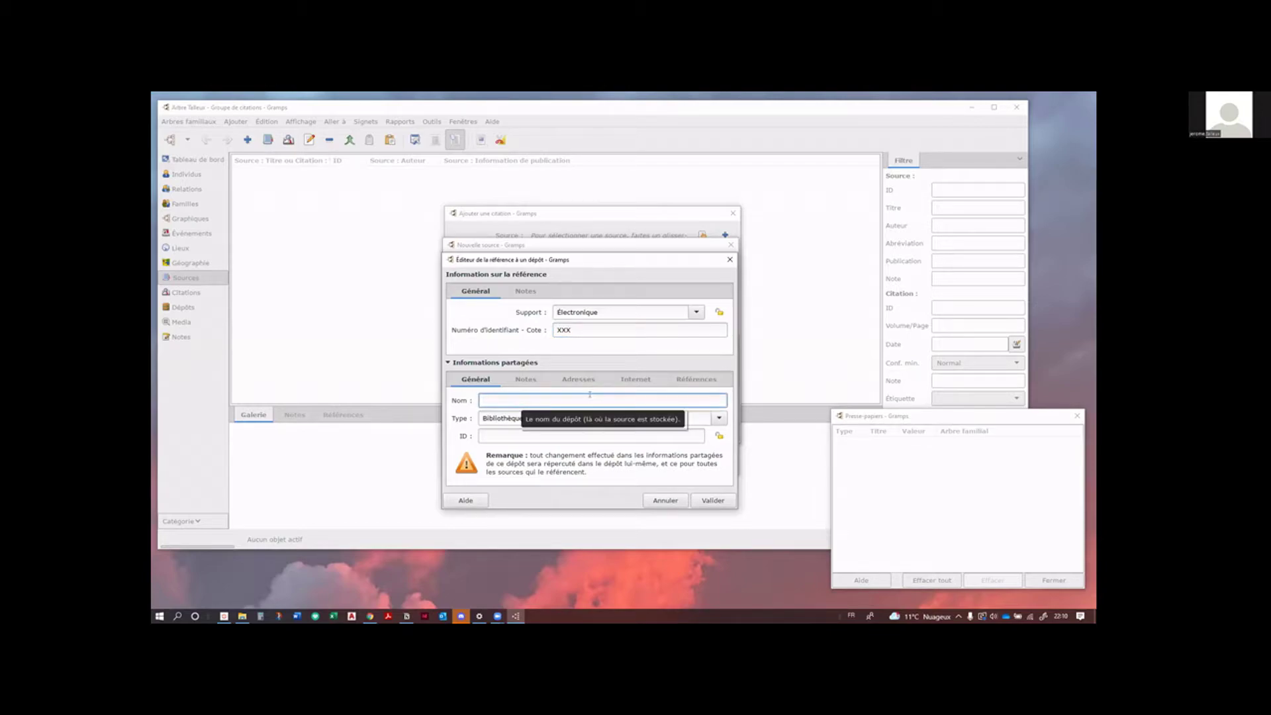
type("62")
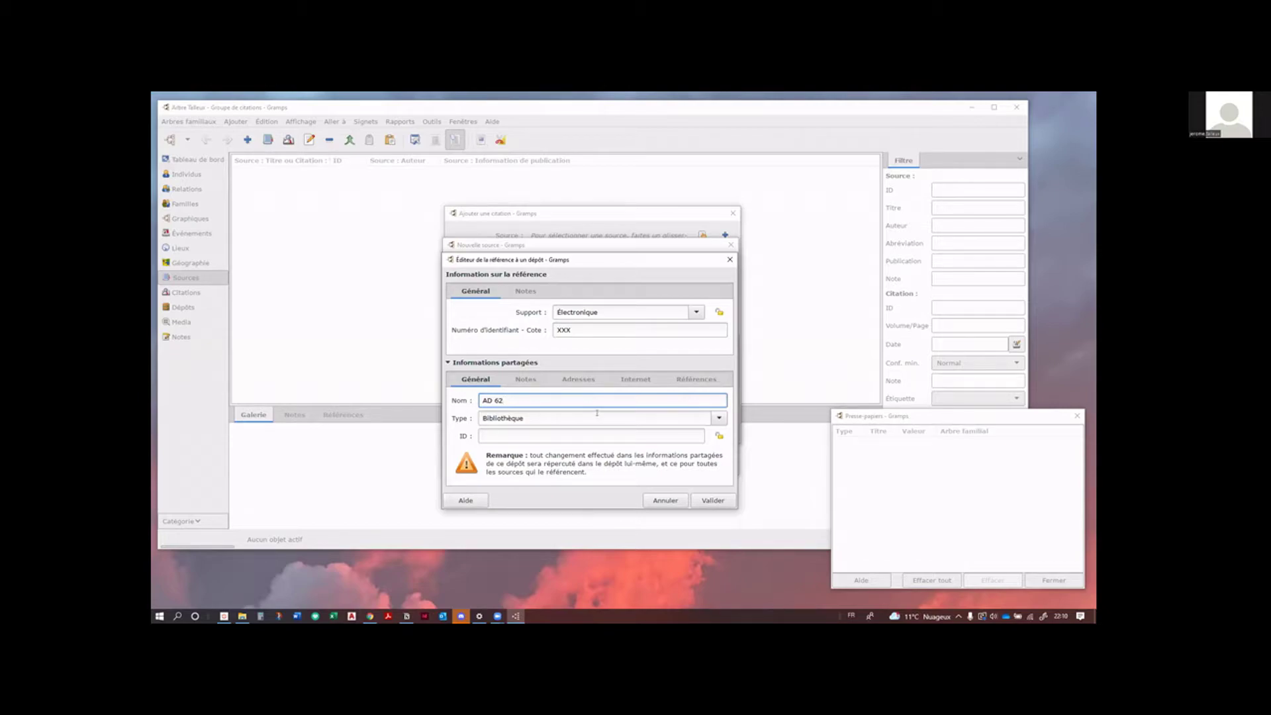
Step: Give AD 62 the Archive type and confirm the repository reference
left_click(678, 415)
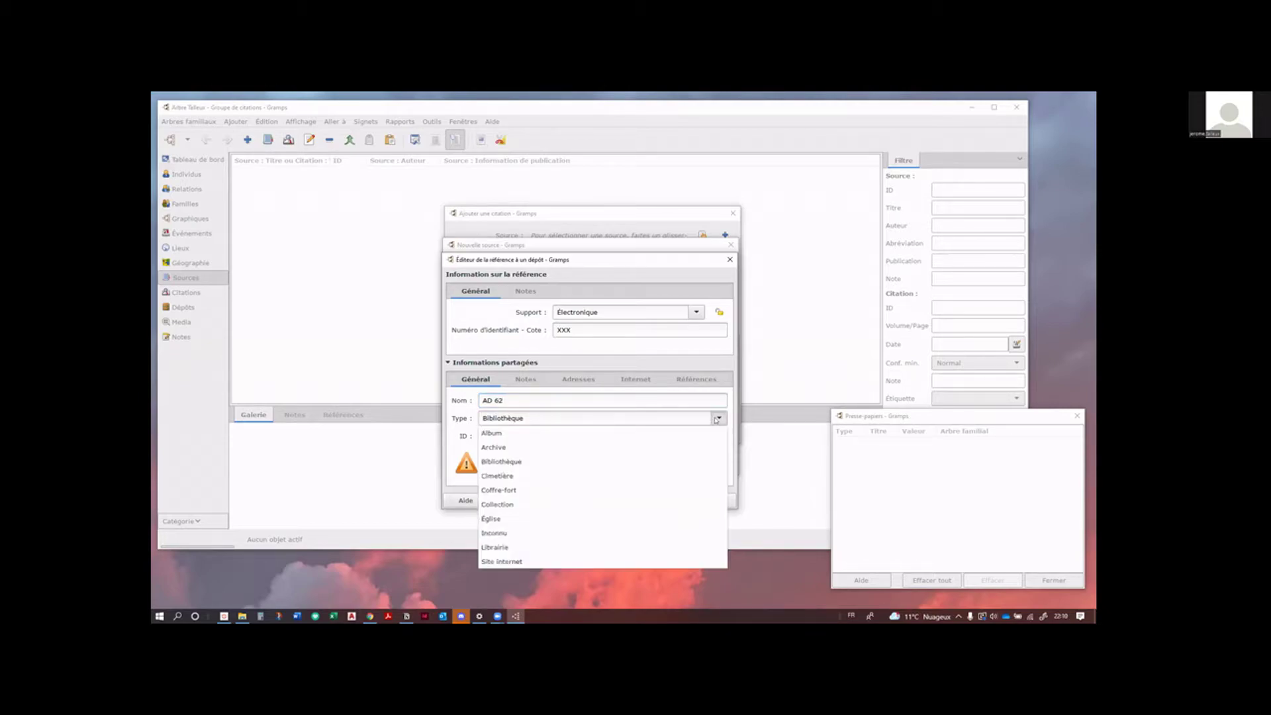
left_click(508, 448)
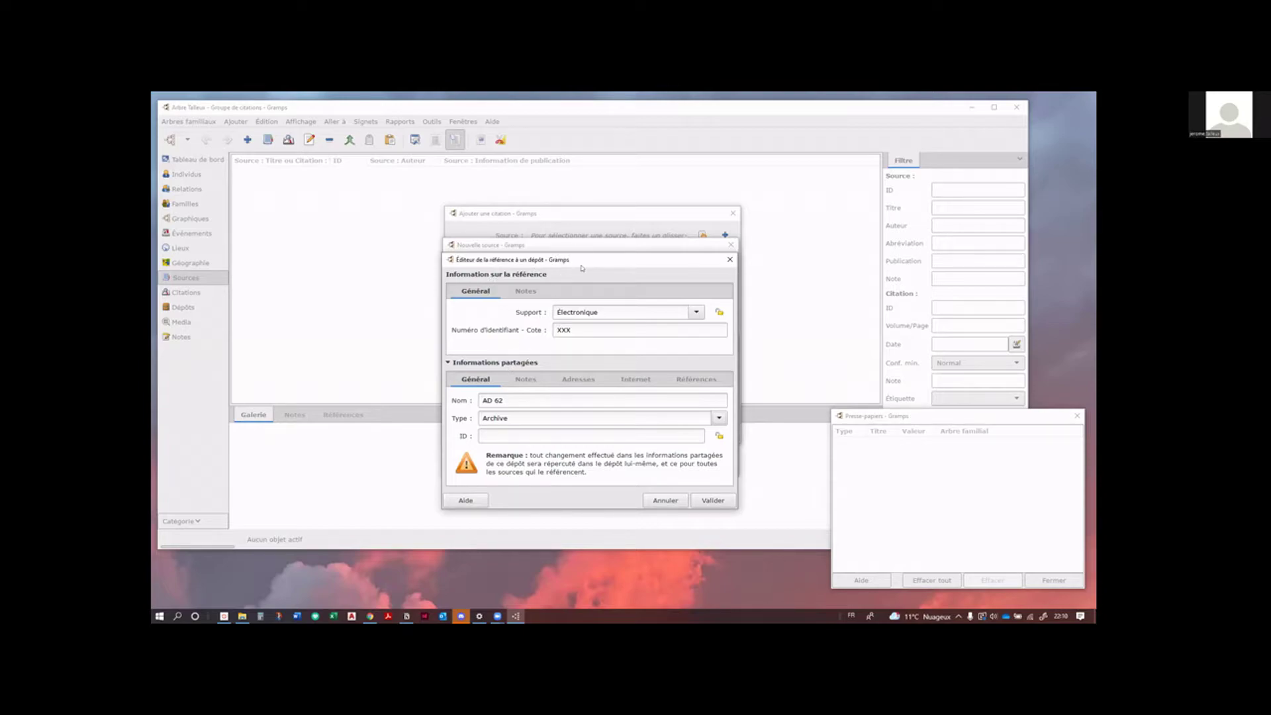
left_click(597, 215)
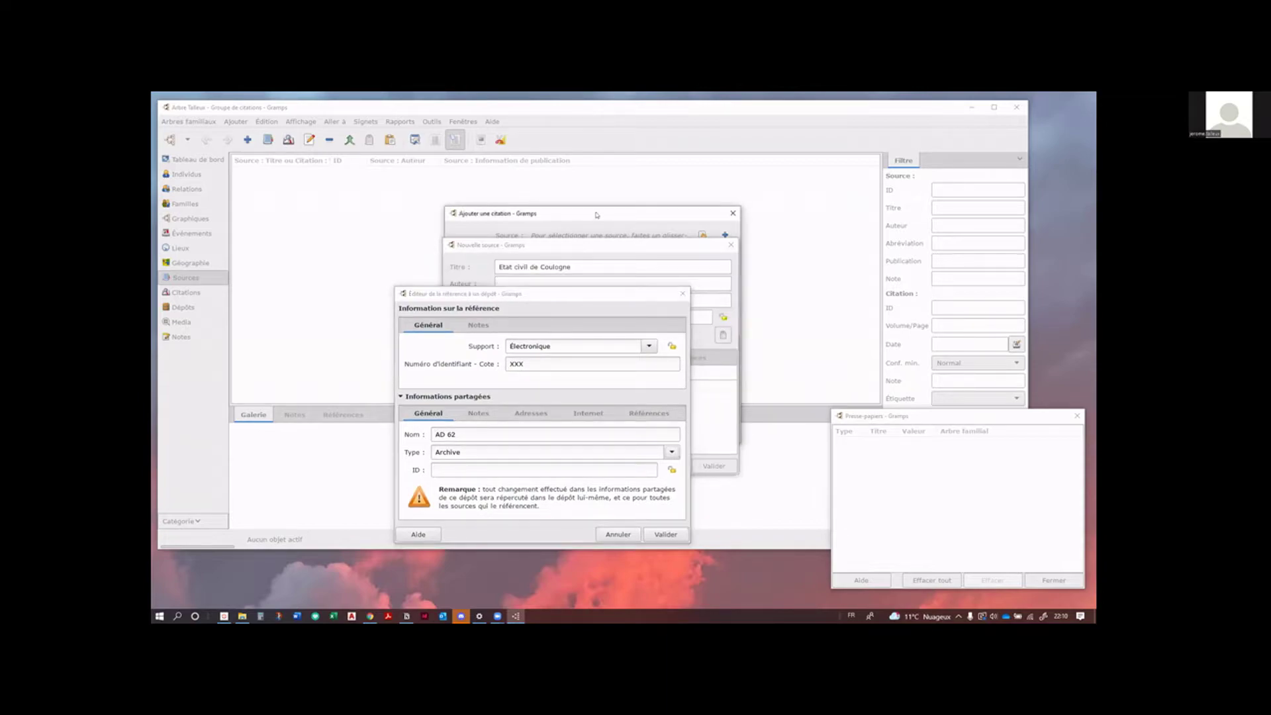
left_click_drag(597, 214, 611, 208)
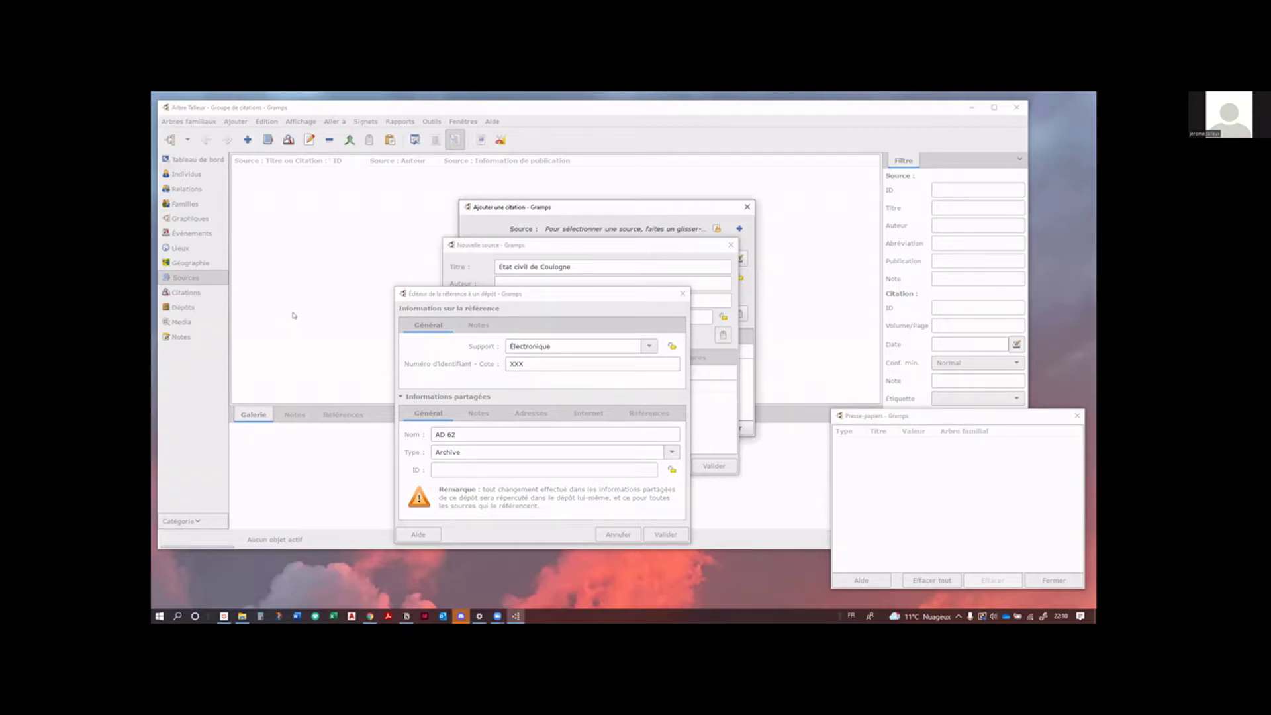
left_click(616, 312)
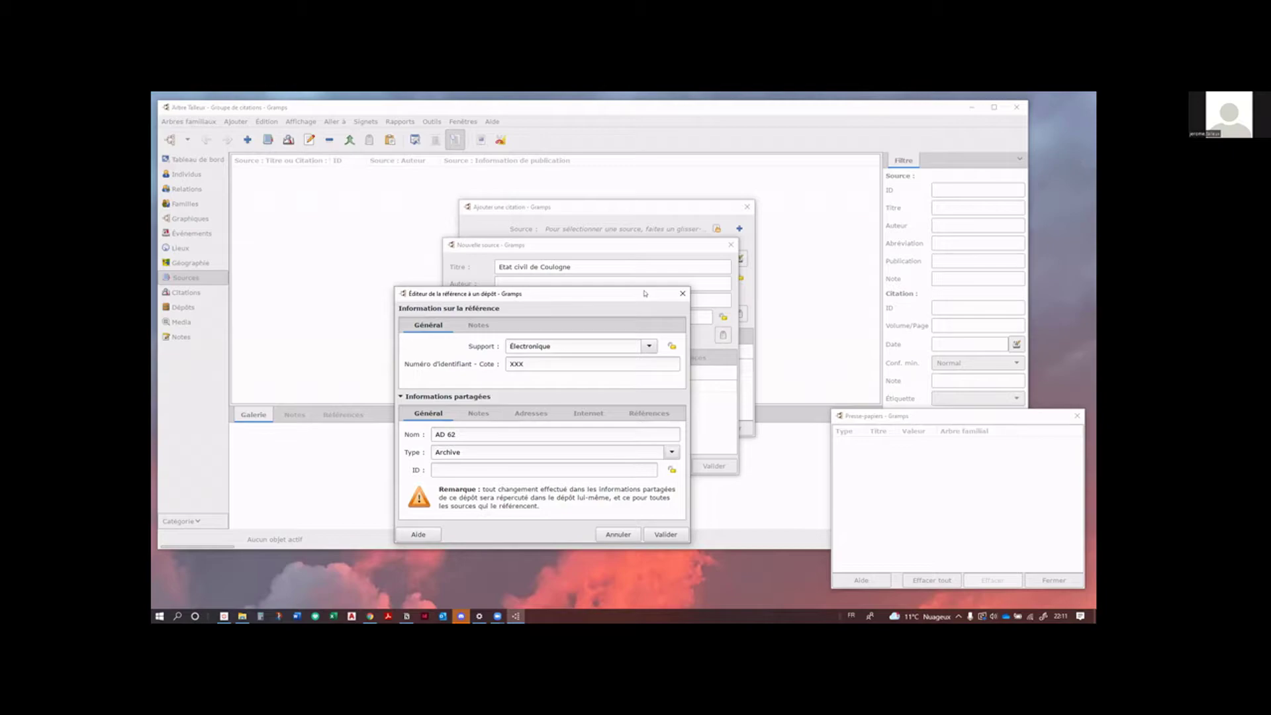
left_click(666, 533)
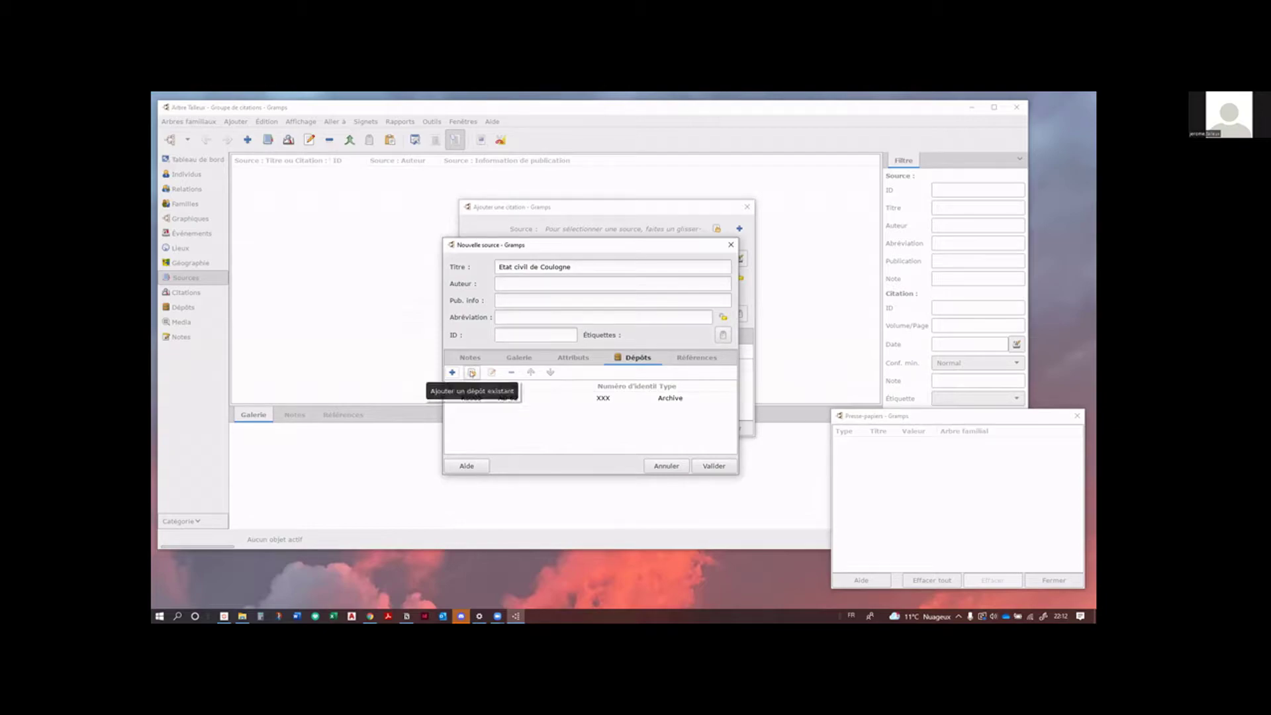
Step: Attach the existing AD 62 repository again with call number YYY
left_click(472, 374)
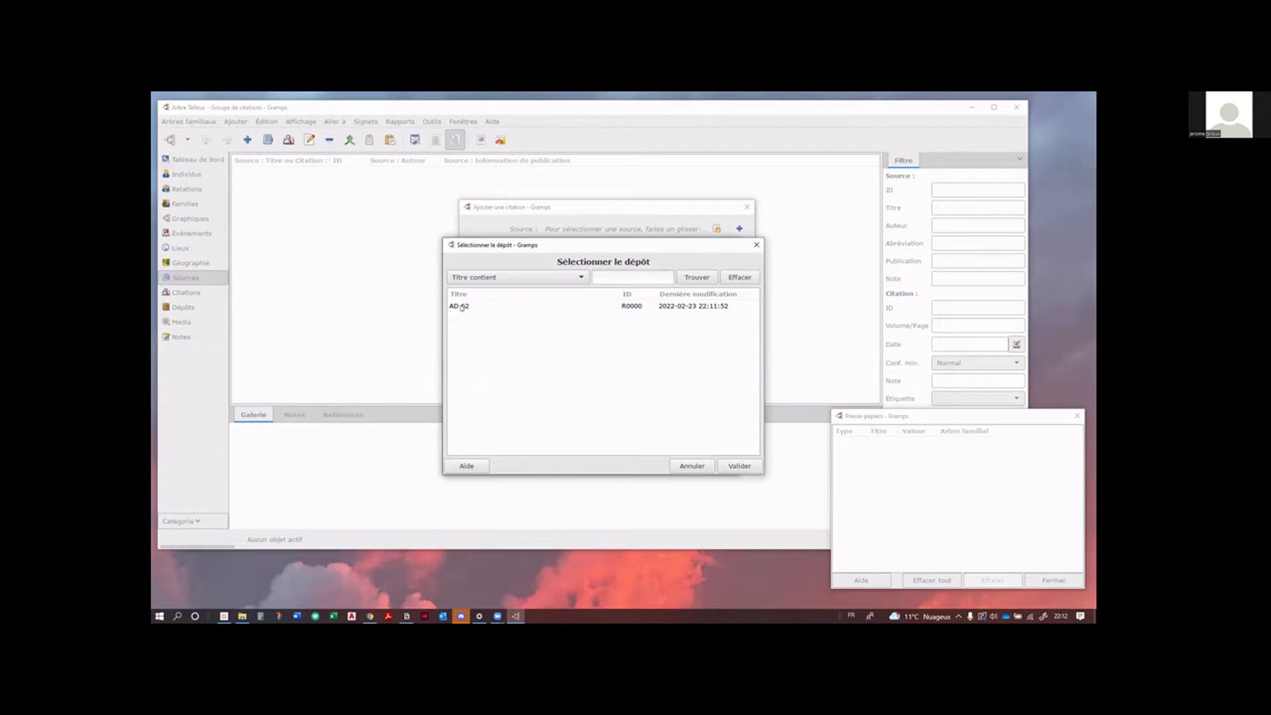
left_click(461, 307)
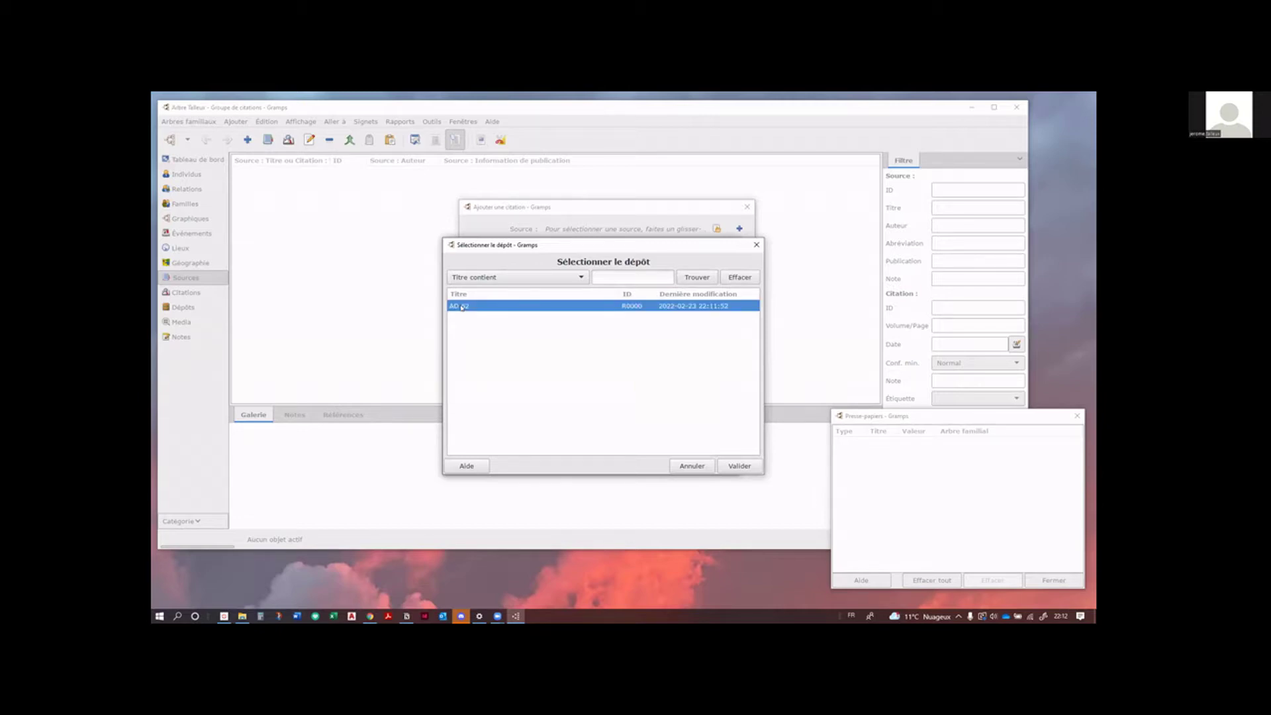
left_click(737, 467)
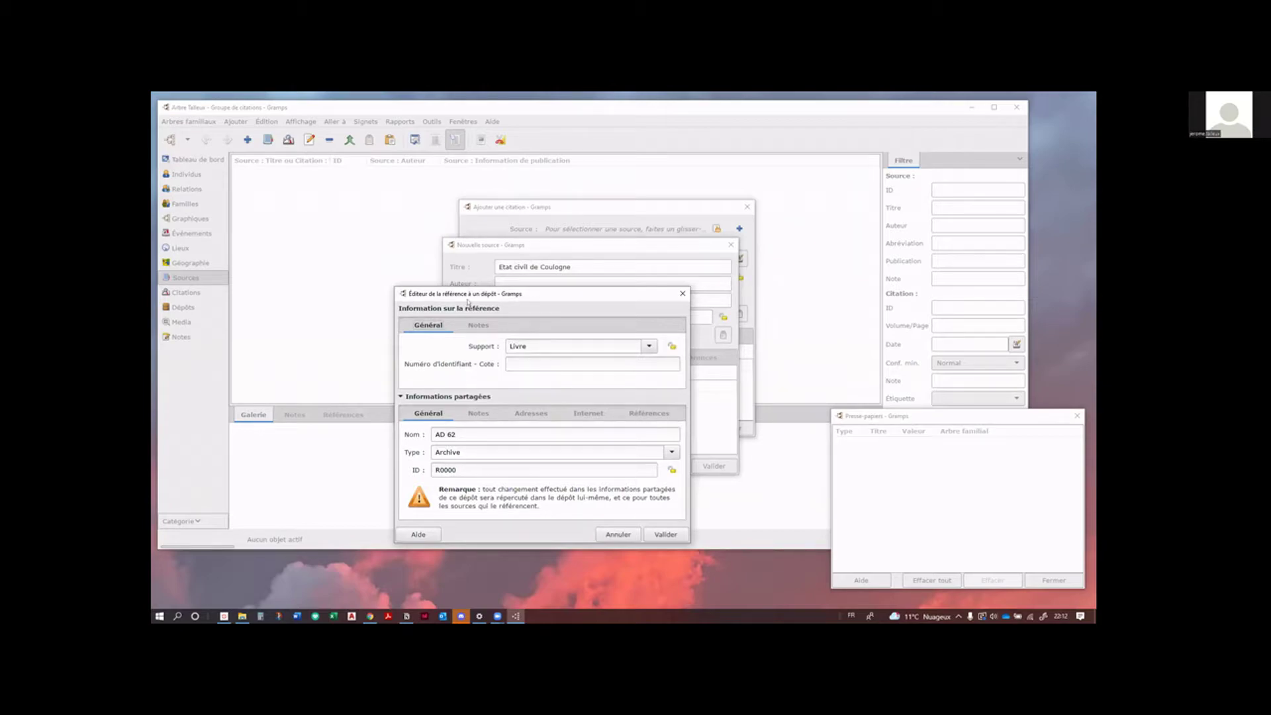
left_click_drag(468, 302, 397, 304)
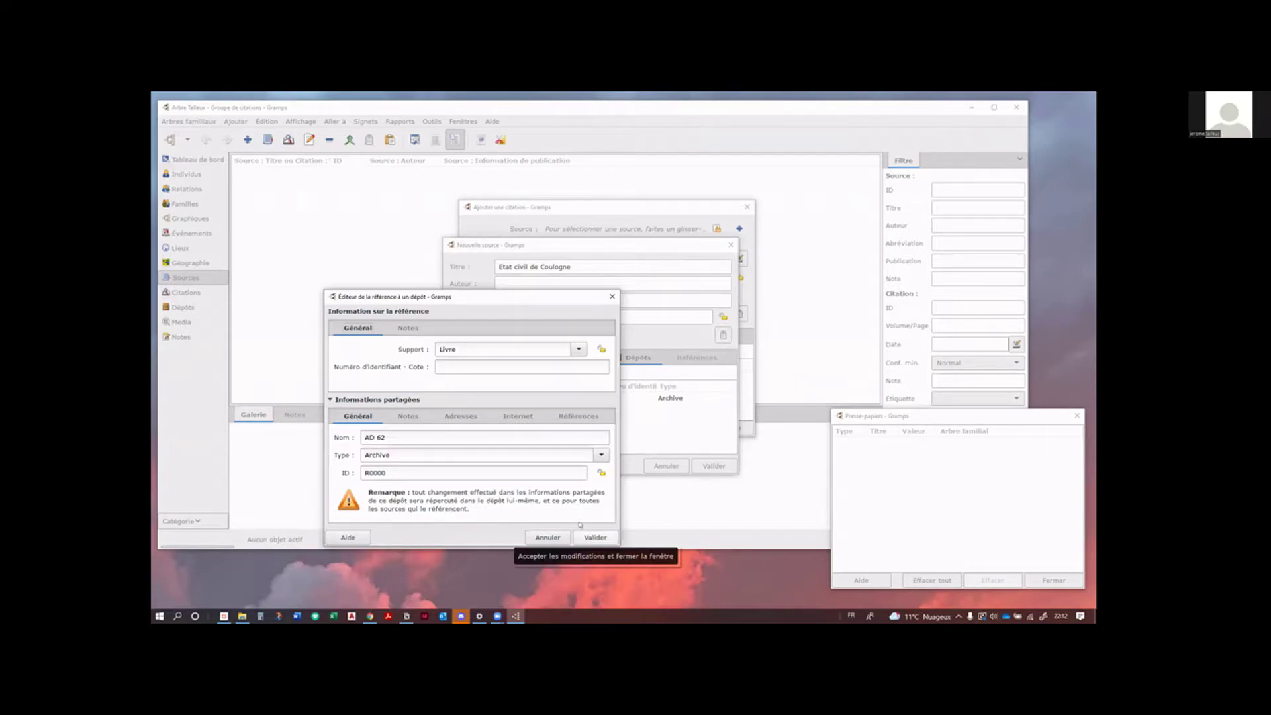
left_click(470, 365)
type("YYY")
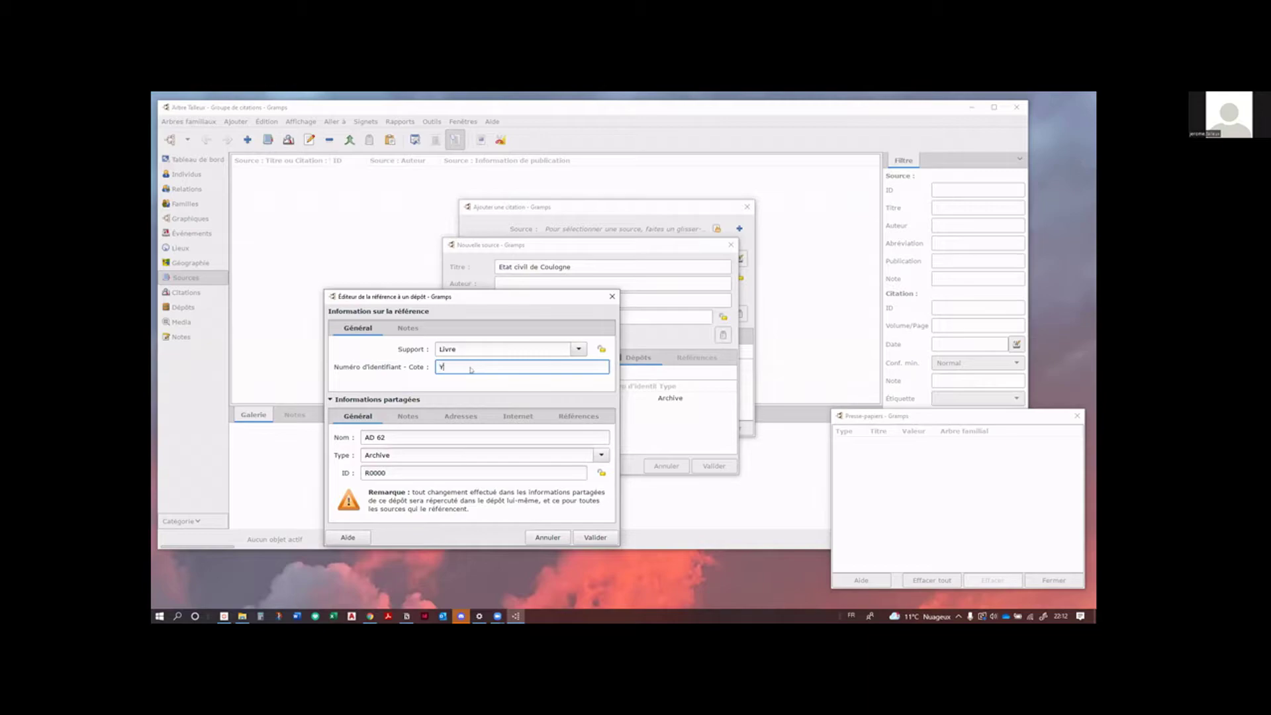
left_click(595, 537)
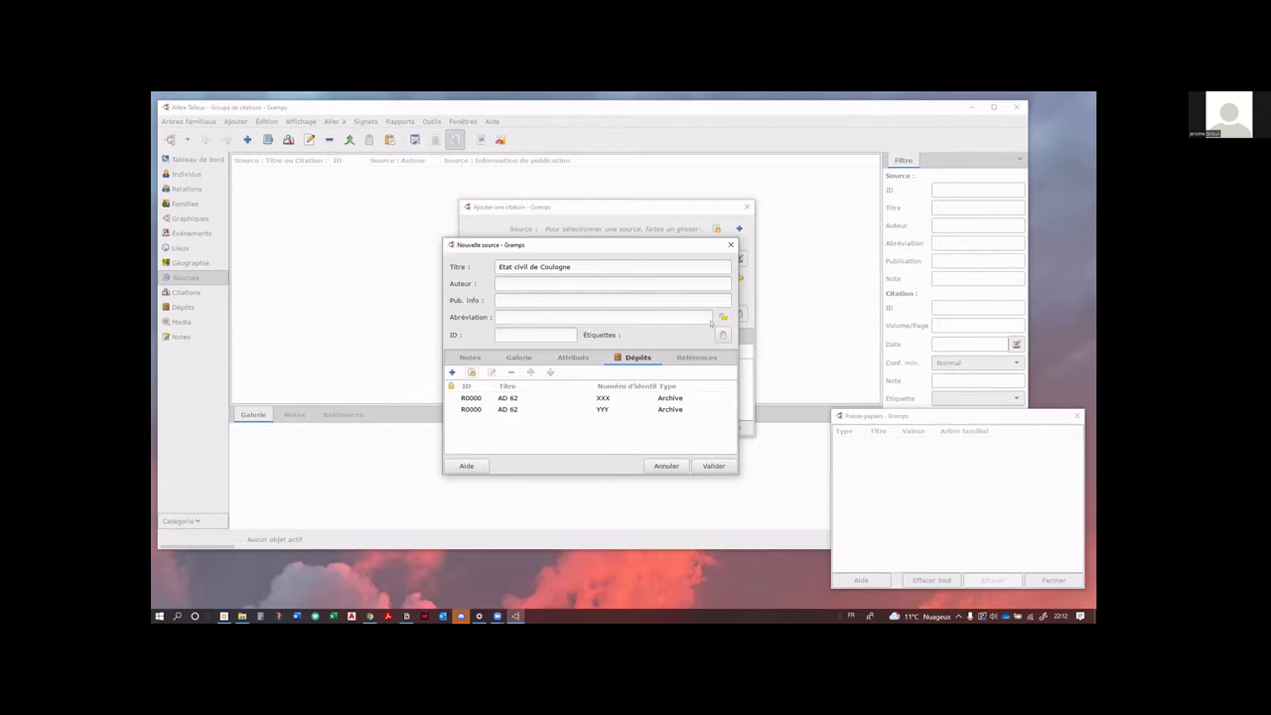
Step: Widen and reposition the source form, then save 'Etat civil de Coulogne' as the citation's source
left_click_drag(739, 314, 772, 310)
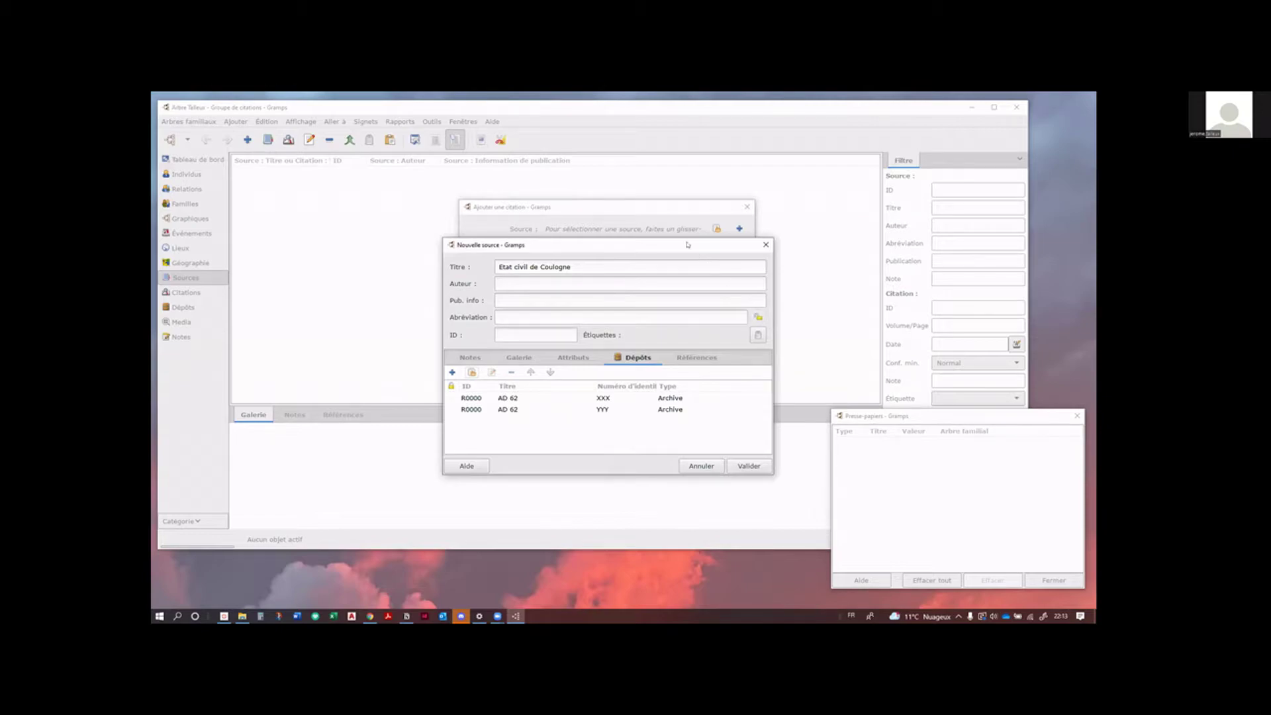
left_click_drag(680, 245, 579, 262)
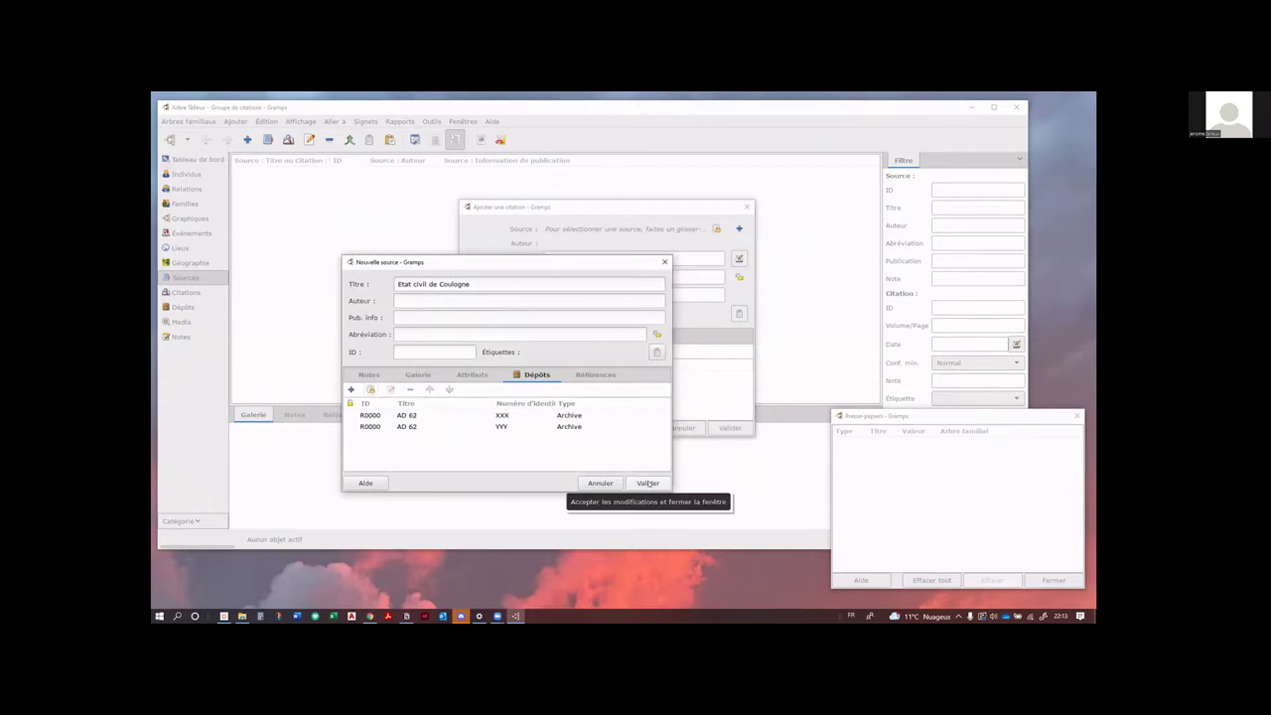
left_click(648, 483)
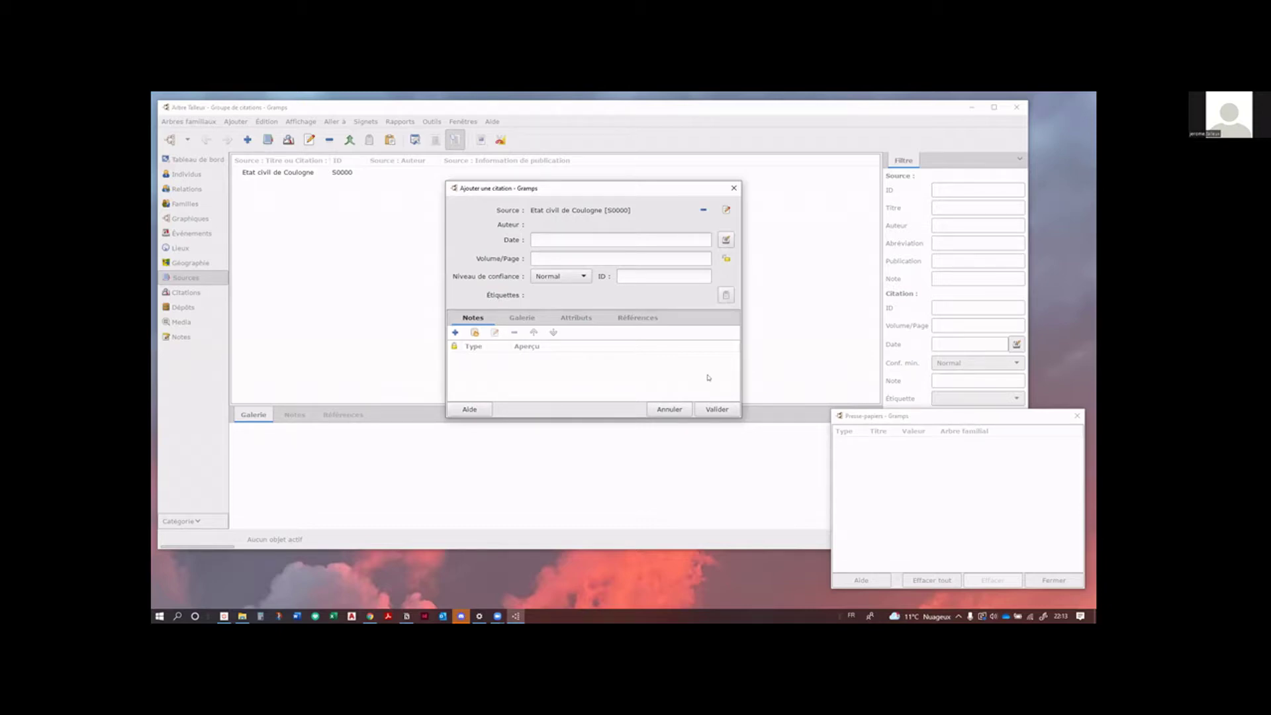
left_click(555, 244)
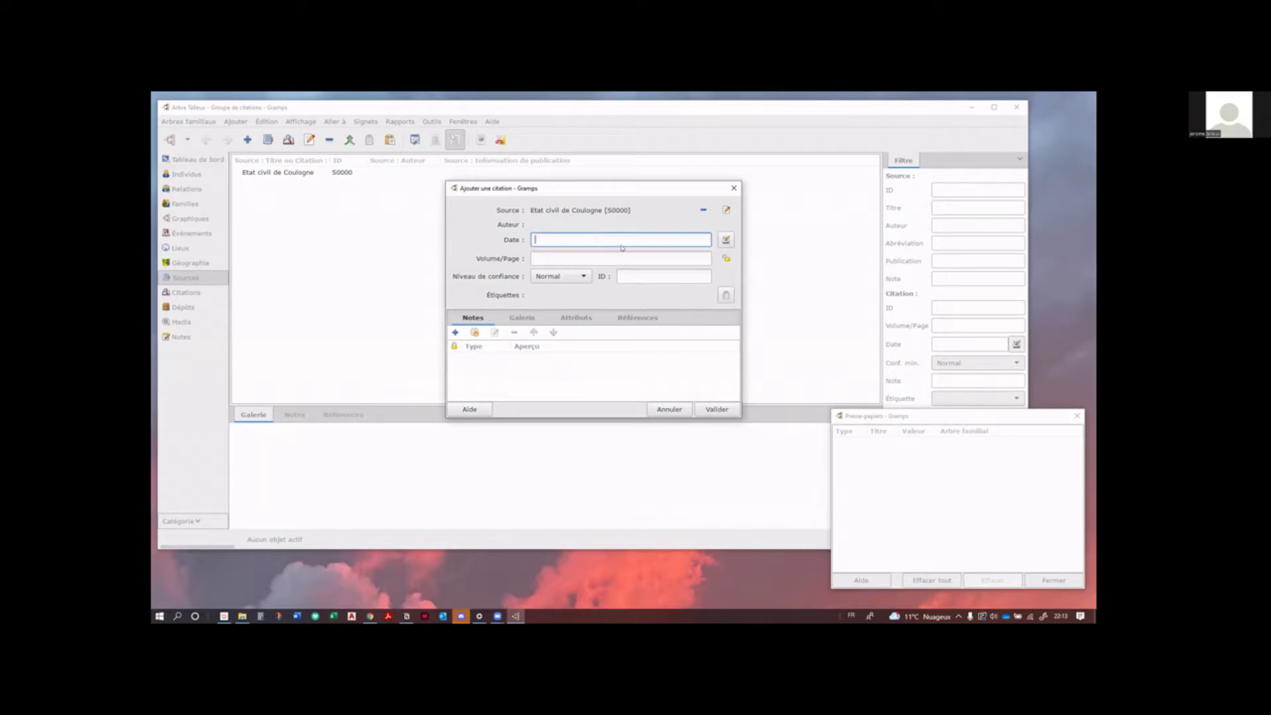
type("d1/01/1870")
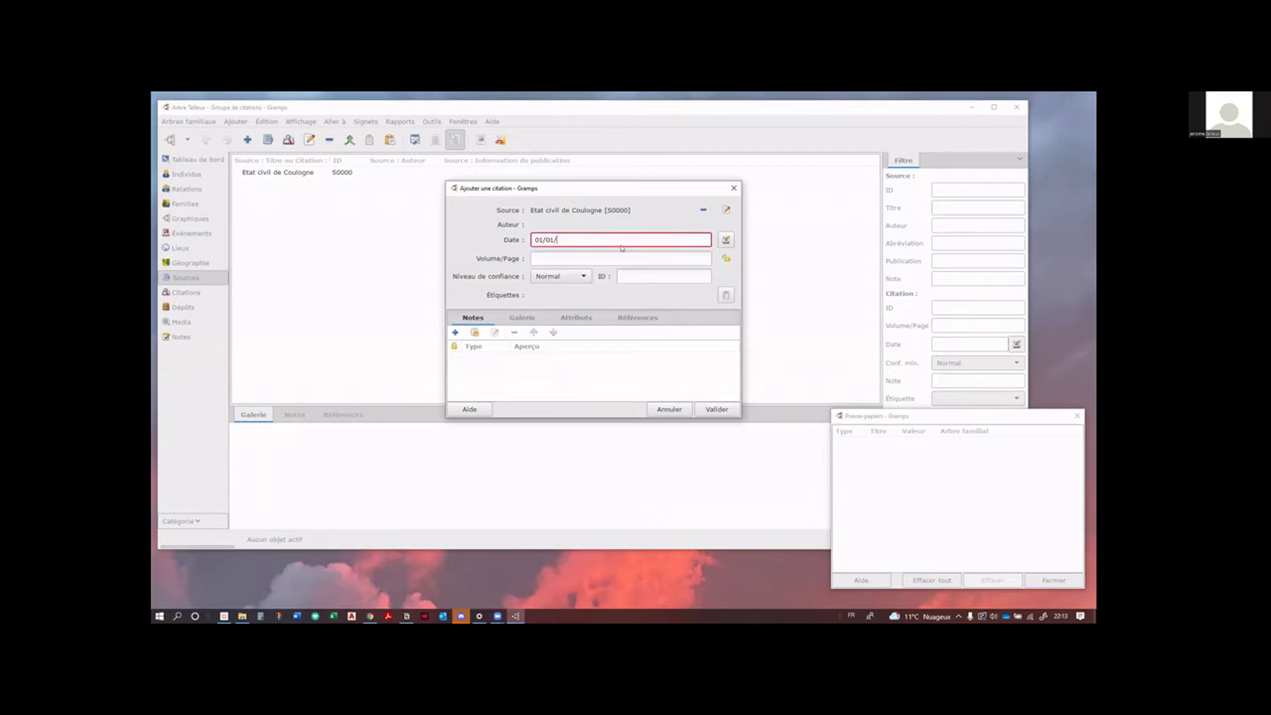
left_click(585, 256)
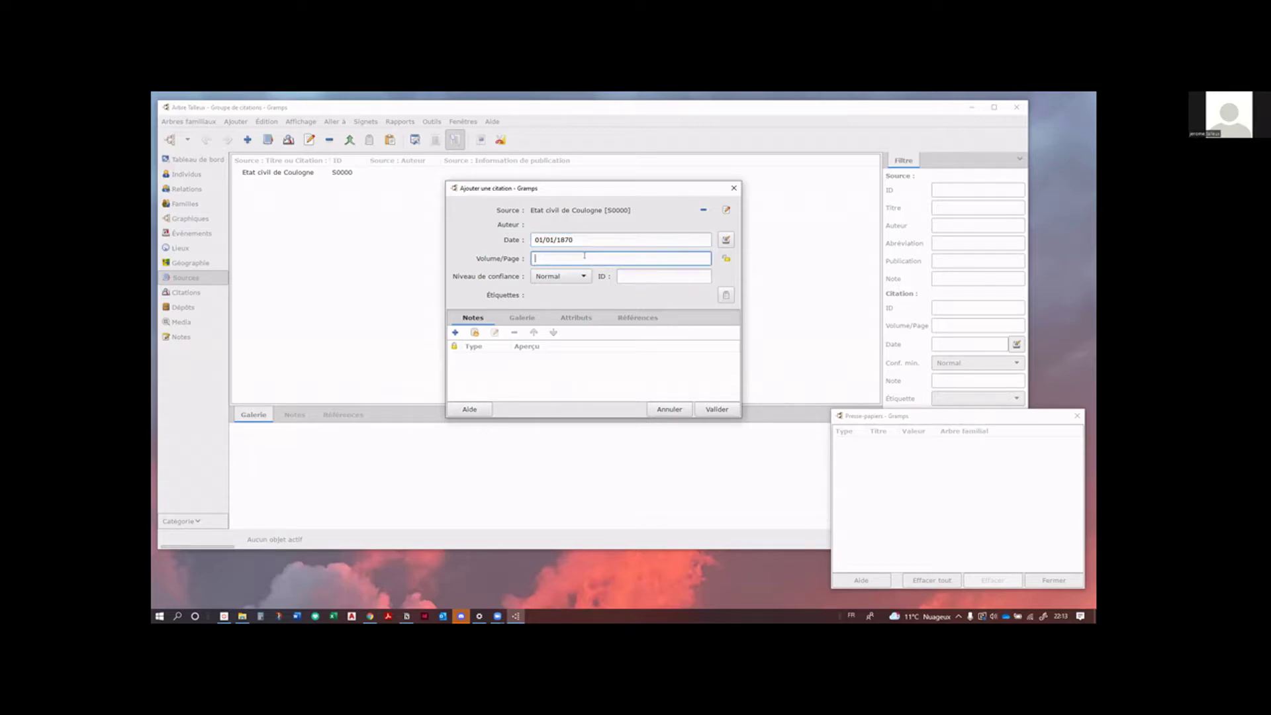
type("e")
left_click(713, 410)
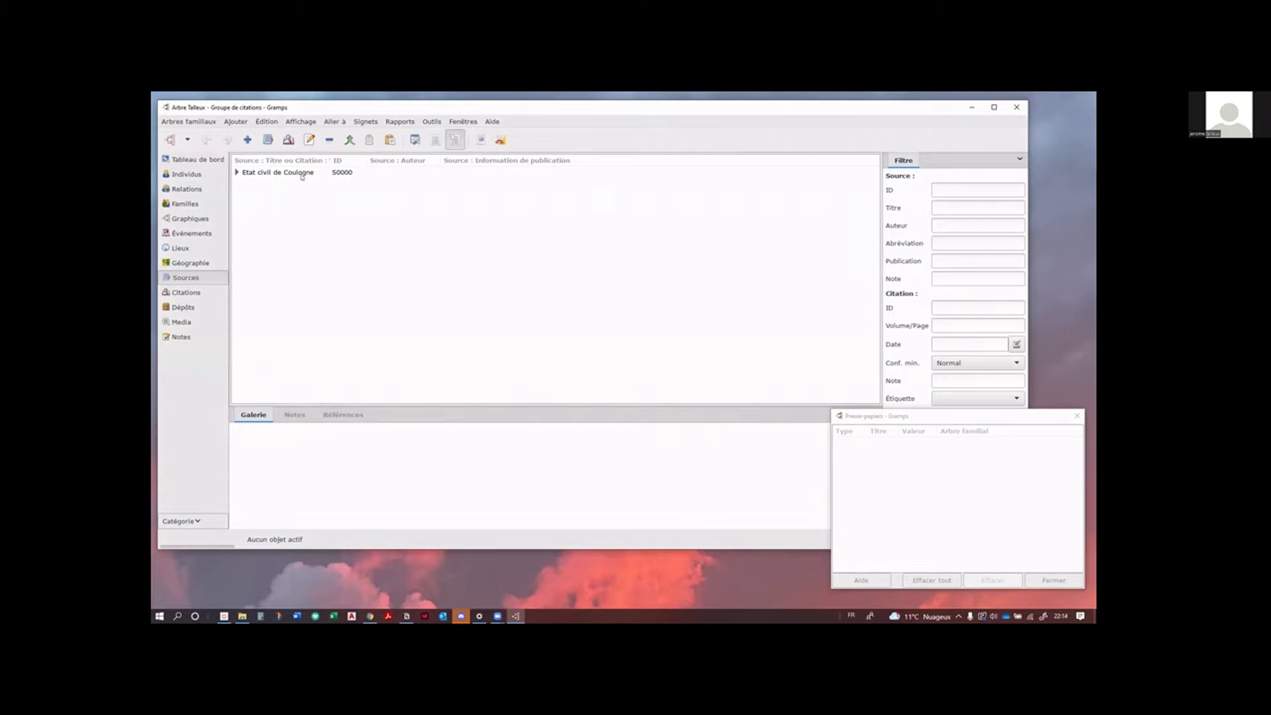
Step: Expand 'Etat civil de Coulogne', select citation C0000, and widen the title column
left_click(235, 173)
left_click(289, 185)
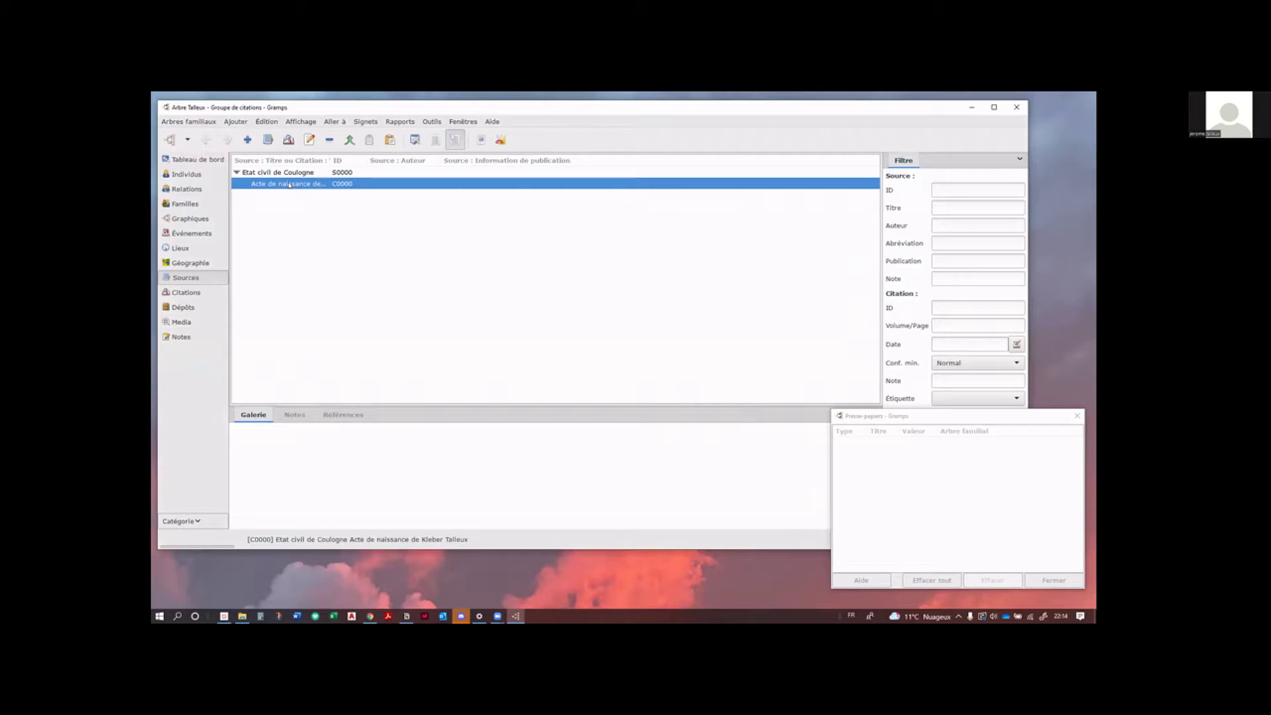
left_click_drag(340, 165, 406, 174)
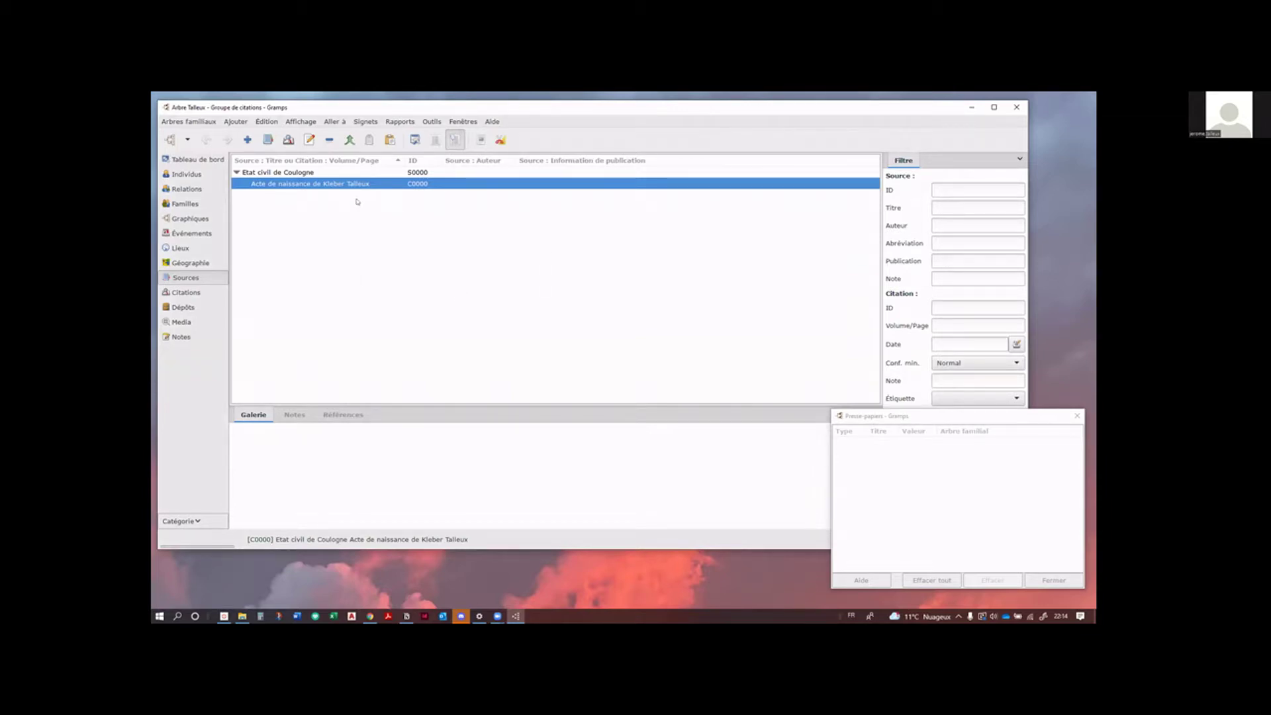
Step: In the Dépôts list, select AD 62 and view its references to the source
left_click(185, 308)
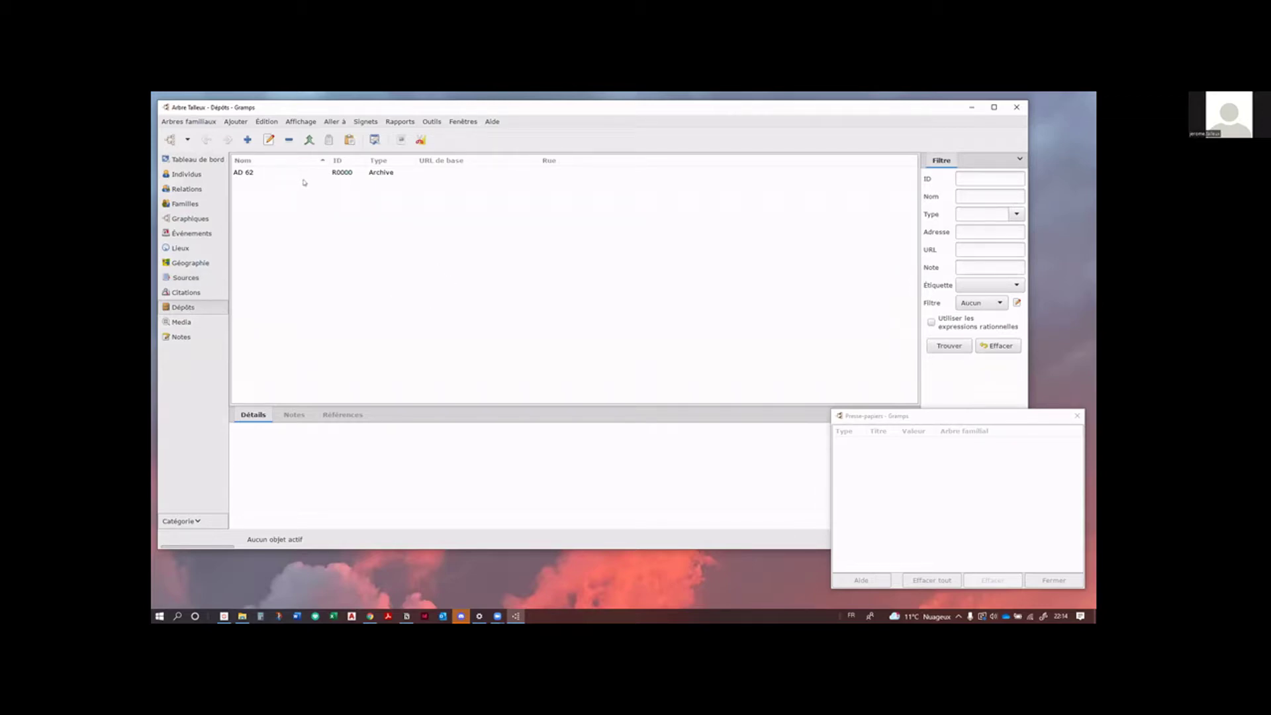
left_click(261, 173)
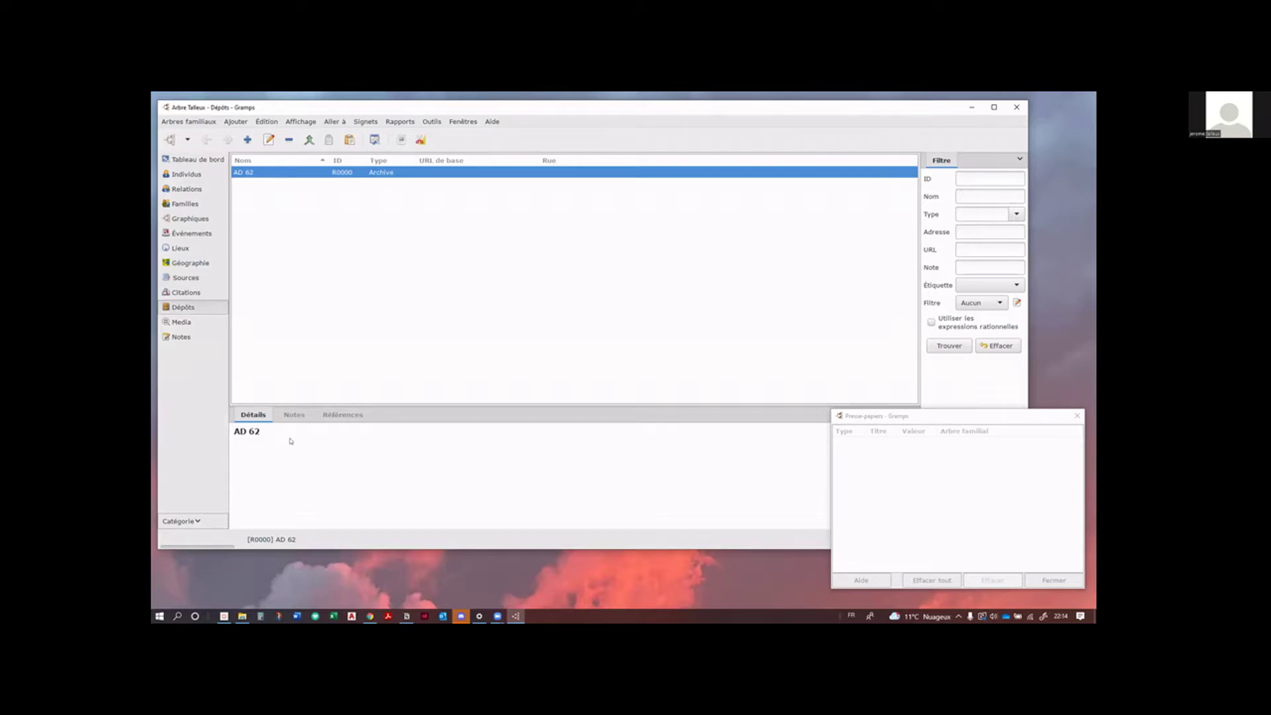
left_click(344, 416)
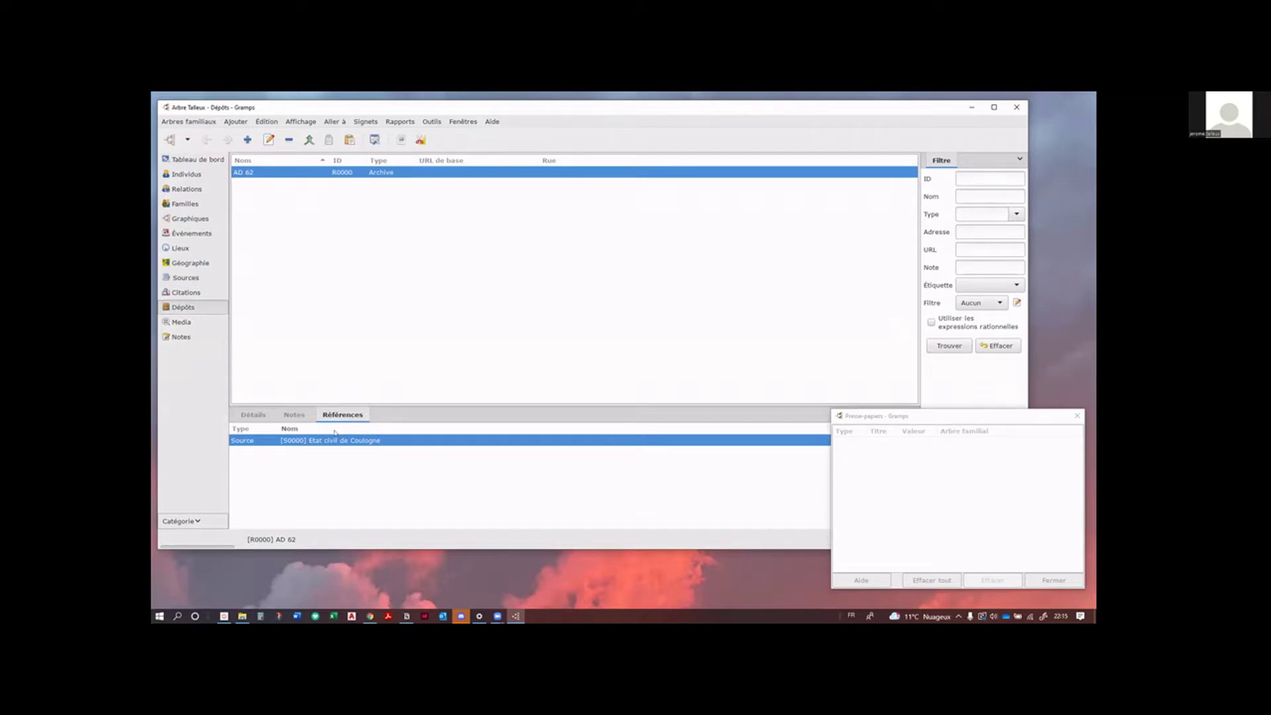
Step: Review the Etat civil de Coulogne source without changes, then return to Sources
double_click(246, 441)
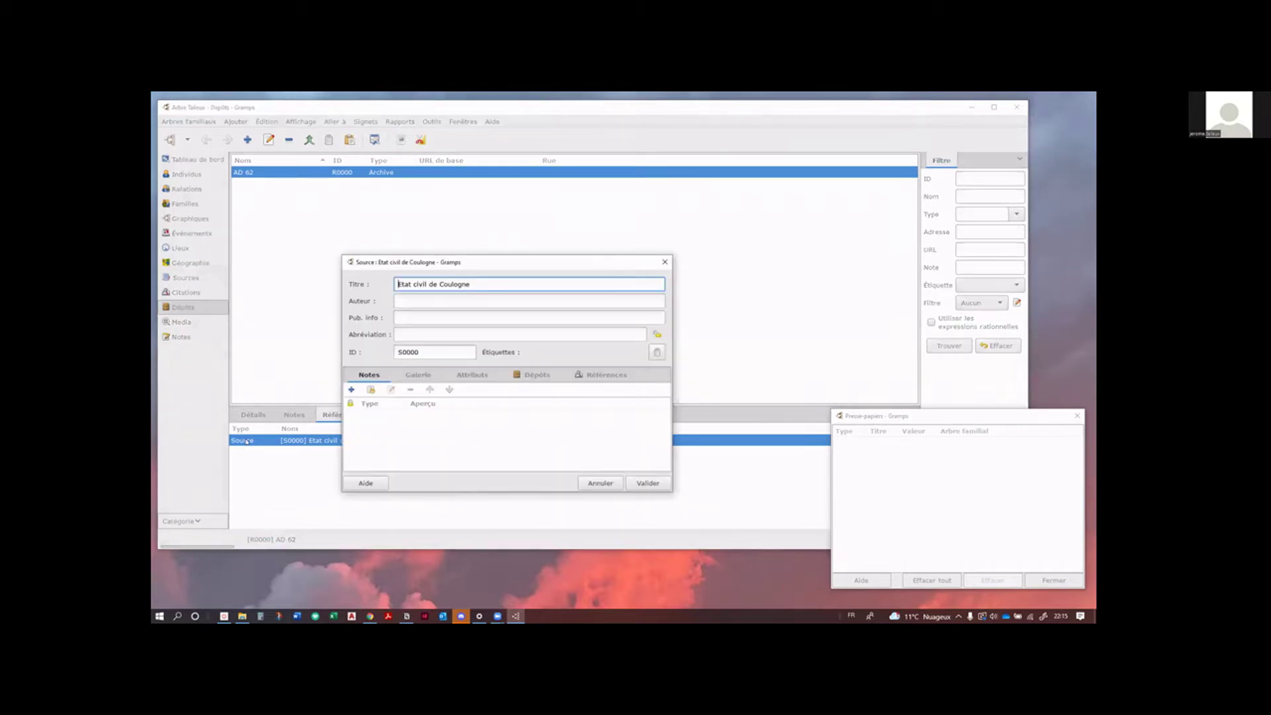
left_click(664, 261)
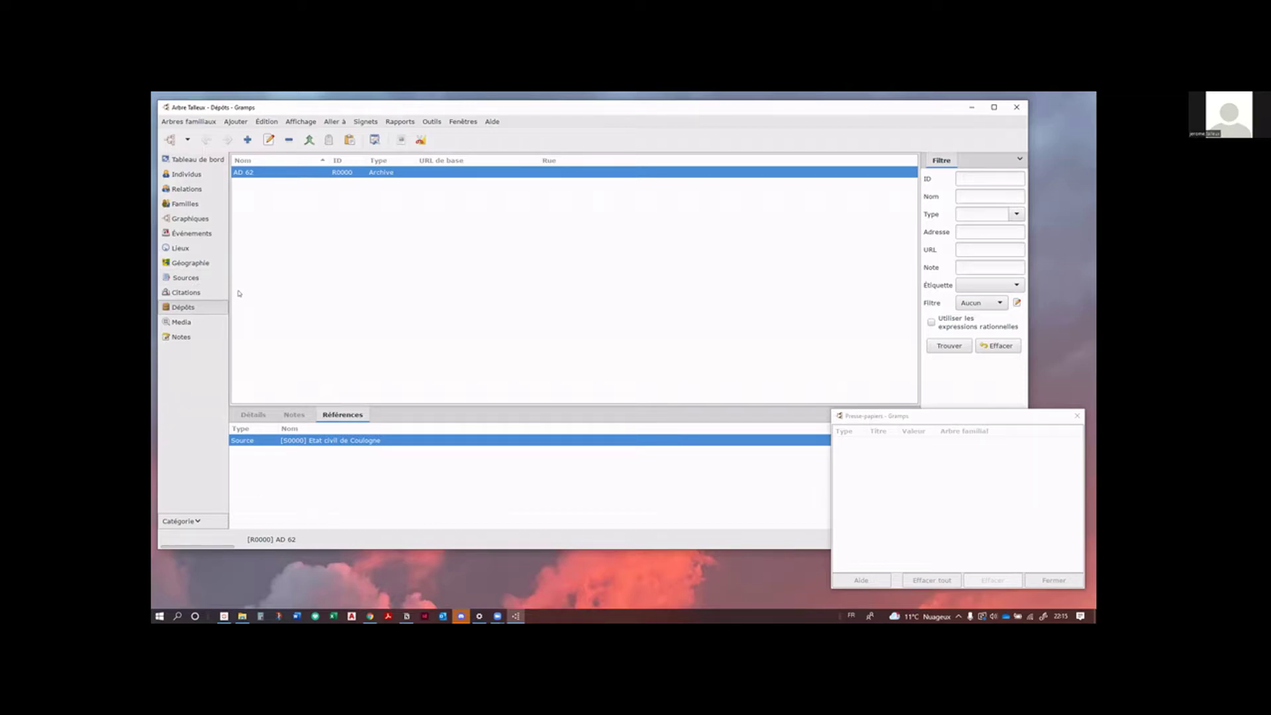
left_click(199, 278)
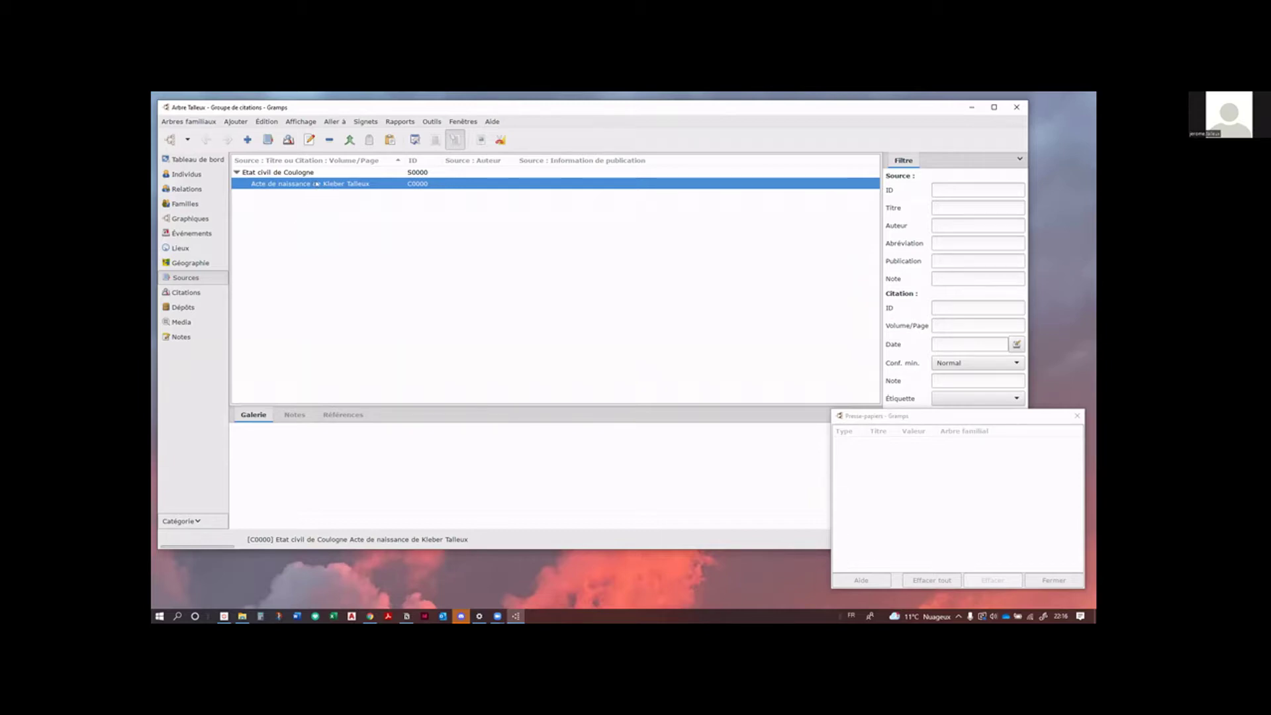
left_click_drag(317, 184, 873, 473)
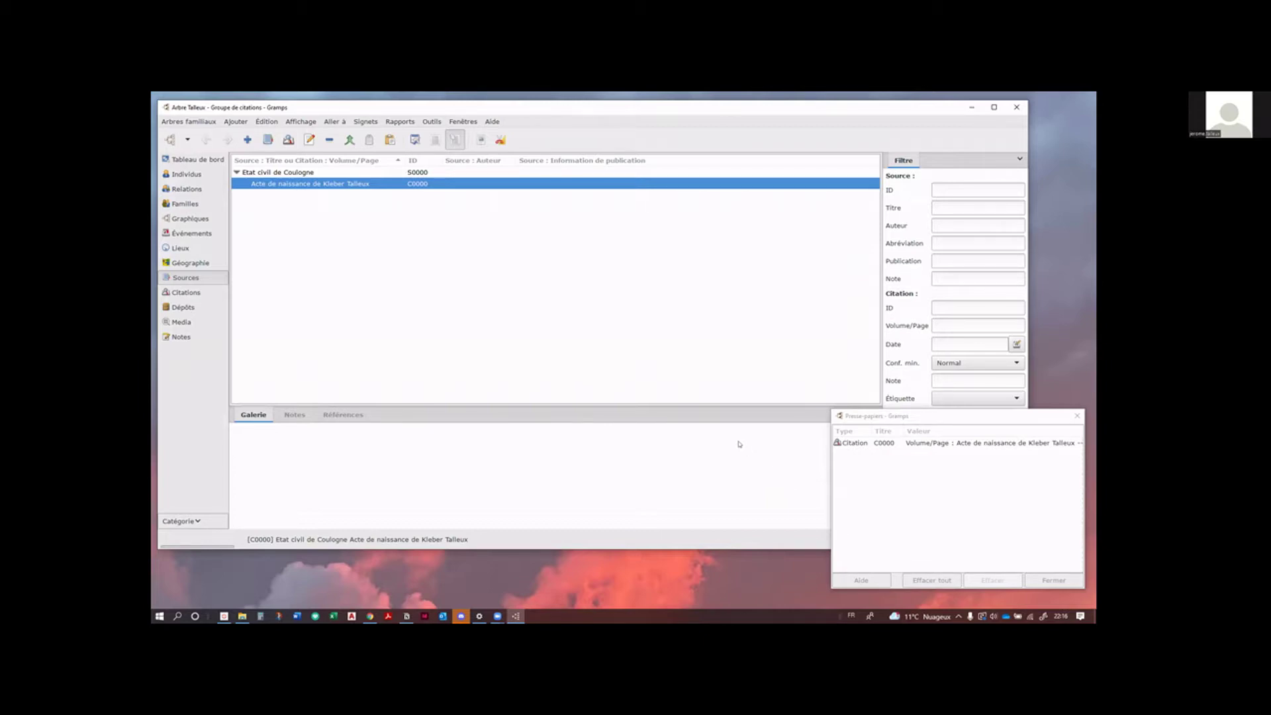
left_click(933, 419)
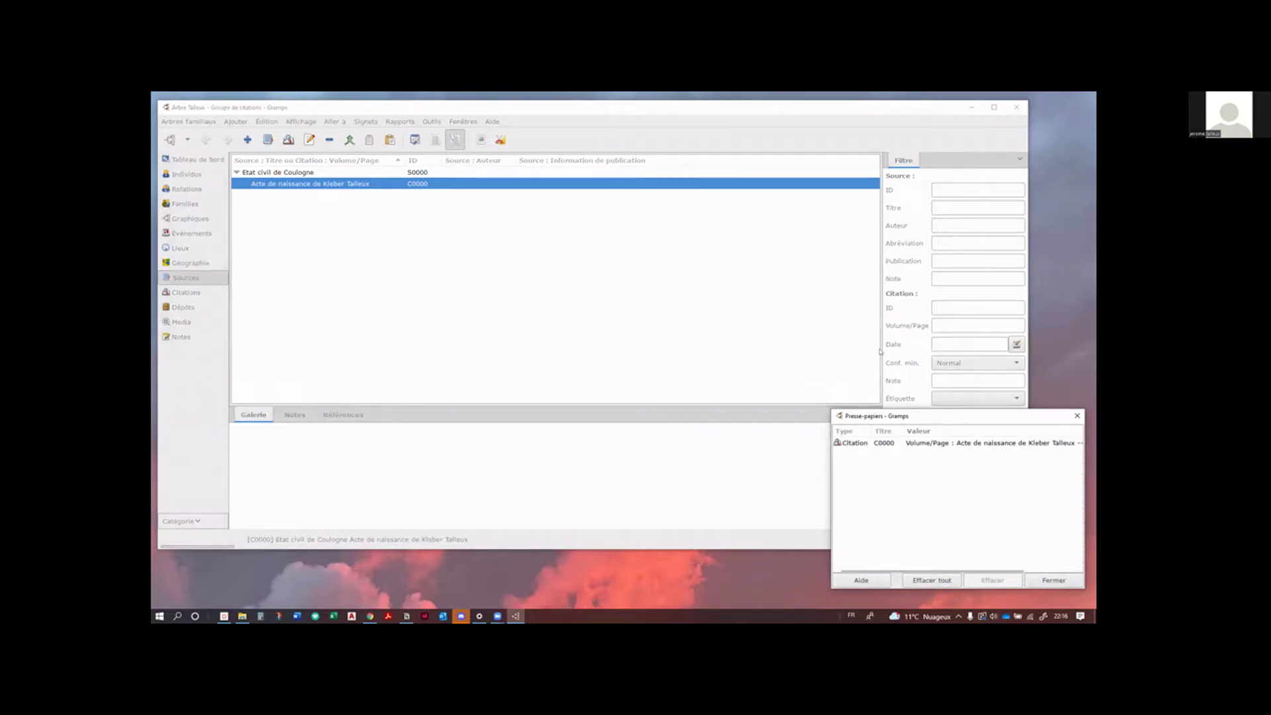
left_click_drag(934, 418, 881, 351)
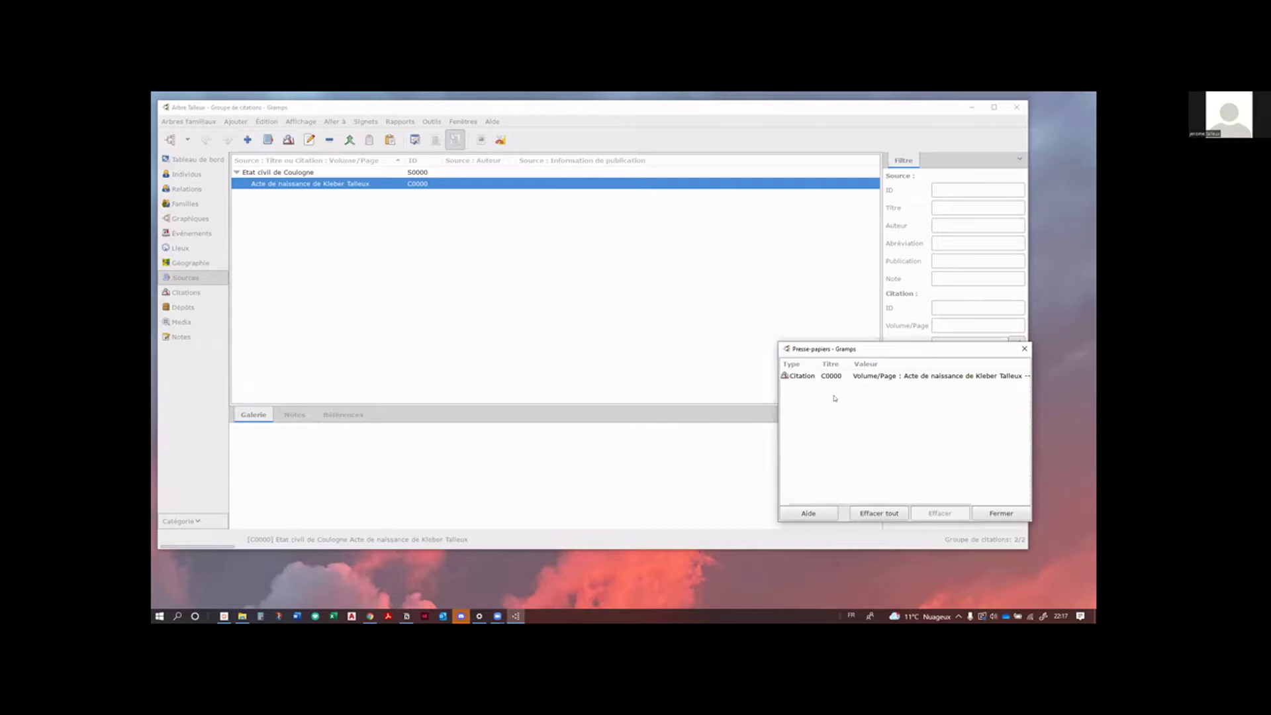
left_click(878, 514)
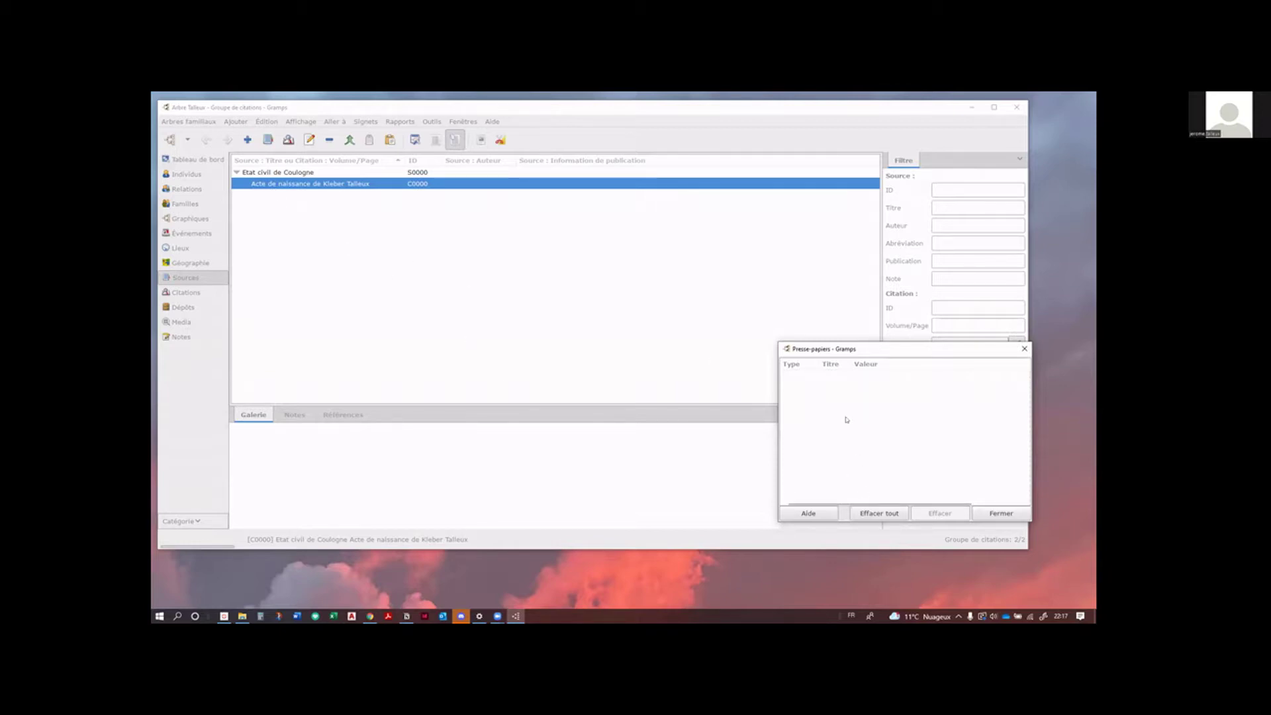
left_click(349, 205)
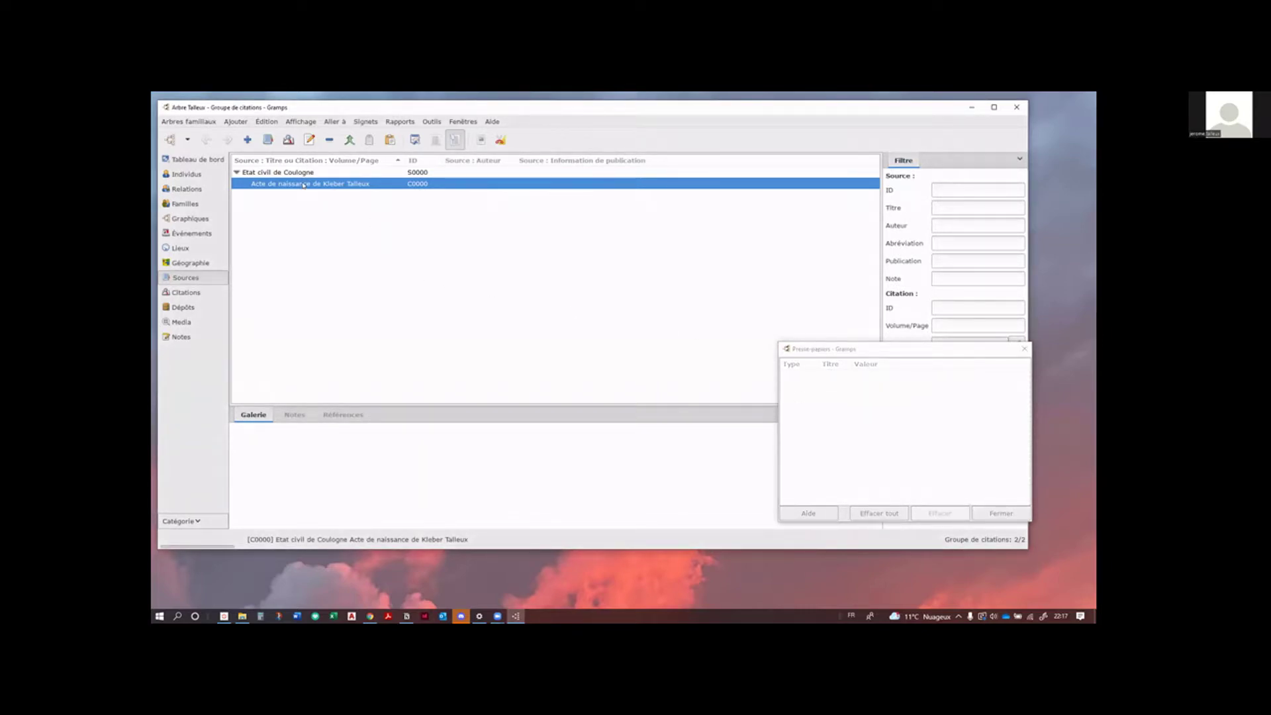
key("ctrl+c")
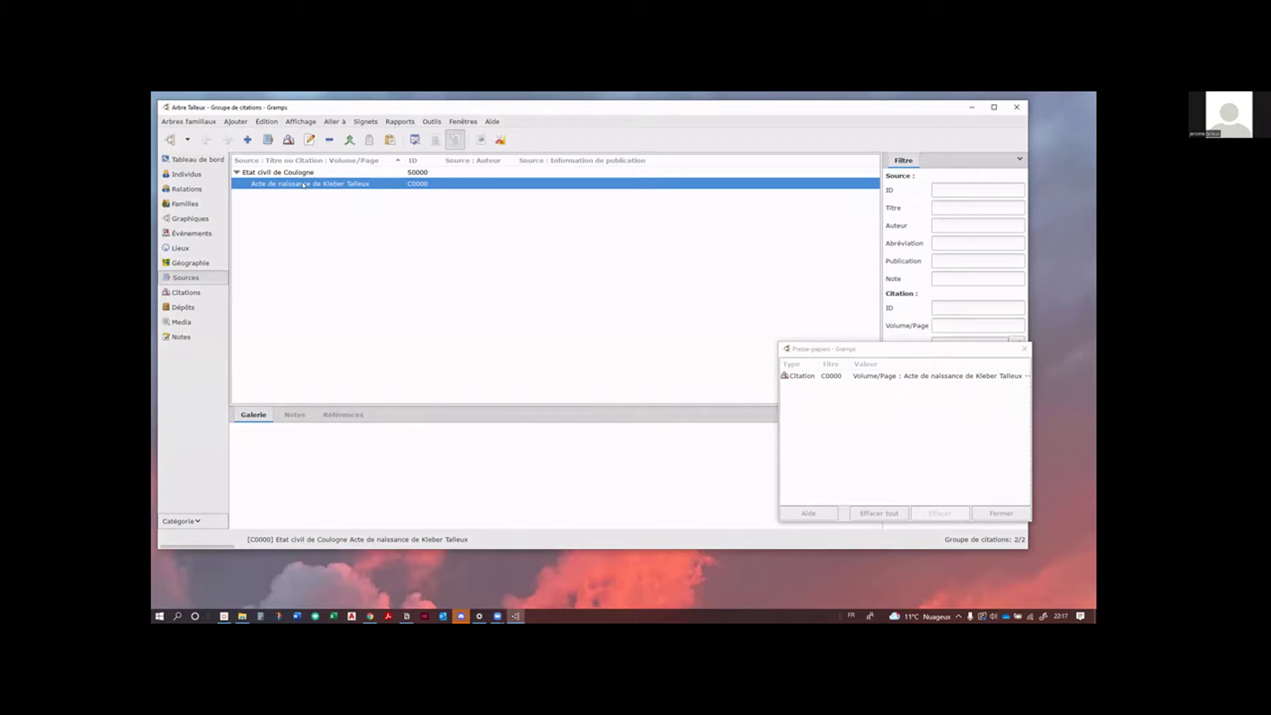
left_click(870, 494)
left_click(872, 512)
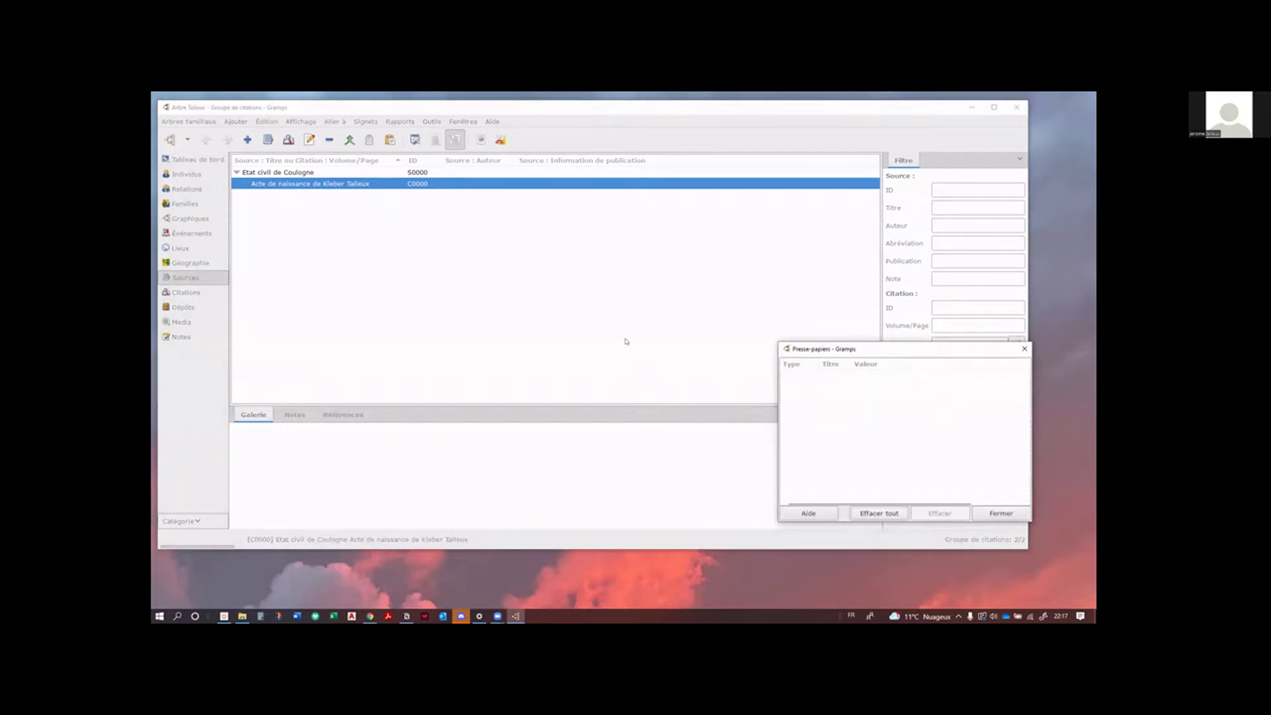
Step: Copy the birth certificate citation to the clipboard, widen the clipboard, then empty it
left_click(439, 279)
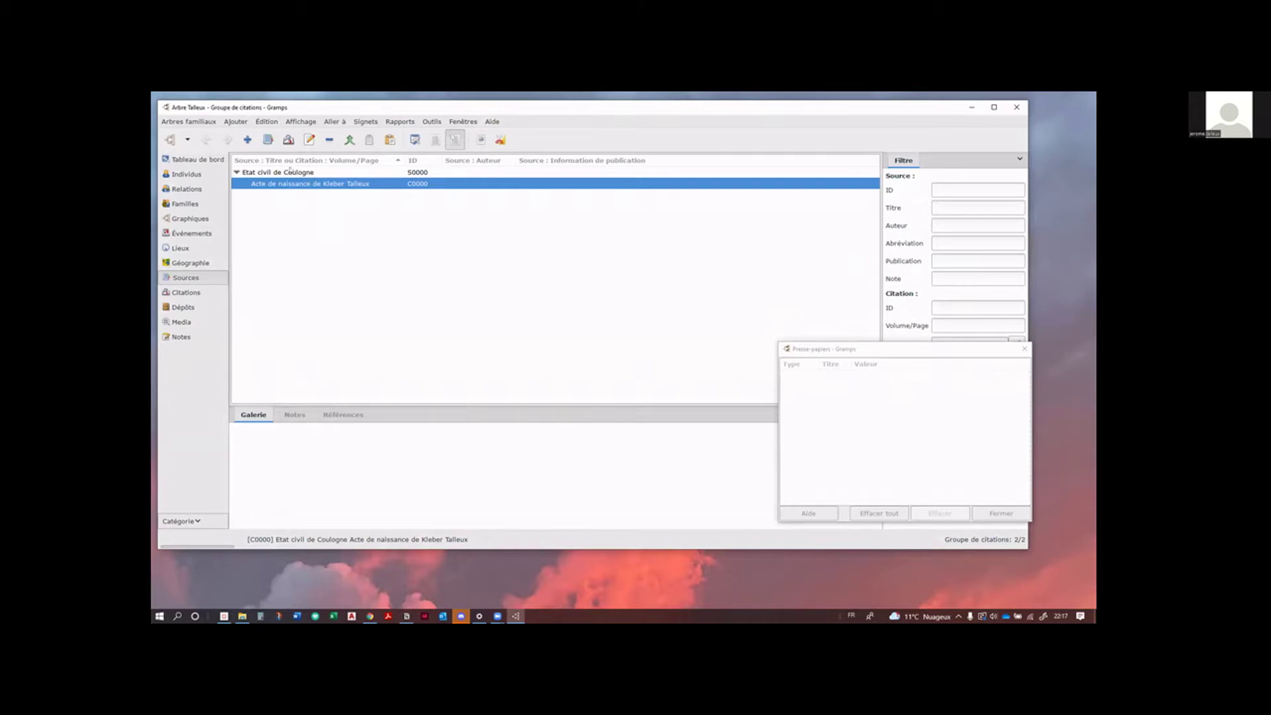
left_click(281, 175)
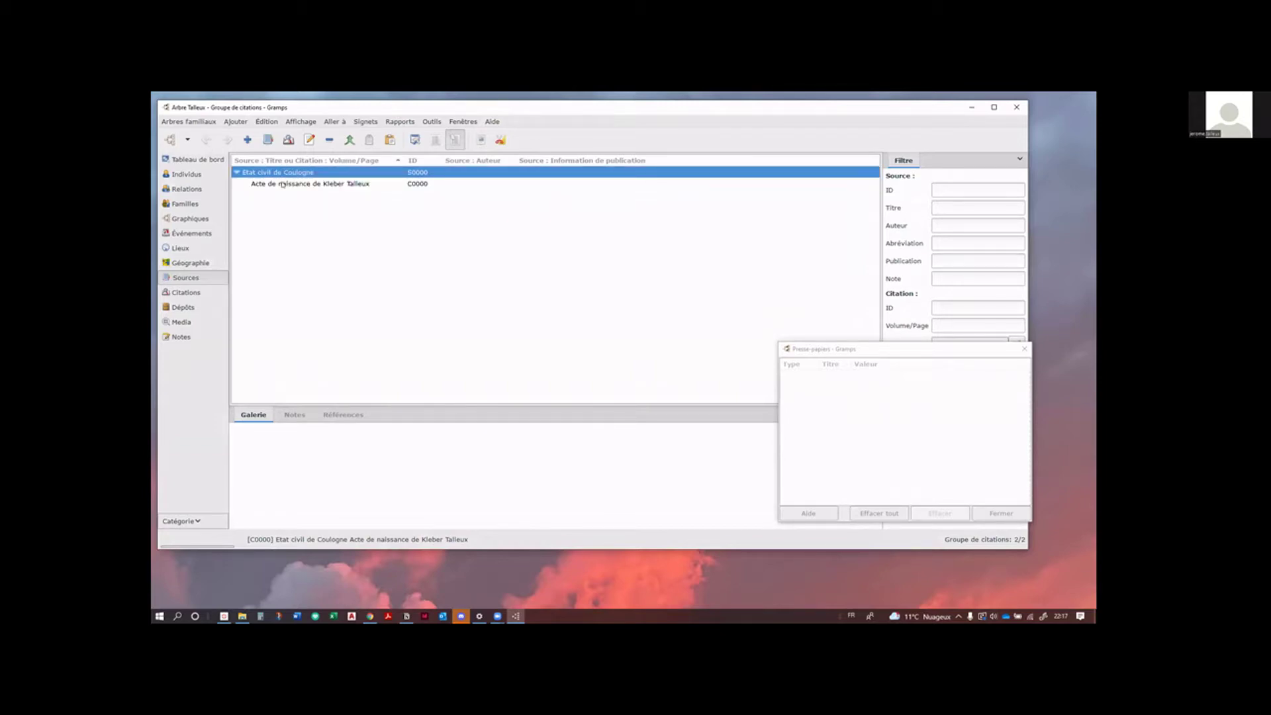
left_click(284, 184, "shift")
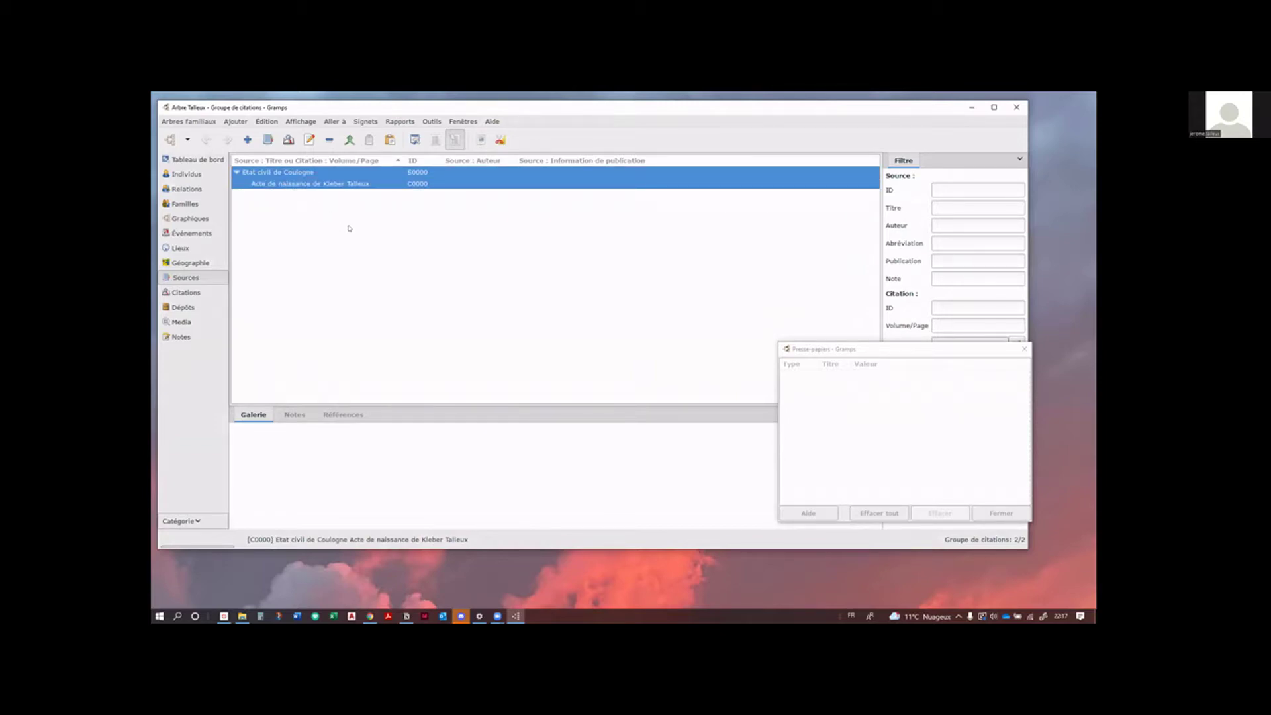
key("ctrl+c")
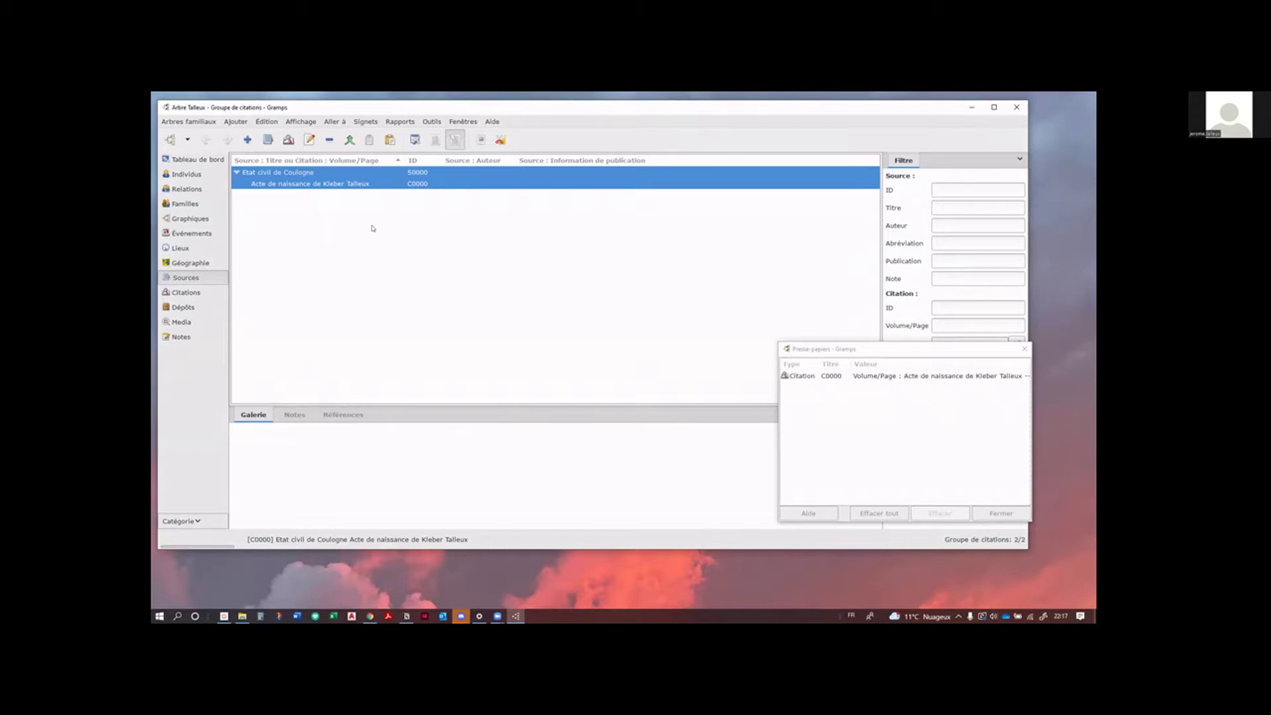
left_click_drag(779, 403, 672, 410)
left_click(321, 236)
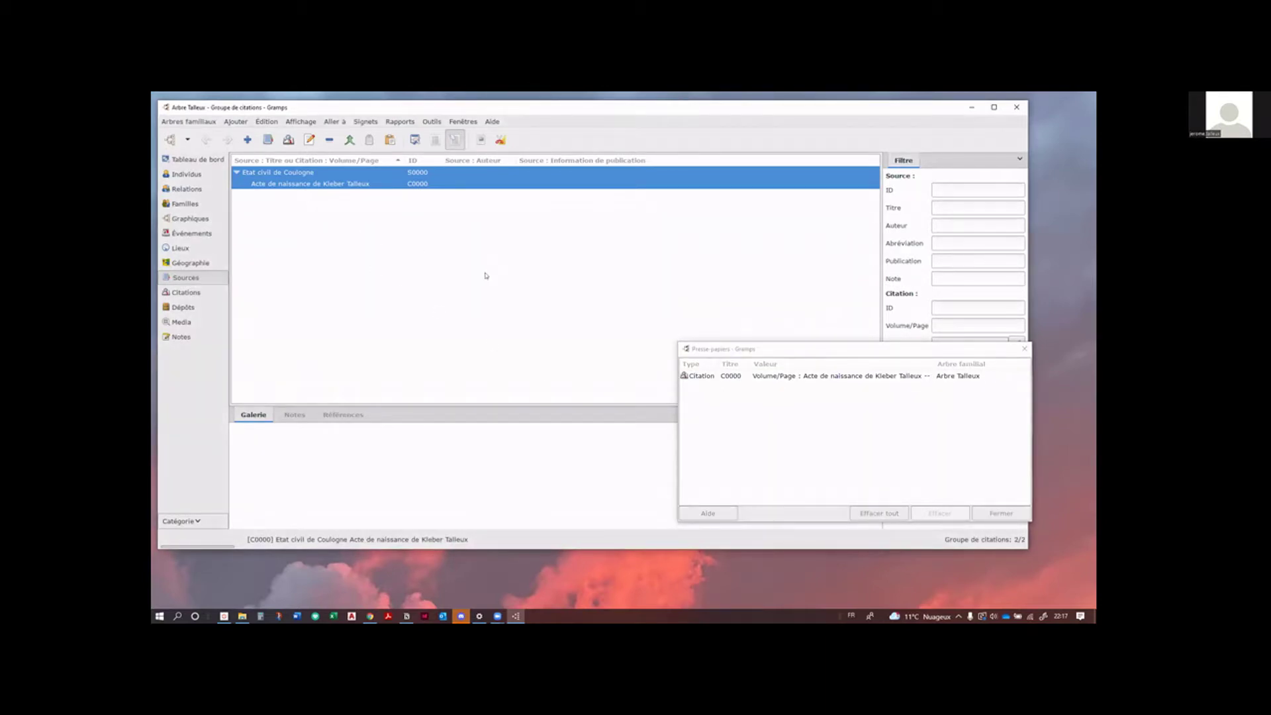
left_click(879, 511)
Step: Recopy only citation C0000 to the clipboard and show the empty Individus list
left_click(440, 247)
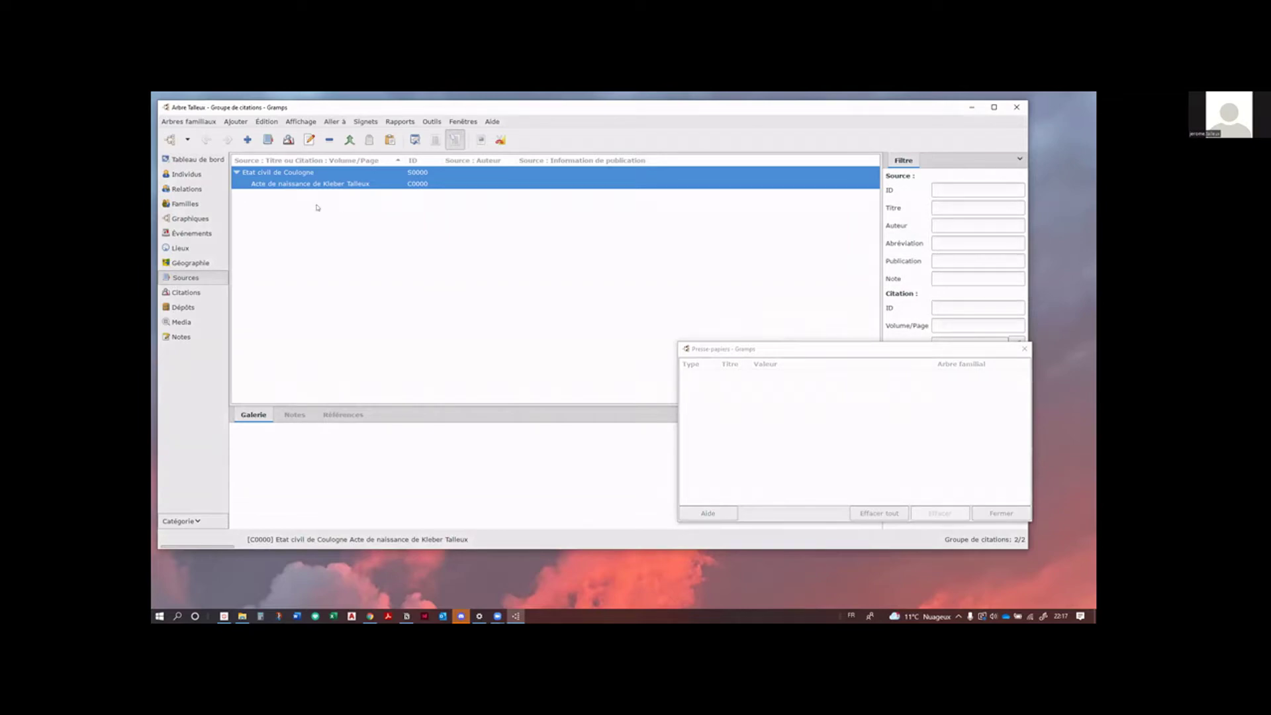
left_click(296, 174)
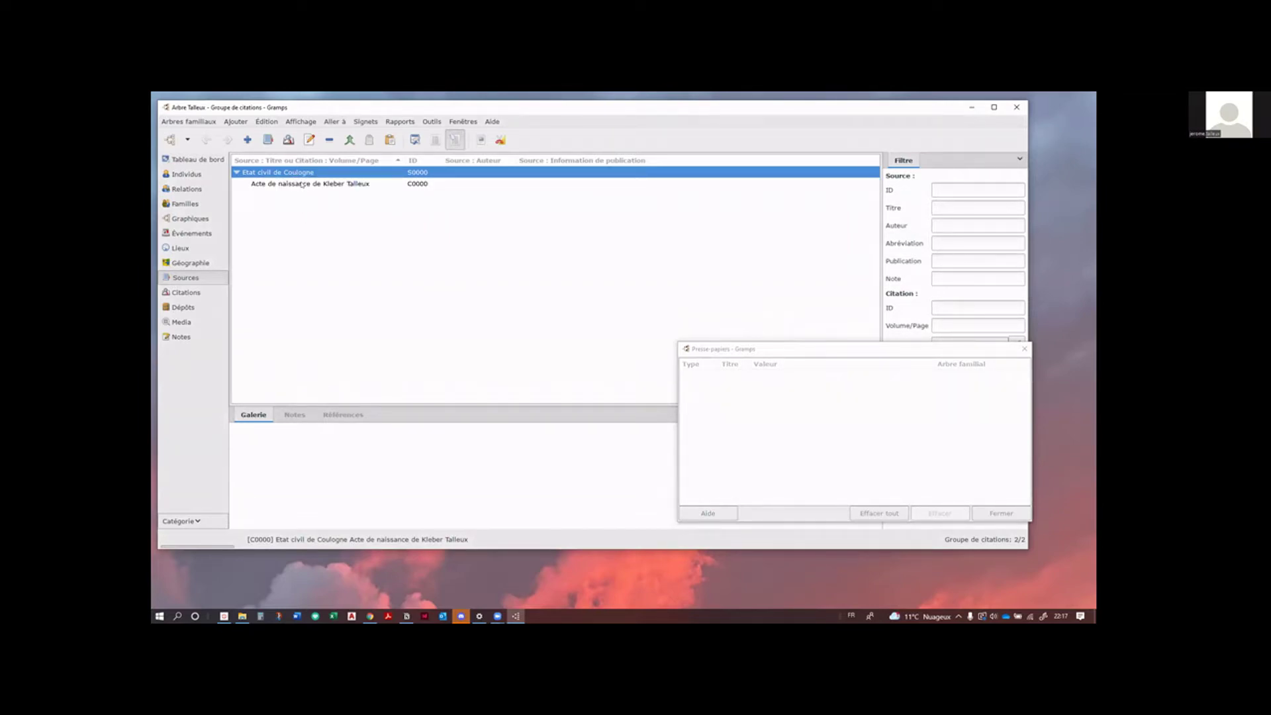
left_click(302, 184, "ctrl")
key("ctrl+c")
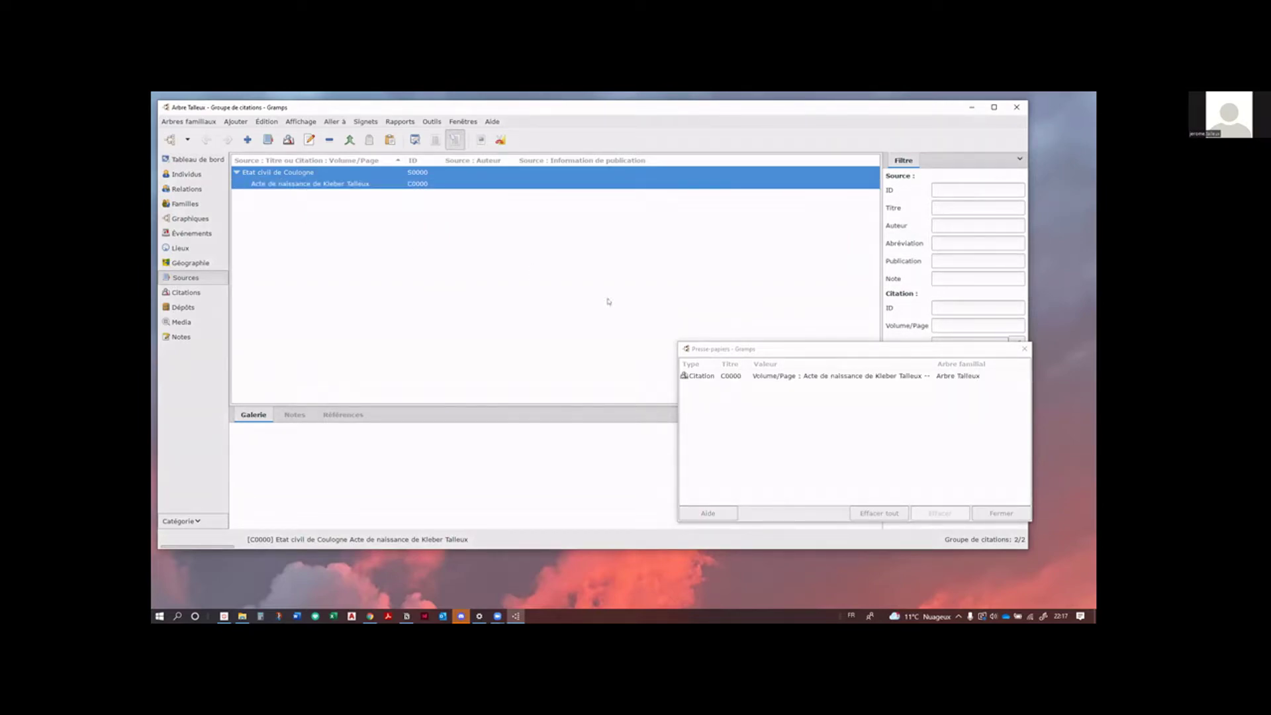
left_click_drag(776, 343, 776, 320)
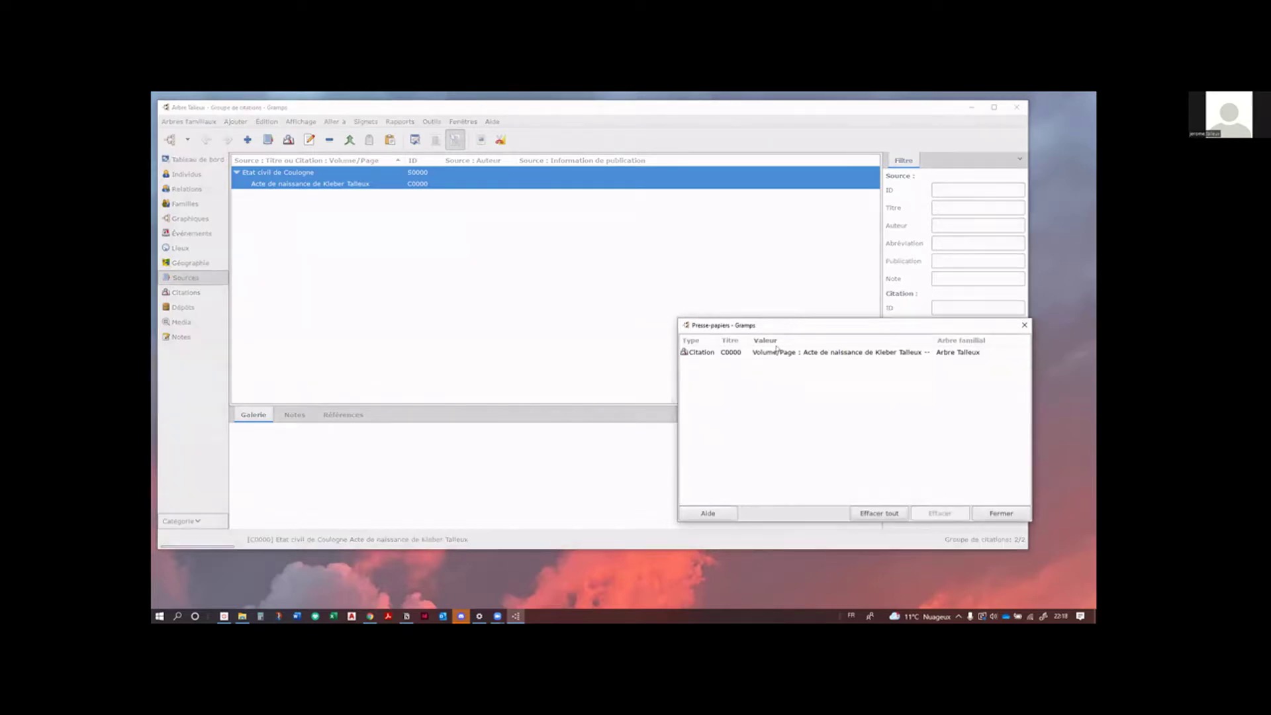
left_click(459, 235)
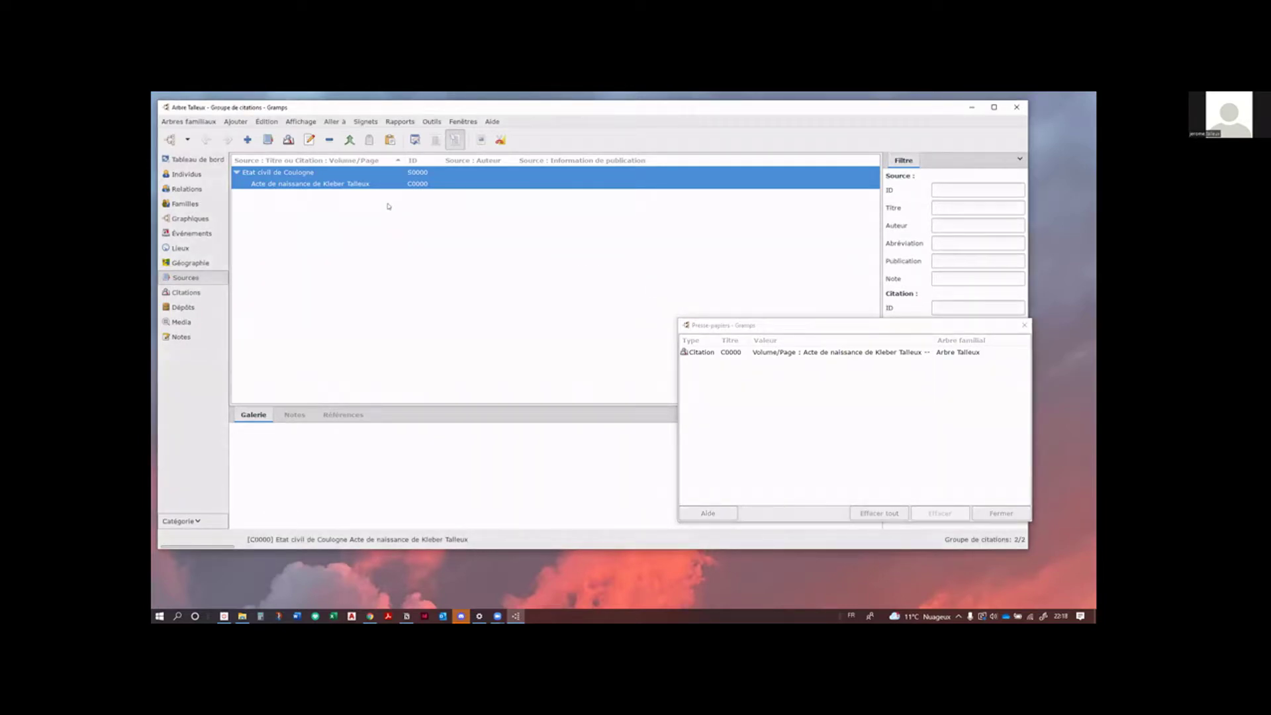
left_click(329, 187)
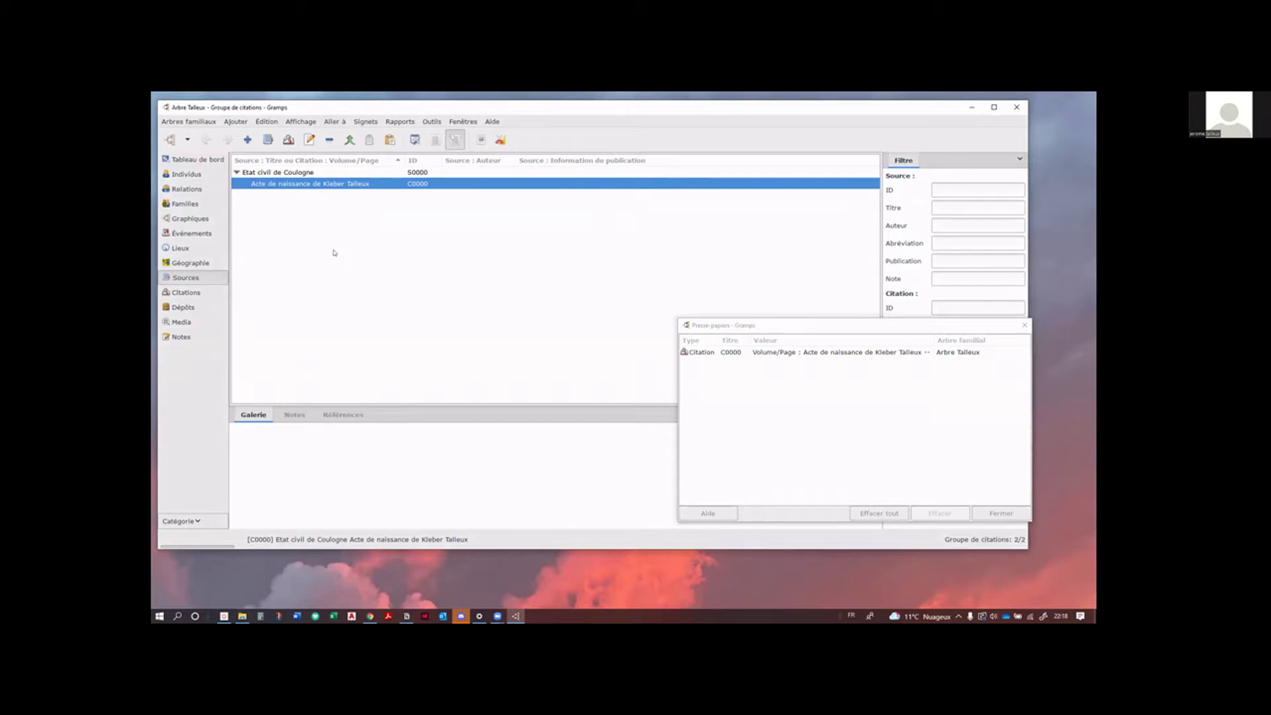
left_click(185, 175)
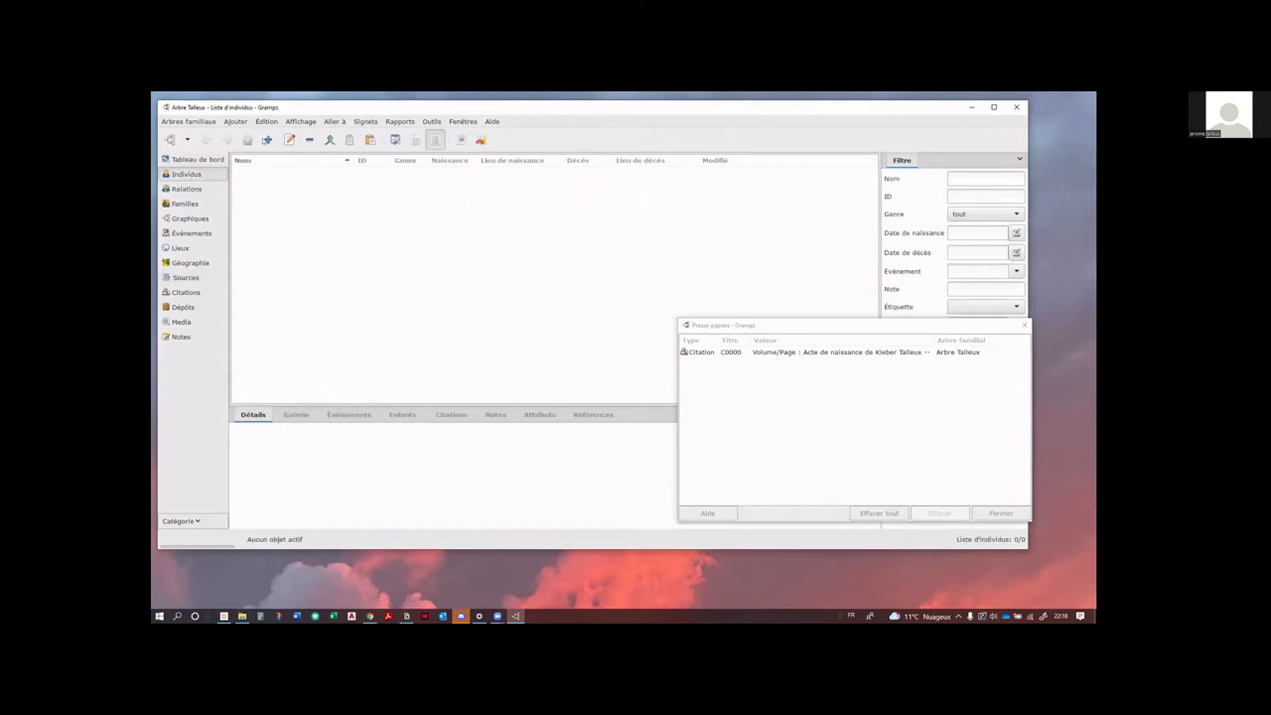
left_click(268, 140)
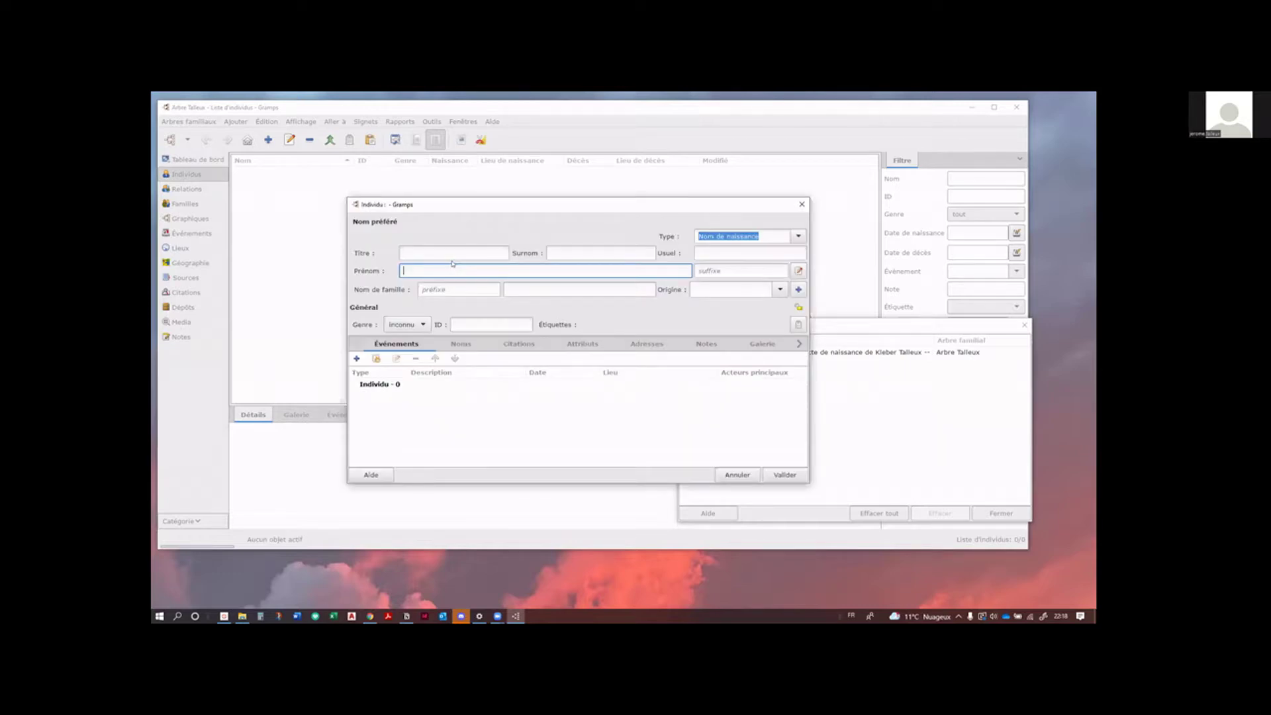
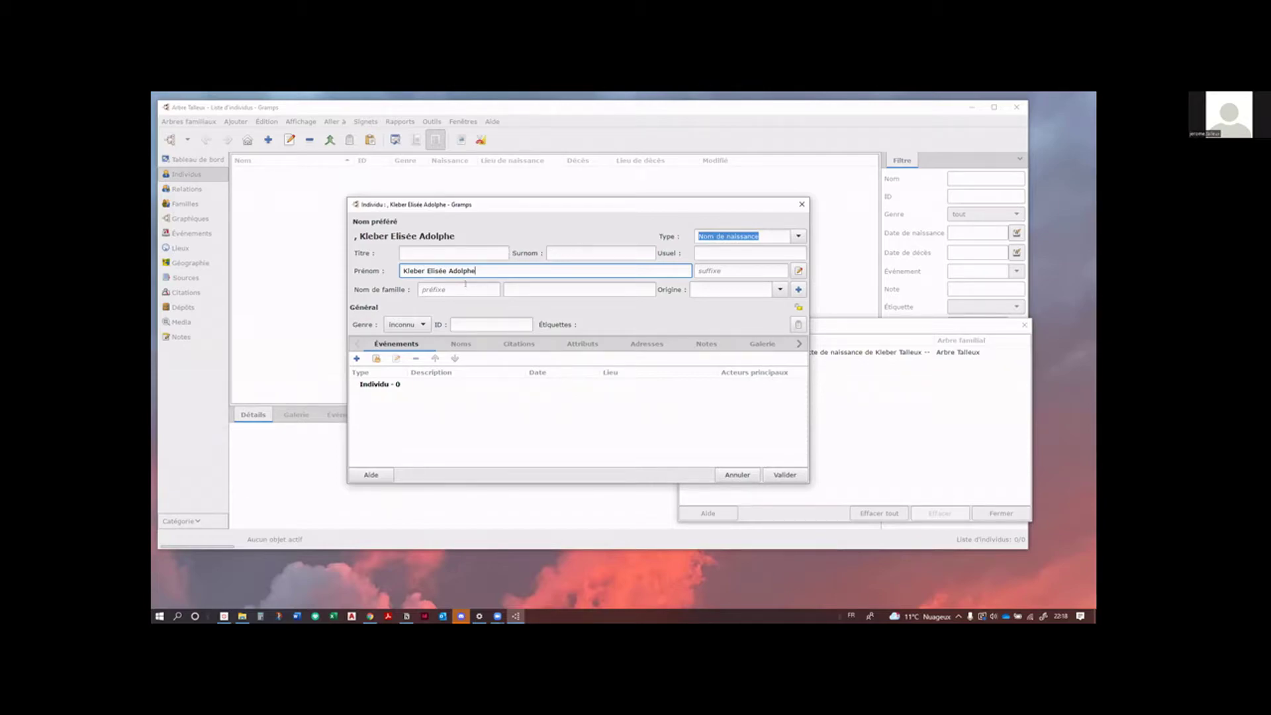
left_click(576, 287)
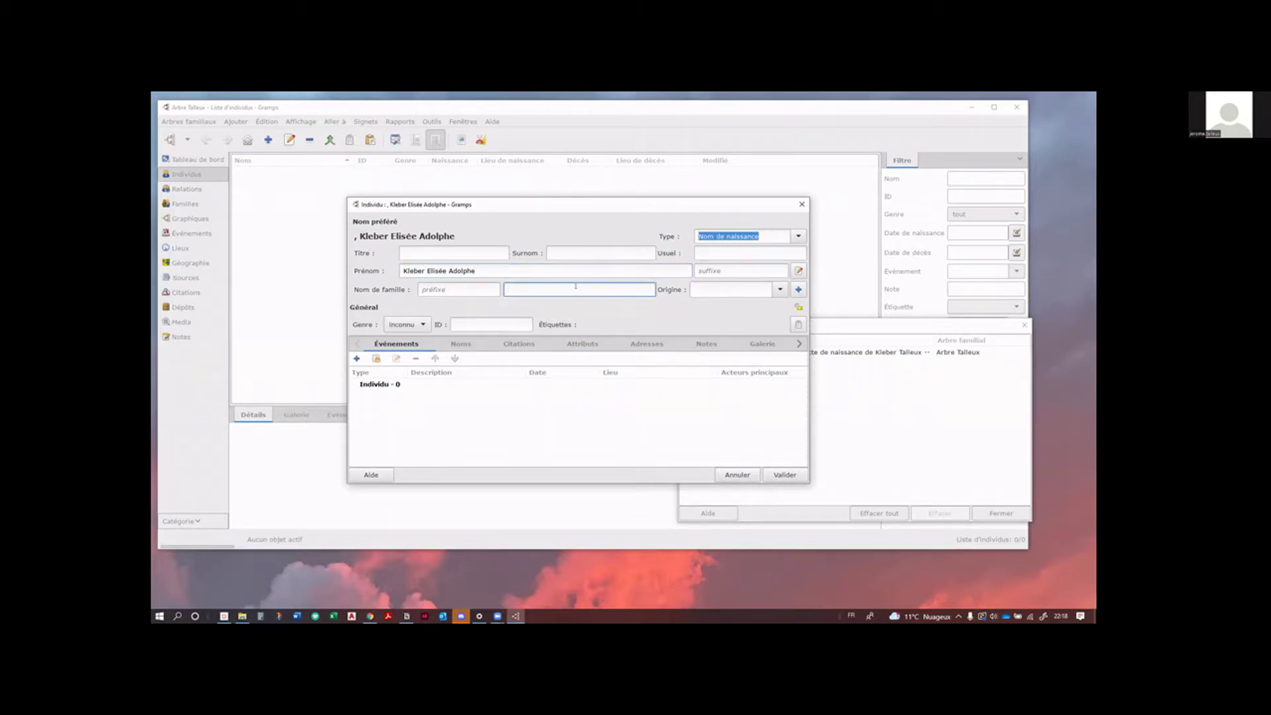
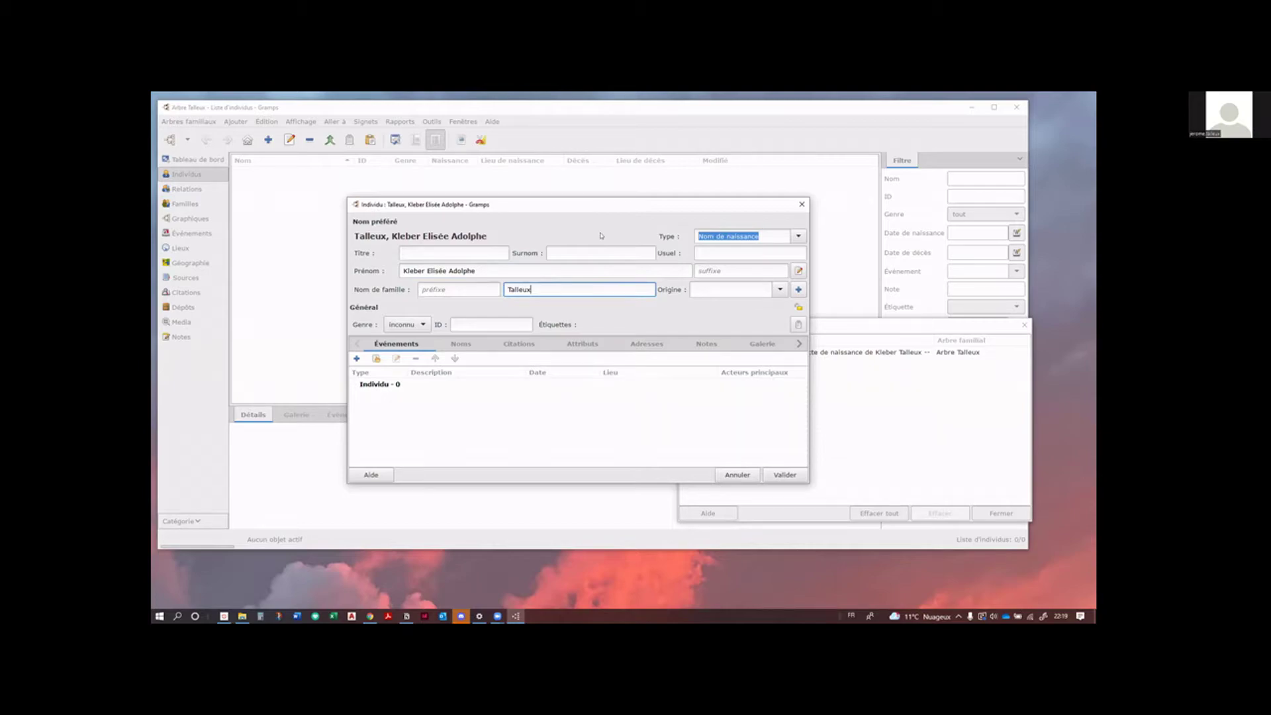
Step: Set the person's call name (Usuel) to 'Kleber'
left_click(743, 252)
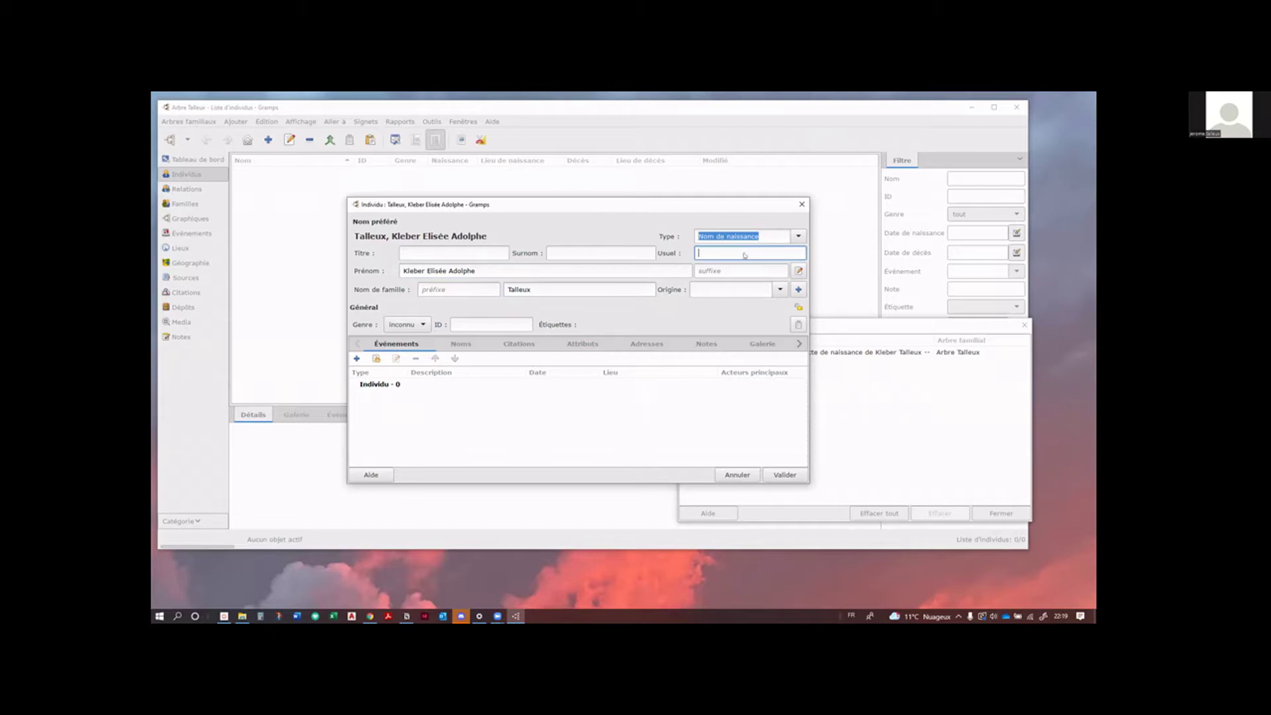
type("zgzgzvdv")
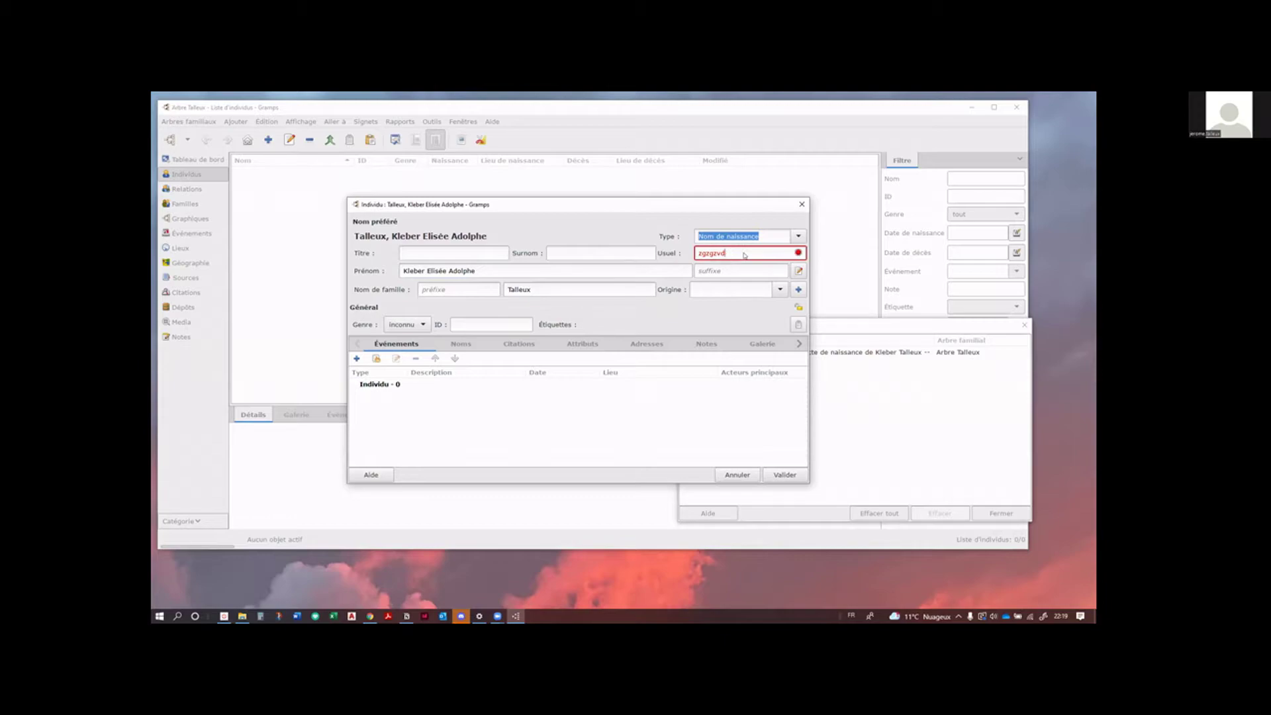
key("BackSpace")
key("BackSpace")
key("BackSpace")
key("BackSpace")
key("BackSpace")
key("BackSpace")
key("BackSpace")
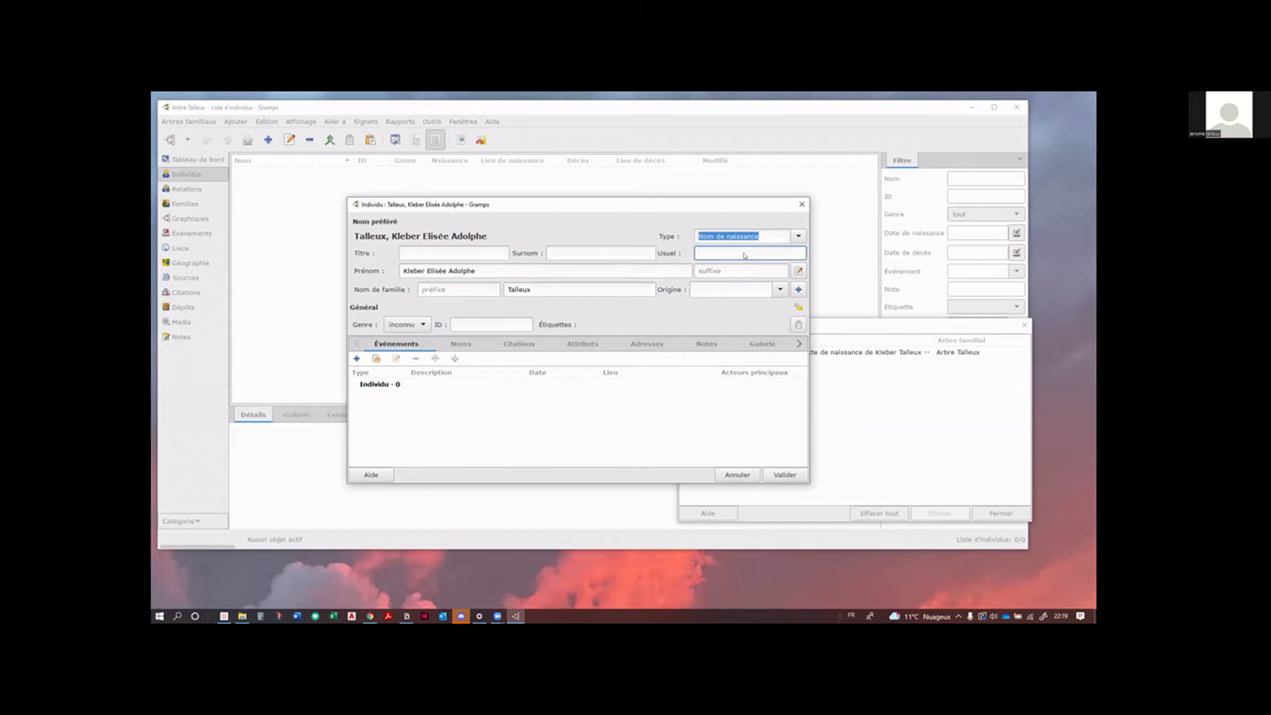
type("Adop")
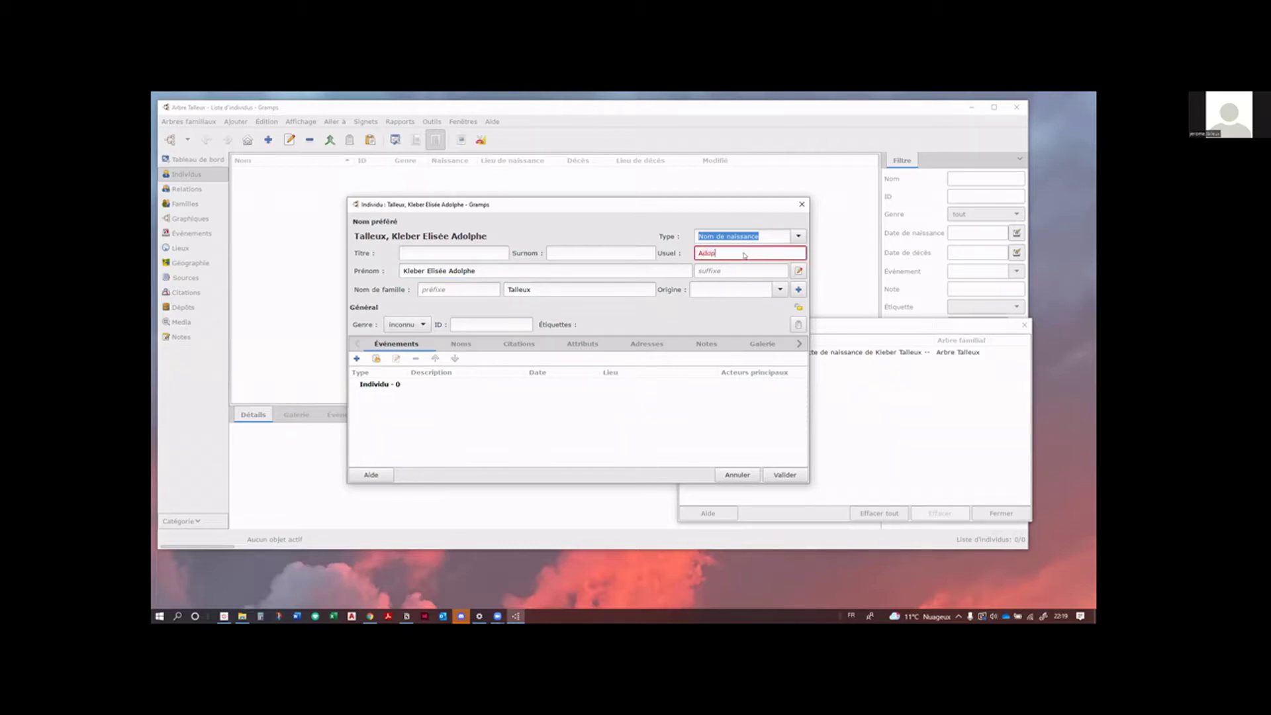
key("BackSpace")
type("lphe")
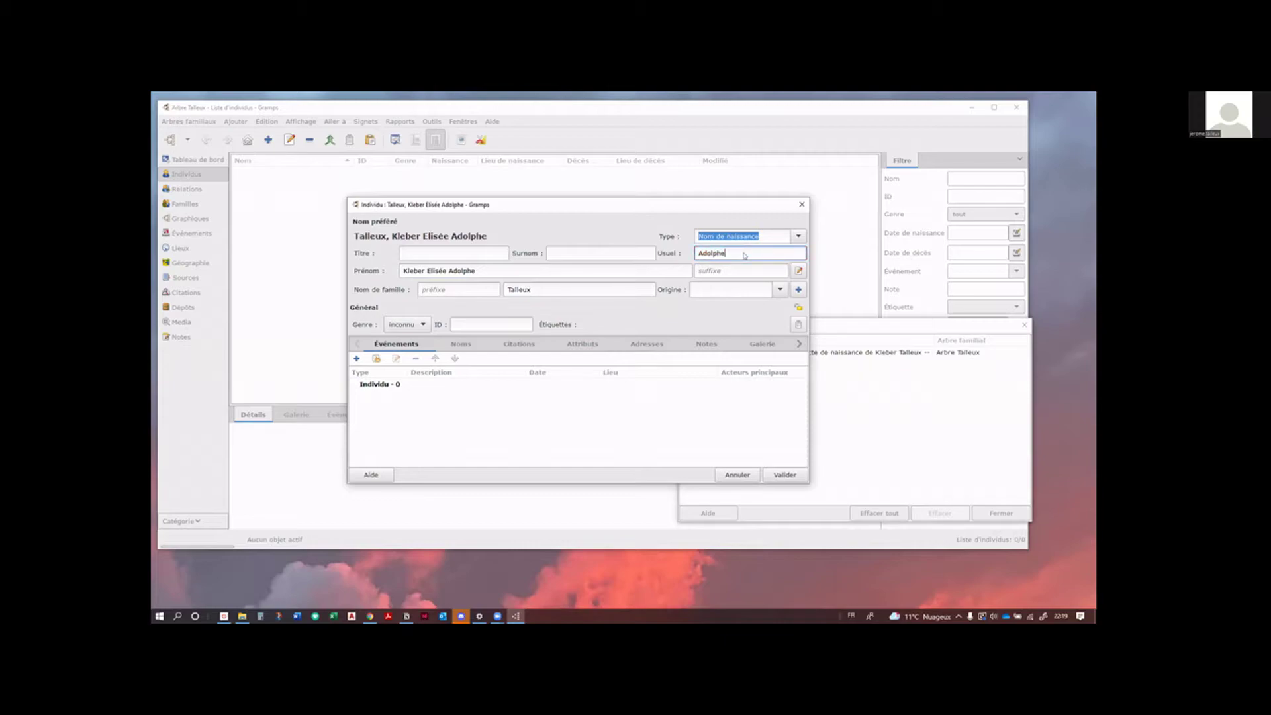
key("BackSpace")
key("BackSpace")
key("BackSpace")
key("BackSpace")
key("BackSpace")
key("BackSpace")
key("BackSpace")
type("Kleber")
left_click_drag(612, 206, 593, 188)
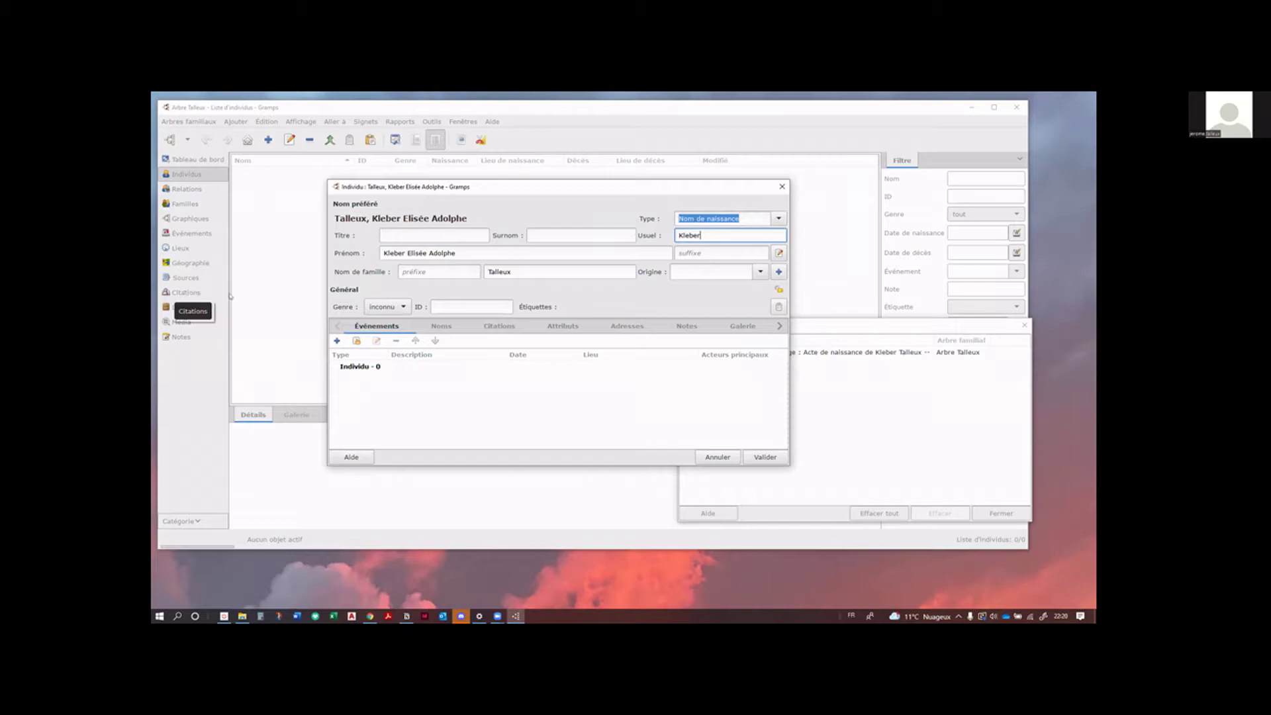
left_click(932, 398)
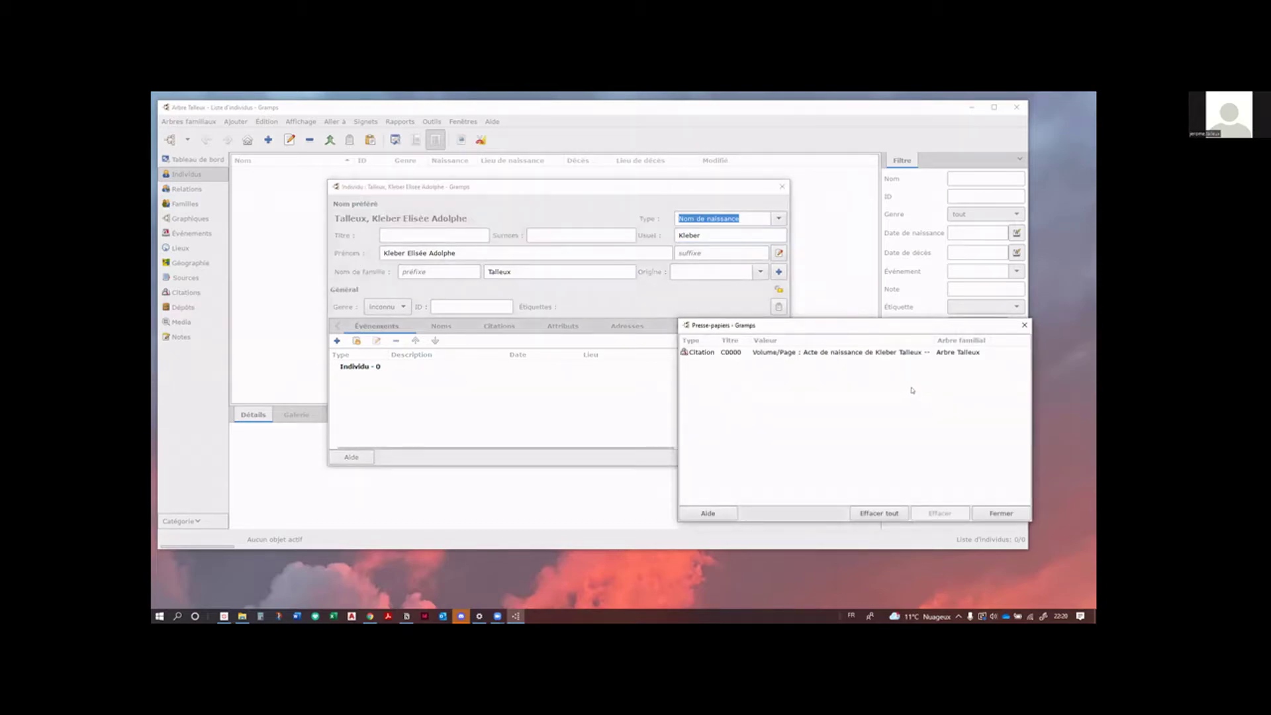
Step: Drag clipboard citation C0000 into the person's Citations tab and confirm it with Valider
left_click(840, 356)
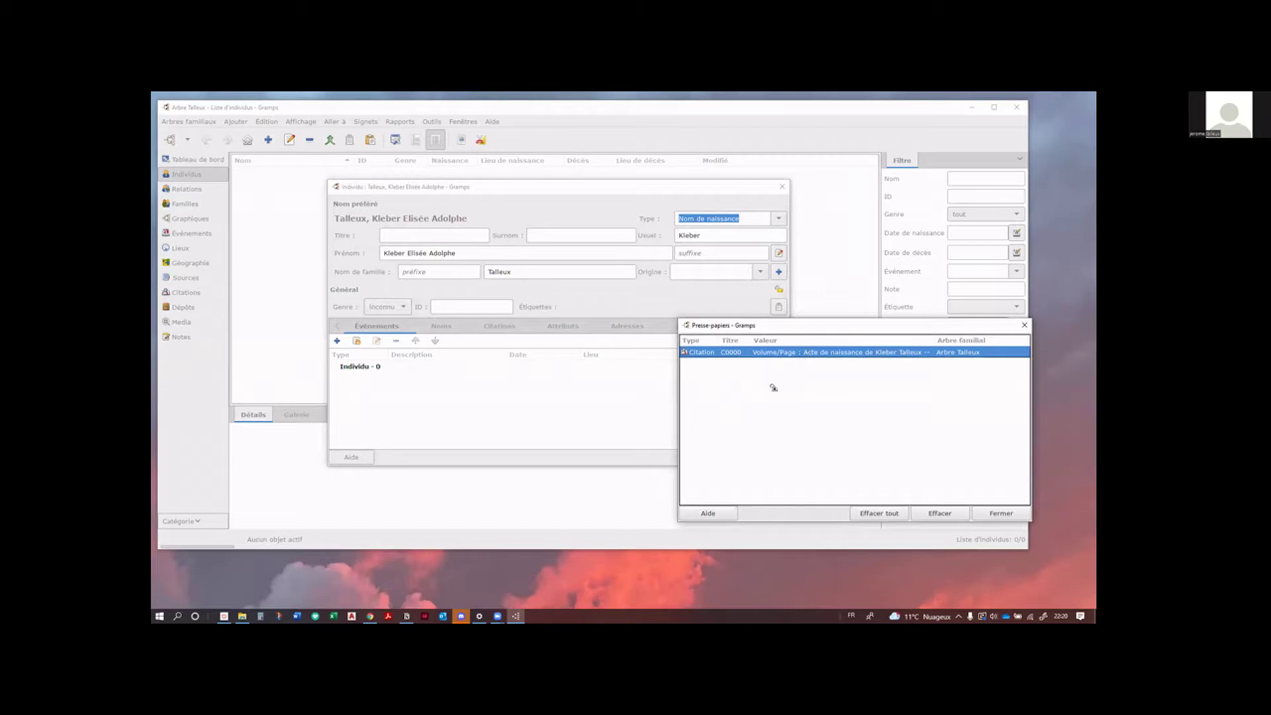
left_click(495, 325)
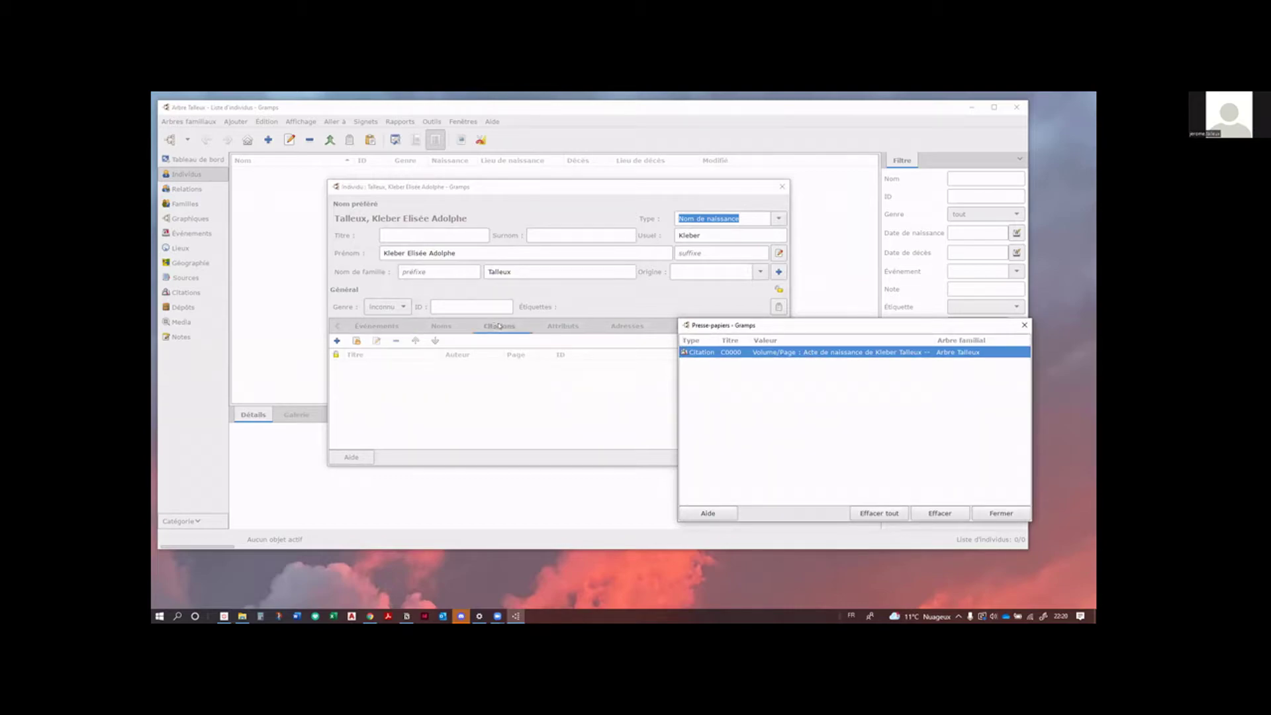
left_click_drag(852, 354, 490, 378)
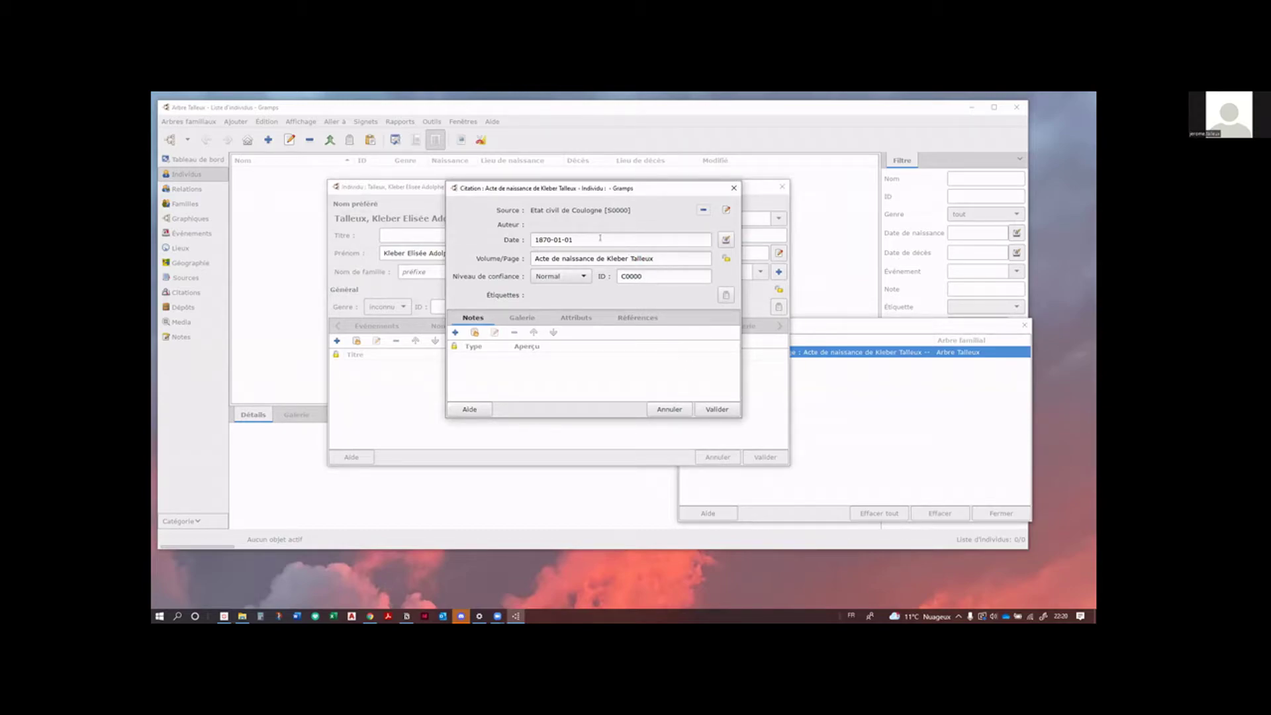
left_click(713, 411)
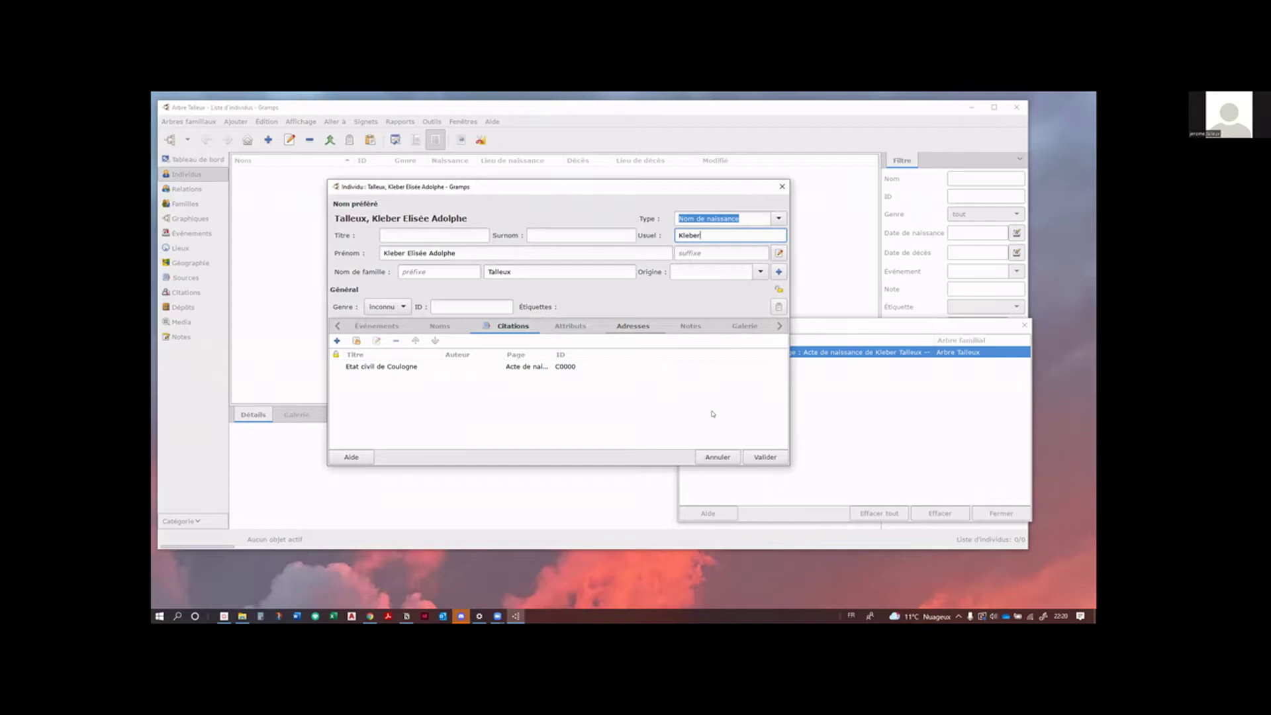
left_click(468, 415)
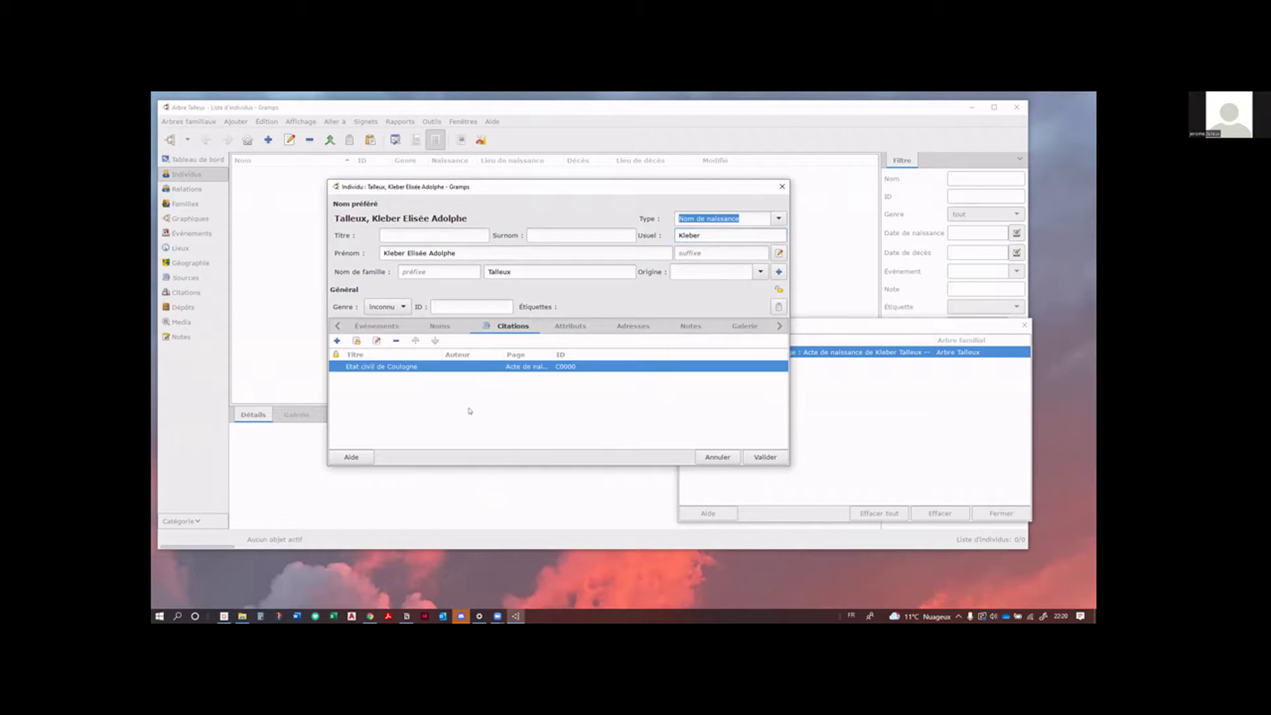
left_click(376, 326)
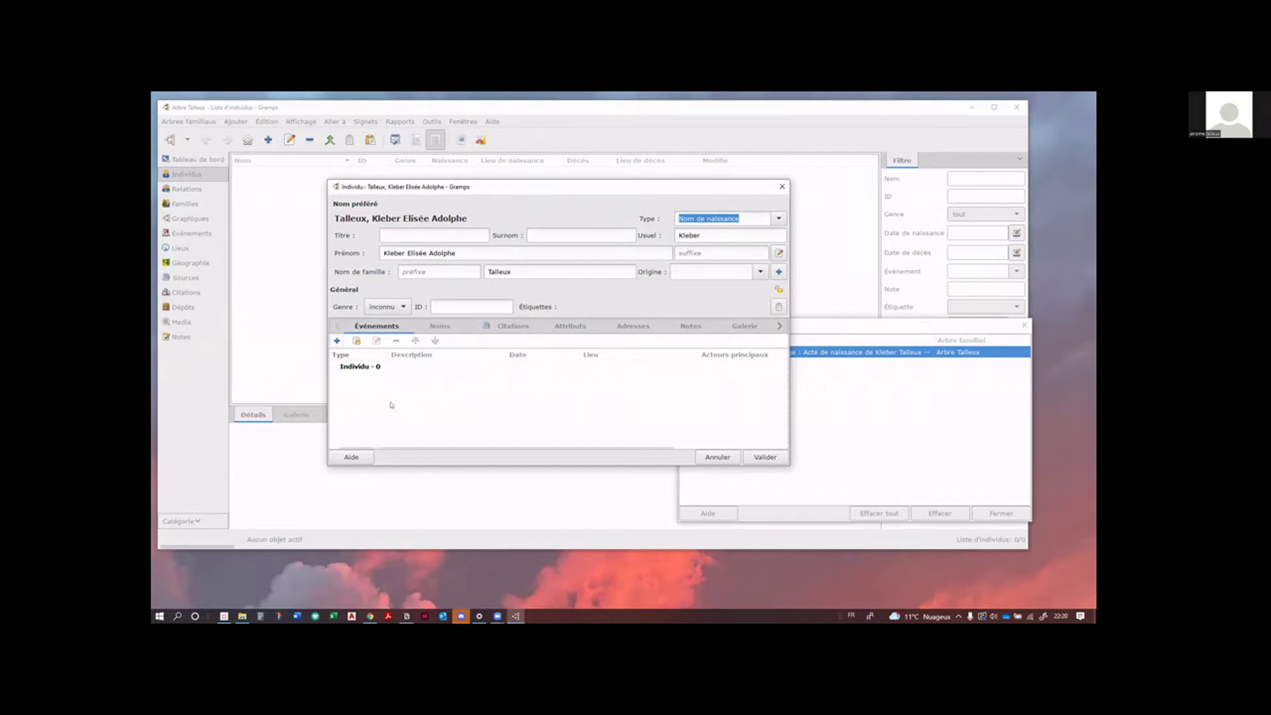
Step: Add a new Naissance event for him, leaving his role as Principal
left_click(337, 340)
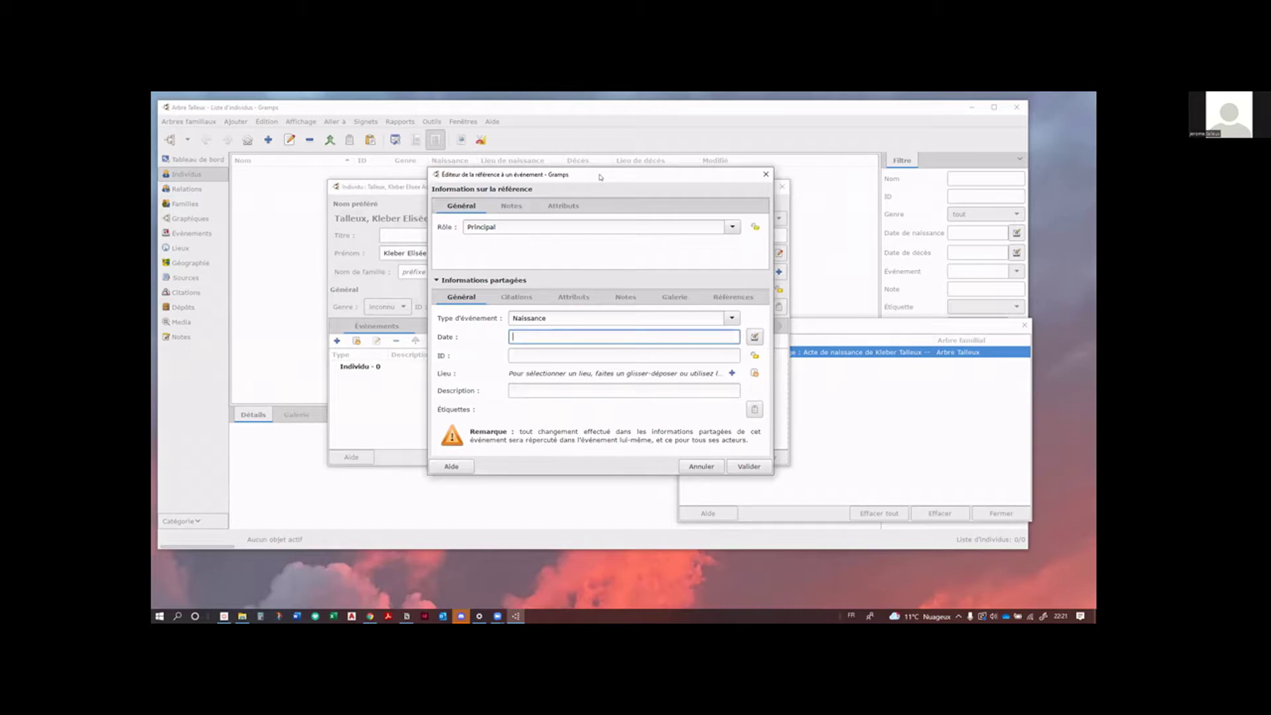
left_click_drag(600, 177, 601, 182)
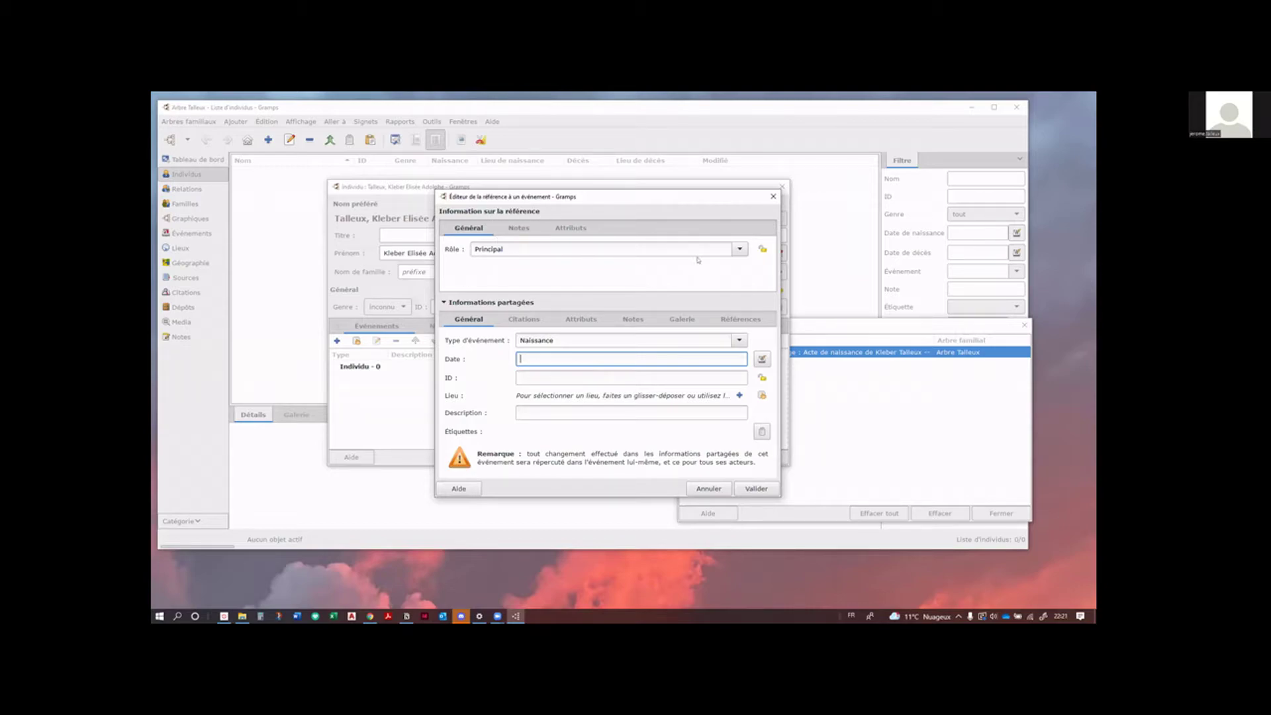
left_click(739, 250)
left_click(740, 249)
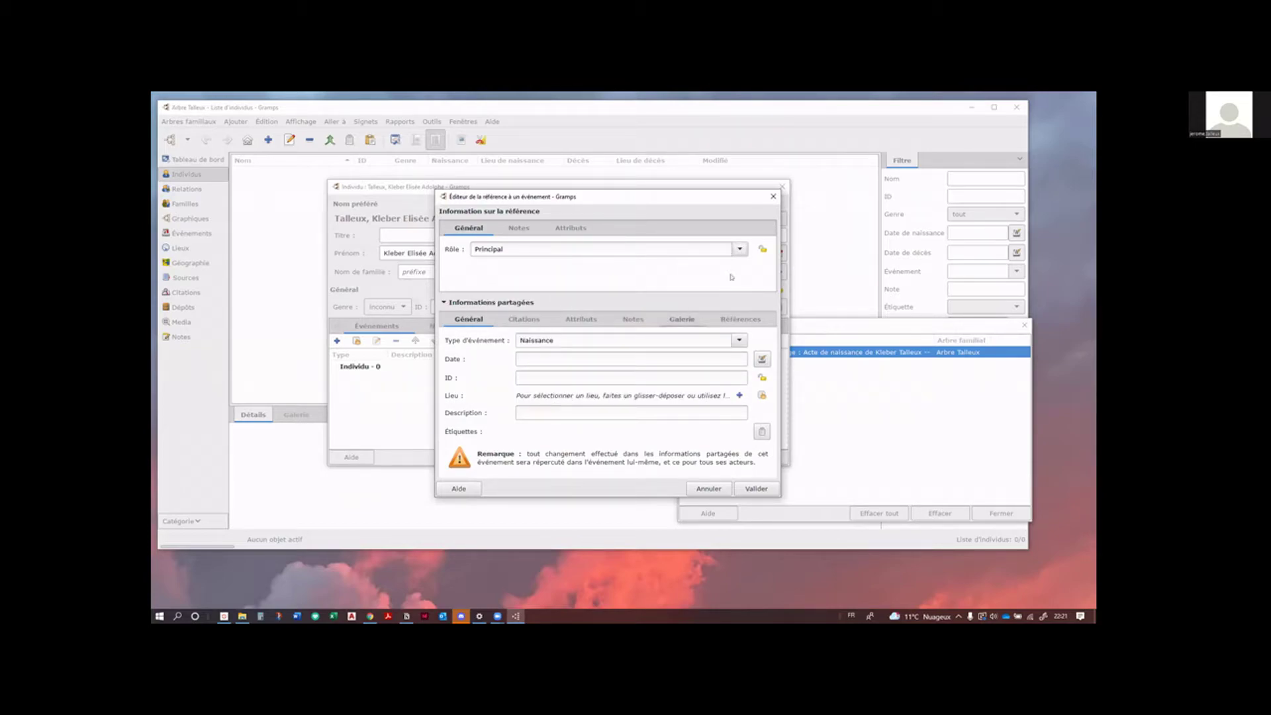
left_click(739, 249)
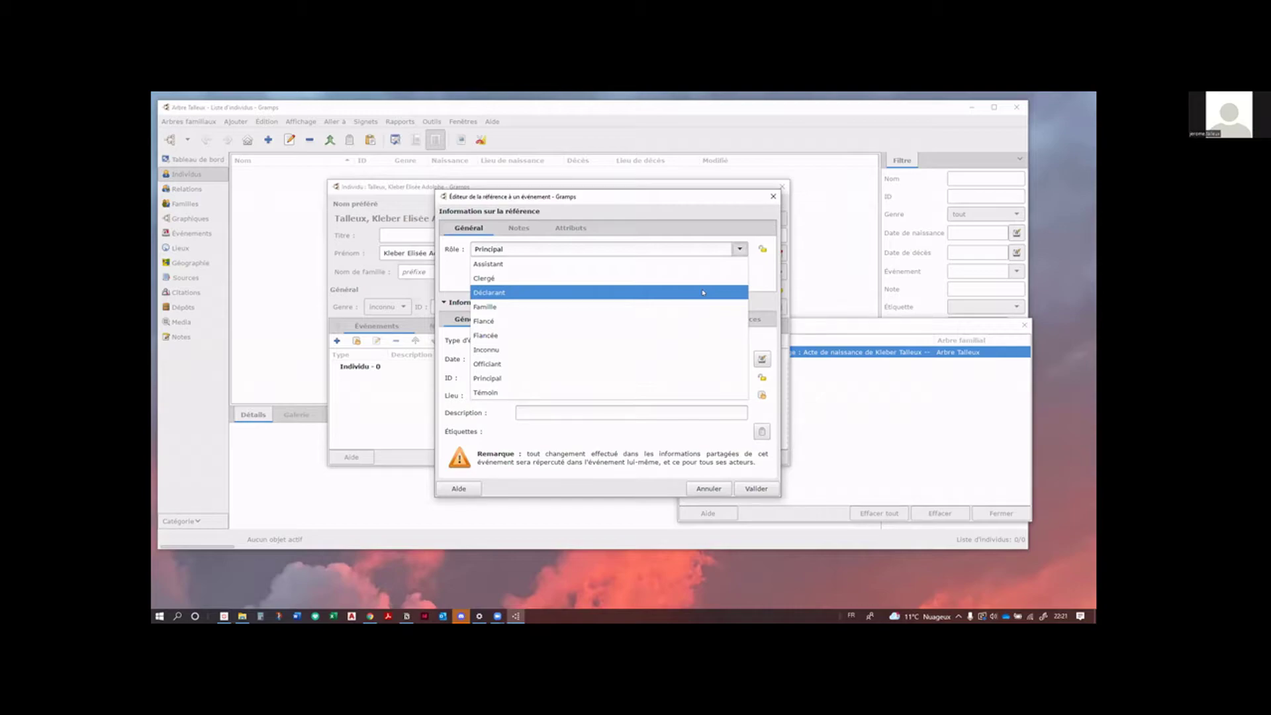
key("Escape")
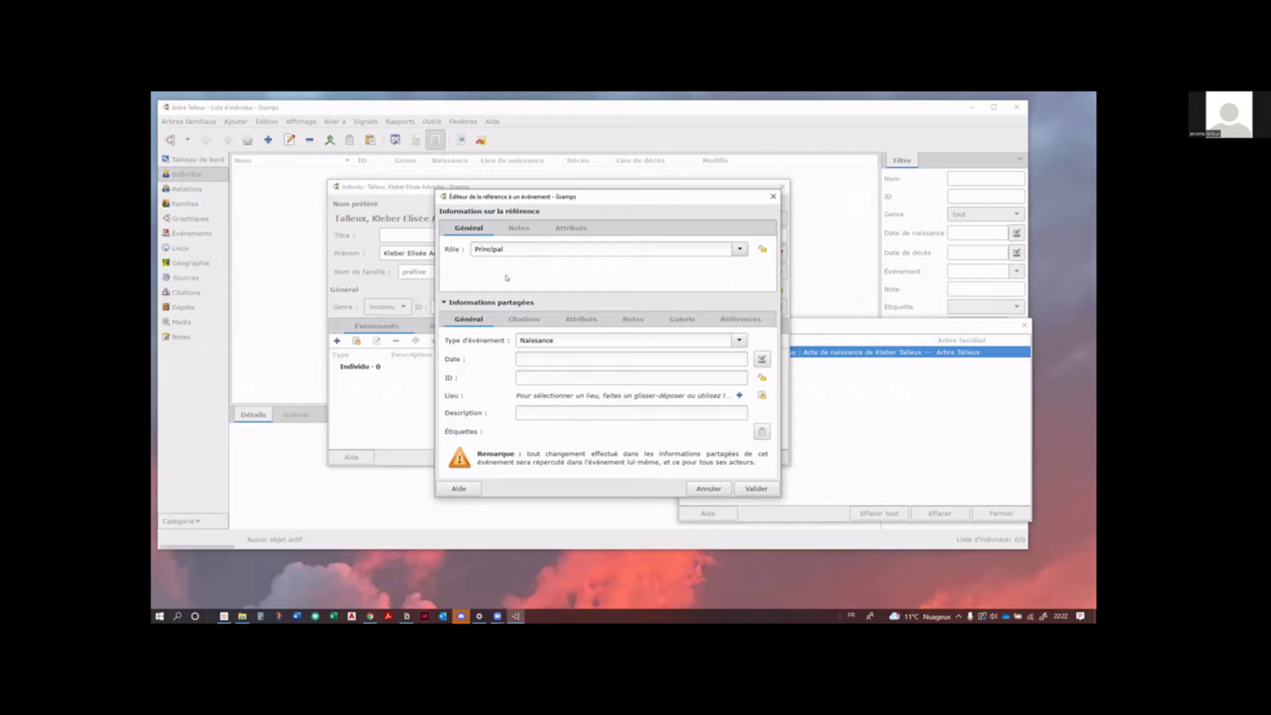
Step: Keep Principal as the person's role and check the event's references
left_click(740, 249)
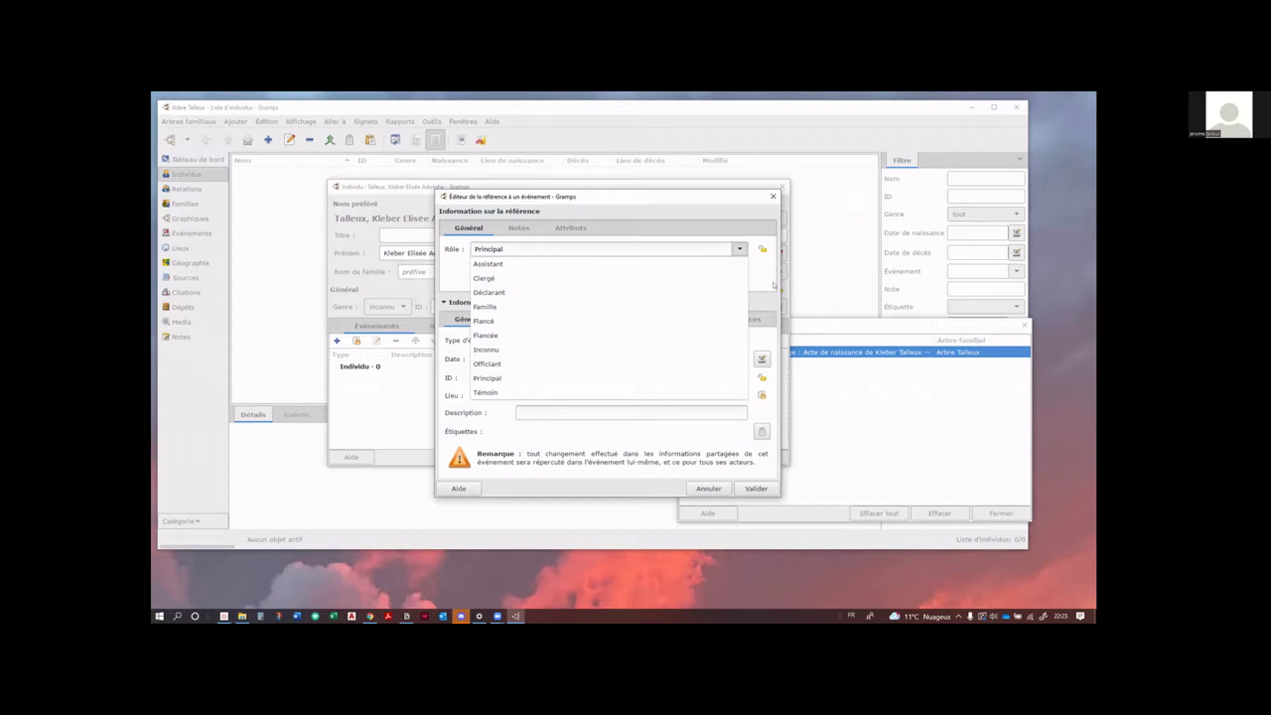
left_click(771, 289)
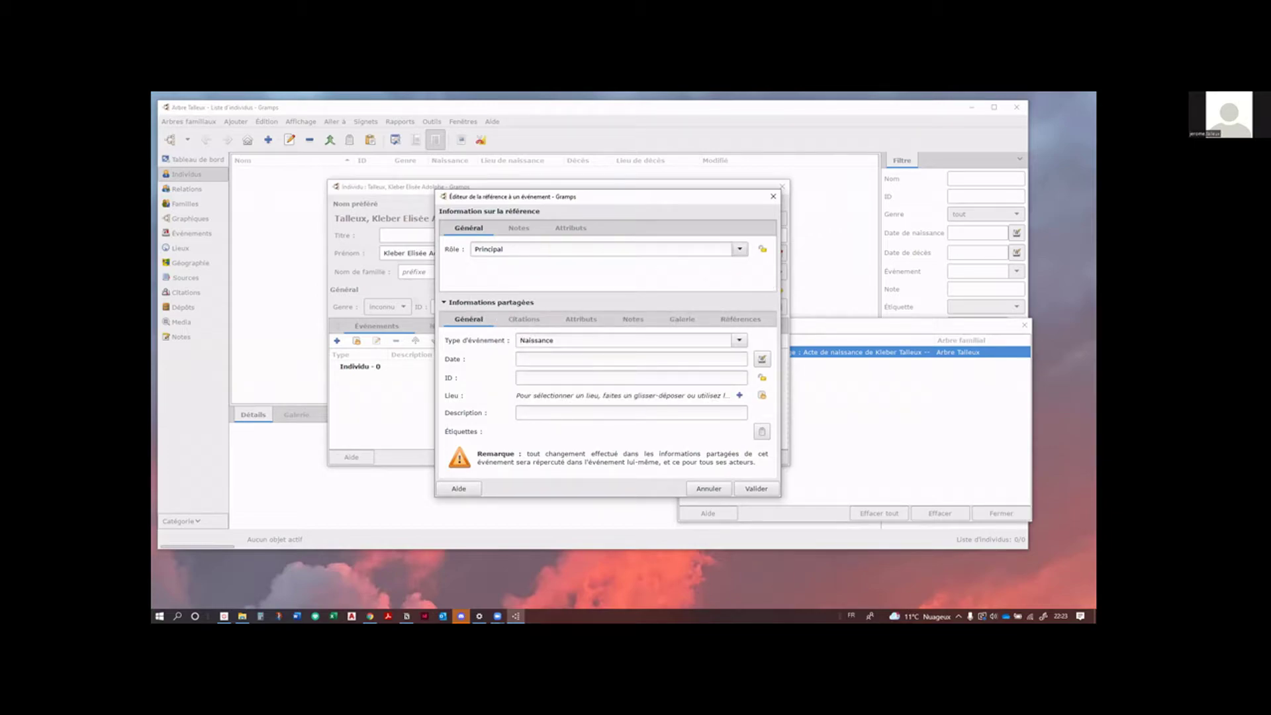
left_click(242, 617)
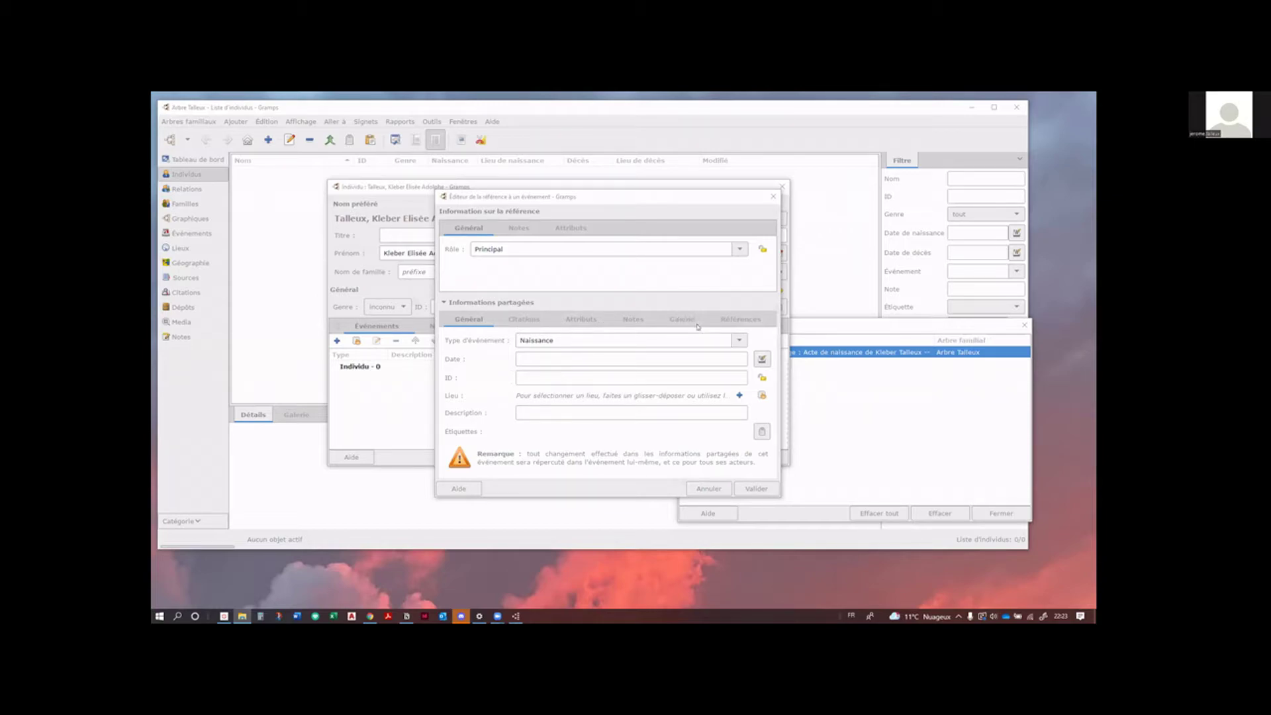
left_click(755, 321)
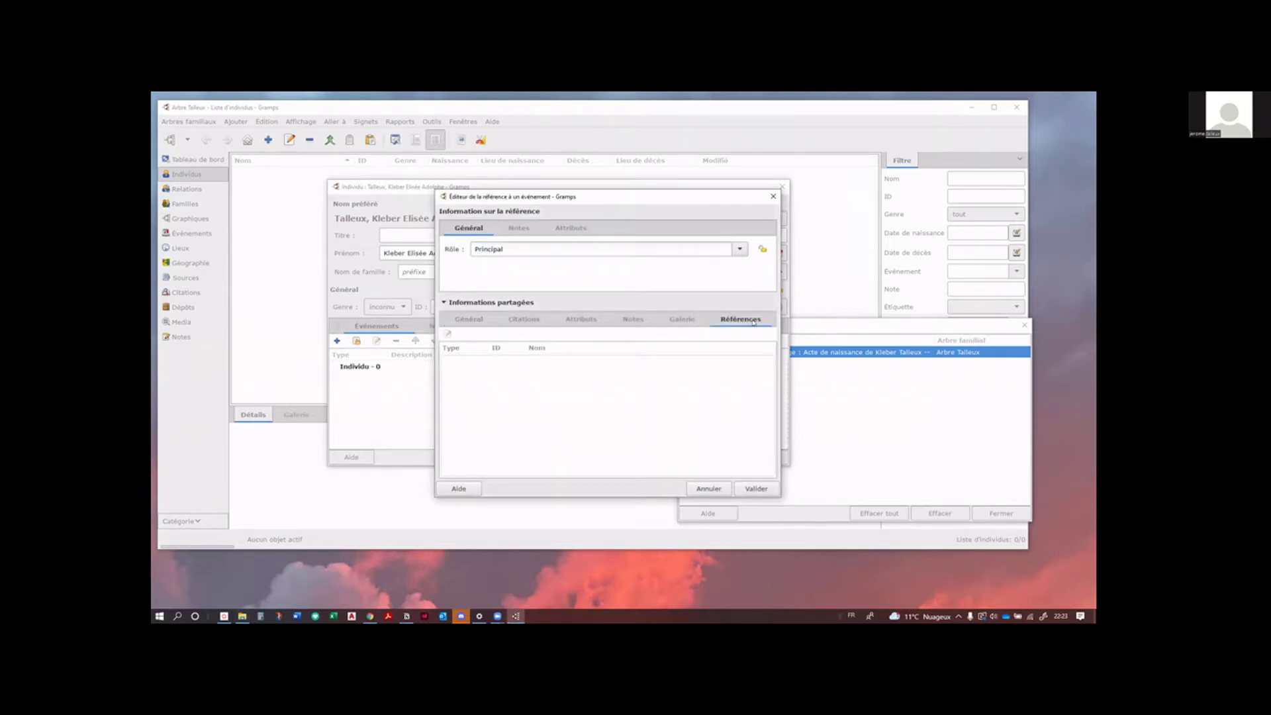
left_click(469, 320)
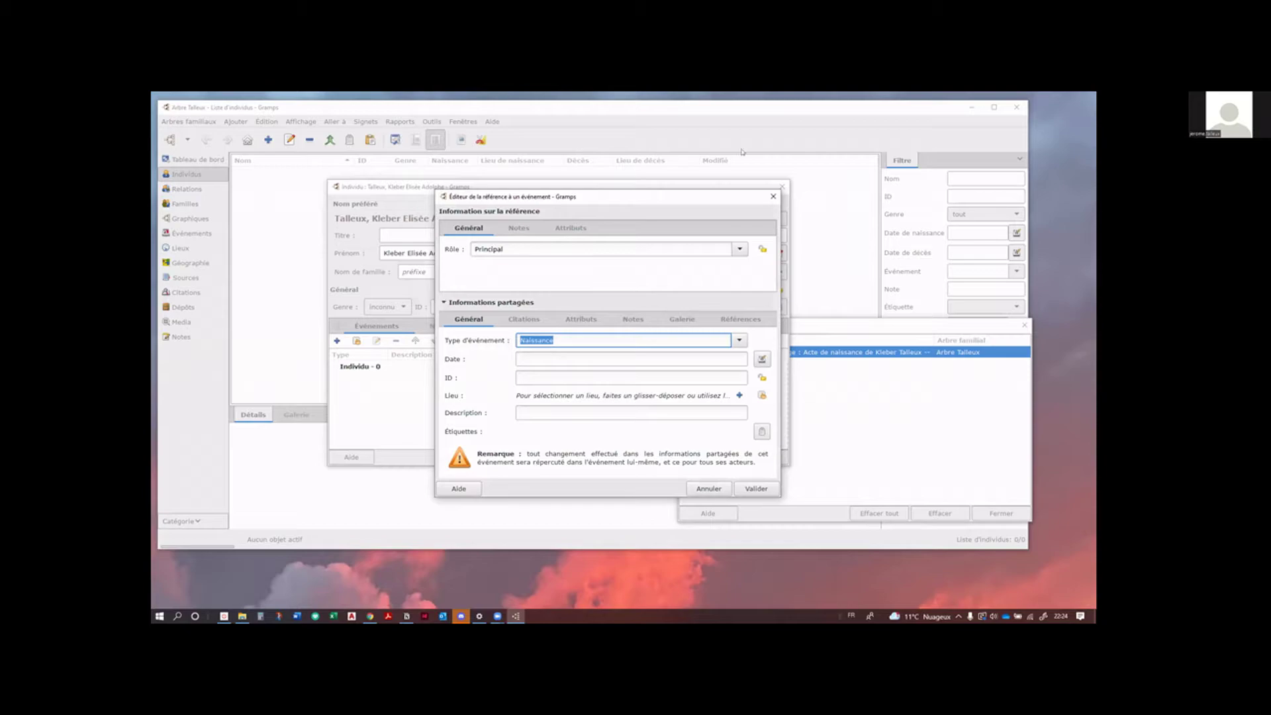
Step: Enter 19/02/1939 as the birth event's date, correcting the mistyped 1938
left_click_drag(687, 199, 662, 186)
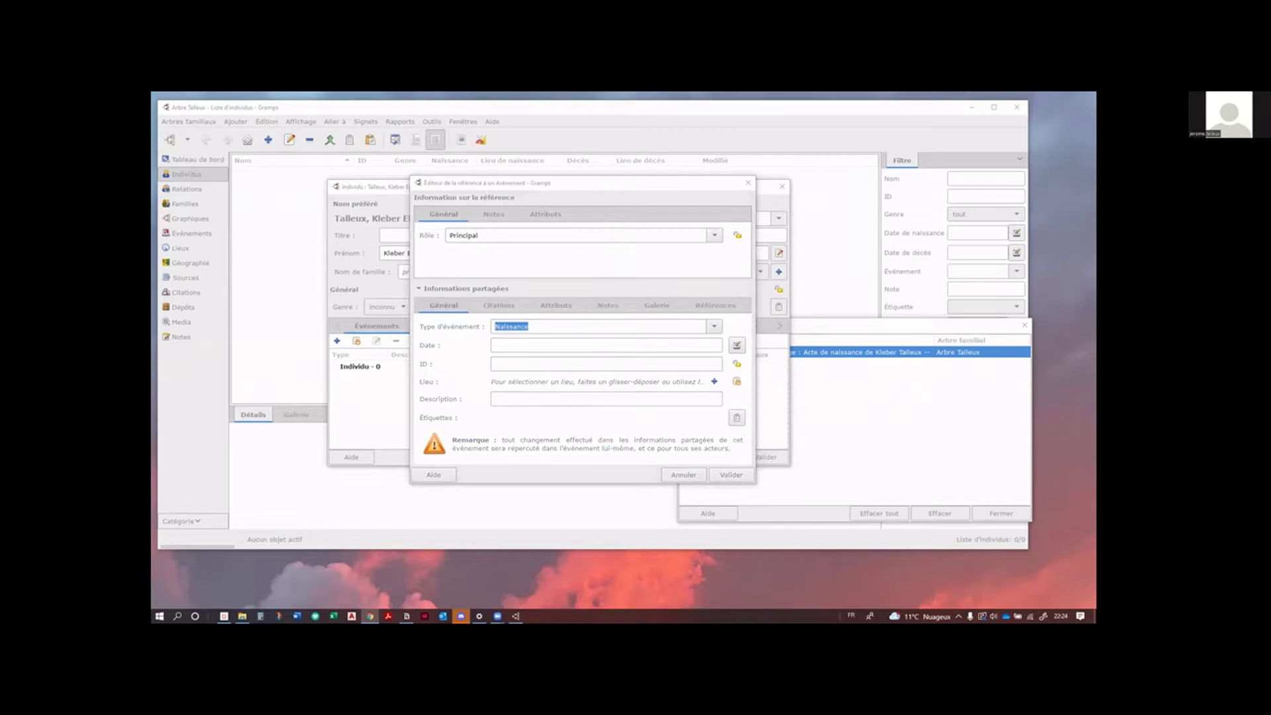
left_click(533, 342)
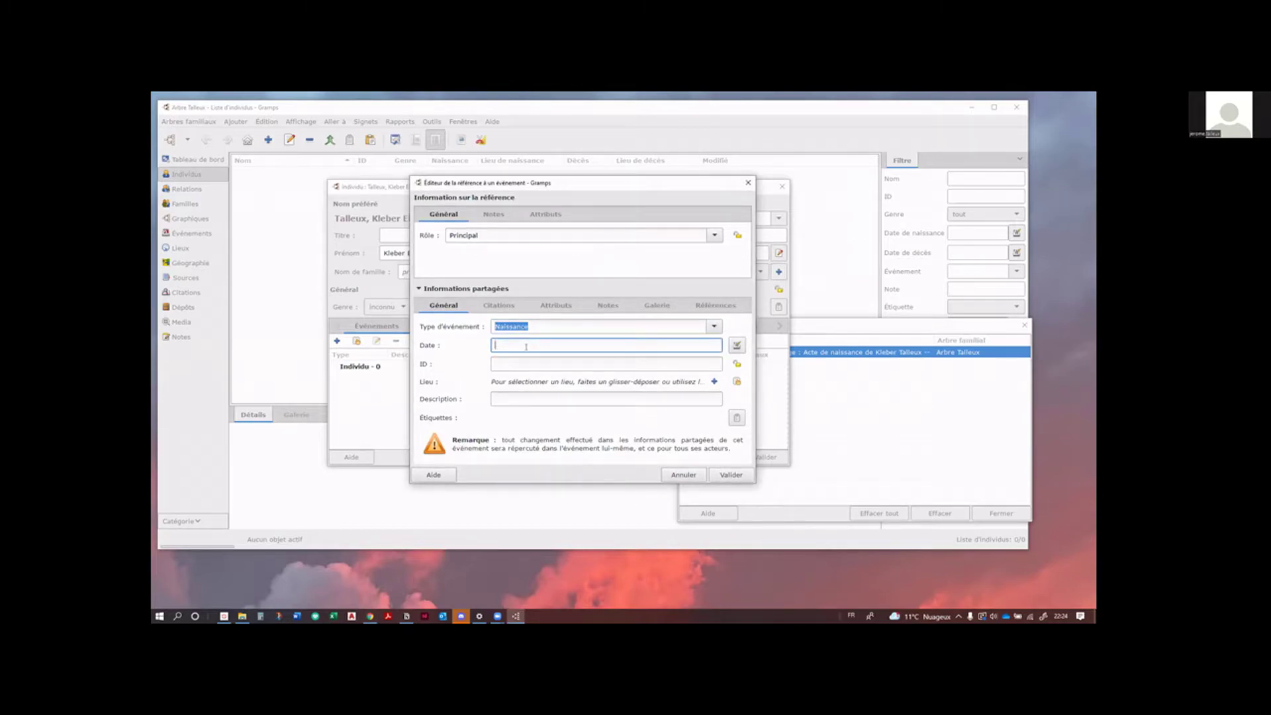
type("19/02/")
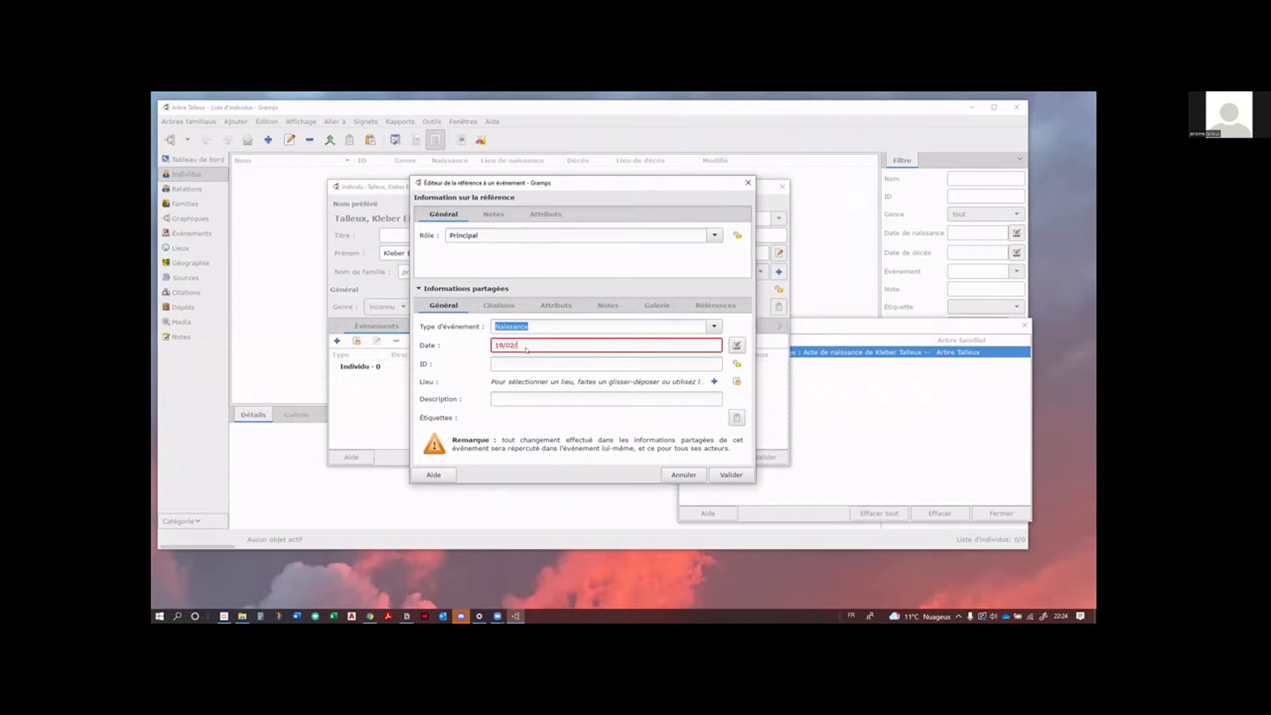
type("1938")
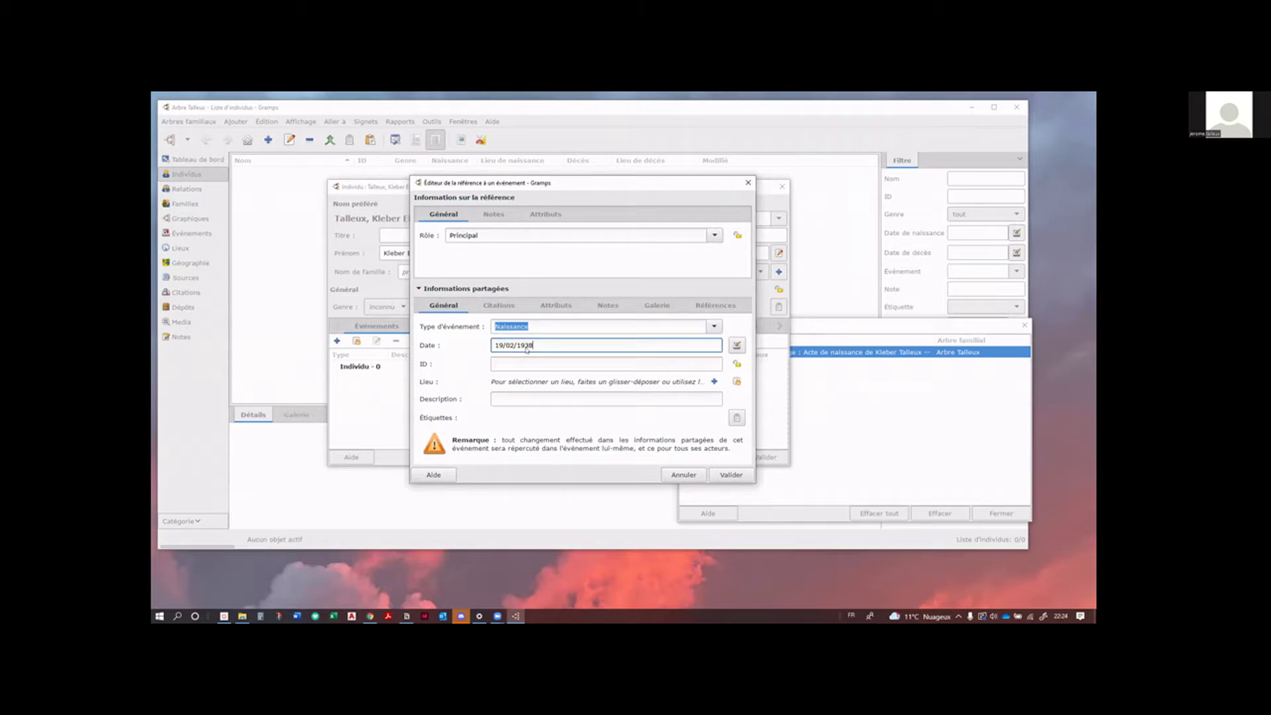
key("BackSpace")
type("9")
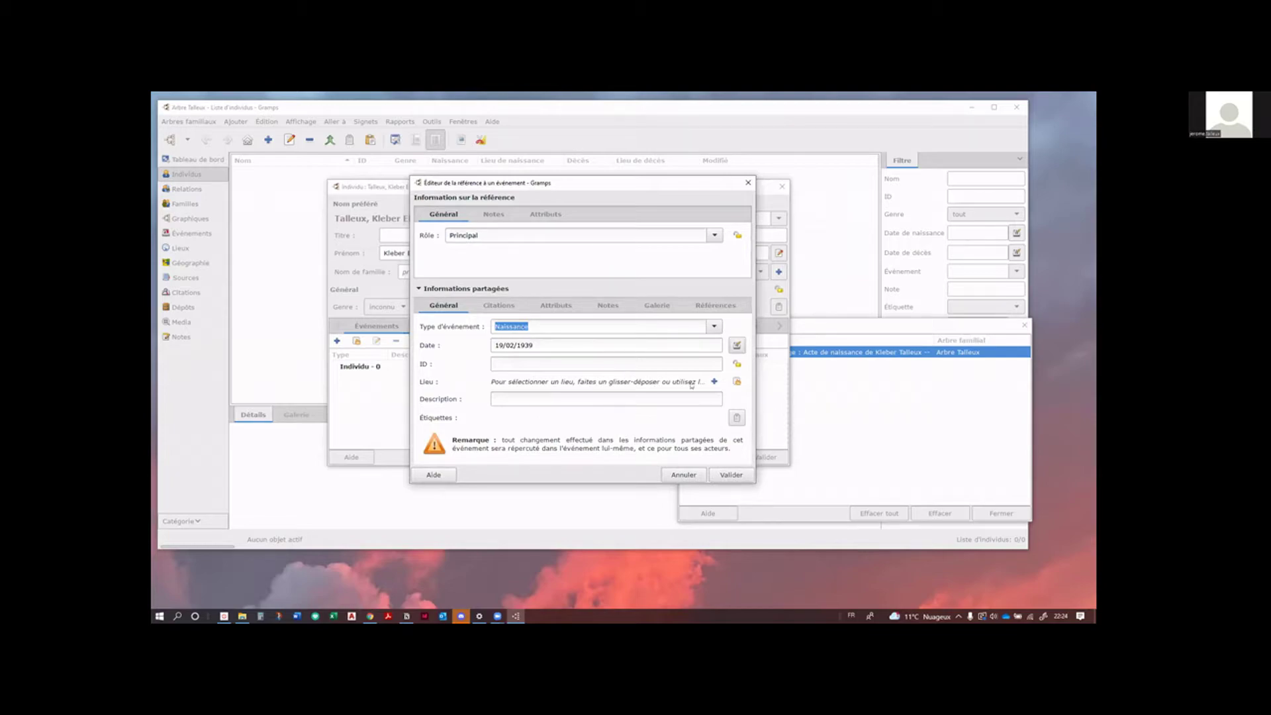
left_click(715, 381)
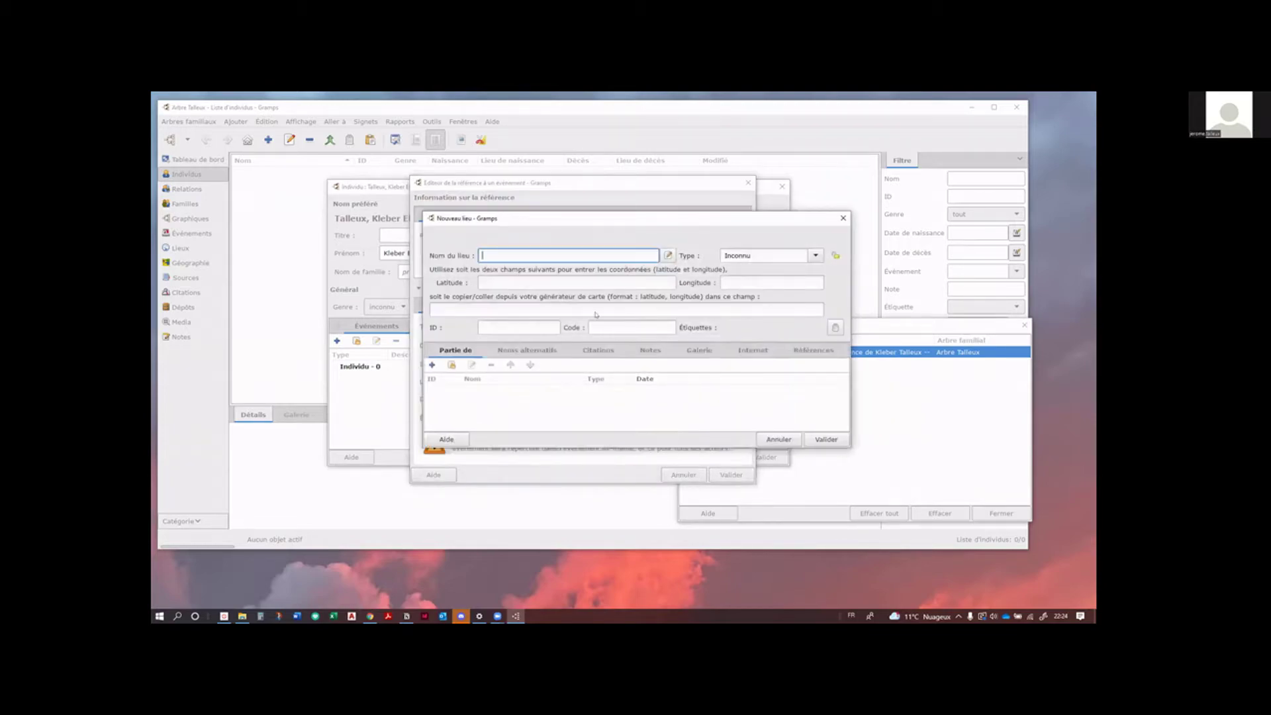
Step: Name the new place Escoeuilles
left_click_drag(531, 222, 474, 254)
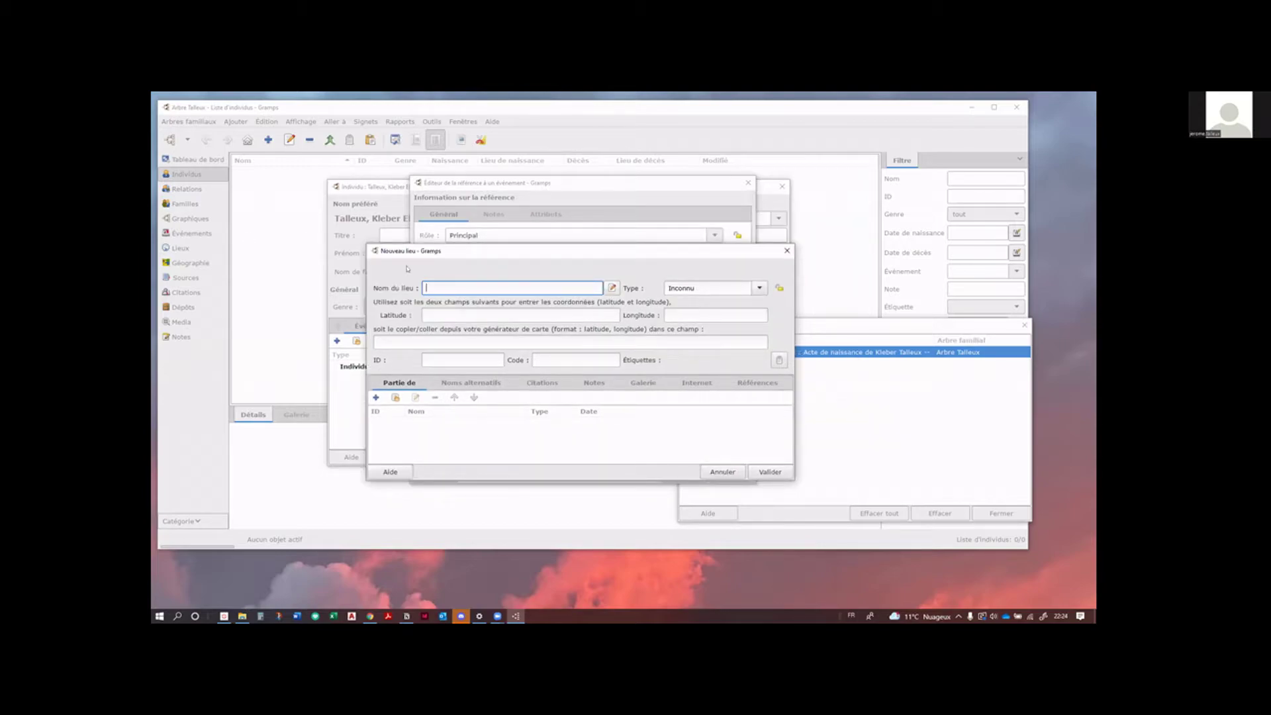
type("Escoeuilles")
Step: Set the Escoeuilles place type to Ville
left_click(702, 288)
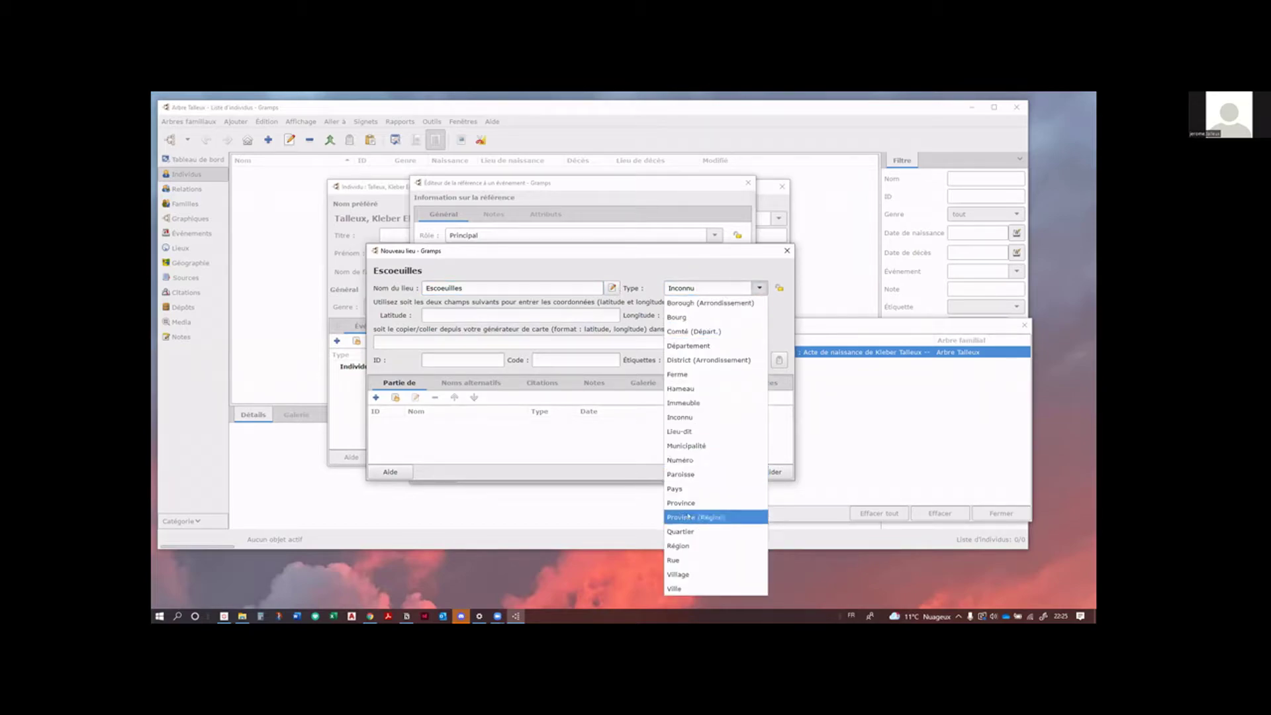
left_click(687, 590)
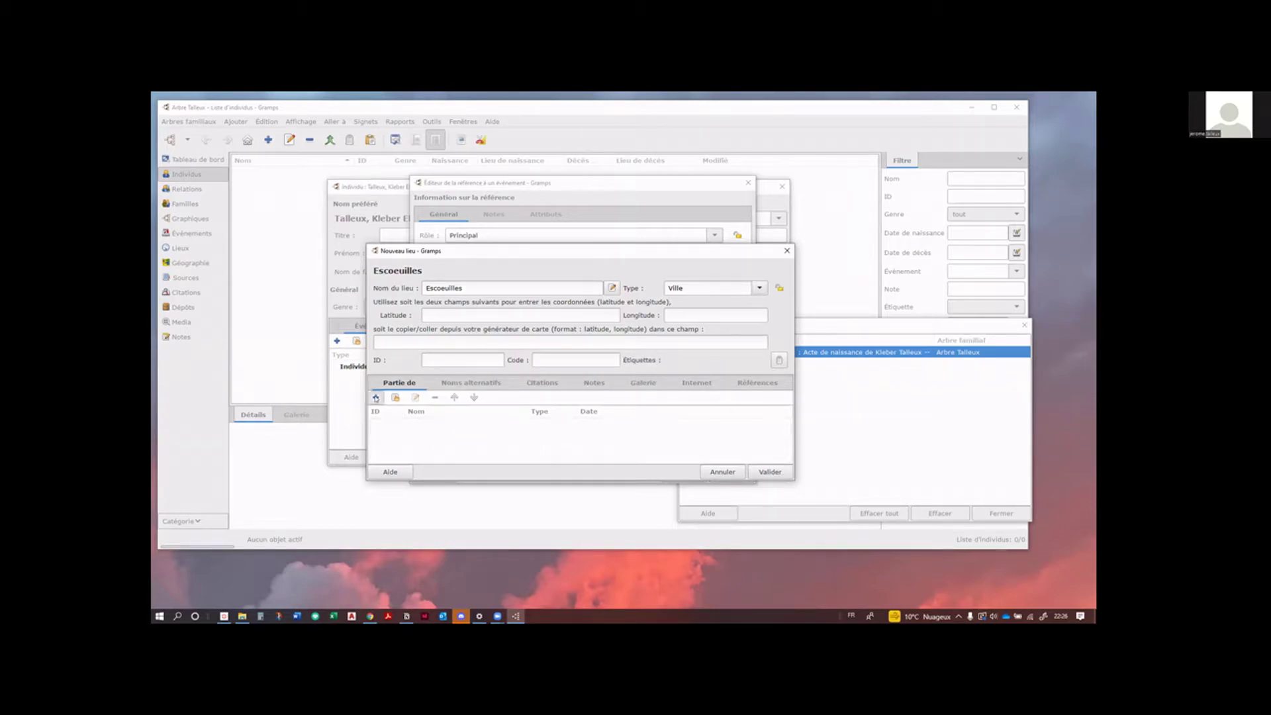
Step: Add Pas de Calais, type Département, as the place enclosing Escoeuilles
left_click(376, 397)
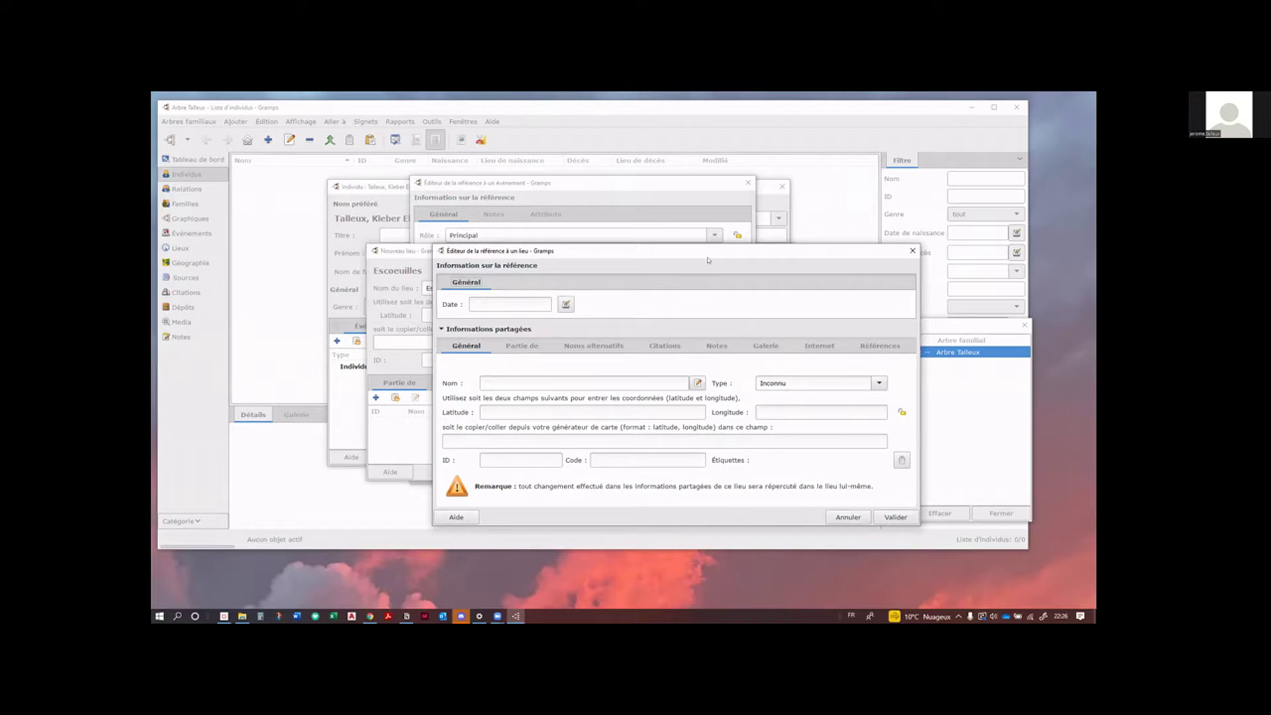
left_click_drag(704, 245, 686, 167)
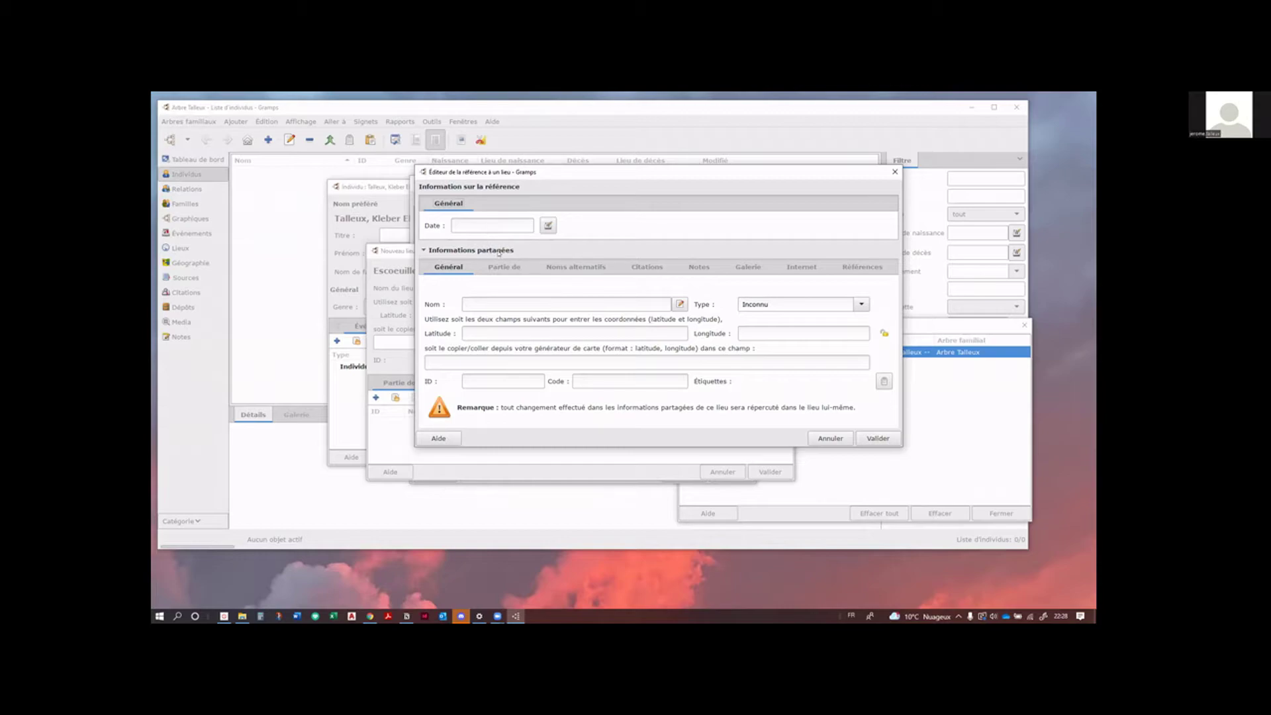
left_click(565, 303)
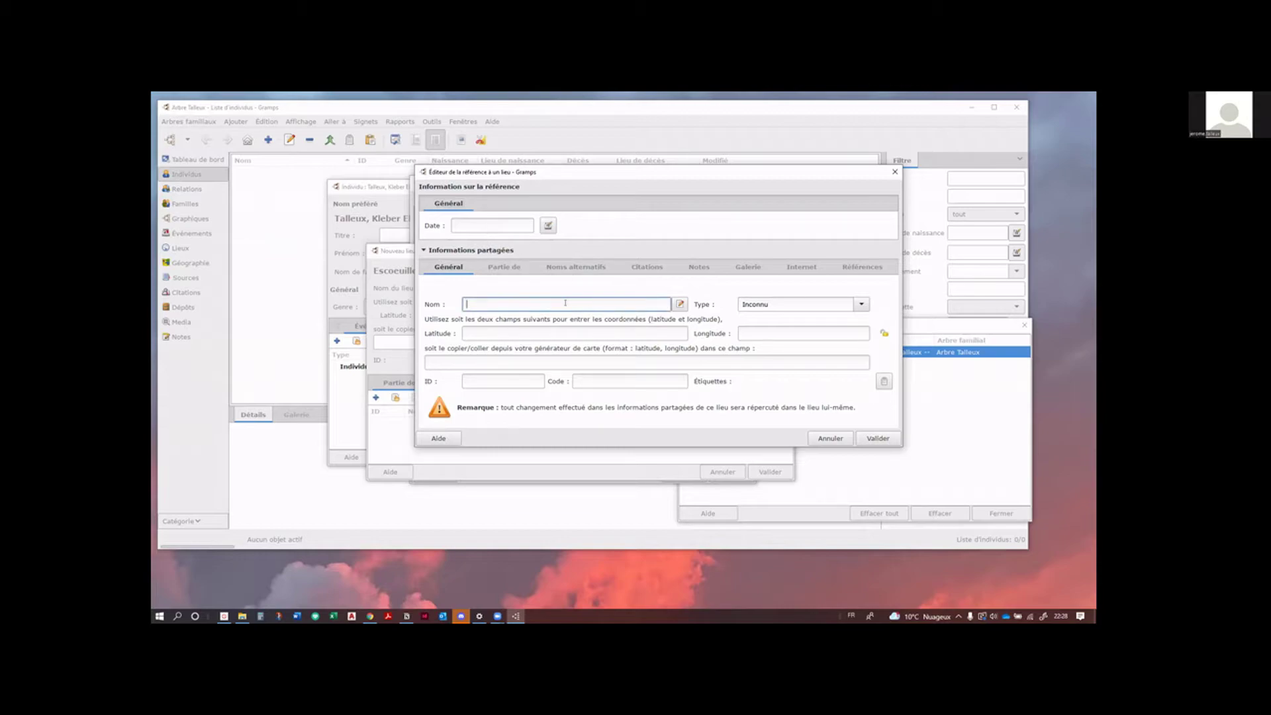
type("Pas de Calais")
left_click(860, 303)
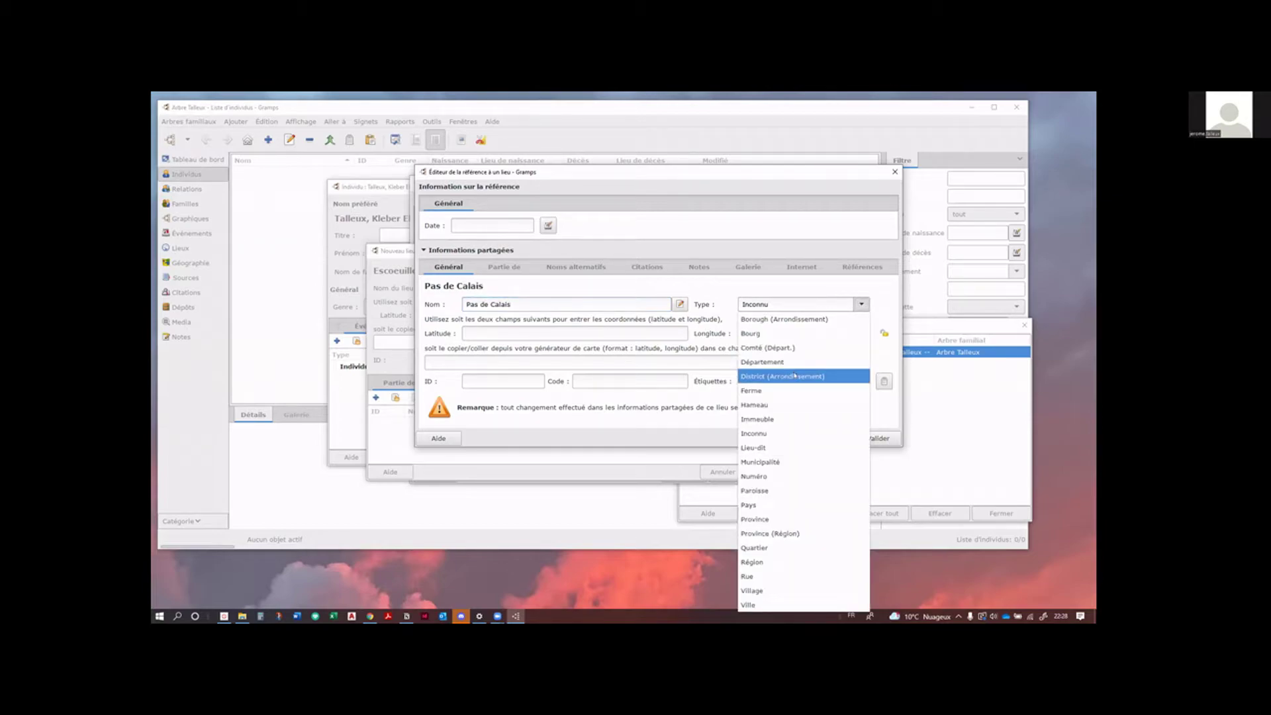
left_click(778, 363)
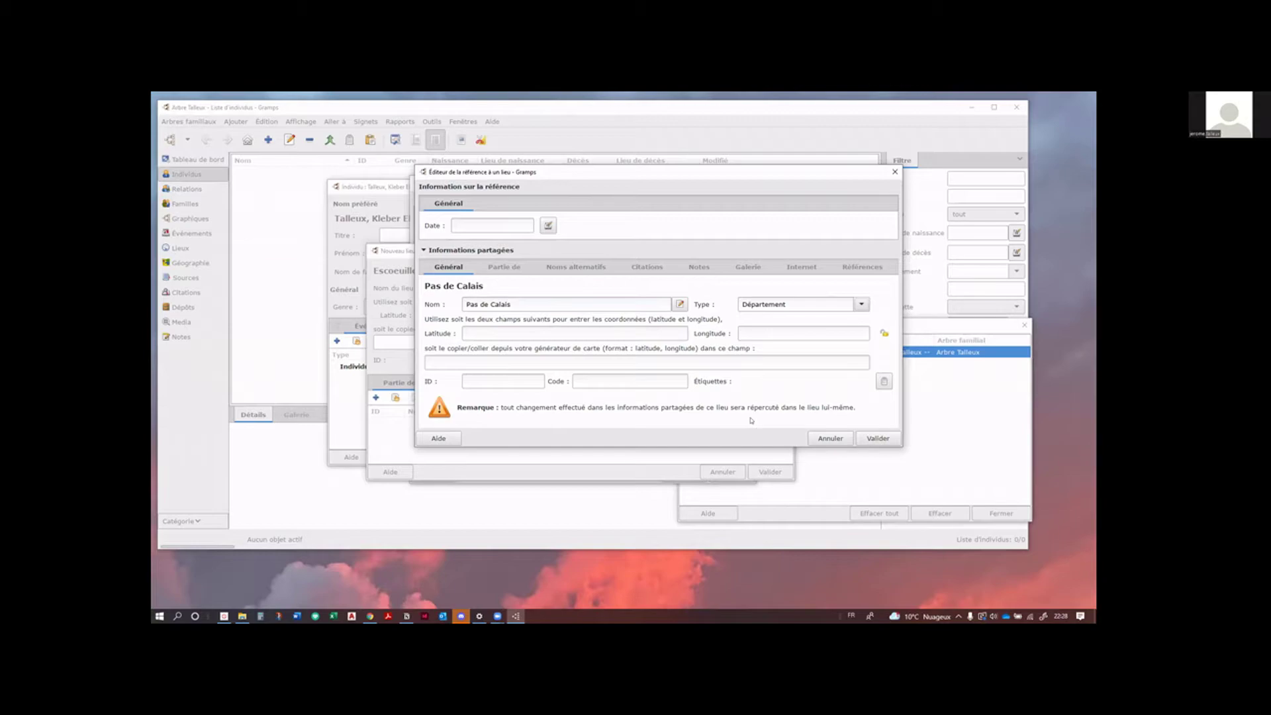
left_click(503, 267)
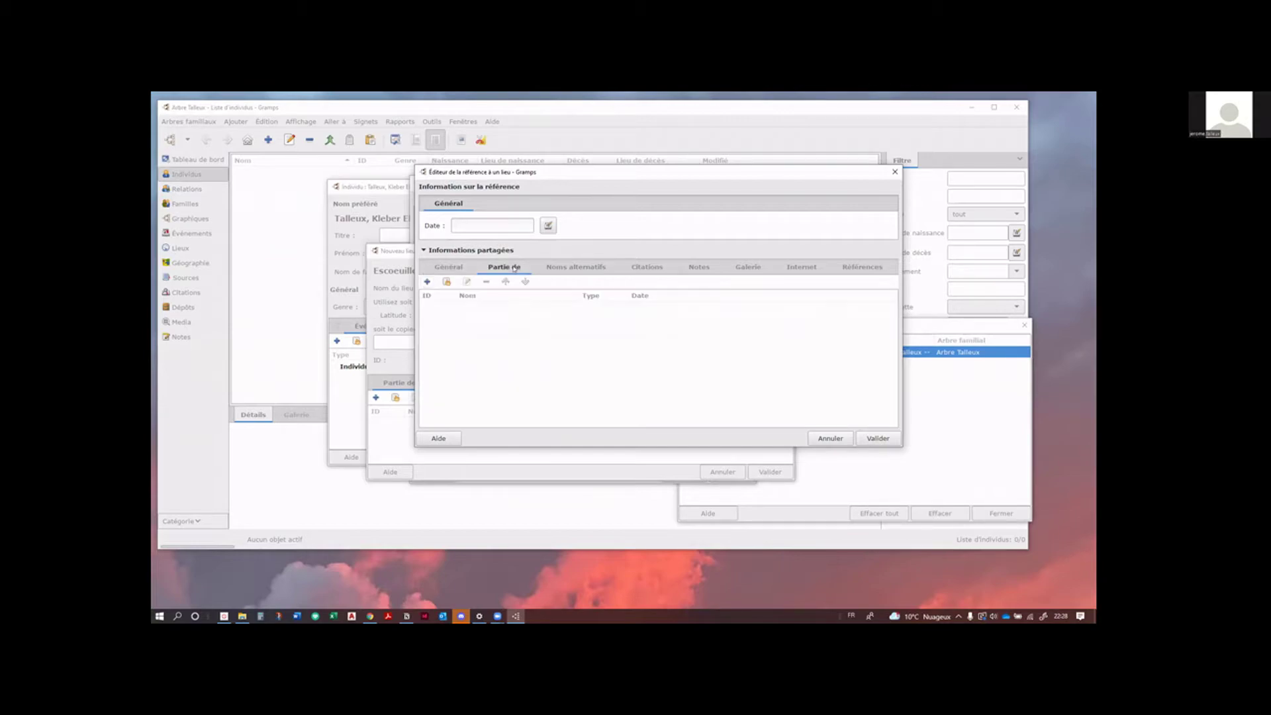
Step: Add France, type Pays, as the country enclosing Pas de Calais
left_click(427, 282)
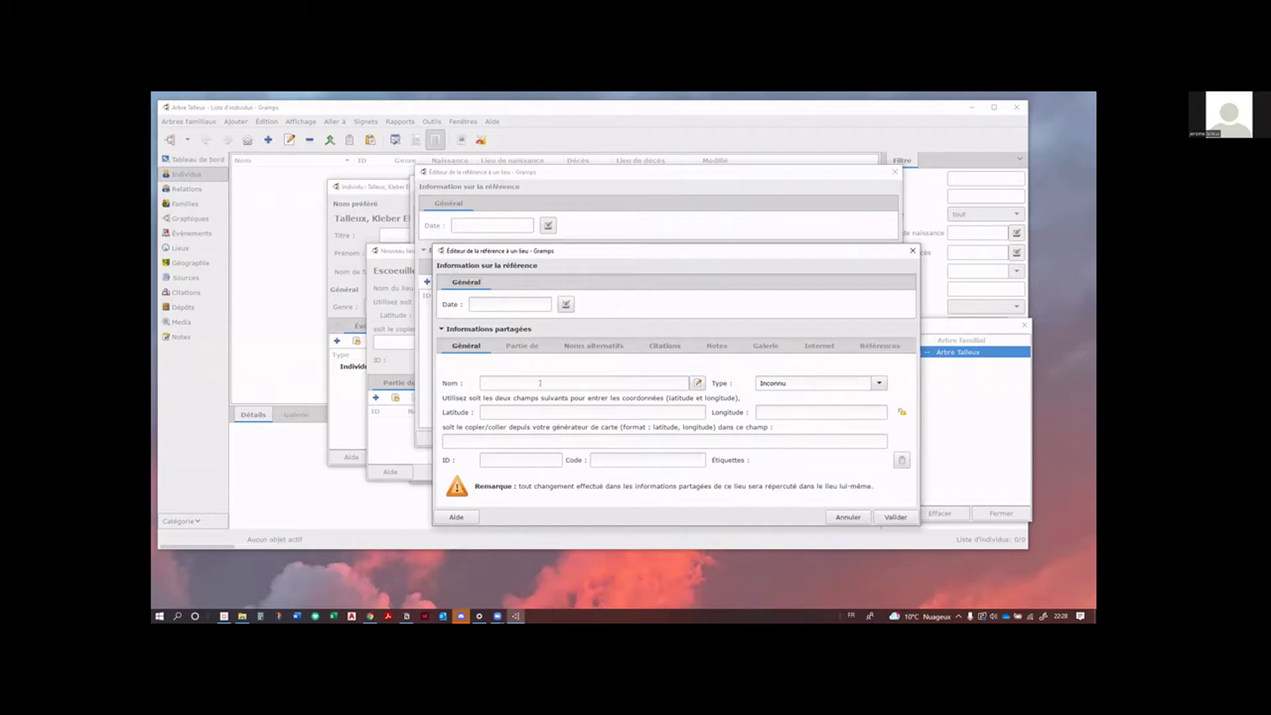
left_click(539, 386)
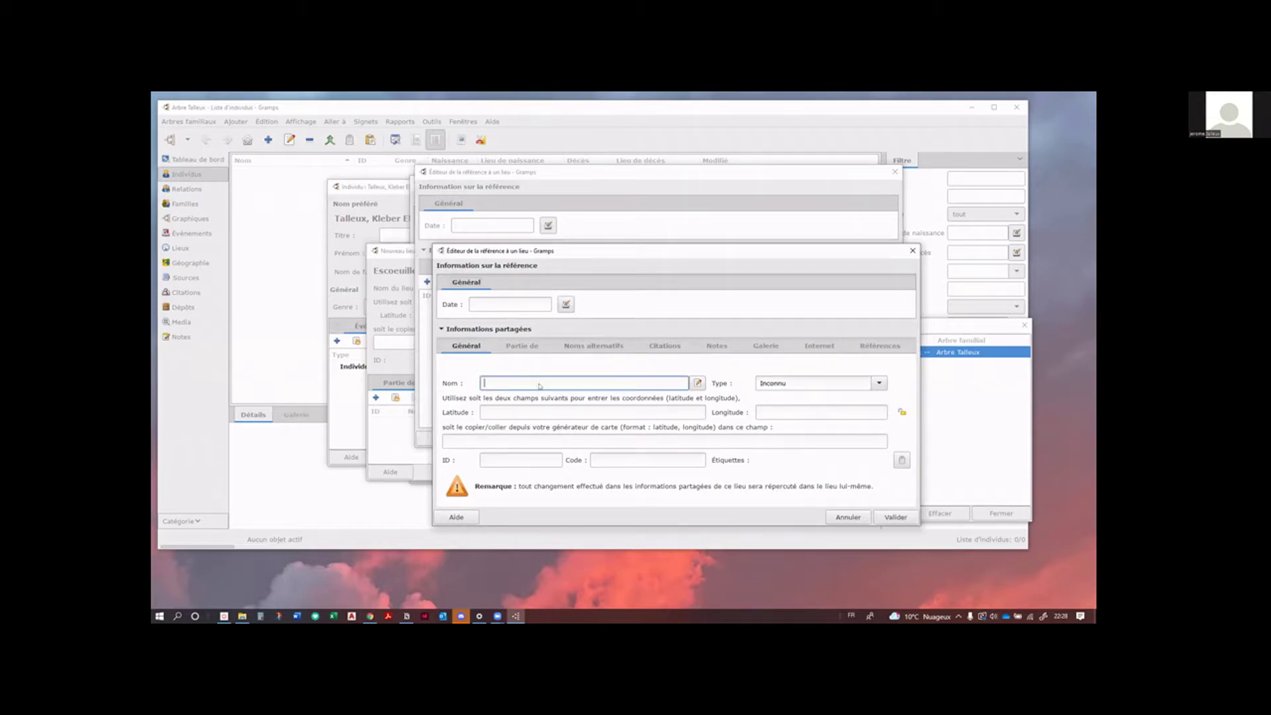
type("France")
left_click(872, 382)
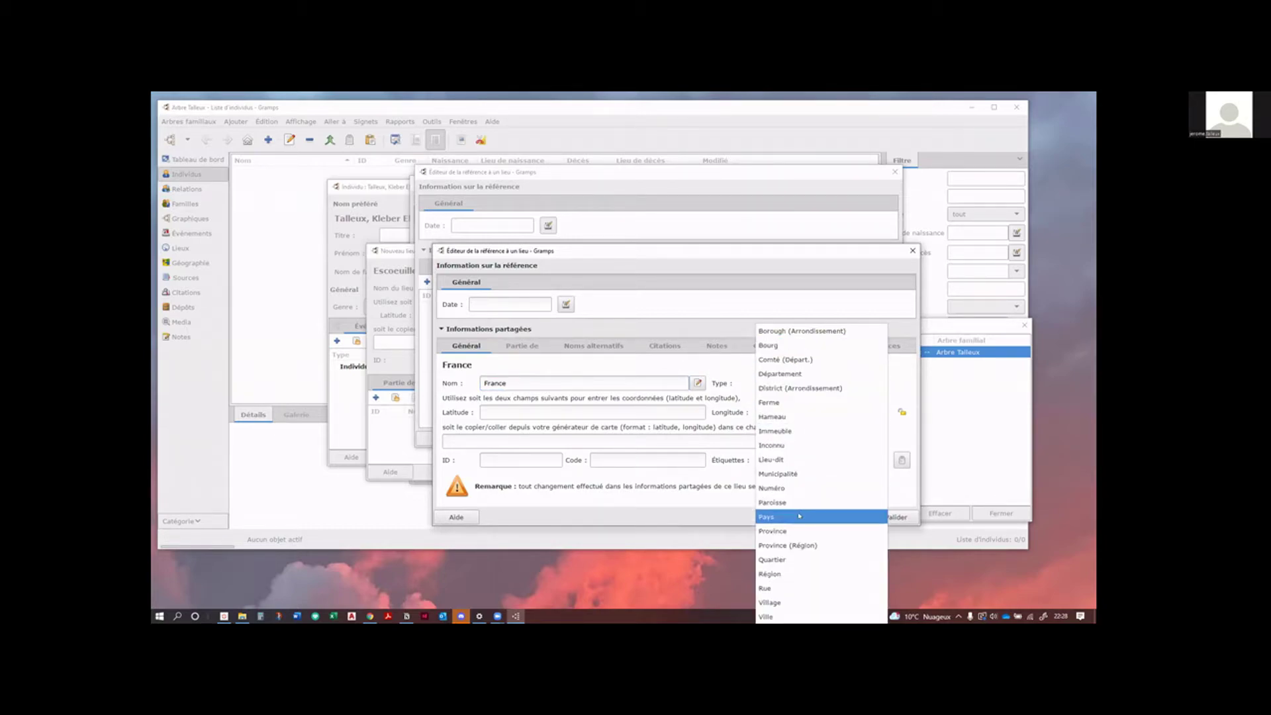
left_click(799, 516)
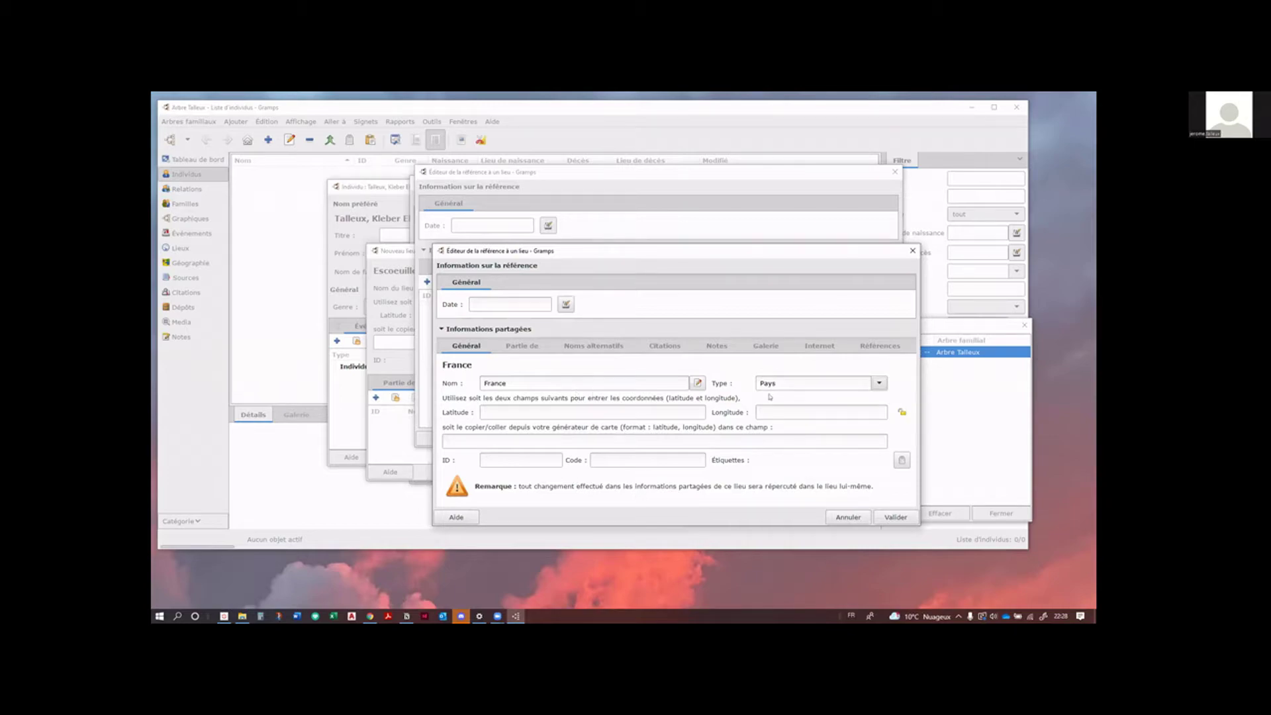
Step: Confirm the France, Pas de Calais and Escoeuilles places, saving the birthplace
left_click(895, 516)
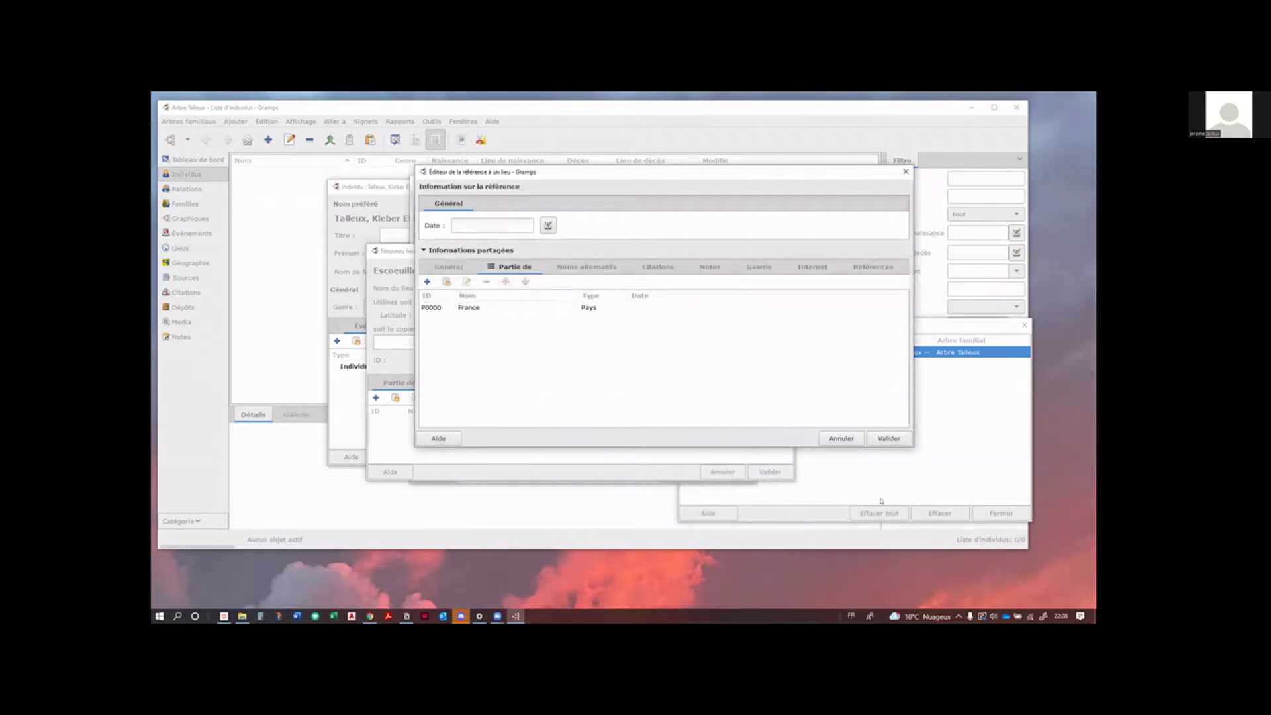
left_click(884, 437)
left_click(885, 438)
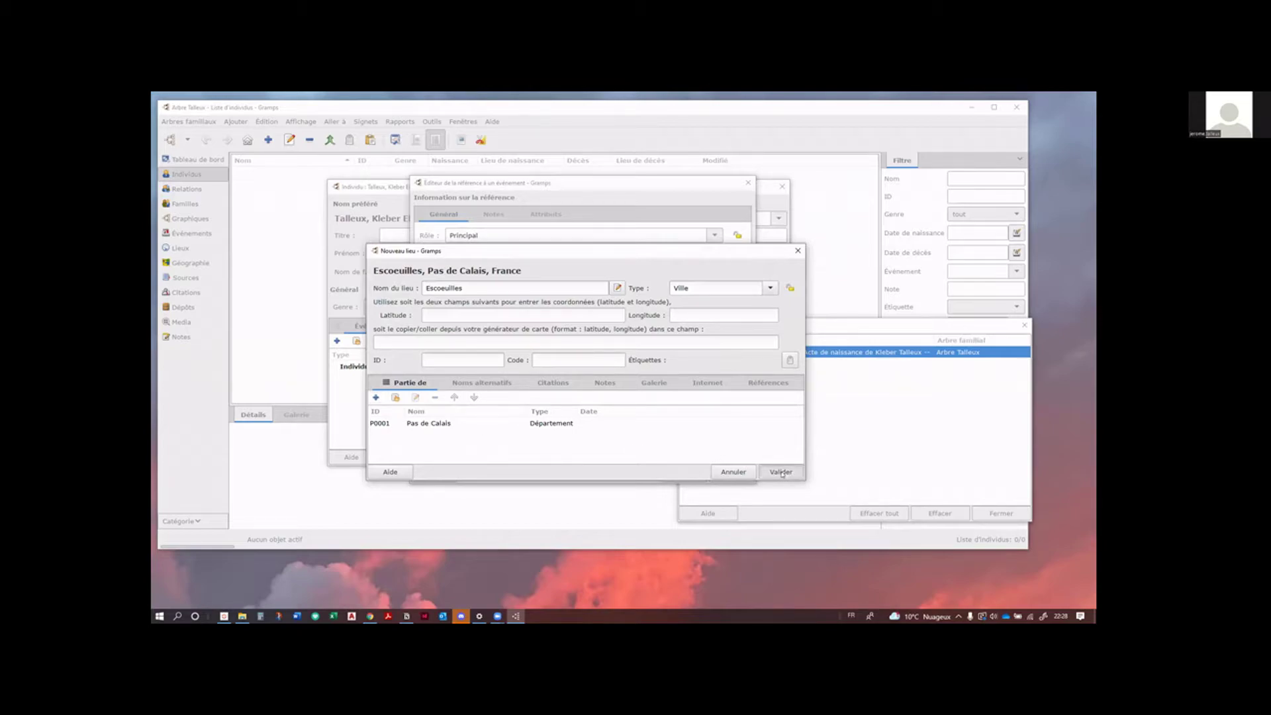
left_click(781, 472)
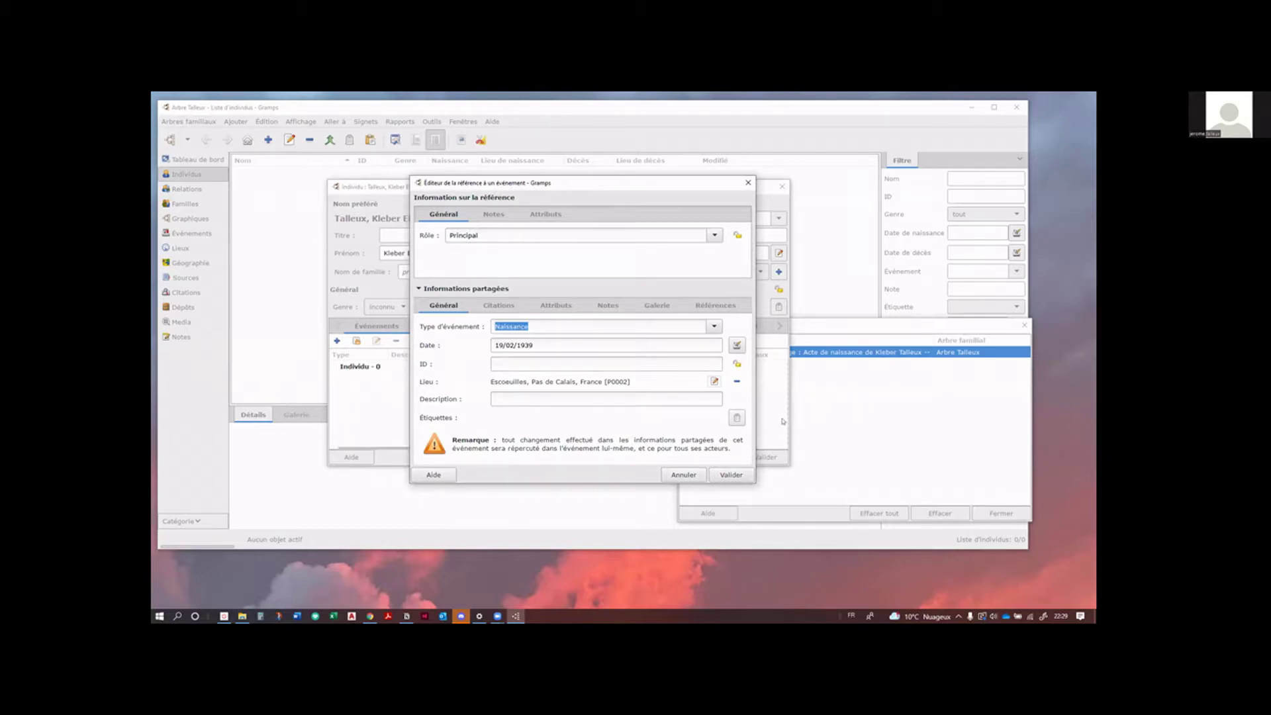
Step: Attach the clipboard's birth-certificate citation to the Naissance event and save the event
left_click(499, 305)
left_click(778, 356)
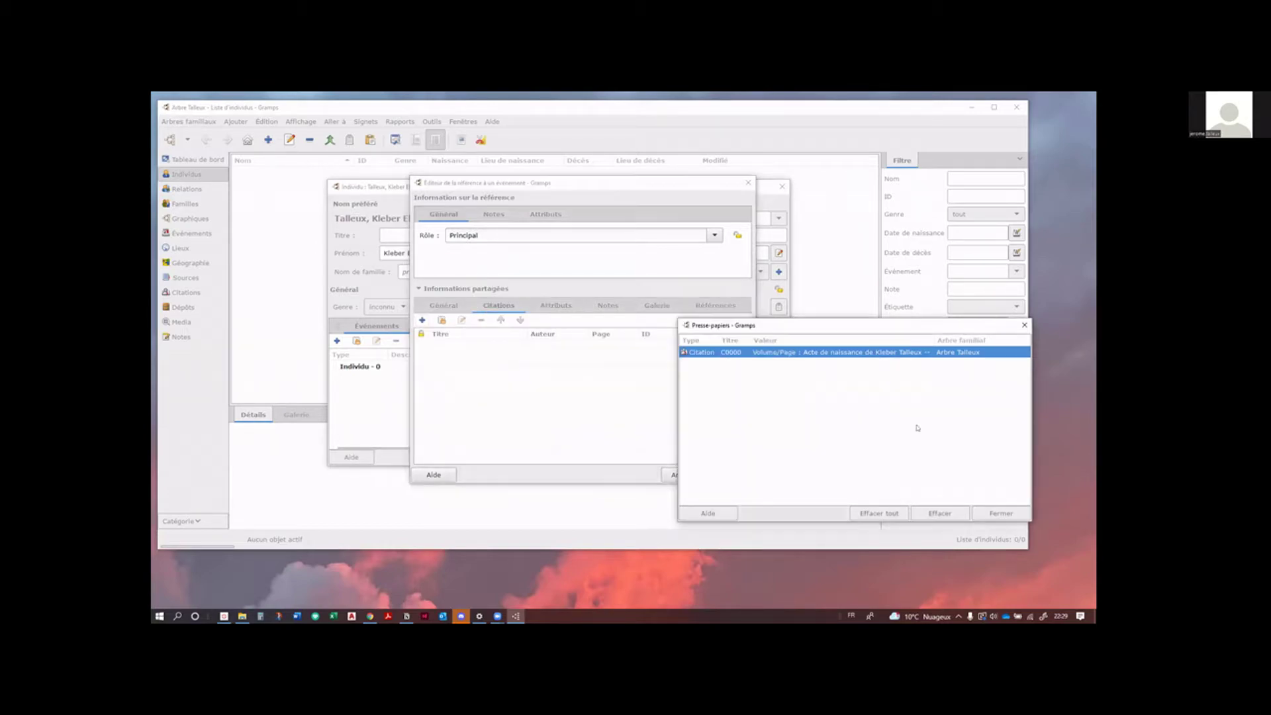
left_click_drag(777, 356, 516, 374)
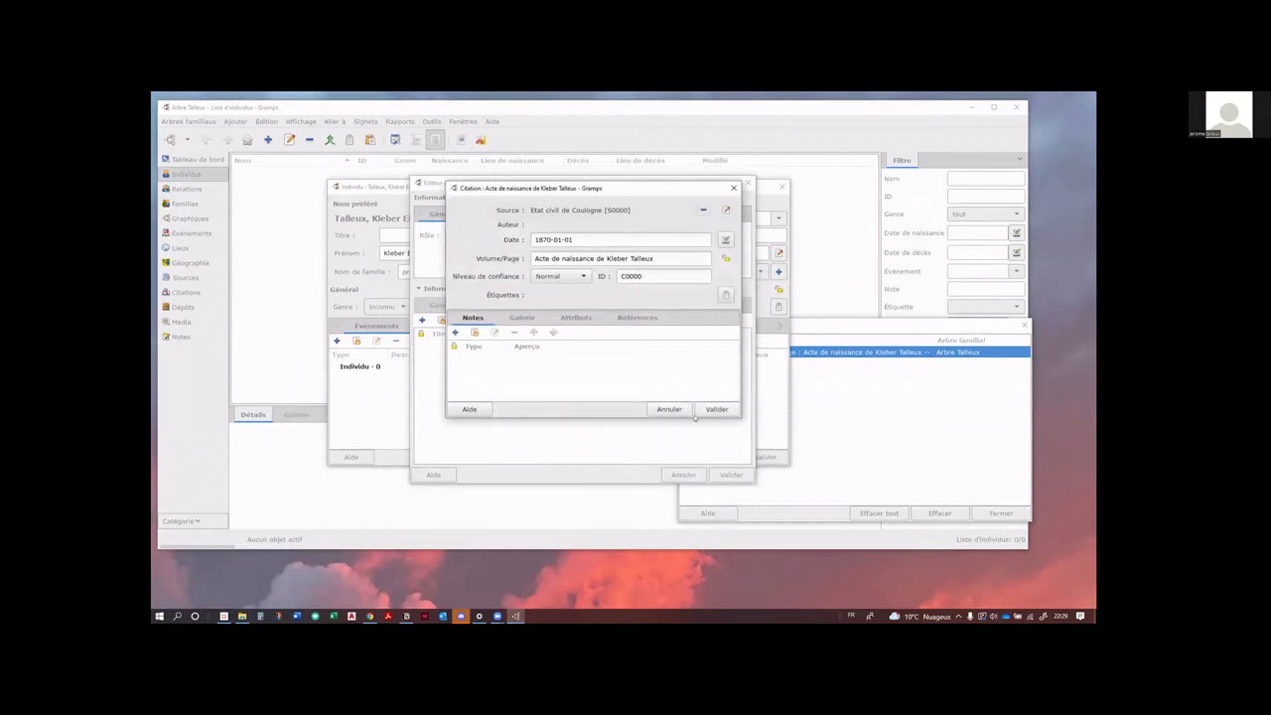
left_click(722, 409)
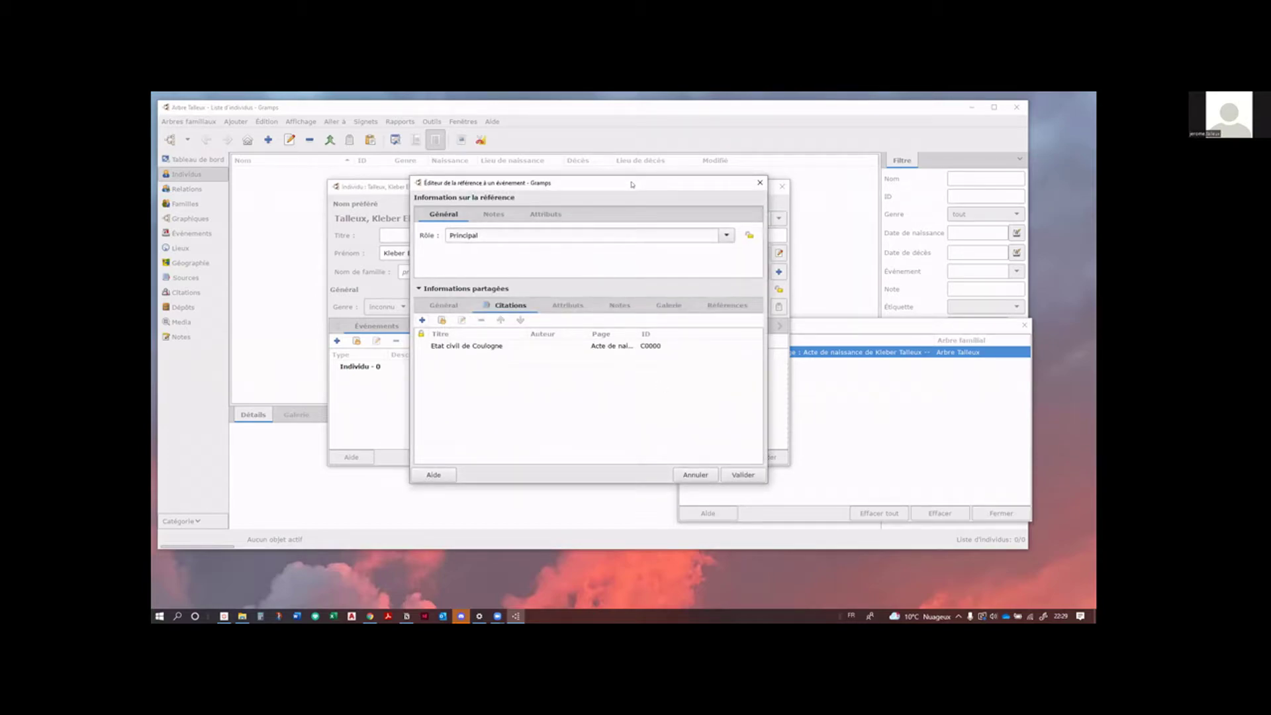
left_click_drag(546, 173, 456, 165)
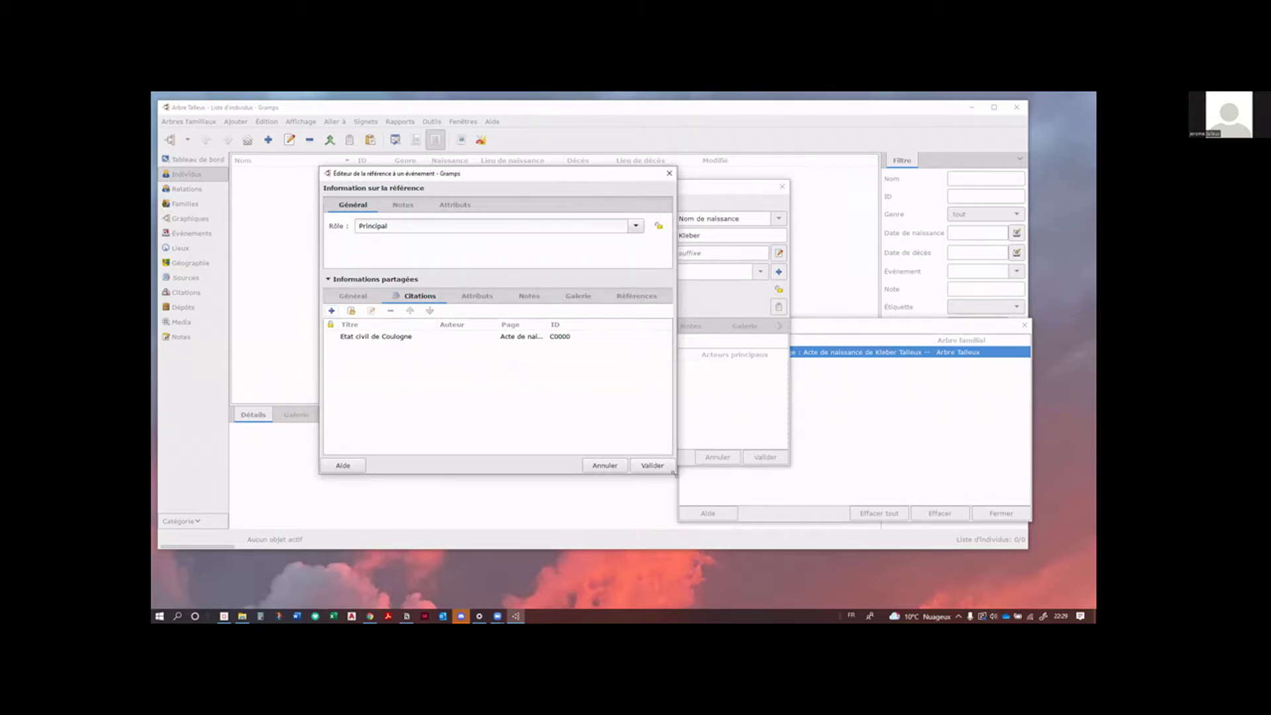
left_click_drag(673, 472, 722, 514)
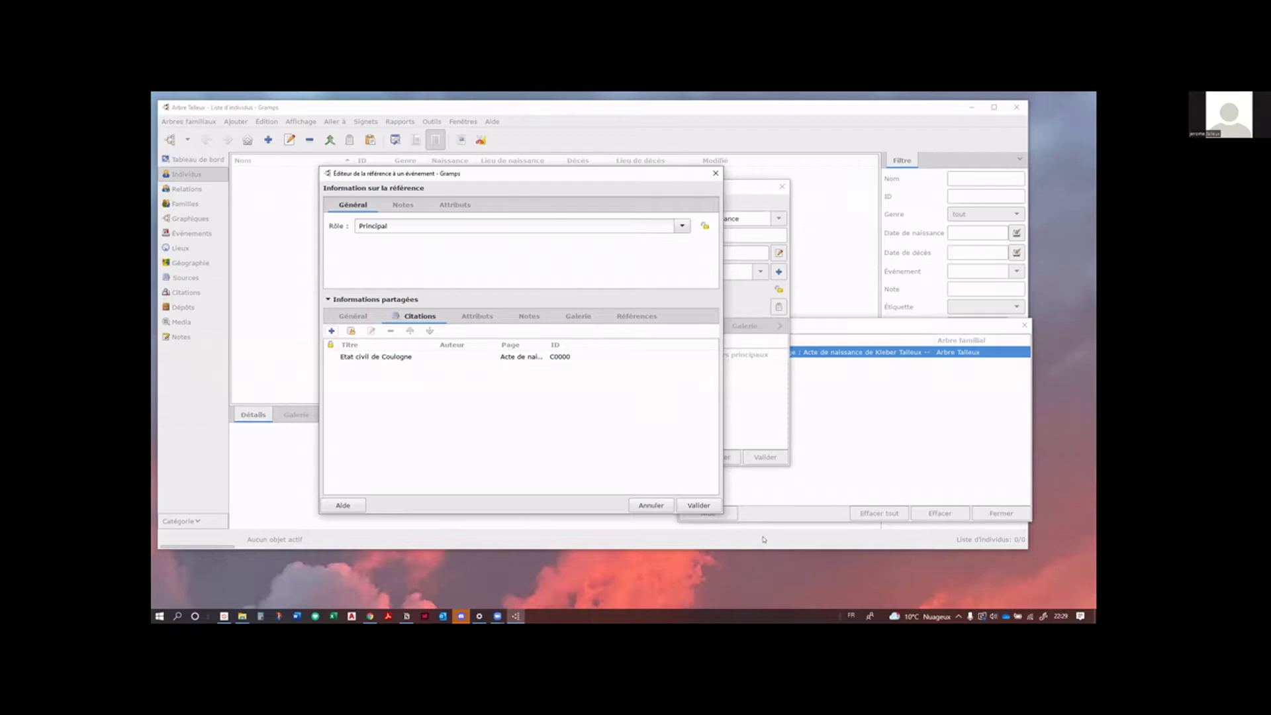
left_click(699, 506)
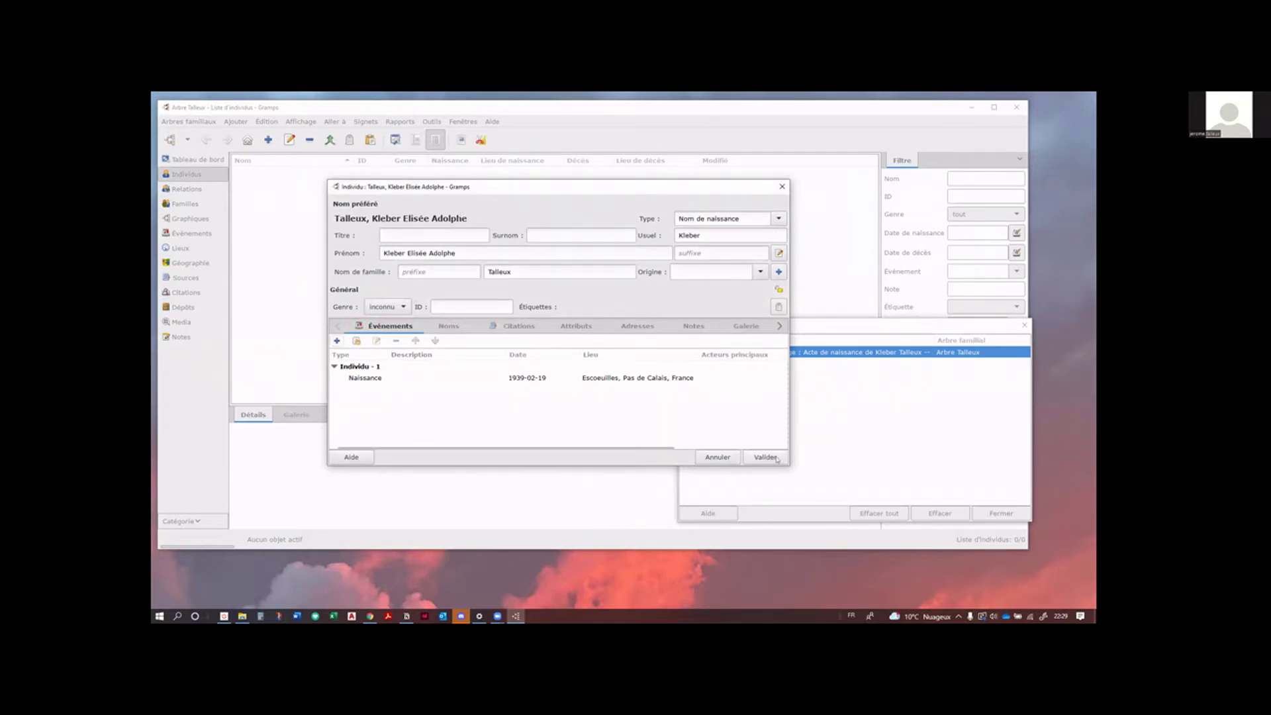
Step: Set the gender back to inconnu and save, triggering the Genre inconnu warning
left_click(391, 306)
left_click(395, 288)
key("space")
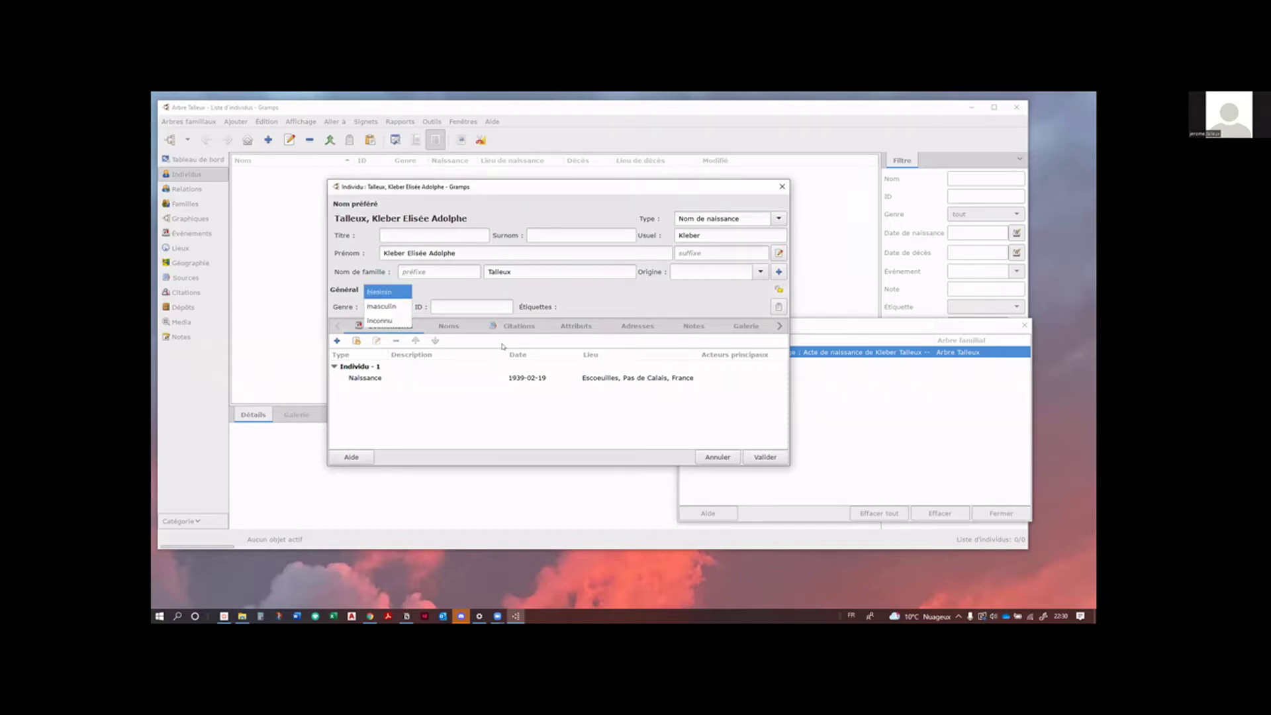
key("Down")
key("Down")
key("Return")
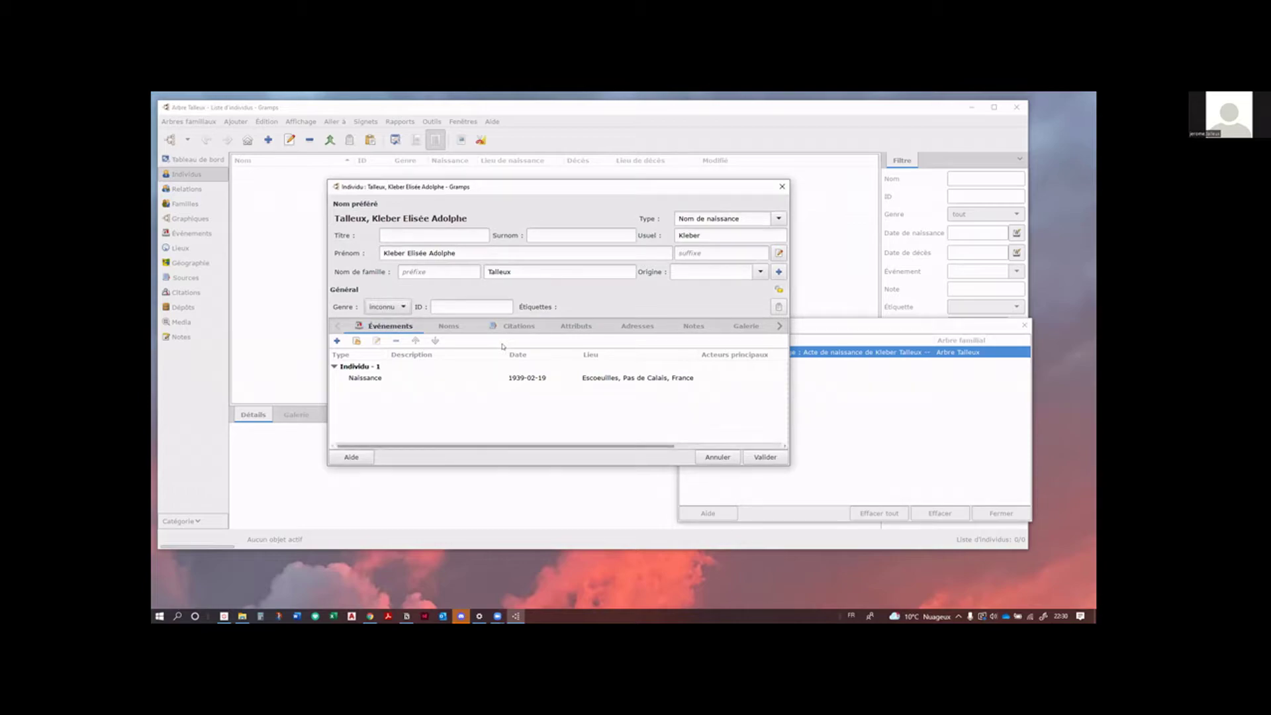
key("Return")
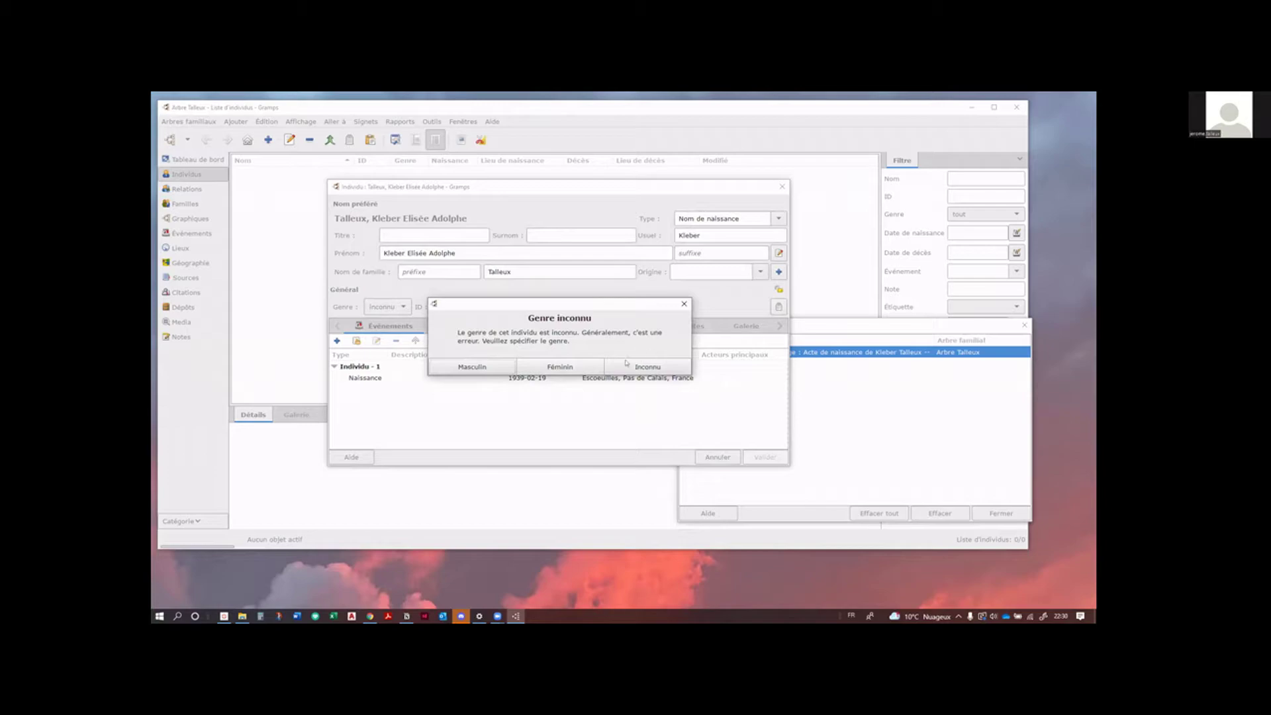
Step: Save the person as Masculin and widen the Lieu de naissance column
left_click(472, 370)
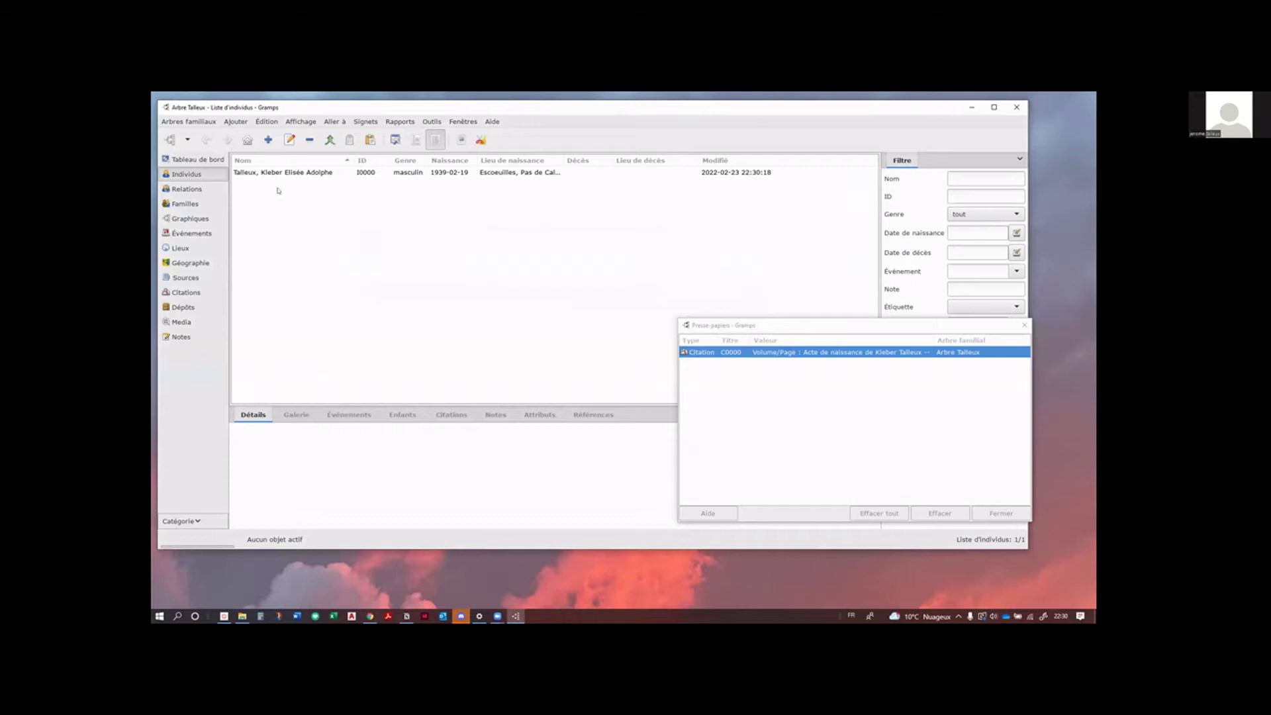
left_click(894, 333)
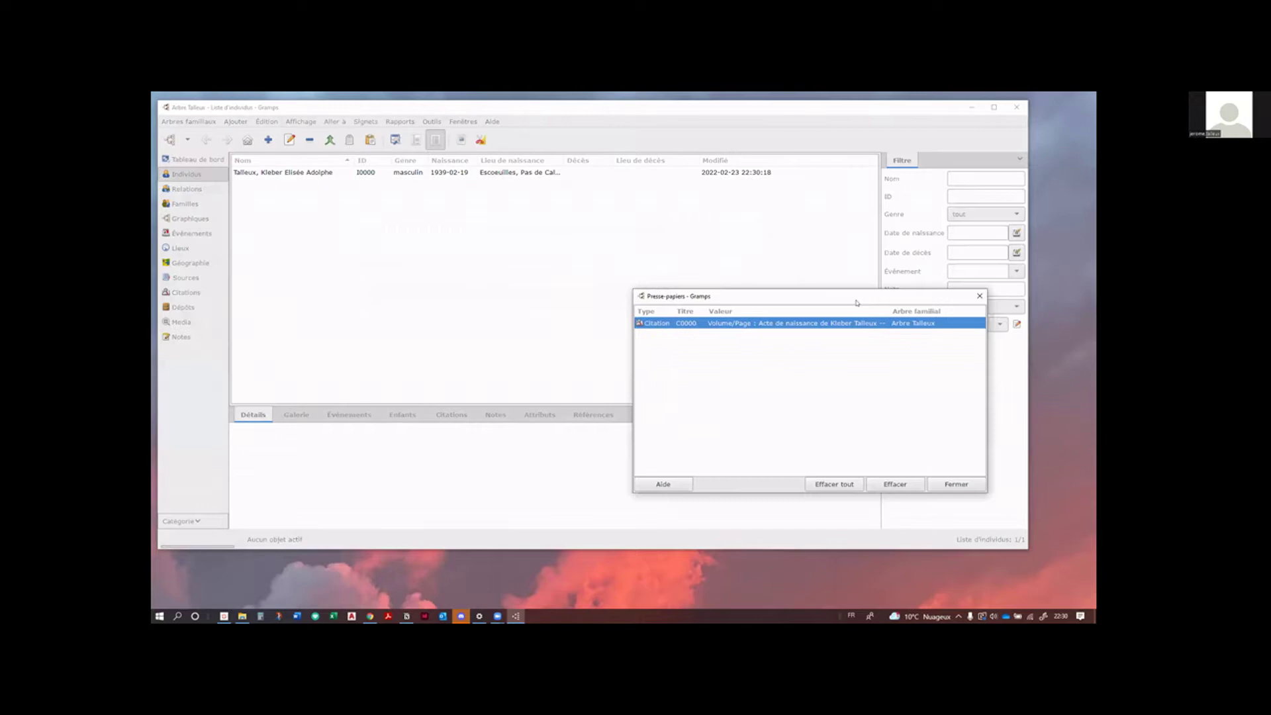
left_click(352, 189)
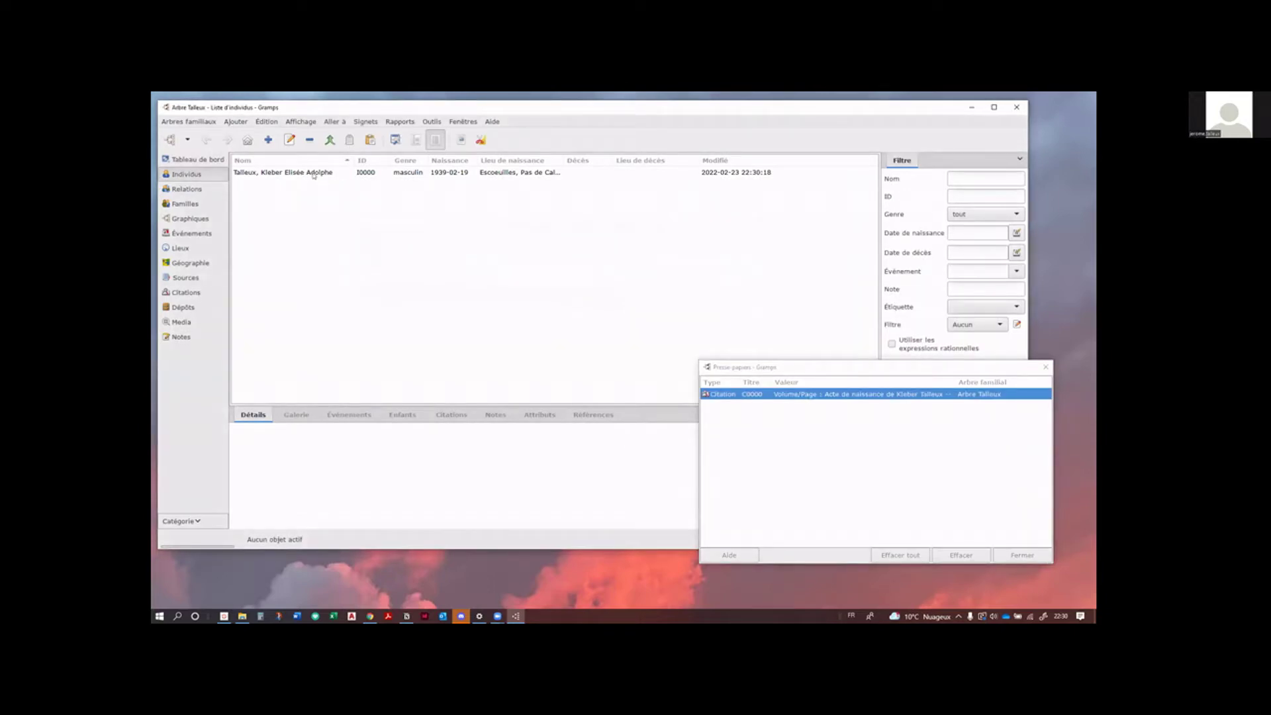
left_click_drag(566, 163, 609, 165)
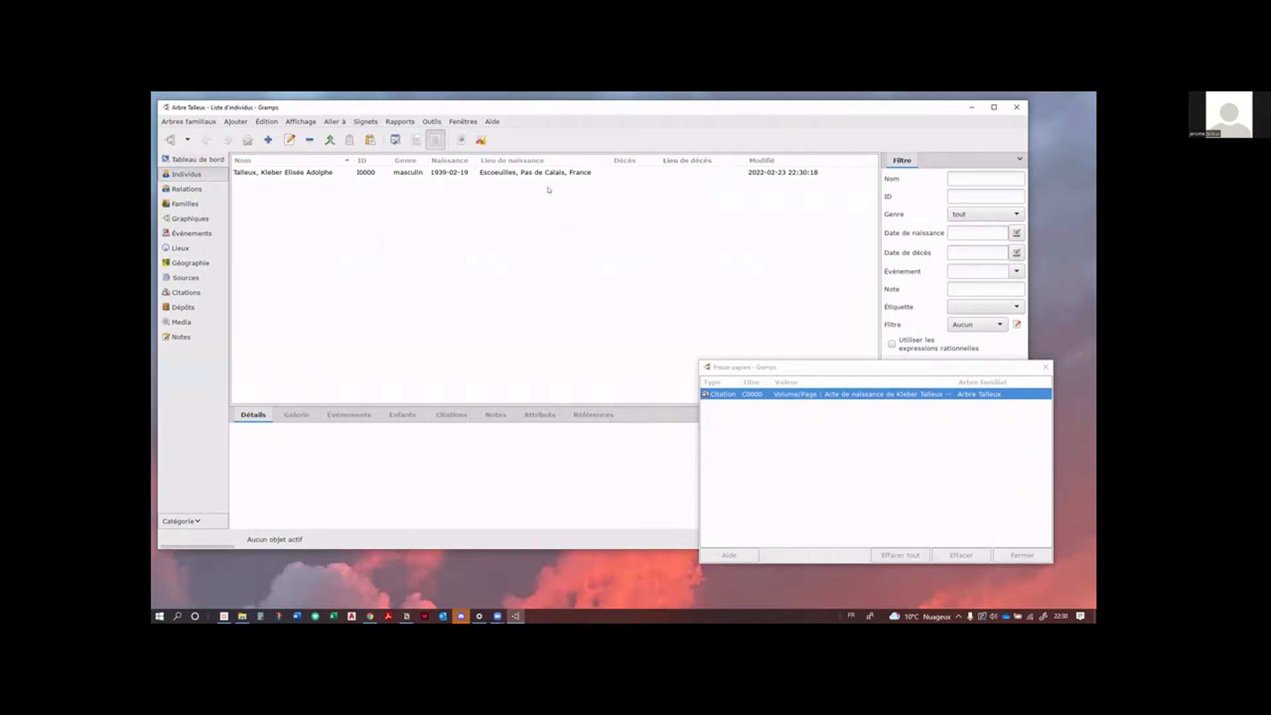
left_click(186, 189)
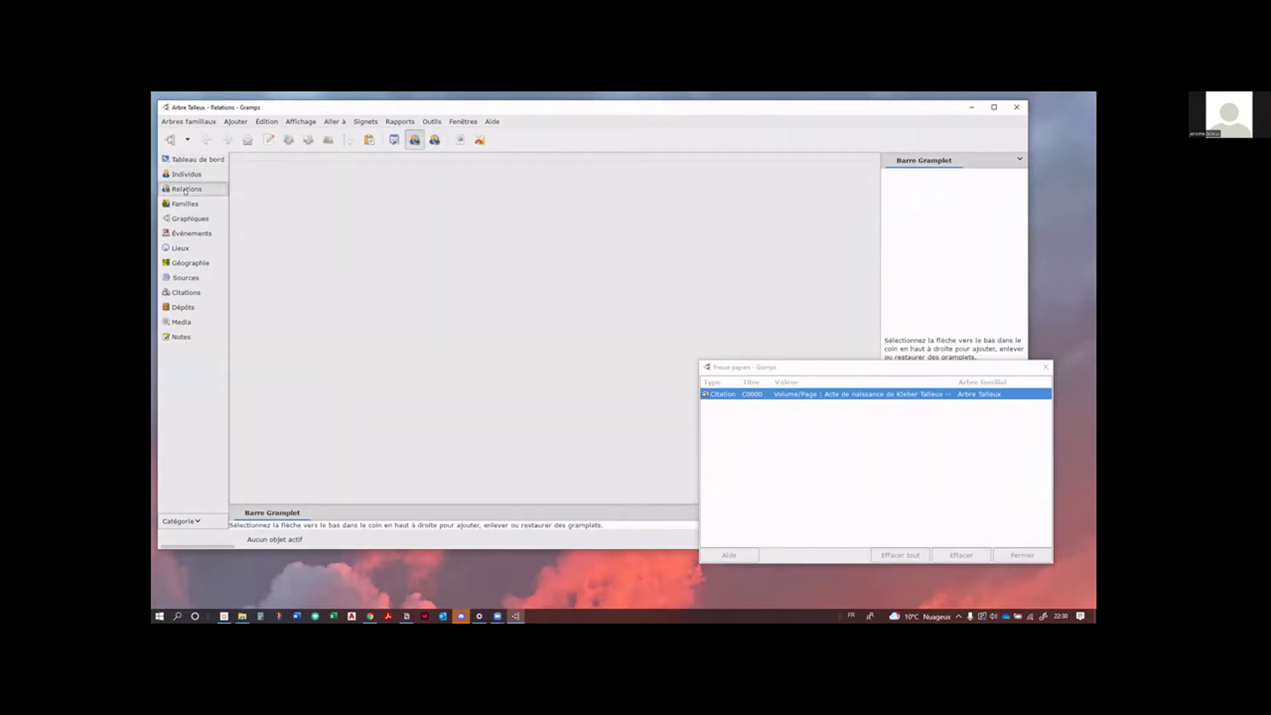
Step: Move and narrow the Presse-papiers window to the lower right, then return to Individus
left_click(917, 367)
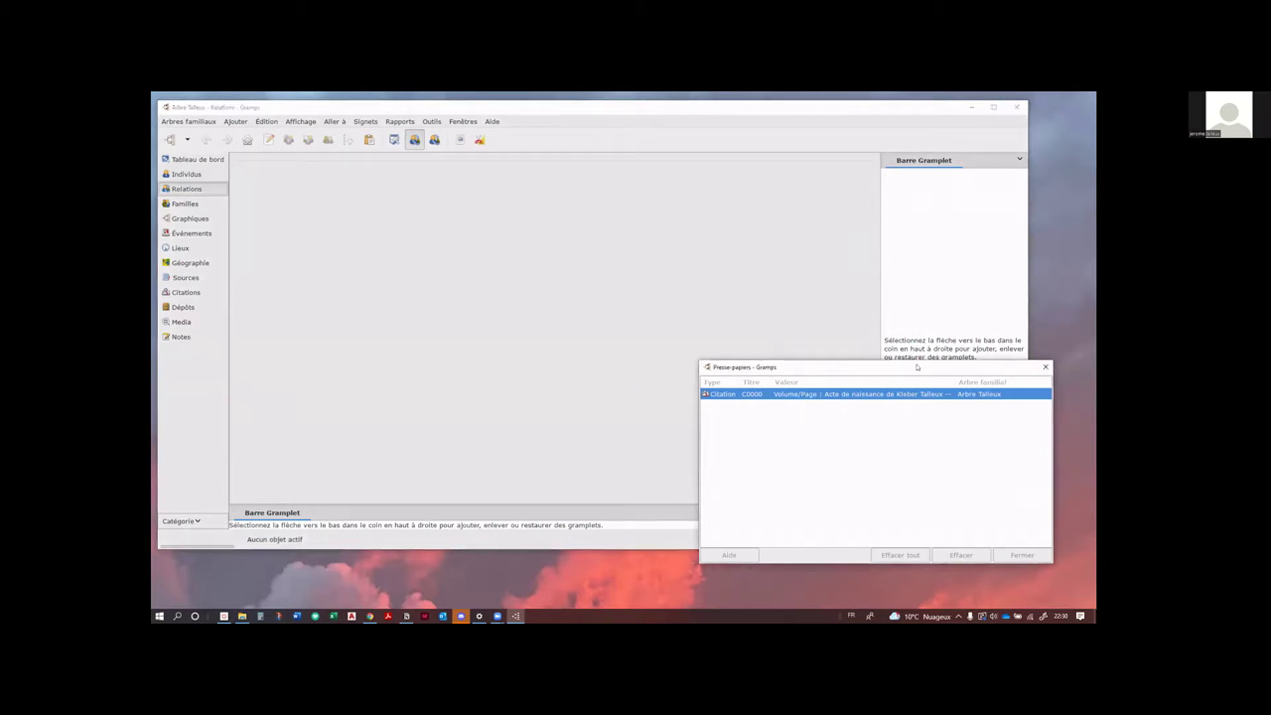
left_click_drag(917, 367, 962, 400)
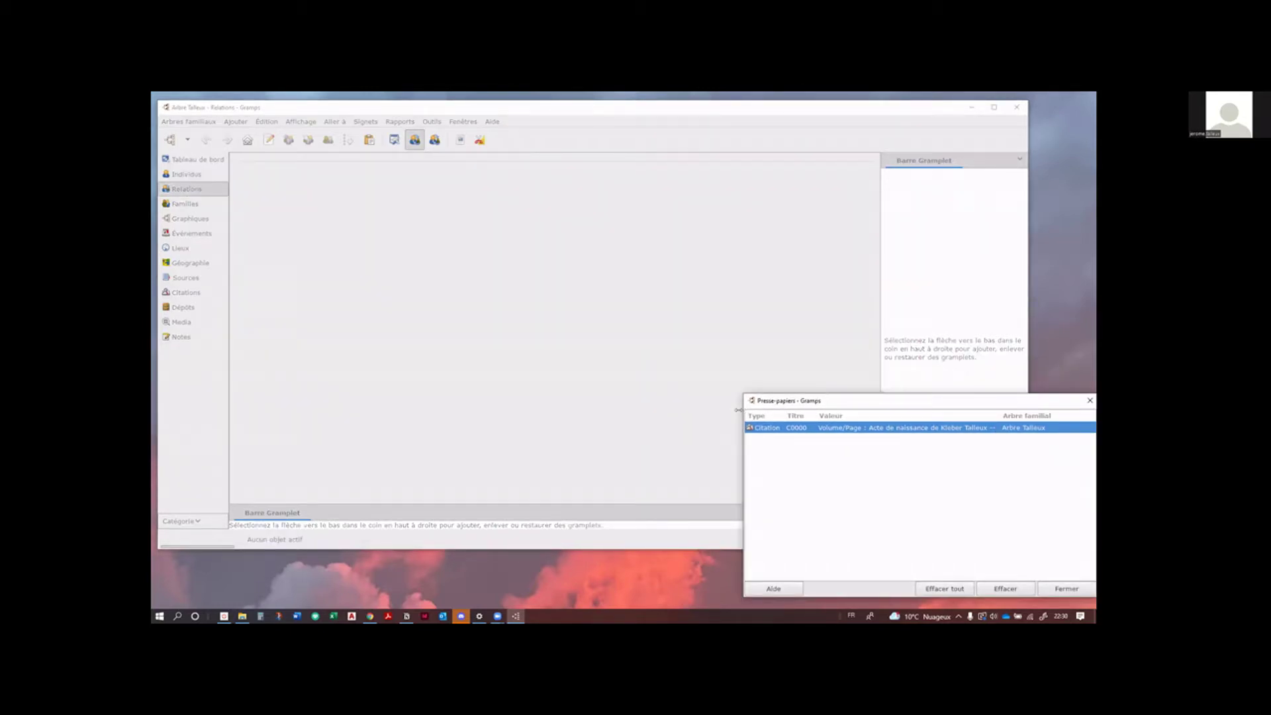
left_click_drag(738, 410, 853, 410)
left_click(777, 119)
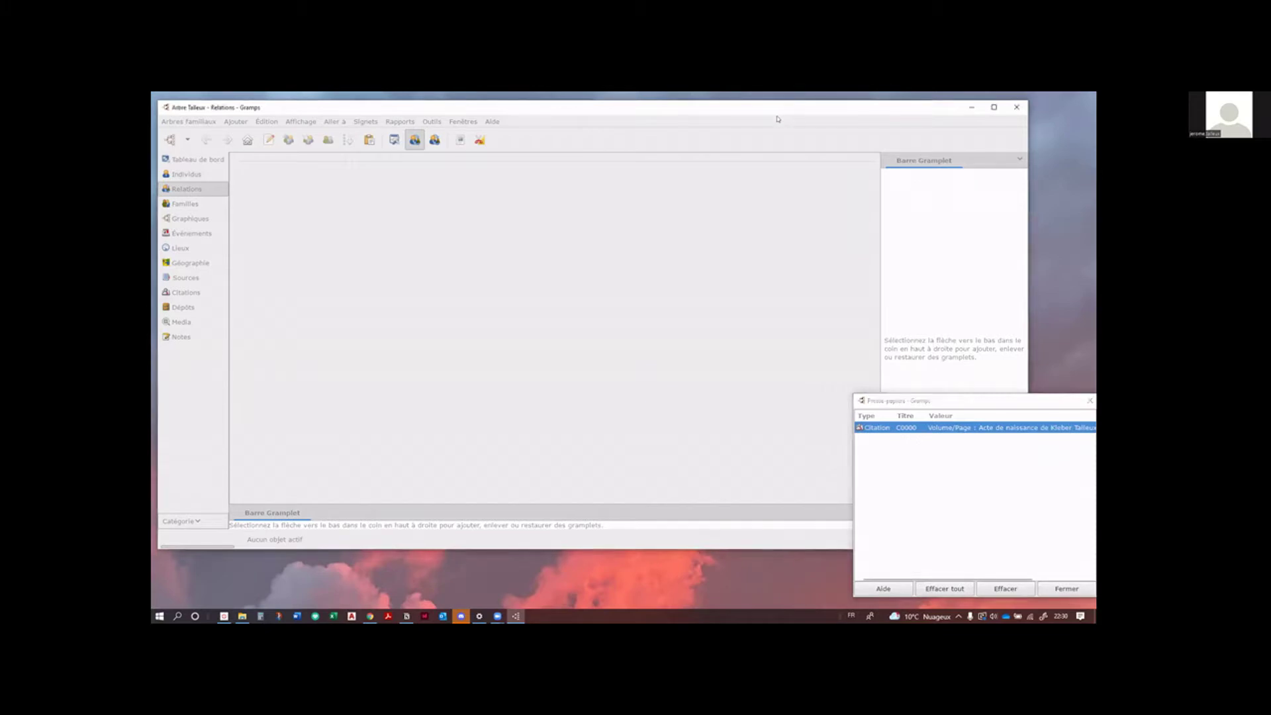
left_click_drag(778, 119, 769, 131)
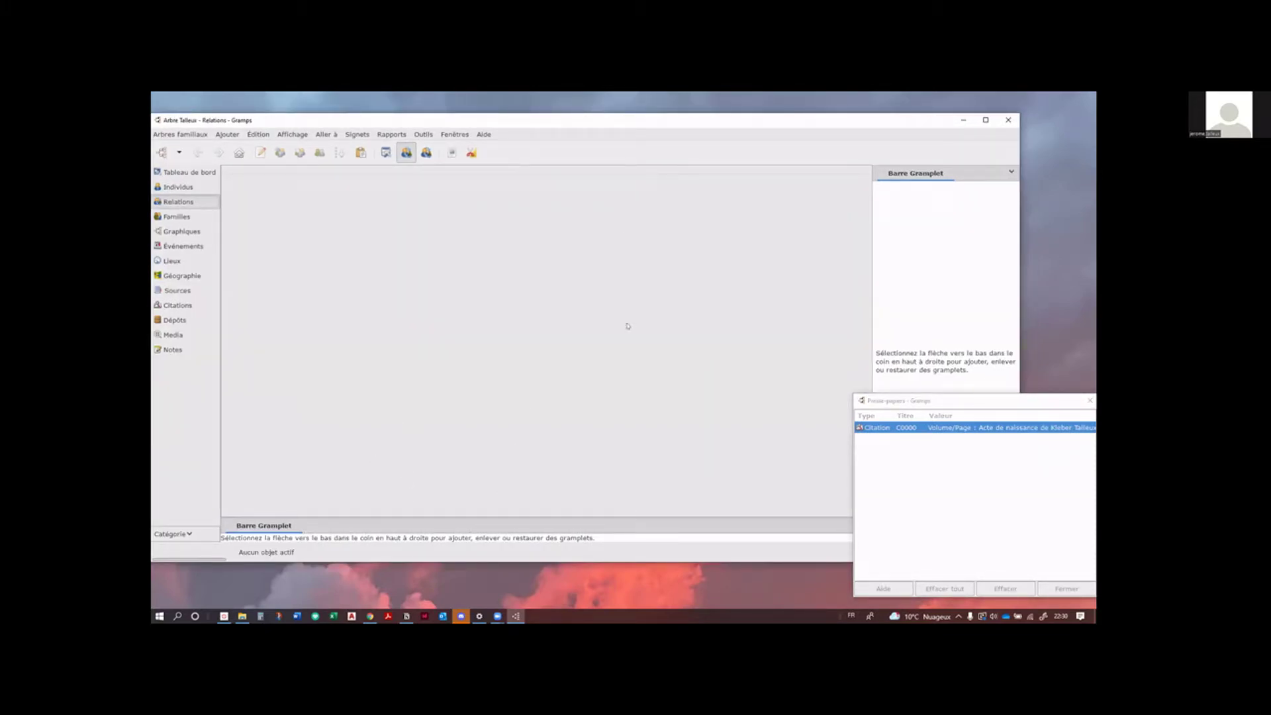
left_click_drag(609, 119, 628, 115)
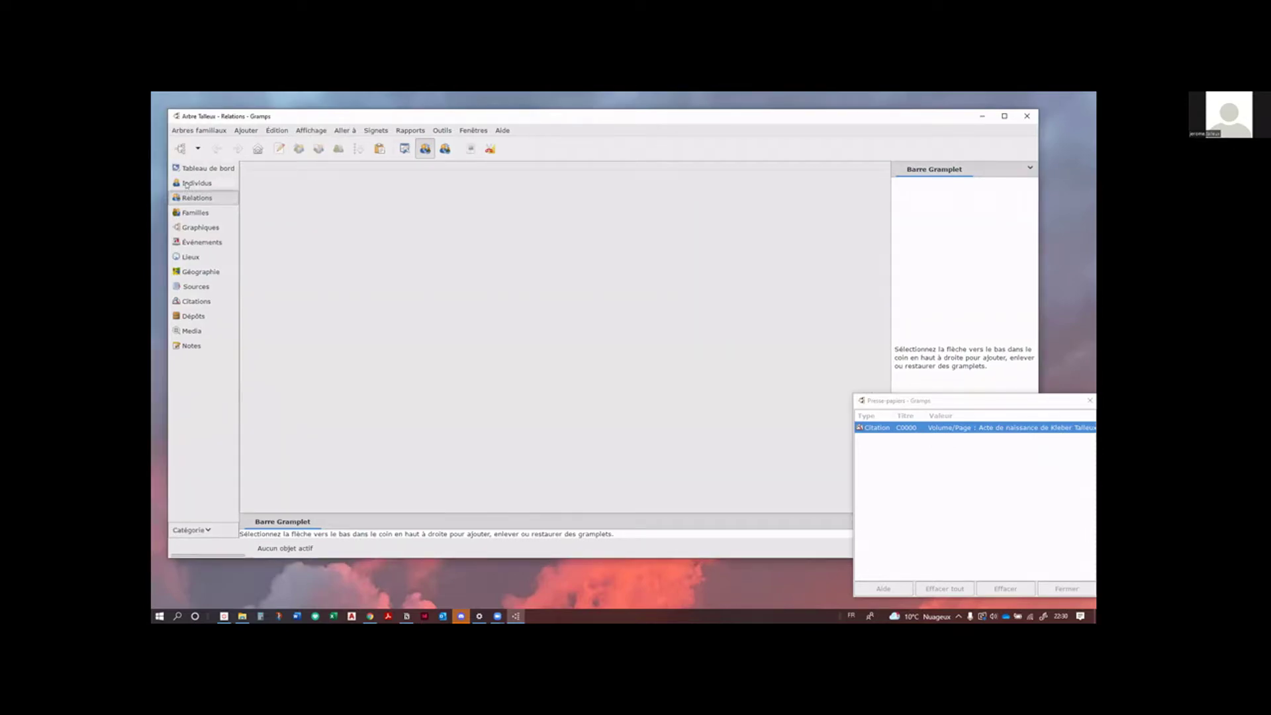
left_click(192, 183)
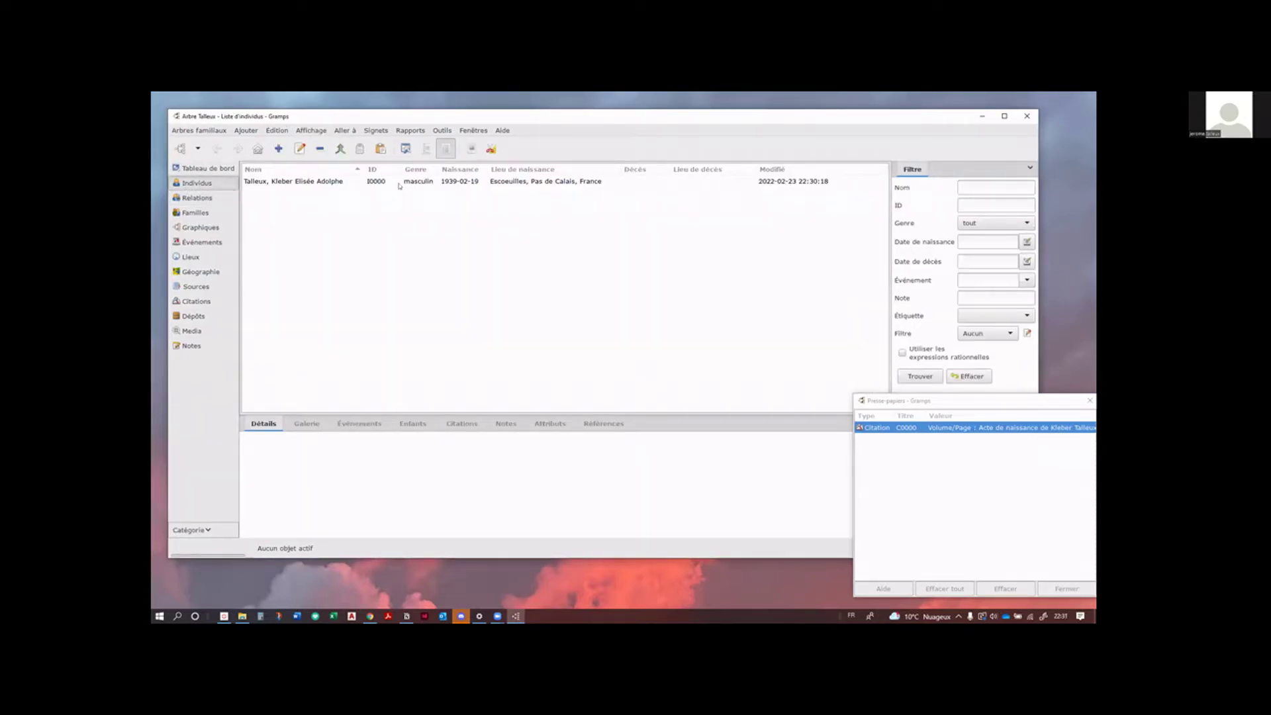
Step: Select the saved person and display his Relations page
left_click(271, 182)
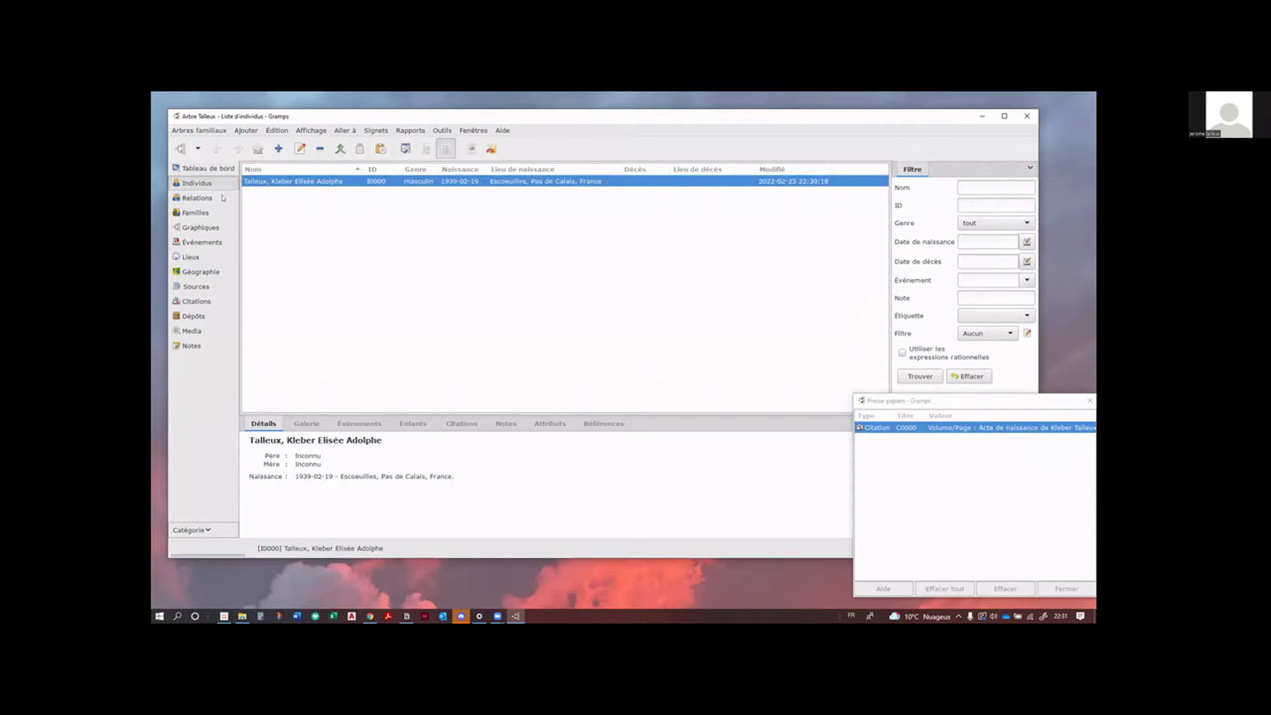
left_click(223, 198)
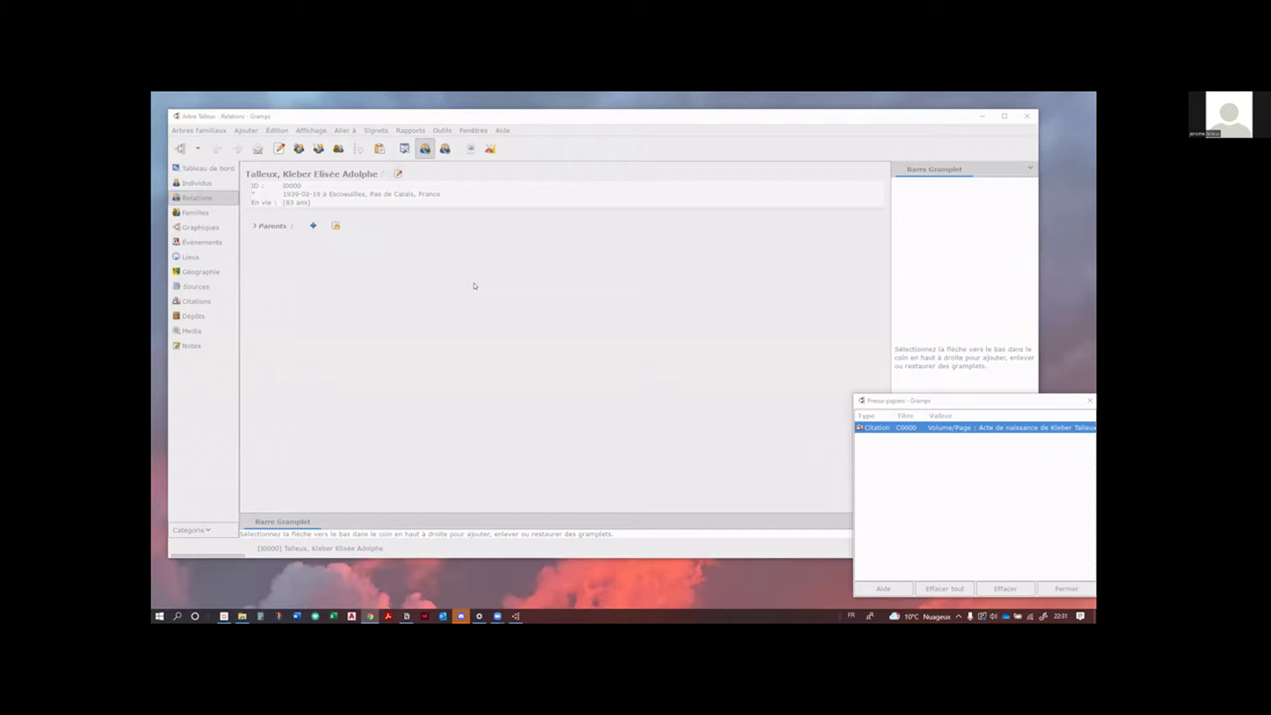
left_click(436, 239)
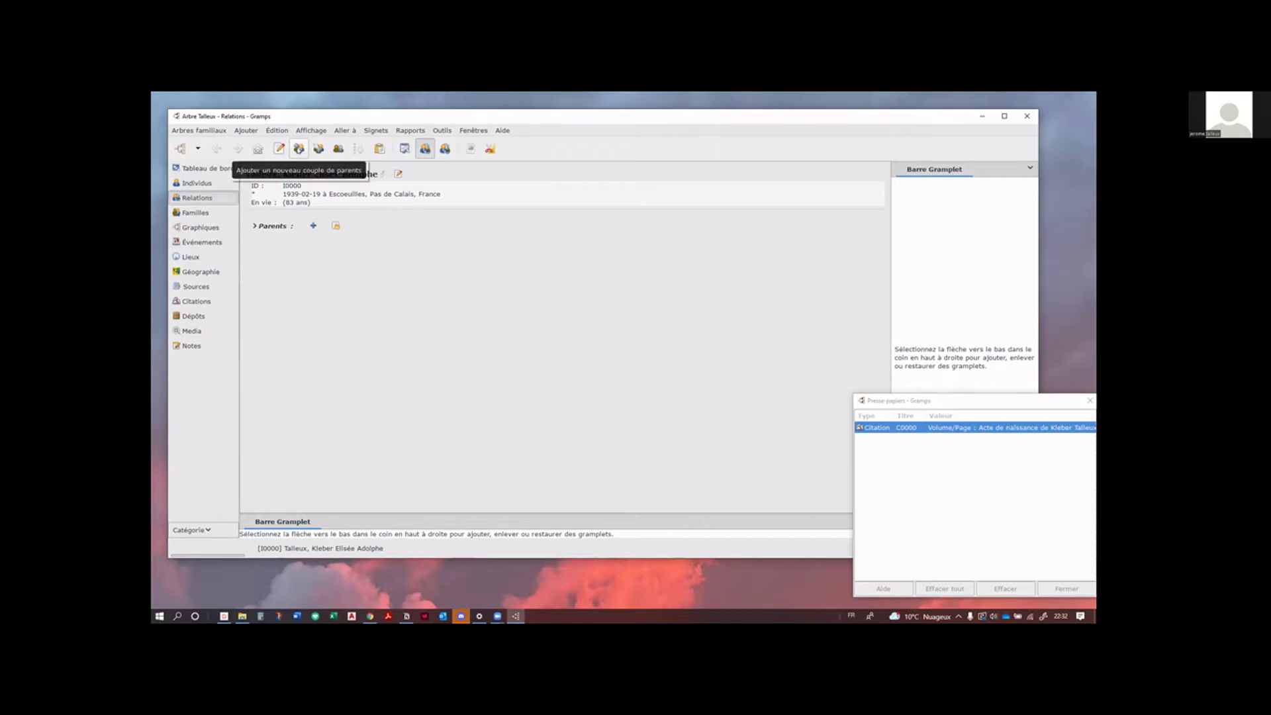
Step: Create a new parents family for the person and add a new father record, surname Talleux
left_click(313, 225)
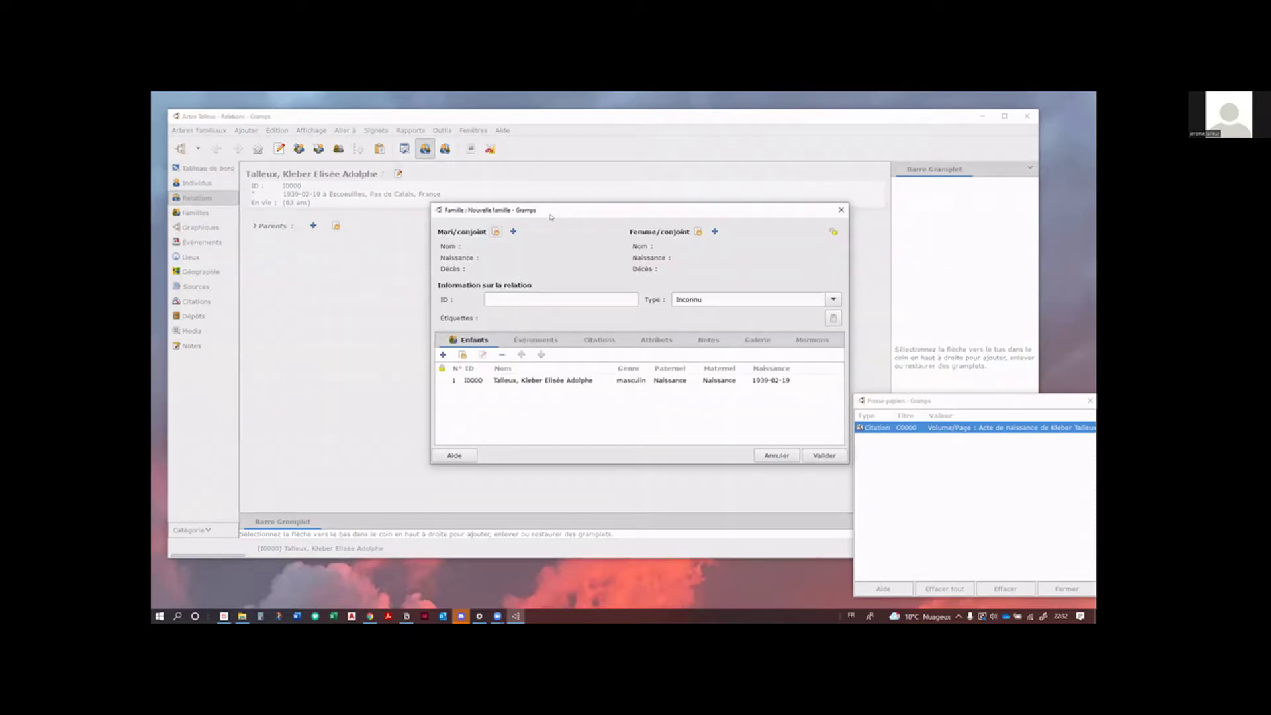
left_click_drag(550, 216, 455, 207)
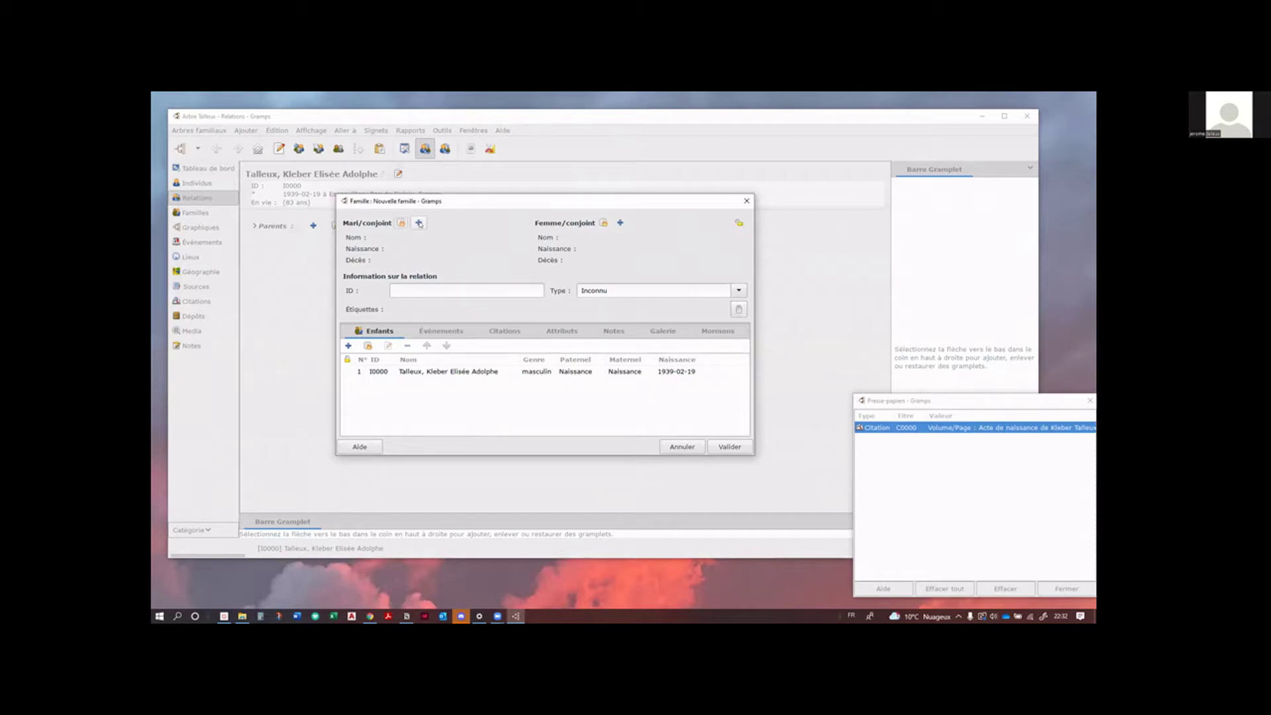
left_click(418, 223)
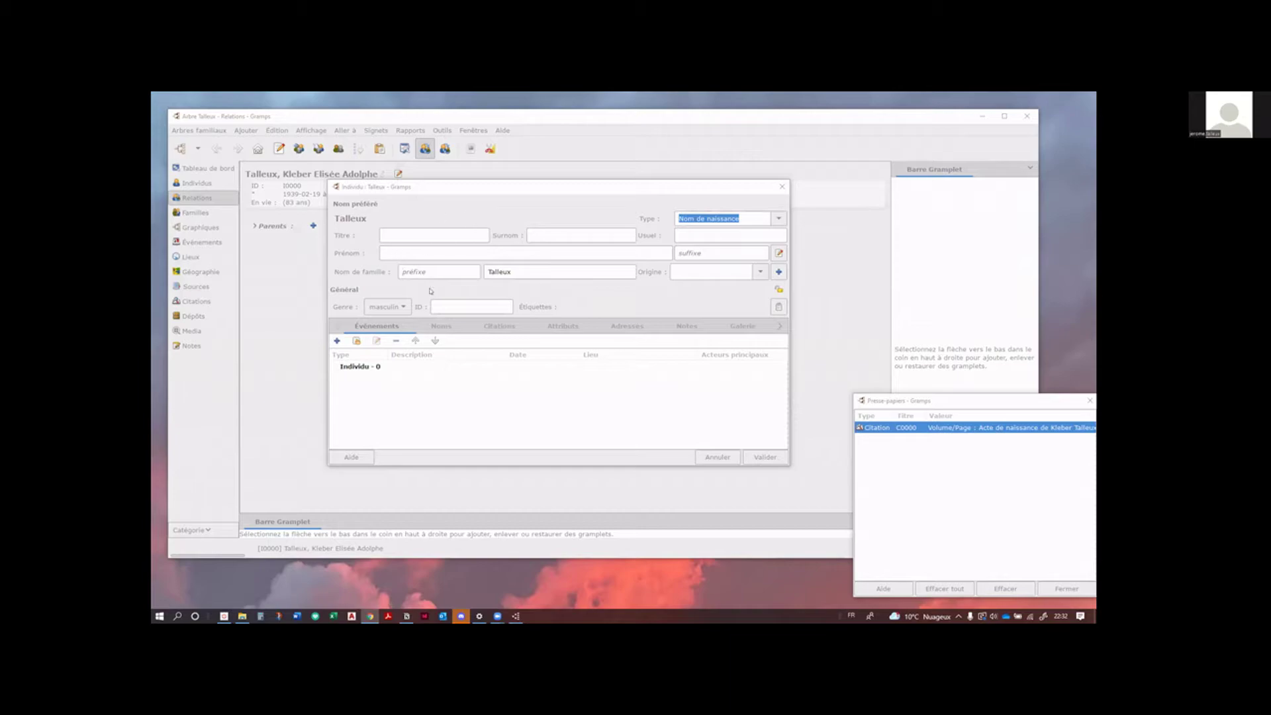
left_click(413, 254)
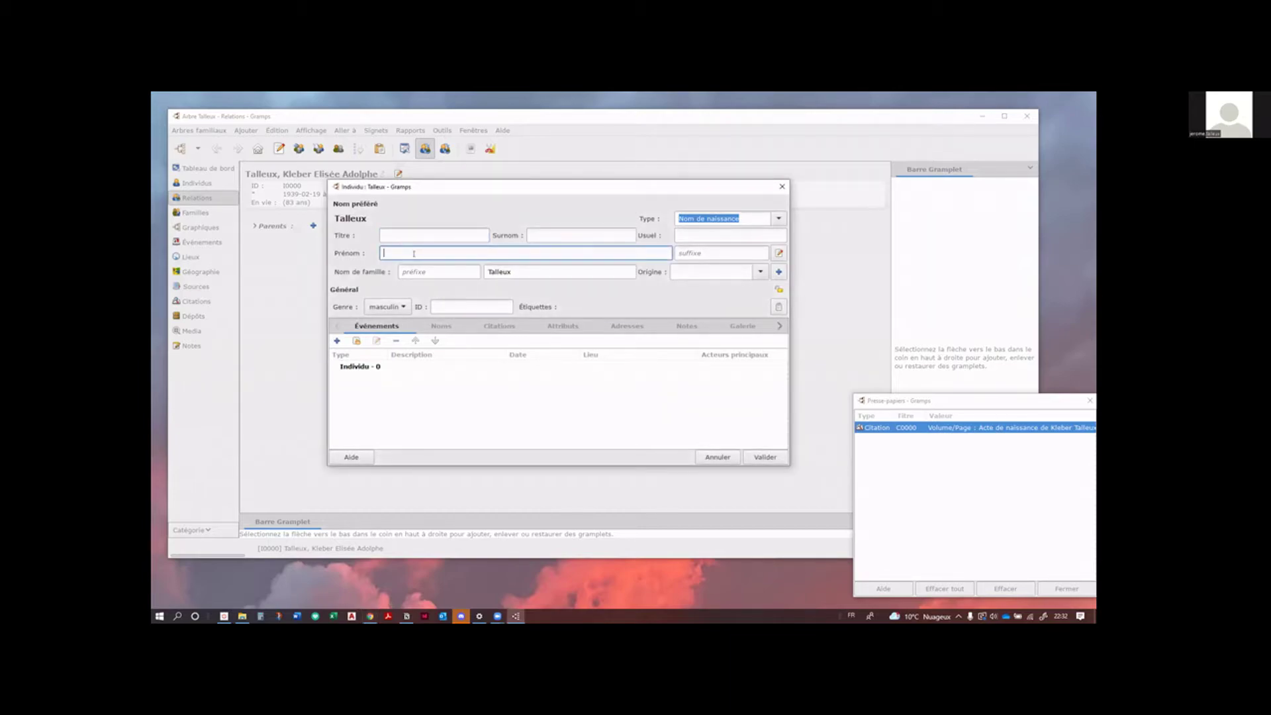
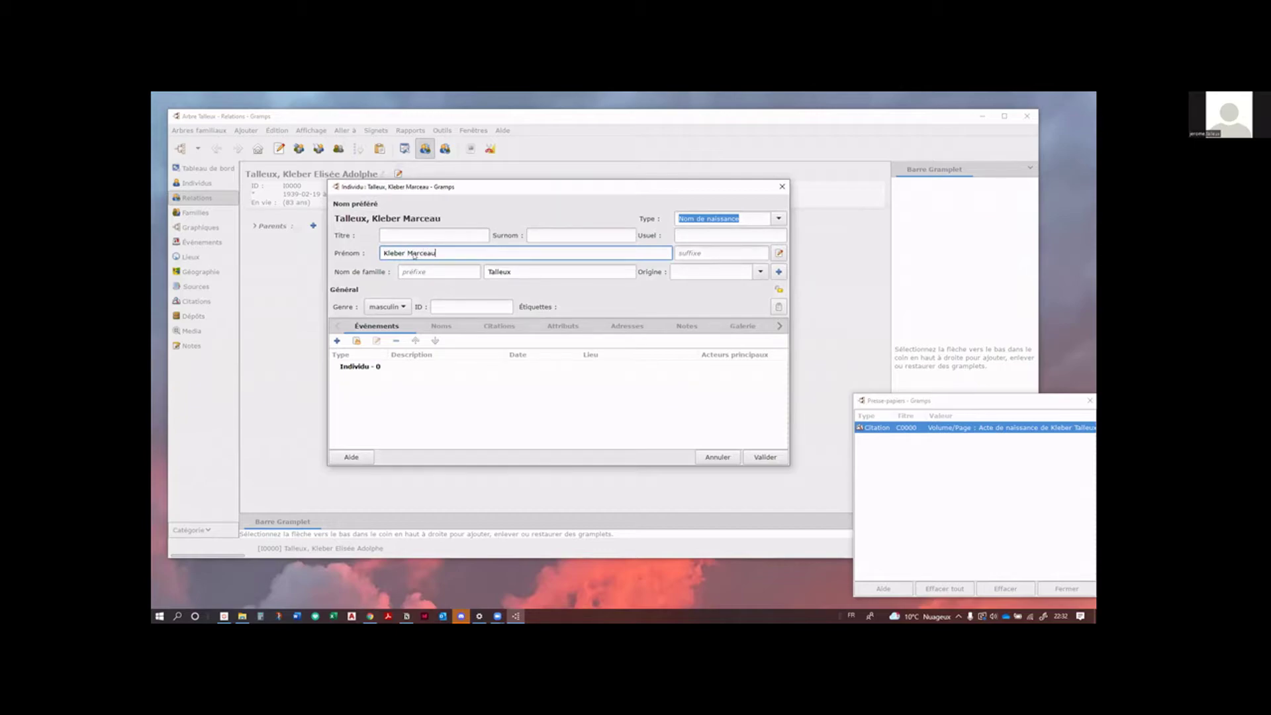
left_click(692, 233)
type("Kle")
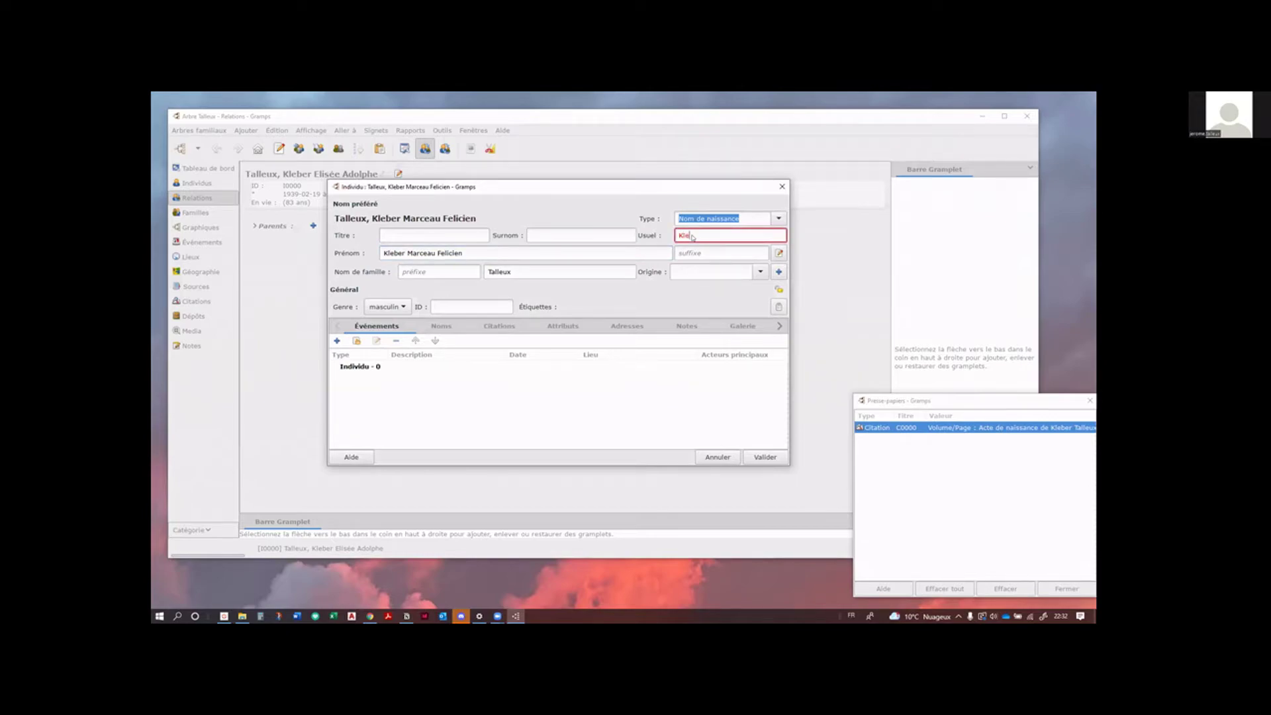
type("ber")
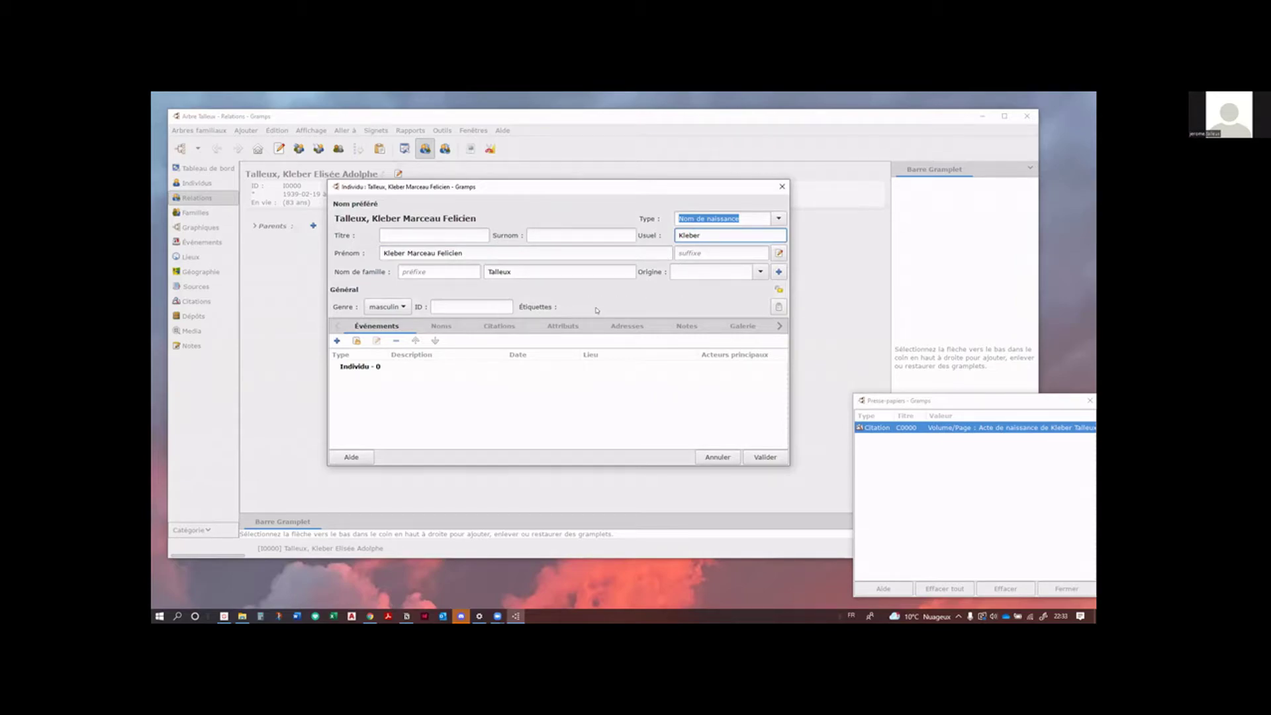
double_click(693, 233)
key("BackSpace")
double_click(392, 252)
key("ctrl+c")
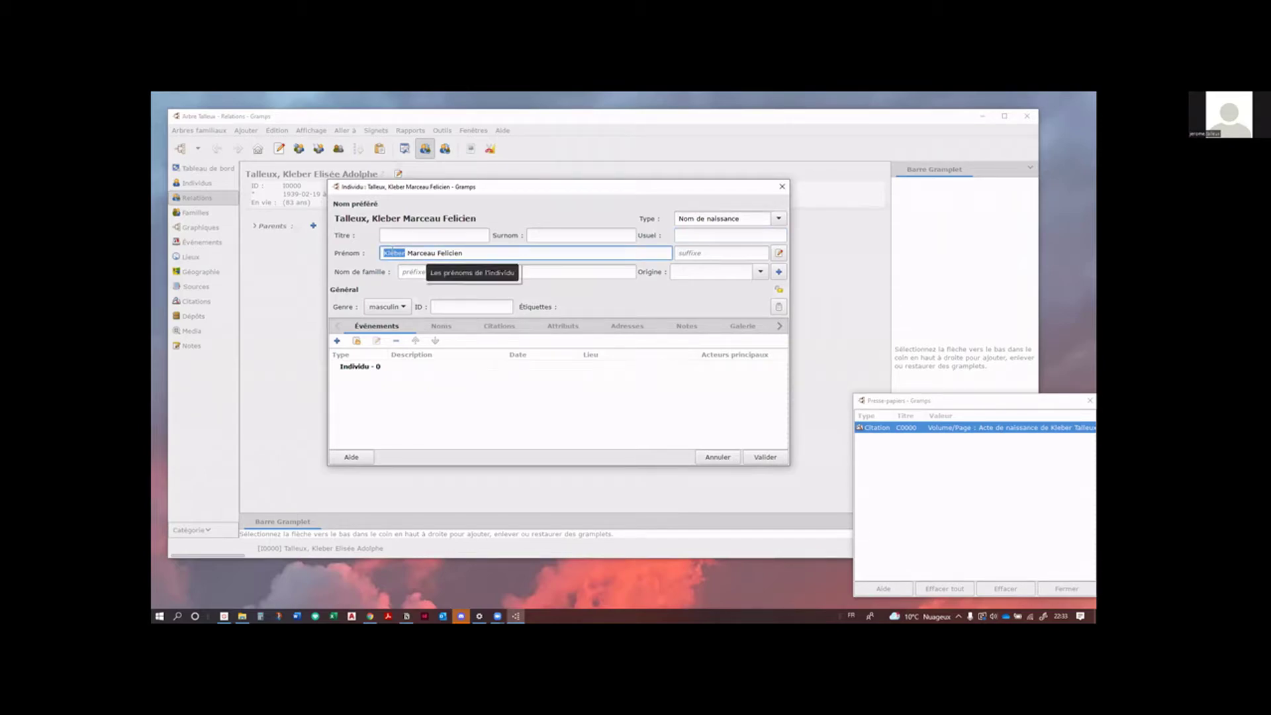
left_click(704, 240)
key("ctrl+v")
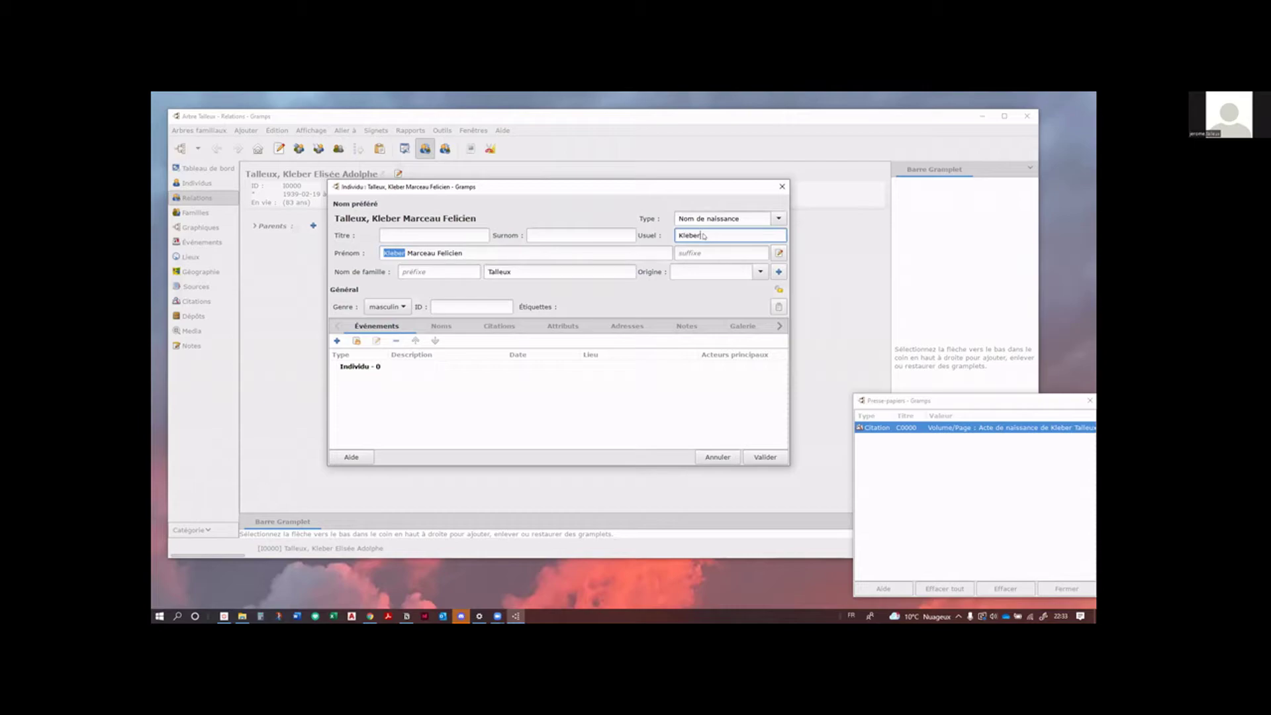
key("BackSpace")
key("BackSpace")
key("BackSpace")
key("BackSpace")
key("BackSpace")
key("BackSpace")
left_click_drag(394, 253, 695, 237)
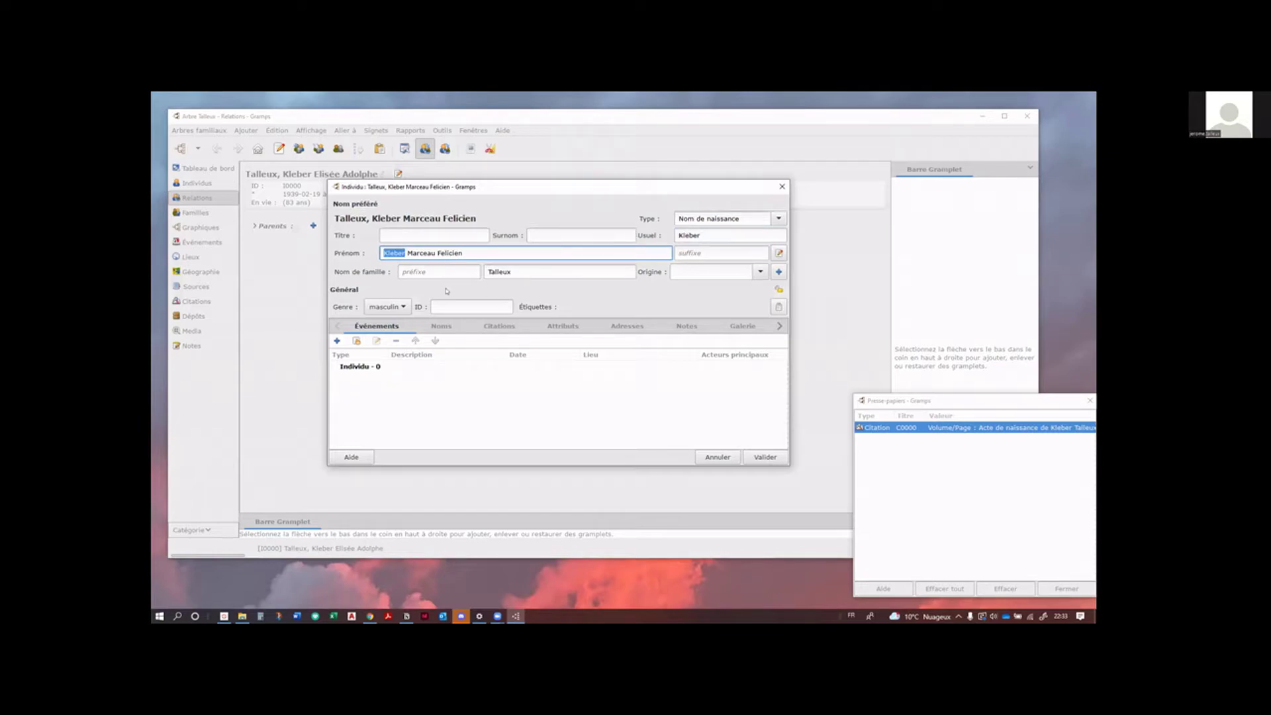
Step: Try moving the second given name into the usual-name field, then undo it
left_click(712, 235)
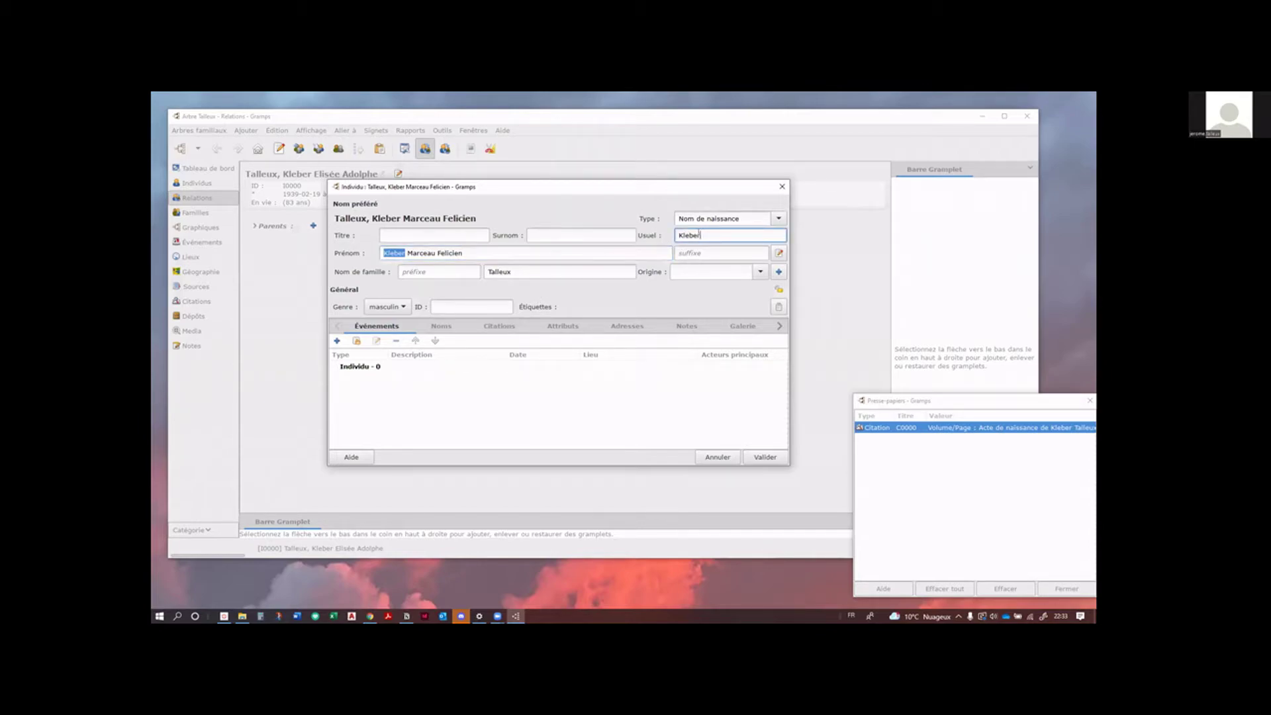
double_click(700, 234)
key("BackSpace")
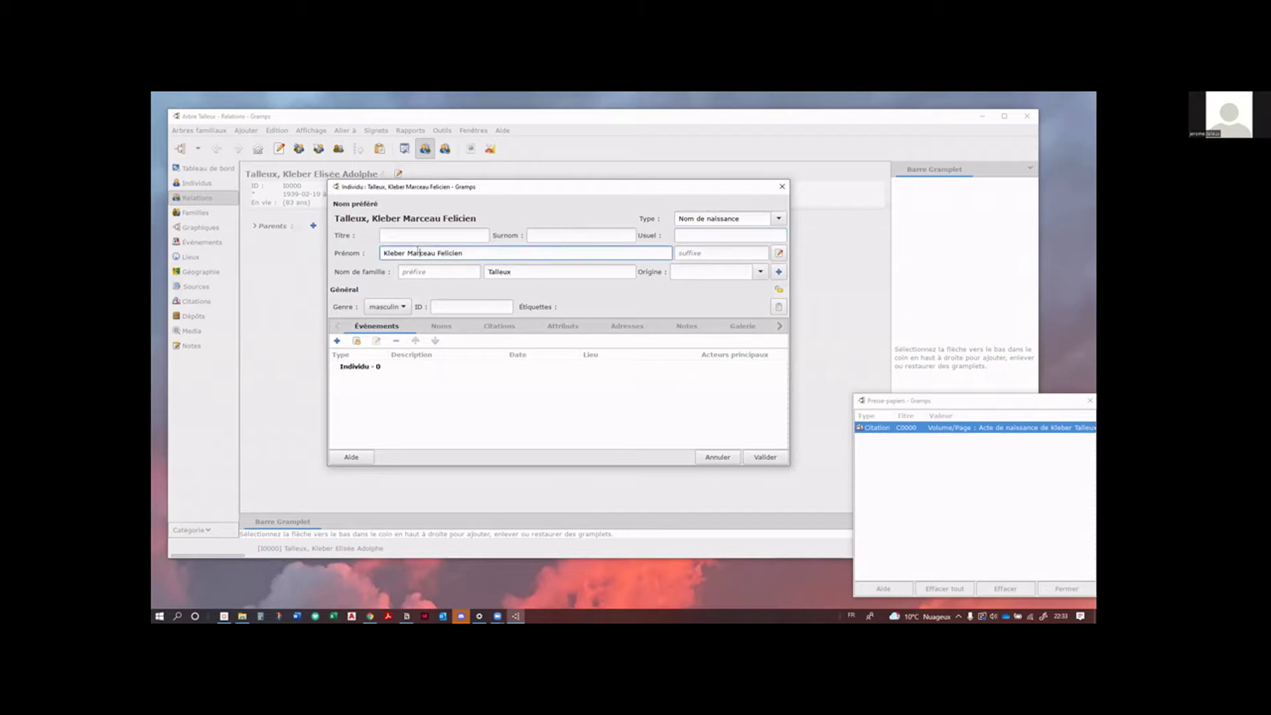
double_click(417, 252)
left_click_drag(417, 250, 693, 233)
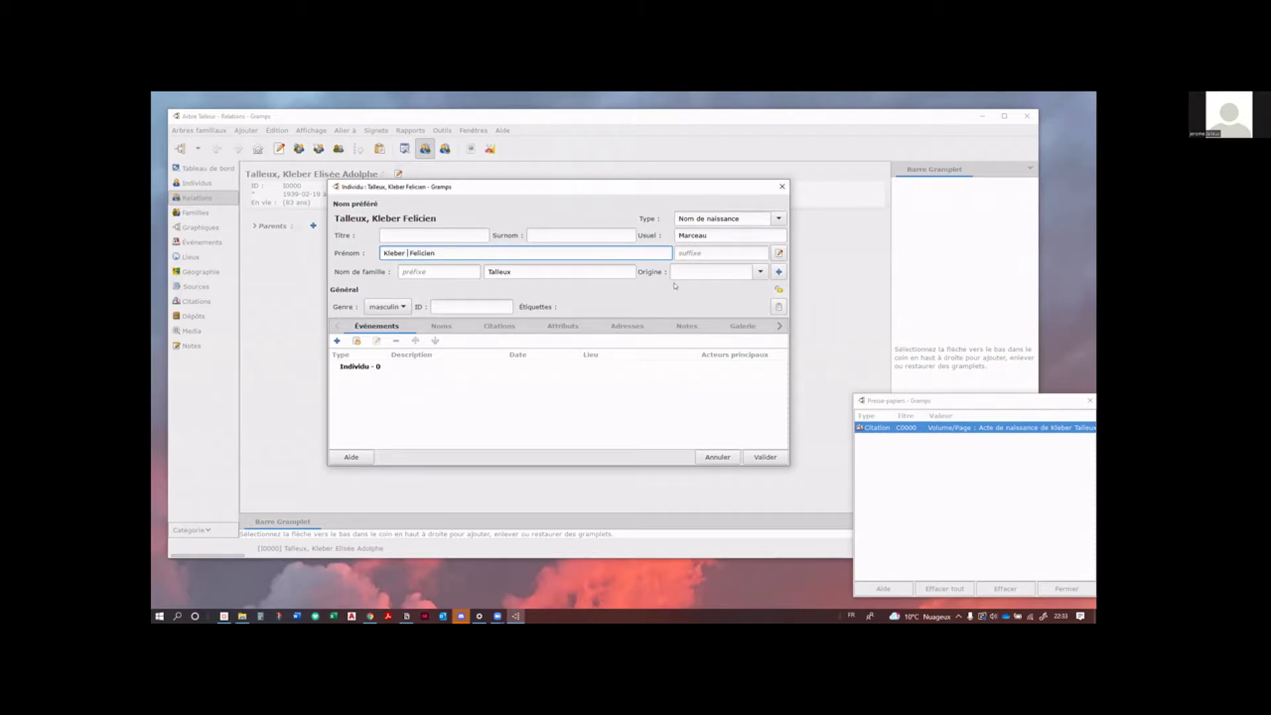
key("ctrl+z")
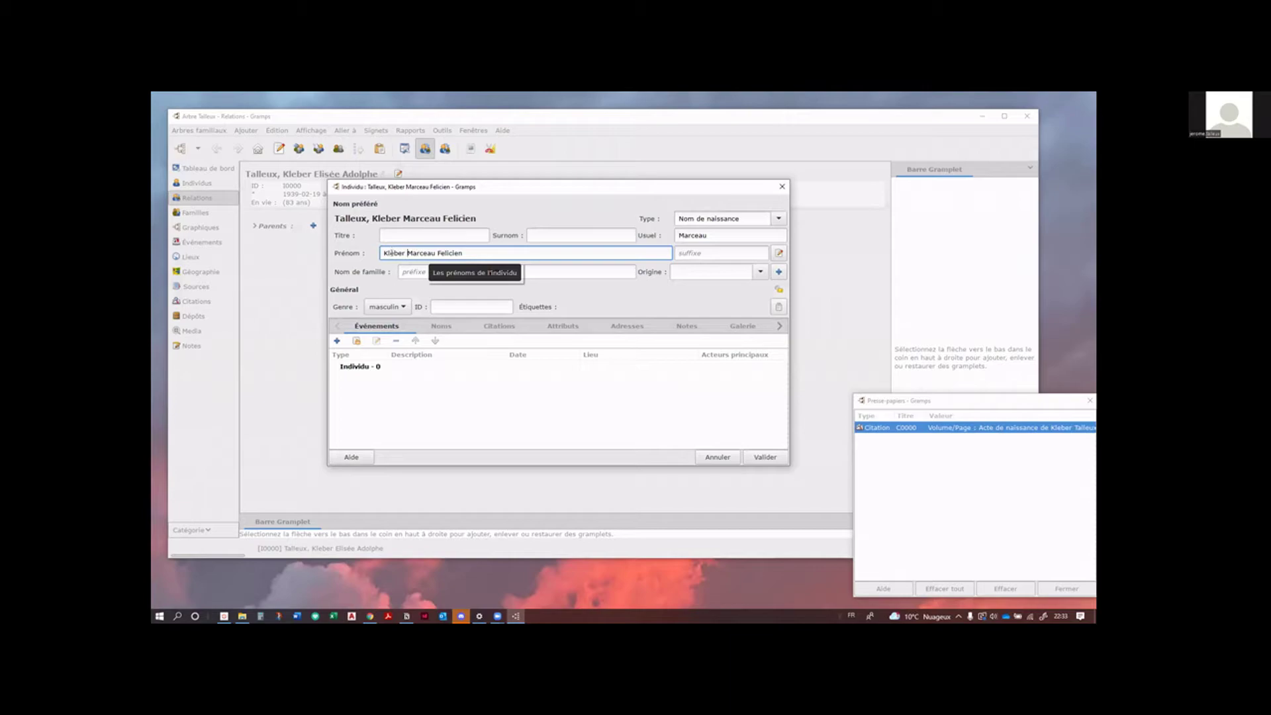
Step: Set the father's usual name to Kleber and save him as husband in the family
double_click(395, 253)
left_click_drag(394, 253, 728, 237)
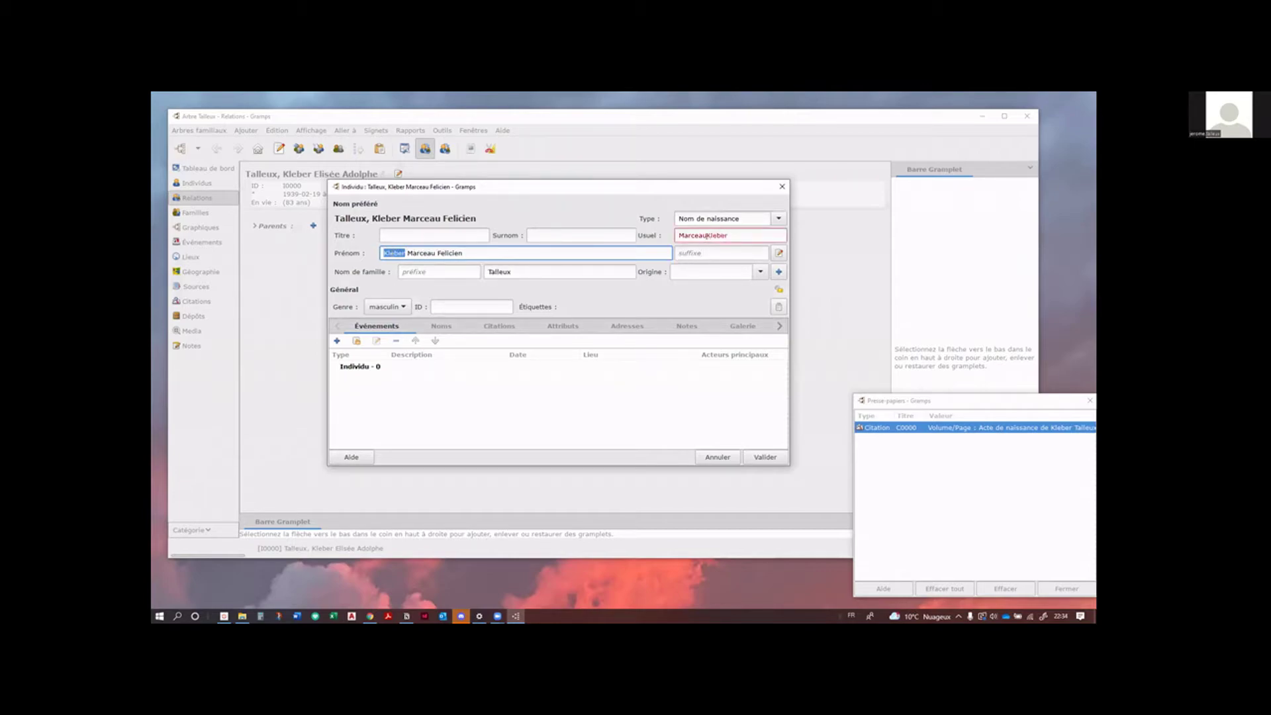
key("Delete")
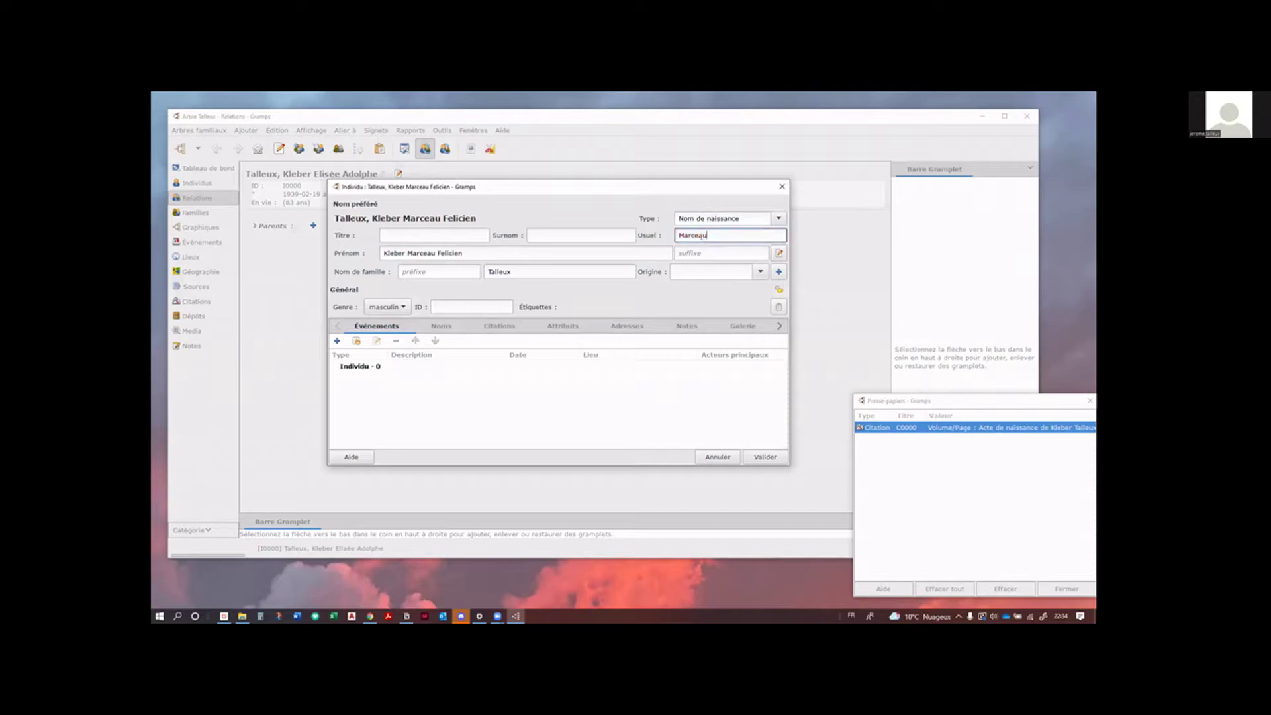
double_click(702, 236)
type("Kleber")
left_click_drag(602, 194, 574, 199)
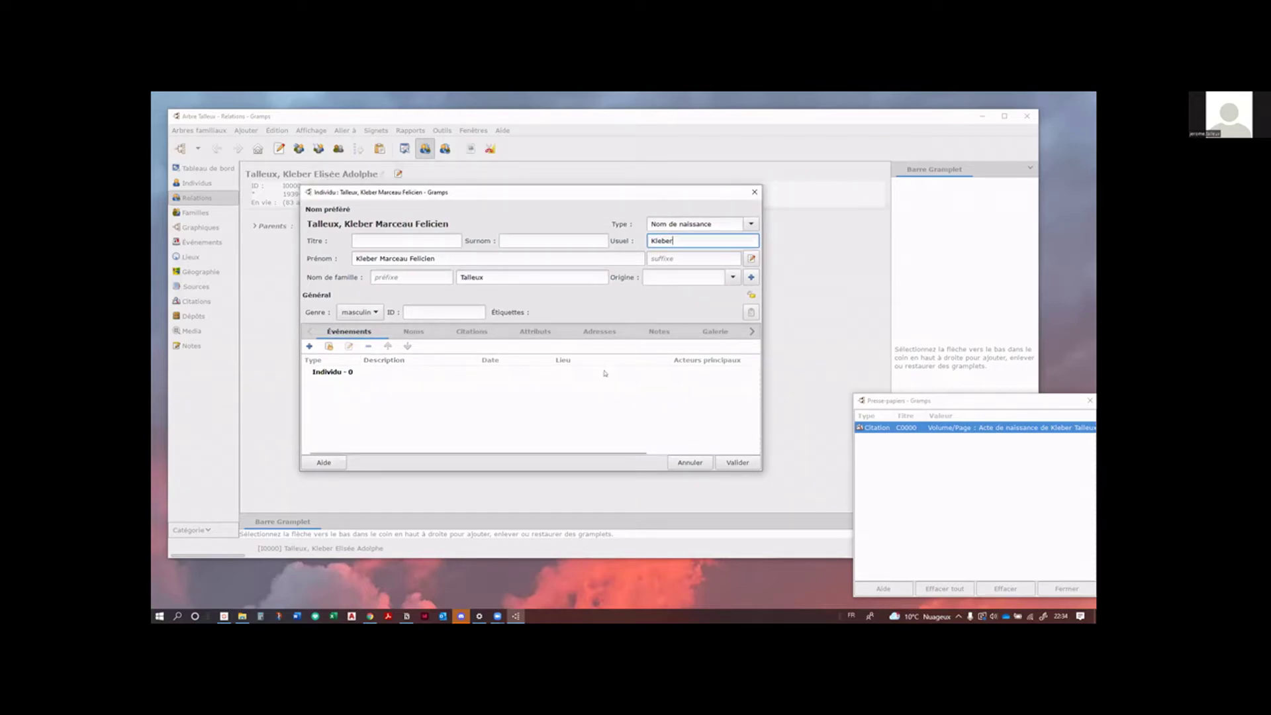
left_click(751, 464)
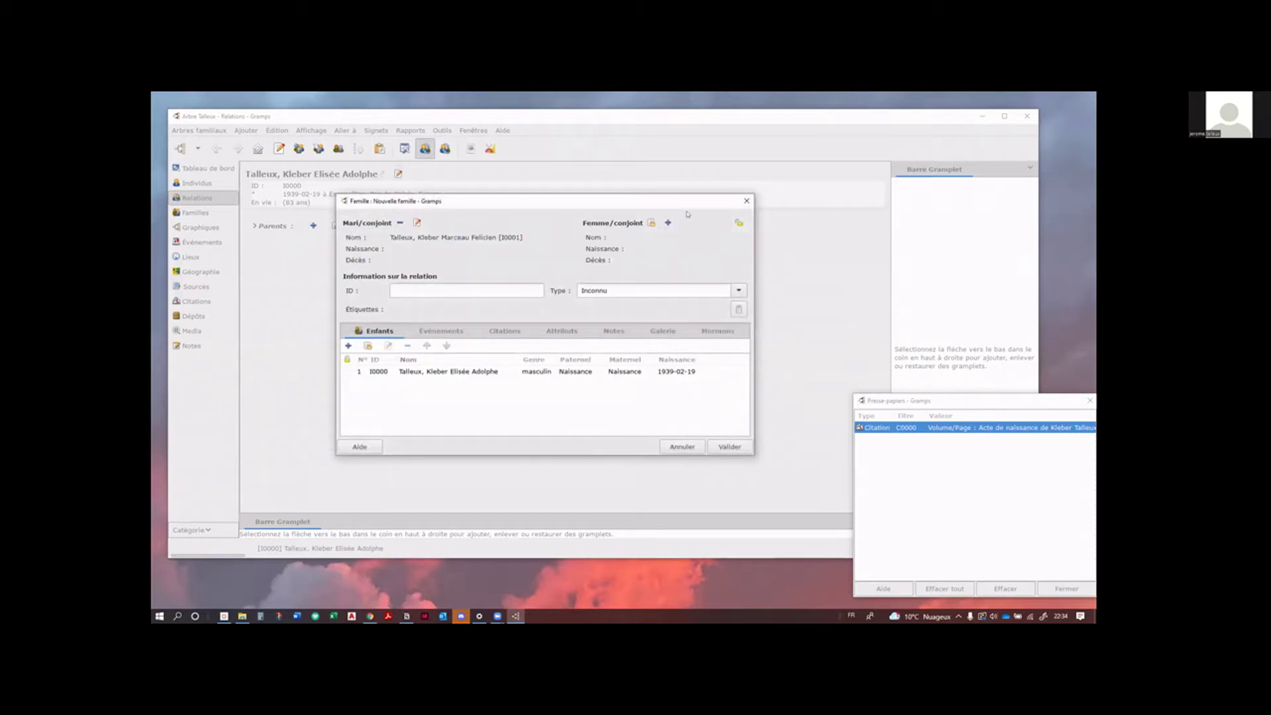
left_click(668, 224)
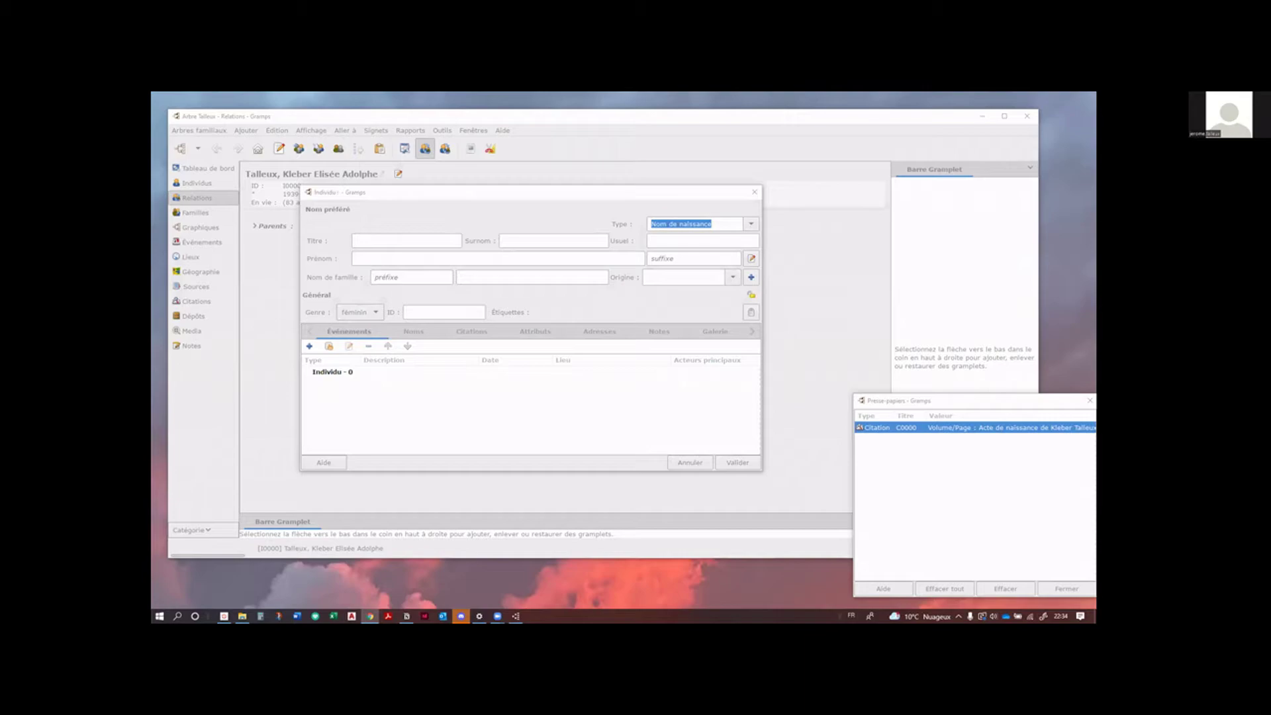
left_click(386, 257)
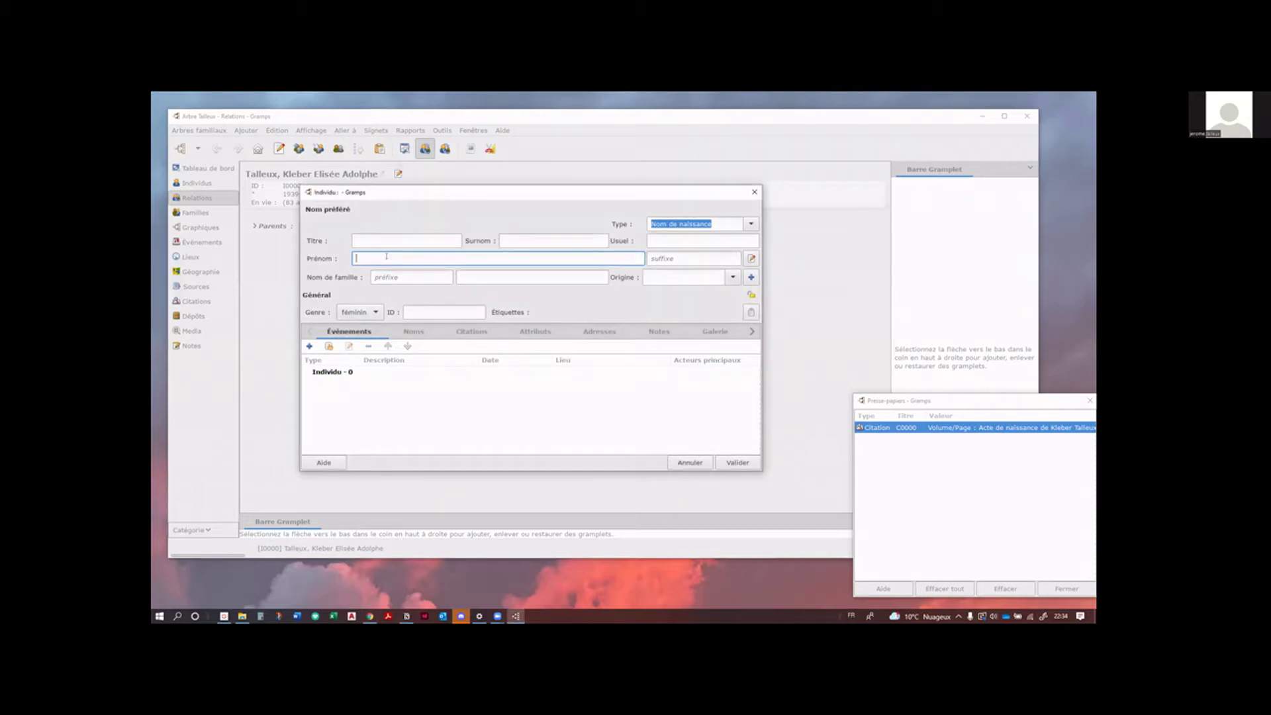
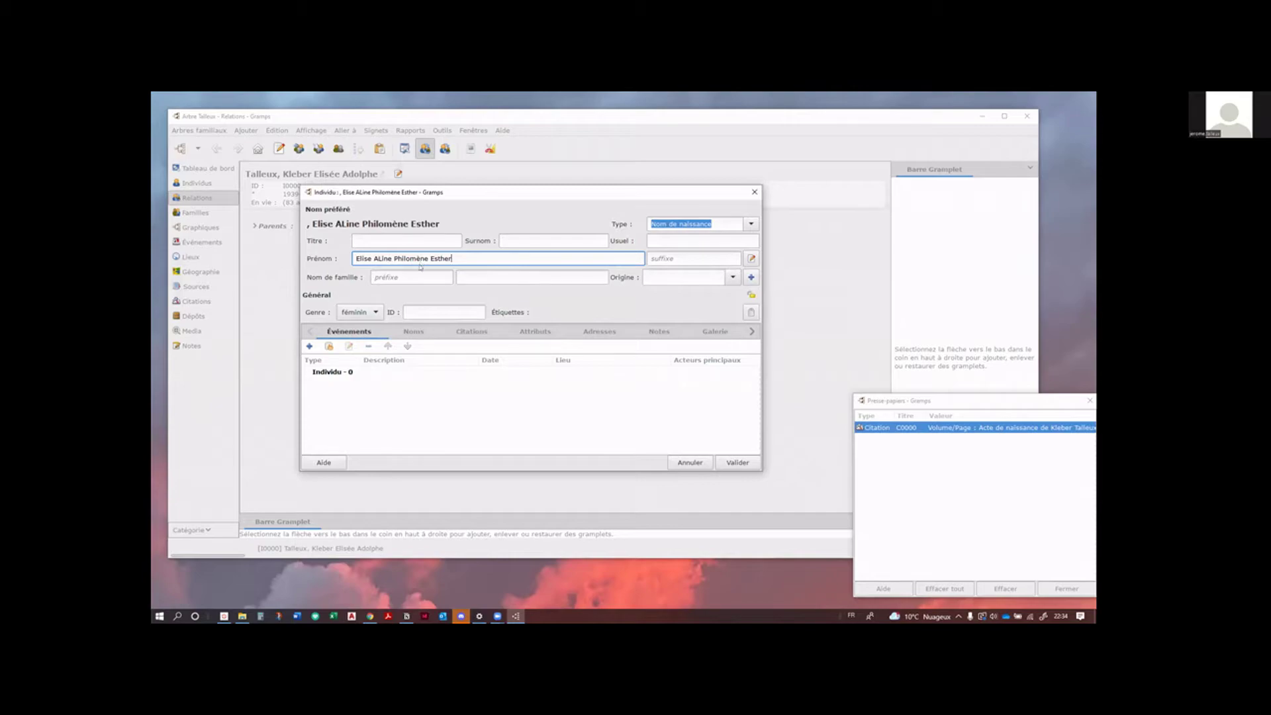
Step: Correct 'ALine' to 'Aline' and save the wife's record to the family
left_click(382, 258)
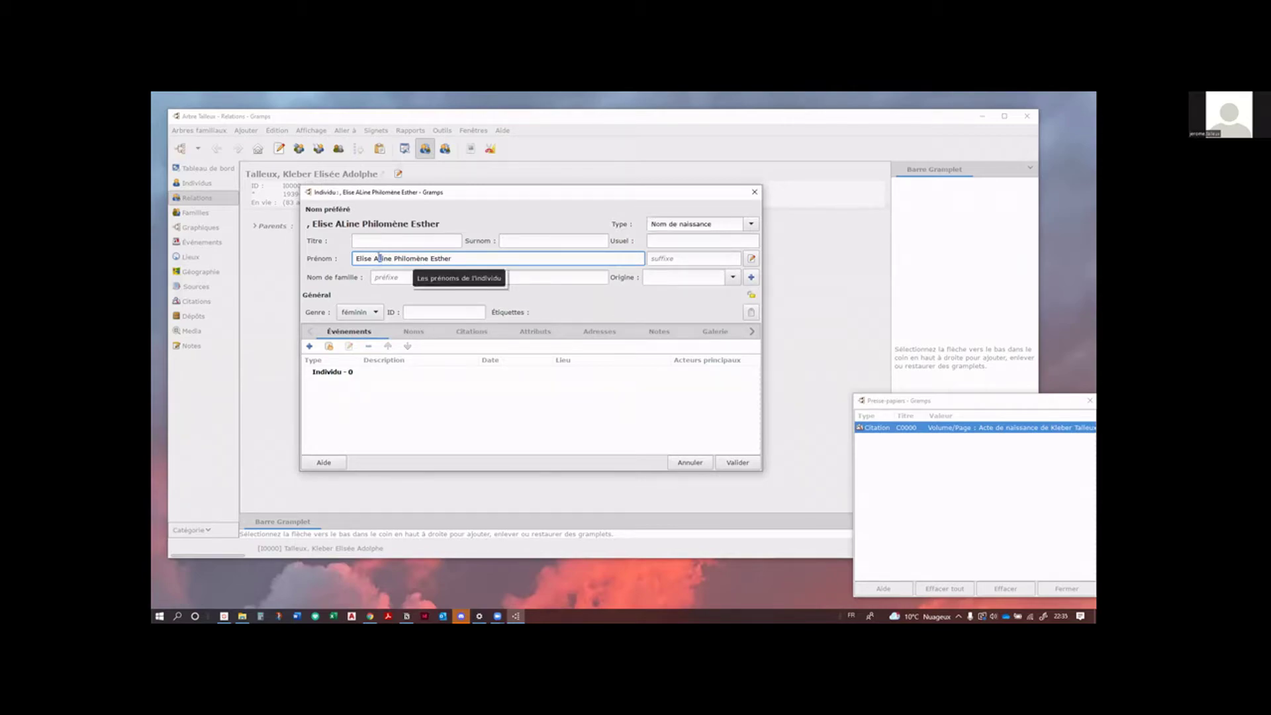
key("BackSpace")
type("l")
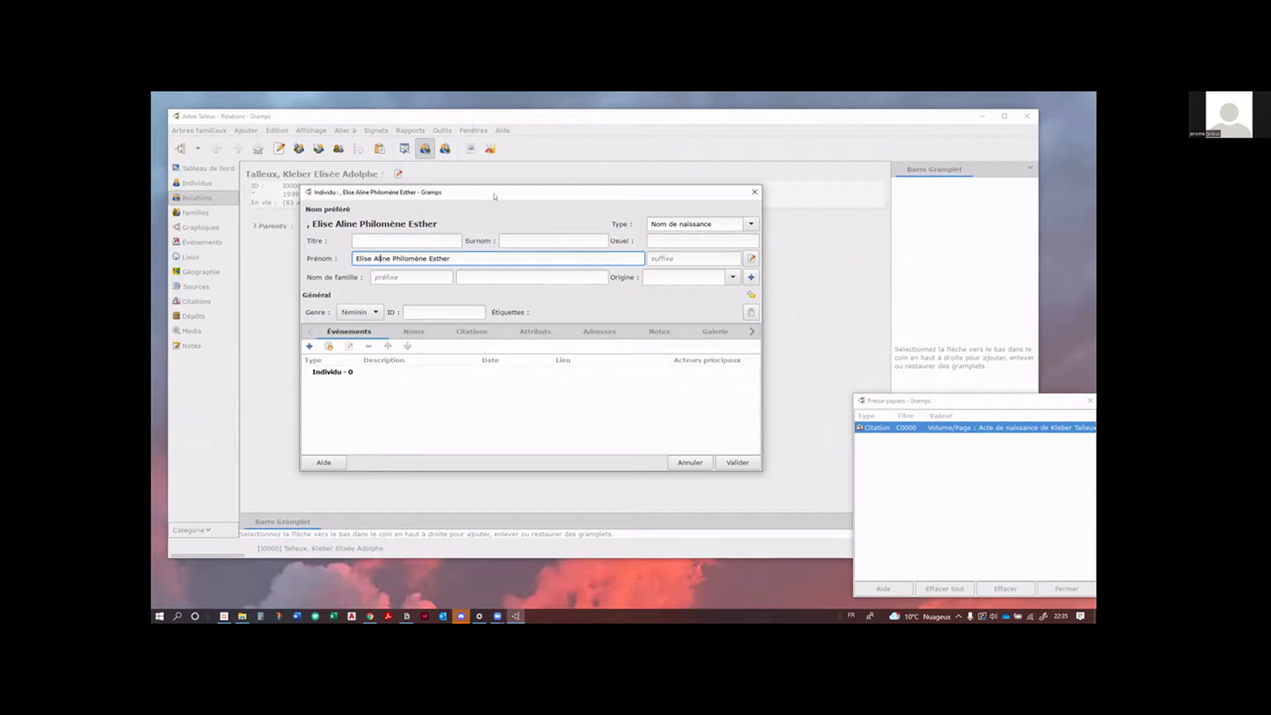
left_click_drag(498, 193, 510, 196)
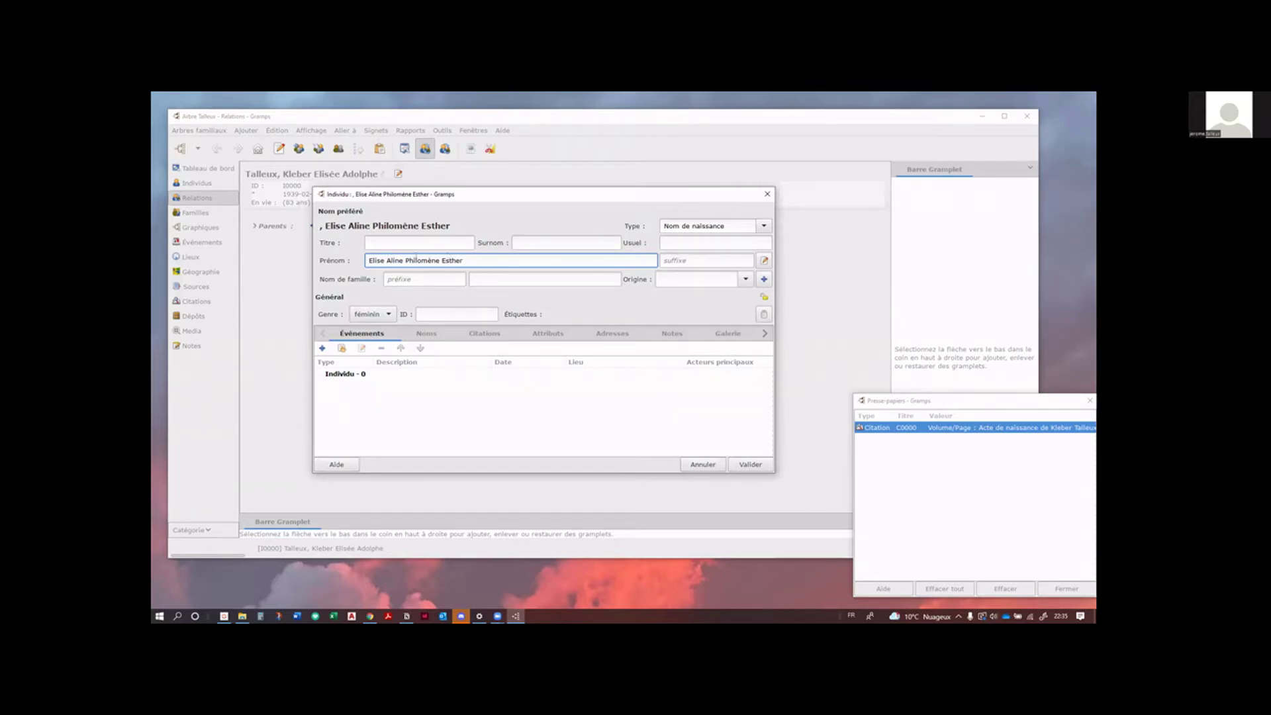
double_click(372, 260)
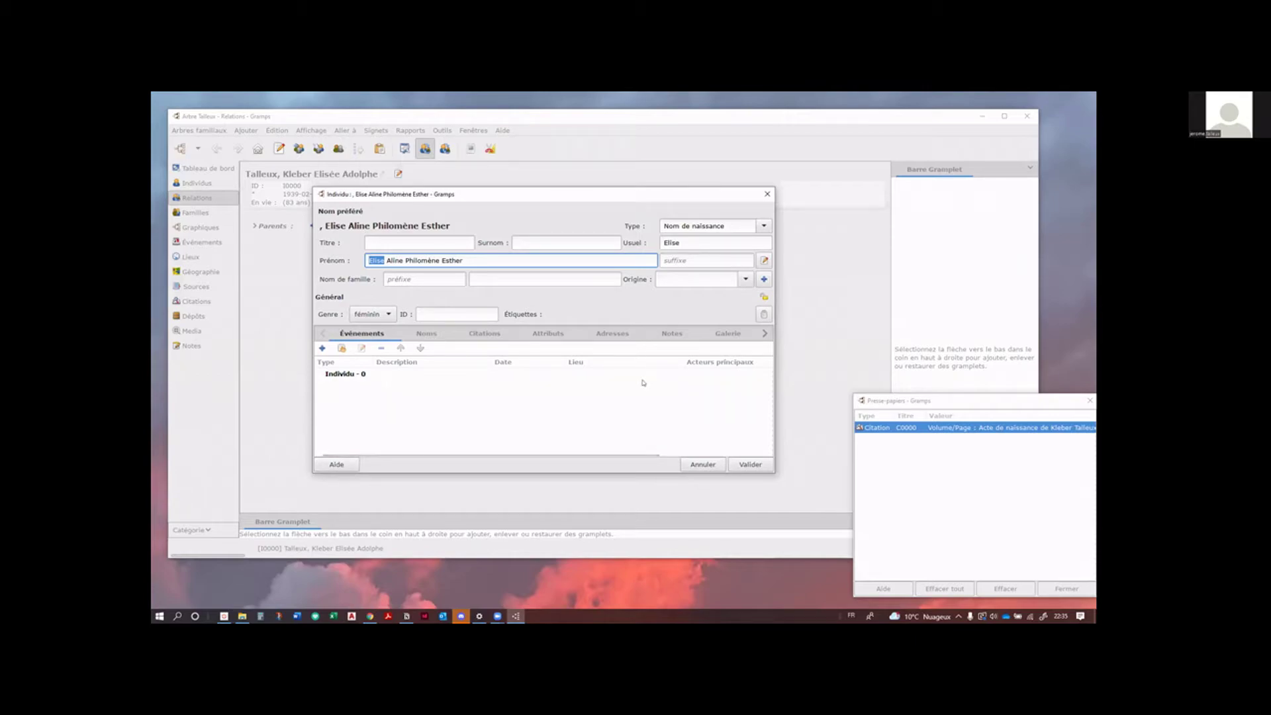
left_click(503, 260)
left_click(751, 465)
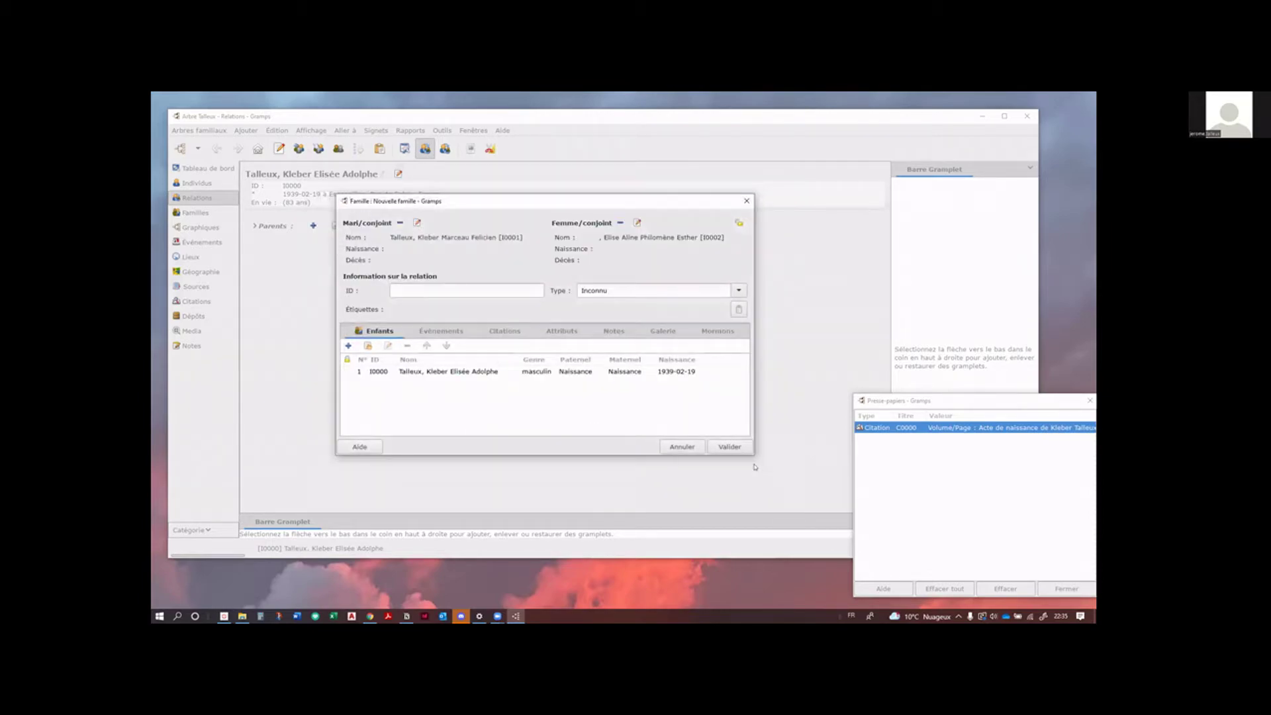
Step: Open the child reference details for I0000 from the family's Enfants list
double_click(445, 372)
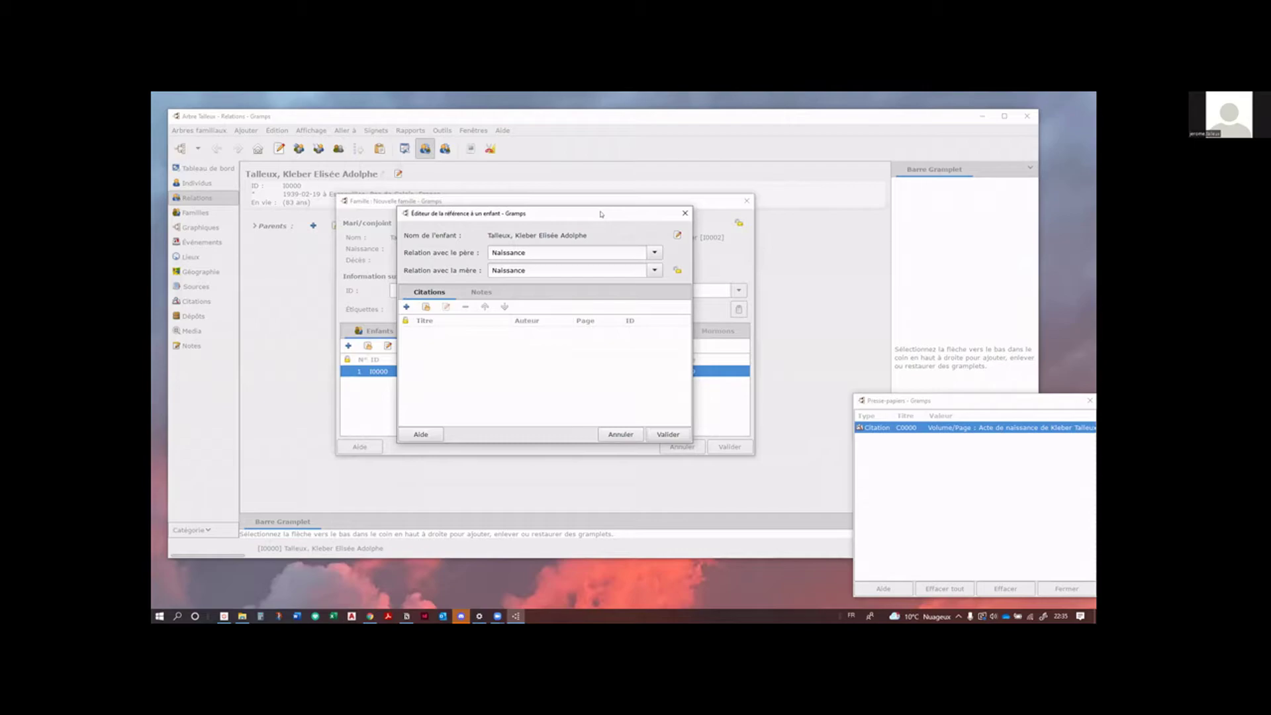
Step: Attach the birth-record citation to the child reference and review the father relation types
left_click_drag(877, 428, 460, 358)
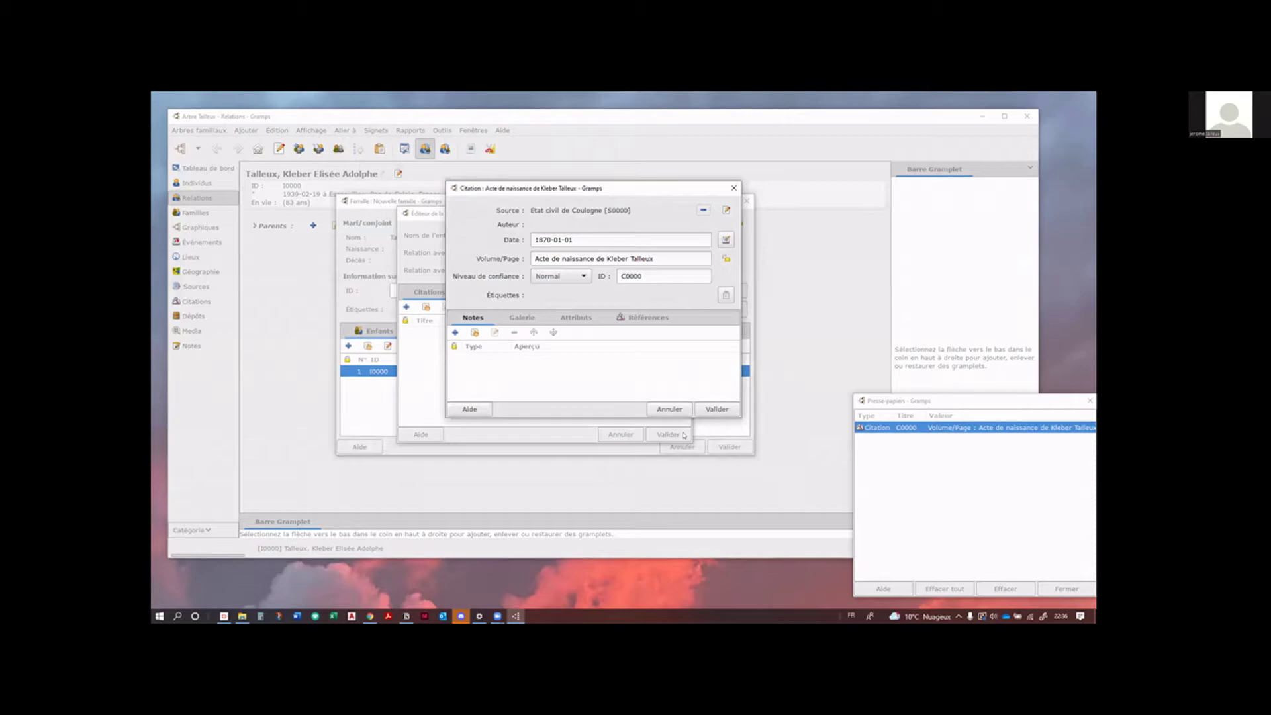
left_click(717, 409)
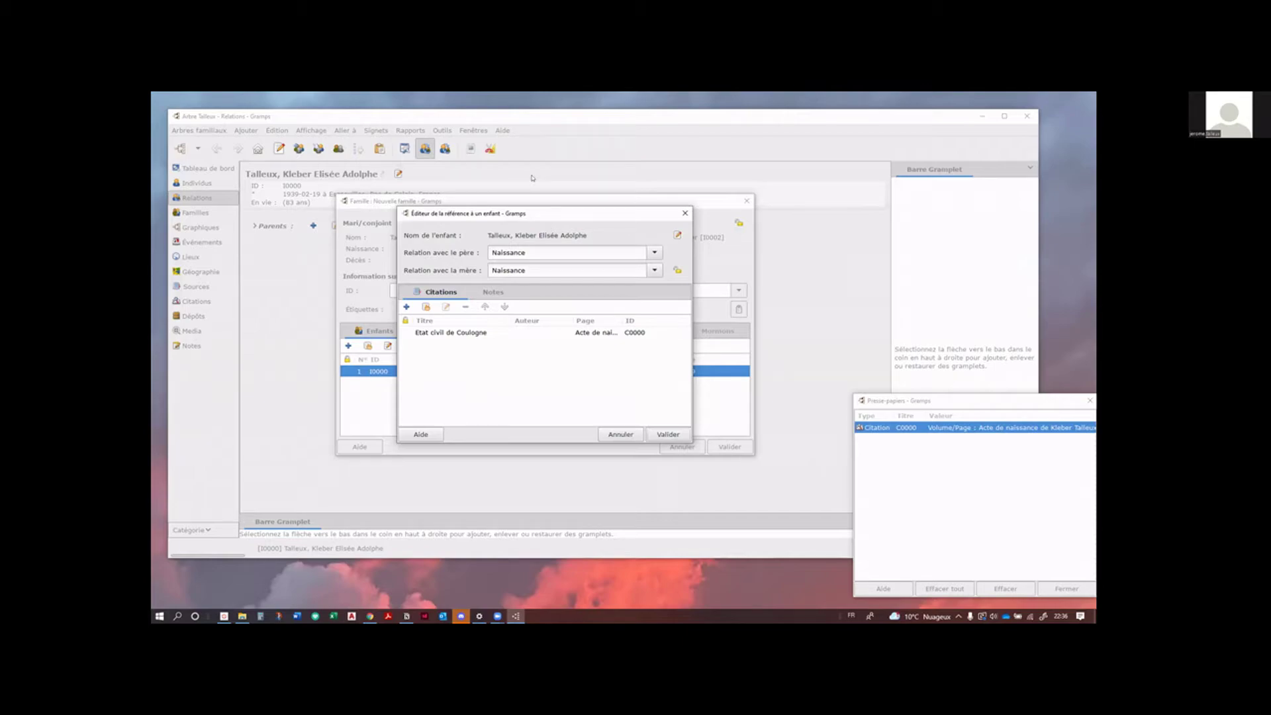
left_click(655, 252)
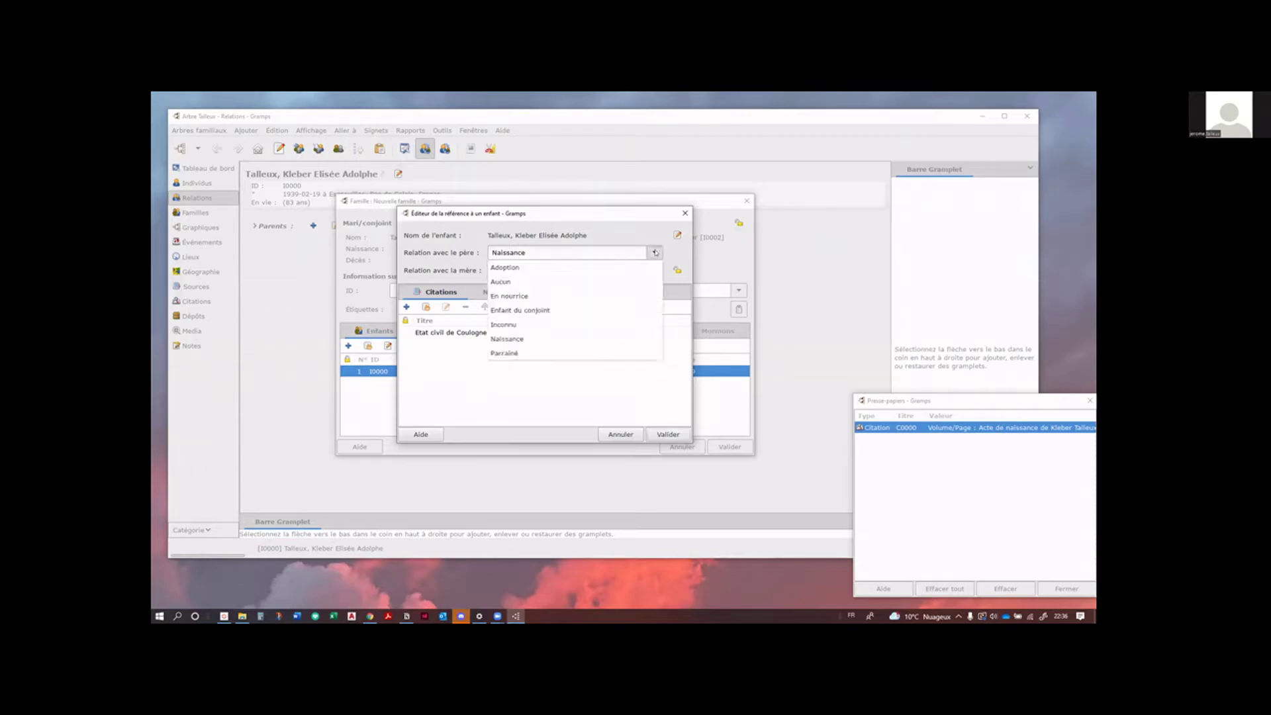
left_click(531, 382)
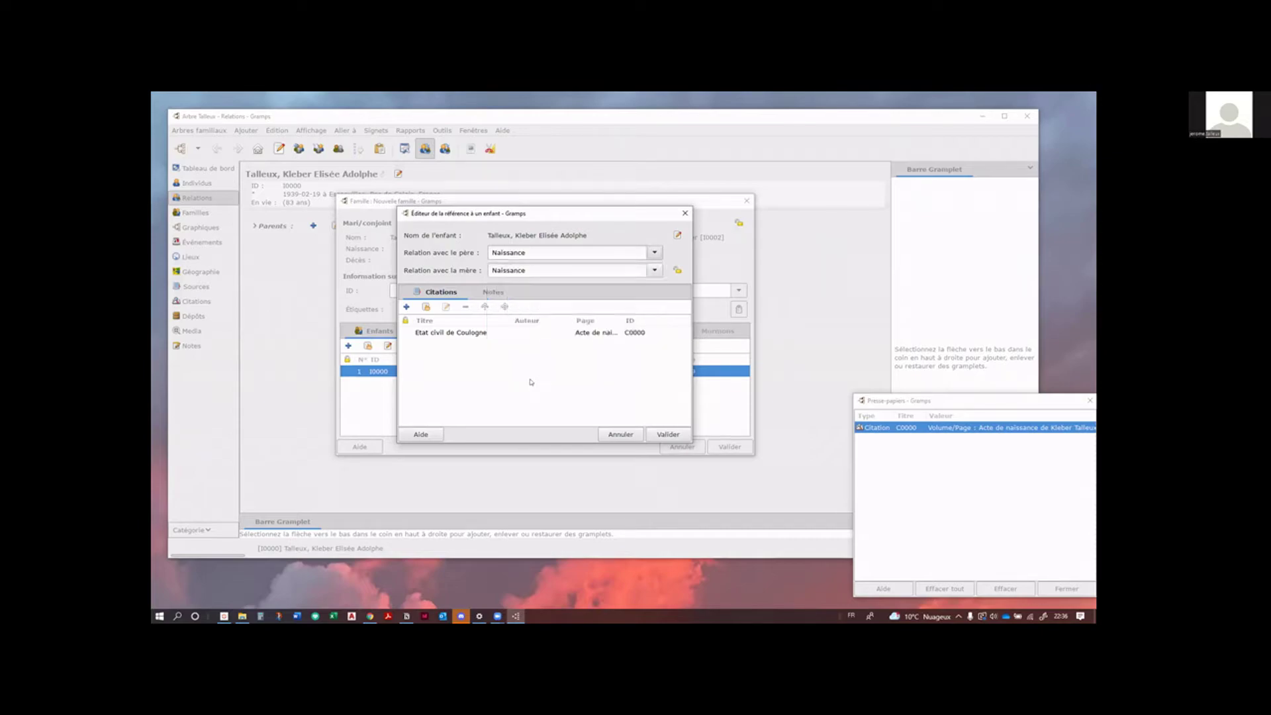
left_click(655, 254)
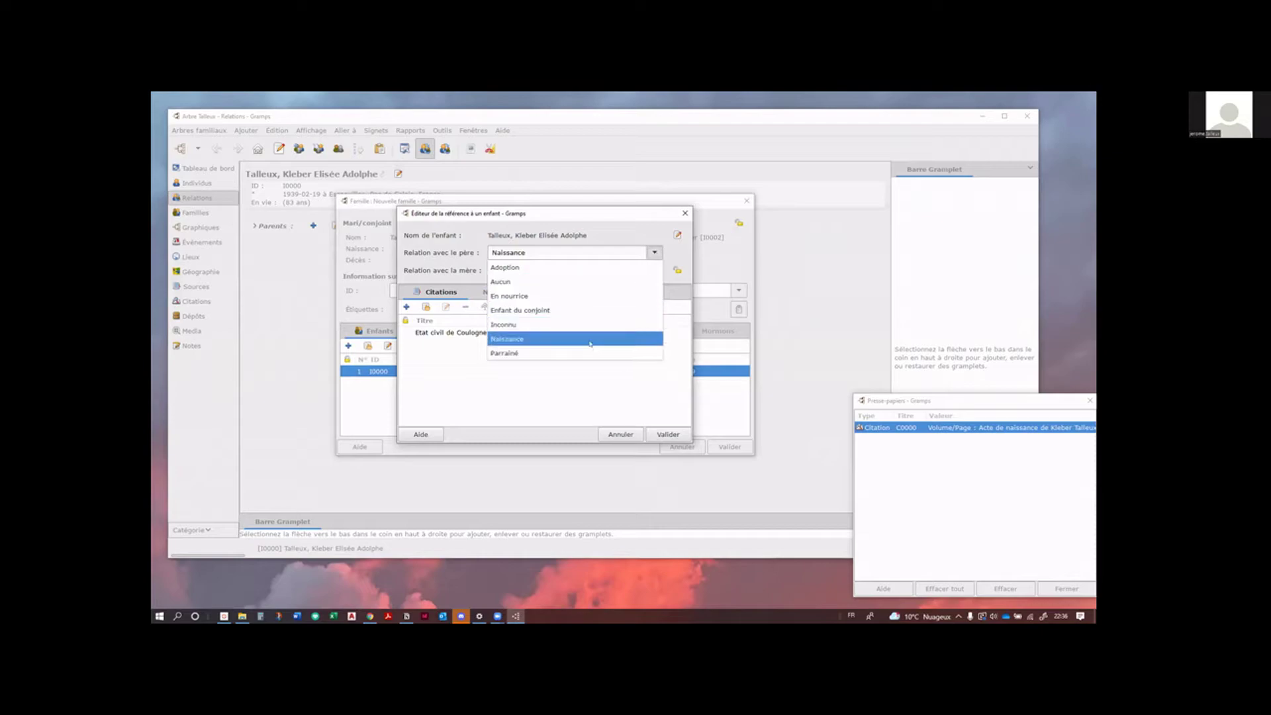
left_click(540, 339)
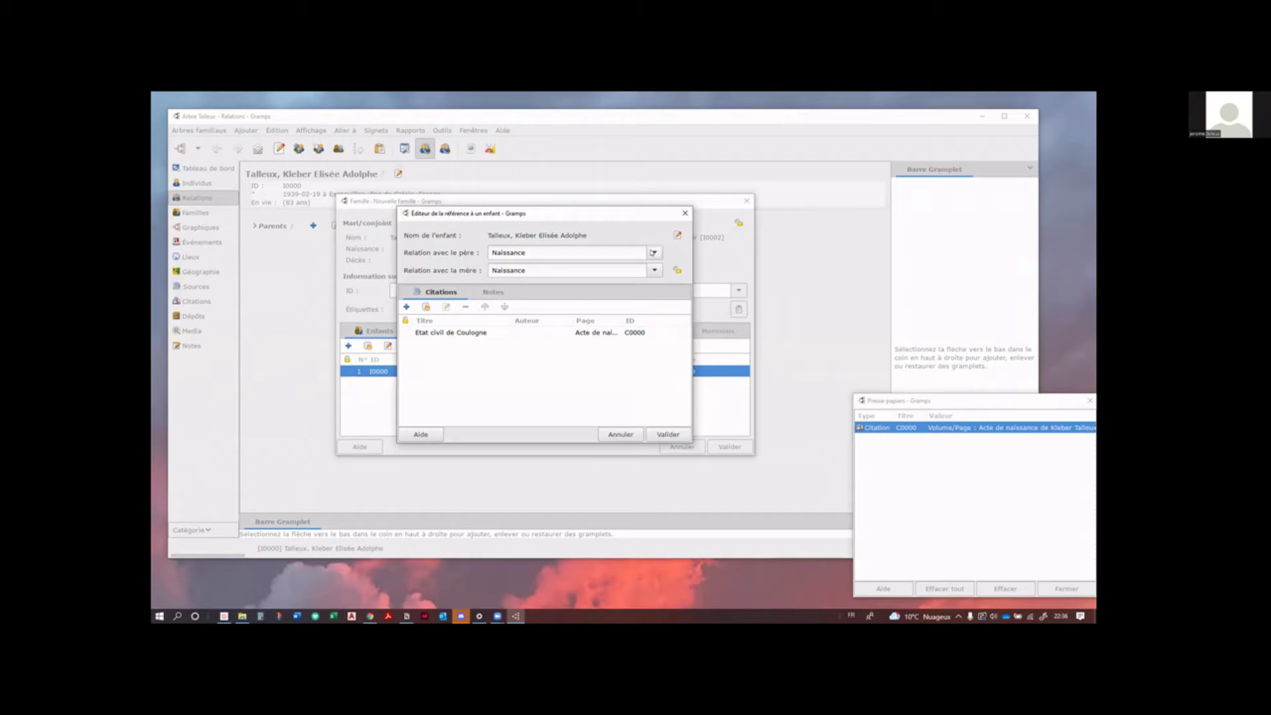
left_click(653, 253)
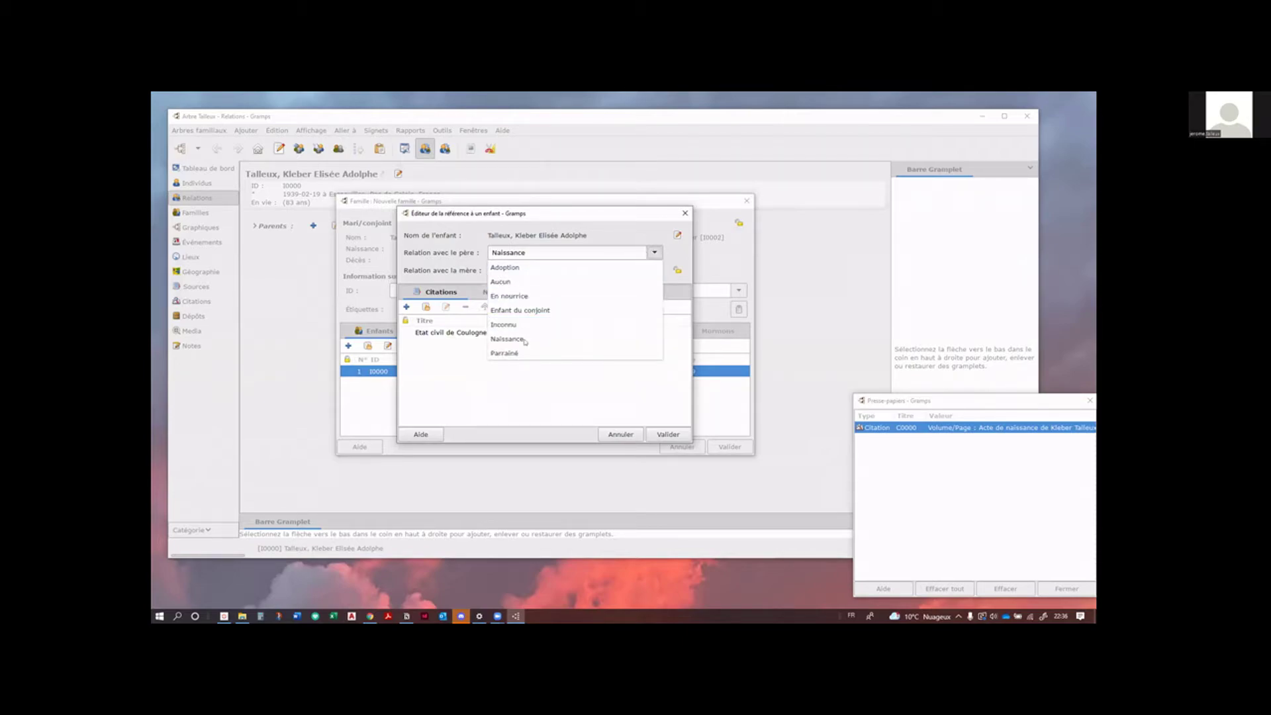
key("Escape")
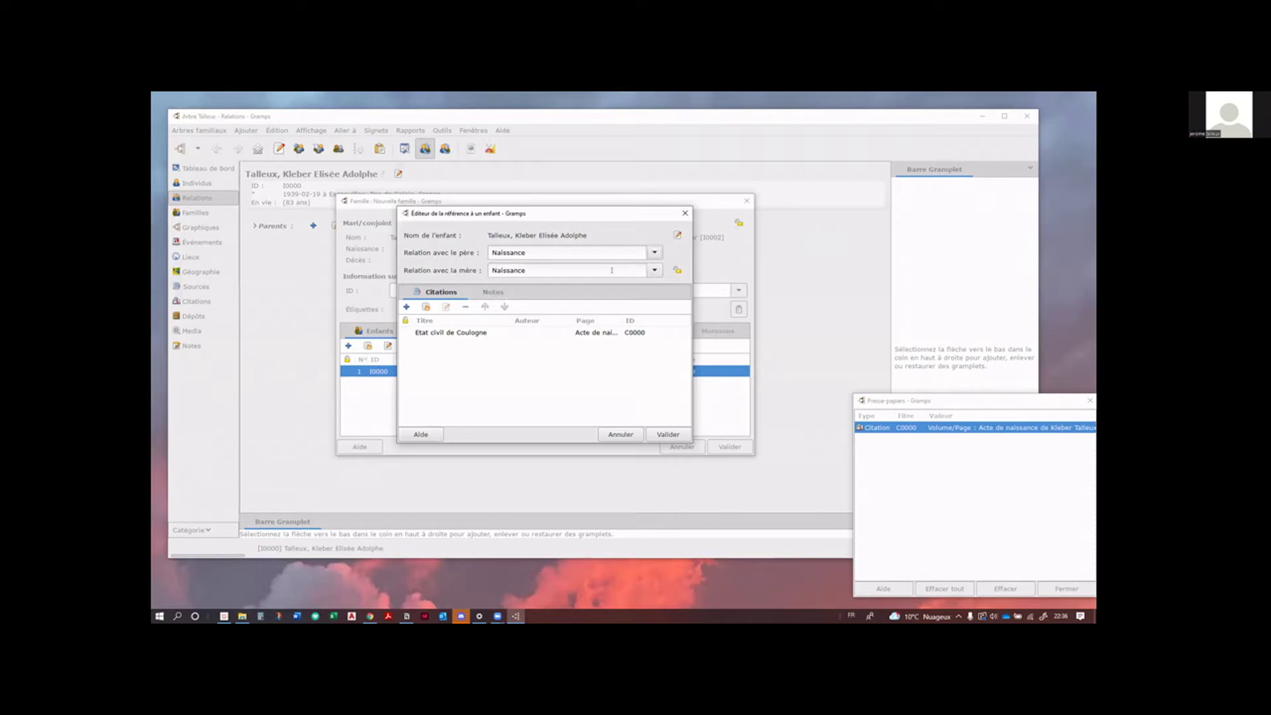
Step: Set the father's relation to the child to Reconnu
left_click(527, 252)
key("BackSpace")
type("e")
left_click_drag(494, 255, 527, 252)
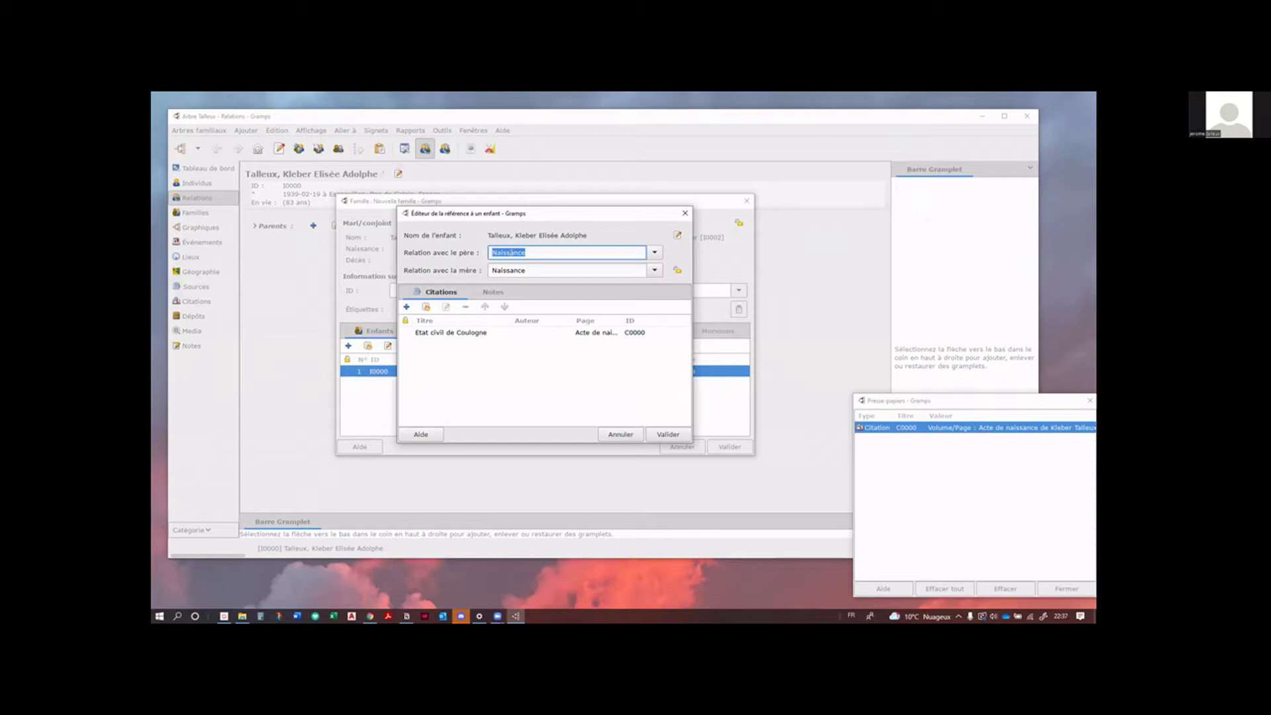
type("Adopté")
key("BackSpace")
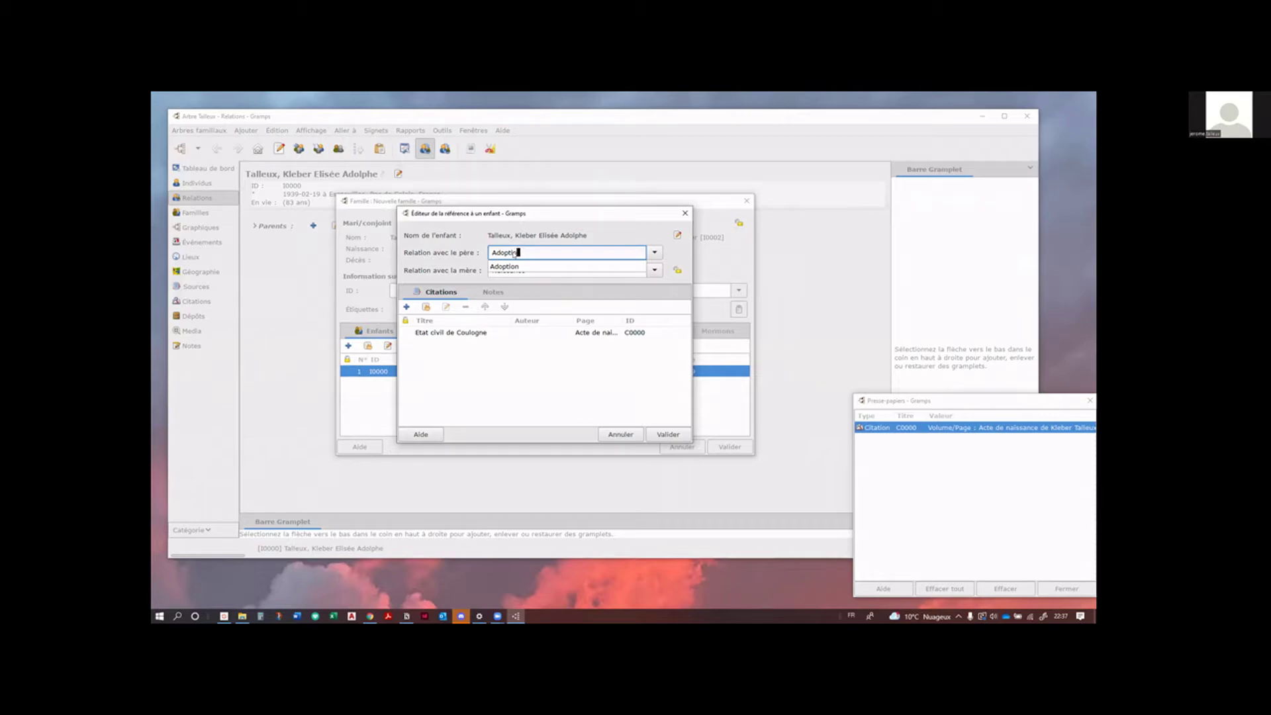
key("BackSpace")
key("BackSpace")
key("BackSpace")
key("BackSpace")
key("BackSpace")
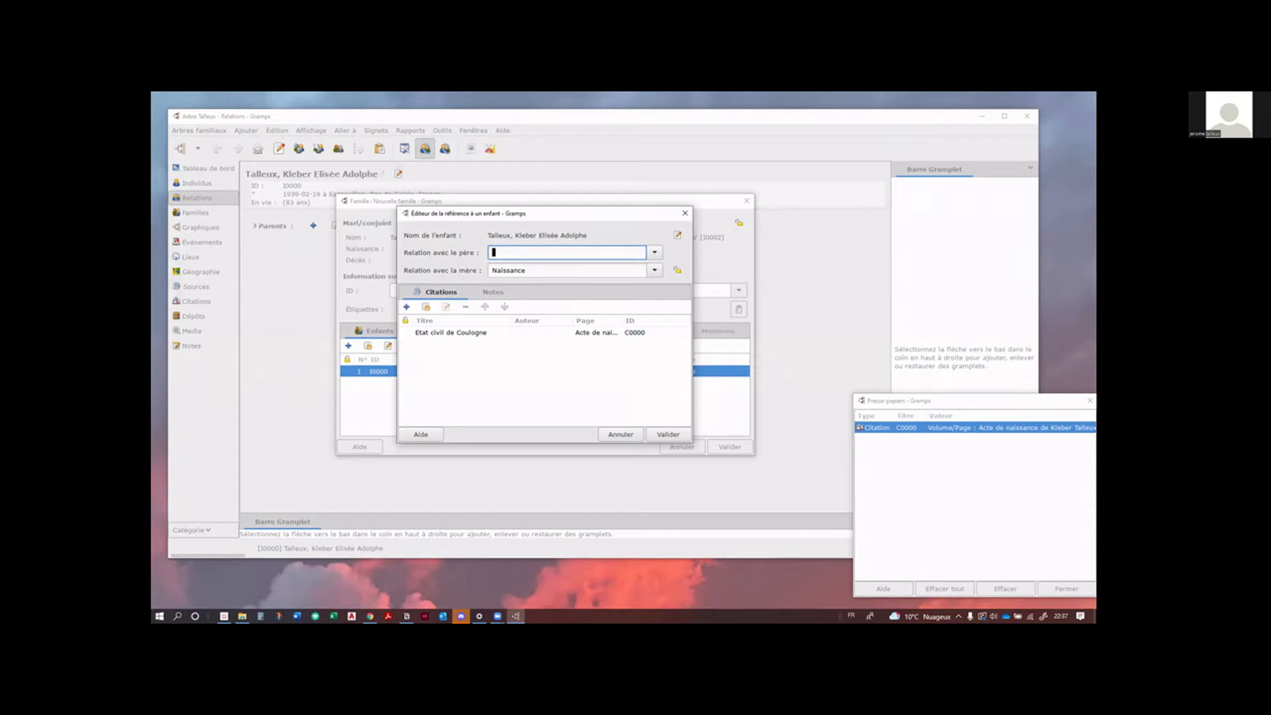
type("Reconnu")
Step: Select the Etat civil de Coulogne citation and confirm the child's relations
left_click(654, 253)
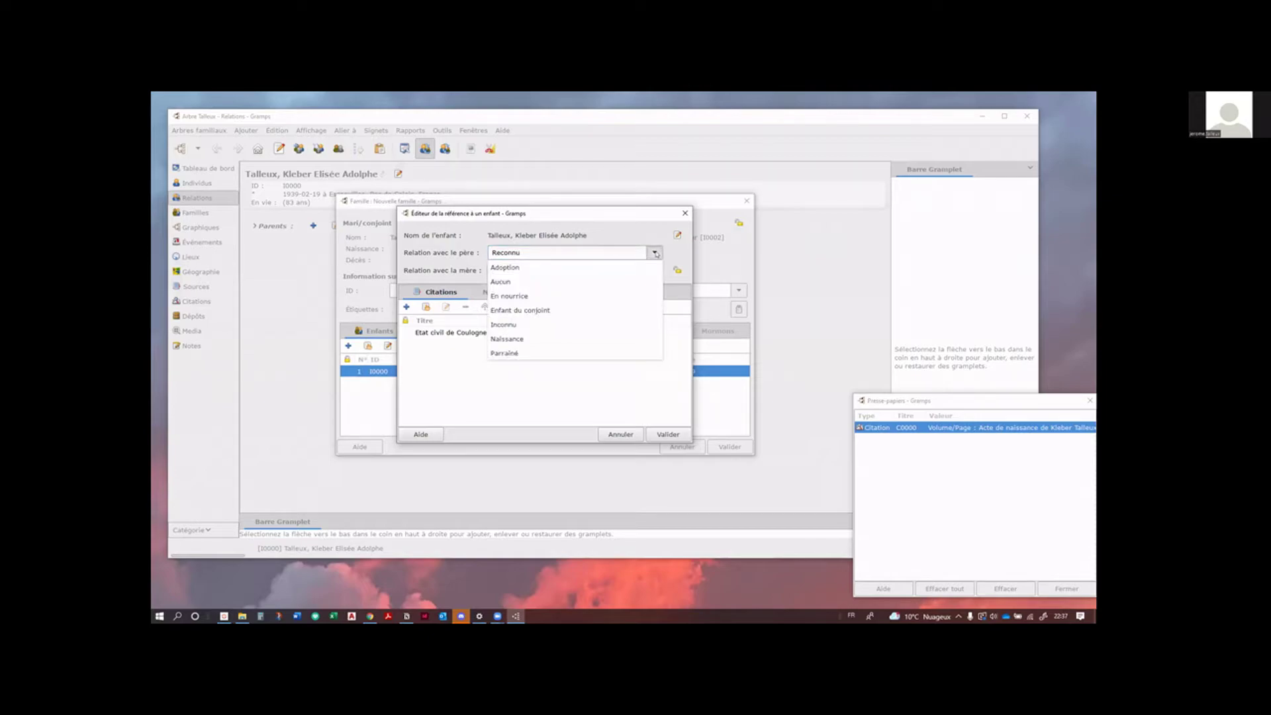
left_click(656, 254)
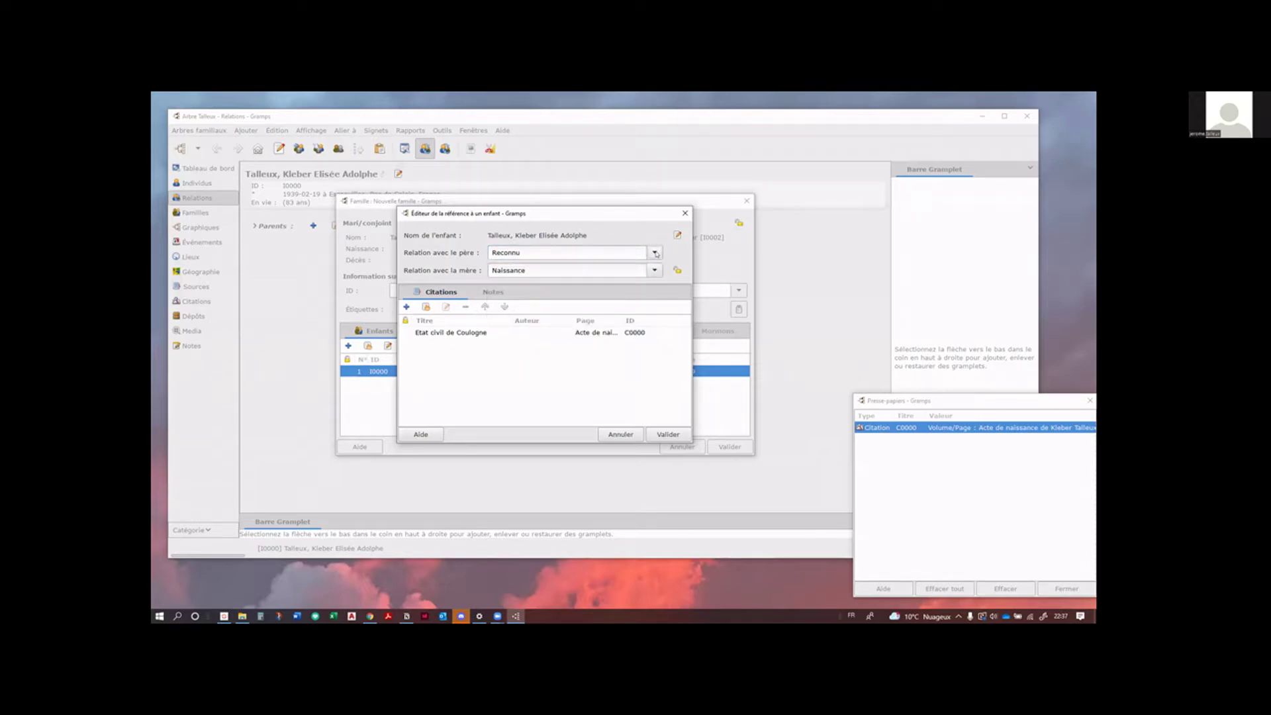
left_click(510, 332)
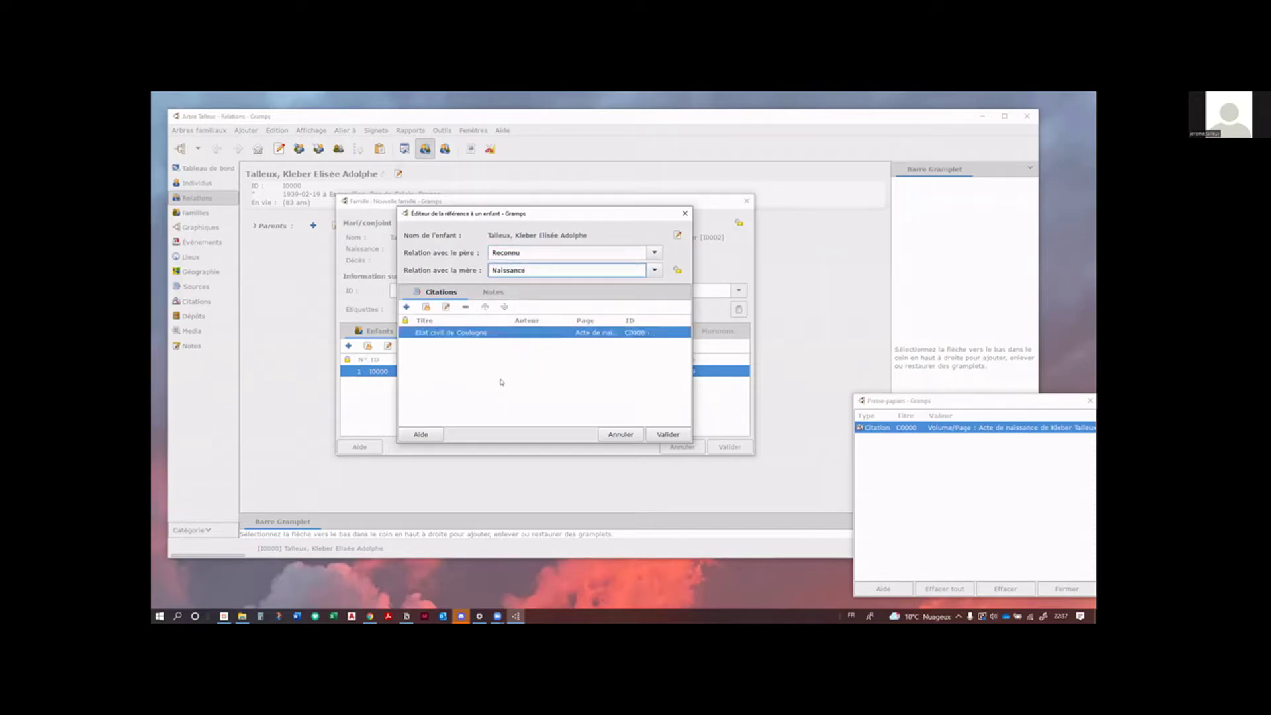
left_click(658, 430)
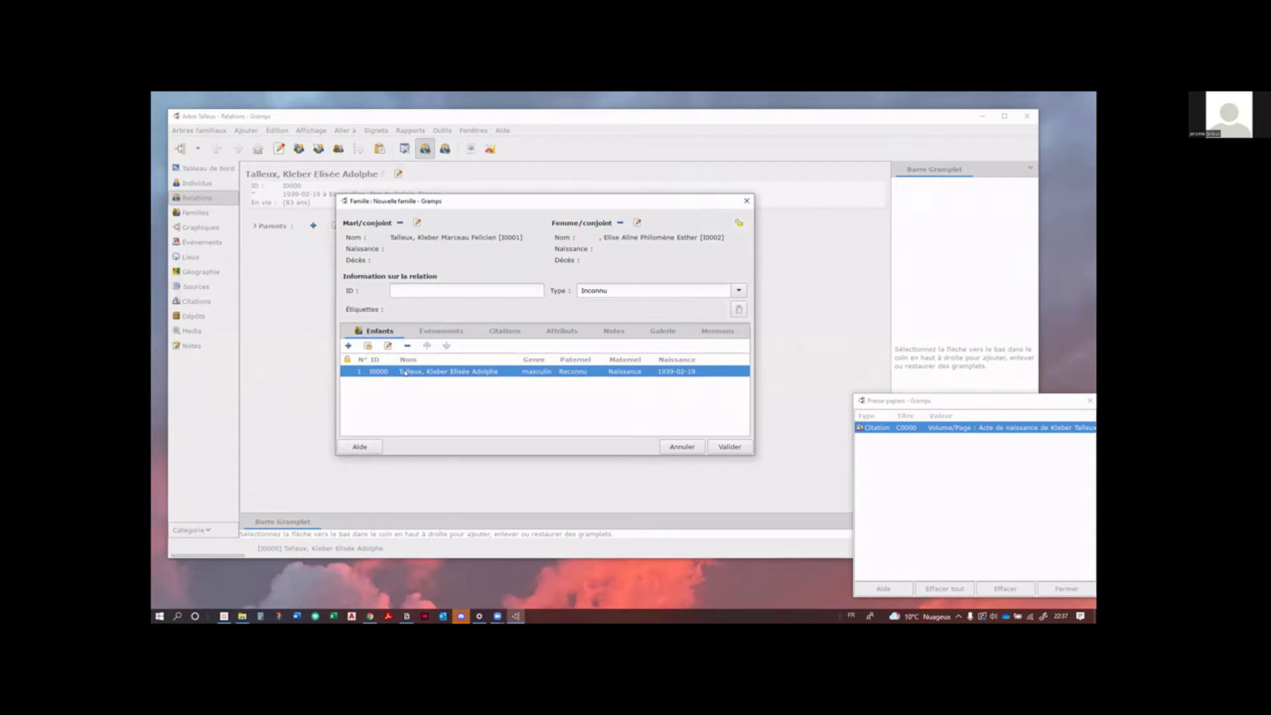
Step: Change the father's relation back to Naissance and save family F0000 with both parents and child
left_click_drag(404, 372, 408, 387)
double_click(472, 373)
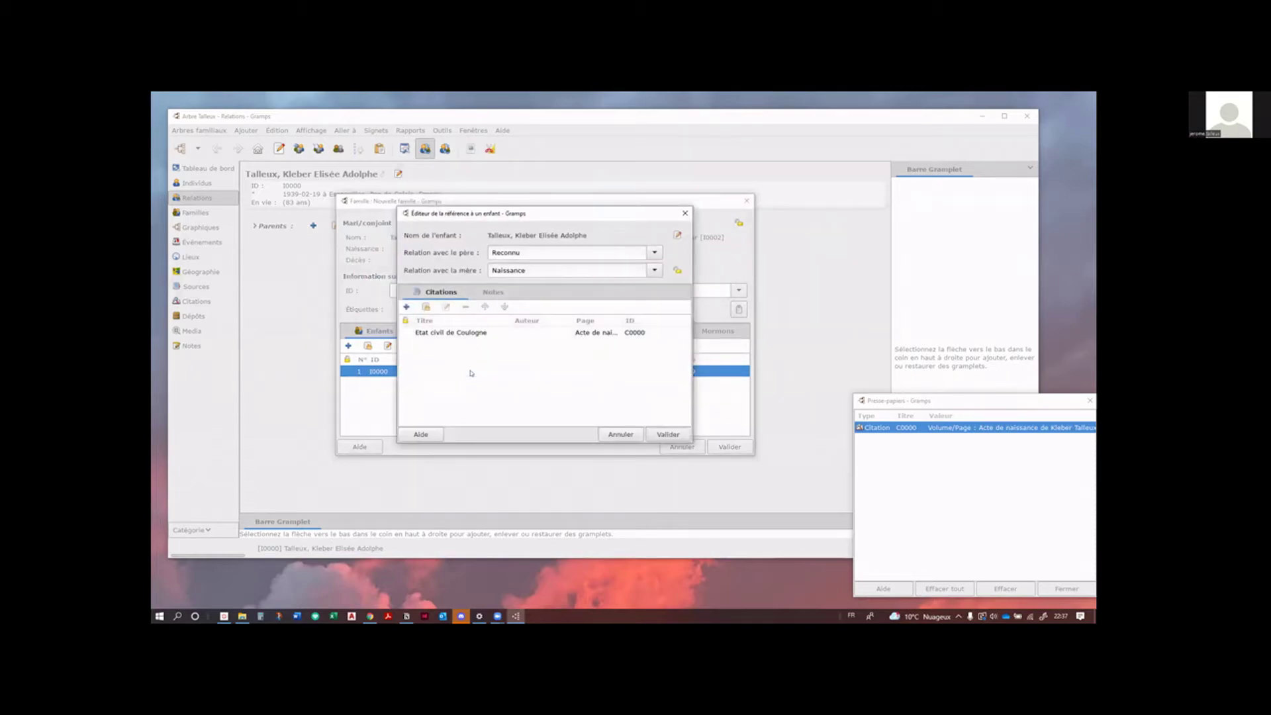
left_click(654, 252)
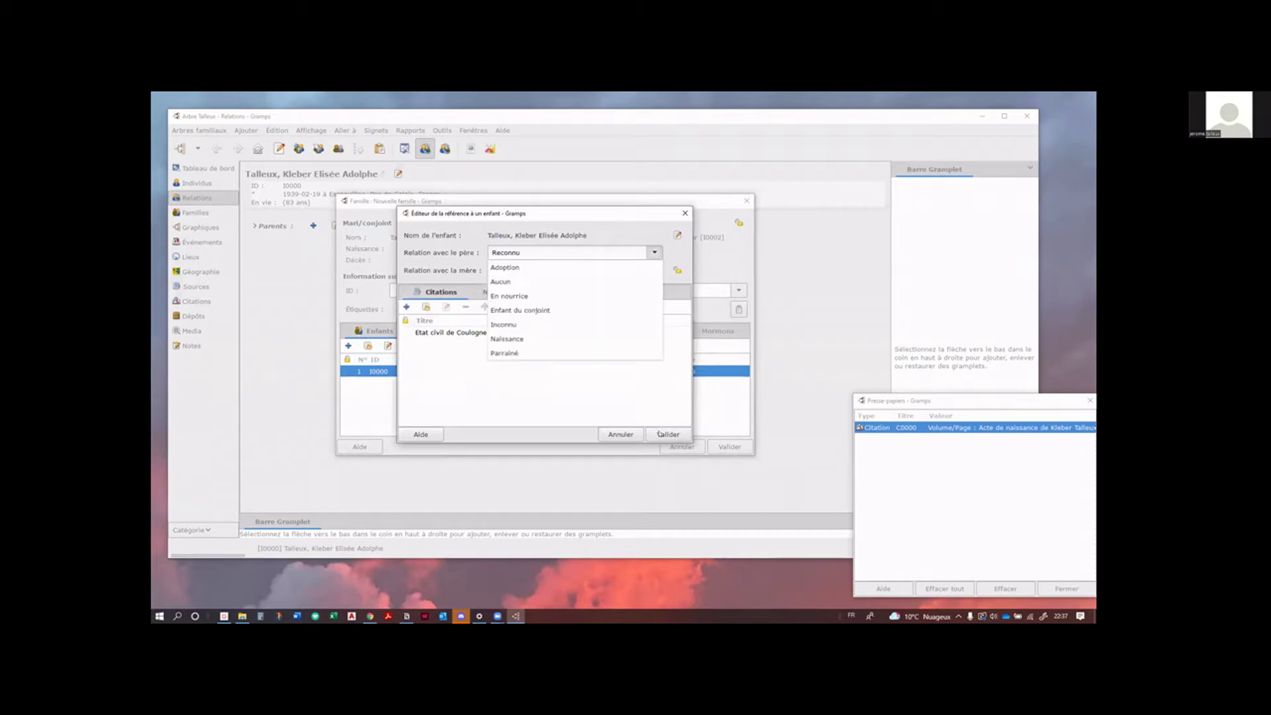
key("Down")
key("Down")
key("Down")
key("Down")
key("Down")
key("Down")
key("Down")
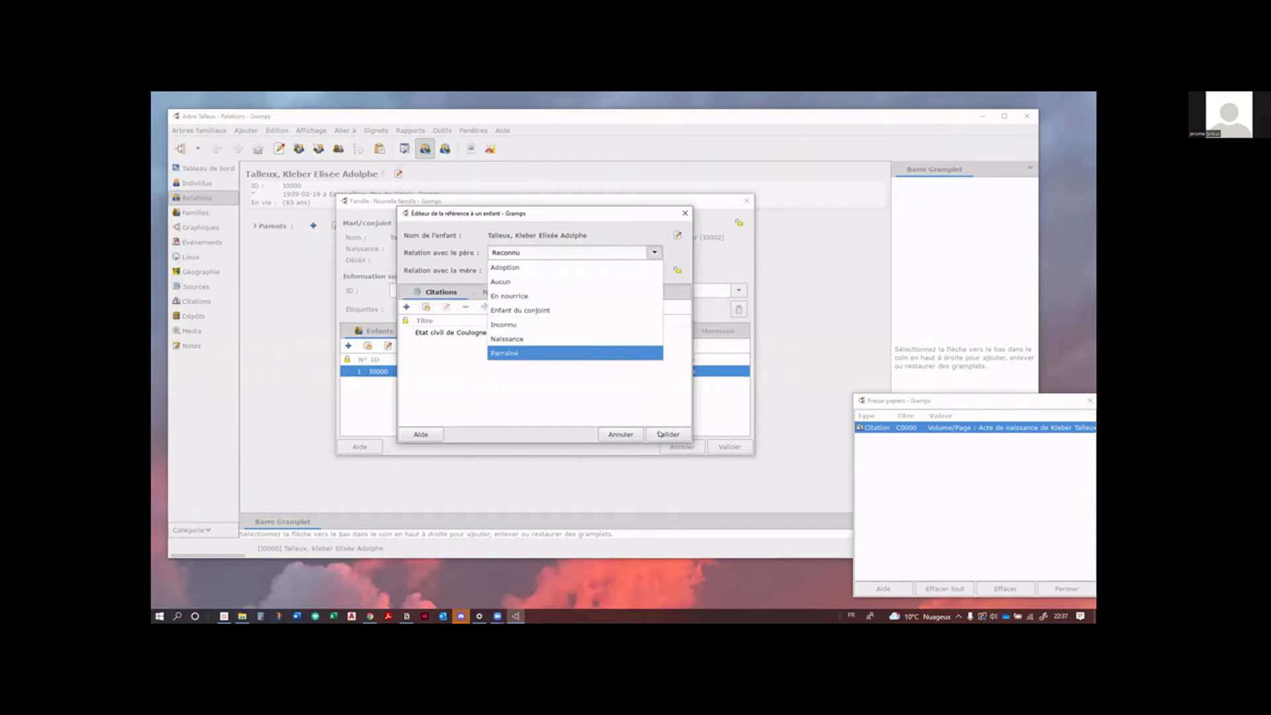
key("Up")
key("Up")
key("Down")
key("Return")
left_click(666, 434)
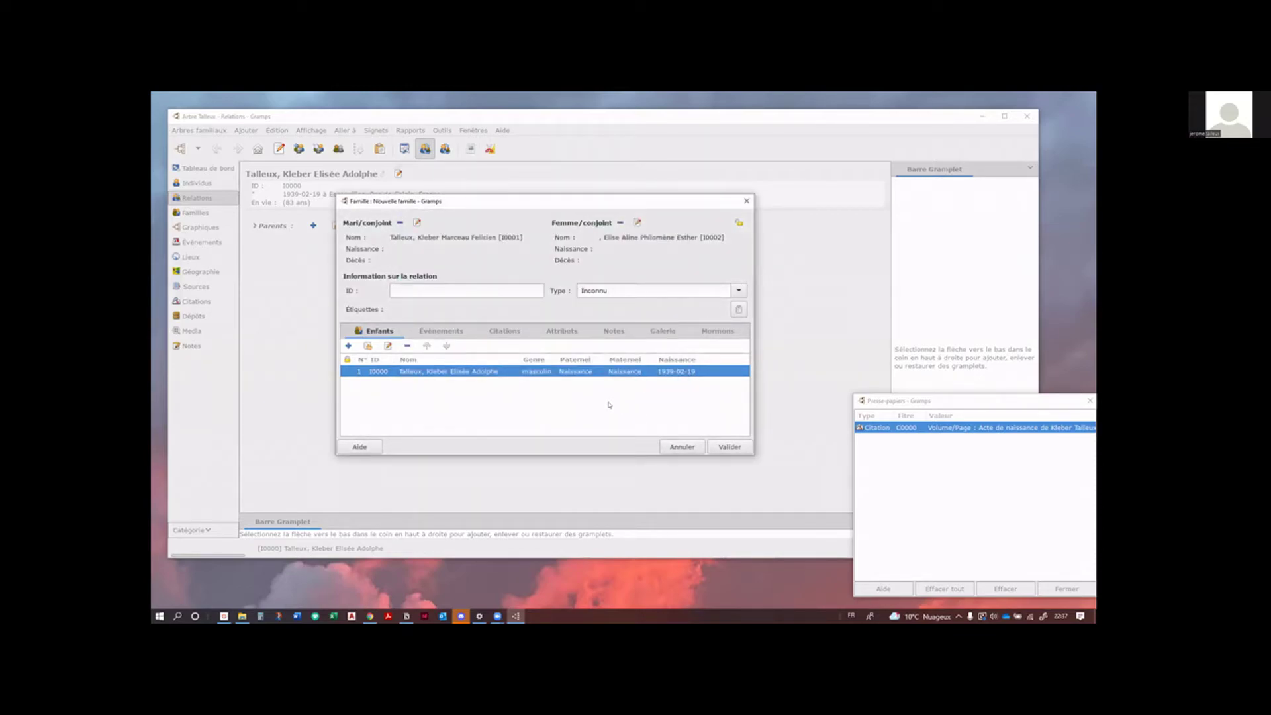
left_click(729, 447)
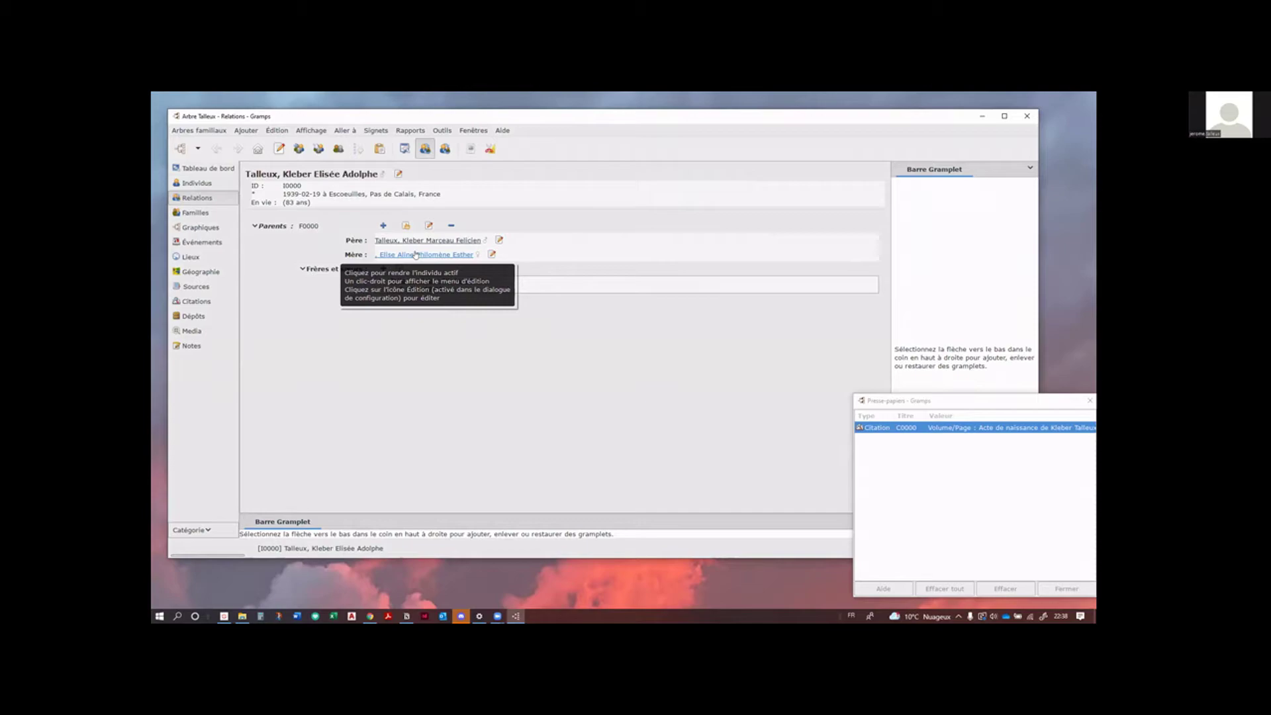
Step: Add the surname Langaigne to the mother's record, then return to the son's Relations page
left_click(415, 254)
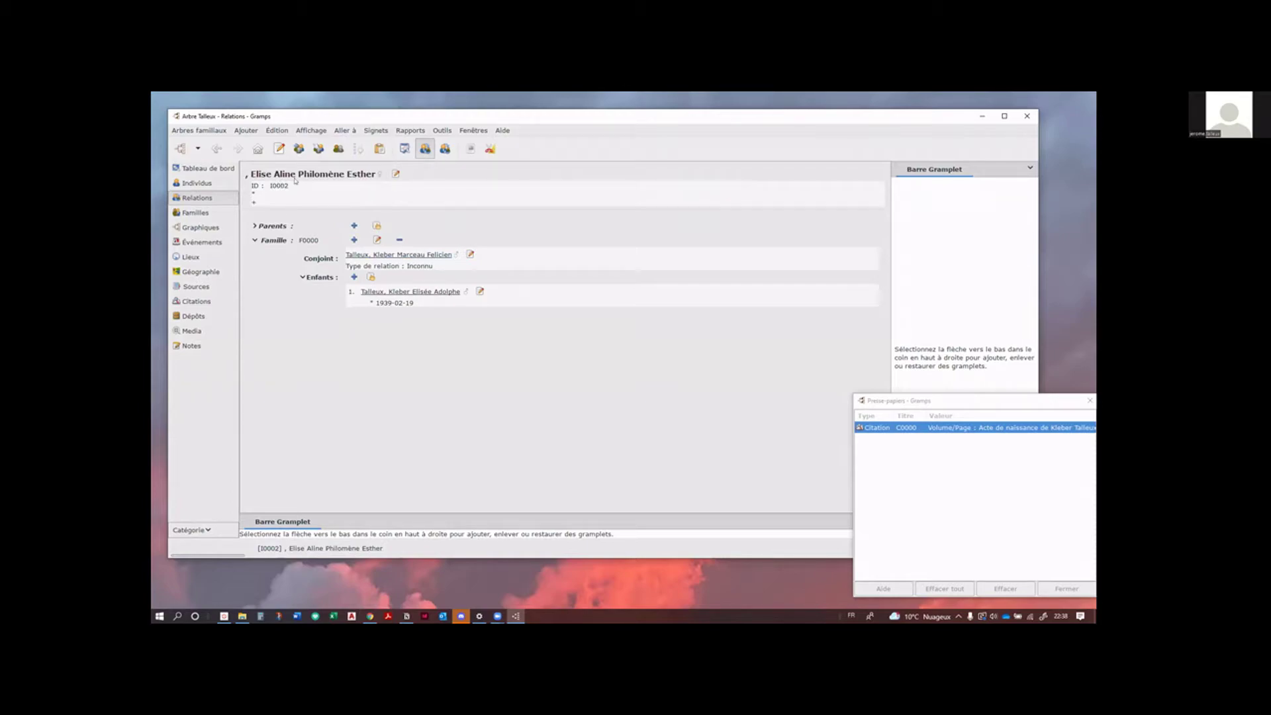
left_click(396, 175)
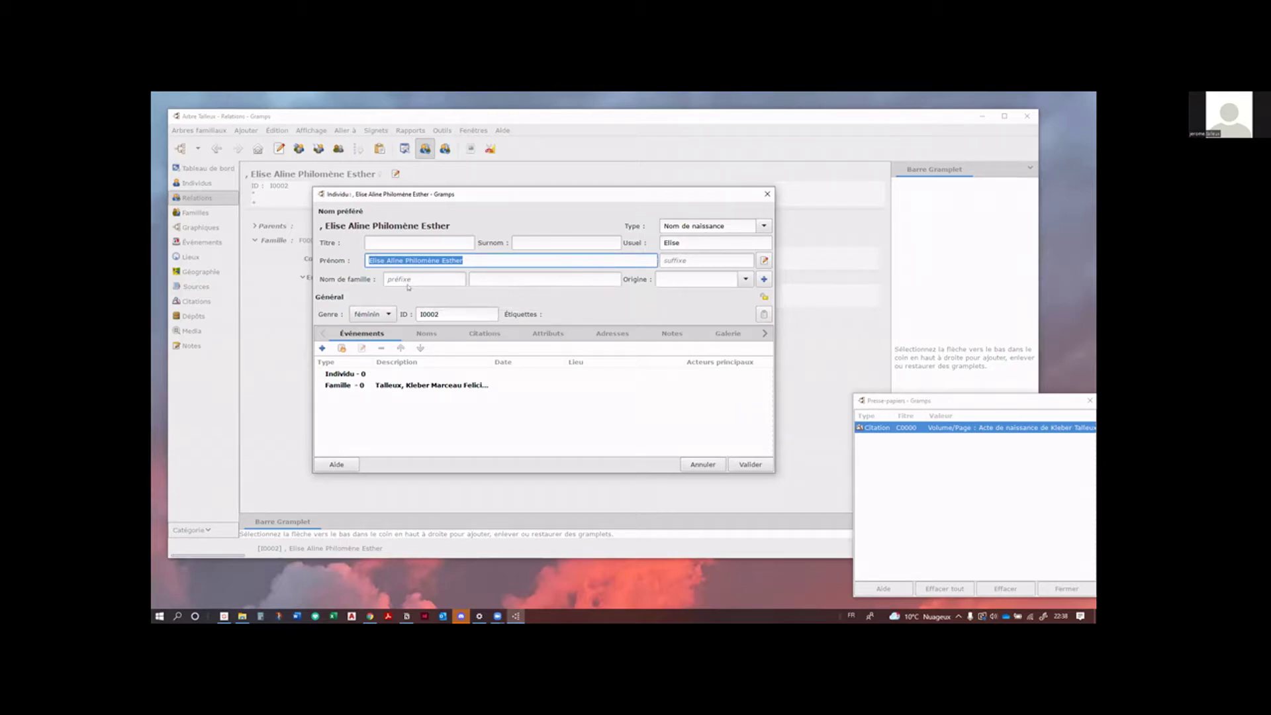
left_click(569, 278)
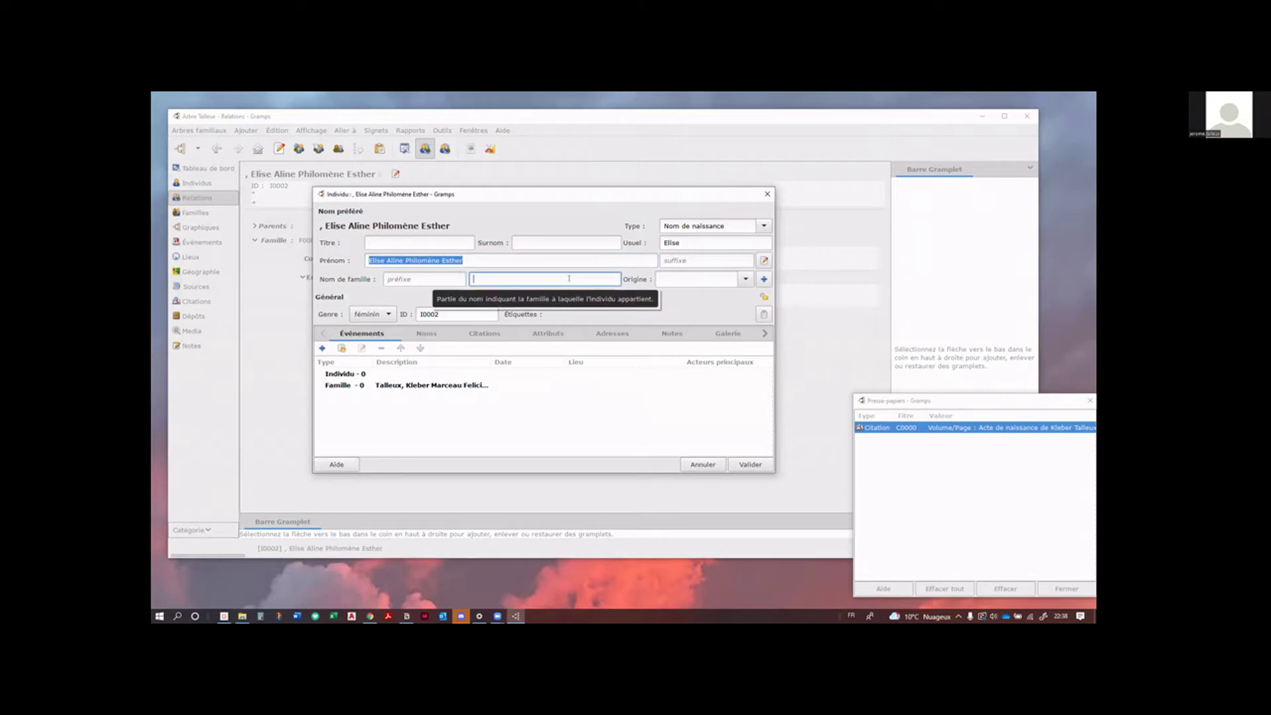
type("Lan")
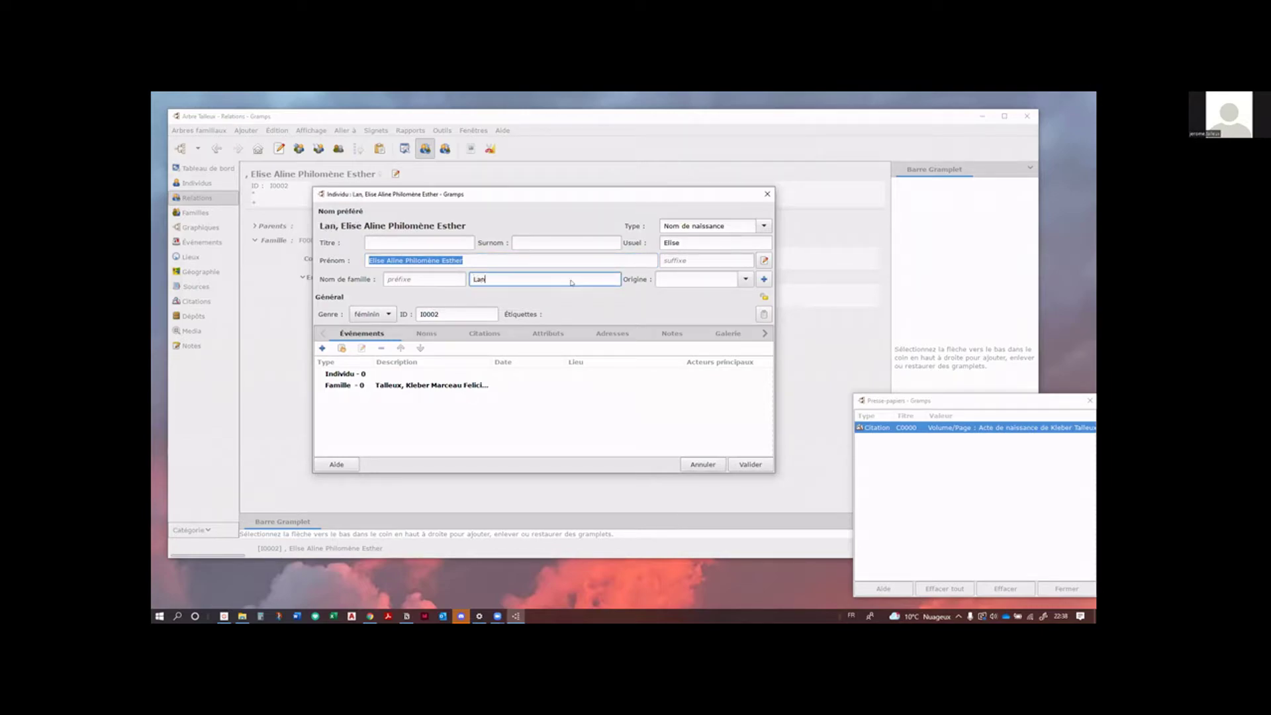
type("gaigne")
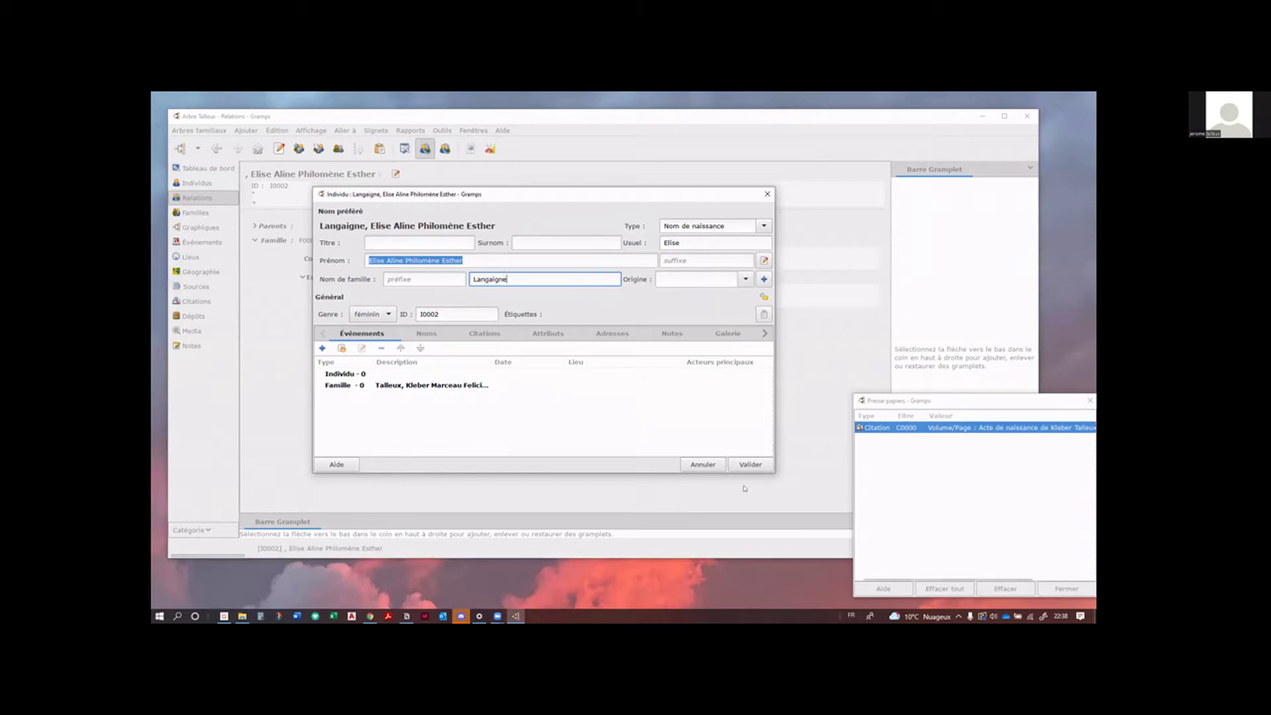
left_click(737, 460)
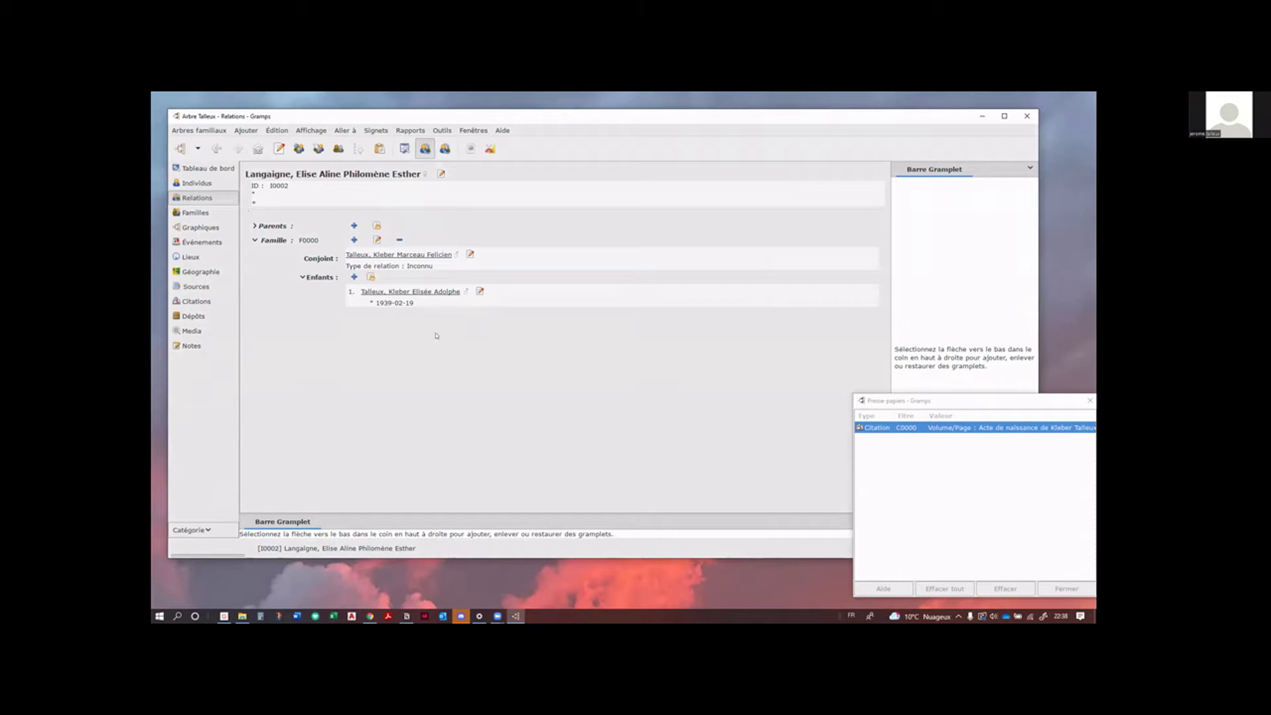
left_click(438, 292)
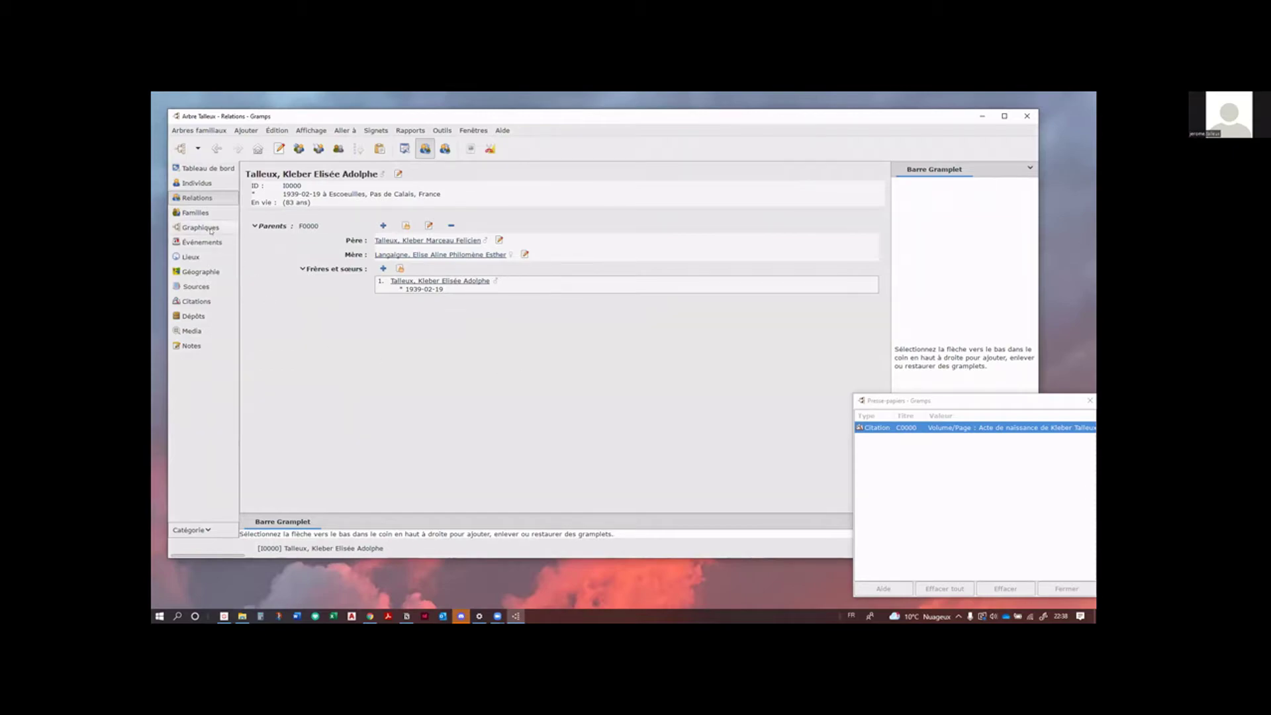
Step: Compare the pedigree, fan chart and H-tree views, ending on the family graph view
left_click(200, 228)
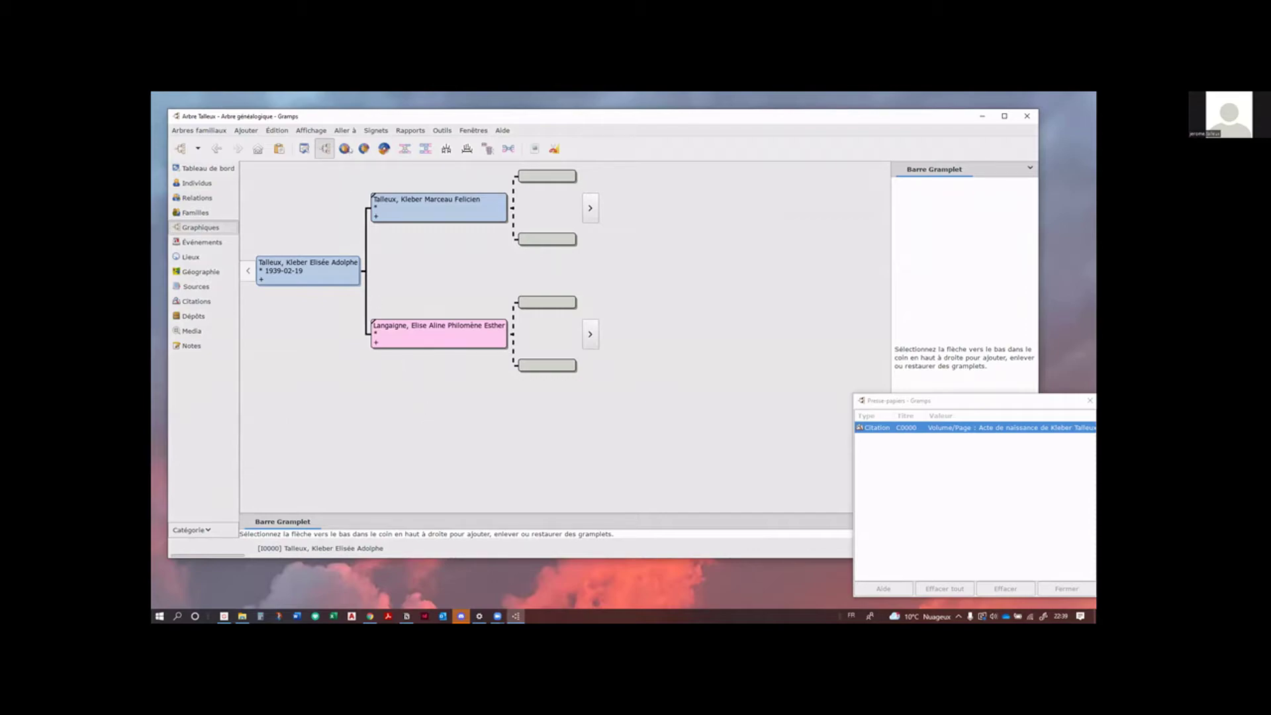
left_click(383, 150)
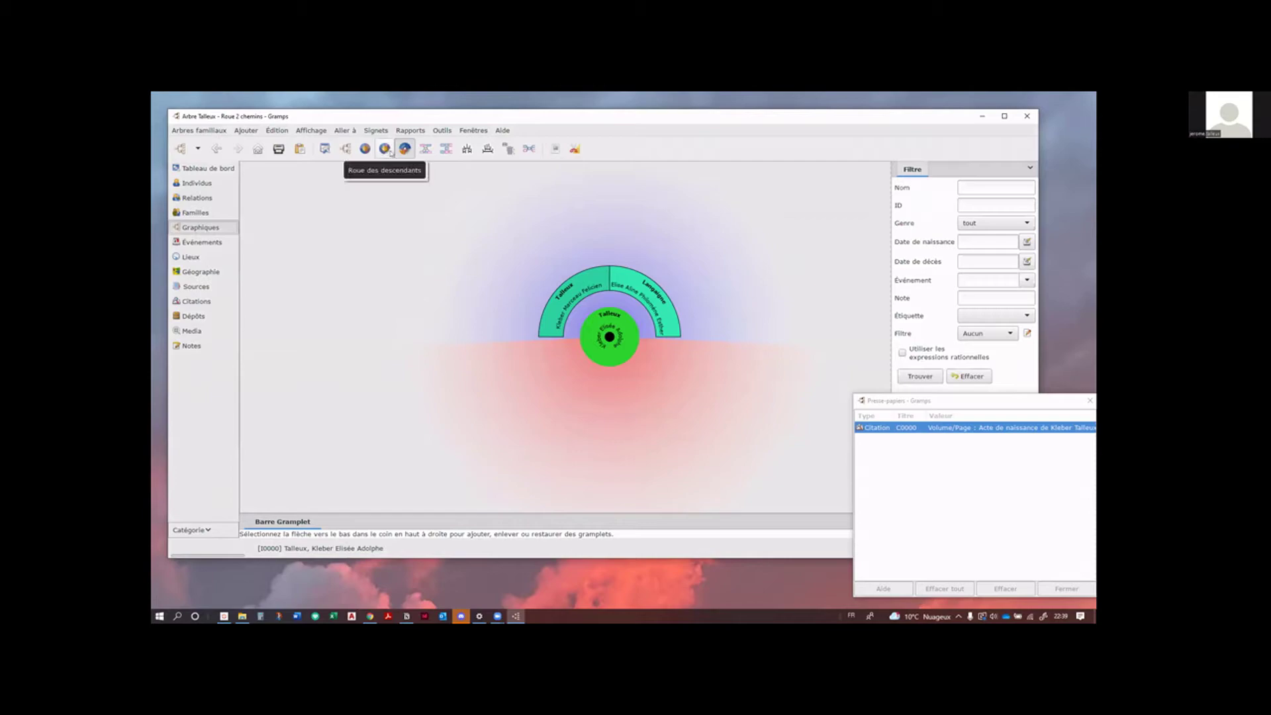
left_click(422, 149)
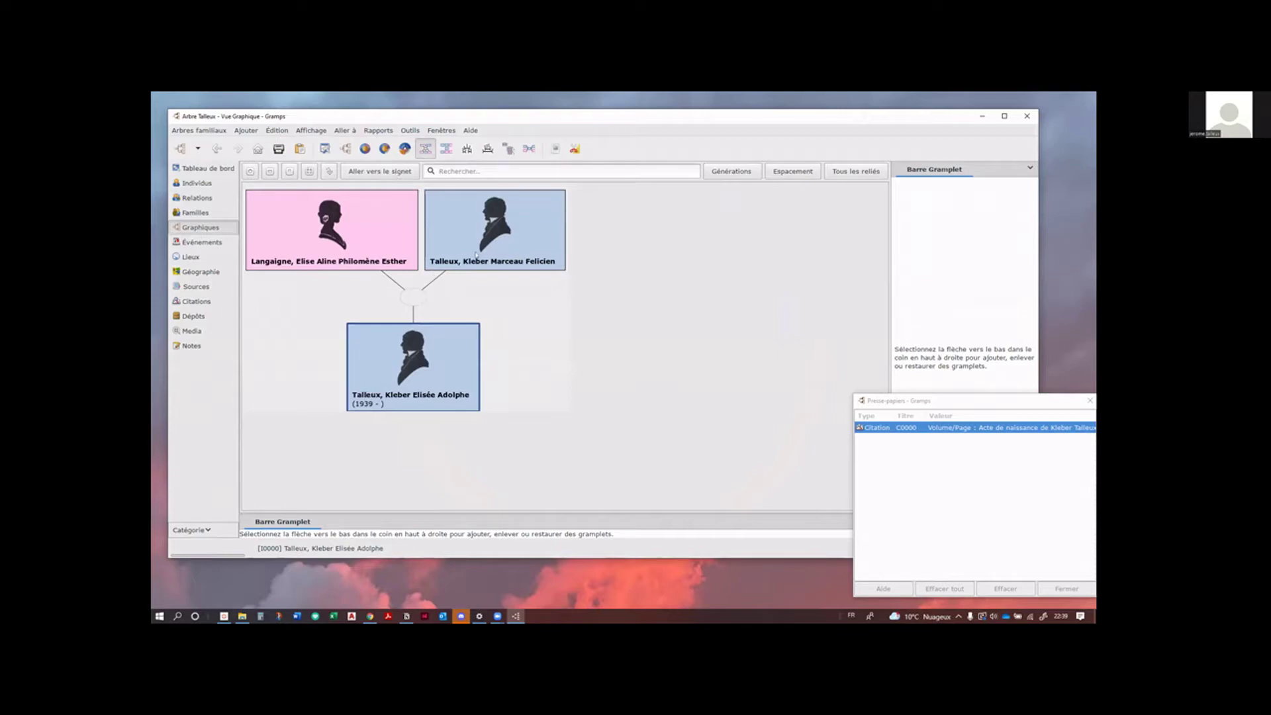
left_click(447, 149)
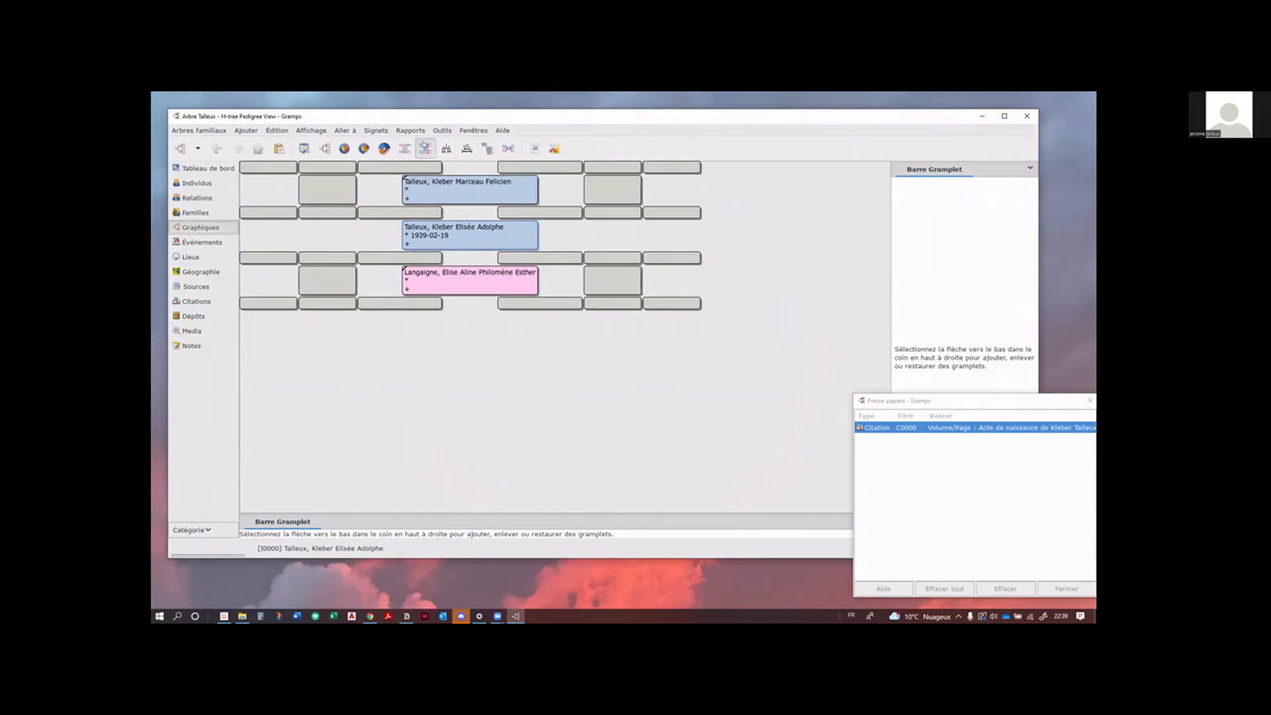
left_click(404, 150)
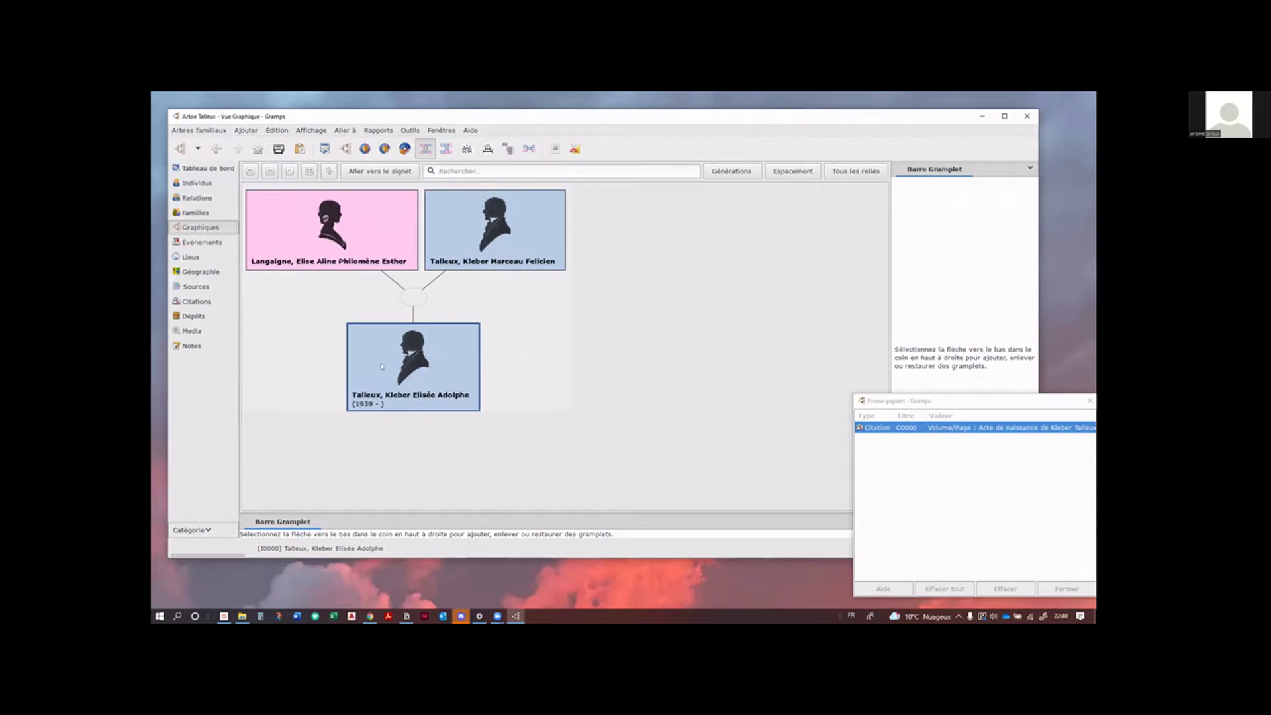
scroll(562, 385, "up", 2)
scroll(517, 377, "down", 4)
scroll(460, 358, "up", 1)
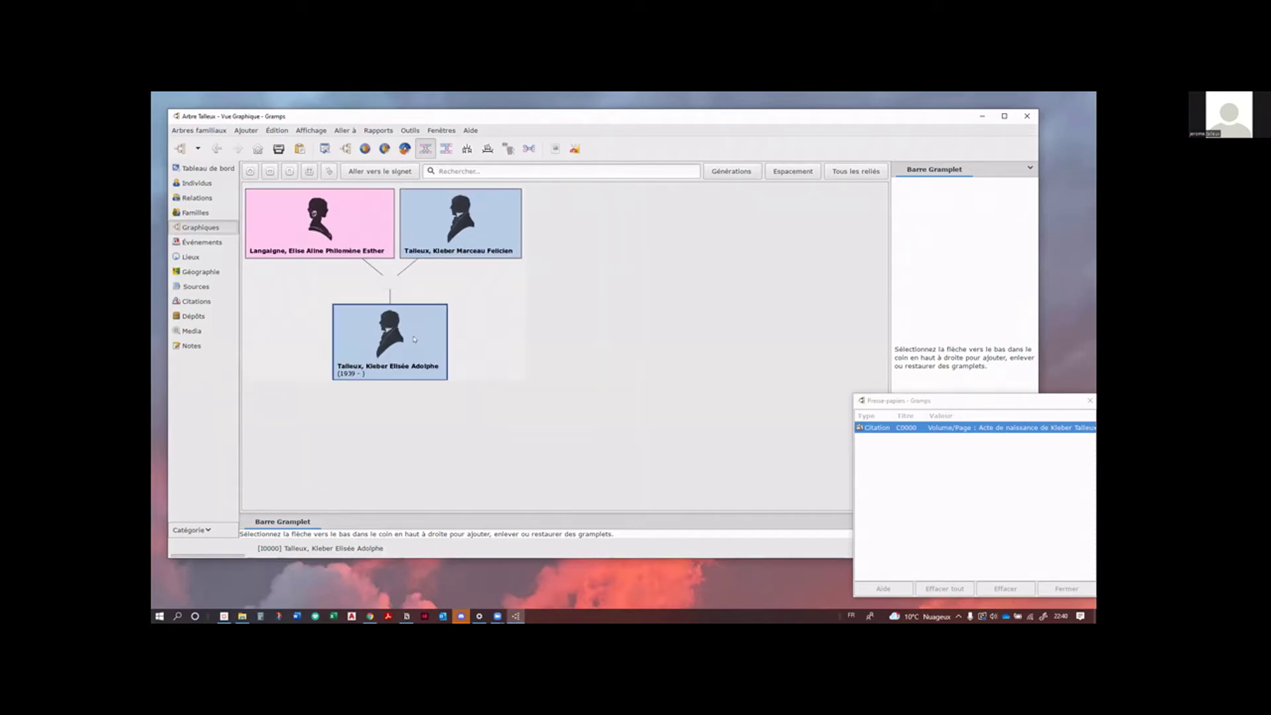
scroll(437, 347, "down", 2)
scroll(414, 338, "up", 3)
scroll(414, 338, "up", 3)
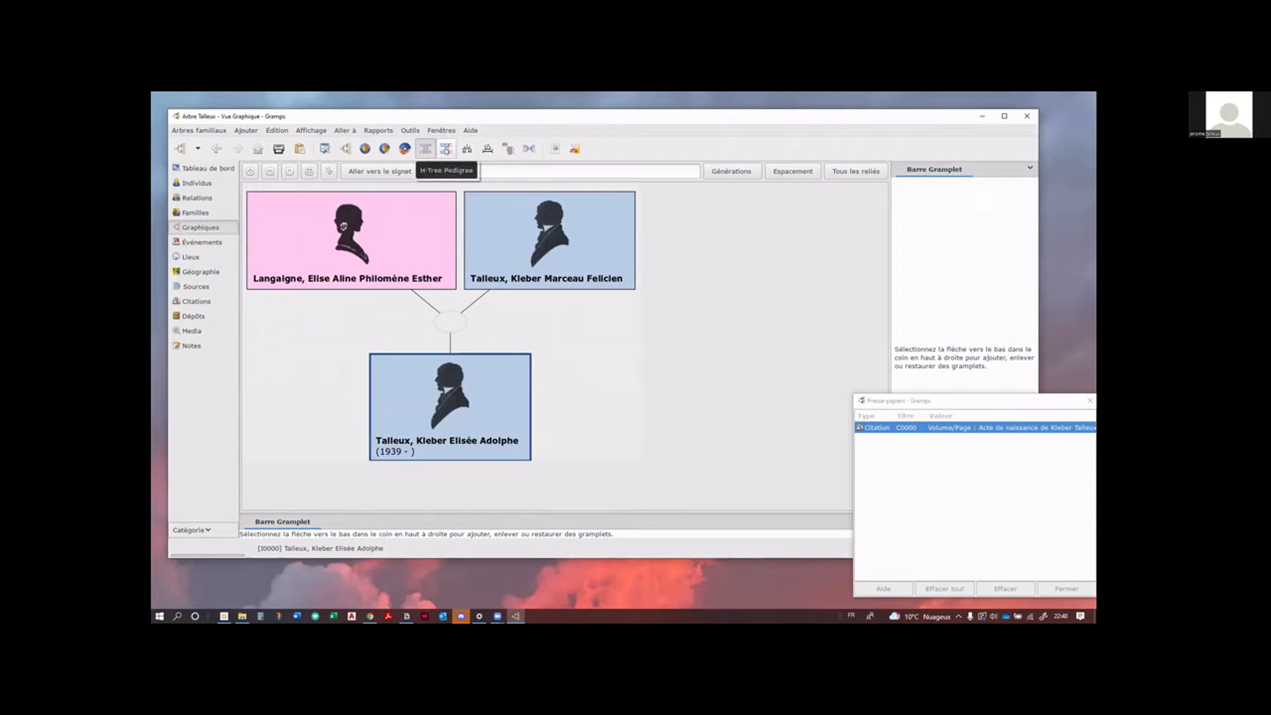
left_click(425, 149)
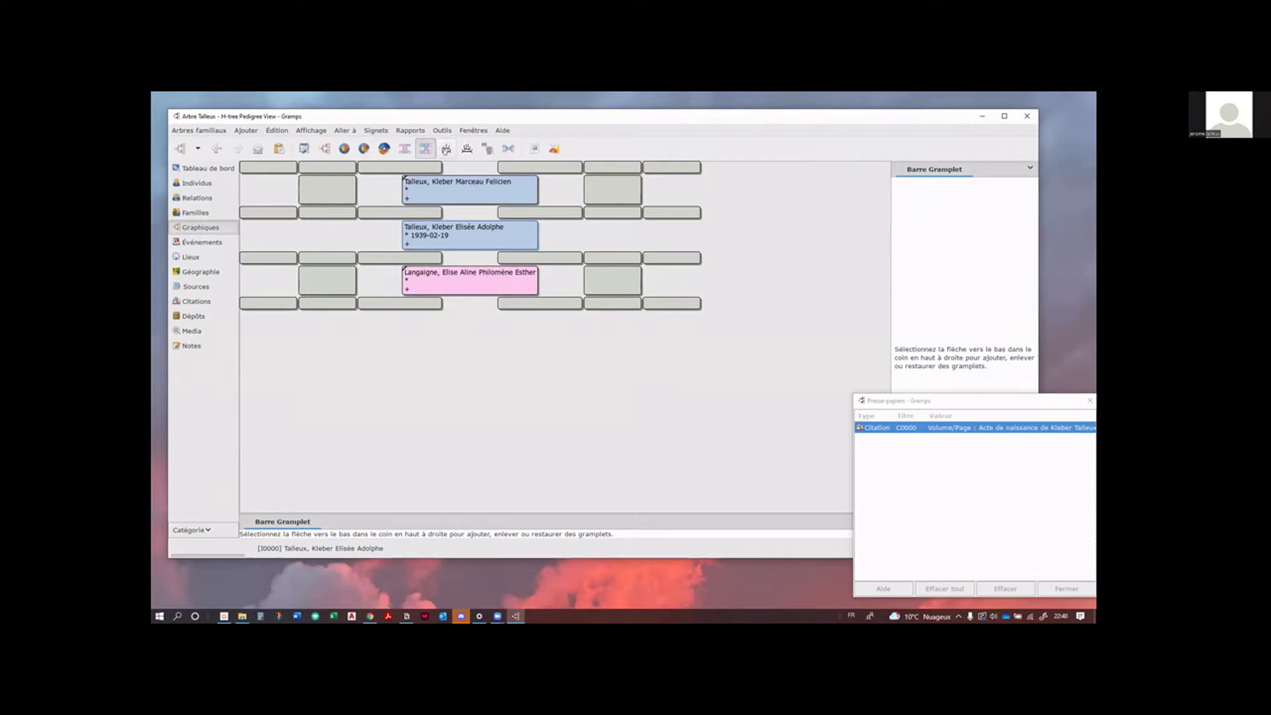
left_click(488, 149)
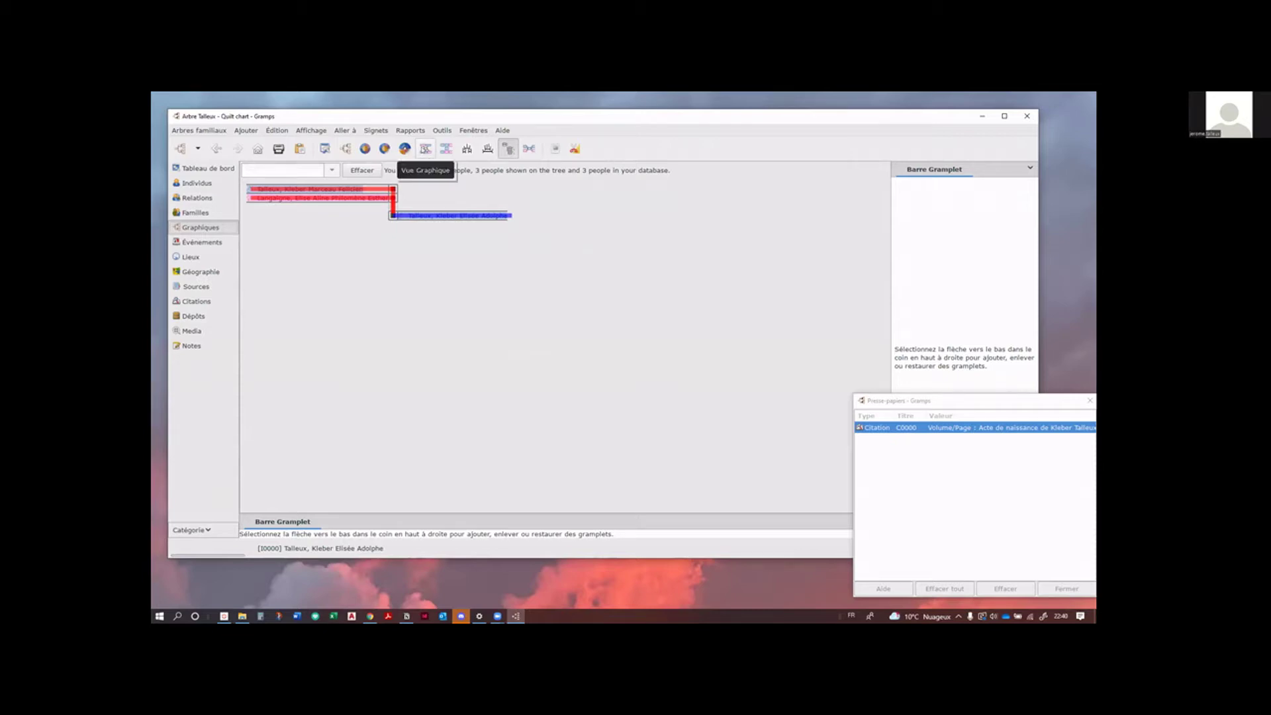
left_click(425, 148)
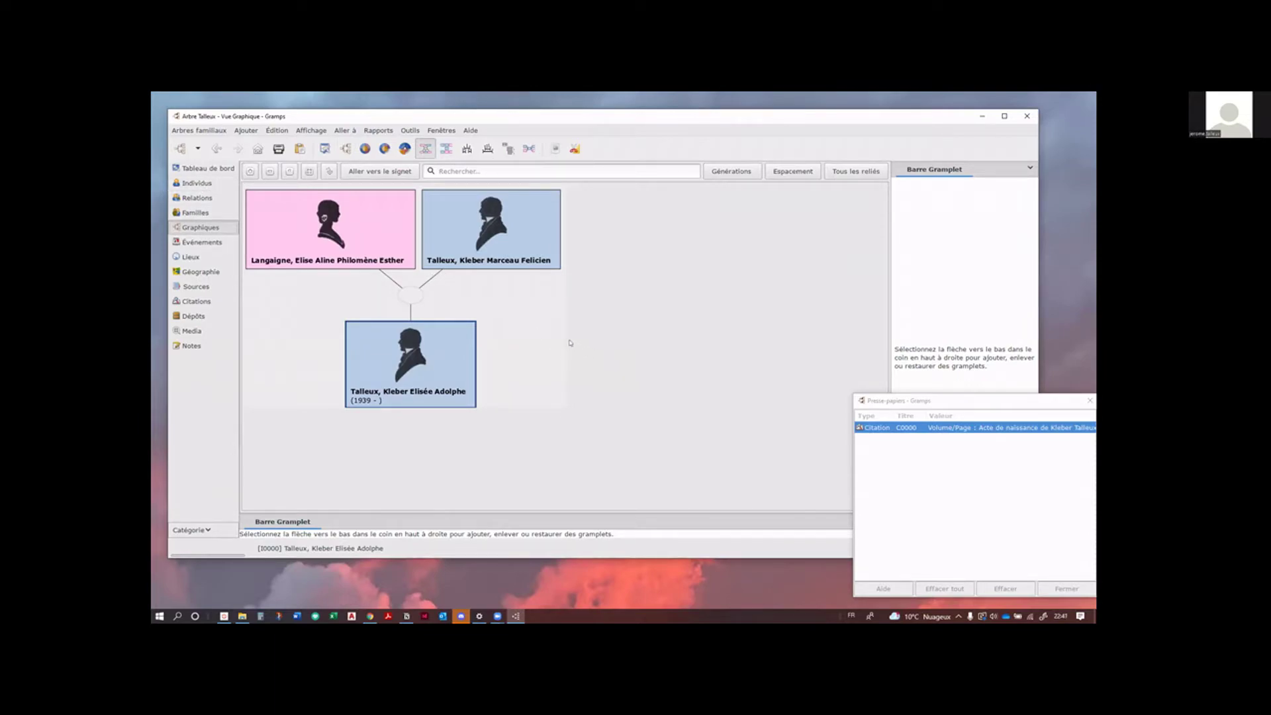
Step: In the Familles list, widen the Père and Mère columns and open family F0000 for editing
left_click(202, 212)
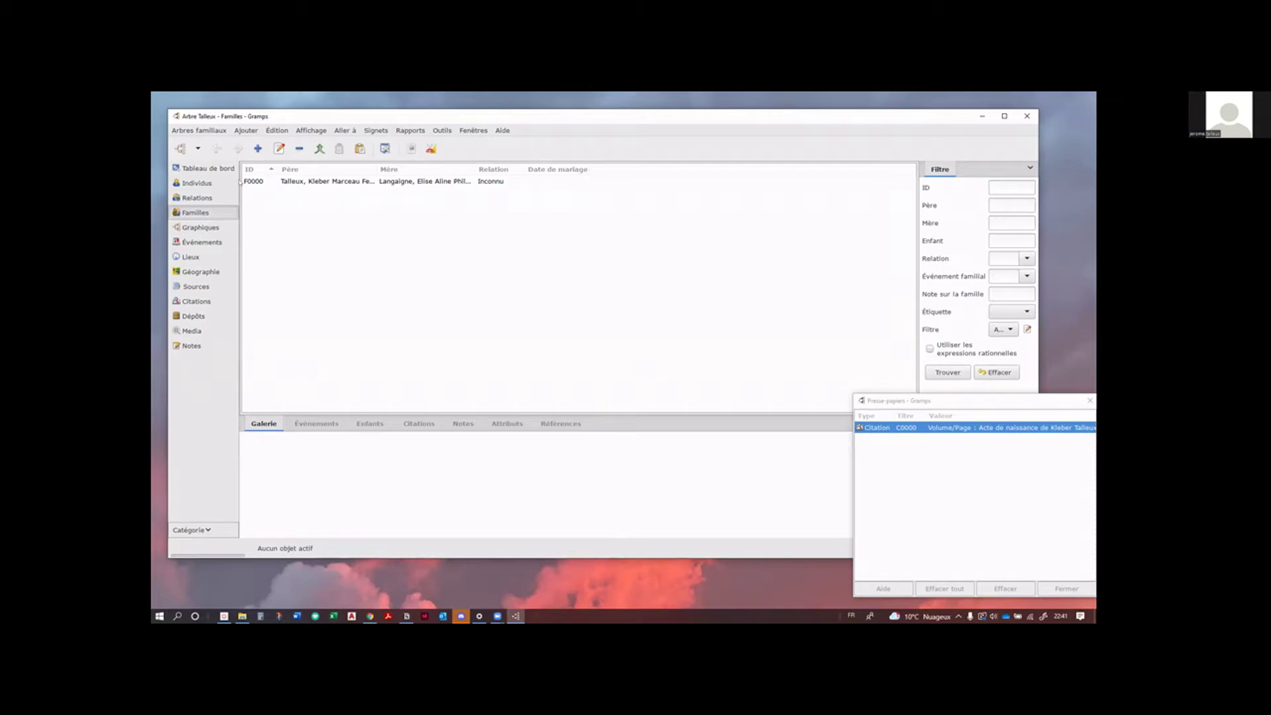
left_click(258, 183)
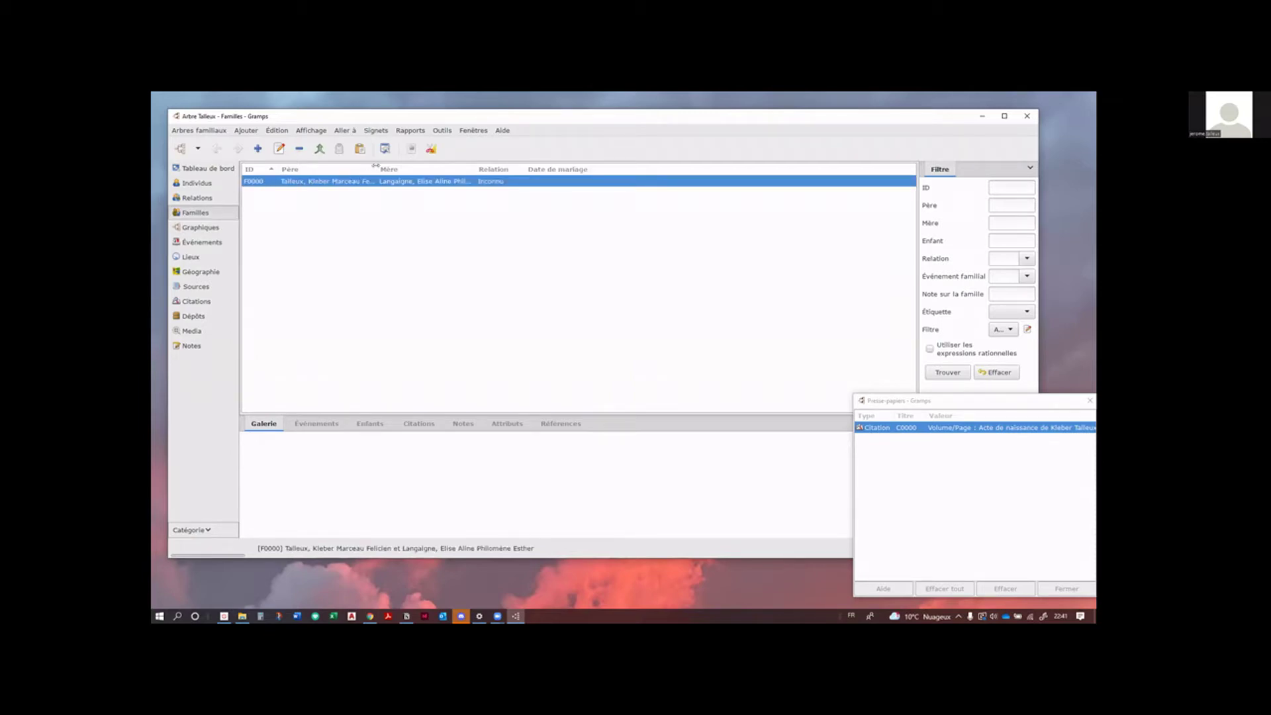
left_click_drag(376, 169, 405, 169)
left_click_drag(503, 167, 544, 167)
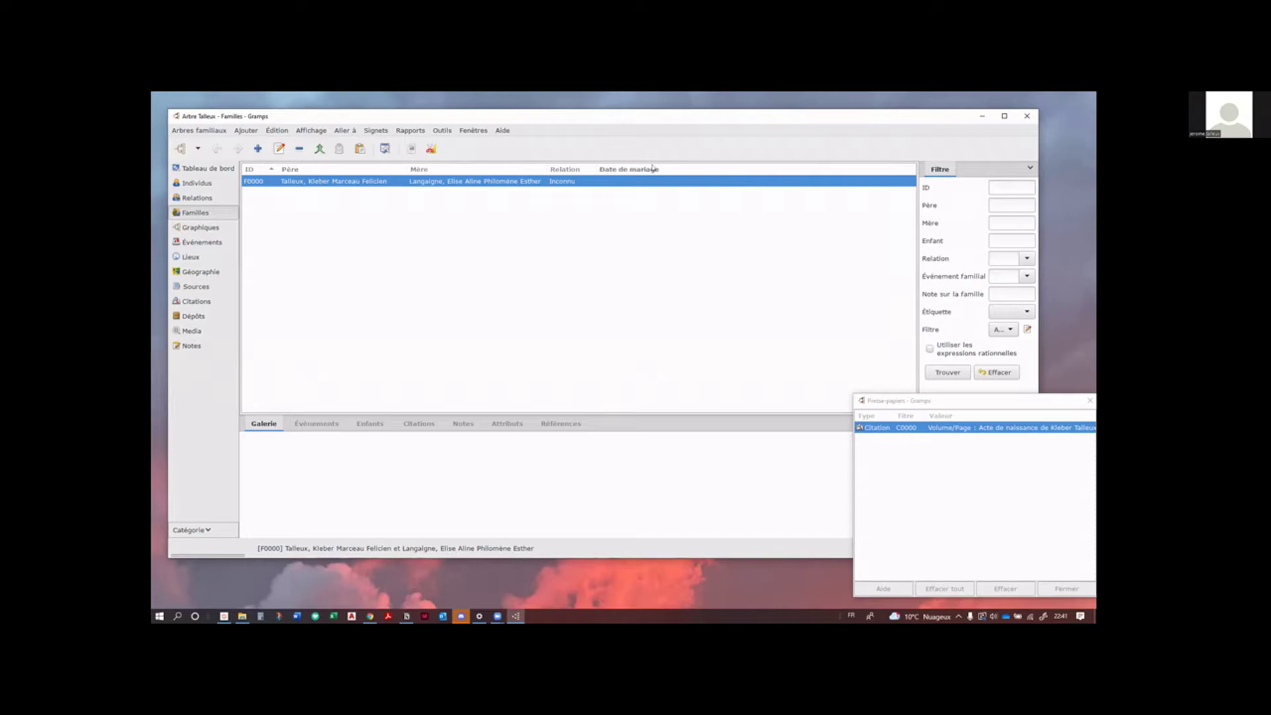
key("Return")
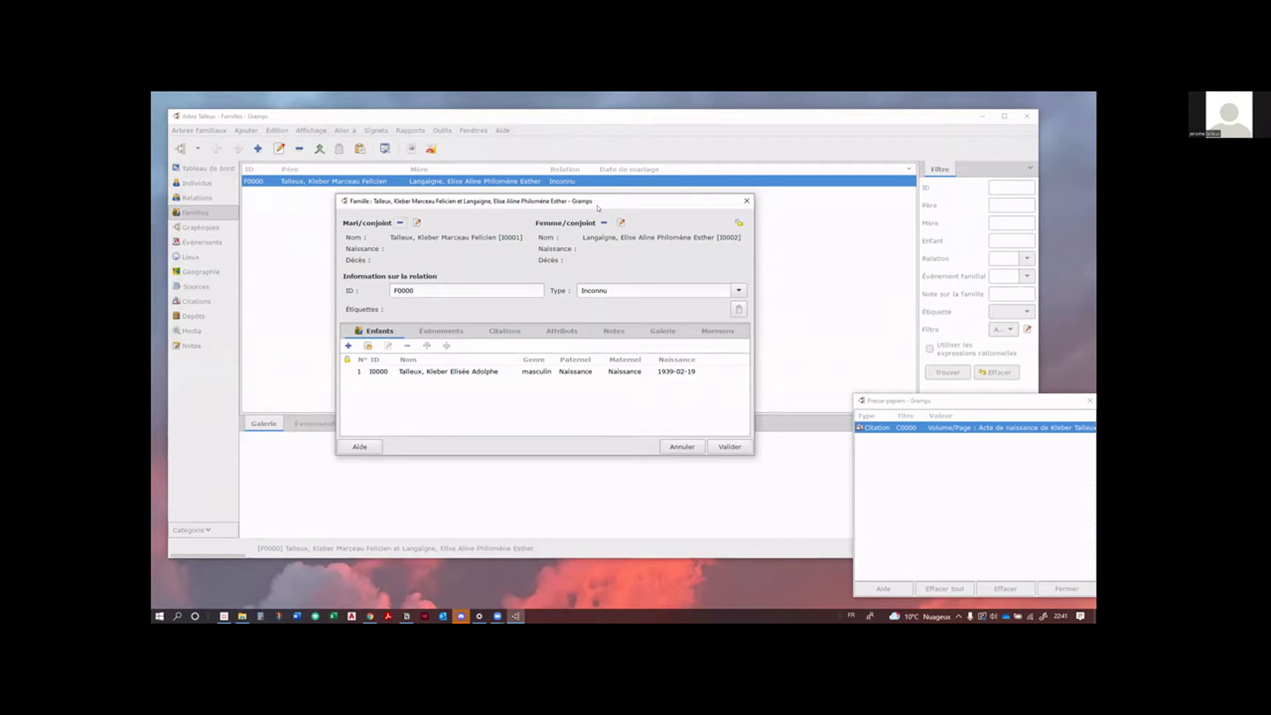
Step: Add a new event to family F0000 and enter its date as 26/08/1938
left_click_drag(597, 207, 550, 197)
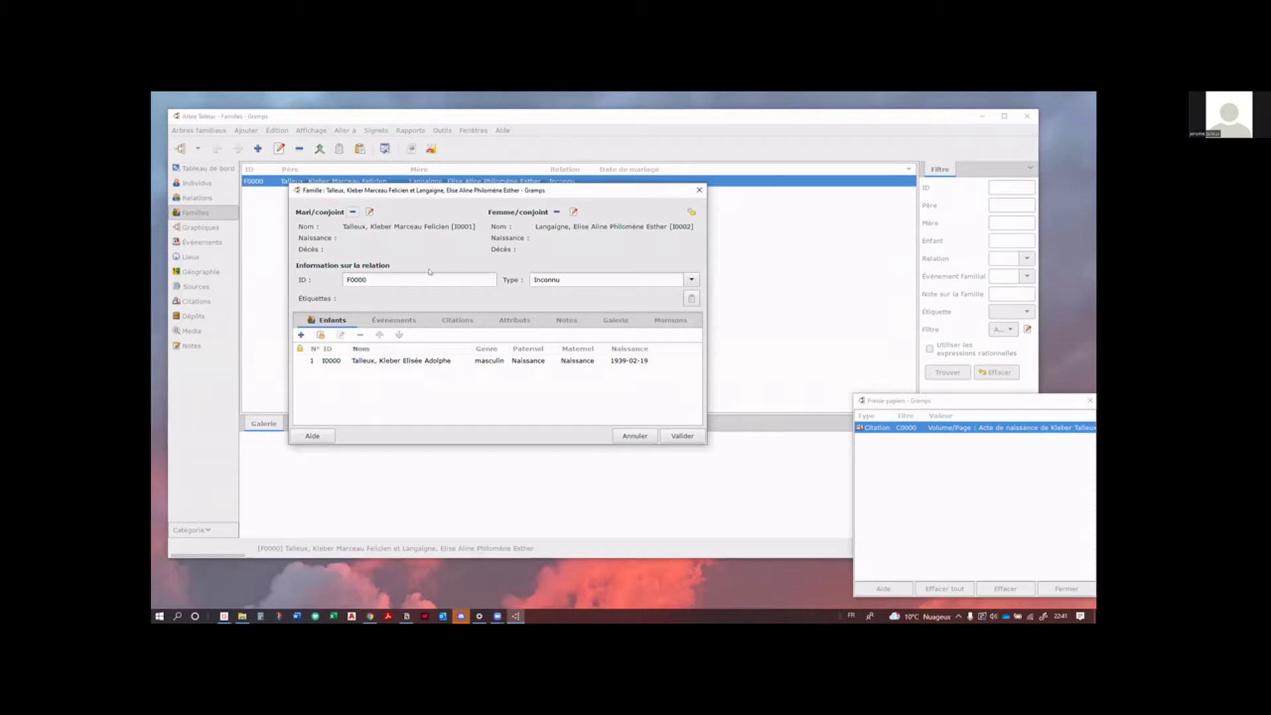
left_click_drag(587, 189, 586, 216)
left_click(395, 347)
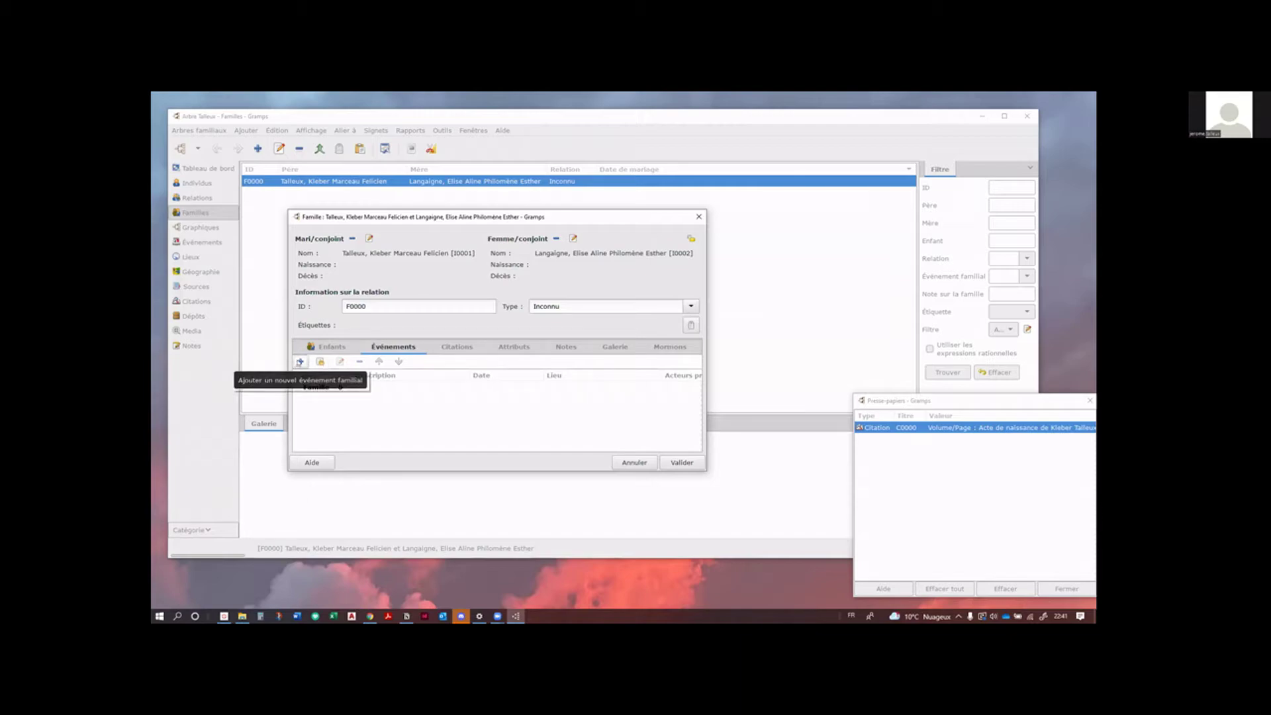
left_click(300, 361)
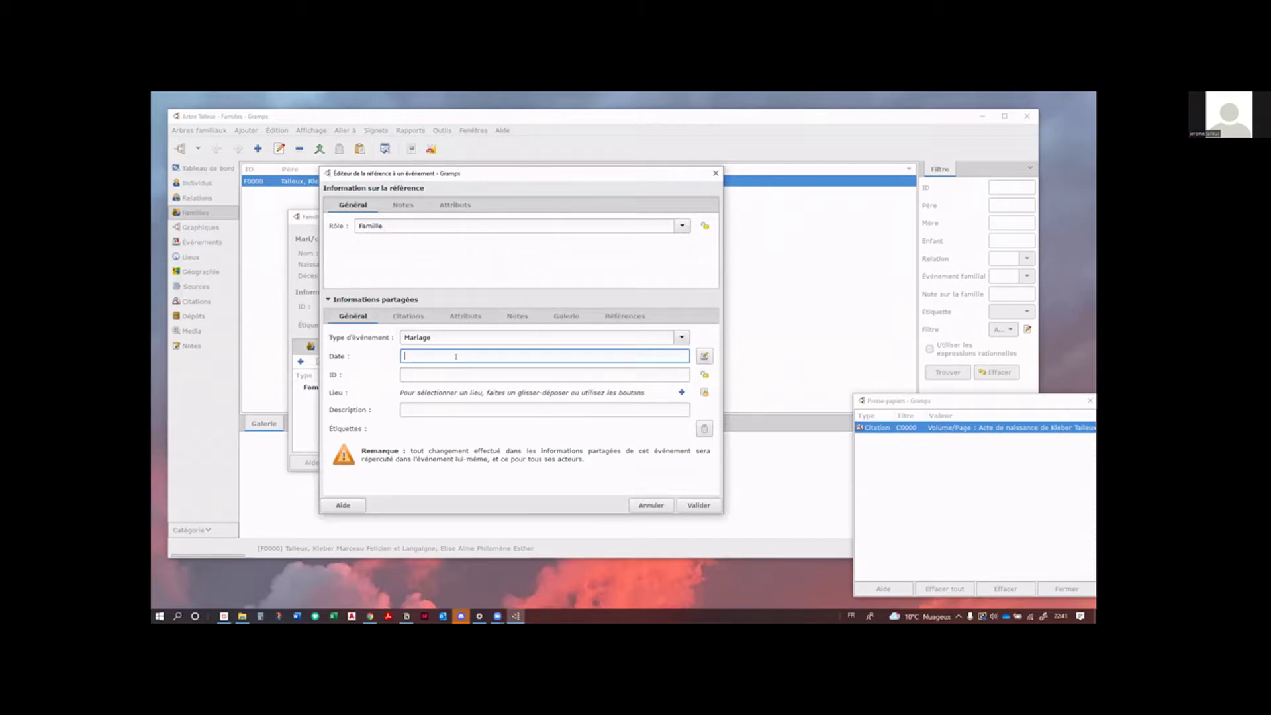
type("26/08")
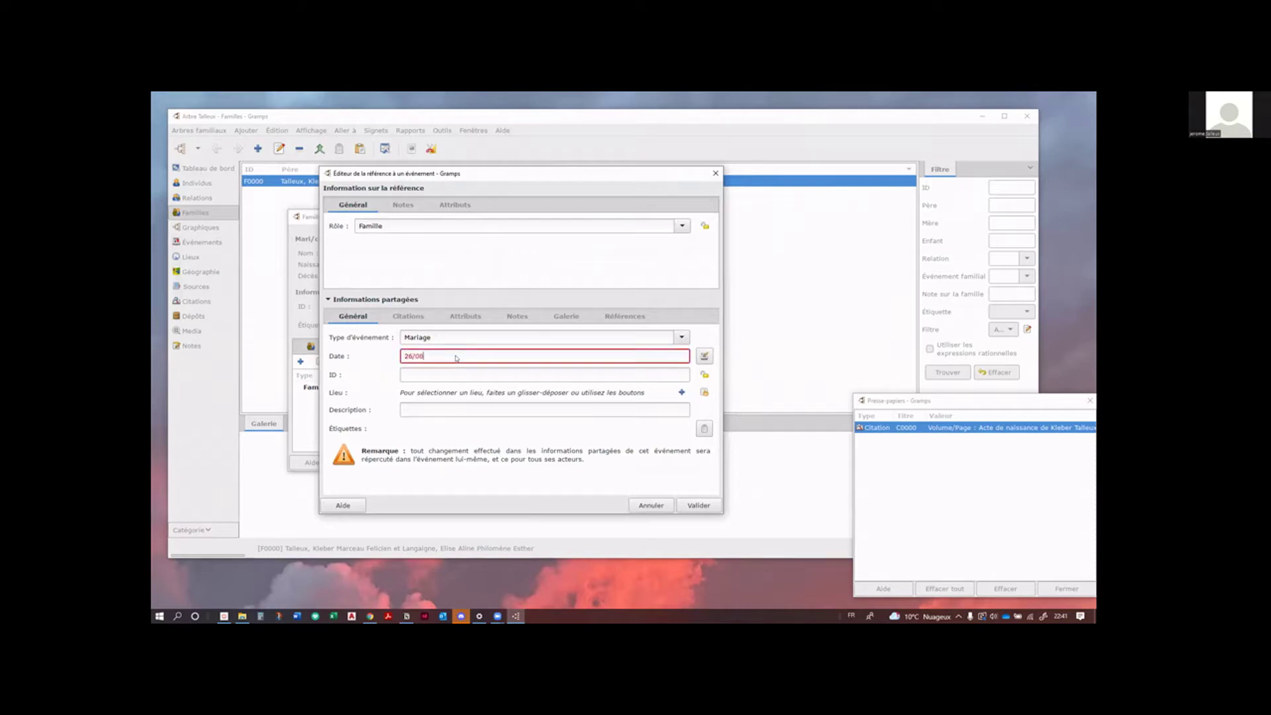
type("/1938")
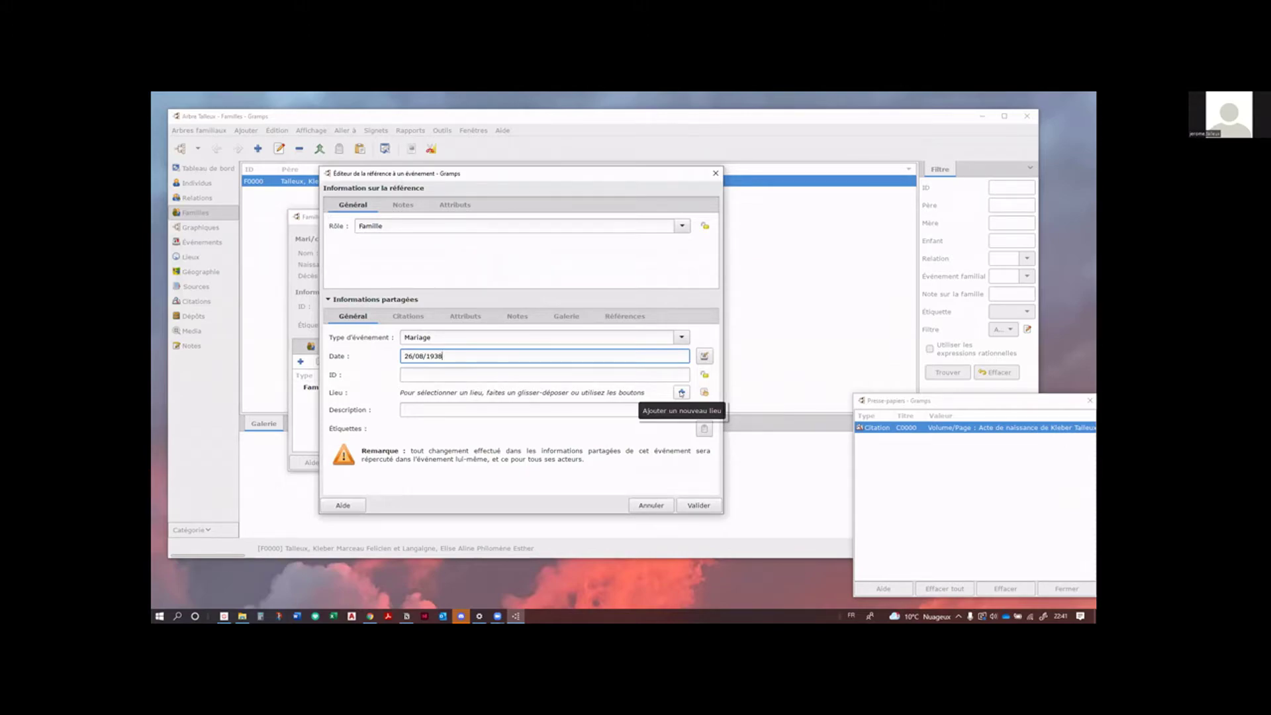
Step: Create a new place named Surques for the marriage and pick Ville as its type
left_click(681, 392)
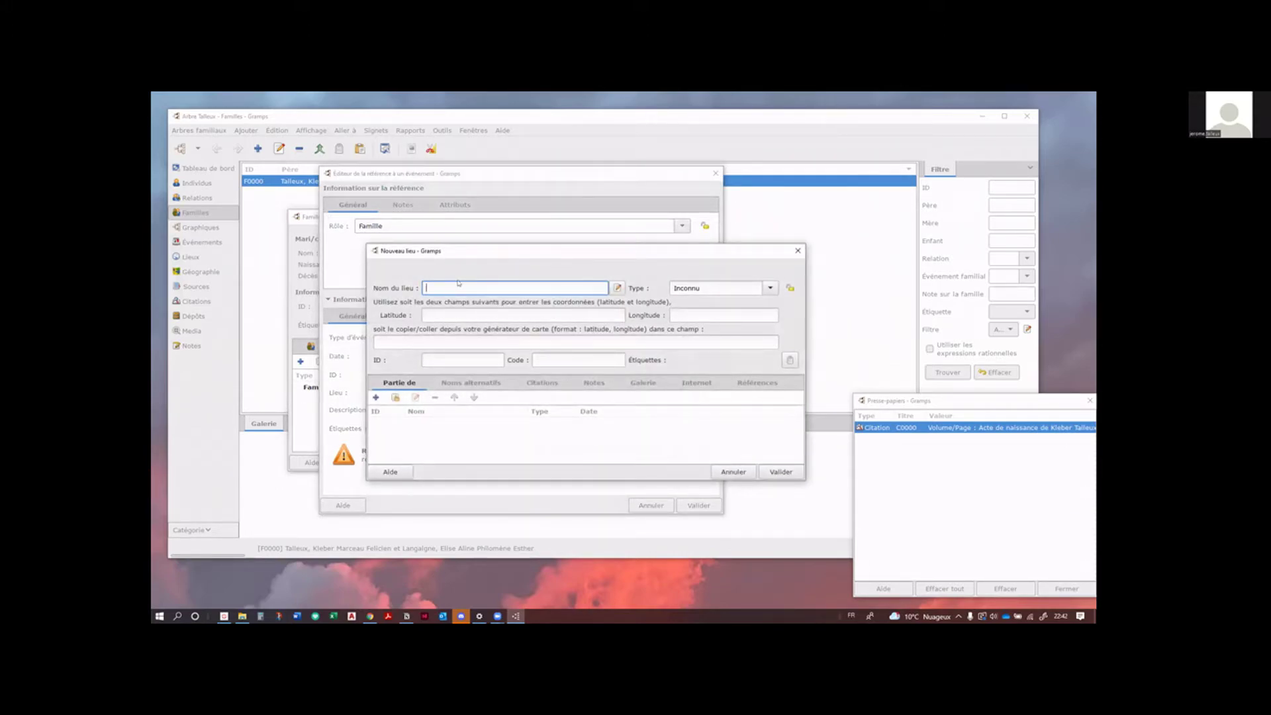
type("Surques")
left_click(773, 288)
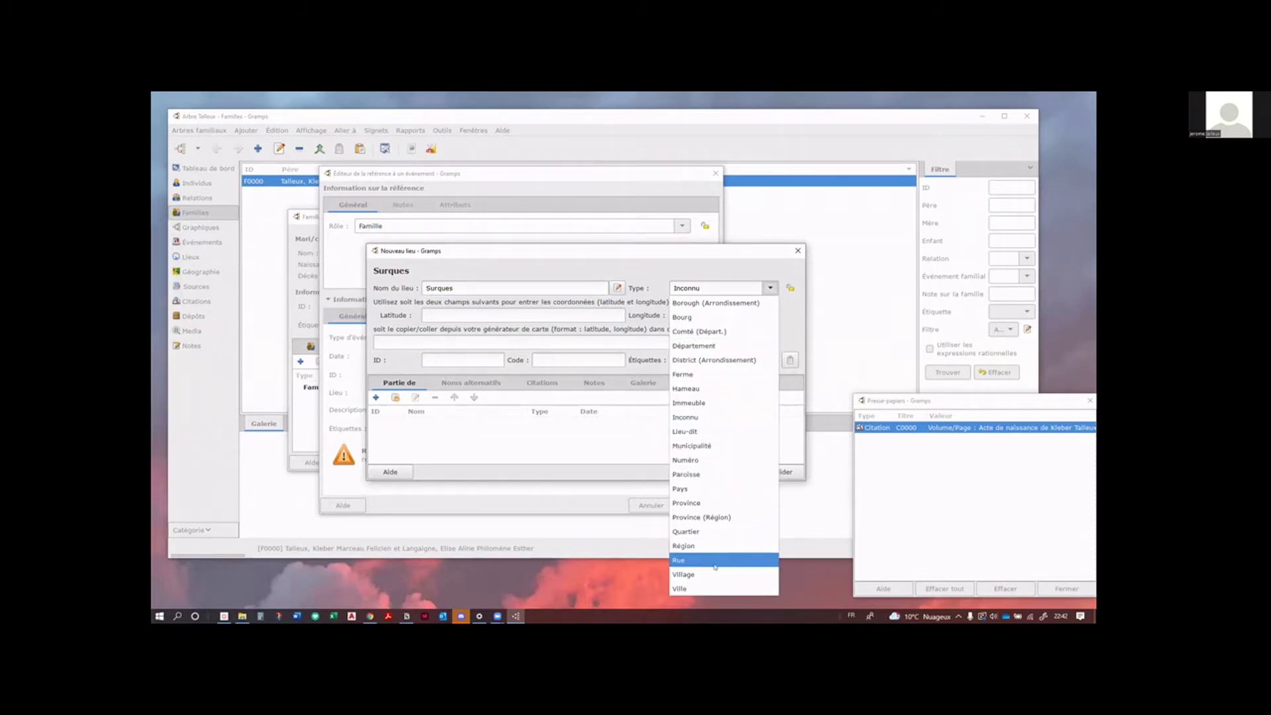
left_click(702, 589)
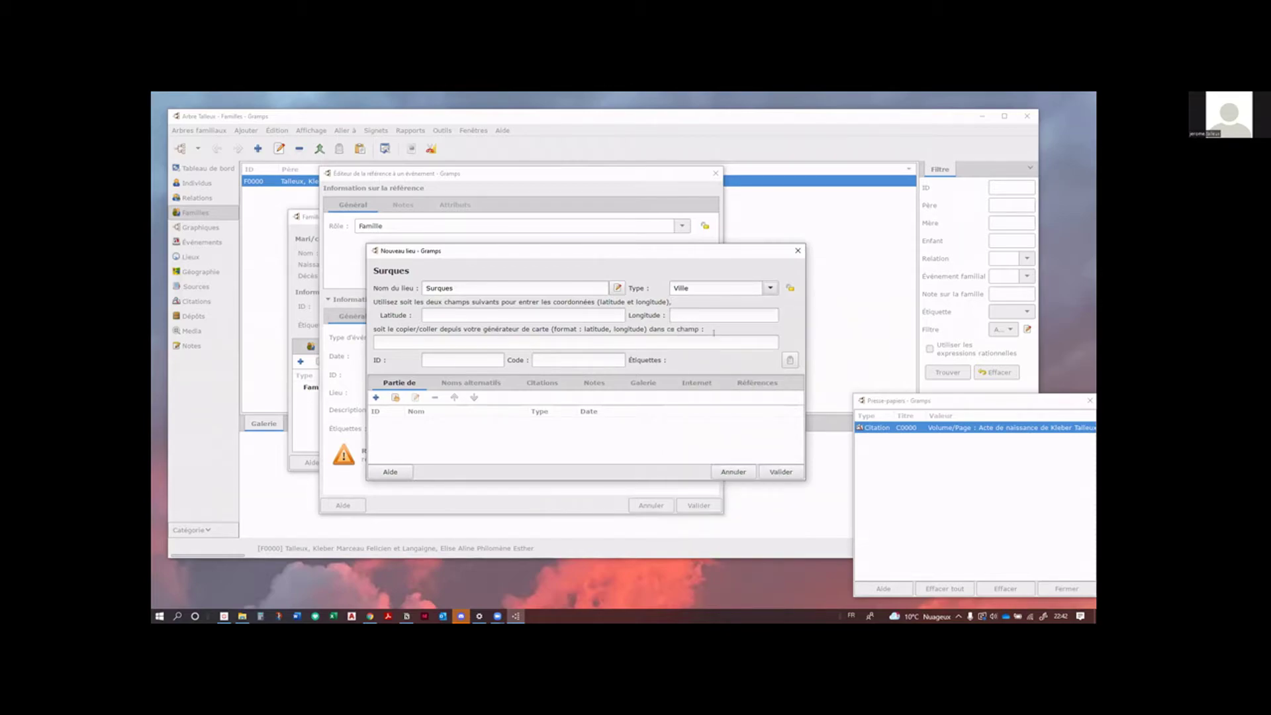
Step: Retype the place type as Ville and bring up the existing places to choose its parent
left_click(765, 290)
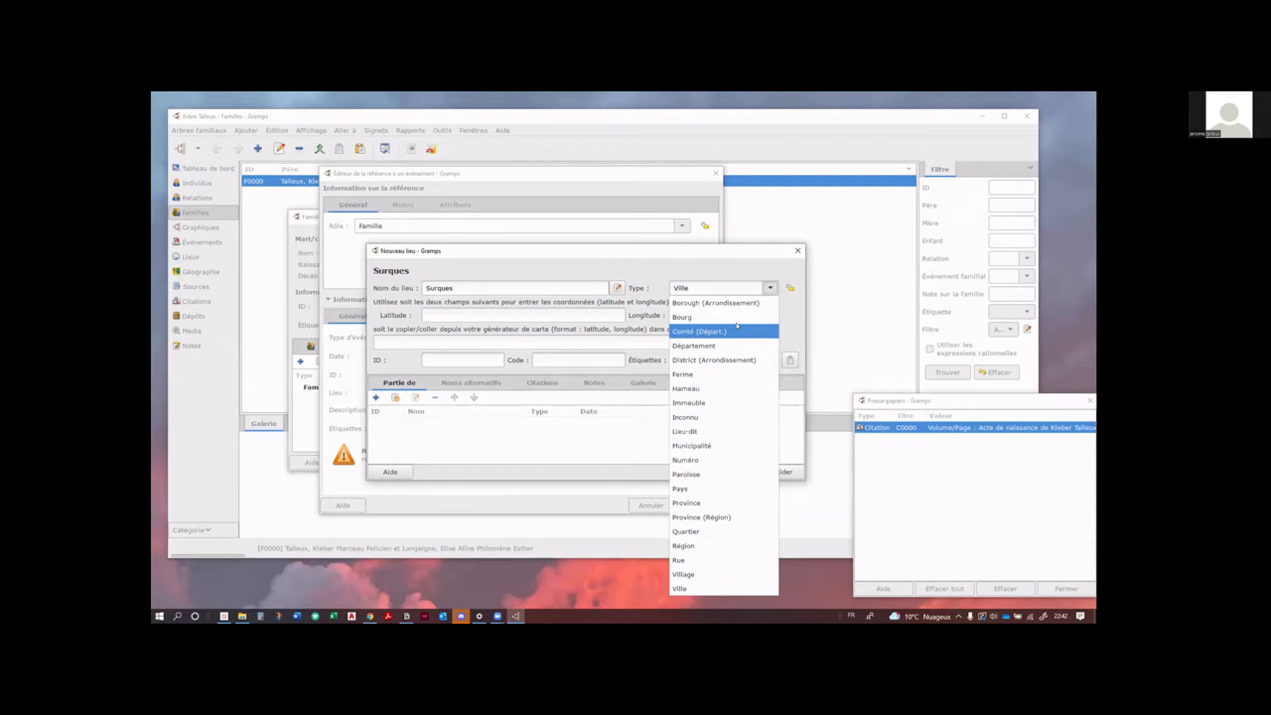
left_click(733, 286)
left_click(732, 286)
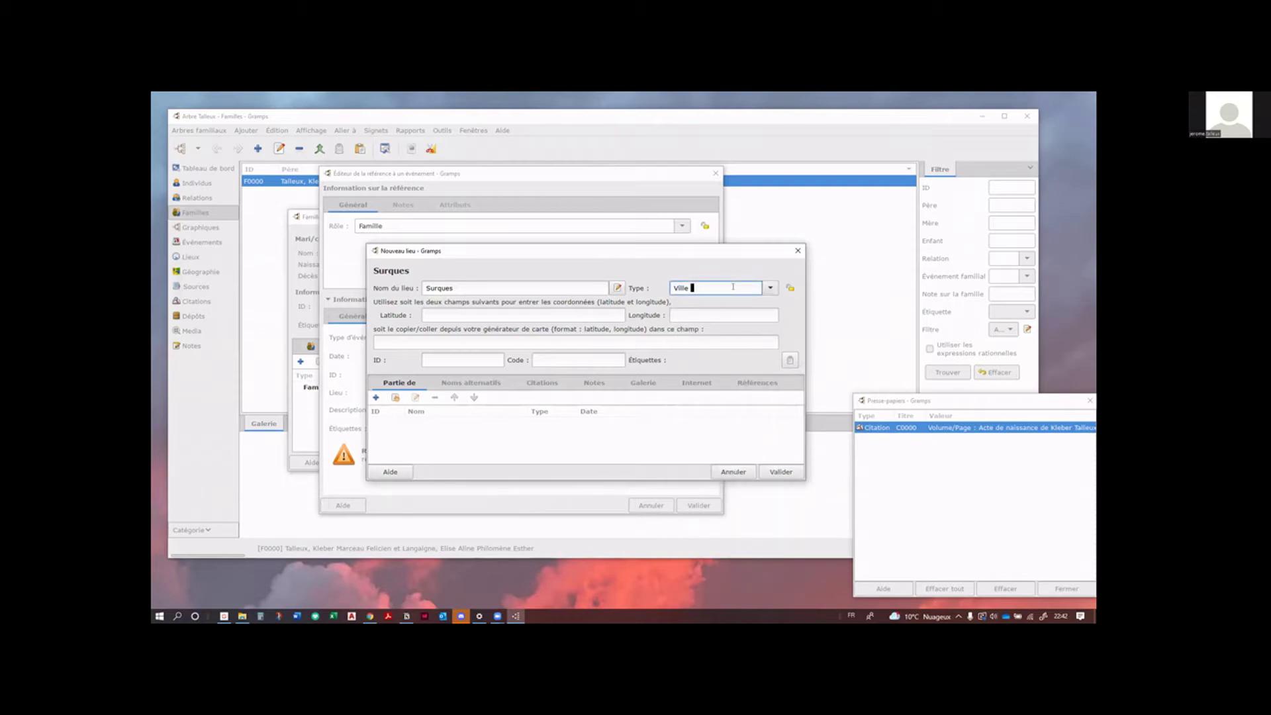
type("b")
key("Left")
key("BackSpace")
key("BackSpace")
key("BackSpace")
key("BackSpace")
key("BackSpace")
key("BackSpace")
key("BackSpace")
type("Ville")
left_click(527, 445)
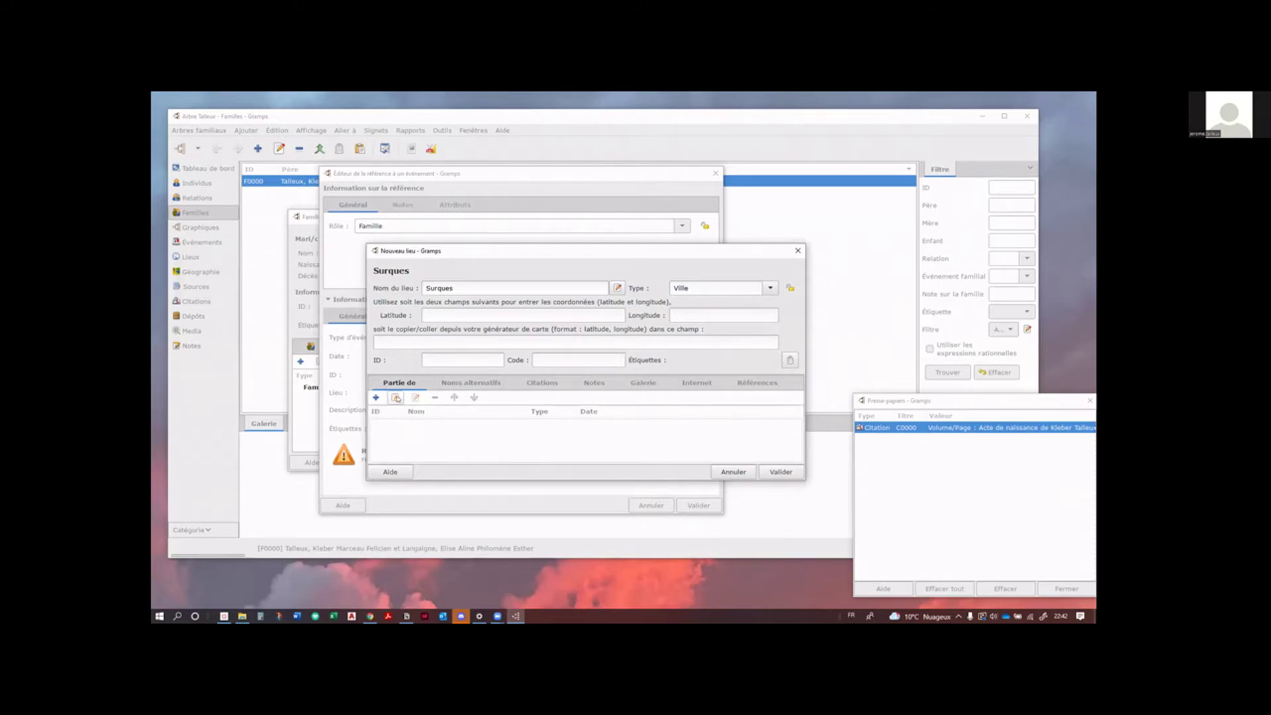
left_click(395, 397)
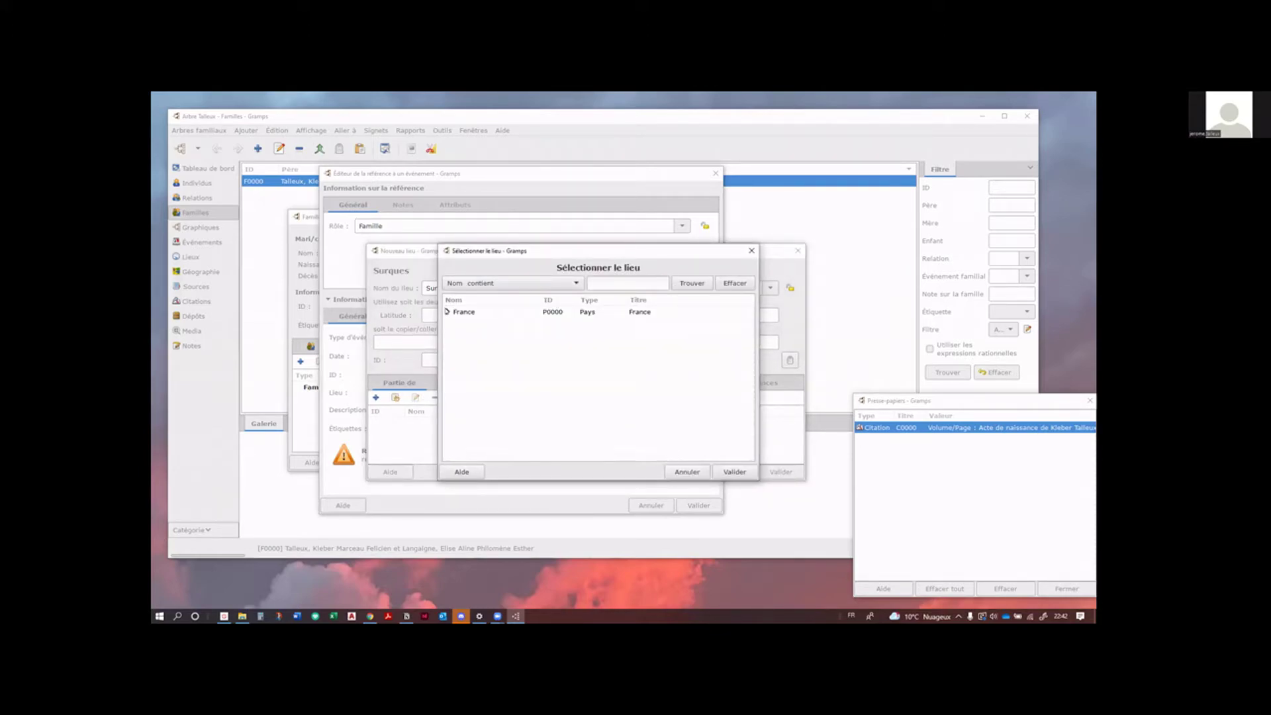
Step: Set Surques inside Pas de Calais, France, and save it as the marriage place
left_click(447, 311)
left_click(456, 323)
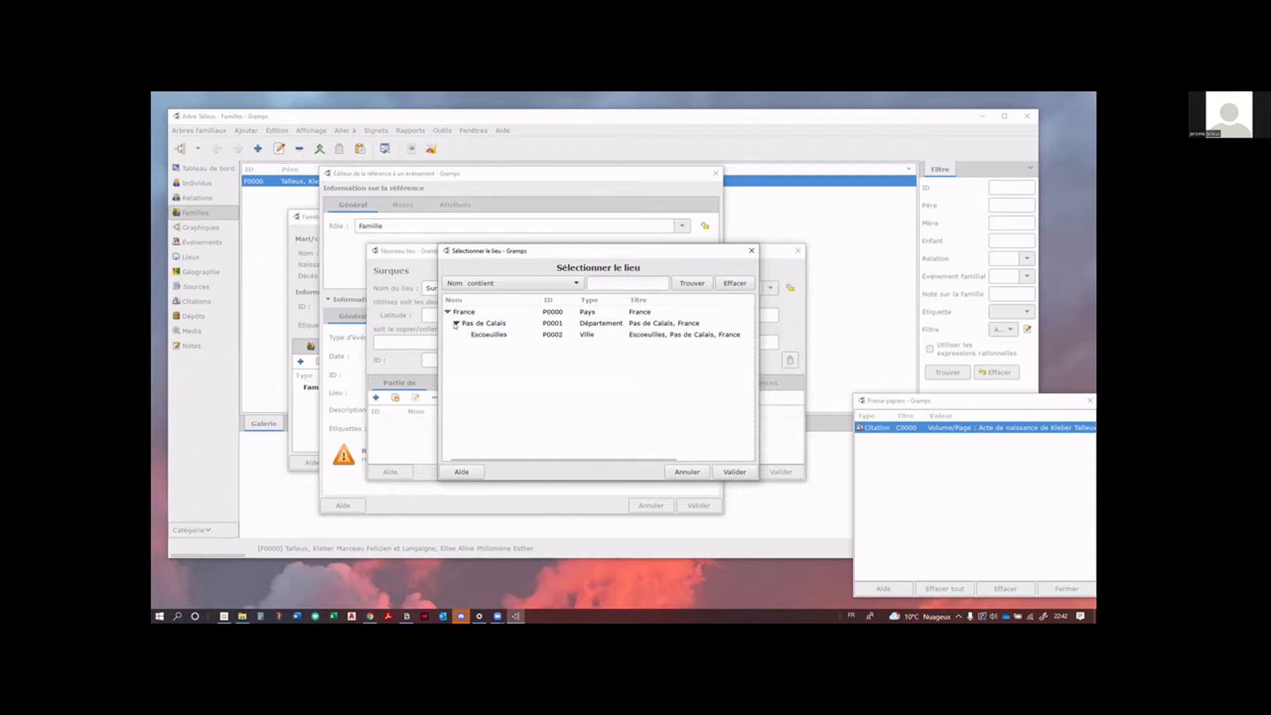
left_click(488, 325)
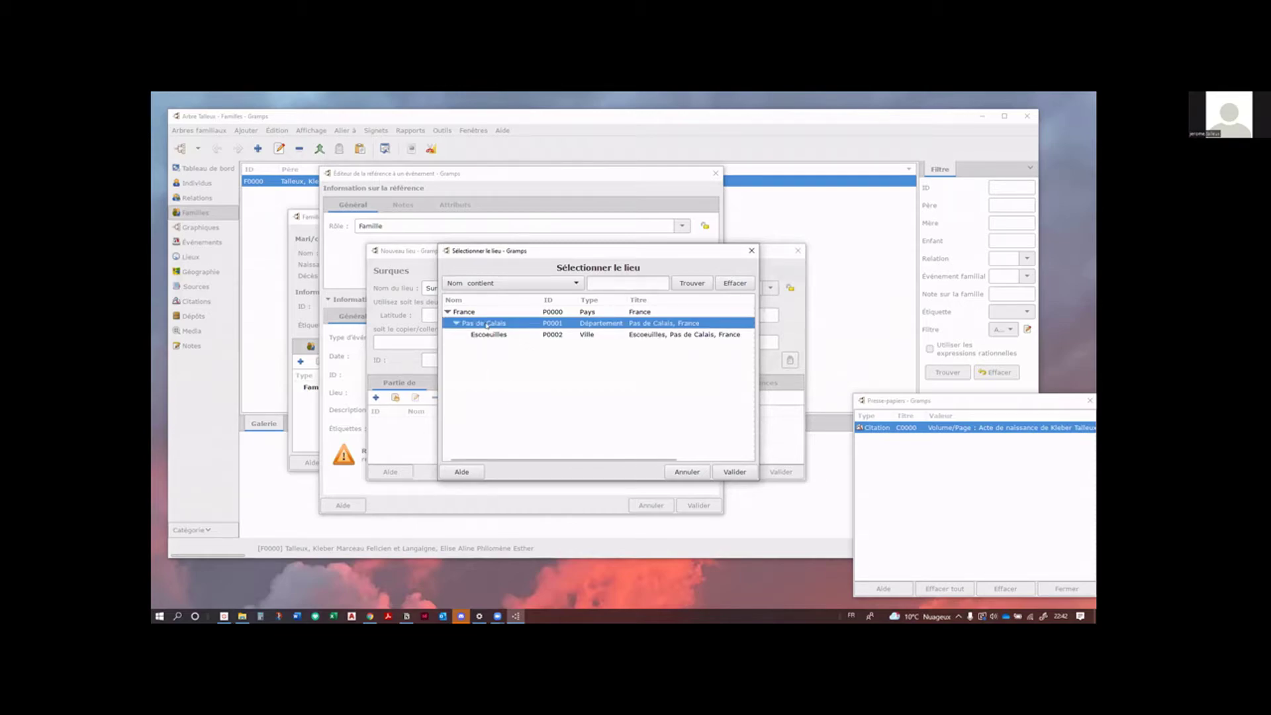
left_click(728, 472)
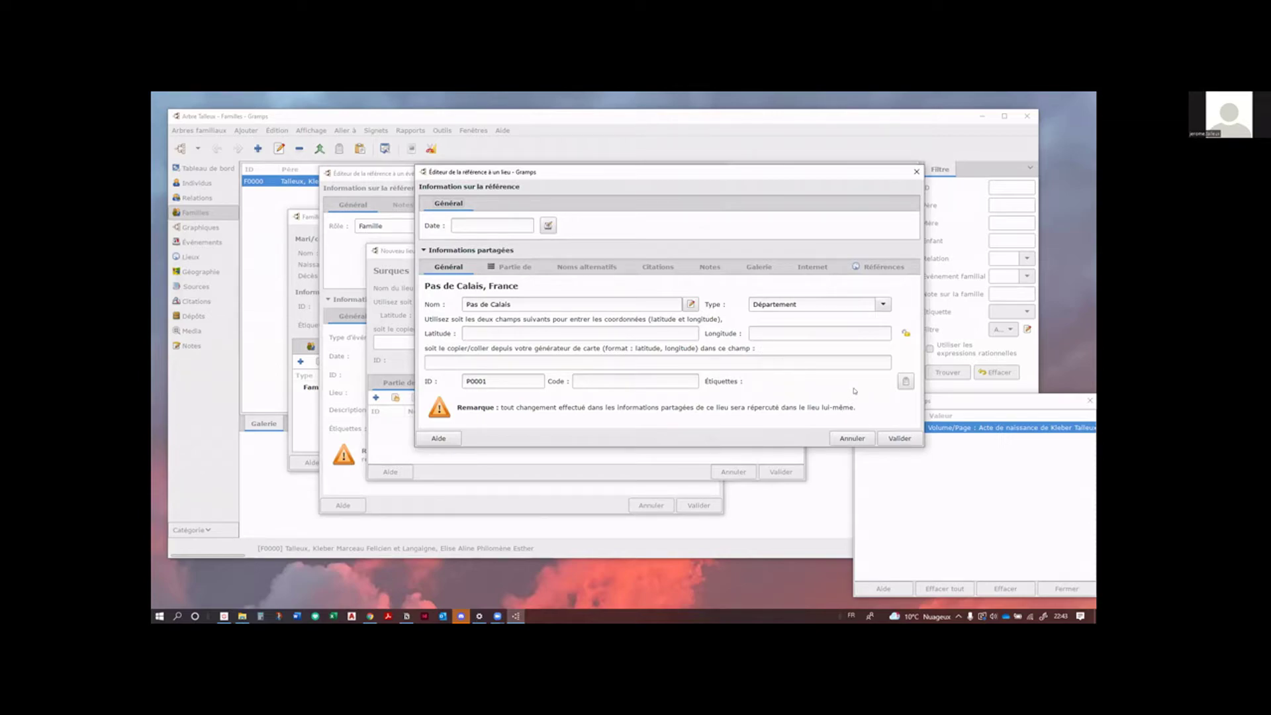
left_click(897, 438)
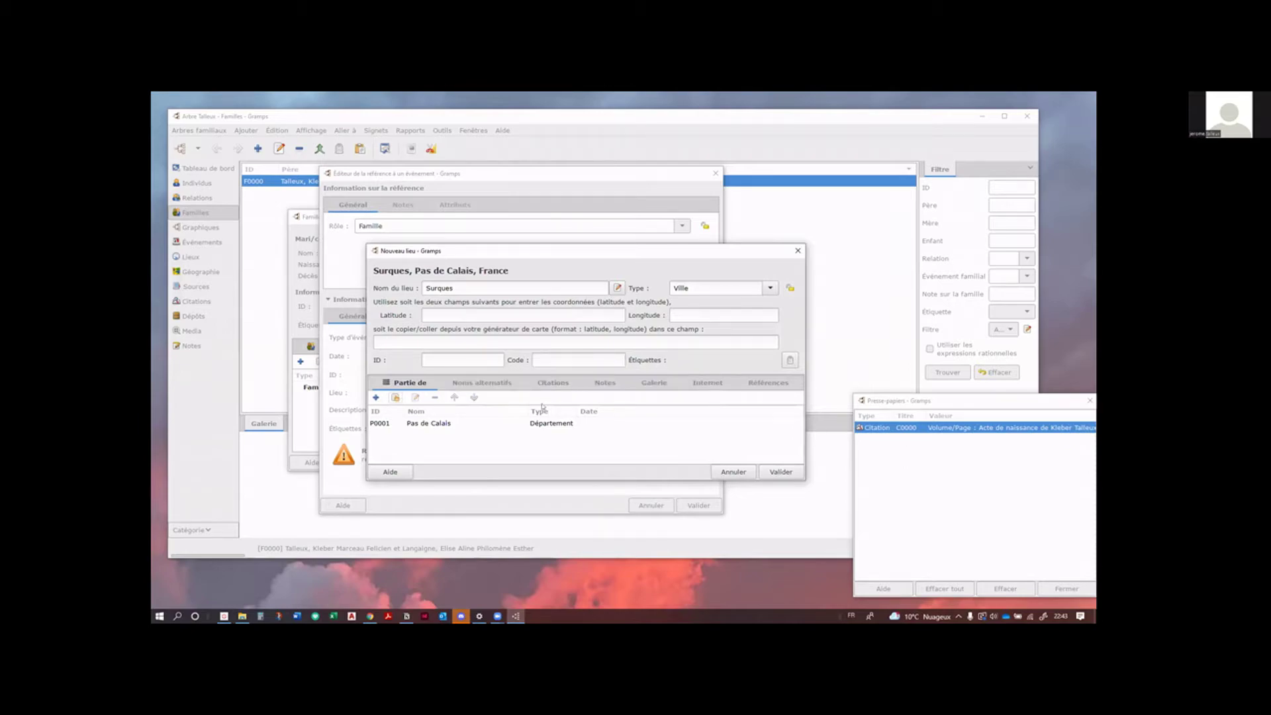
left_click(781, 472)
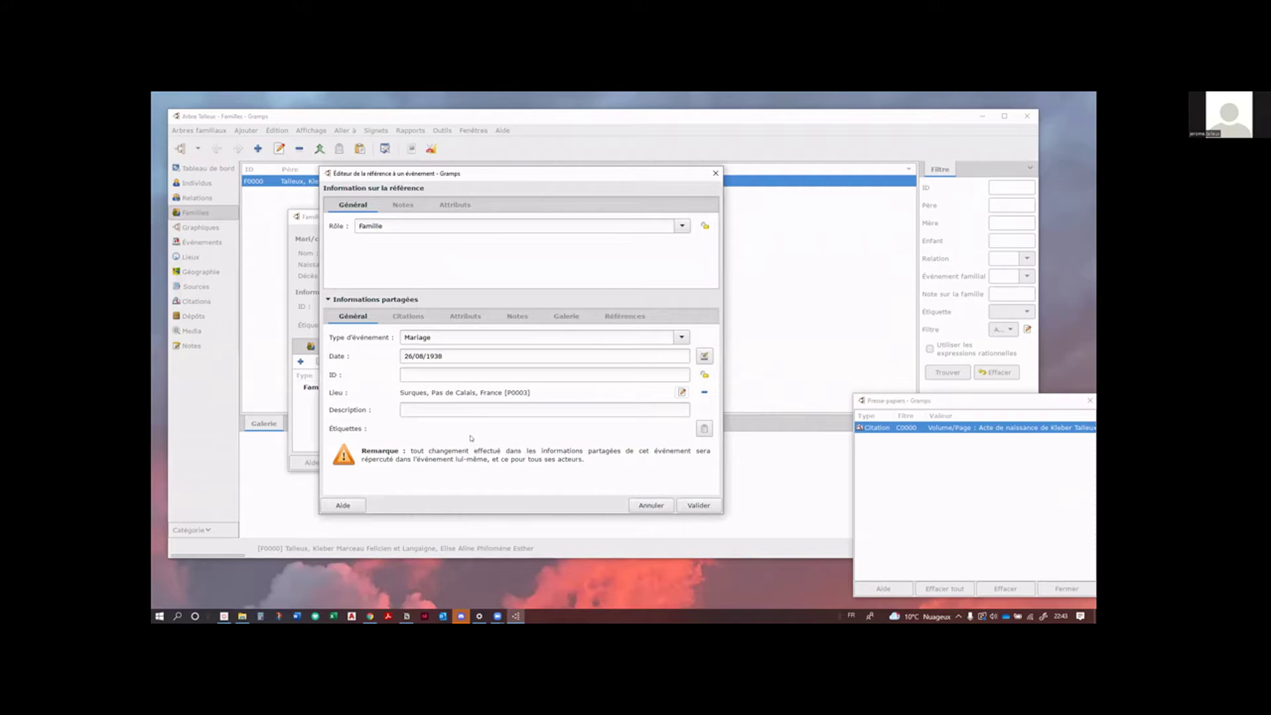
Step: Save the marriage event, set the relationship type to Mariés, and save family F0000
left_click(704, 506)
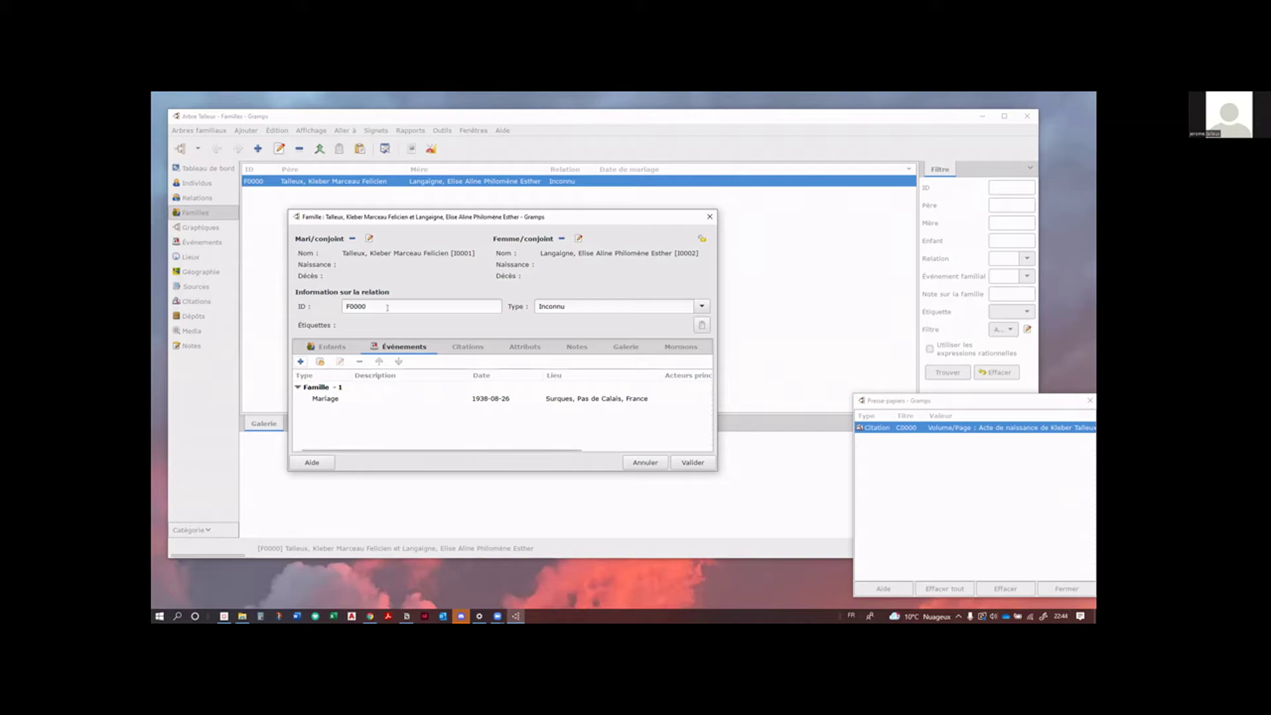
left_click(701, 307)
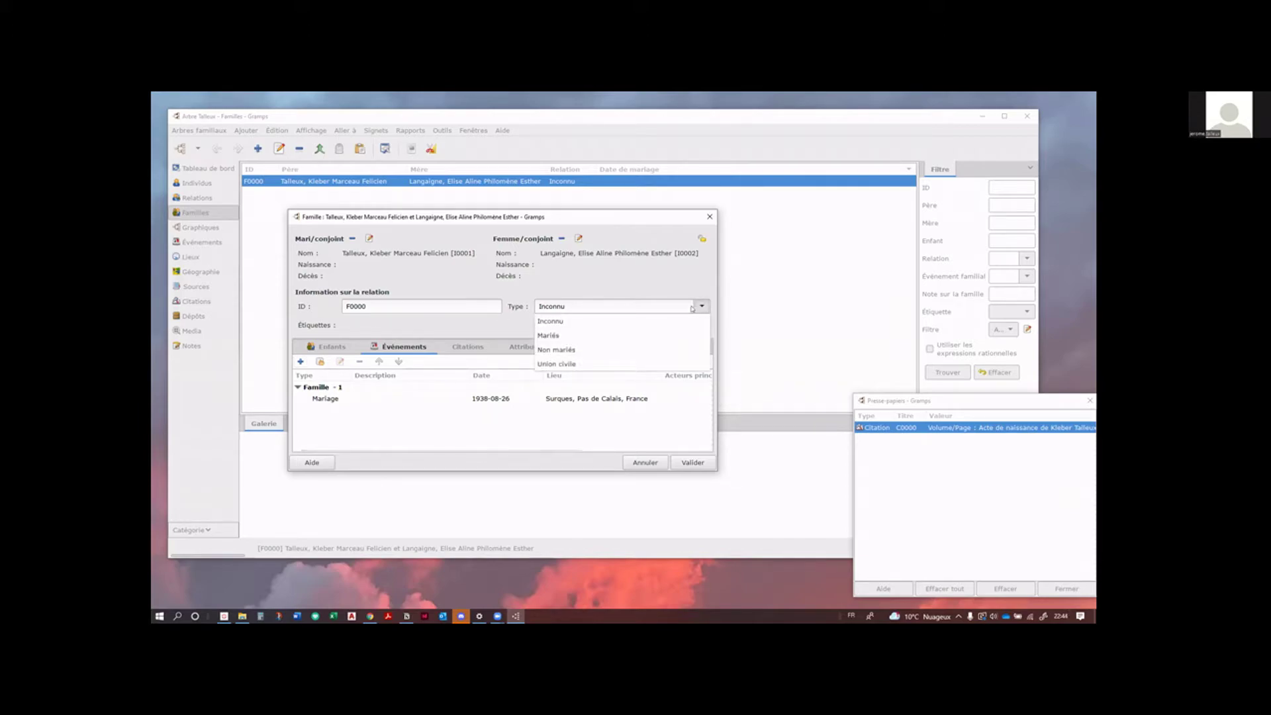
left_click(570, 334)
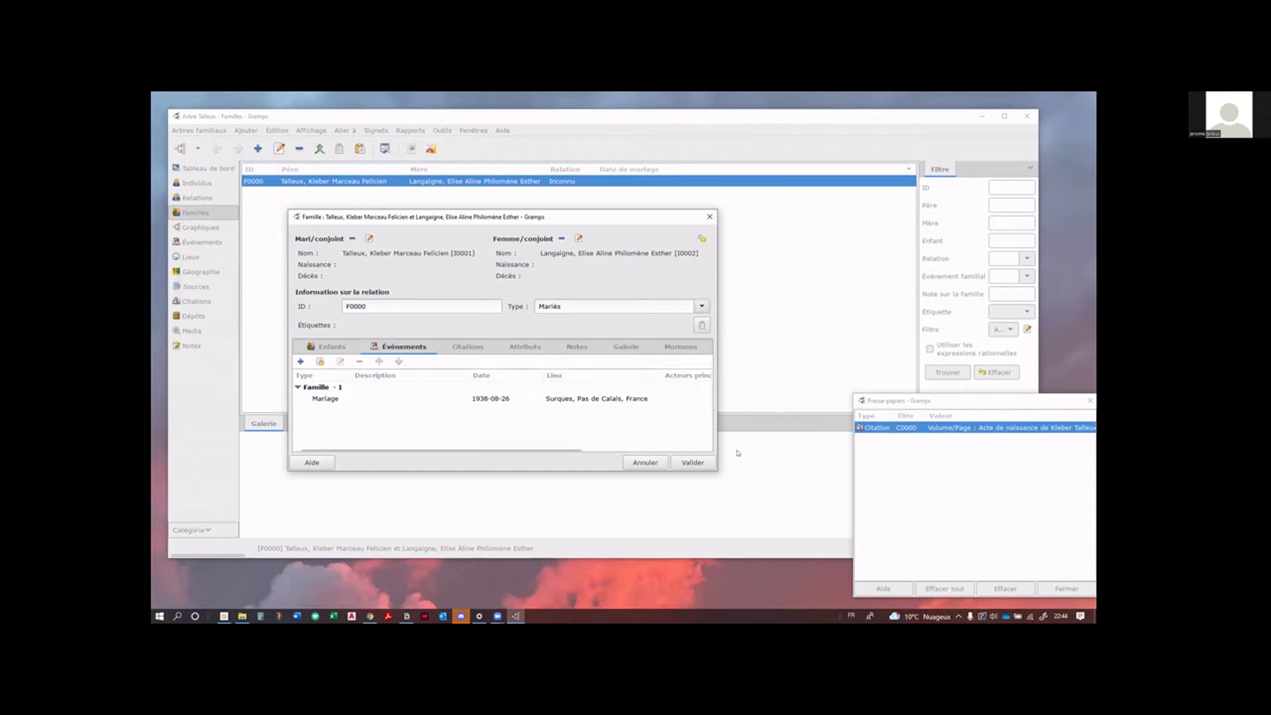
left_click(707, 464)
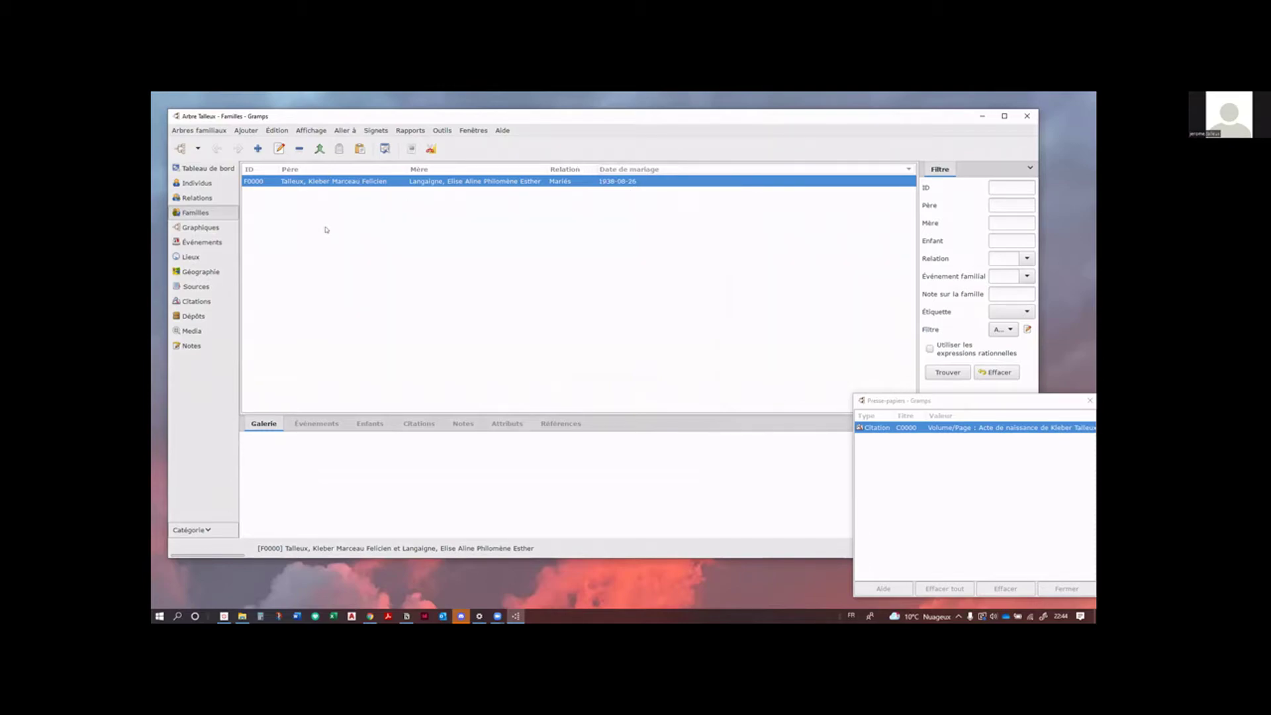
Step: Show the Événements list sorted by date, oldest first, with the Lieu column widened
left_click(201, 243)
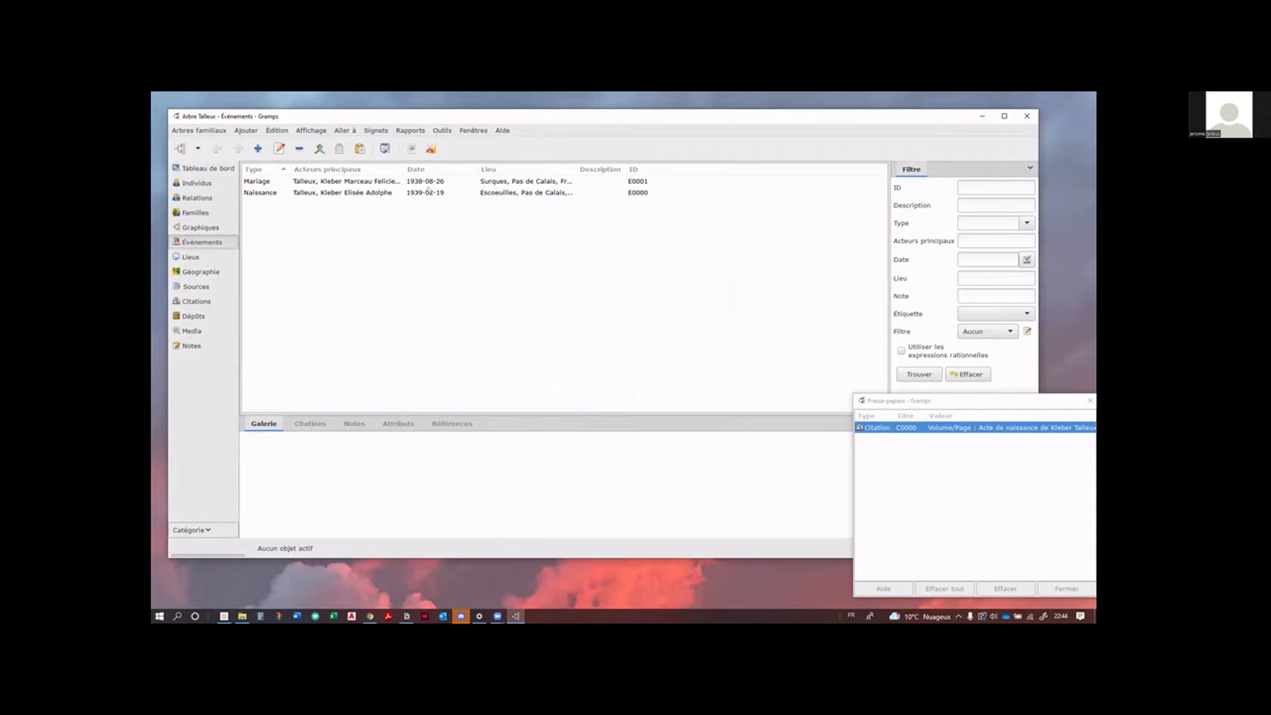
left_click(398, 171)
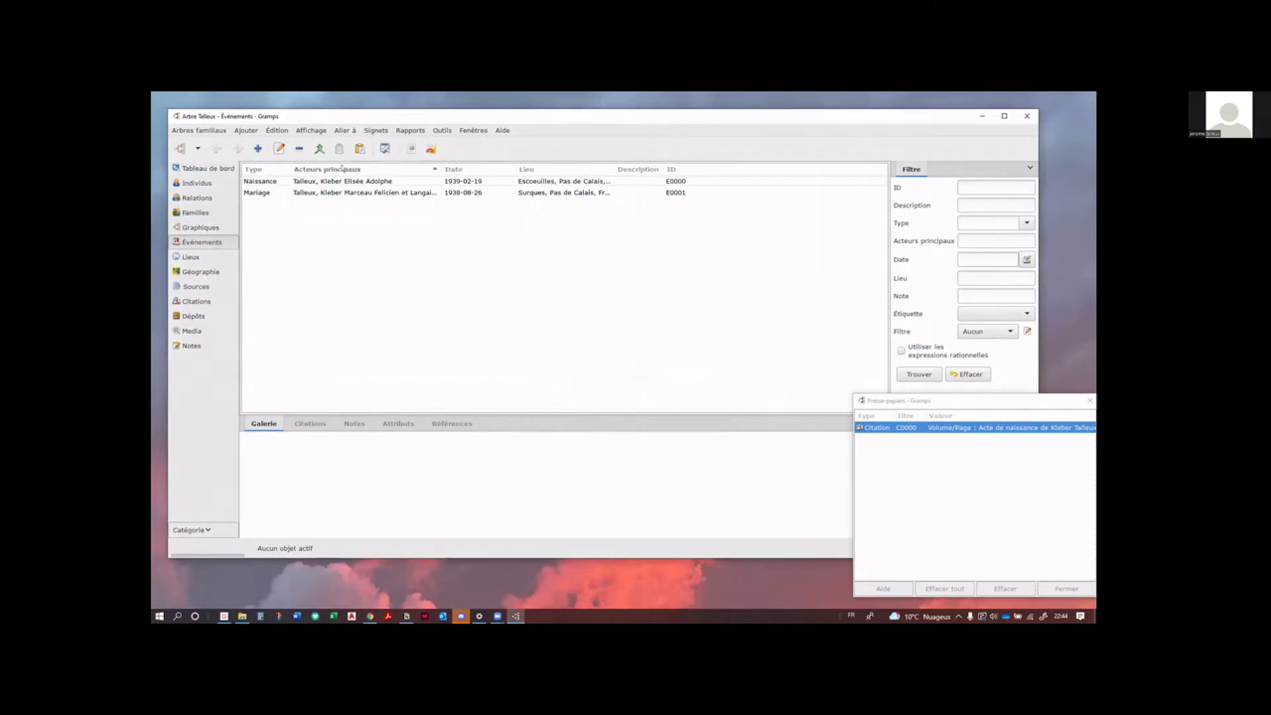
left_click(280, 172)
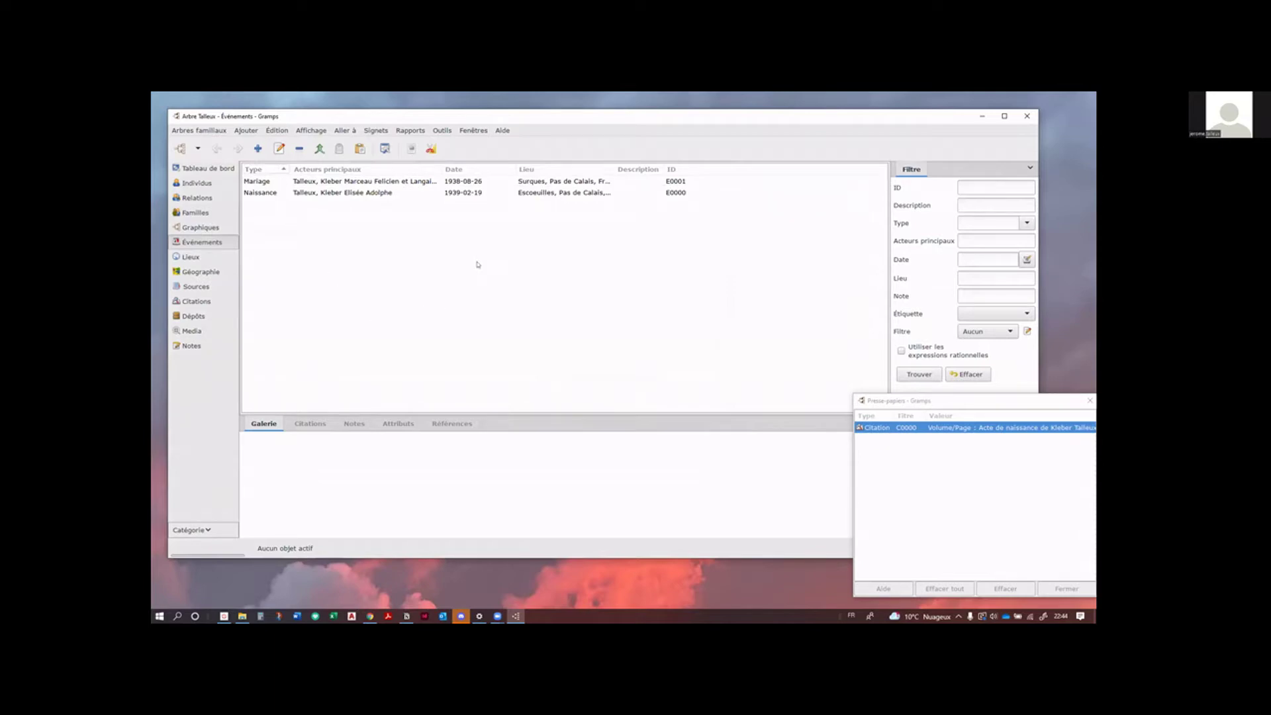
left_click_drag(614, 170, 644, 170)
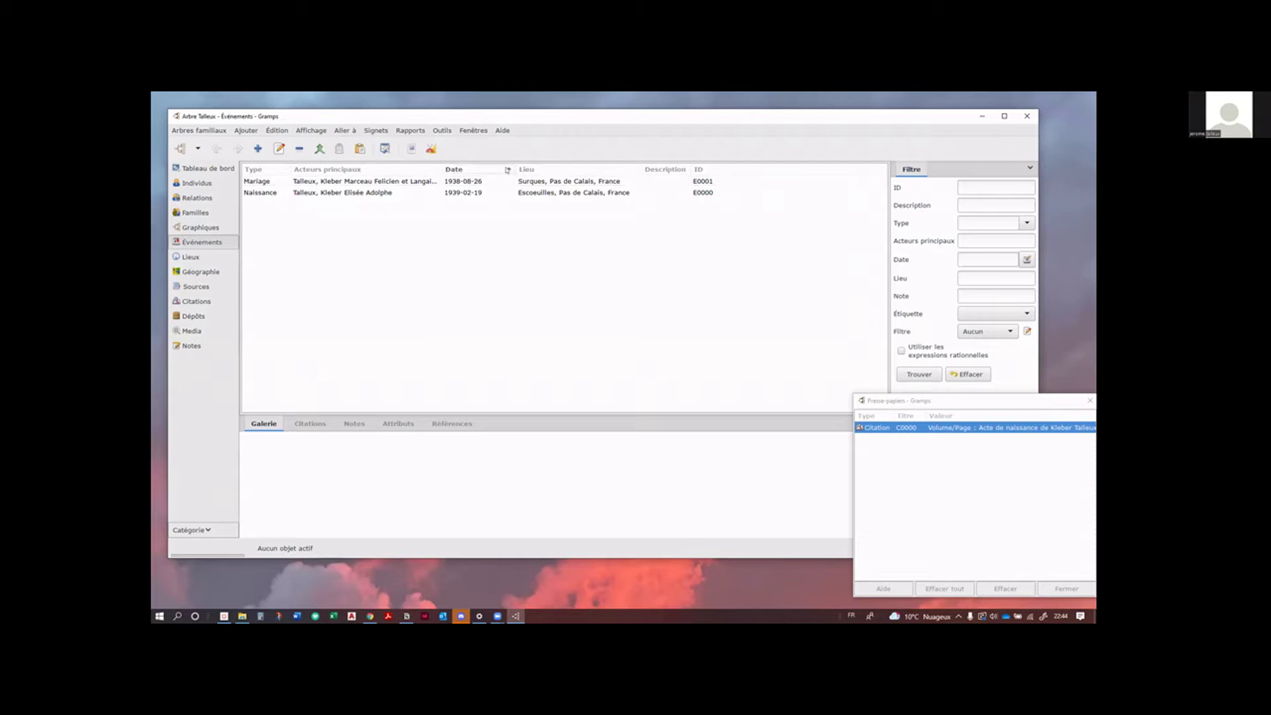
left_click(508, 167)
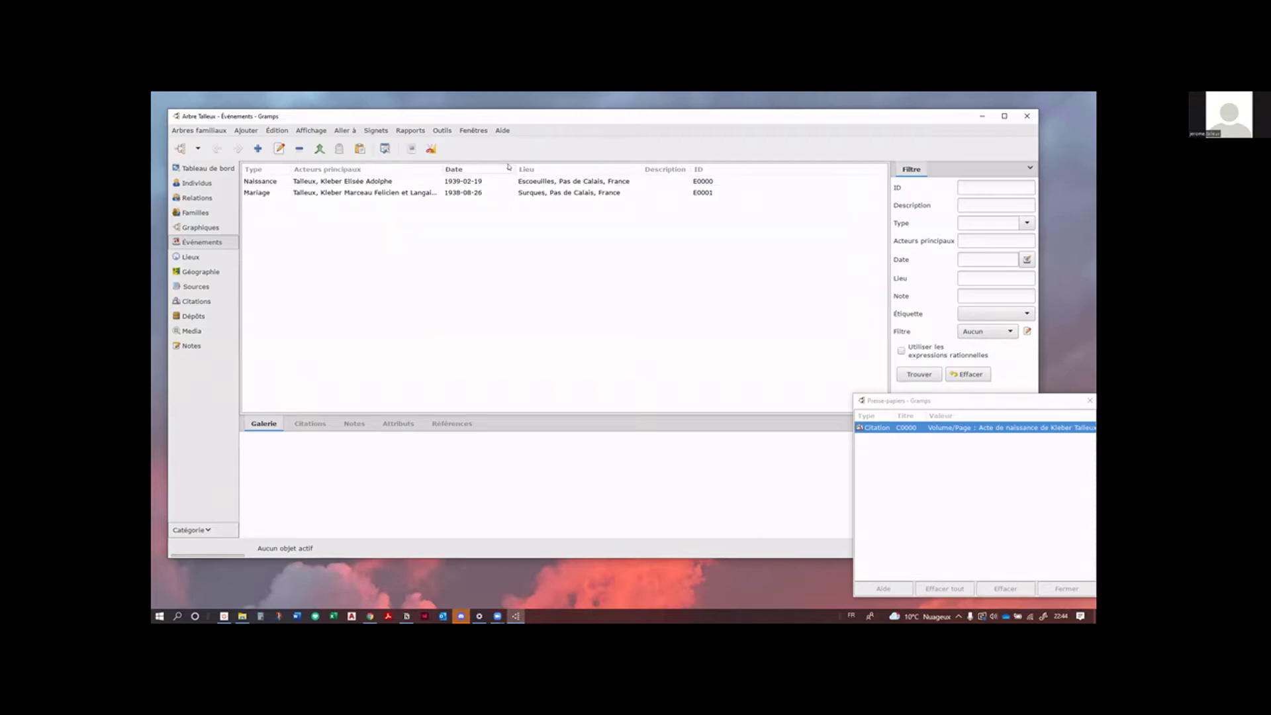
left_click(509, 167)
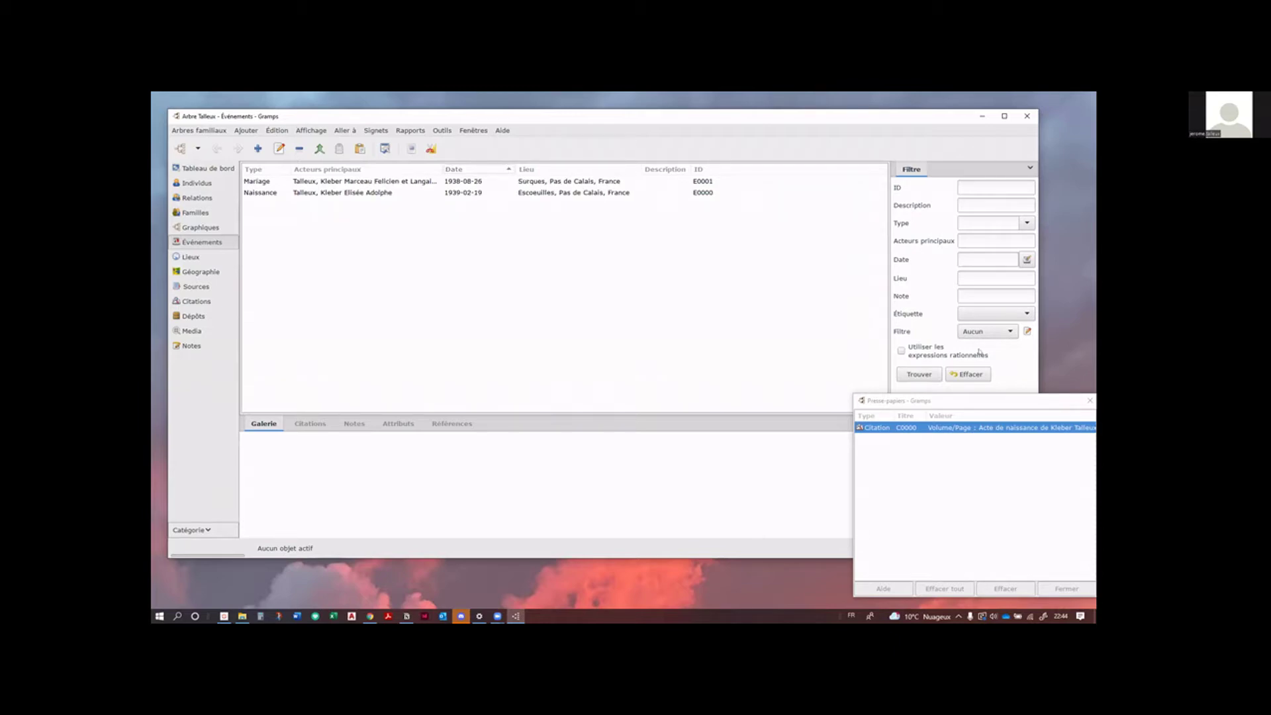
Step: Filter the events to type Mariage, then clear the filter to list all events
left_click(965, 409)
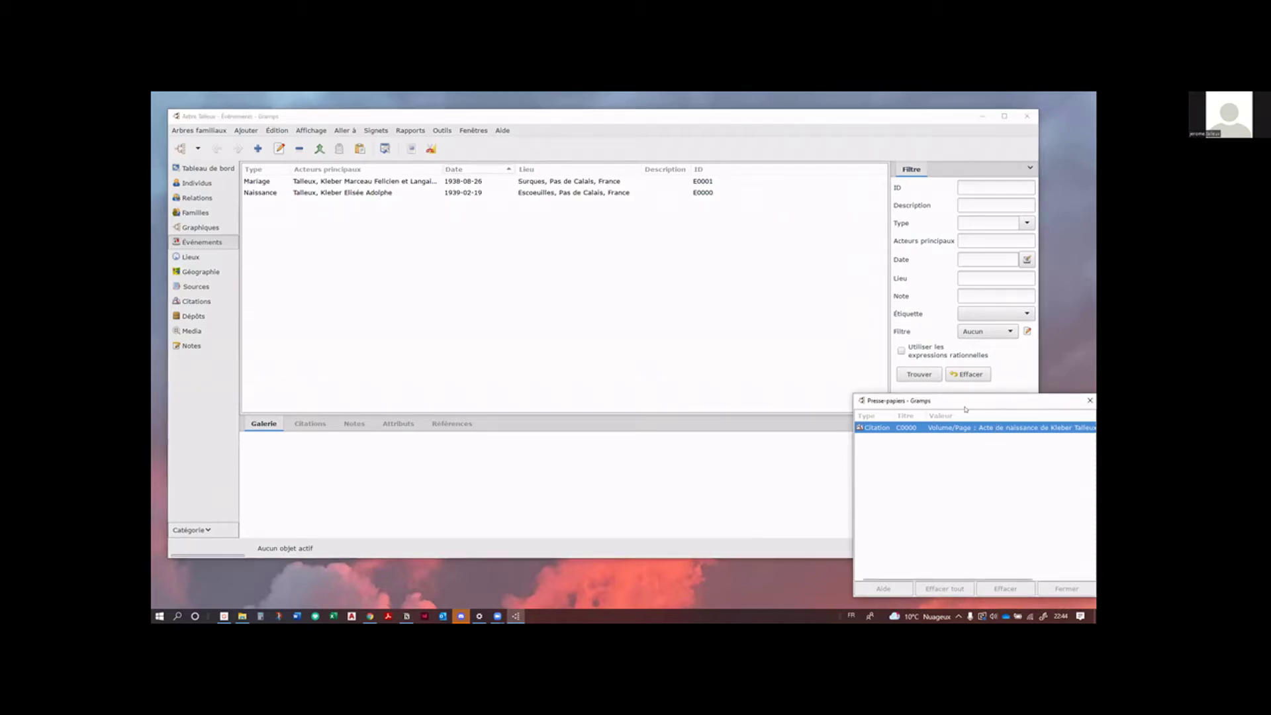
left_click_drag(965, 409, 965, 417)
left_click(963, 177)
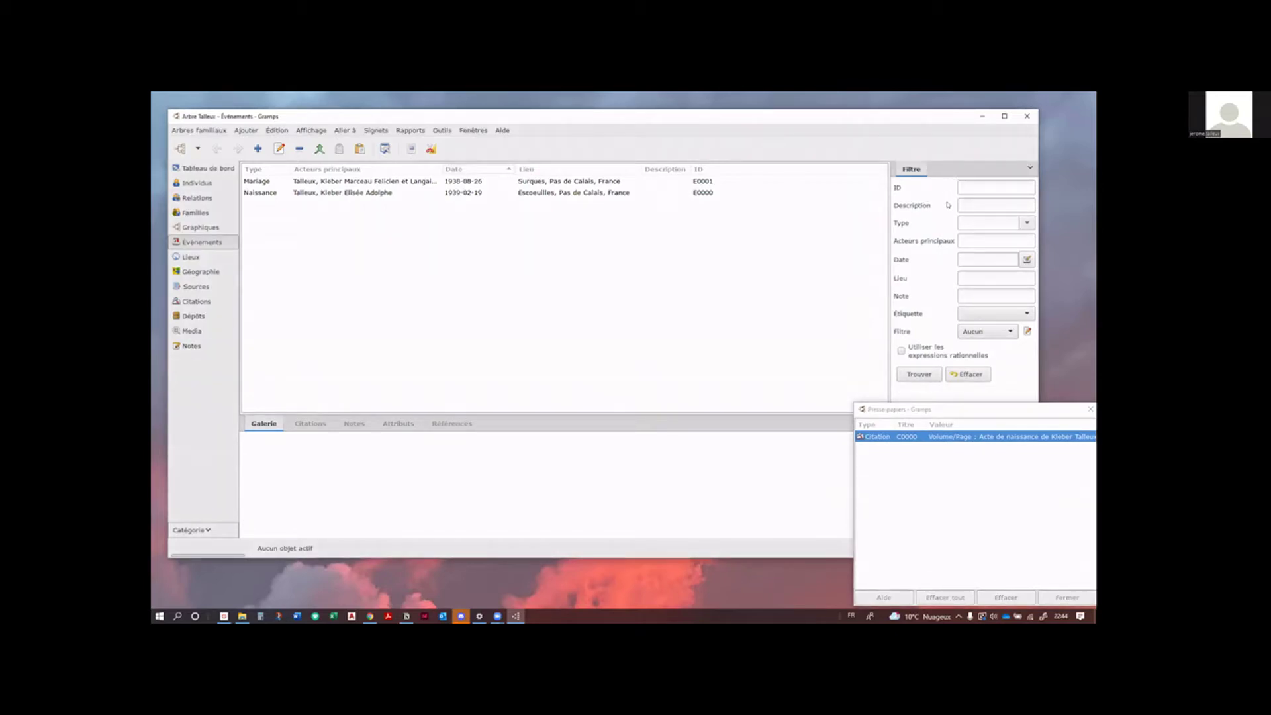
left_click(1027, 222)
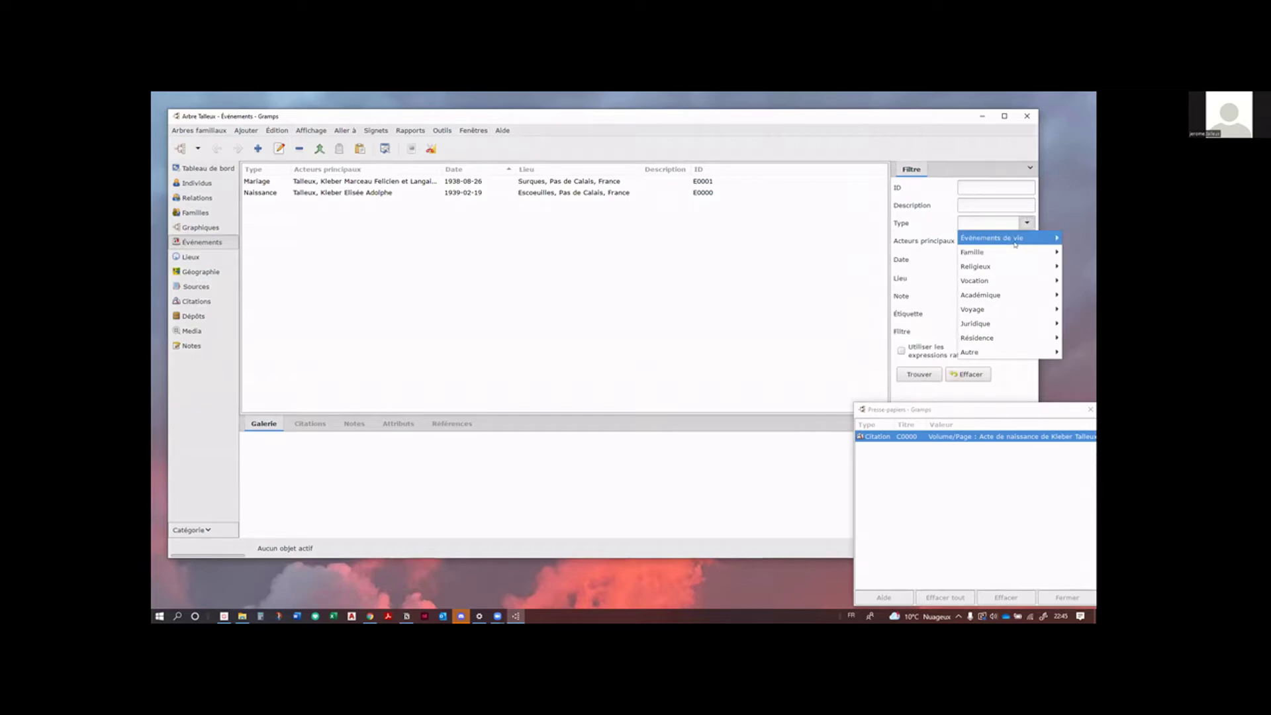
mouse_move(979, 238)
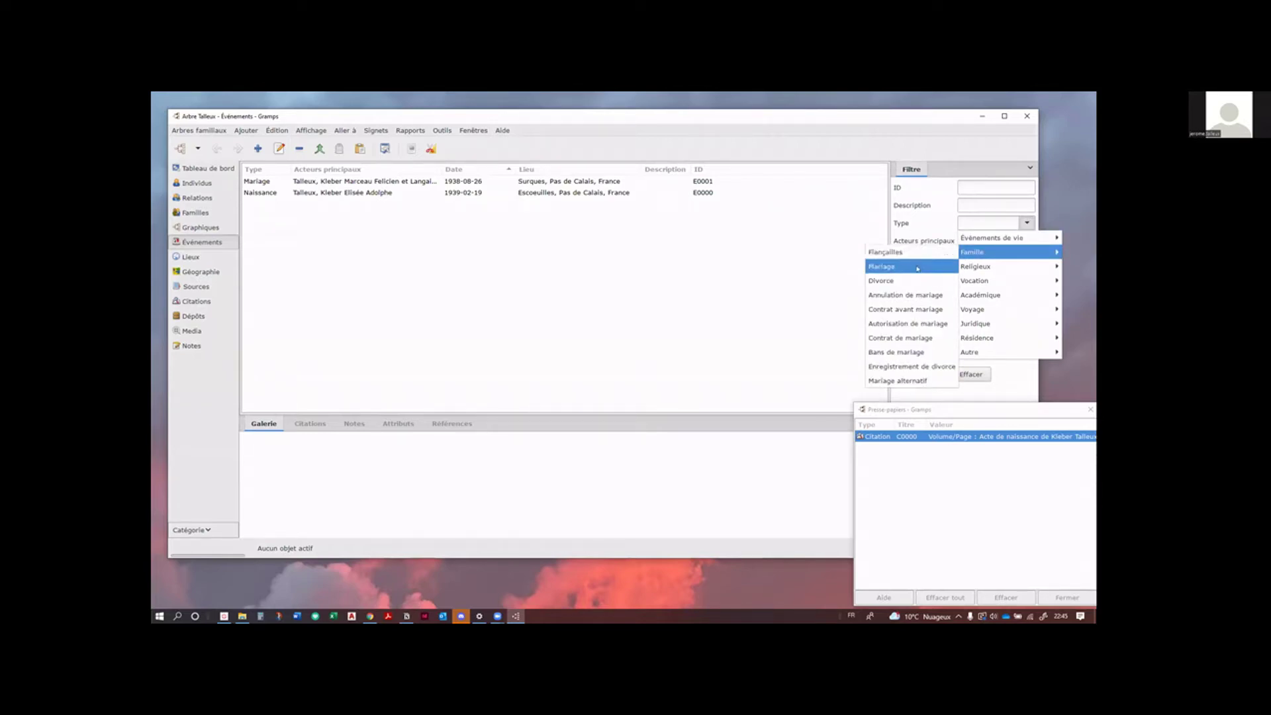
left_click(918, 267)
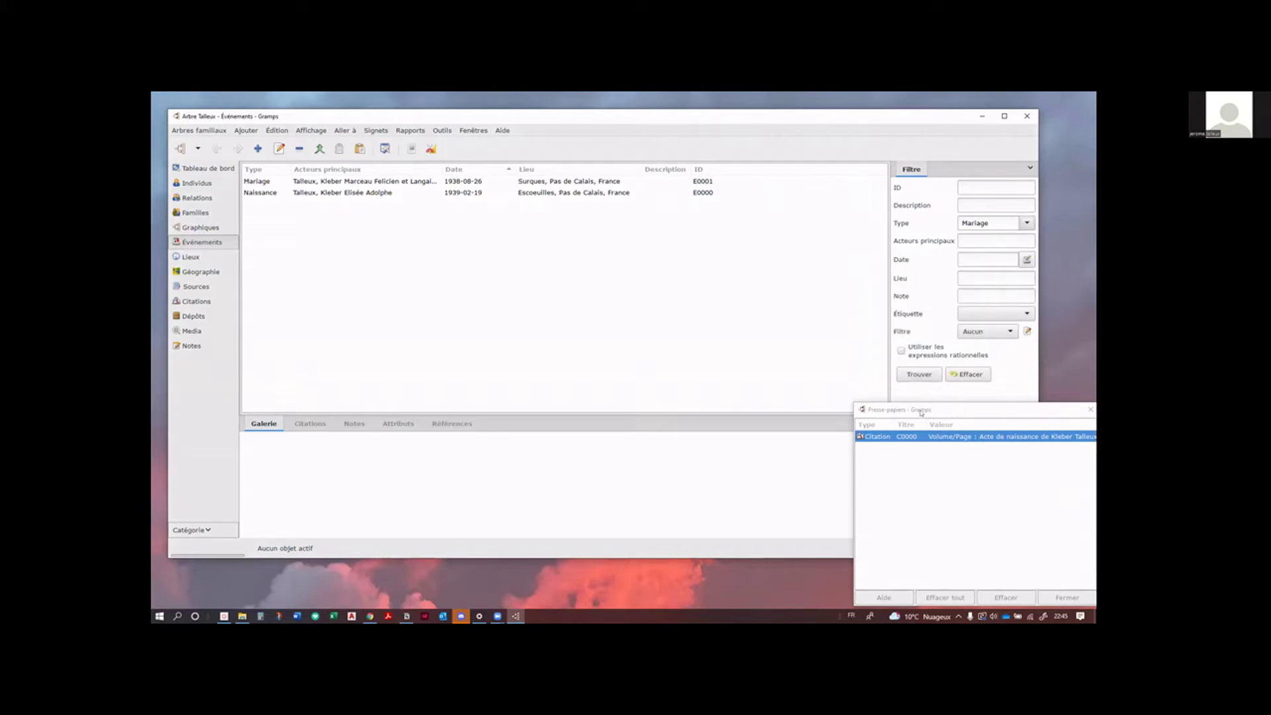
left_click(917, 375)
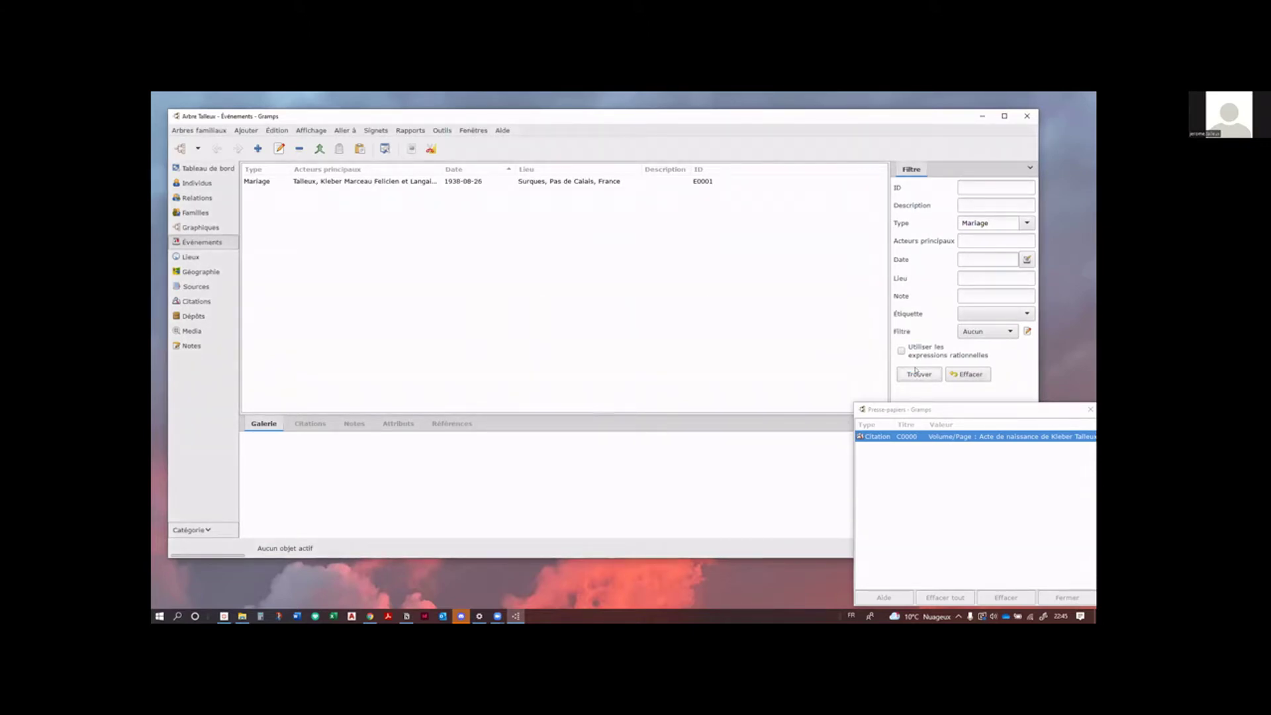
left_click(967, 375)
left_click(919, 374)
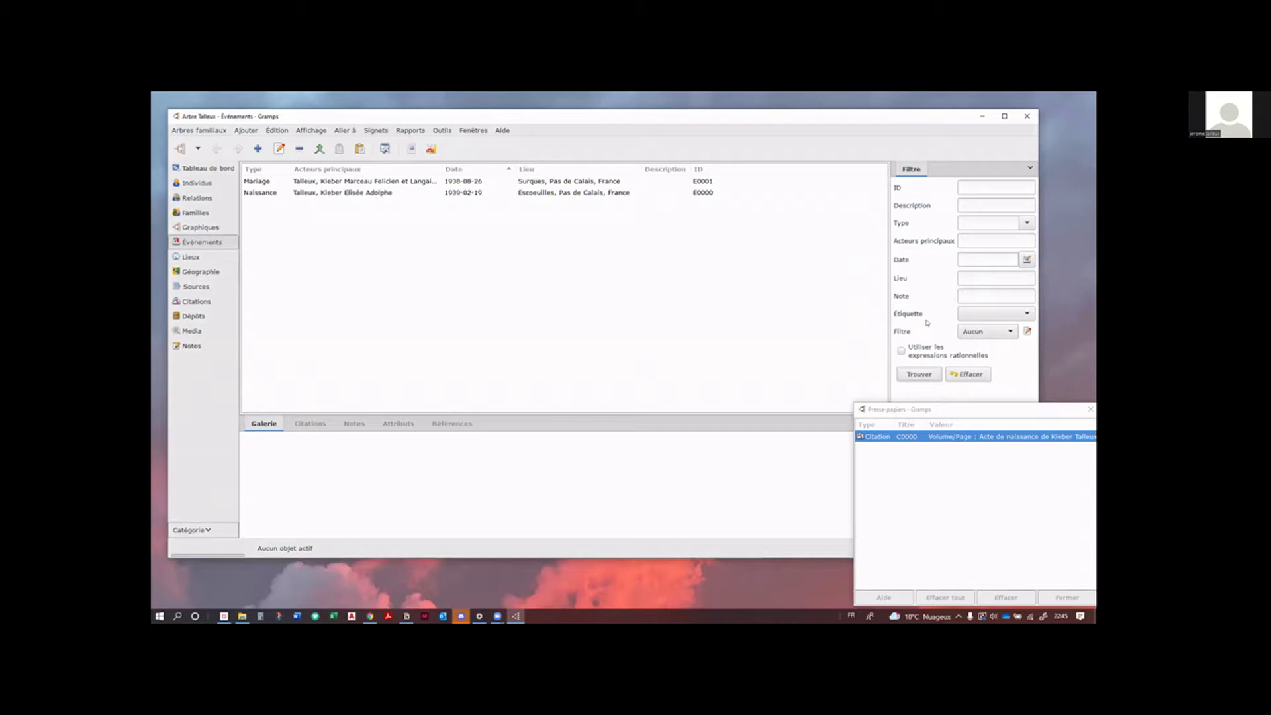
Step: Filter events by place Surques, then by place 'Pas de calais'
left_click(967, 278)
type("Surques")
left_click(915, 376)
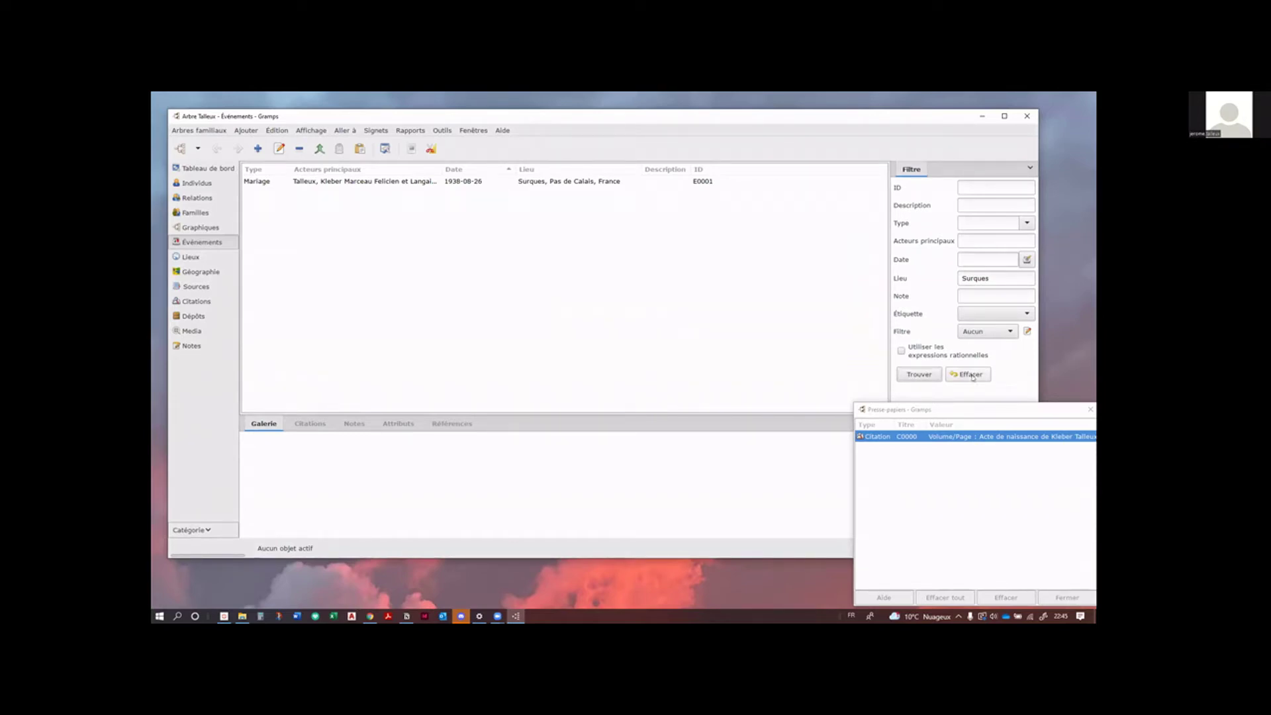
double_click(990, 278)
type("Pas de calais")
left_click(925, 374)
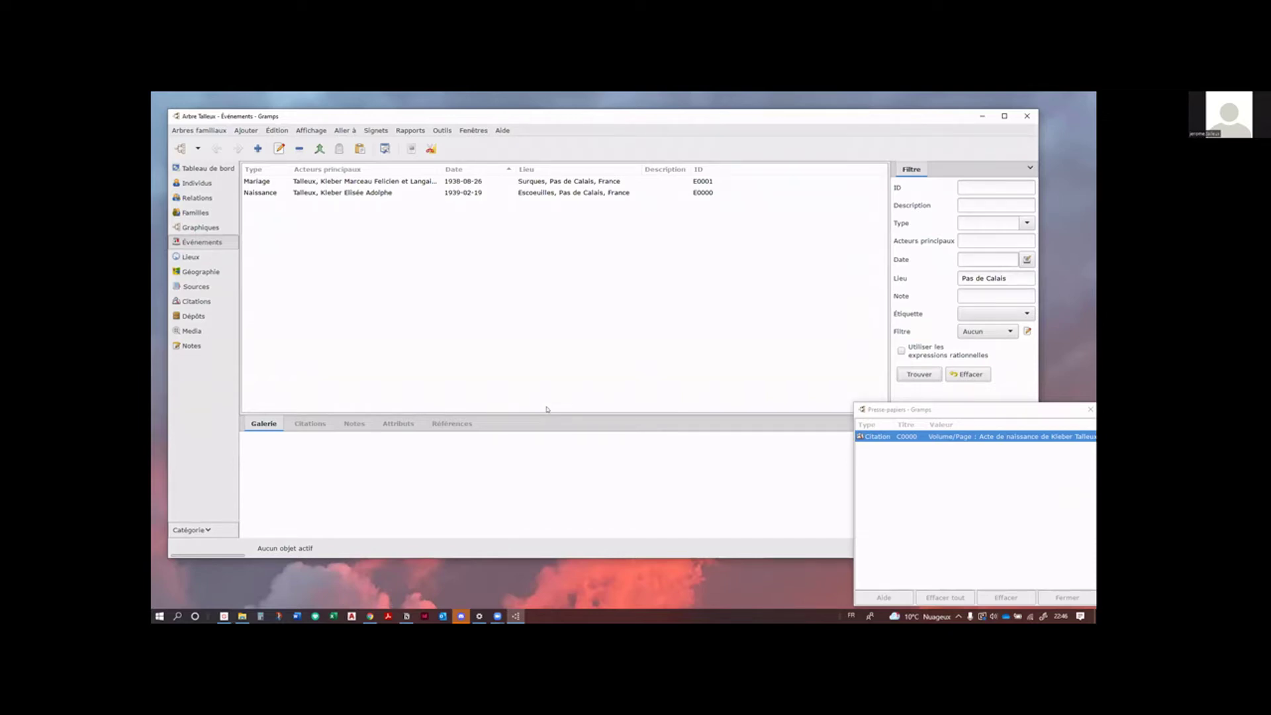
Step: Open and close the saved custom filter list without changing the selection
left_click(1007, 331)
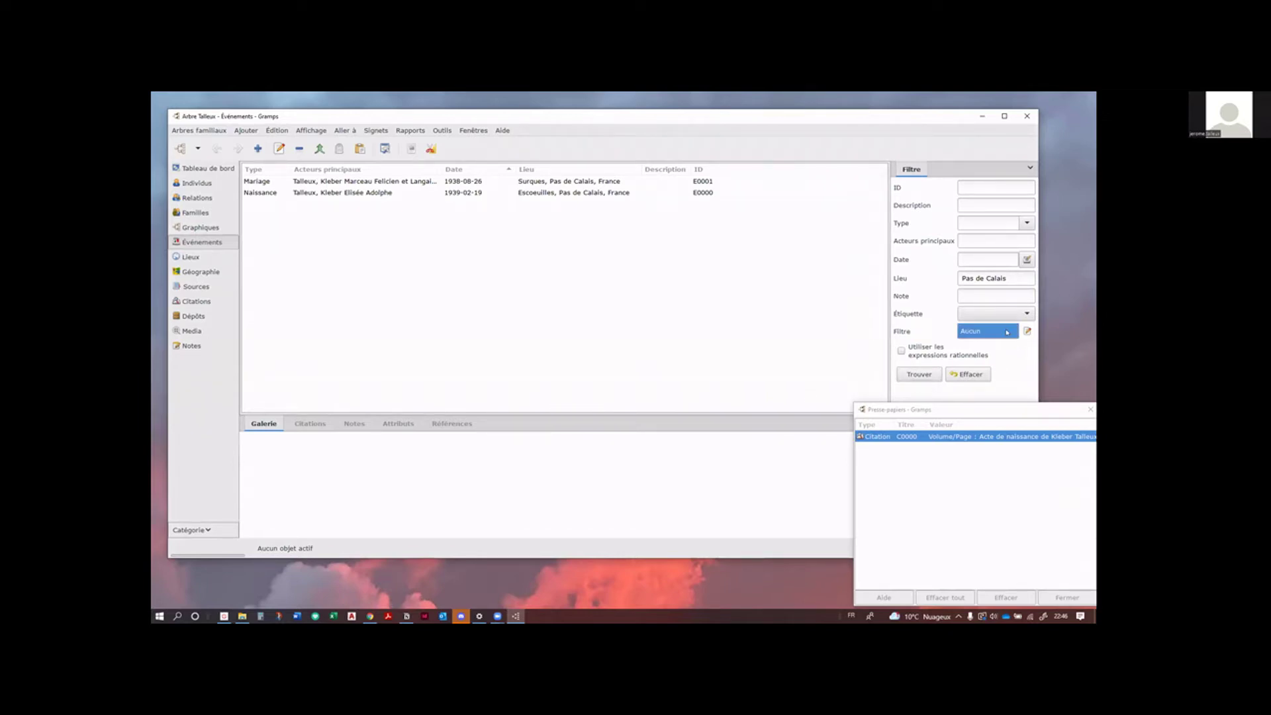
left_click(1007, 332)
left_click(1007, 332)
left_click(1006, 331)
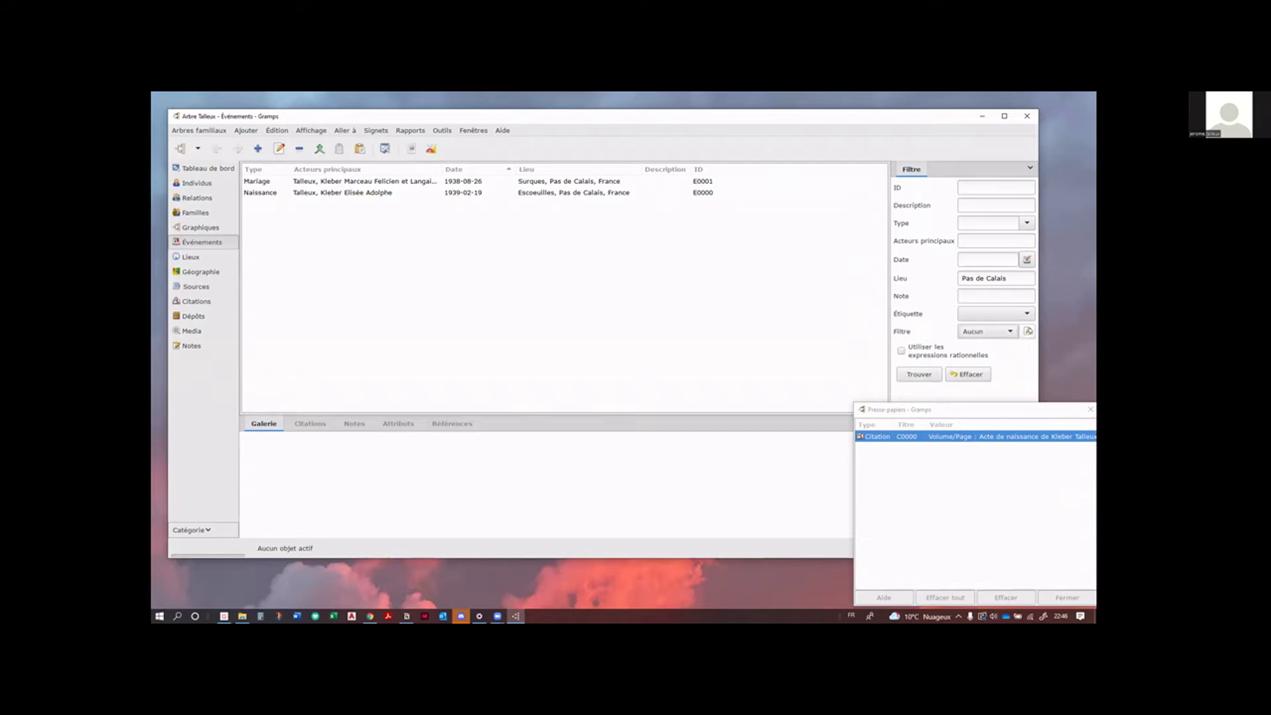
Step: Name a new custom event filter 'Pas de Calais', add a rule, and expand the citation/source rules
left_click(1027, 331)
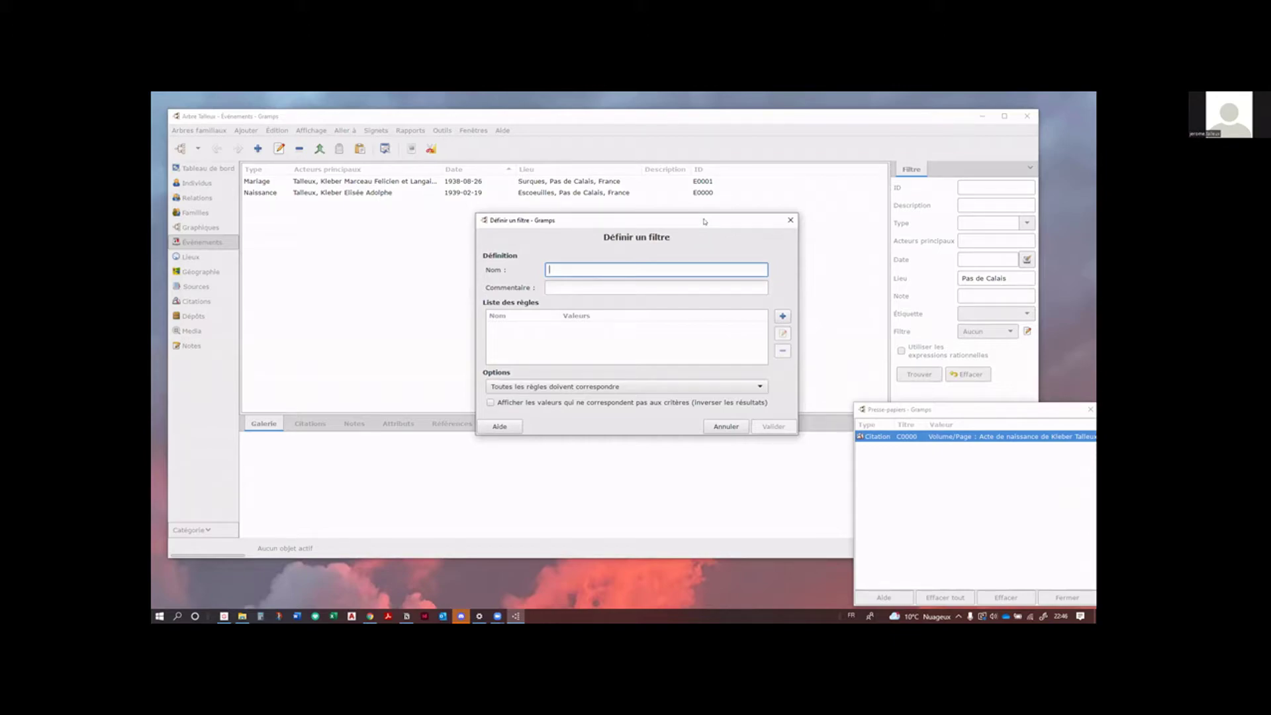
type("Pas de Calais")
left_click(782, 316)
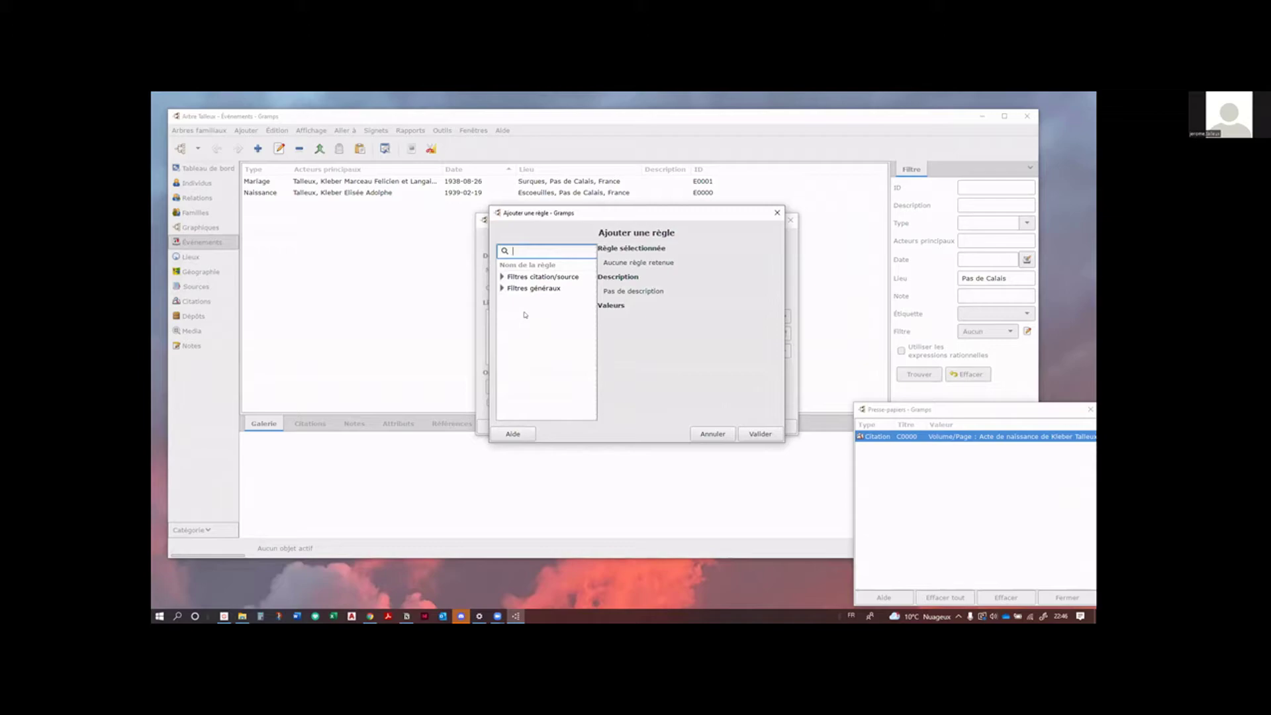
left_click(501, 277)
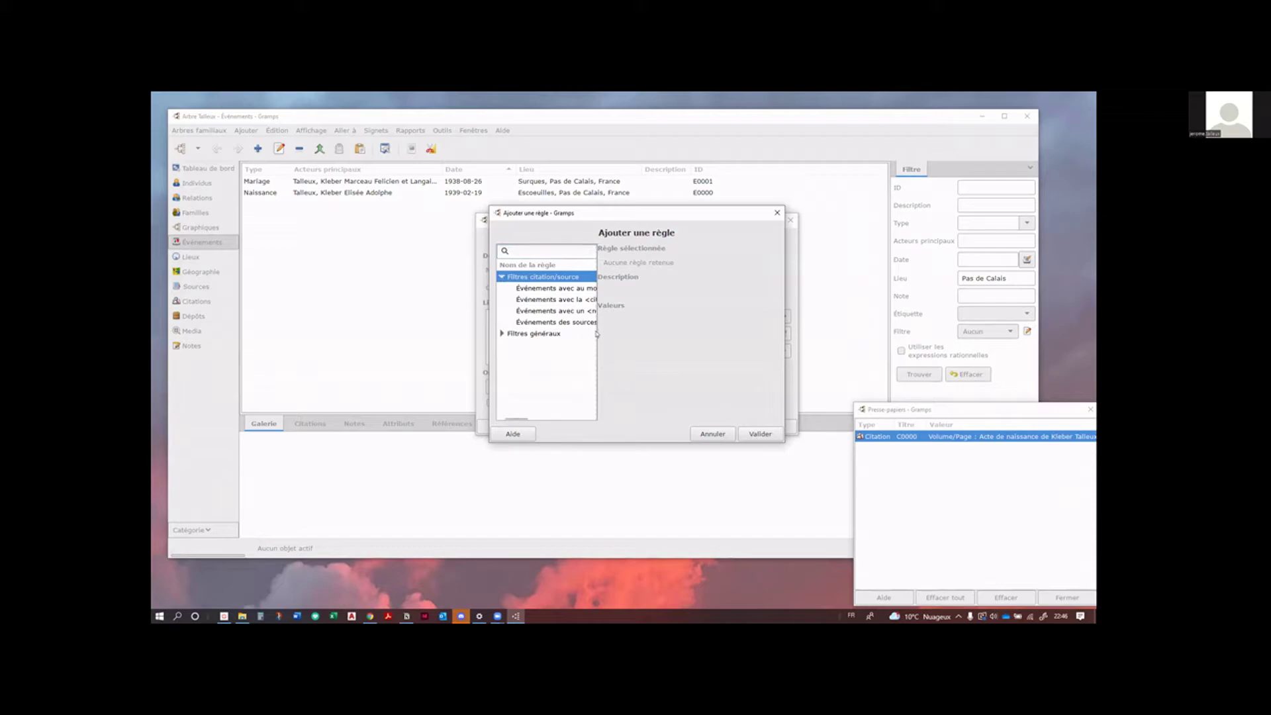
left_click_drag(597, 334, 707, 348)
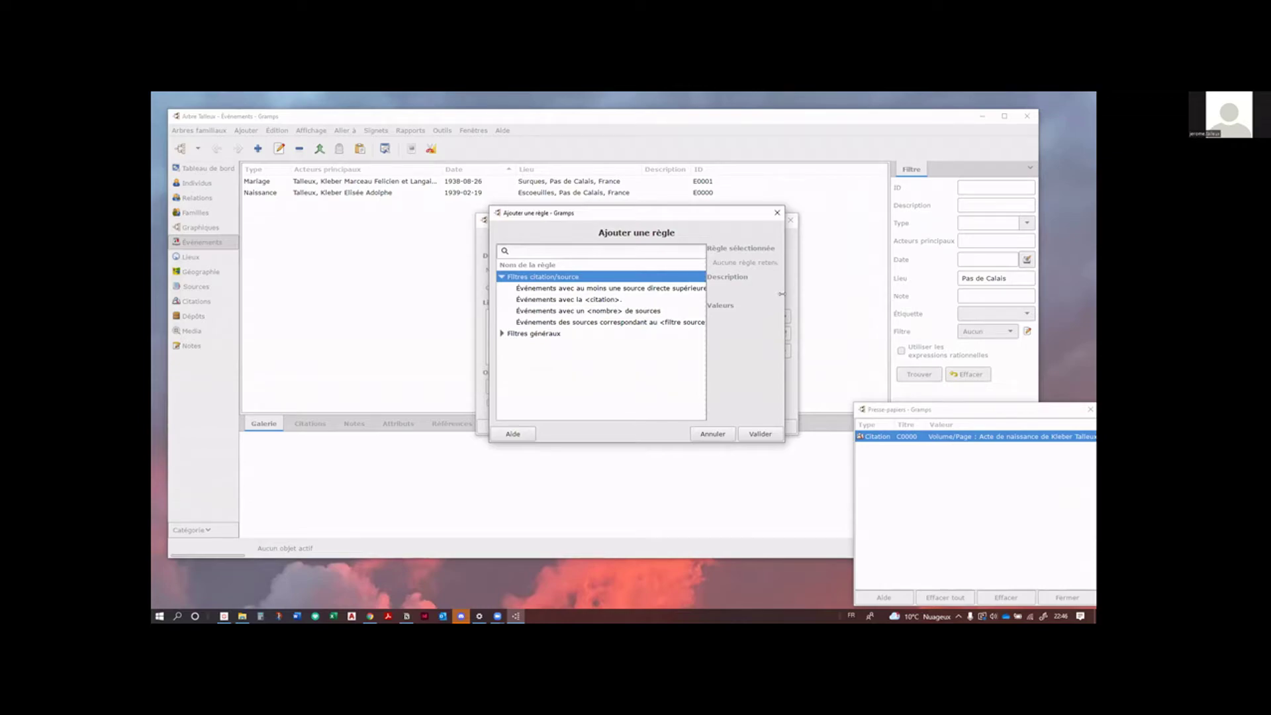
left_click_drag(782, 294, 980, 294)
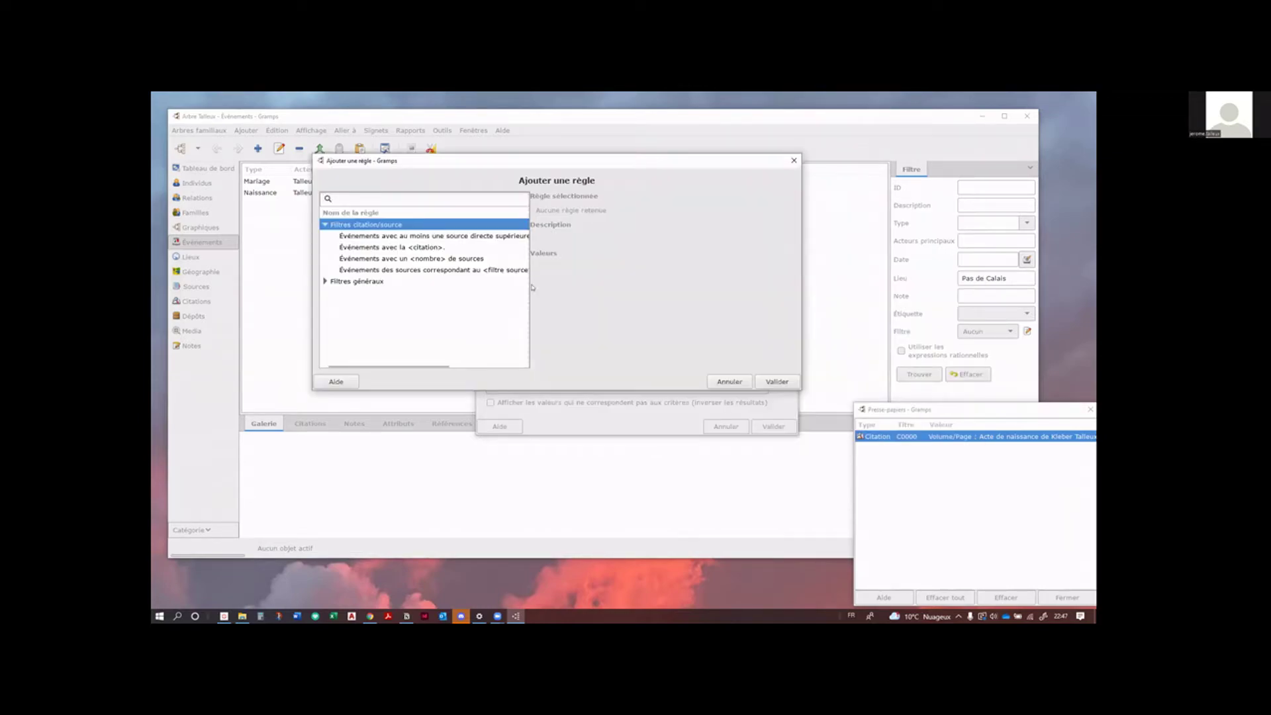
left_click_drag(529, 286, 619, 289)
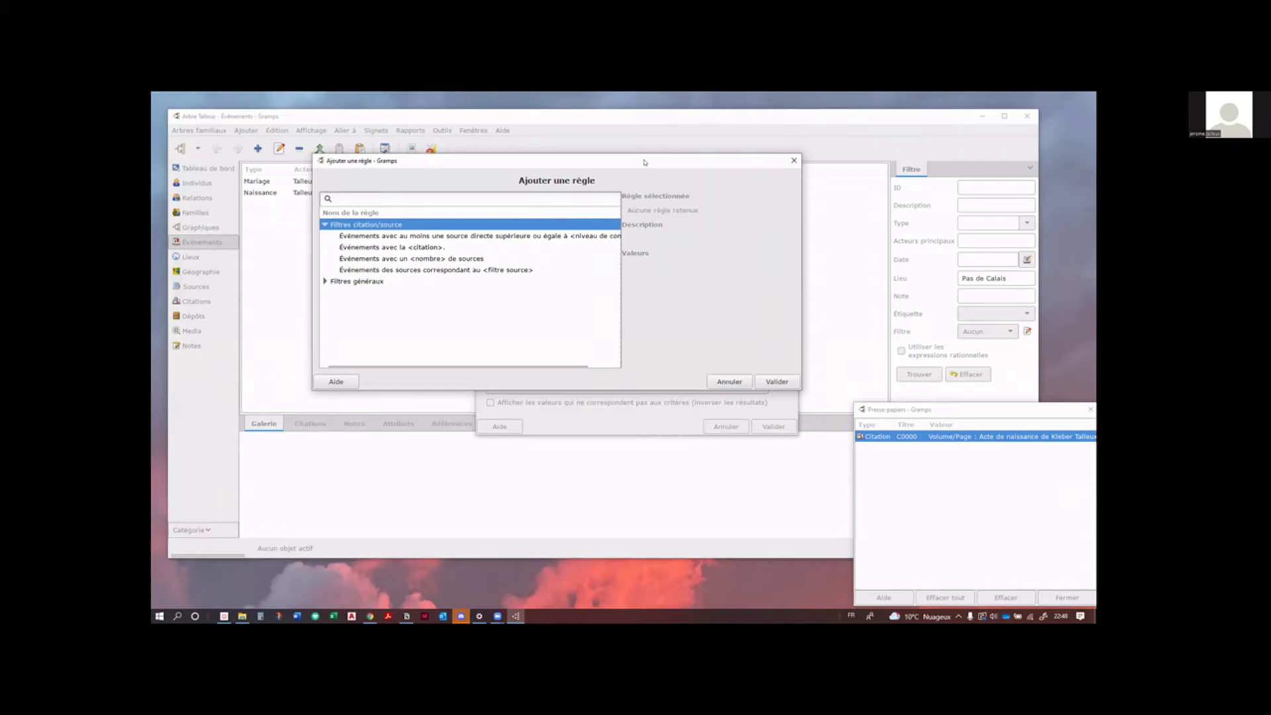
Step: Add an 'Événement avec la <donnée>' rule with Lieu 'Pas de Calais' to the filter
left_click_drag(645, 162, 620, 174)
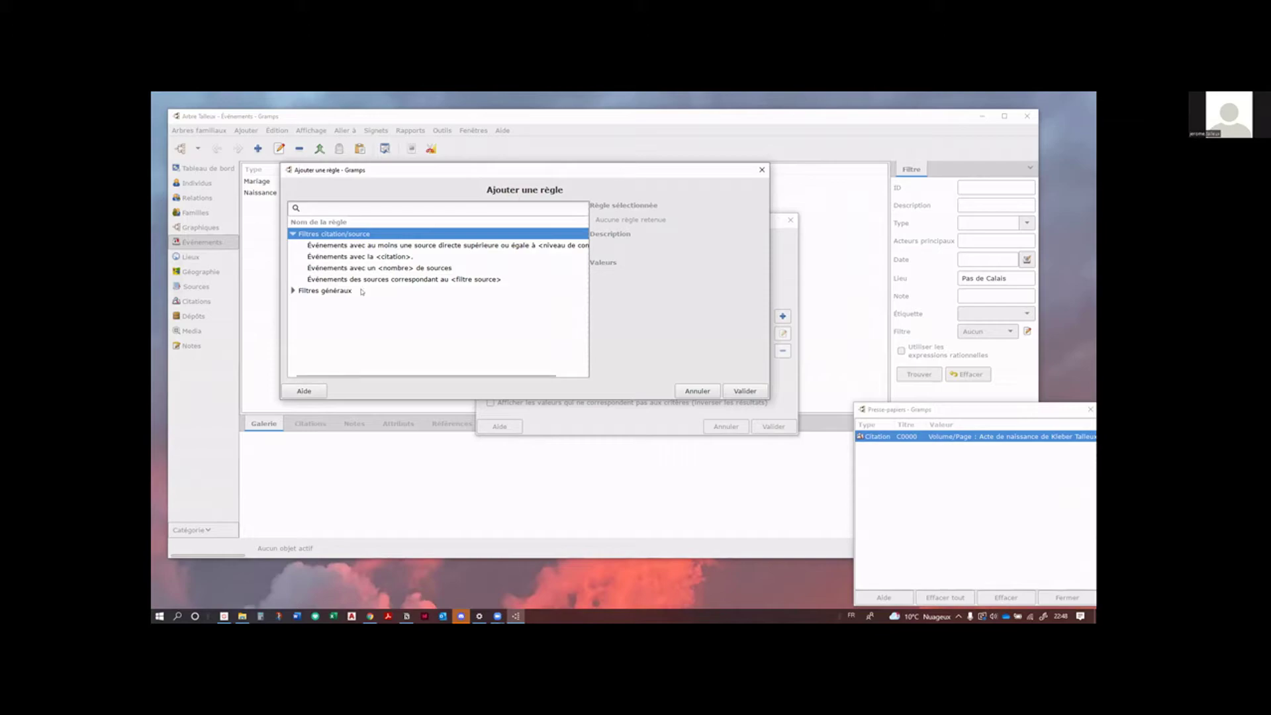
left_click(293, 291)
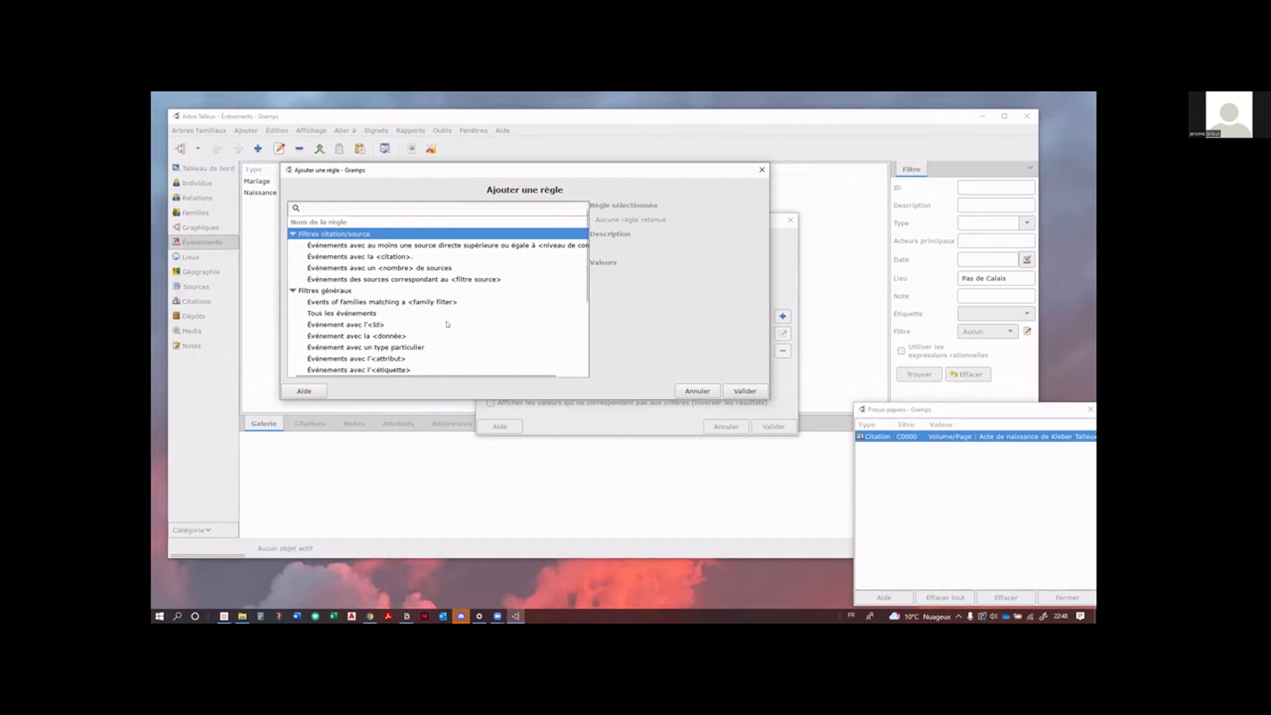
scroll(448, 324, "down", 3)
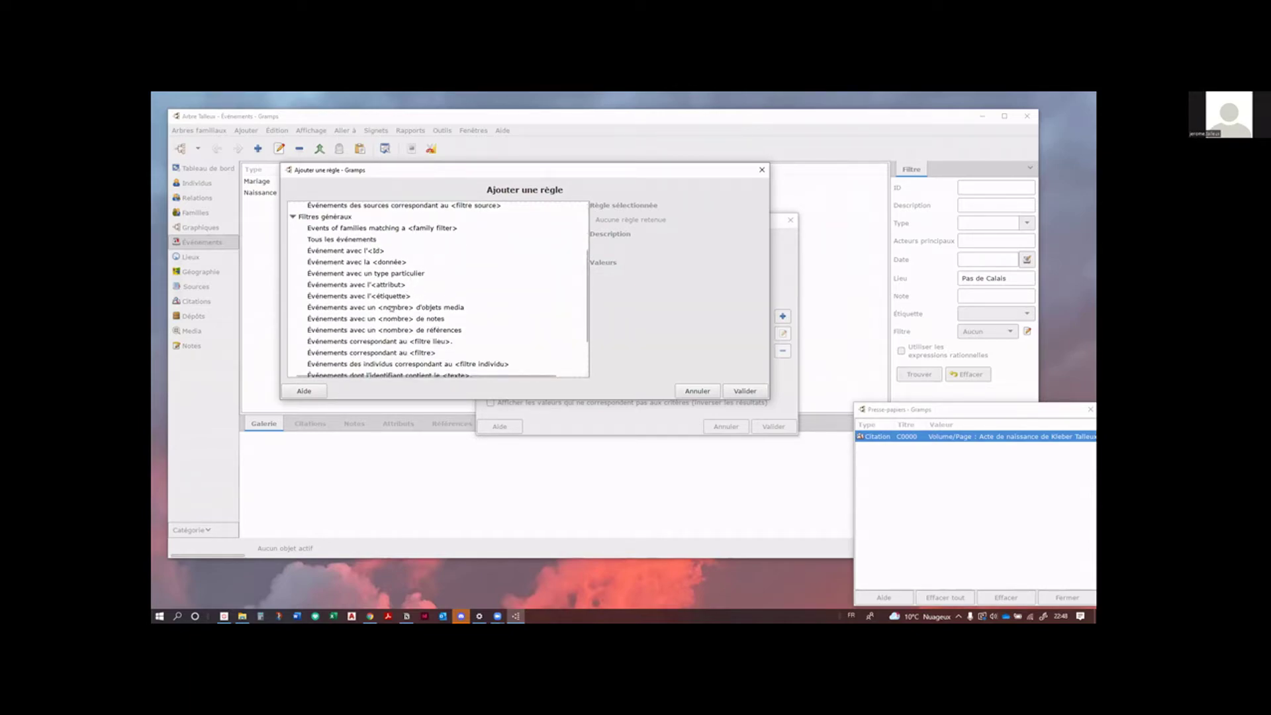
left_click(440, 342)
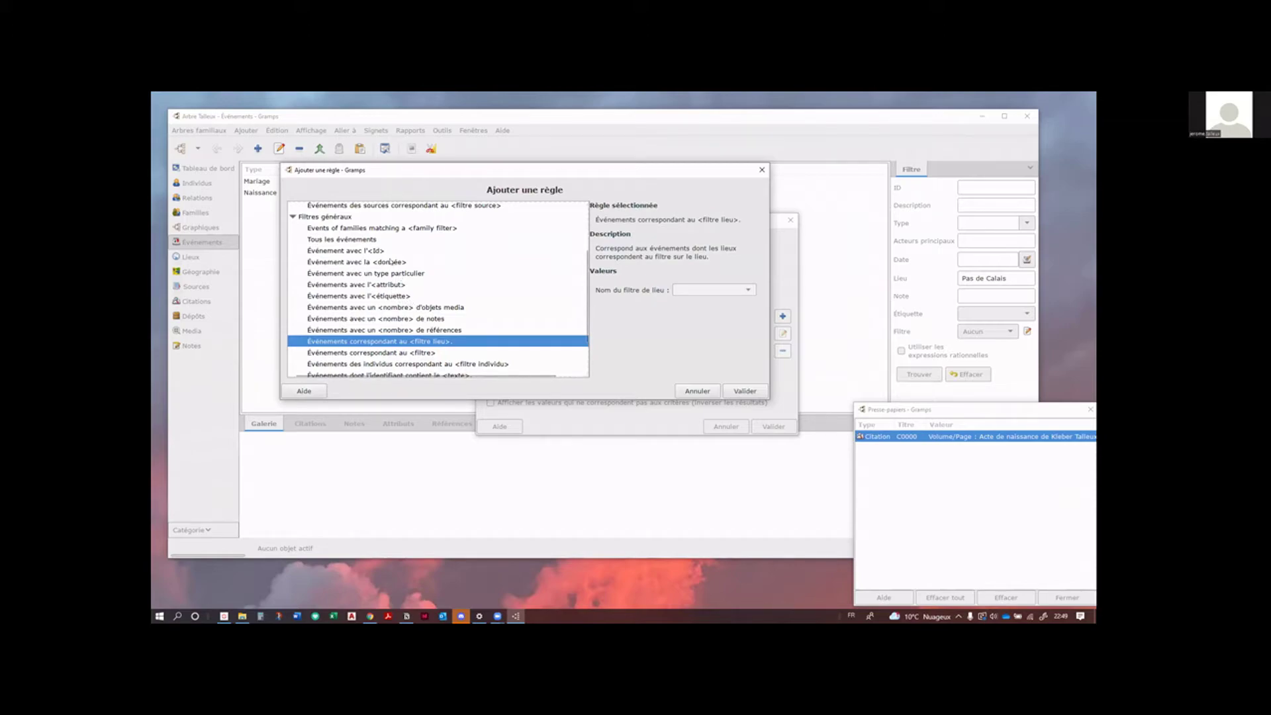
left_click(390, 263)
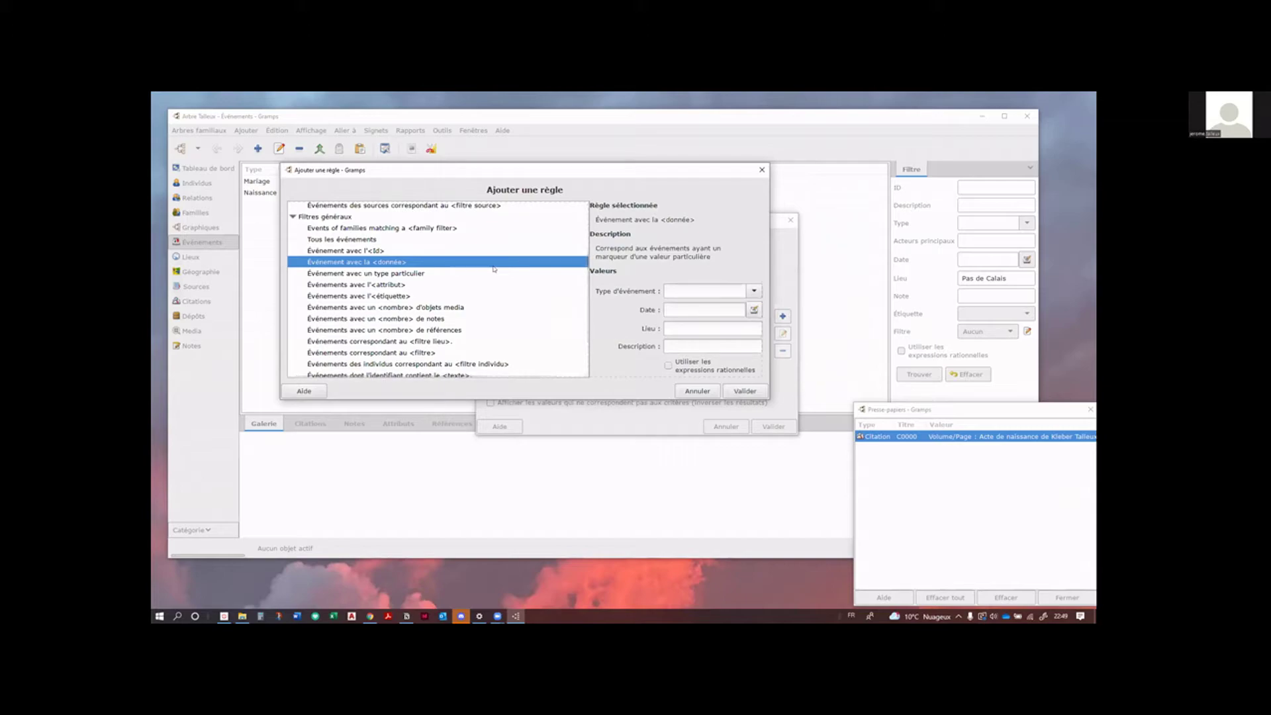
left_click(697, 331)
type("Pas de Calais")
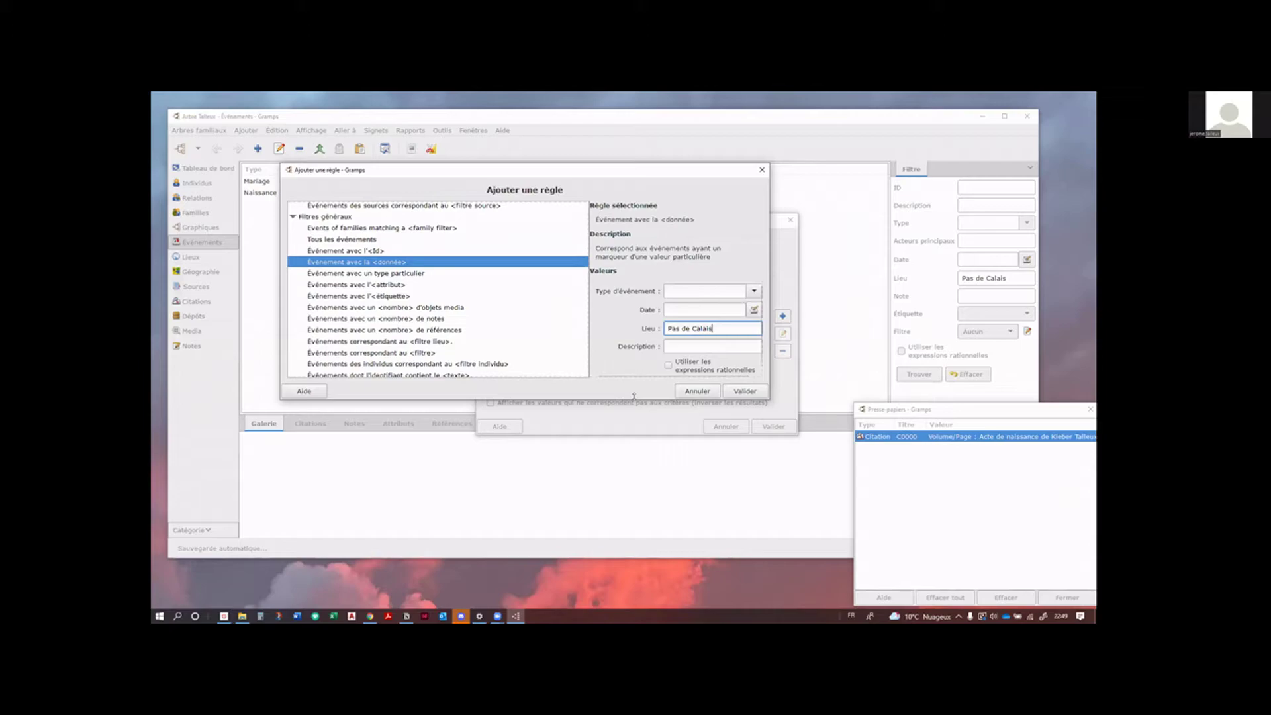
left_click_drag(634, 396, 633, 484)
left_click(746, 476)
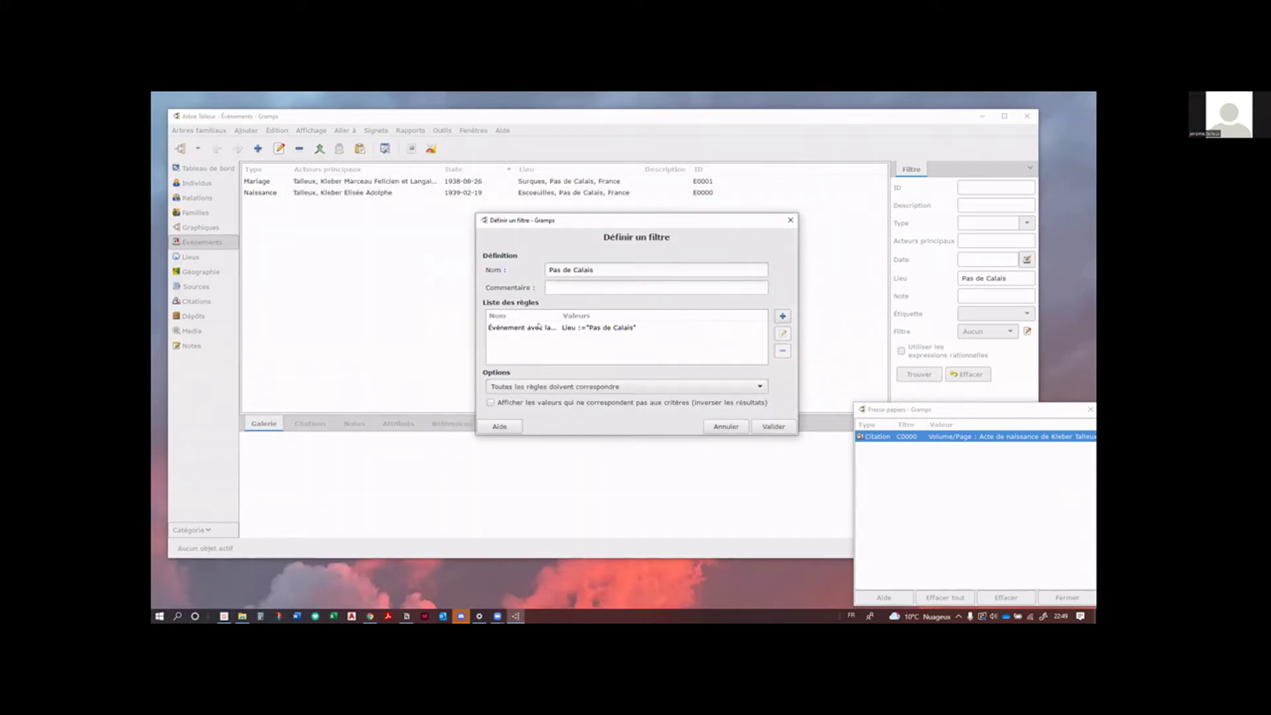
Step: Save the Pas de Calais filter, empty the sidebar Lieu field, and reset the event search
left_click(774, 433)
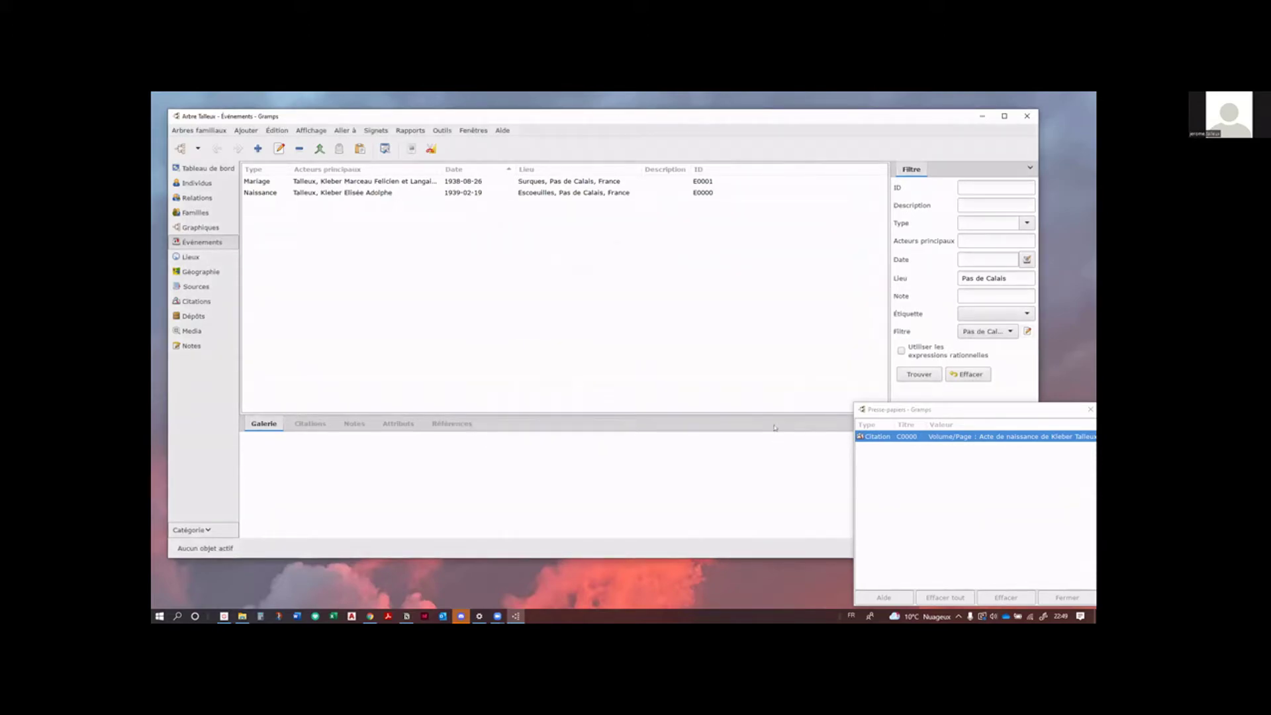
double_click(995, 278)
left_click(996, 278)
double_click(996, 278)
triple_click(997, 279)
key("BackSpace")
left_click(919, 374)
key("Return")
key("Return")
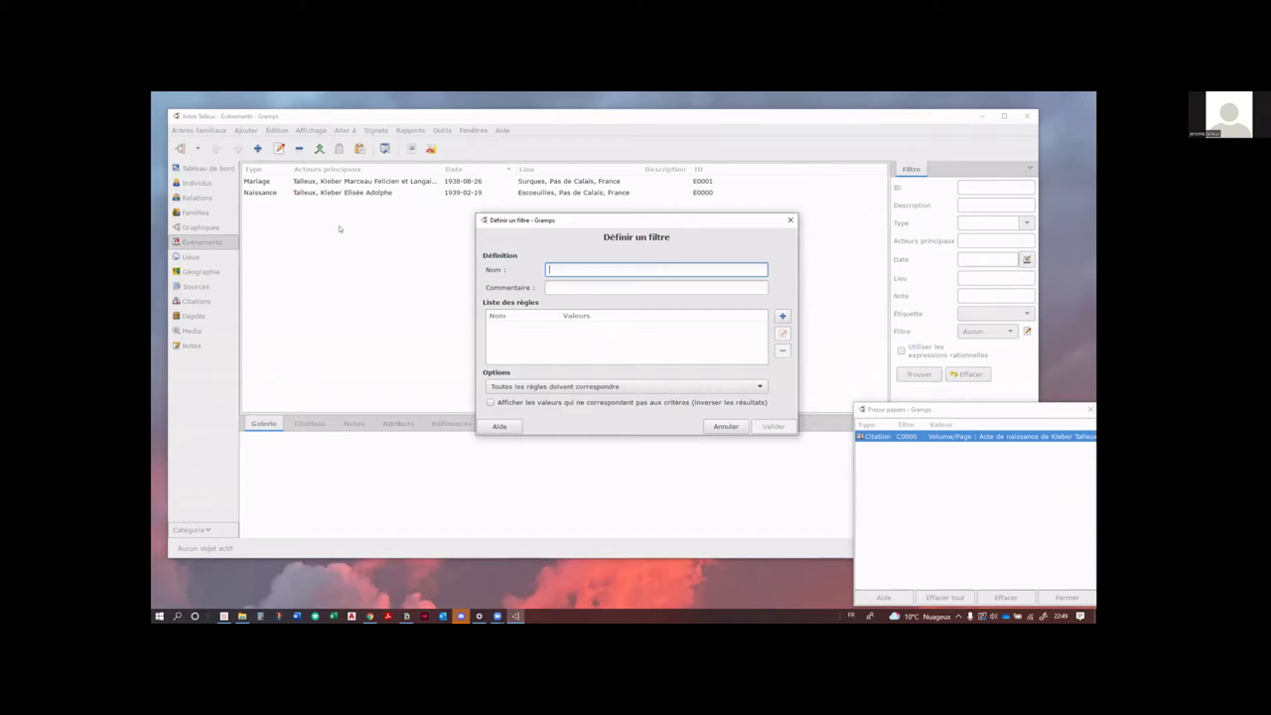
Step: Name the new filter 'Mariage' and add an 'Événement avec un type particulier' rule
type("Mariage")
key("Tab")
key("Tab")
key("Tab")
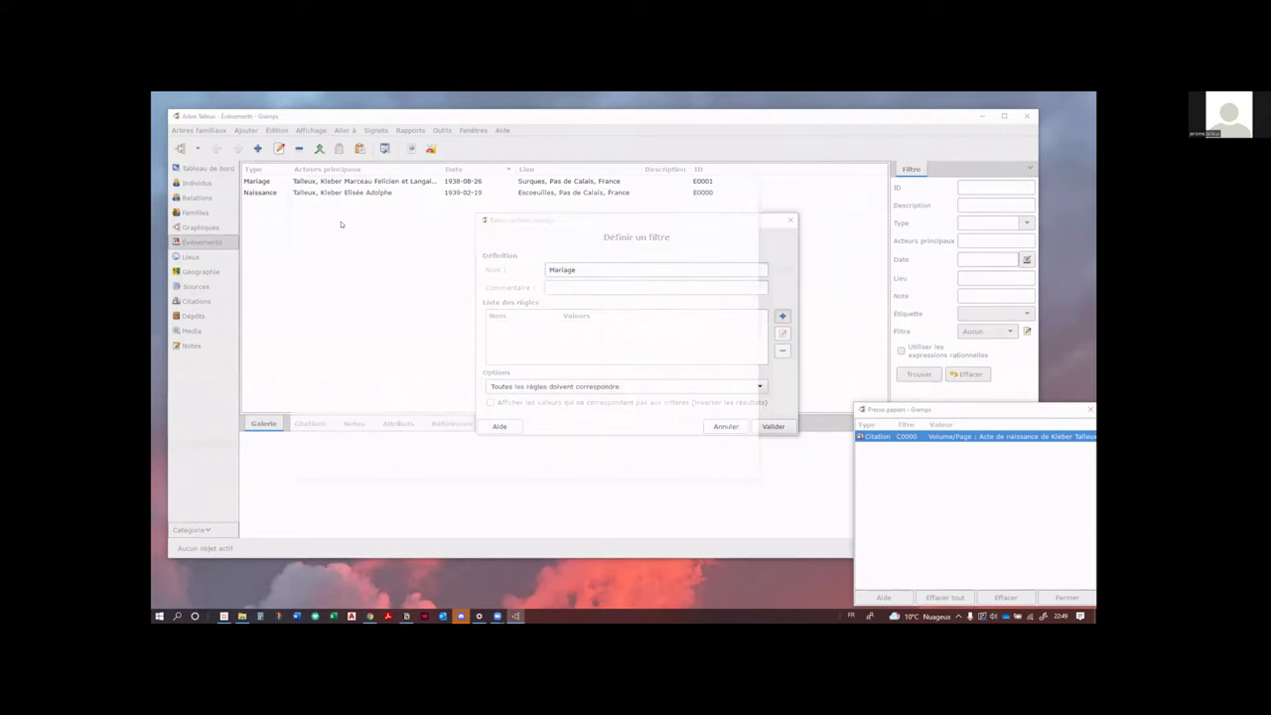
key("Return")
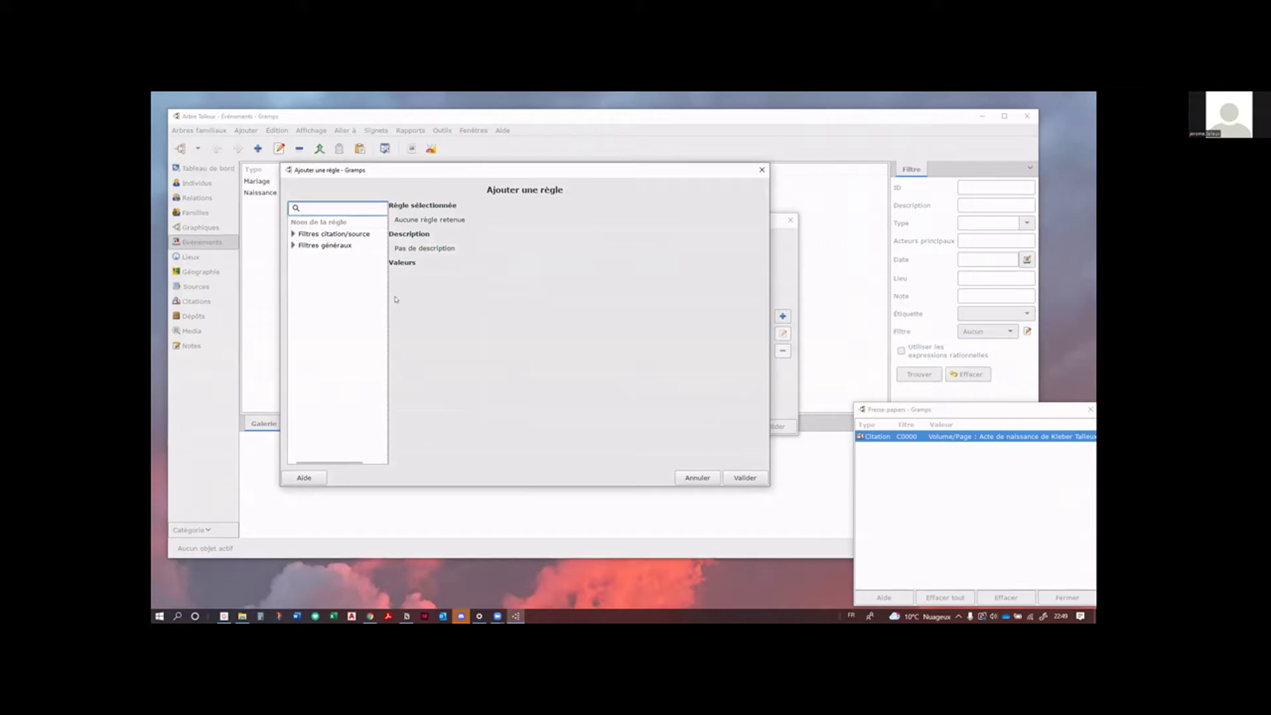
left_click(293, 245)
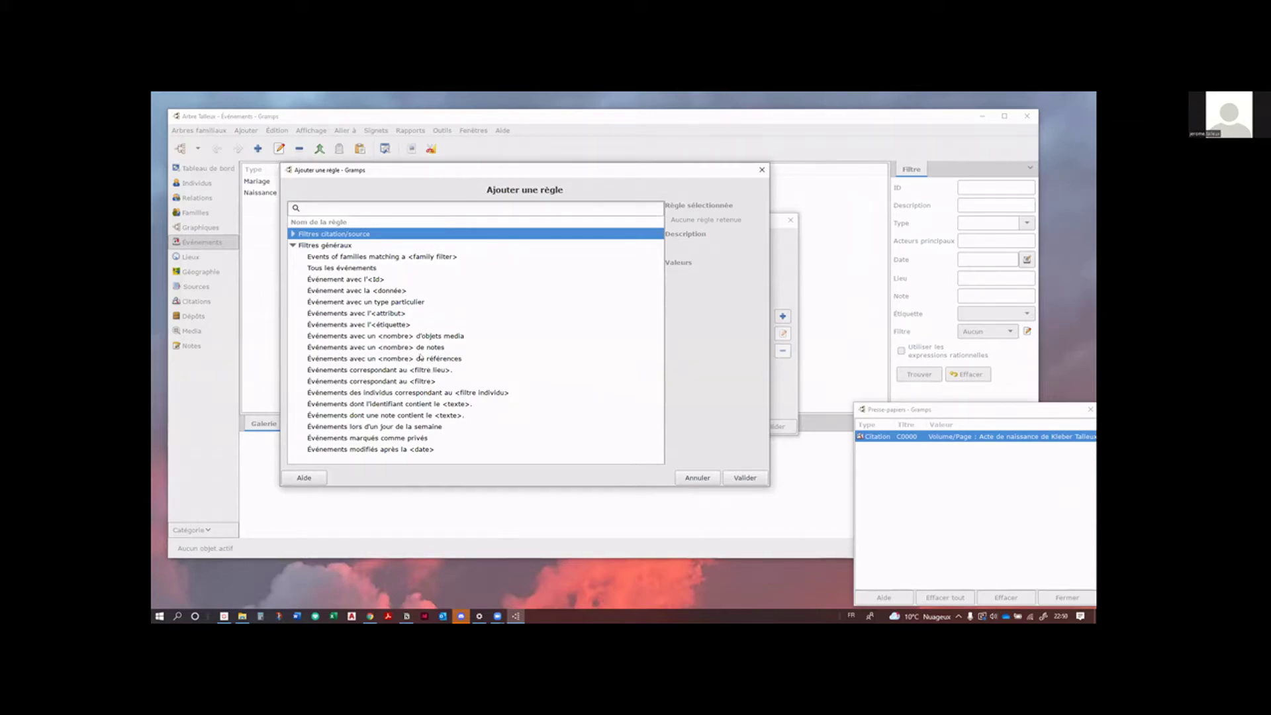
left_click(391, 291)
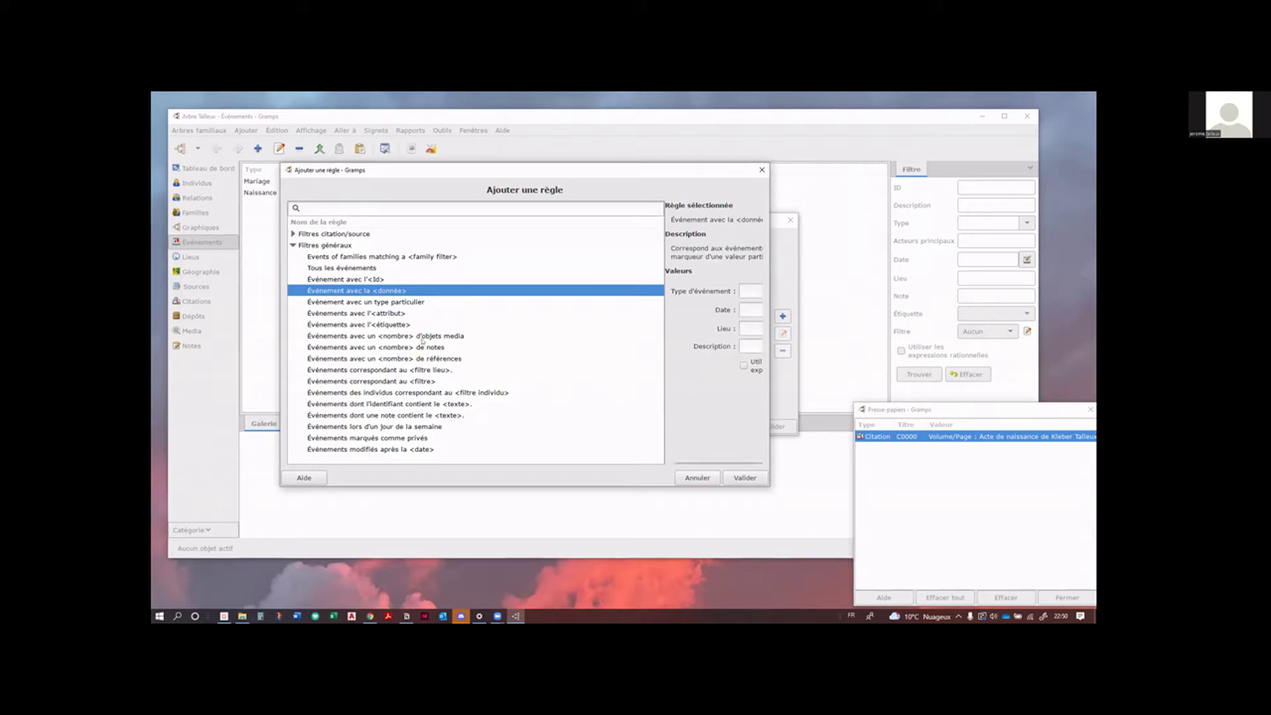
left_click(407, 302)
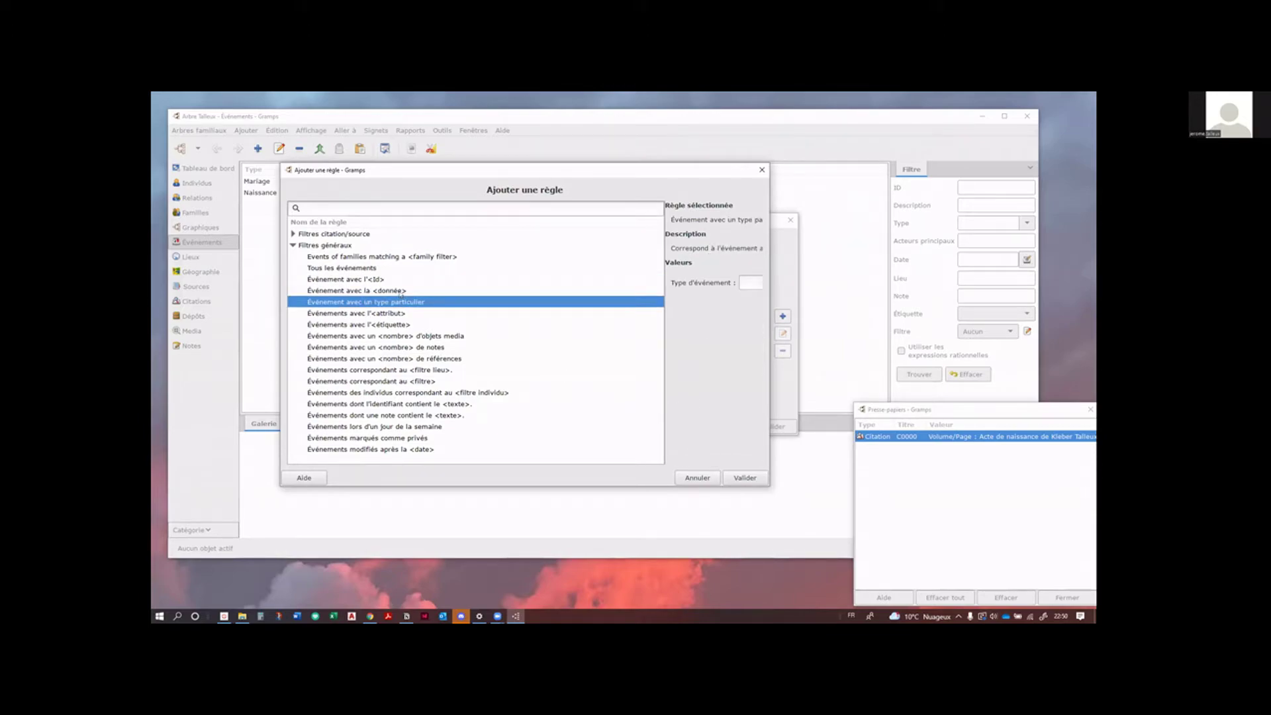
left_click(400, 292)
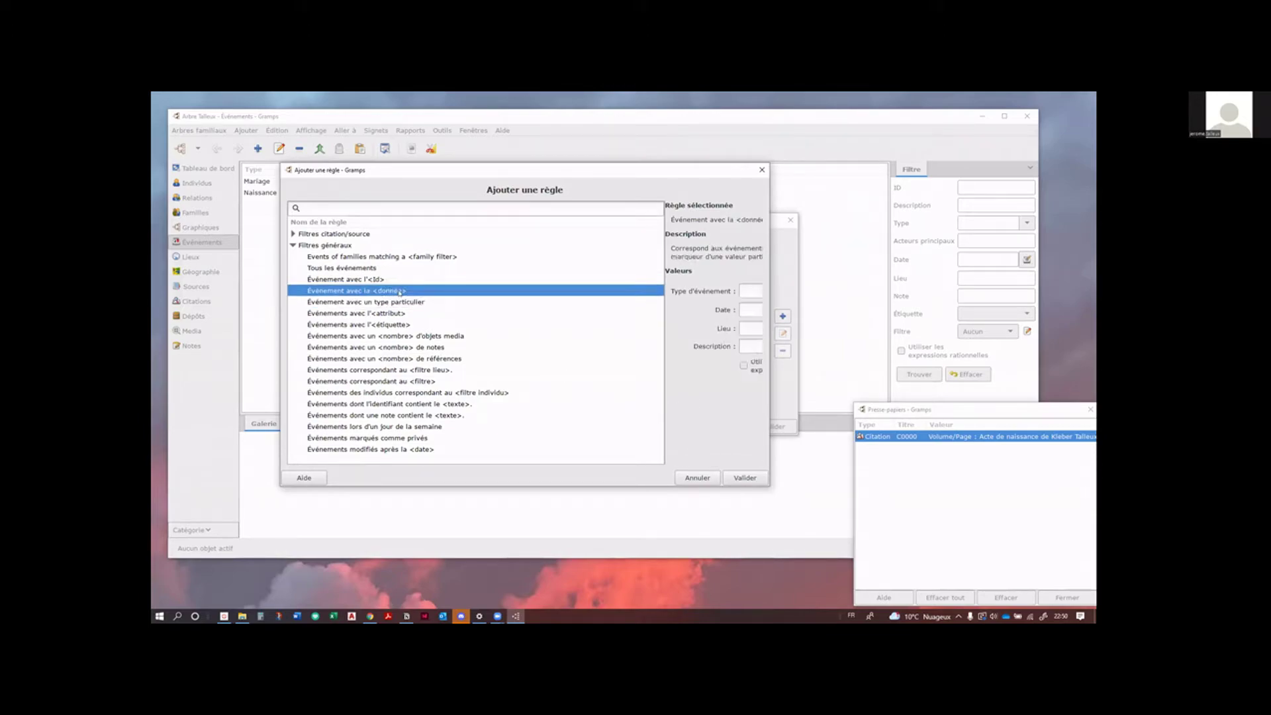
left_click(400, 303)
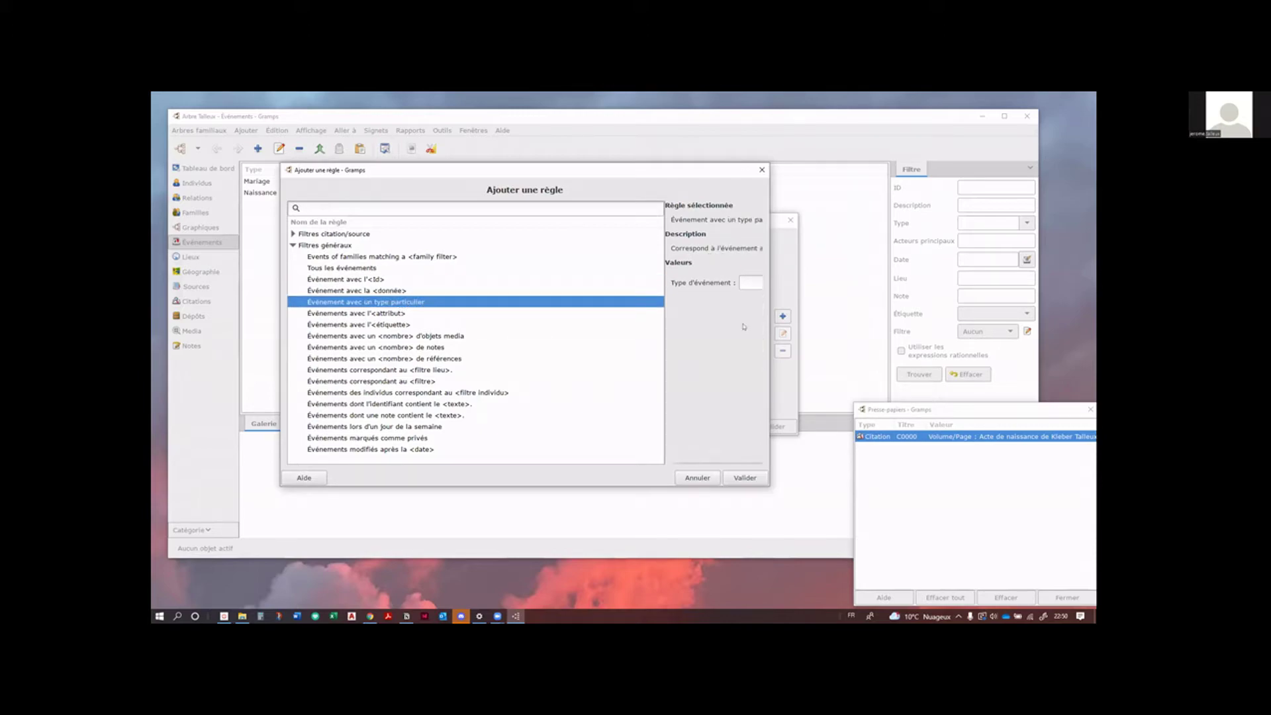
Step: Set the rule's event type to Famille > Mariage, confirm it, and save the filter
left_click_drag(769, 316, 974, 317)
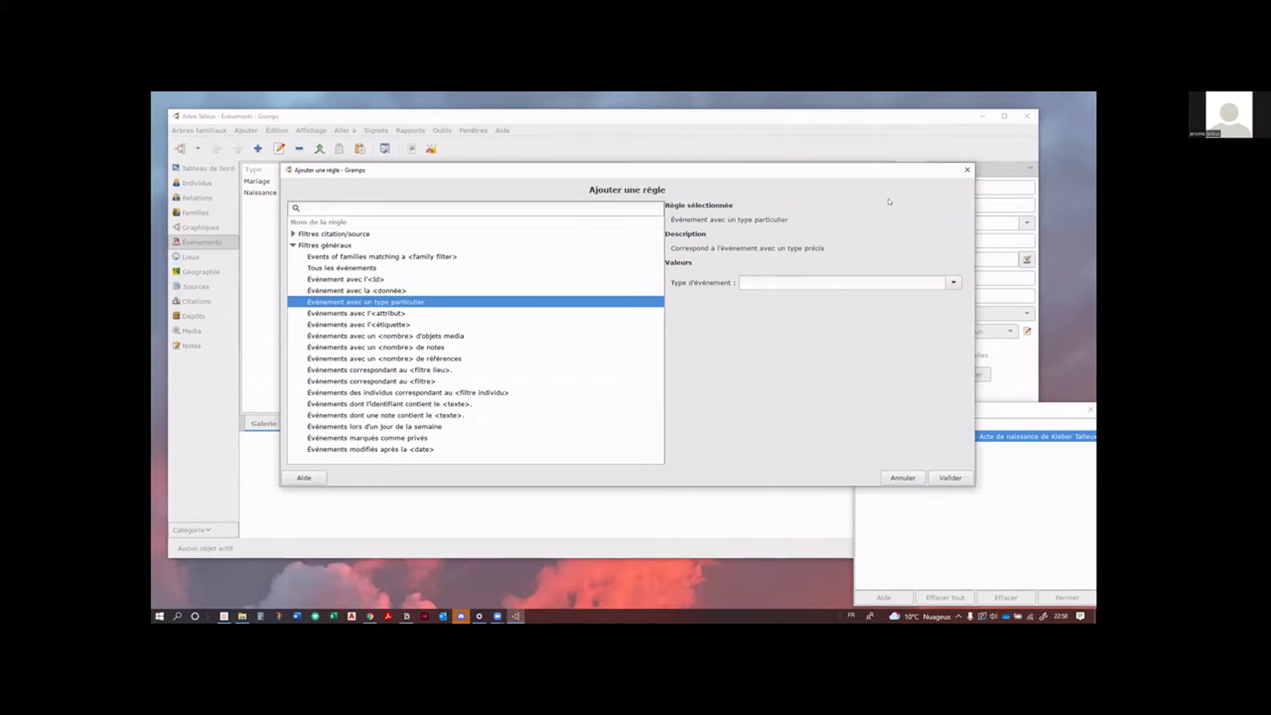
left_click(865, 268)
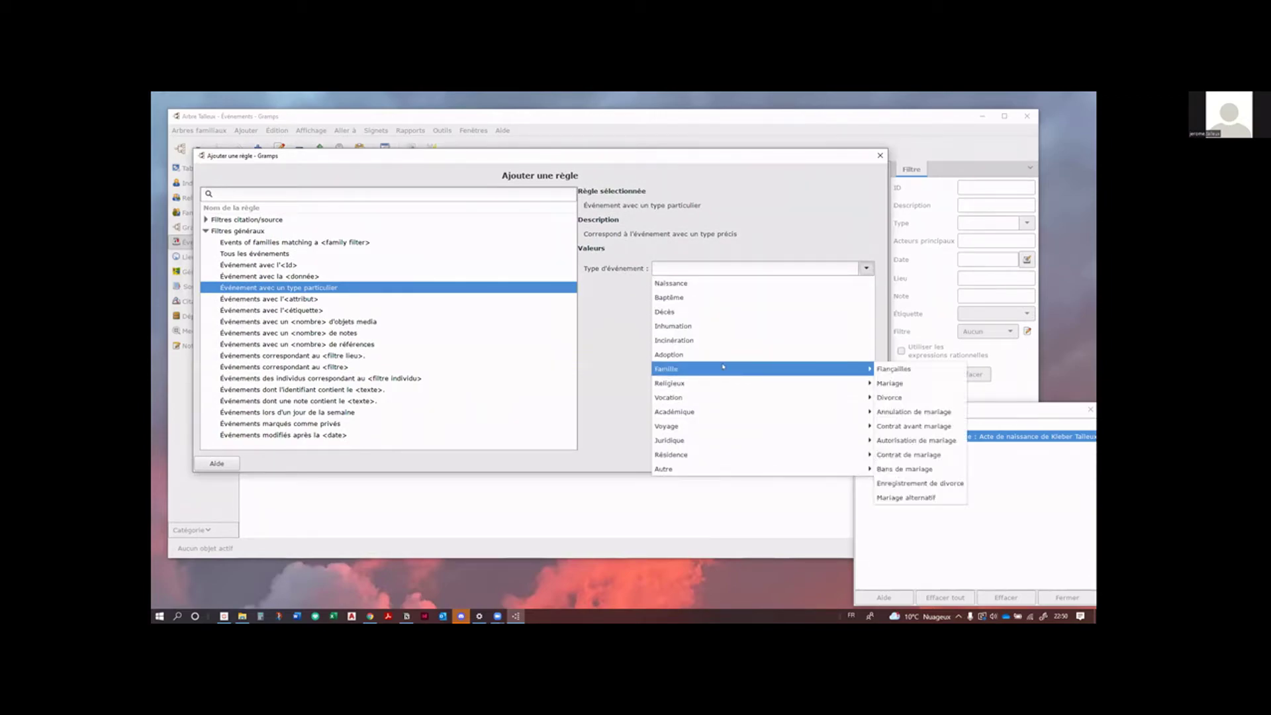
mouse_move(828, 369)
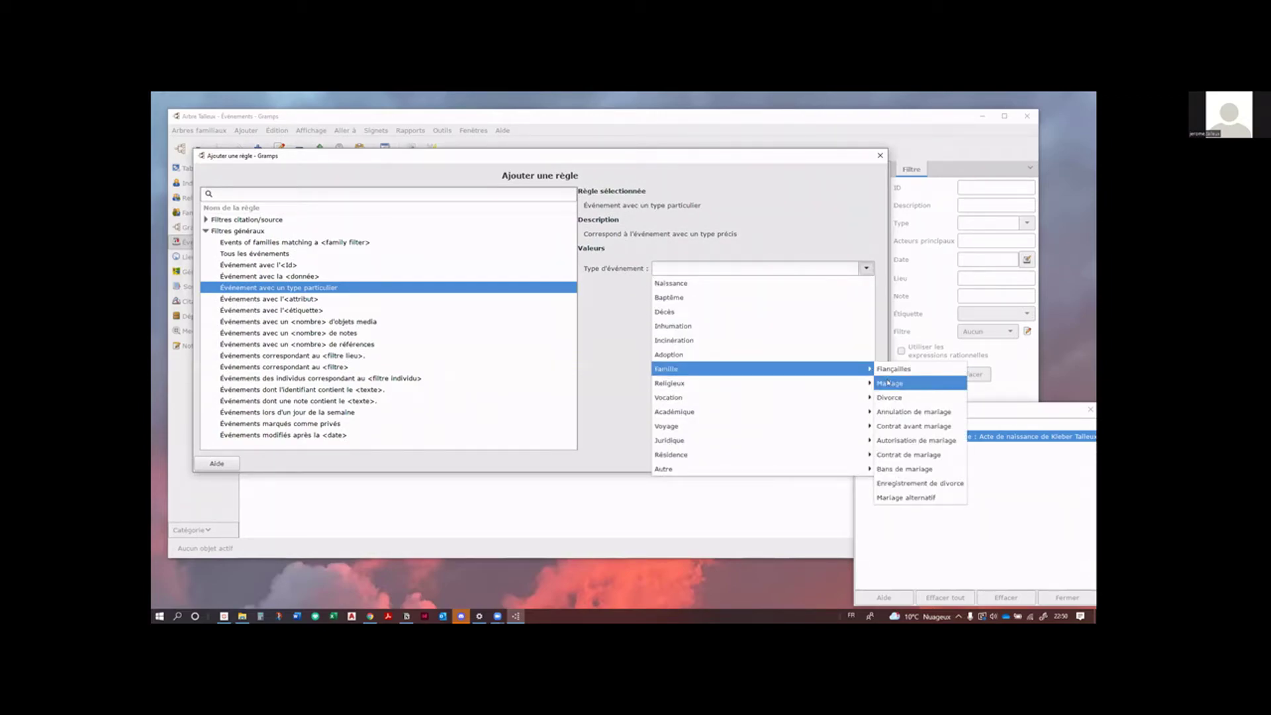
left_click(887, 382)
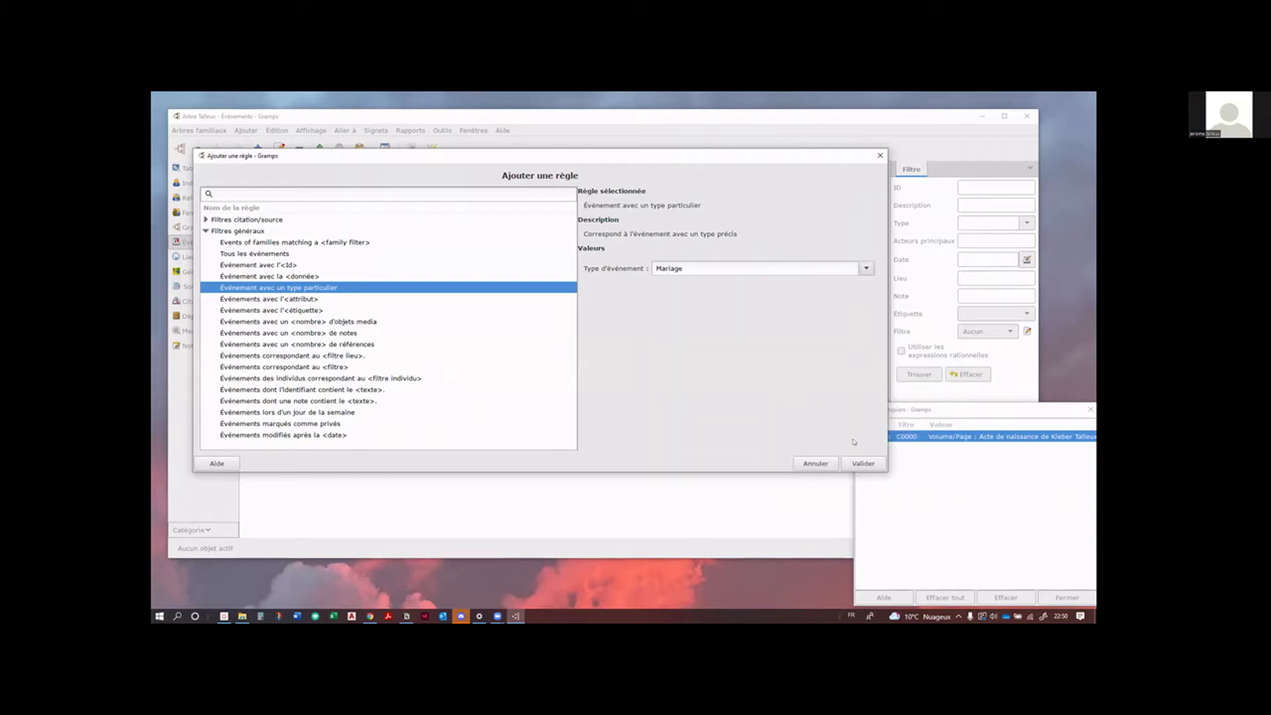
left_click(862, 463)
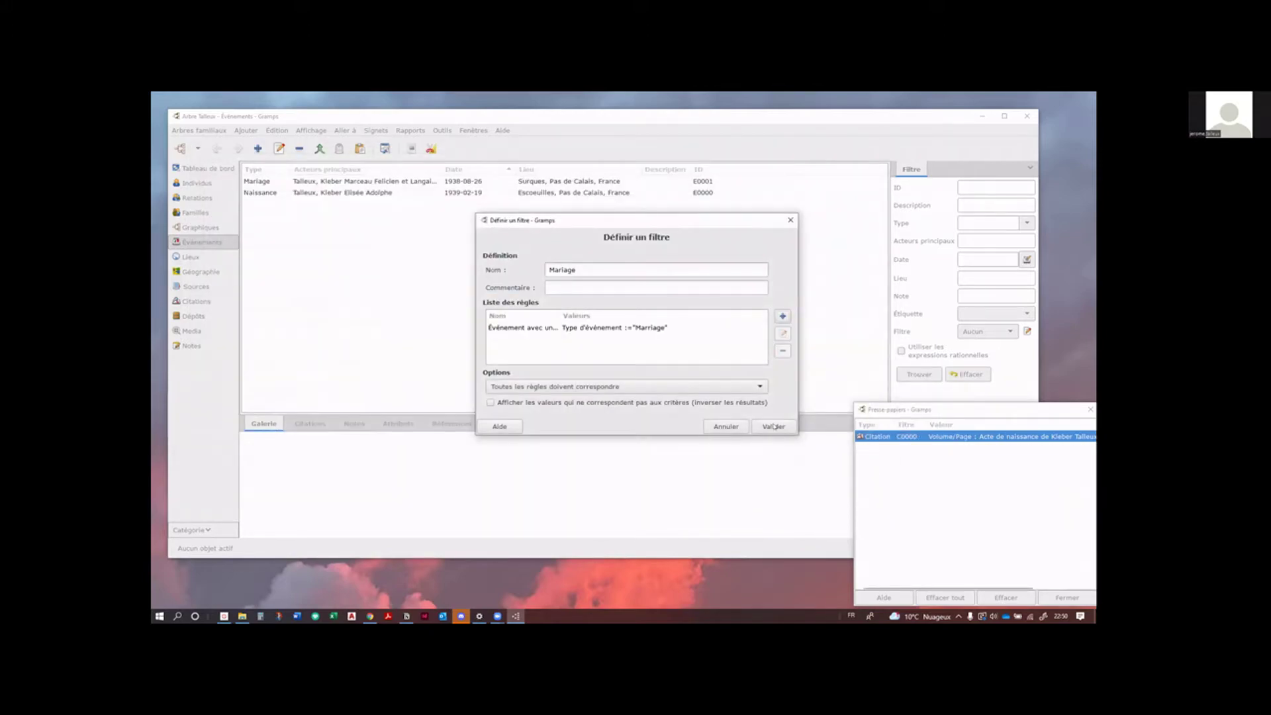
left_click(770, 426)
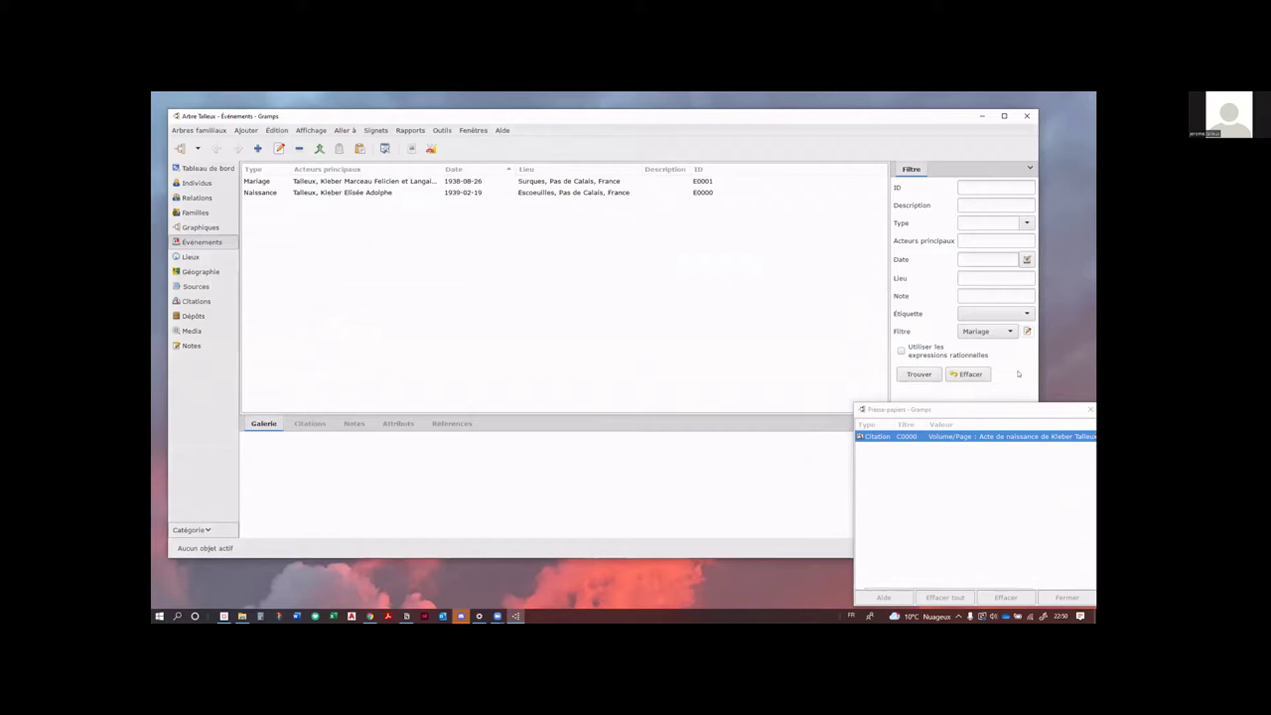
Step: Filter the events by Mariage, reset to show all events, and open a new filter definition
left_click(926, 374)
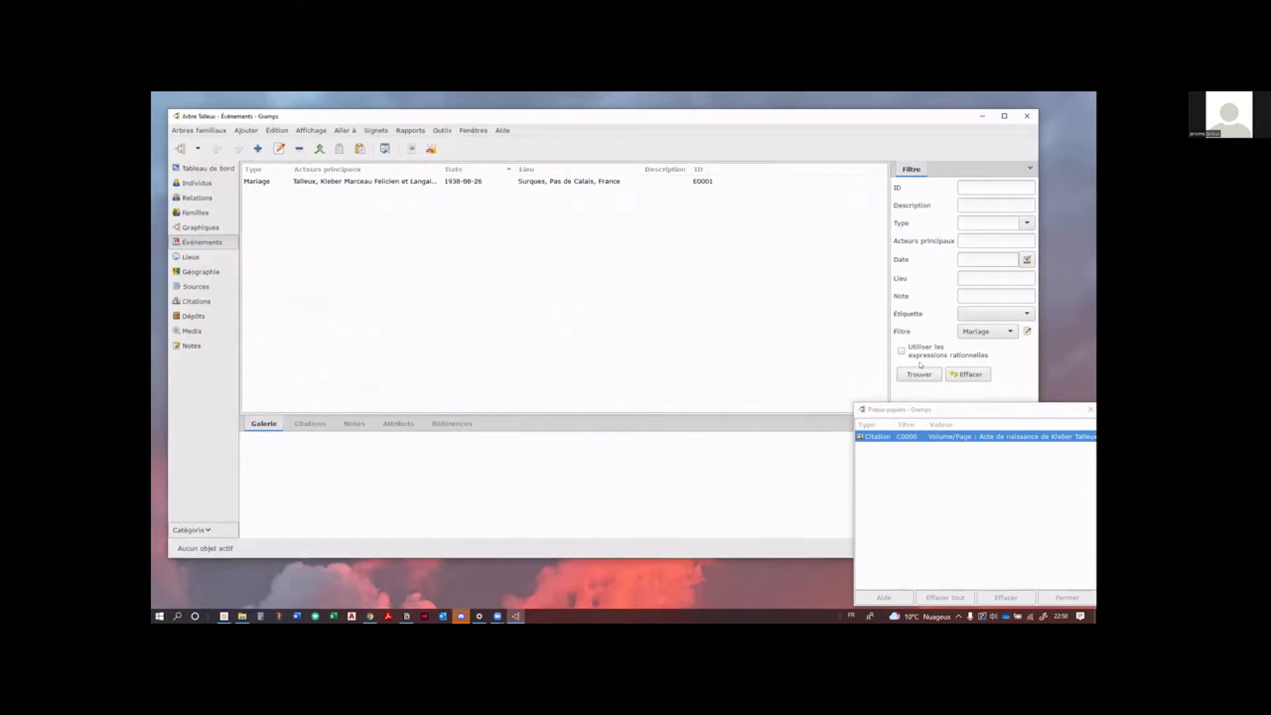
left_click(969, 375)
left_click(925, 374)
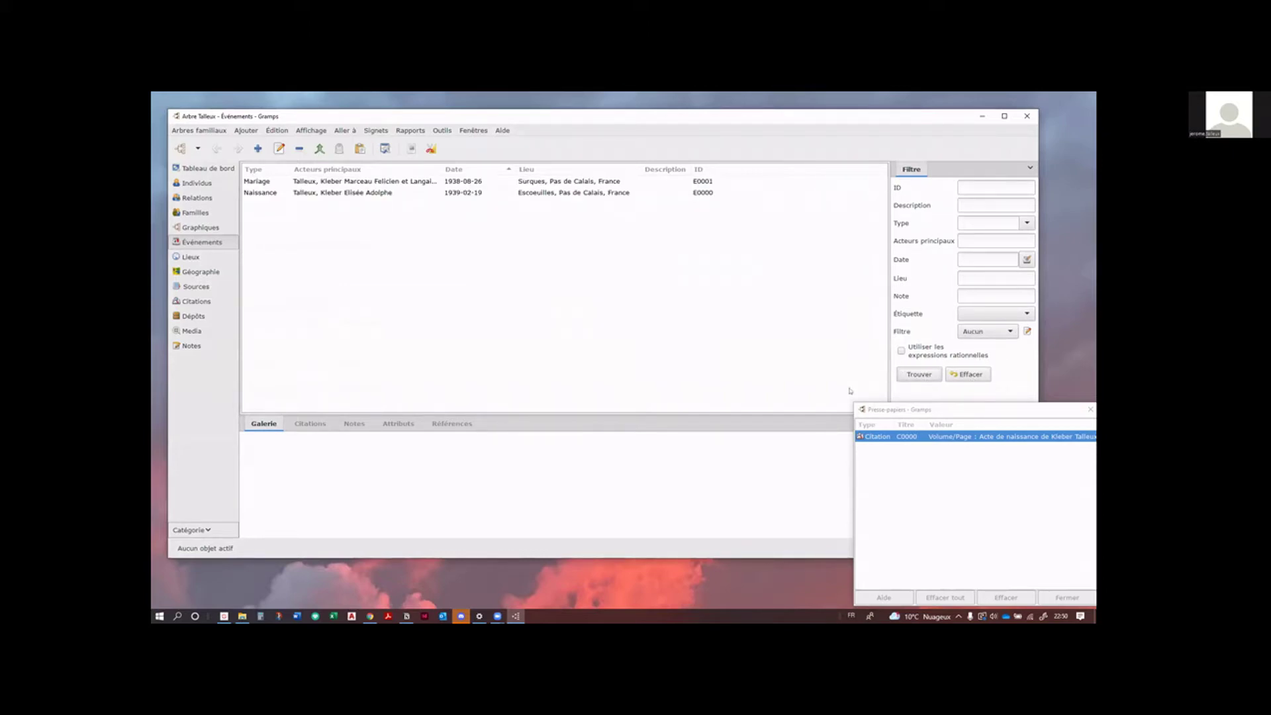
left_click(1026, 331)
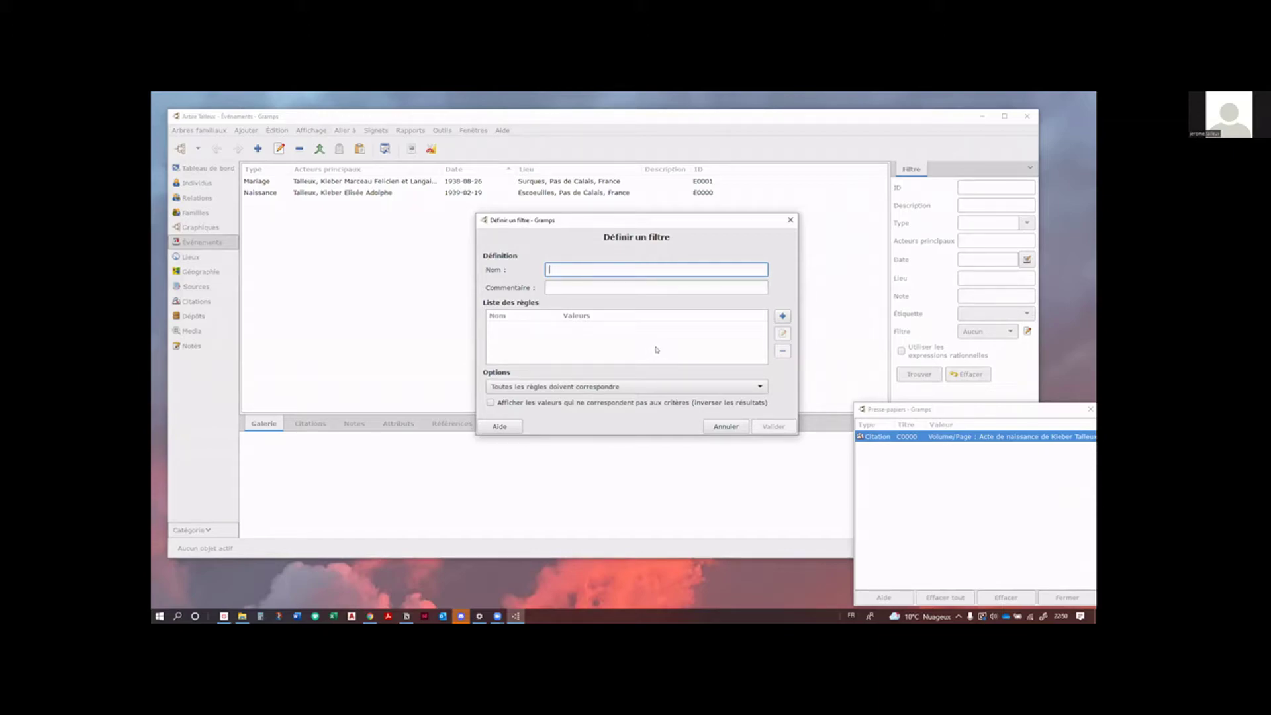
Step: Name the new filter 'Mariage dans le Pas de Calais', fixing the capital A typo
type("Mariage dans le Pas de CAlais")
left_click(631, 270)
key("BackSpace")
type("a")
Step: Add an 'Événements correspondant au <filtre>' rule using the Mariage filter
left_click(784, 317)
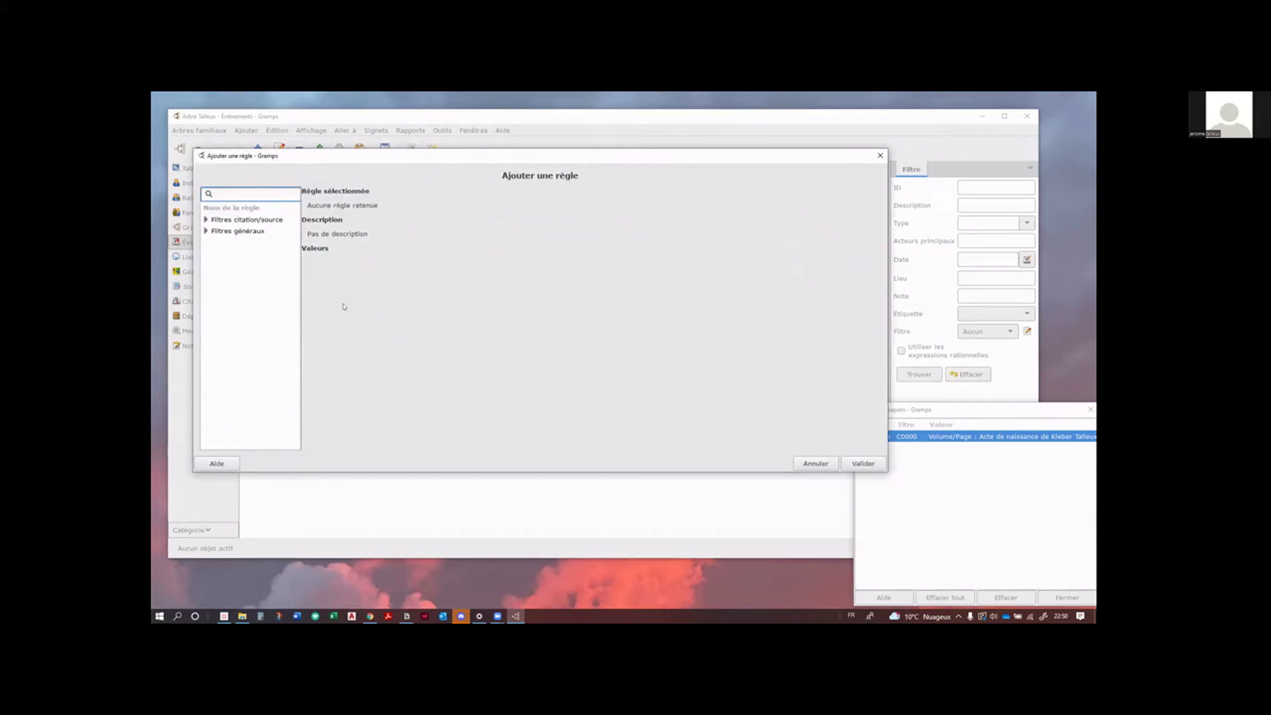
left_click(207, 231)
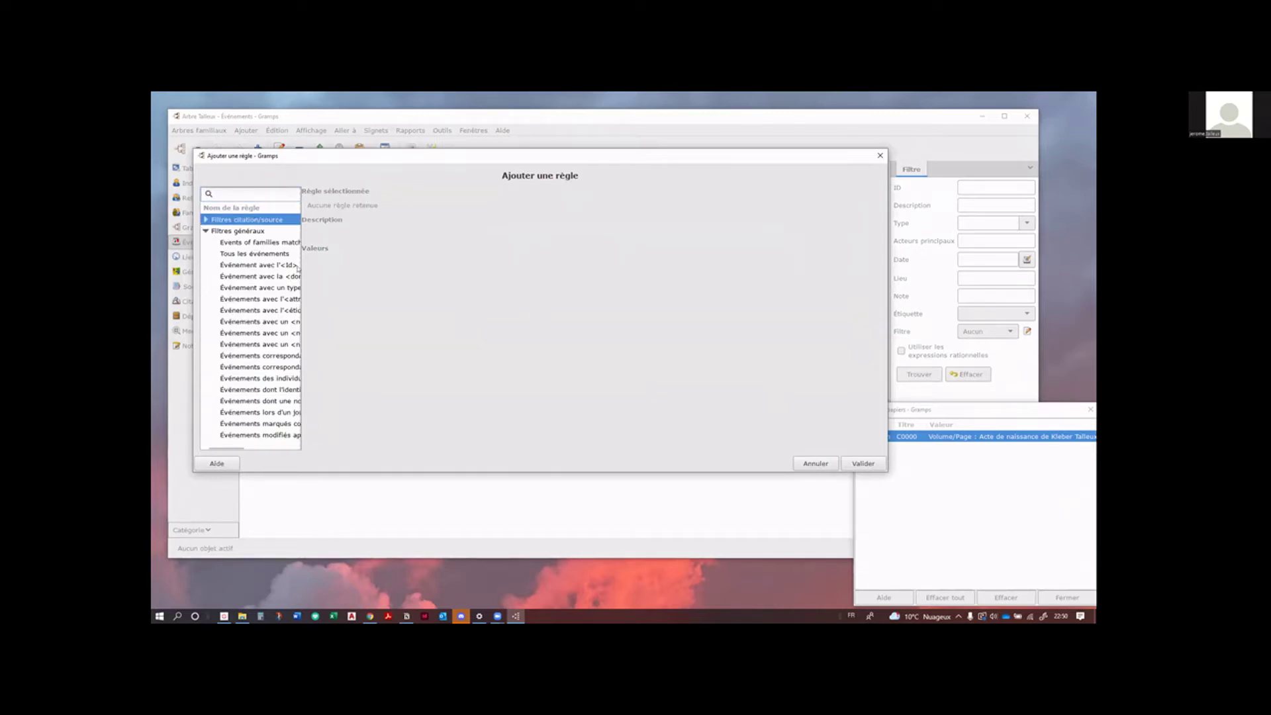
left_click_drag(303, 264, 494, 294)
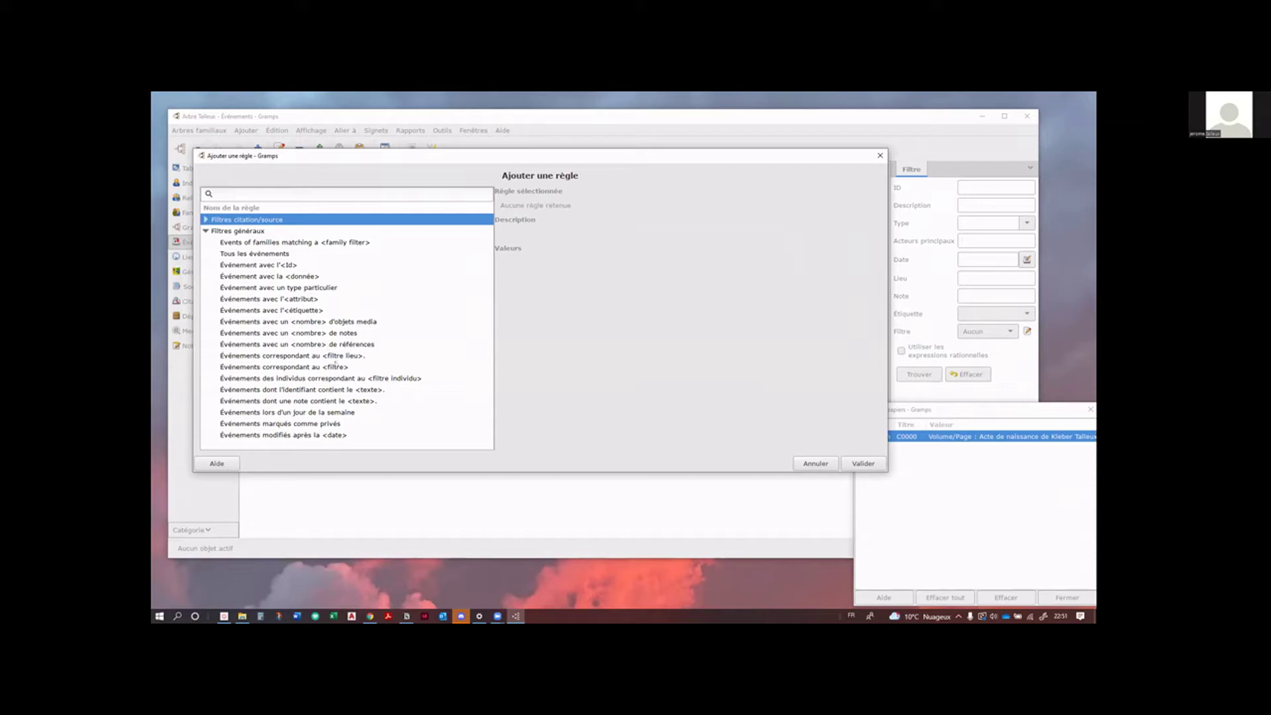
left_click(313, 366)
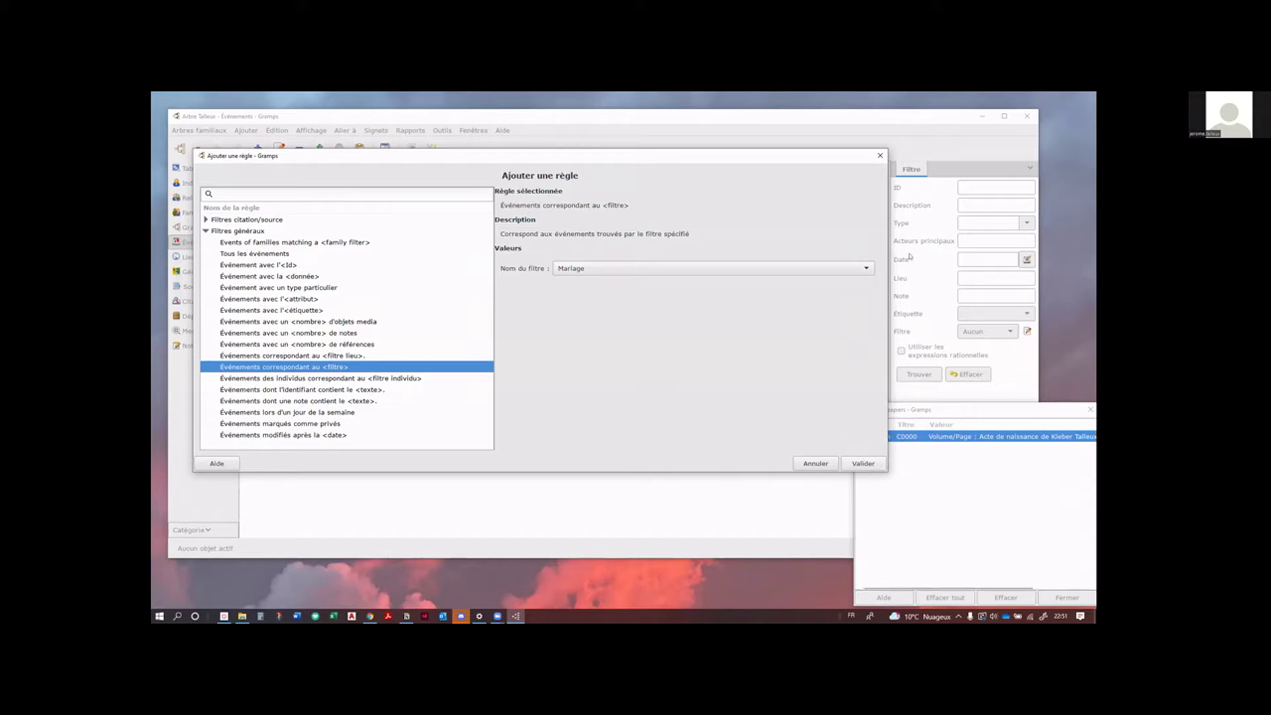
left_click(867, 268)
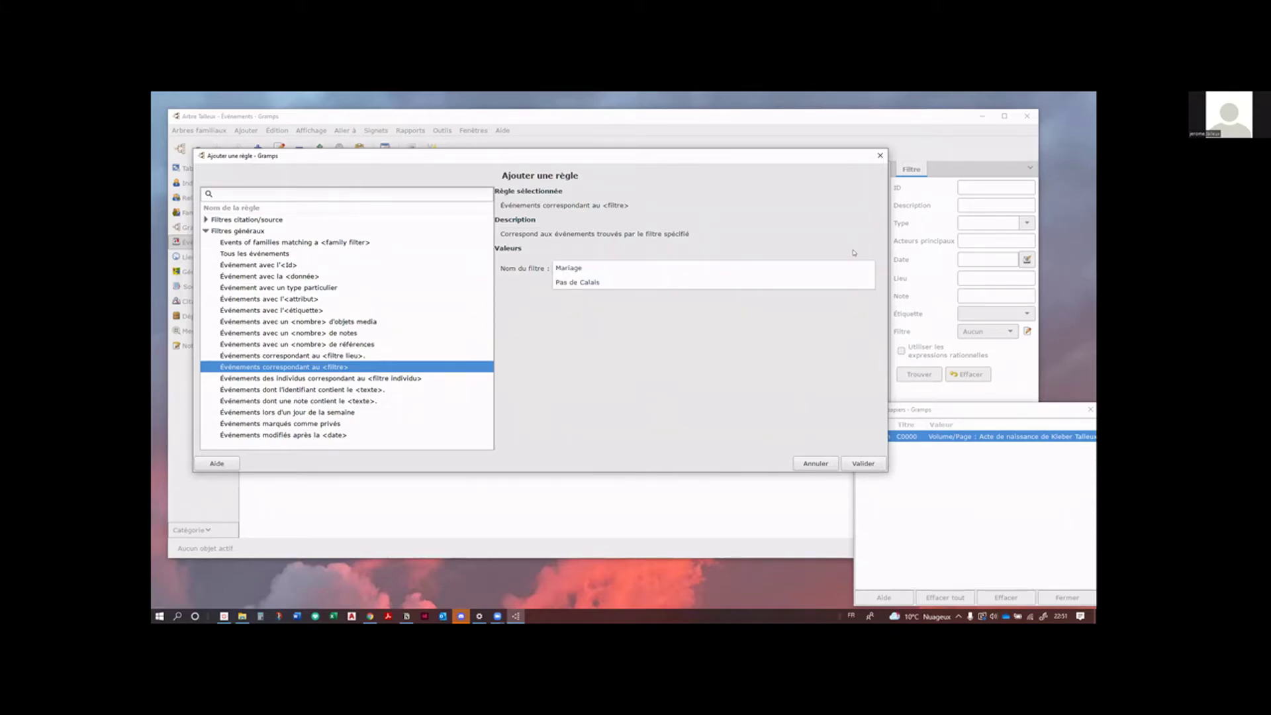
left_click(854, 264)
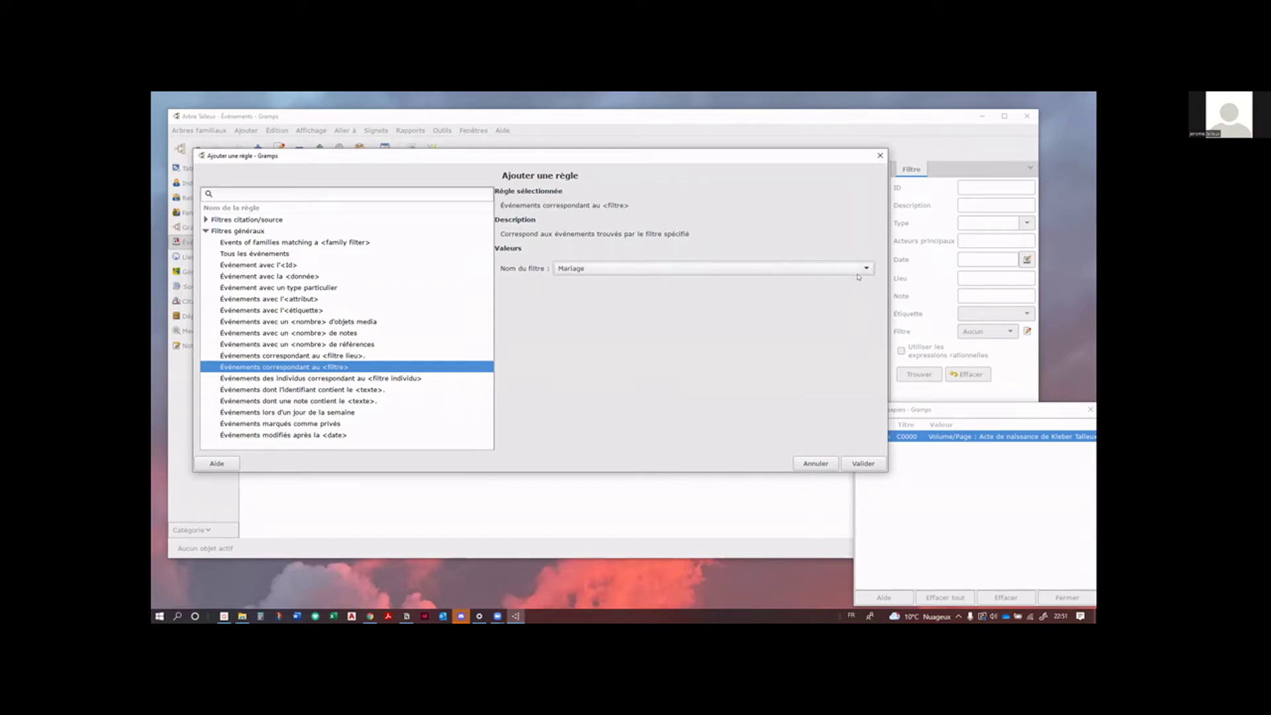
left_click(863, 464)
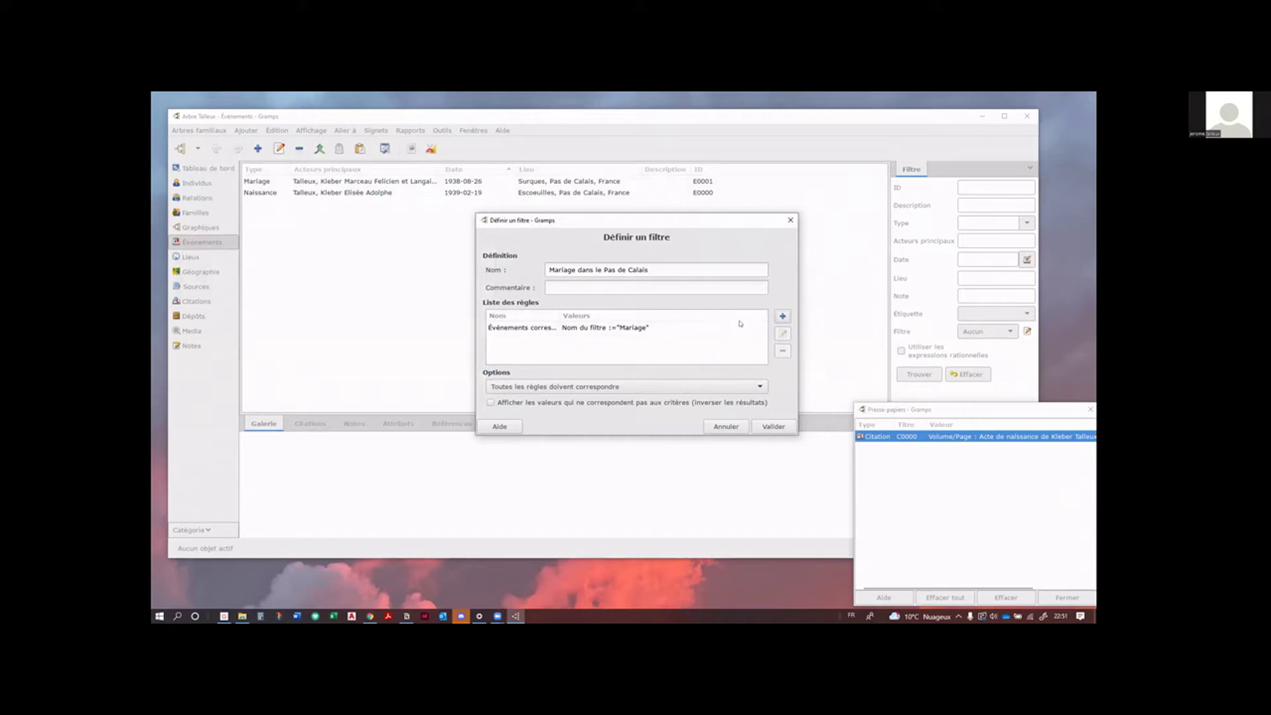
Step: Add a second such rule for the Pas de Calais filter and save the filter
left_click(783, 318)
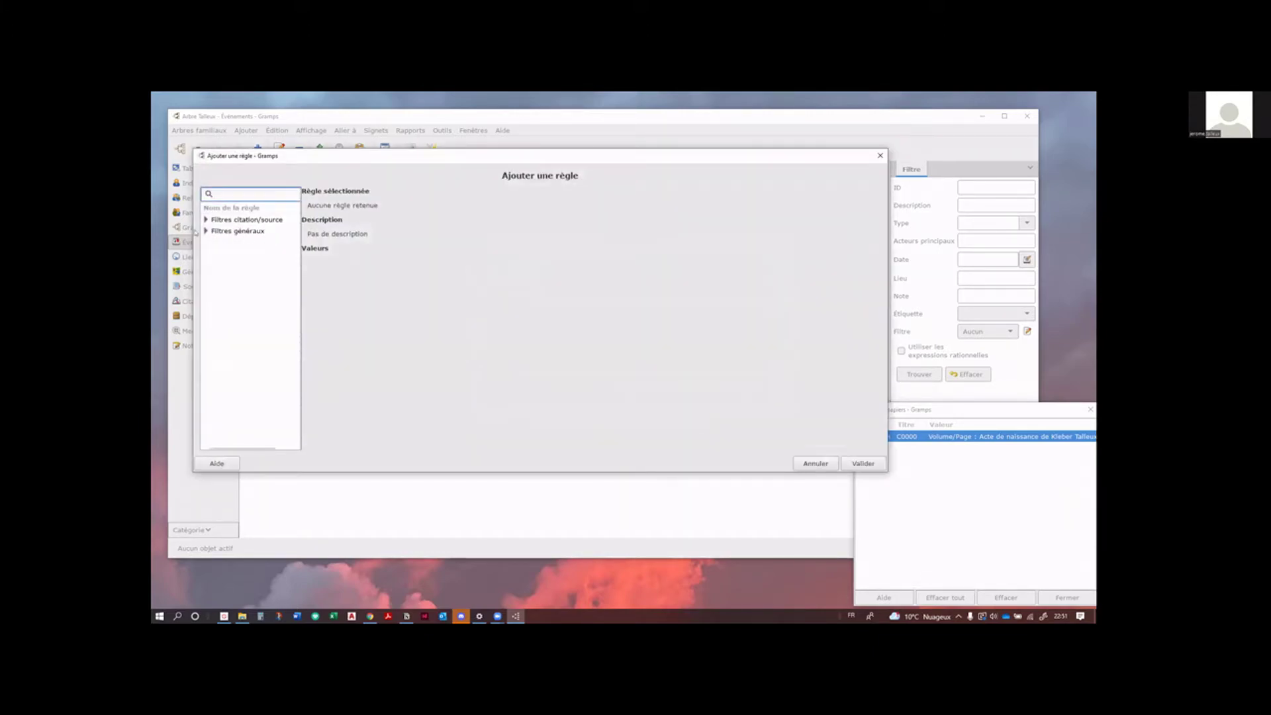
left_click(206, 231)
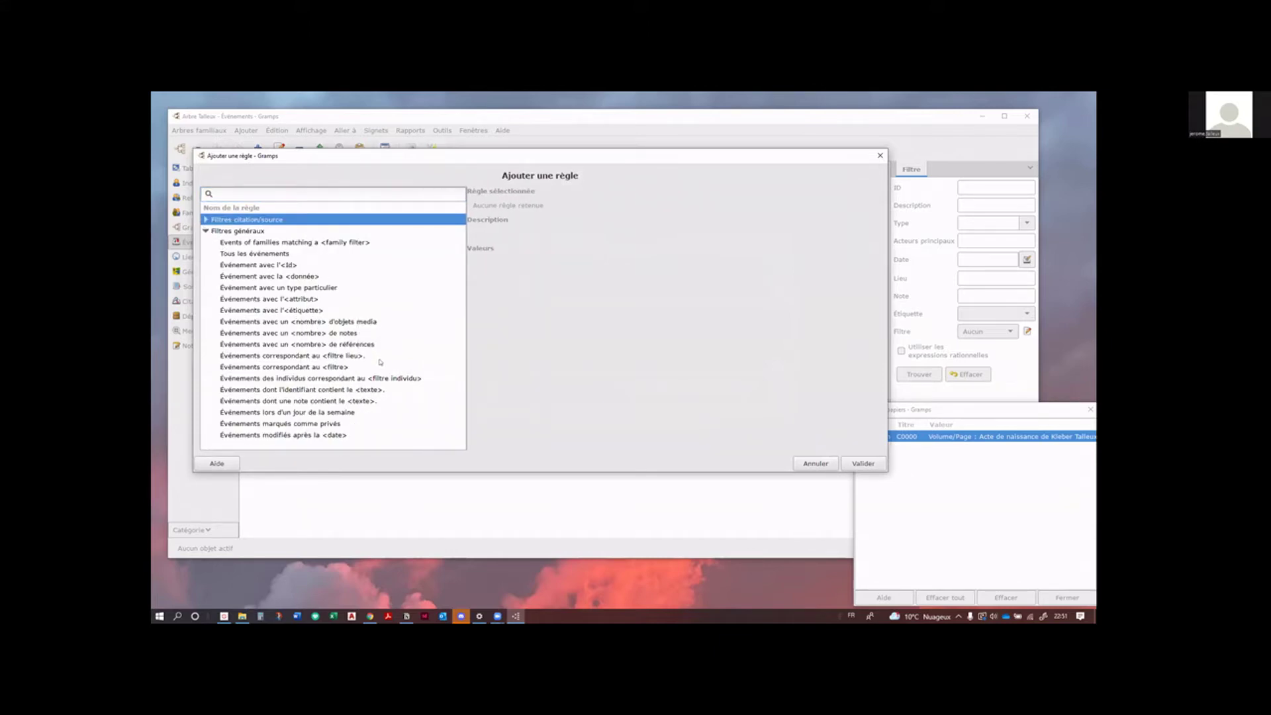
left_click(336, 367)
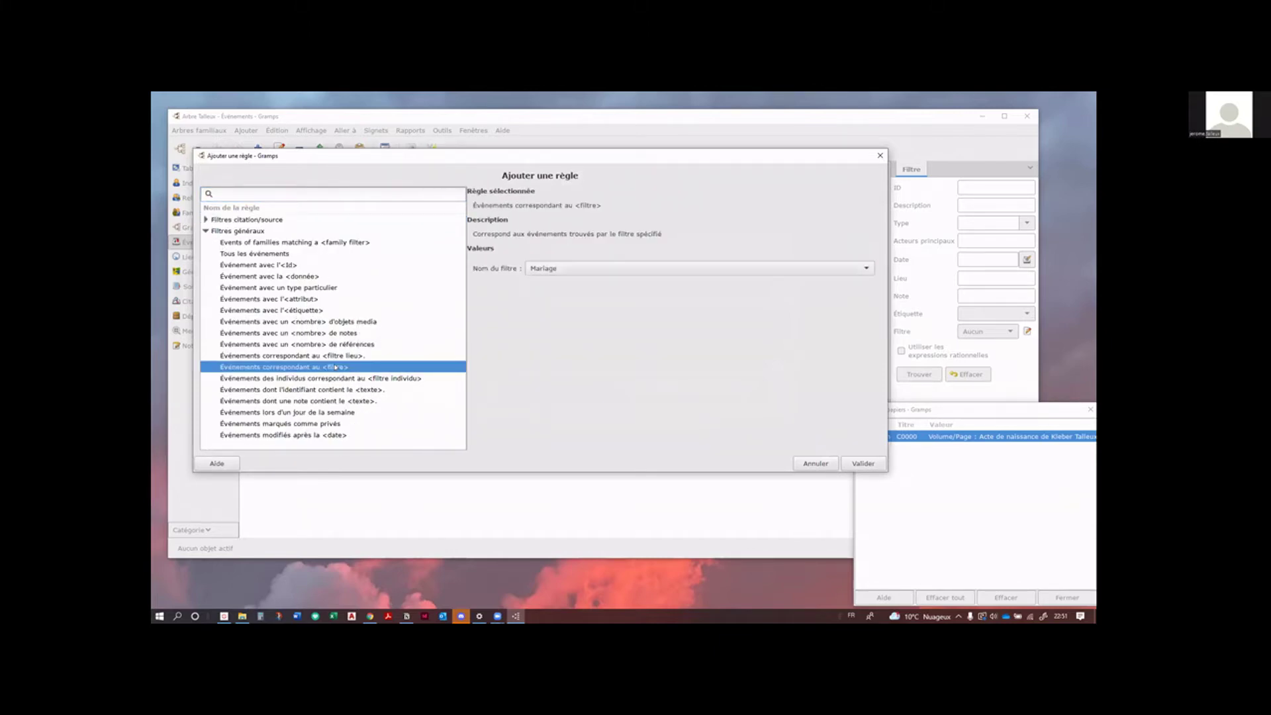
left_click(681, 269)
left_click(676, 281)
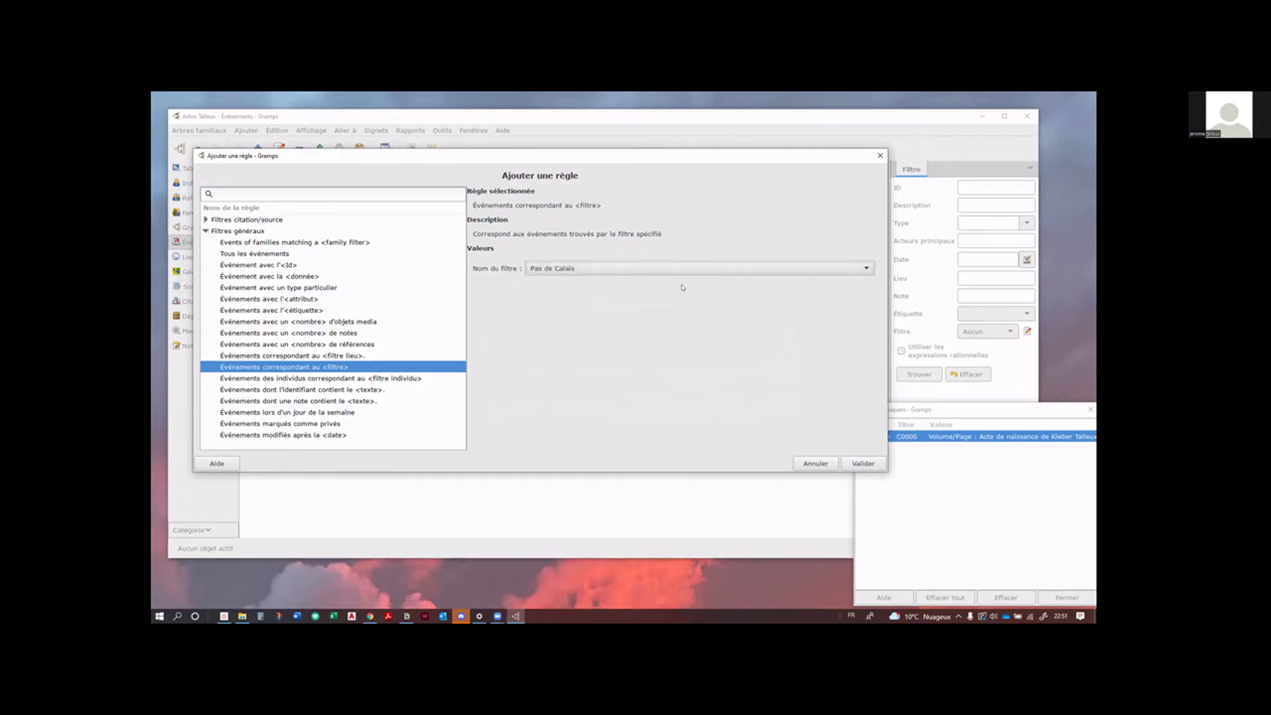
left_click(862, 464)
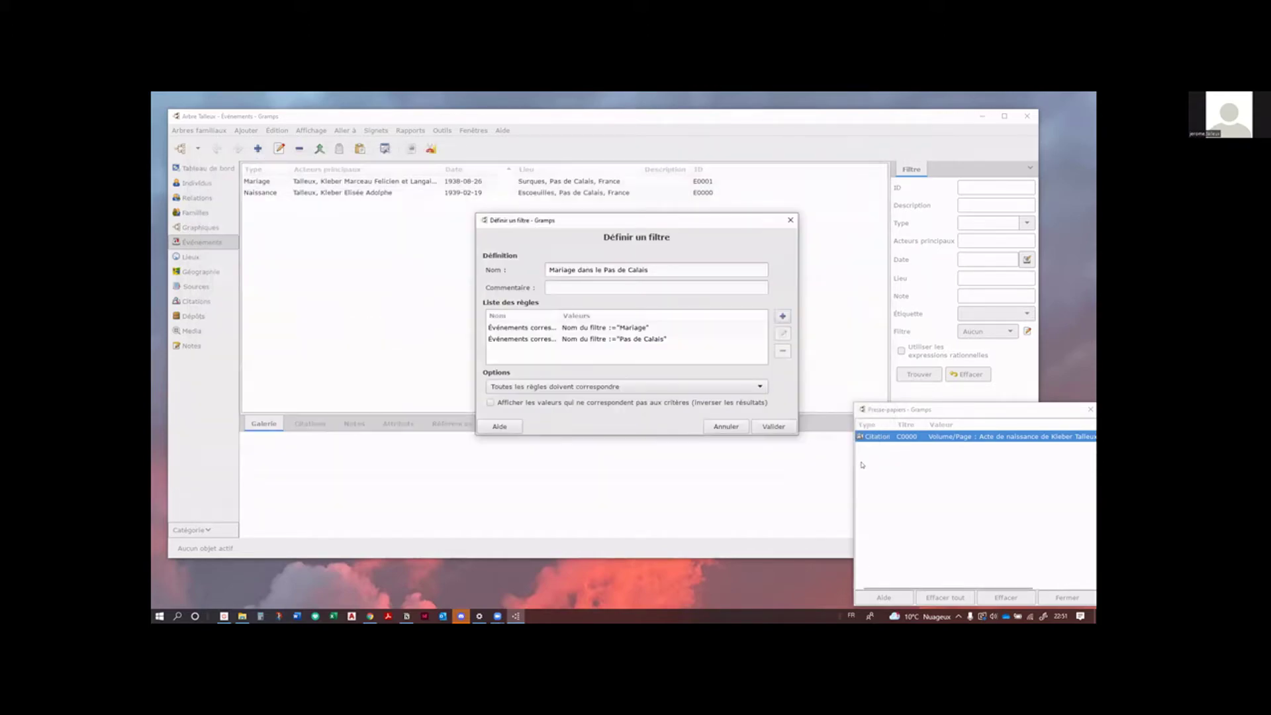
left_click(774, 426)
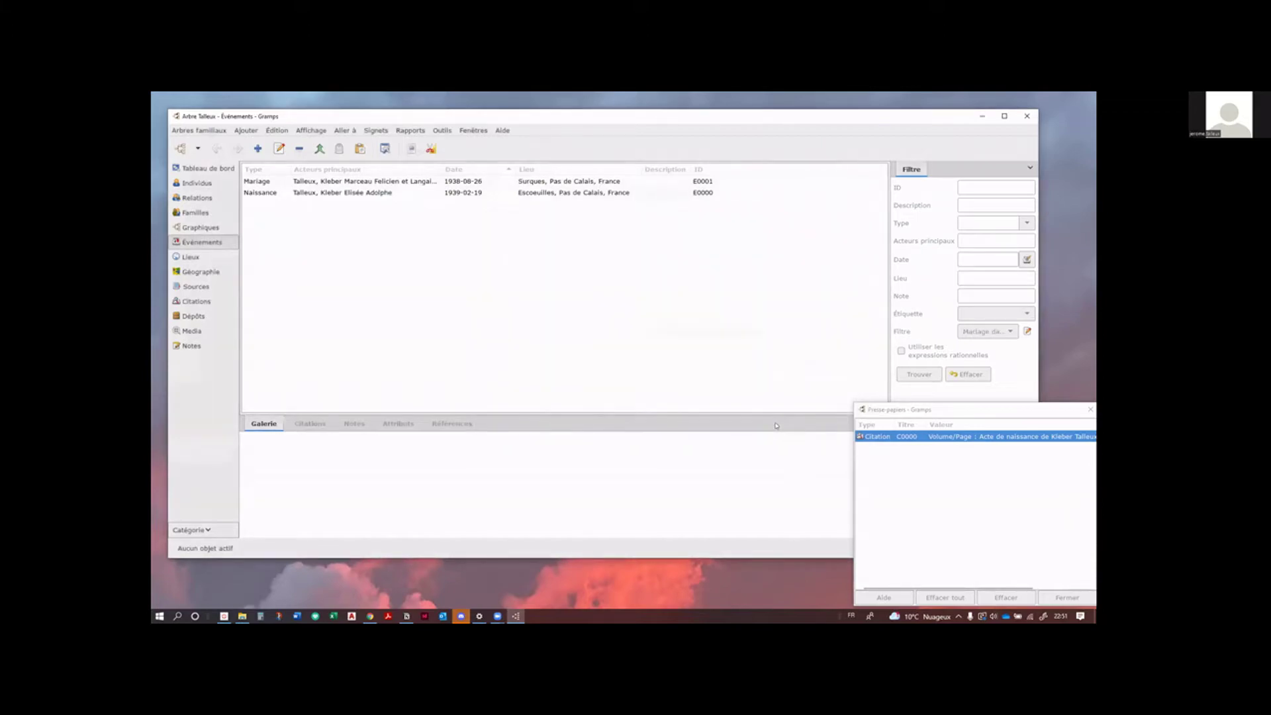
Step: Apply the filter, then change its options to 'Au moins une règle doit correspondre'
left_click(926, 376)
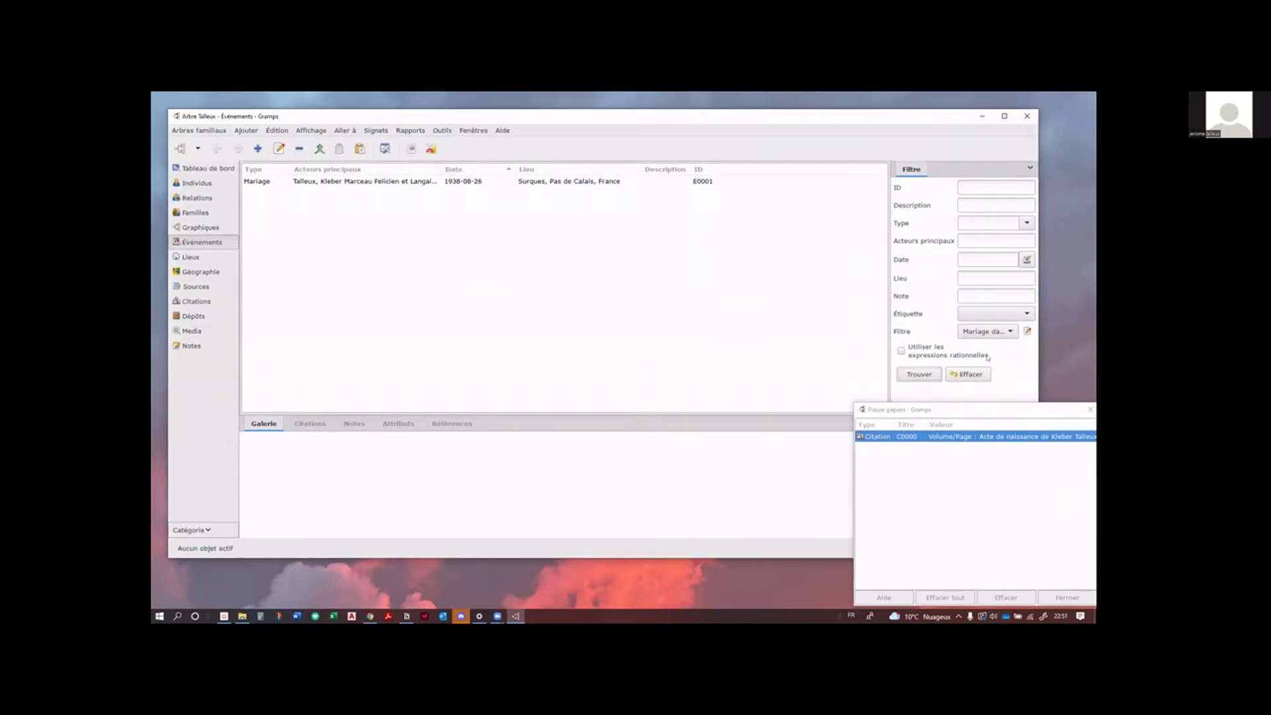
left_click(1028, 331)
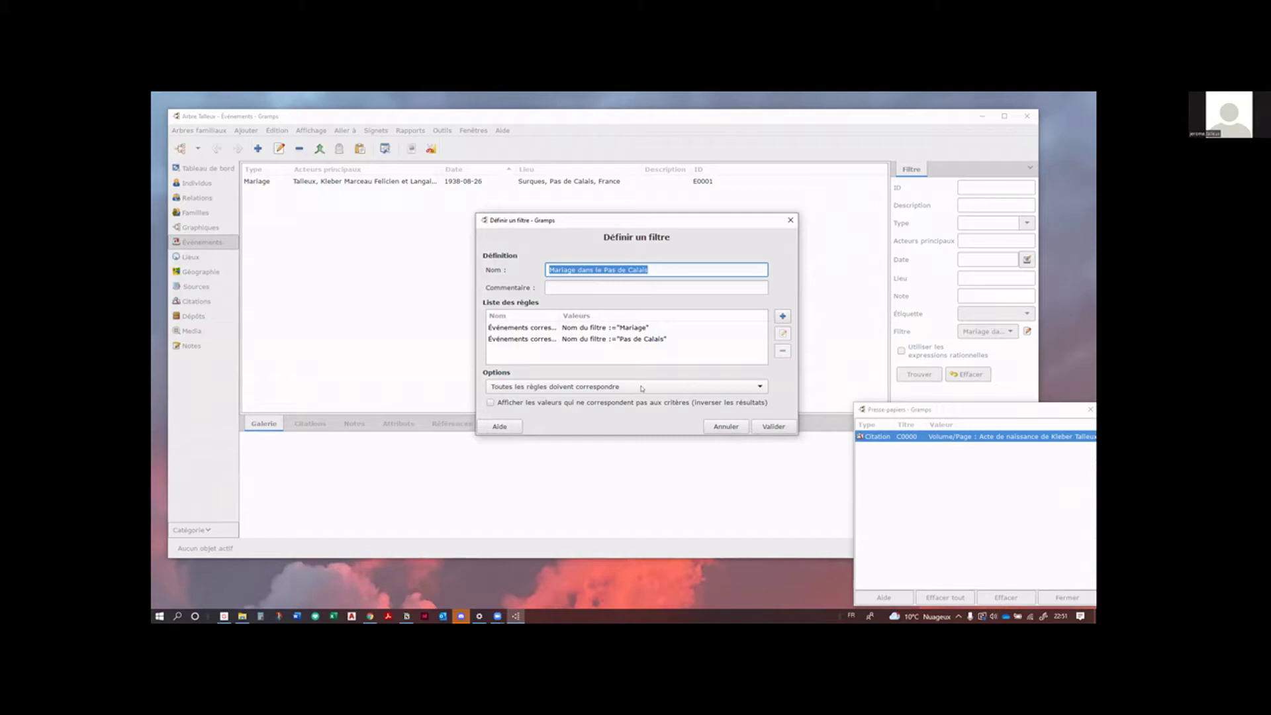
left_click(641, 388)
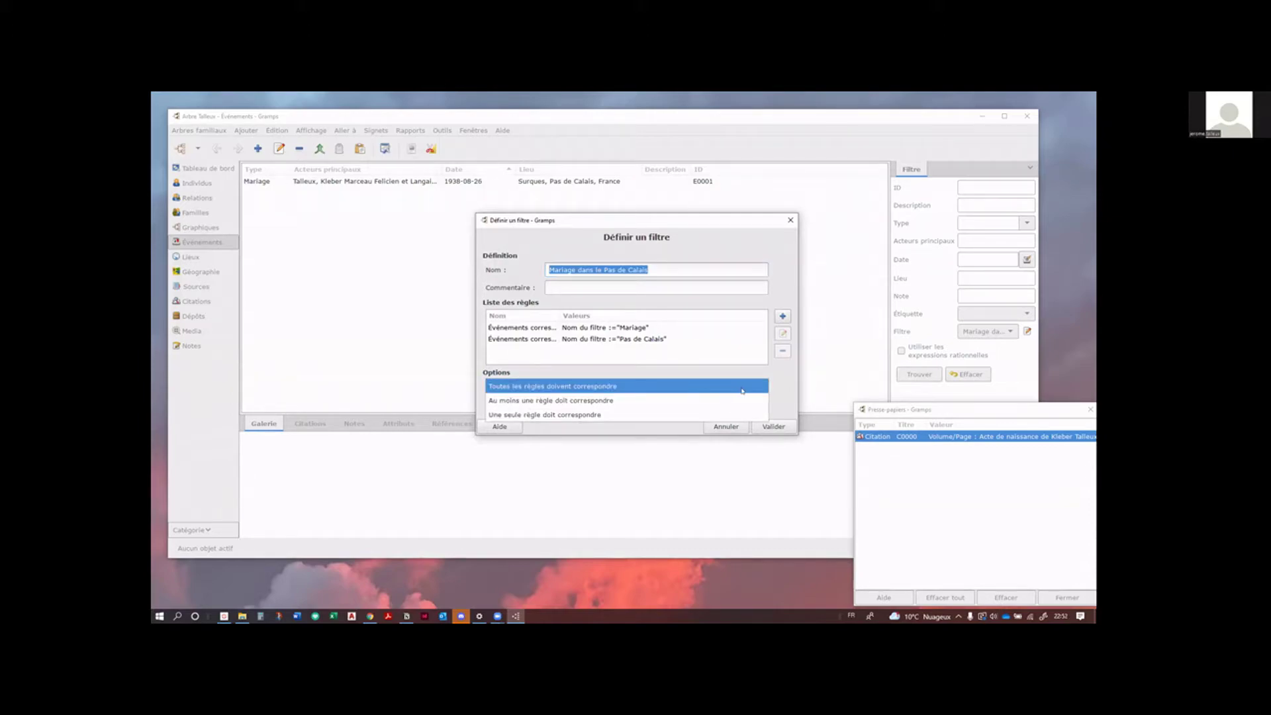
left_click(715, 401)
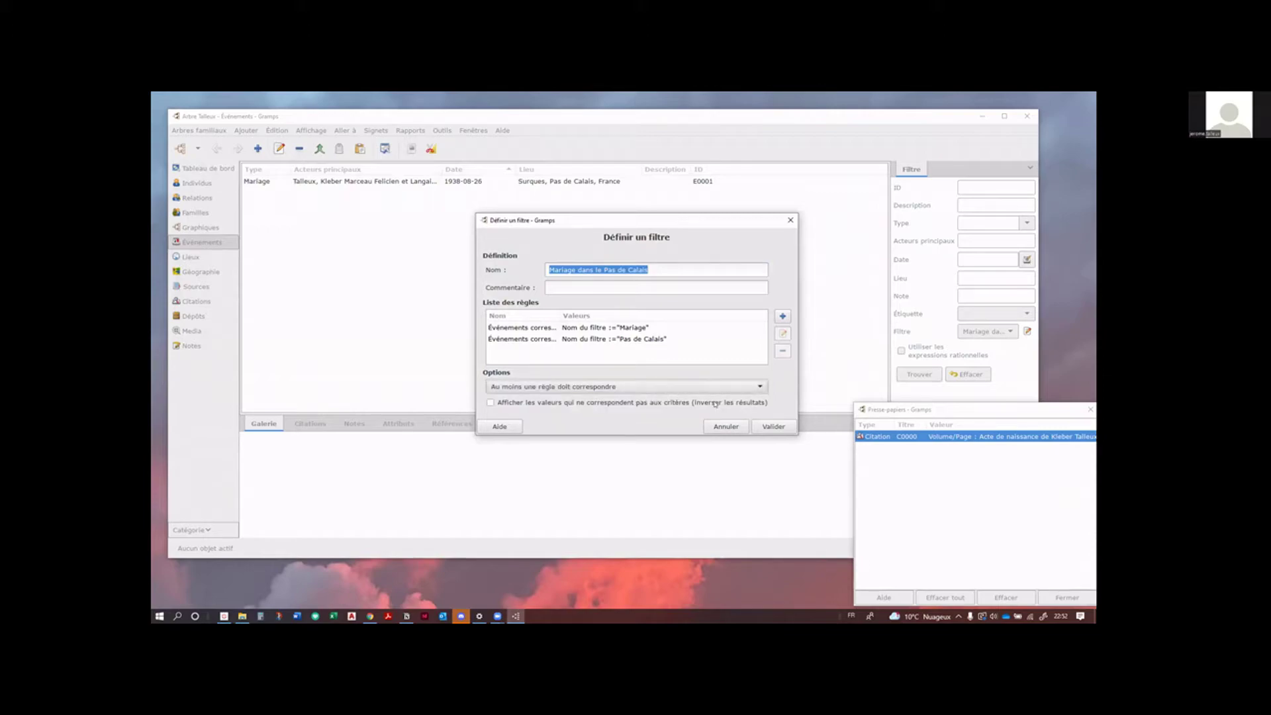
left_click(767, 428)
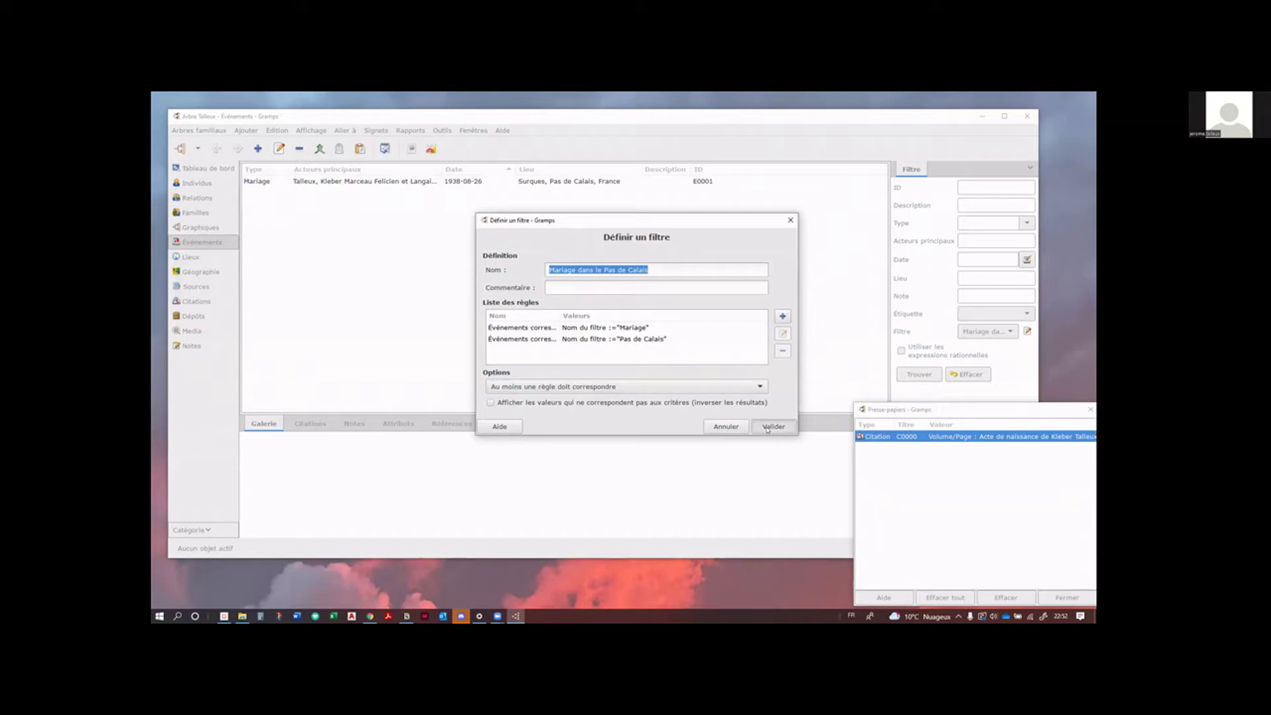
left_click(767, 429)
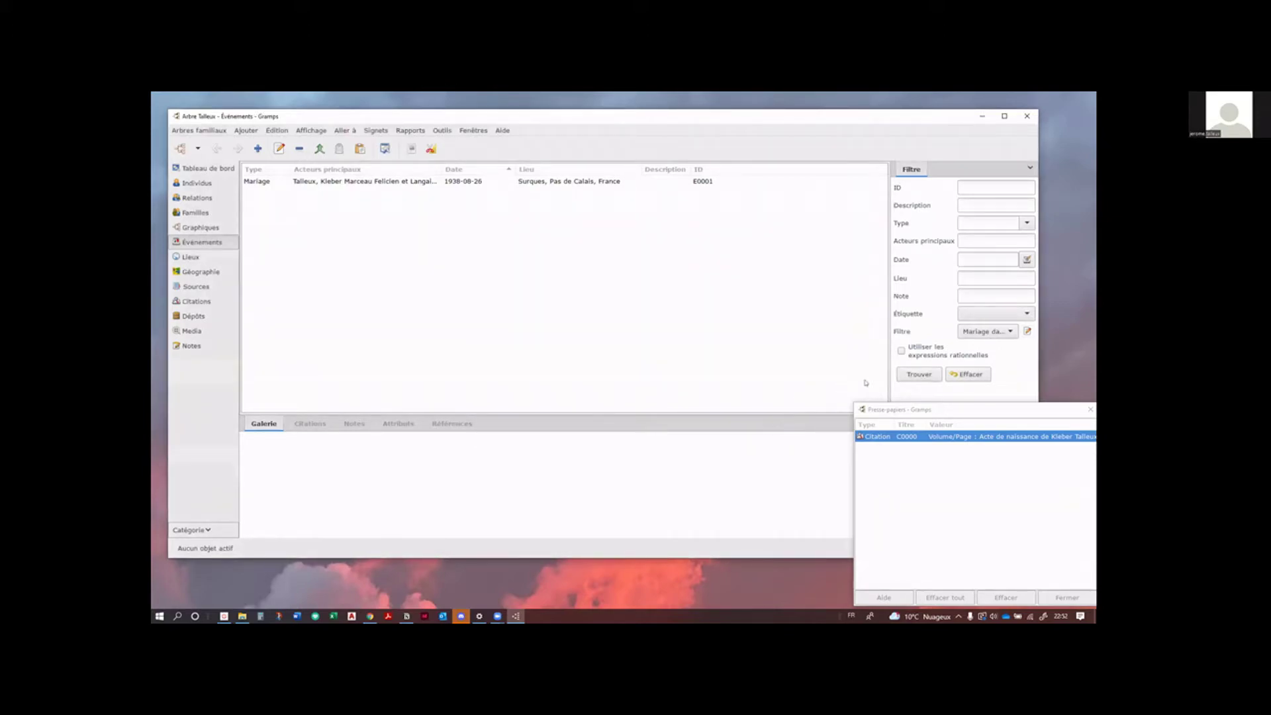
Step: Reapply the filter, clear it to show all events, and switch to the Lieux view
left_click(927, 373)
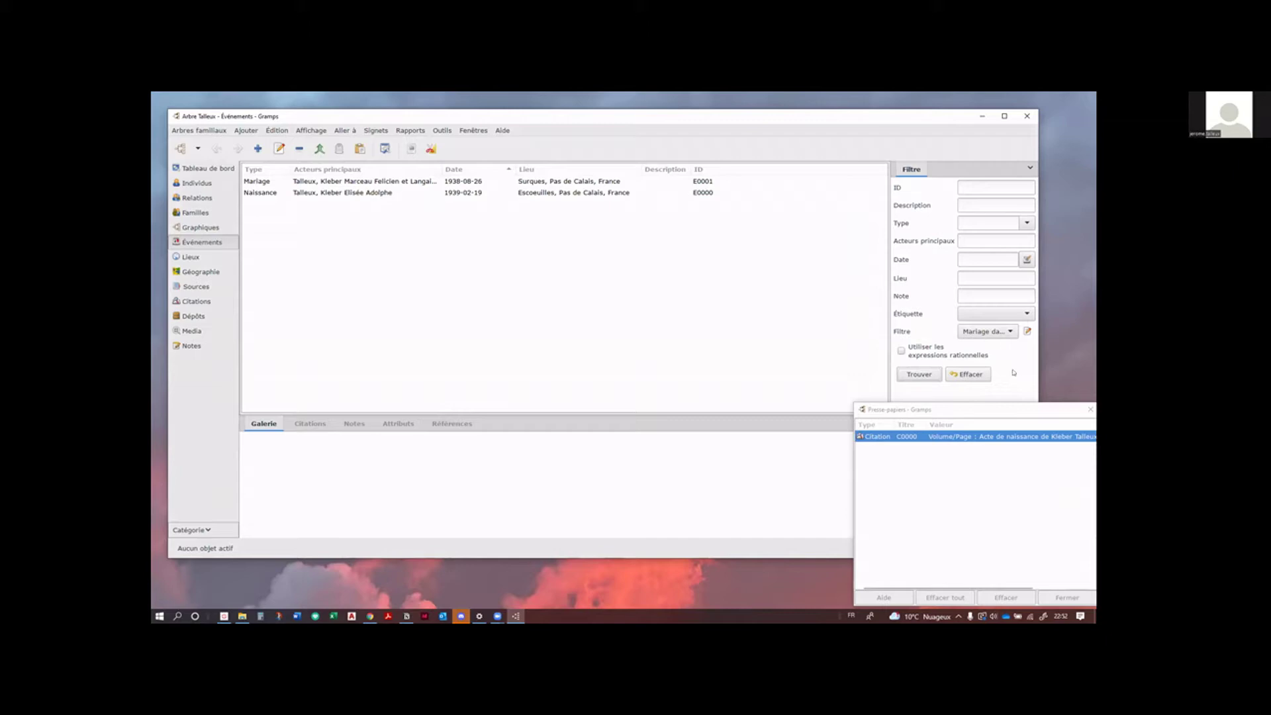
left_click(980, 373)
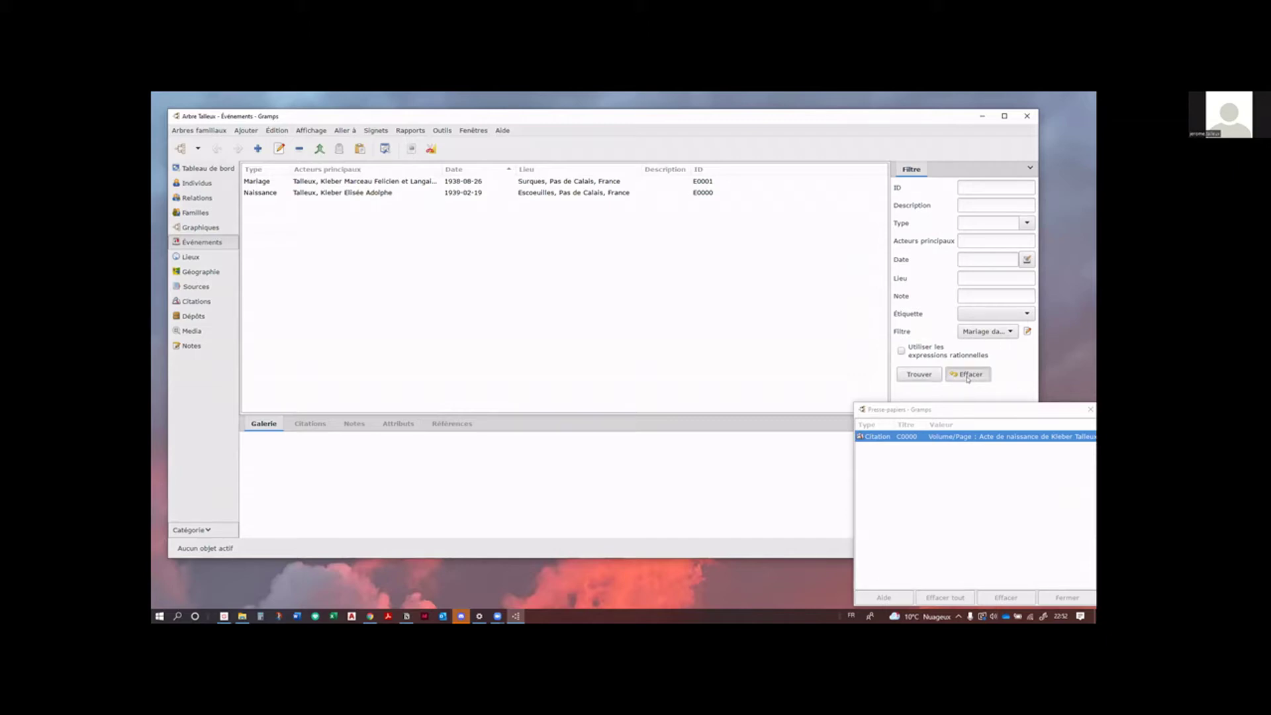
left_click(919, 374)
left_click(193, 257)
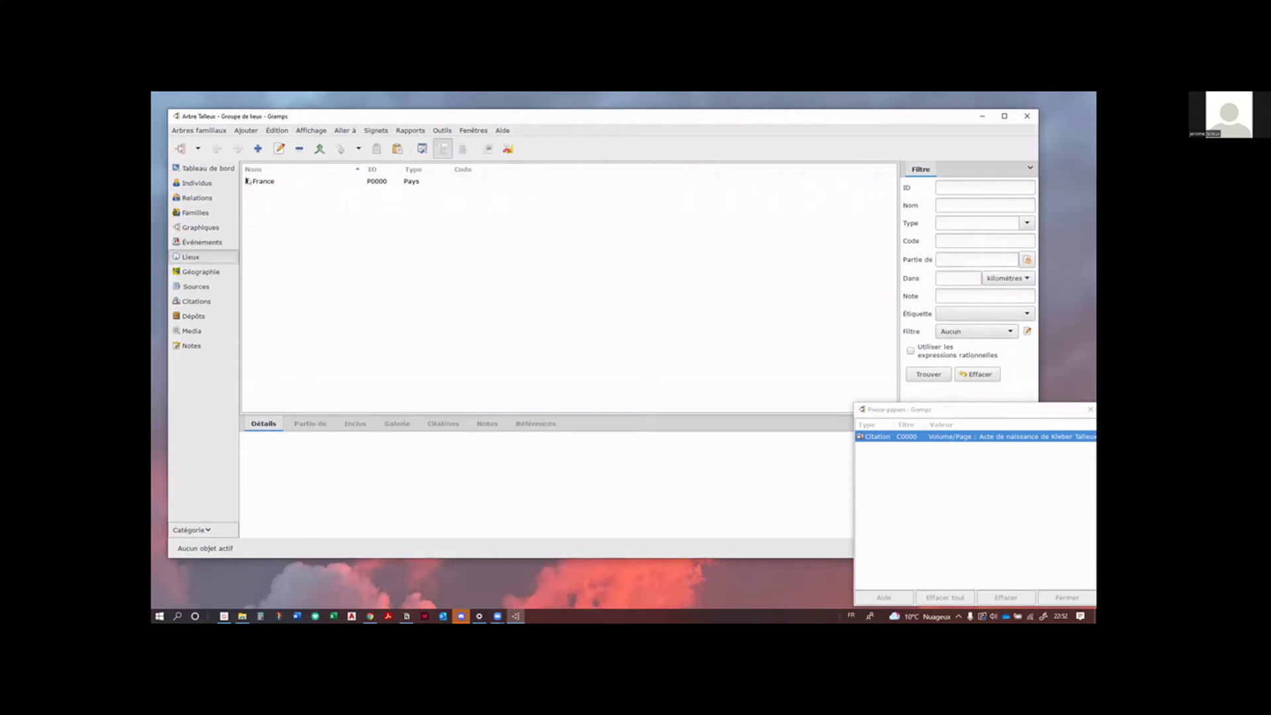
Step: Expand France and Pas de Calais to reveal Escoeuilles and Surques, then open a new place filter
left_click(247, 180)
left_click(255, 192)
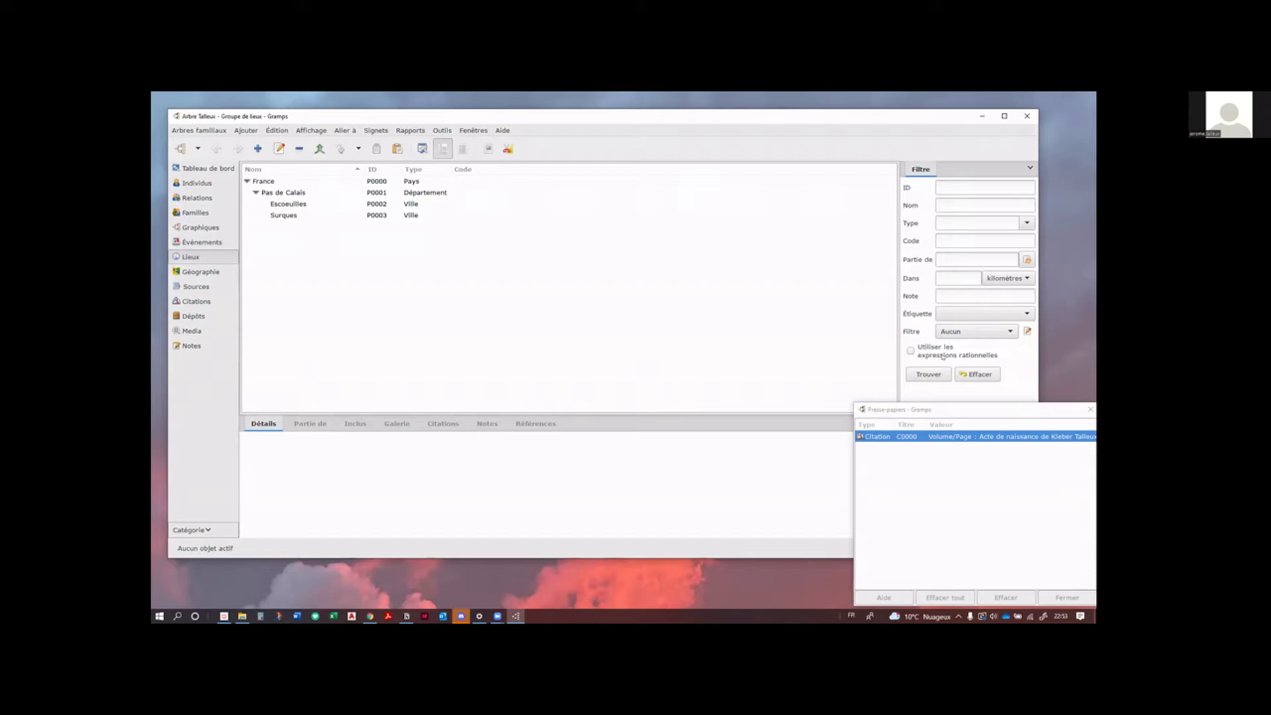
left_click(1027, 331)
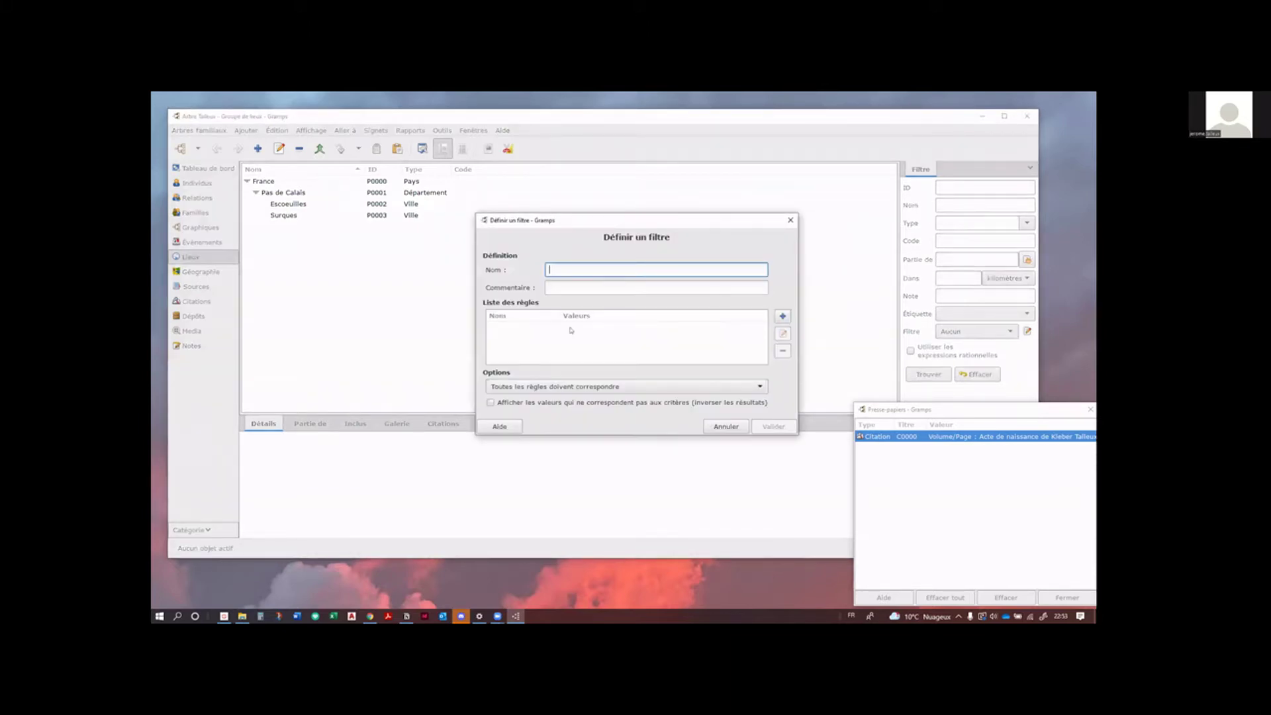
Step: Add a 'Lieux avec des événements correspondant au <filtre événement>' rule using the Mariage filter
left_click(783, 315)
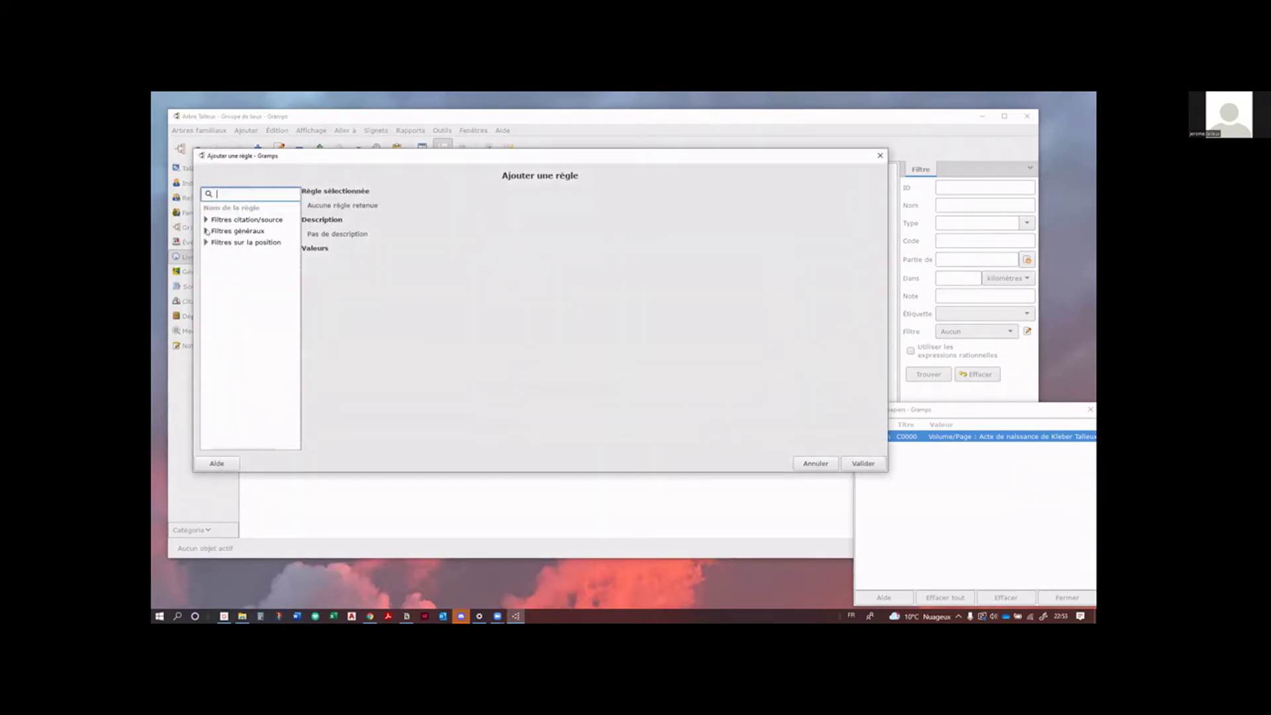
left_click(206, 242)
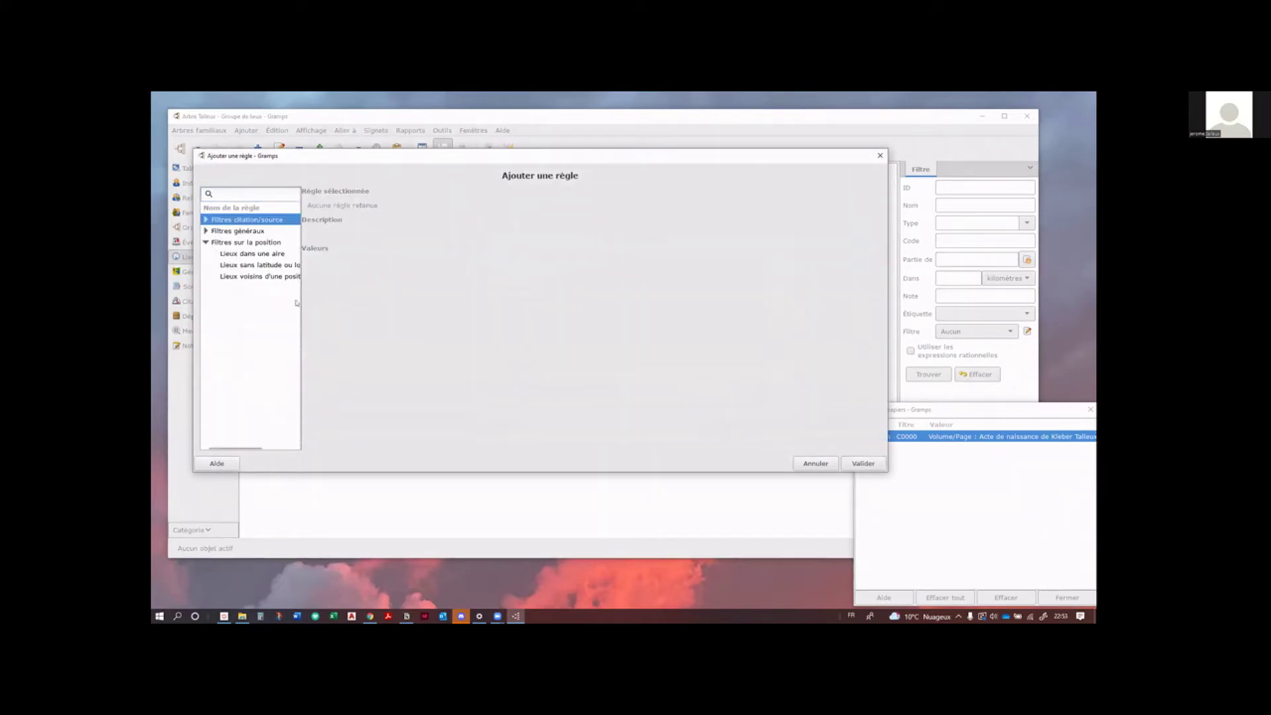
left_click_drag(299, 305, 427, 307)
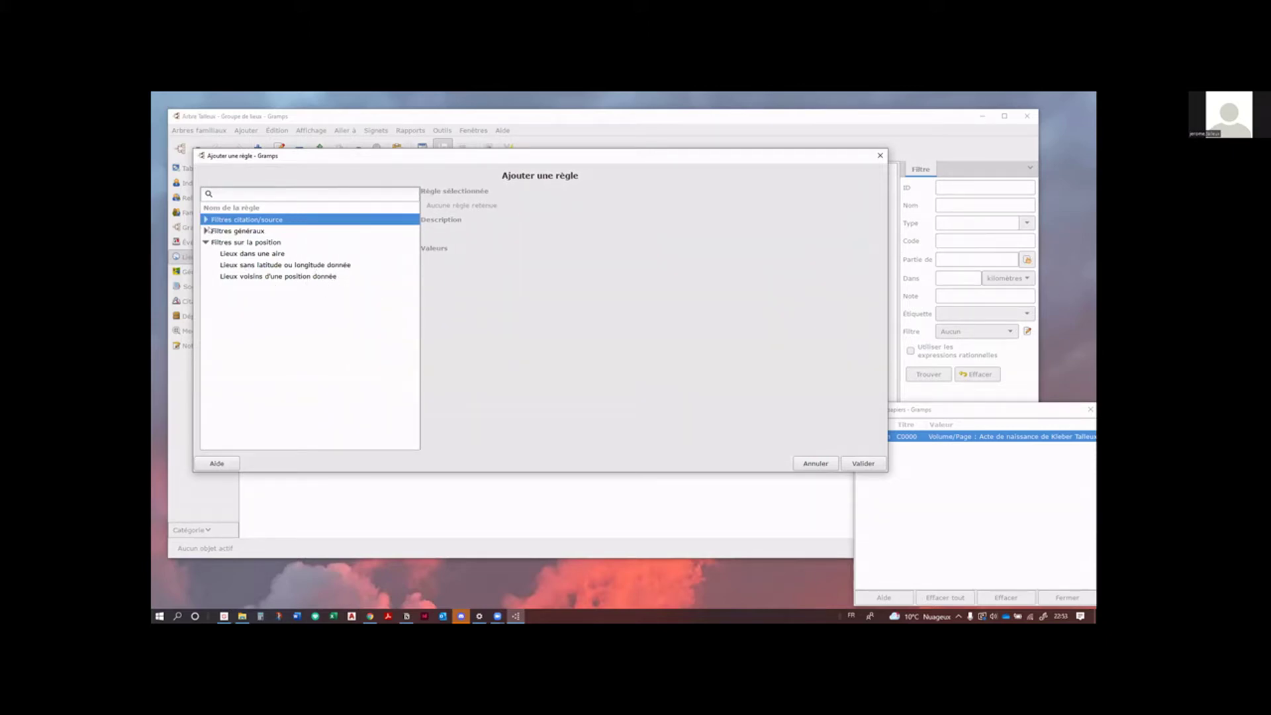
left_click(207, 231)
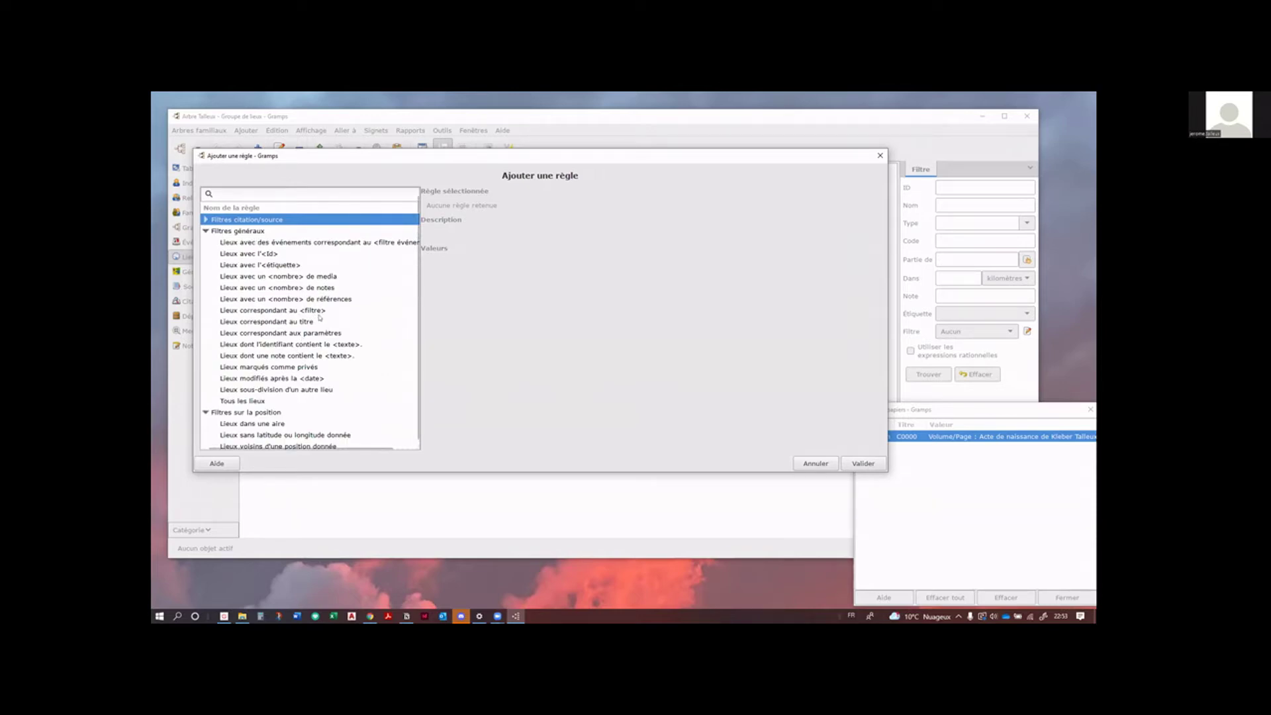
left_click(206, 413)
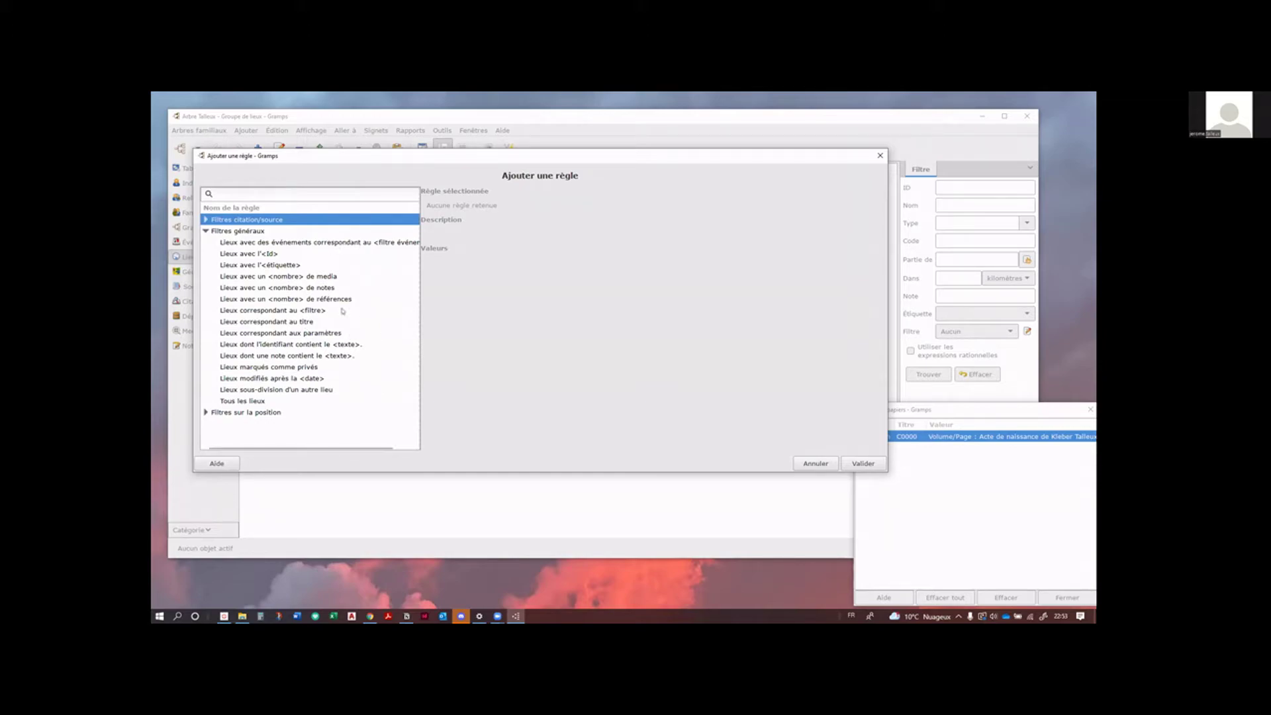
left_click(289, 240)
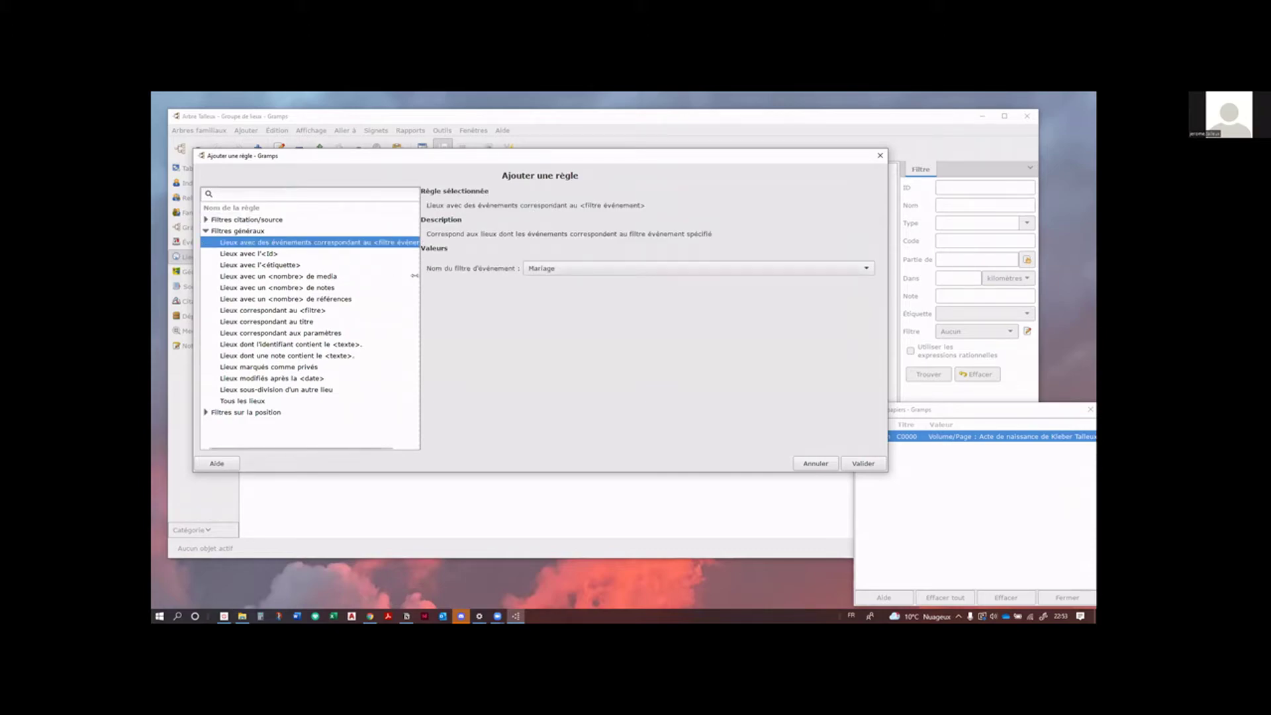
left_click_drag(420, 279, 525, 292)
left_click_drag(503, 302, 490, 302)
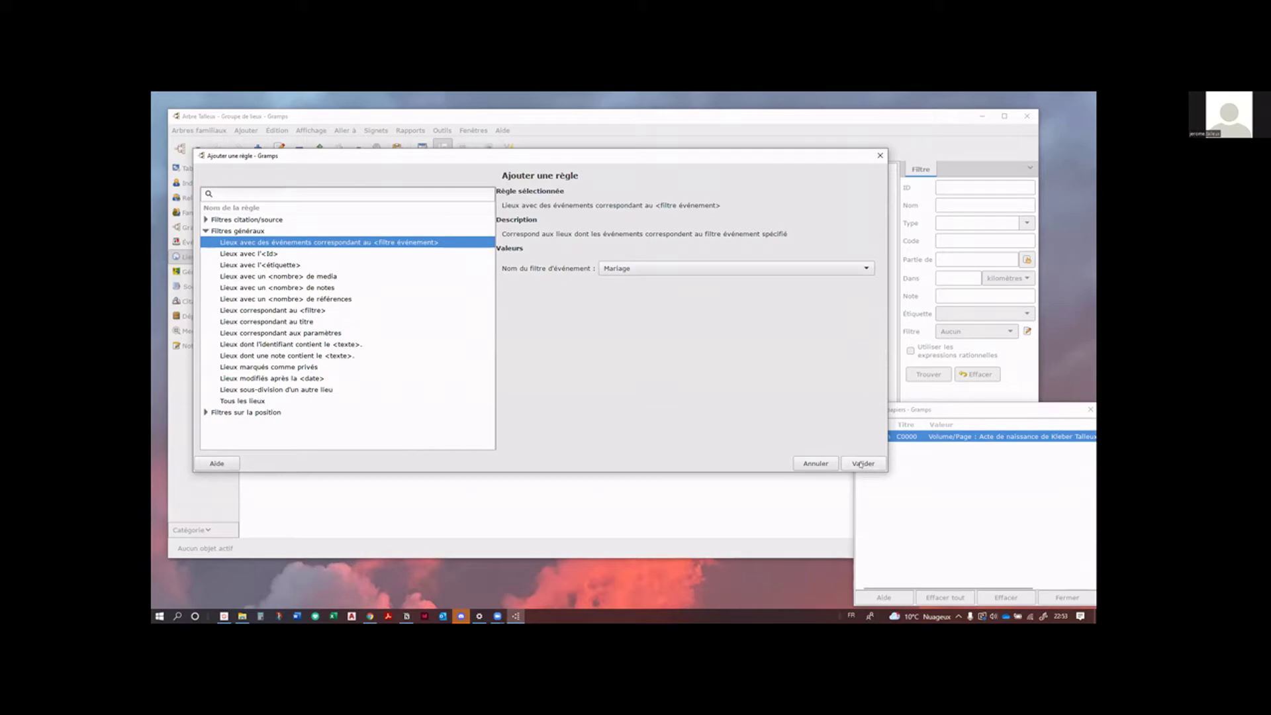
key("Return")
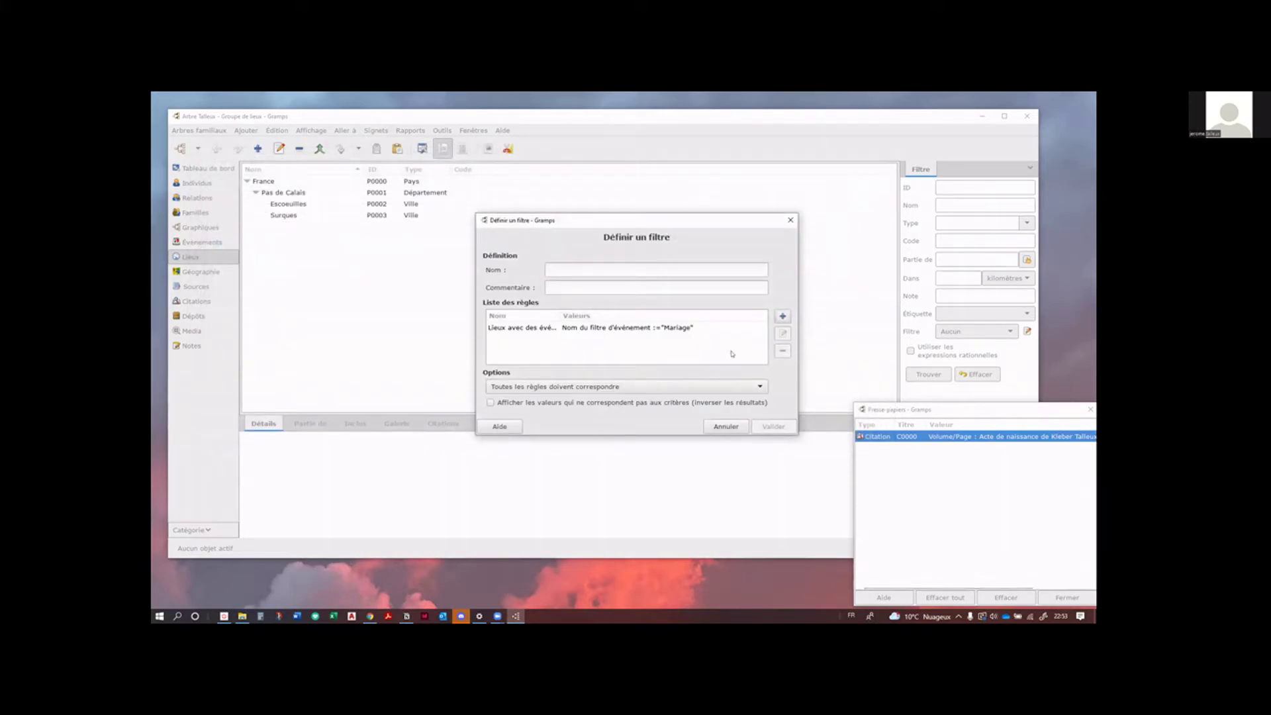
left_click(690, 330)
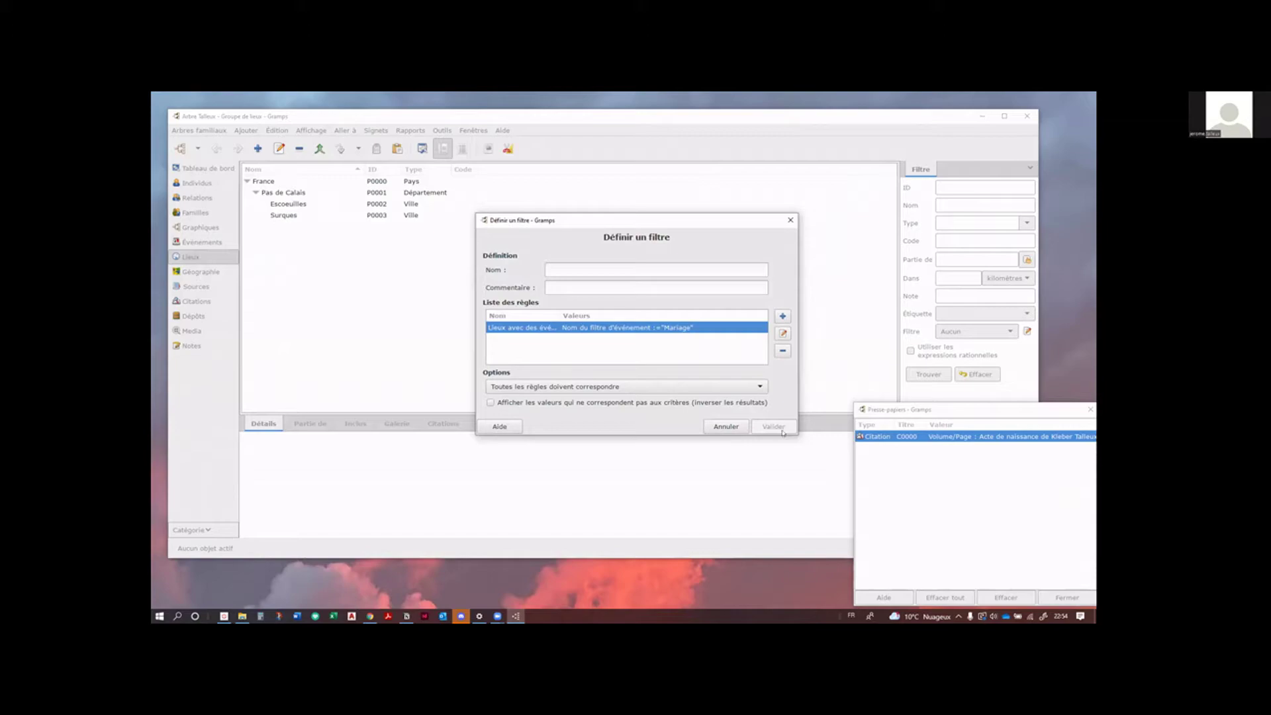
Step: Name the place filter 'Lieu de mariage' and save it
left_click(557, 268)
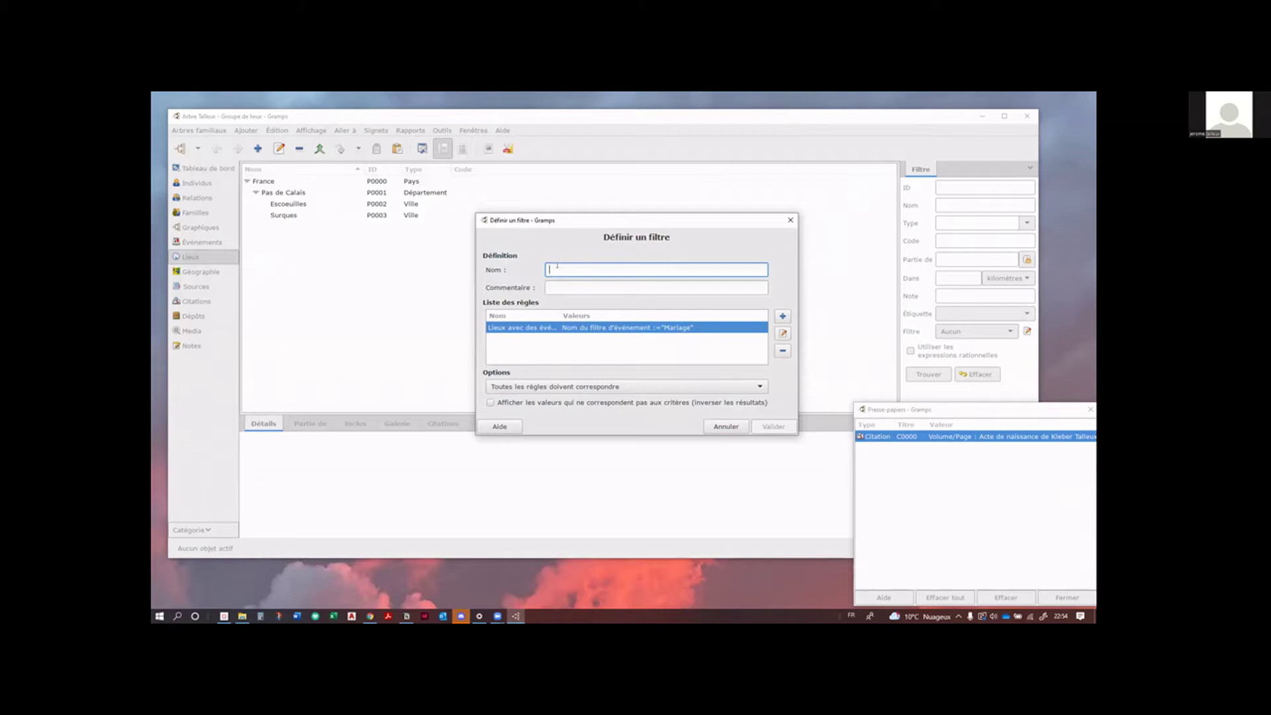
type("Mar")
key("BackSpace")
key("BackSpace")
key("BackSpace")
type("Lieu de mariage")
left_click(766, 427)
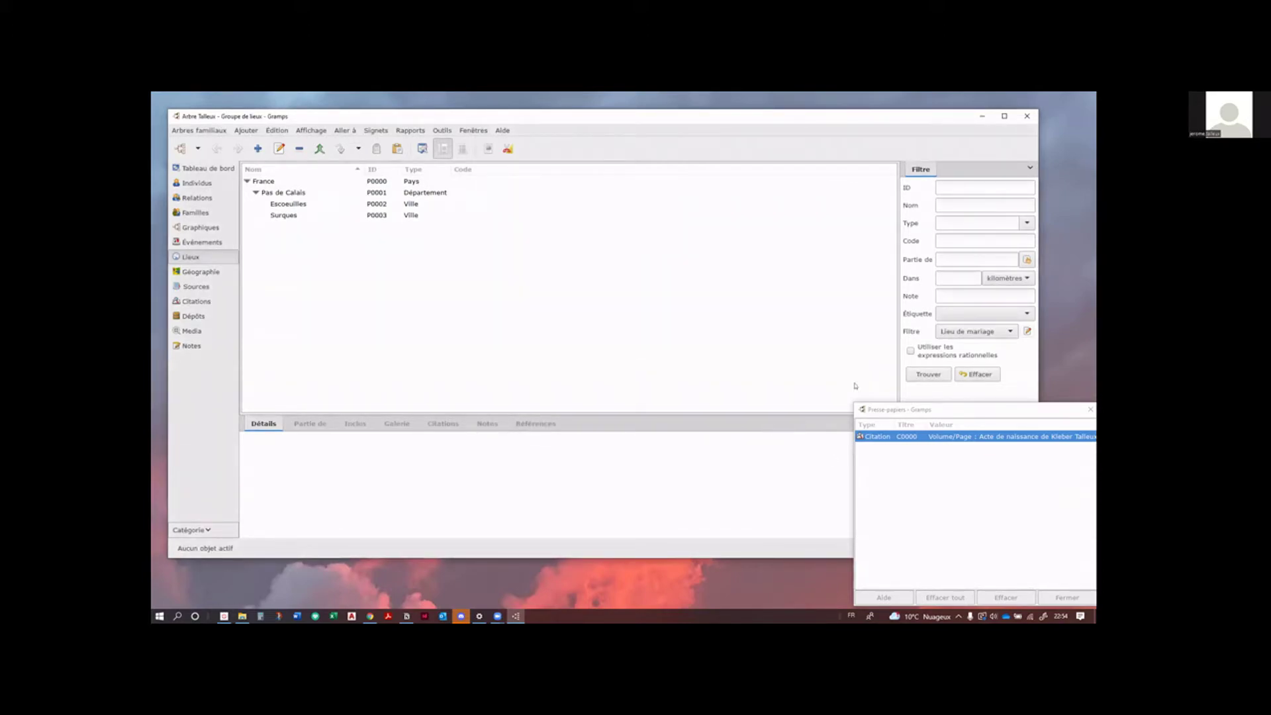
Step: Apply the Lieu de mariage filter, leaving only Surques, and show the Ajouter un gramplet submenu
left_click(932, 375)
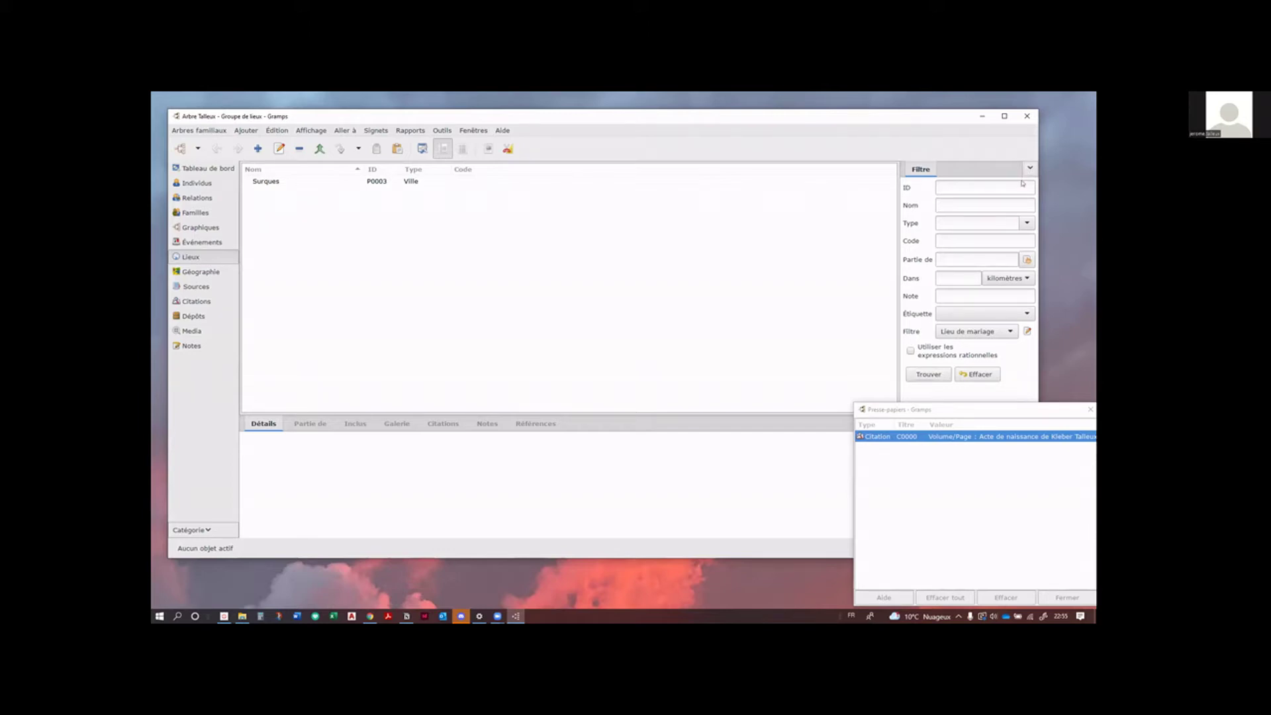
left_click(1028, 171)
mouse_move(1024, 183)
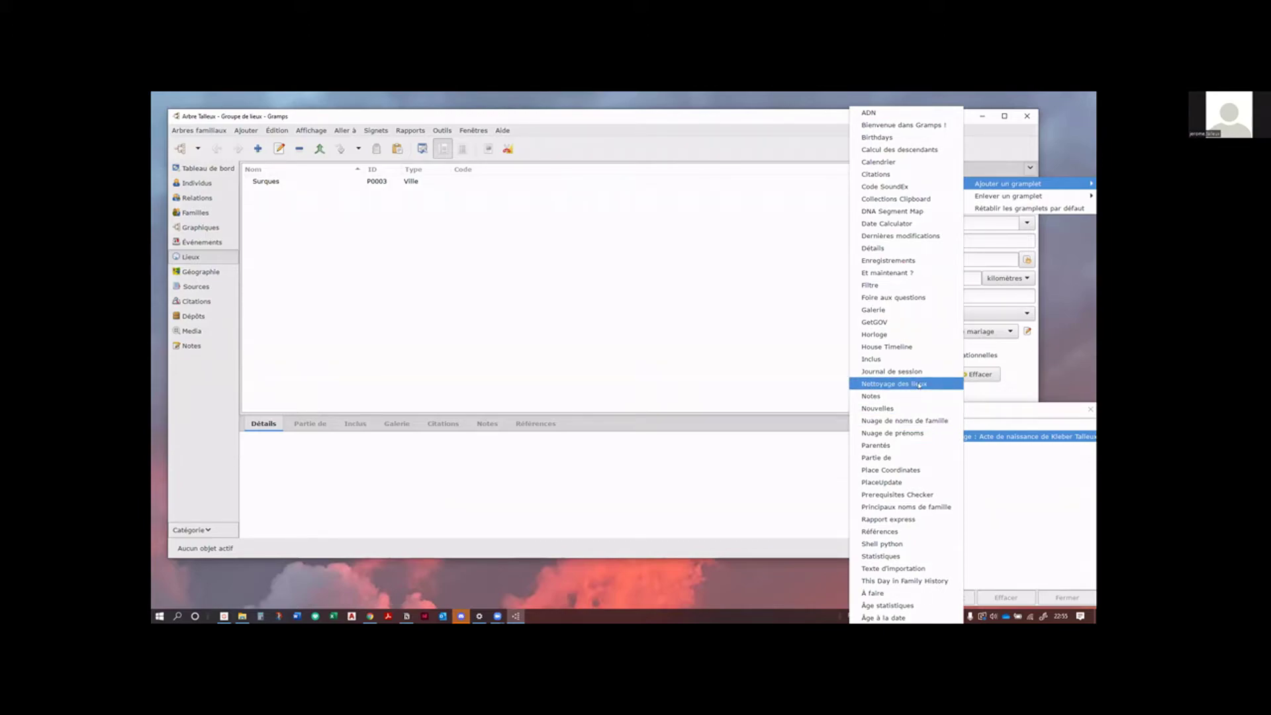
Step: Add the Nettoyage des lieux gramplet to the sidebar and close the Presse-papiers window
left_click(919, 384)
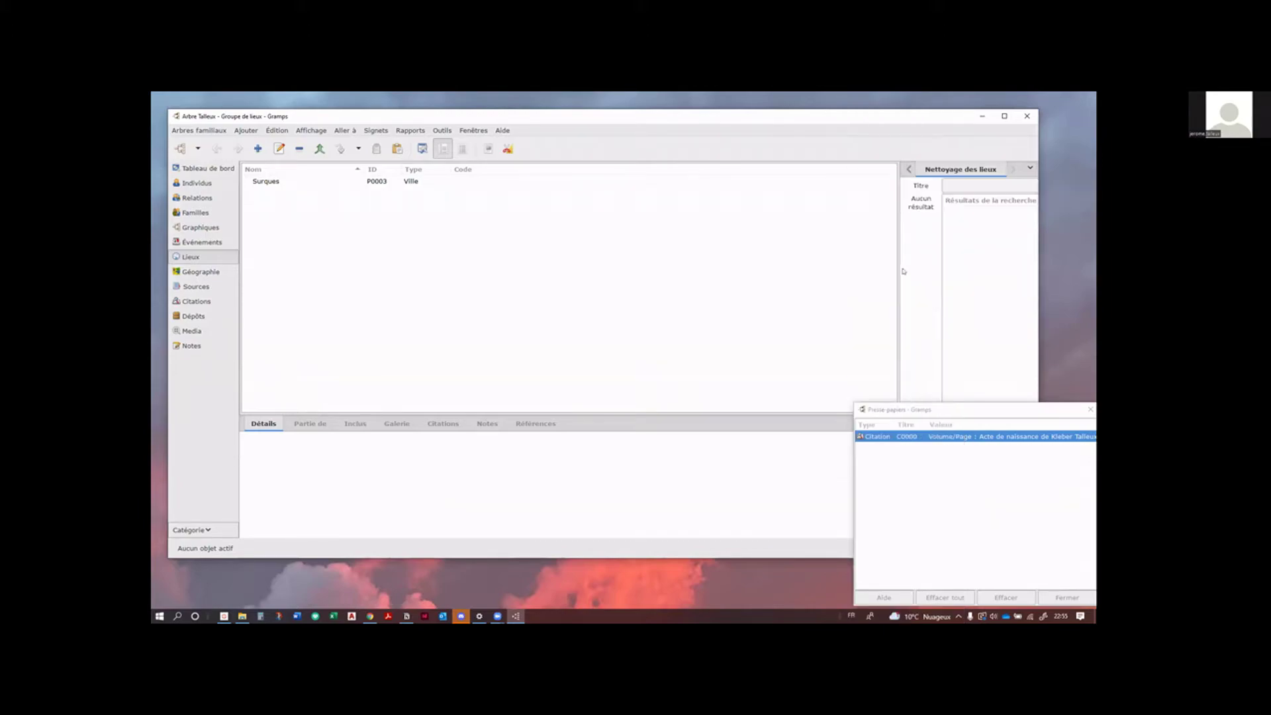
left_click_drag(900, 271, 823, 270)
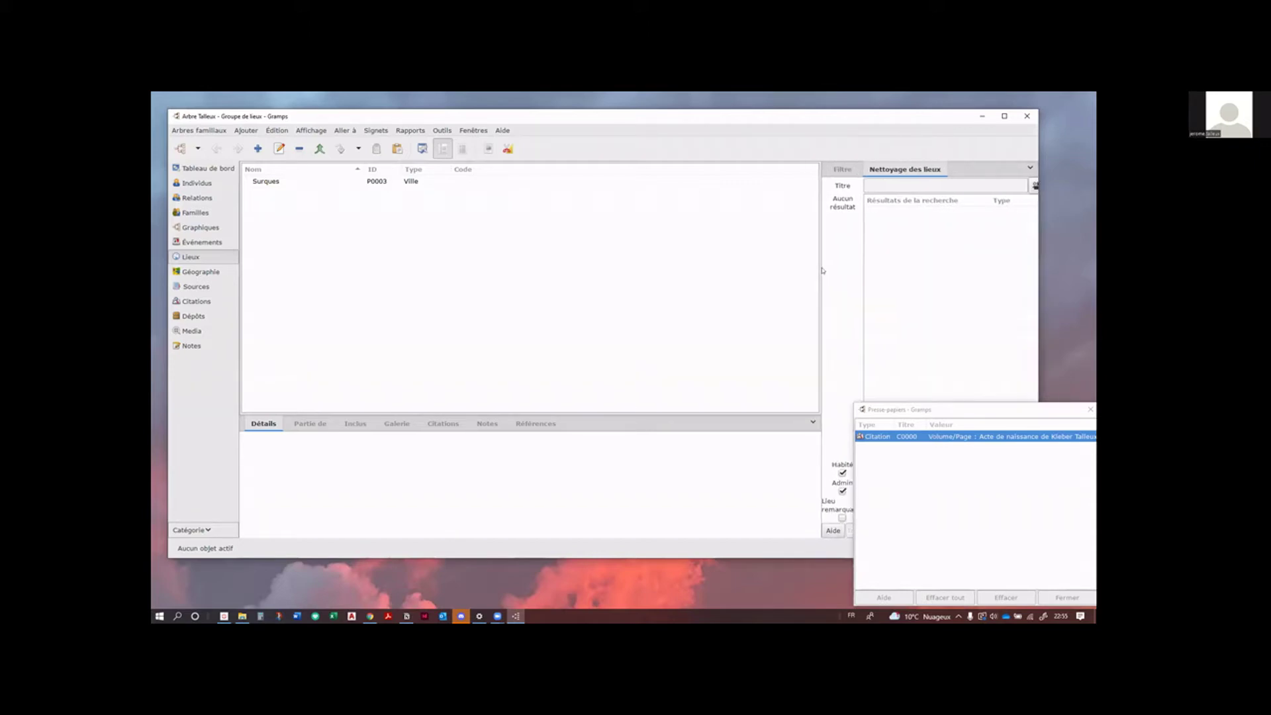
left_click(1020, 409)
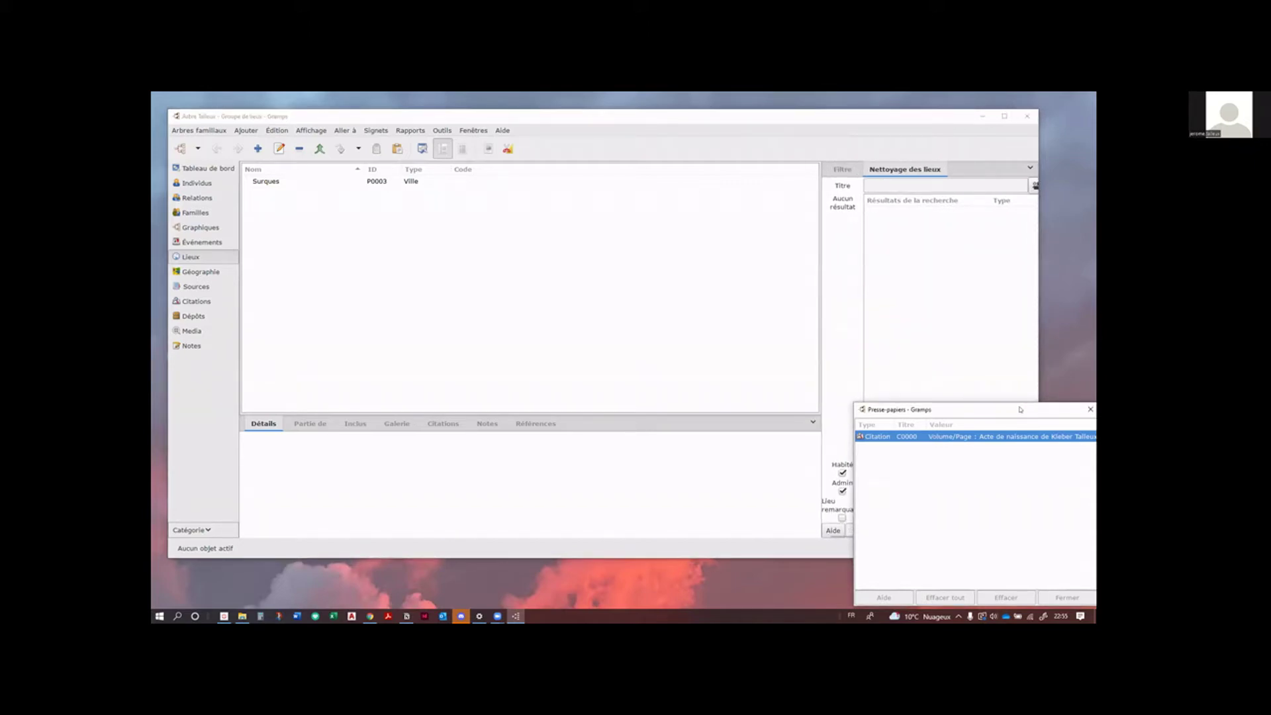
left_click_drag(1020, 409, 704, 410)
left_click(758, 405)
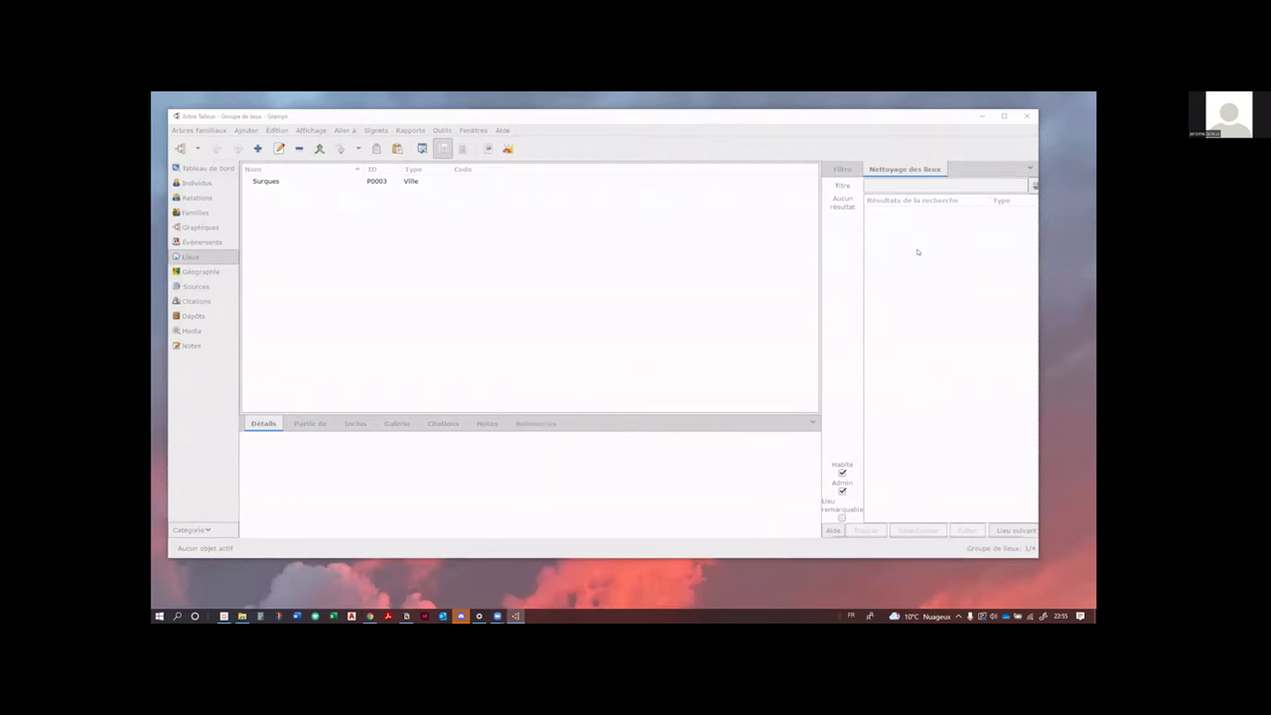
left_click_drag(885, 125, 885, 129)
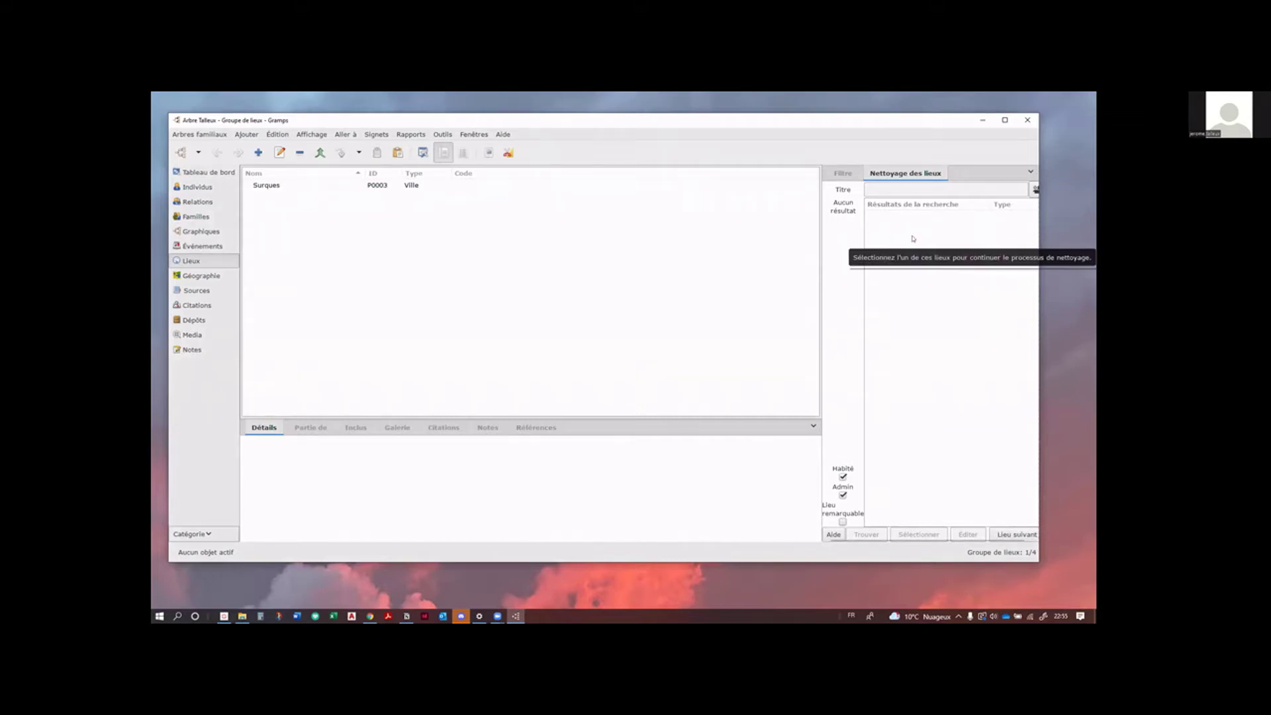
Step: Clear the place filter, select Surques, and search it in Nettoyage des lieux, which needs a GeoNames ID
left_click(847, 174)
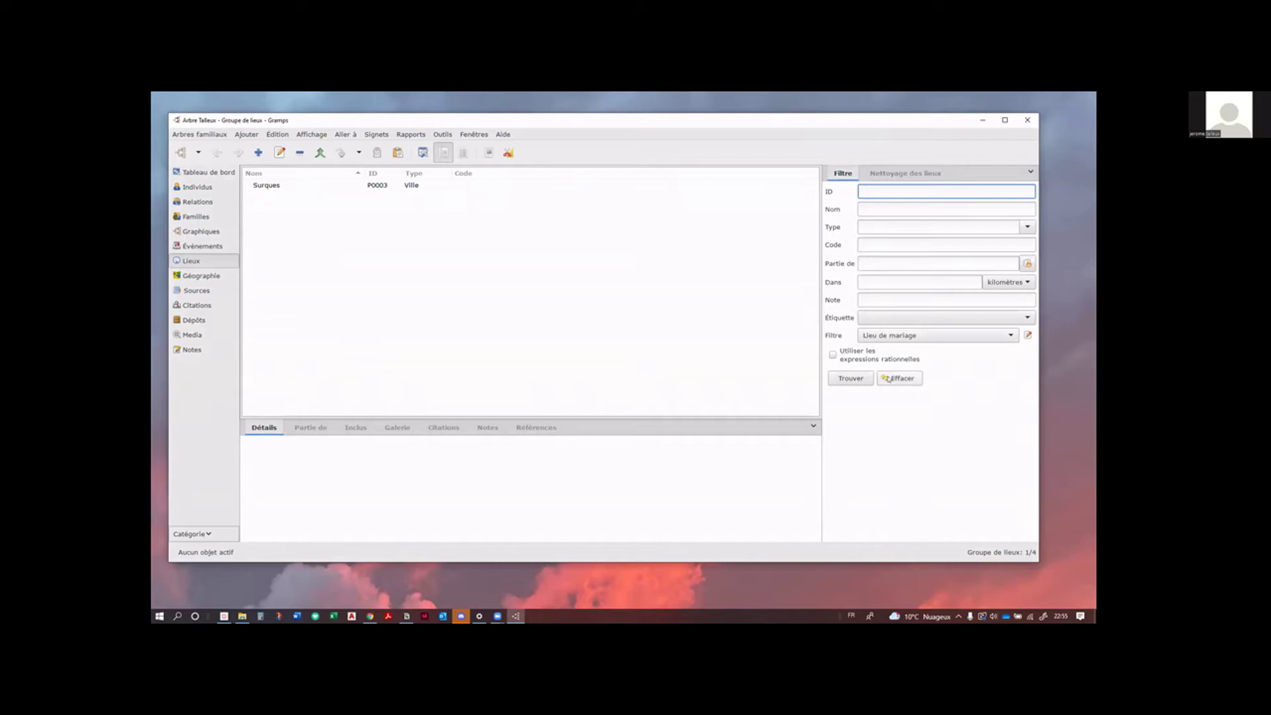
left_click(889, 379)
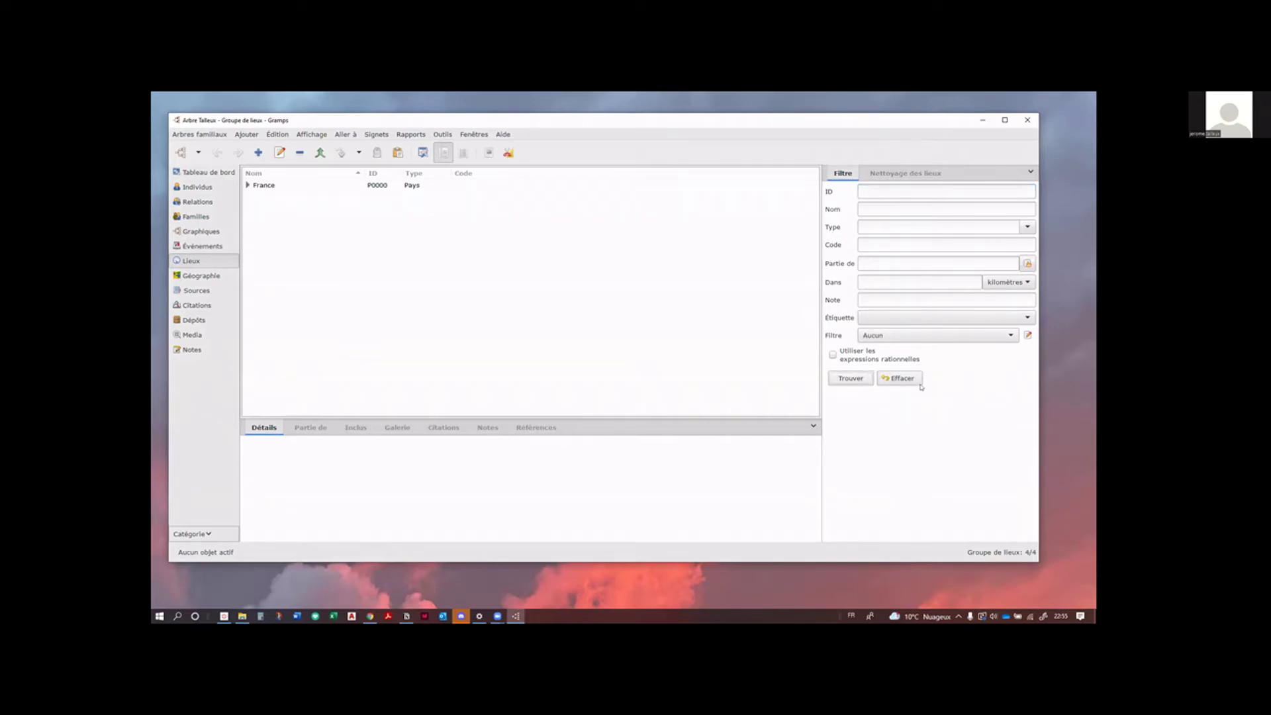
left_click(247, 185)
left_click(256, 197)
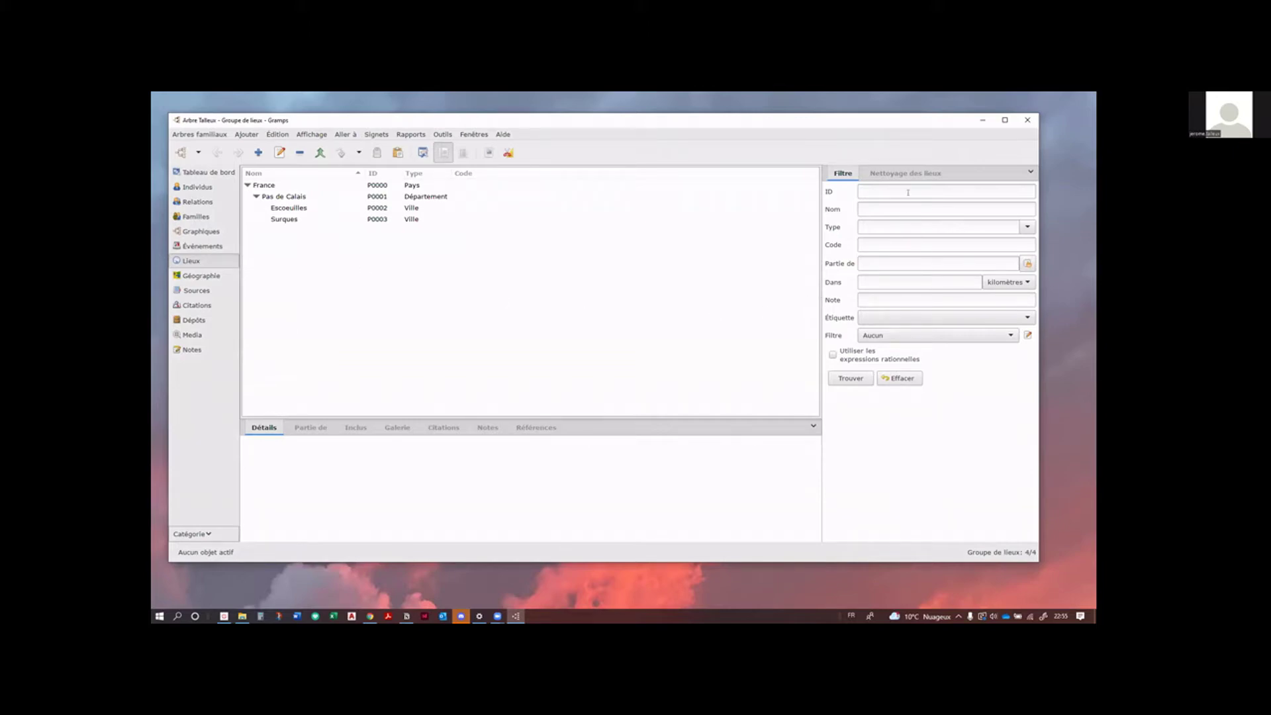
left_click(290, 221)
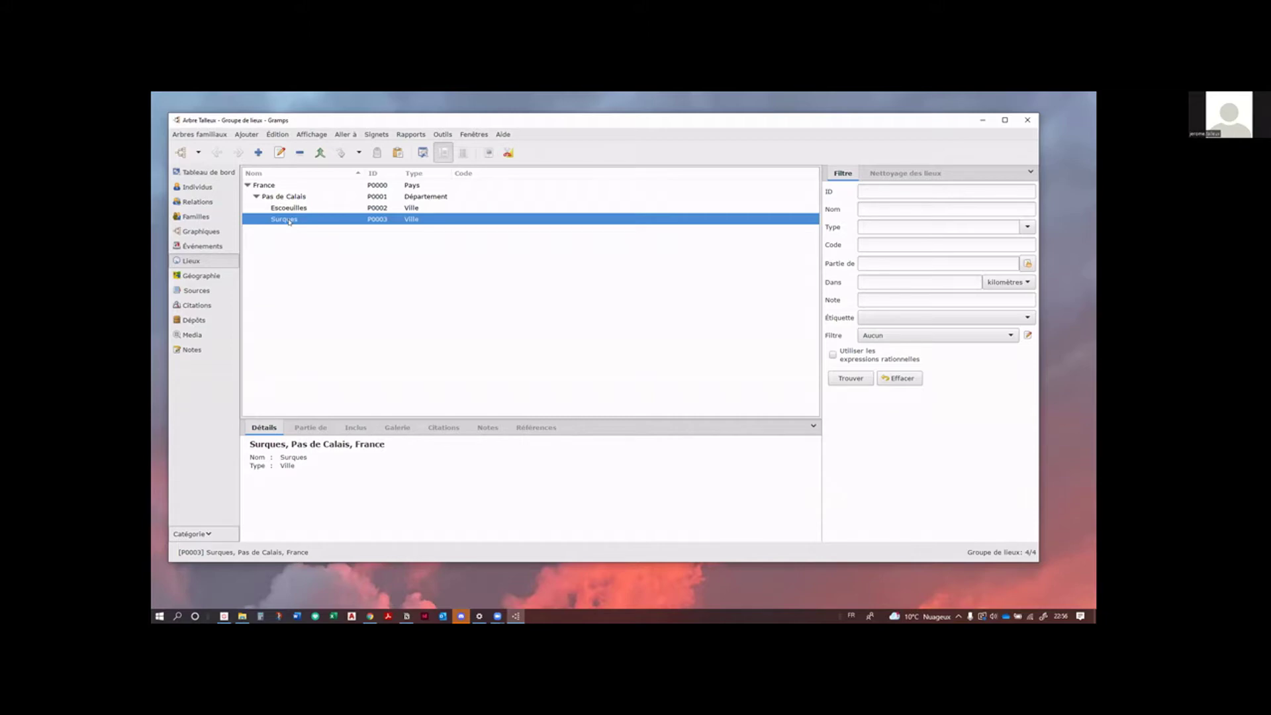
left_click(905, 174)
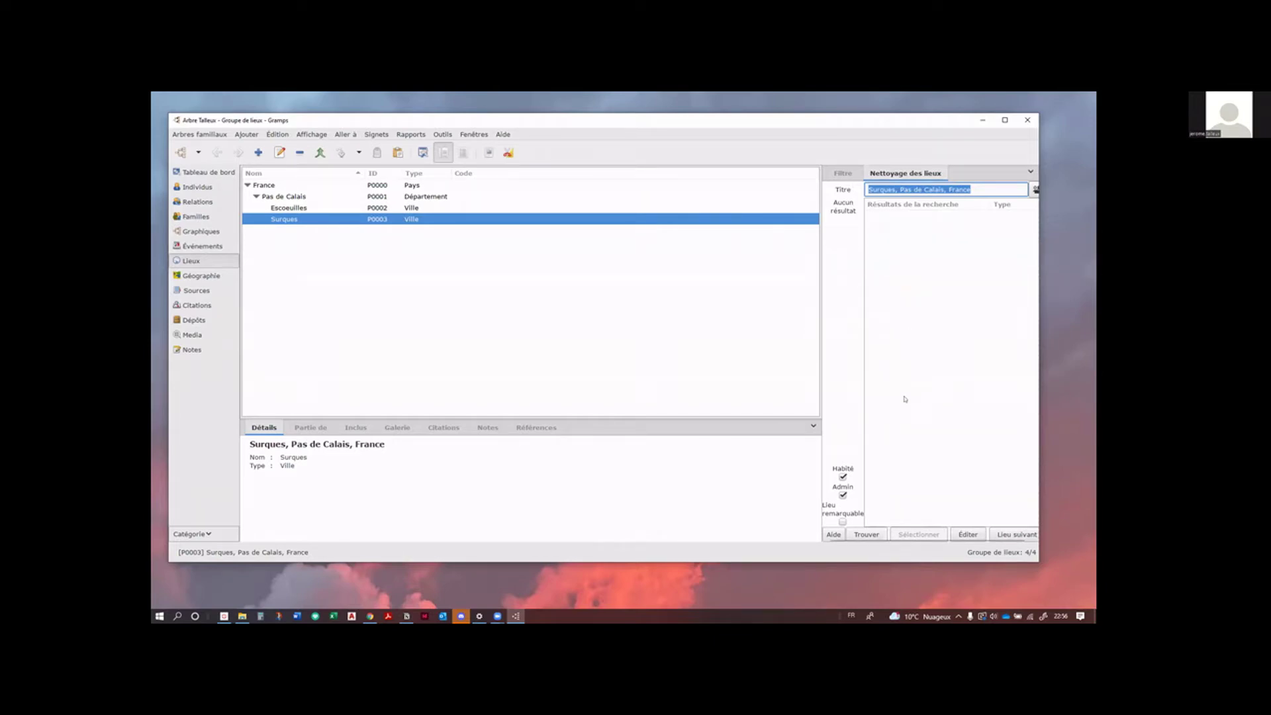
left_click(864, 535)
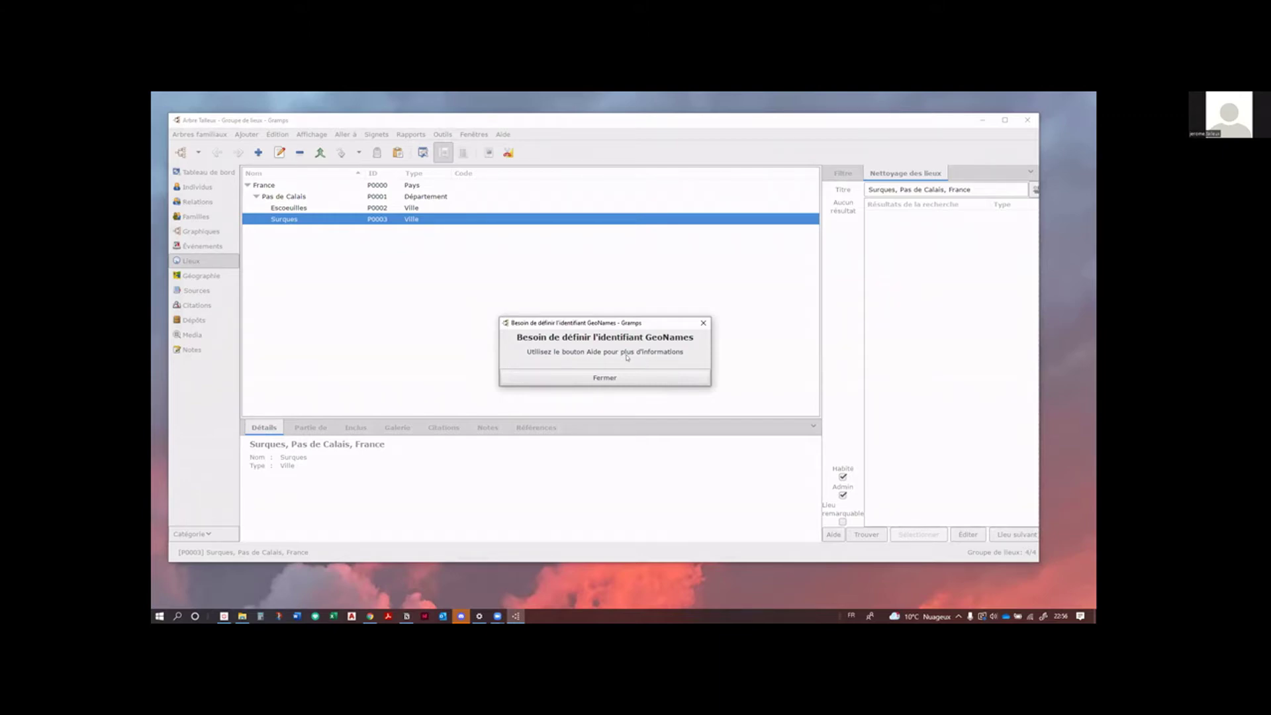
Step: Close the GeoNames identifier warning and bring the geonames.org homepage up in Chrome
left_click(595, 381)
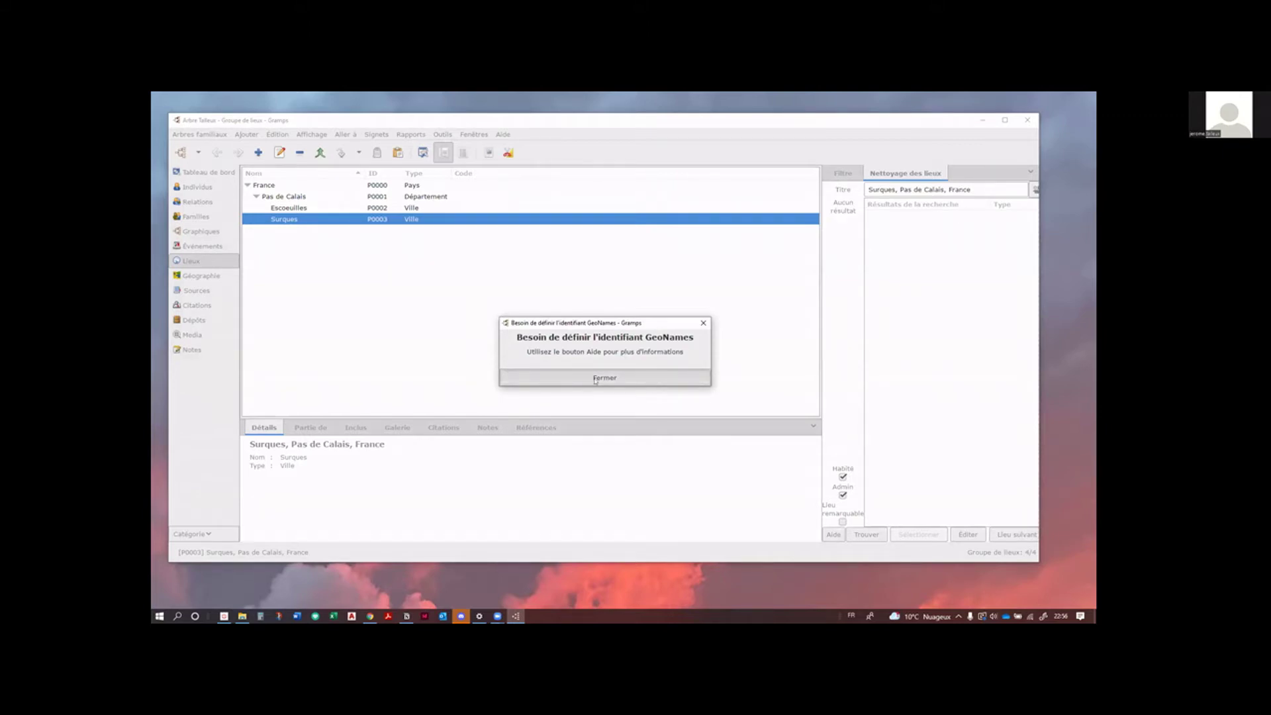
left_click(595, 380)
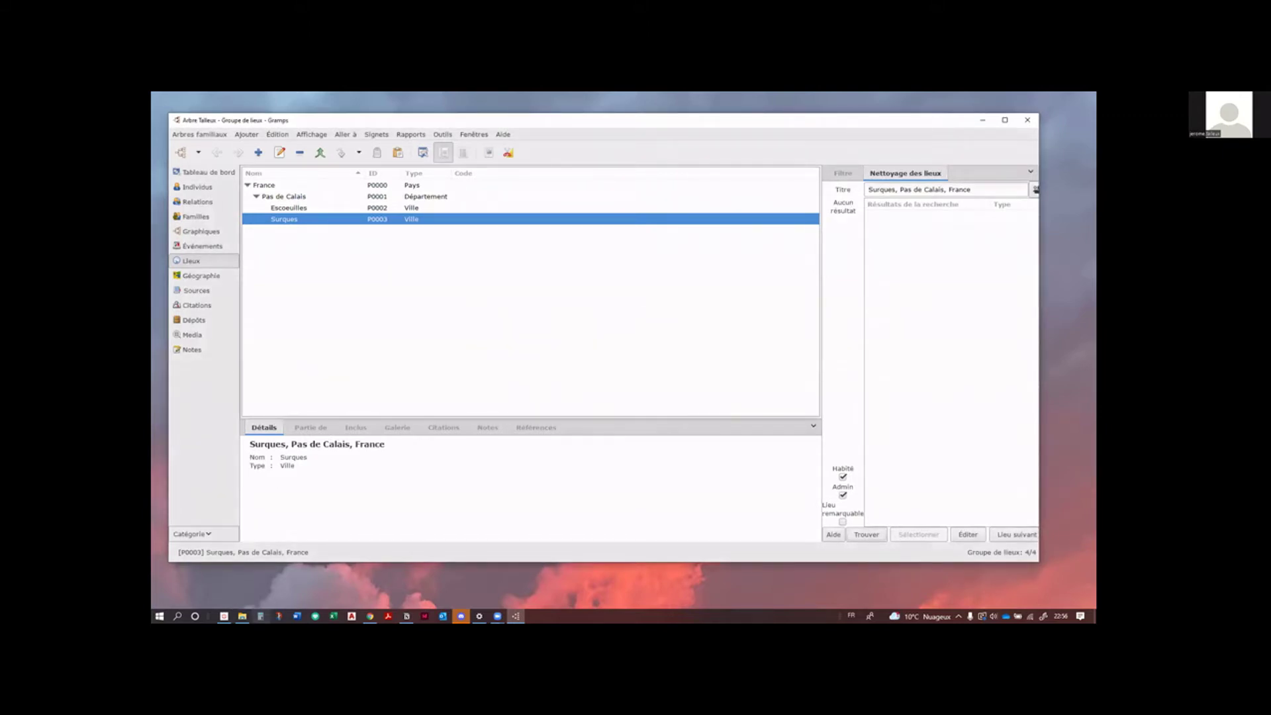
mouse_move(370, 616)
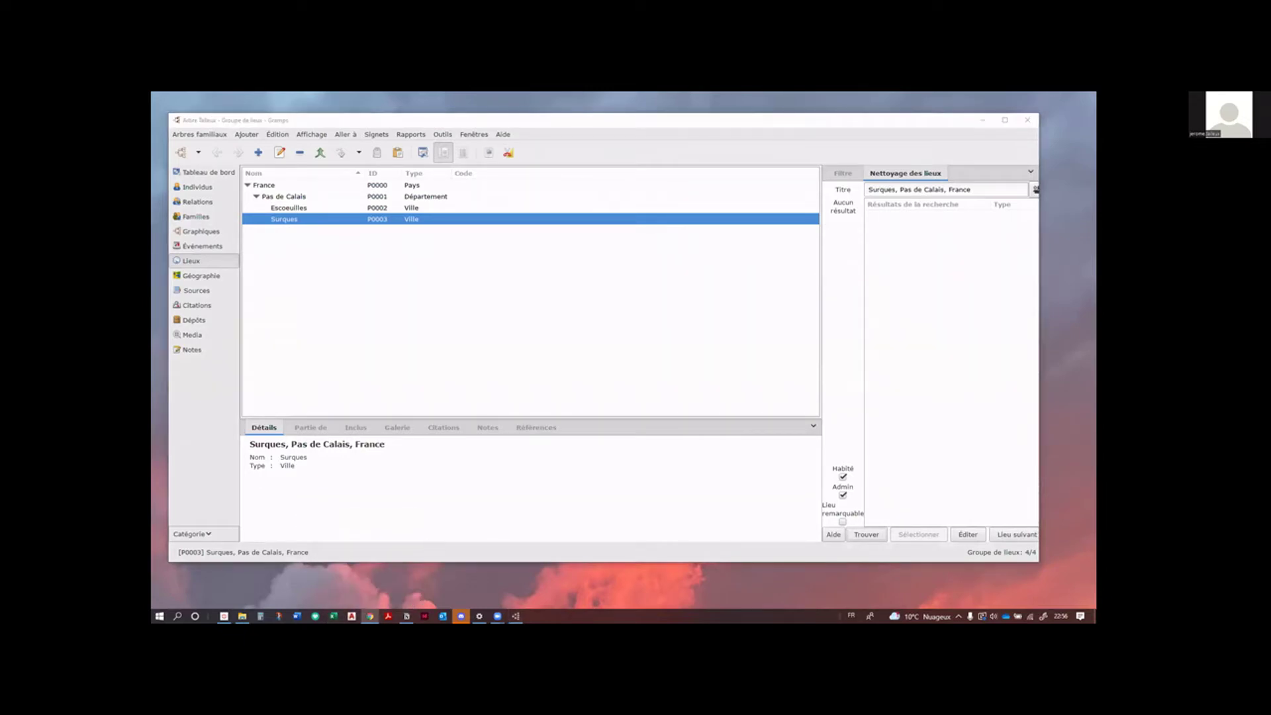
left_click(370, 616)
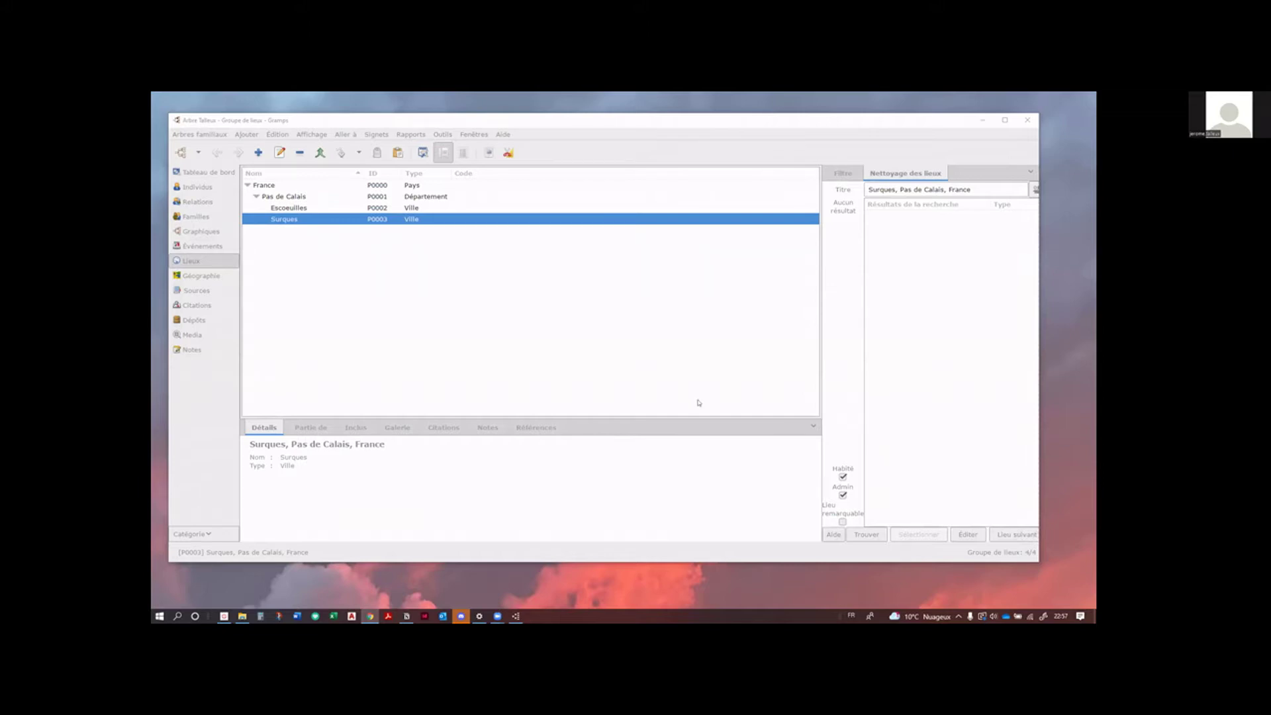
key("alt+Tab")
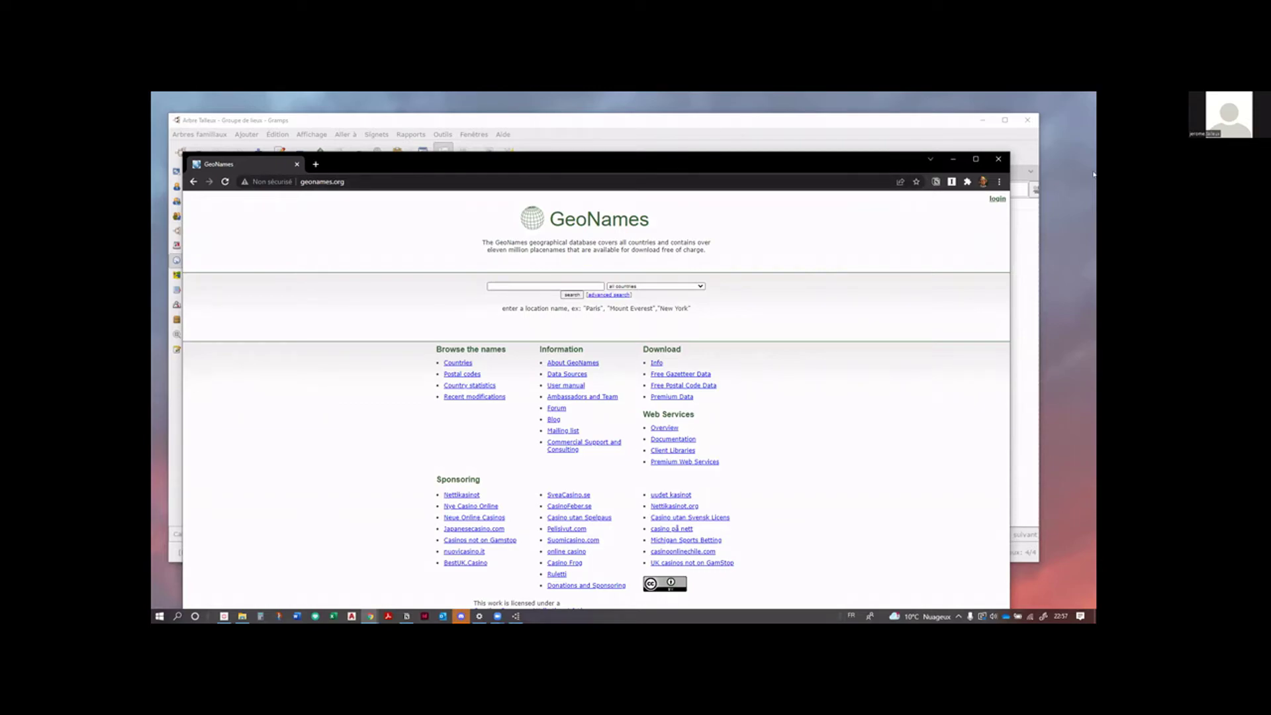
Step: Open the geonames.org login and sign-up page, then minimise Chrome to return to Gramps
left_click_drag(662, 159, 673, 131)
left_click(1009, 170)
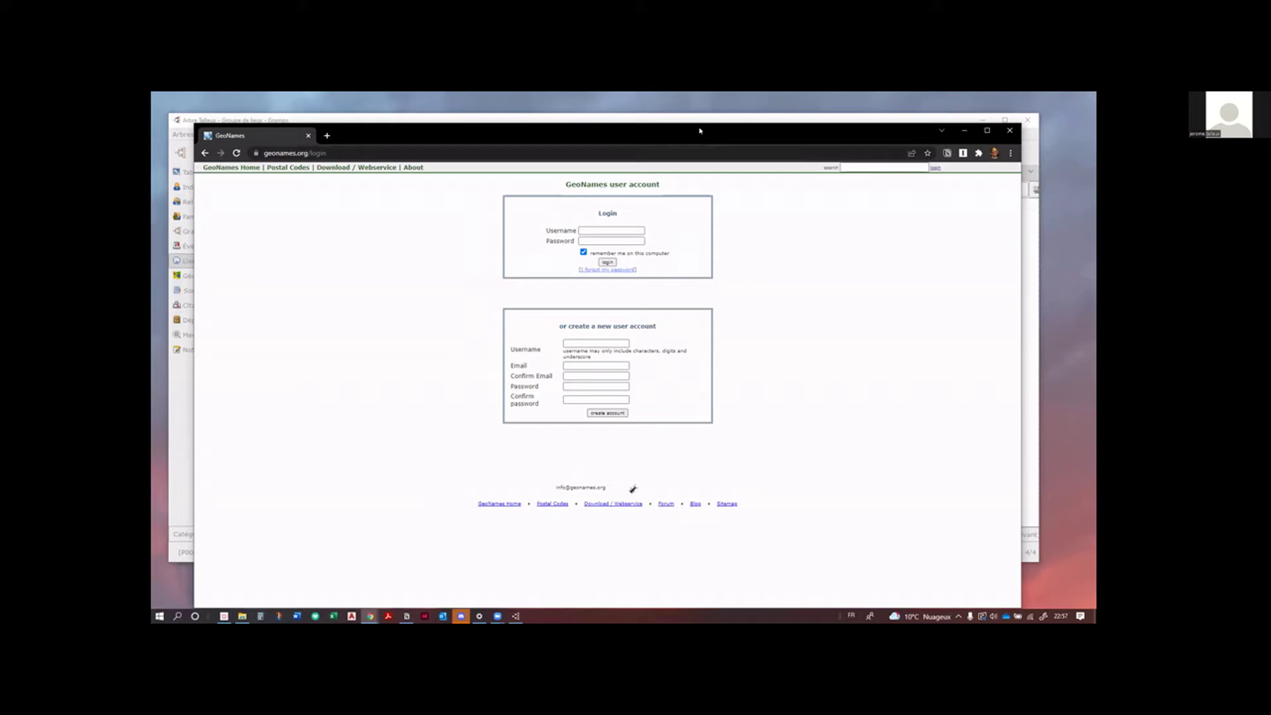
key("super+Down")
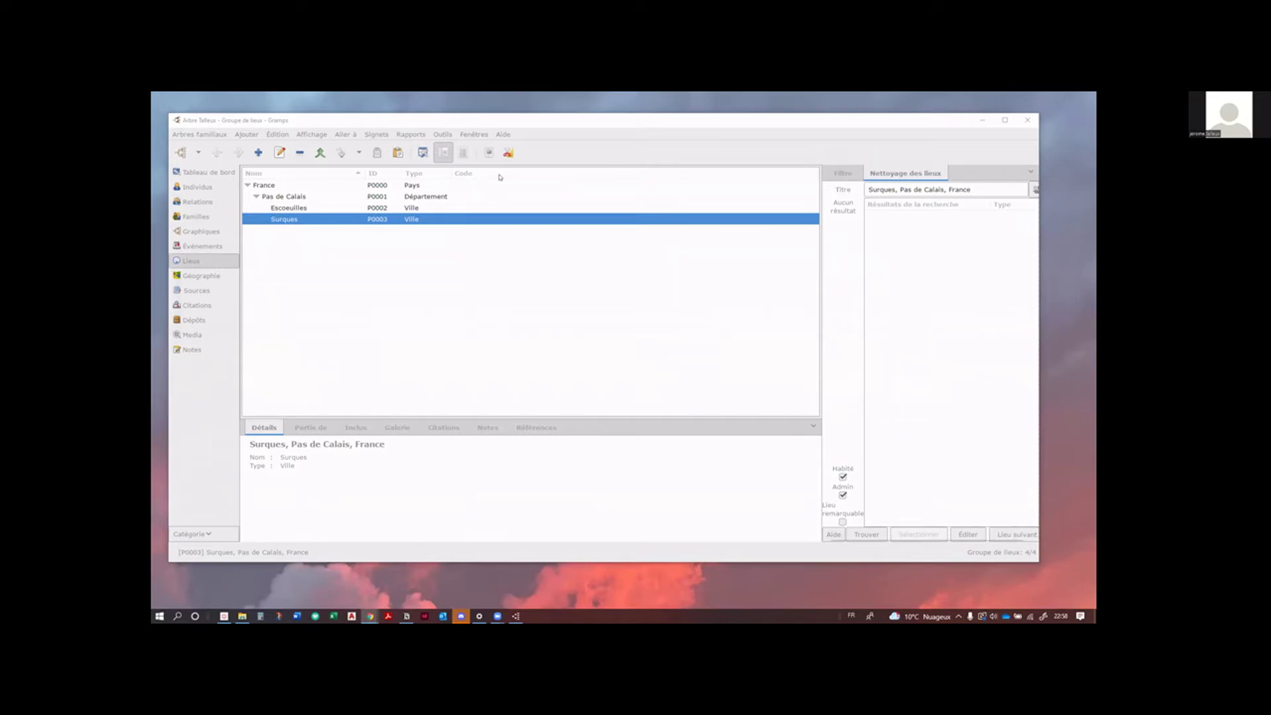
left_click(954, 142)
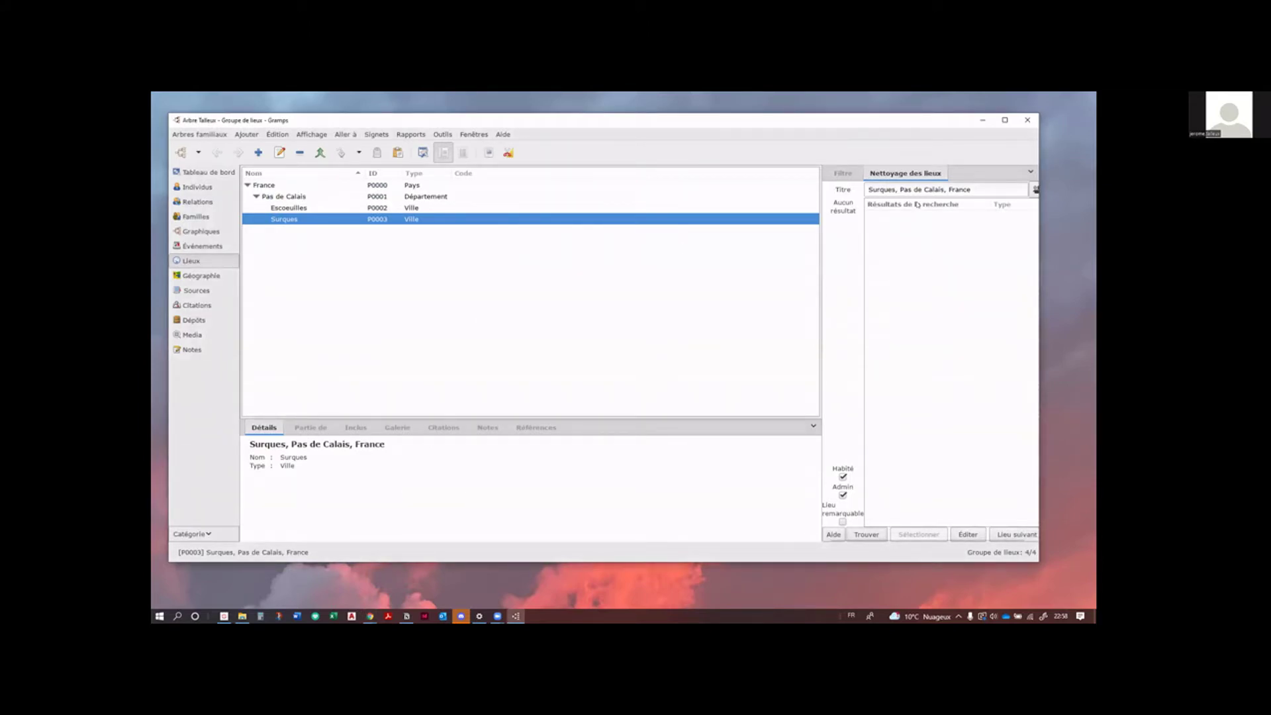
scroll(896, 333, "right", 1)
left_click(861, 533)
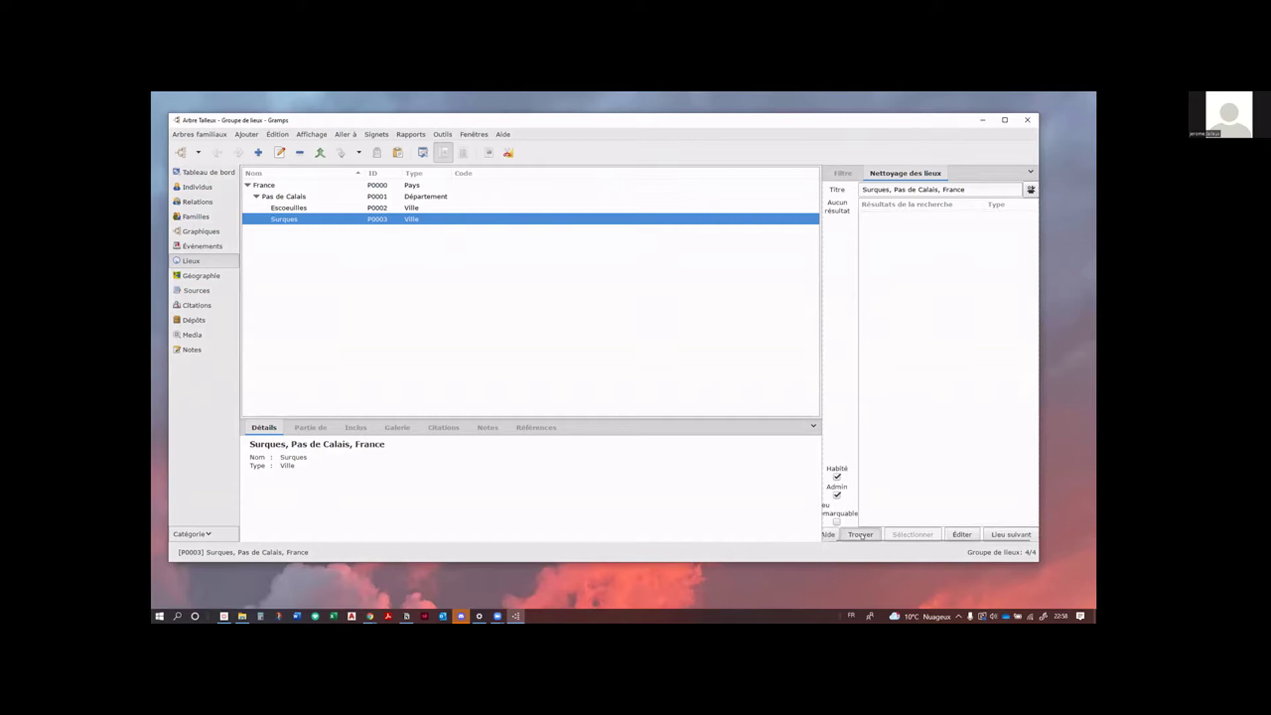
left_click(609, 378)
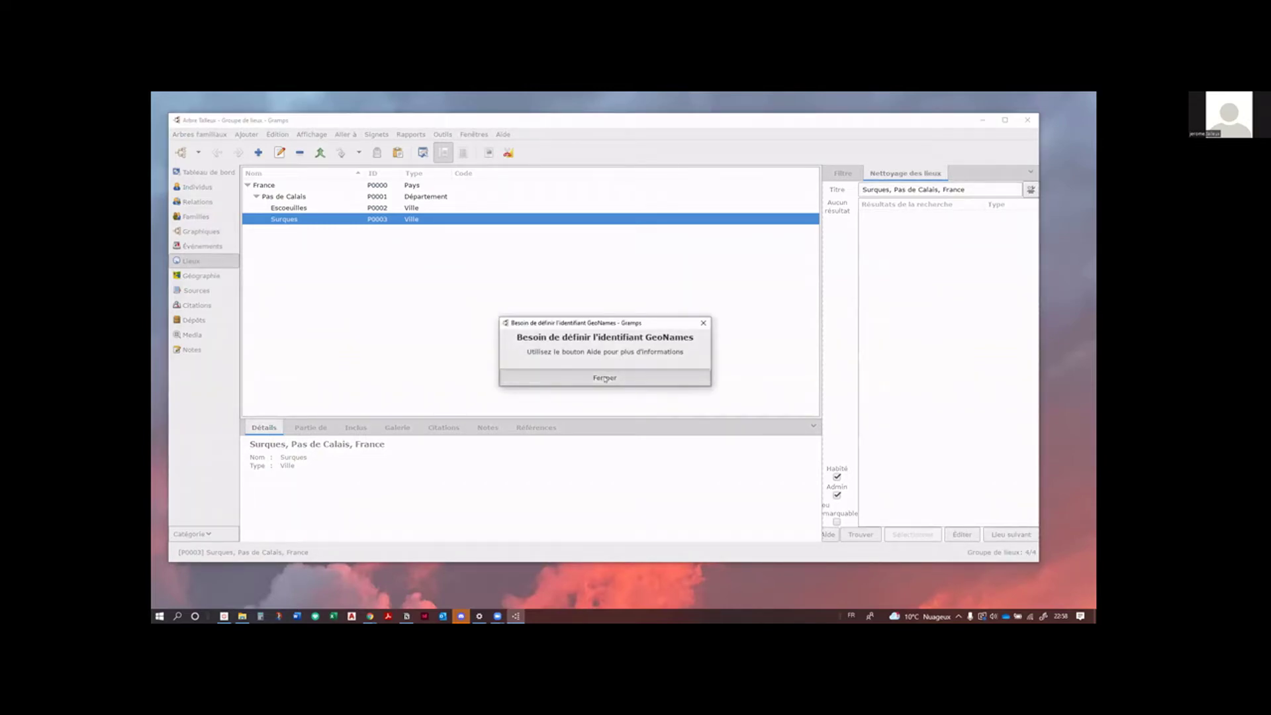
left_click(268, 135)
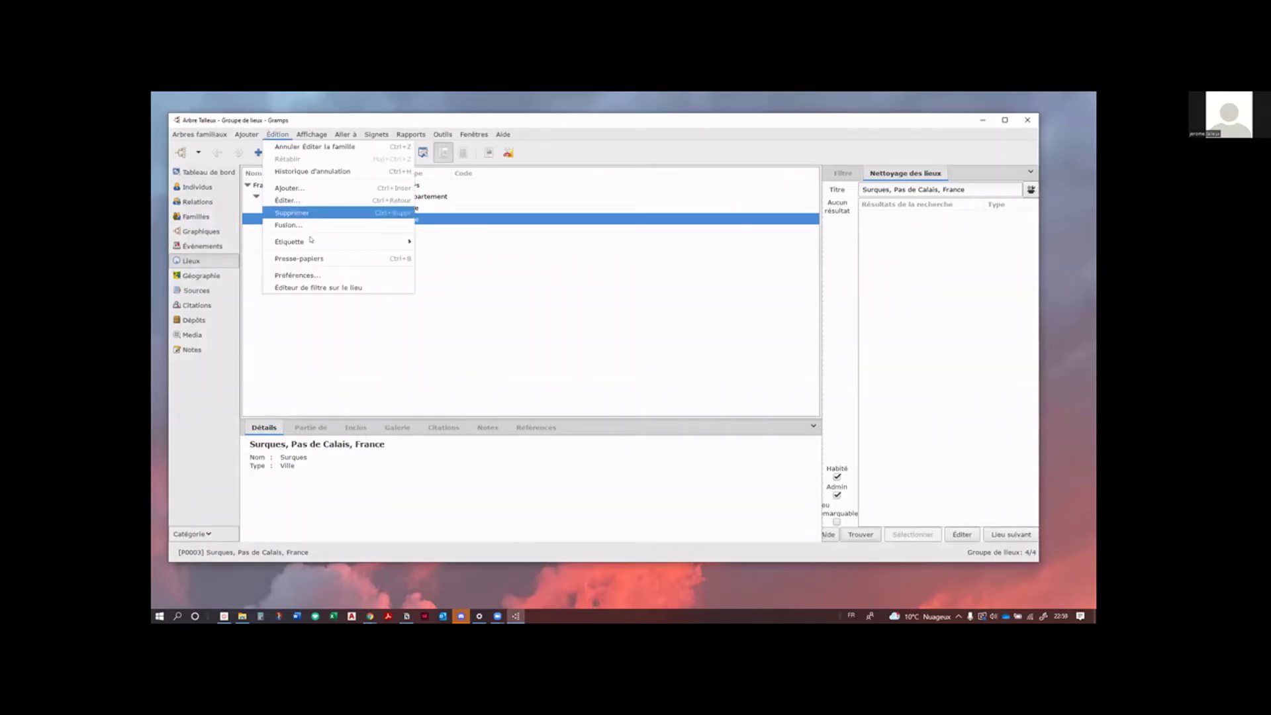
left_click(318, 275)
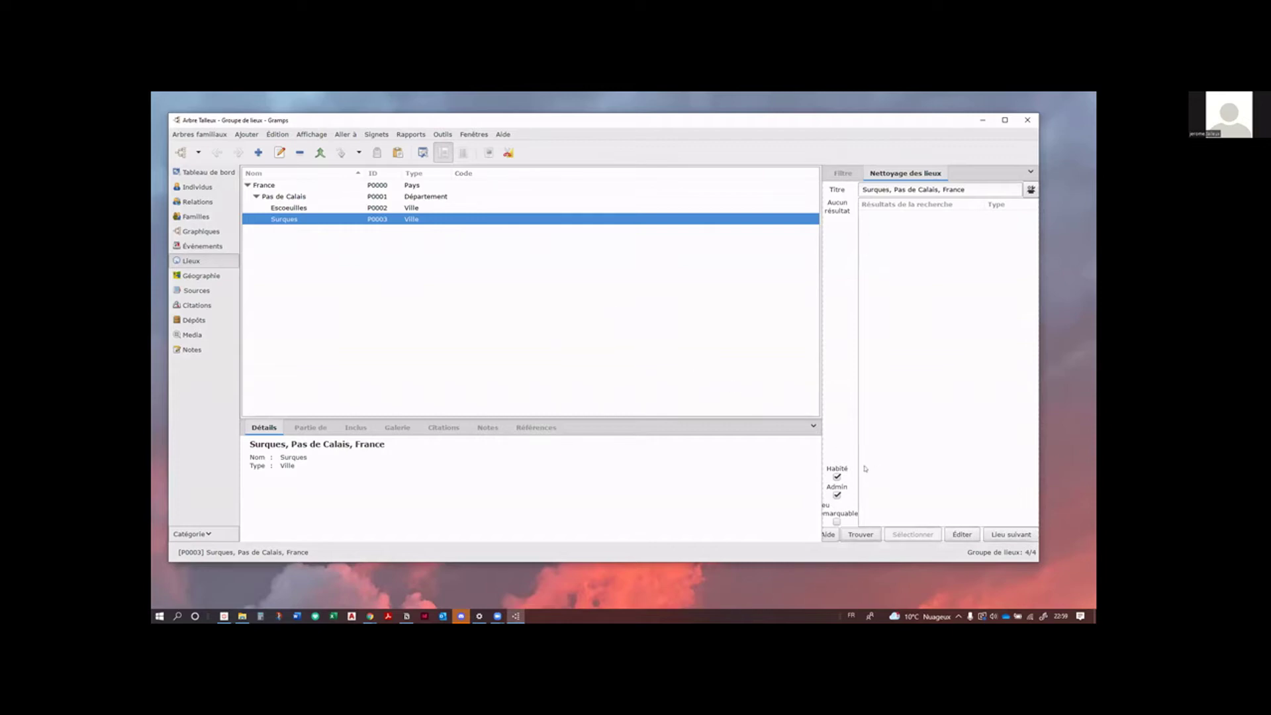
left_click_drag(812, 474, 750, 478)
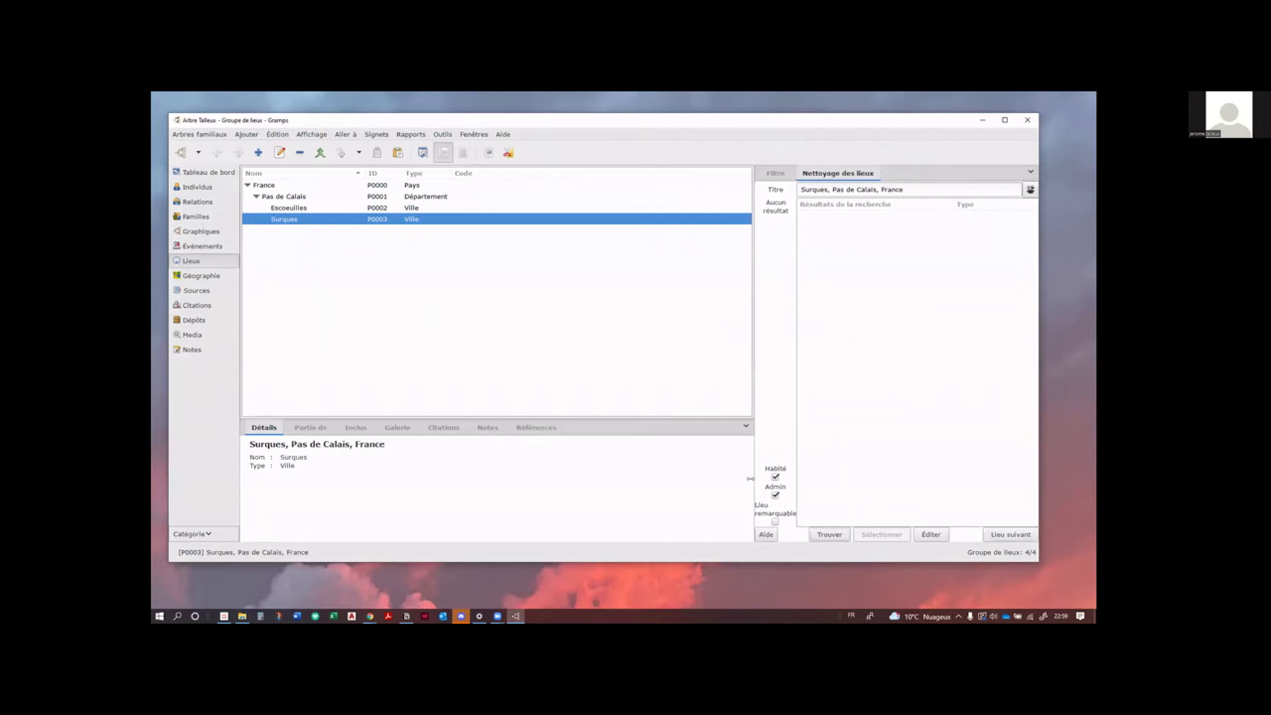
left_click(766, 535)
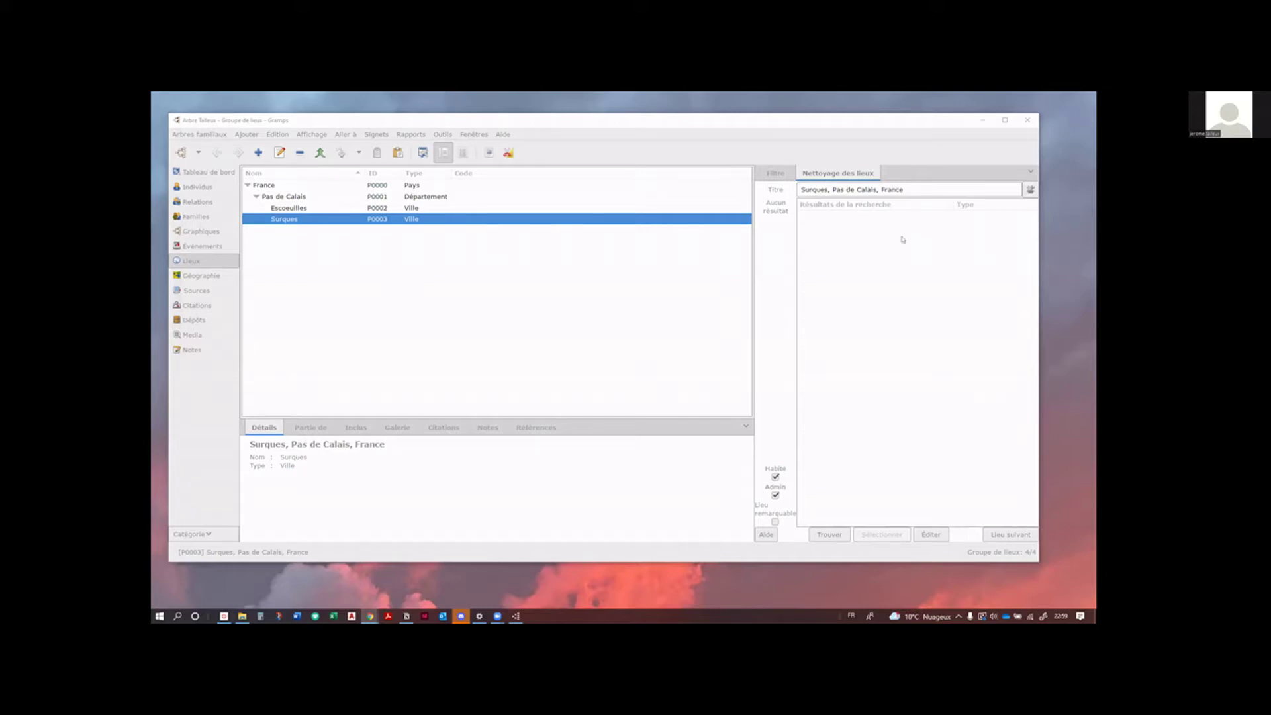
left_click(905, 524)
left_click(828, 536)
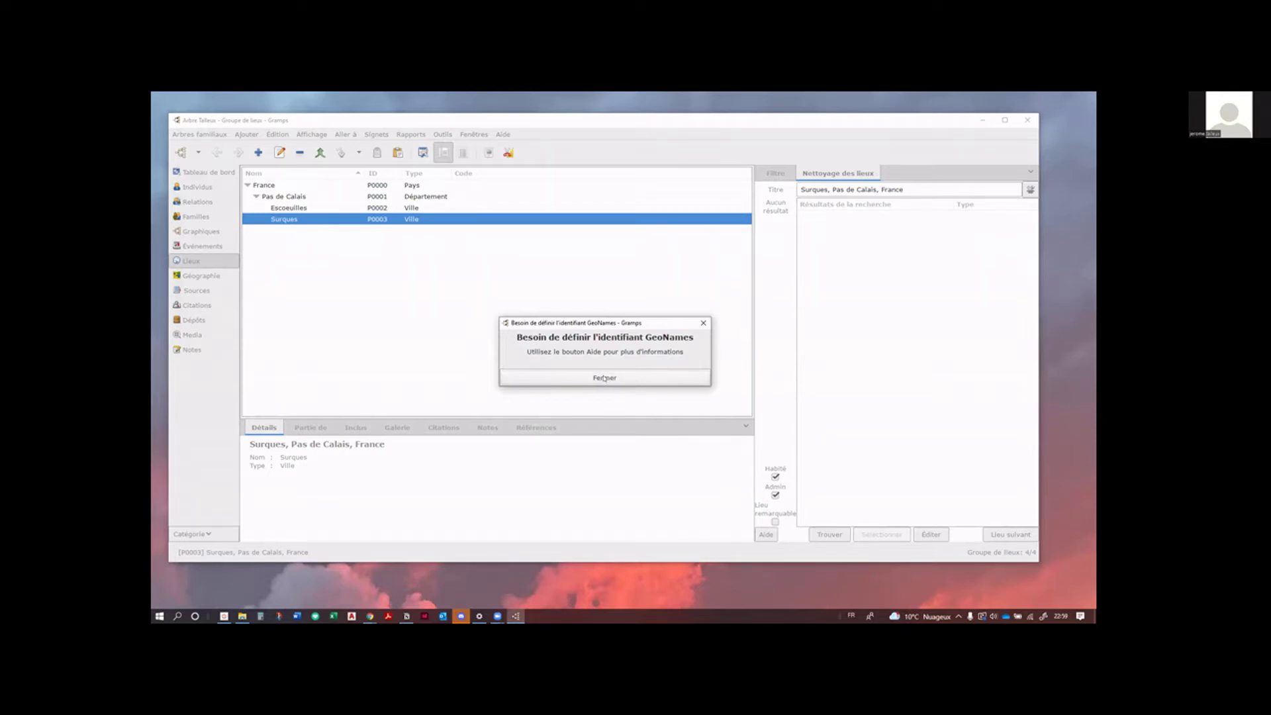
left_click(604, 378)
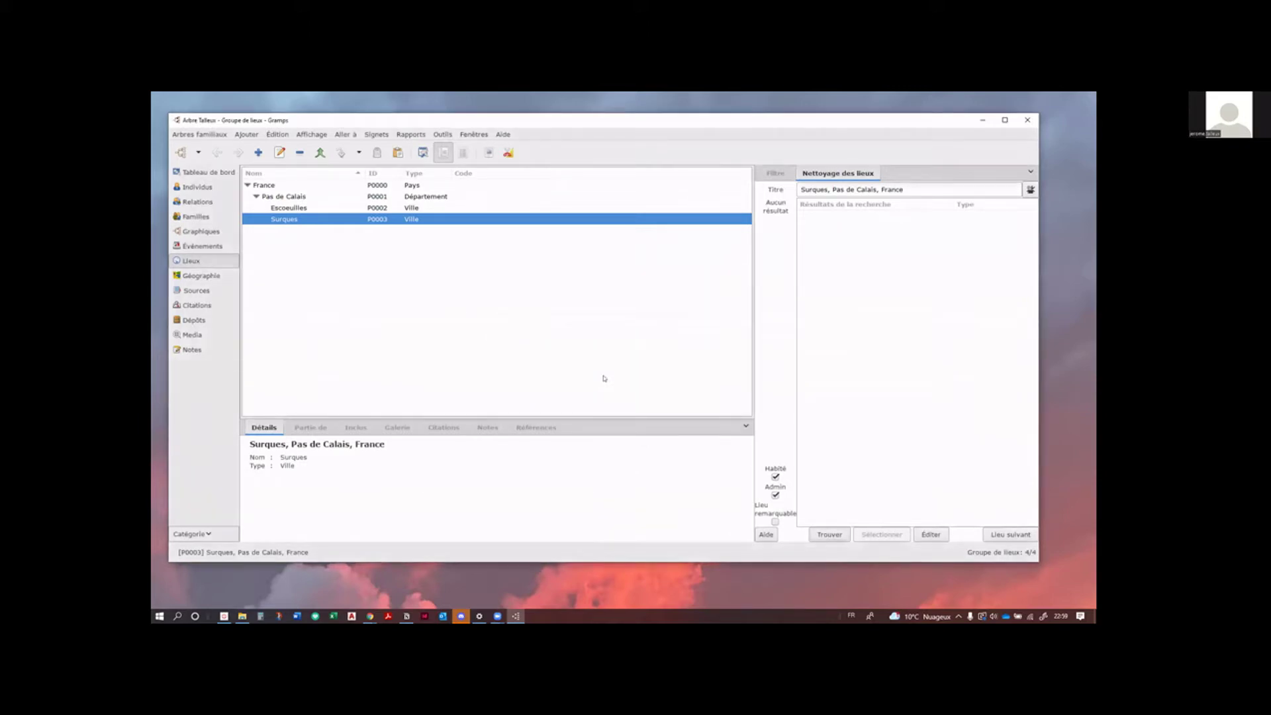
Step: Open Gramps Préférences, view the researcher information settings, then close the dialog
left_click(276, 135)
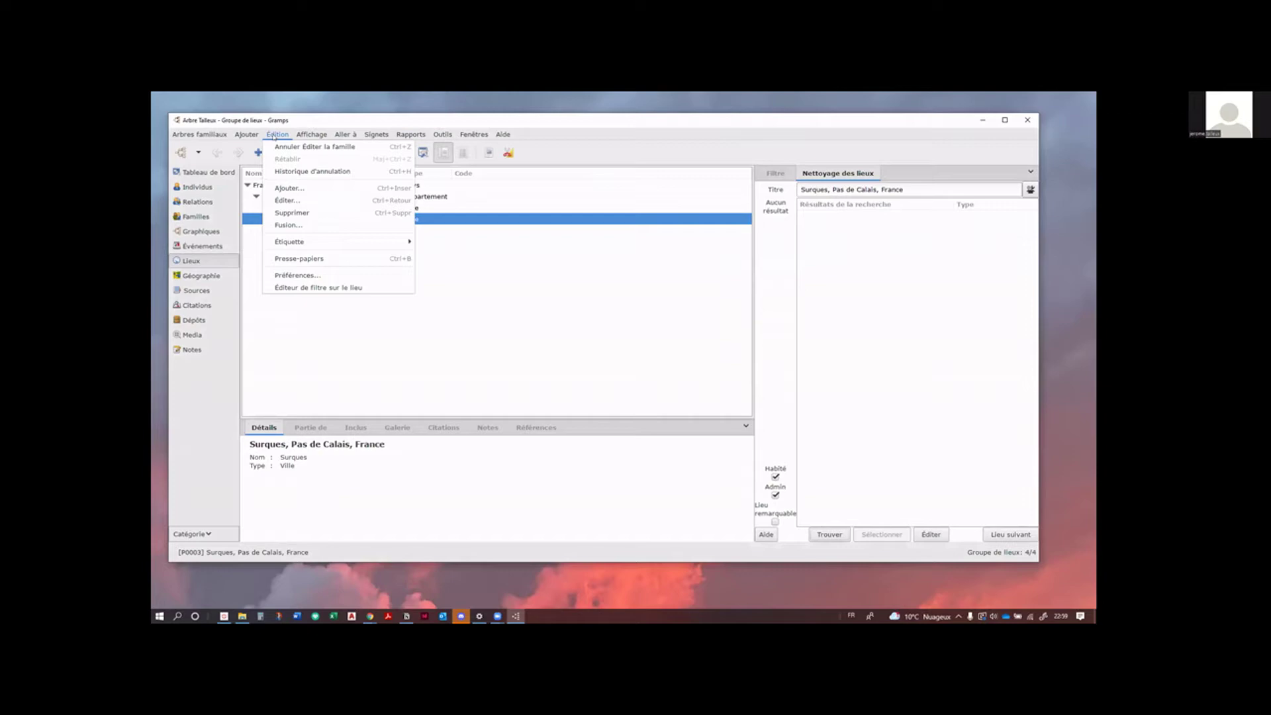
left_click(298, 275)
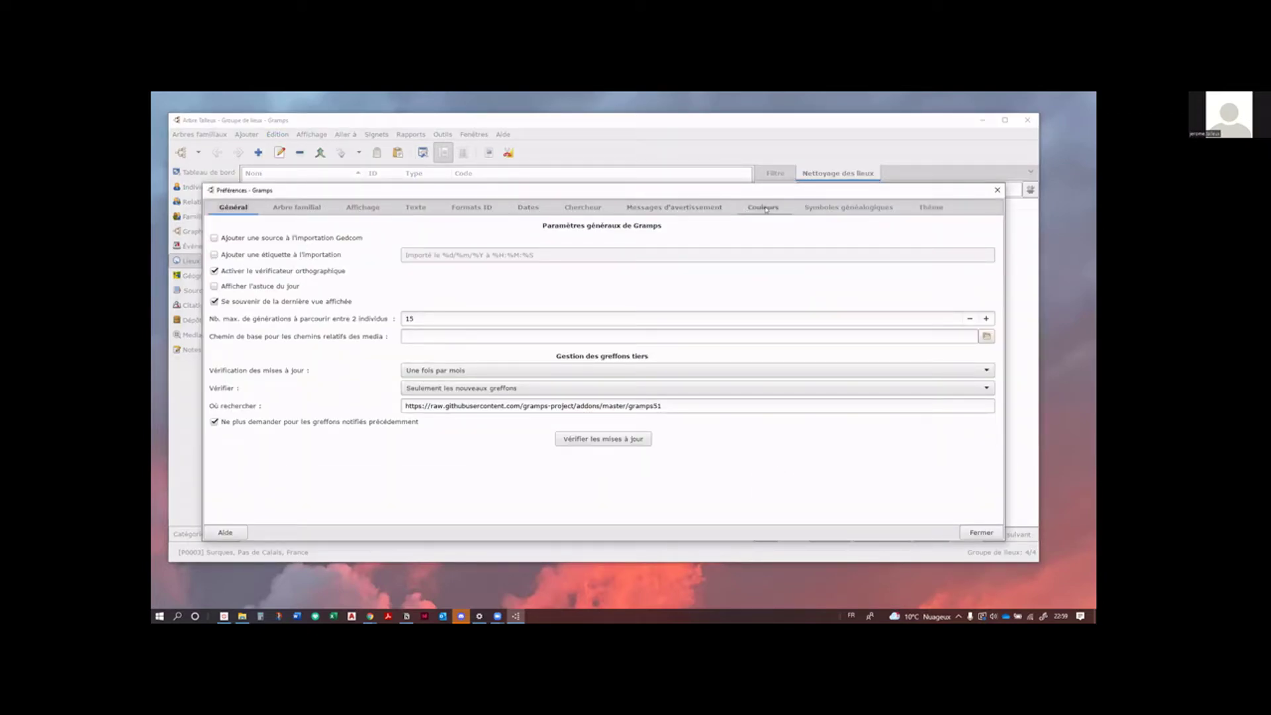
left_click(580, 208)
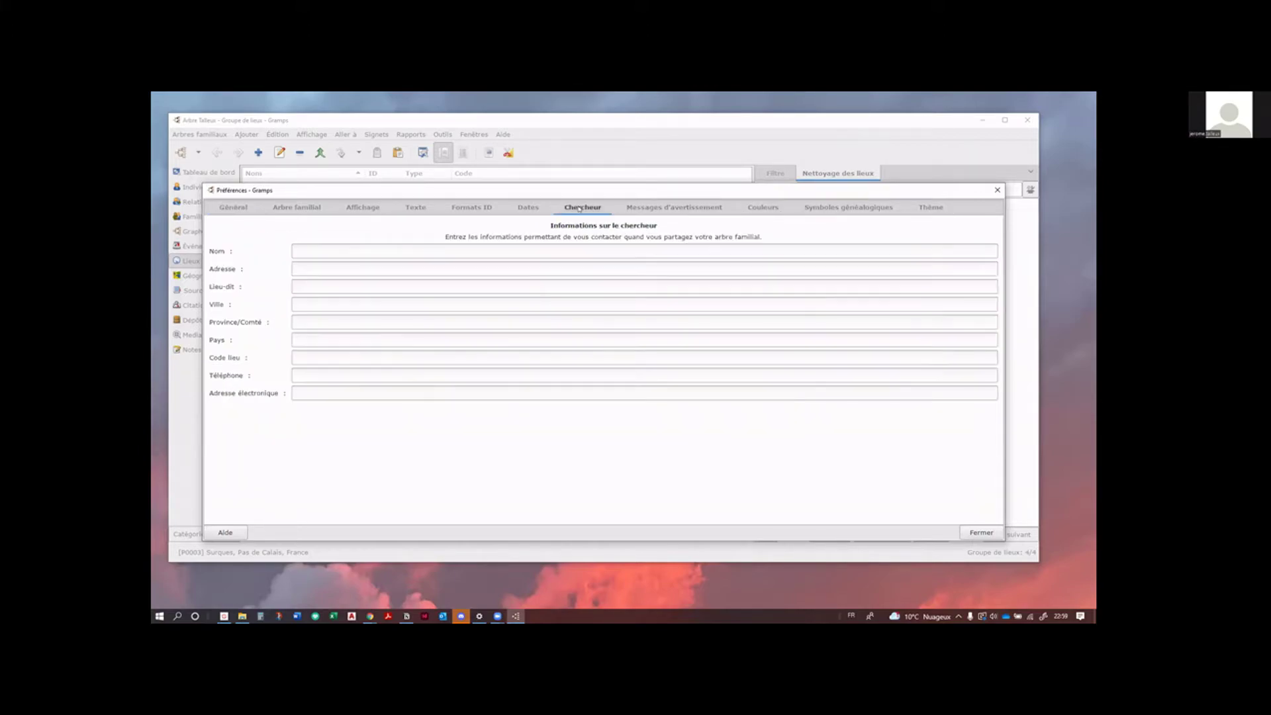
left_click(997, 191)
left_click(443, 135)
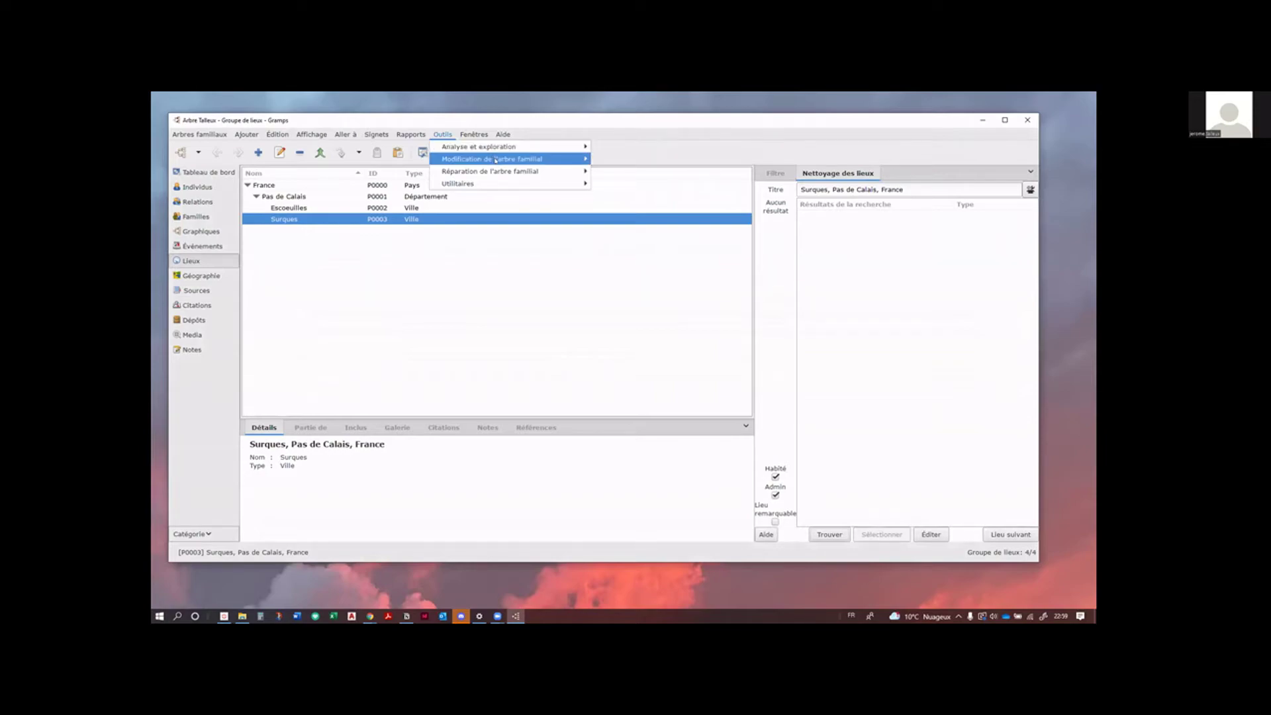
Step: Look through the Outils, Signets and Aide menus, then open the Nettoyage des lieux gramplet's Aide
mouse_move(495, 159)
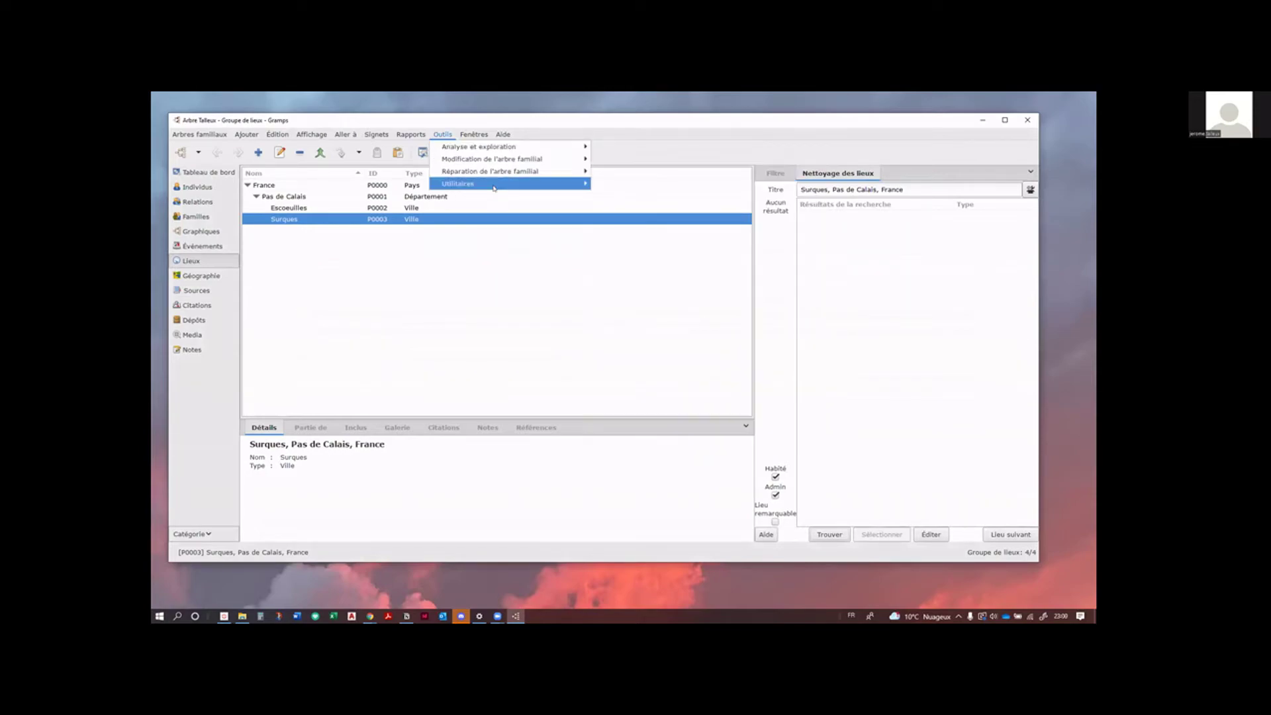
mouse_move(493, 188)
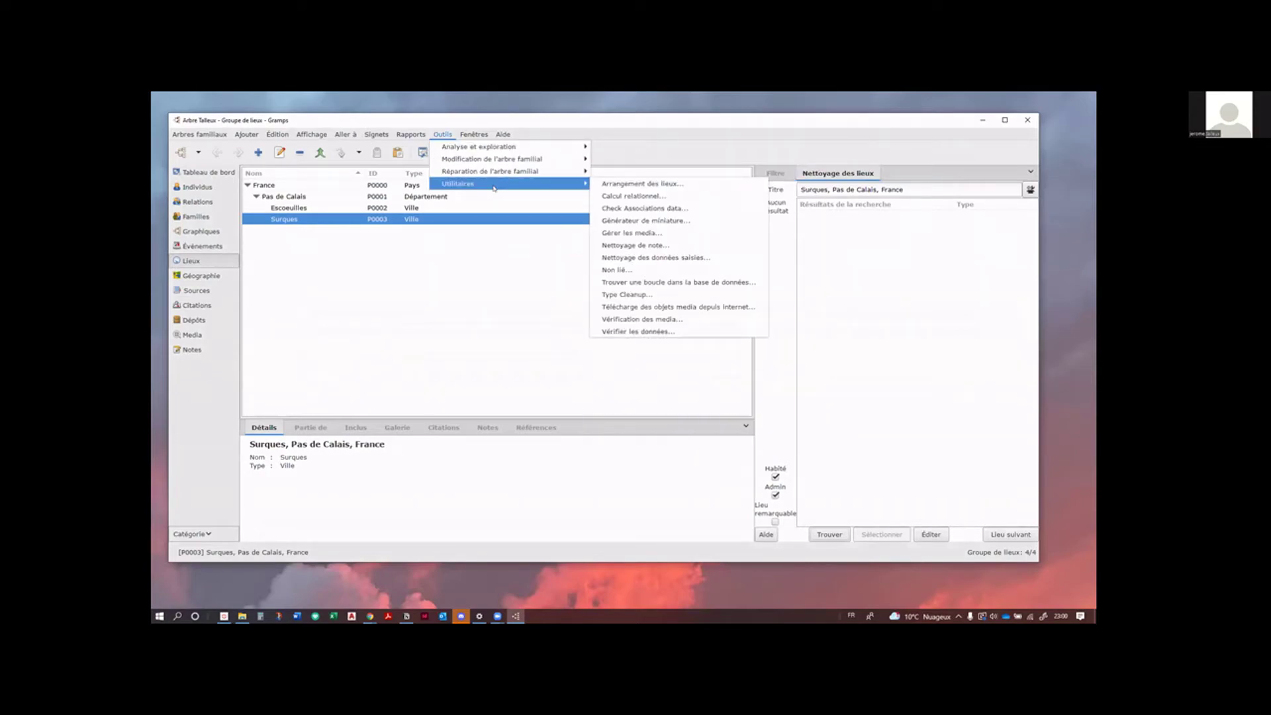
mouse_move(467, 136)
mouse_move(400, 130)
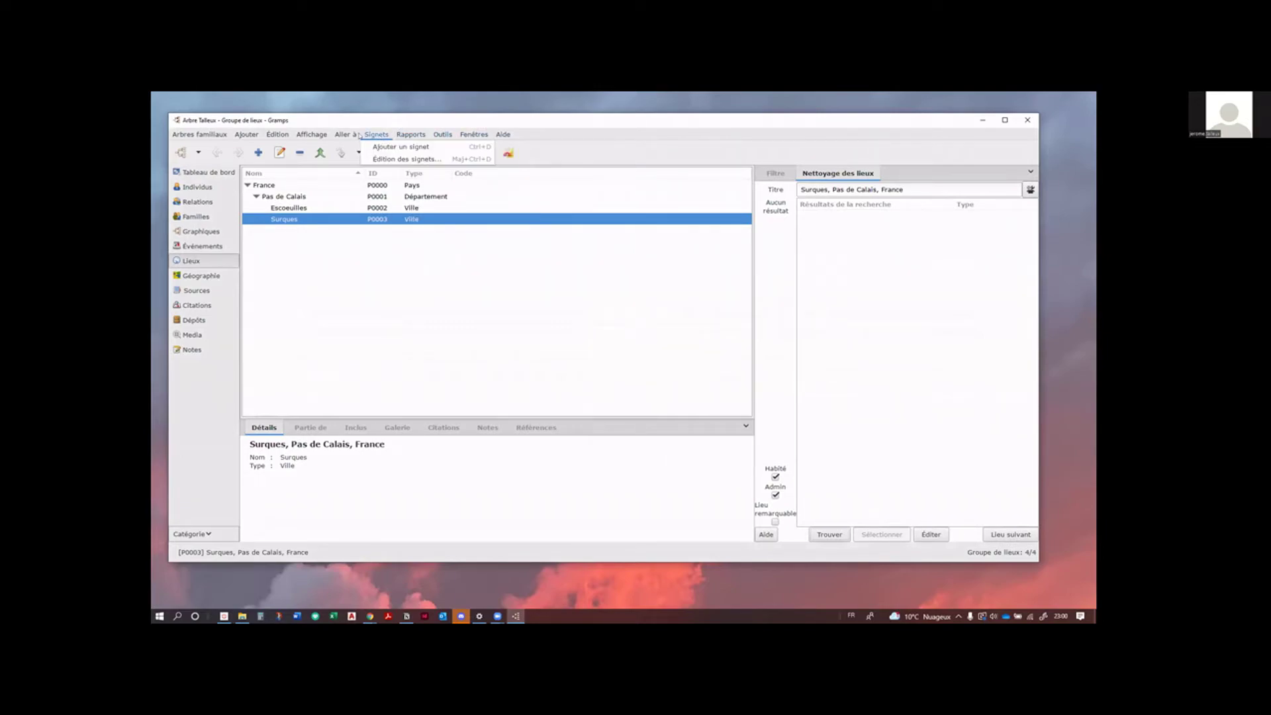
mouse_move(246, 136)
mouse_move(199, 135)
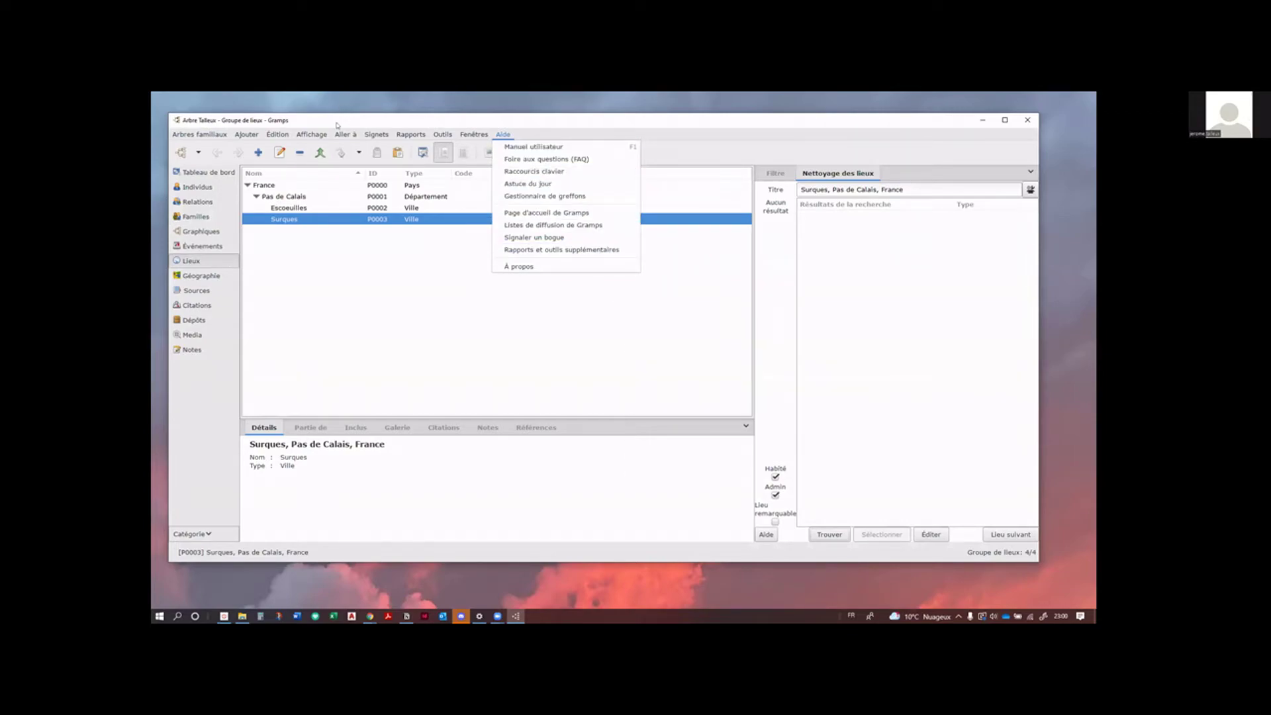
left_click(336, 125)
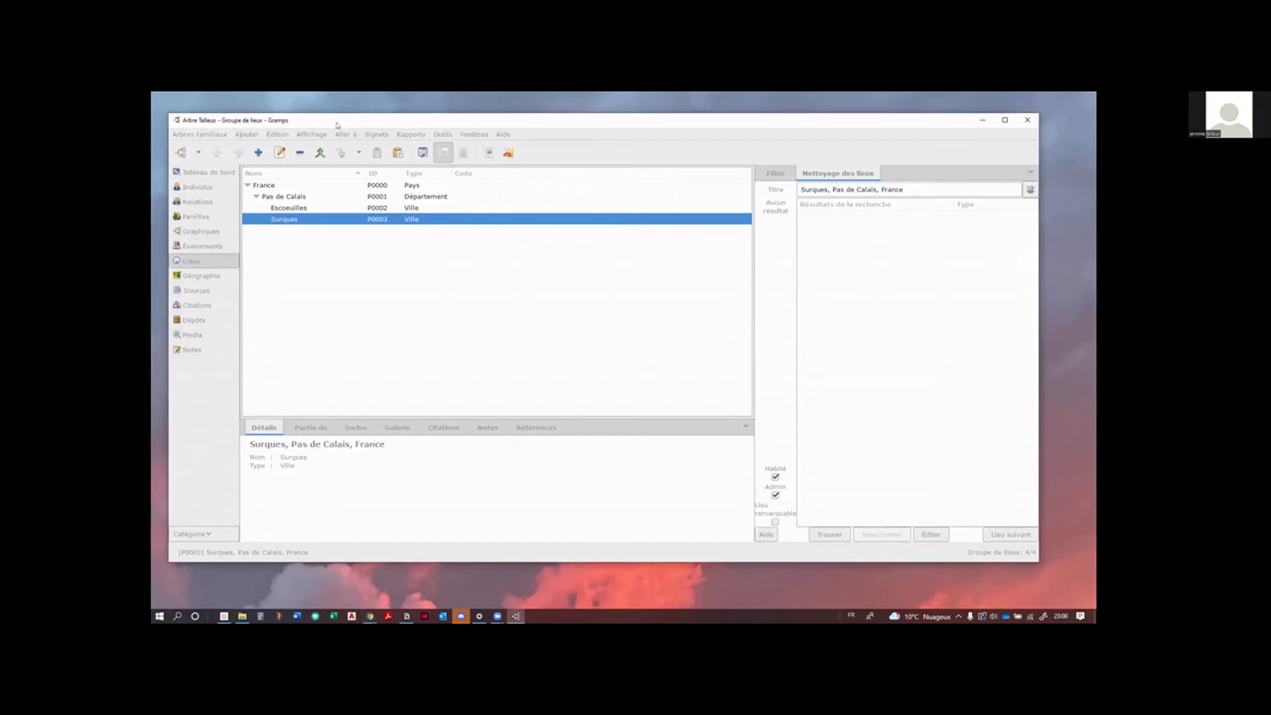
left_click_drag(337, 124, 332, 128)
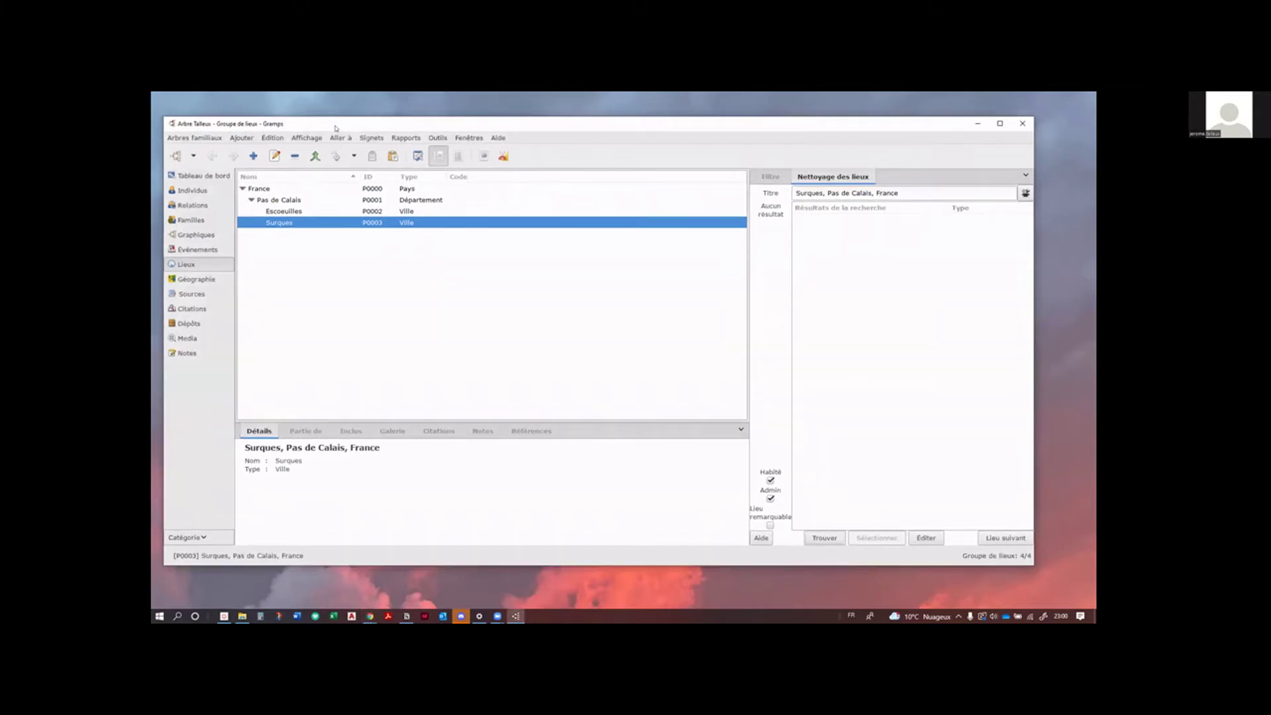
left_click(499, 138)
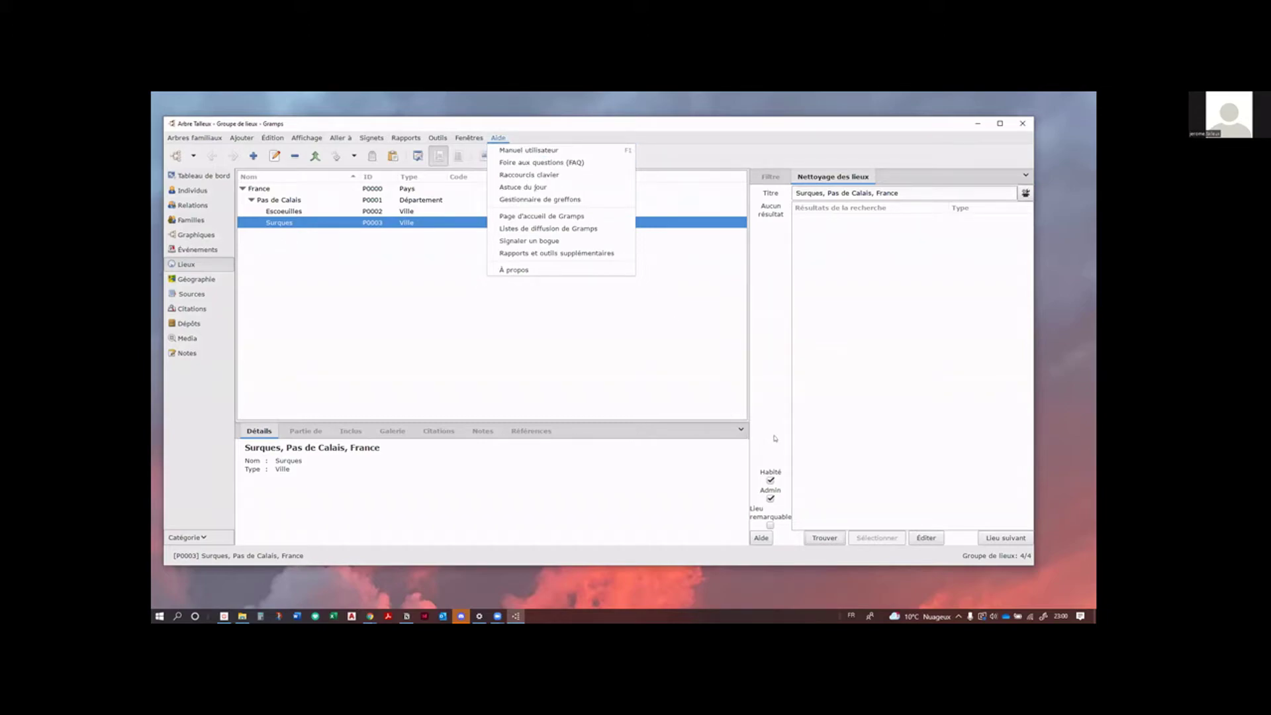
key("Escape")
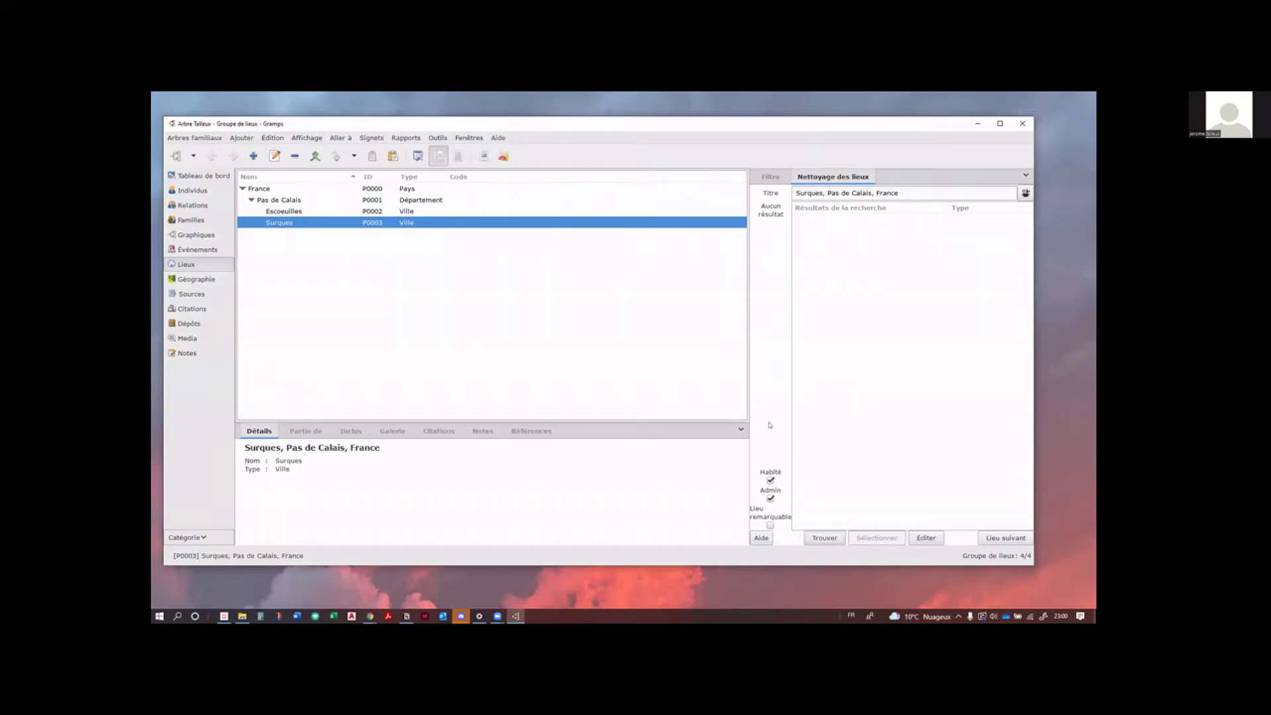
left_click(760, 537)
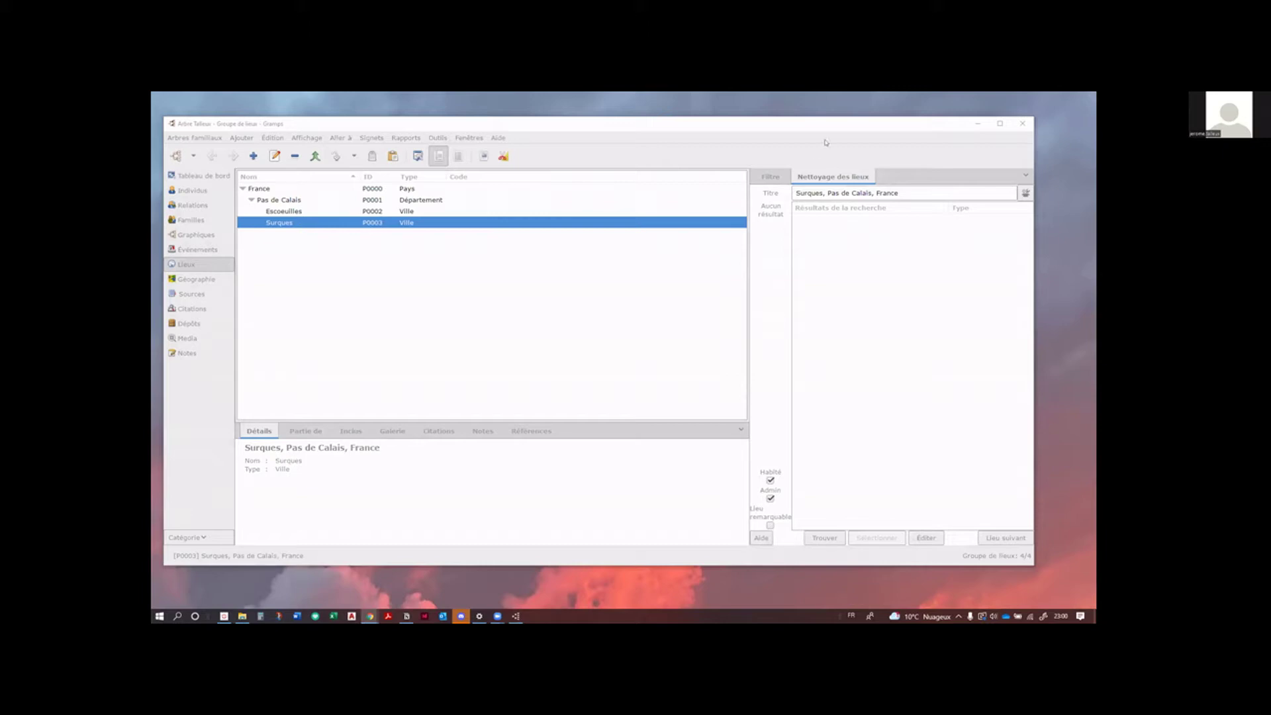
Step: Scroll the wiki to the GeoNames account section, view its screenshot, then close Chrome
scroll(506, 371, "down", 3)
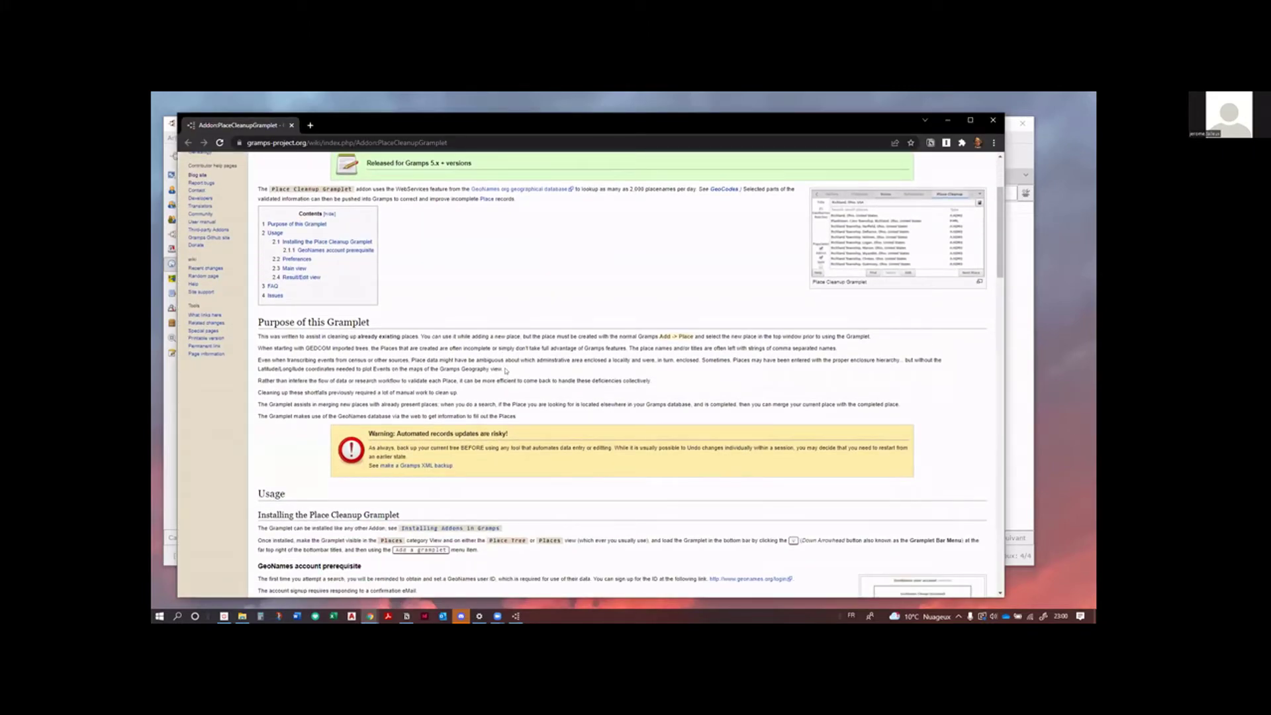
scroll(506, 371, "down", 5)
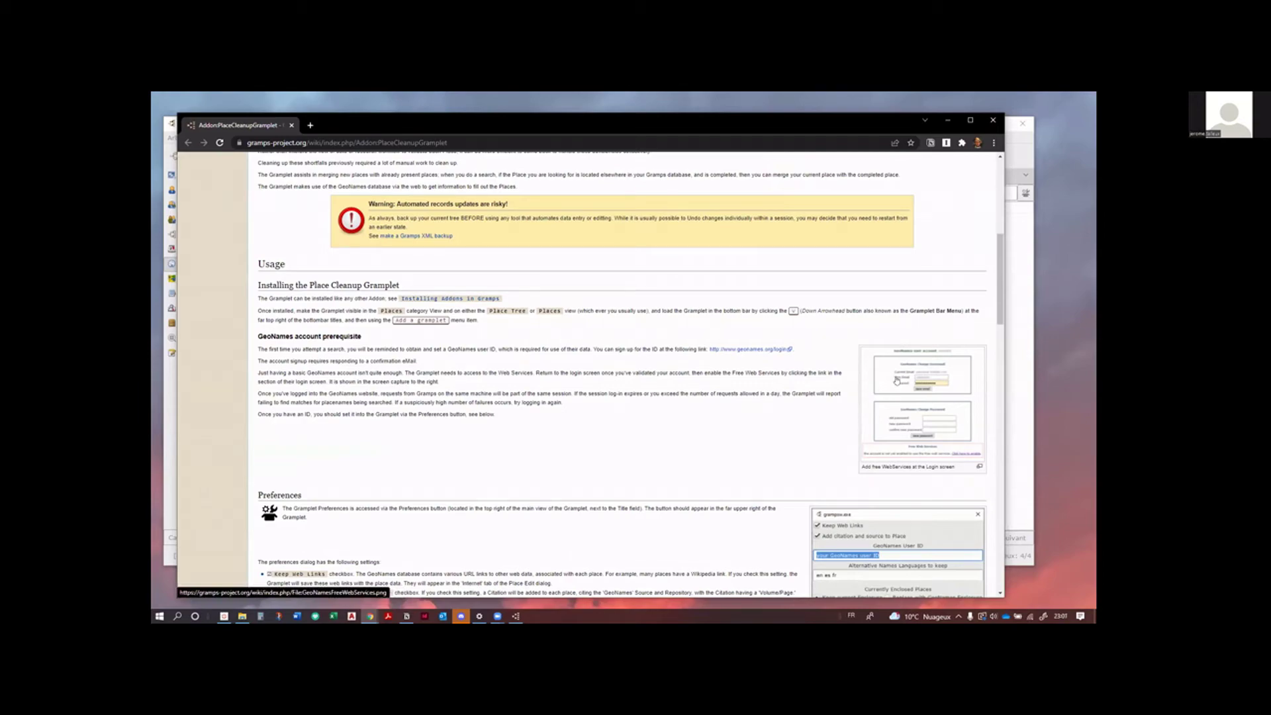
scroll(897, 381, "down", 1)
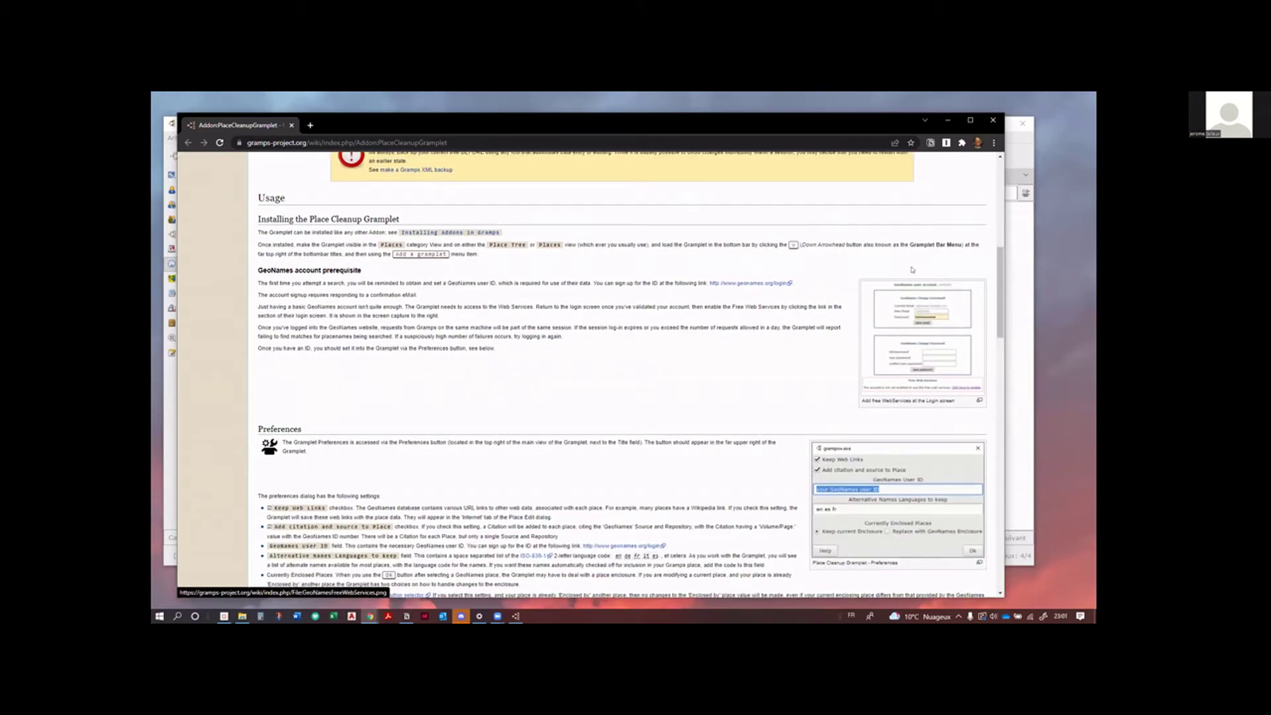
left_click(919, 372)
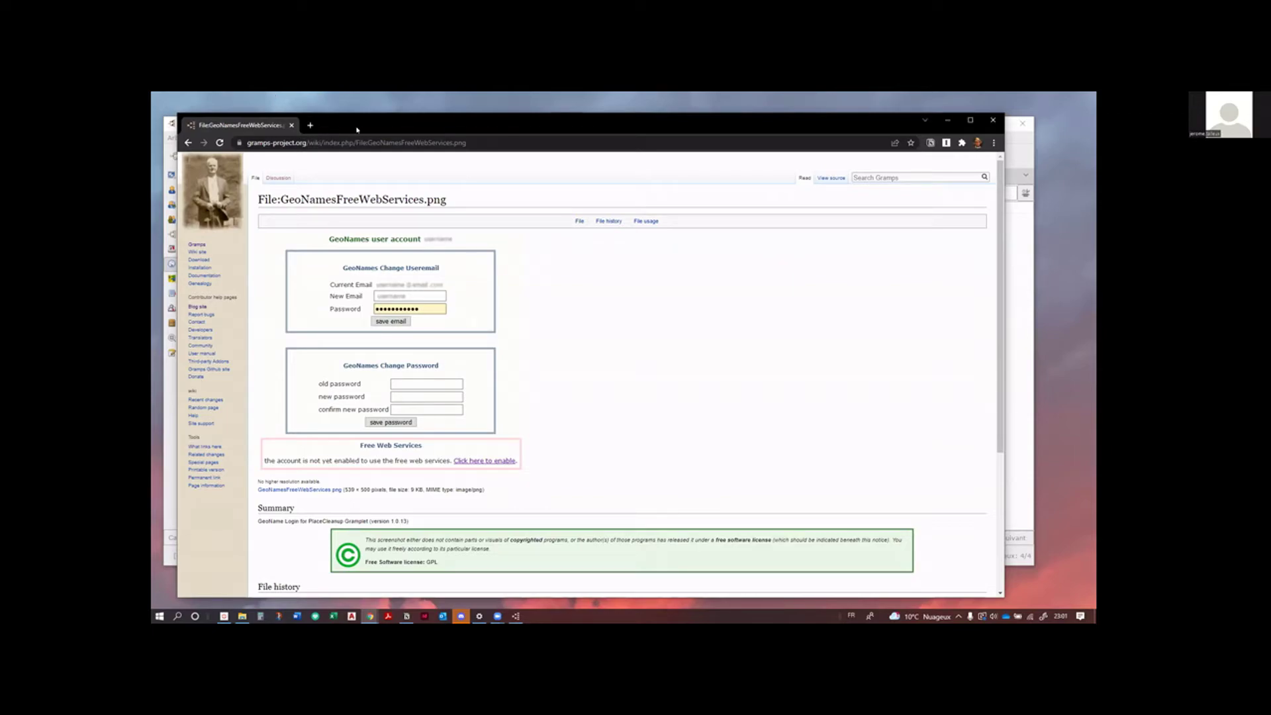
key("ctrl+w")
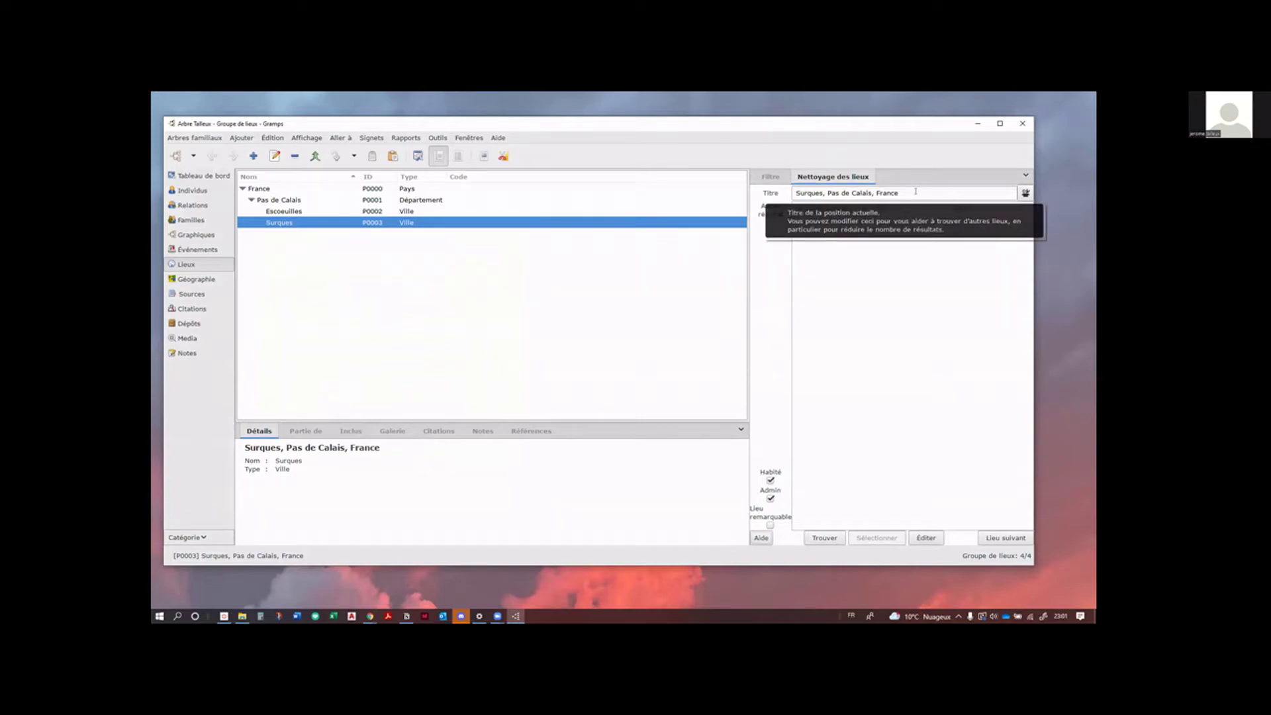
Step: Paste the GeoNames user ID into the gramplet's ID utilisateur GeoNames preference and confirm with Ok
left_click(1024, 193)
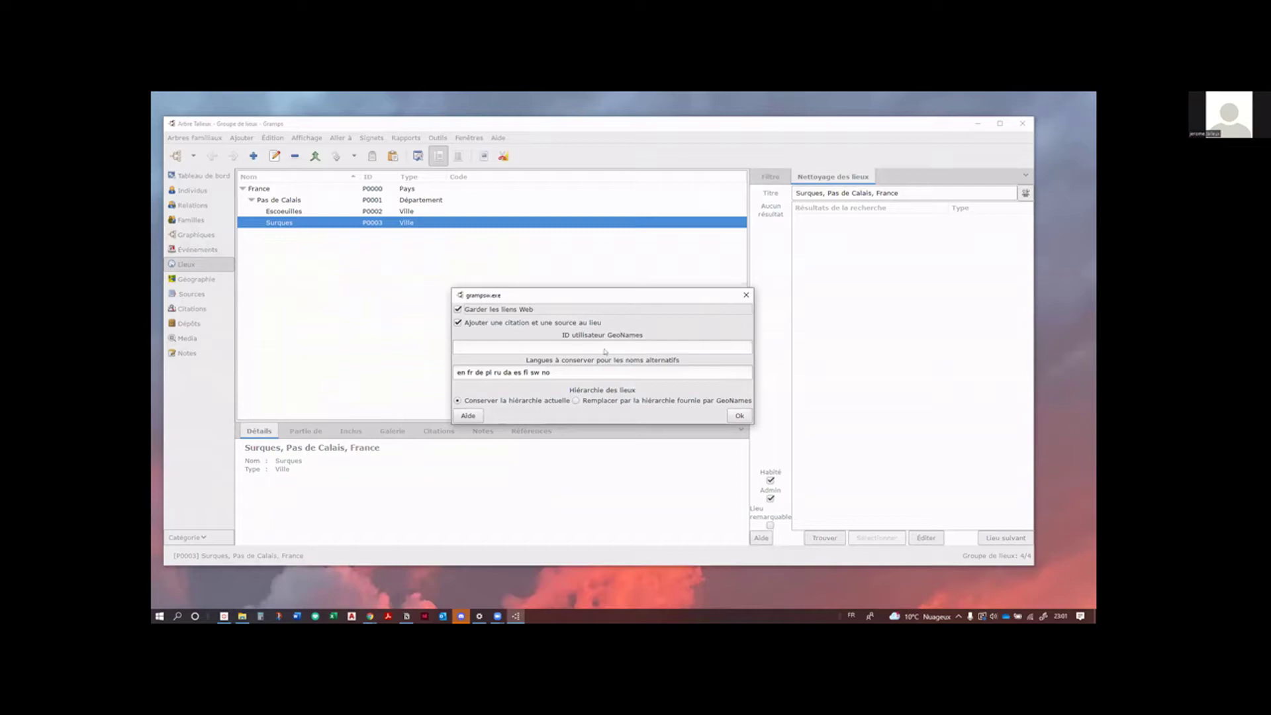
left_click(604, 344)
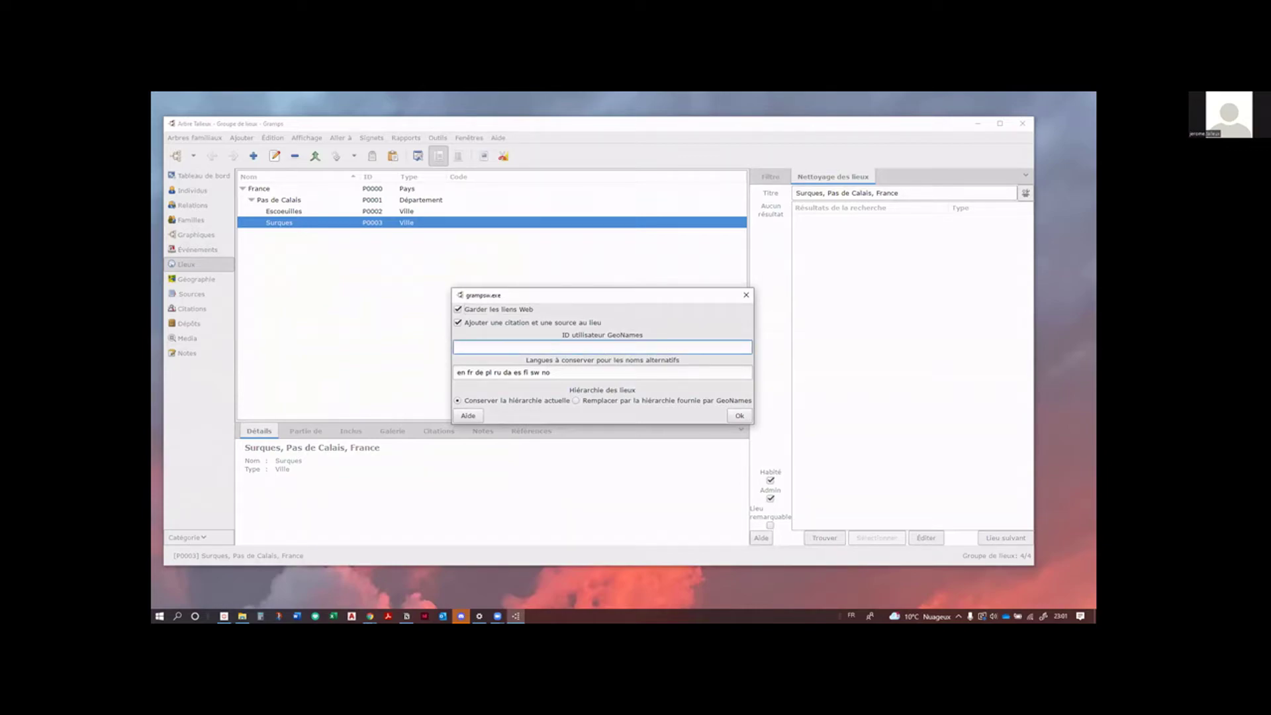
key("alt+Tab")
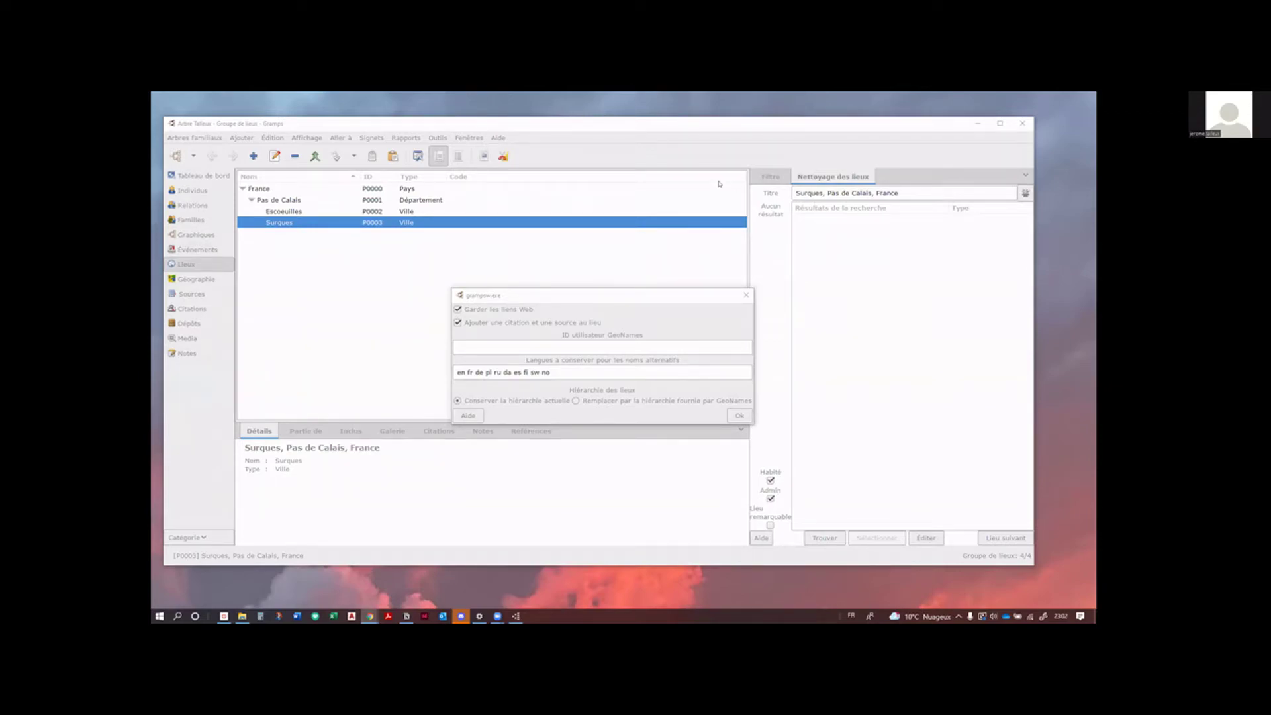
left_click(536, 347)
type("mrzenein")
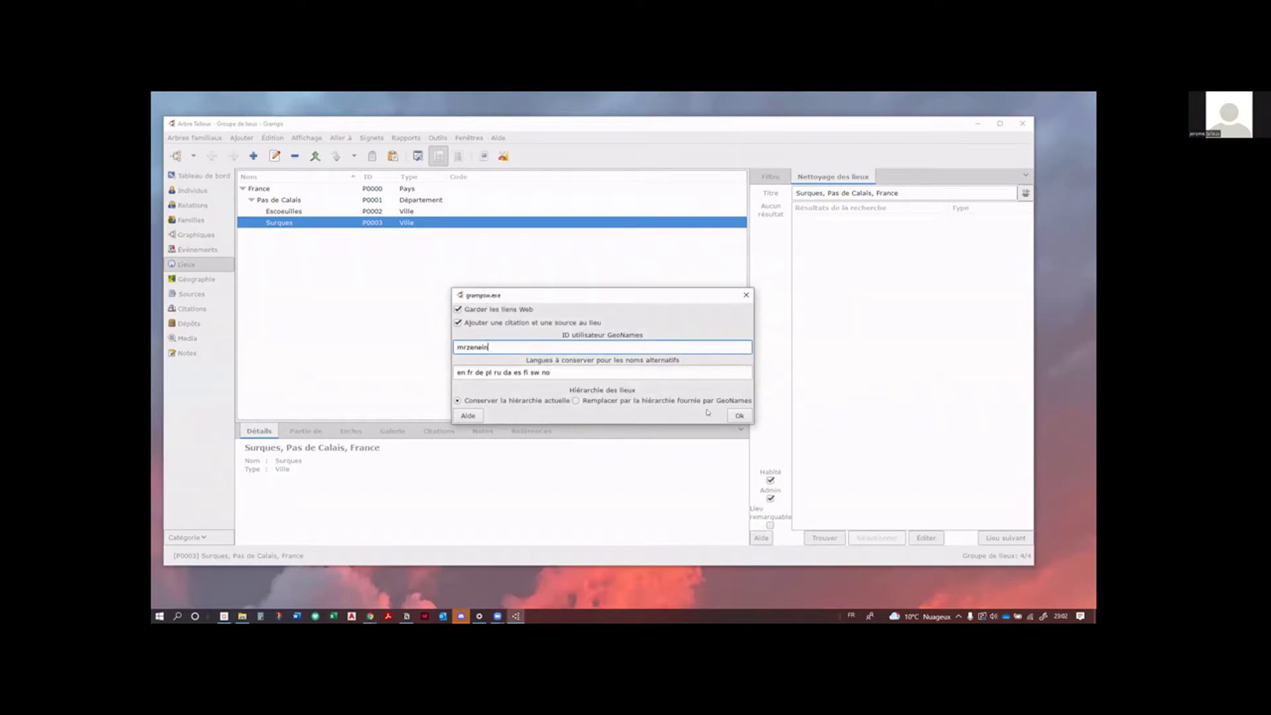
left_click(742, 417)
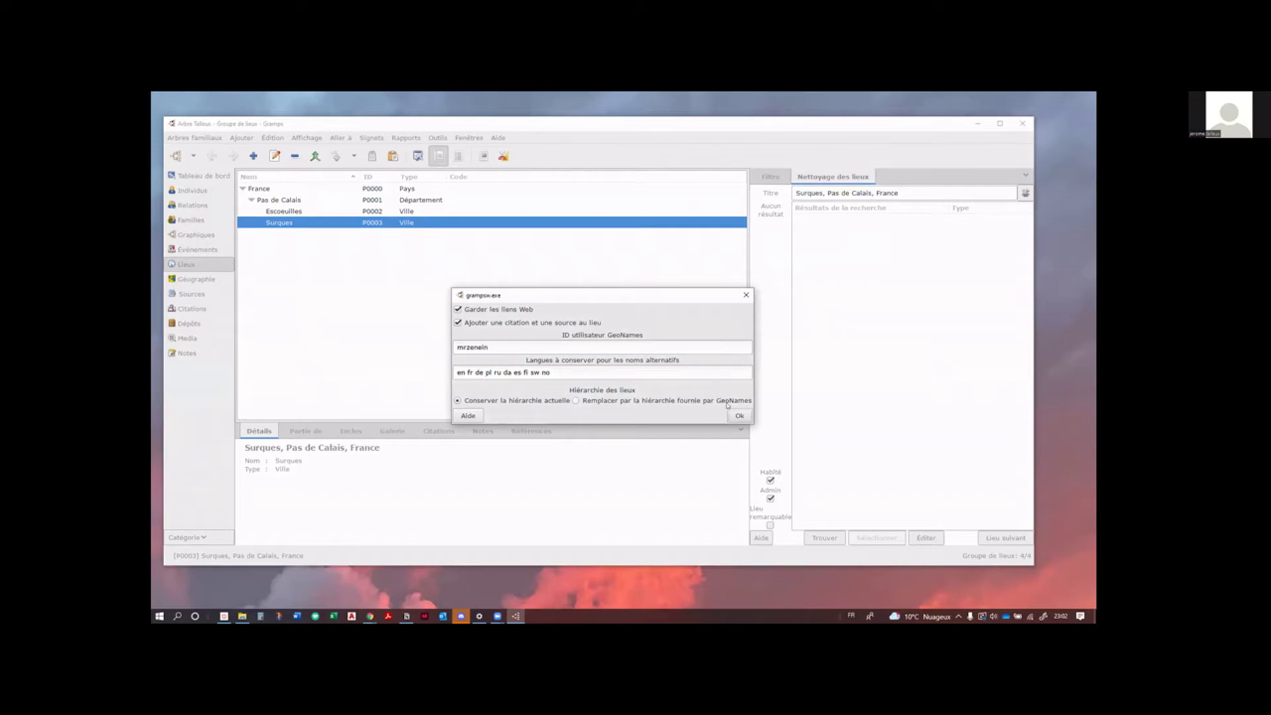
left_click(738, 416)
left_click(738, 416)
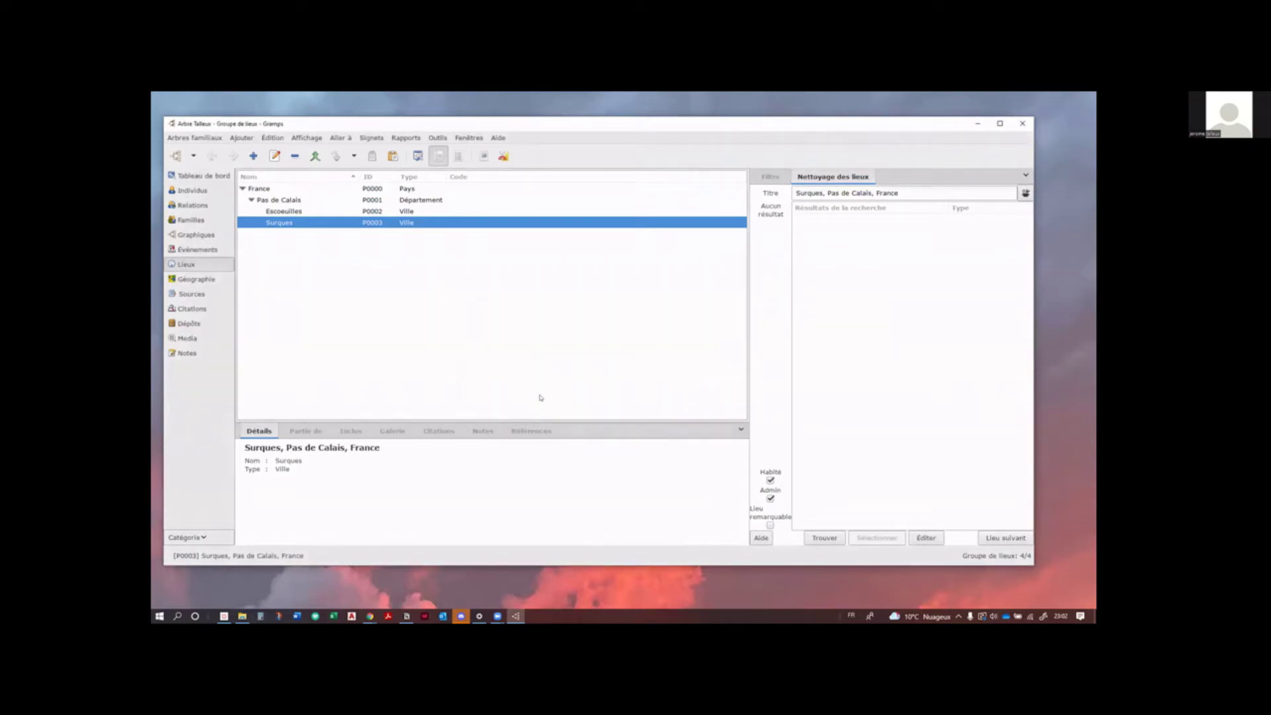
Step: Apply Surques' first GeoNames match: ID GEO2973657, code 62850, and its latitude/longitude
left_click(816, 541)
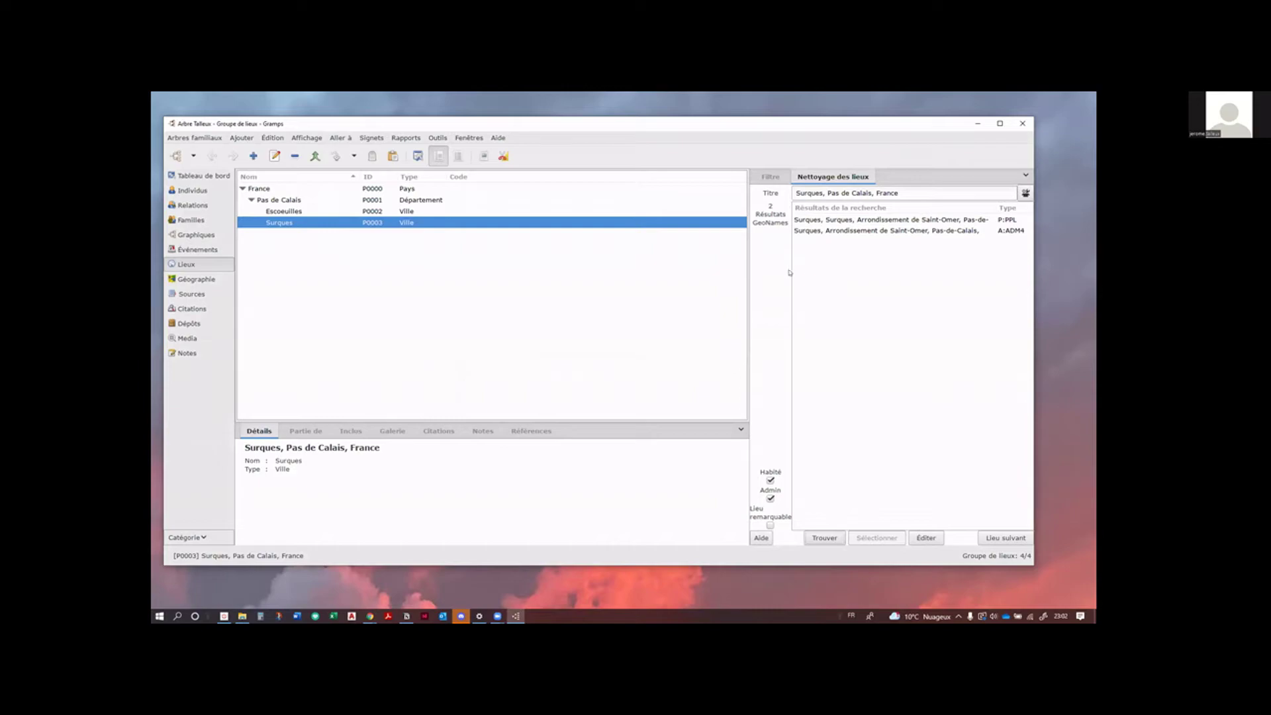
double_click(814, 120)
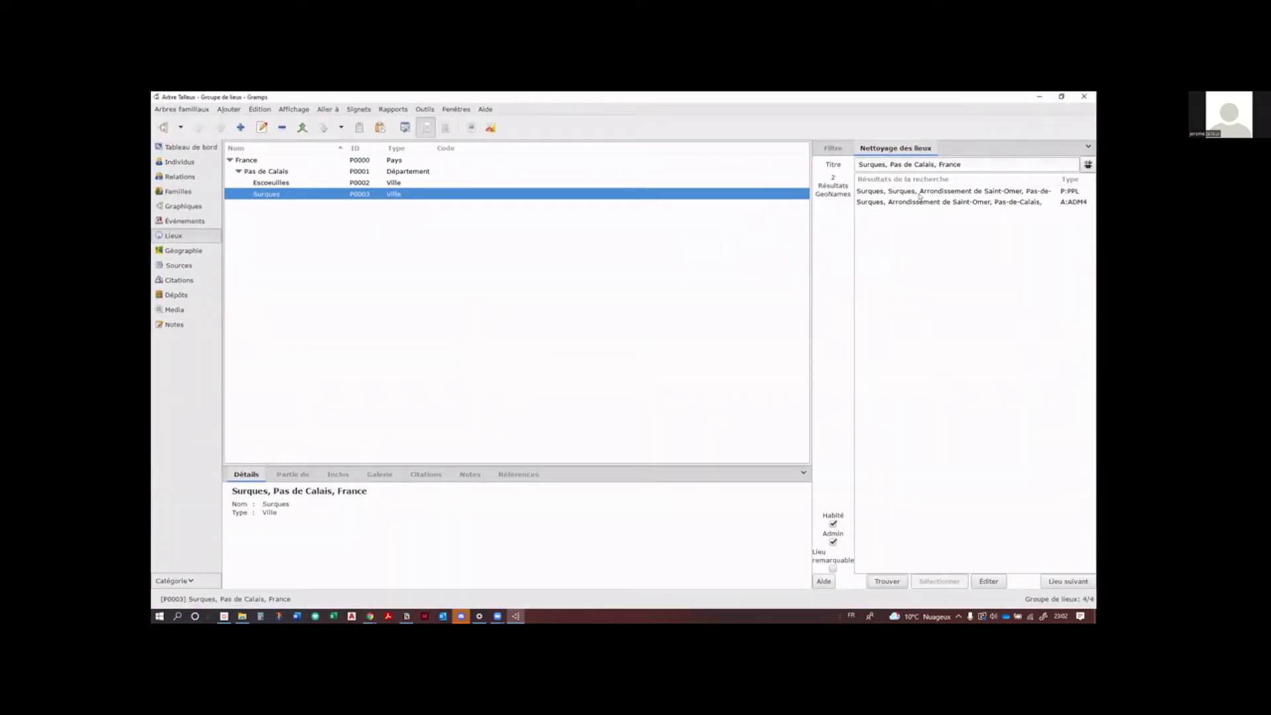
left_click(919, 192)
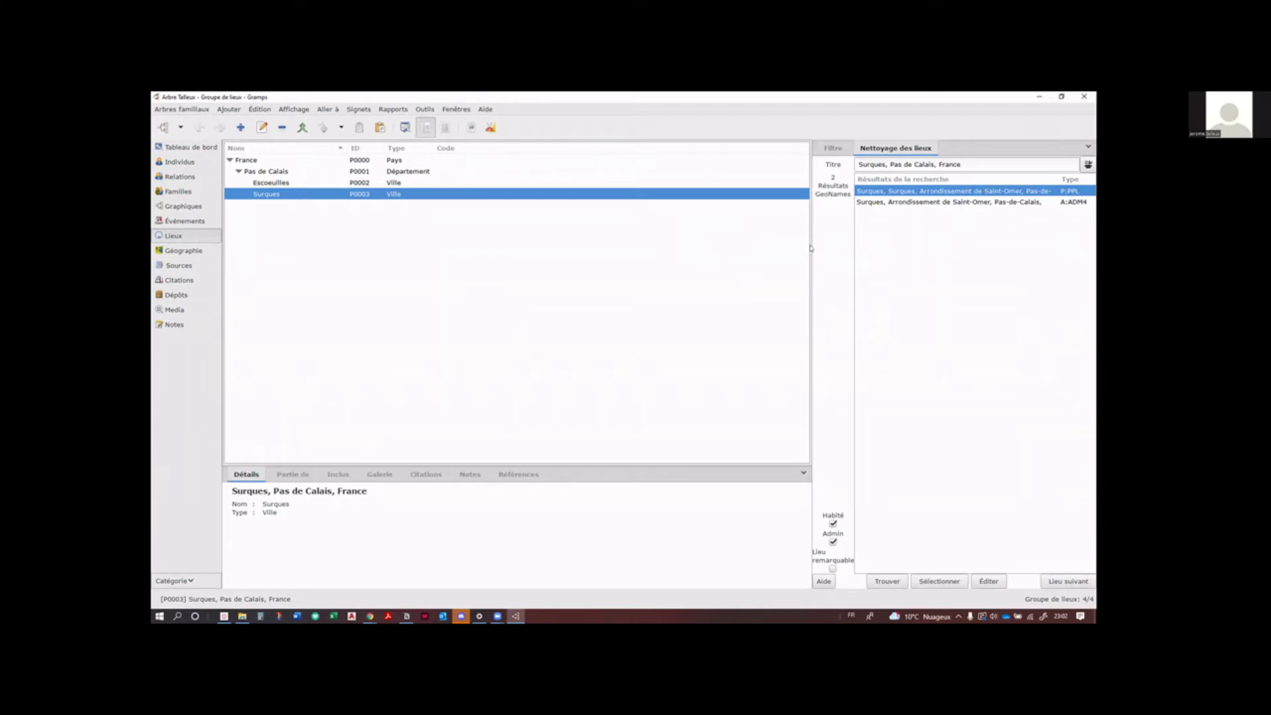
left_click_drag(810, 245, 744, 241)
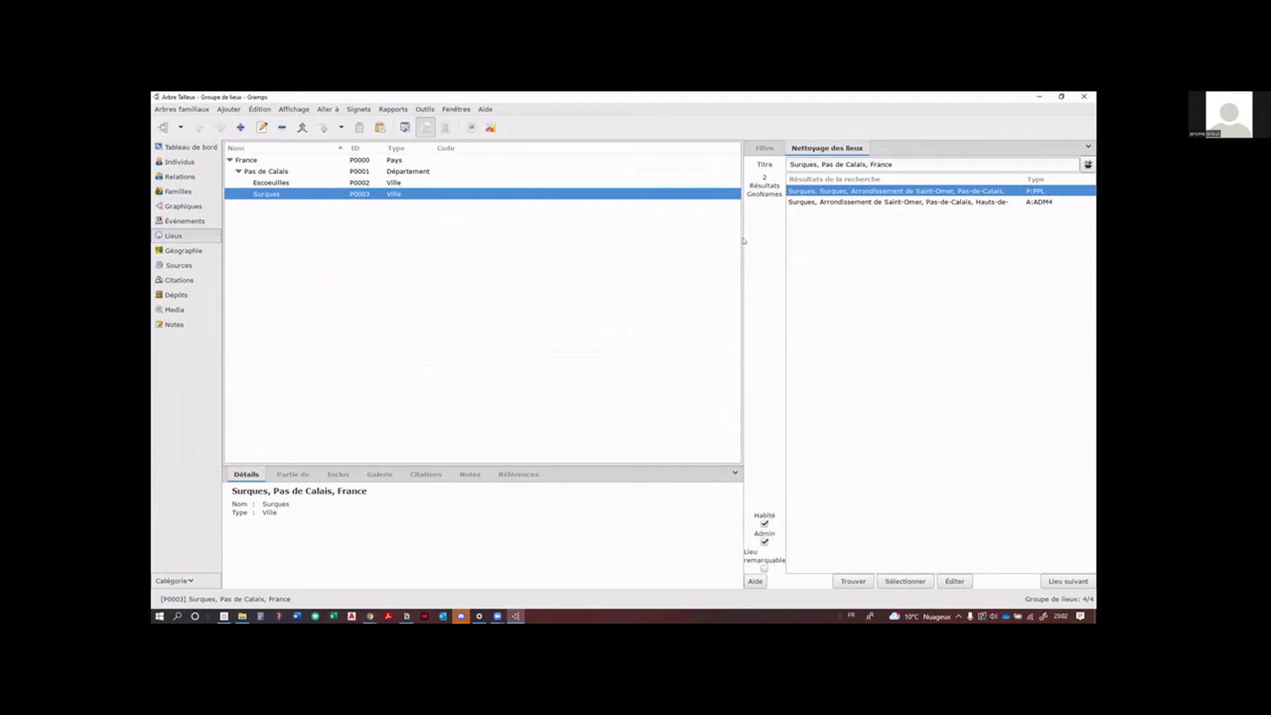
left_click(917, 580)
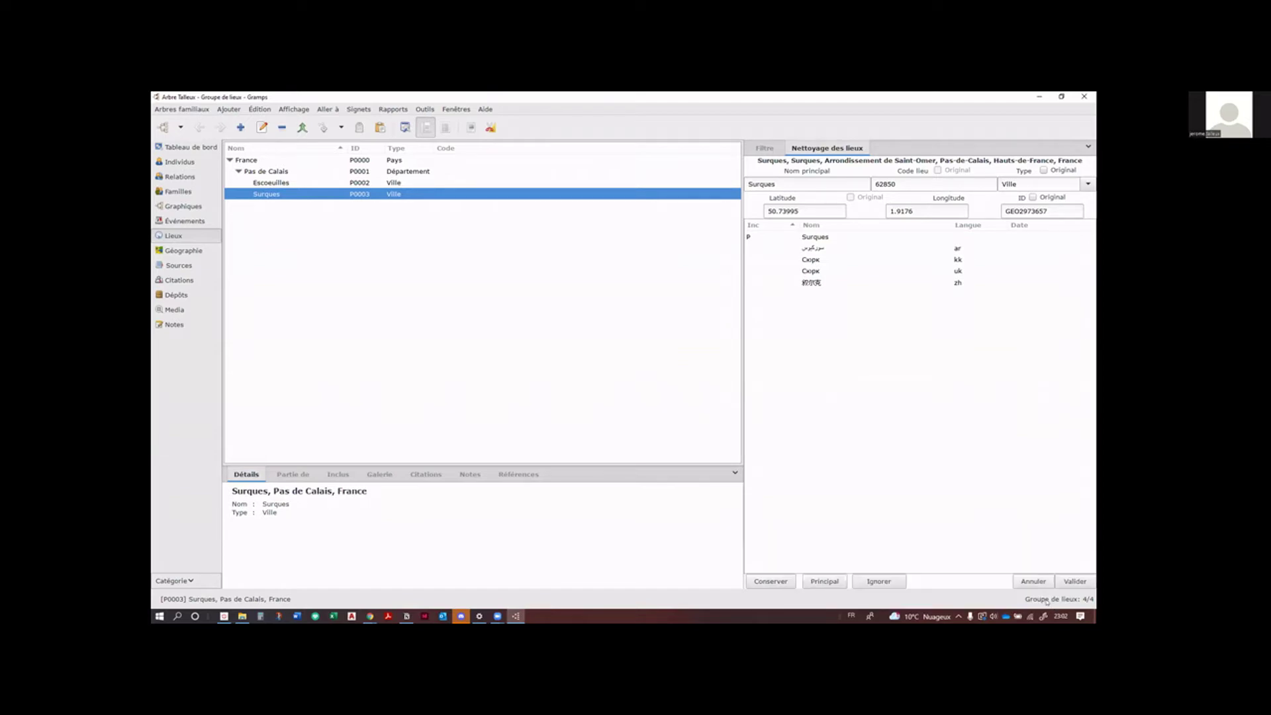
left_click(1074, 582)
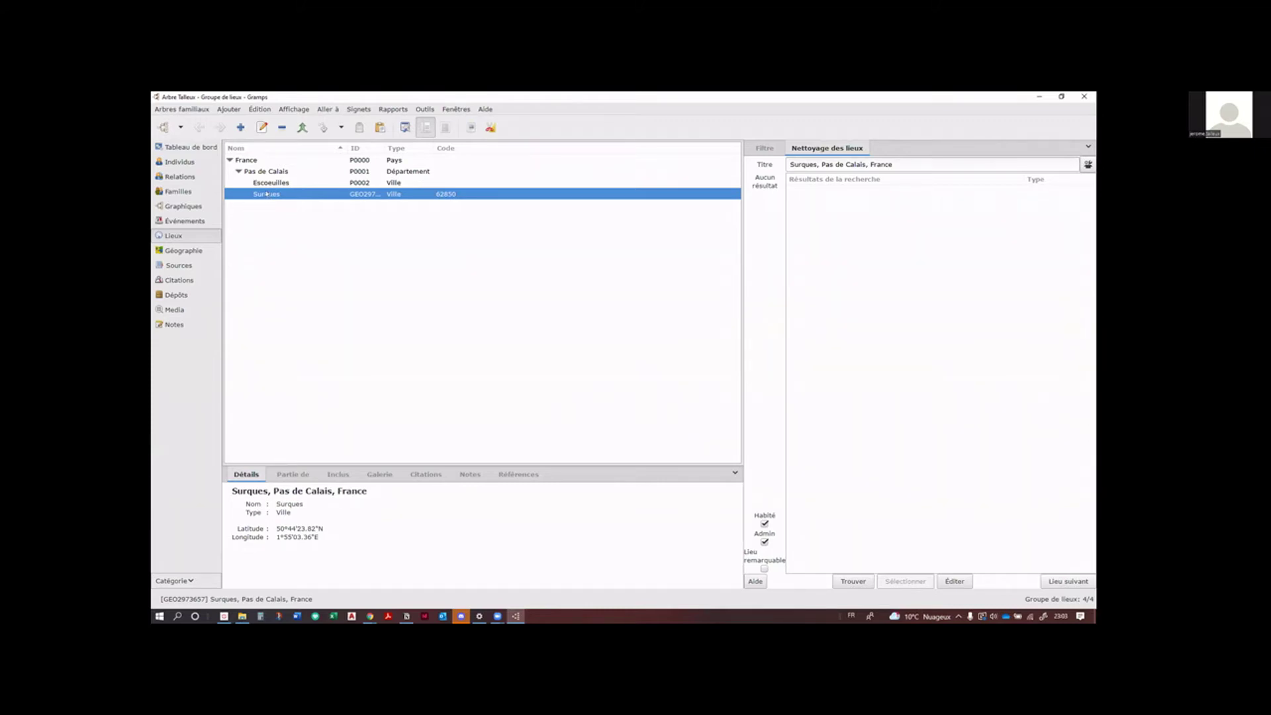
Step: Check Surques' new GeoNames citation in the place editor and save the place with Valider
double_click(266, 193)
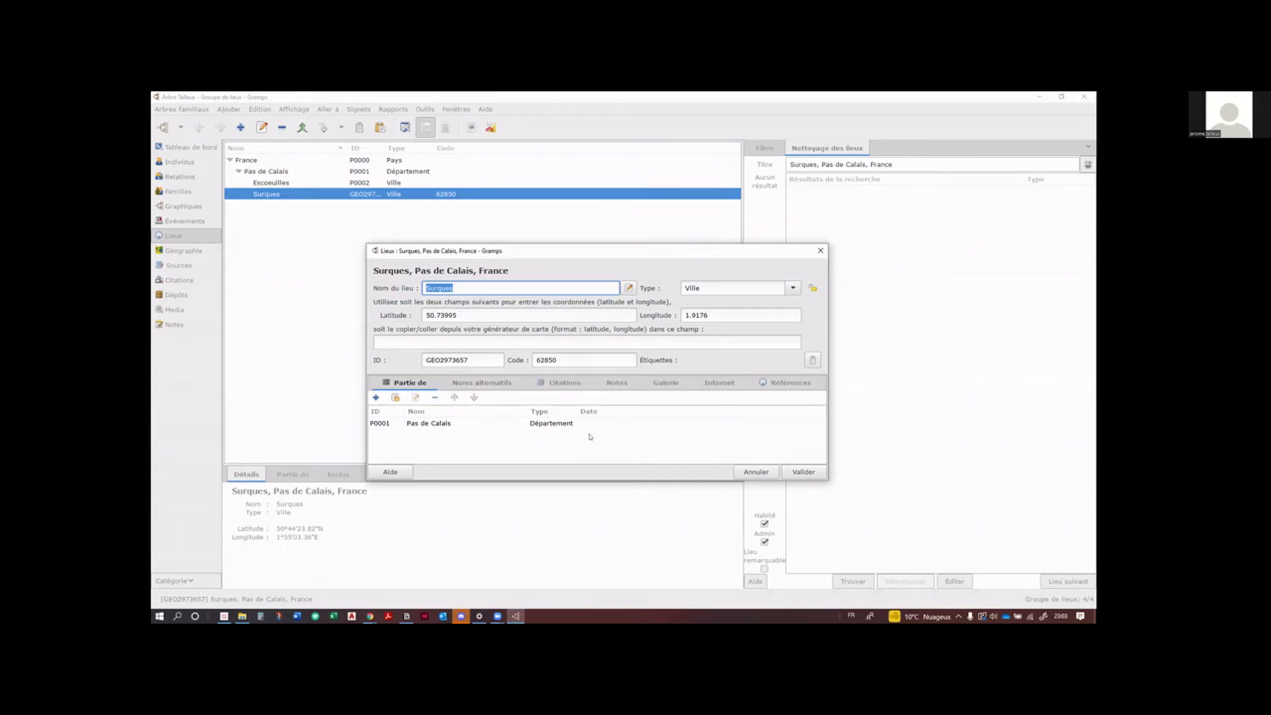
left_click(569, 385)
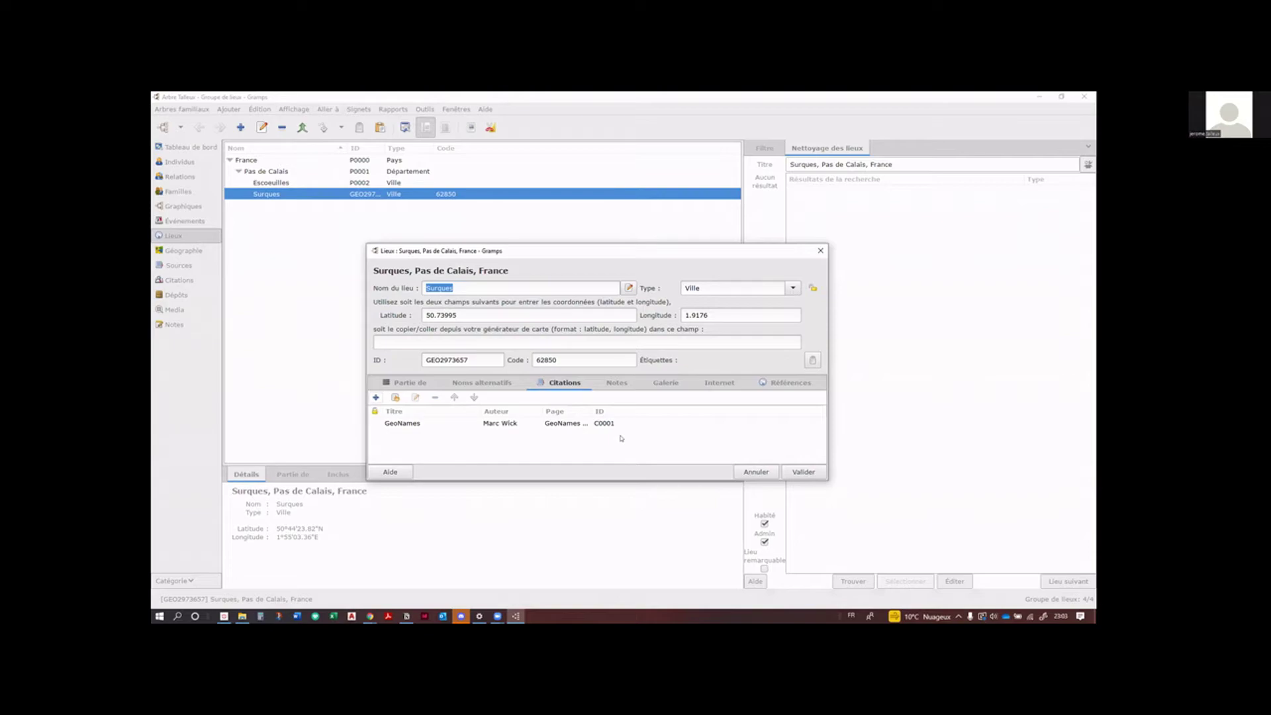
double_click(566, 424)
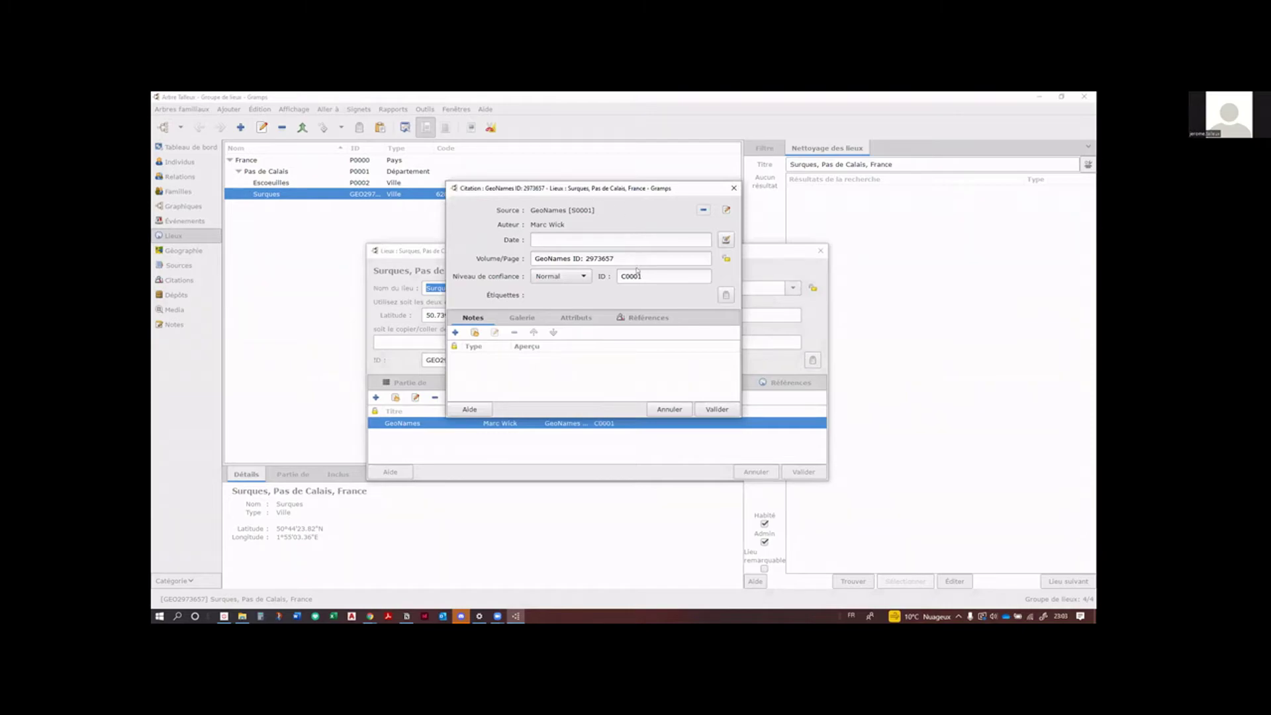
left_click(734, 188)
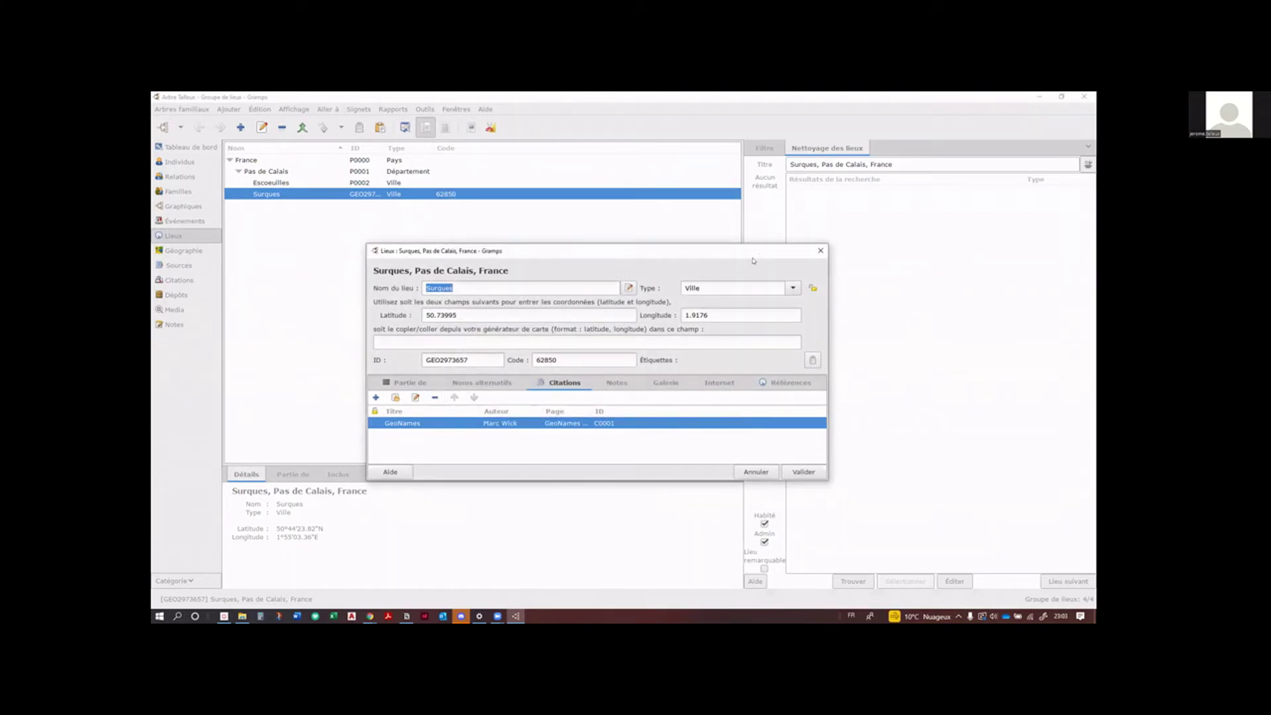
left_click_drag(760, 252, 738, 253)
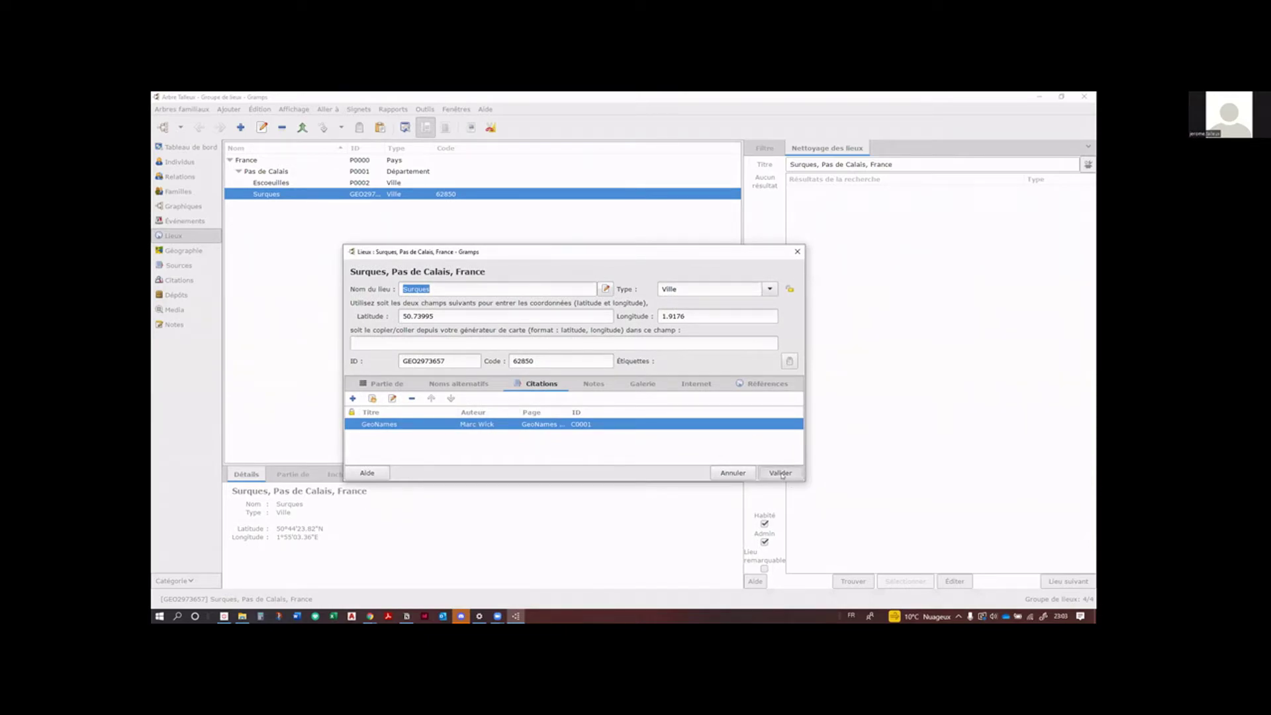
left_click(781, 472)
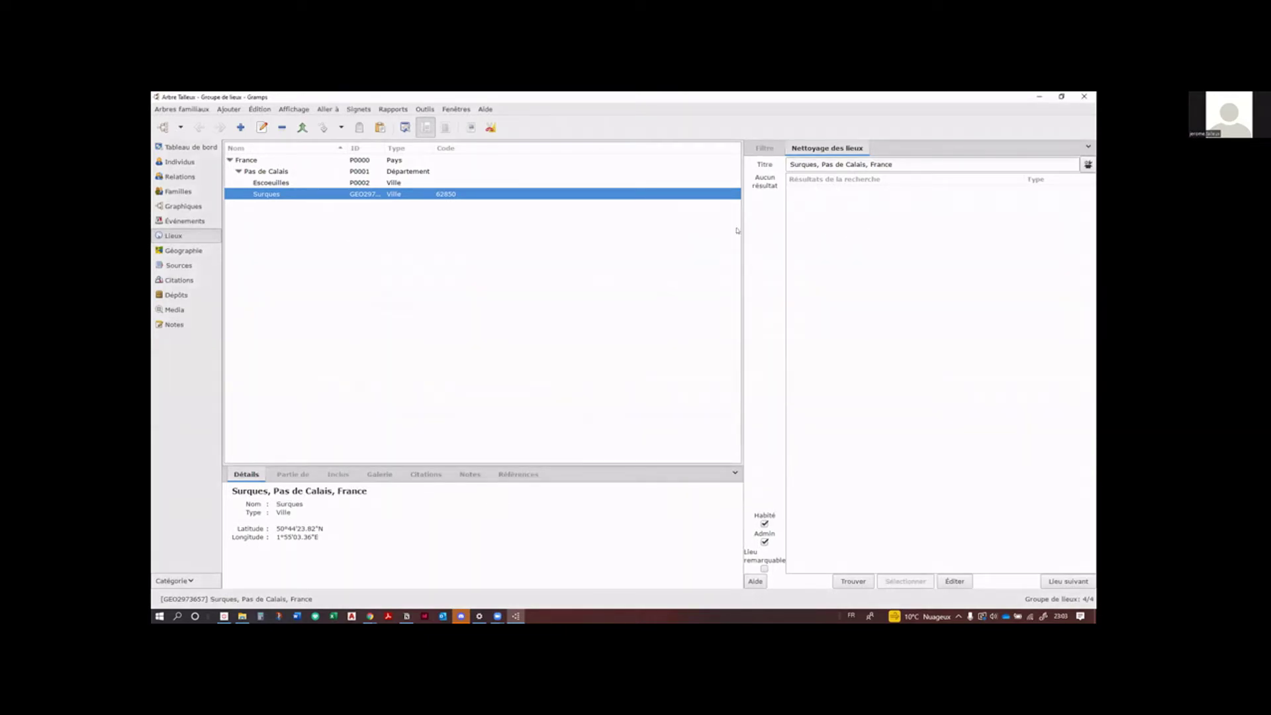
Step: Search GeoNames for Escoeuilles, returning two matches (P:PPL and A:ADM4)
left_click_drag(741, 224, 807, 233)
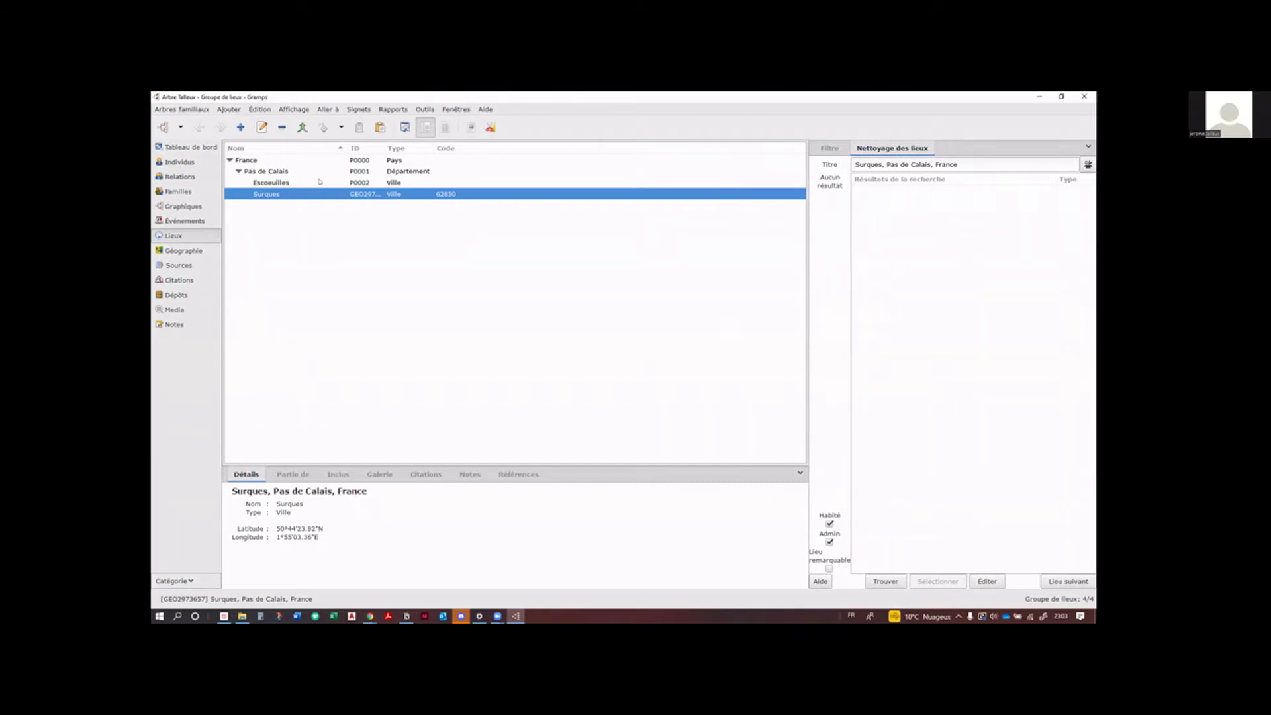
left_click(277, 183)
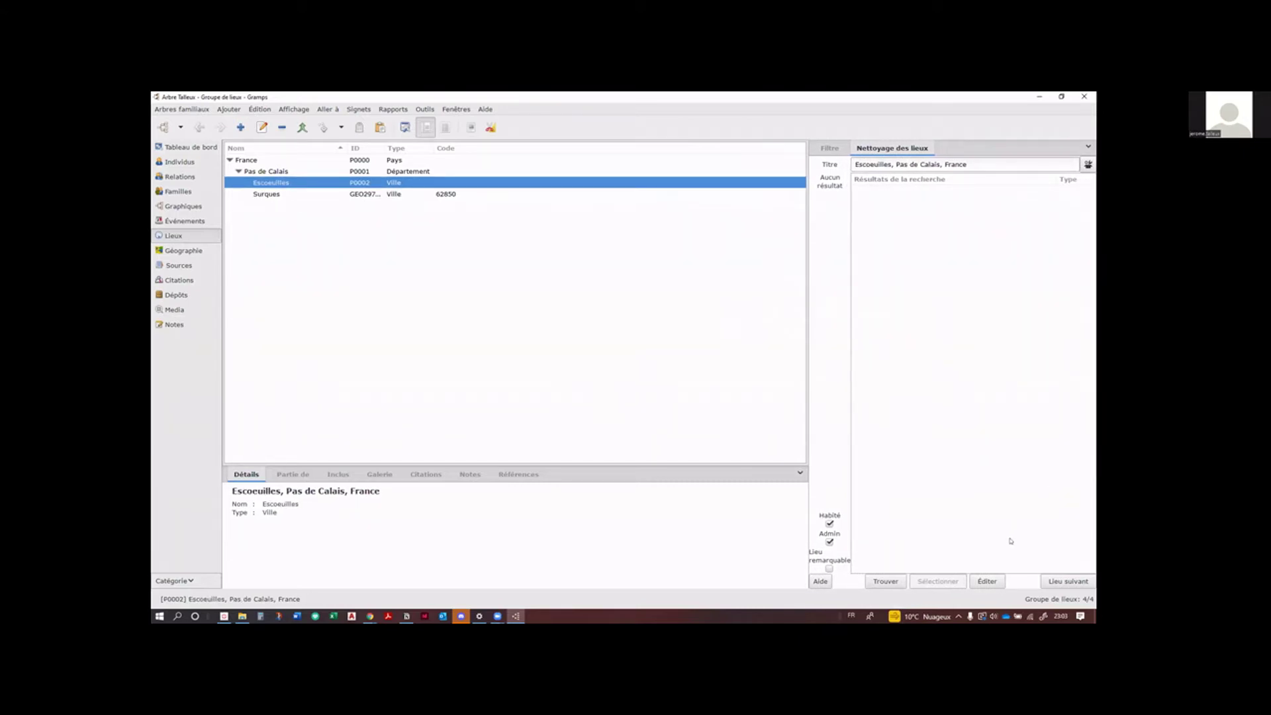
left_click(887, 582)
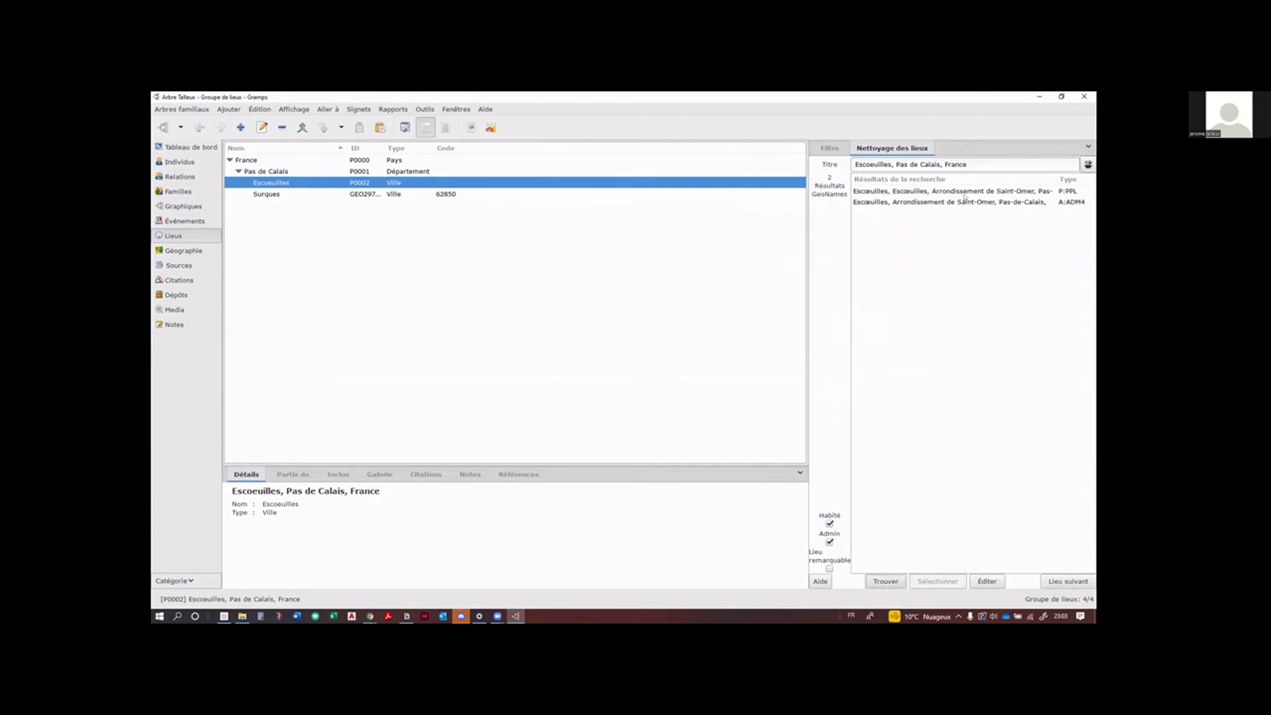
Step: Apply Escoeuilles' first GeoNames match: ID GEO3019789, code 62850, coordinates 50.73333, 1.93333
left_click(960, 192)
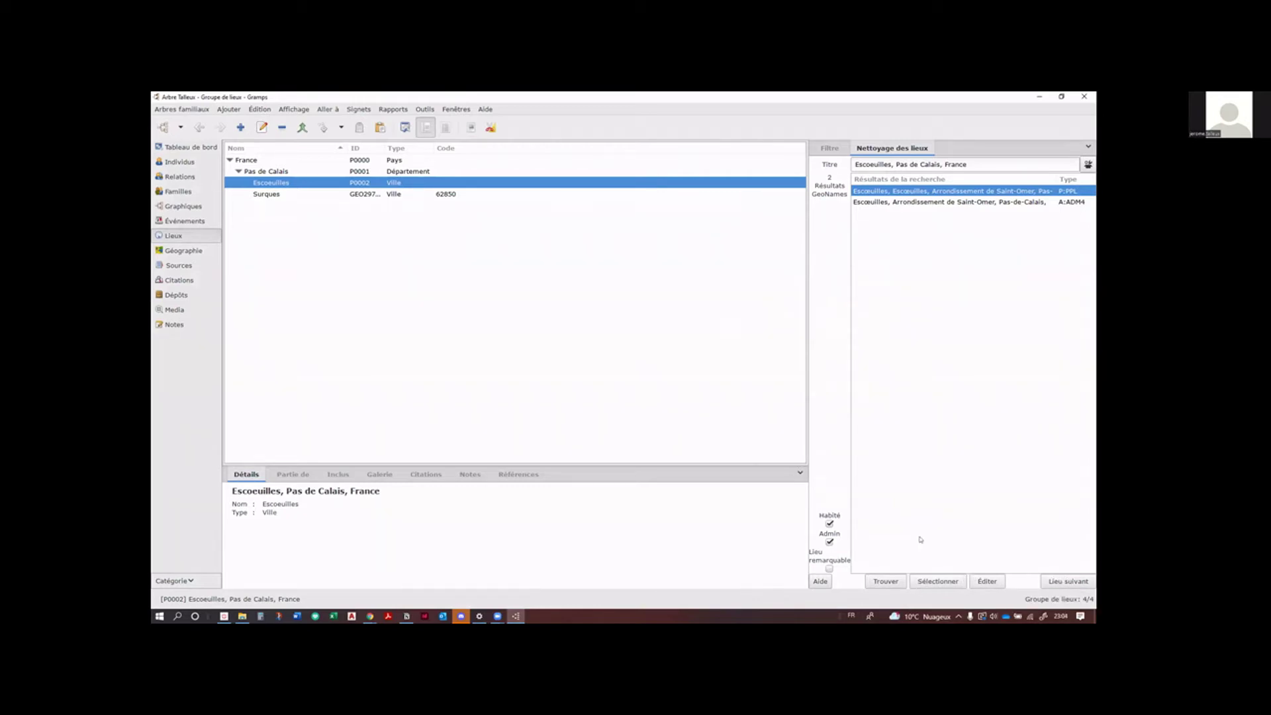
left_click(934, 582)
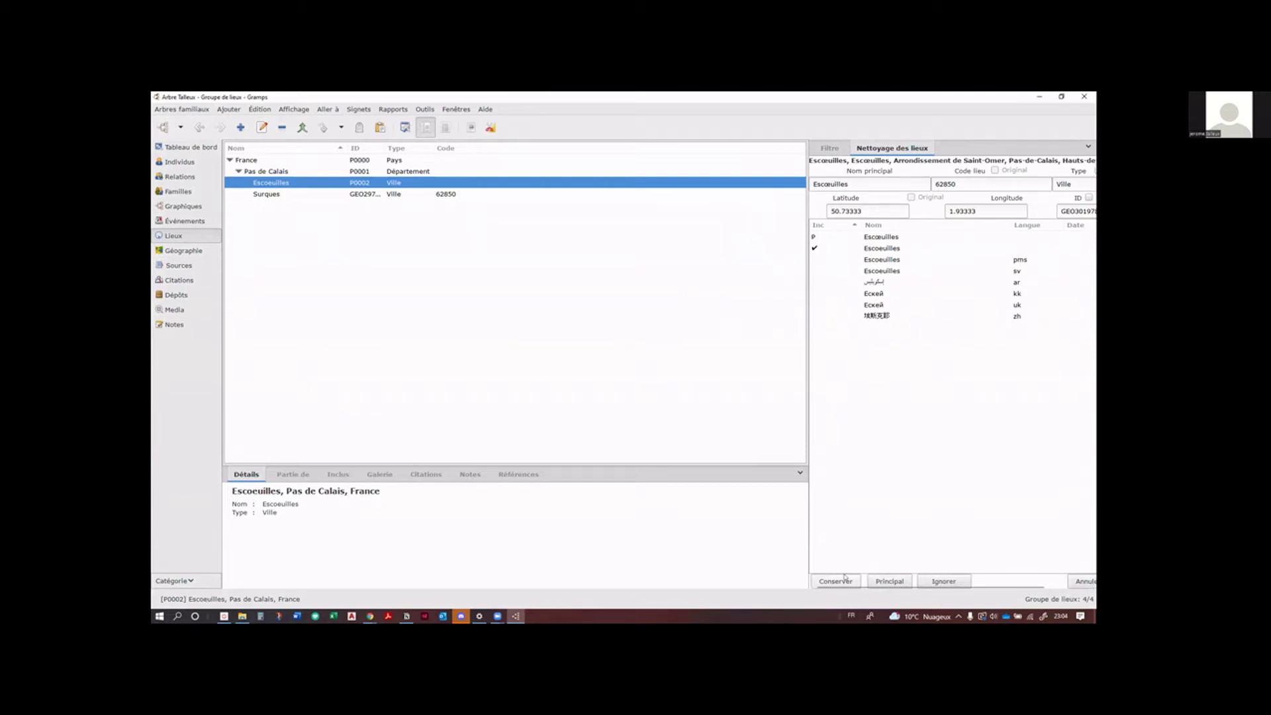
left_click_drag(807, 539, 712, 540)
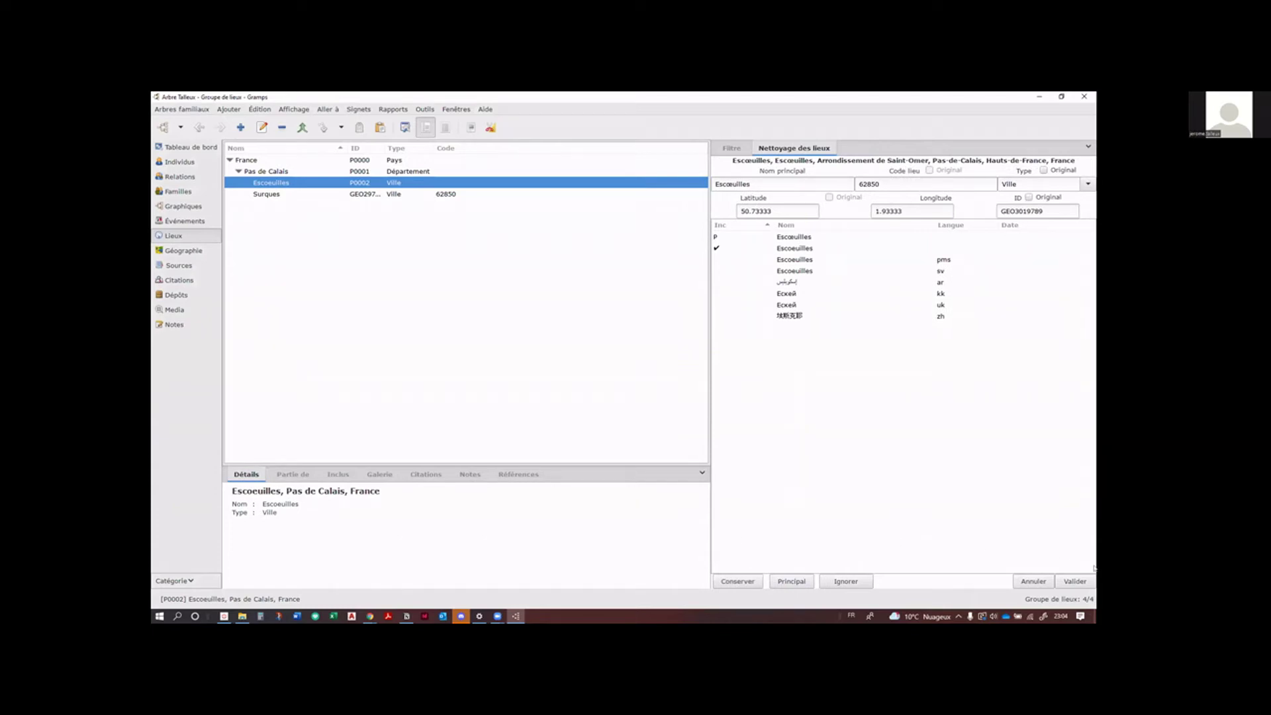
left_click(1074, 581)
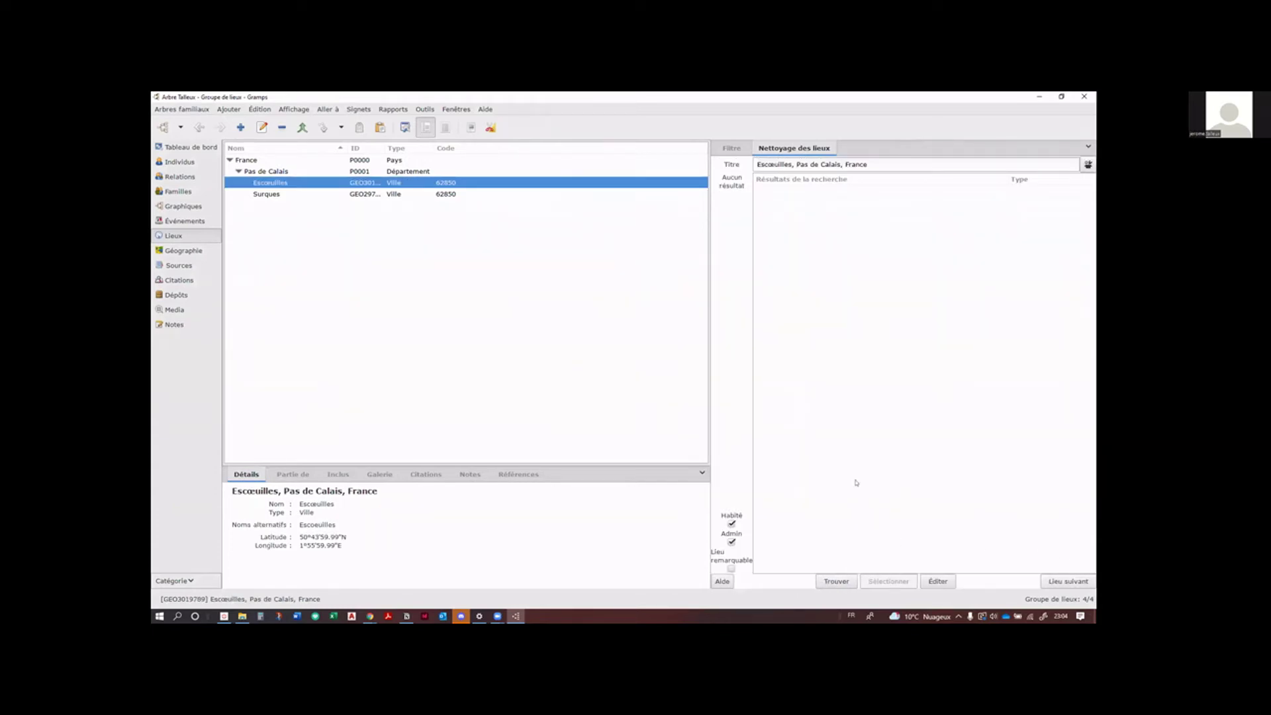
left_click(368, 196)
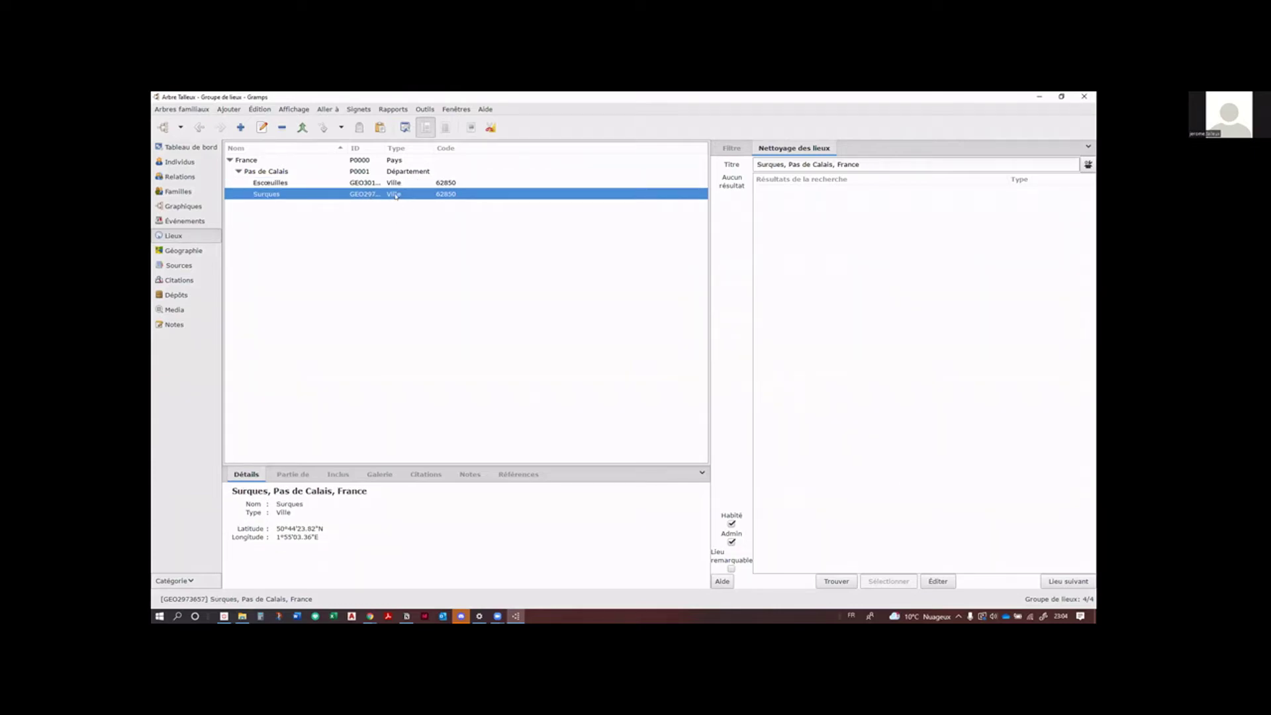
double_click(368, 182)
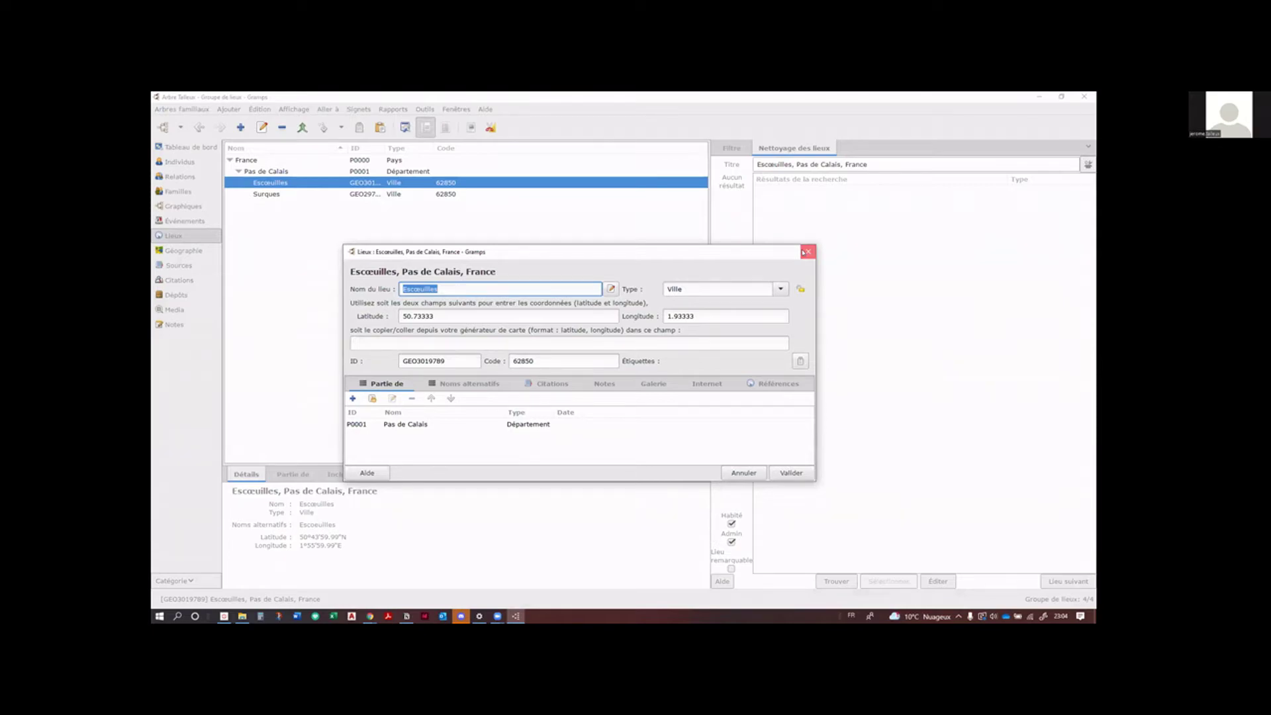
left_click(806, 251)
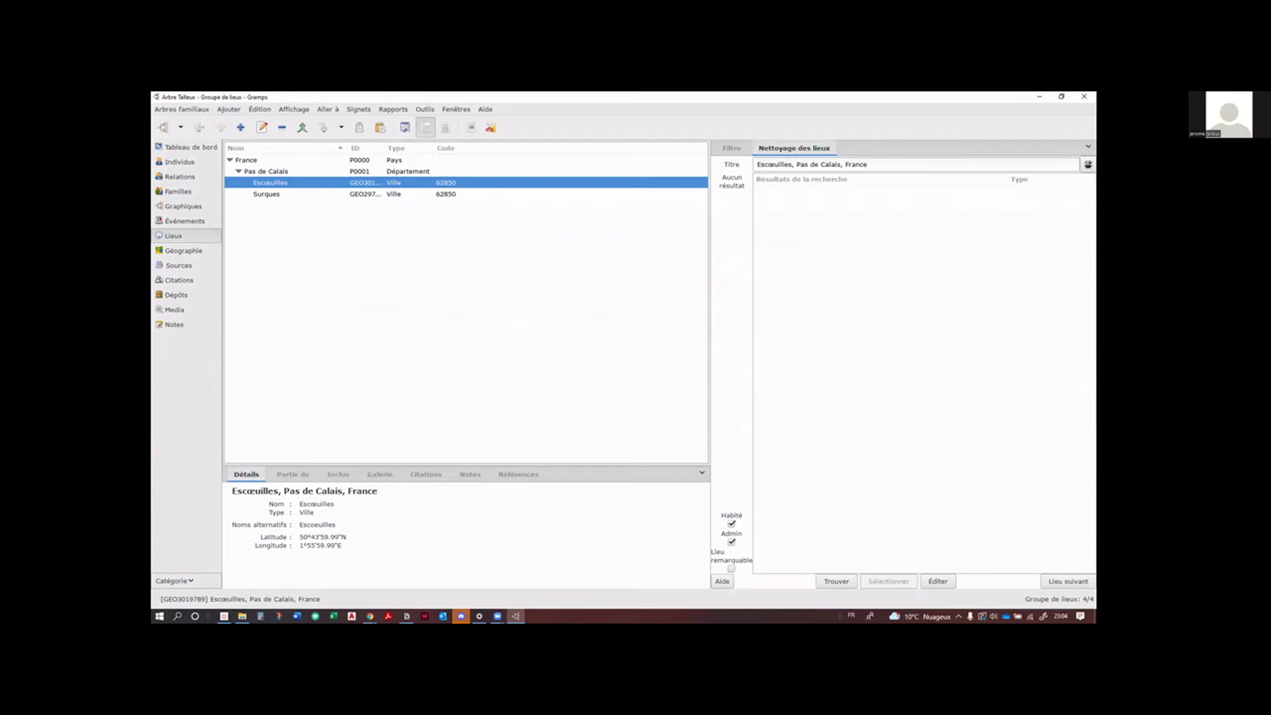
key("alt+Tab")
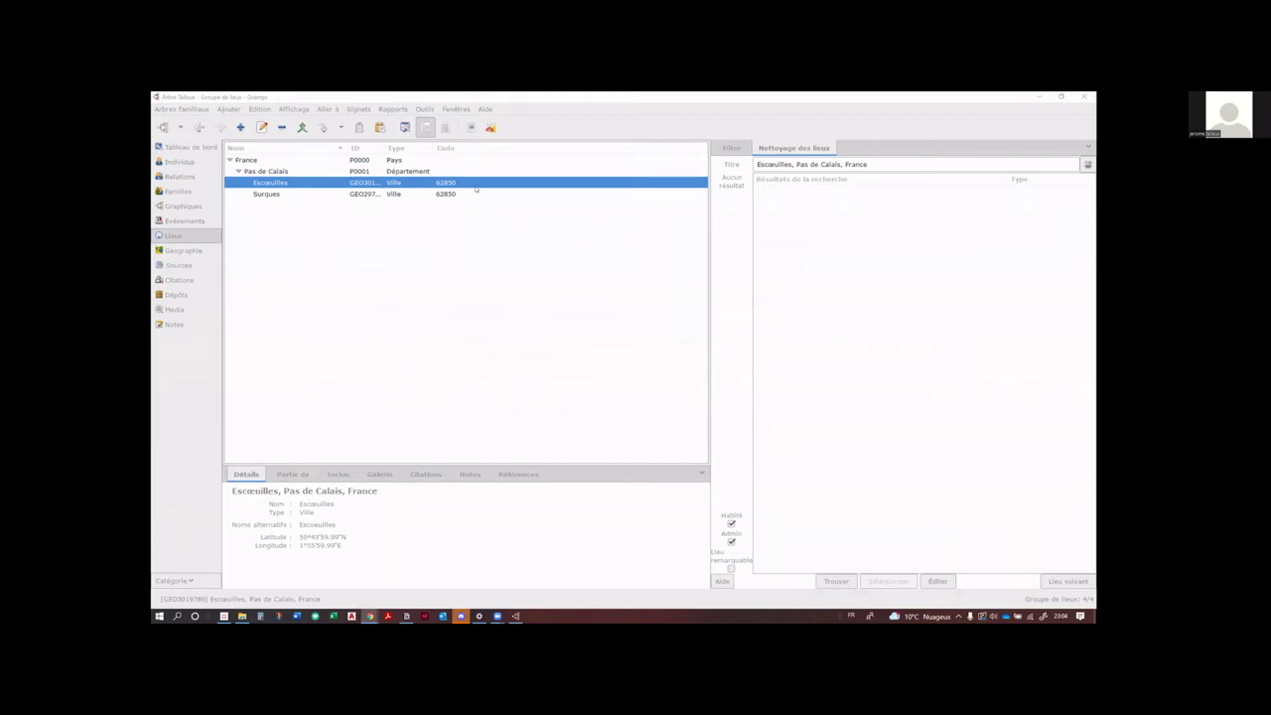
key("alt+Tab")
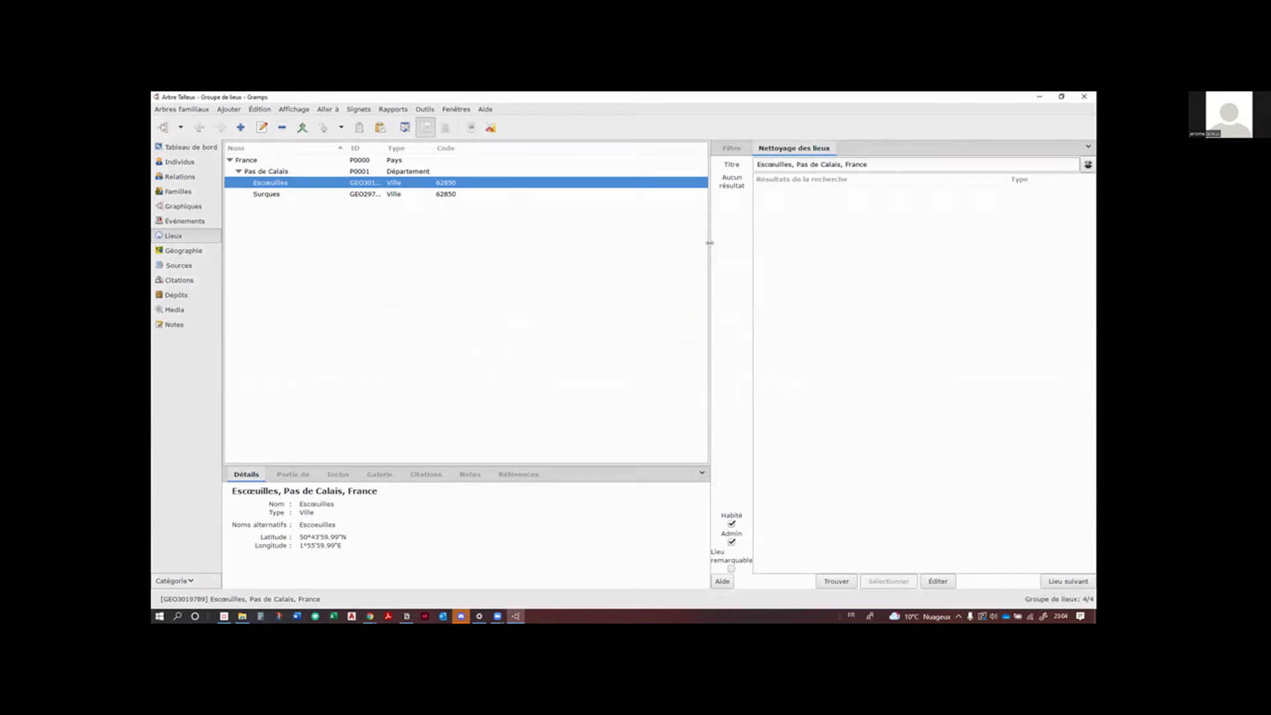
left_click_drag(710, 245, 807, 245)
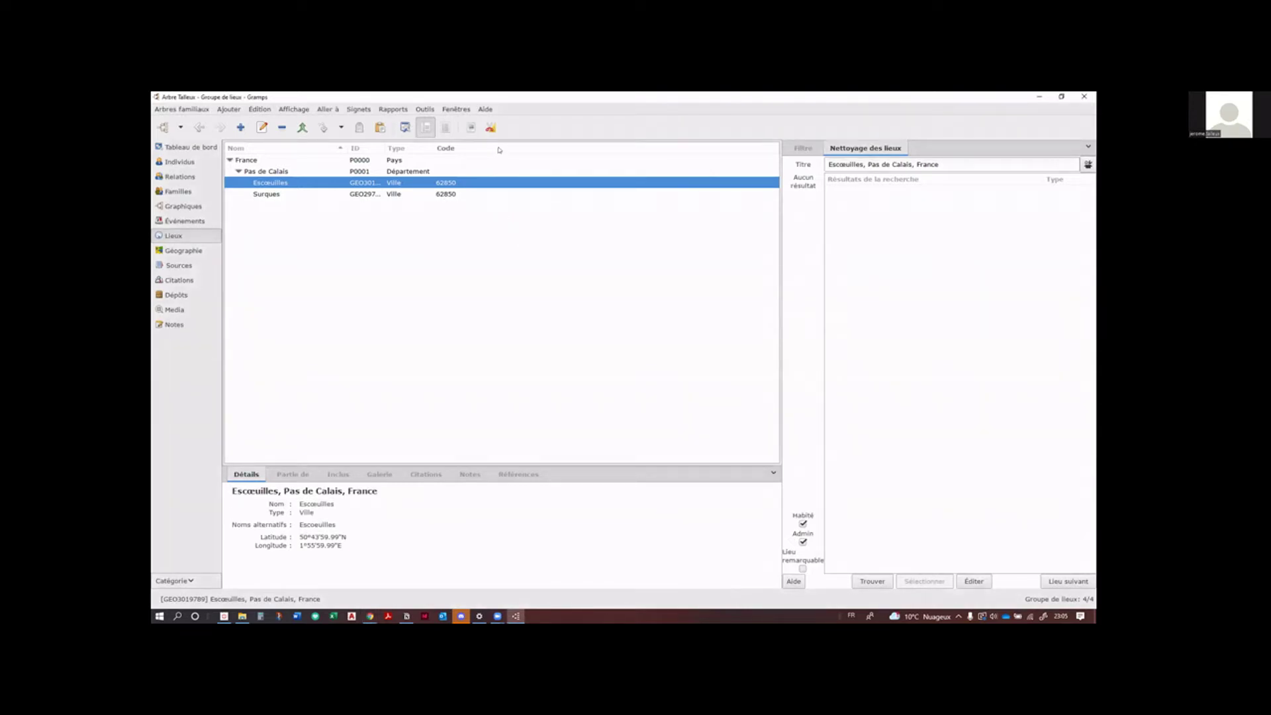
Step: Look up Escœuilles with the map service, opening OpenStreetMap centred on 50.7333, 1.9333
right_click(487, 238)
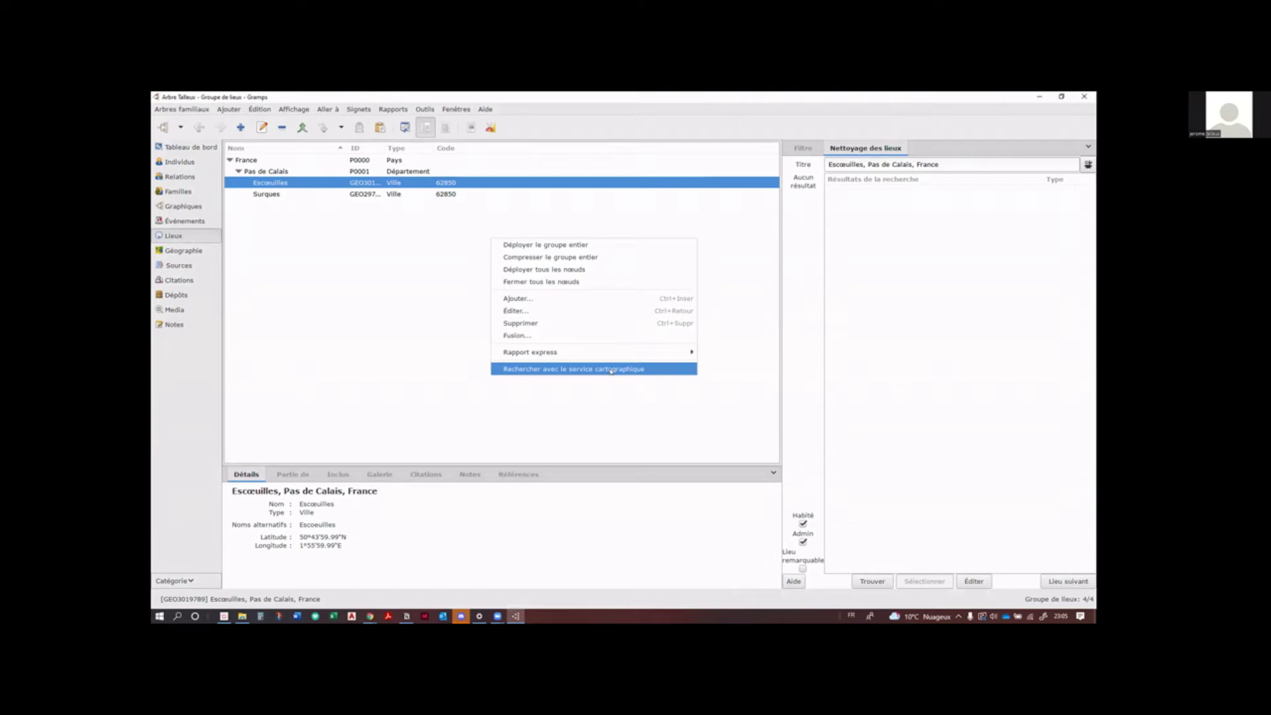
left_click(611, 370)
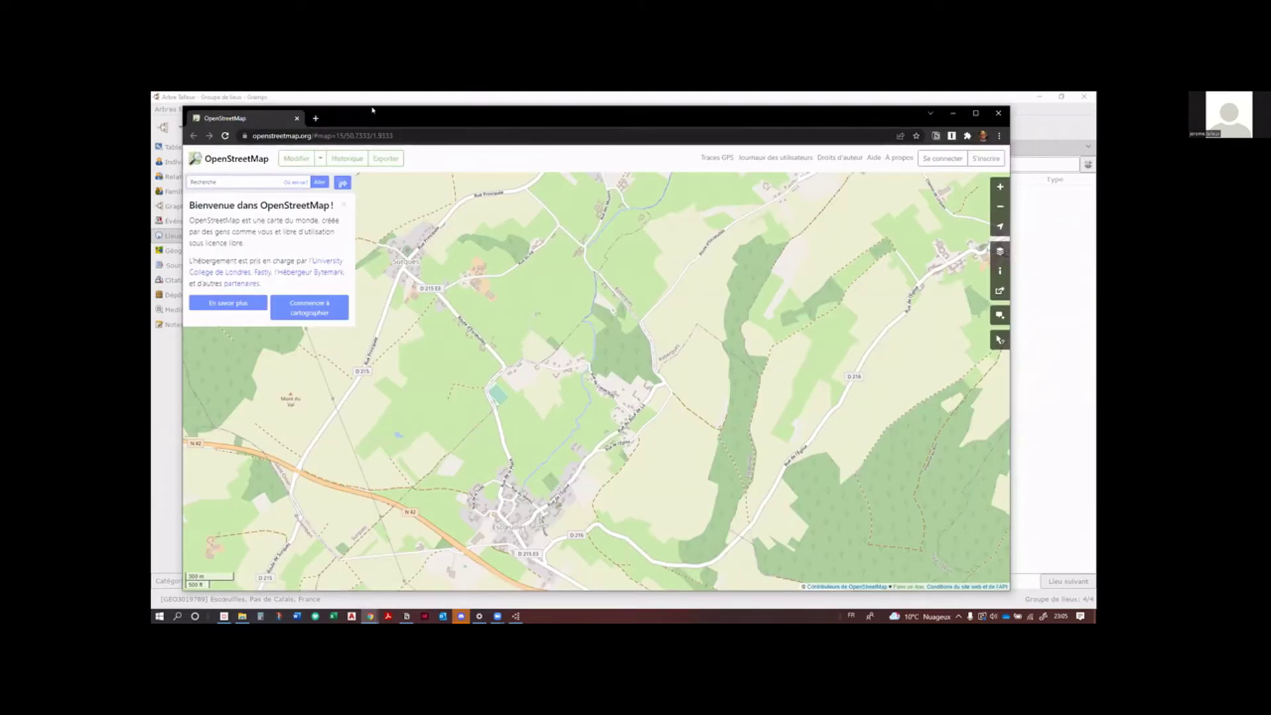
Step: Centre OpenStreetMap on Escœuilles, zoom into the village streets, then close the browser
left_click_drag(373, 110, 372, 107)
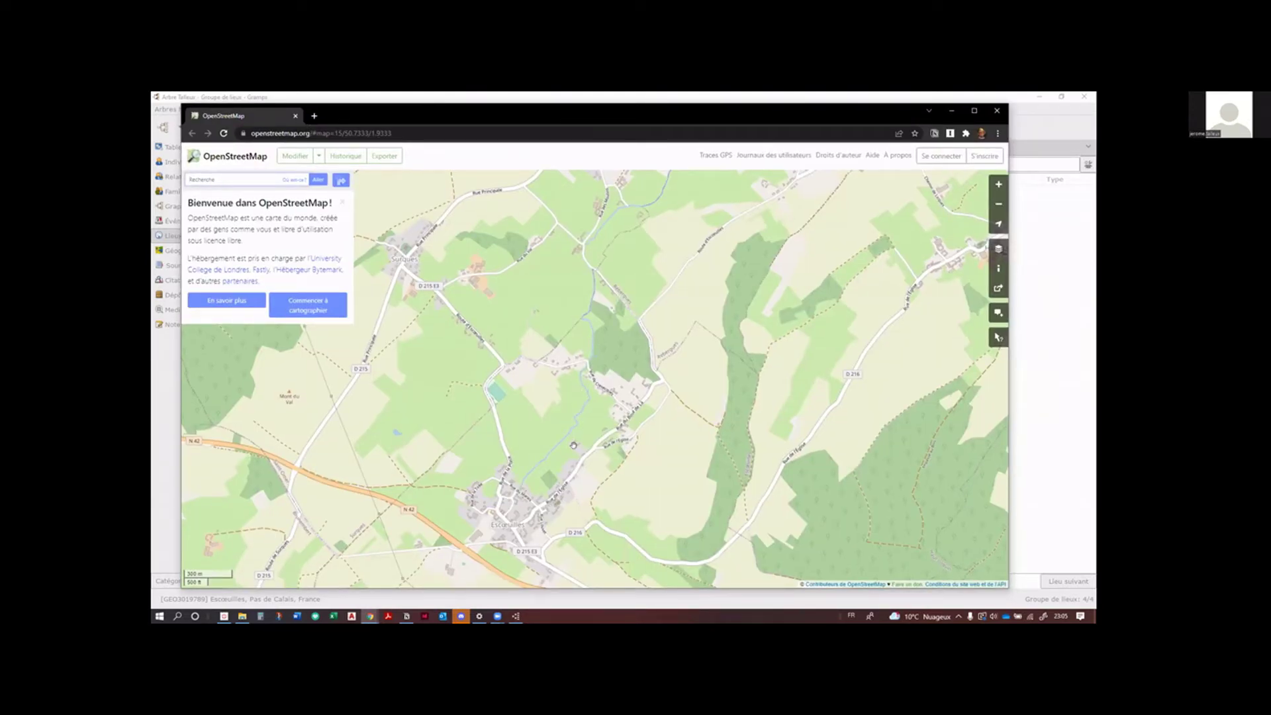
left_click_drag(573, 445, 567, 388)
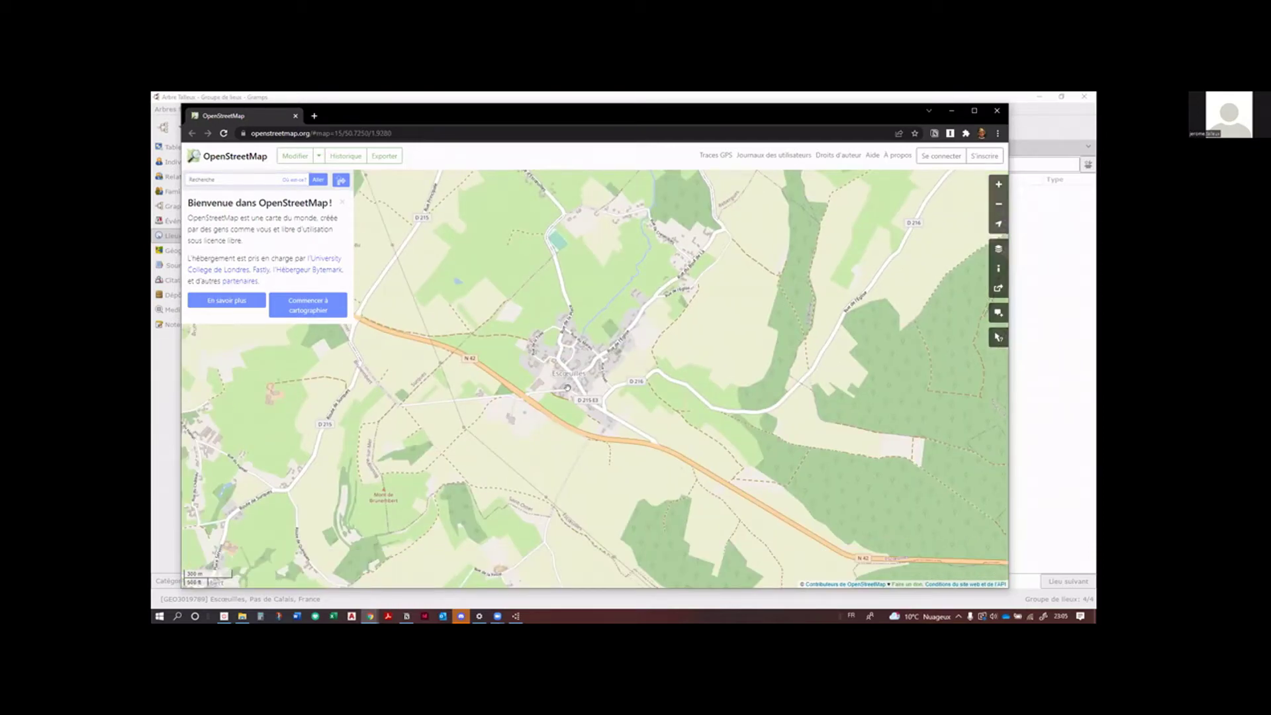
left_click(341, 202)
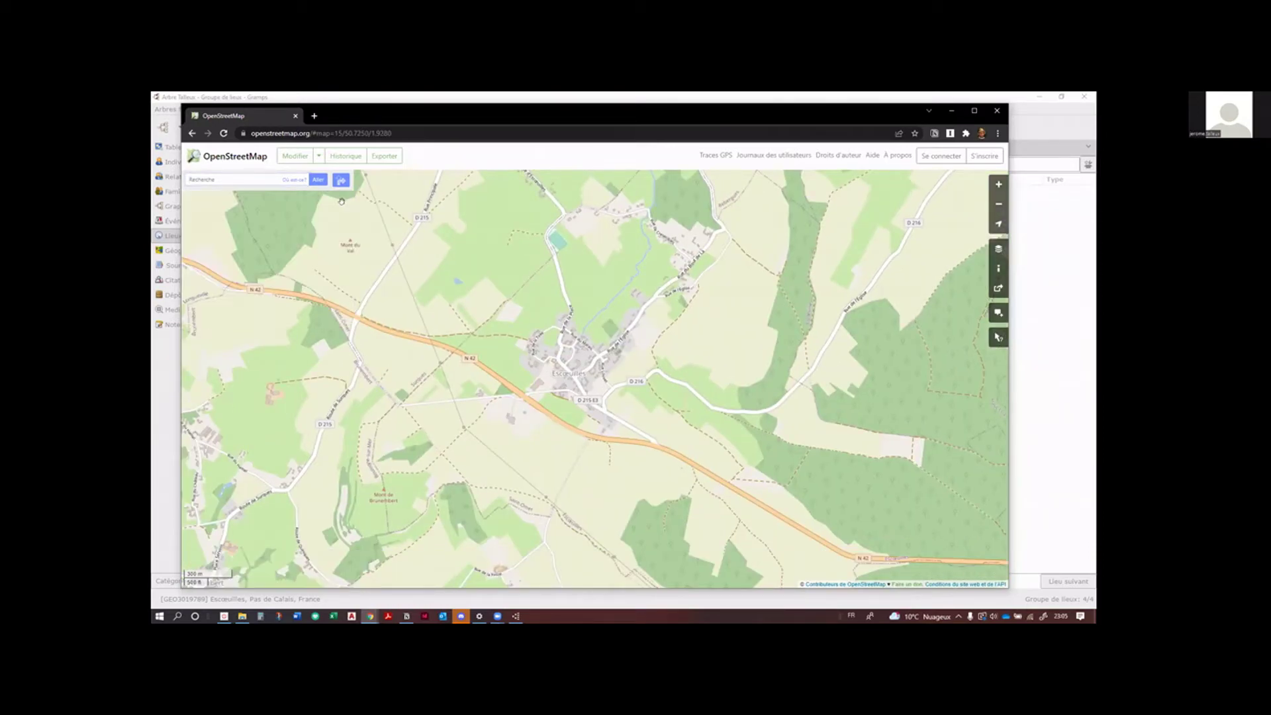
scroll(592, 378, "up", 2)
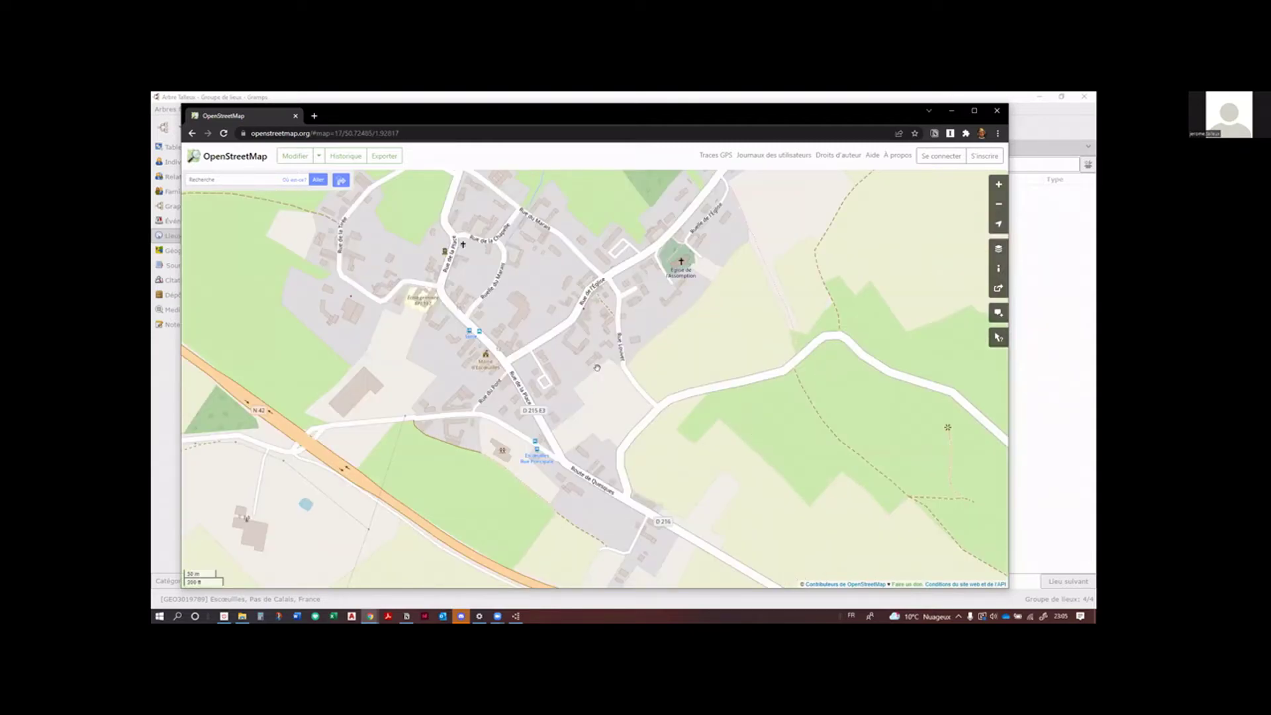
left_click_drag(608, 329, 634, 374)
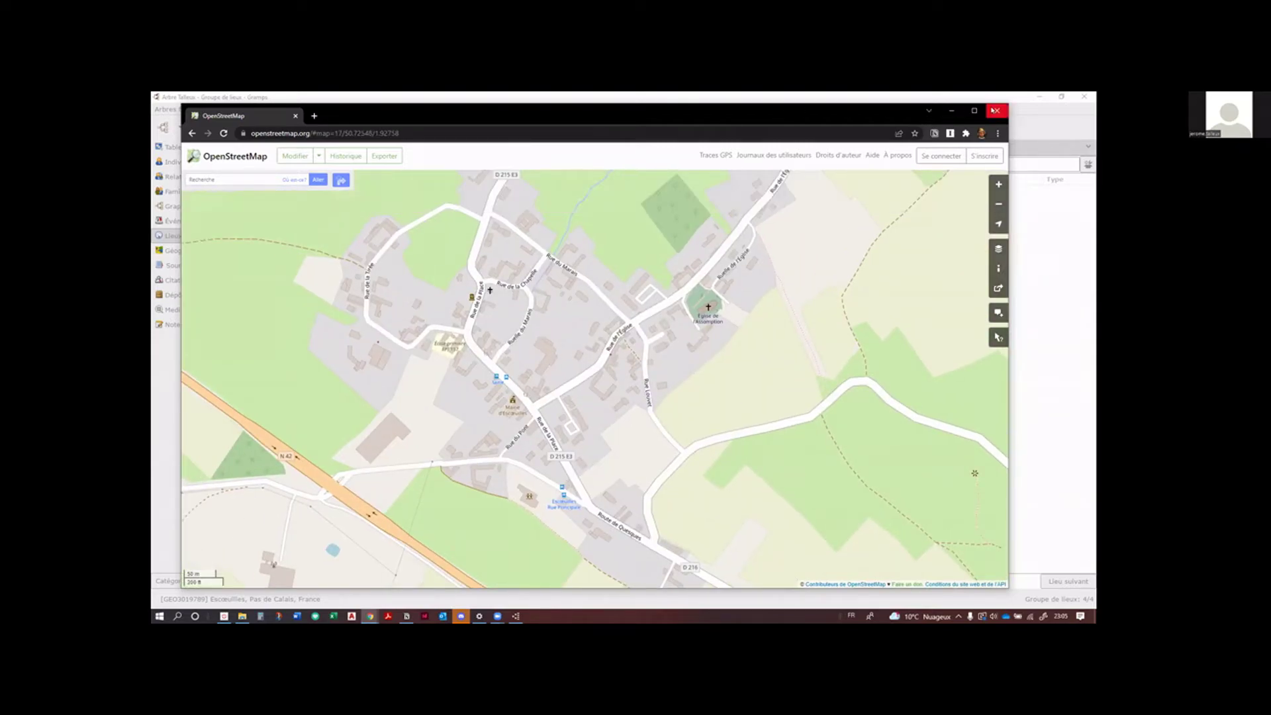
left_click(996, 111)
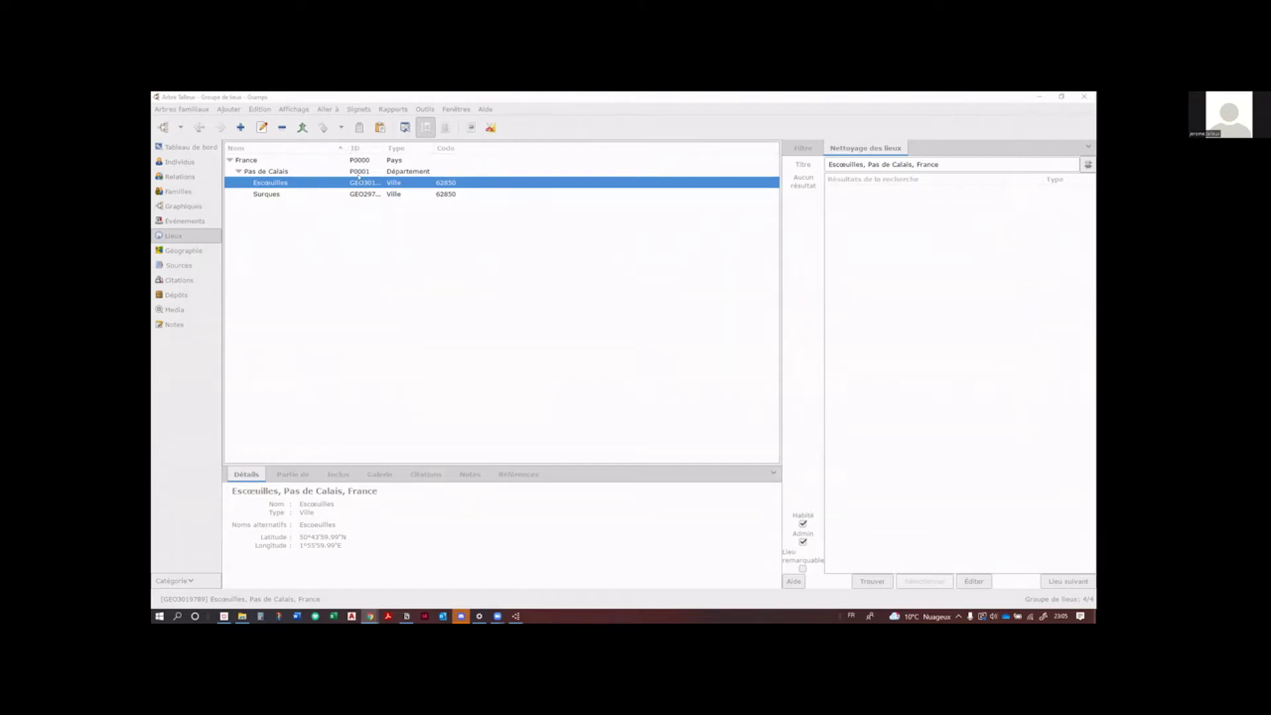
Step: Bring the Gramps places list back to the front
left_click(340, 218)
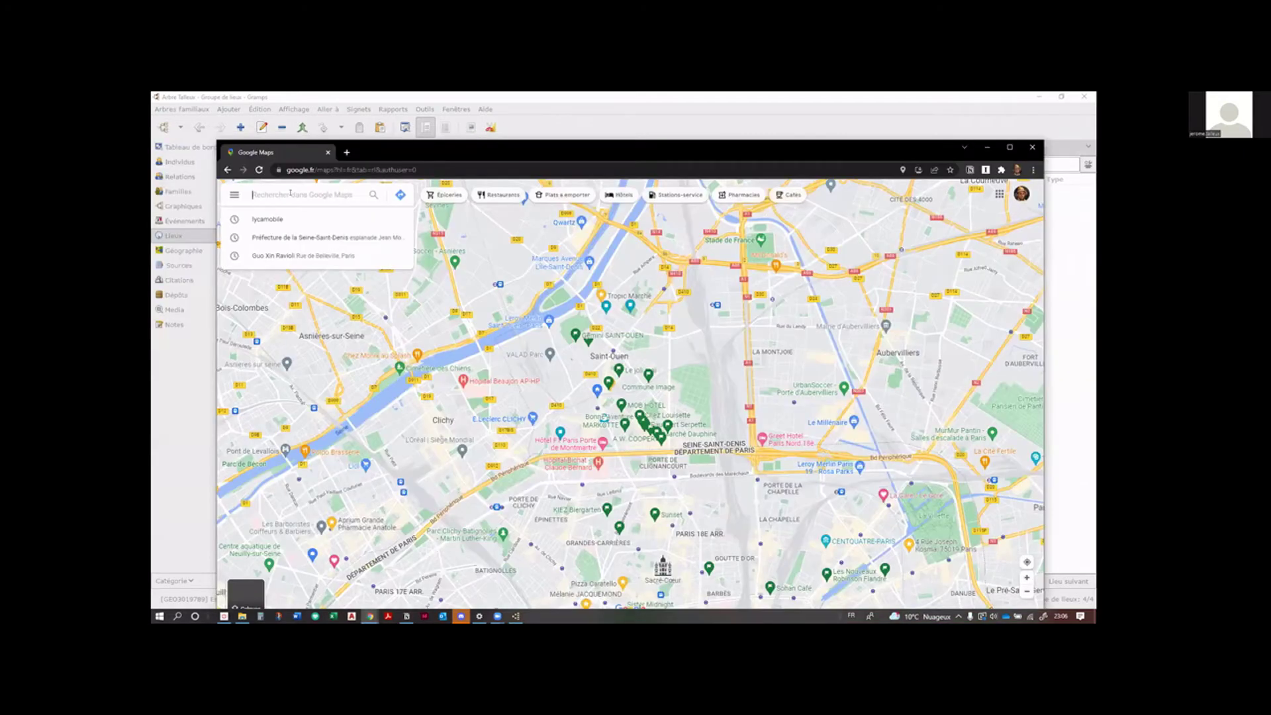
Step: Search Google Maps for escoeuilles and open the Escœuilles (62850) Wikipédia article
type("escoeuilles")
key("Return")
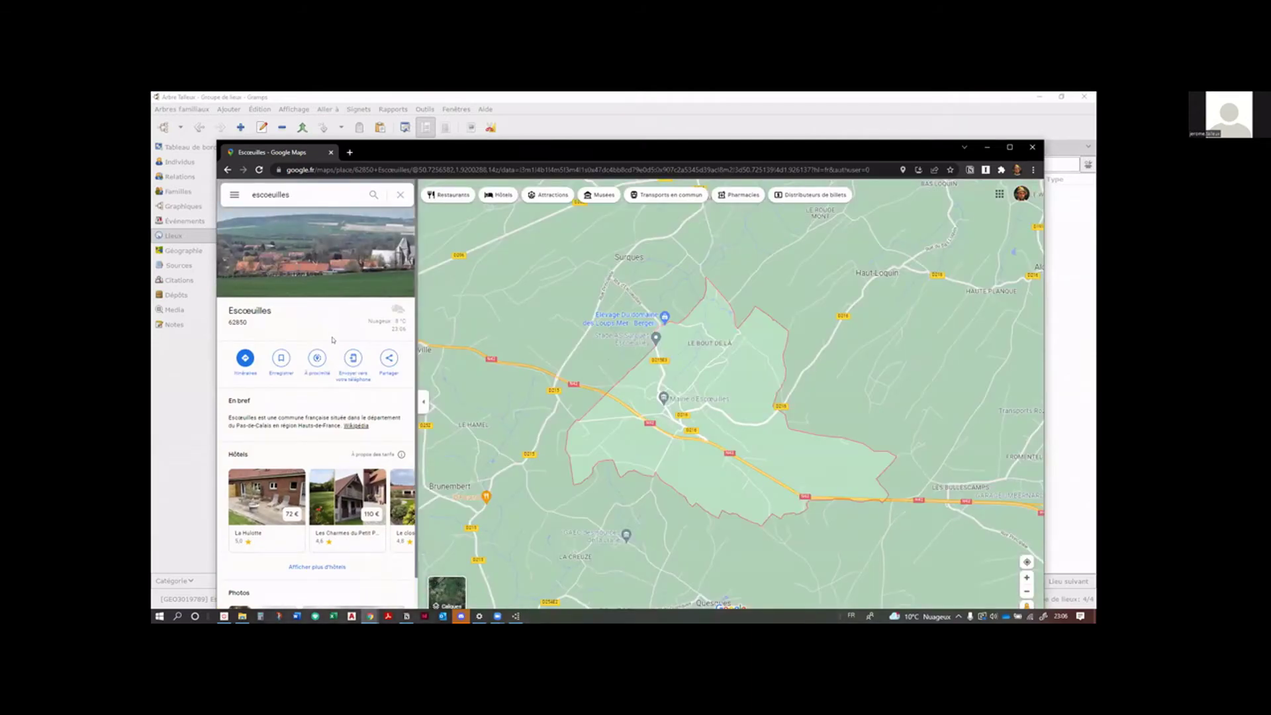
scroll(333, 340, "down", 1)
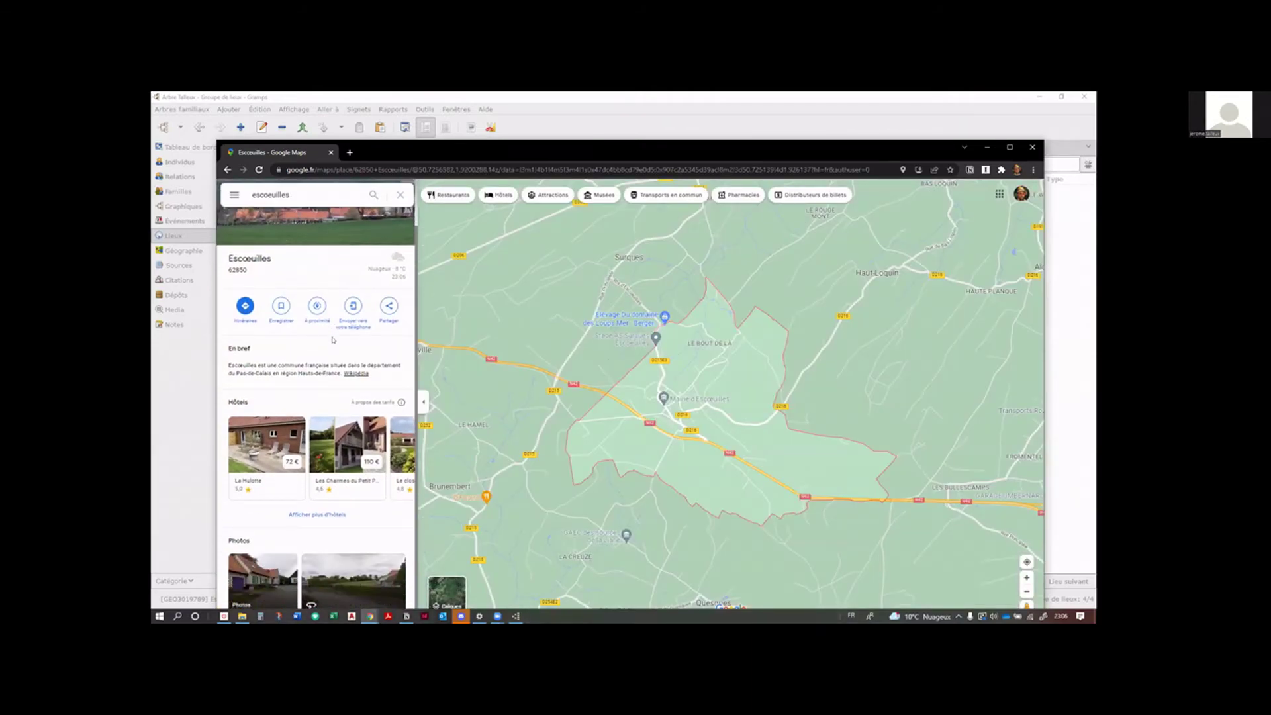
scroll(332, 339, "up", 1)
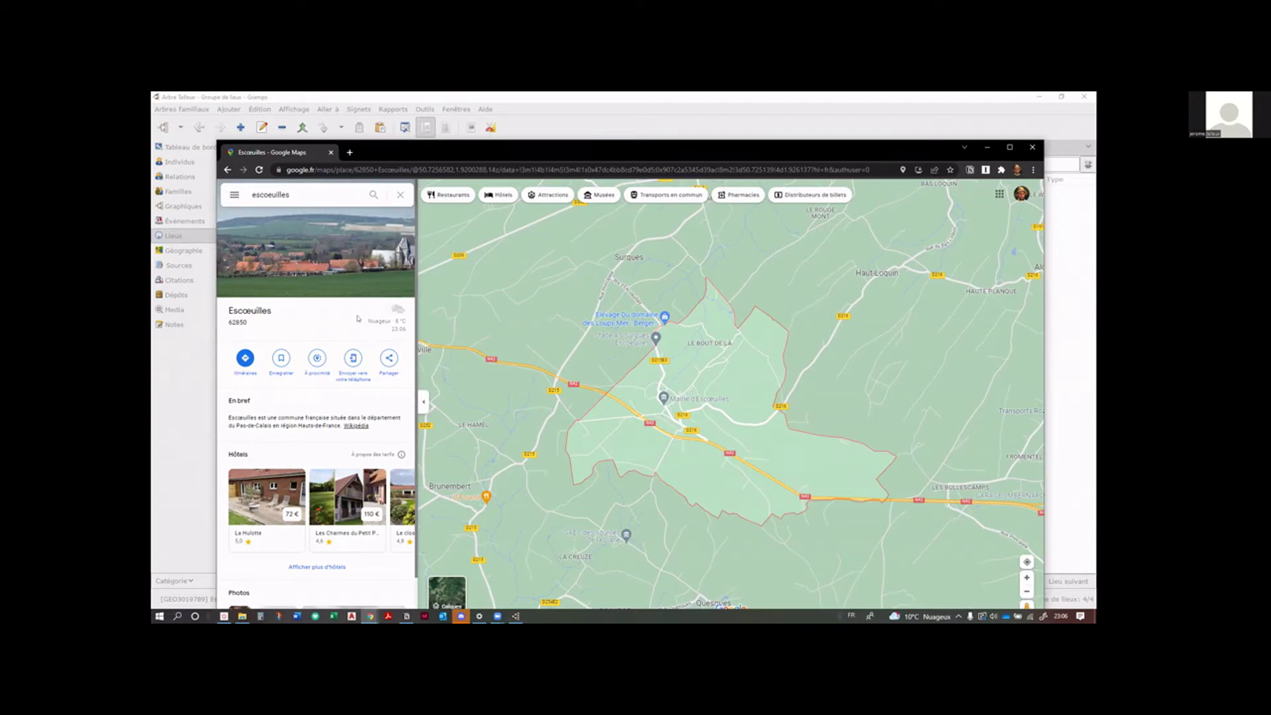
scroll(358, 319, "down", 1)
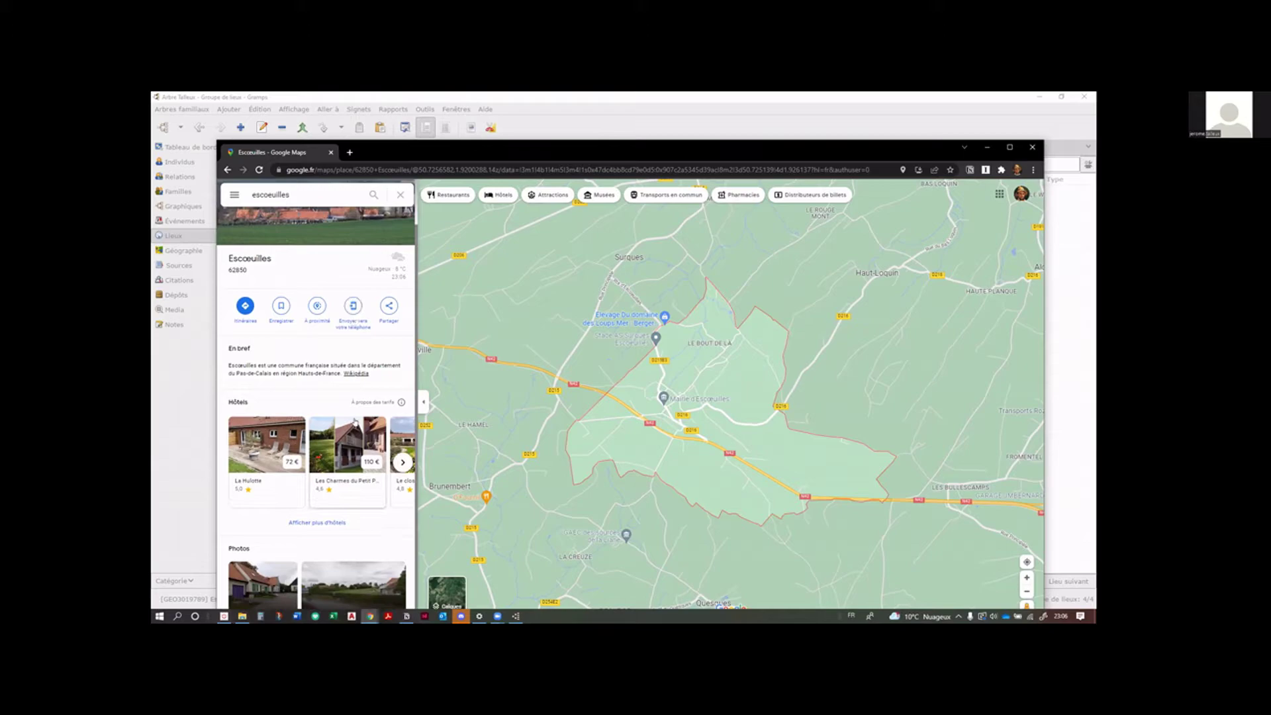
scroll(355, 320, "up", 1)
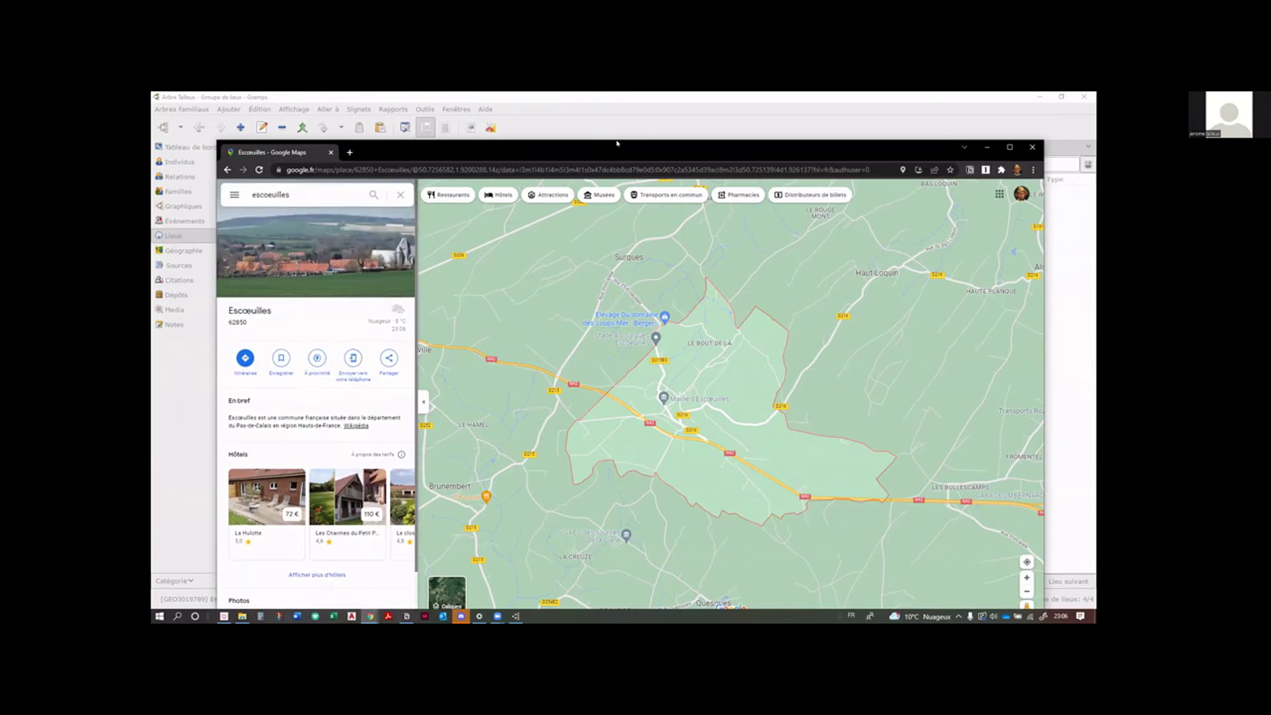
left_click_drag(600, 150, 579, 118)
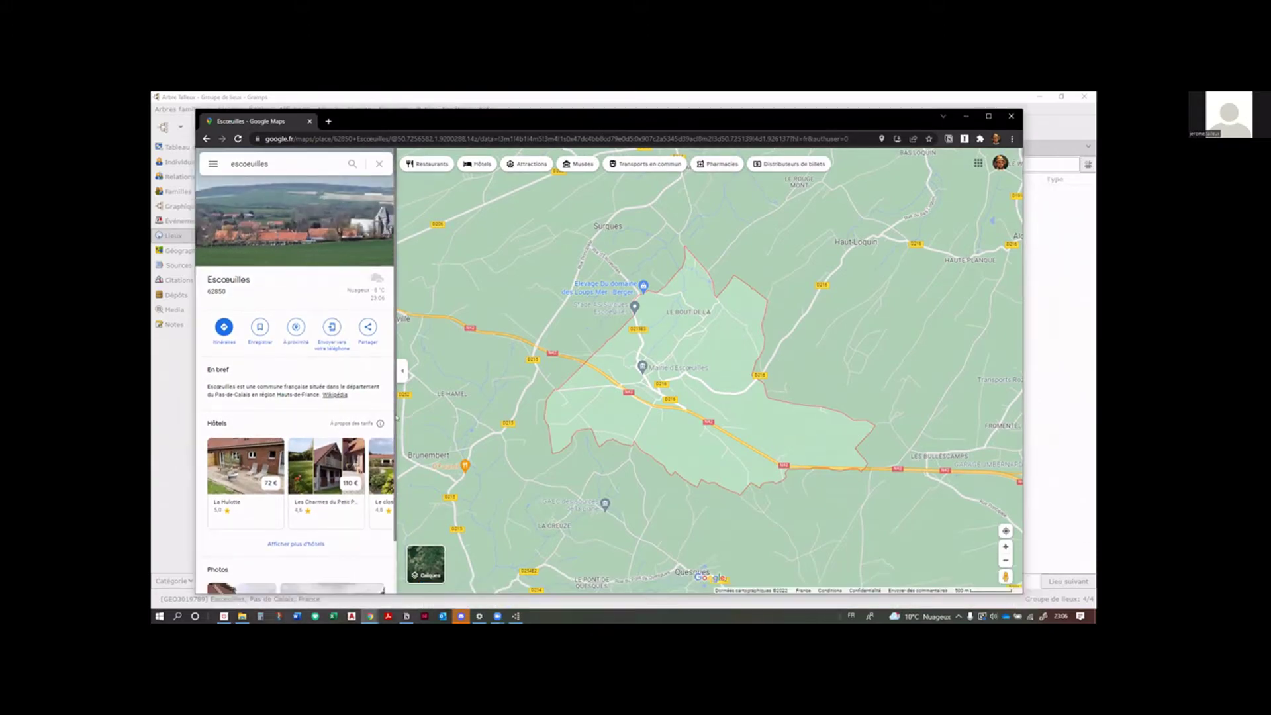
left_click(335, 396)
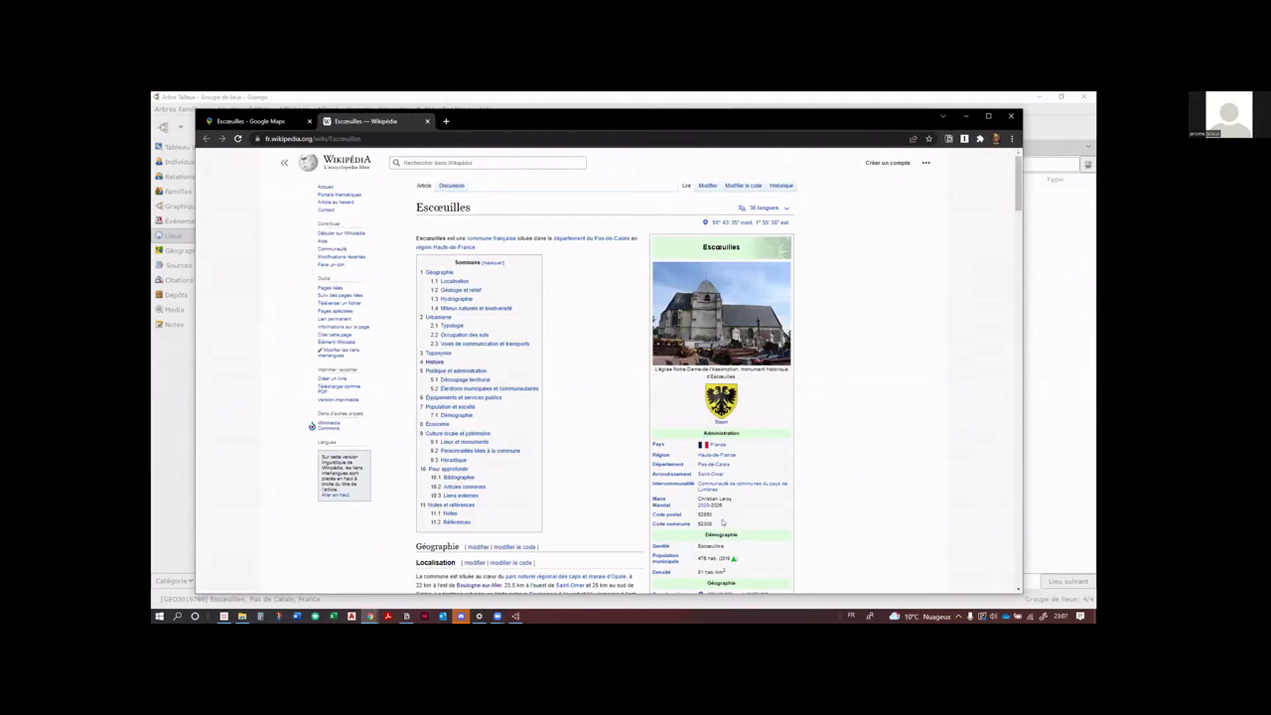
Step: Select the Code commune value 62308 in the Escœuilles article, then return to Gramps
scroll(721, 518, "down", 3)
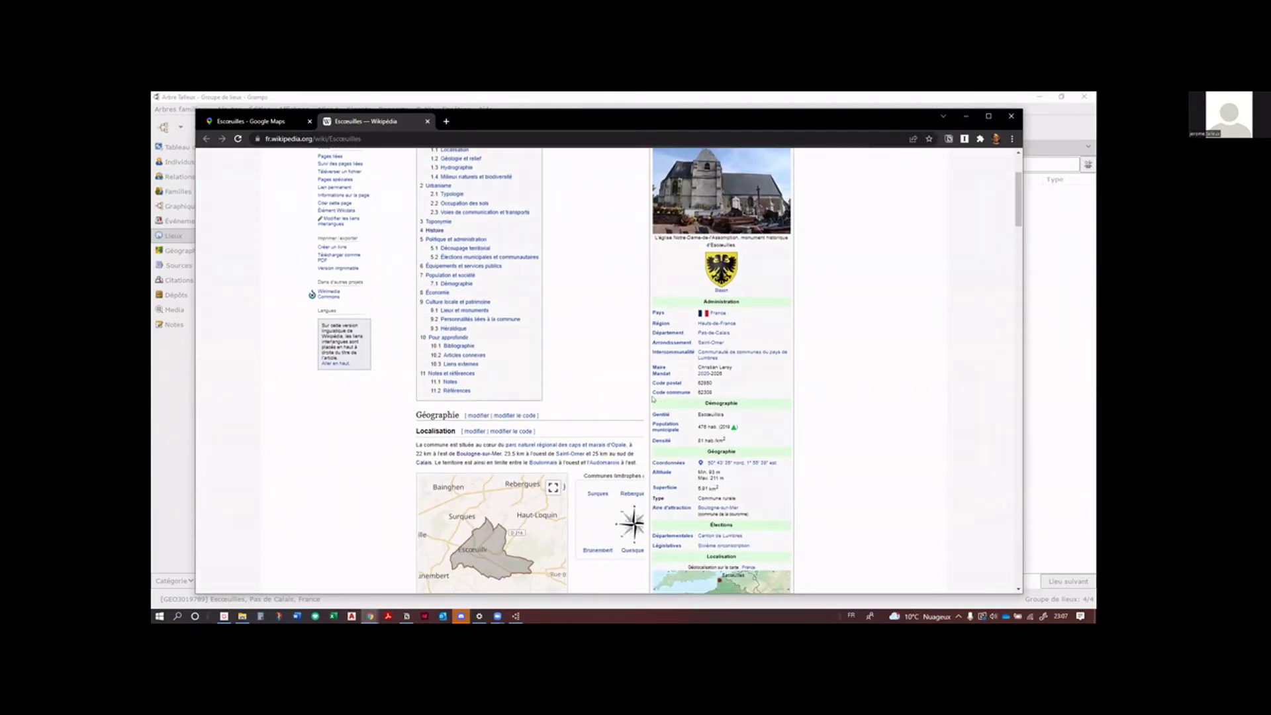
left_click_drag(652, 398, 727, 395)
key("alt+Tab")
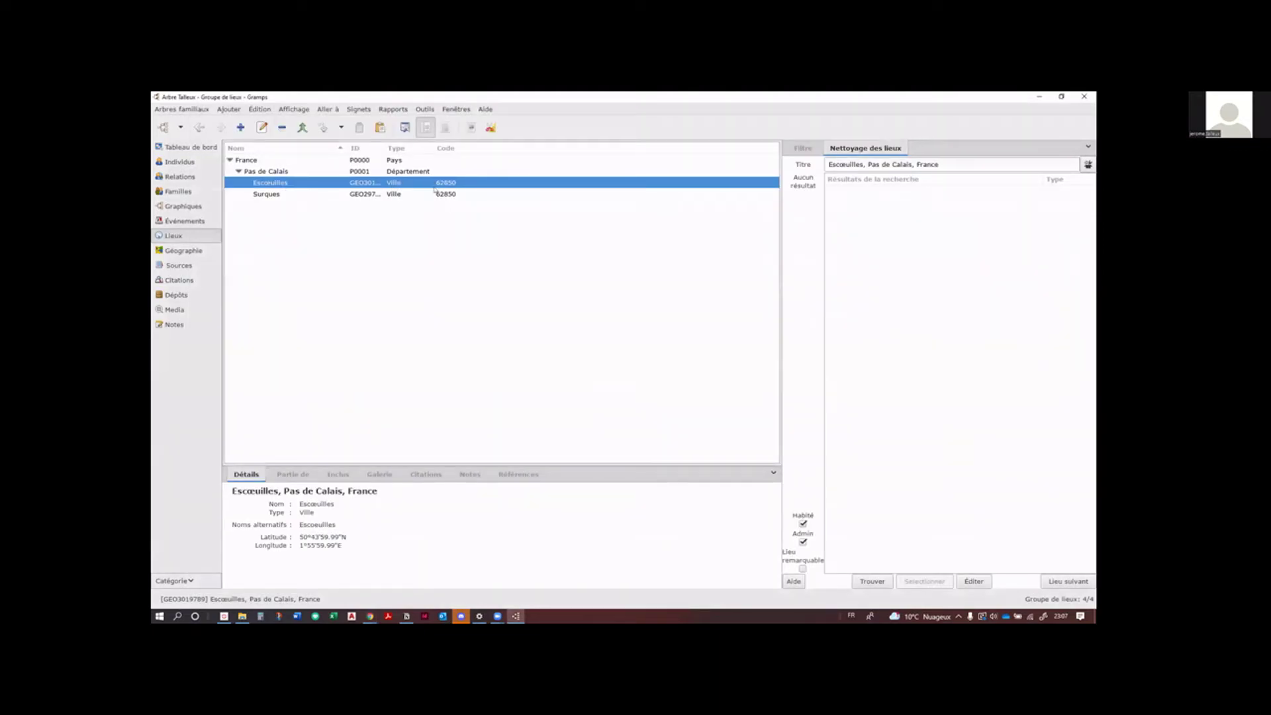
left_click(404, 128)
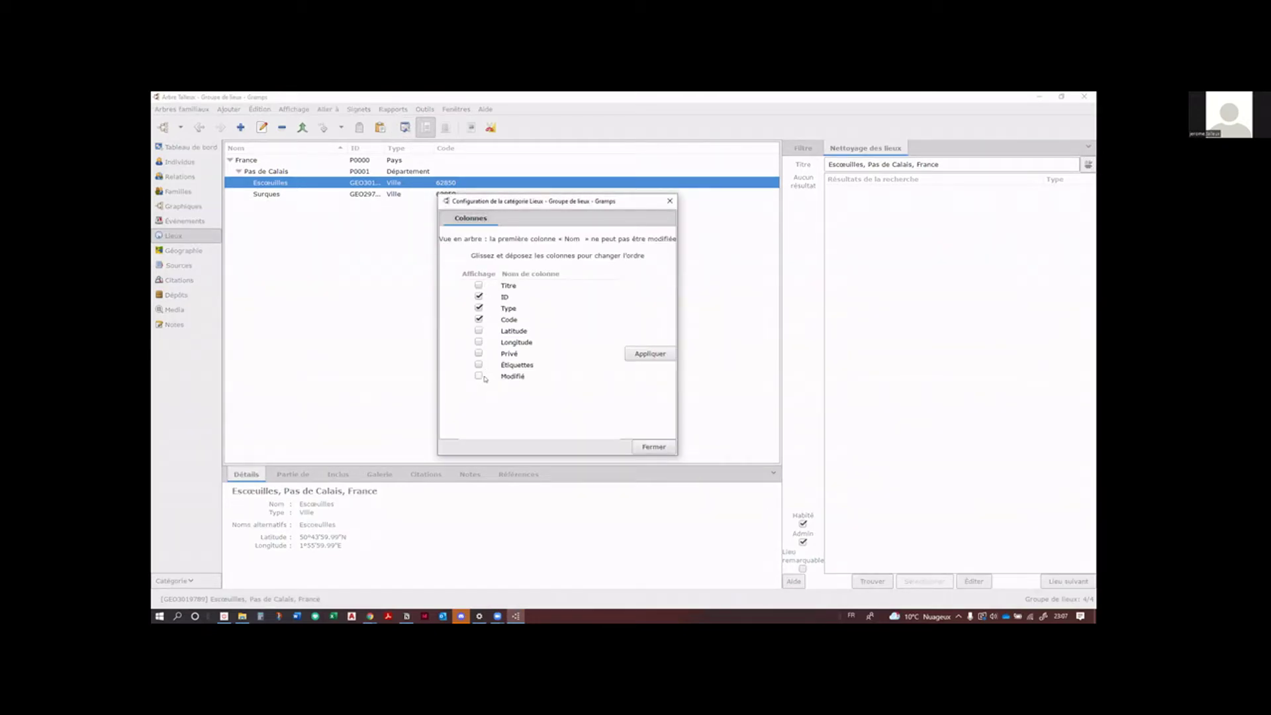
left_click(670, 201)
left_click(470, 150)
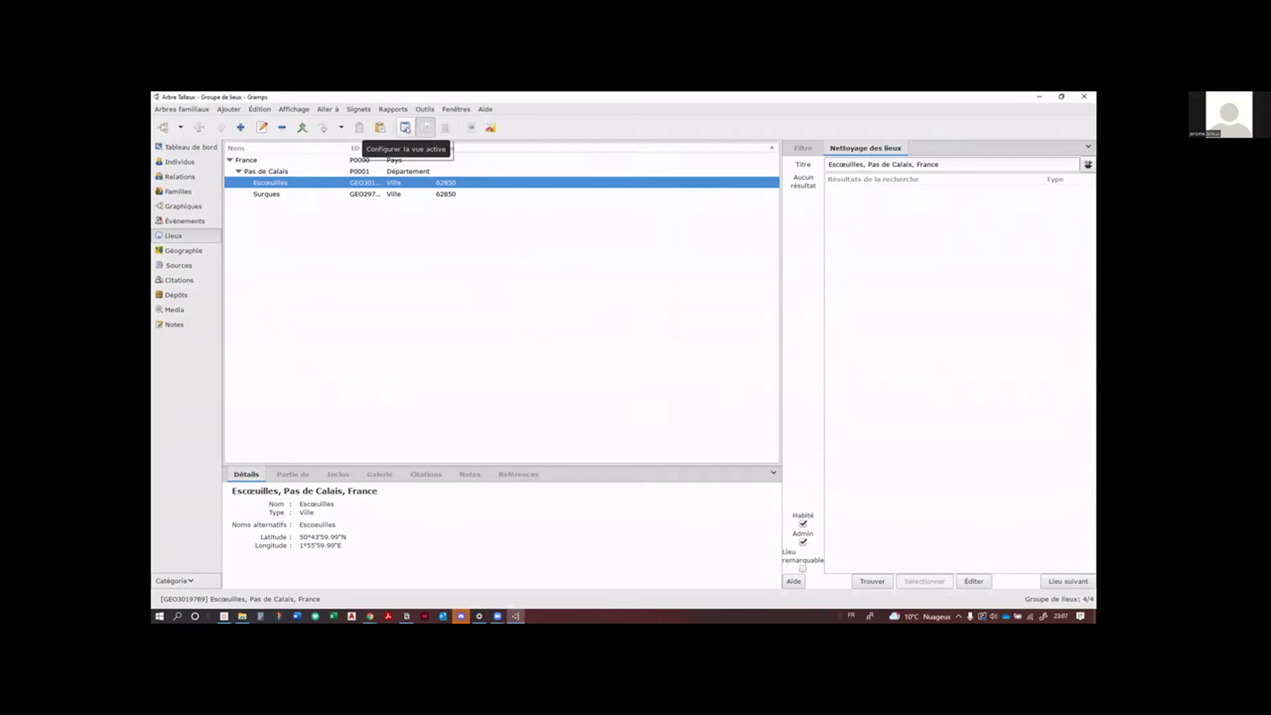
left_click(405, 128)
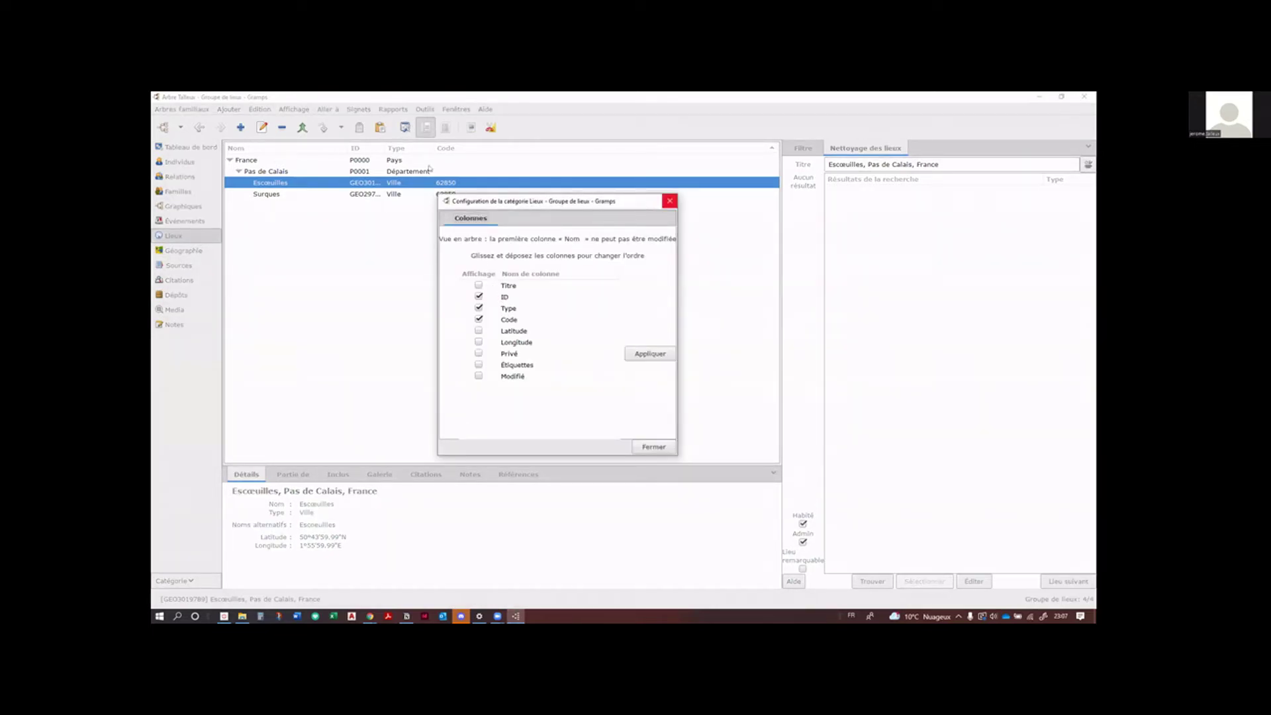
left_click(669, 201)
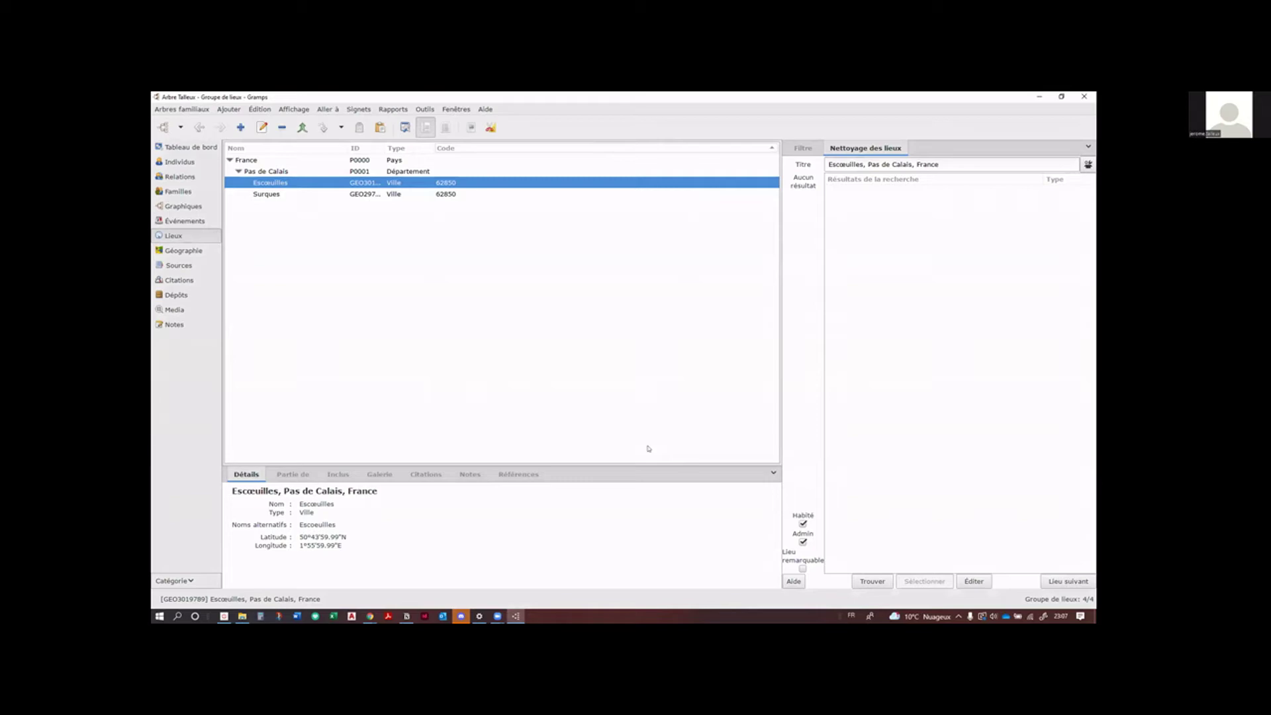
key("ctrl+shift+c")
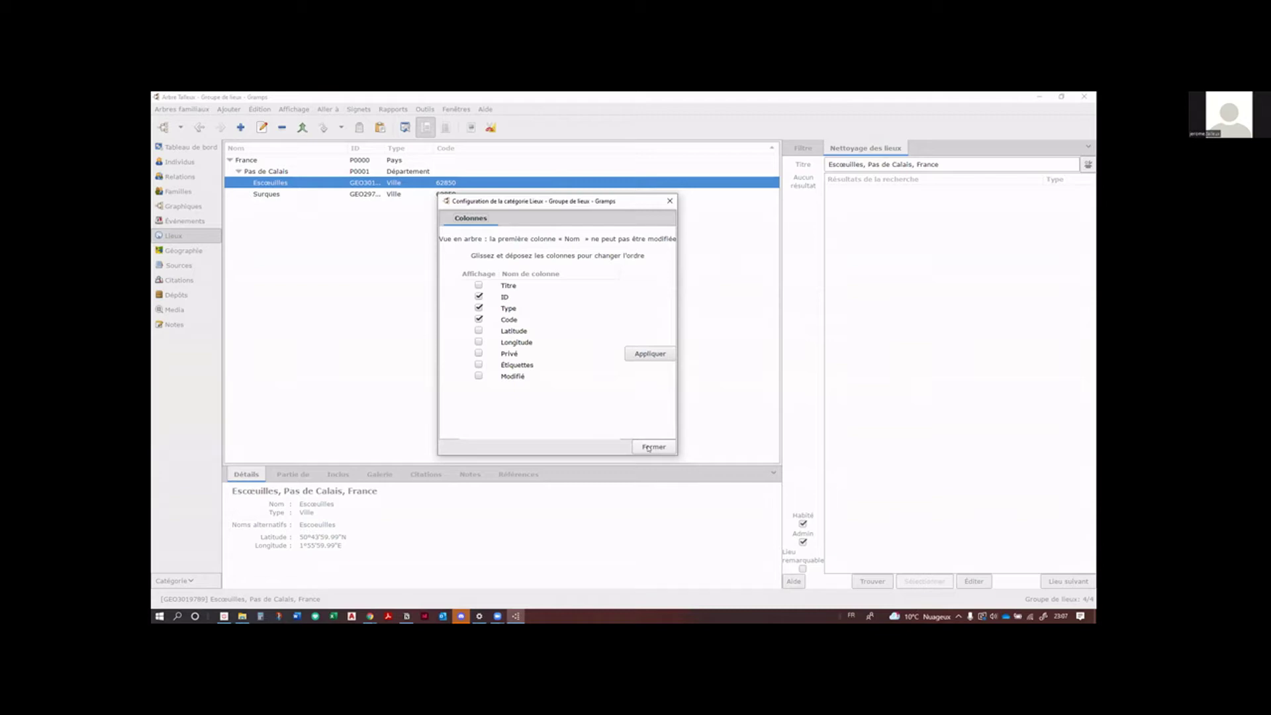
left_click(648, 449)
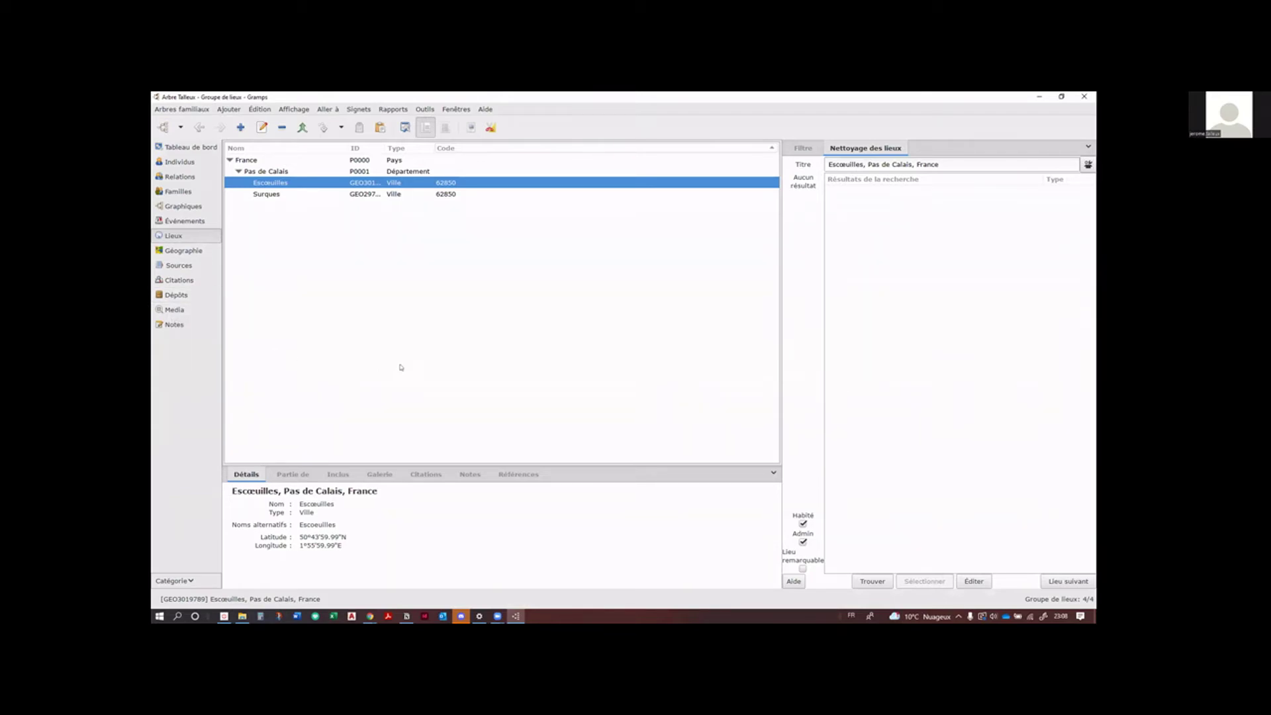
Step: Show Gramps' empty Media view (Media: 0/0) after glancing at File Explorer
left_click(188, 312)
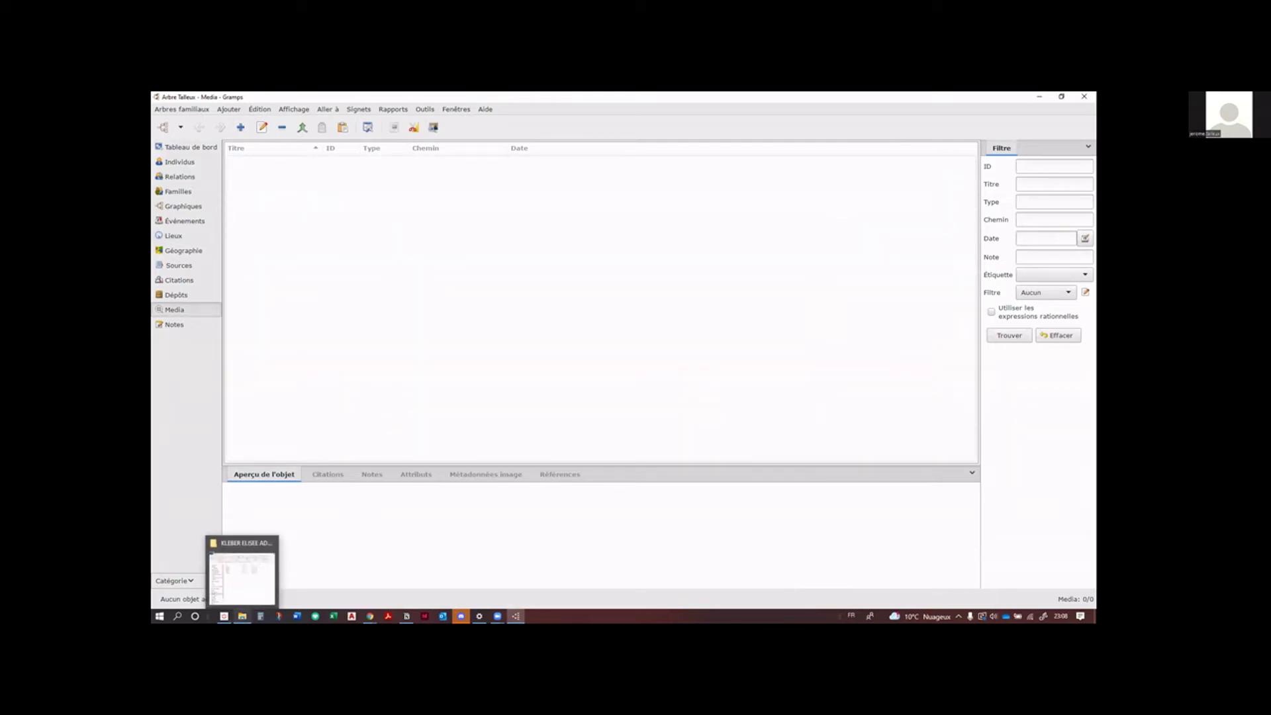
left_click(242, 570)
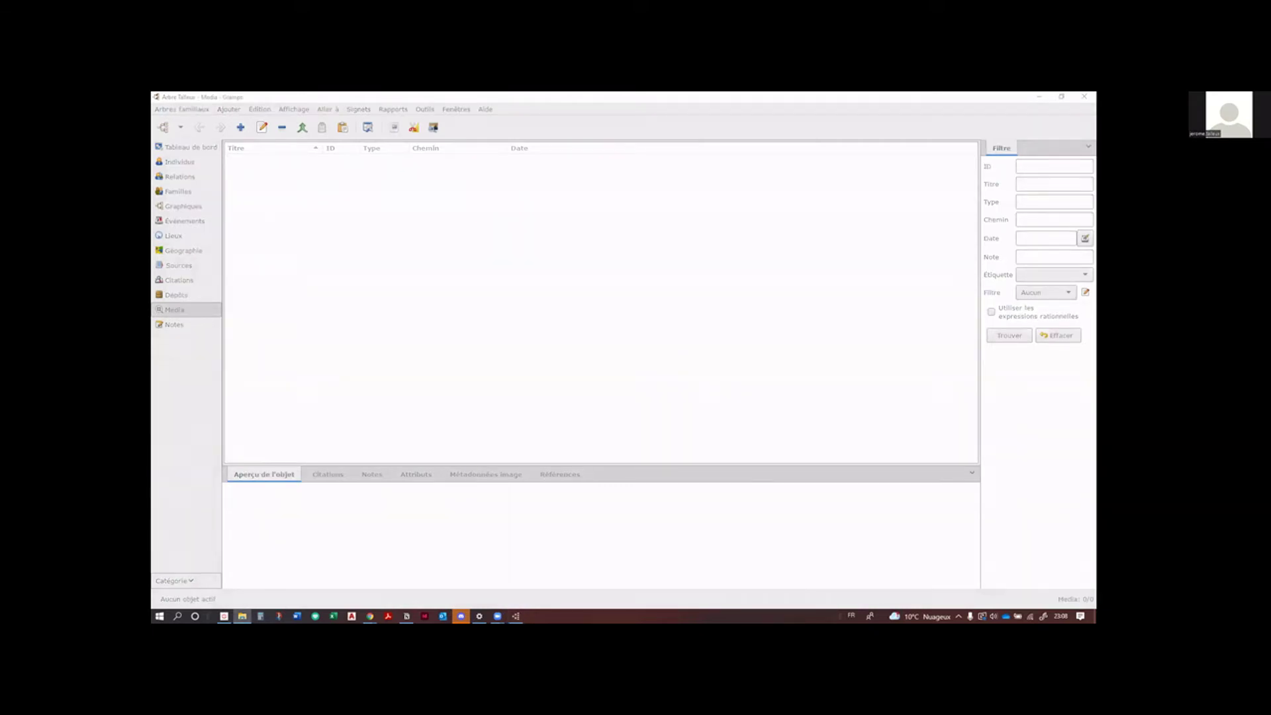
left_click(264, 222)
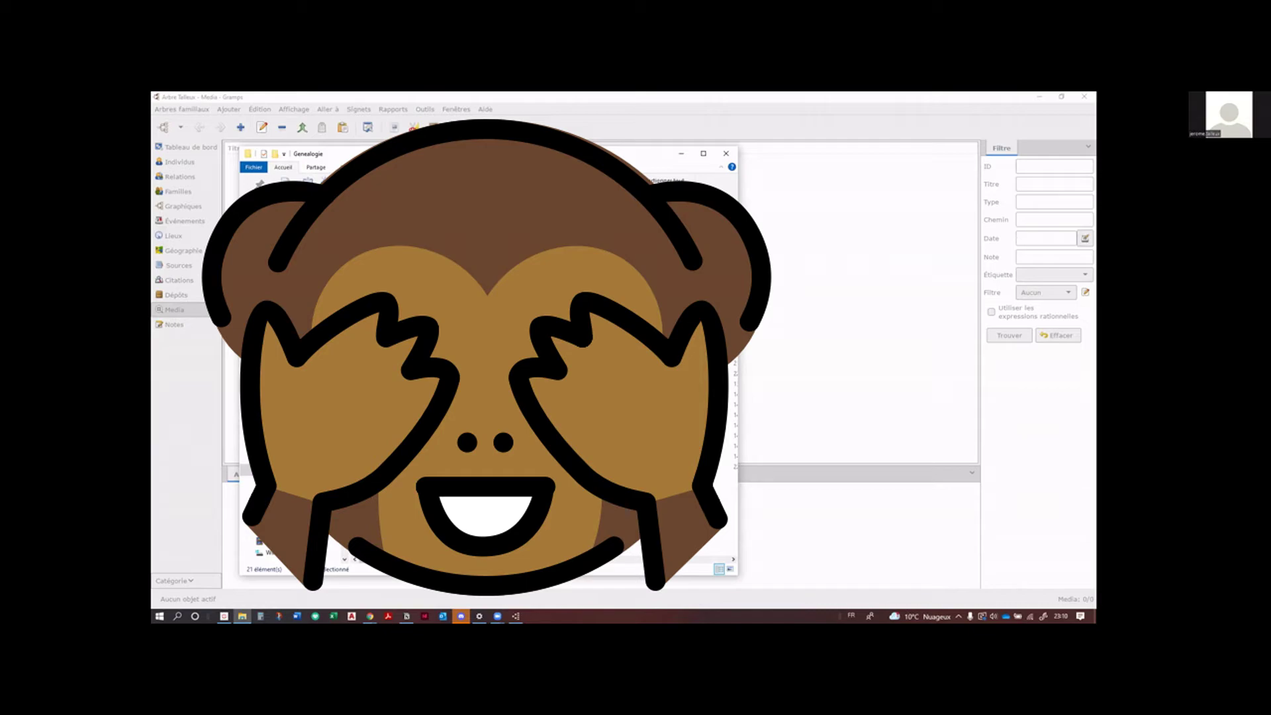
key("Return")
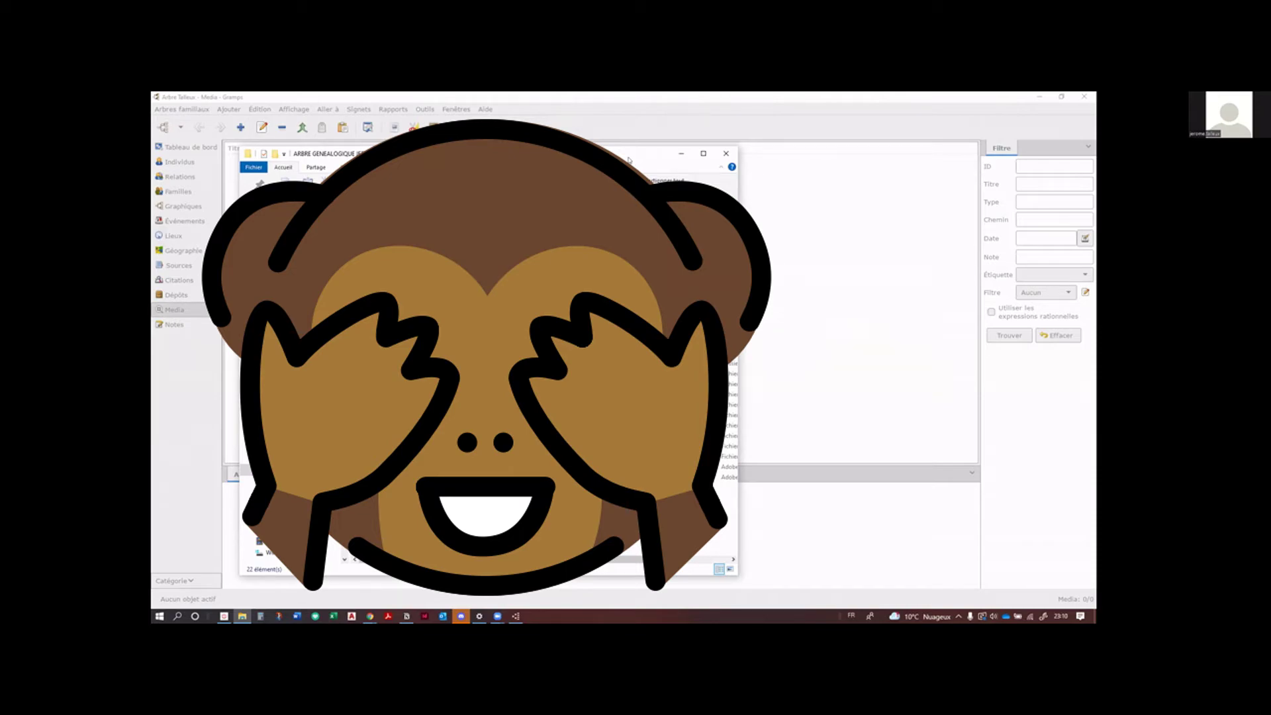
left_click(681, 152)
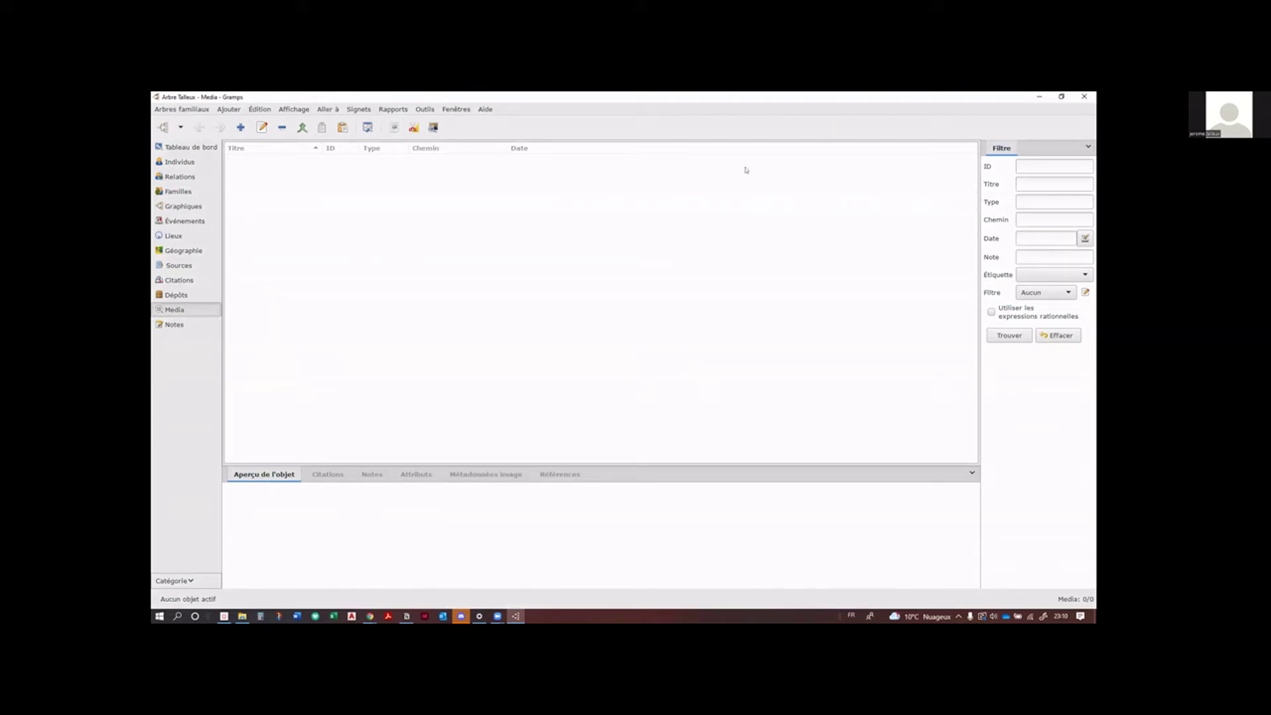
Step: In Préférences, paste the genealogy folder path as the base path for relative media
left_click(253, 109)
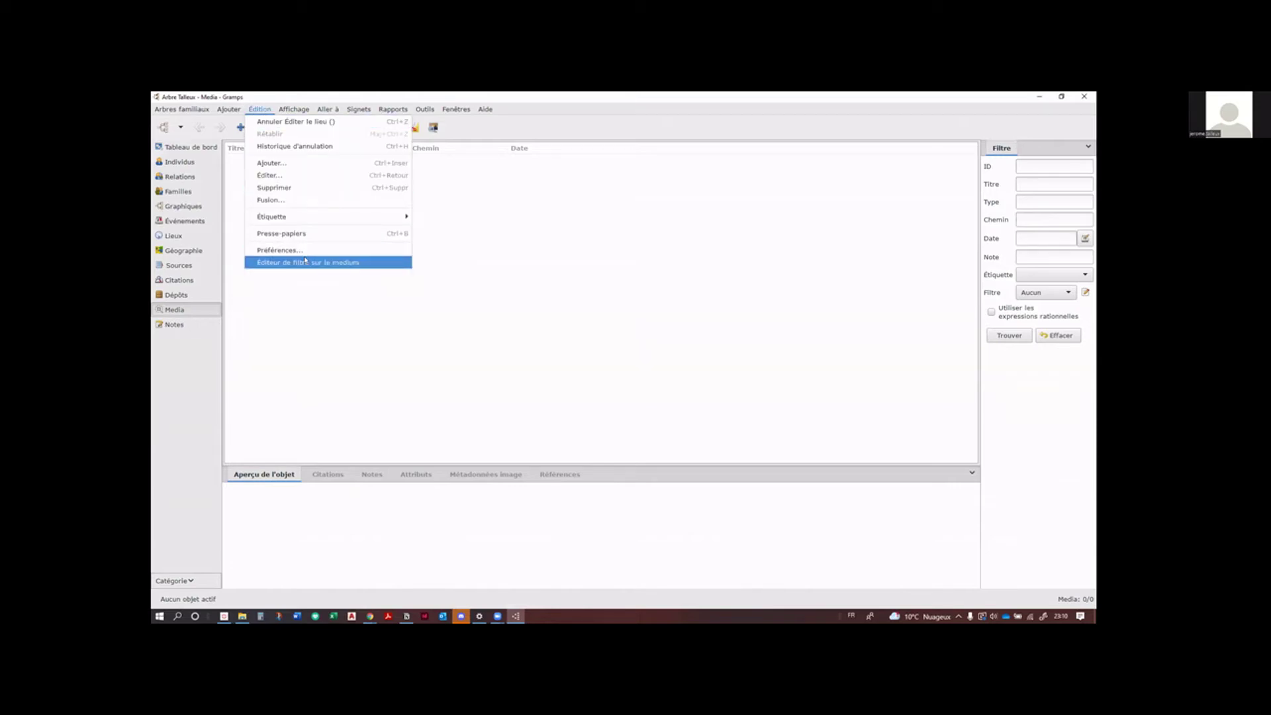
left_click(305, 251)
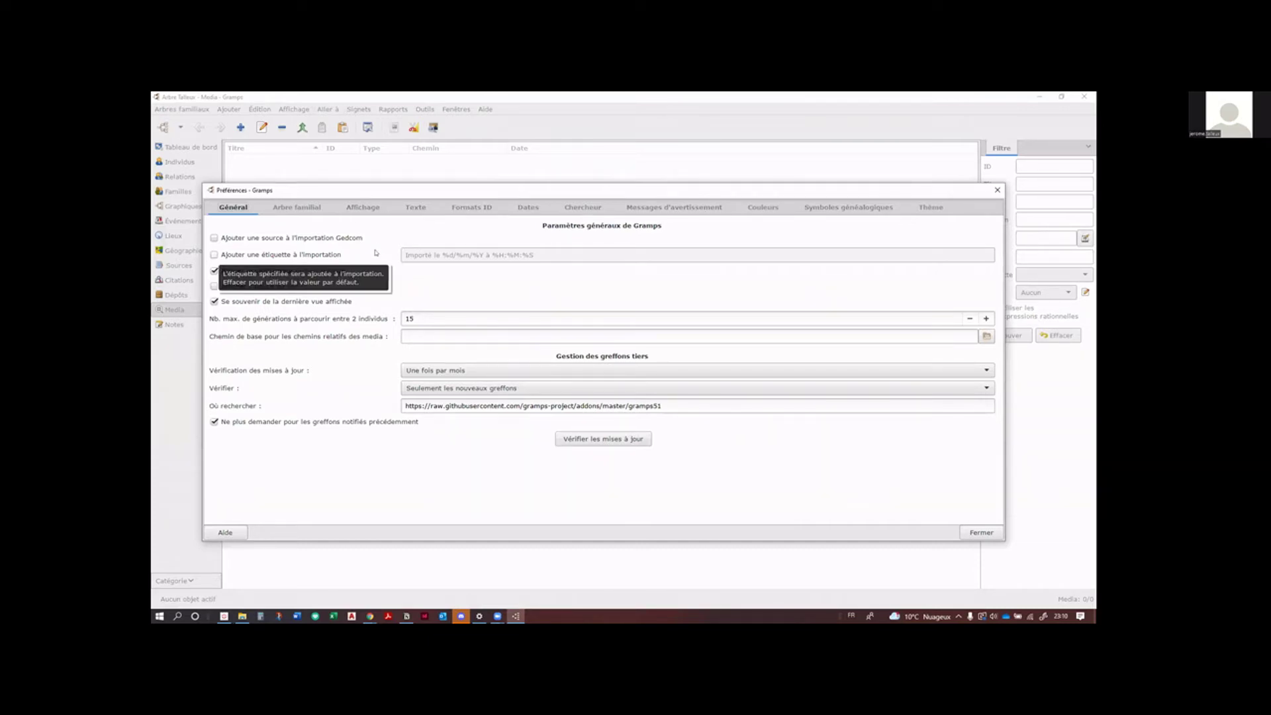
left_click(537, 335)
key("ctrl+v")
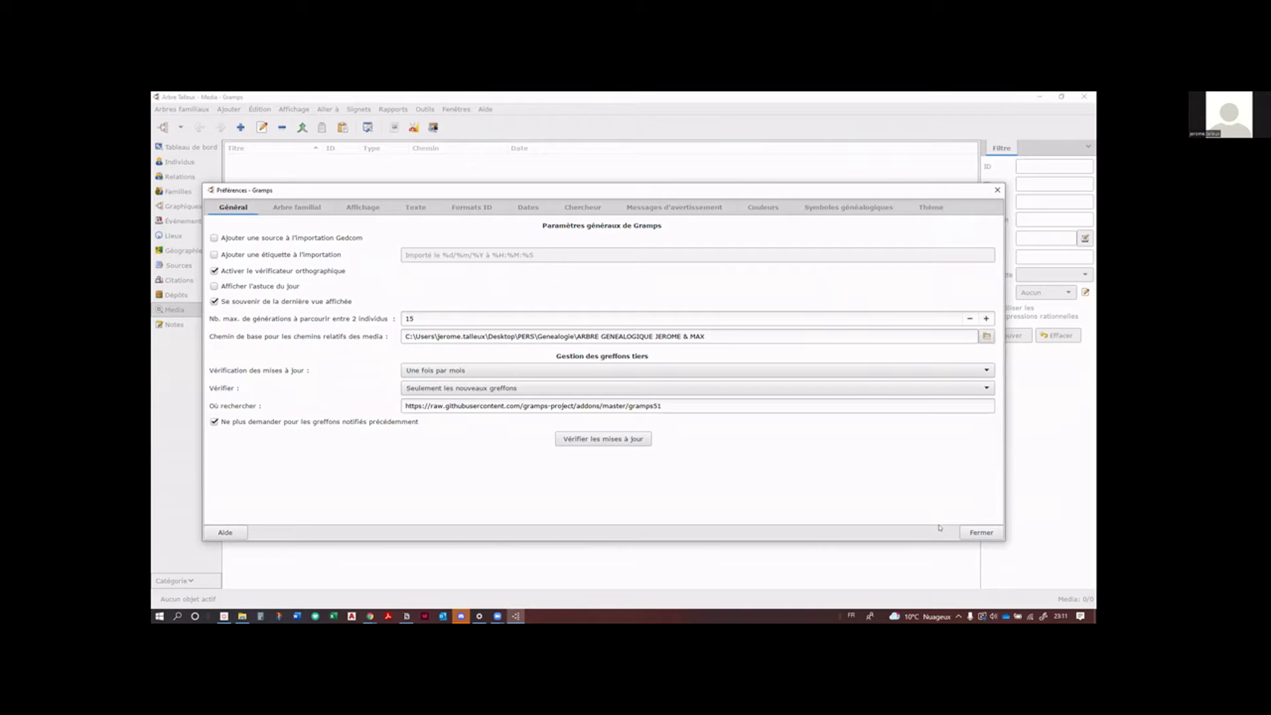
left_click(982, 534)
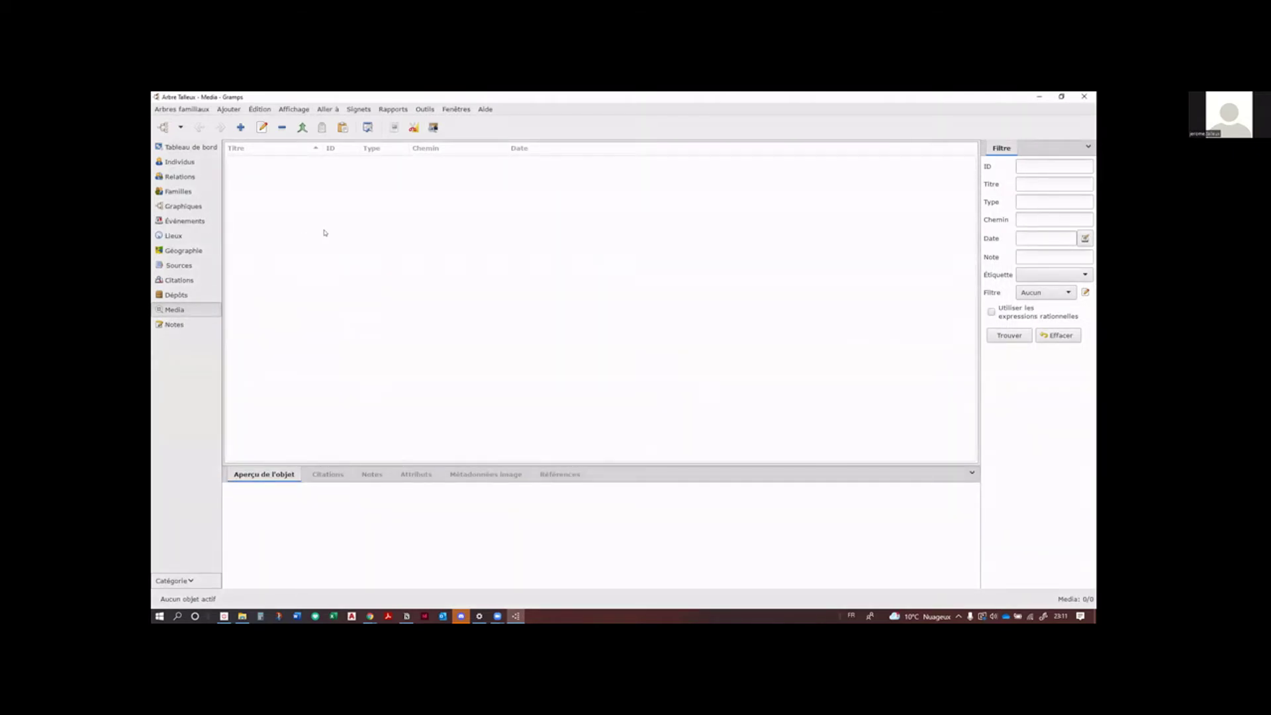
Step: Open File Explorer and browse from the family surname folder into a relative's folder
key("super+e")
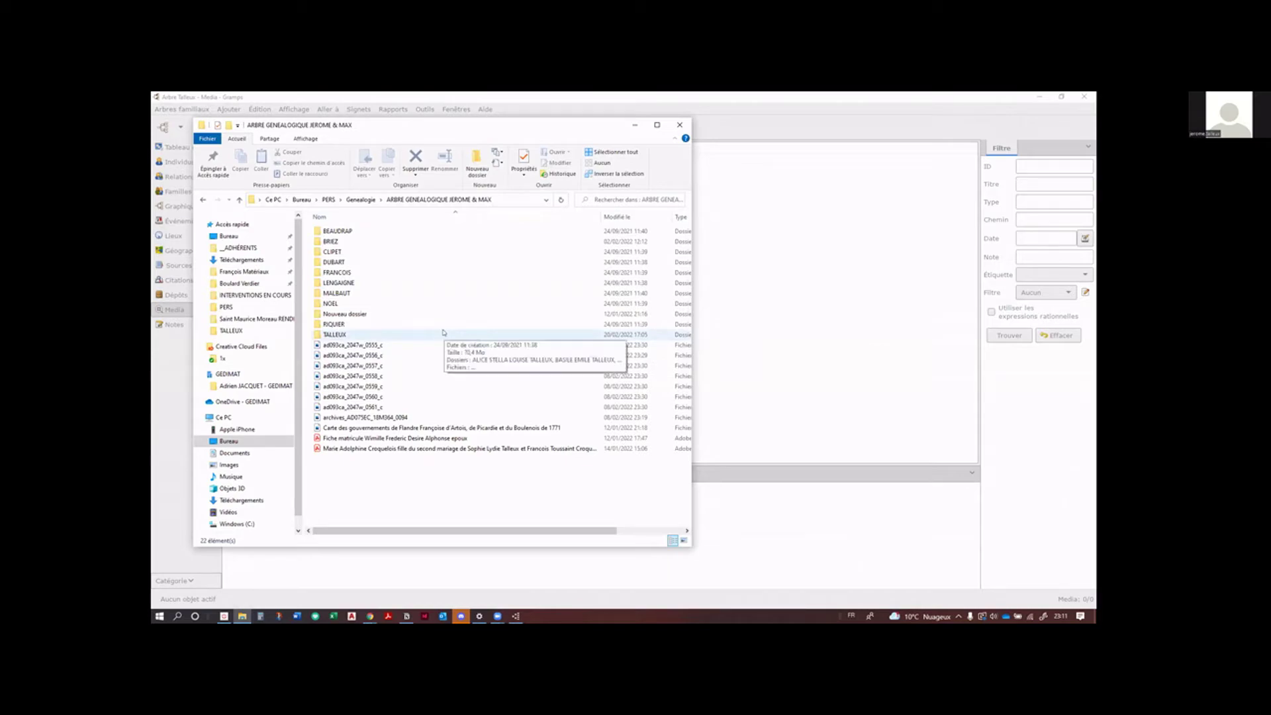
double_click(358, 334)
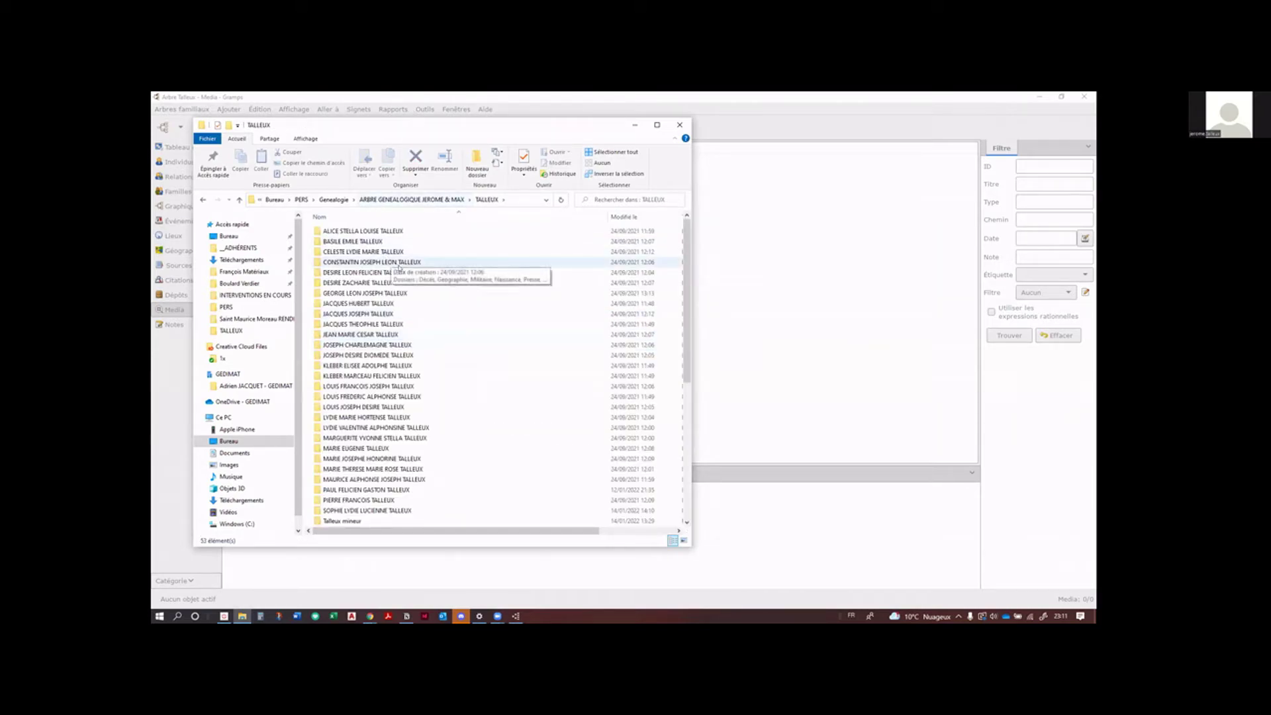
scroll(407, 318, "down", 4)
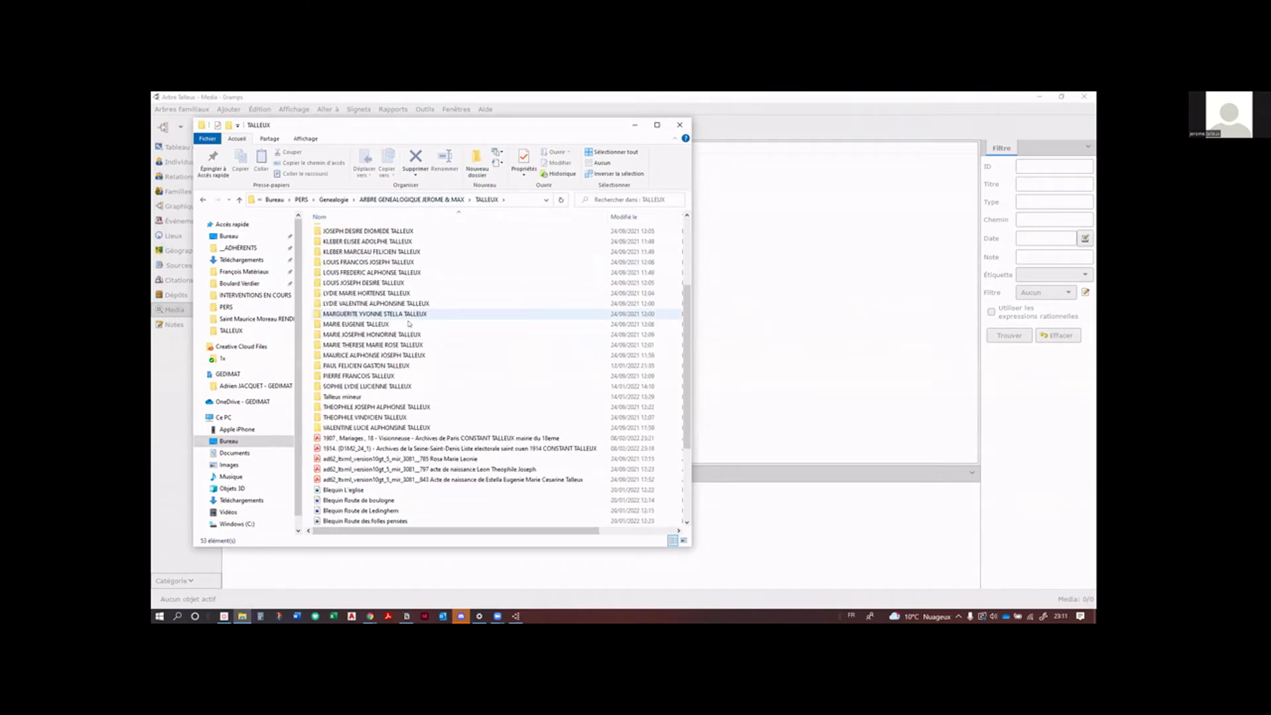
scroll(409, 323, "up", 5)
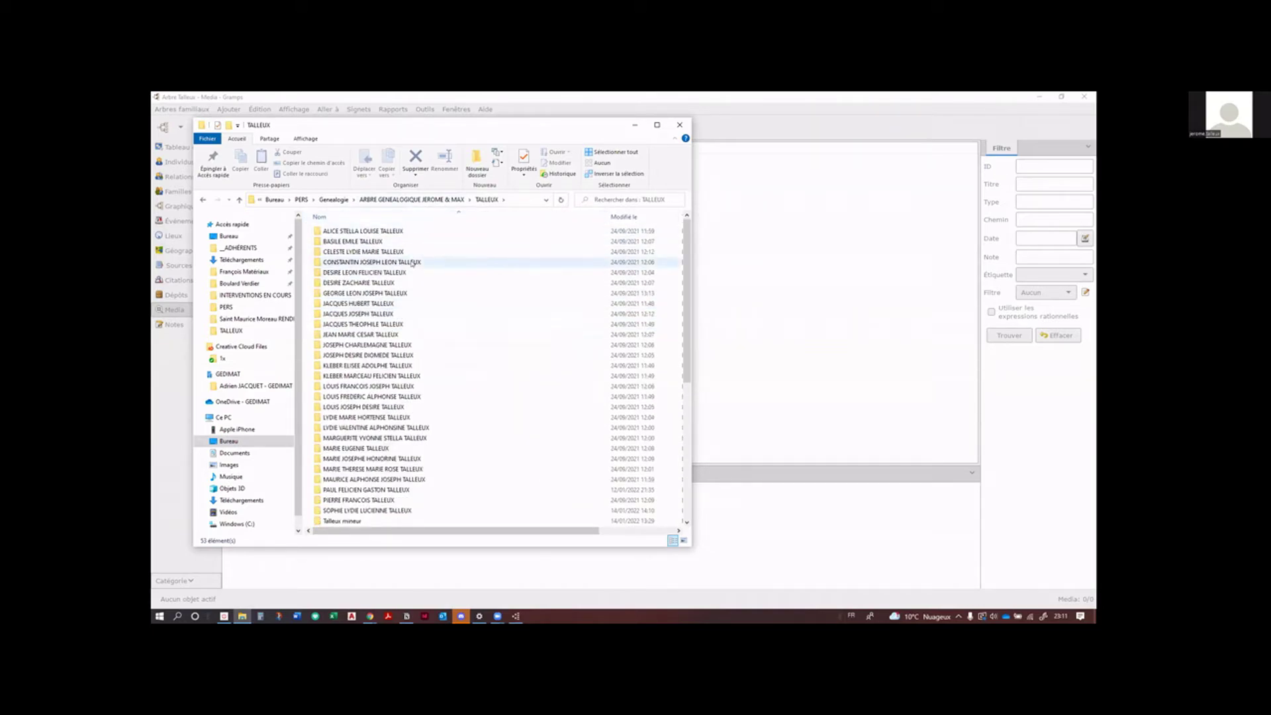
double_click(407, 365)
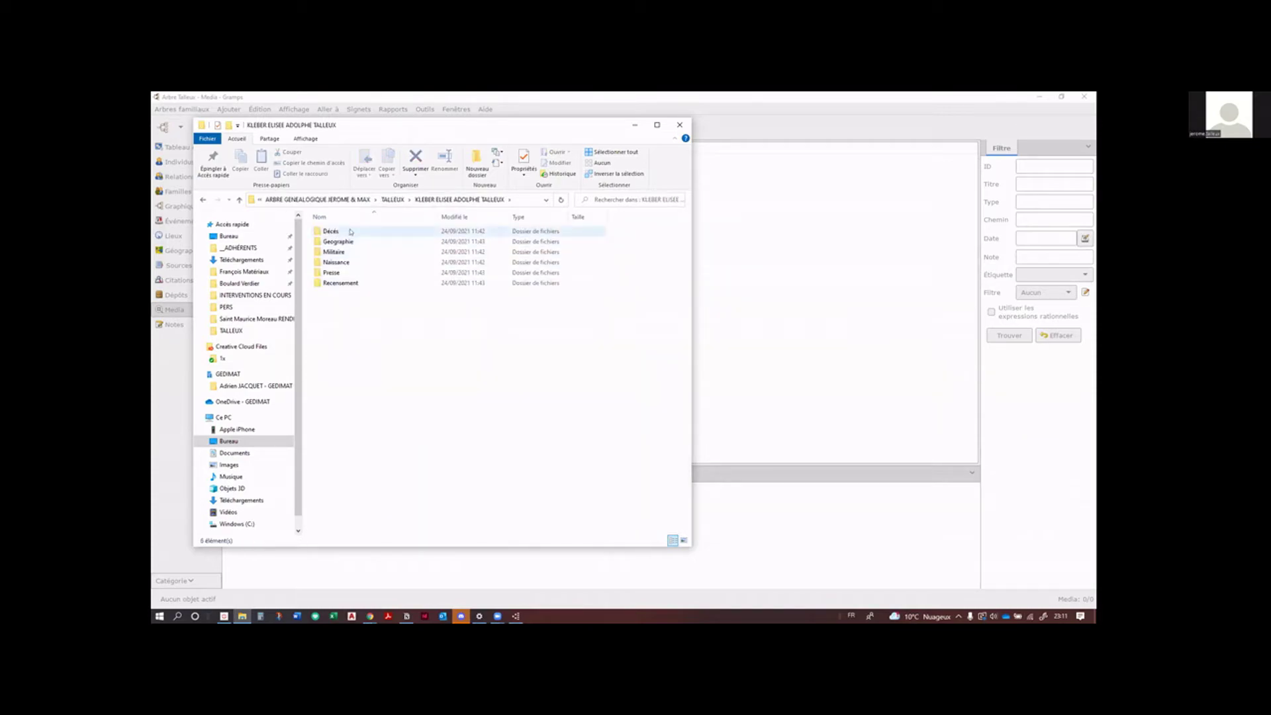
left_click(393, 199)
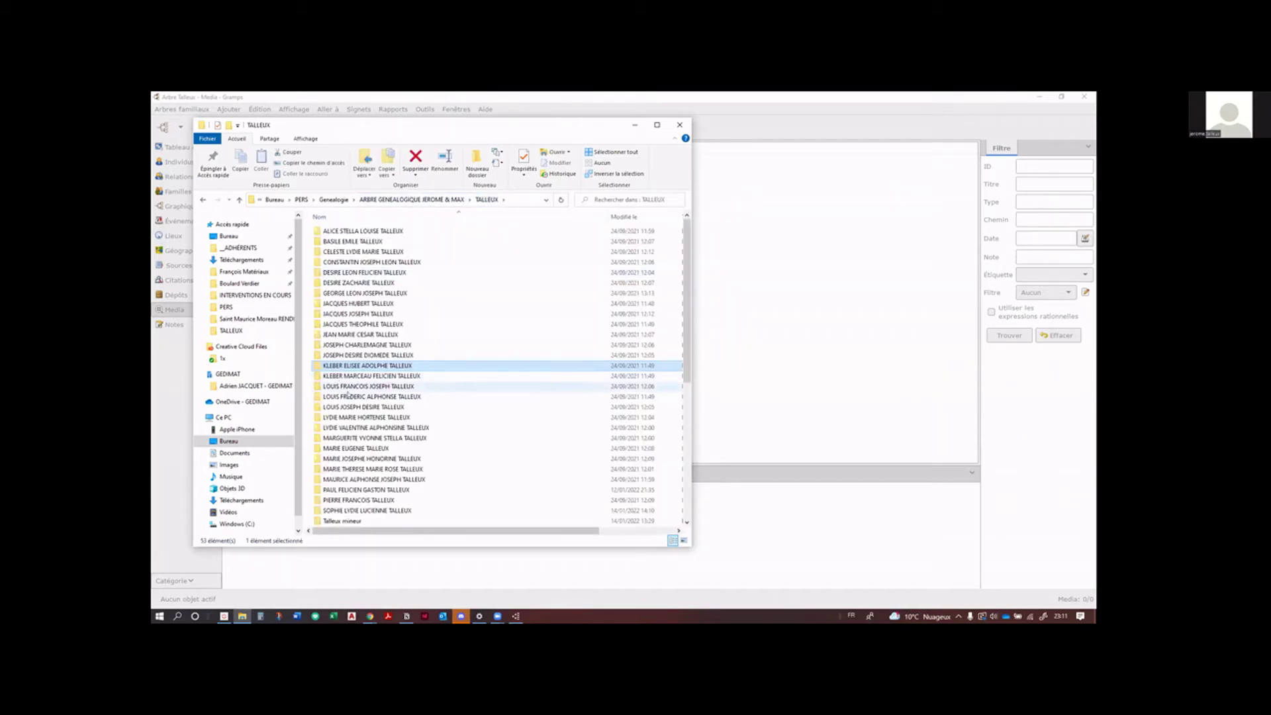
double_click(349, 375)
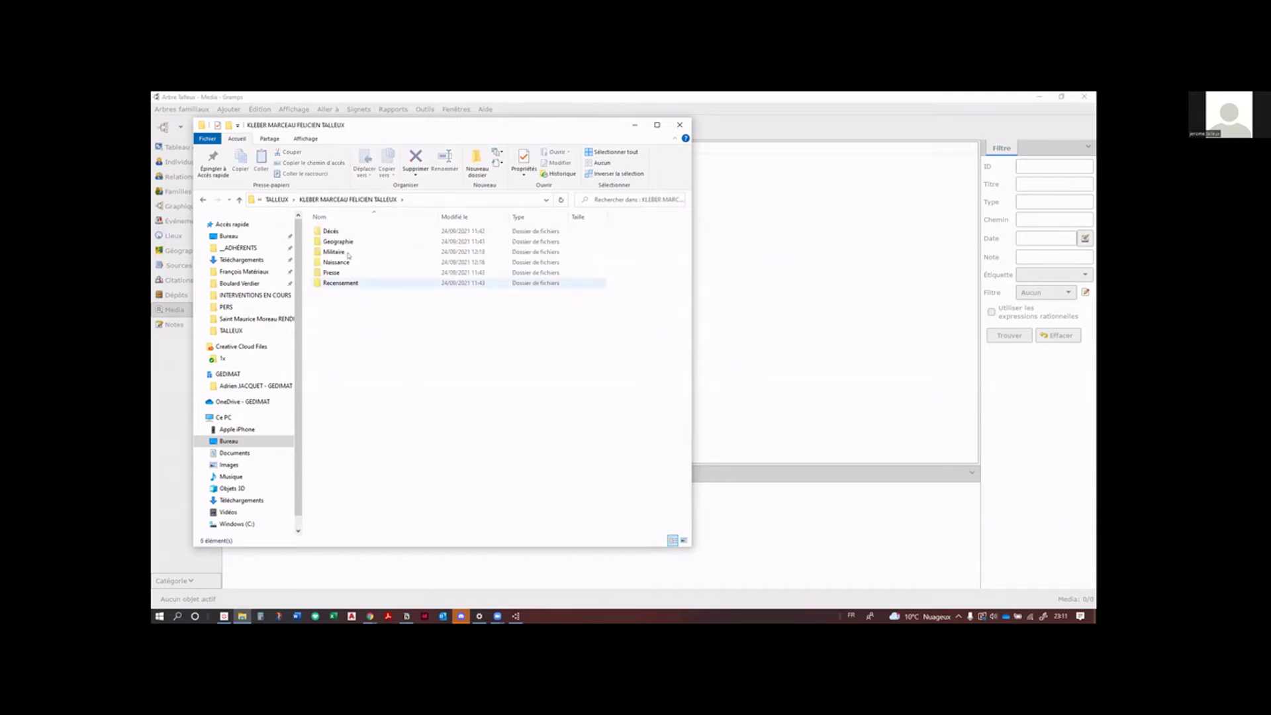
Step: Open the Naissance subfolder, select the birth-record PDF and widen the window
left_click(331, 231)
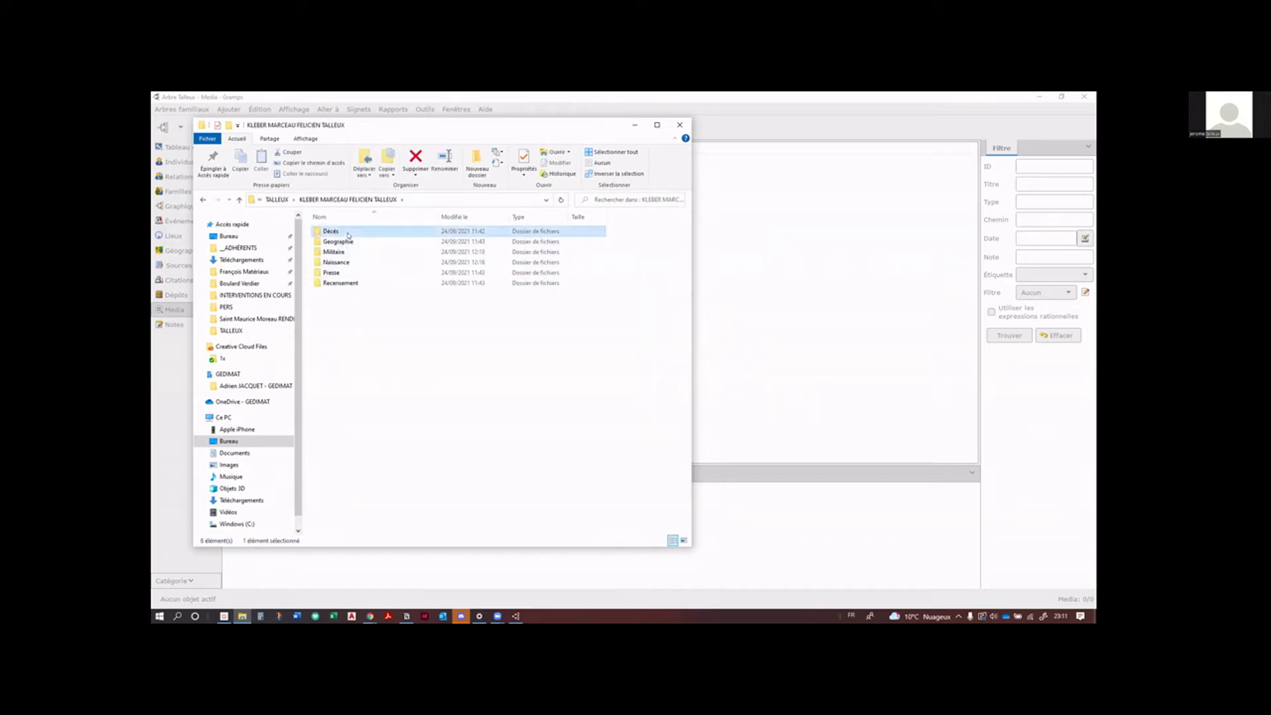
double_click(335, 262)
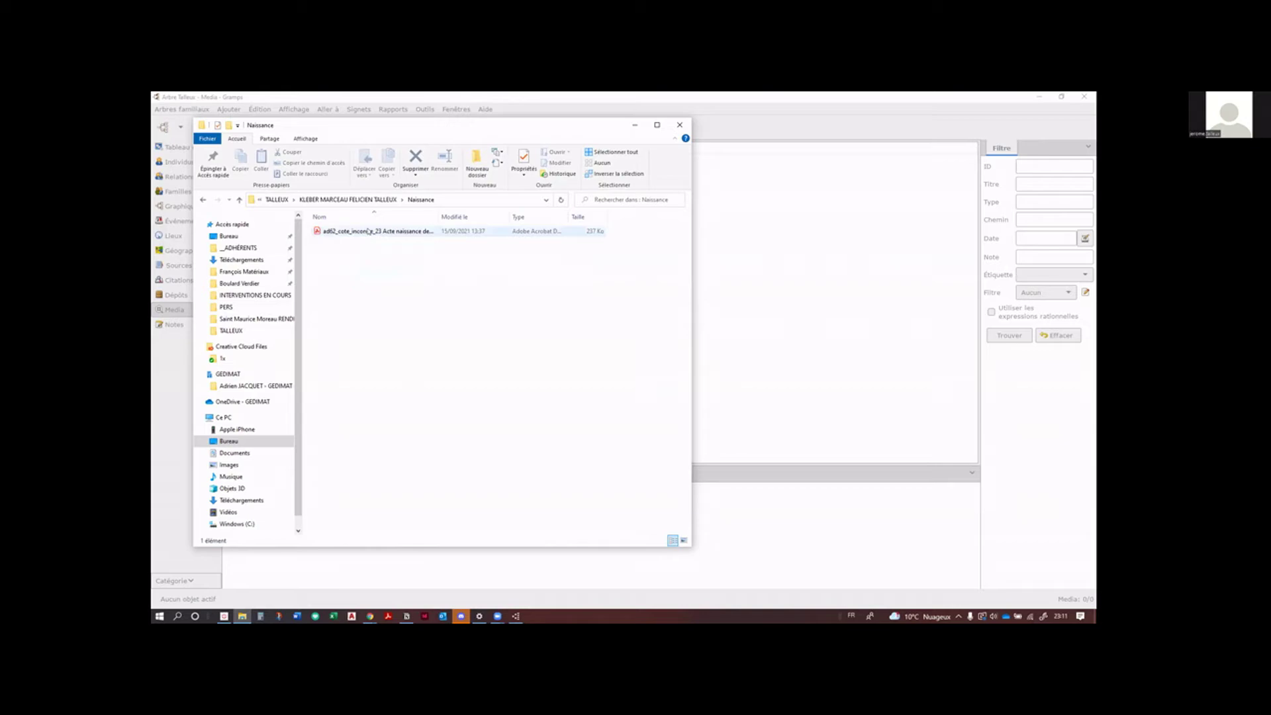
left_click(369, 231)
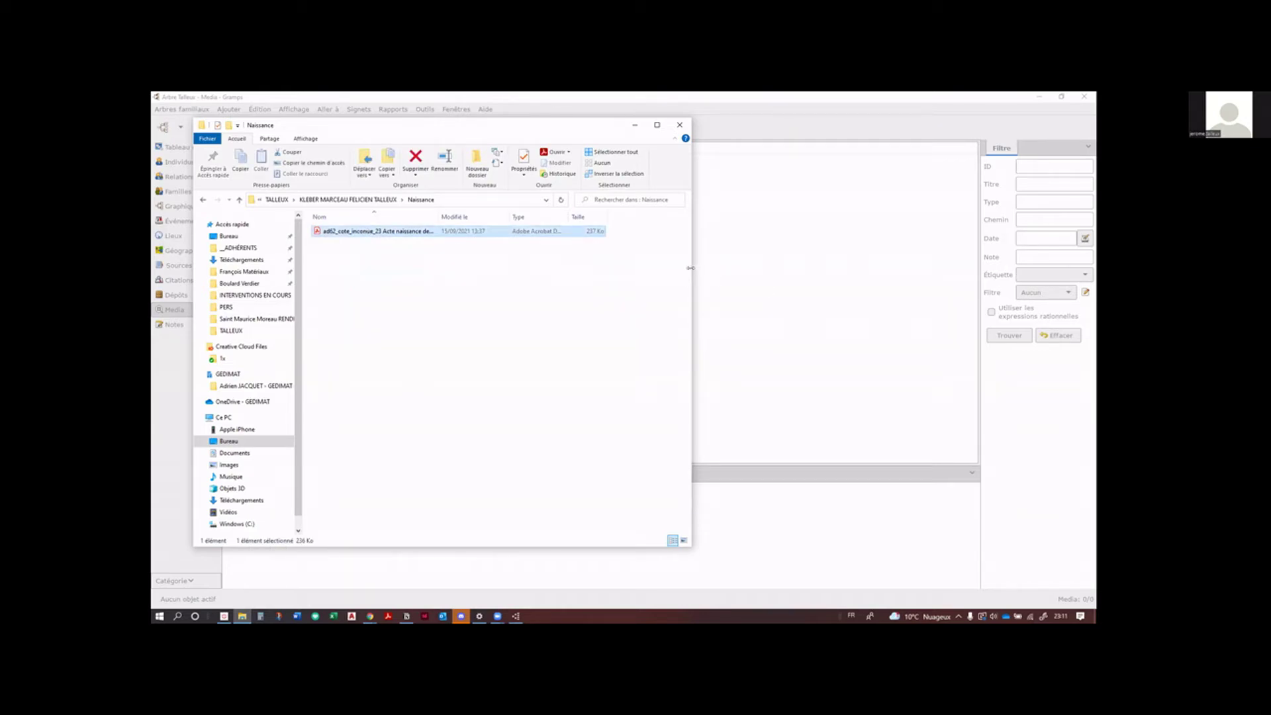
left_click_drag(691, 268, 858, 268)
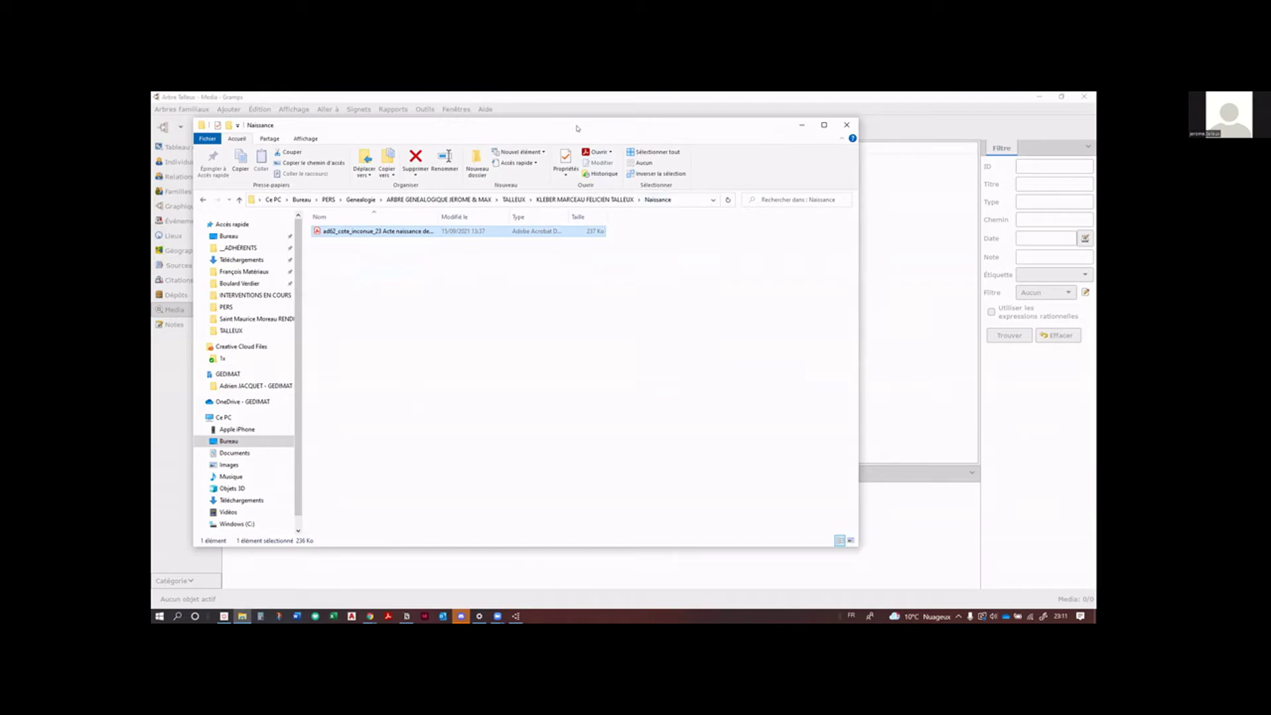
left_click_drag(577, 127, 556, 136)
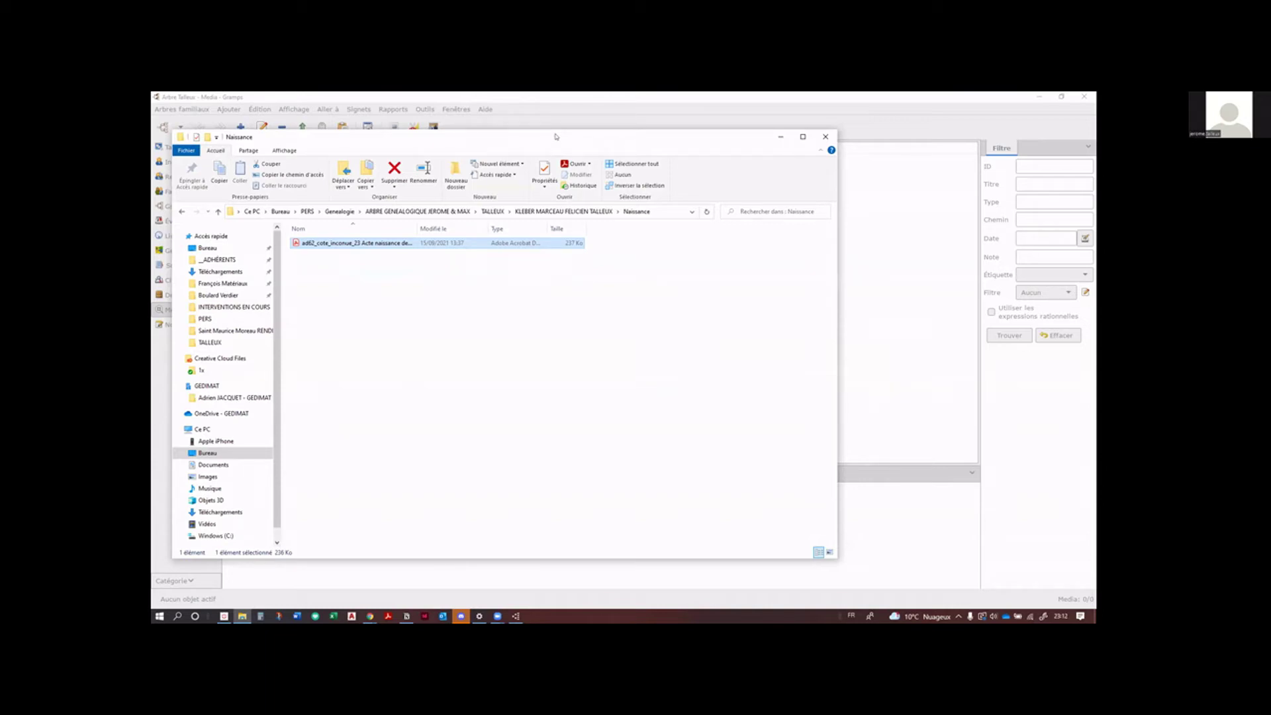
Step: Select the Blequin Route de boulogne photo in TALLEUX and shrink Explorer over Gramps' media list
left_click(492, 212)
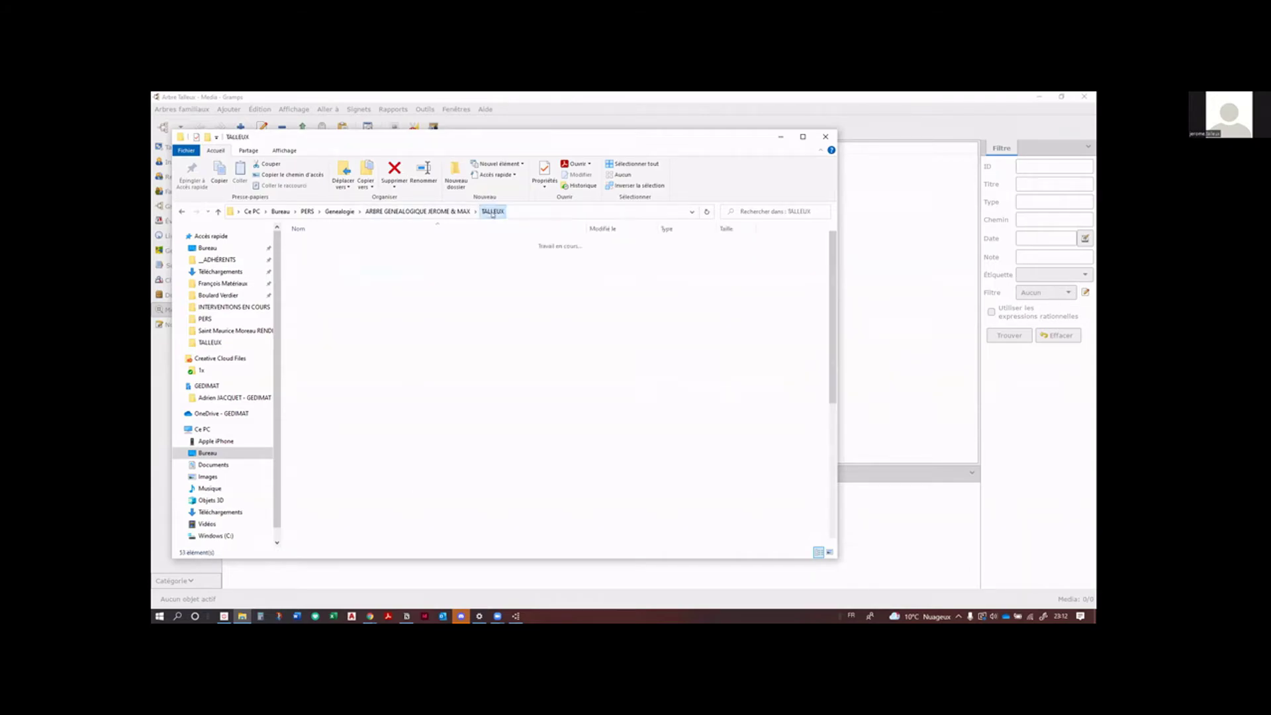
left_click(449, 211)
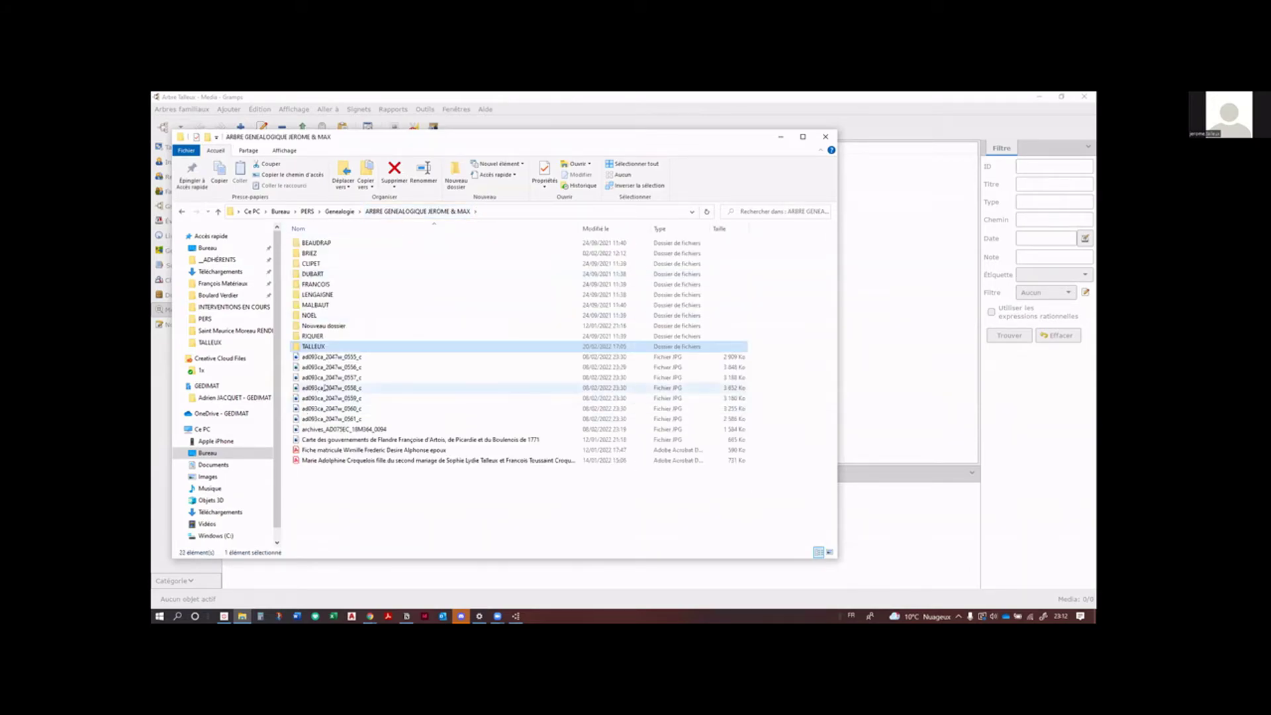
double_click(335, 347)
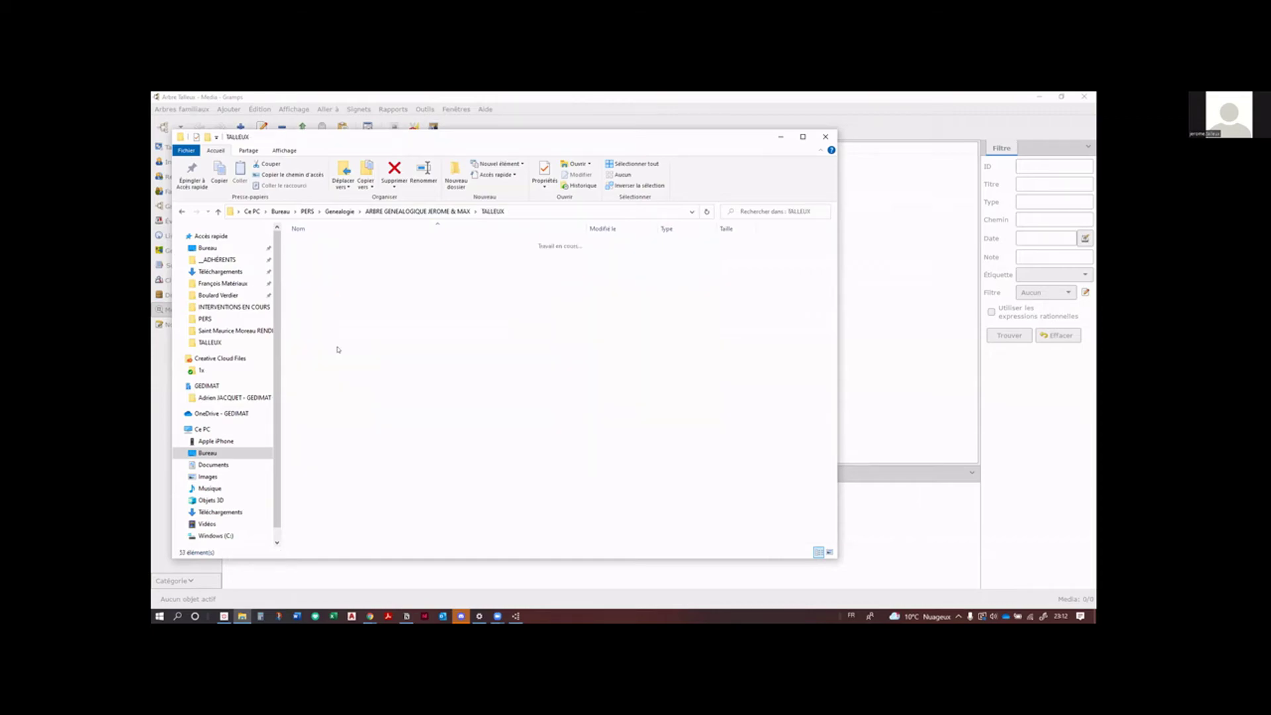
scroll(427, 410, "down", 3)
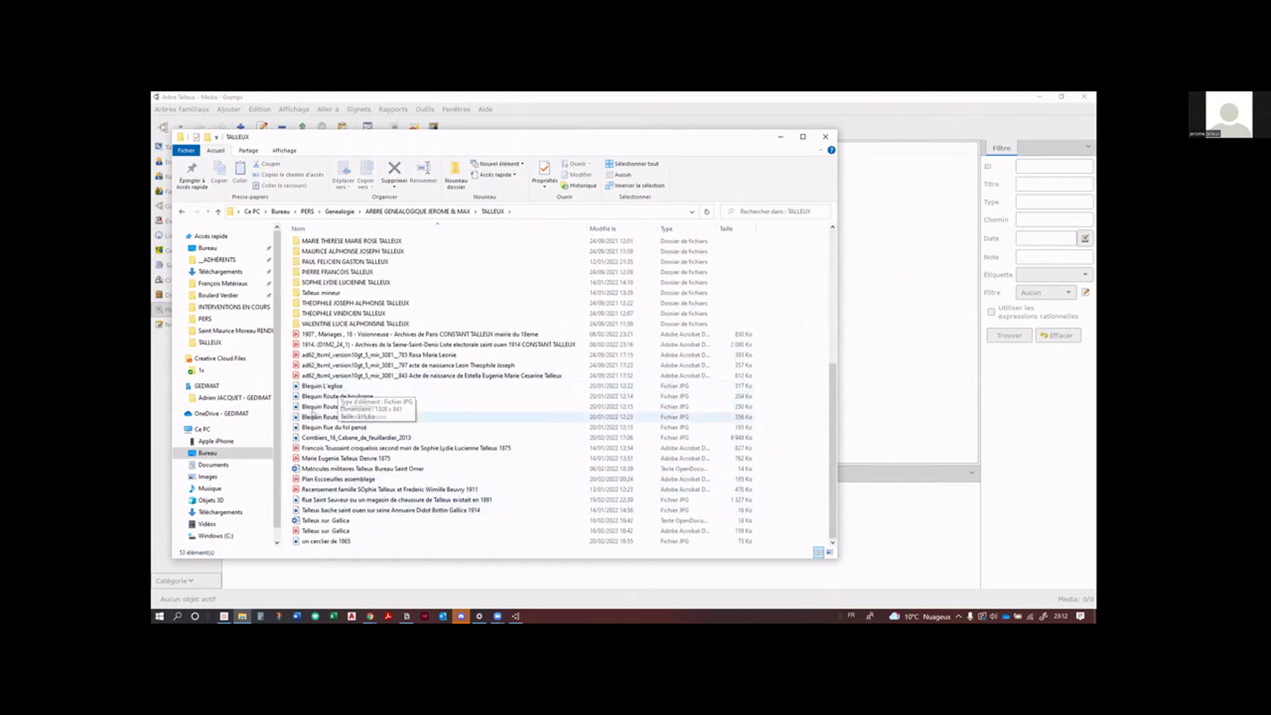
left_click(314, 396)
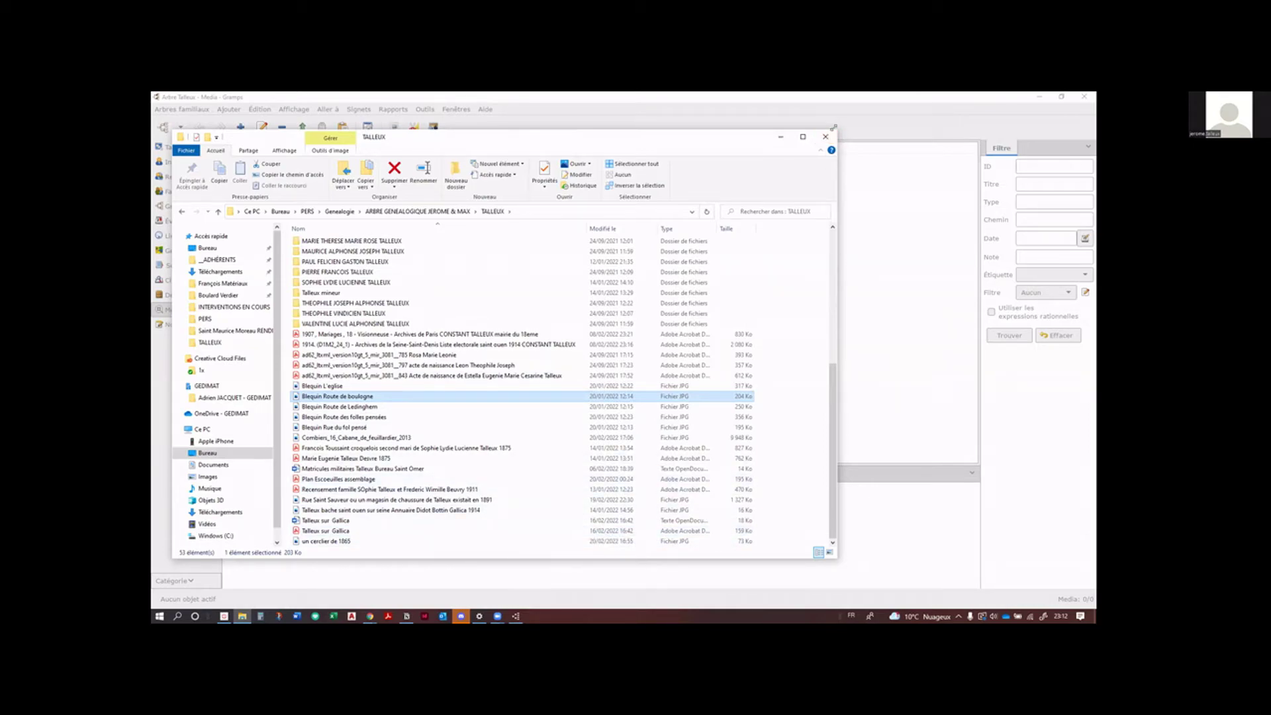
left_click_drag(833, 127, 488, 313)
left_click_drag(369, 324, 566, 336)
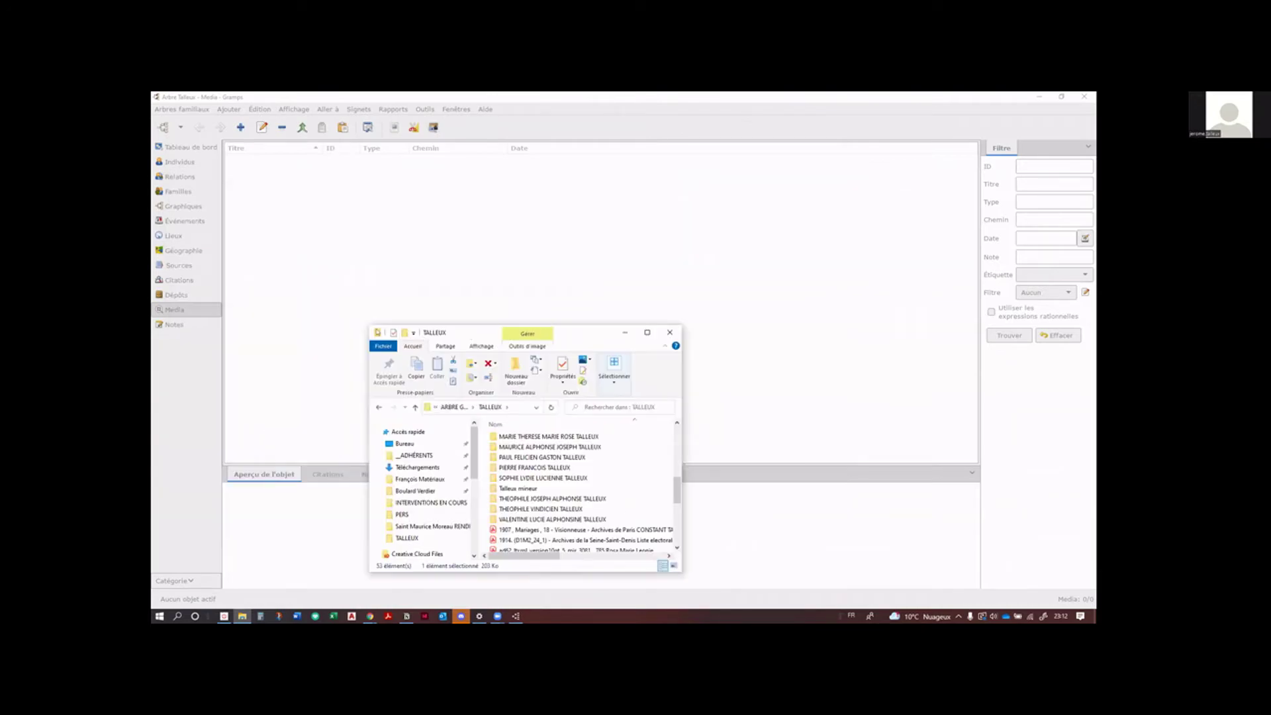
Step: Drag the Blequin Route de boulogne photo into Gramps' Media view, creating object O0000
scroll(589, 501, "down", 4)
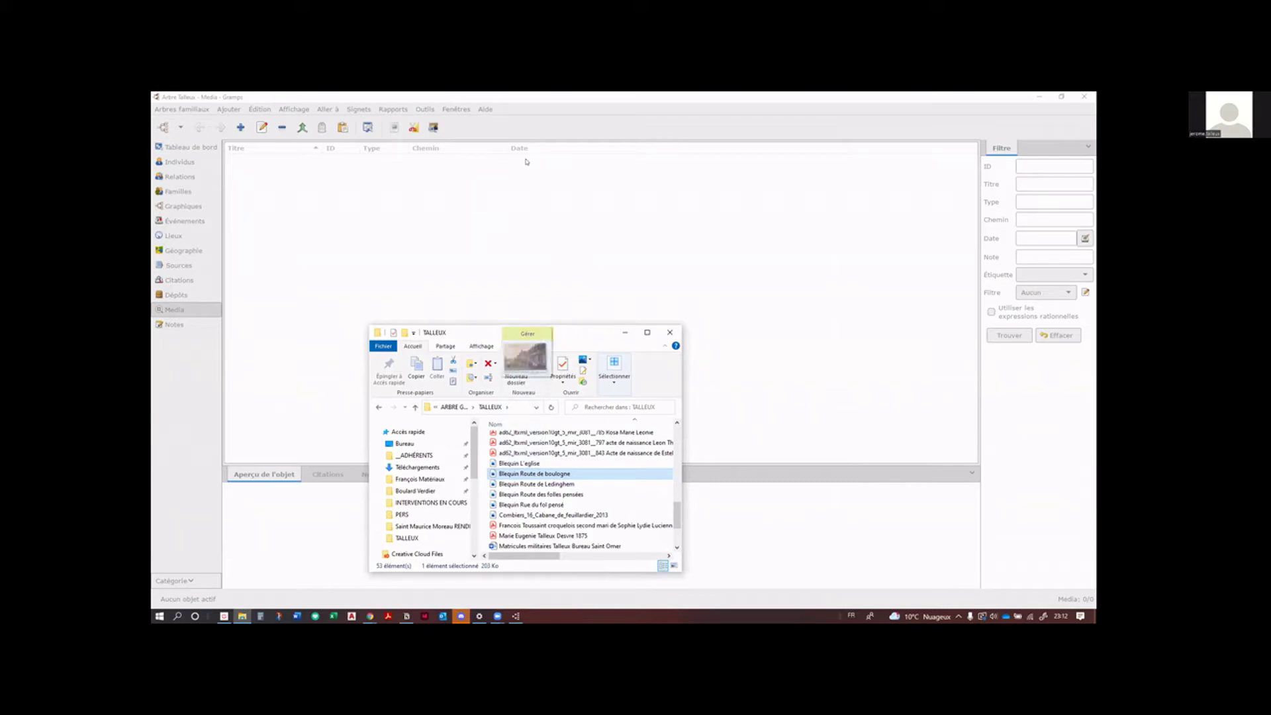
left_click_drag(534, 473, 437, 200)
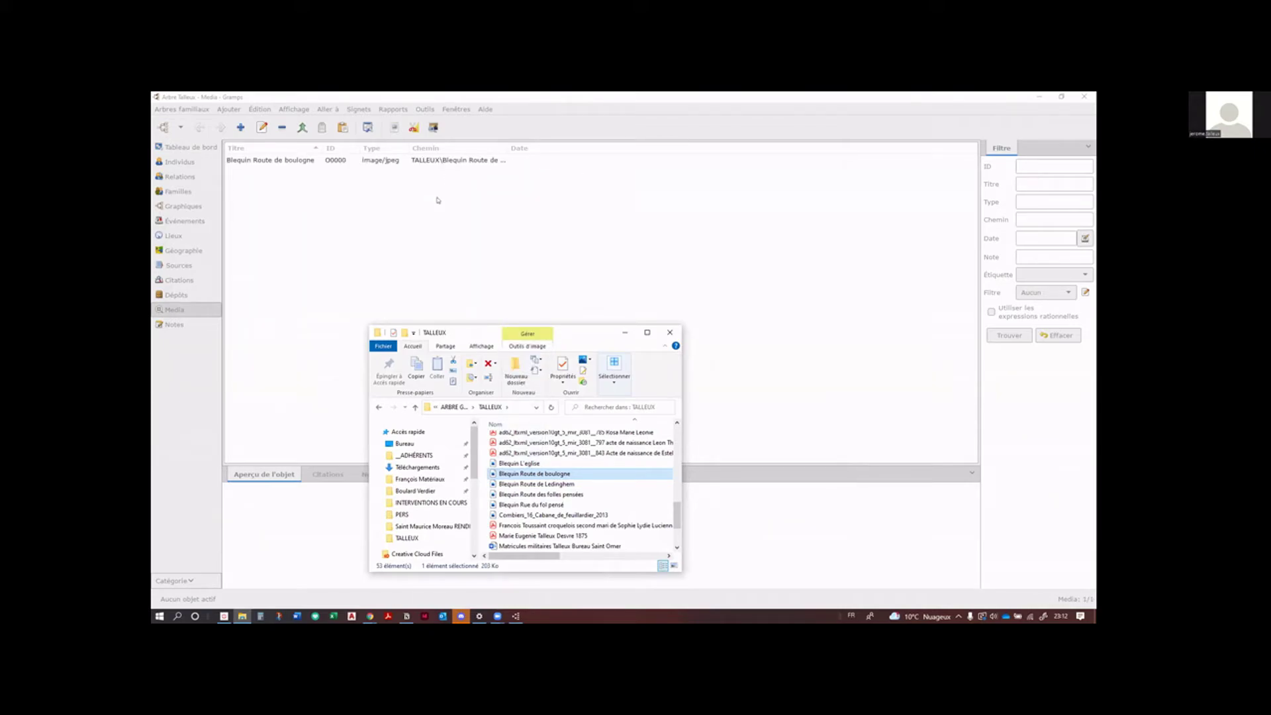
left_click(437, 199)
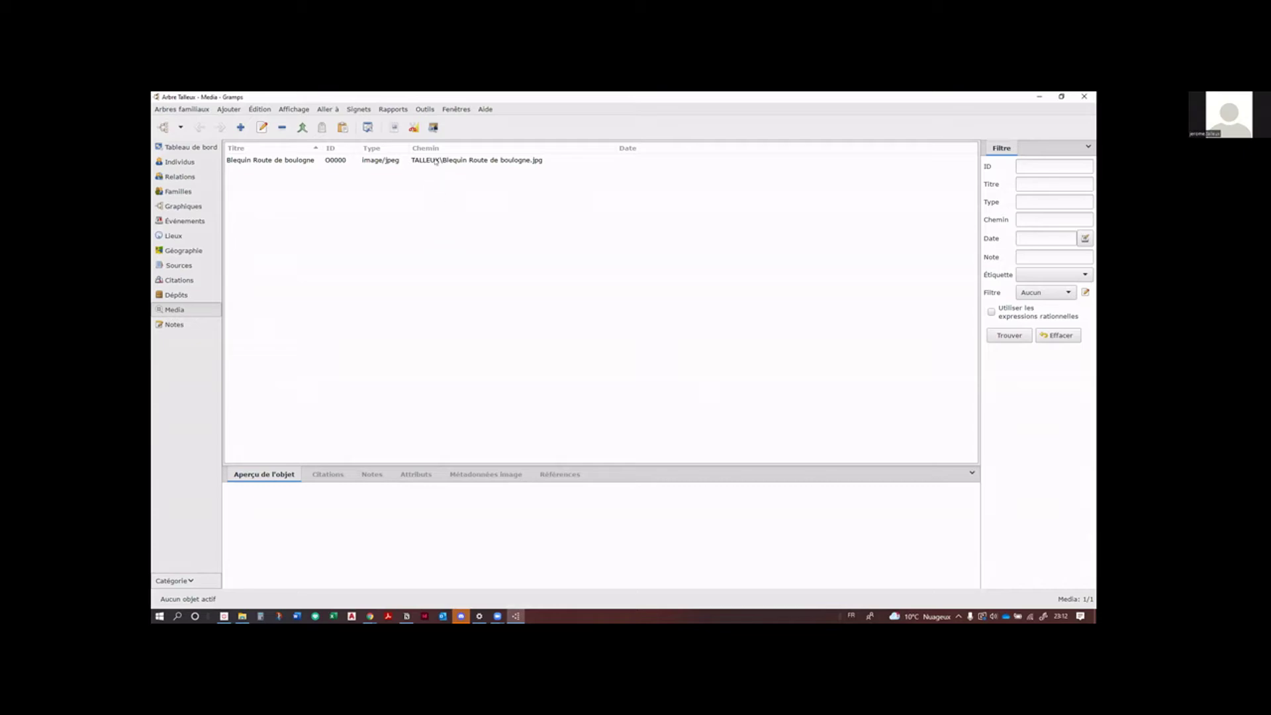
Step: Copy Blequin Route de boulogne into the Presse-papiers with Ctrl+C, then show Lieux
left_click(273, 159)
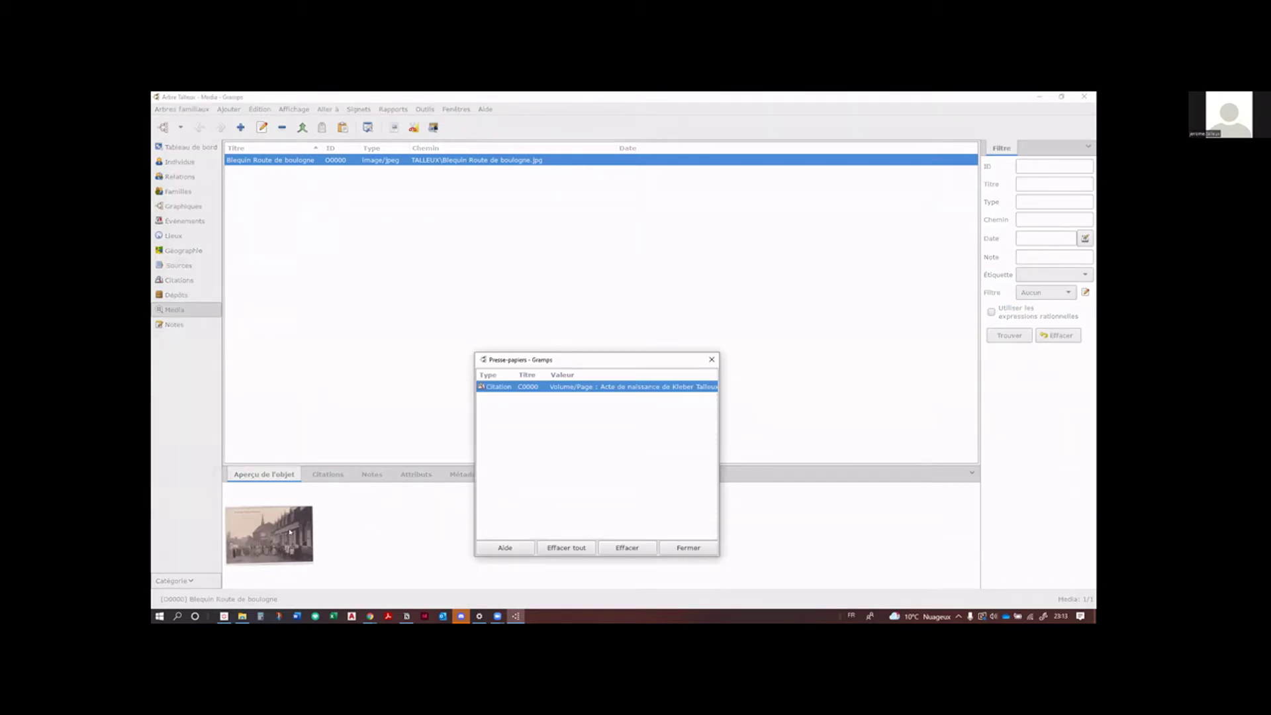
left_click(298, 160)
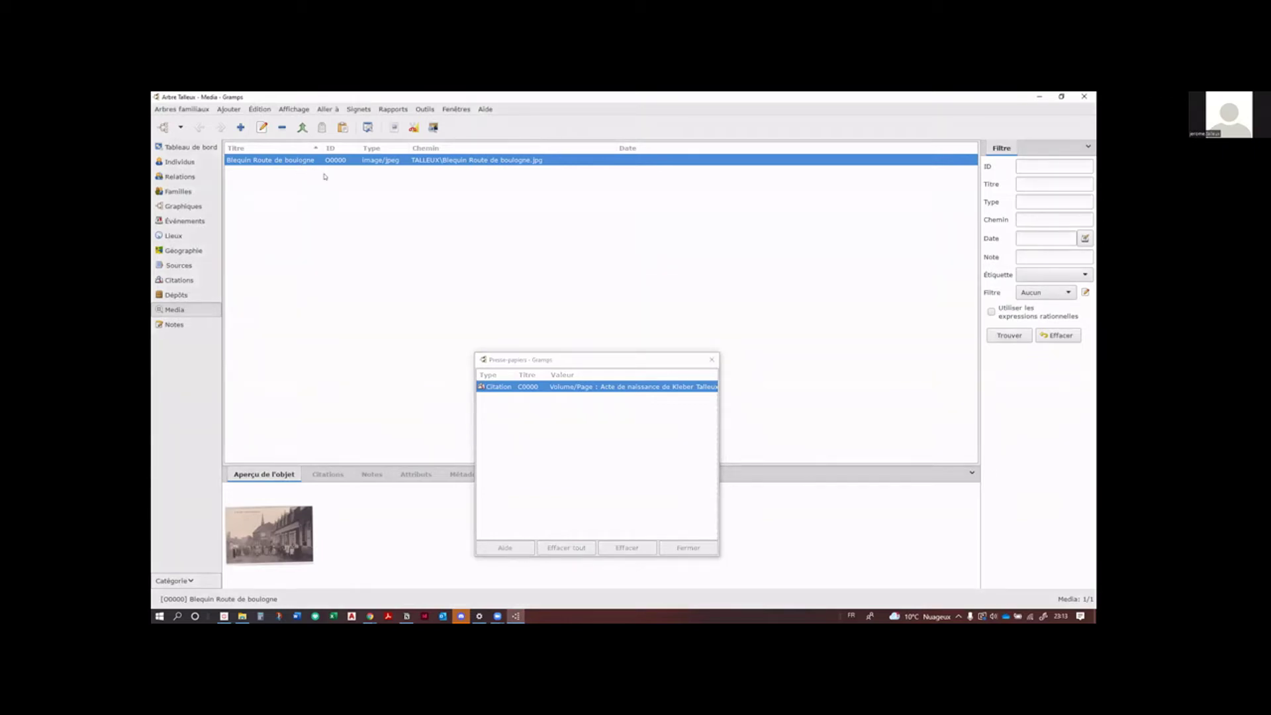
key("ctrl+c")
left_click(542, 411)
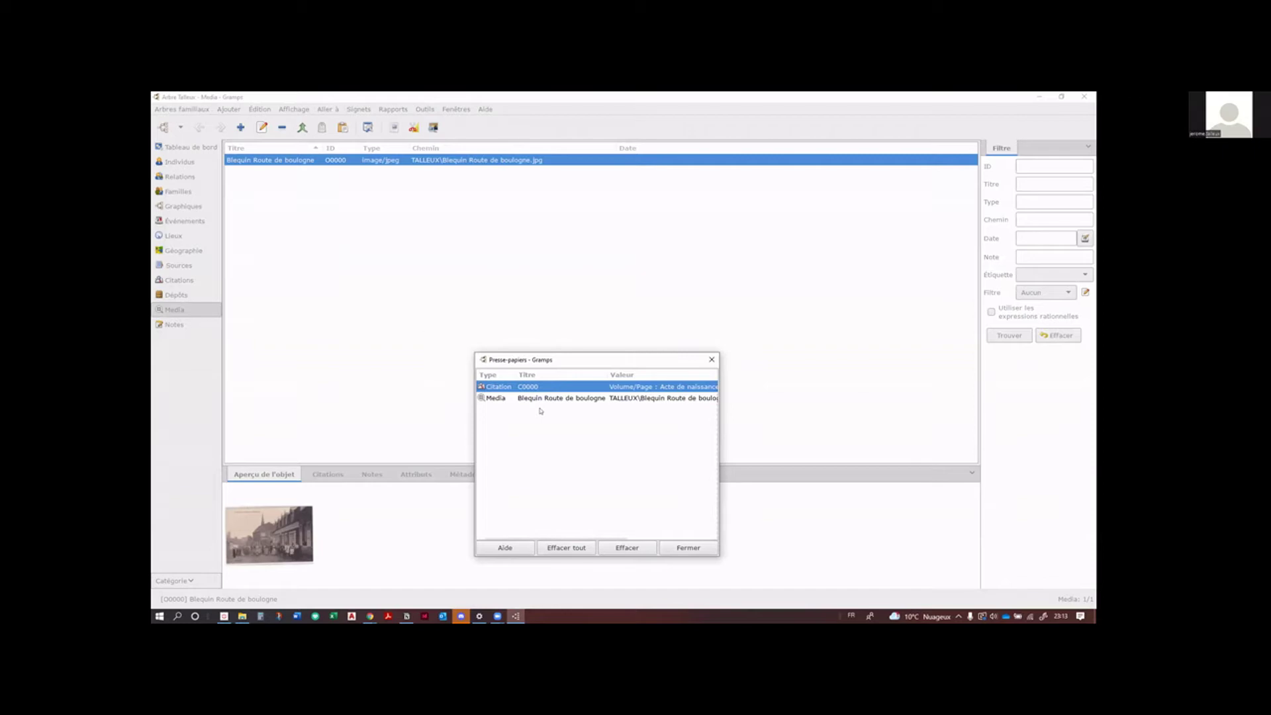
left_click(182, 237)
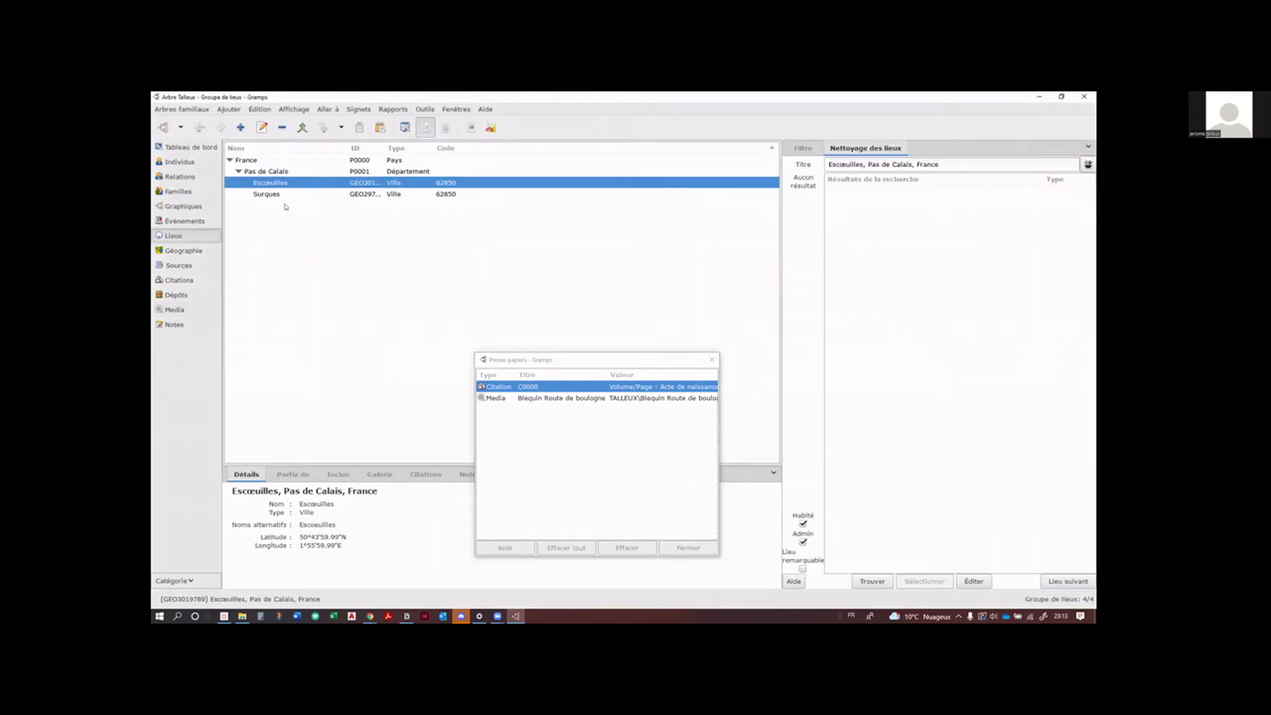
Step: Move the clipboard window aside and check Escœuilles' gallery in the details panel
left_click(643, 360)
left_click_drag(666, 357, 965, 274)
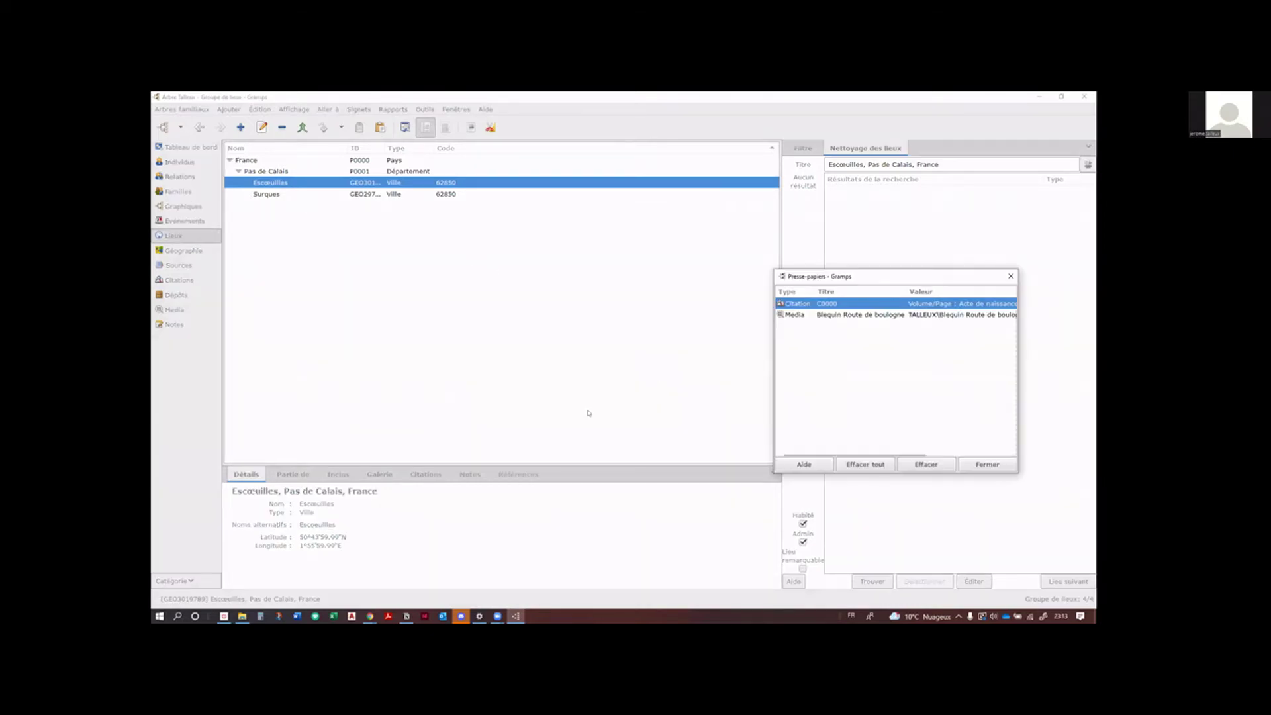
left_click(381, 474)
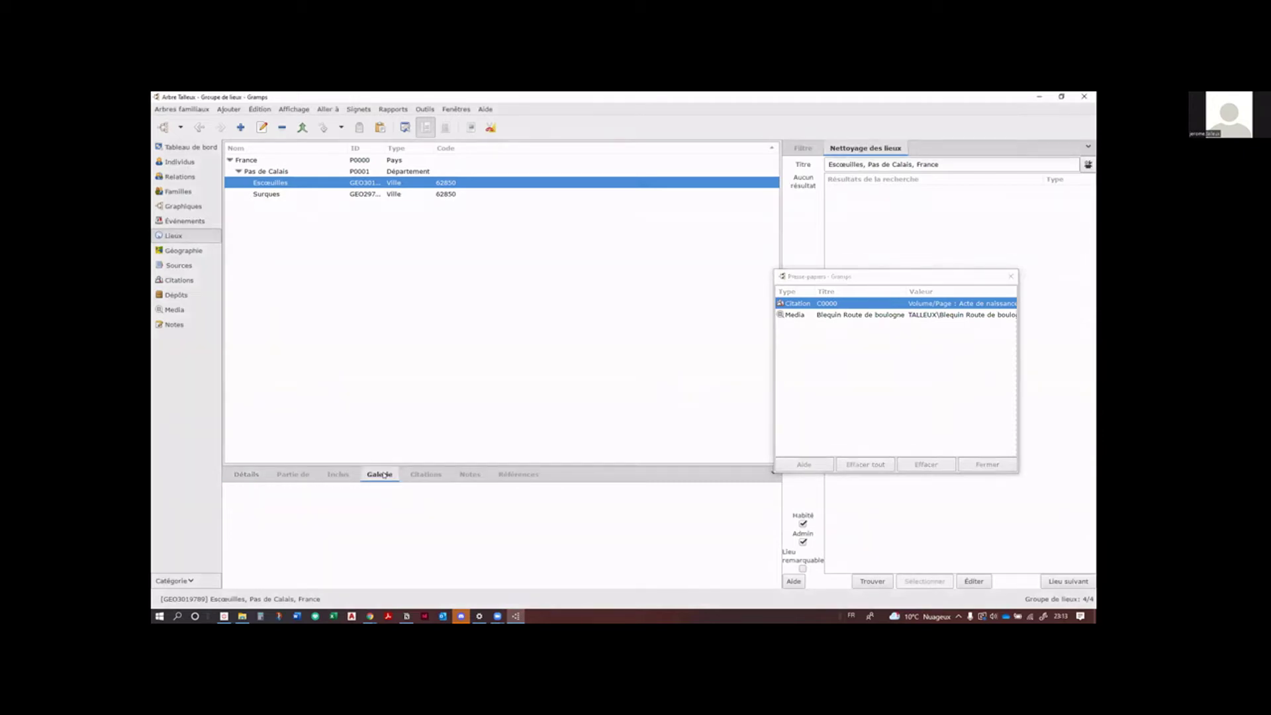
left_click(246, 475)
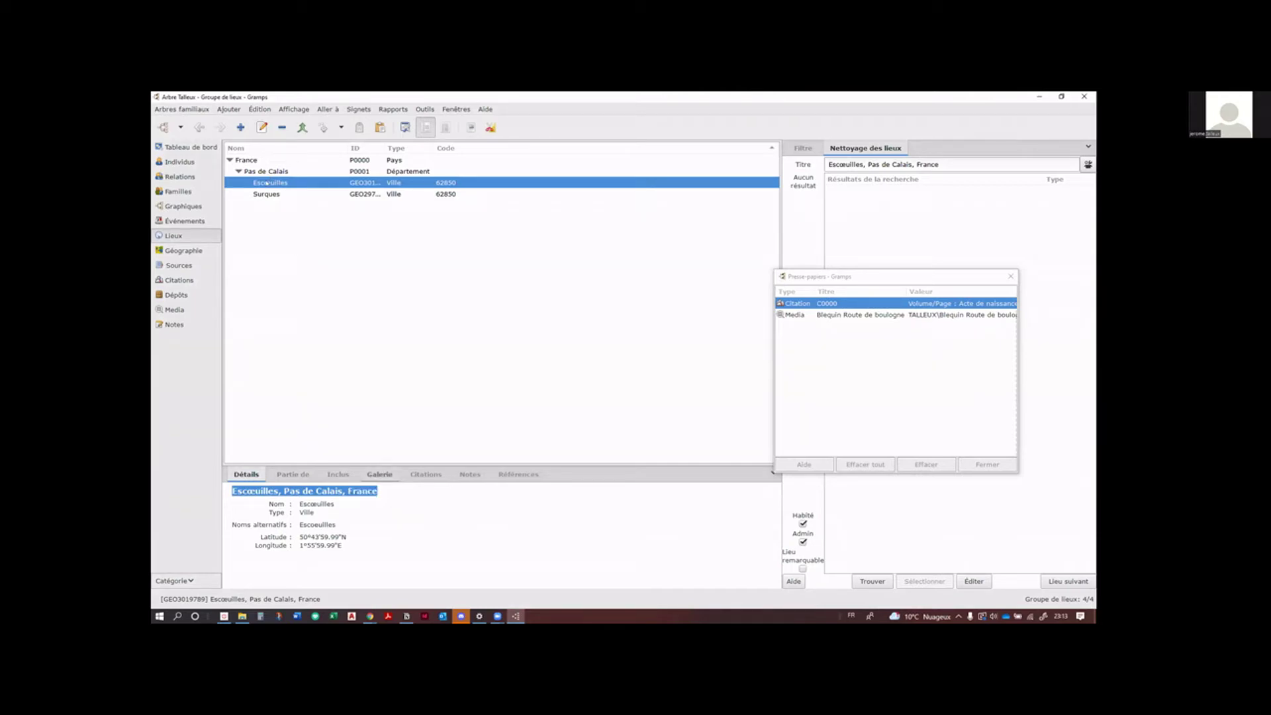
Step: In the Escœuilles place editor, drag the Blequin Route de boulogne photo from the clipboard into the Galerie
double_click(266, 183)
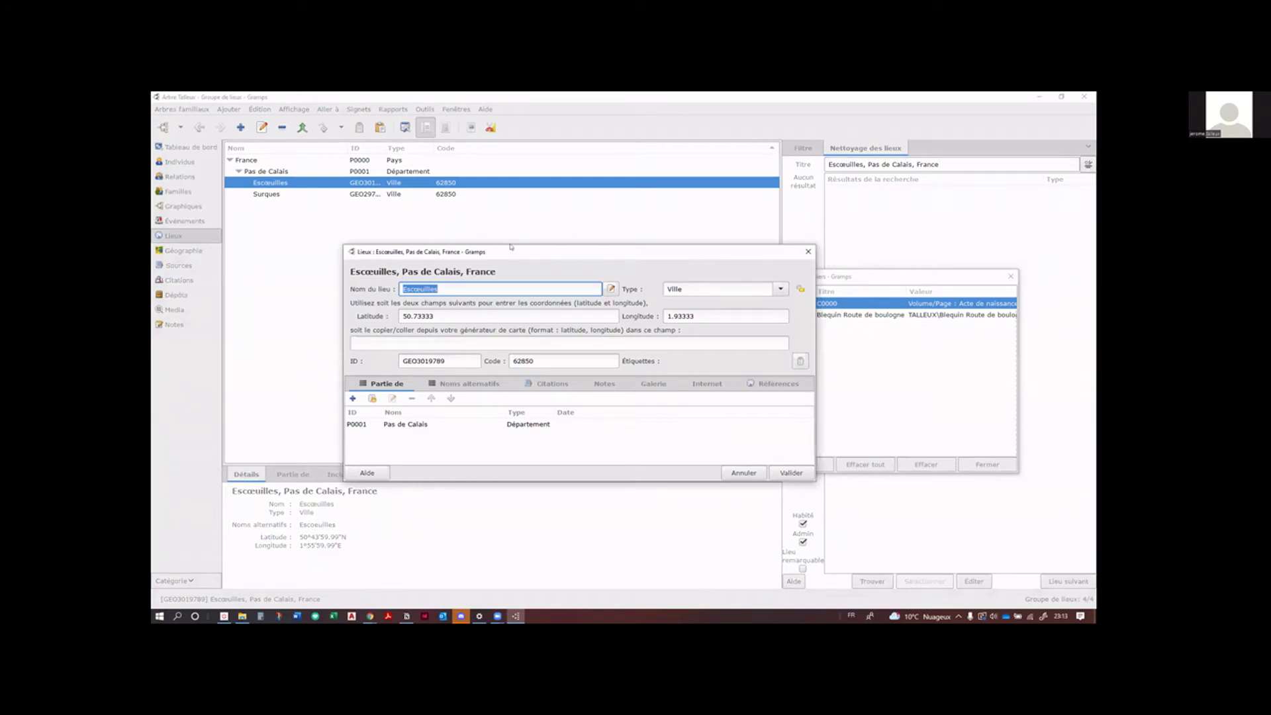
left_click_drag(511, 247, 455, 205)
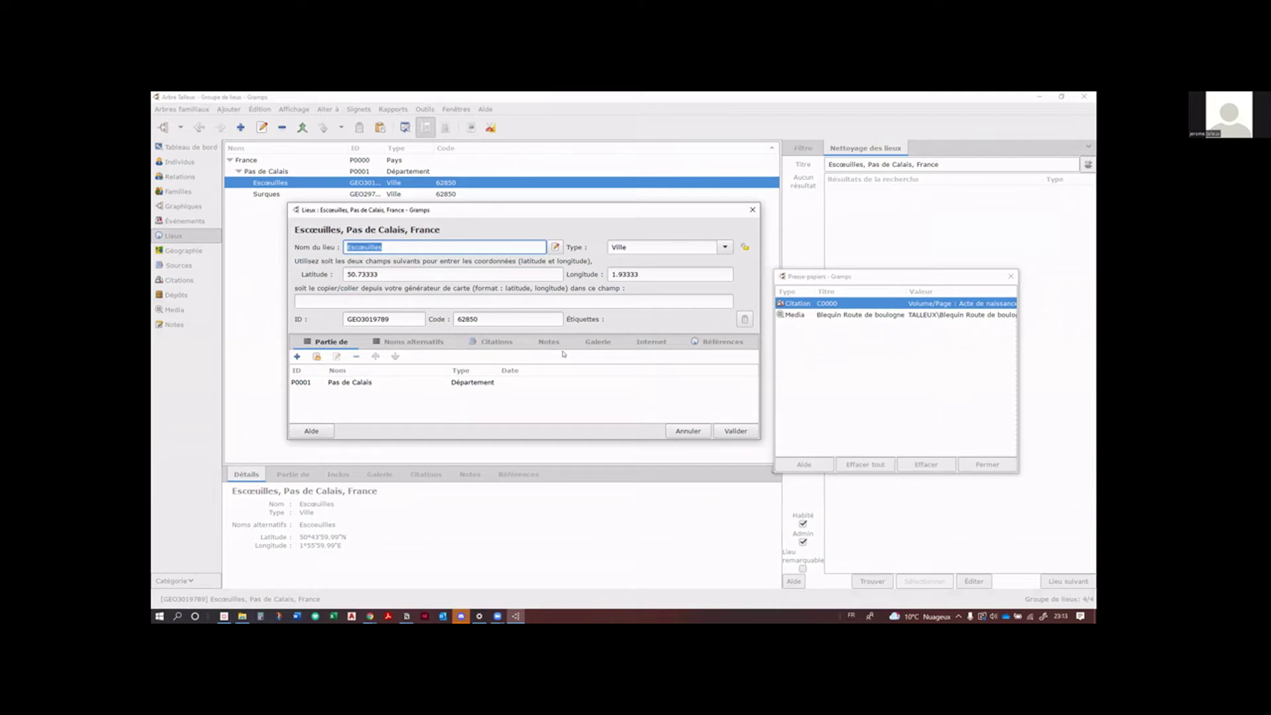
left_click(587, 343)
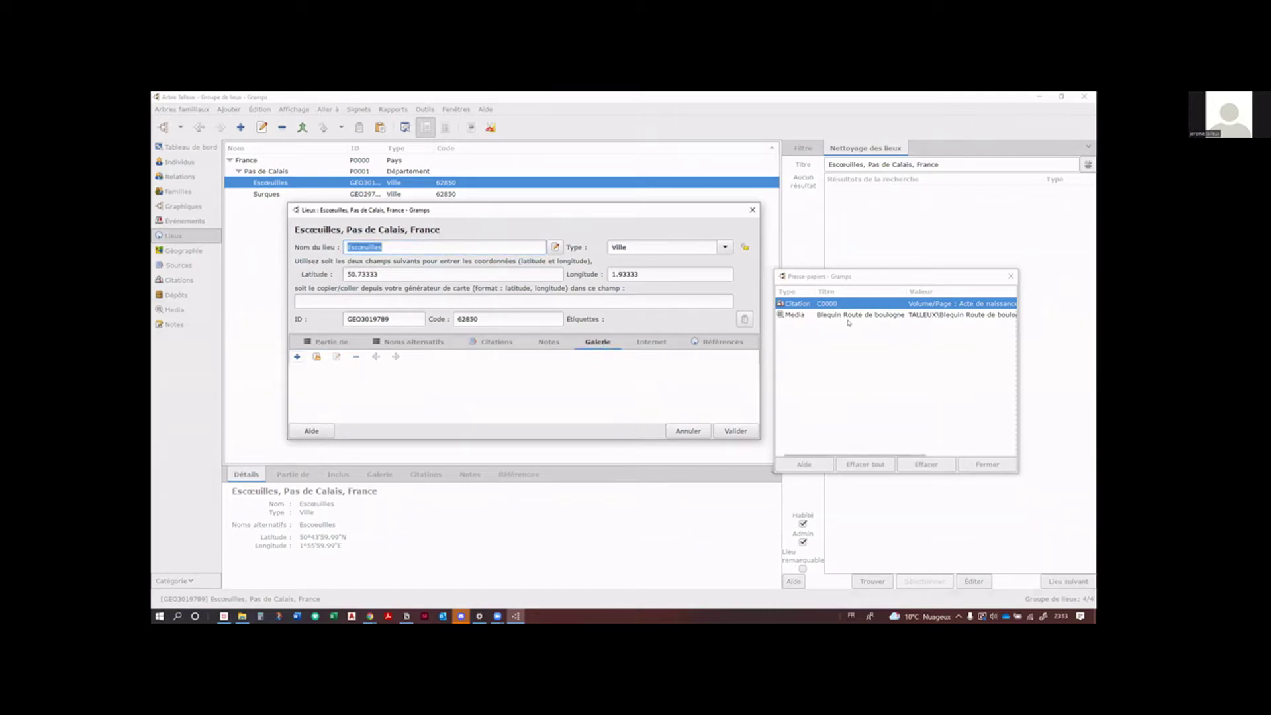
left_click(798, 314)
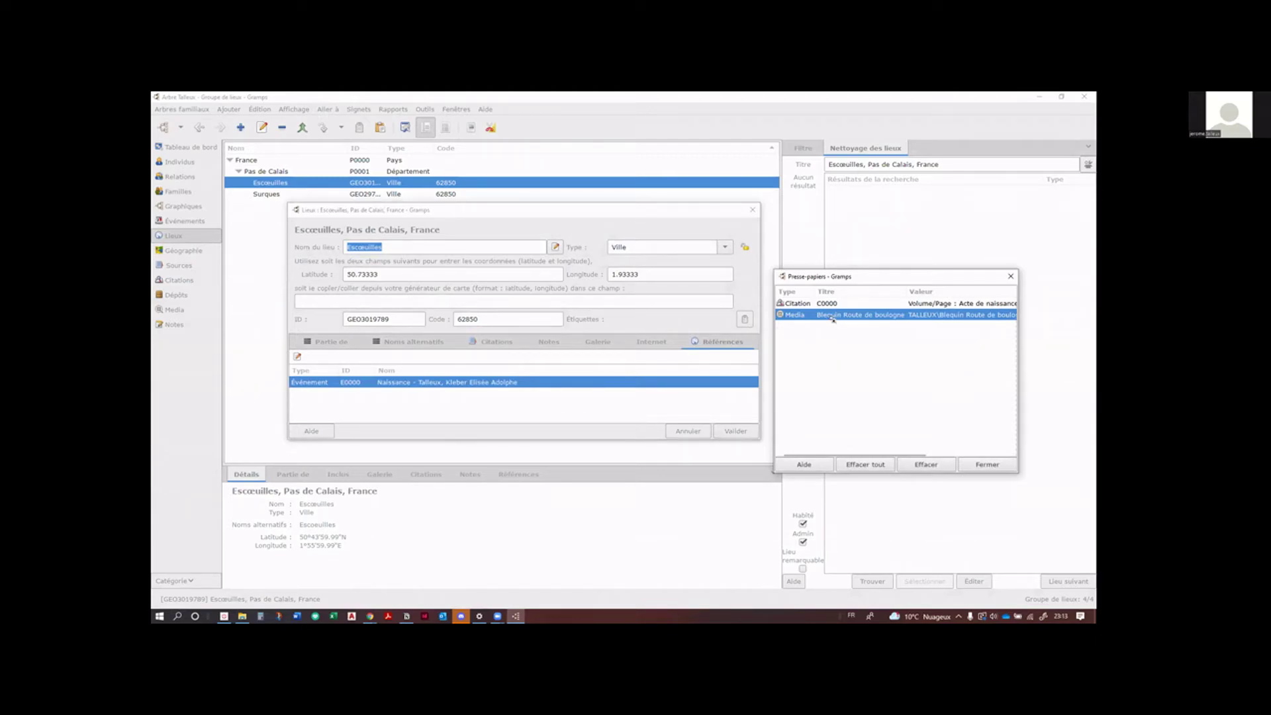
left_click_drag(832, 318, 594, 341)
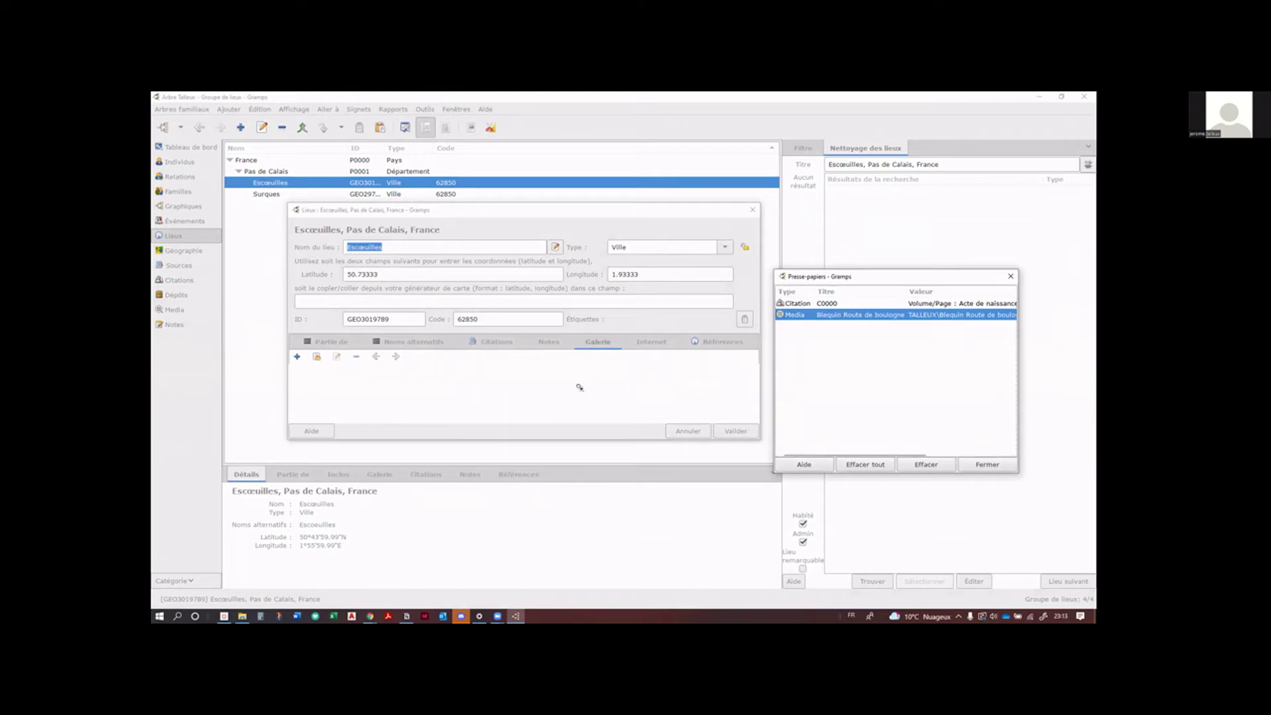
left_click_drag(860, 315, 667, 387)
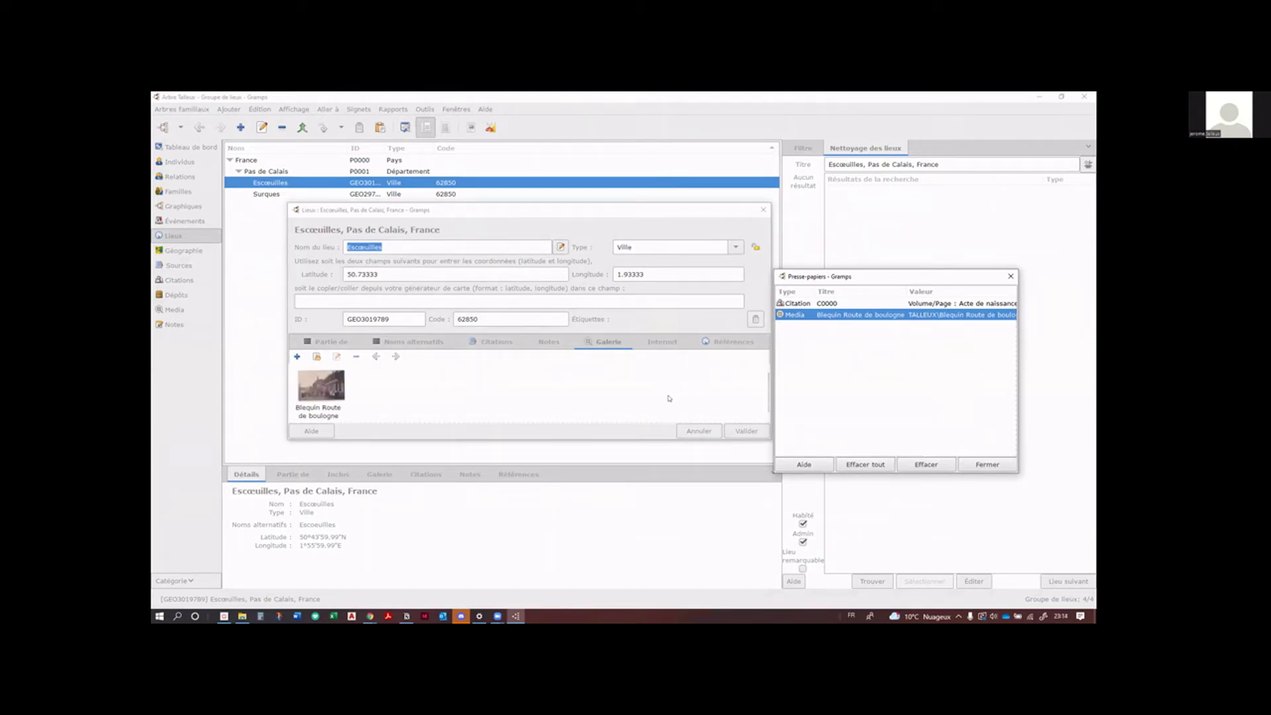
left_click(451, 387)
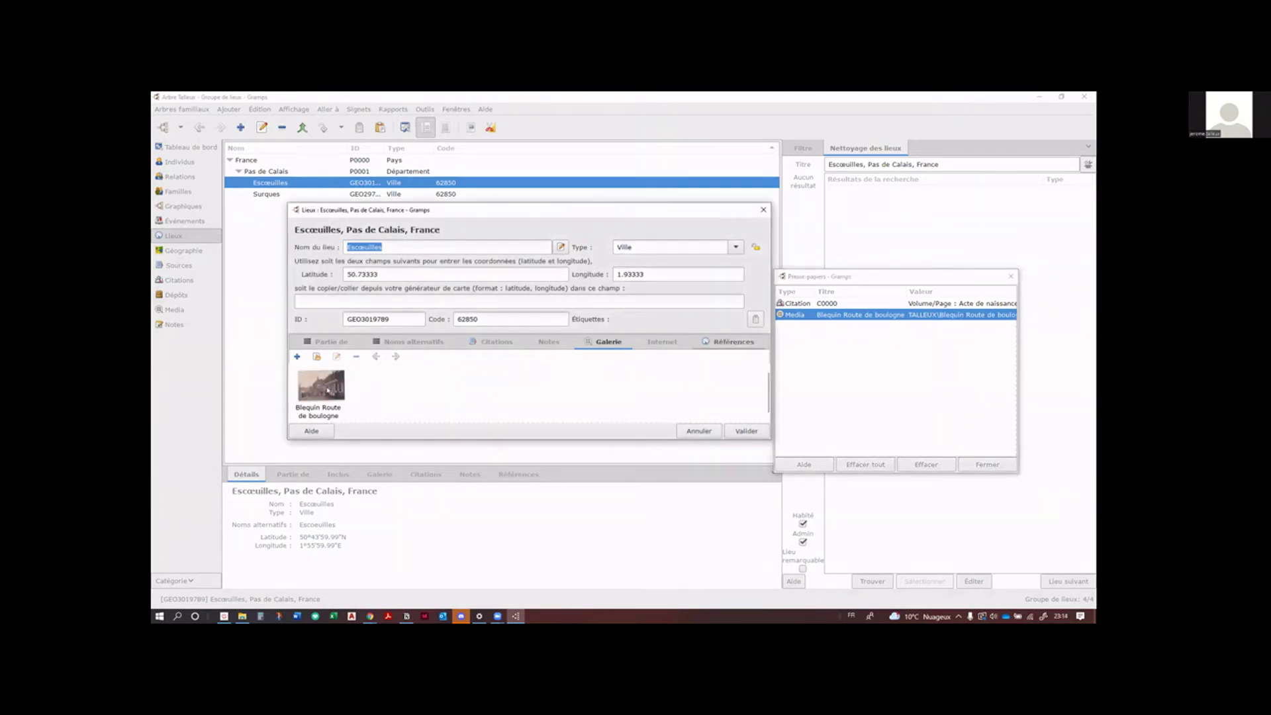
Step: Open the photo's enlarged reference editor, review Citations and Attributs, and expand its shared information (O0000)
double_click(321, 387)
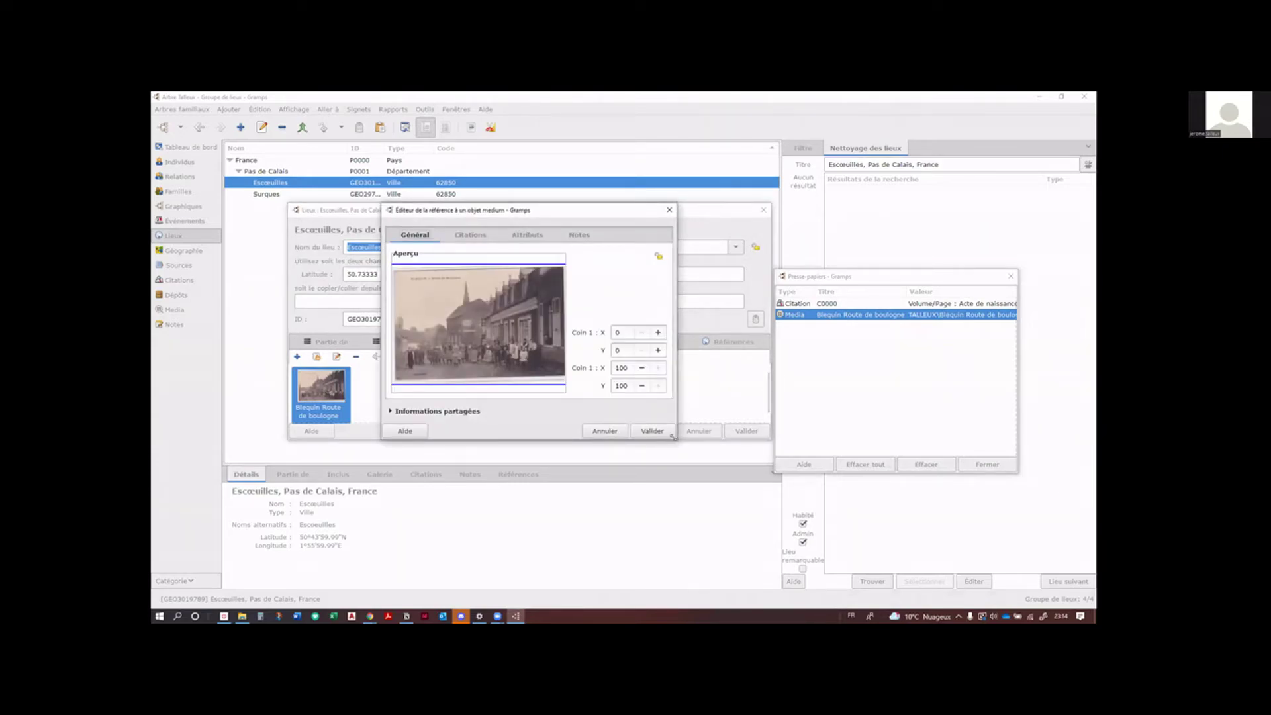
left_click_drag(673, 437, 746, 514)
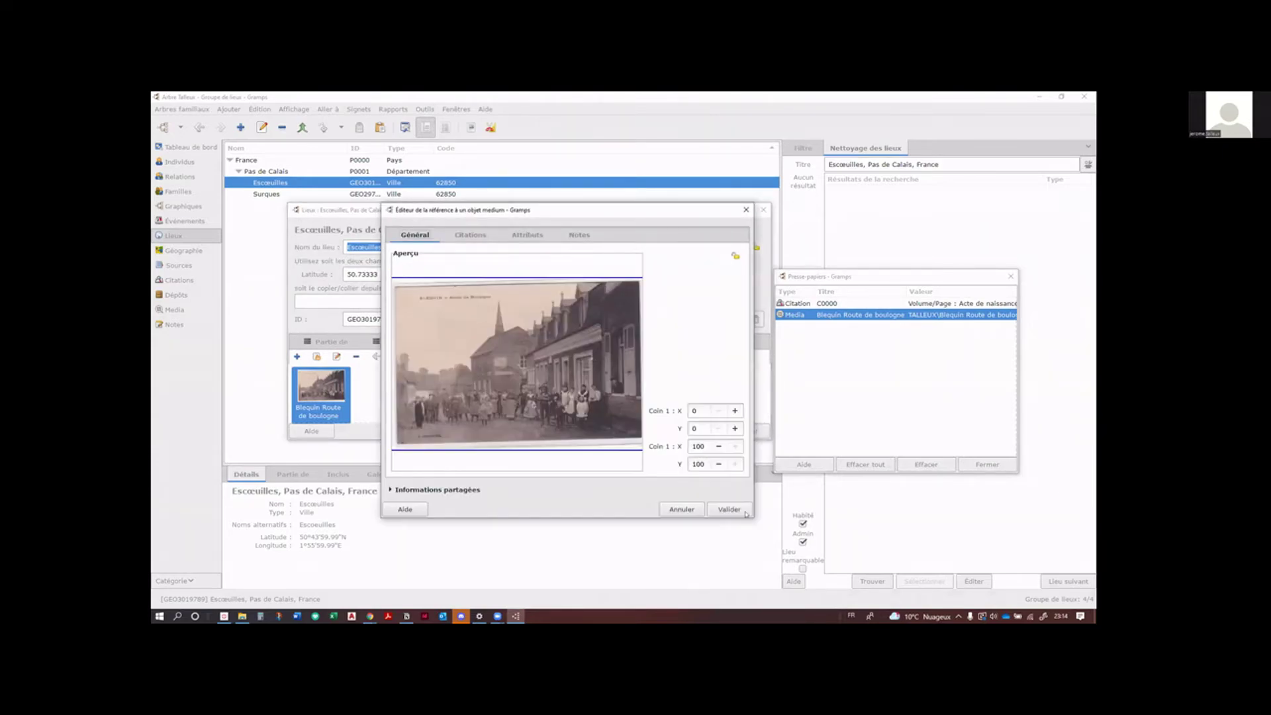
left_click(477, 237)
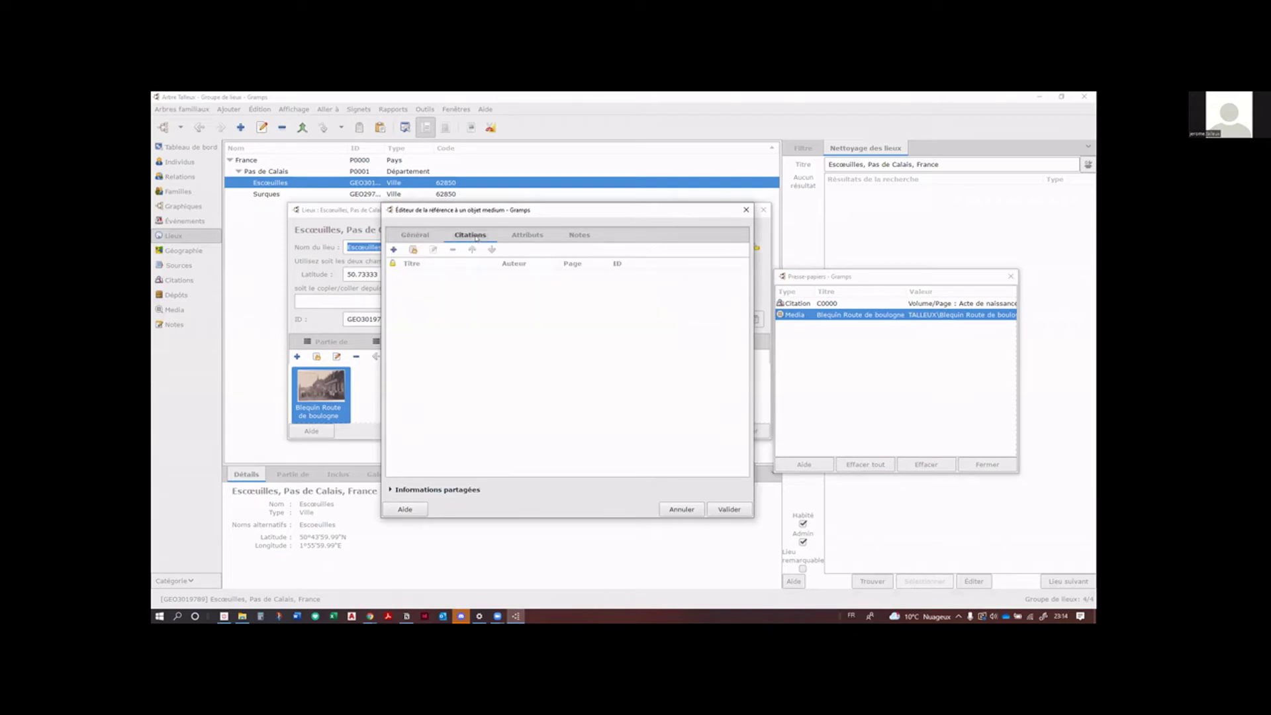
left_click(527, 236)
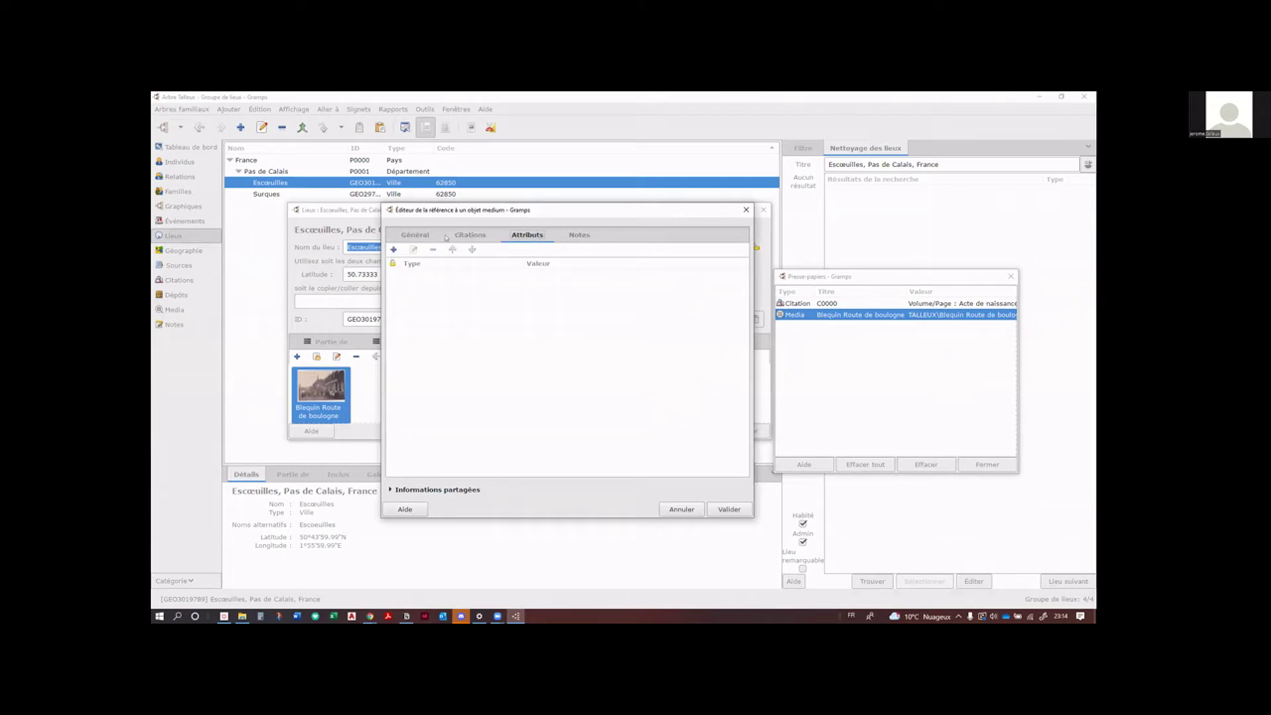
left_click(410, 234)
left_click(392, 489)
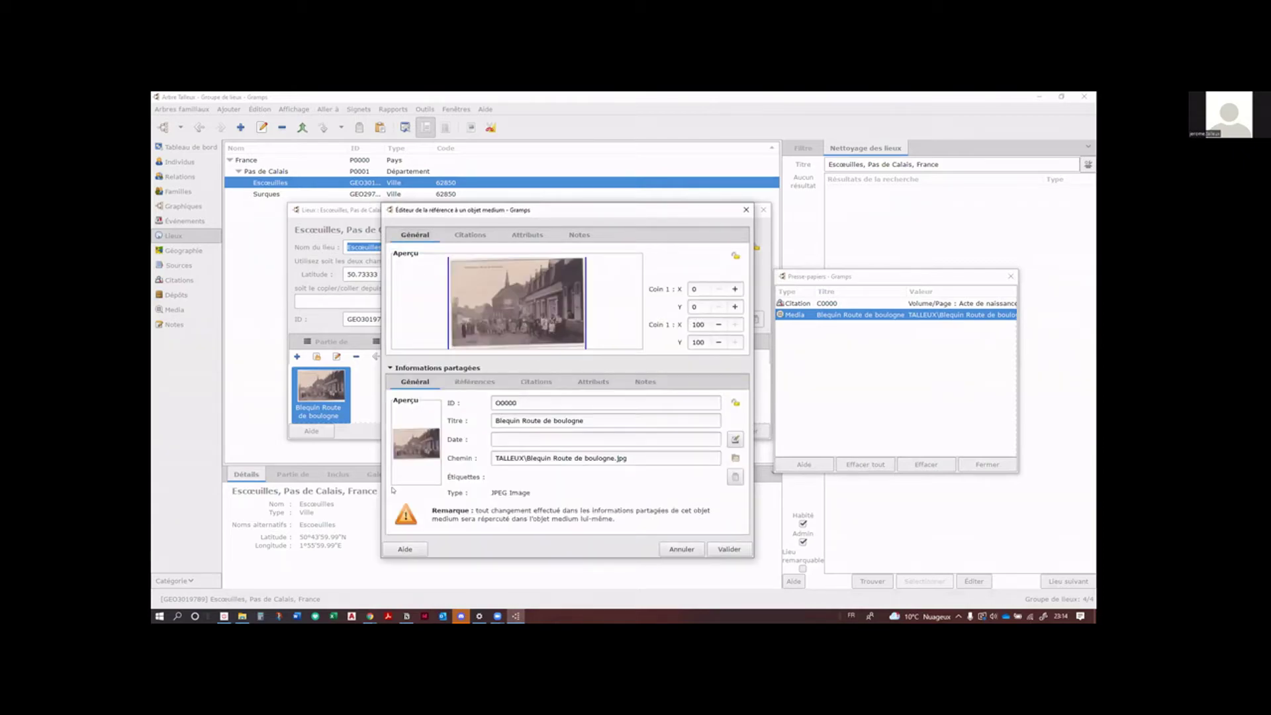
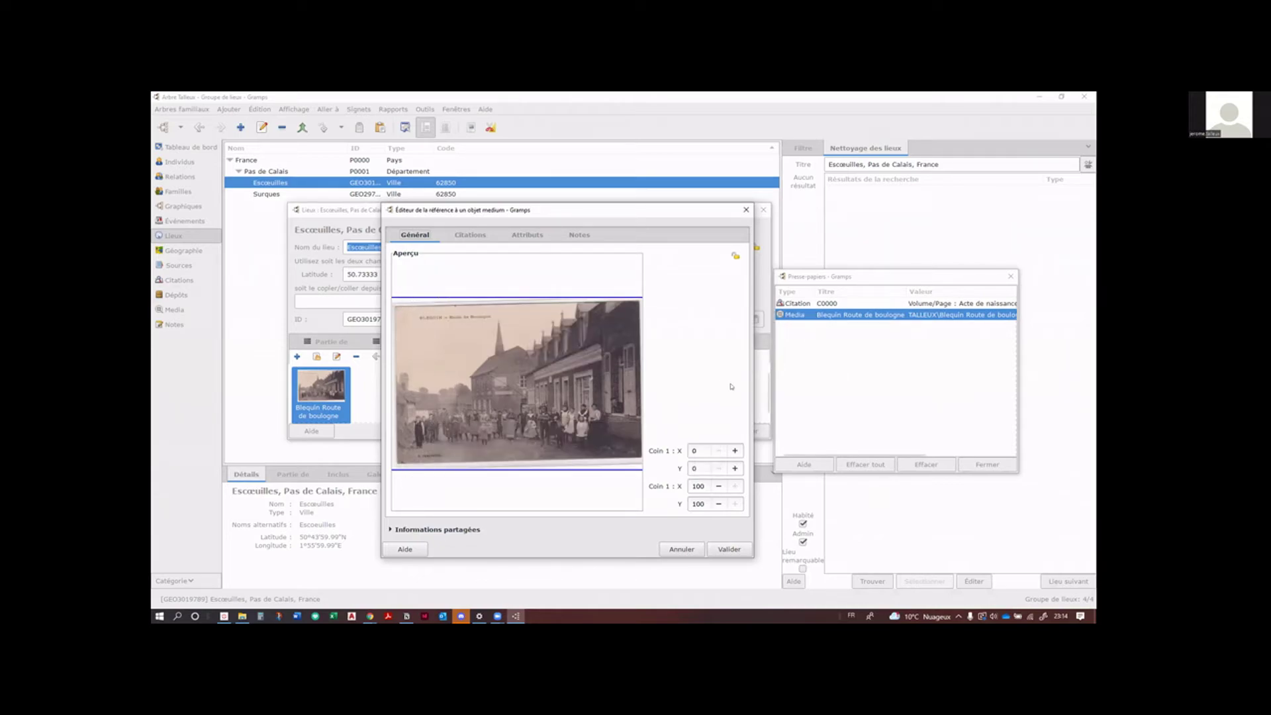
Step: Crop the Blequin photo reference to its lower strip, then close the Escœuilles place editor
left_click_drag(639, 297, 639, 384)
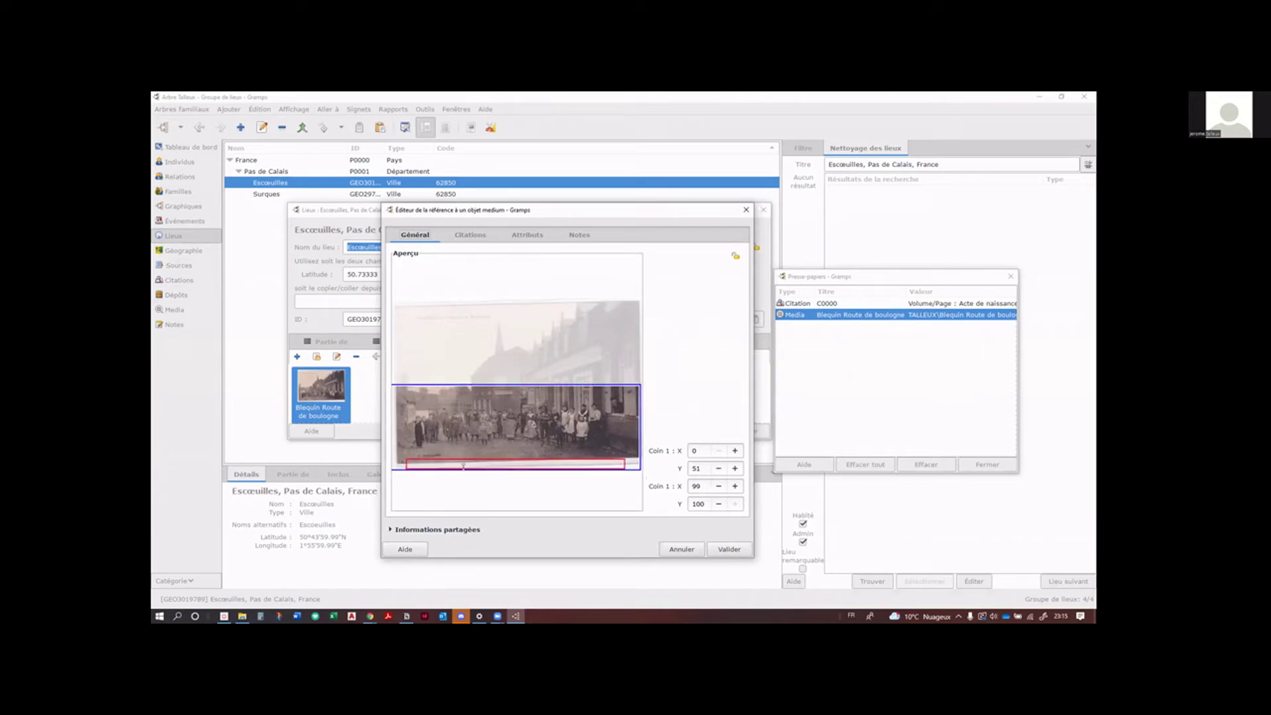
left_click(728, 549)
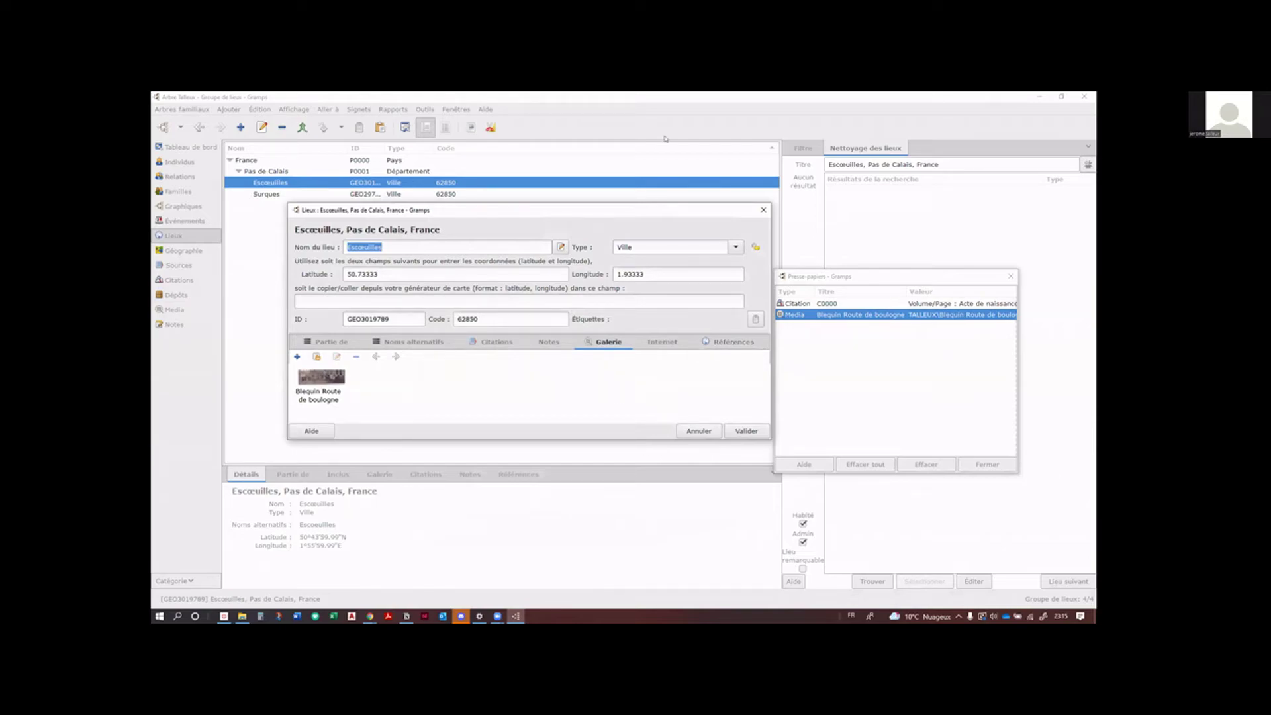
left_click(762, 211)
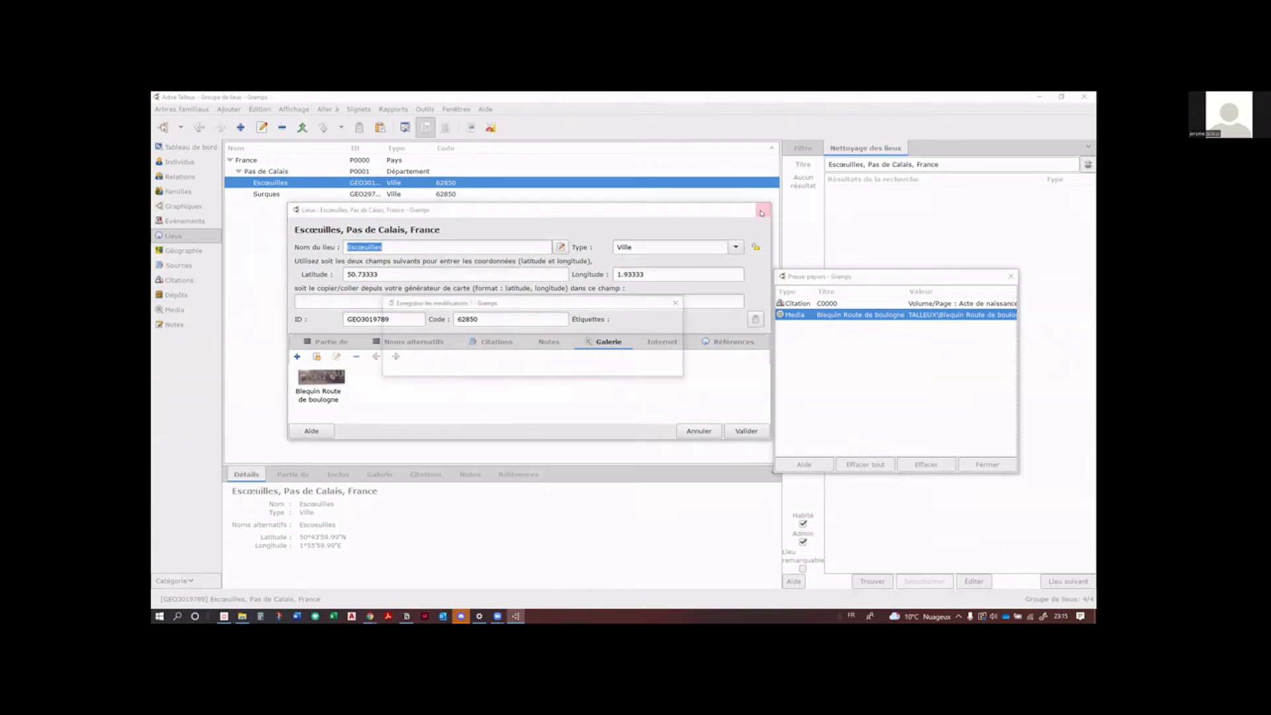
Step: Cancel the close prompt and reset the Blequin photo region to cover the whole photo
left_click(523, 368)
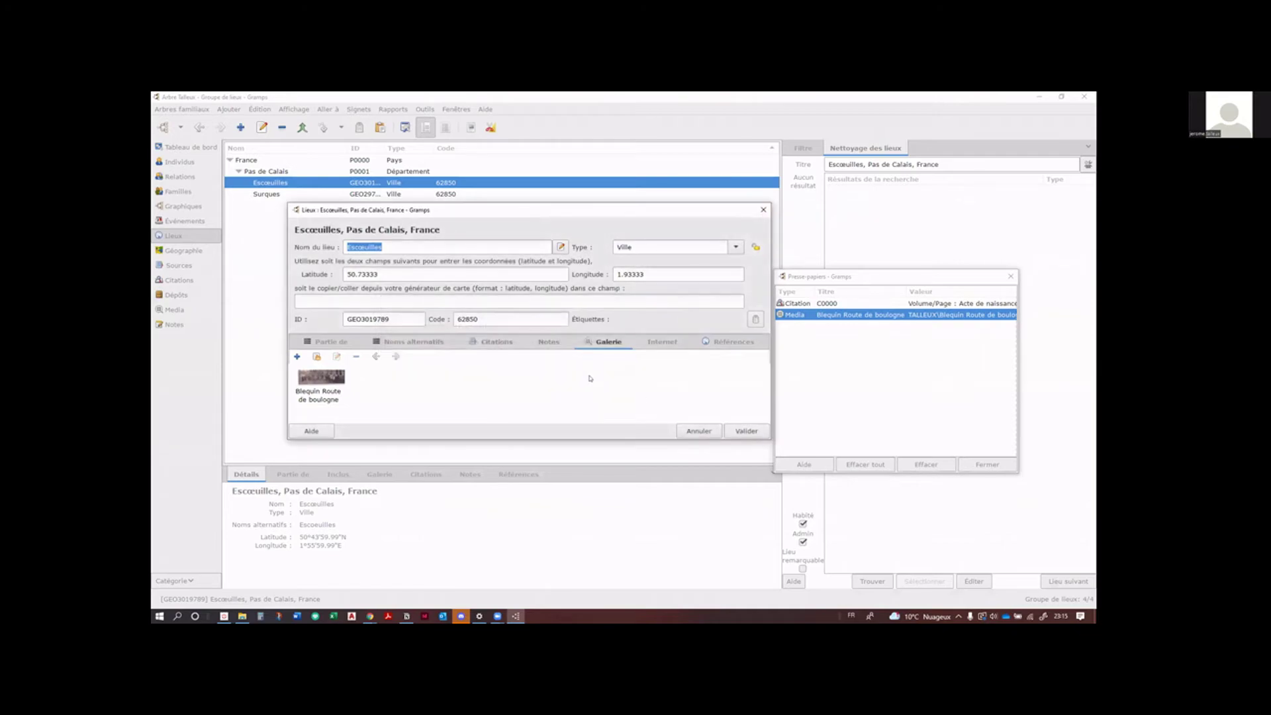
double_click(336, 378)
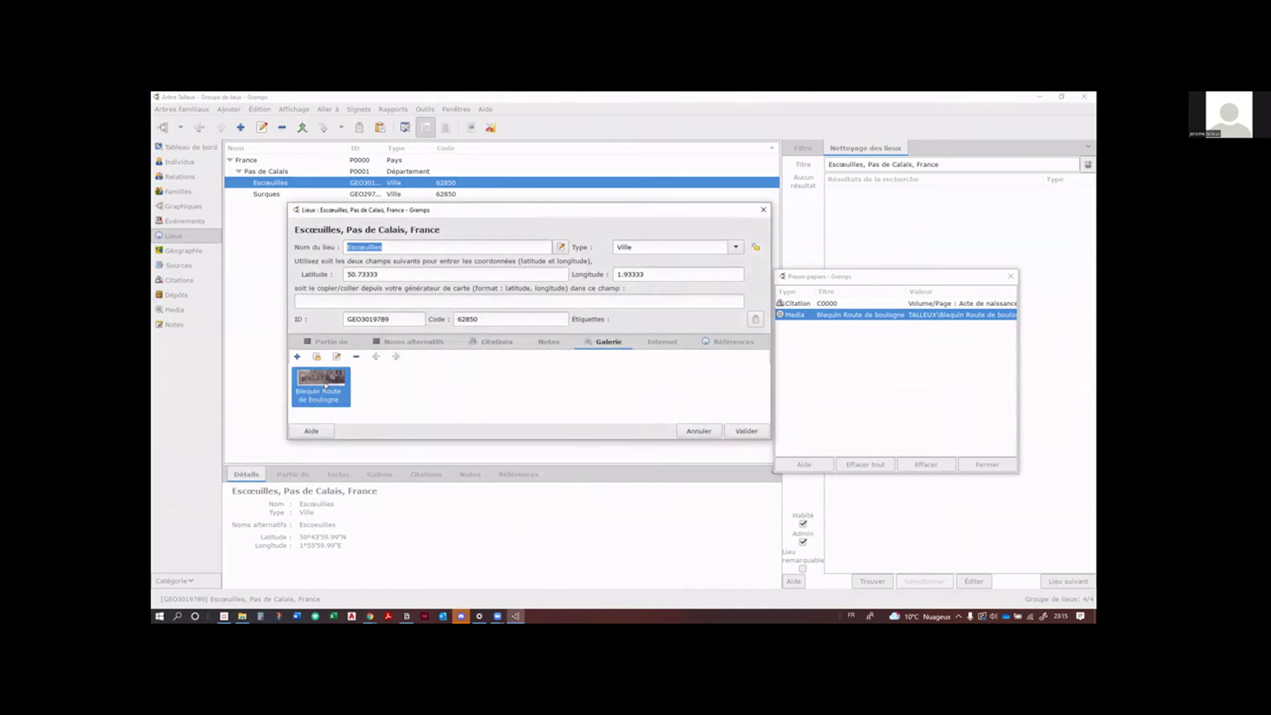
left_click_drag(633, 390, 672, 260)
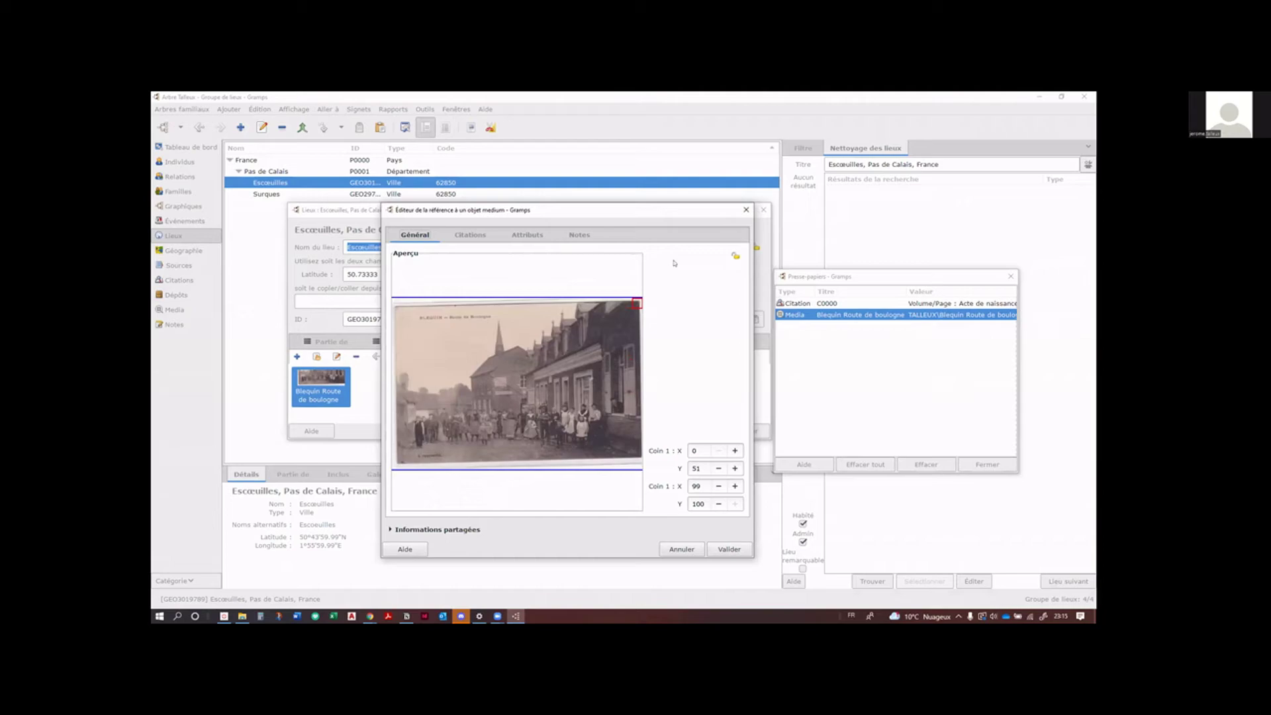
left_click(726, 548)
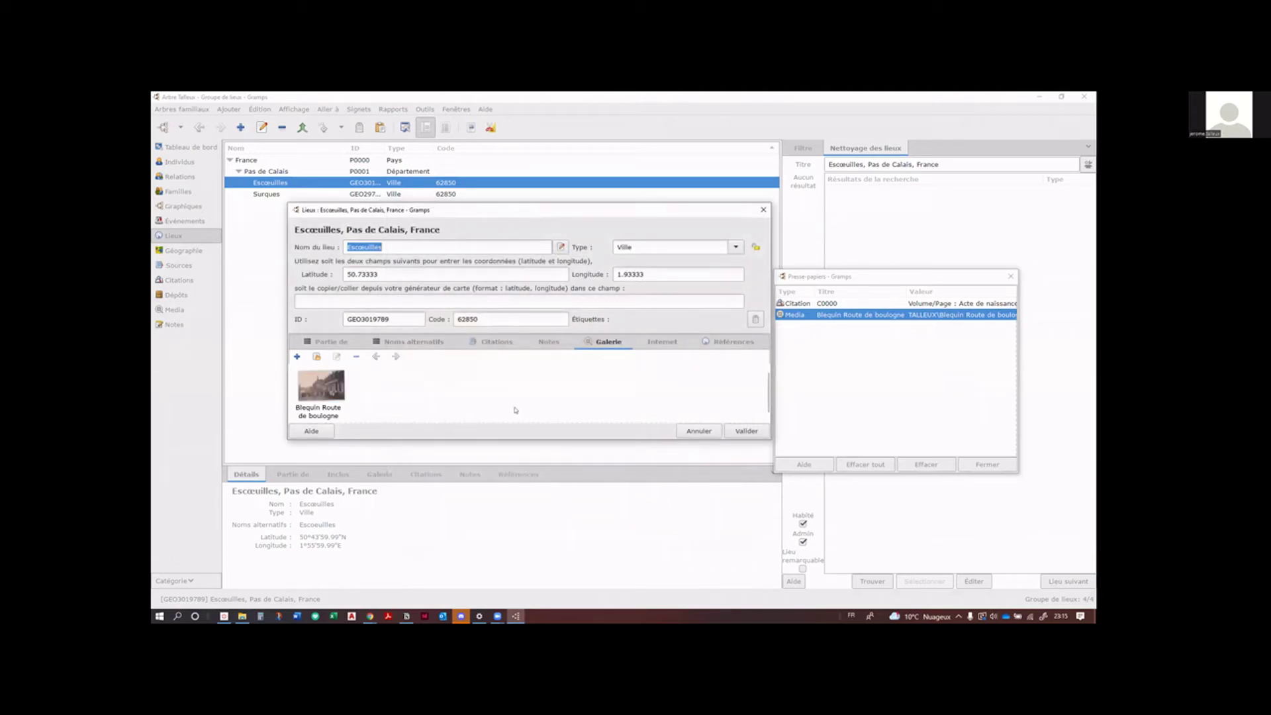
Step: Delete the Blequin photo from the Escœuilles gallery and save the place
left_click(337, 387)
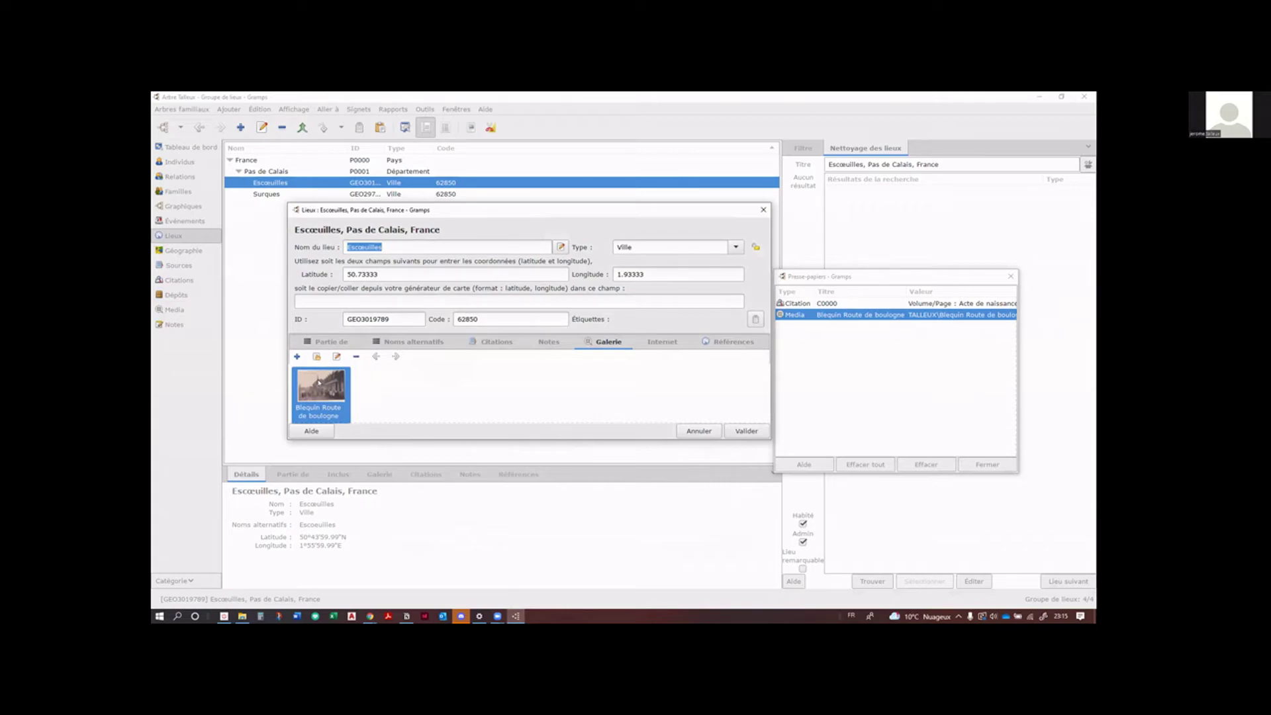
key("Delete")
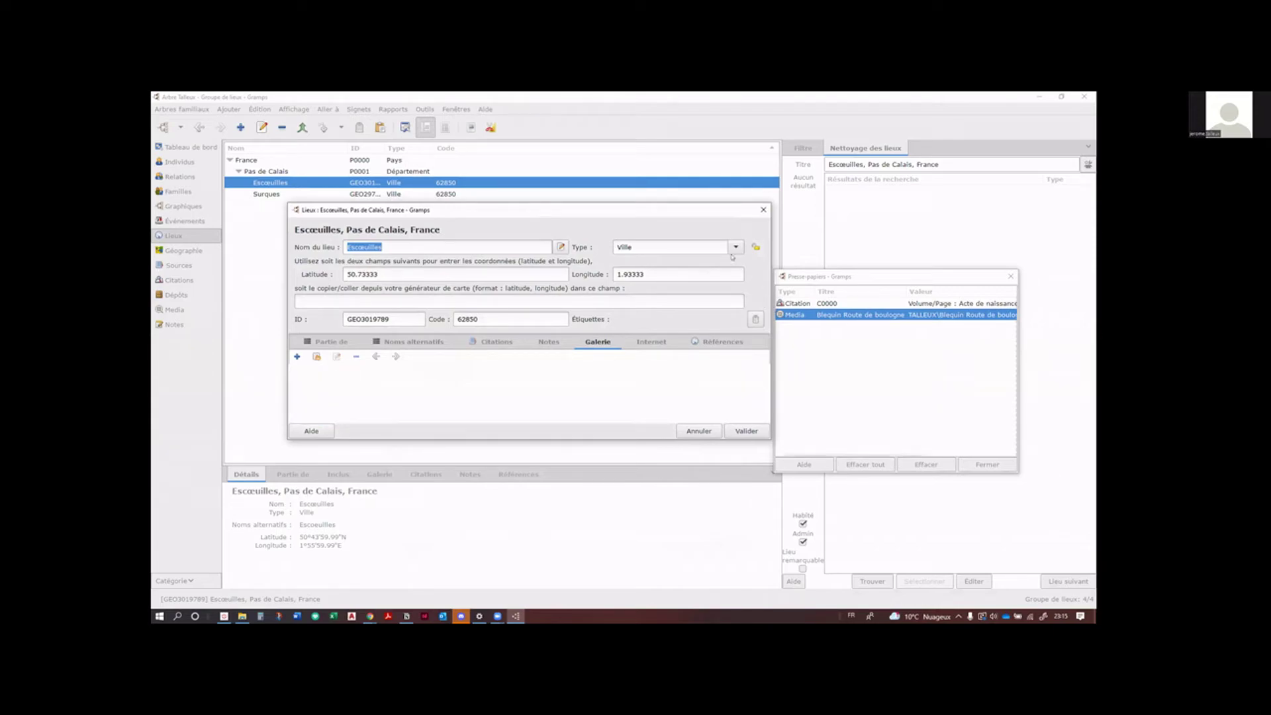
left_click(731, 430)
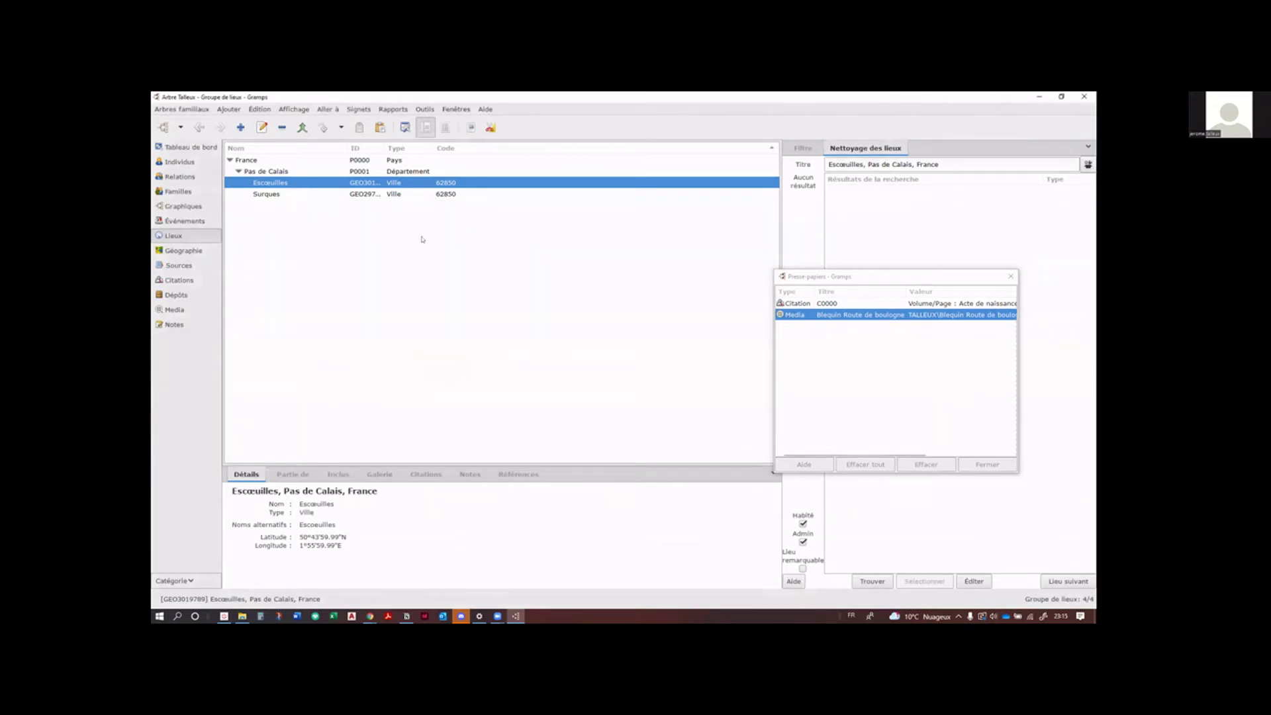
Step: Switch to the Media list and close the Presse-papiers clipboard window
left_click(160, 308)
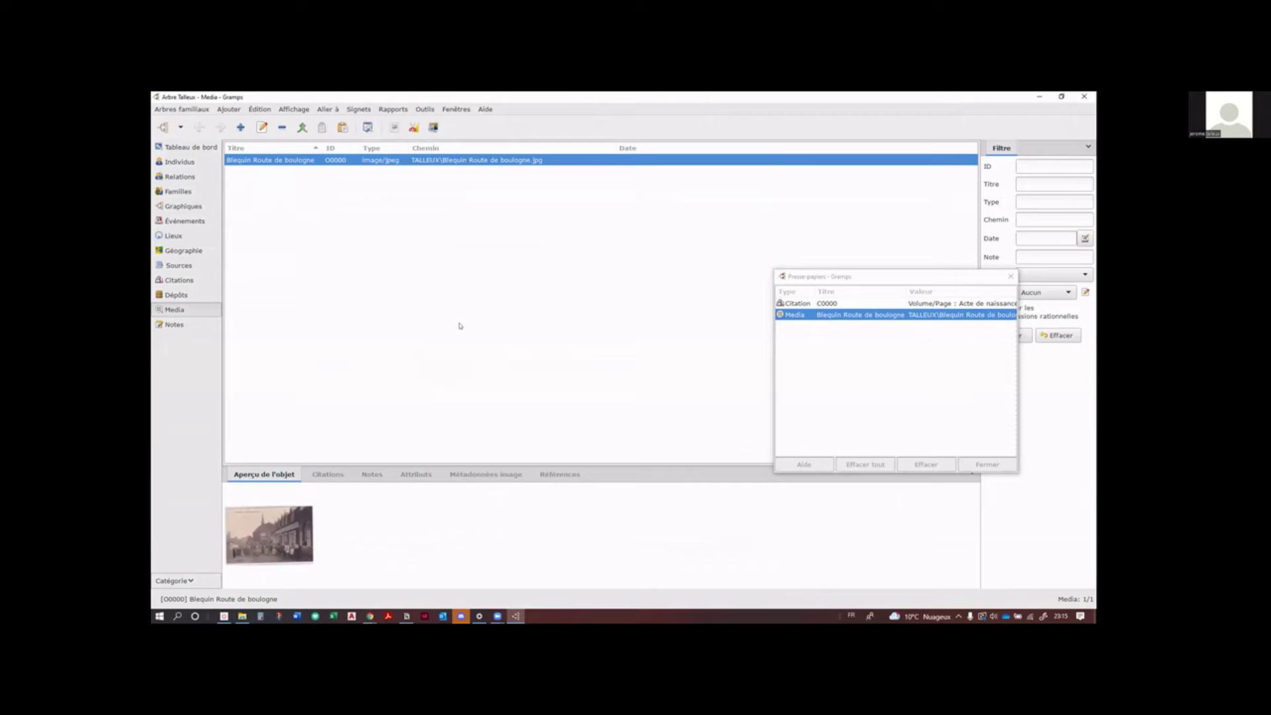
left_click(949, 279)
left_click(1010, 276)
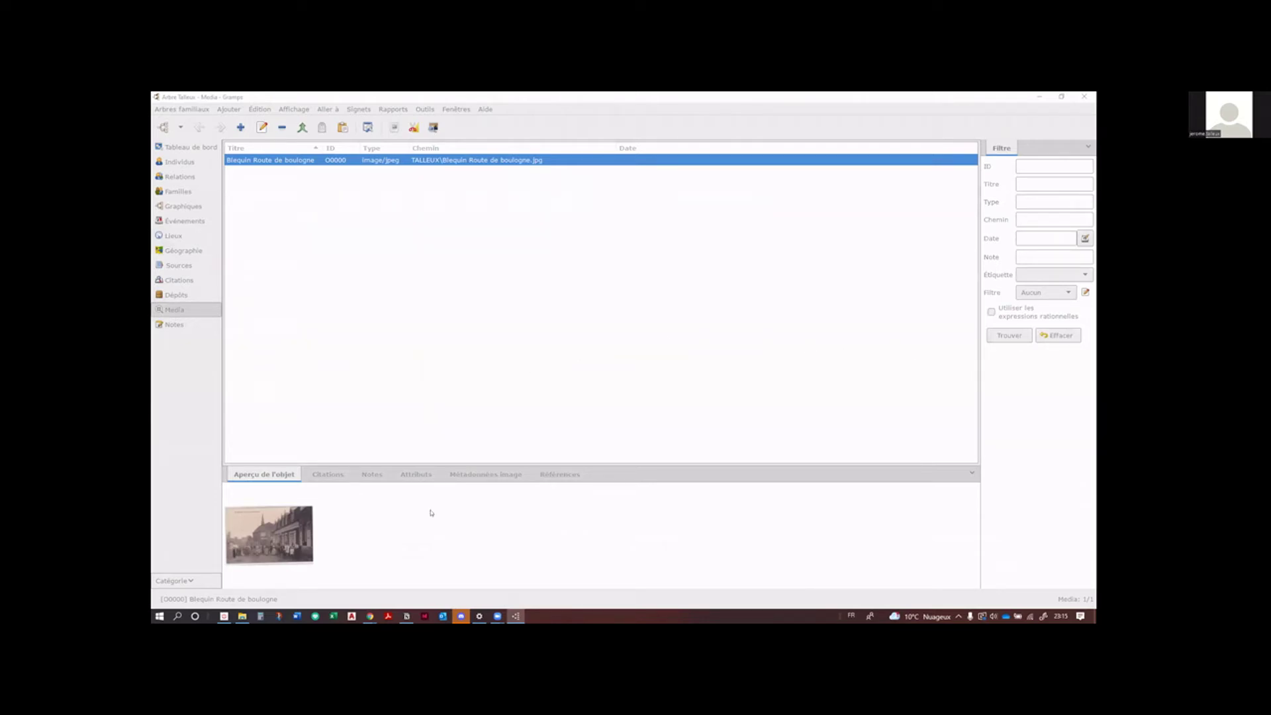
left_click(659, 505)
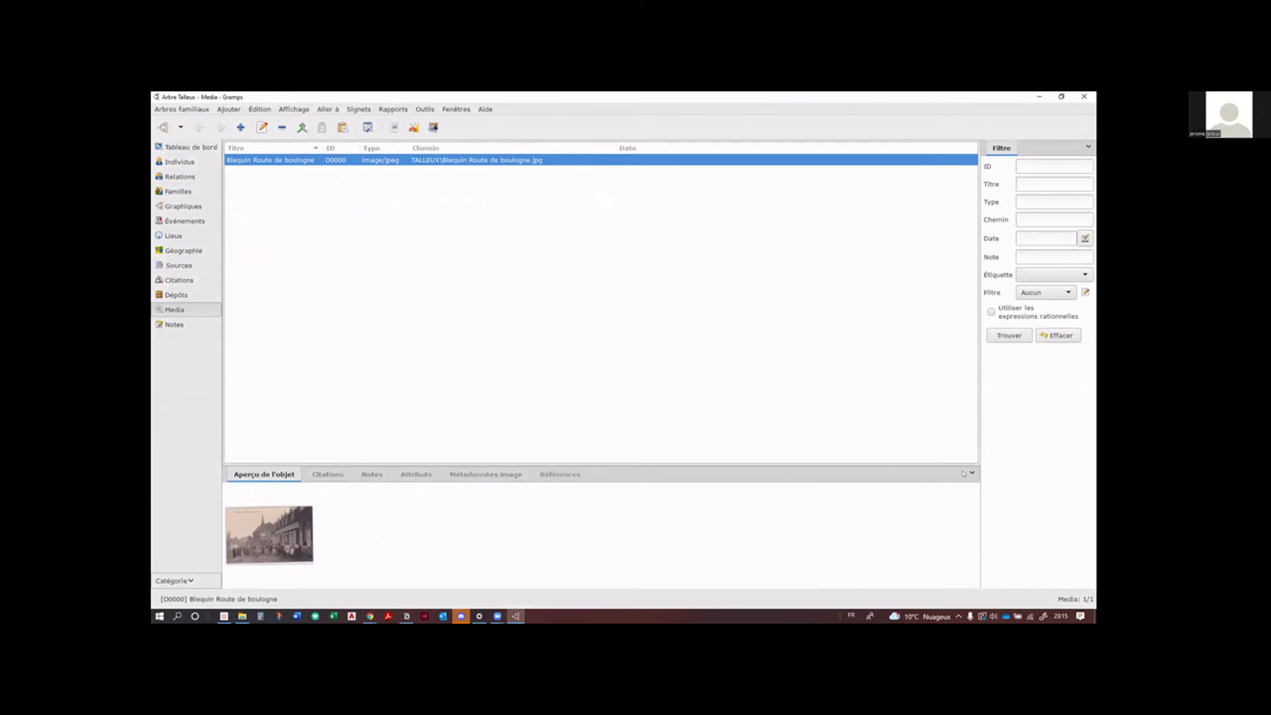
Step: Add the Cartographie photographique gramplet to the bottom bar
left_click(971, 472)
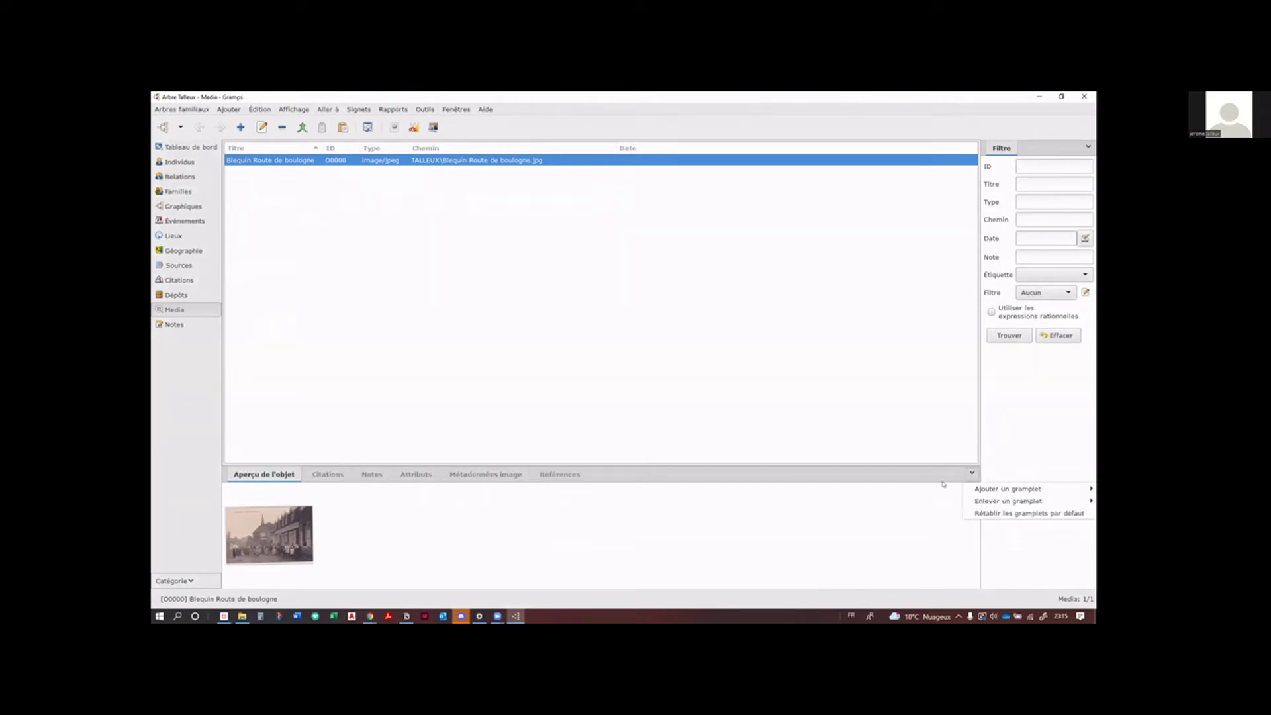
mouse_move(976, 488)
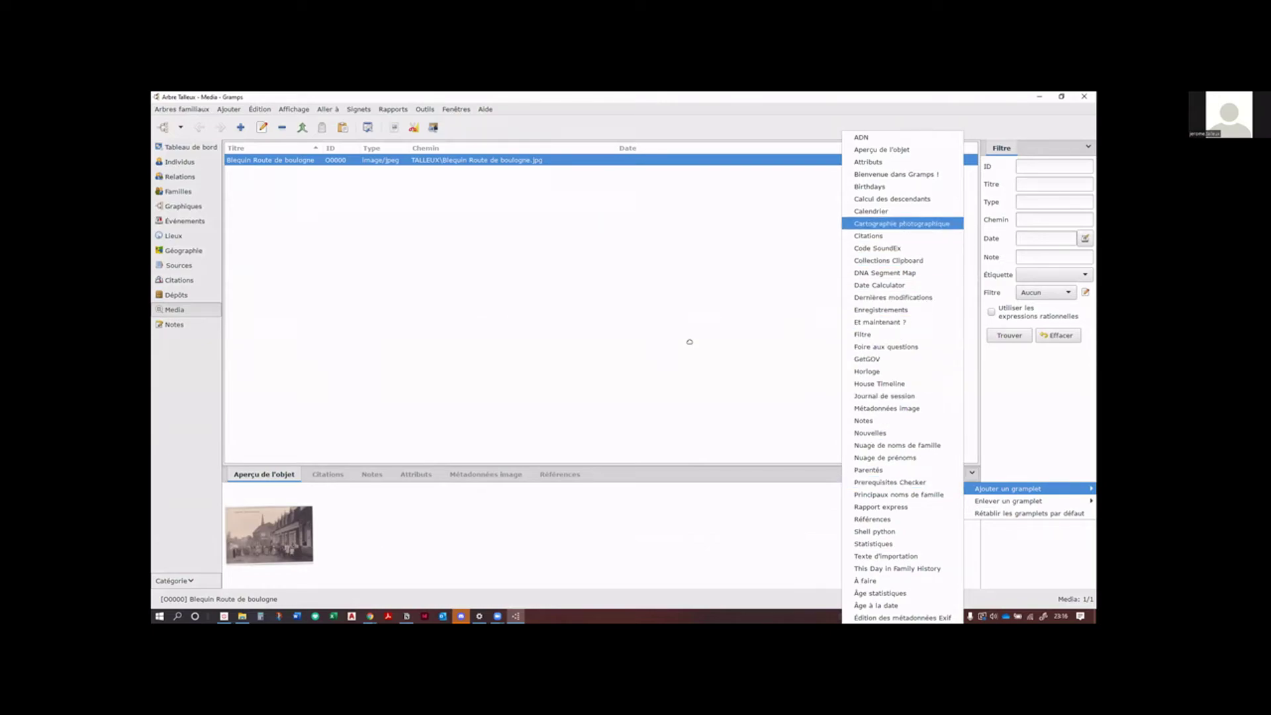
key("Return")
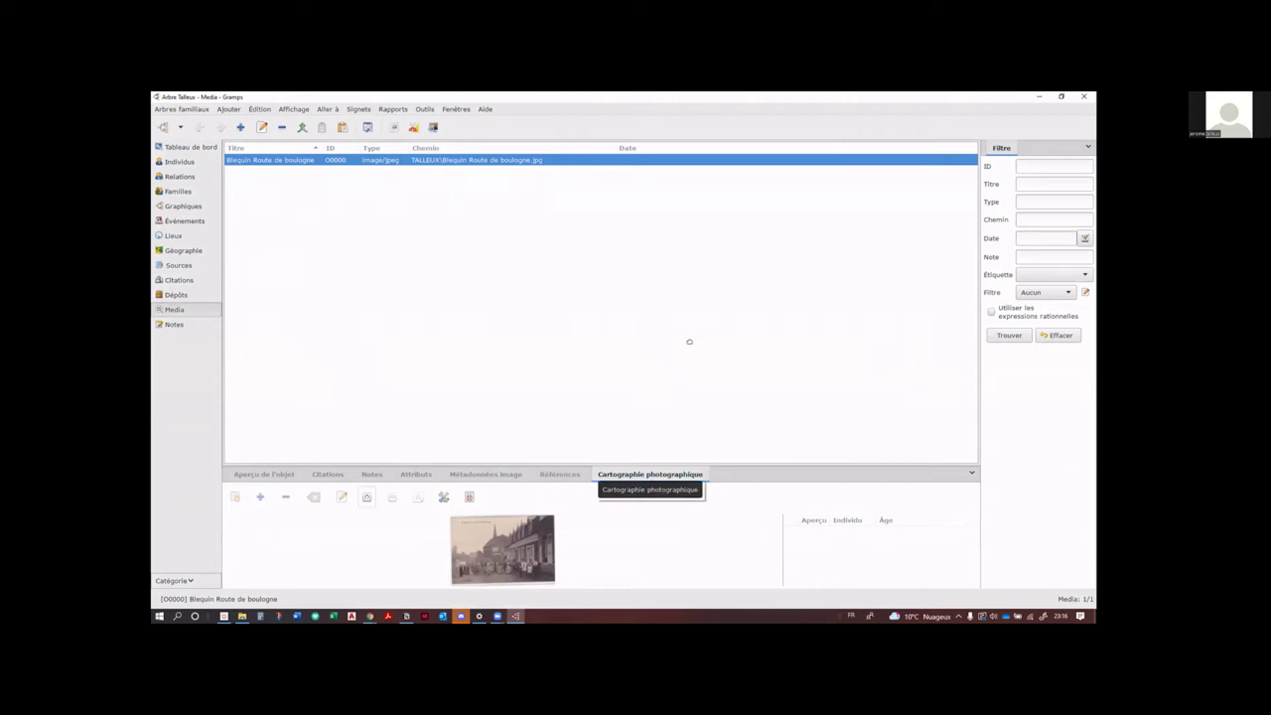
Step: Detach the Cartographie photographique gramplet into its own enlarged, repositioned window
left_click_drag(650, 474, 696, 352)
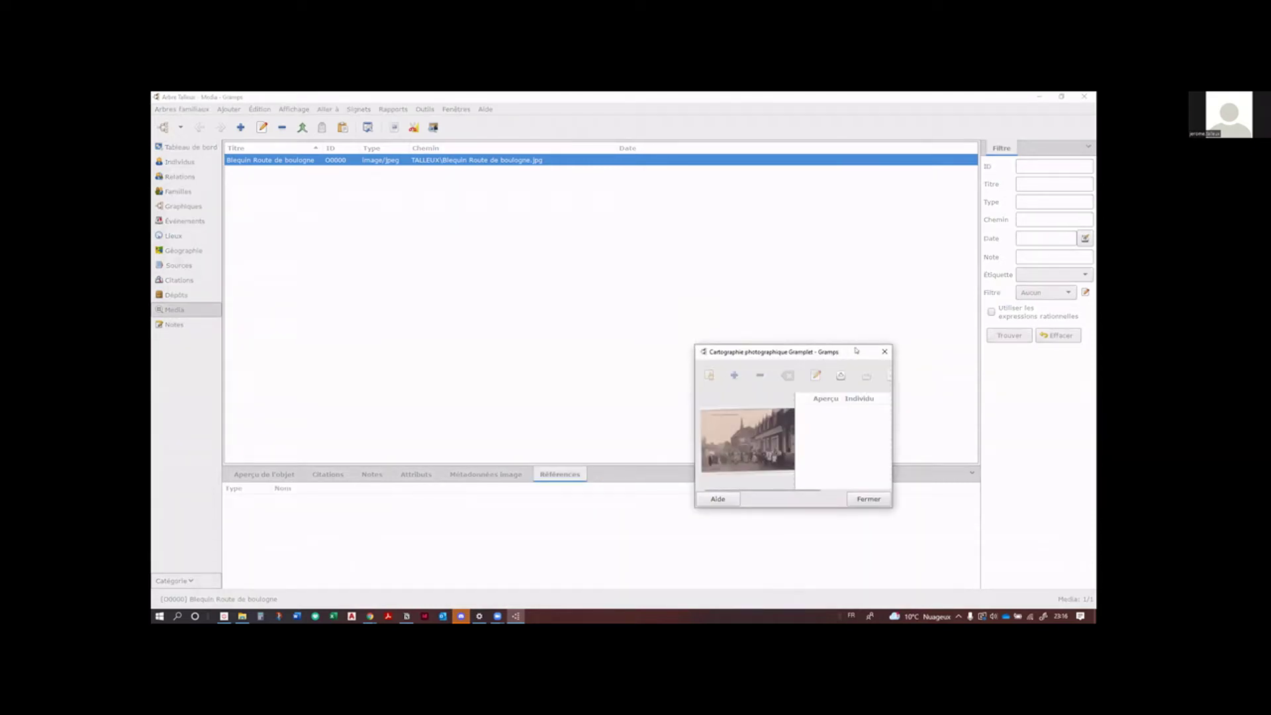
left_click_drag(855, 349, 602, 192)
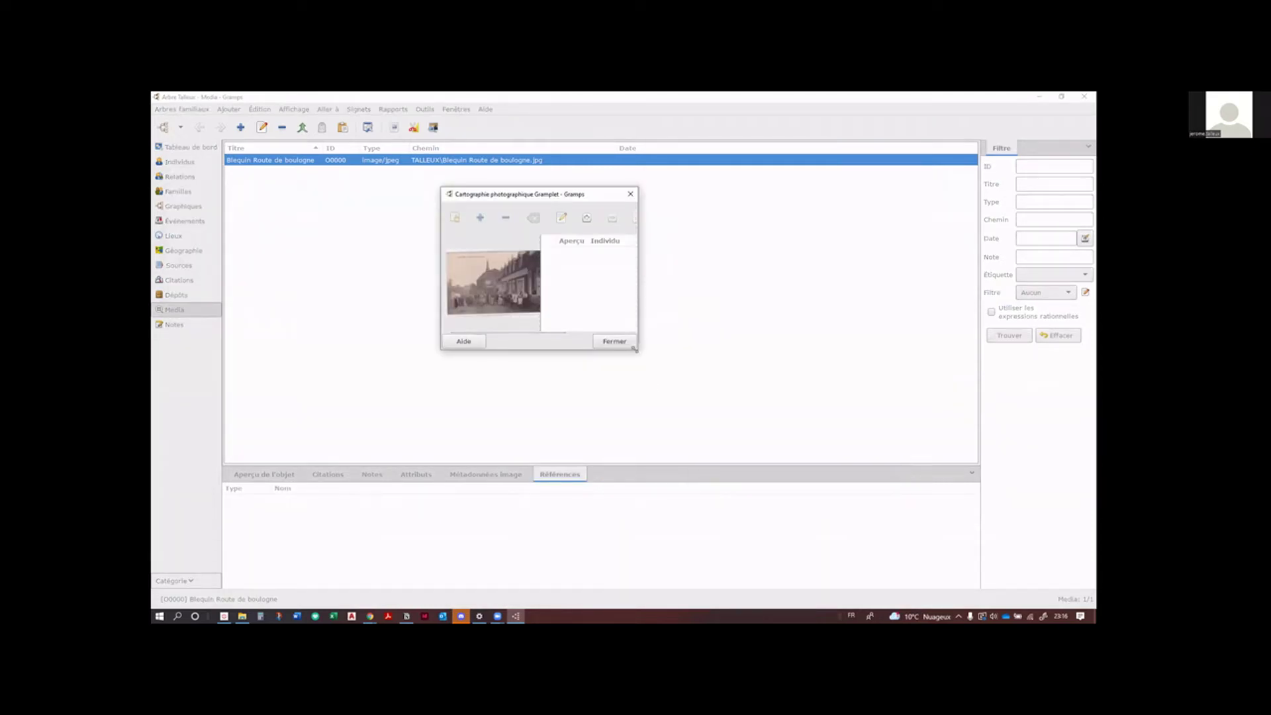
left_click_drag(634, 350, 1046, 550)
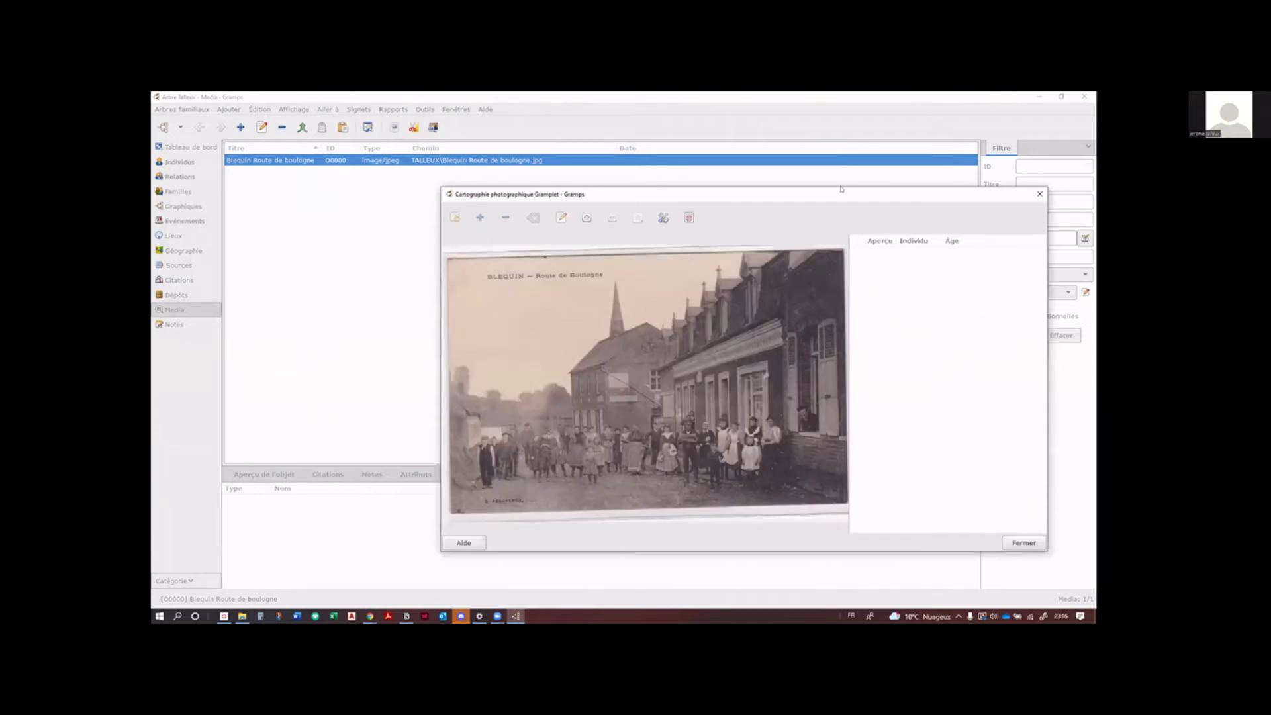
left_click_drag(841, 189, 664, 166)
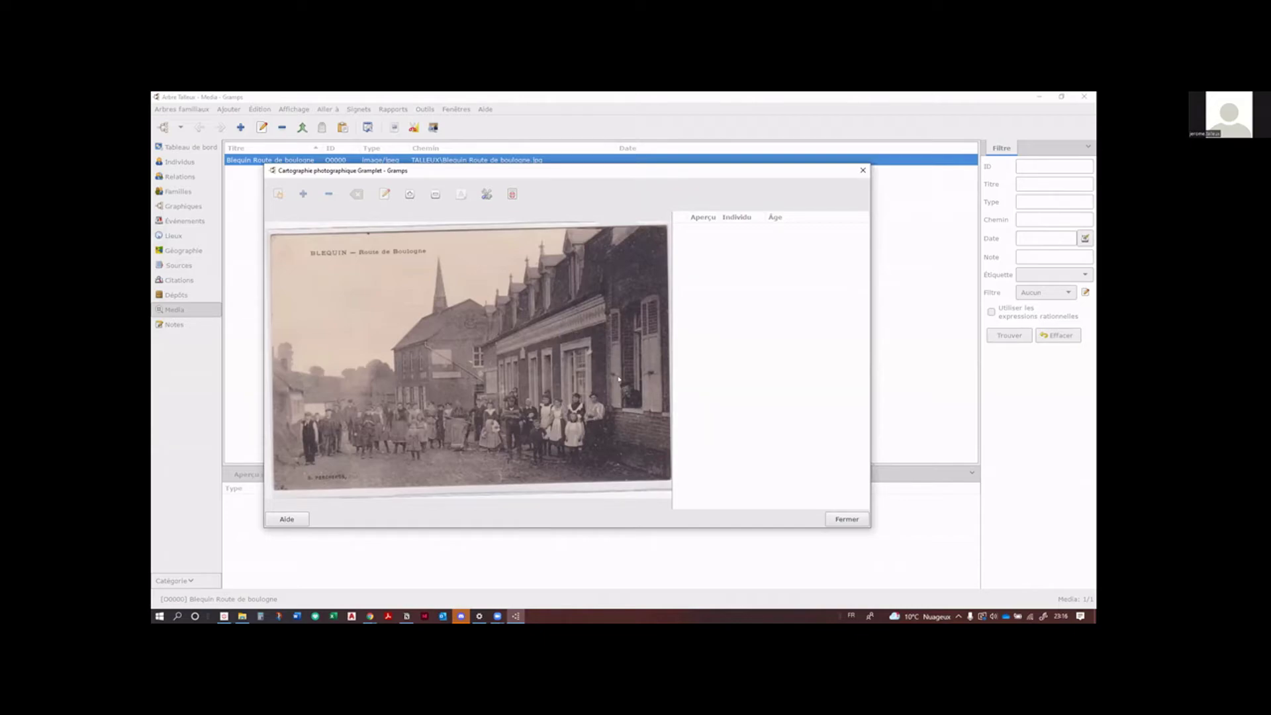
Step: Mark a region on the man by the doorway, link it to the individual, and close the window
left_click_drag(614, 371, 642, 411)
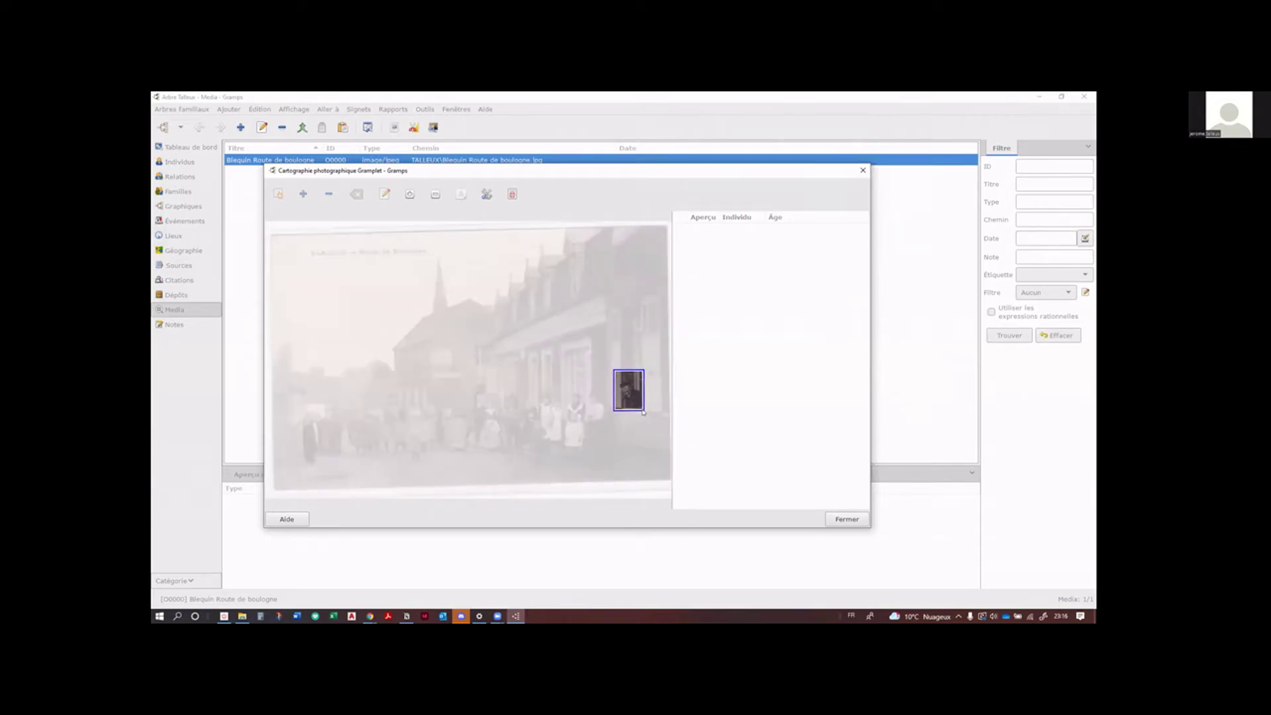
right_click(643, 413)
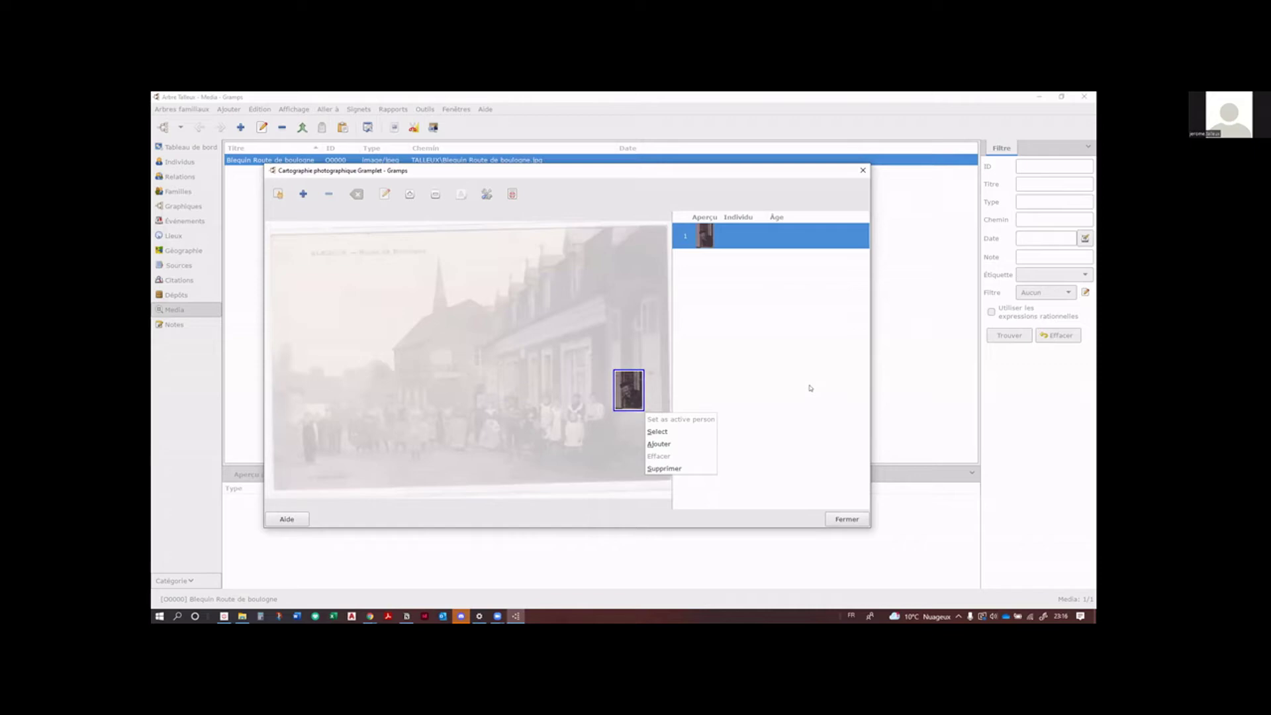
left_click(658, 431)
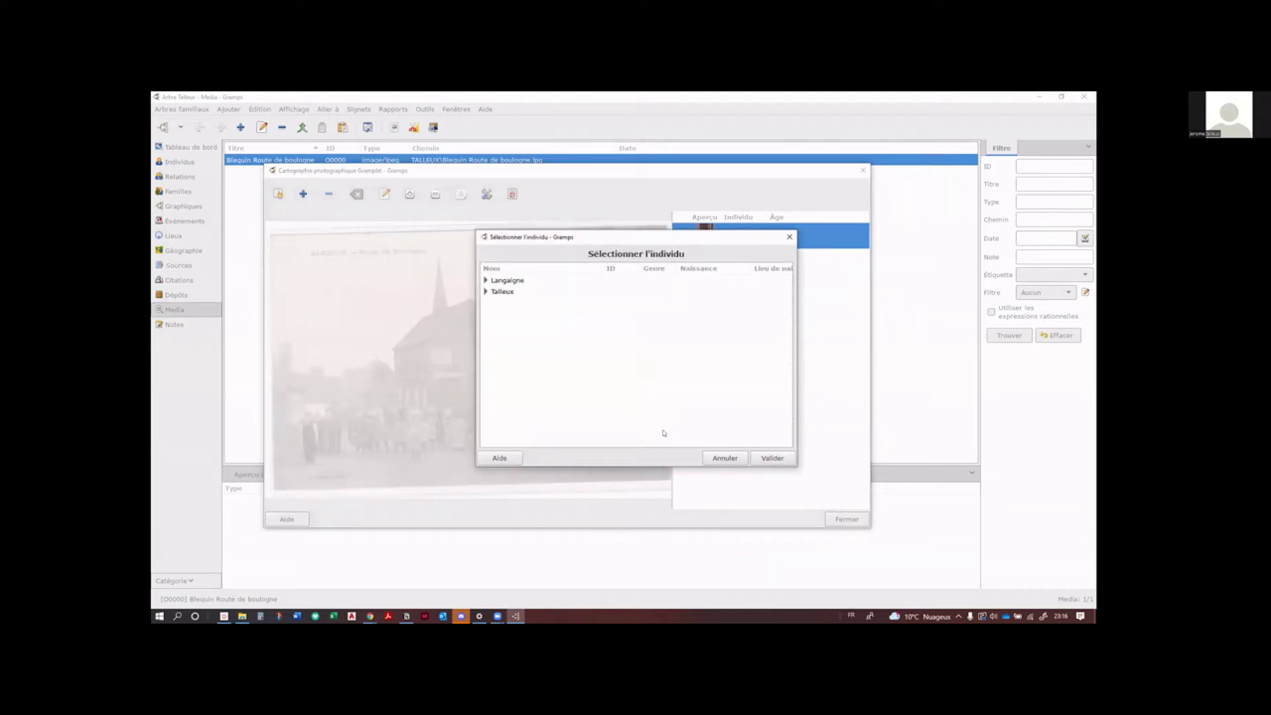
left_click(486, 291)
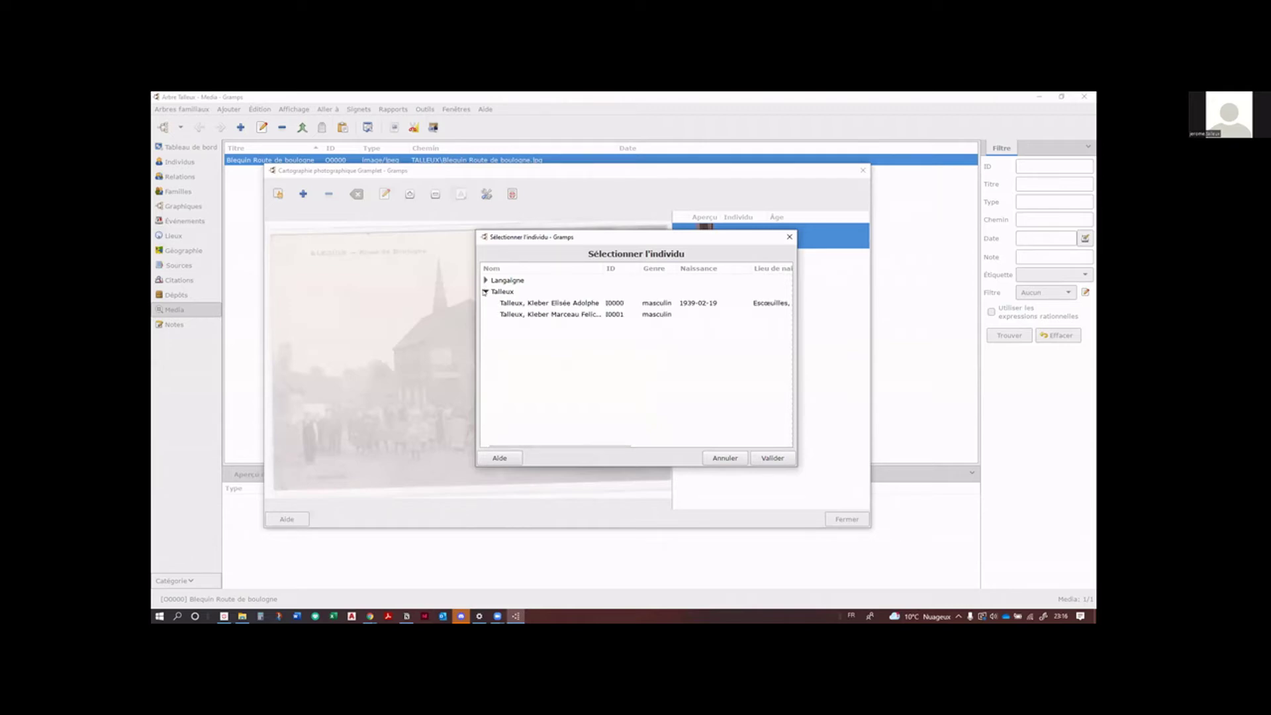
left_click(564, 303)
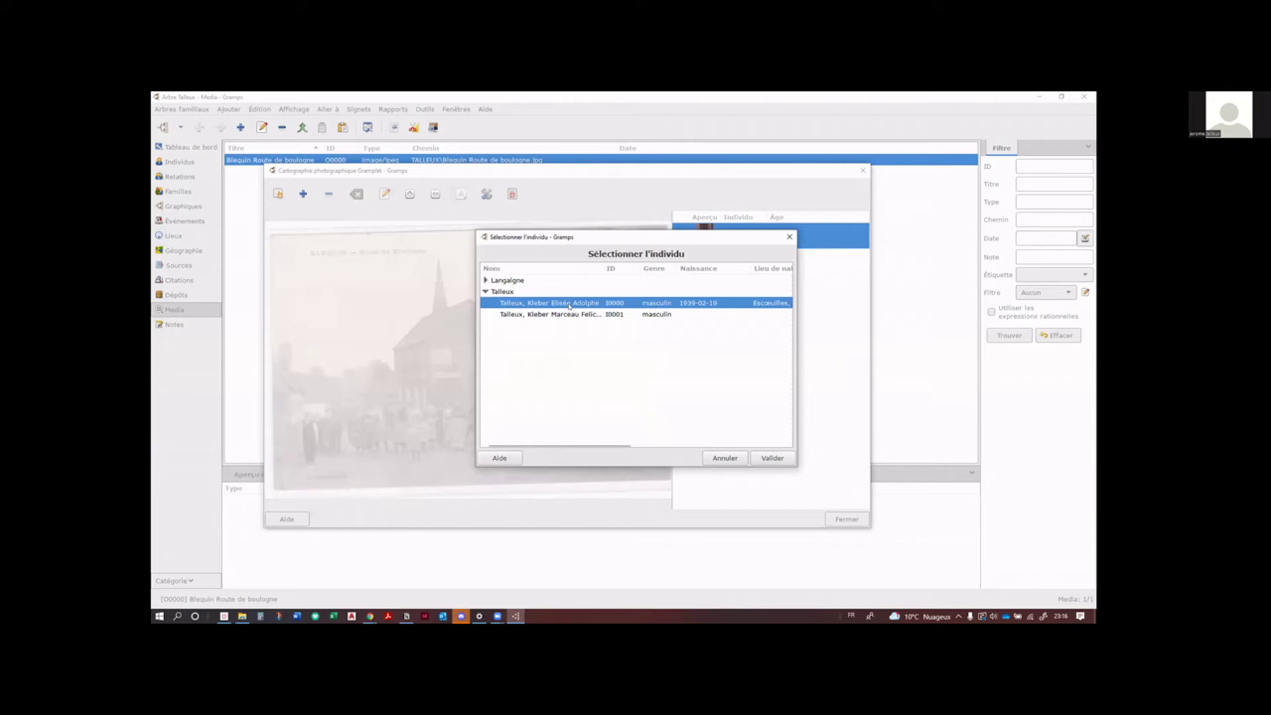
left_click(772, 458)
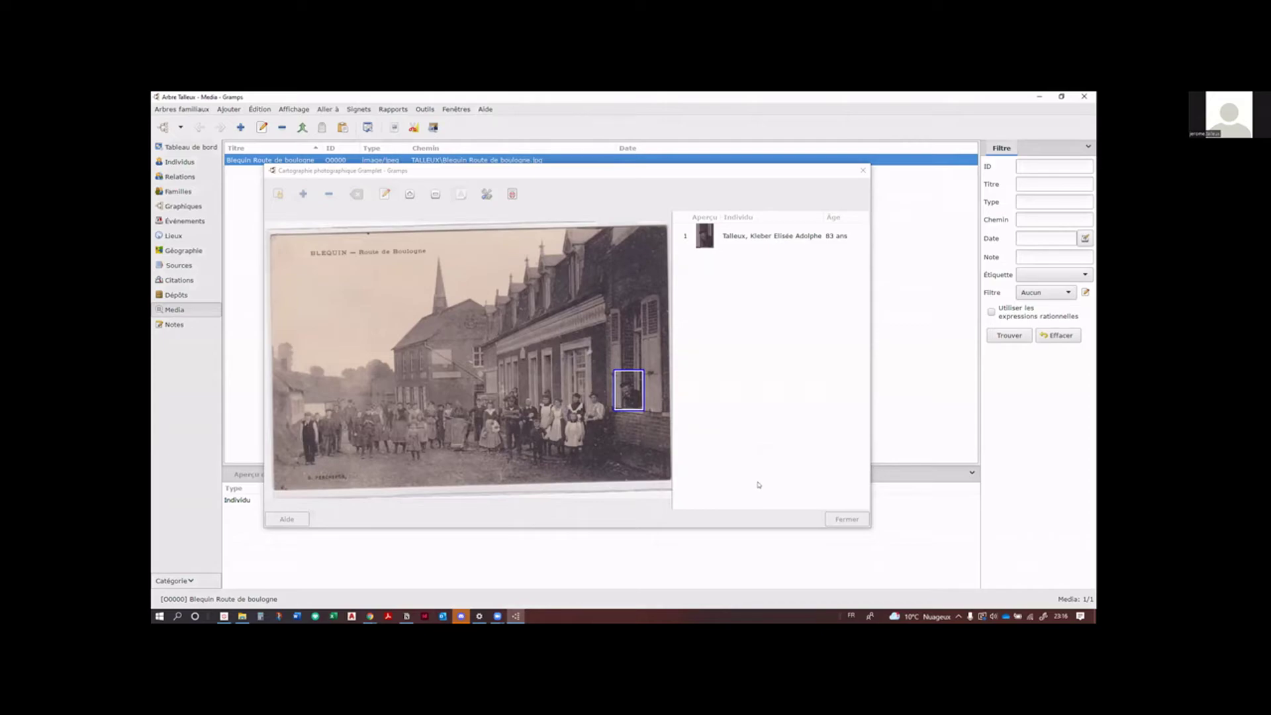
left_click(788, 434)
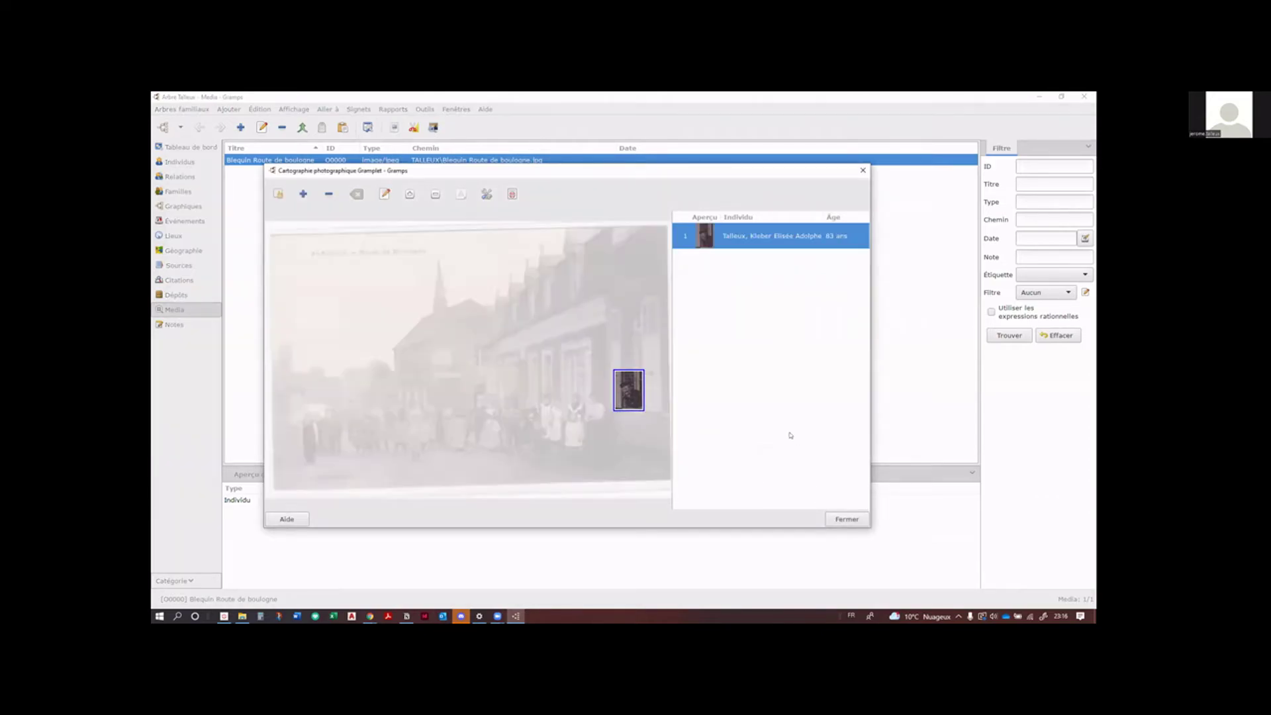
left_click(836, 518)
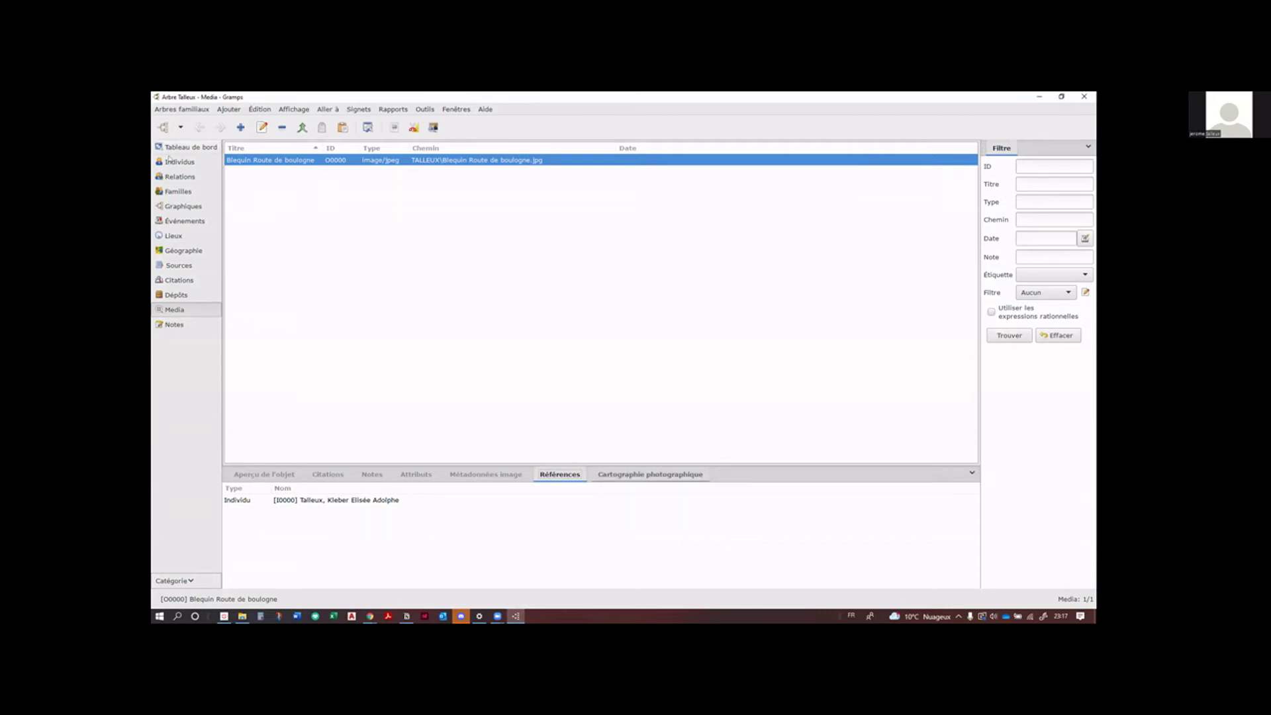
Step: In the Individus list, check the tagged man's photo gallery, then save his record
left_click(177, 161)
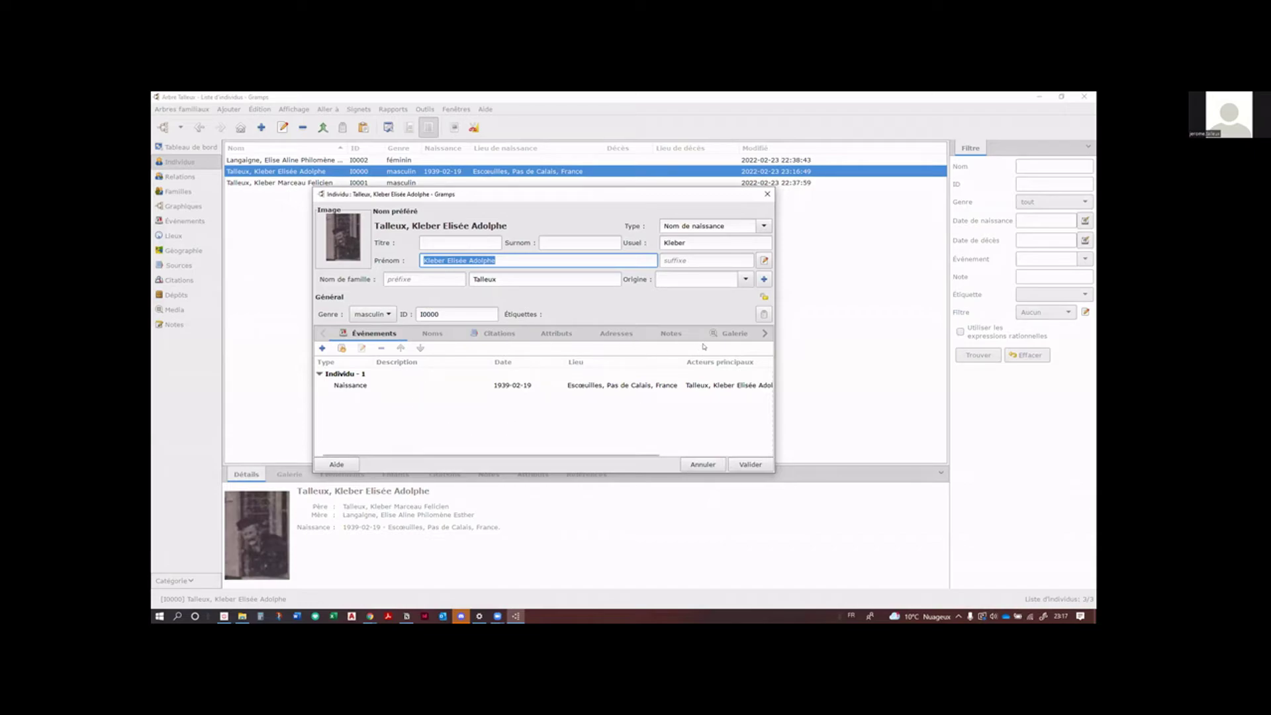
left_click(733, 333)
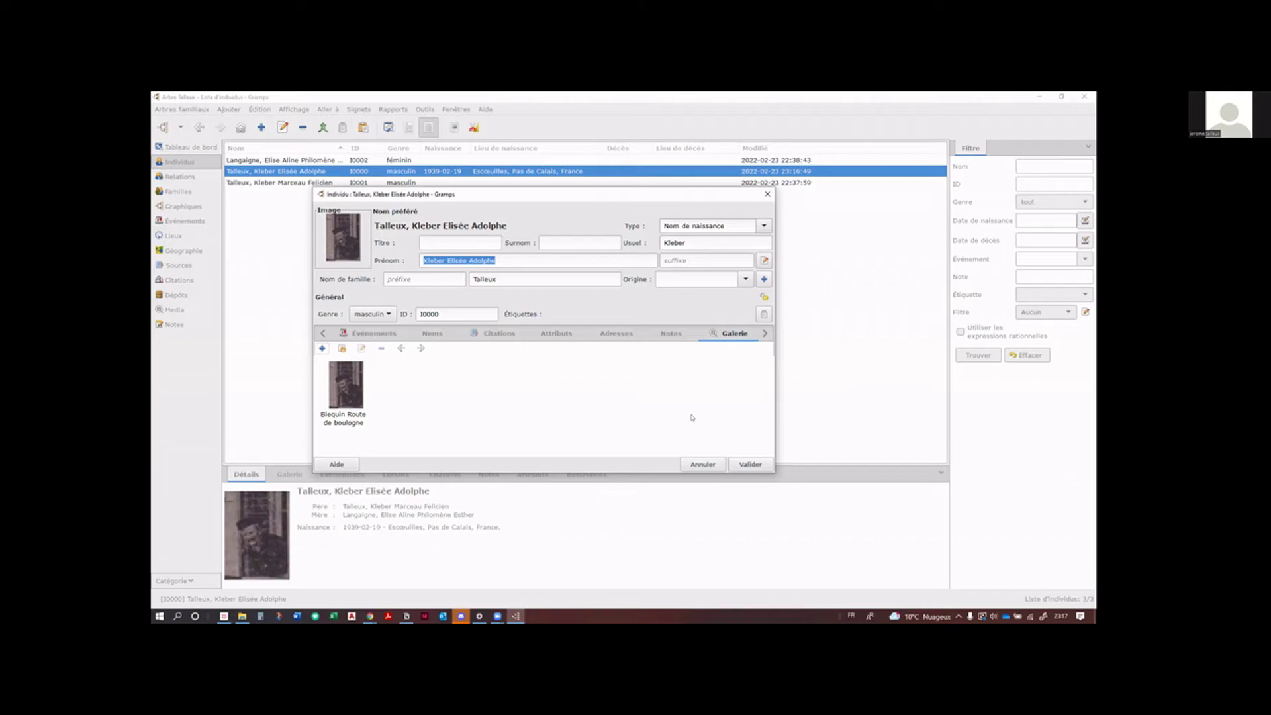
left_click(750, 463)
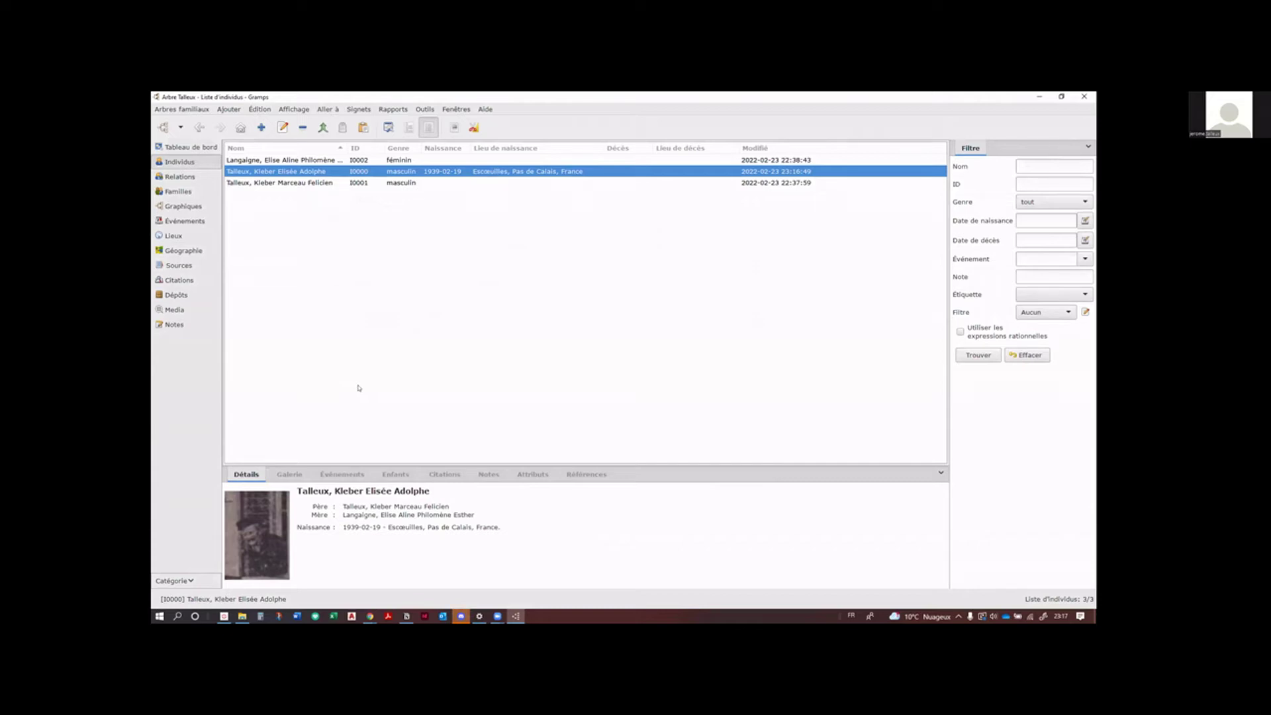
double_click(254, 542)
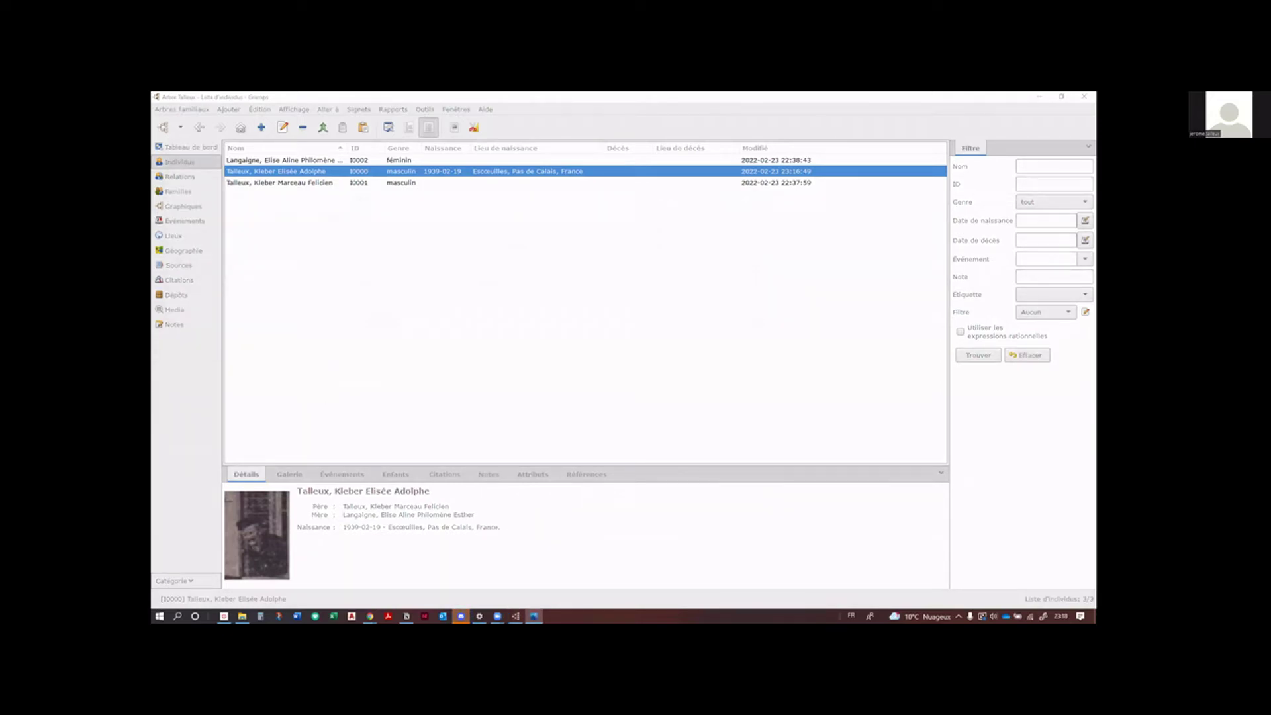
Step: Open the Escœuilles-born man's Galerie and the Blequin Route de boulogne photo reference
double_click(604, 171)
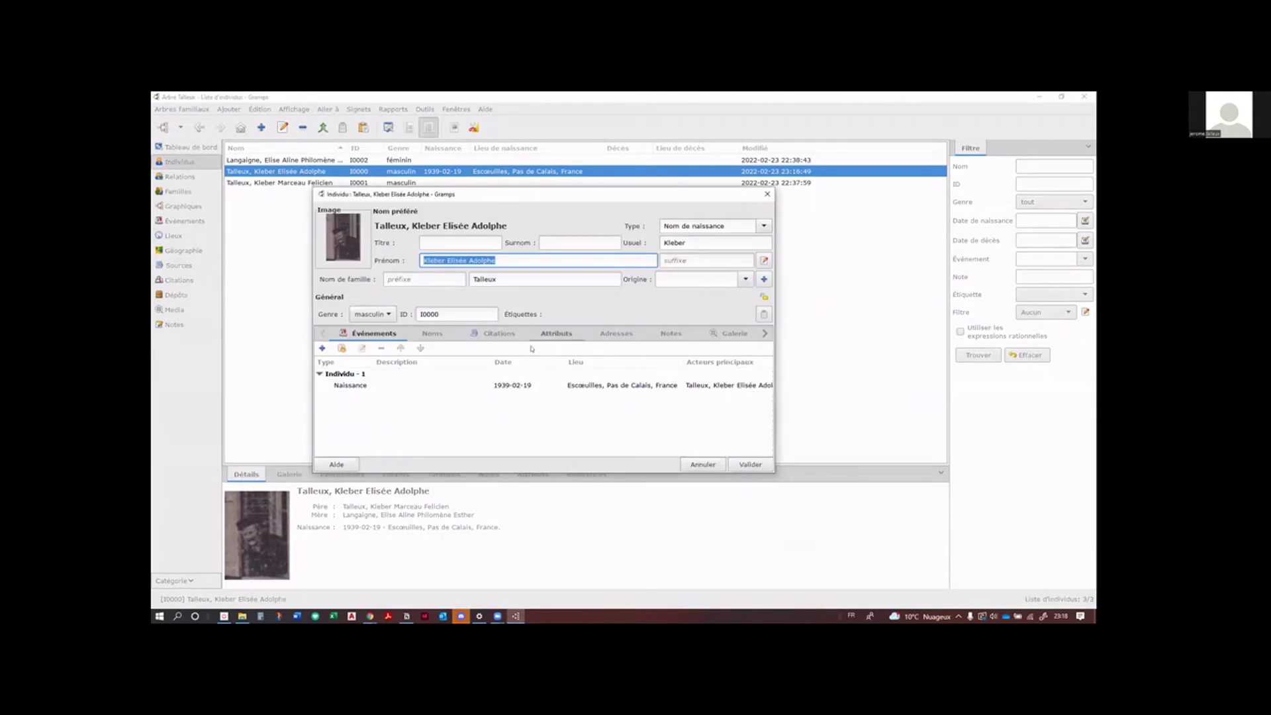
left_click(715, 334)
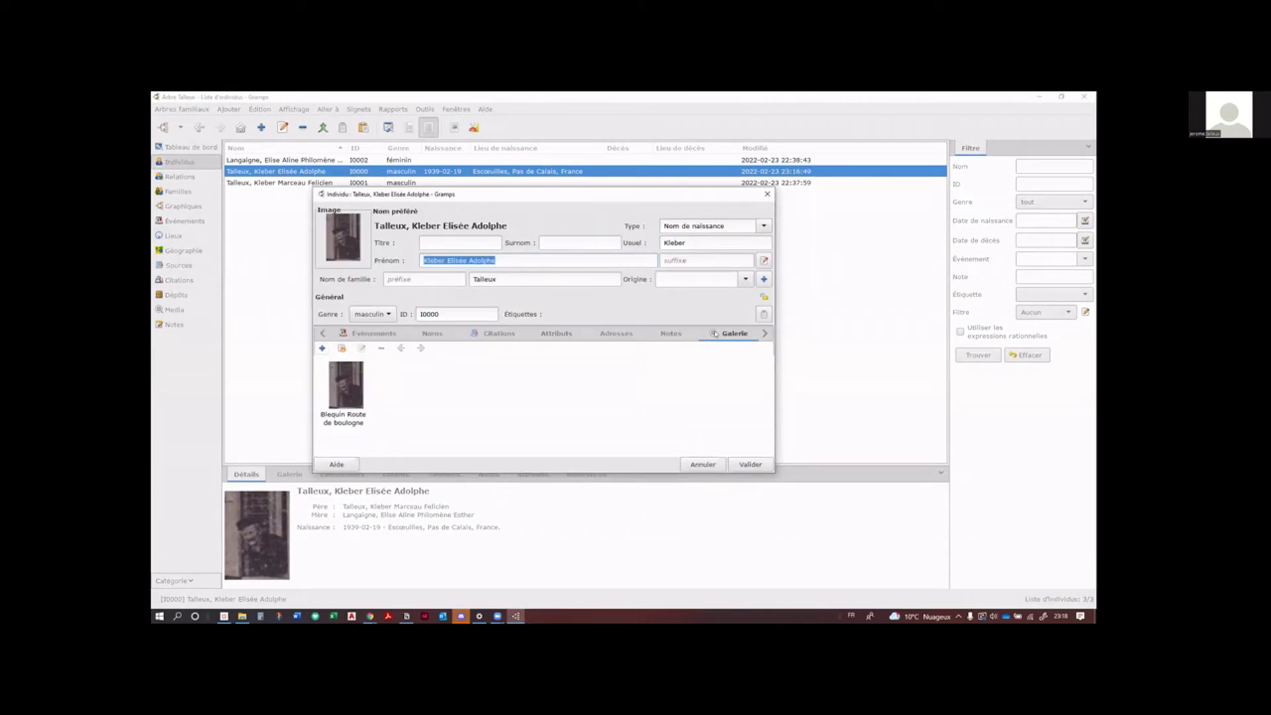
double_click(350, 387)
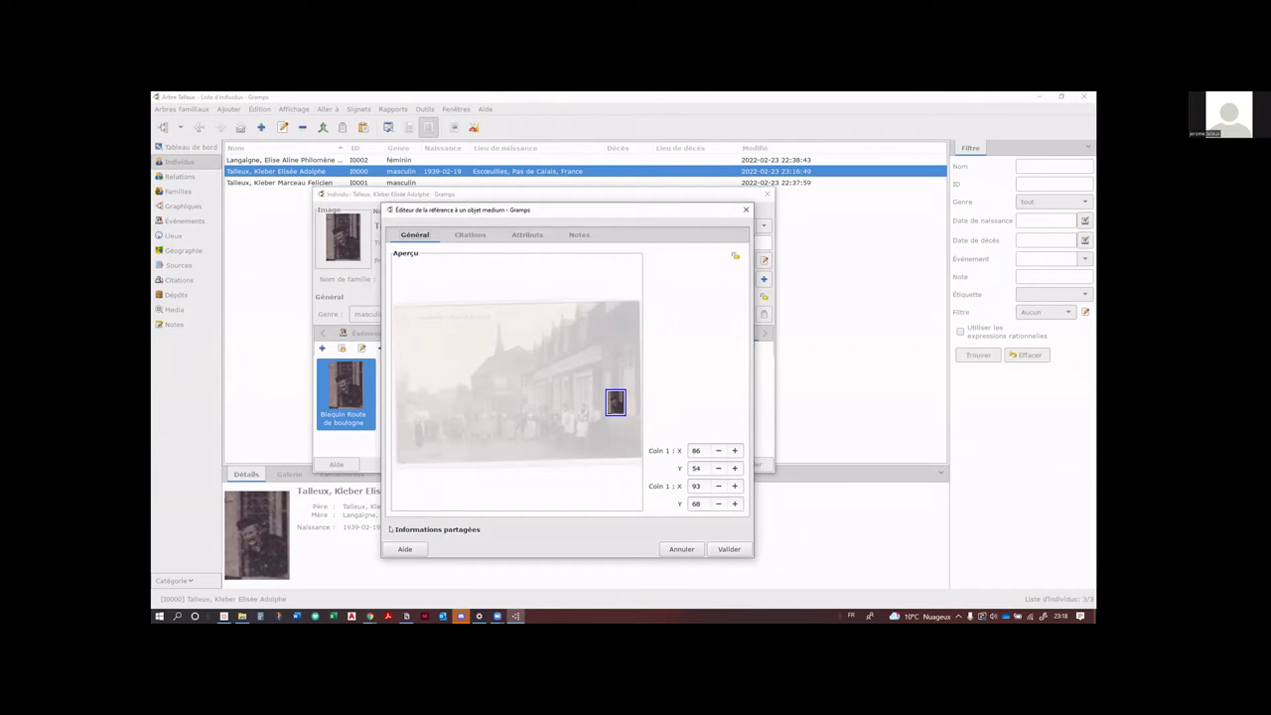
Step: Expand the photo's Informations partagées and view both empty Citations tabs
left_click(390, 529)
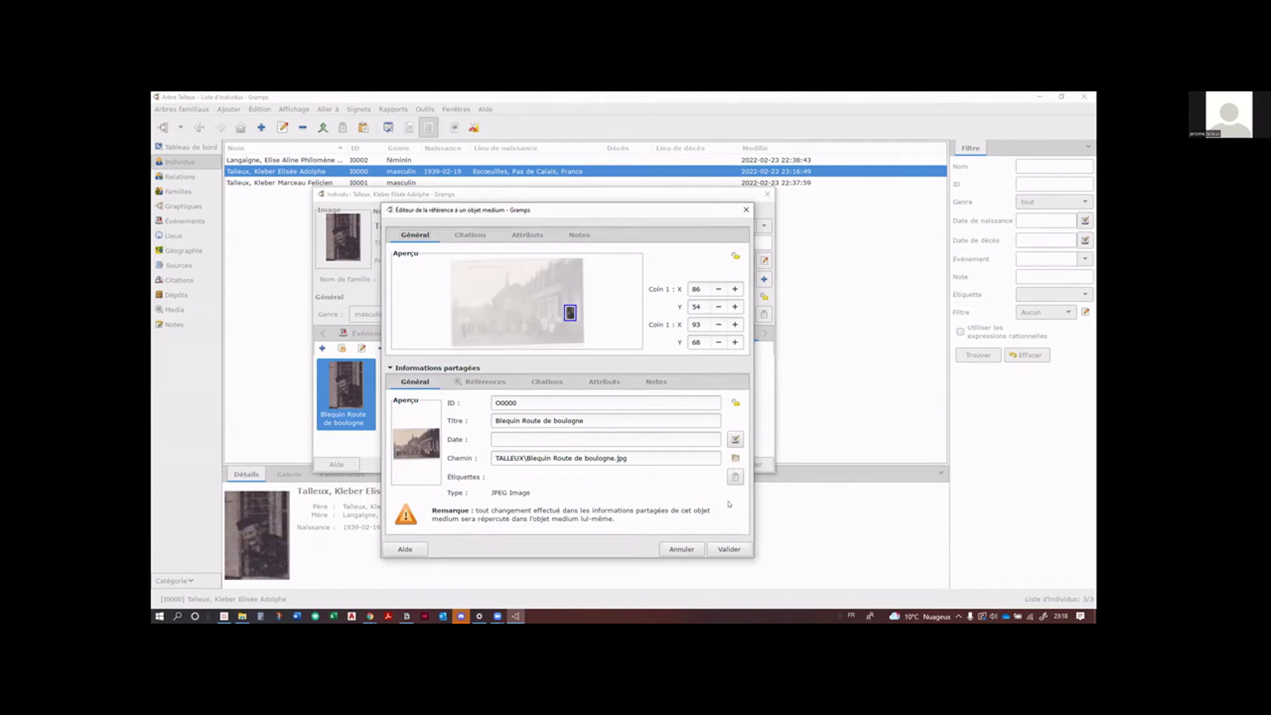
left_click(554, 384)
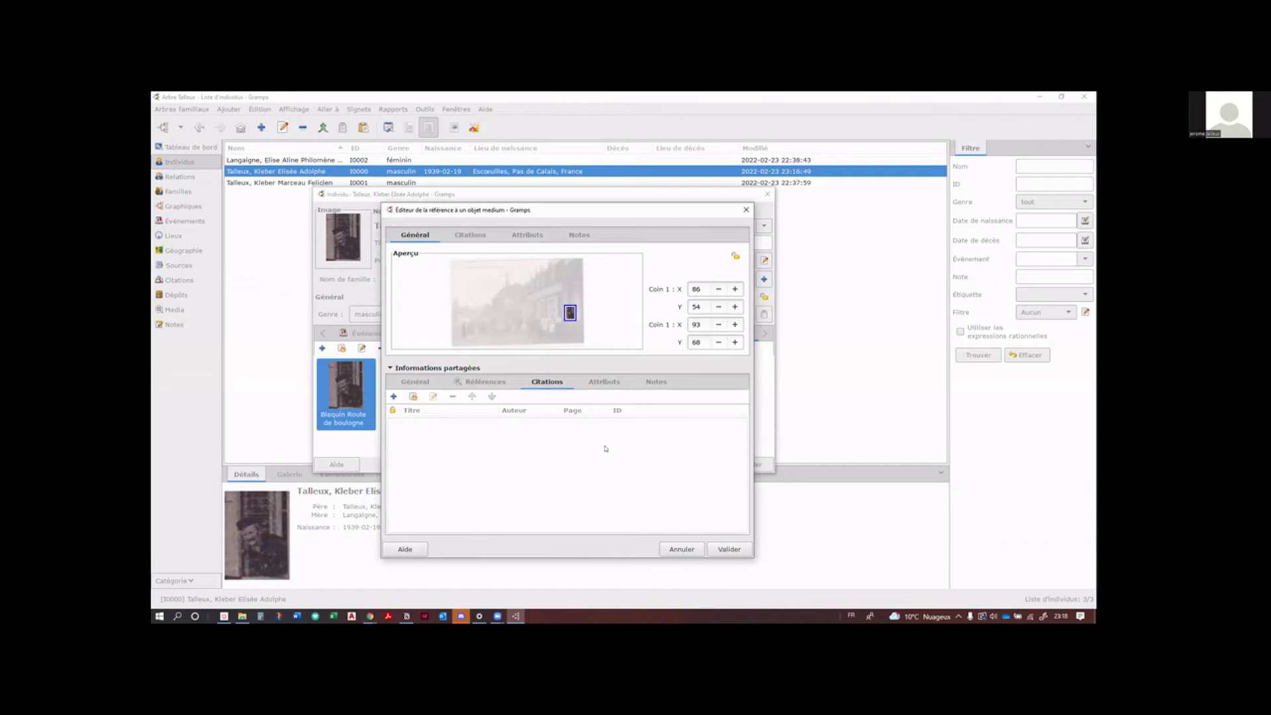
left_click(462, 235)
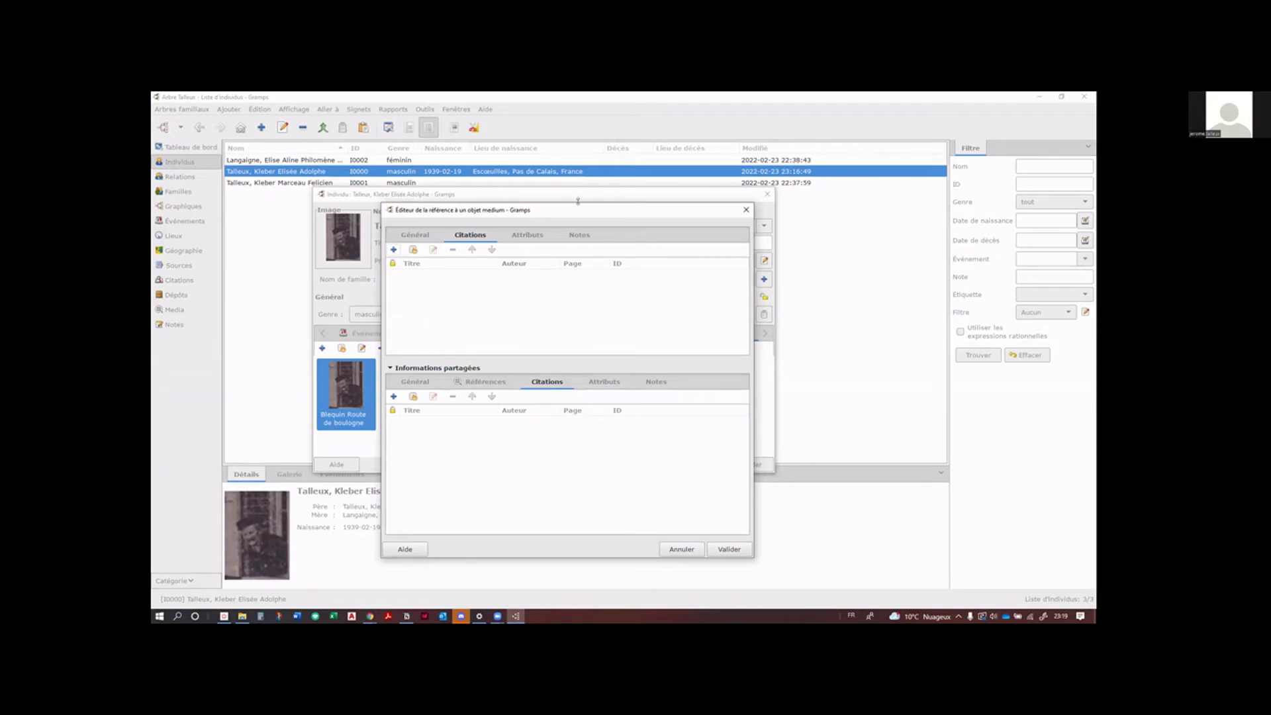
Step: Move the reference dialog aside, then confirm the media reference and person editors
left_click_drag(734, 186, 734, 185)
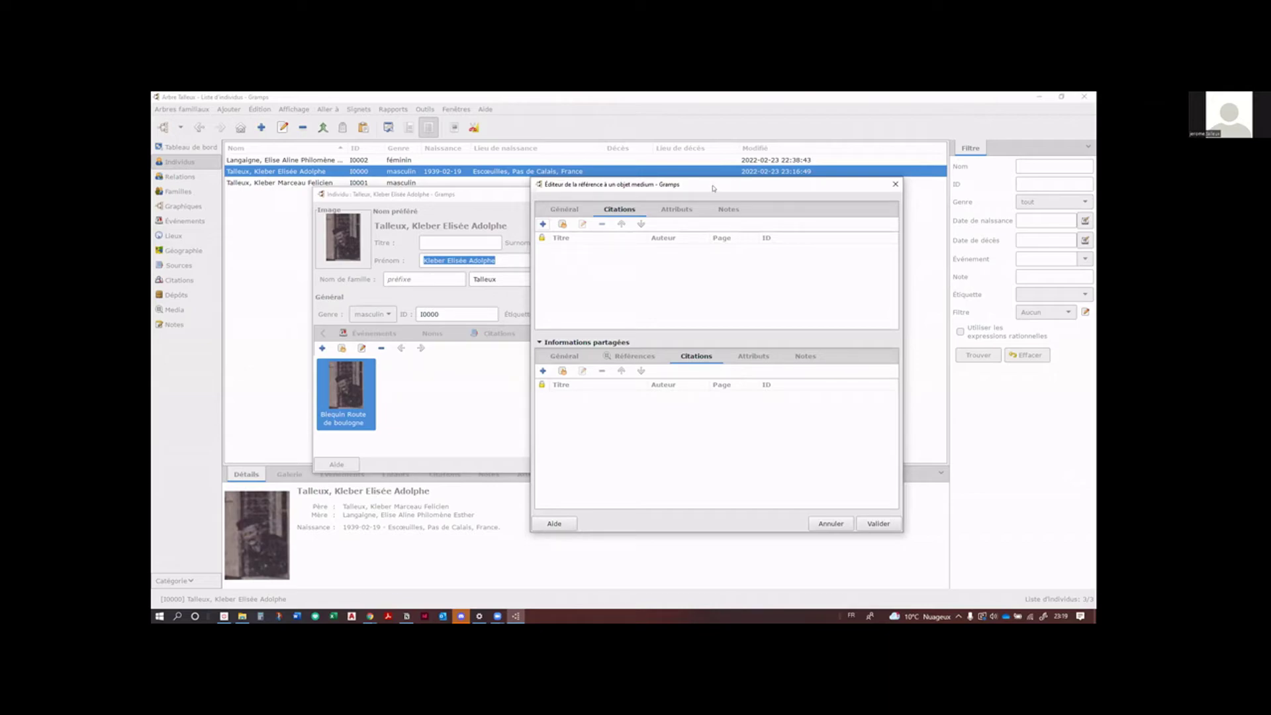
left_click_drag(713, 188, 621, 222)
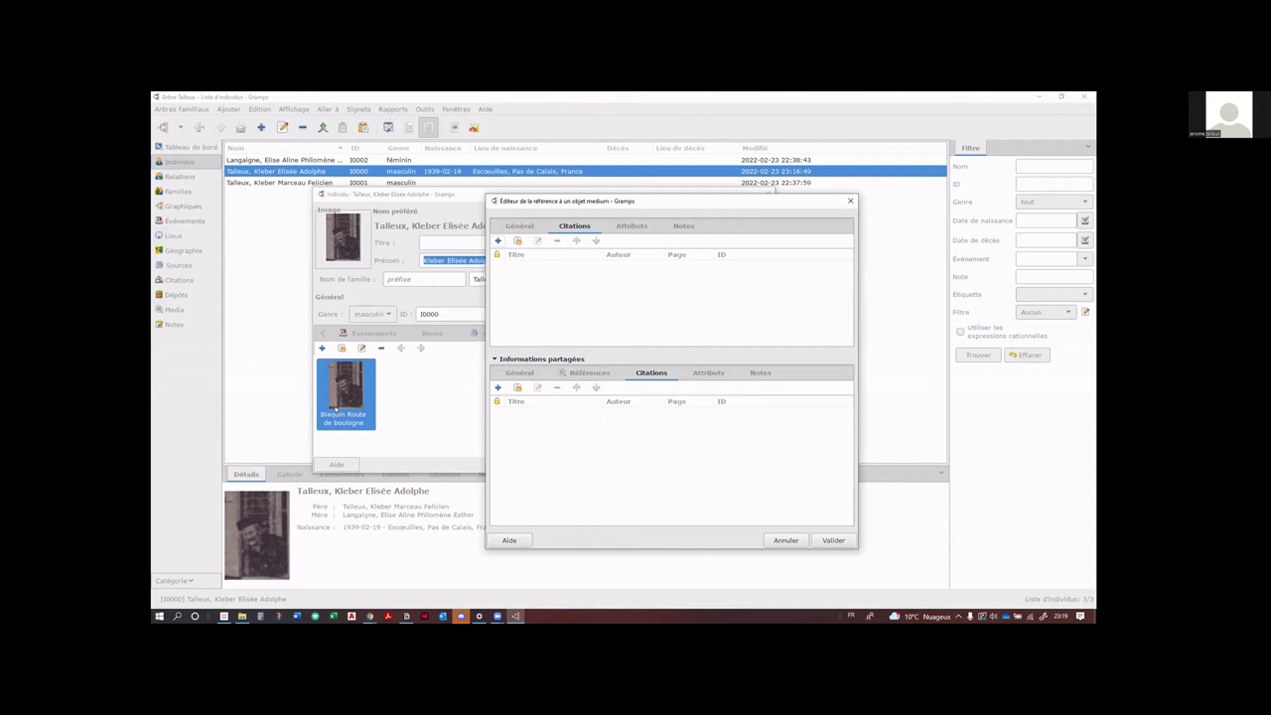
left_click(845, 543)
left_click(766, 463)
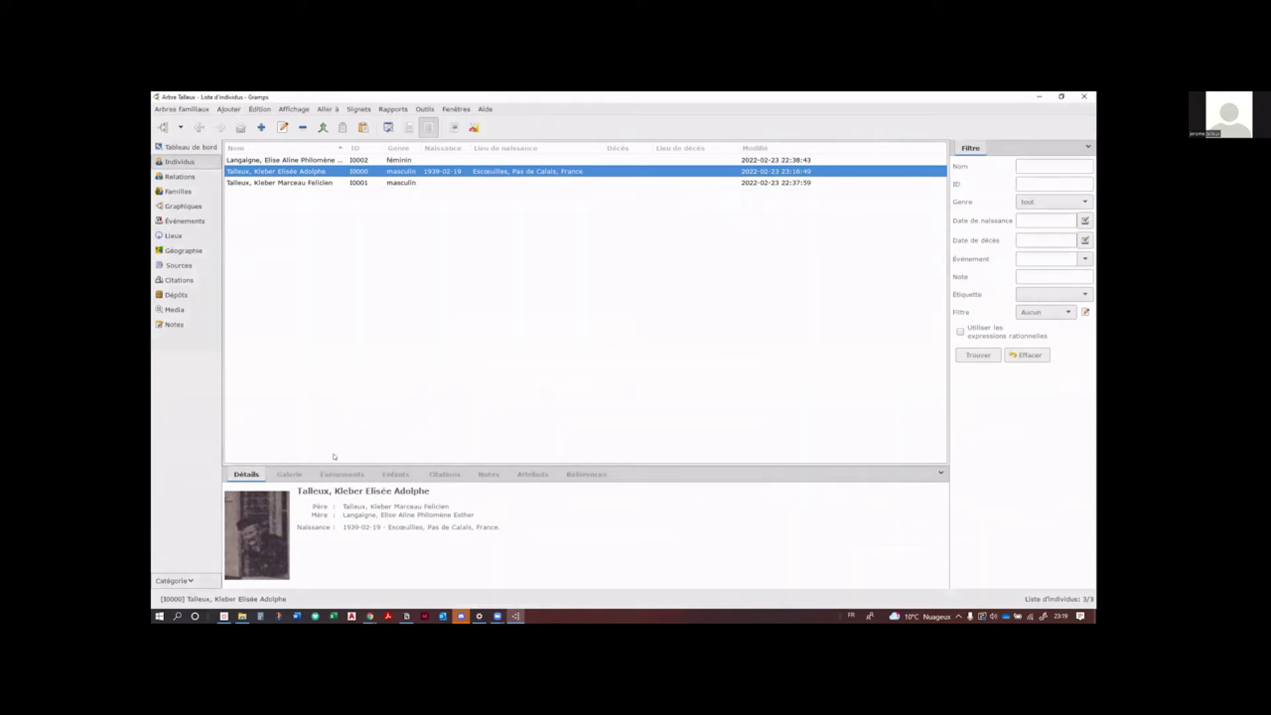
Step: Read GeoNames note N0000 in the Notes list, then switch to the Dépôts list
left_click(175, 324)
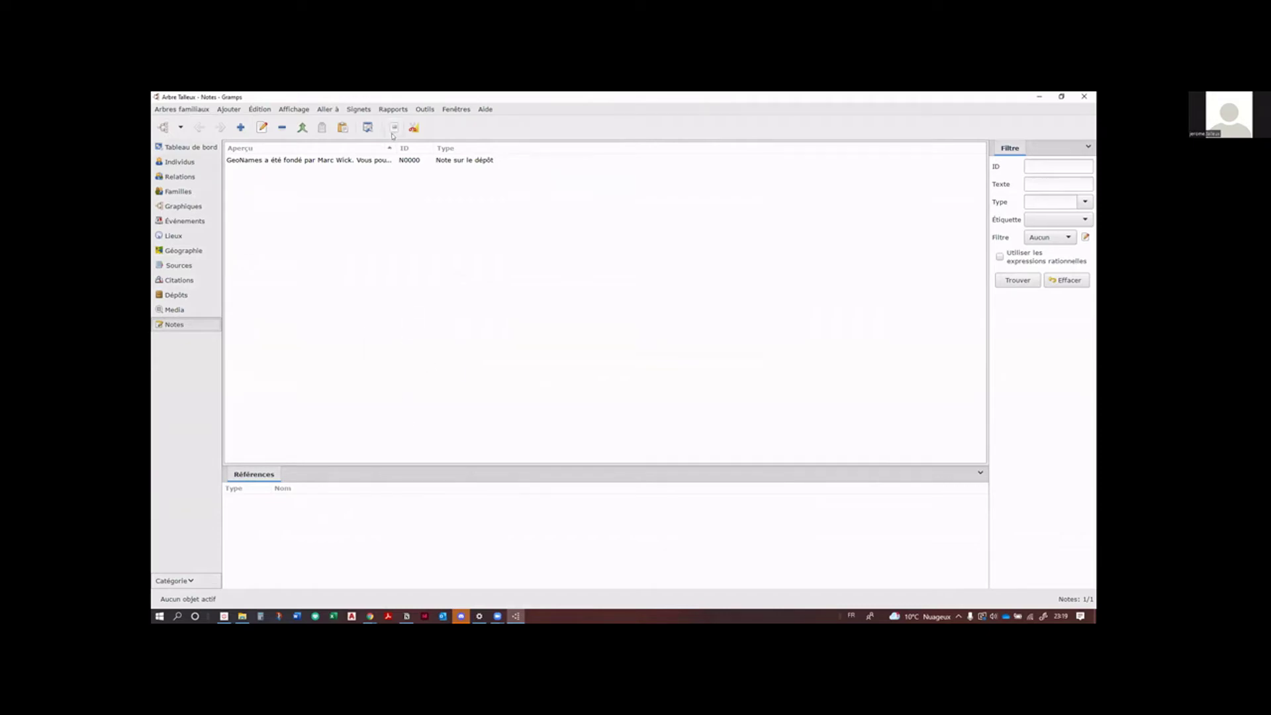
double_click(375, 160)
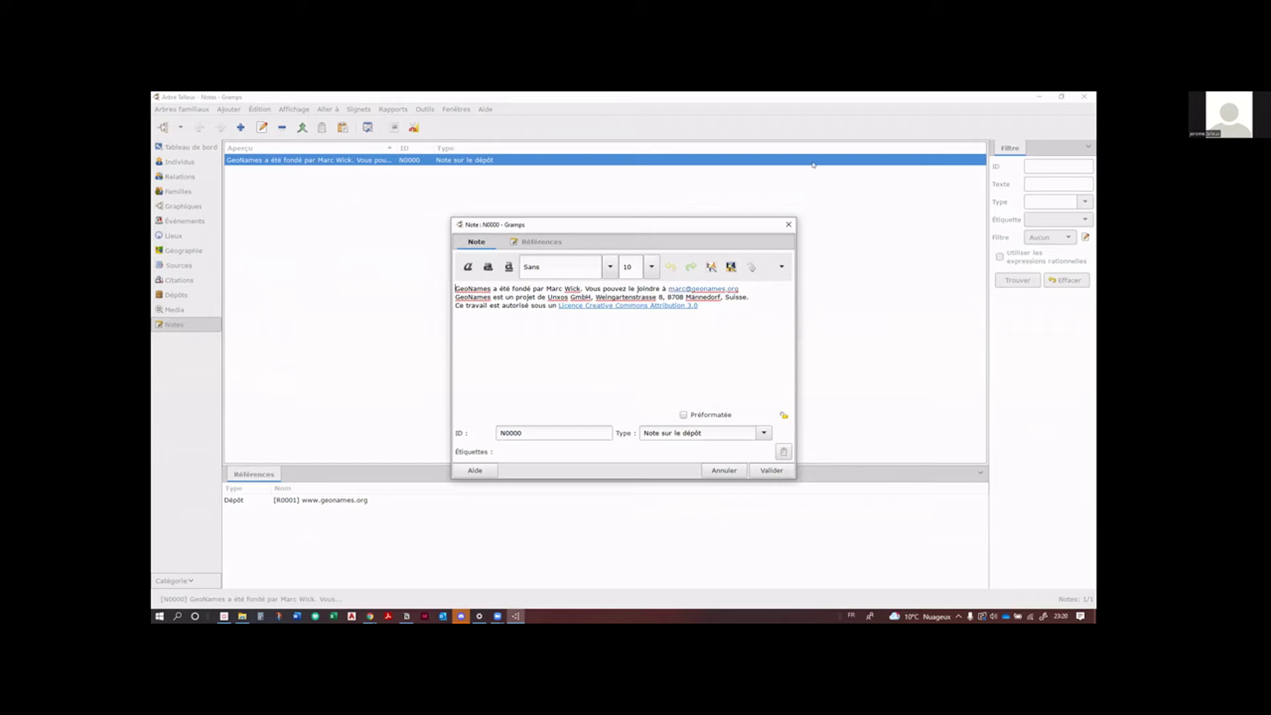
left_click(788, 225)
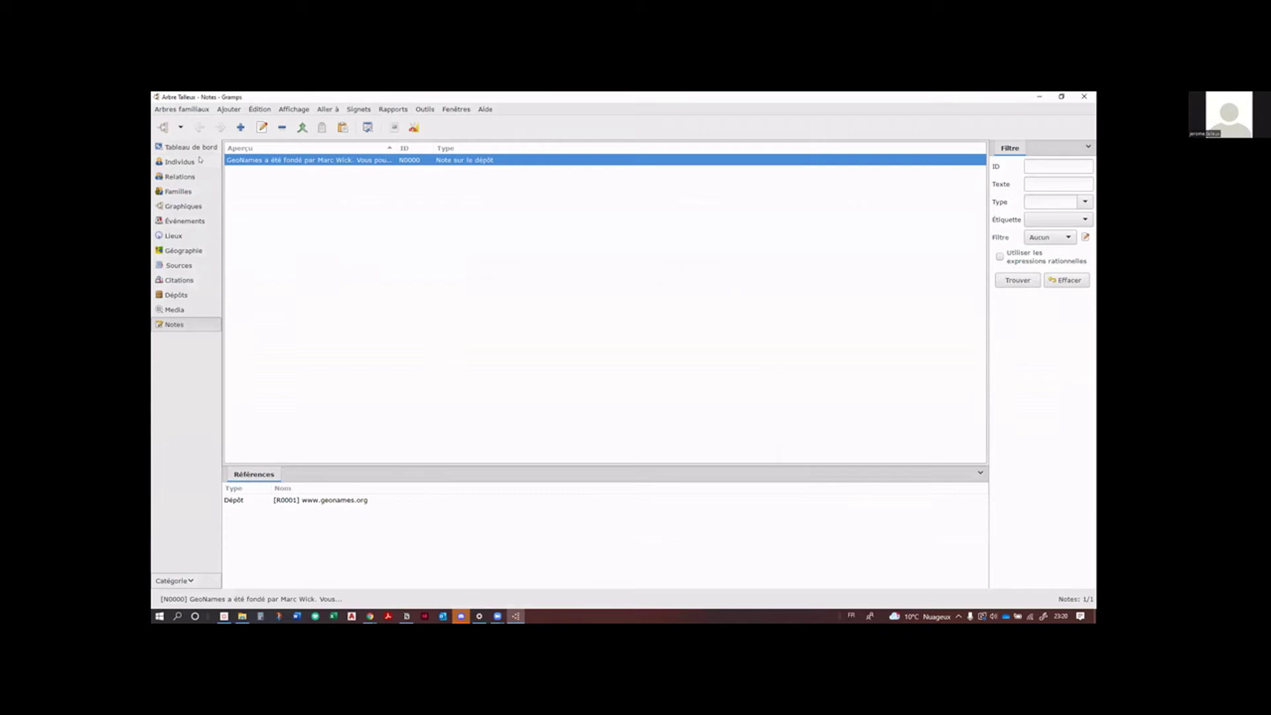
left_click(188, 298)
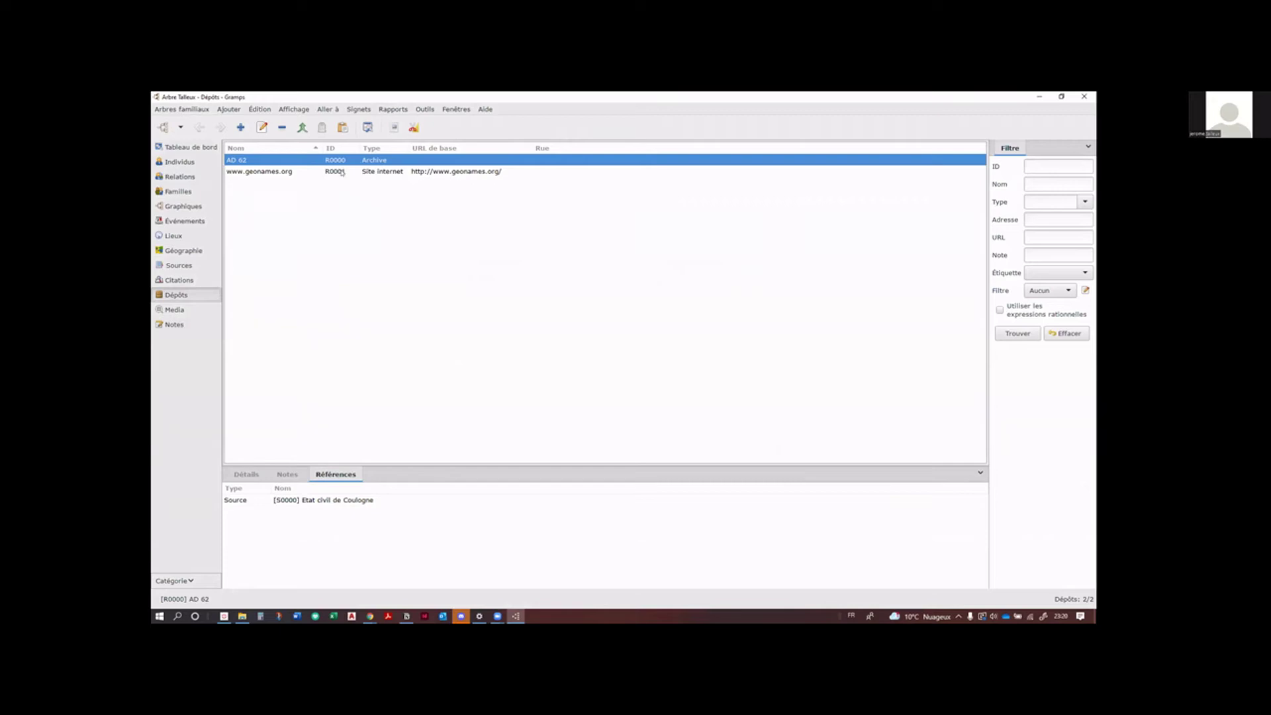
left_click(341, 172)
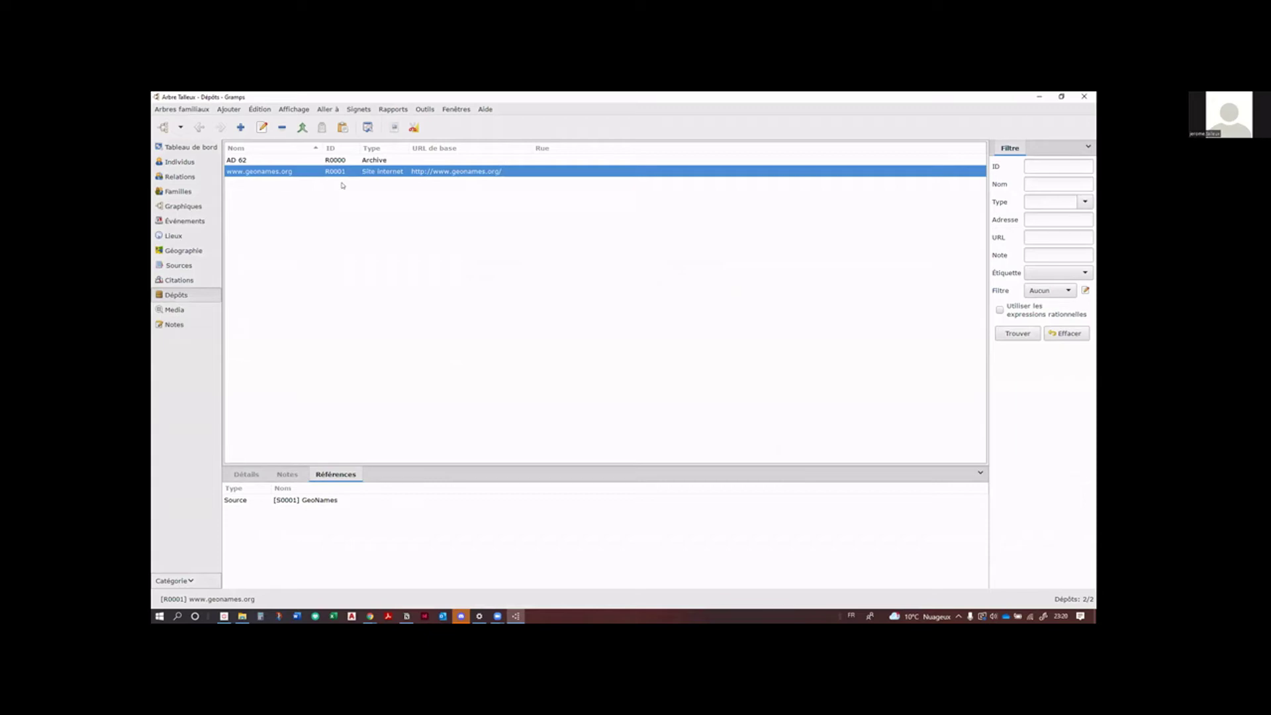
double_click(358, 172)
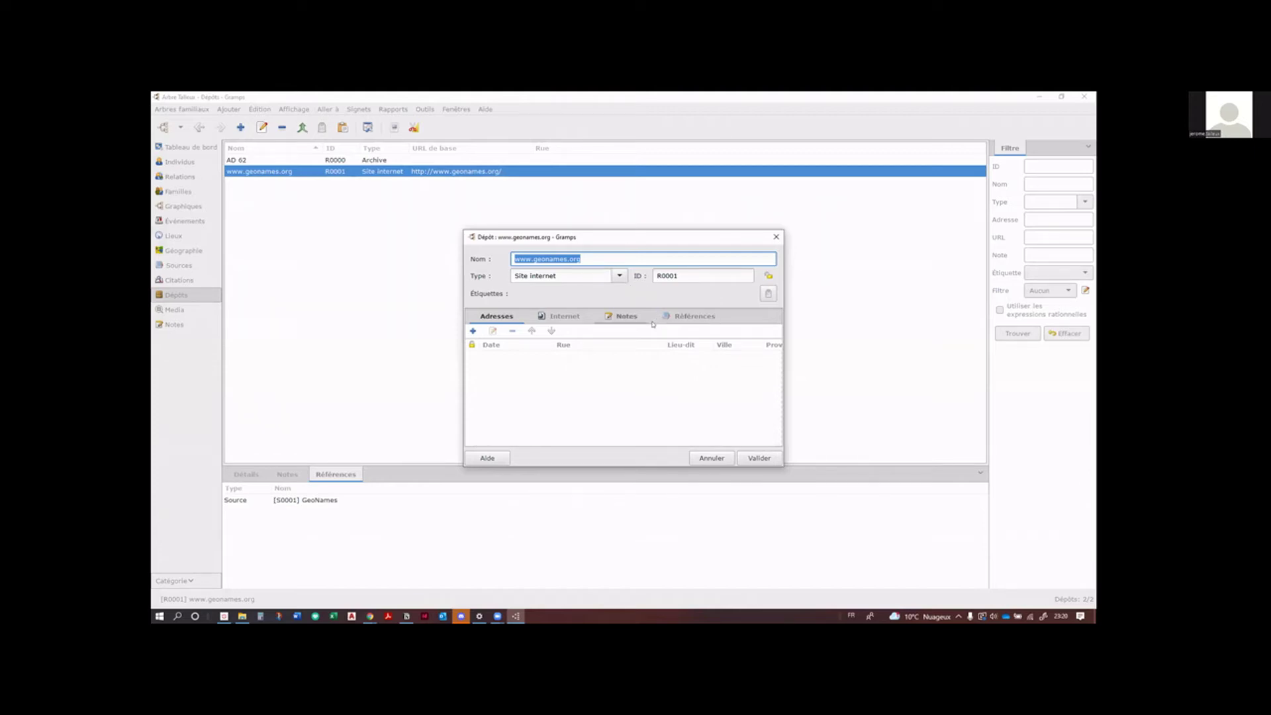
left_click(625, 316)
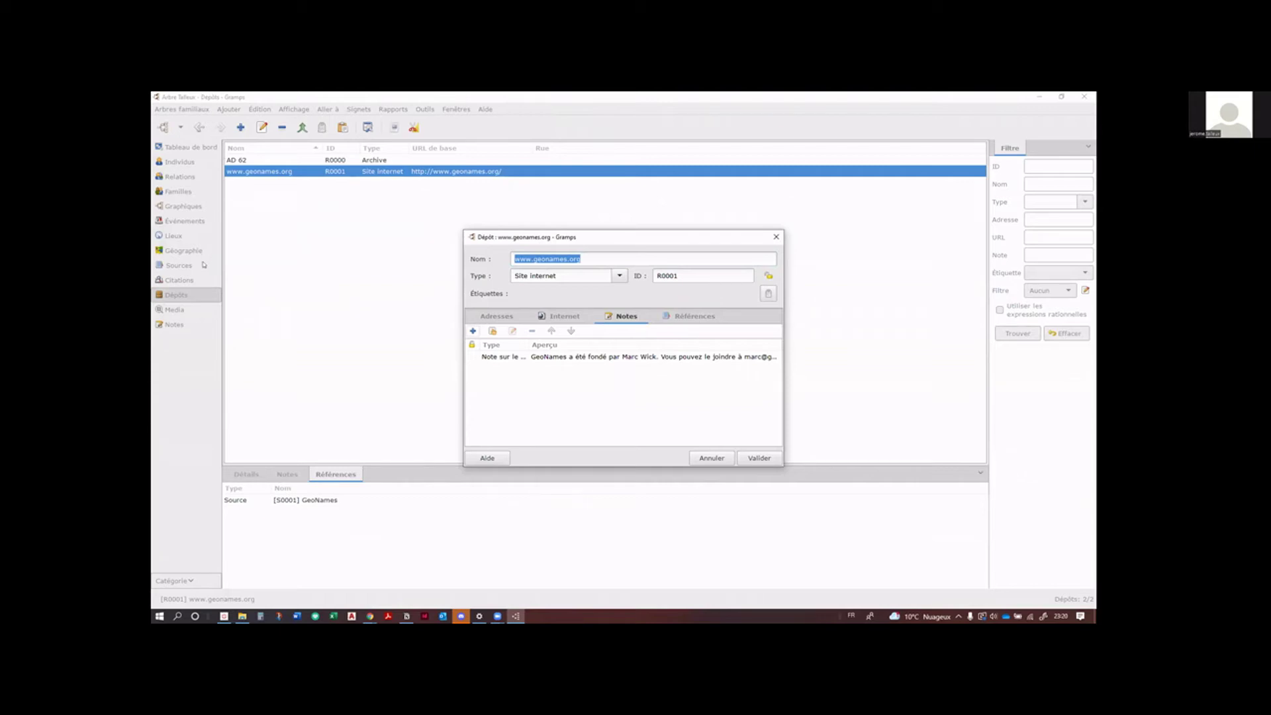
double_click(553, 357)
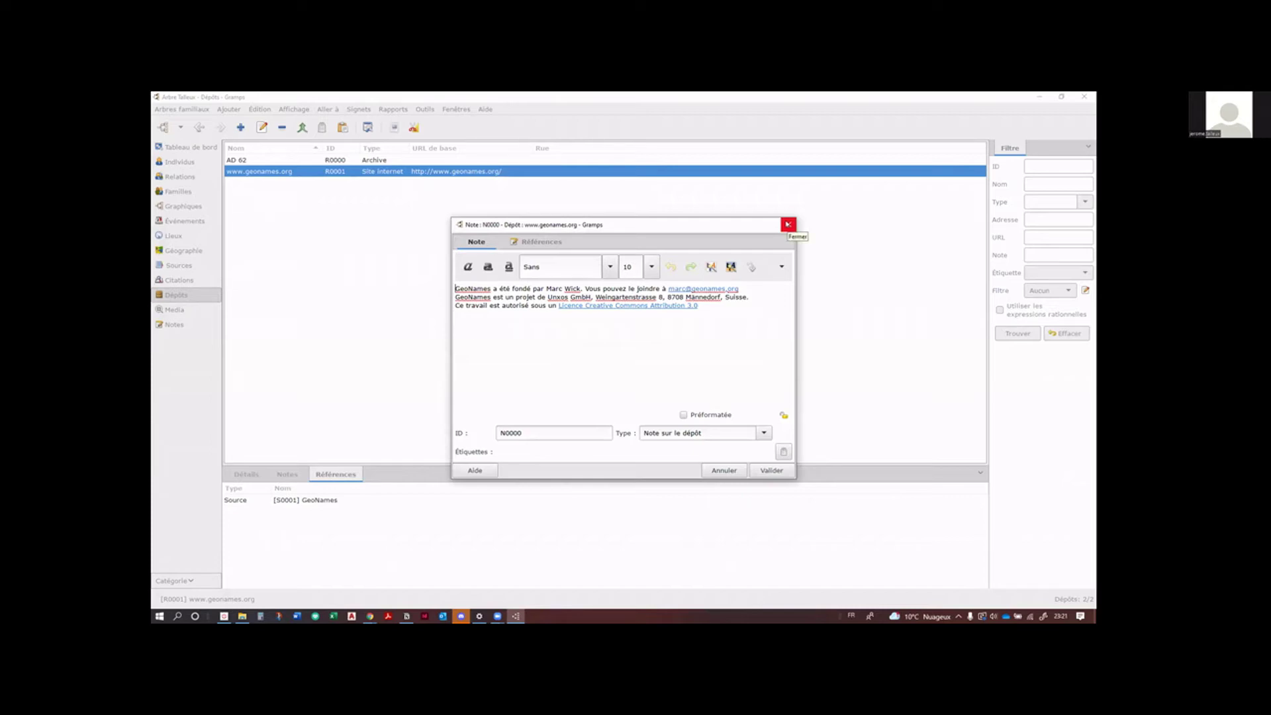
Step: Close the note and repository editors and return to the Notes list
left_click(788, 225)
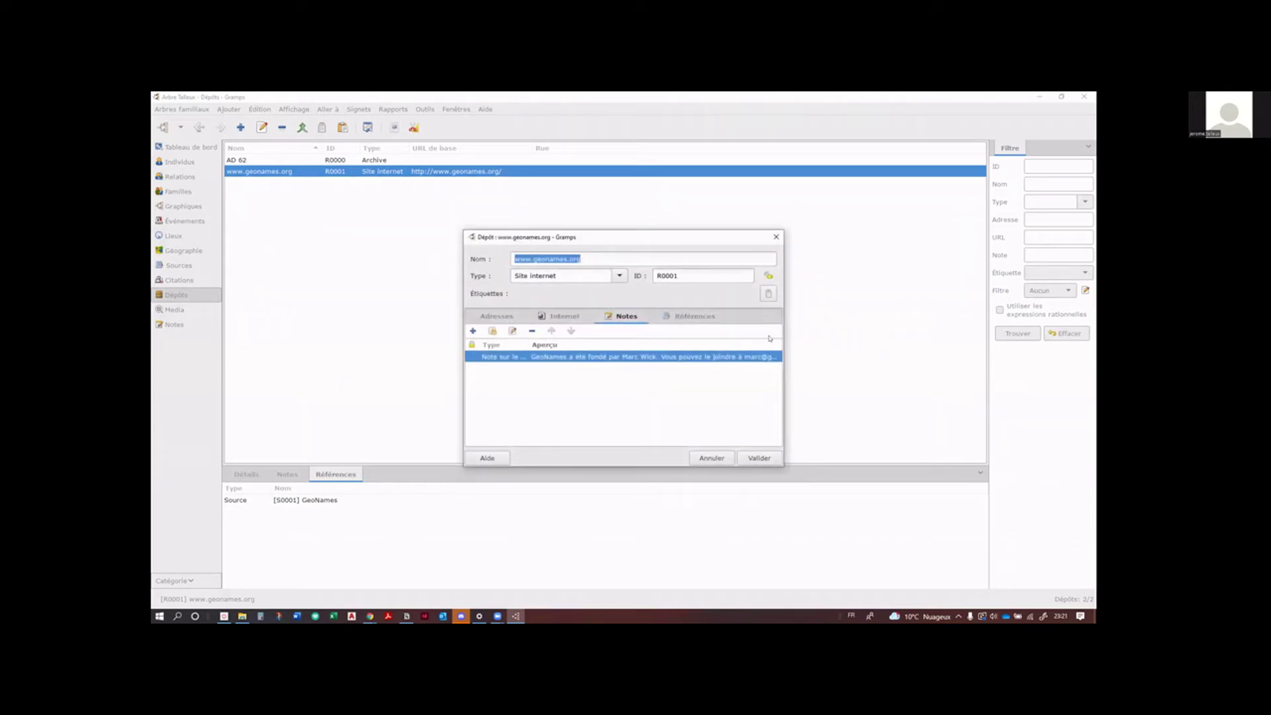
left_click(775, 236)
left_click(174, 325)
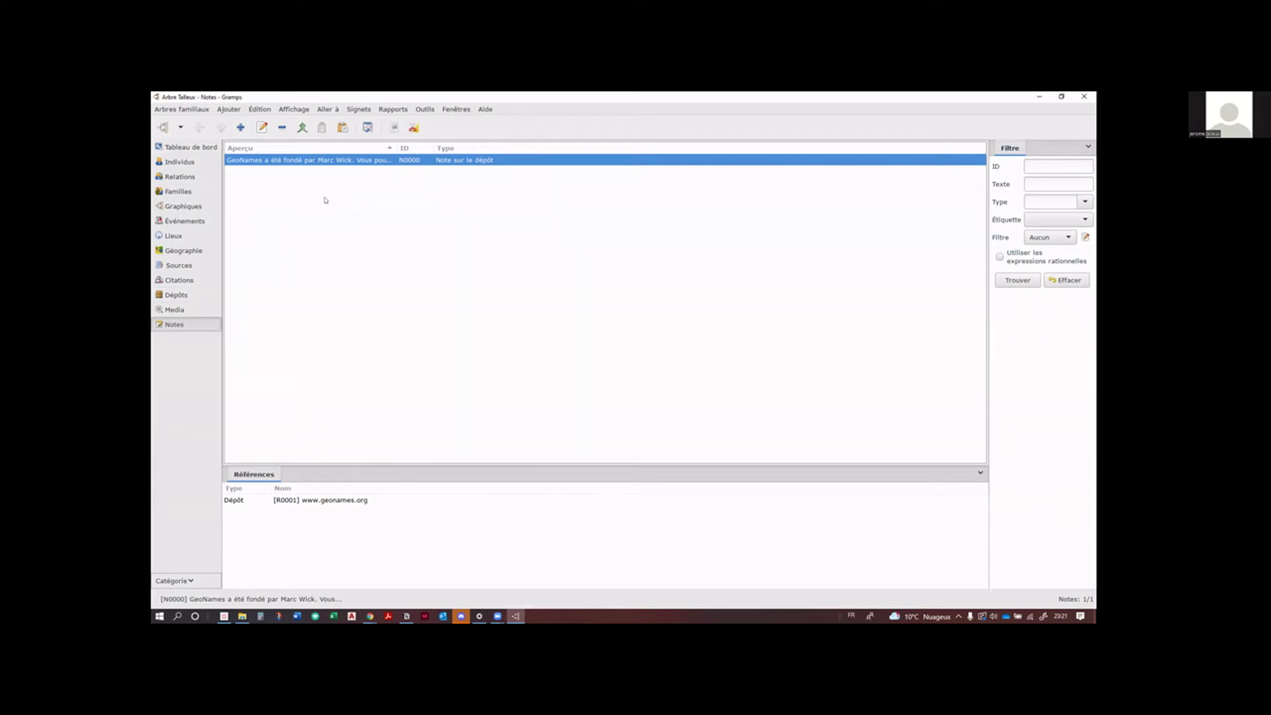
Step: Reopen note N0000 via its referencing repository and list the available note types
double_click(331, 500)
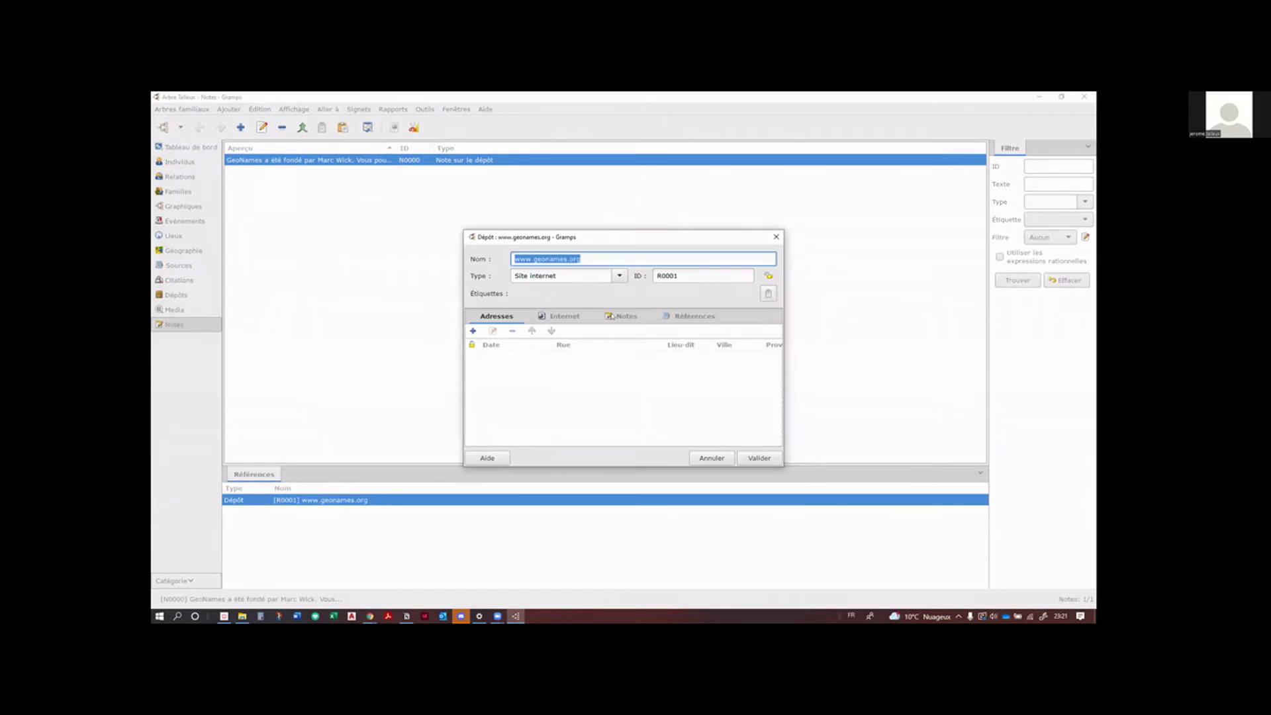
left_click(622, 317)
left_click(533, 357)
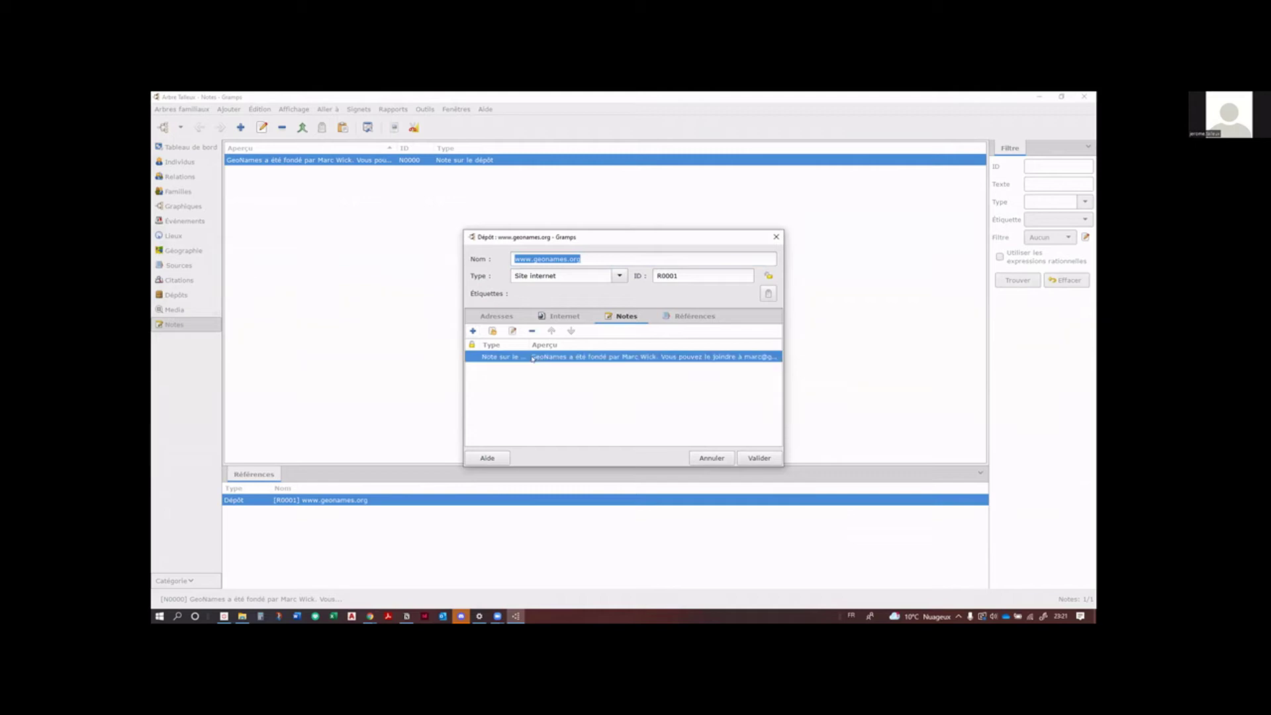
double_click(533, 357)
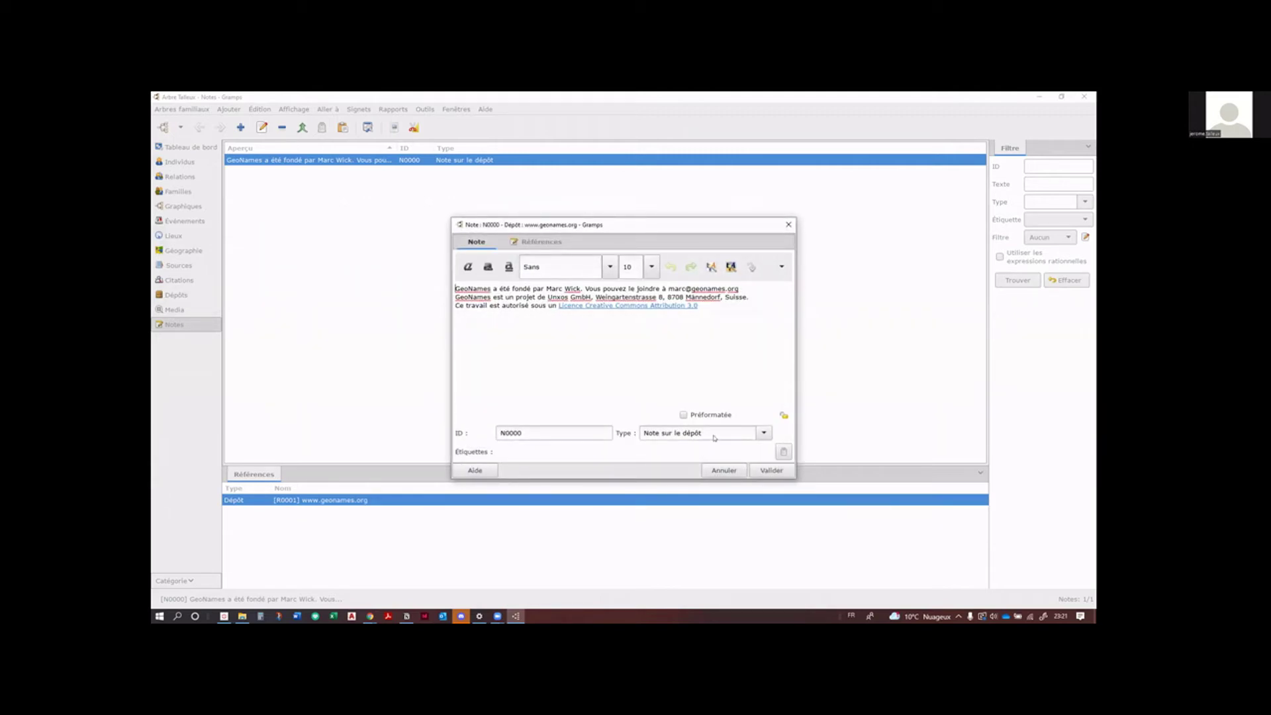
left_click(764, 434)
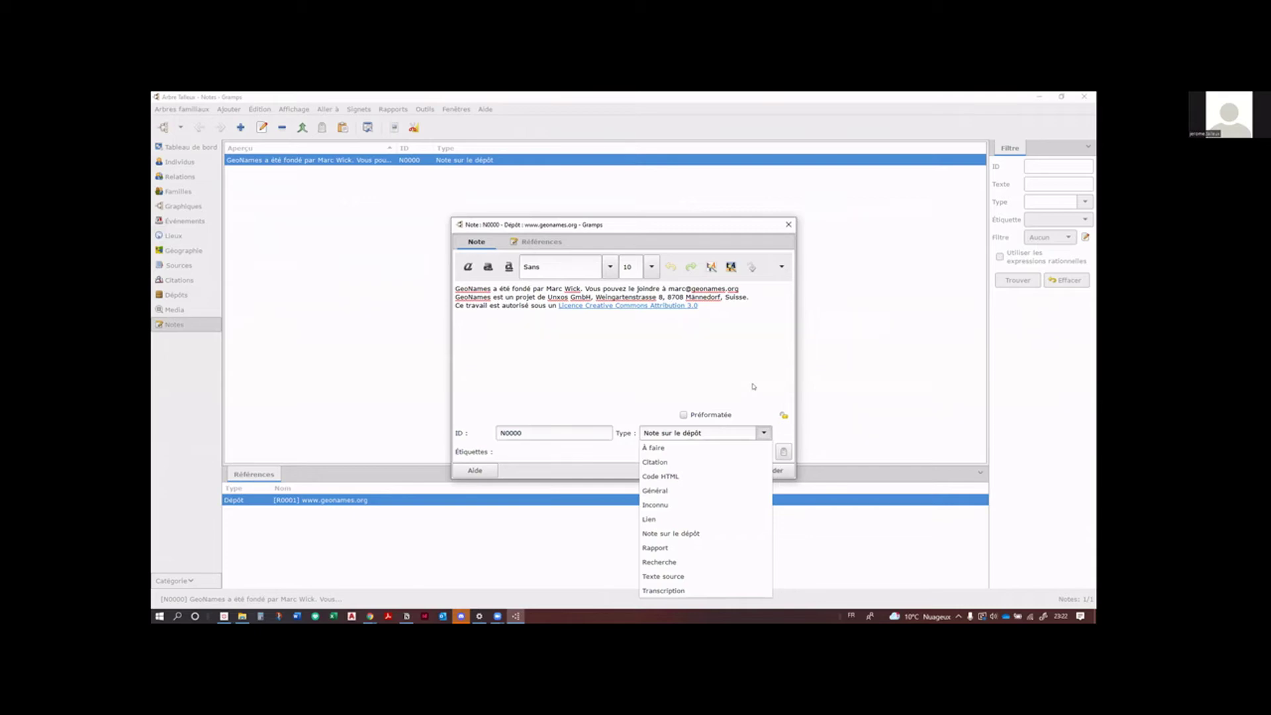
left_click(726, 389)
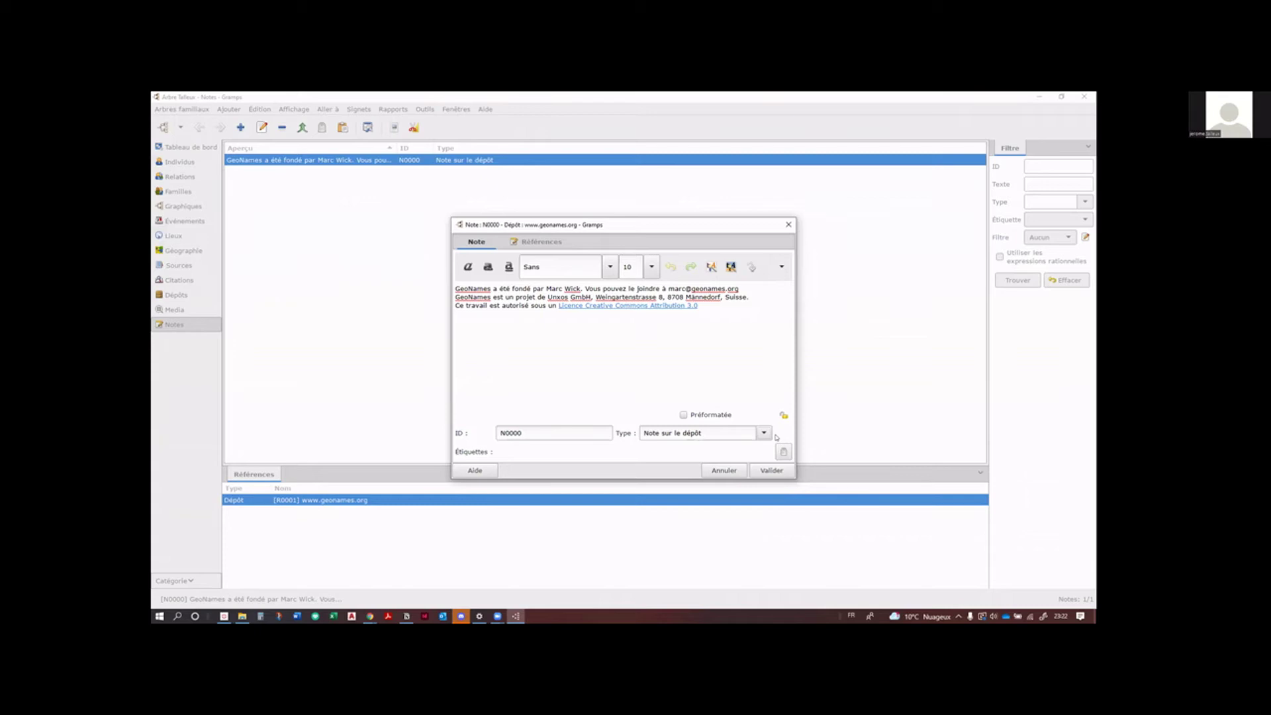
left_click(763, 433)
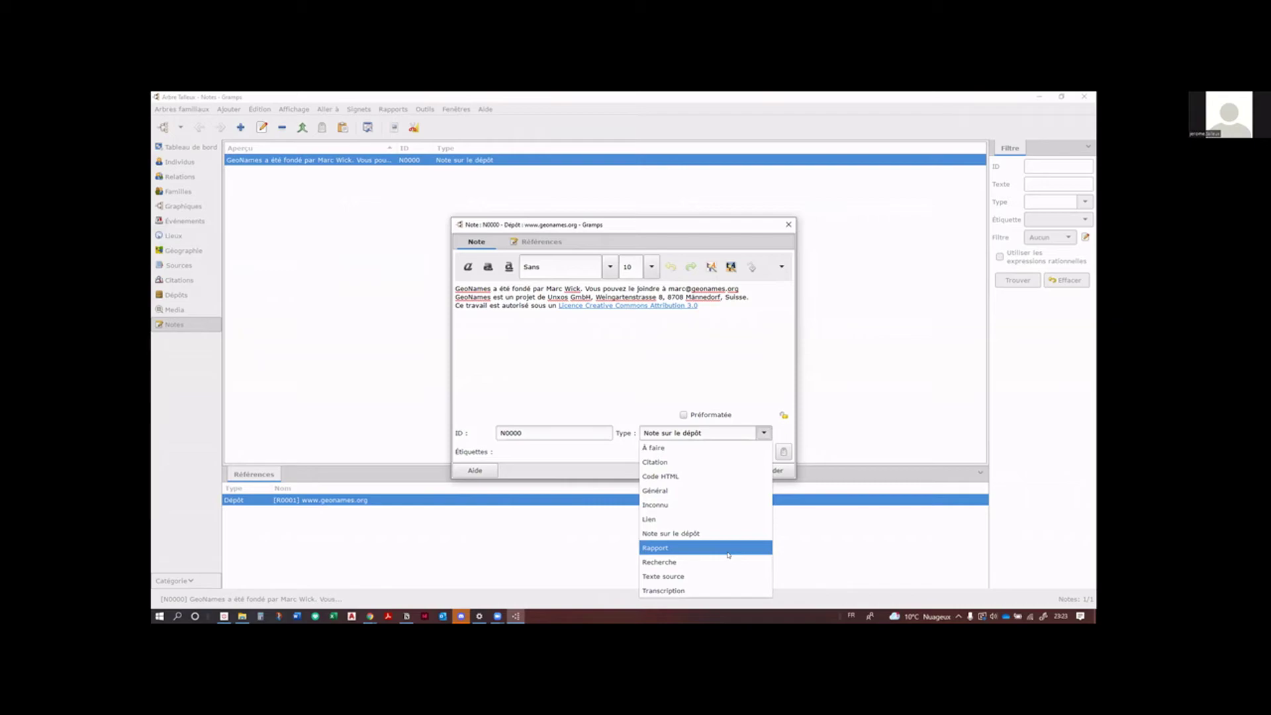
left_click(780, 362)
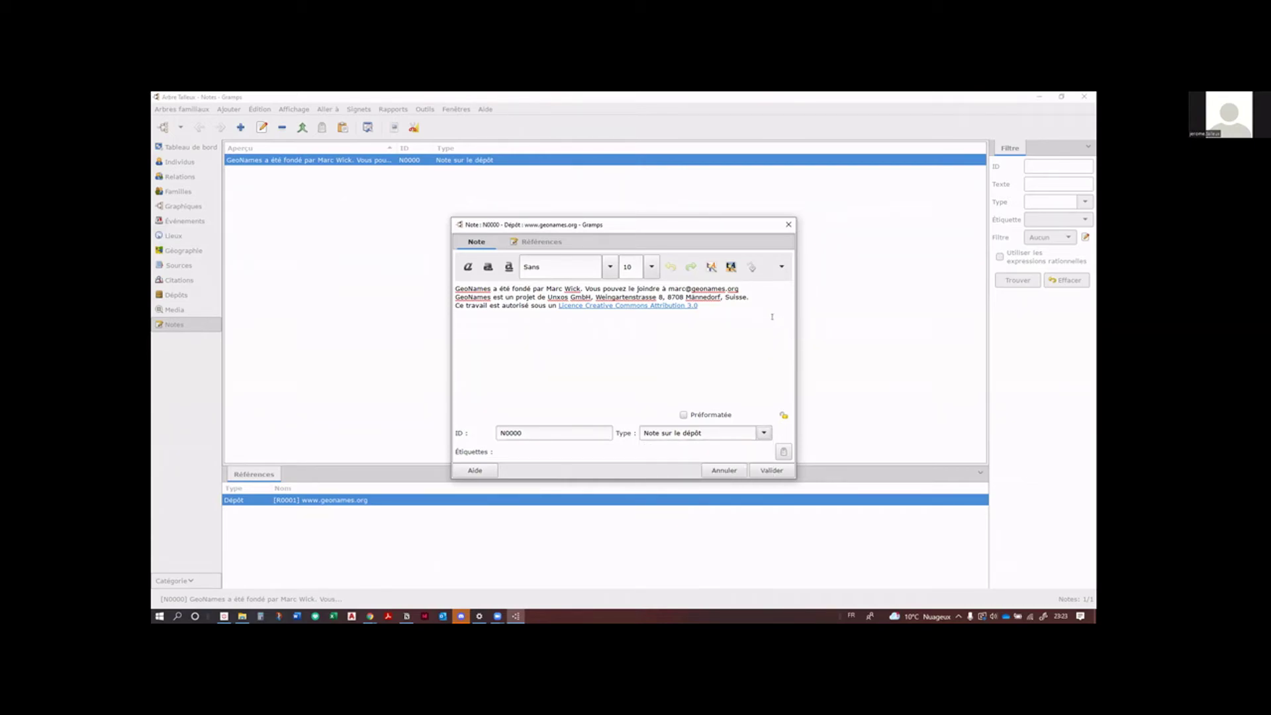
Step: Select the phrase 'Ce travail est autorisé sous un' in the GeoNames note and enlarge the note window
triple_click(497, 307)
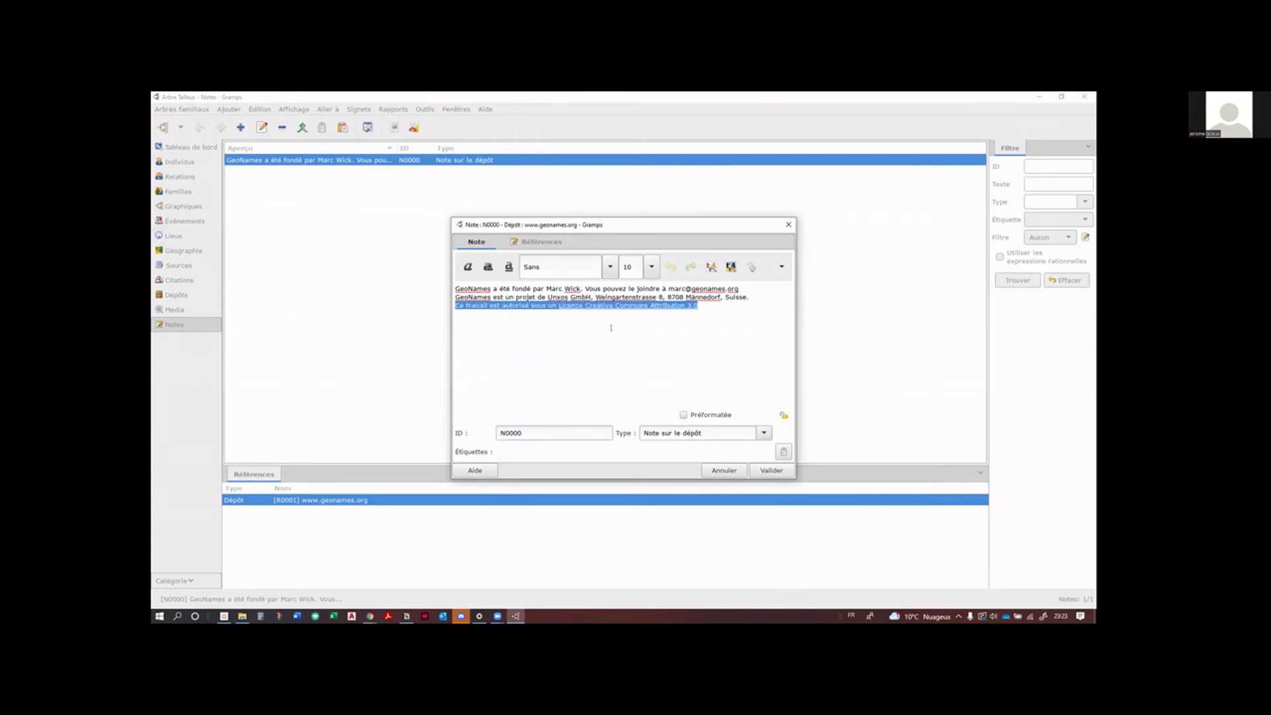
left_click(542, 309)
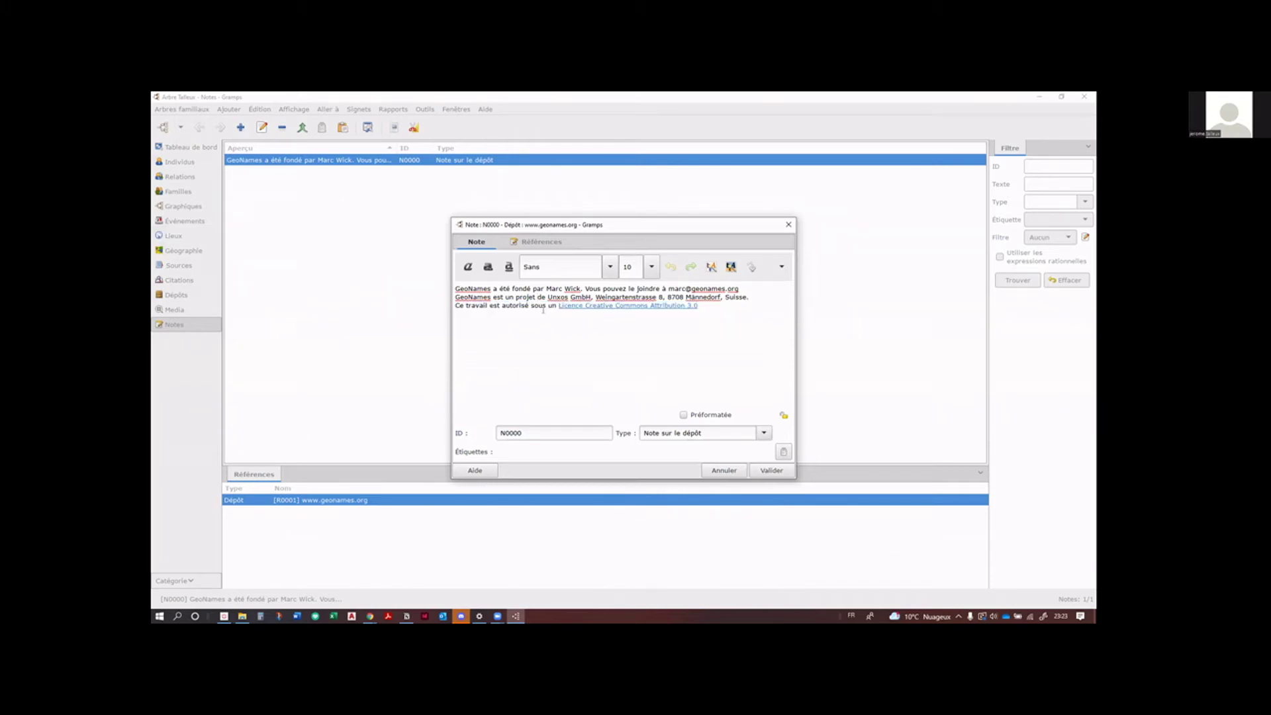
left_click_drag(556, 305, 448, 307)
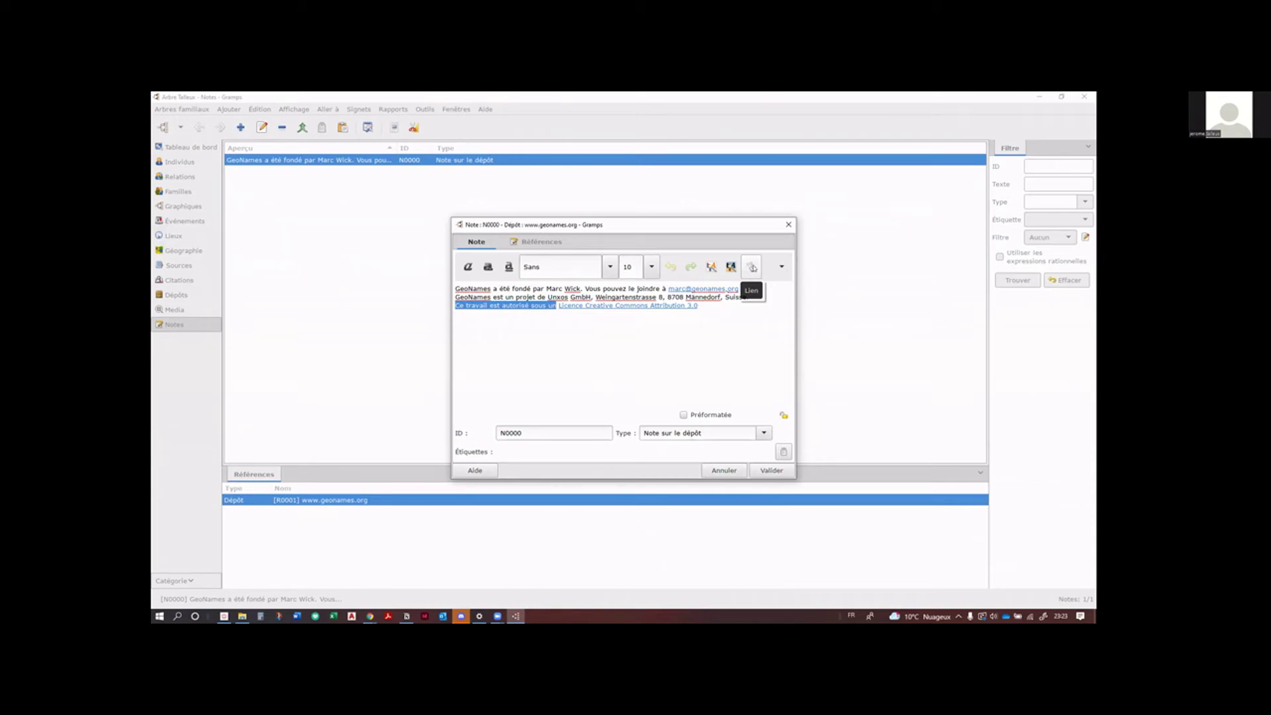
left_click(752, 267)
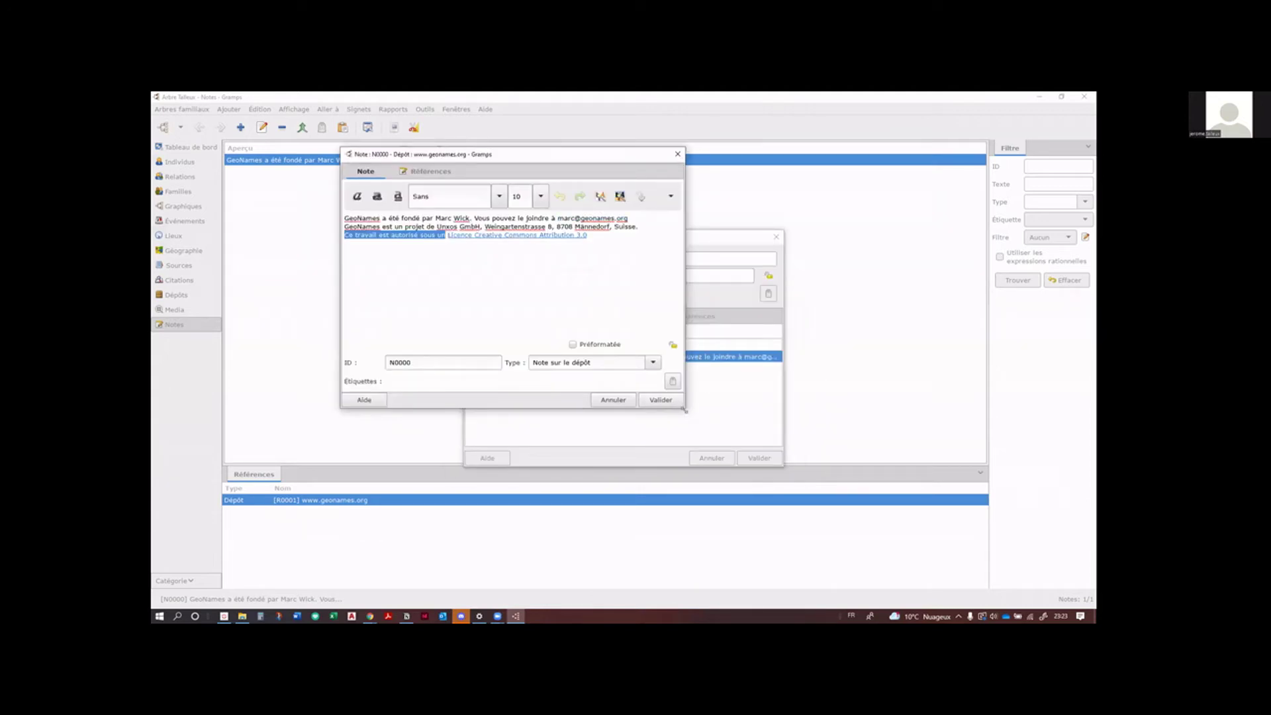
left_click_drag(685, 410, 876, 505)
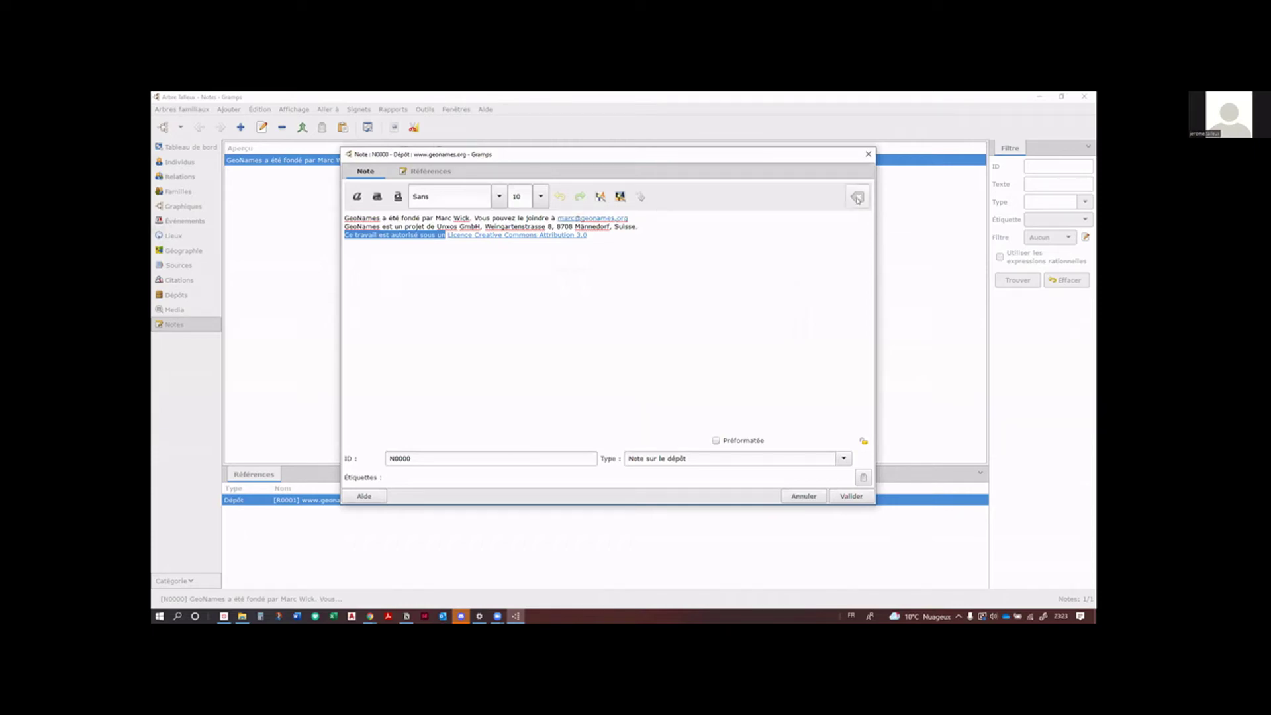
Step: Link the selected phrase to person I0002 (Individu link type) and save the note
left_click(641, 197)
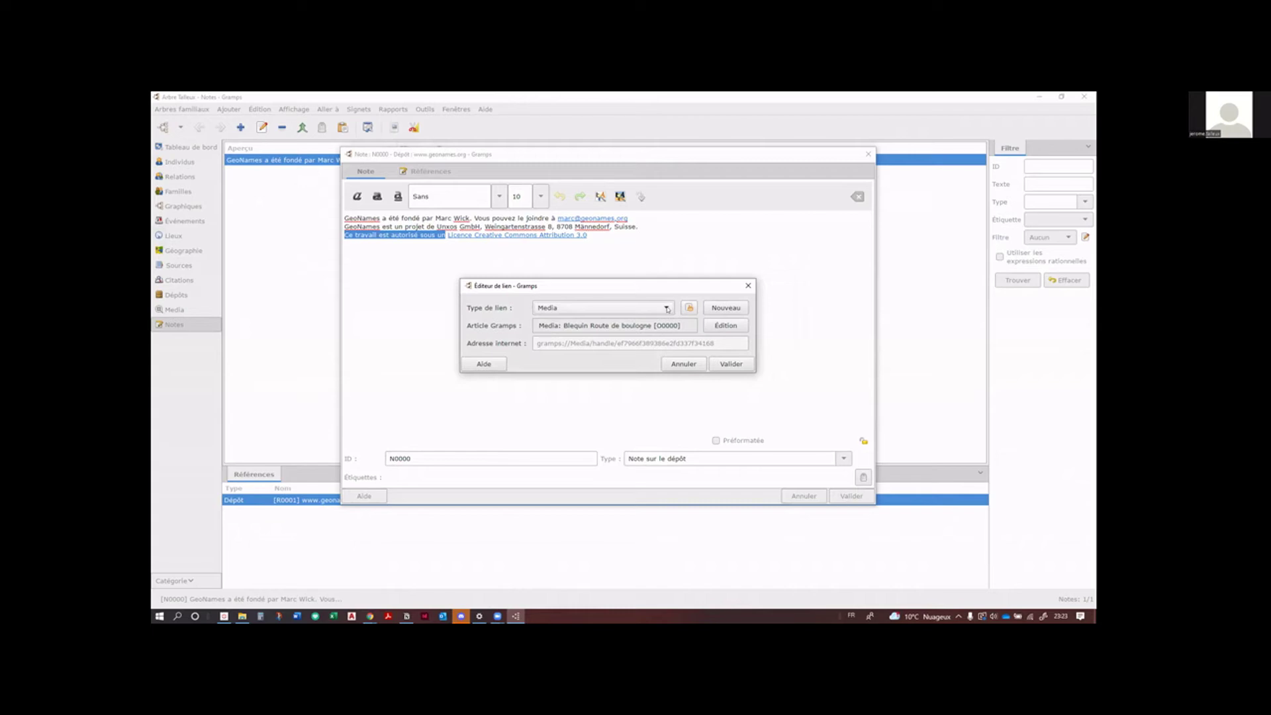
left_click(666, 308)
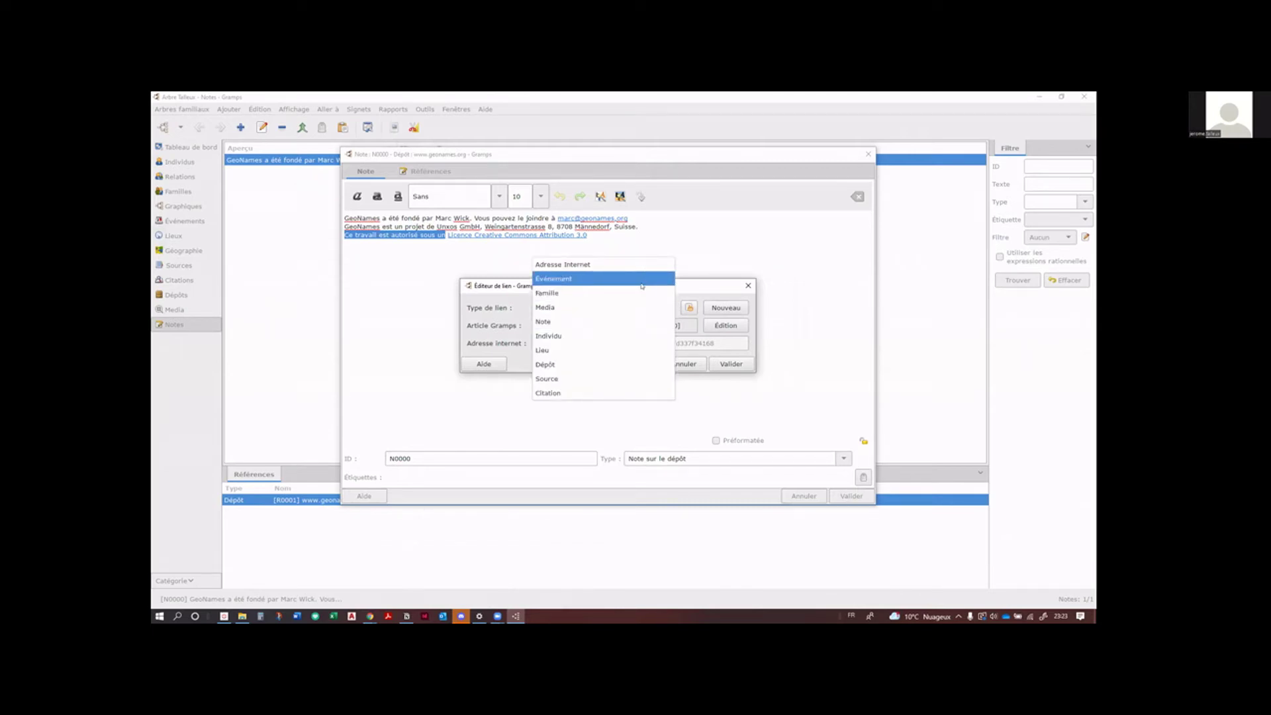
left_click(652, 335)
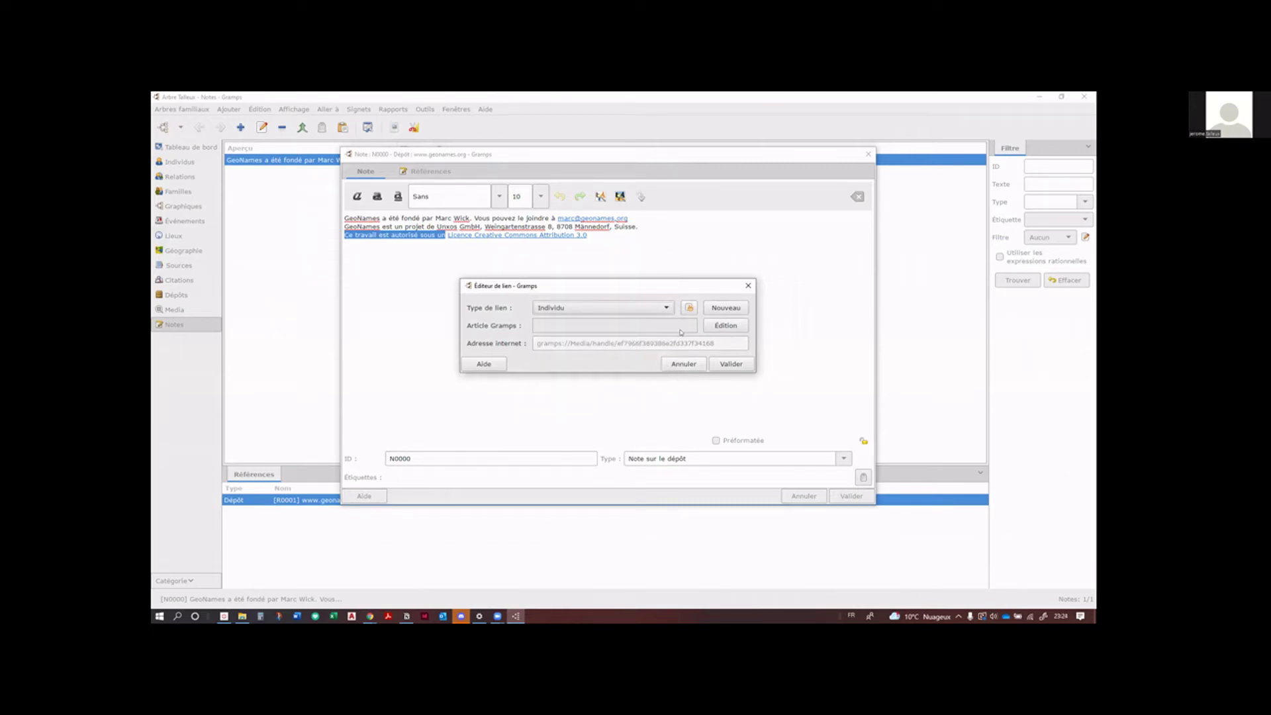
left_click(689, 308)
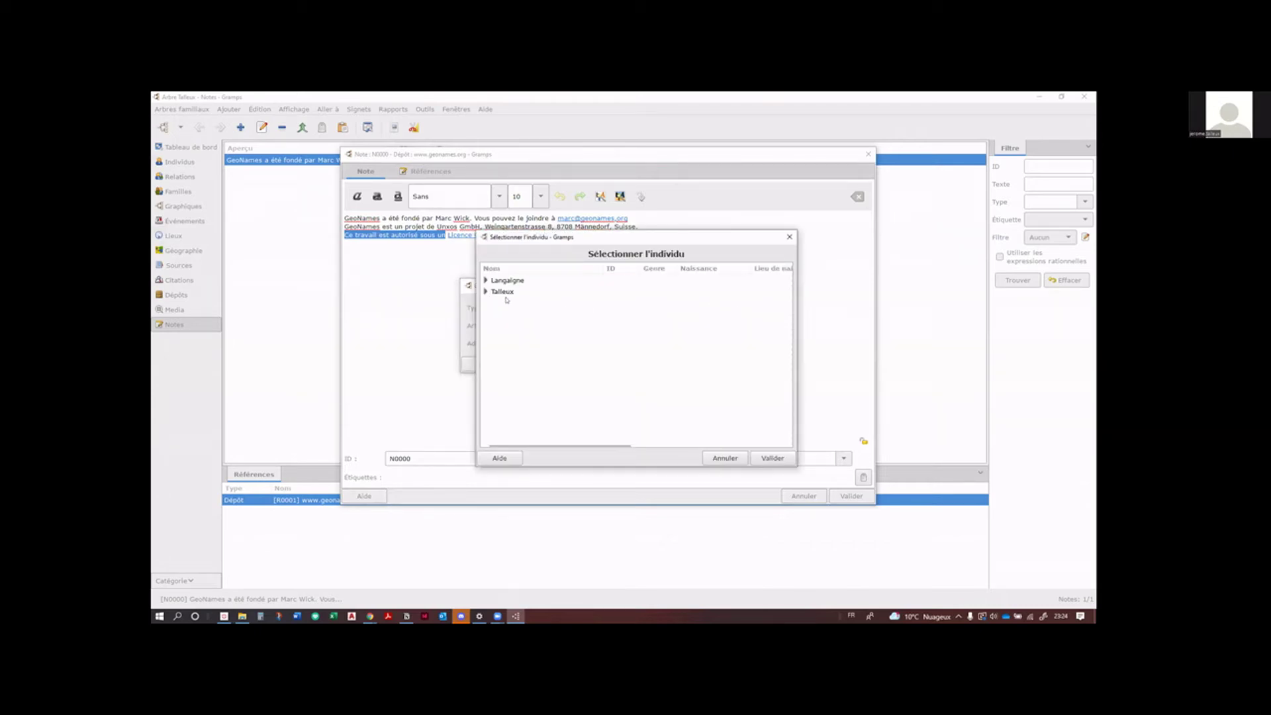
left_click(487, 281)
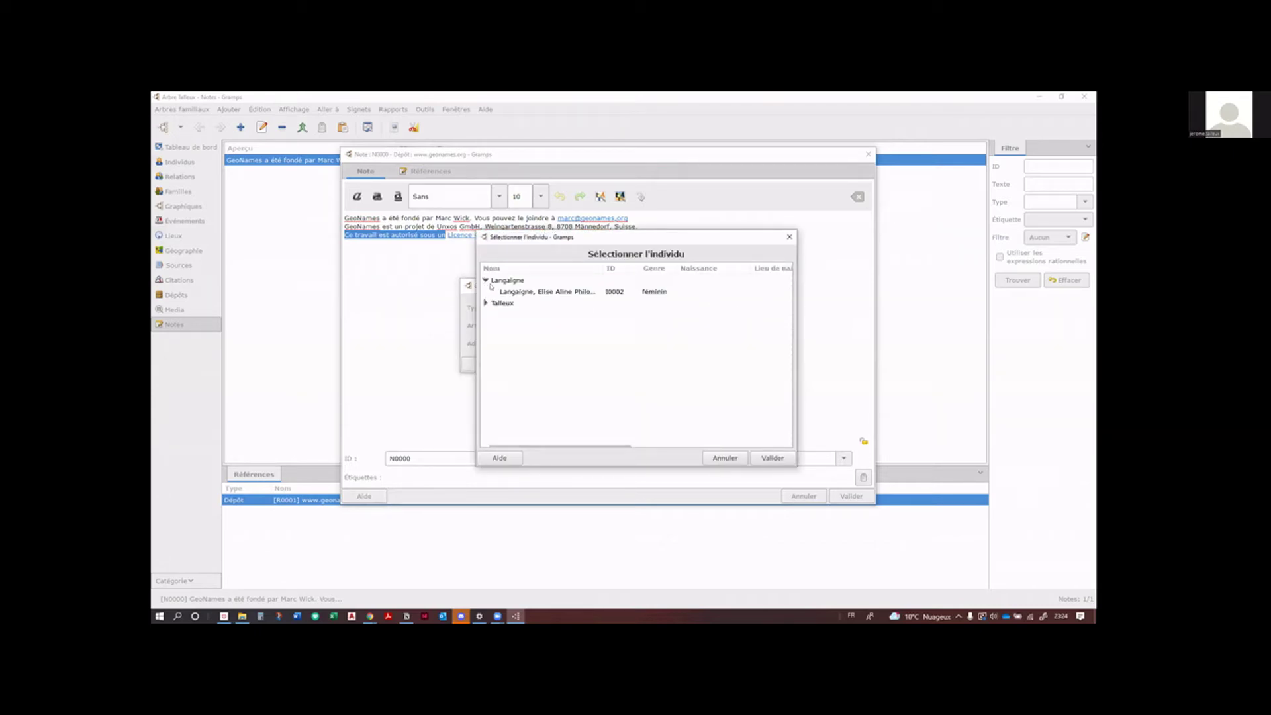
left_click(526, 293)
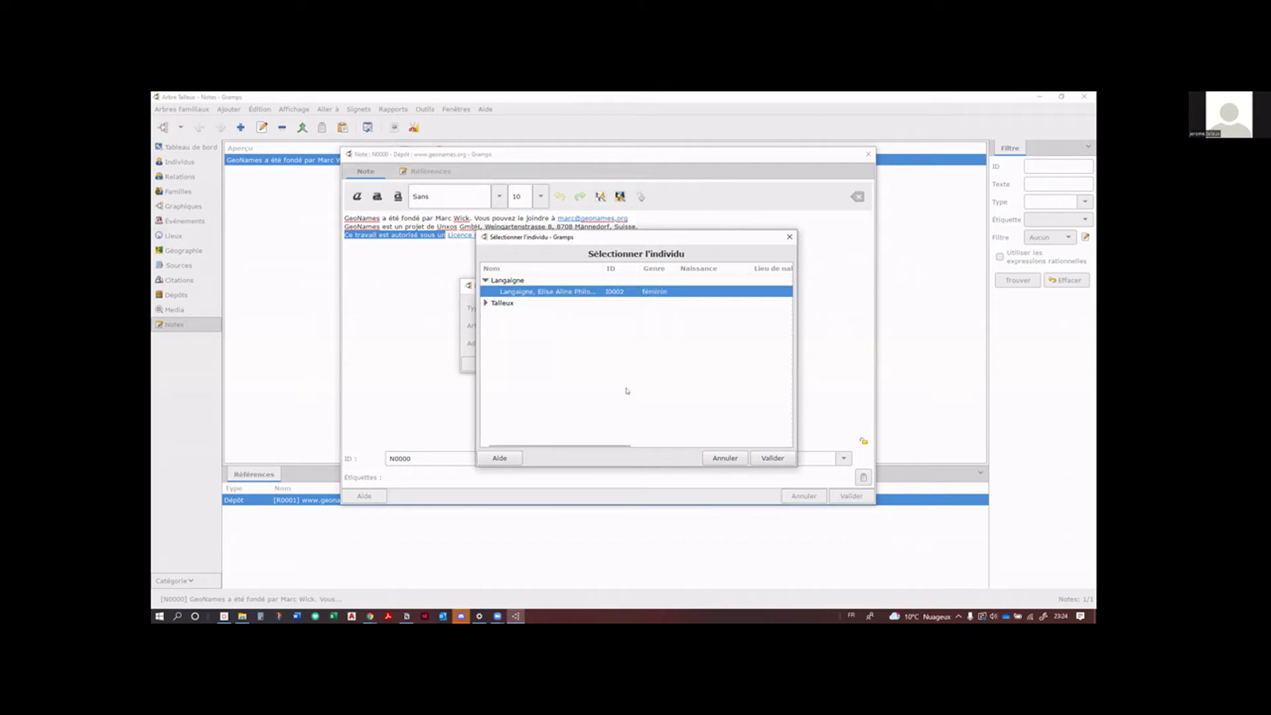
left_click(771, 458)
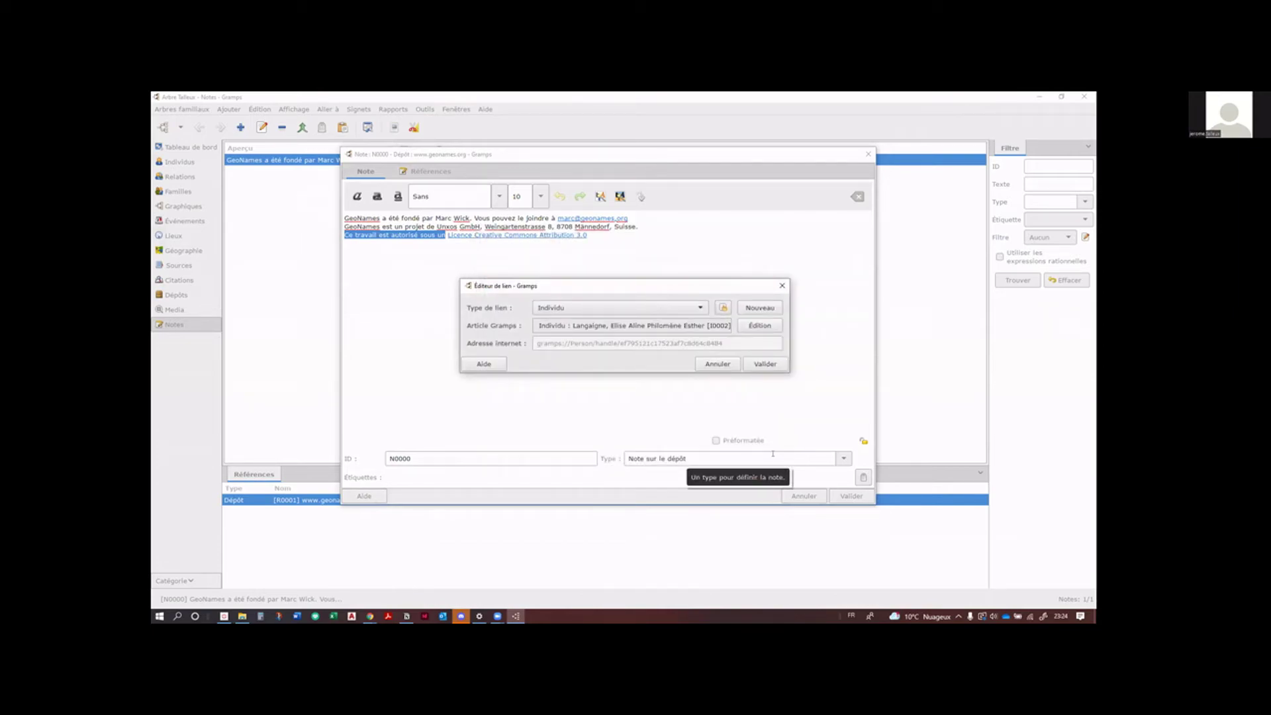
left_click(754, 363)
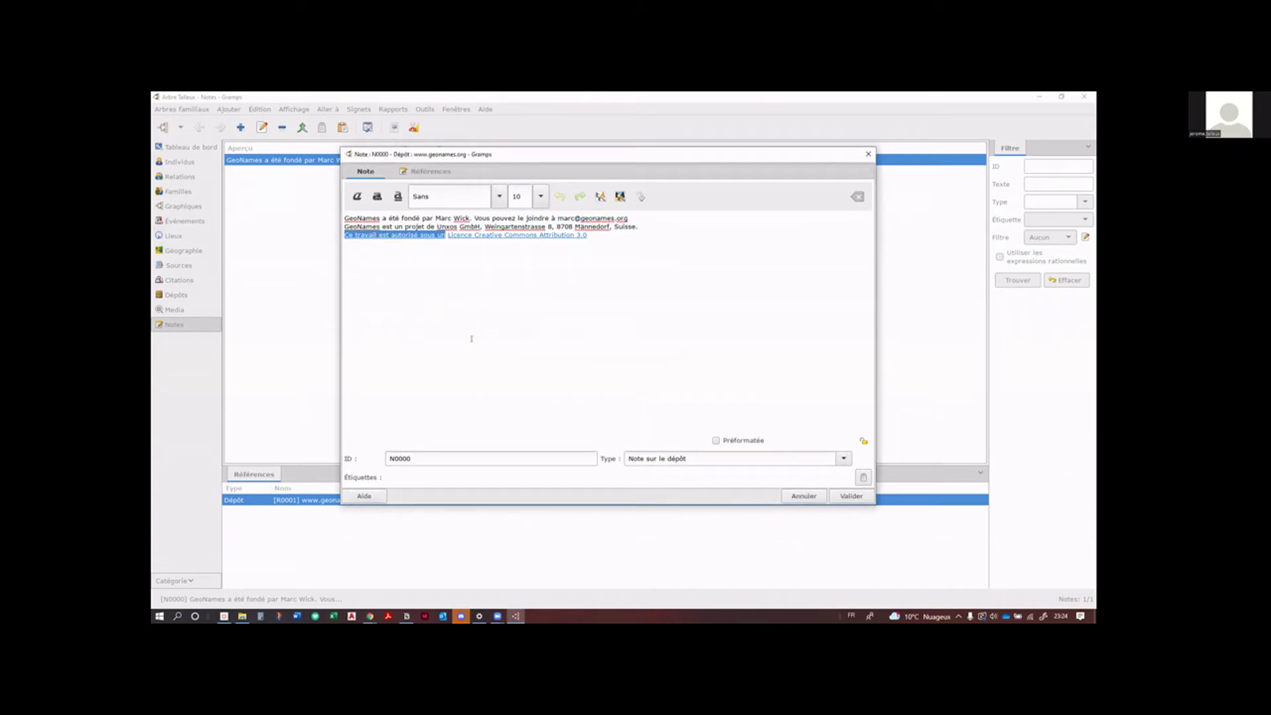
left_click(551, 351)
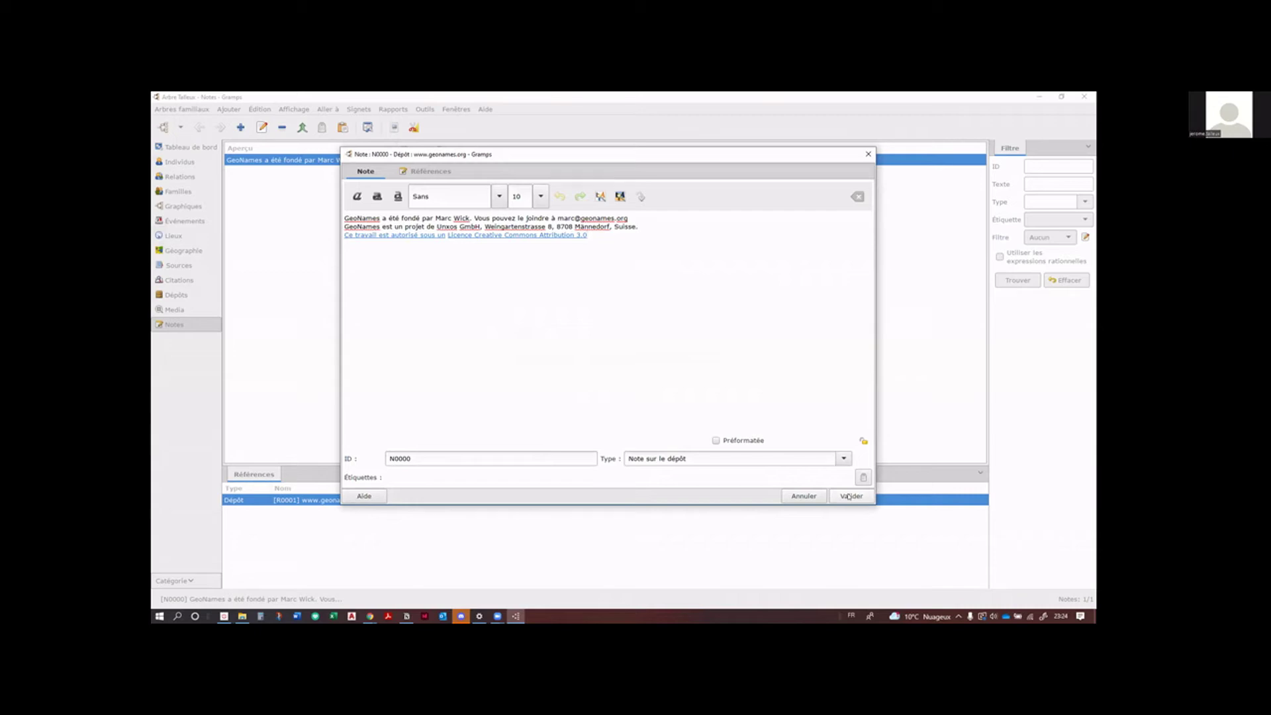
left_click(848, 495)
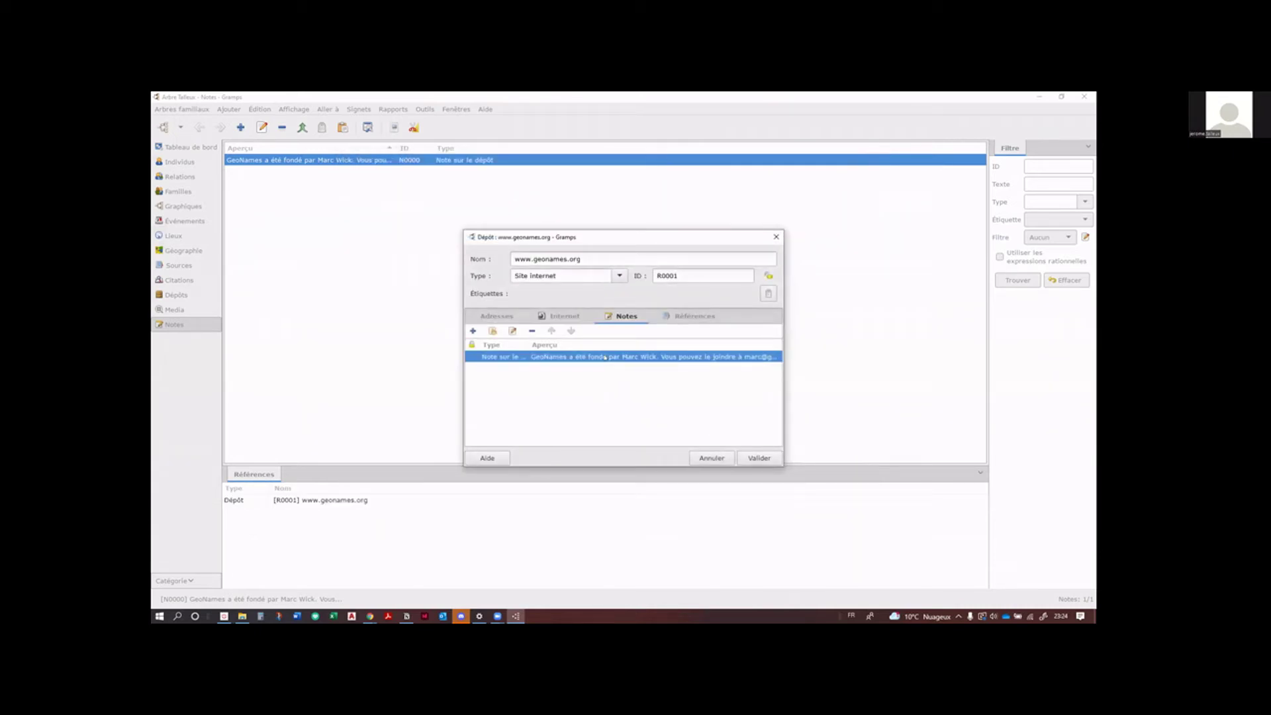
Step: Reopen the GeoNames note, follow its phrase link to person I0002's record, then close that record
double_click(605, 358)
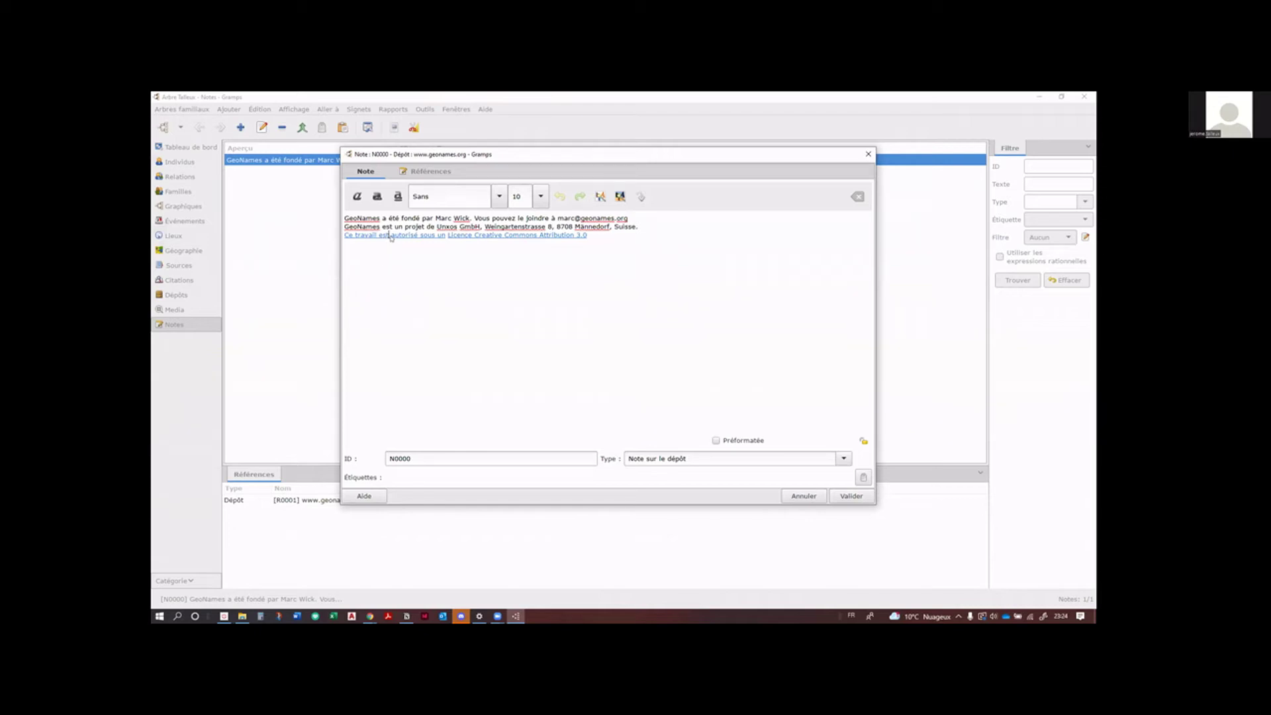
mouse_move(392, 236)
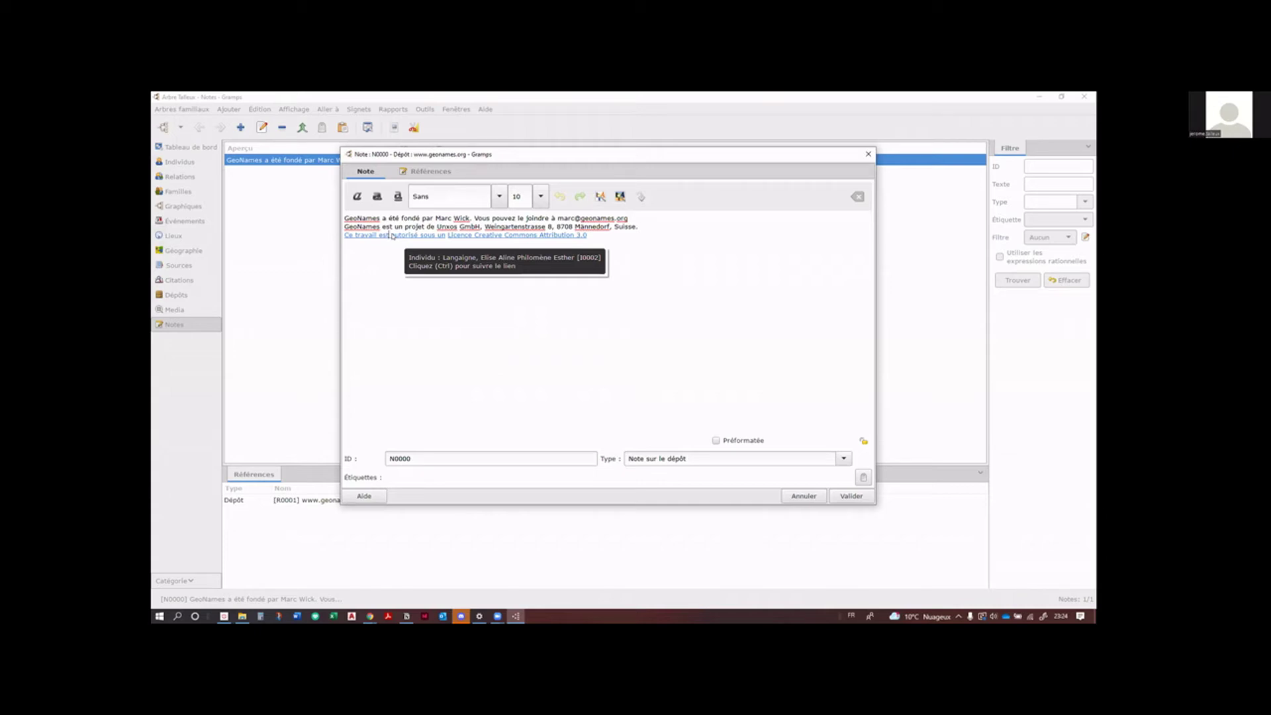
left_click(392, 236, "ctrl")
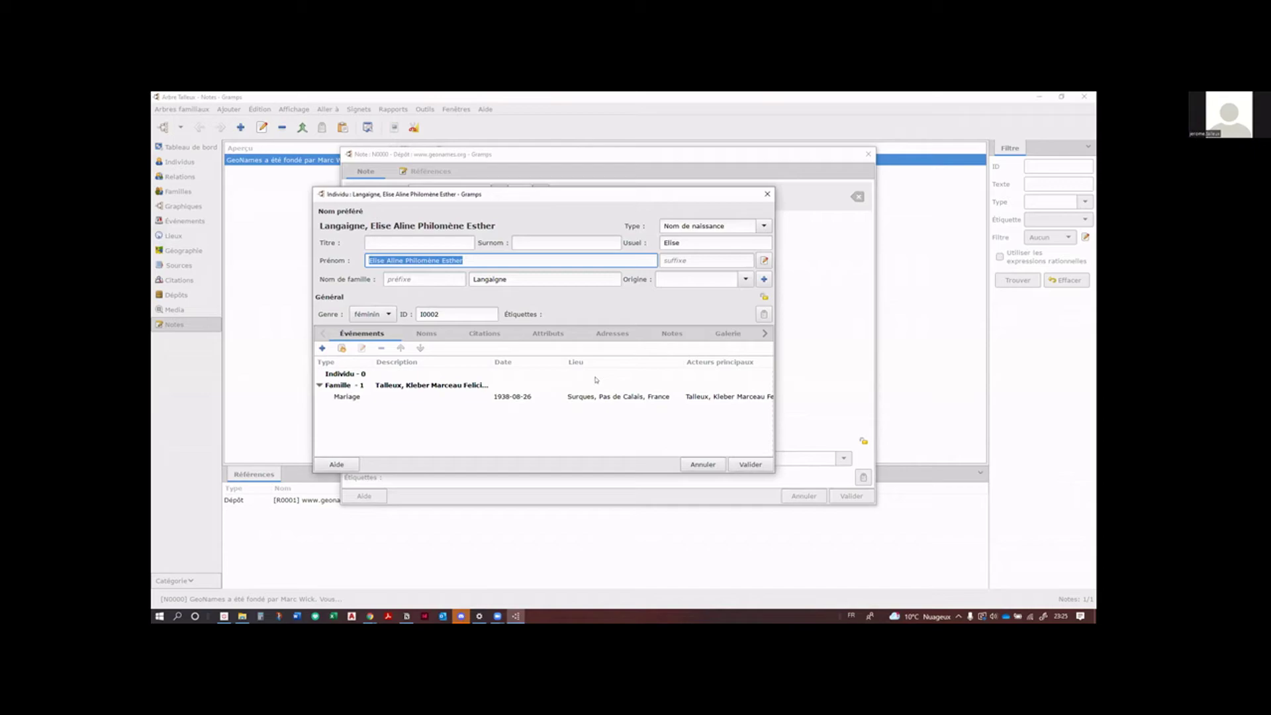
left_click(753, 465)
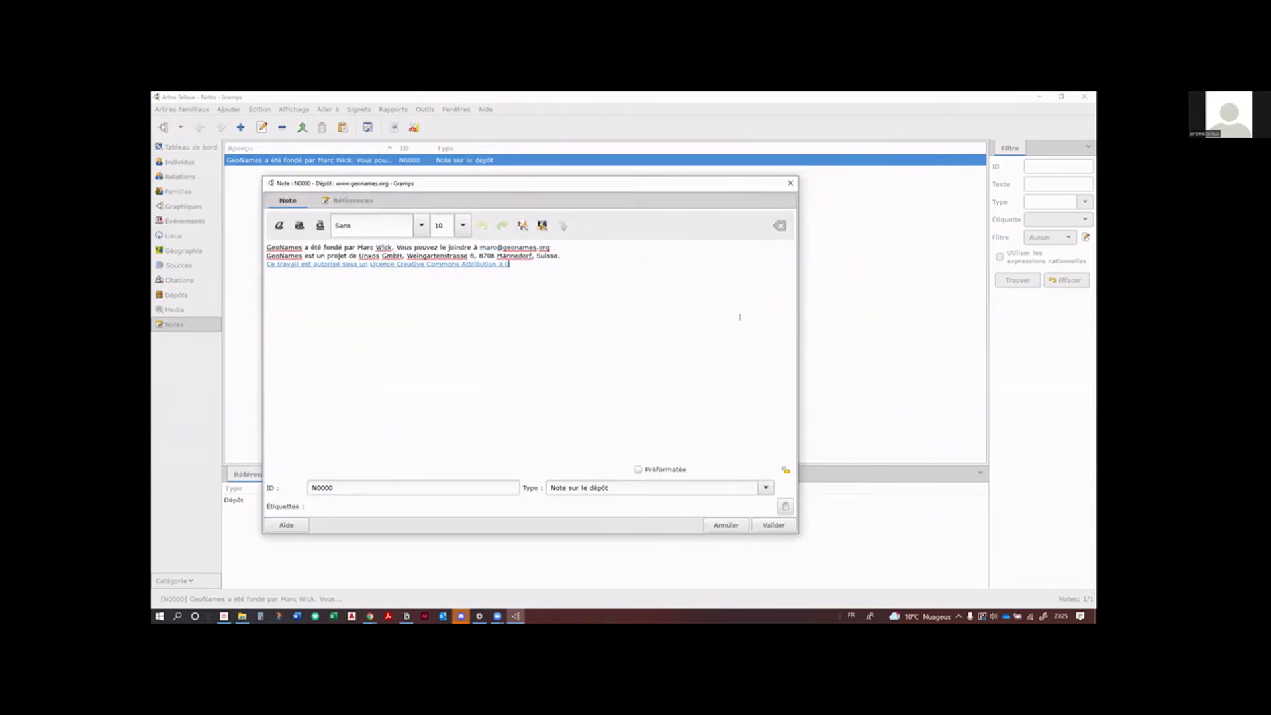
left_click(766, 524)
Step: Strip the person link from 'Ce travail est autorisé sous un', then save the note and repository
left_click(314, 267)
left_click_drag(363, 264, 266, 267)
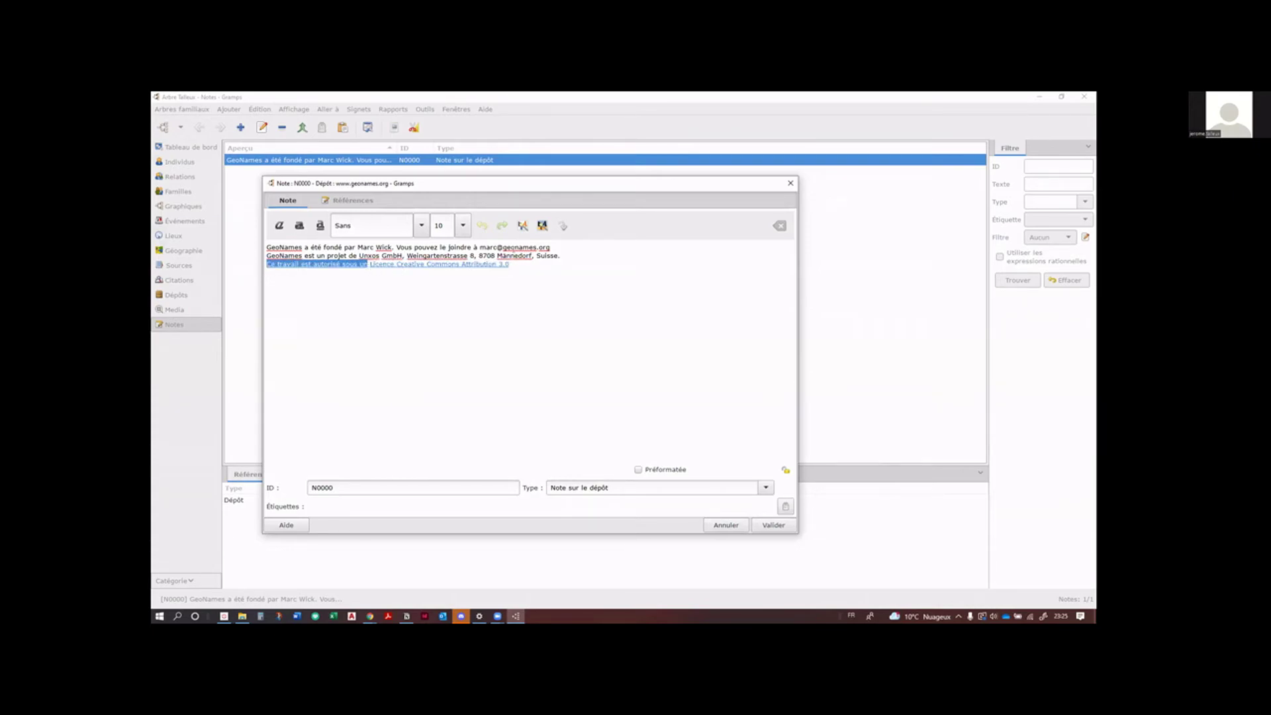
left_click(563, 225)
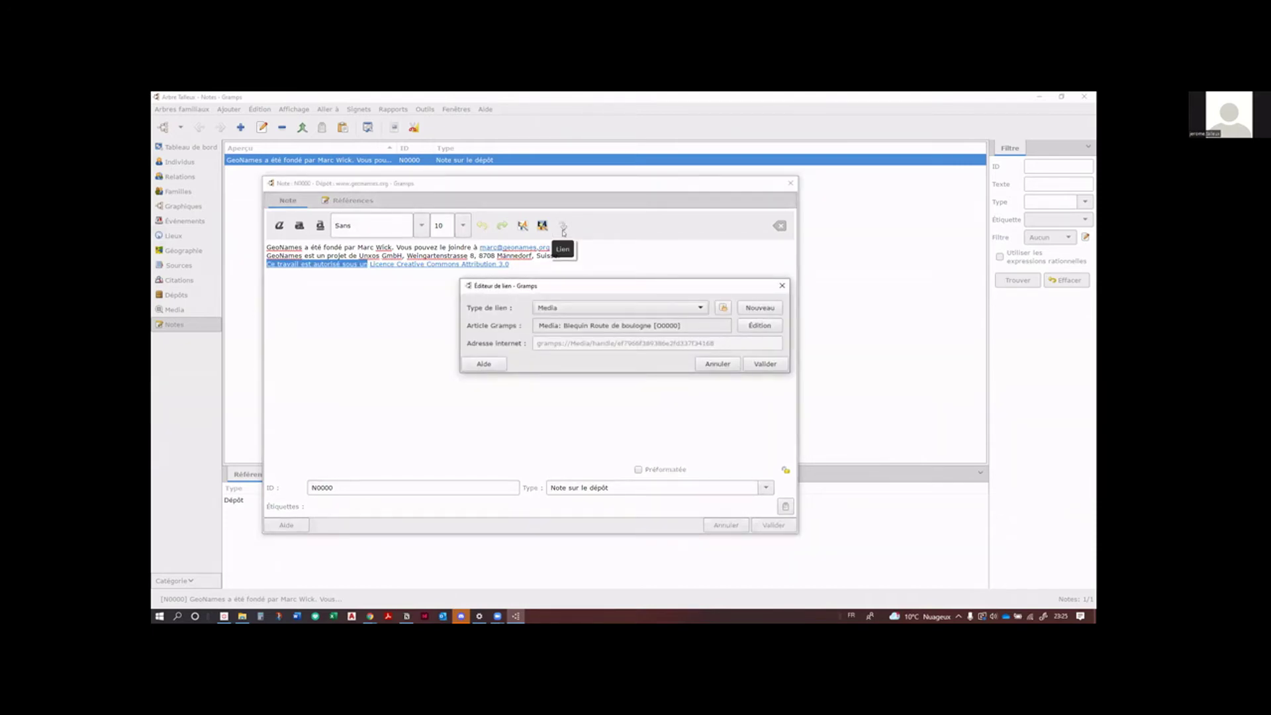
left_click(782, 285)
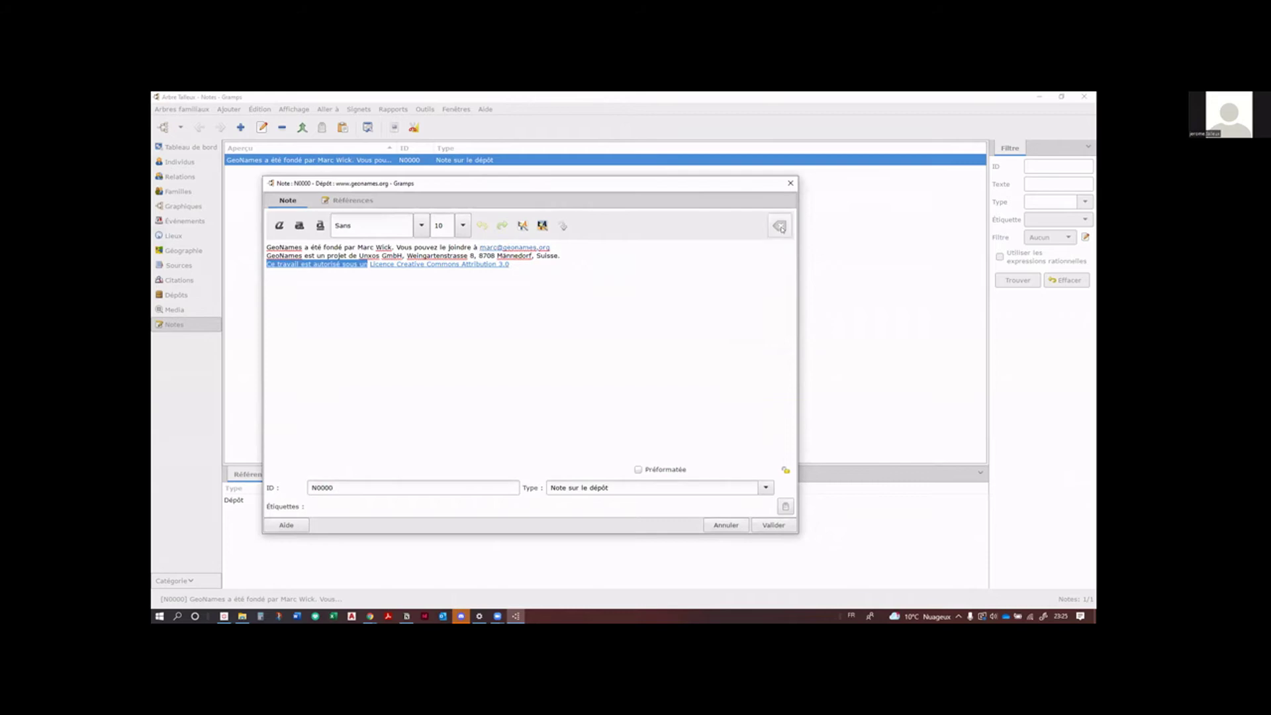
left_click(780, 226)
left_click(344, 311)
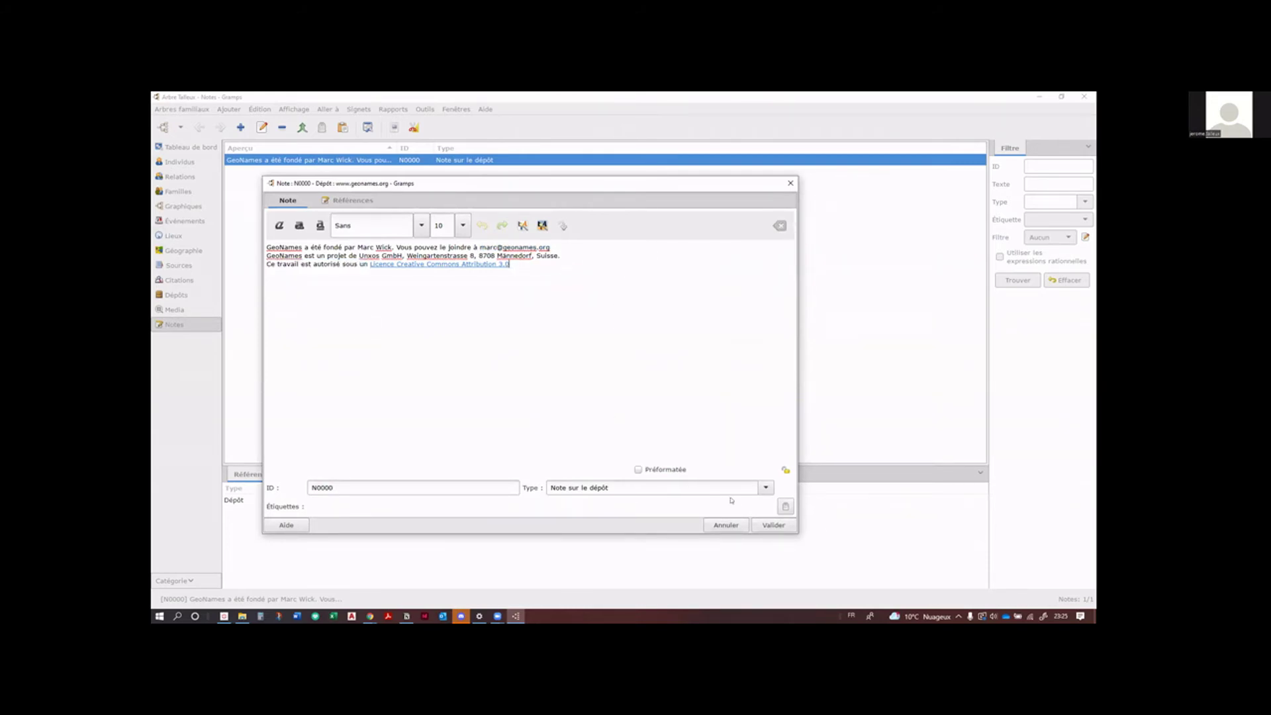
left_click(772, 524)
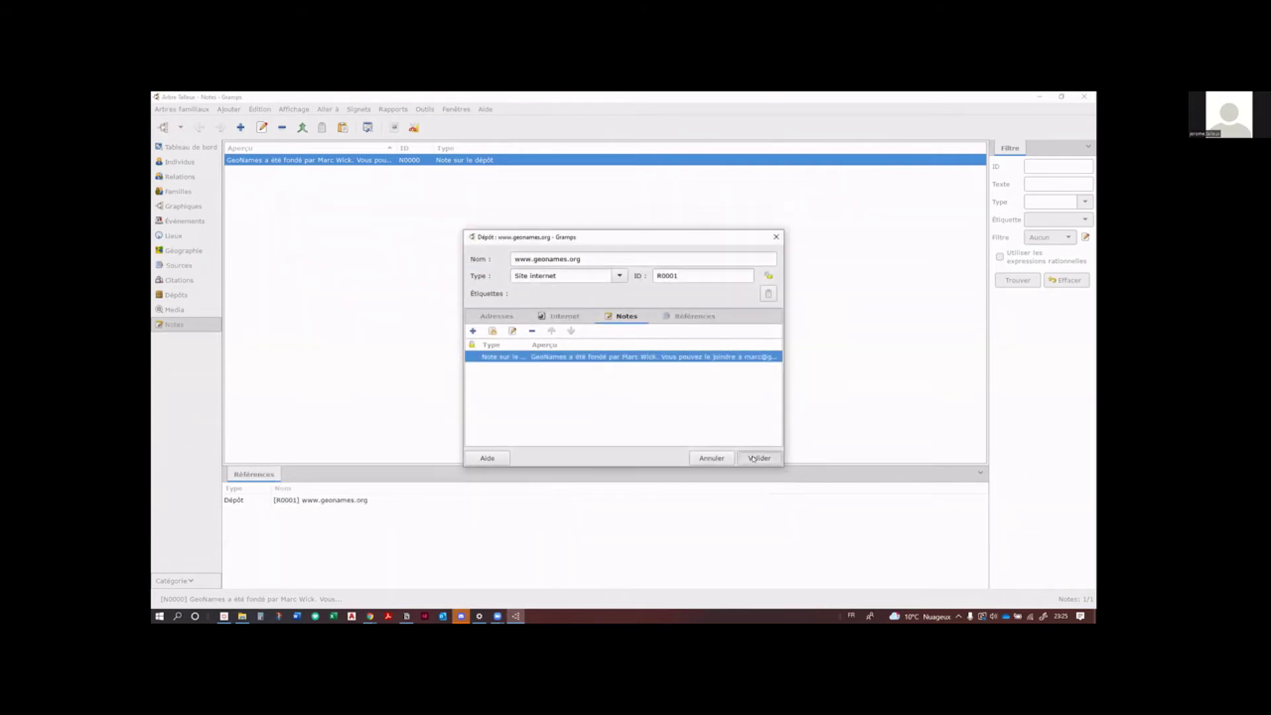
left_click(753, 458)
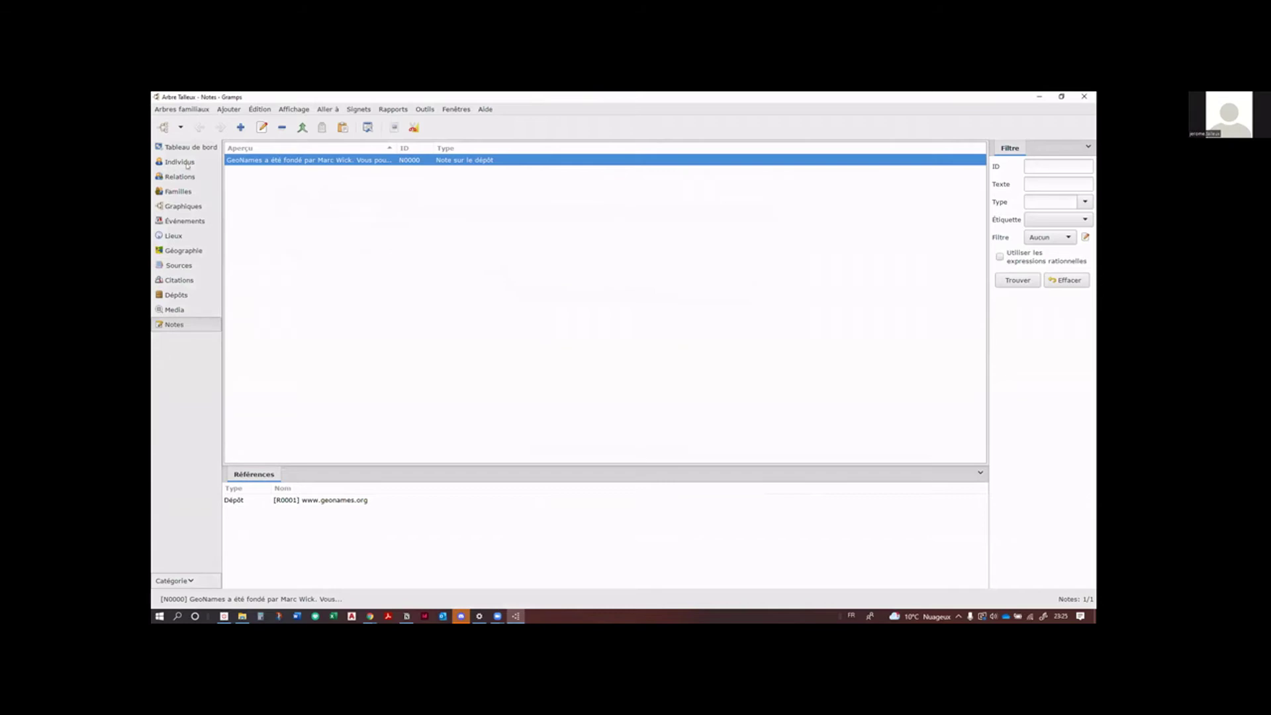
Step: Browse the Individus list and family tree chart, then map the person's places around Escœuilles
left_click(186, 163)
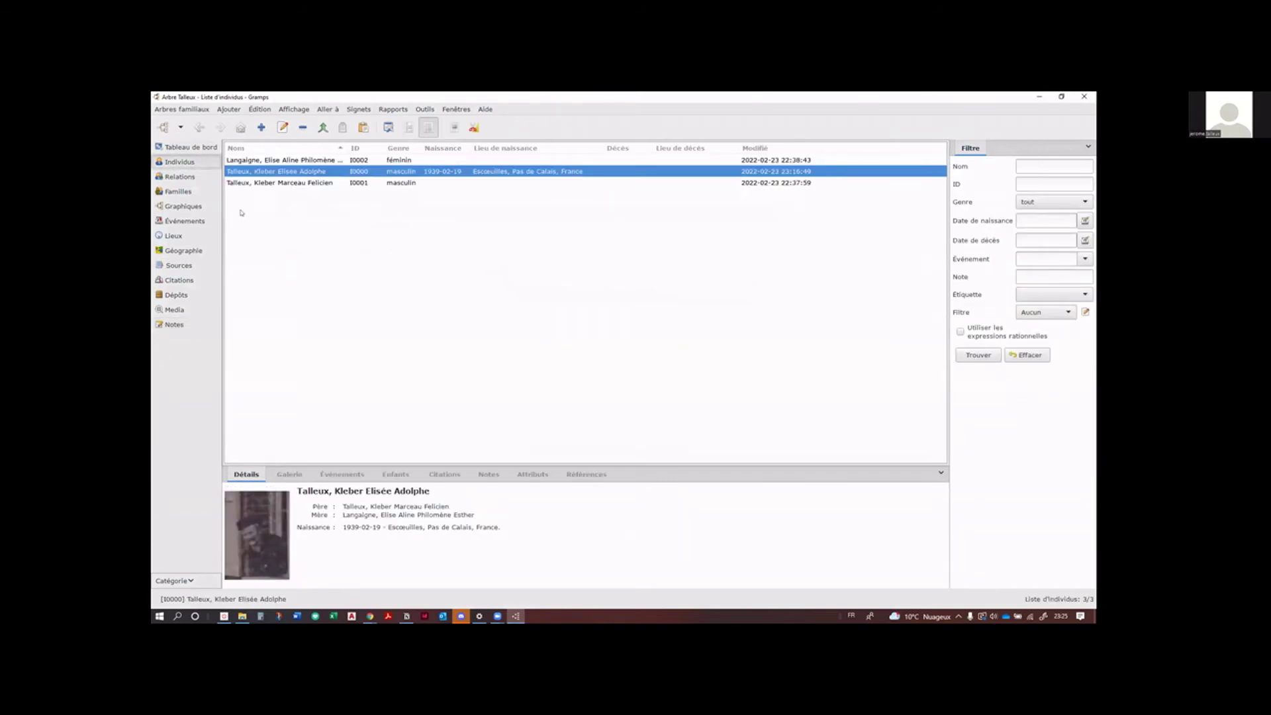
left_click(183, 206)
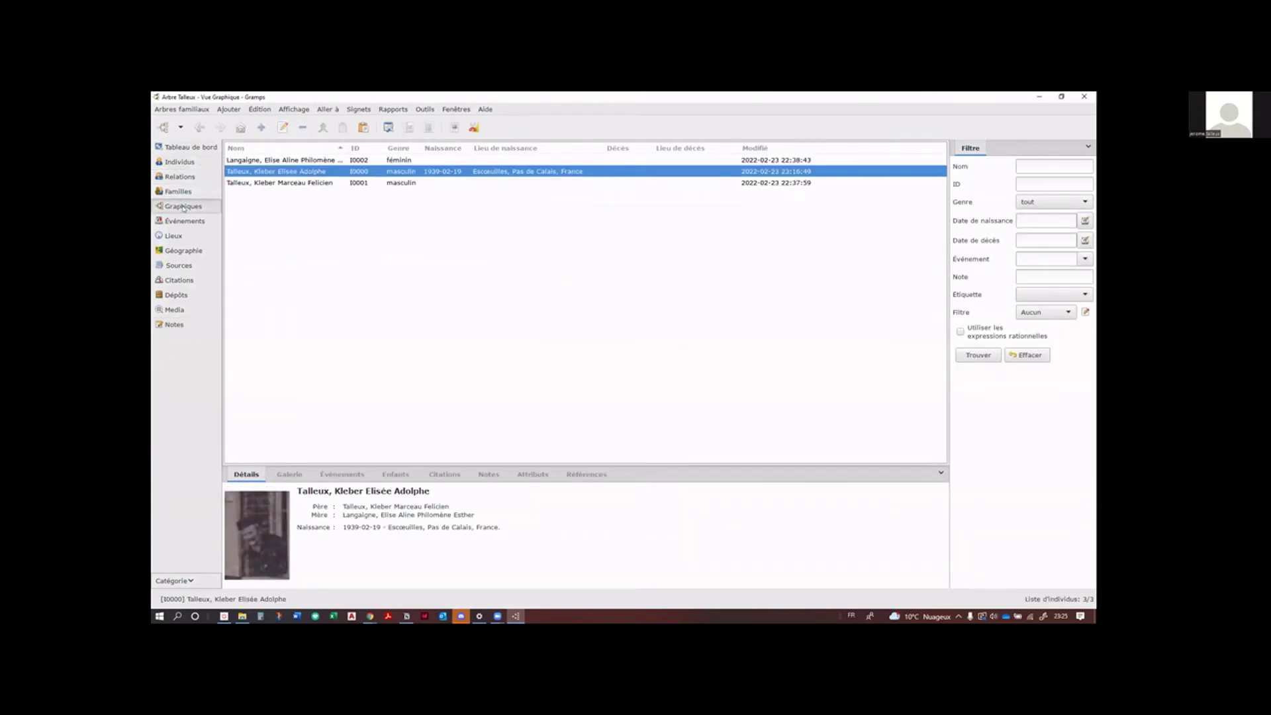
left_click(172, 251)
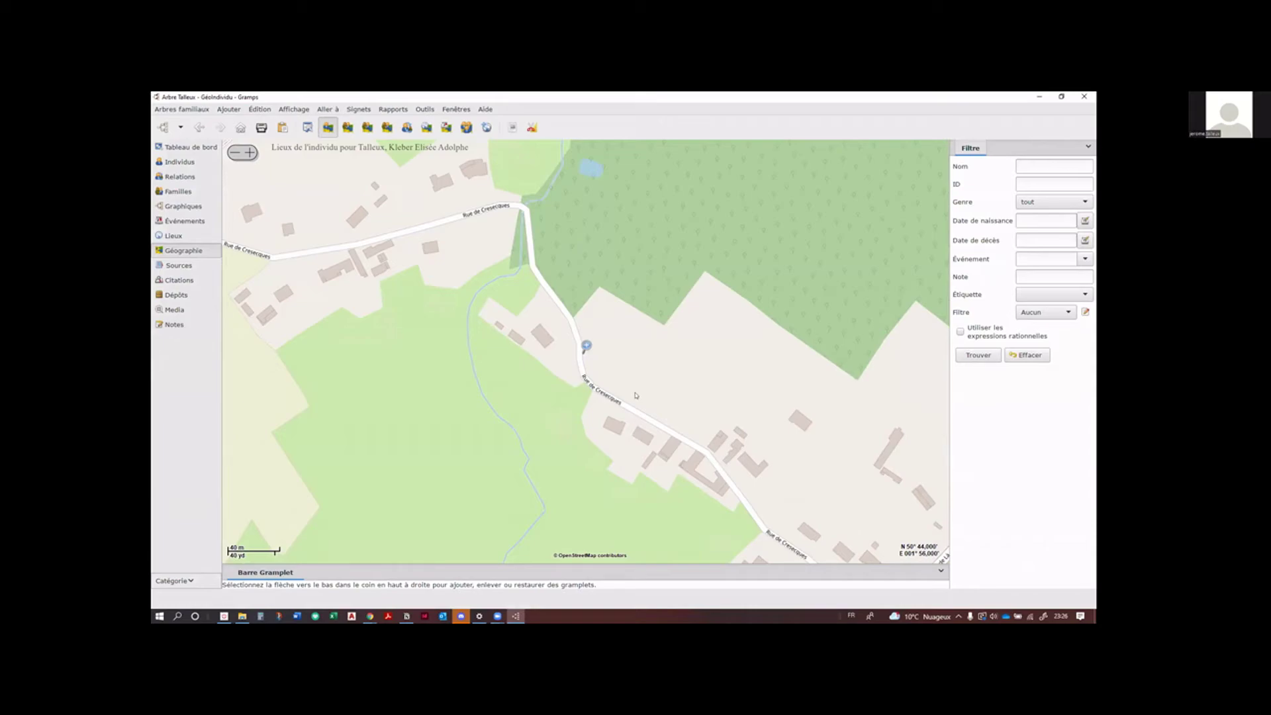
scroll(634, 387, "down", 1)
scroll(634, 395, "down", 2)
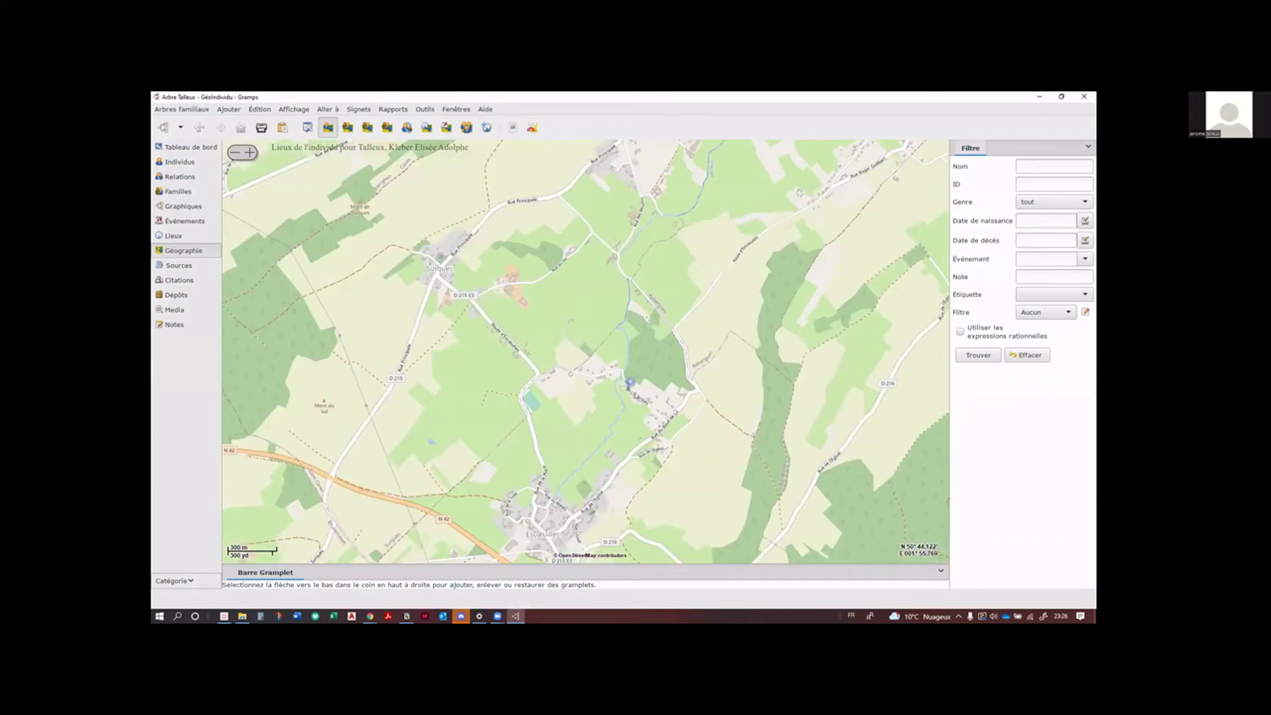
left_click_drag(520, 521, 515, 427)
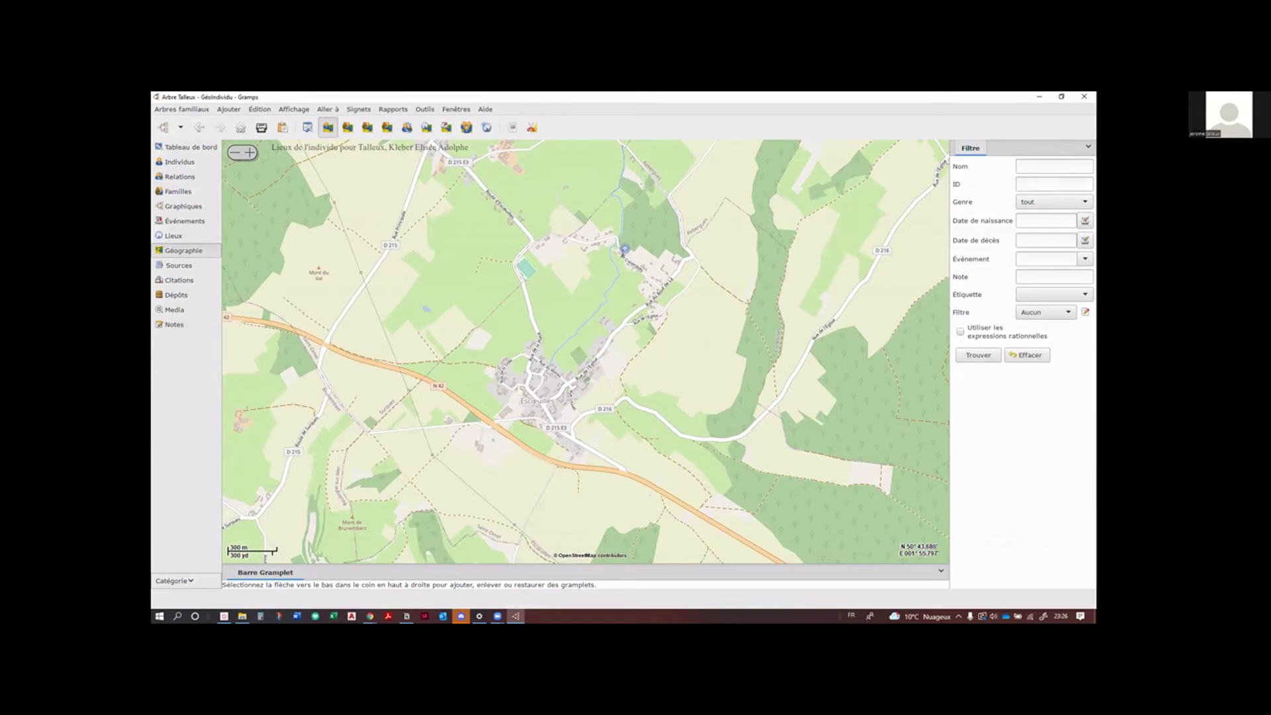
key("alt+Tab")
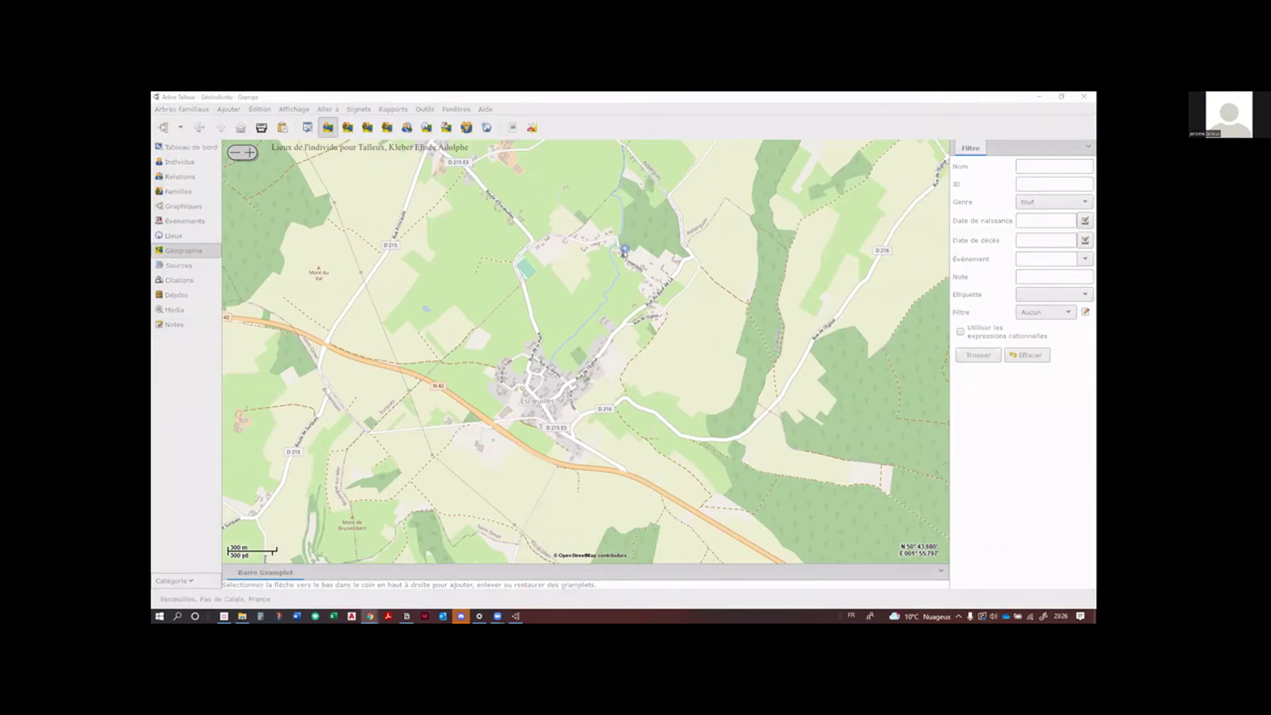
Step: Centre the map on the birth event's place and zoom into Escœuilles near its church
key("alt+Tab")
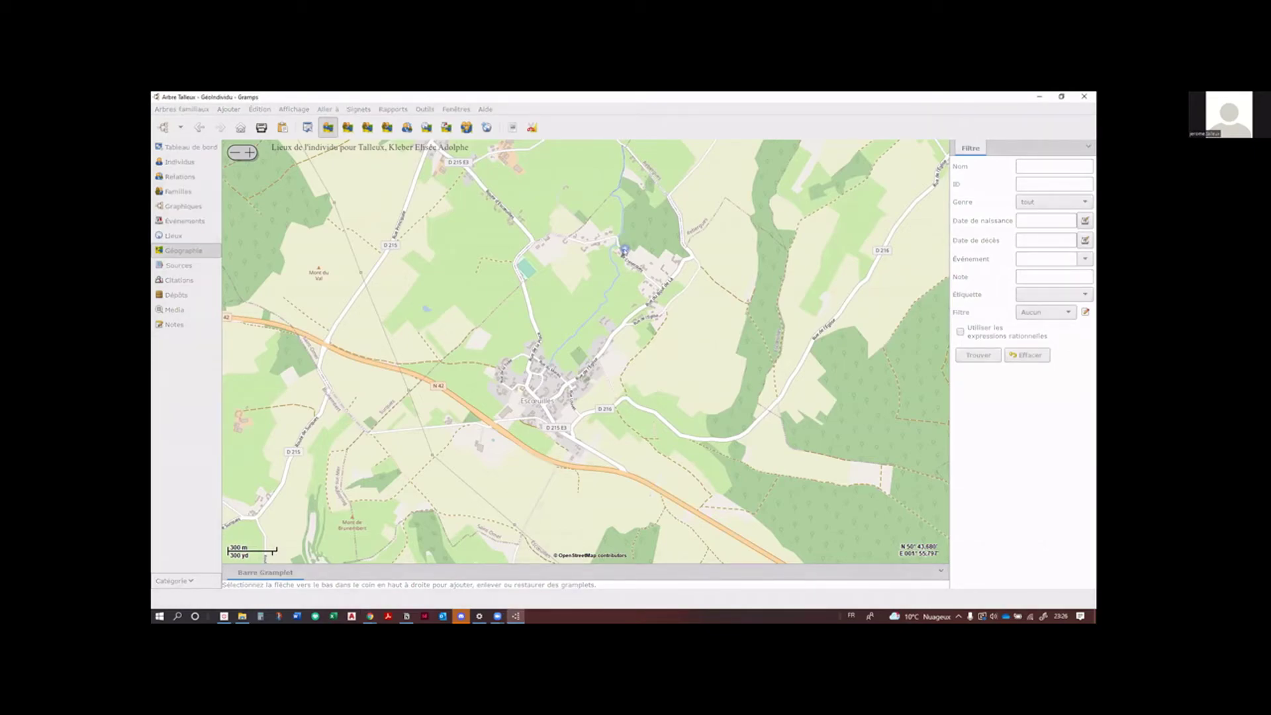
left_click_drag(617, 255, 607, 270)
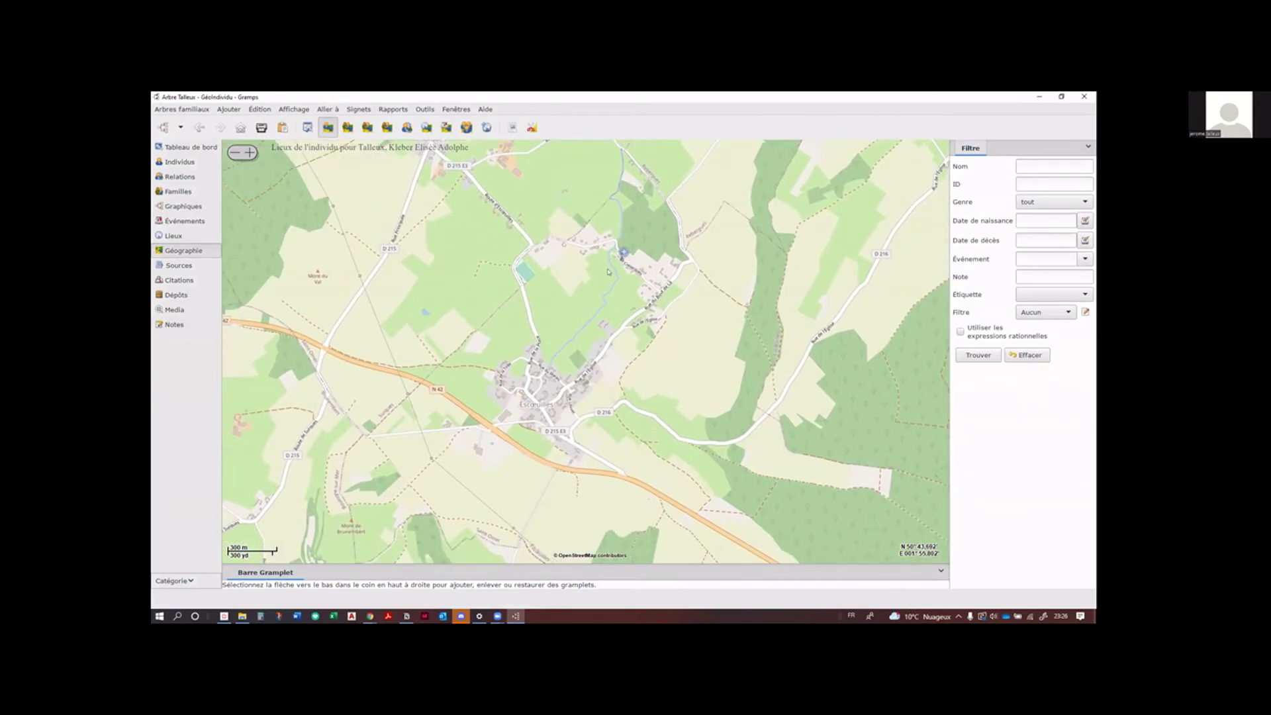
left_click(624, 254)
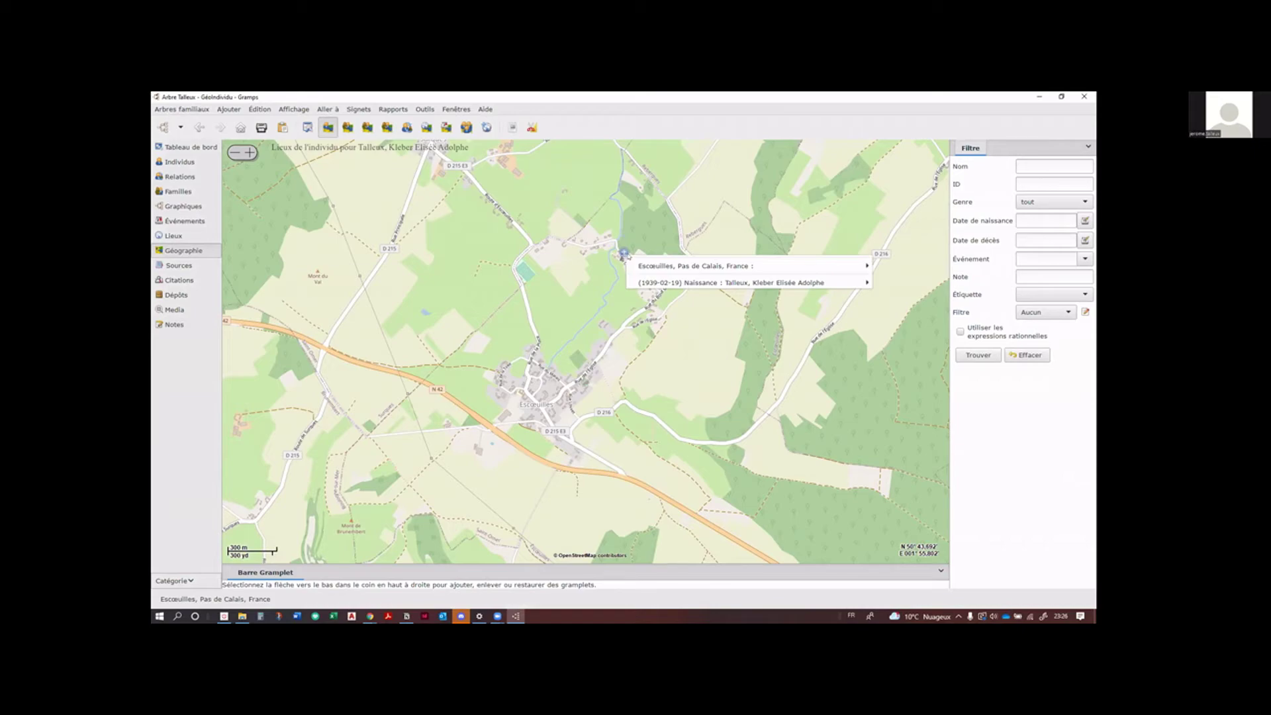
mouse_move(640, 265)
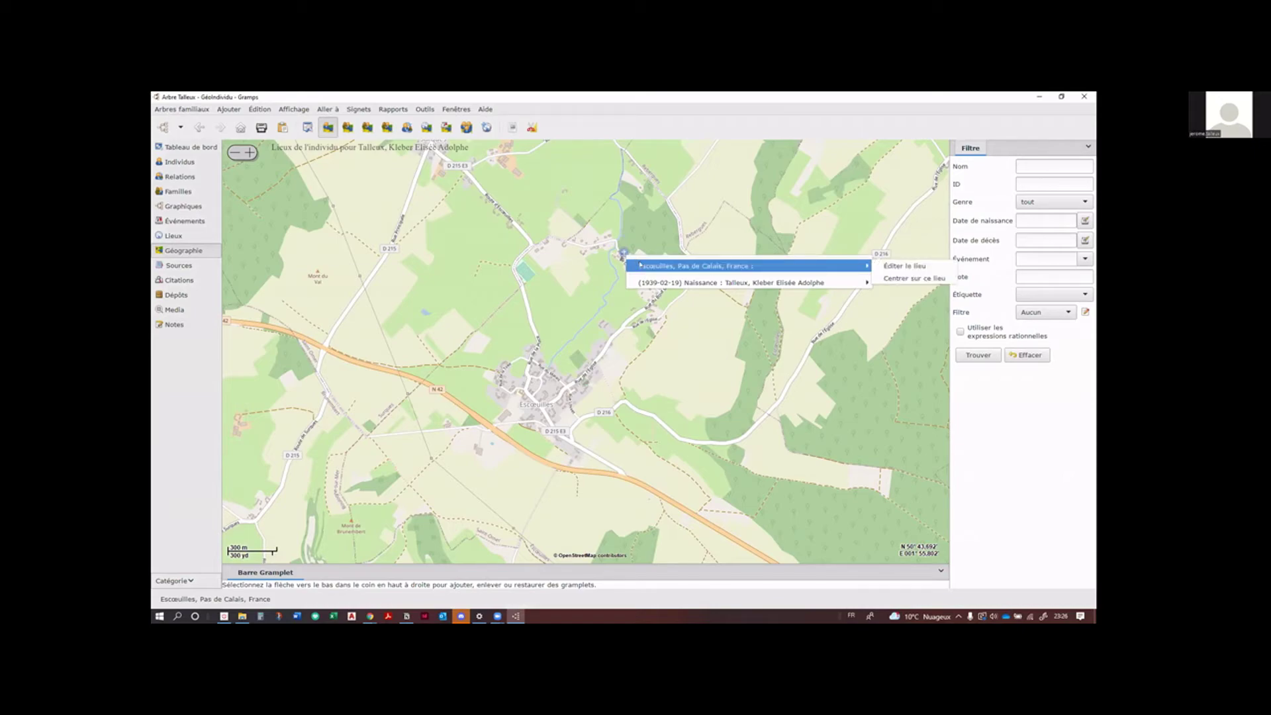
mouse_move(682, 282)
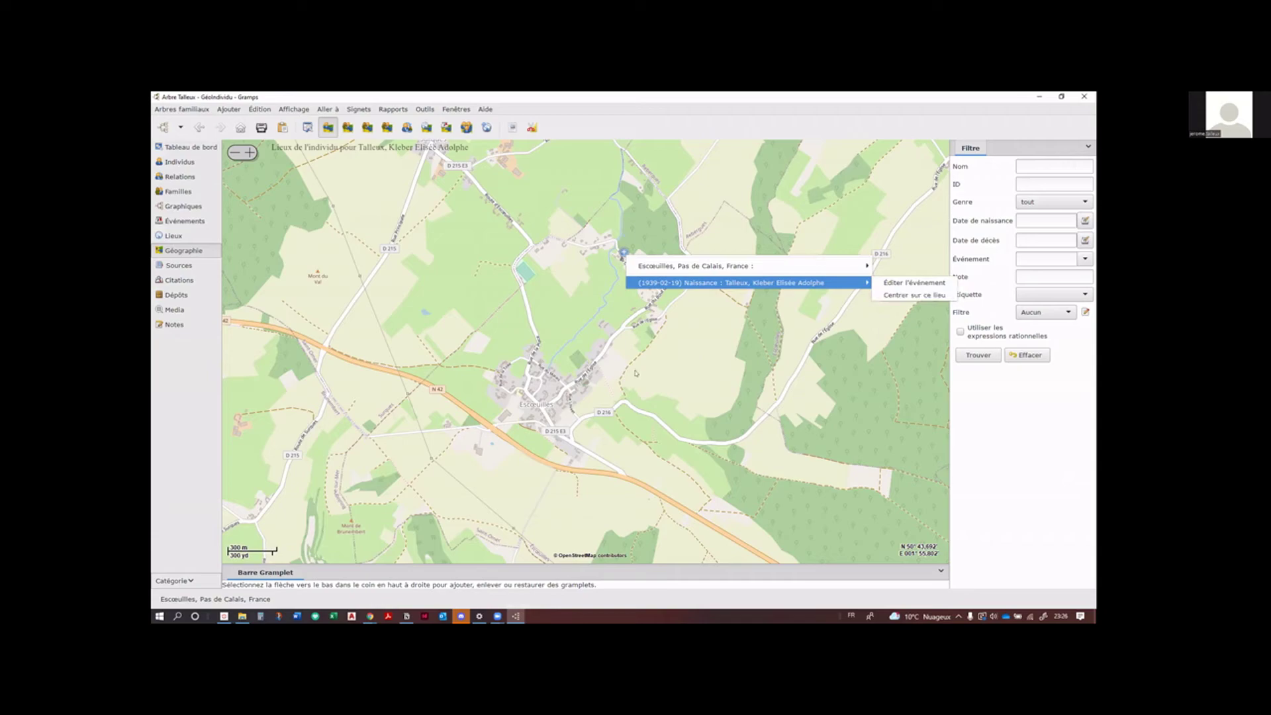
left_click(914, 294)
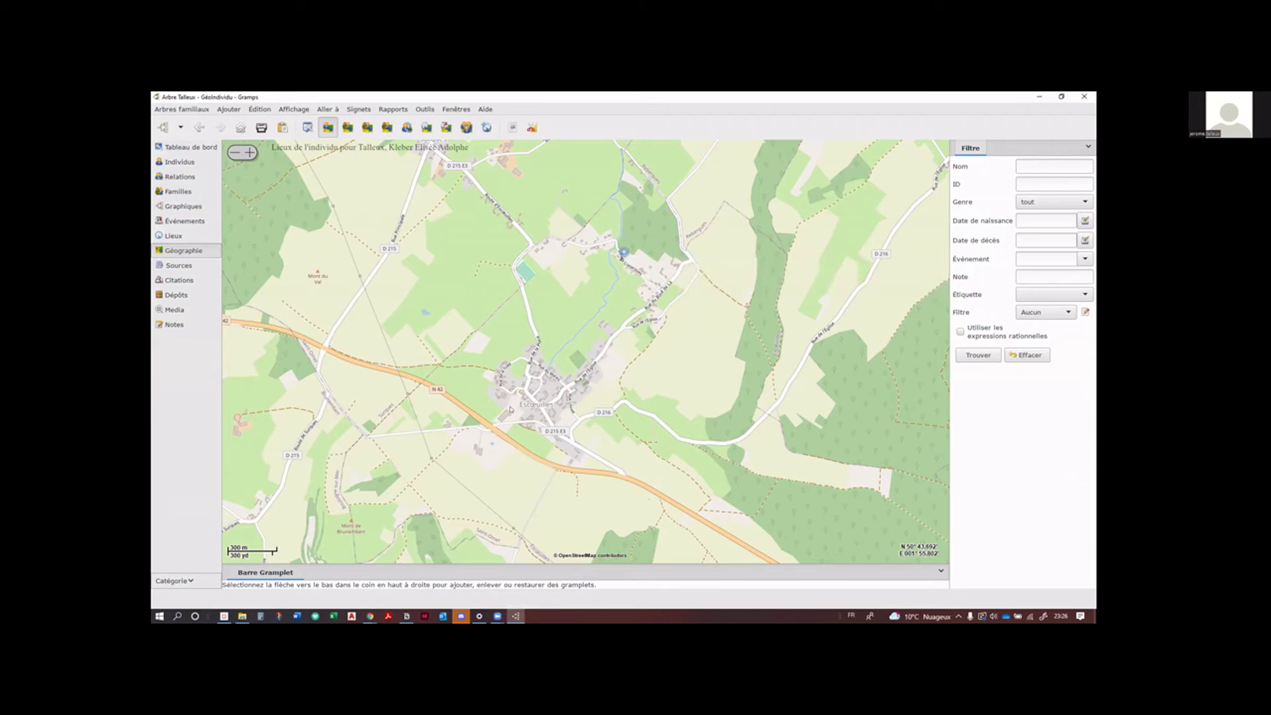
scroll(487, 427, "up", 4)
scroll(487, 427, "down", 2)
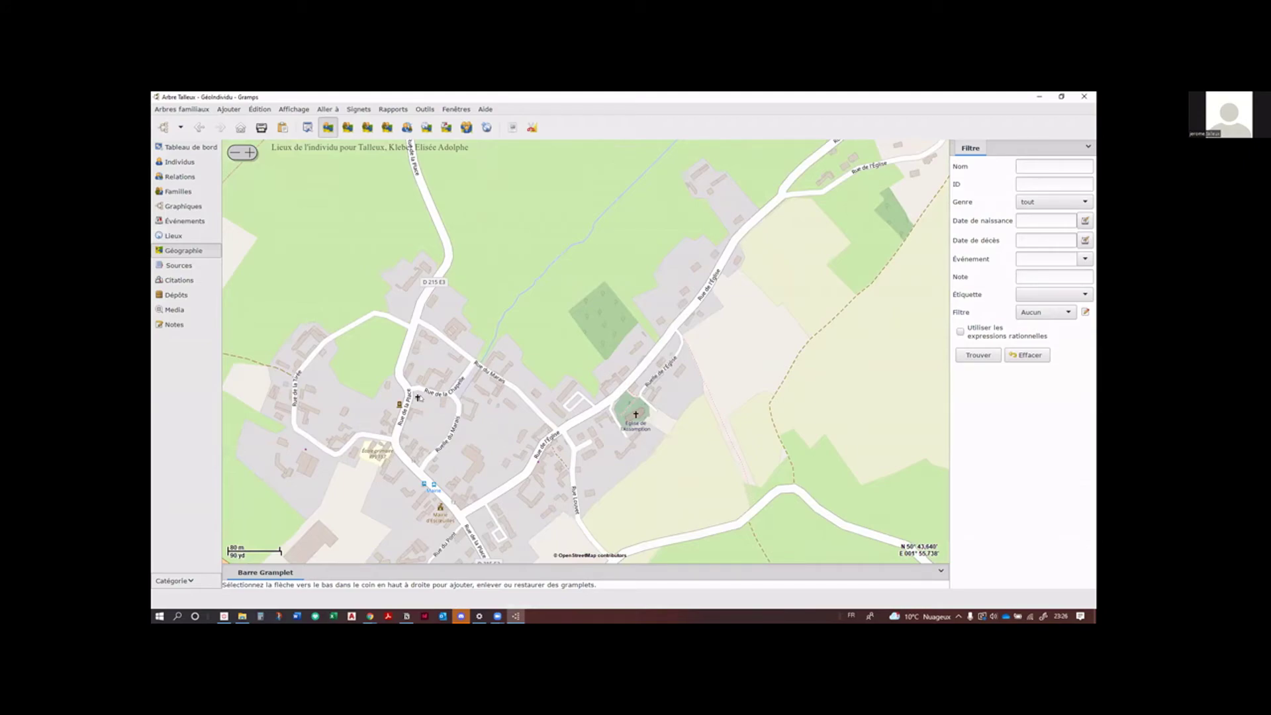
left_click_drag(418, 397, 451, 363)
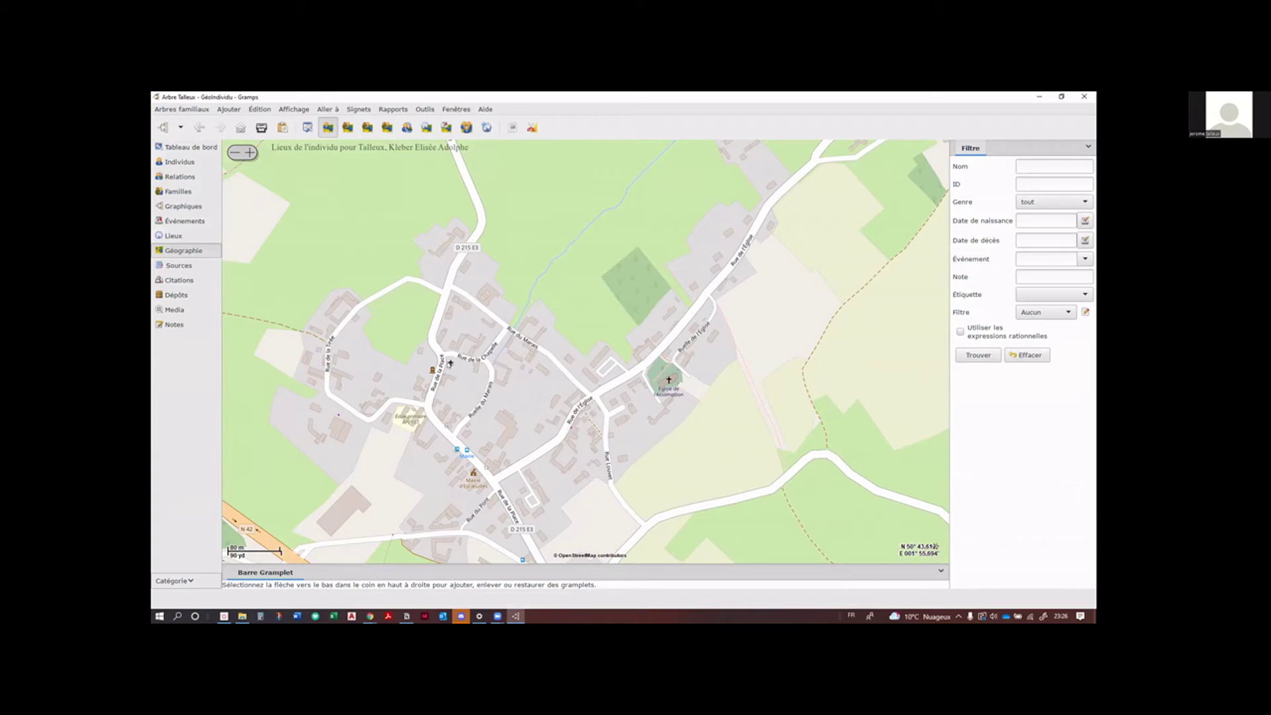
Step: Use Ajouter un lieu at the map marker to open the Sélection du lieu dialog, then widen it
right_click(450, 363)
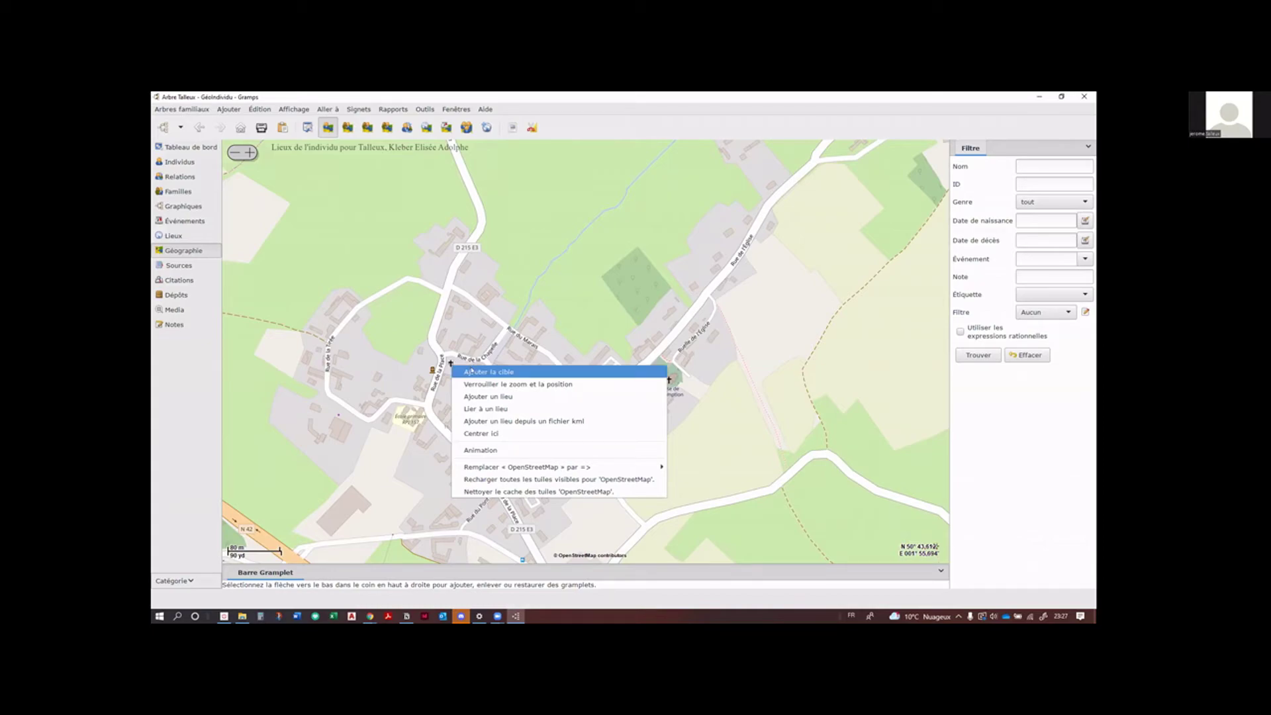
left_click(478, 396)
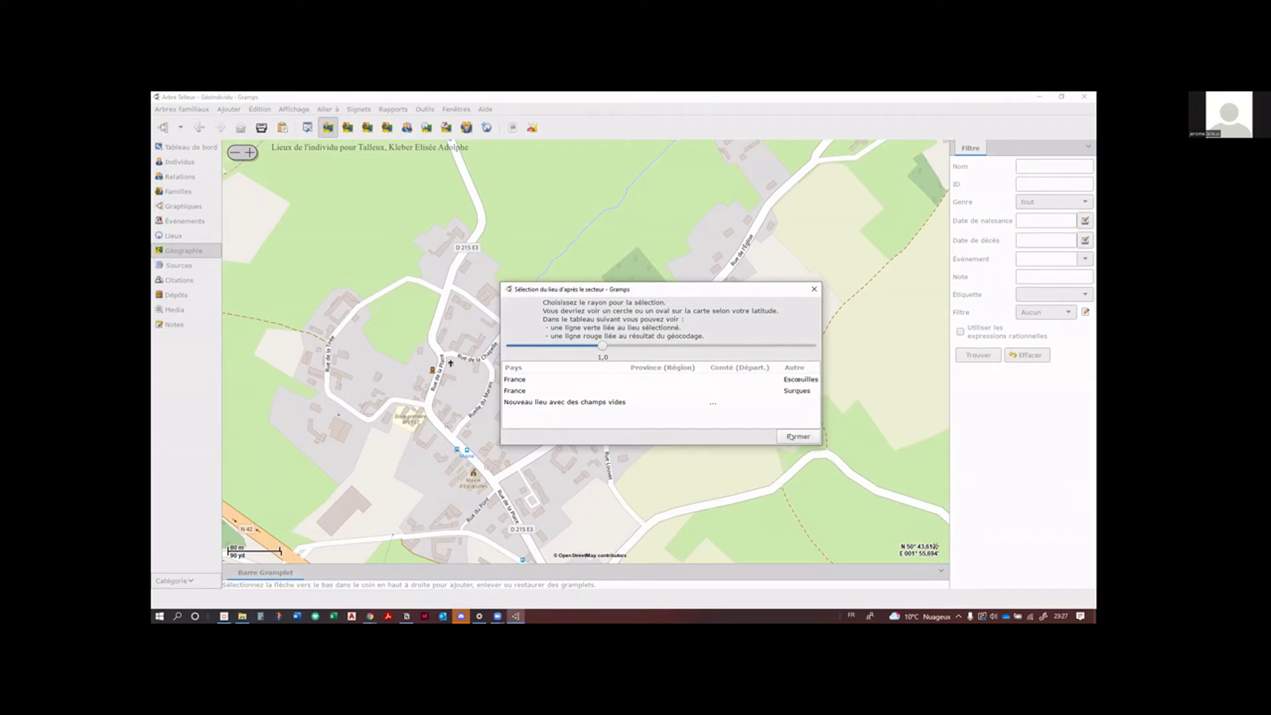
left_click(605, 401)
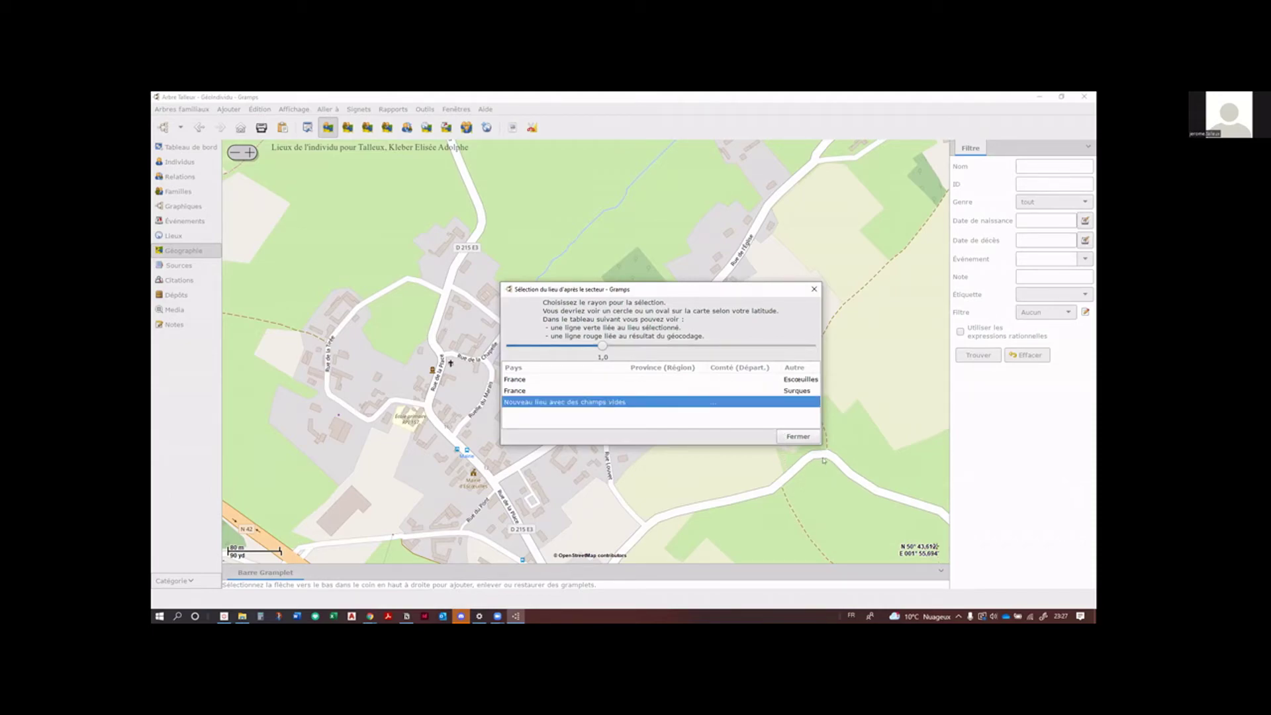
left_click(798, 436)
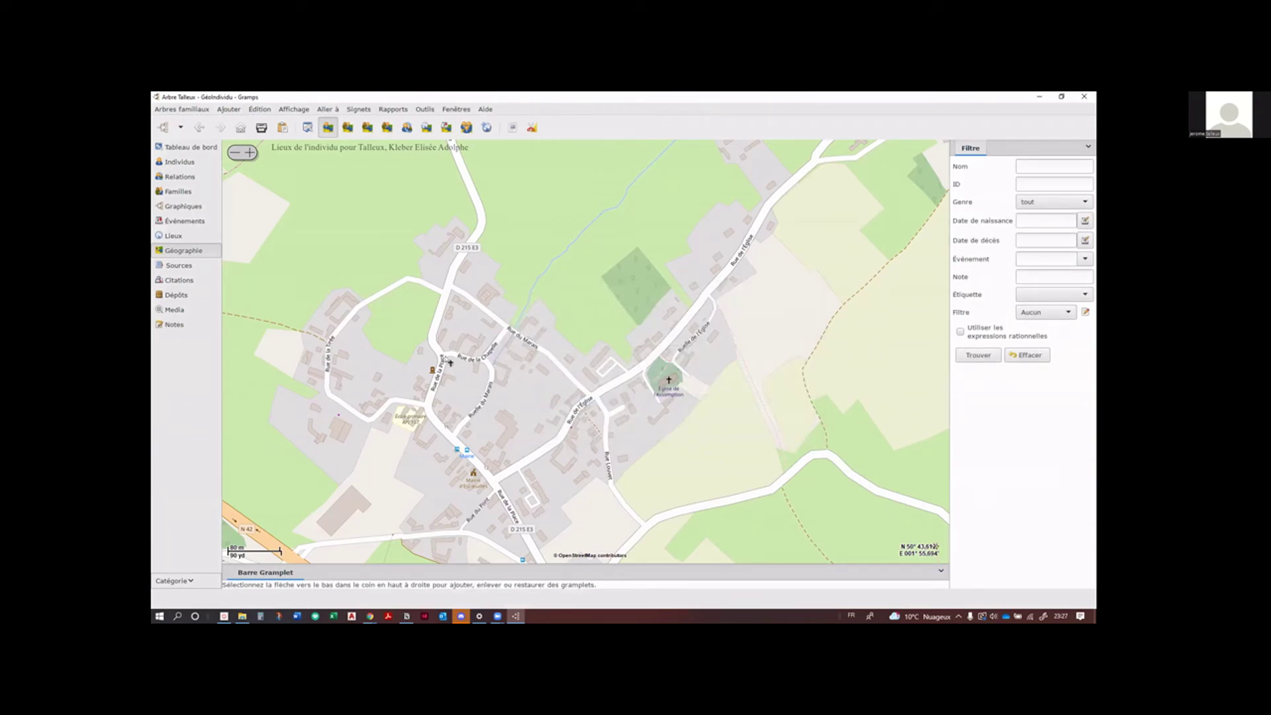
right_click(450, 363)
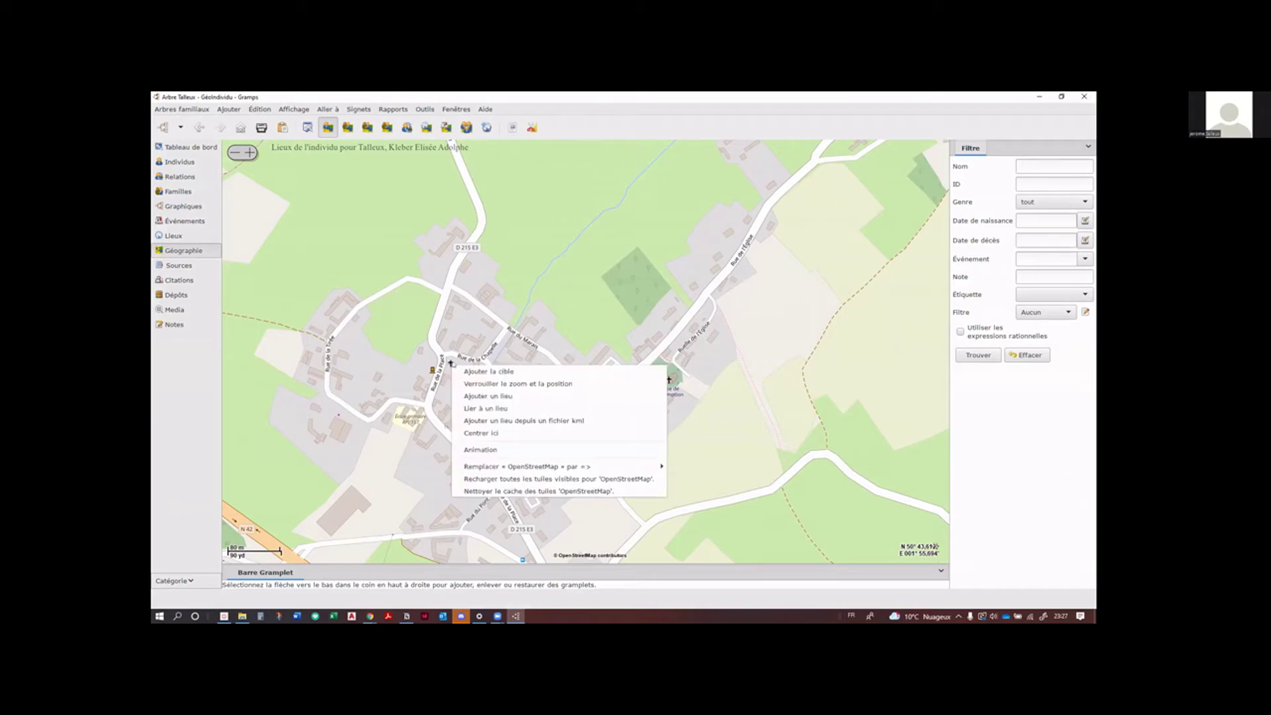
left_click(490, 398)
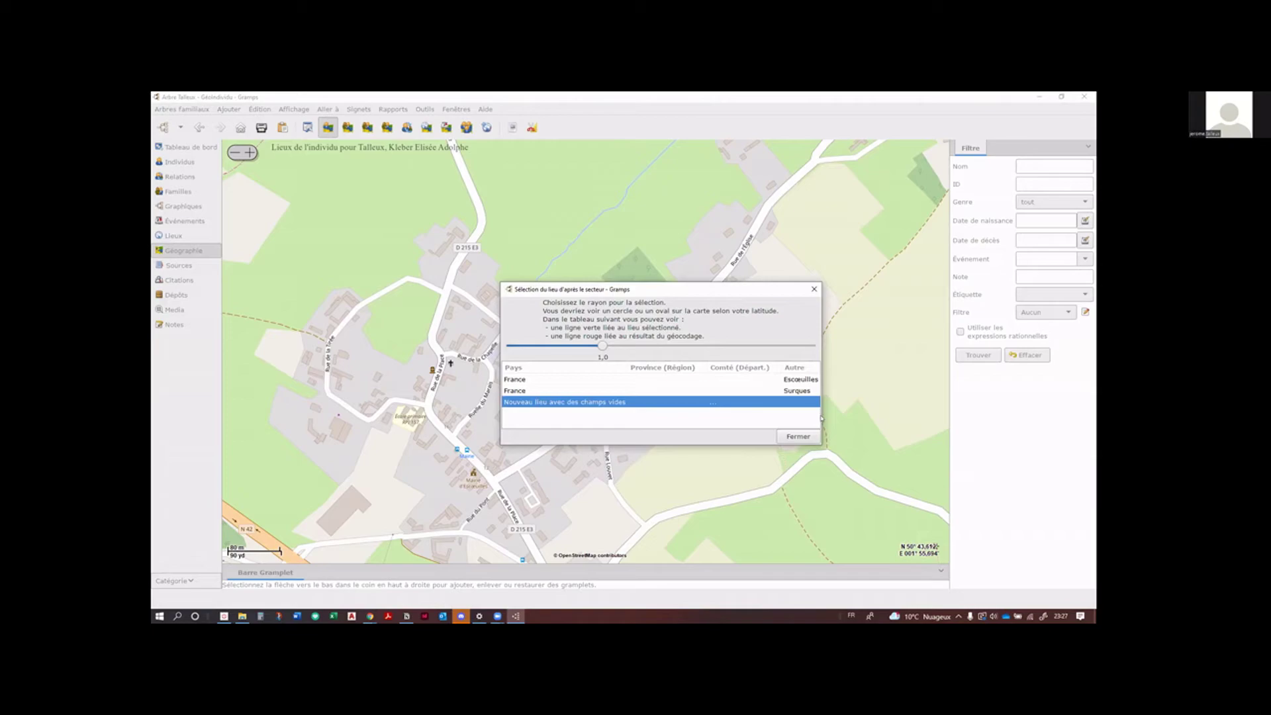
left_click_drag(818, 413, 883, 414)
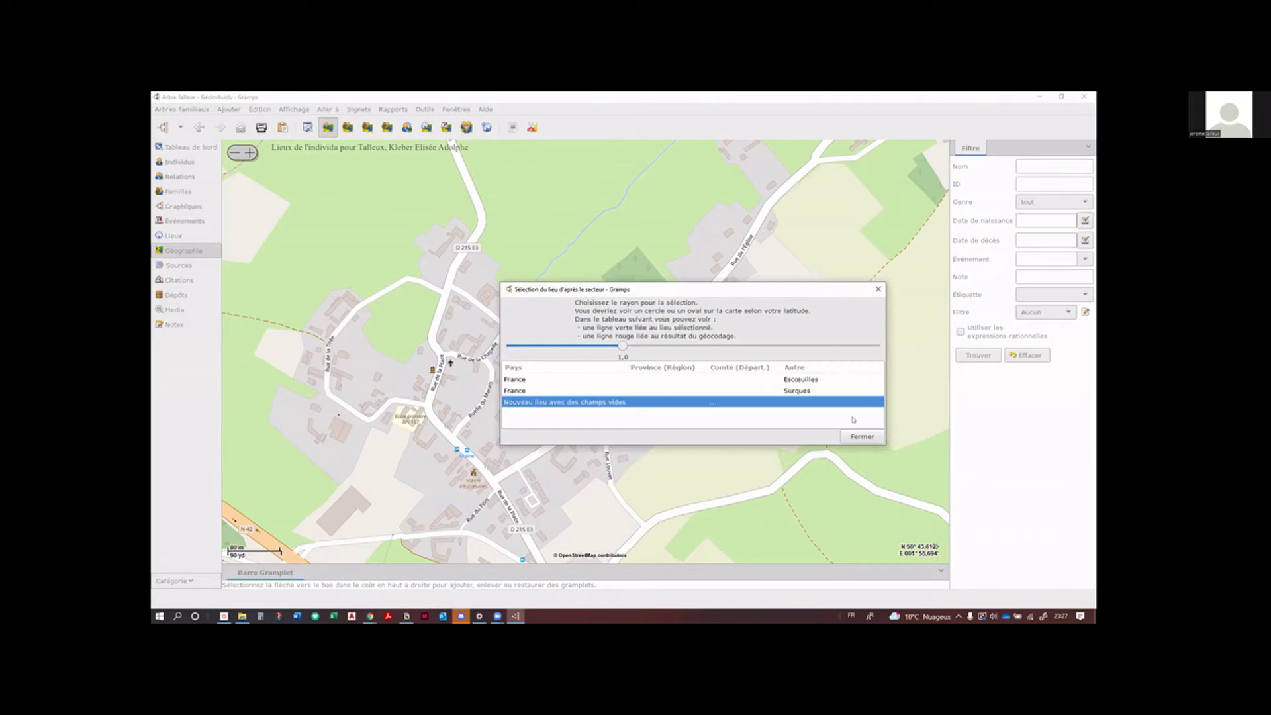
Step: Create a new empty place at the marker and name it Chapelle
double_click(531, 402)
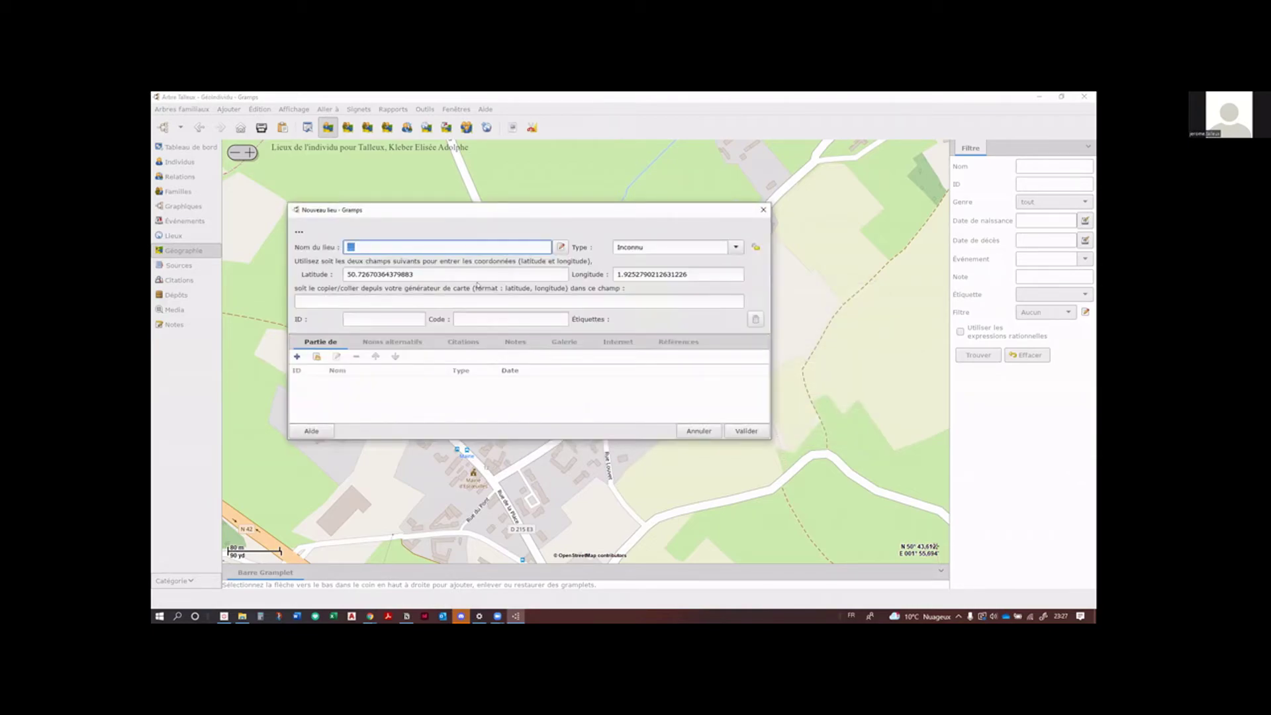
left_click_drag(469, 210, 469, 175)
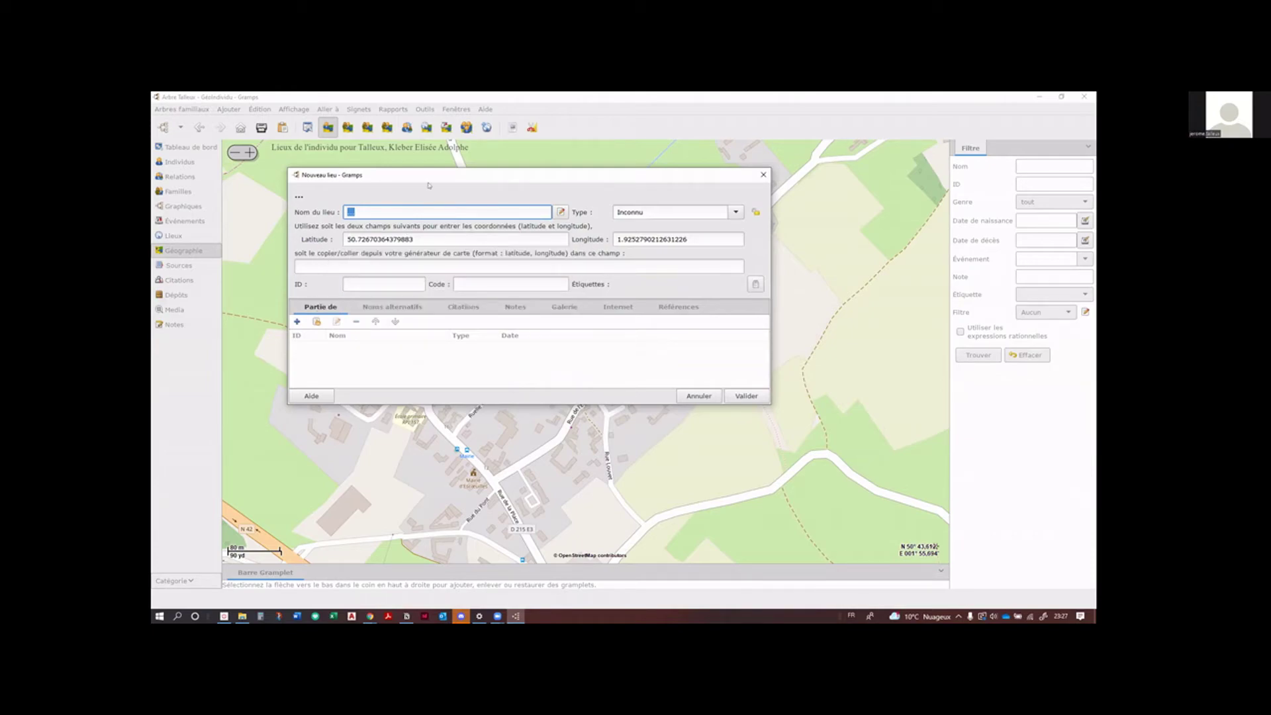
left_click_drag(426, 180, 548, 186)
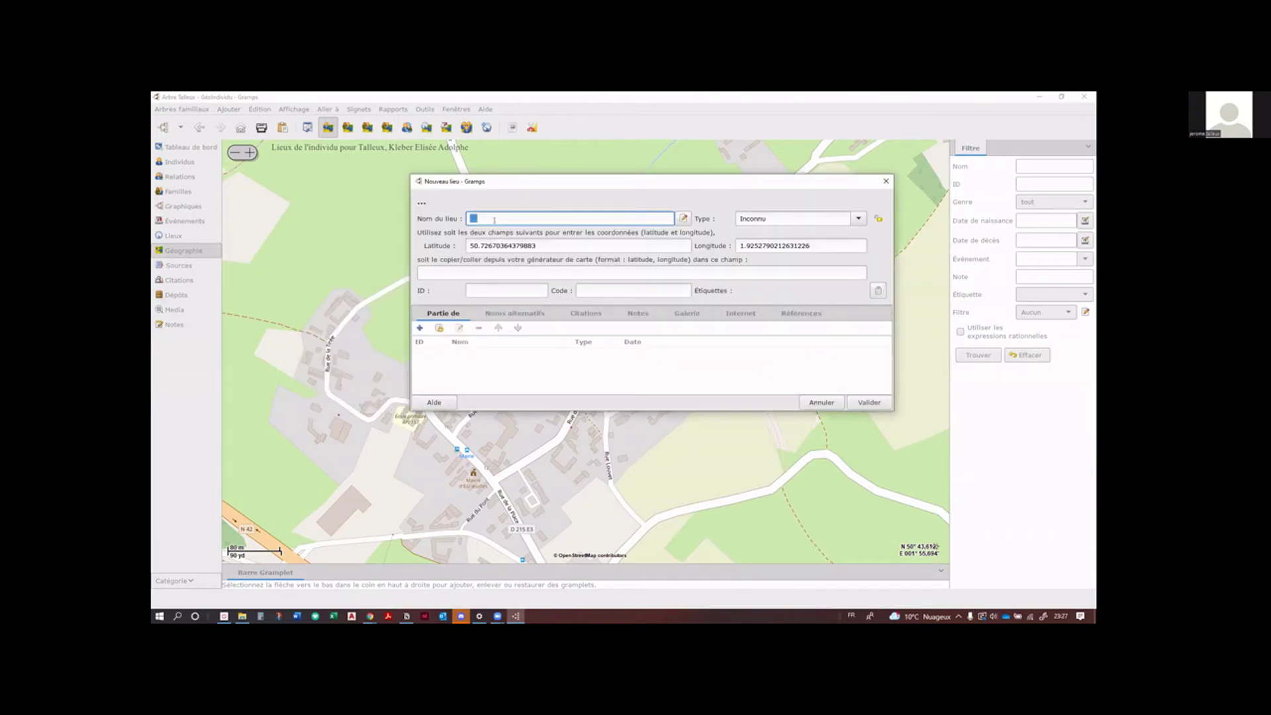
type("Chapelle")
Step: Set the new place's type to Eglise
left_click(858, 218)
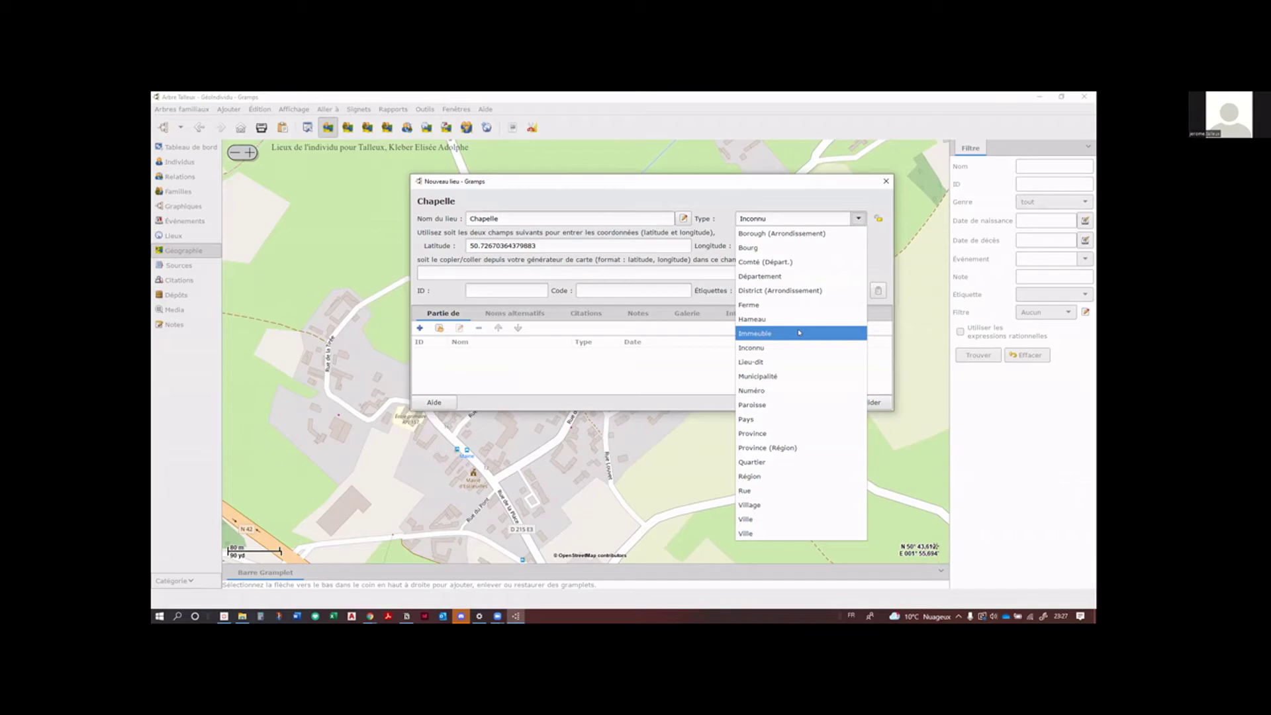
left_click(761, 215)
double_click(758, 215)
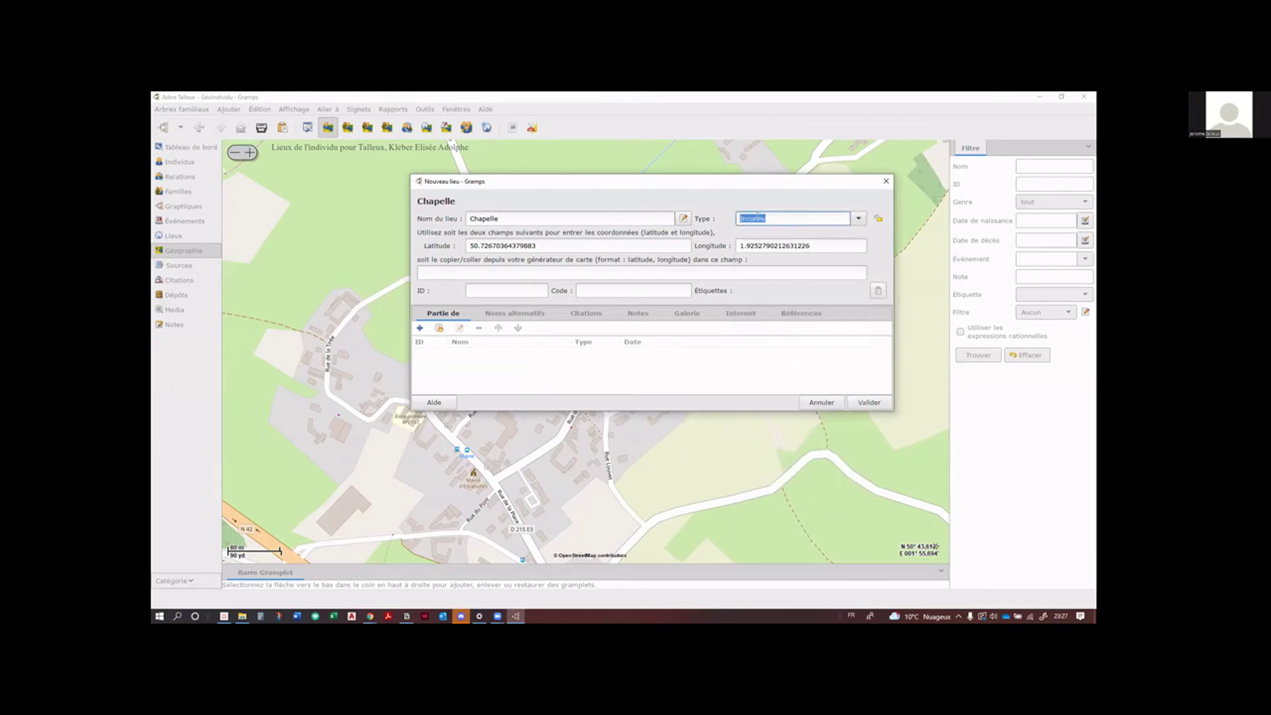
type("Eglise")
key("Tab")
left_click(858, 217)
left_click(858, 217)
Step: Make Chapelle part of Escœuilles and save the new place
left_click(439, 329)
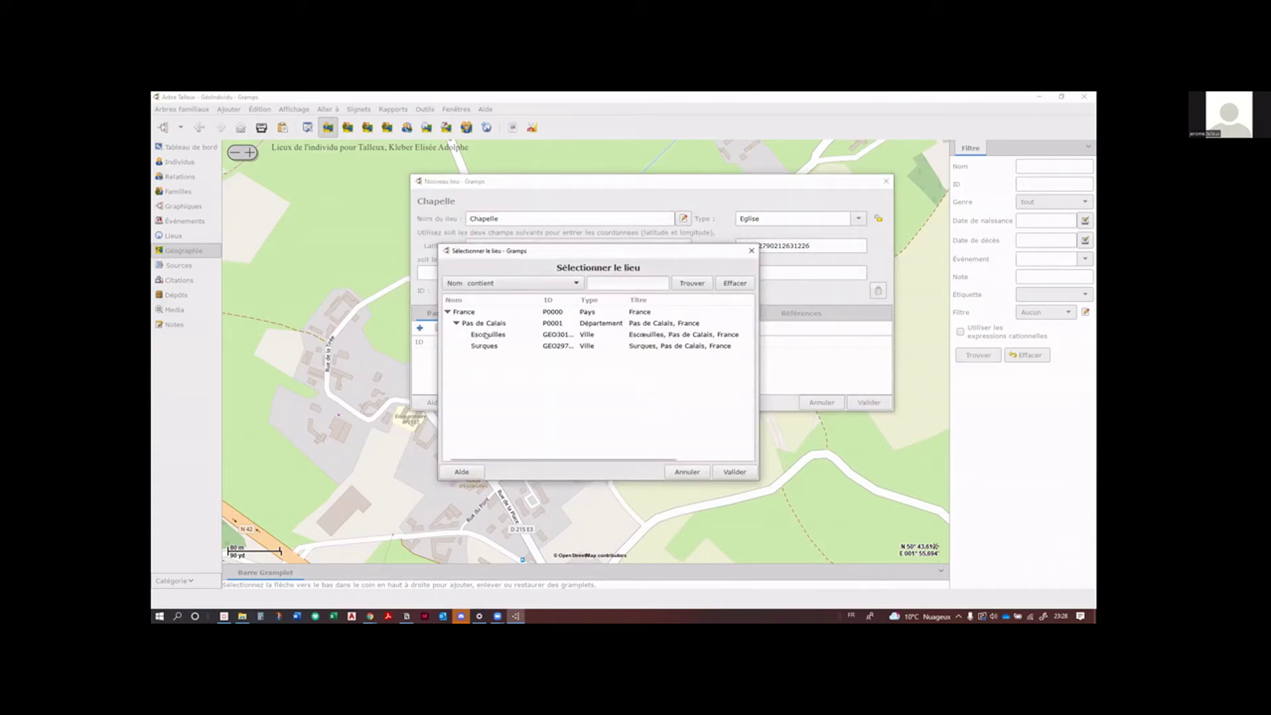
left_click(485, 336)
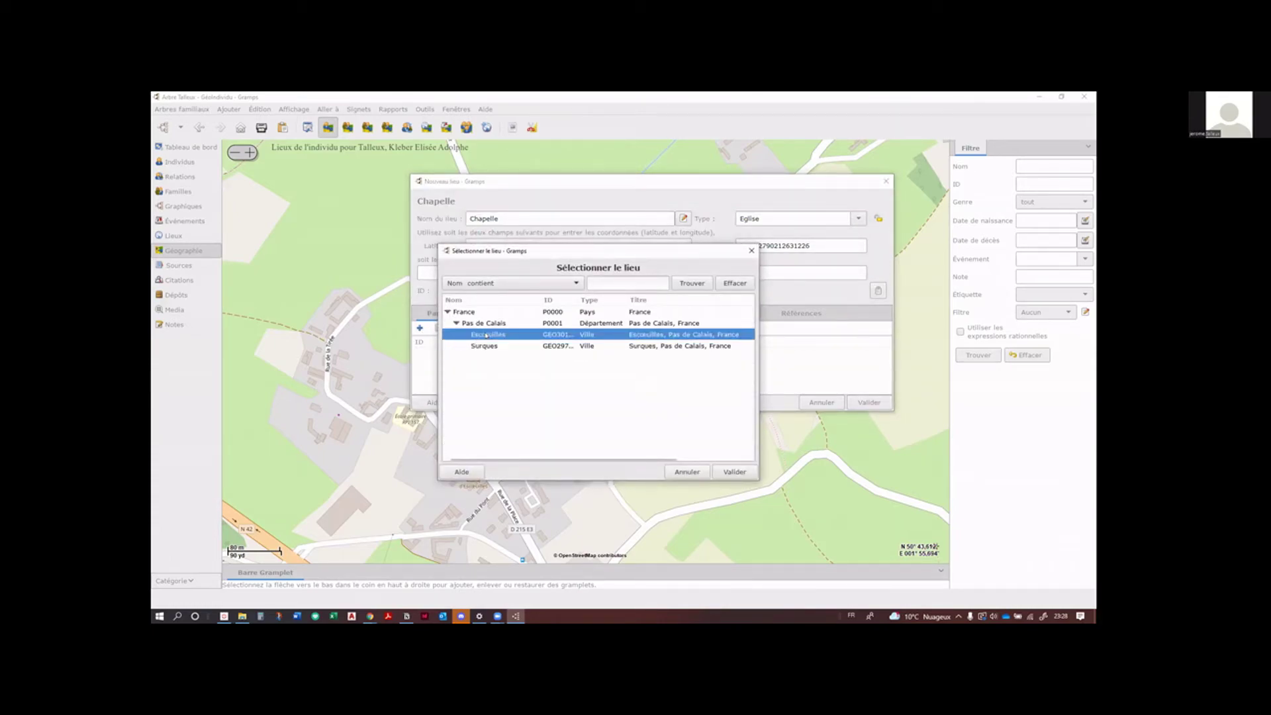
left_click(731, 471)
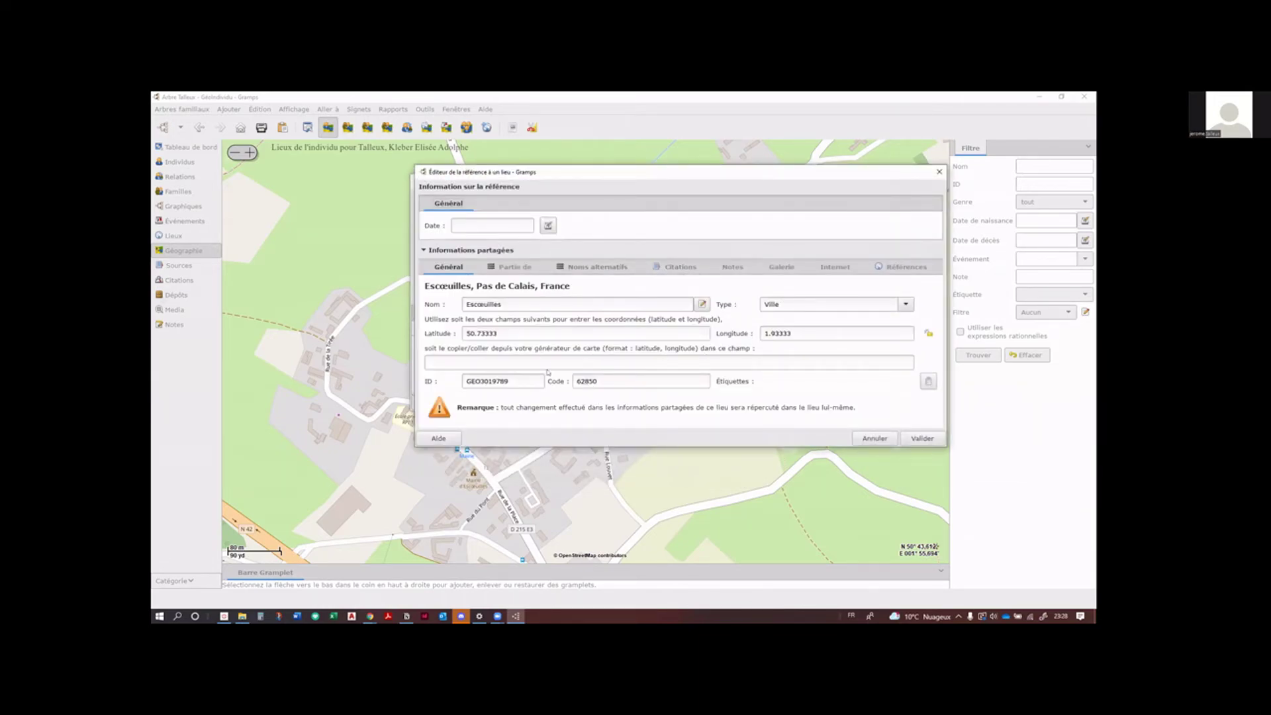
left_click(922, 439)
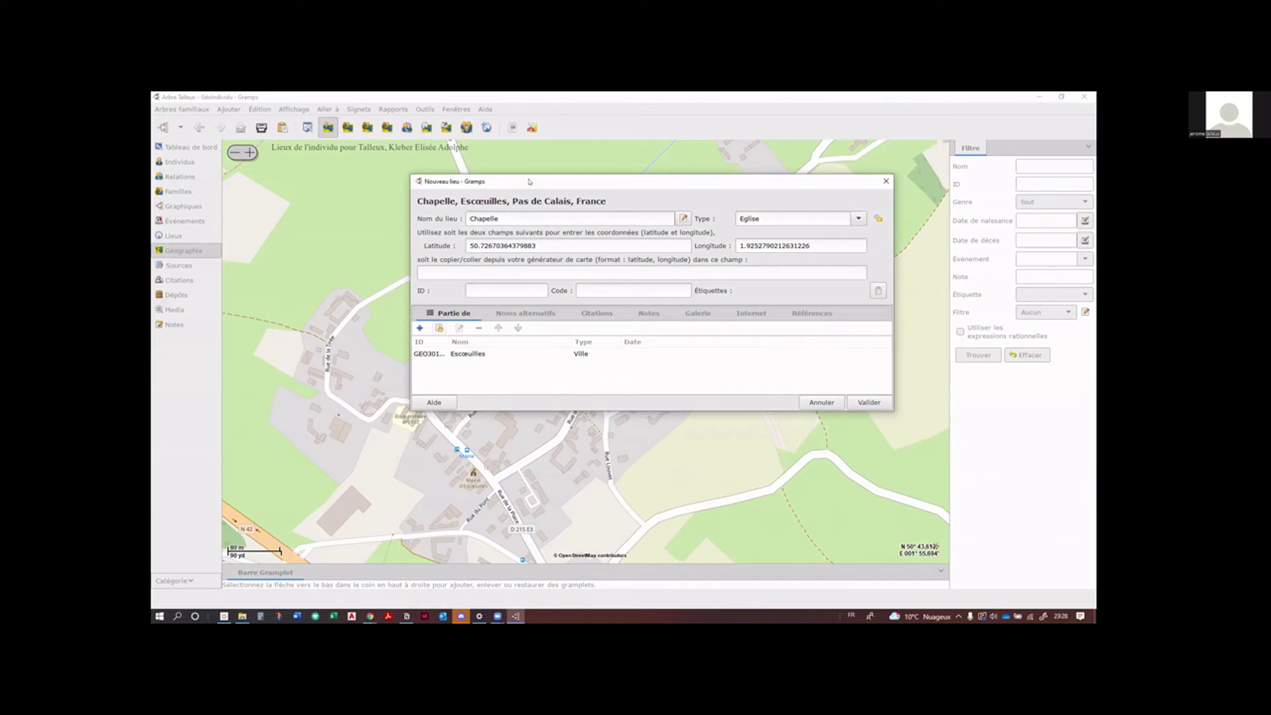
left_click_drag(525, 178, 454, 157)
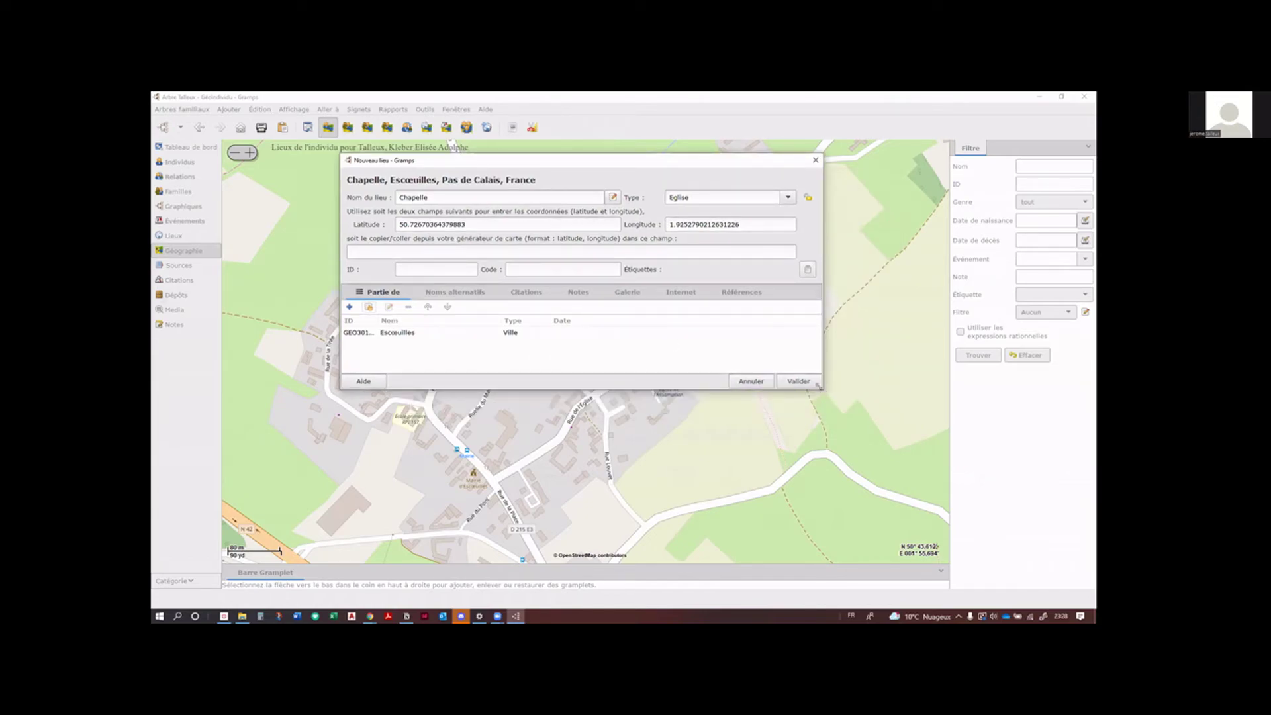
left_click_drag(818, 386, 885, 466)
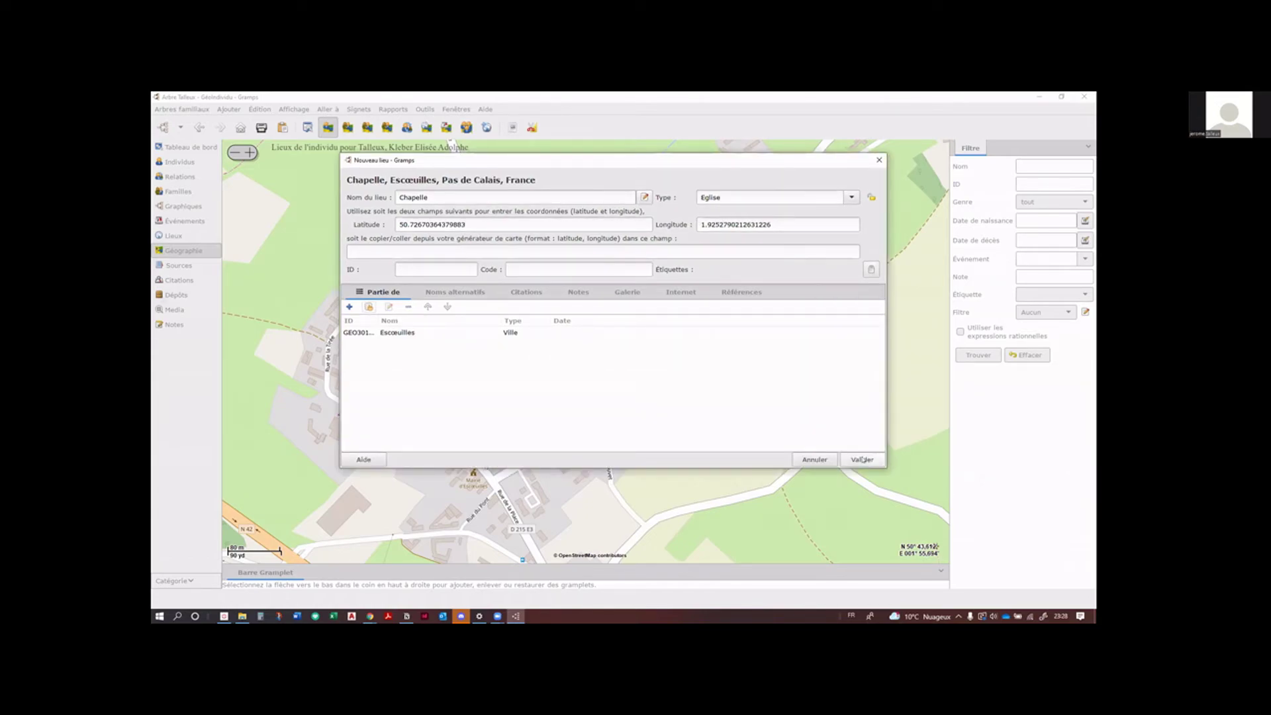
left_click(860, 458)
left_click(860, 458)
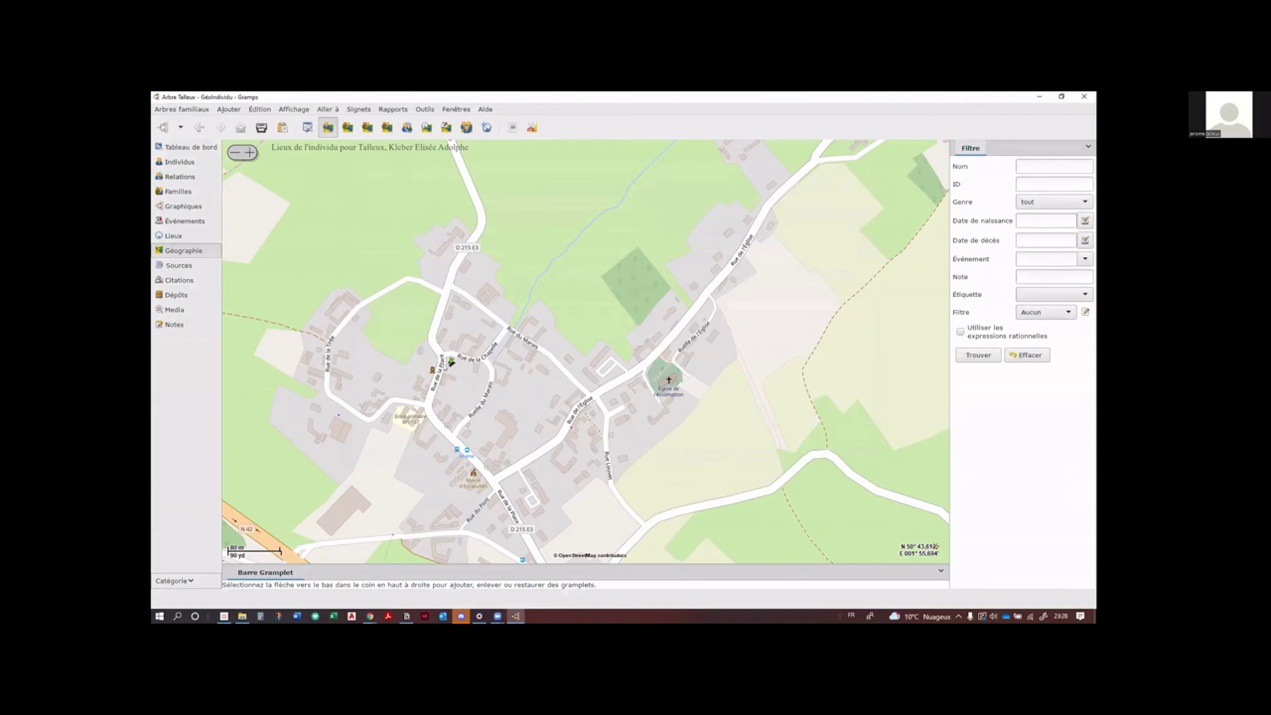
Step: Zoom and pan the map to centre the new place's marker beside Rue de la Chapelle
scroll(441, 361, "up", 1)
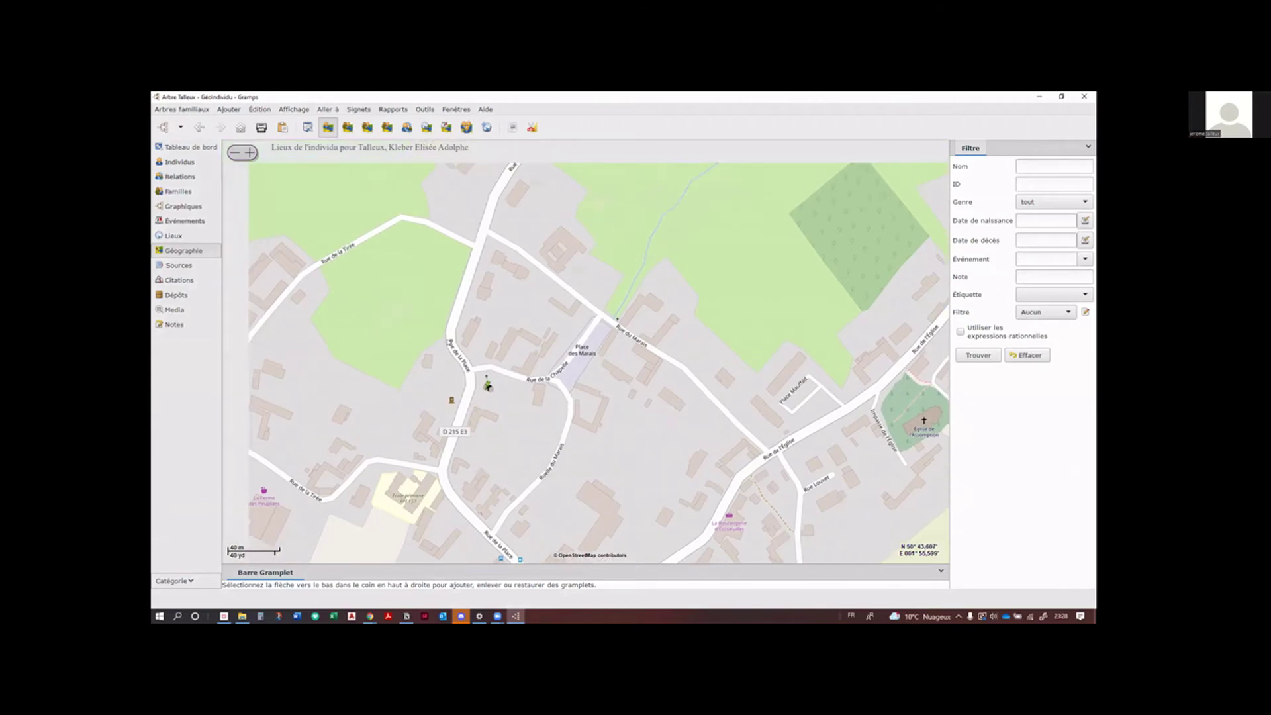
scroll(486, 374, "down", 4)
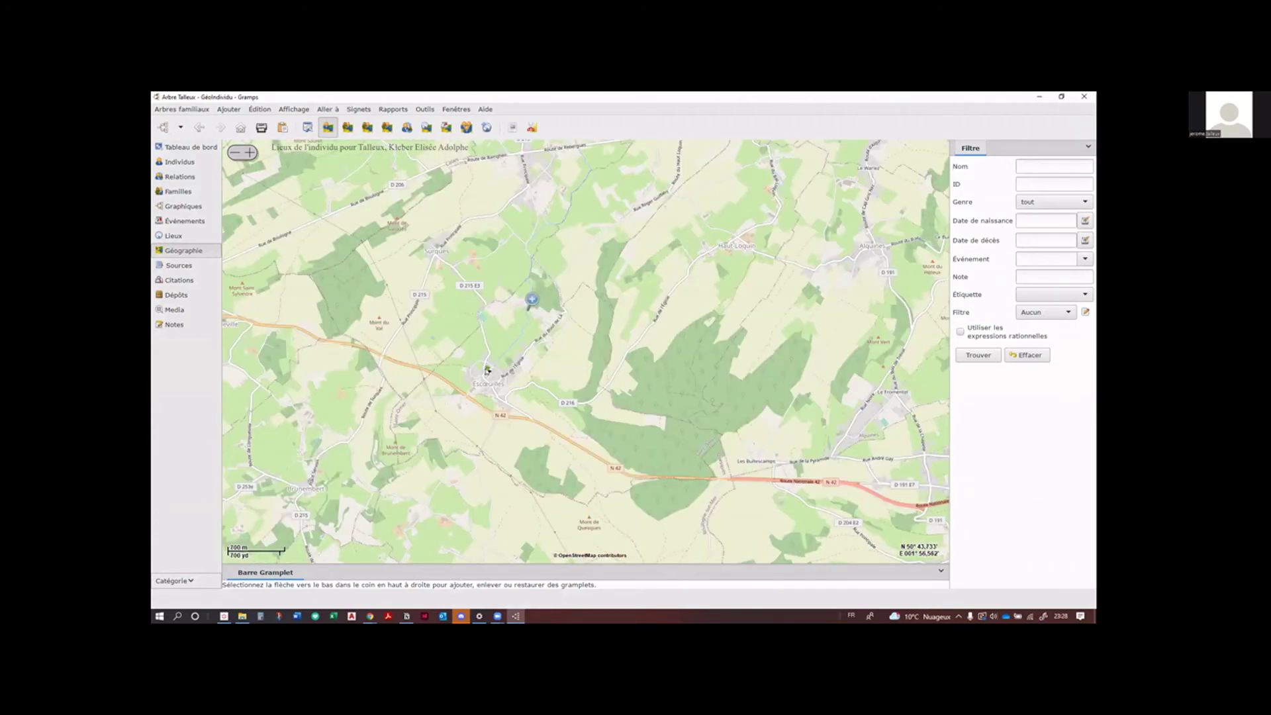
right_click(486, 370)
key("Escape")
scroll(487, 371, "up", 4)
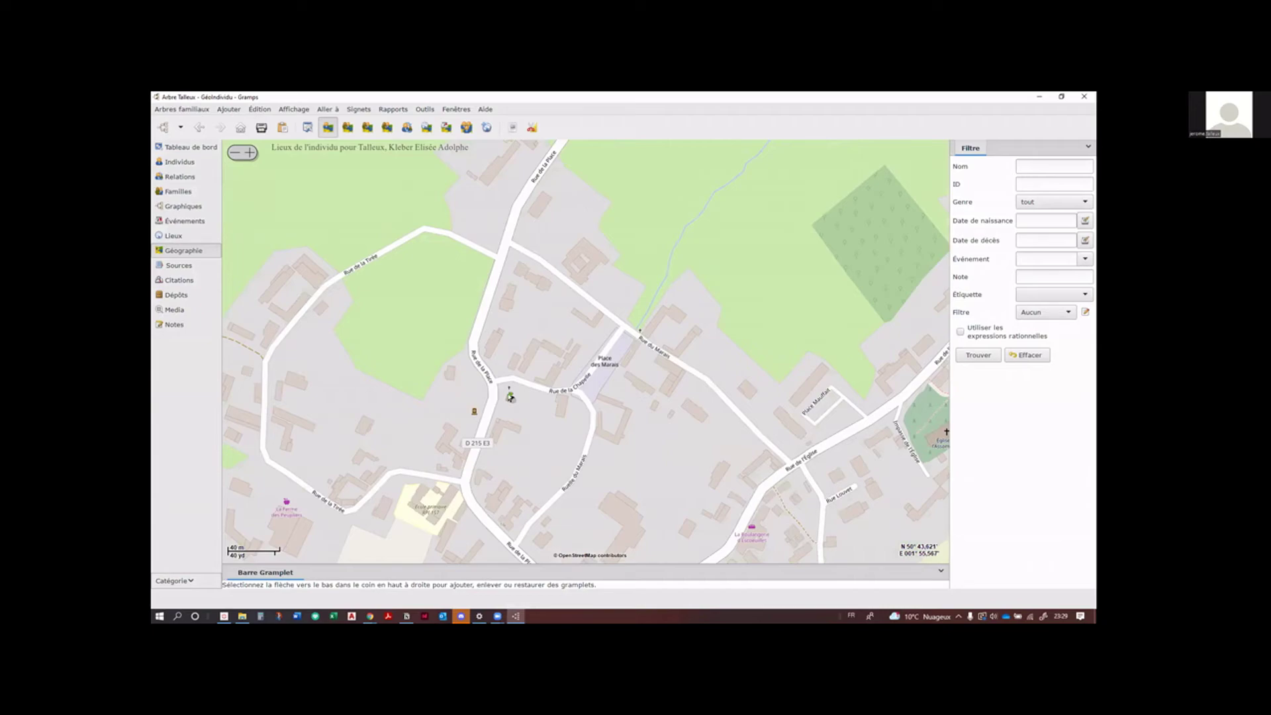
right_click(511, 398)
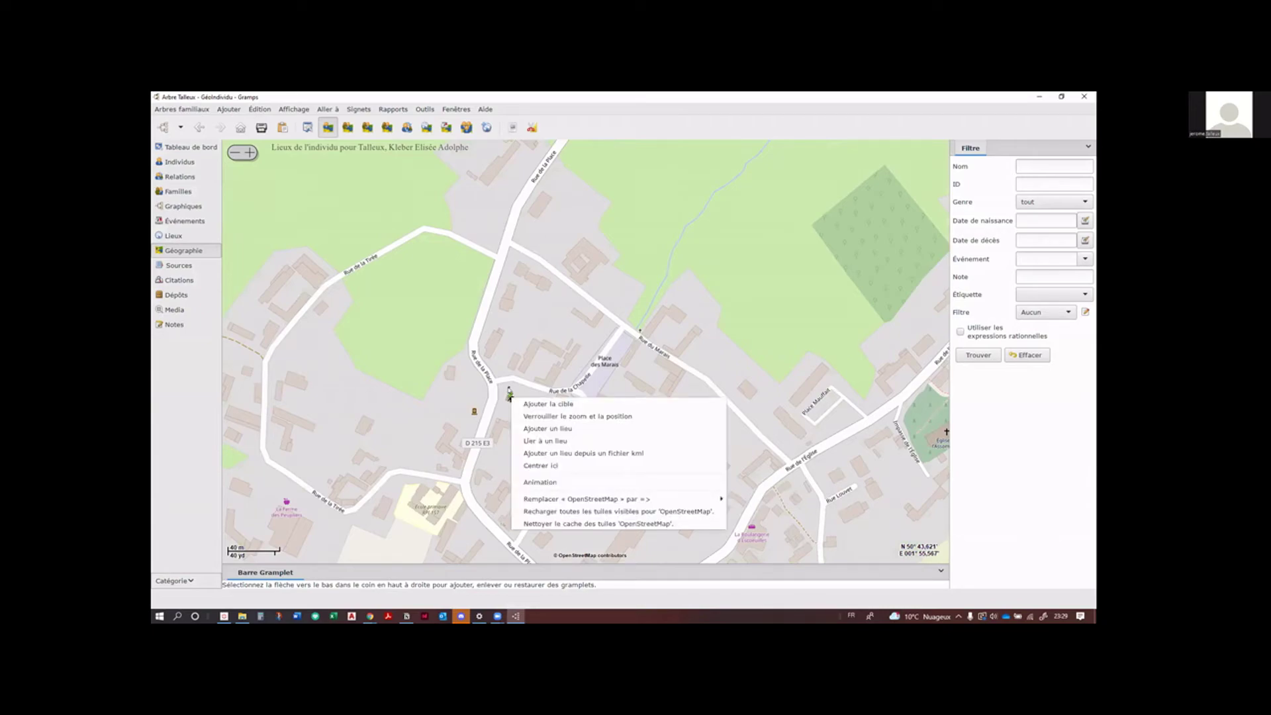
key("Escape")
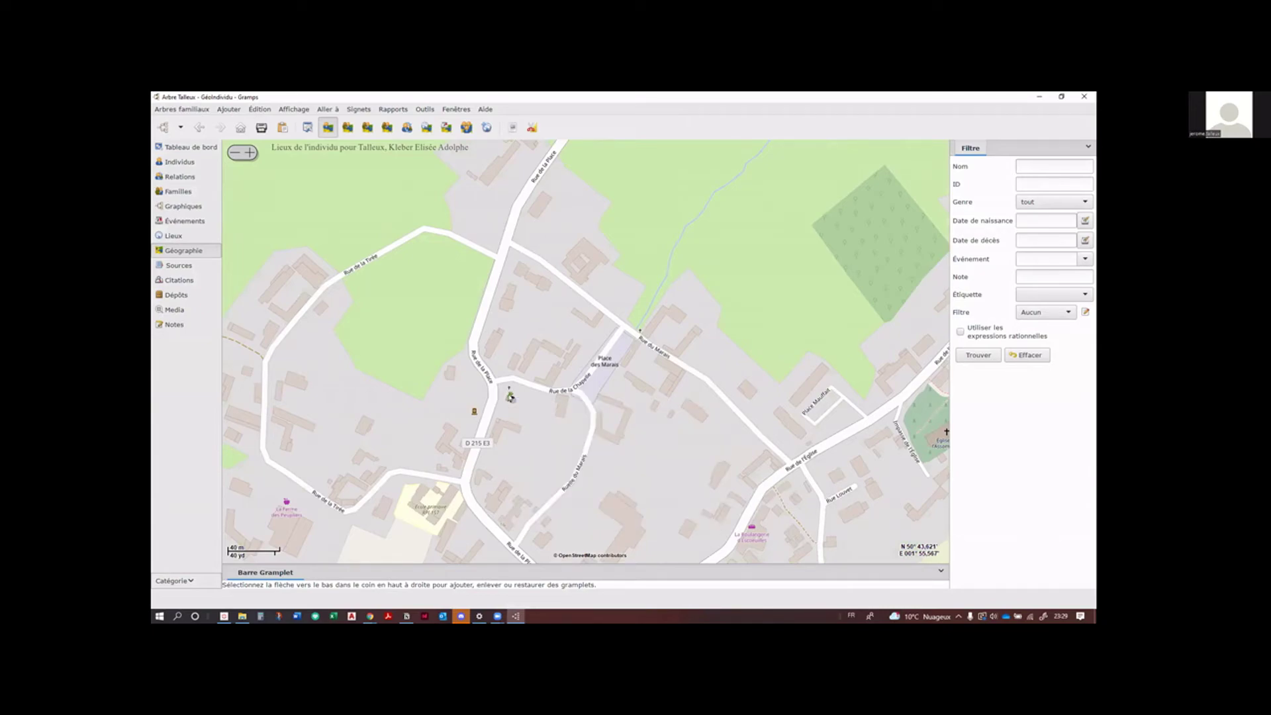
left_click_drag(511, 397, 480, 346)
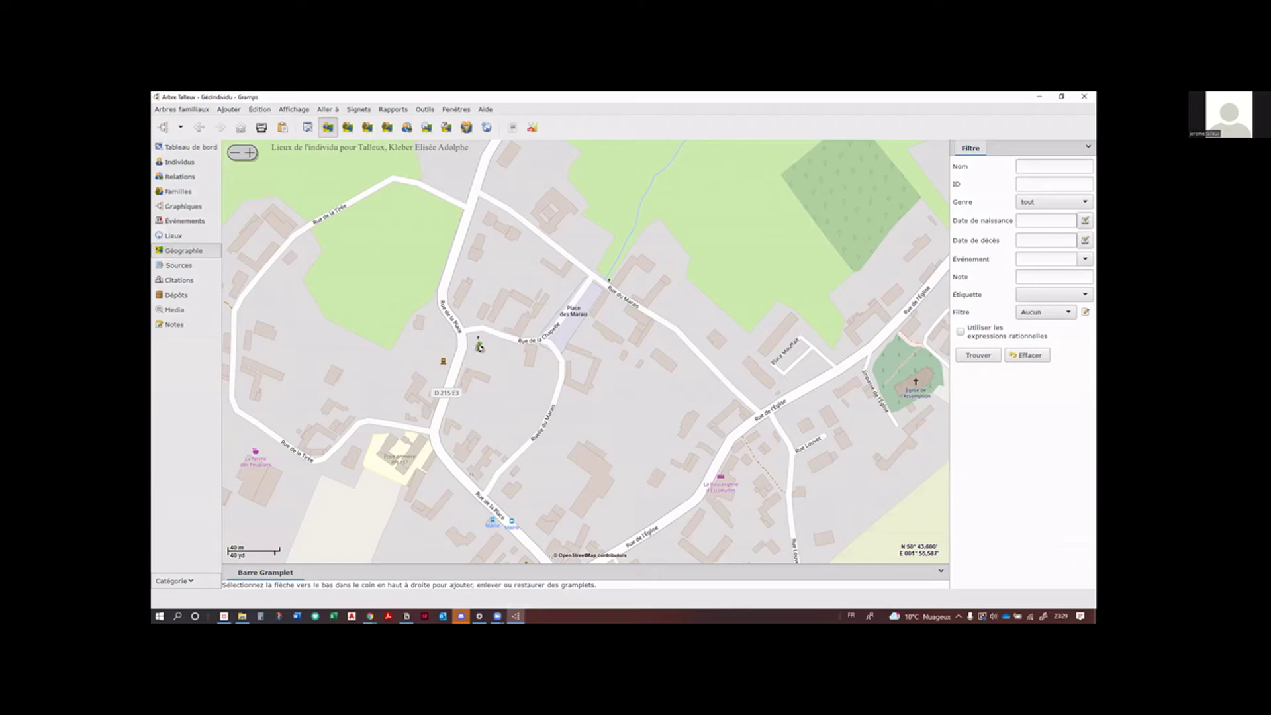
right_click(479, 345)
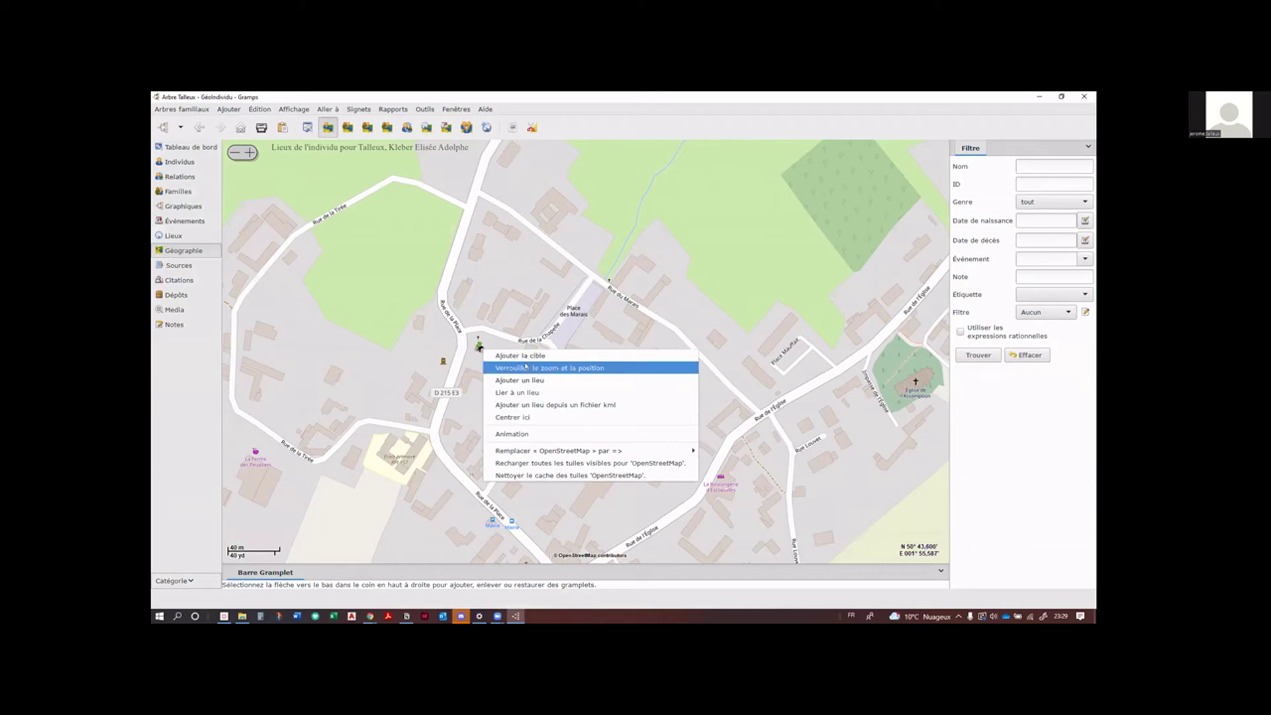
left_click(476, 338)
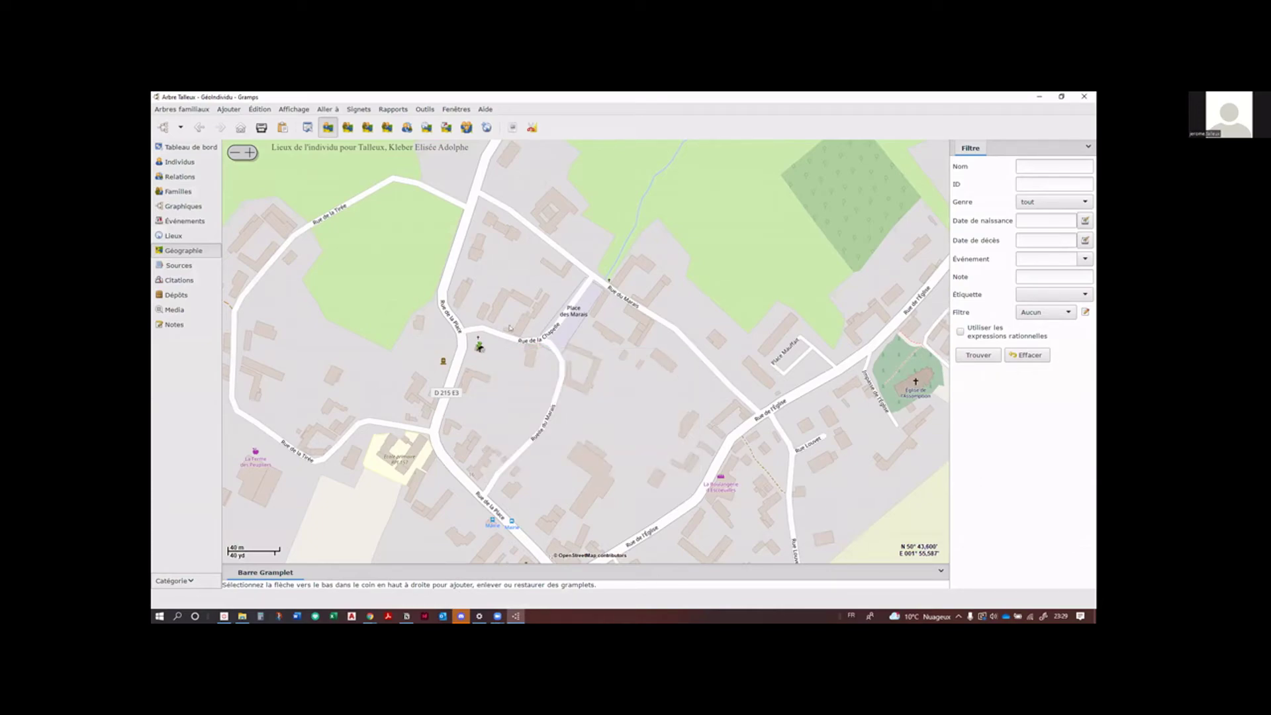
right_click(689, 275)
left_click(612, 370)
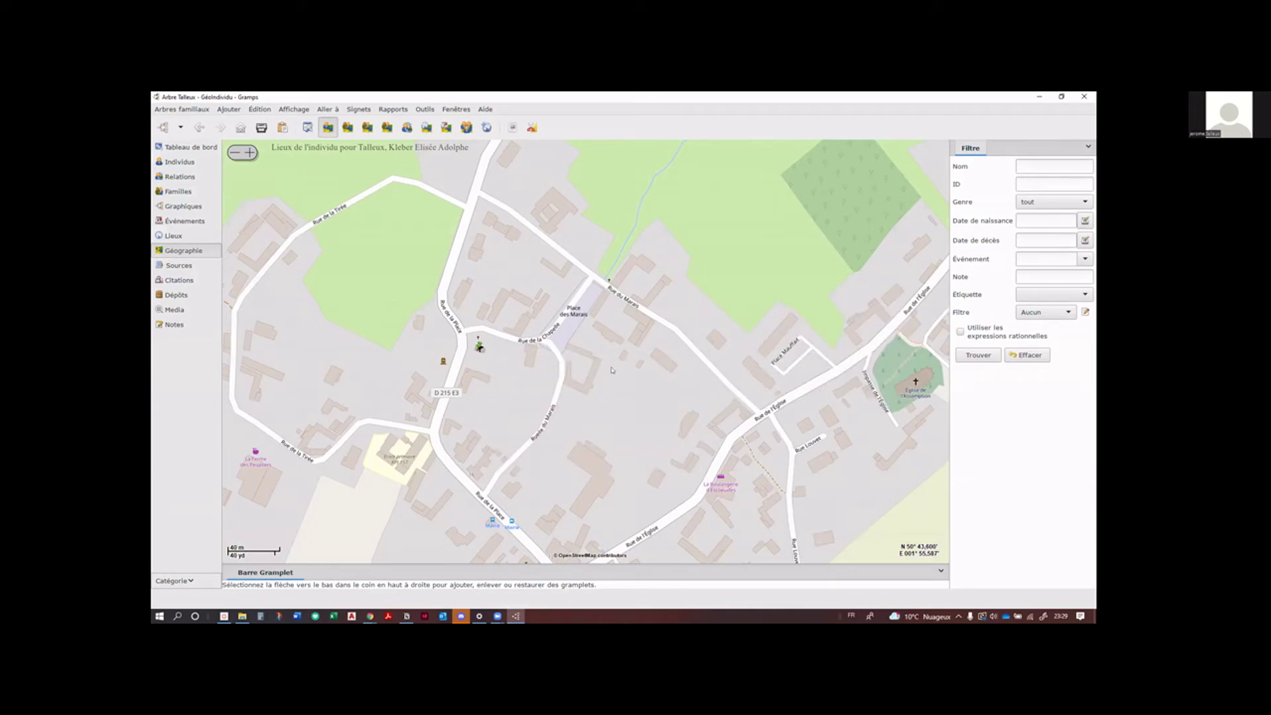
right_click(633, 418)
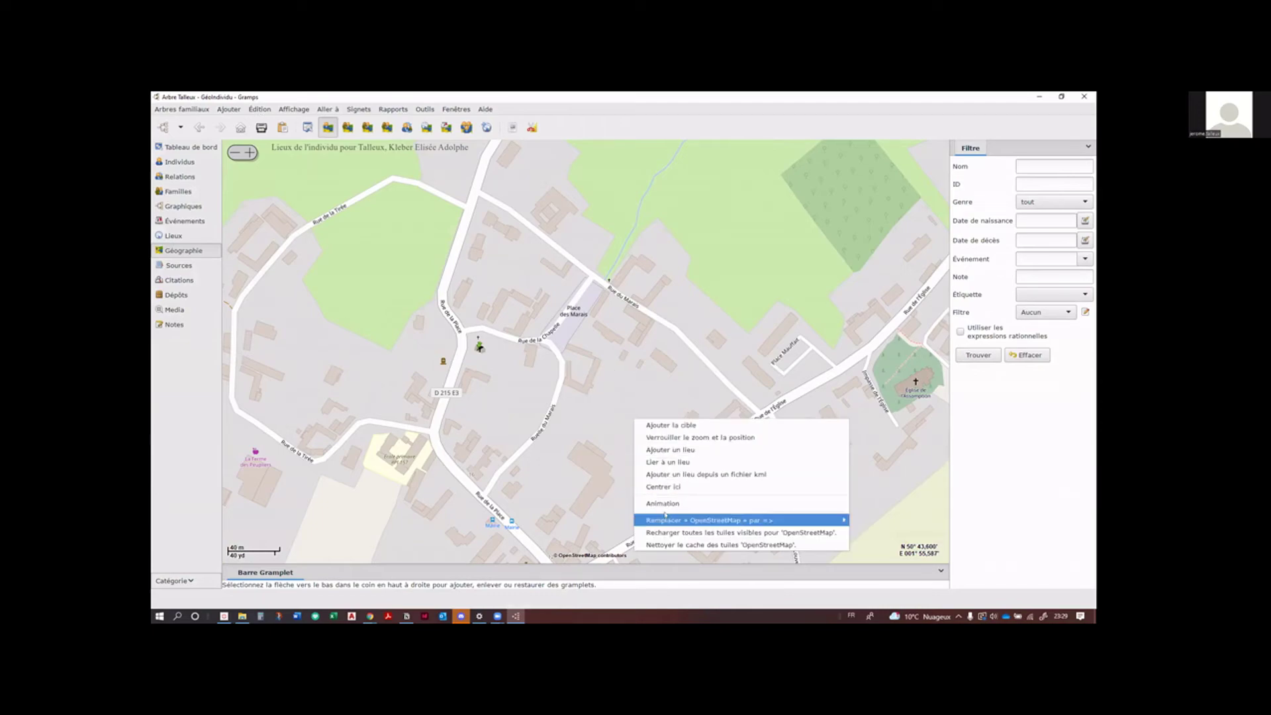
left_click(480, 347)
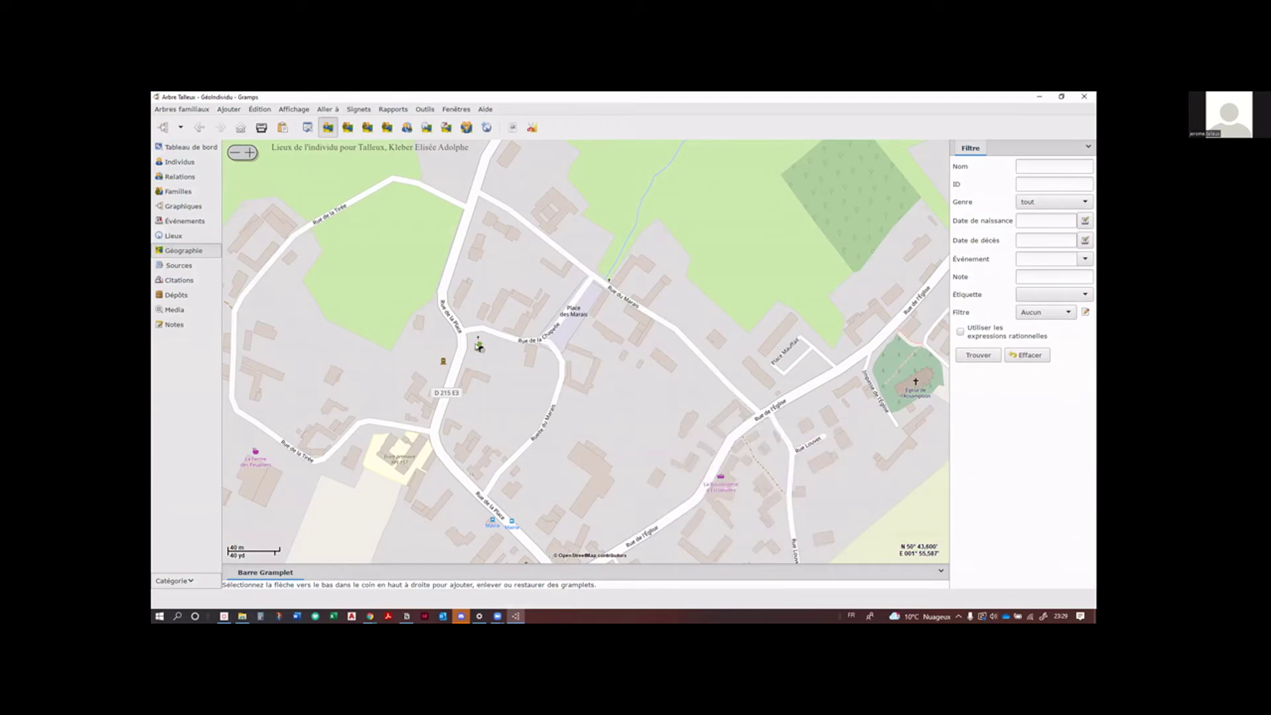
right_click(479, 346)
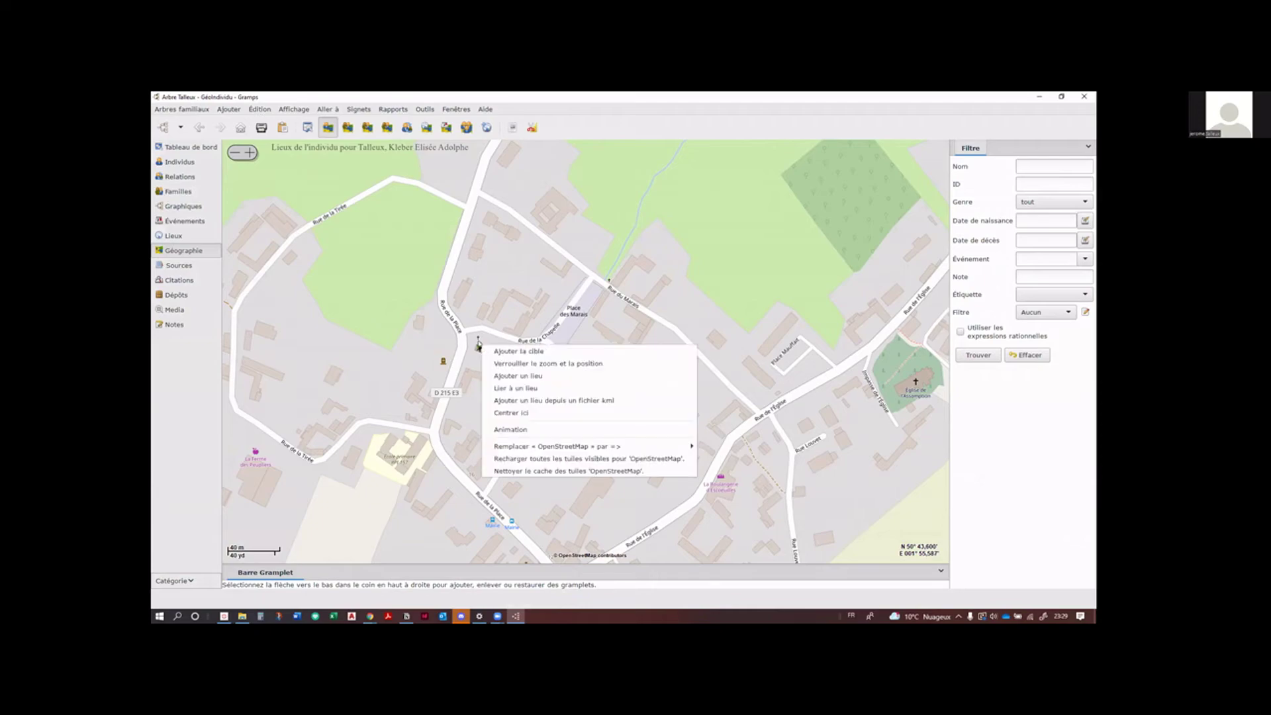
left_click(477, 347)
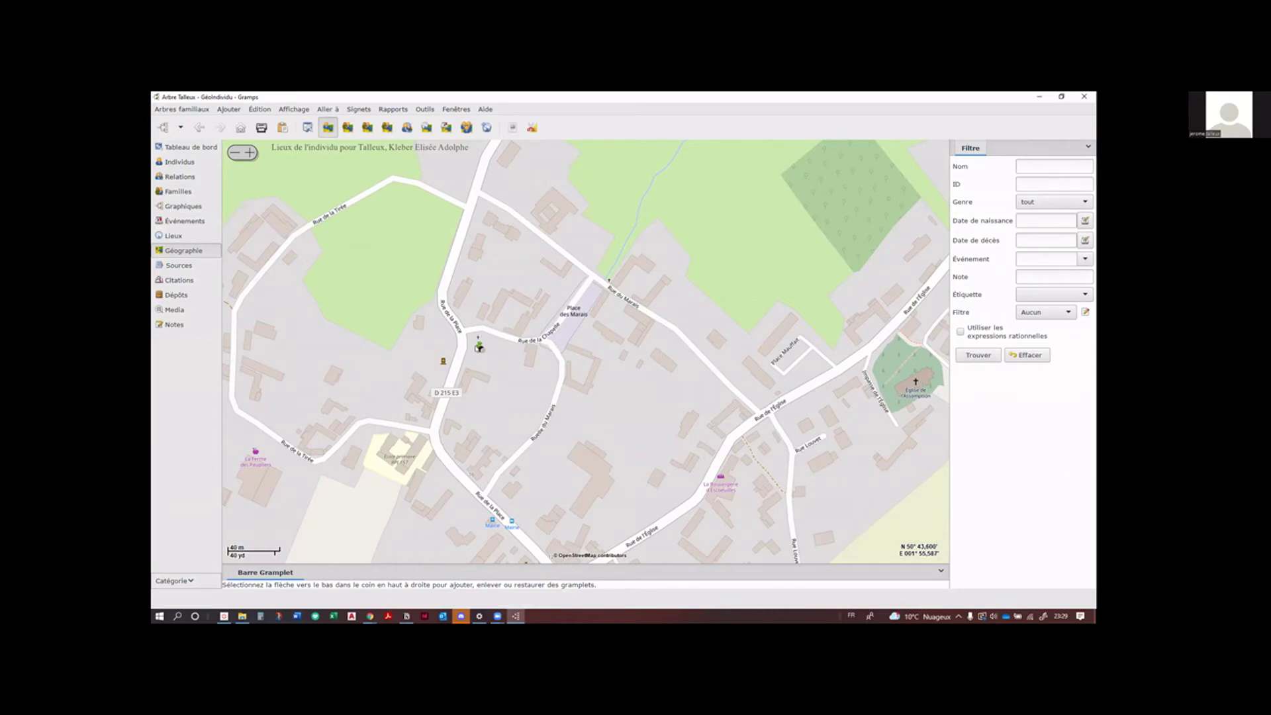
scroll(480, 347, "down", 3)
scroll(478, 345, "down", 4)
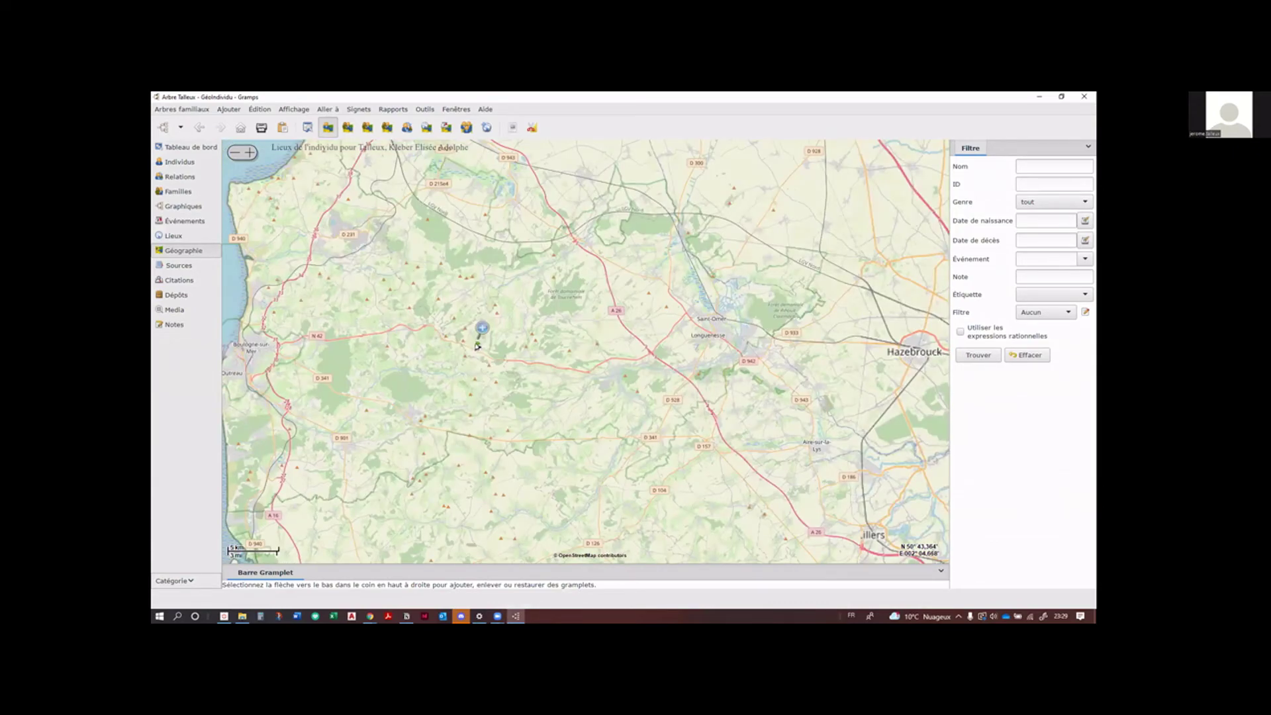
scroll(478, 346, "up", 1)
right_click(477, 345)
key("Escape")
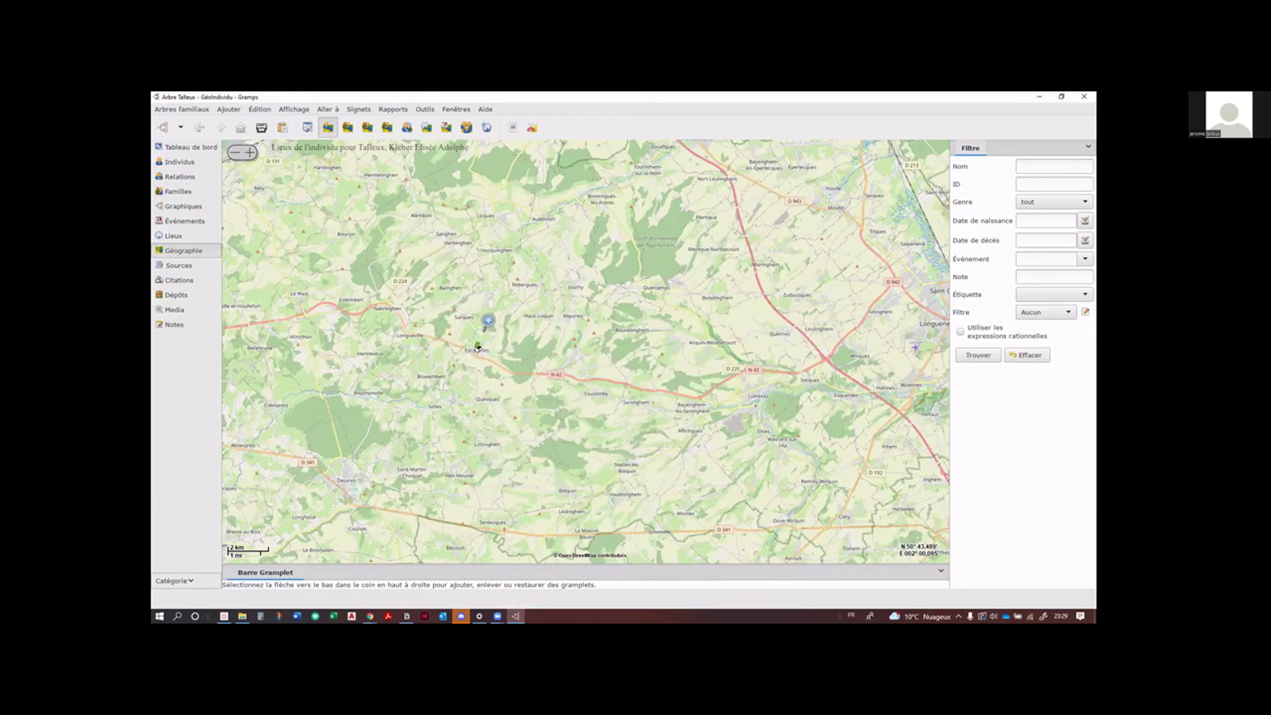
scroll(478, 347, "up", 6)
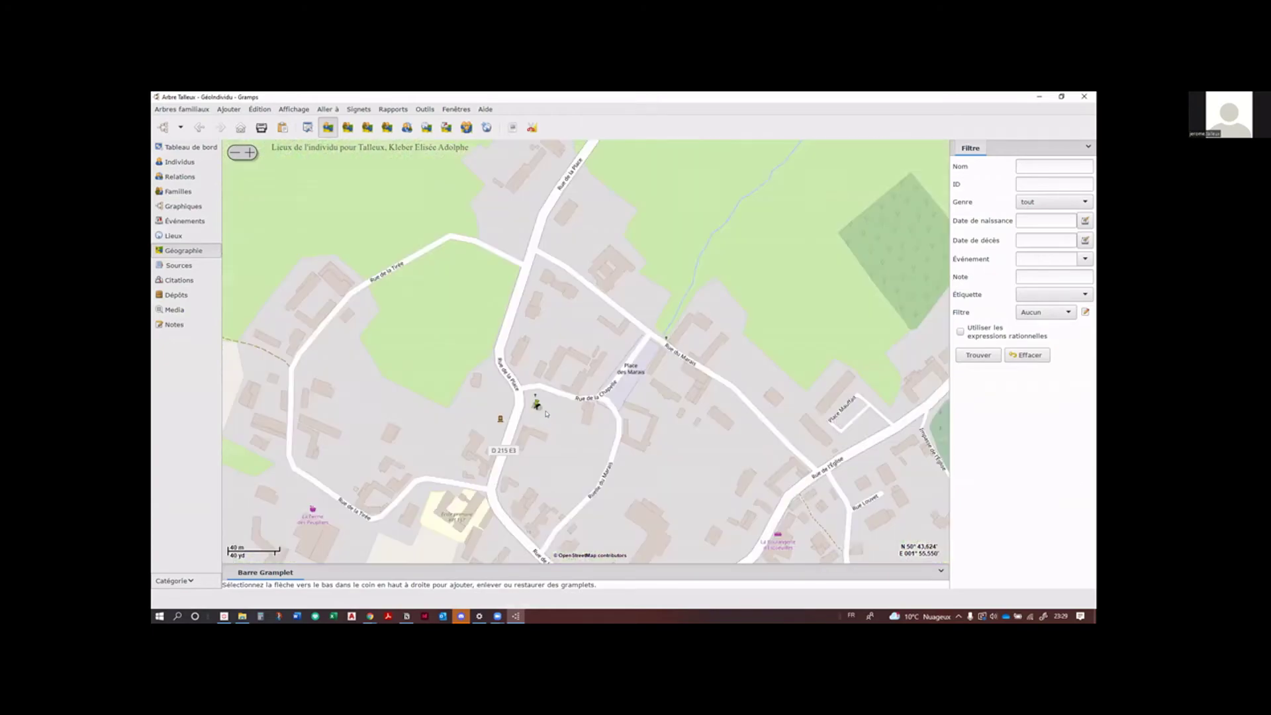
left_click_drag(539, 407, 508, 378)
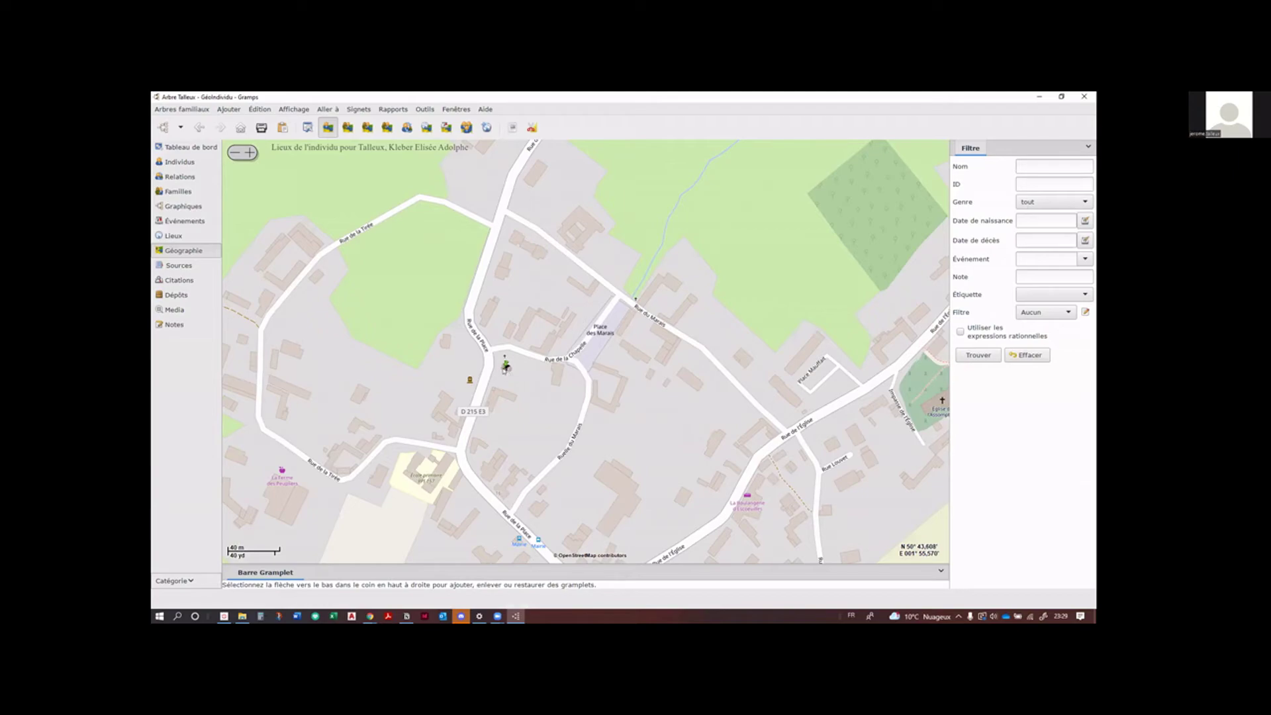
right_click(503, 368)
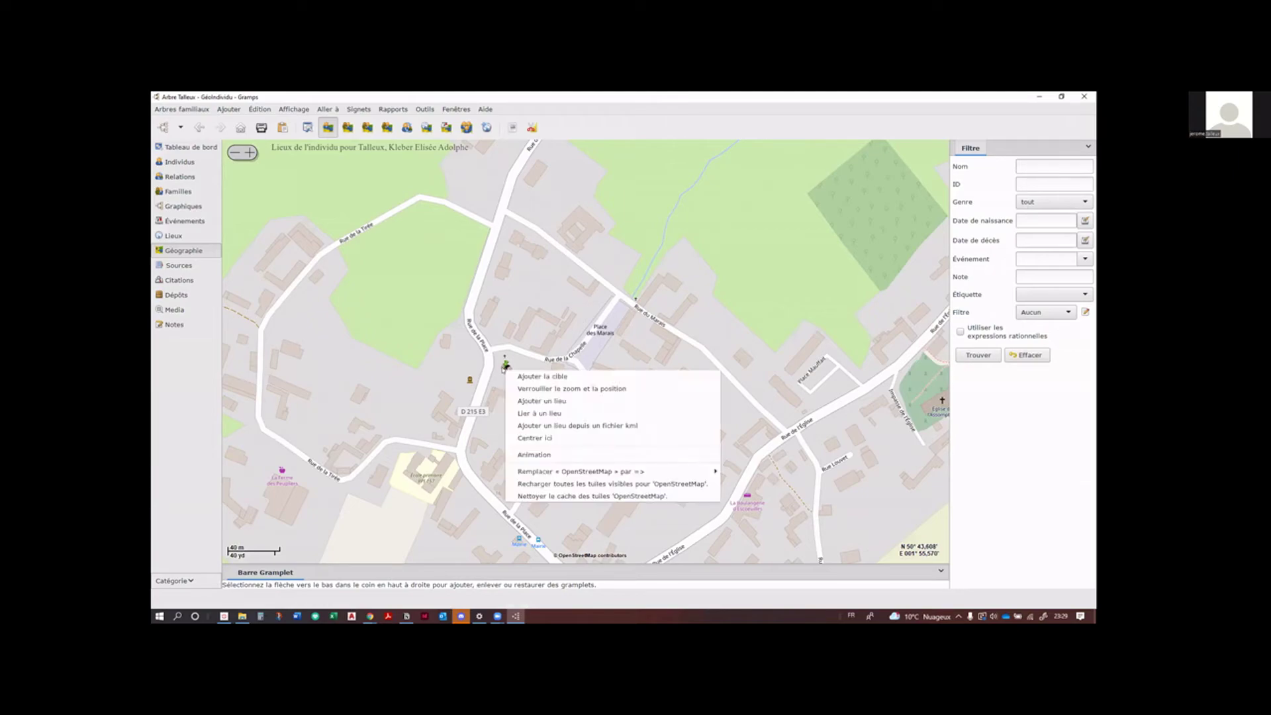
left_click(502, 366)
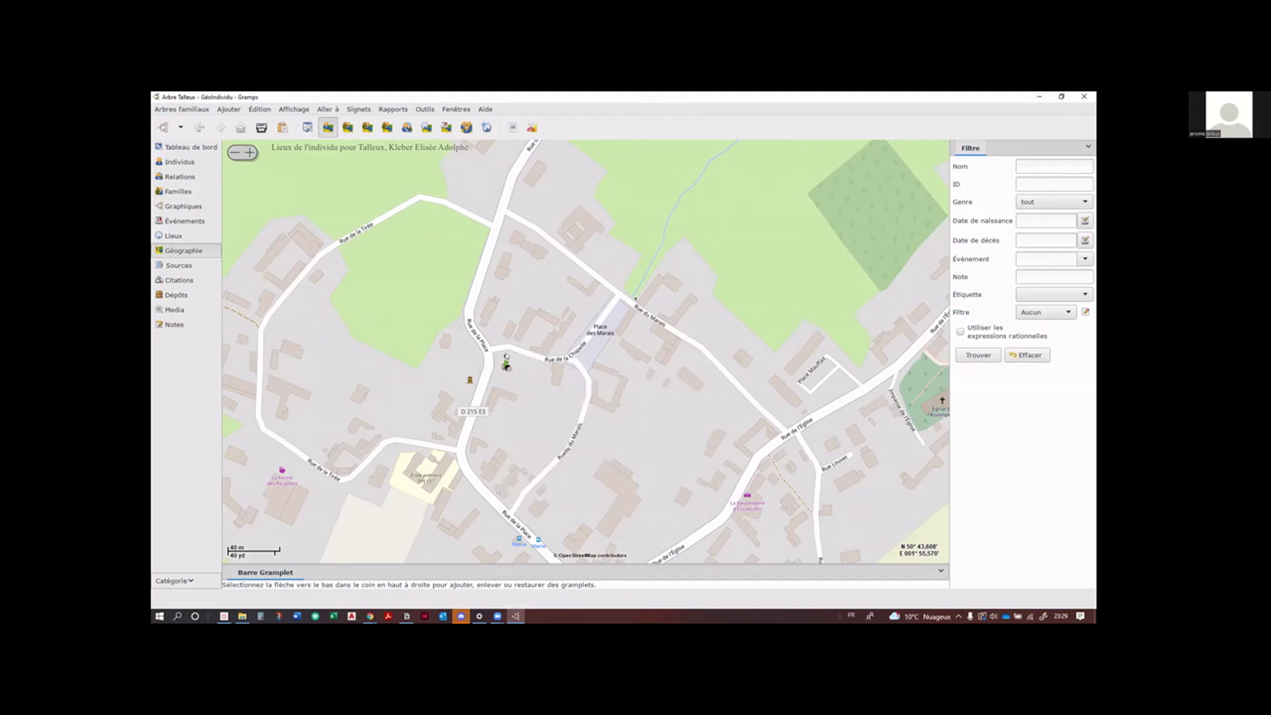
right_click(502, 361)
left_click(502, 366)
mouse_move(505, 365)
left_mouse_down()
mouse_move(498, 397)
mouse_move(511, 399)
mouse_move(507, 341)
left_mouse_up()
right_click(506, 341)
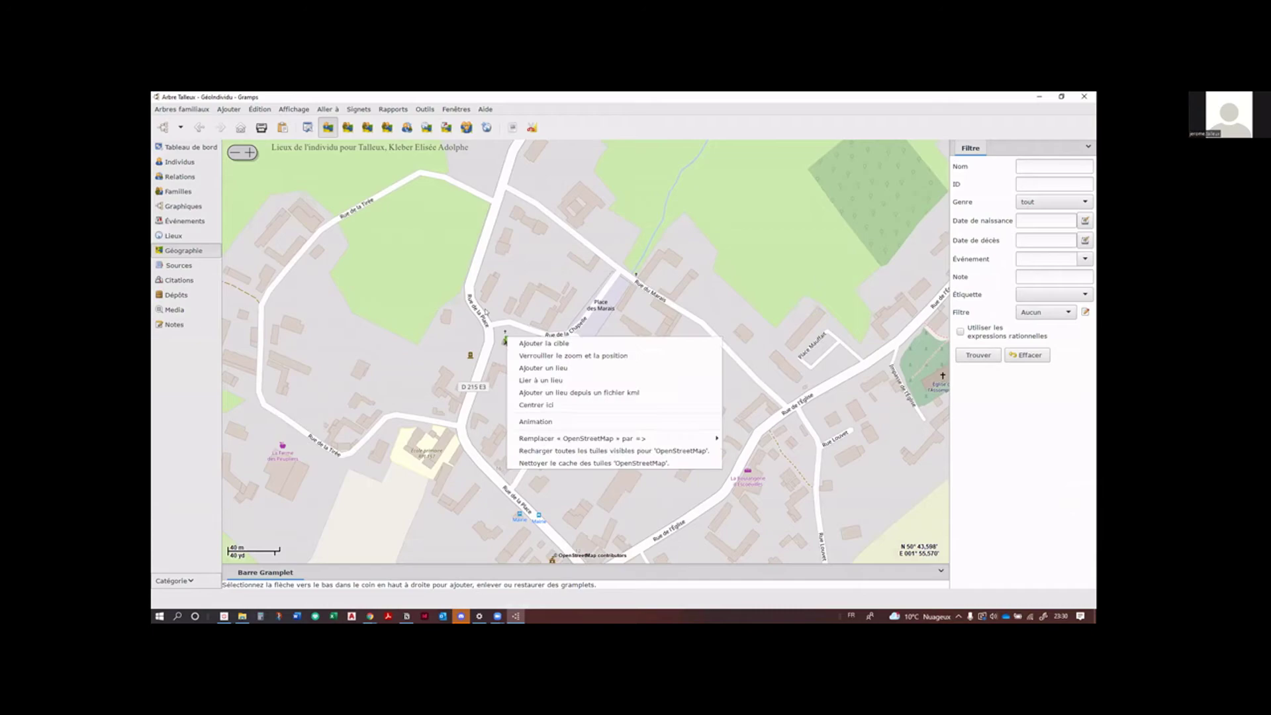
left_click(505, 339)
right_click(495, 318)
left_click(509, 307)
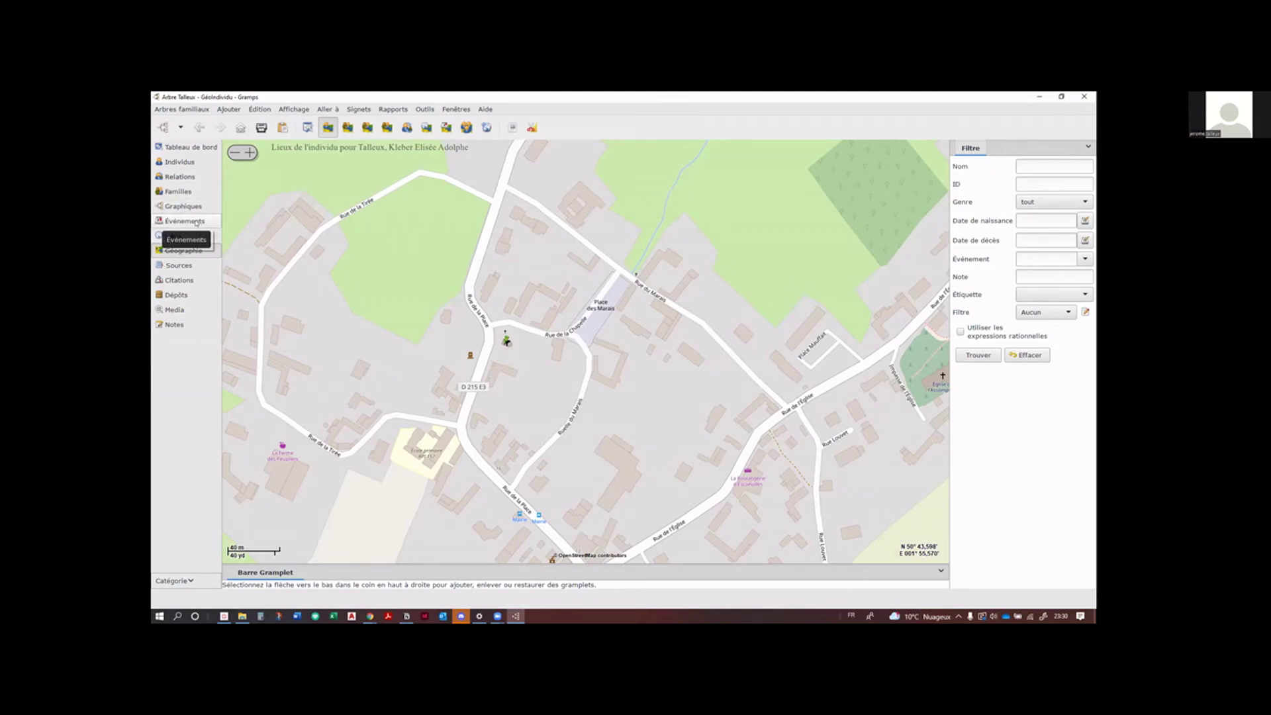
left_click(196, 223)
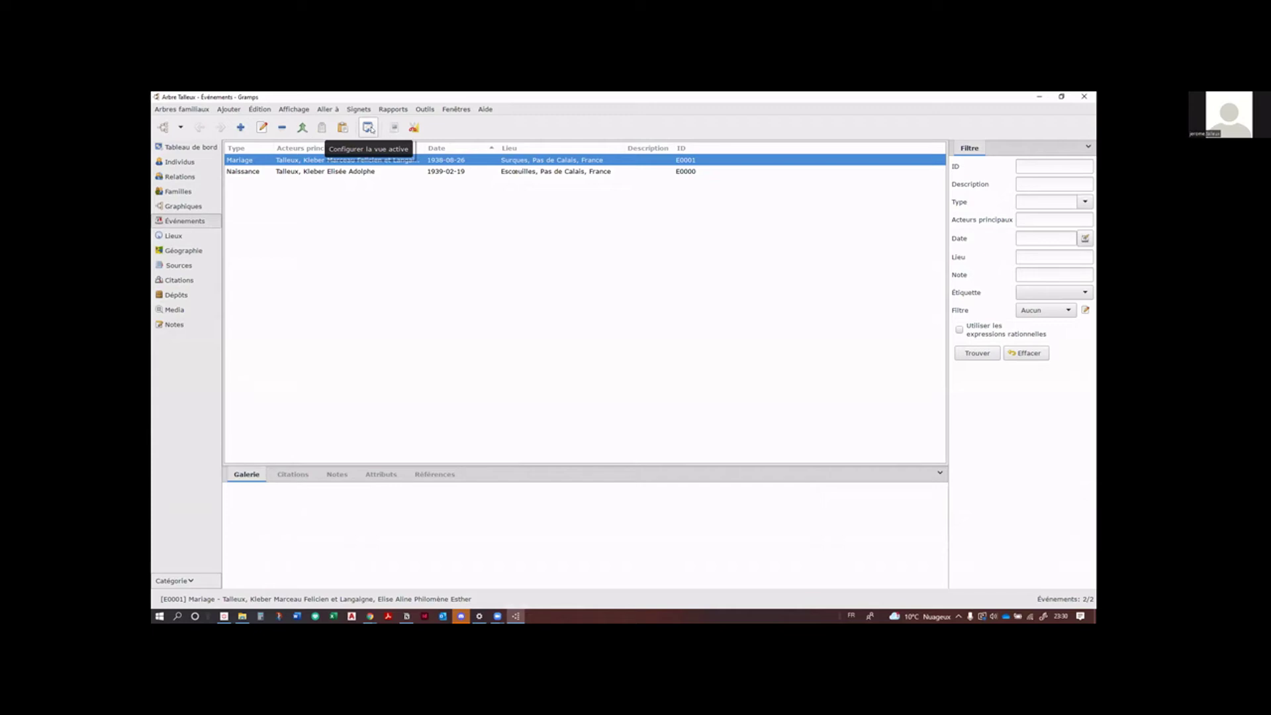
left_click(192, 253)
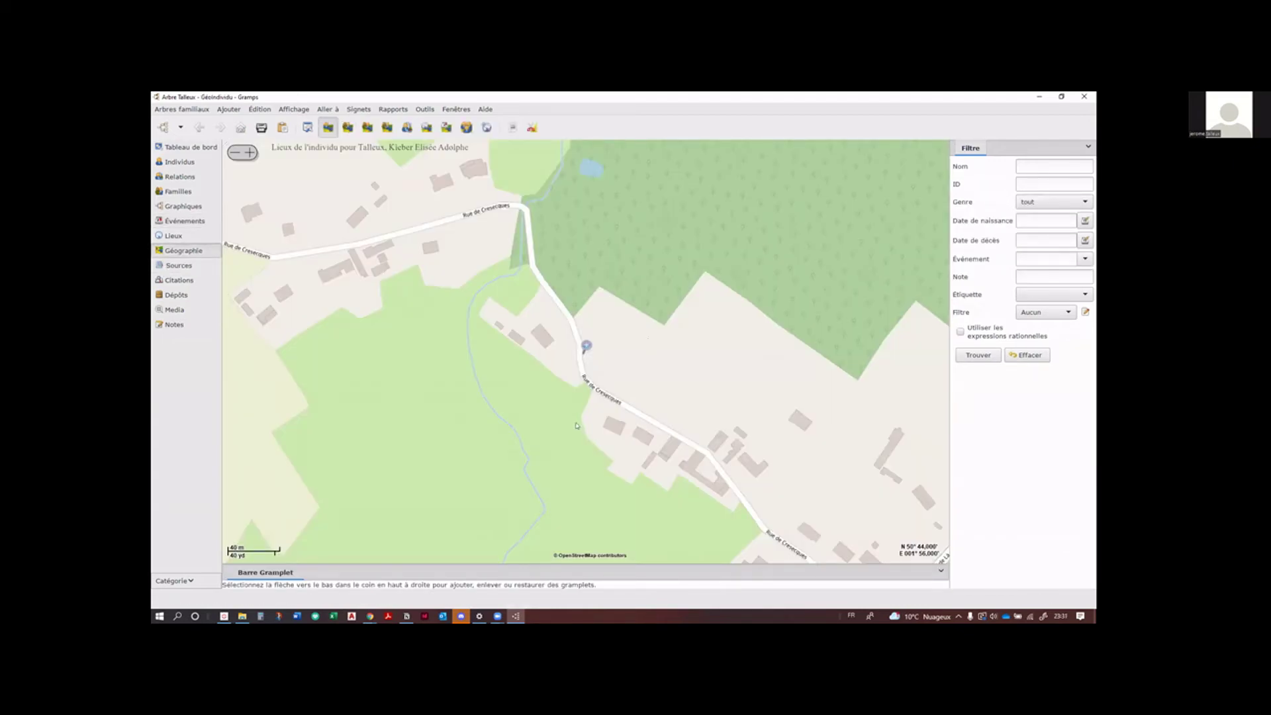
scroll(577, 426, "down", 4)
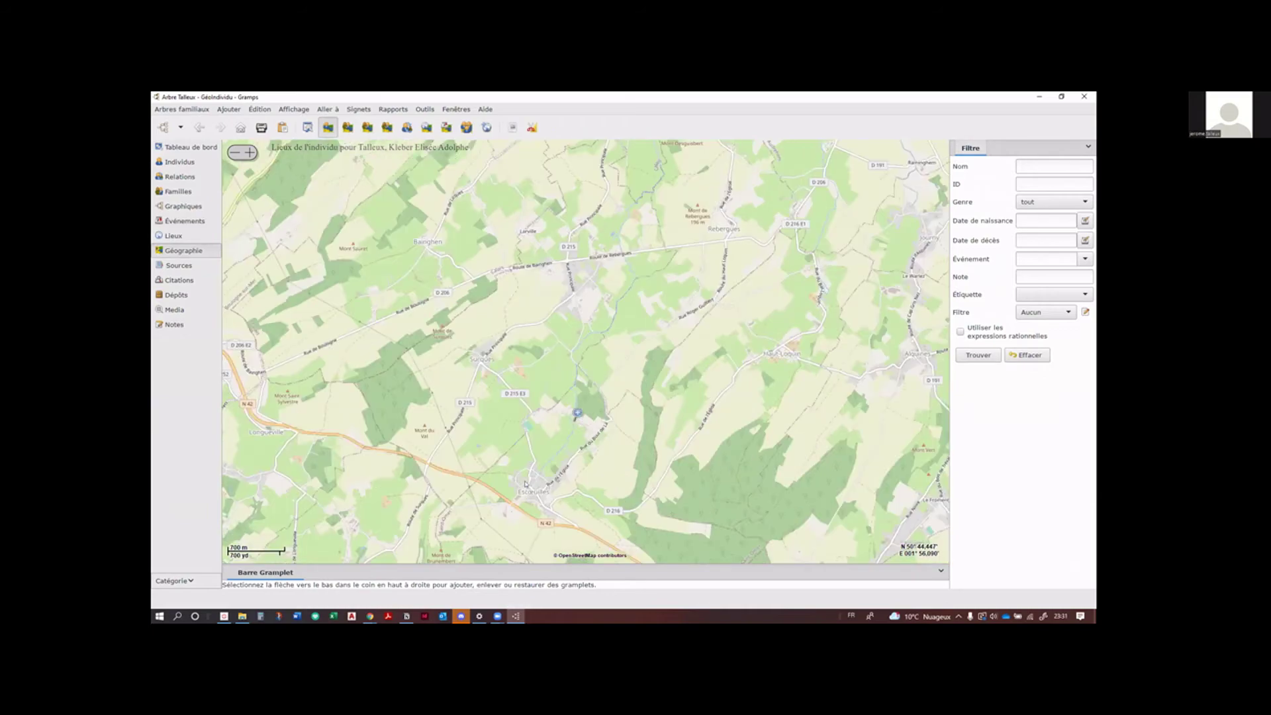
scroll(582, 423, "up", 4)
scroll(648, 460, "down", 4)
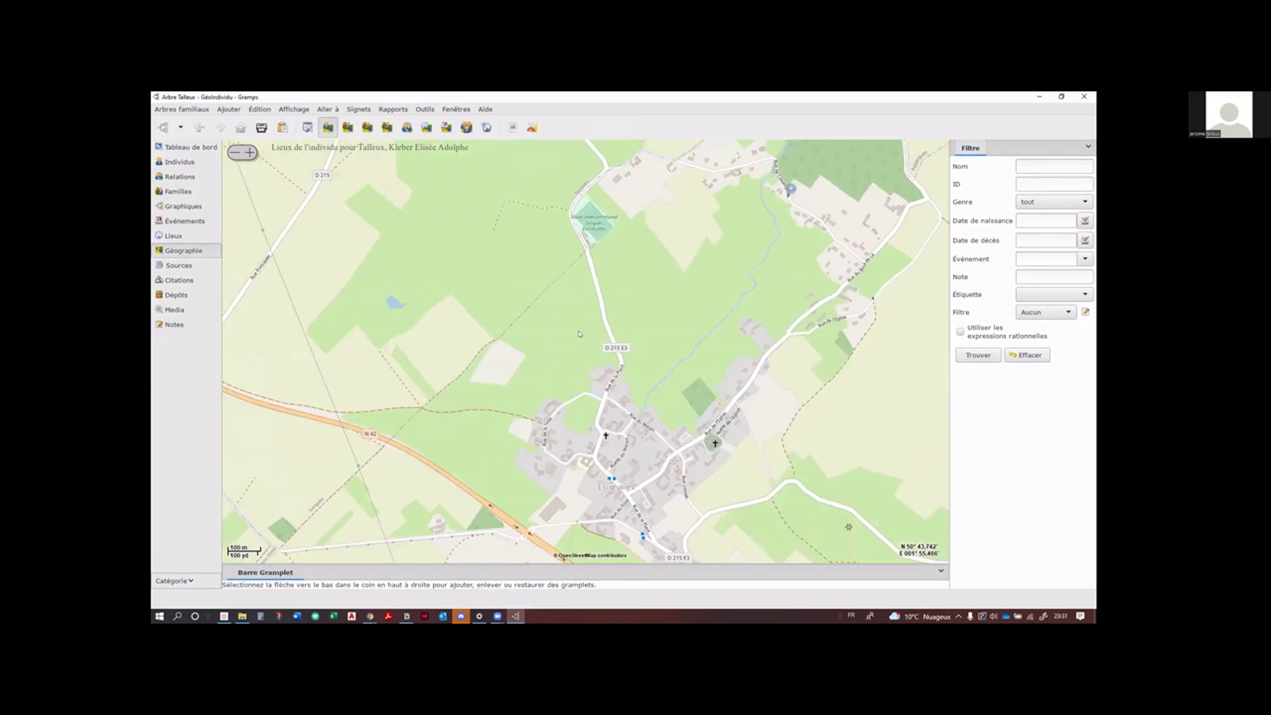
left_click_drag(549, 371, 528, 331)
scroll(508, 315, "up", 4)
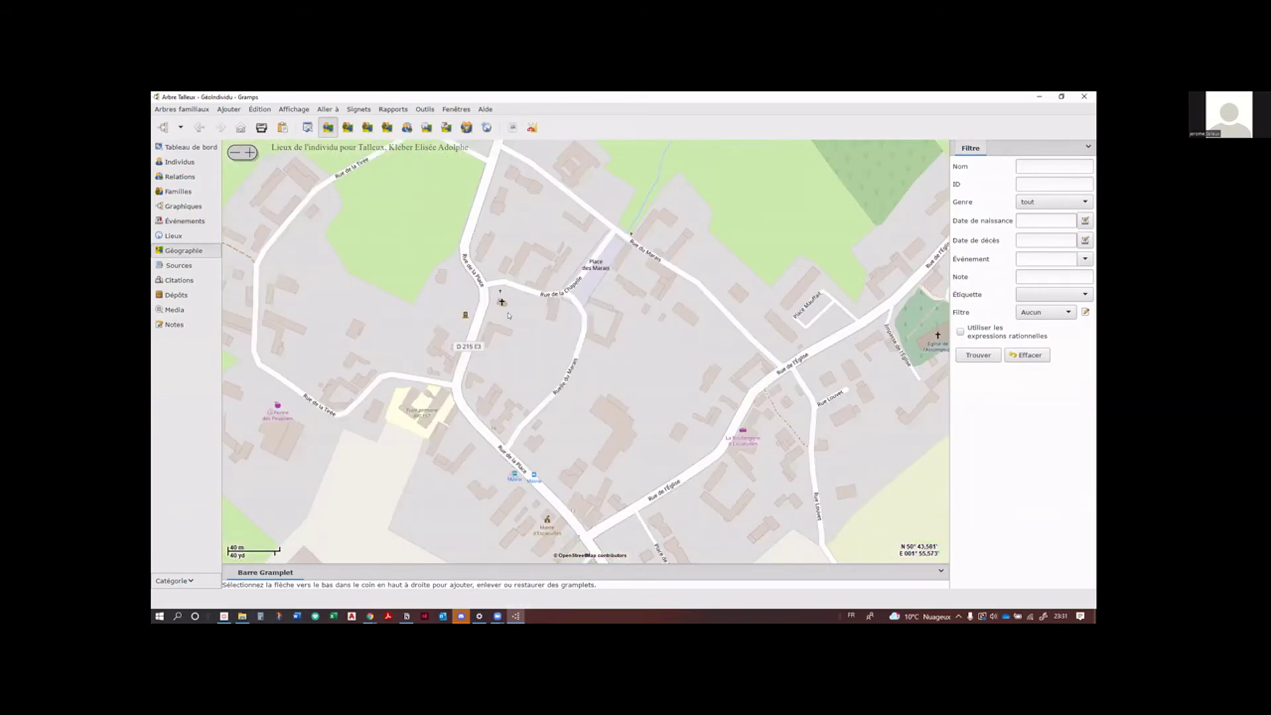
scroll(508, 315, "down", 3)
scroll(516, 302, "up", 3)
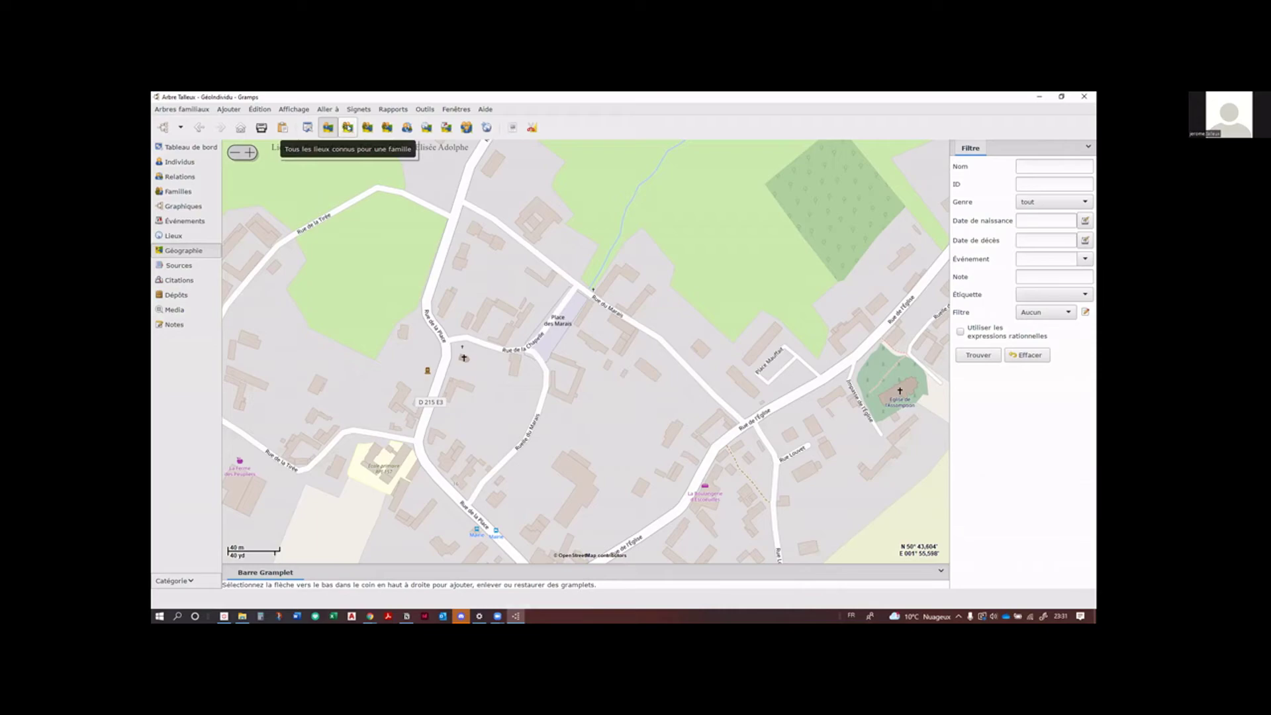
Step: View the GéoFamille, GéoDéplacements, GéoFamilleProche and ancestors maps, ending on GéoÉvénements
left_click(350, 127)
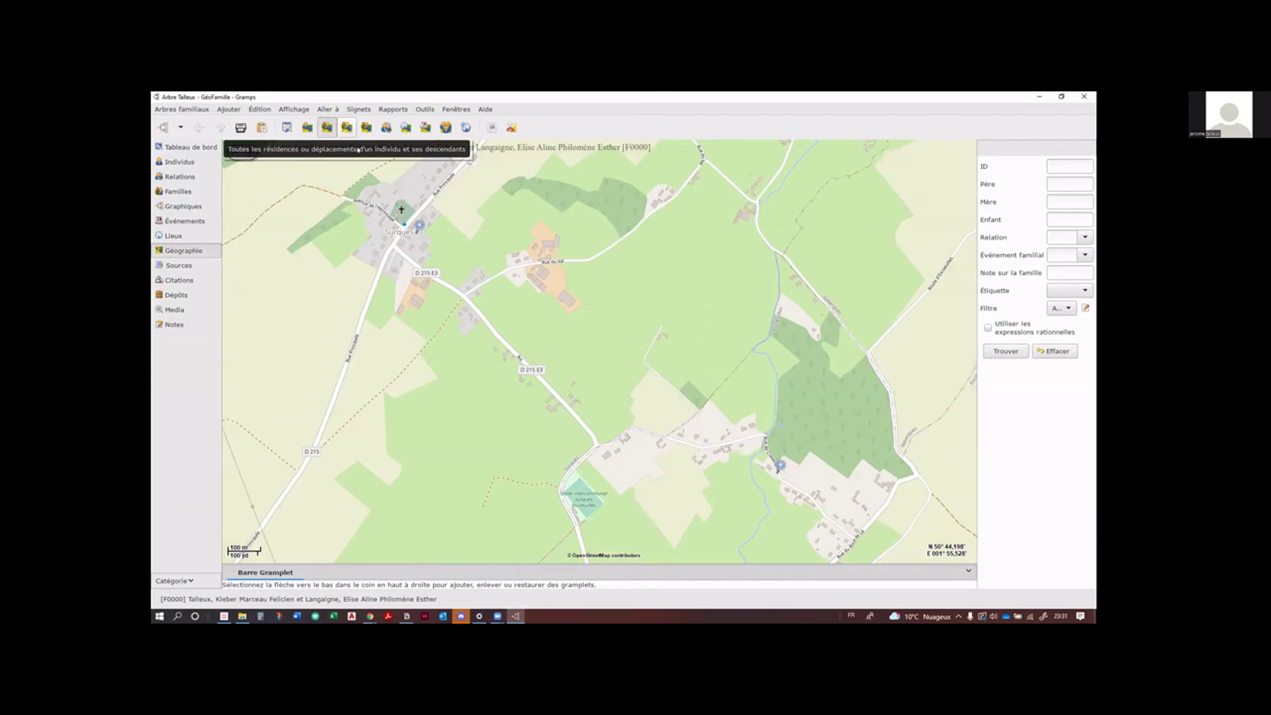
scroll(495, 318, "up", 1)
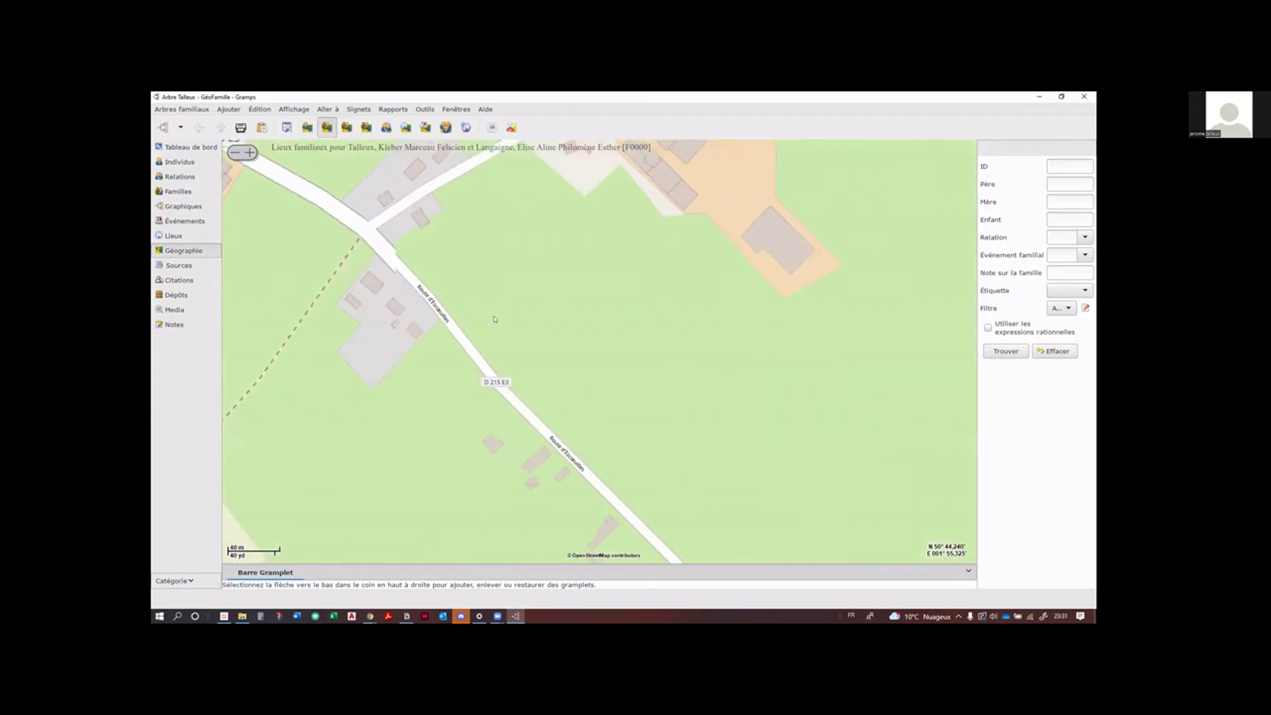
scroll(495, 318, "down", 4)
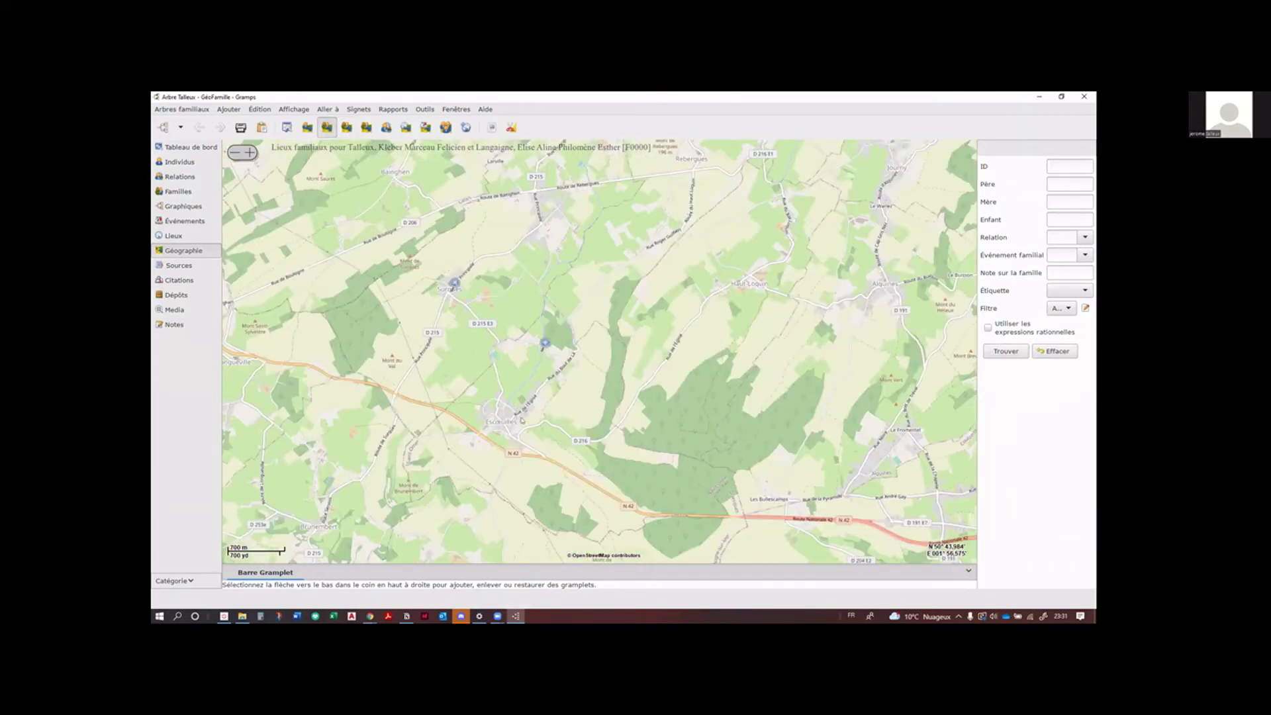
scroll(515, 421, "up", 2)
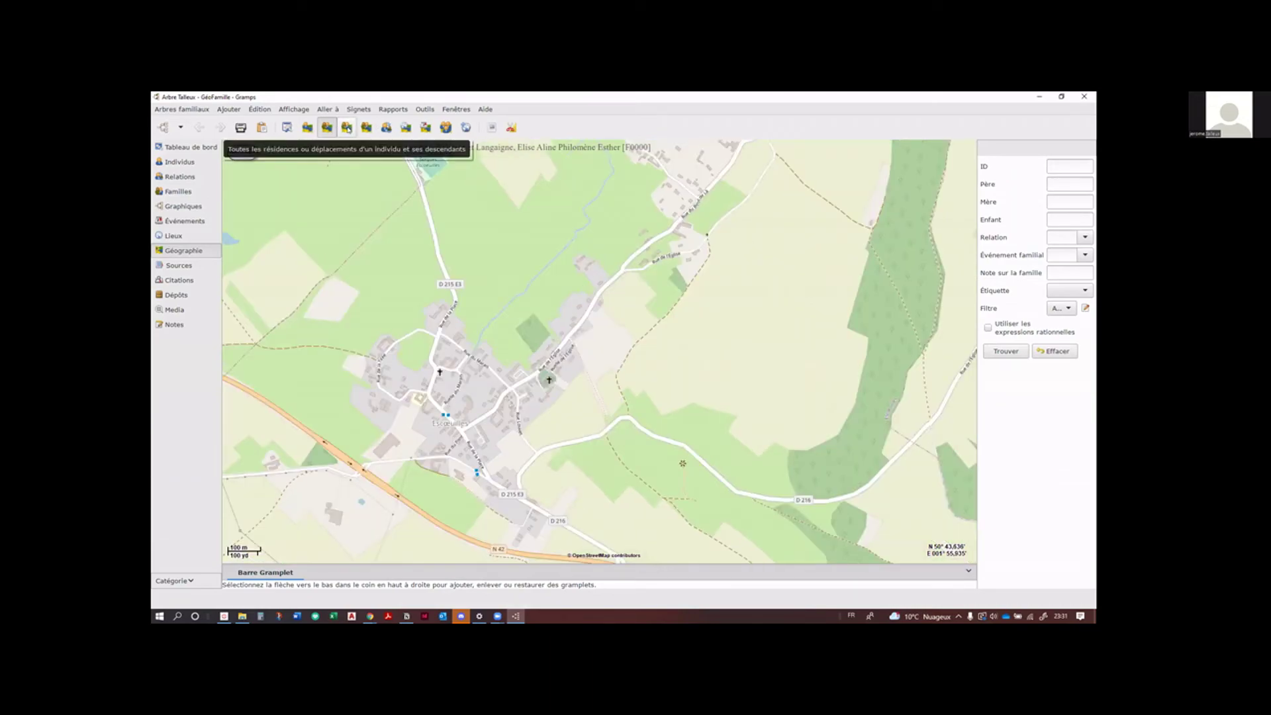
left_click(347, 128)
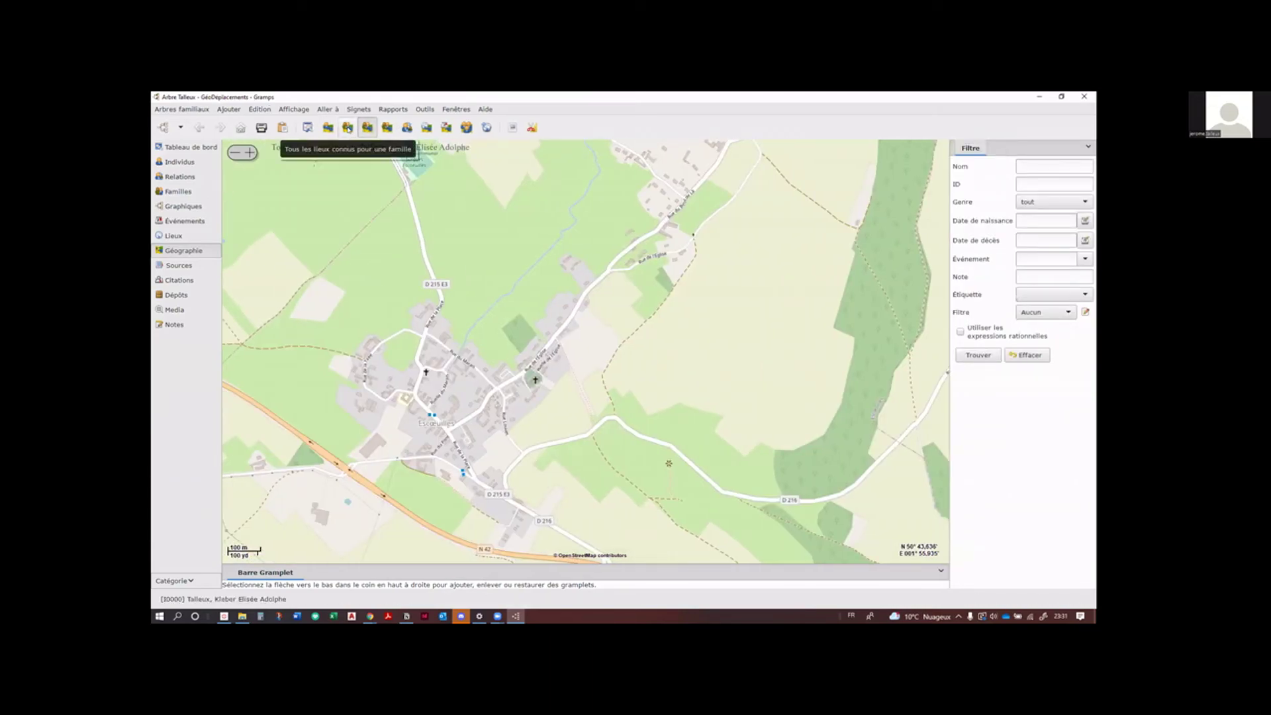
left_click(386, 128)
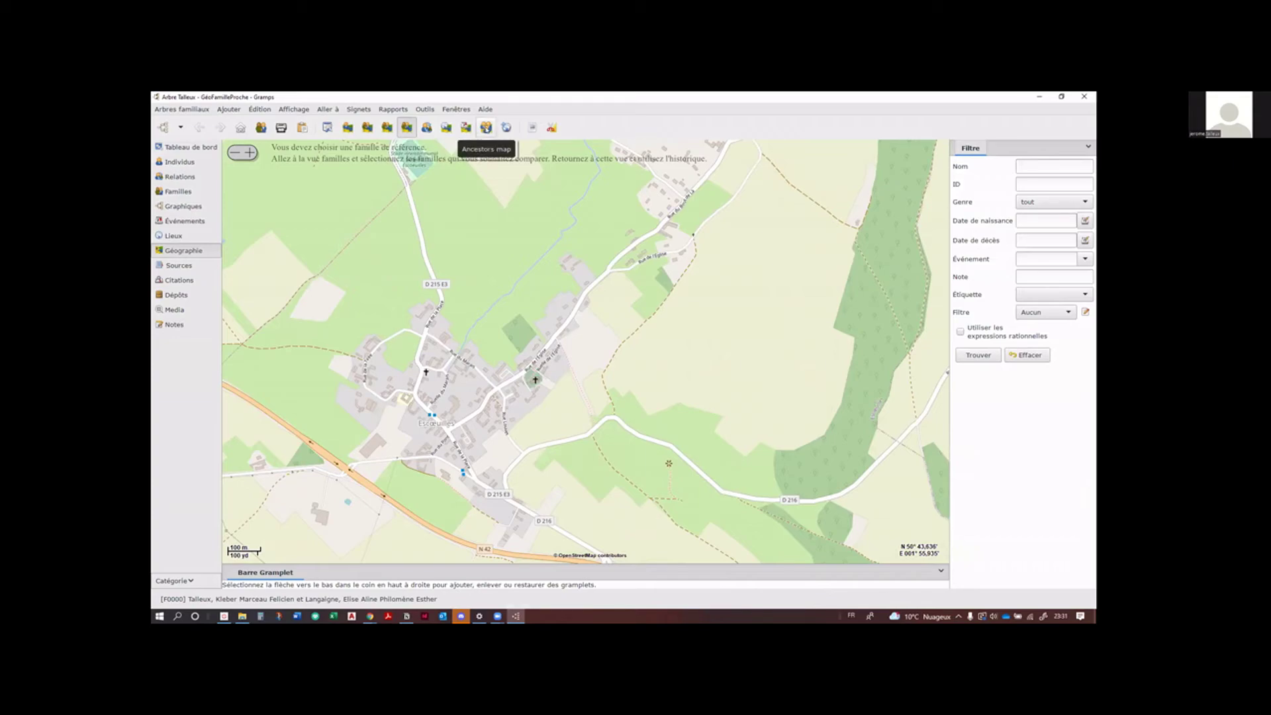
left_click(486, 128)
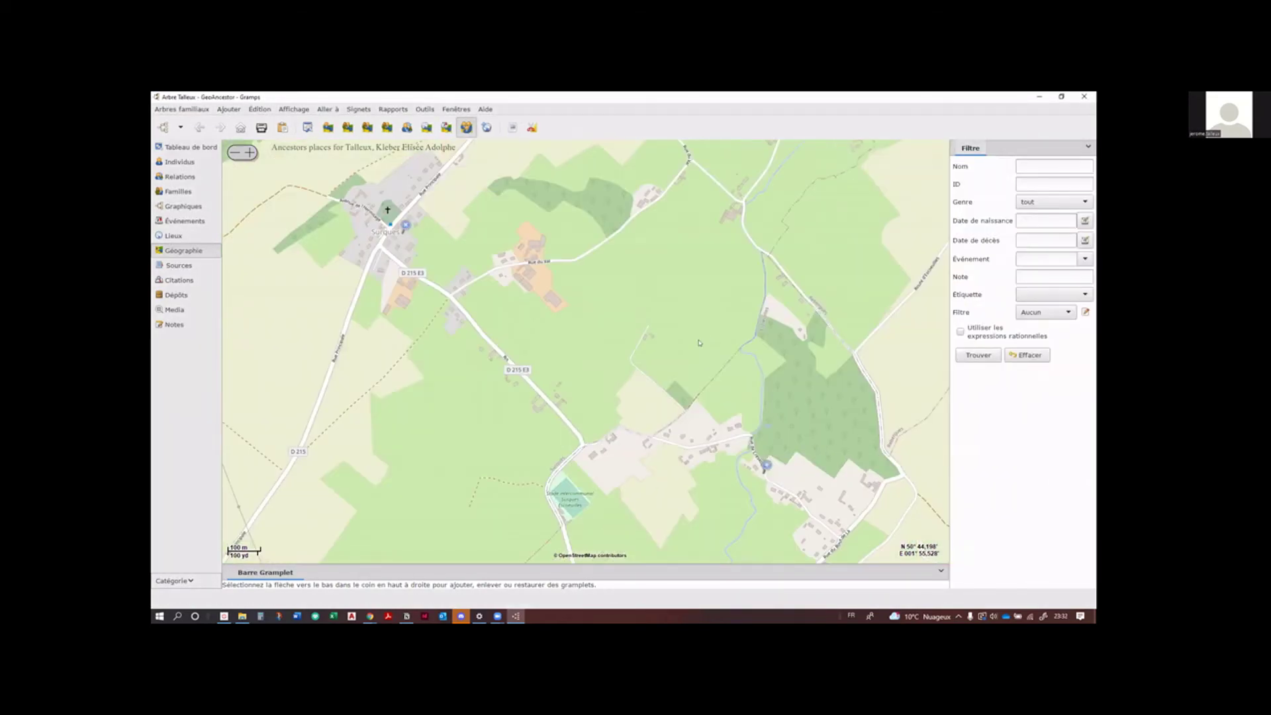
left_click(446, 127)
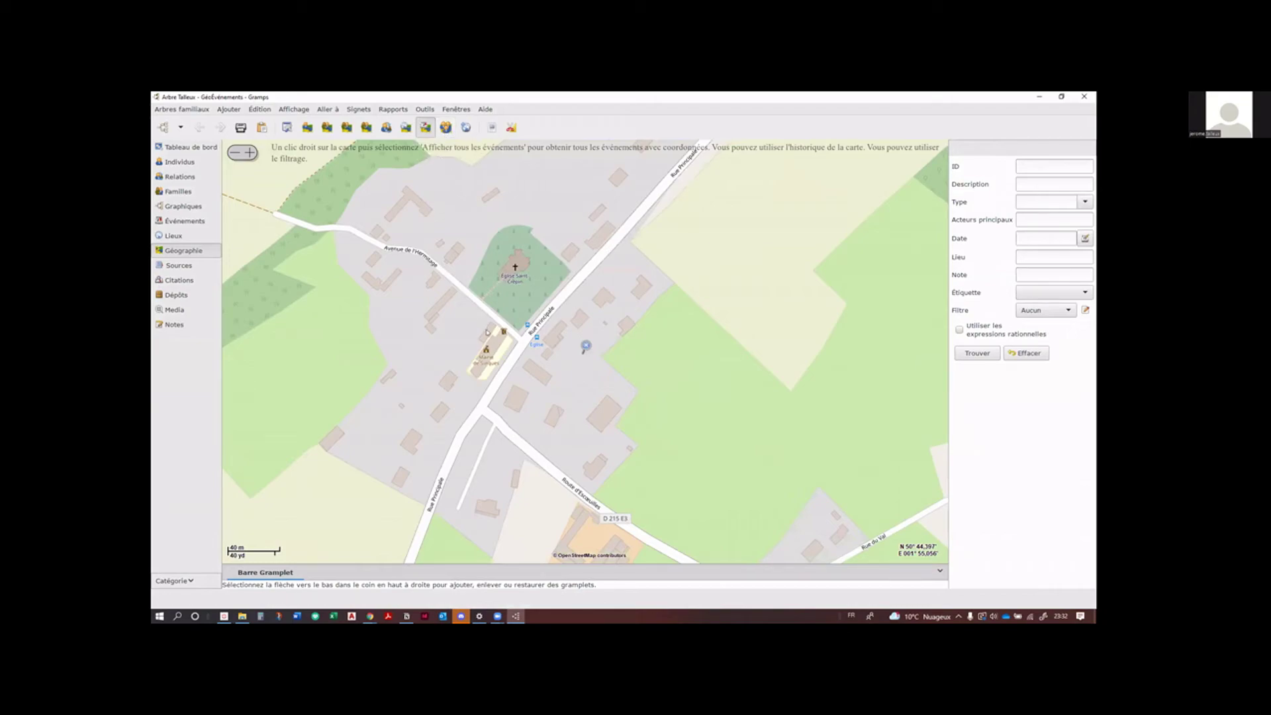
scroll(485, 332, "down", 3)
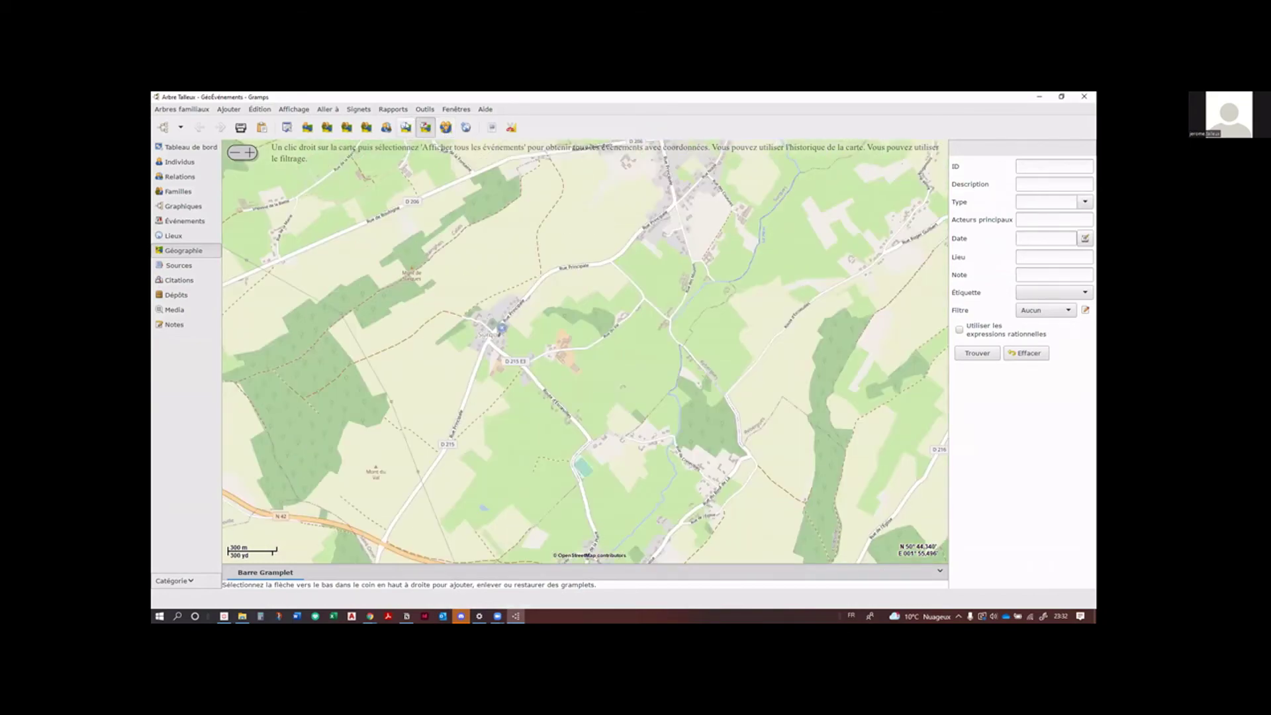
Step: Switch the Geography view to the all-places map and pan to centre Escœuilles
left_click(406, 128)
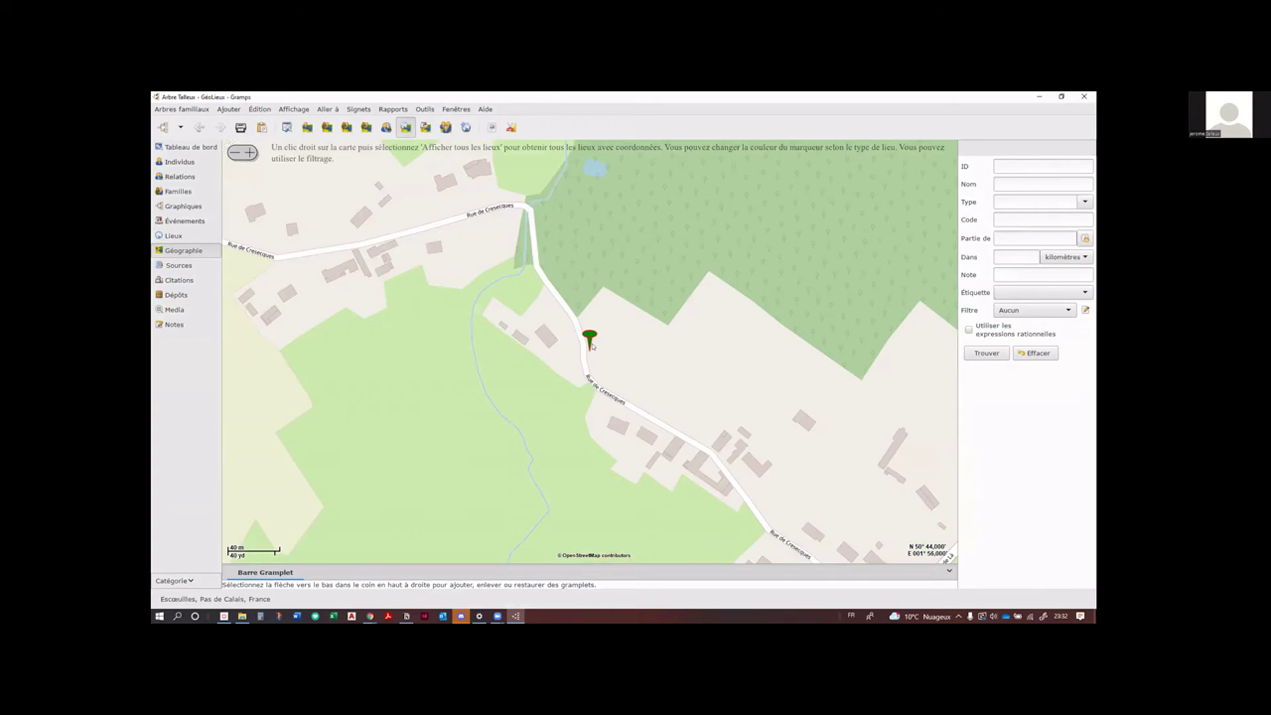
scroll(592, 346, "down", 3)
scroll(516, 450, "up", 1)
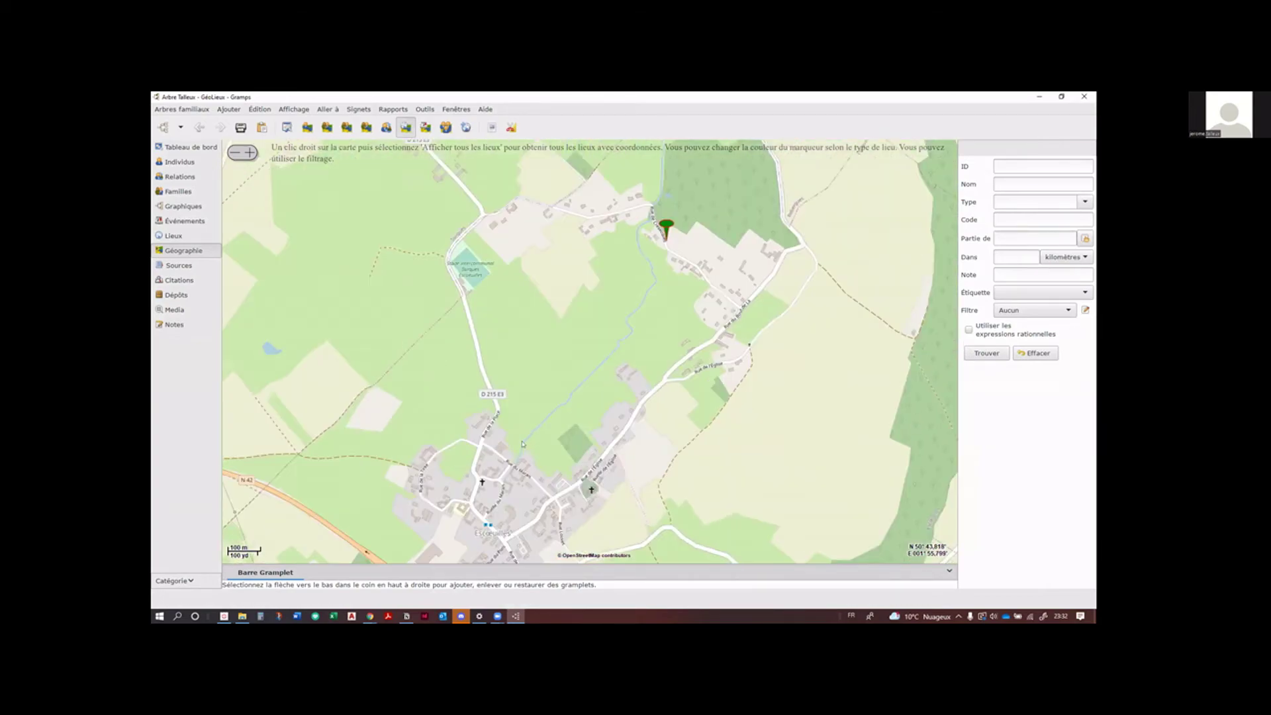
left_click_drag(580, 381, 573, 309)
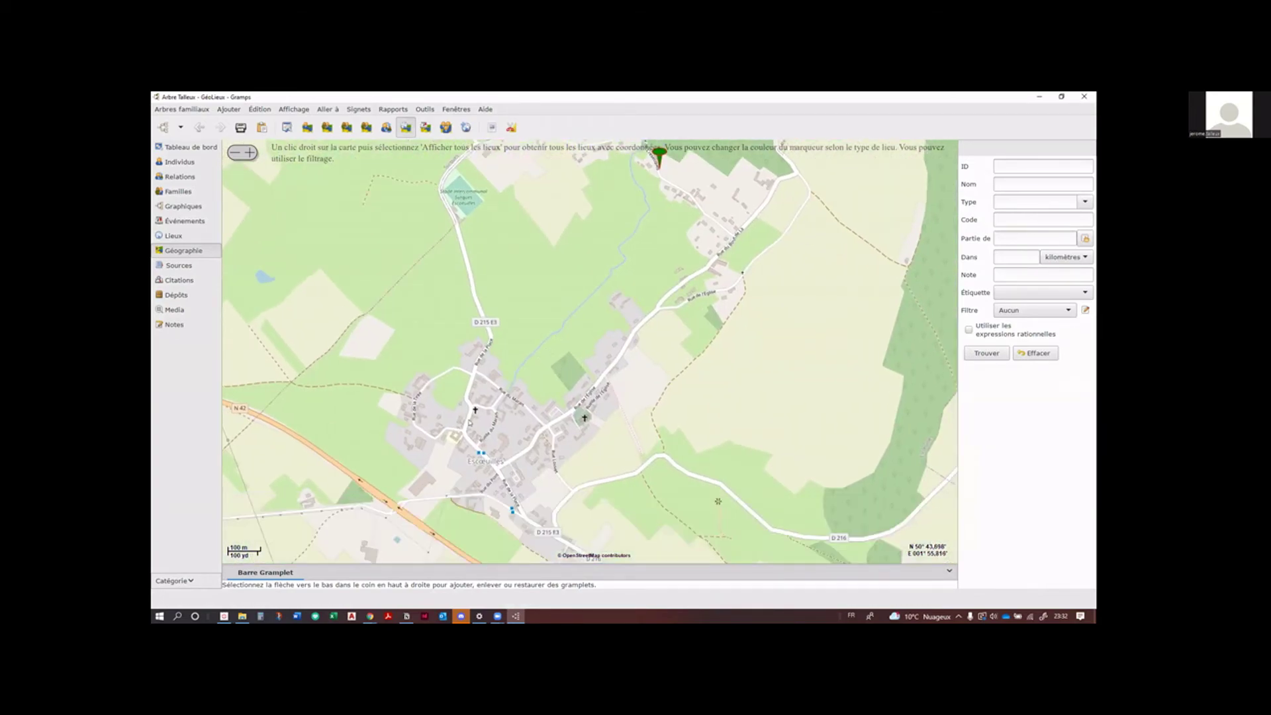
scroll(500, 370, "up", 2)
scroll(500, 371, "down", 2)
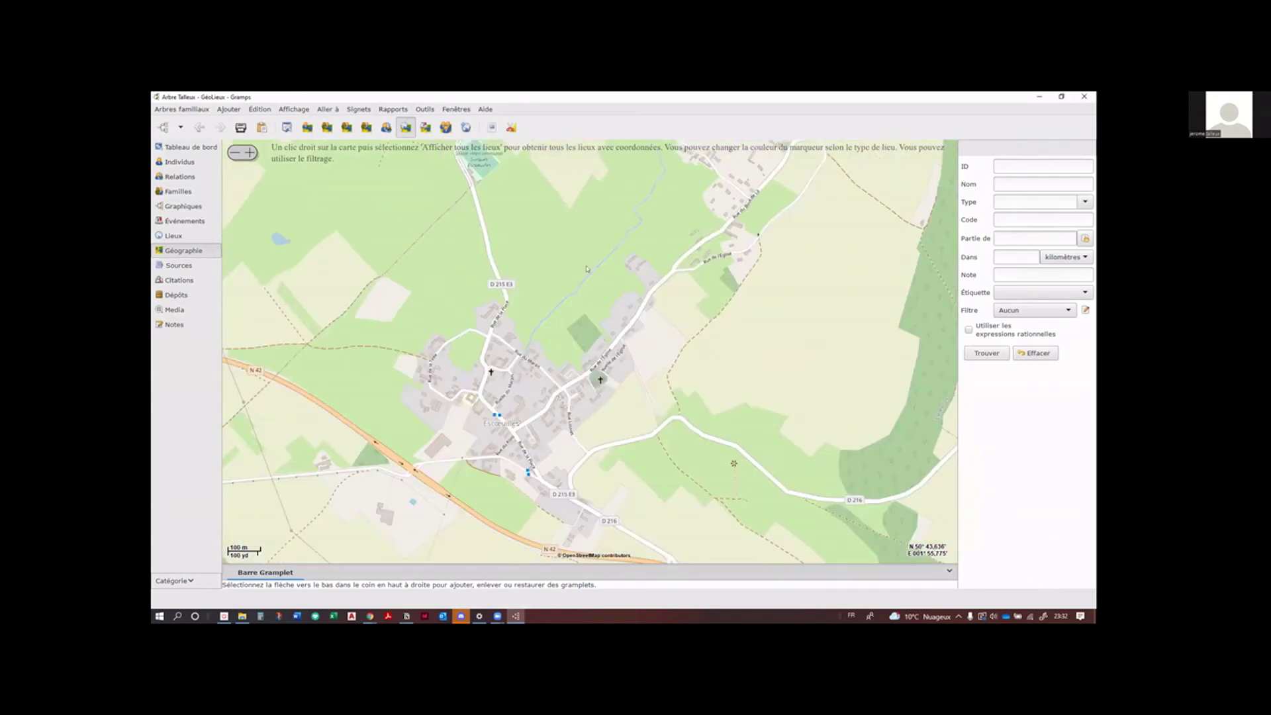
scroll(587, 269, "down", 1)
Step: Display all places from the map's context menu and zoom in on Escœuilles to the 40 m scale
right_click(585, 235)
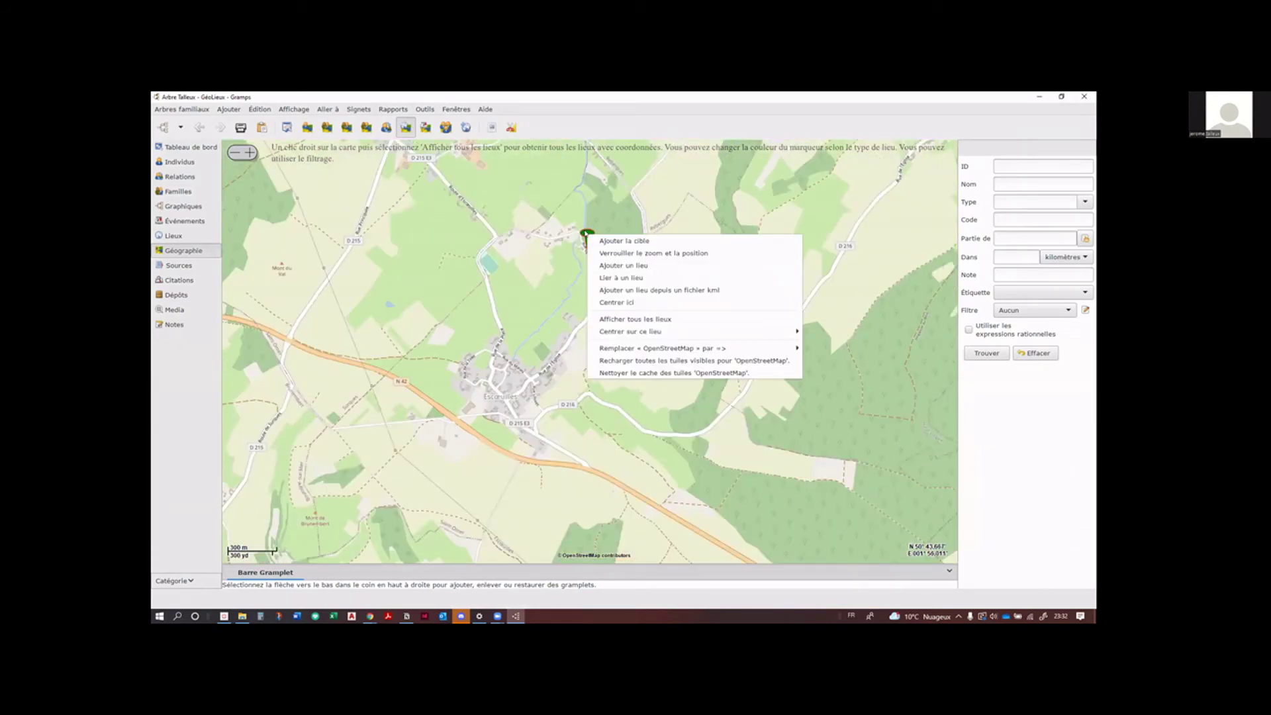
left_click(585, 237)
scroll(596, 328, "up", 3)
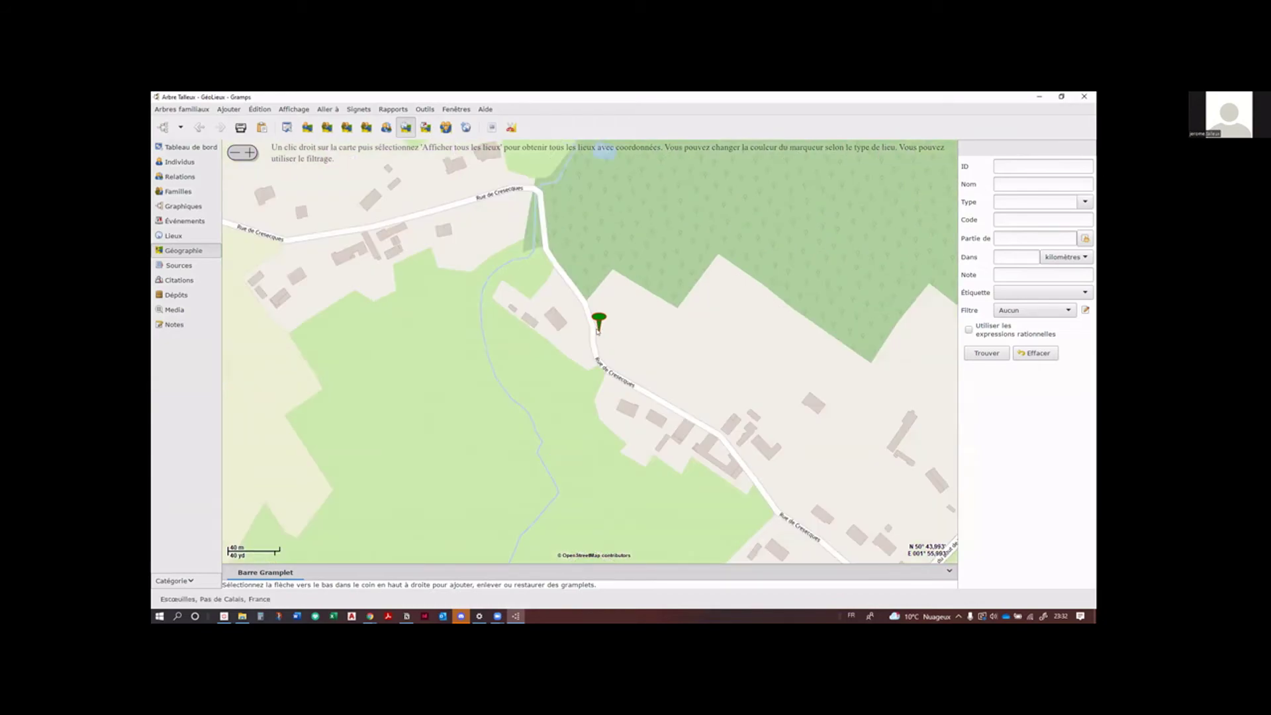
right_click(597, 331)
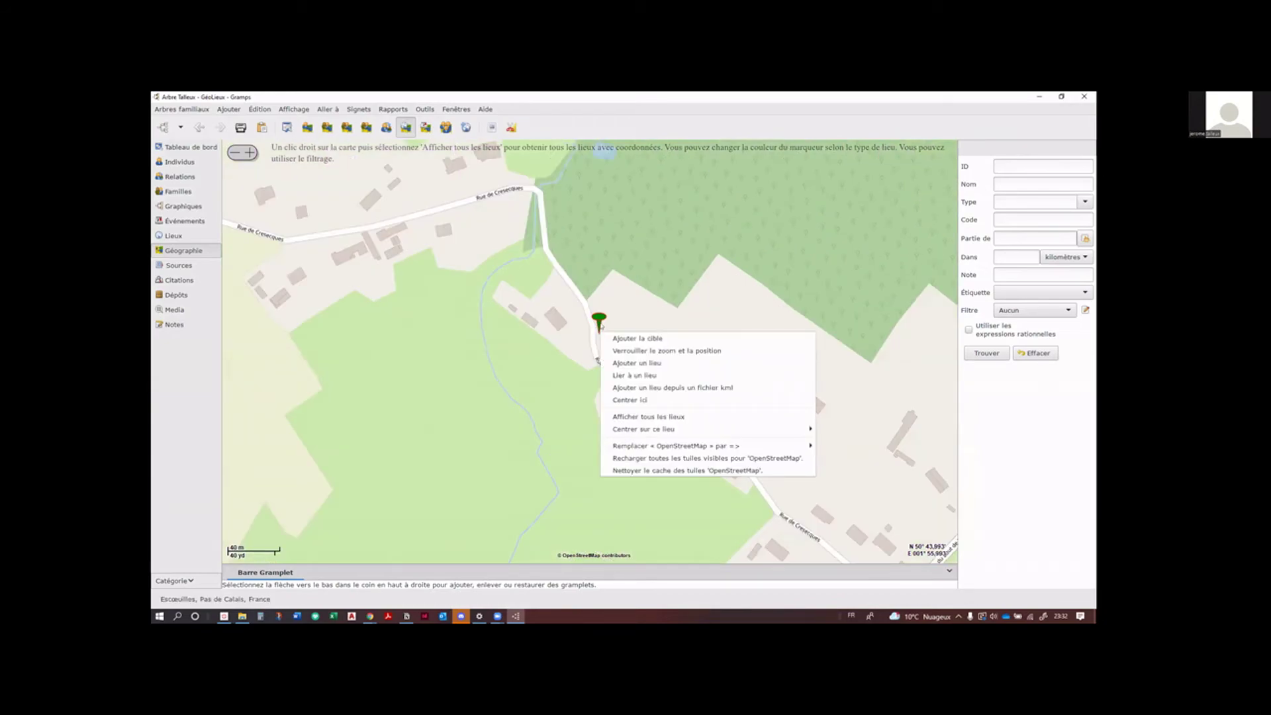
left_click(642, 417)
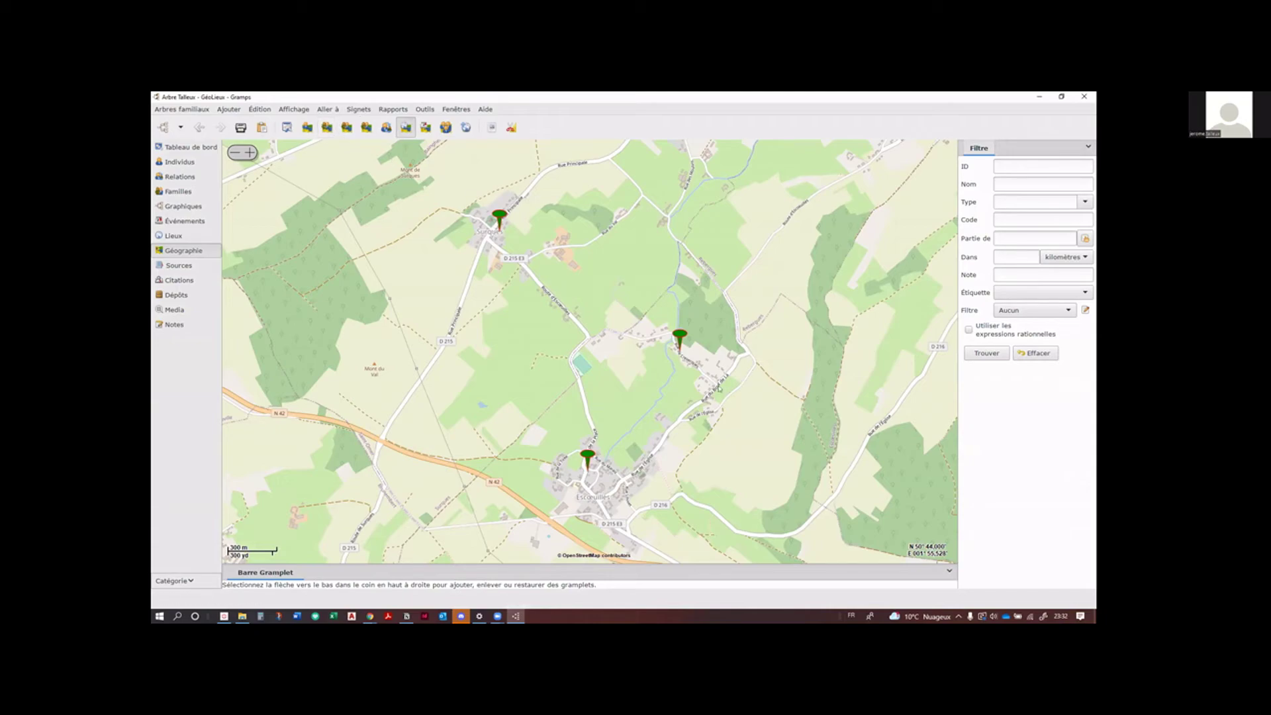
scroll(708, 351, "down", 1)
scroll(665, 398, "up", 2)
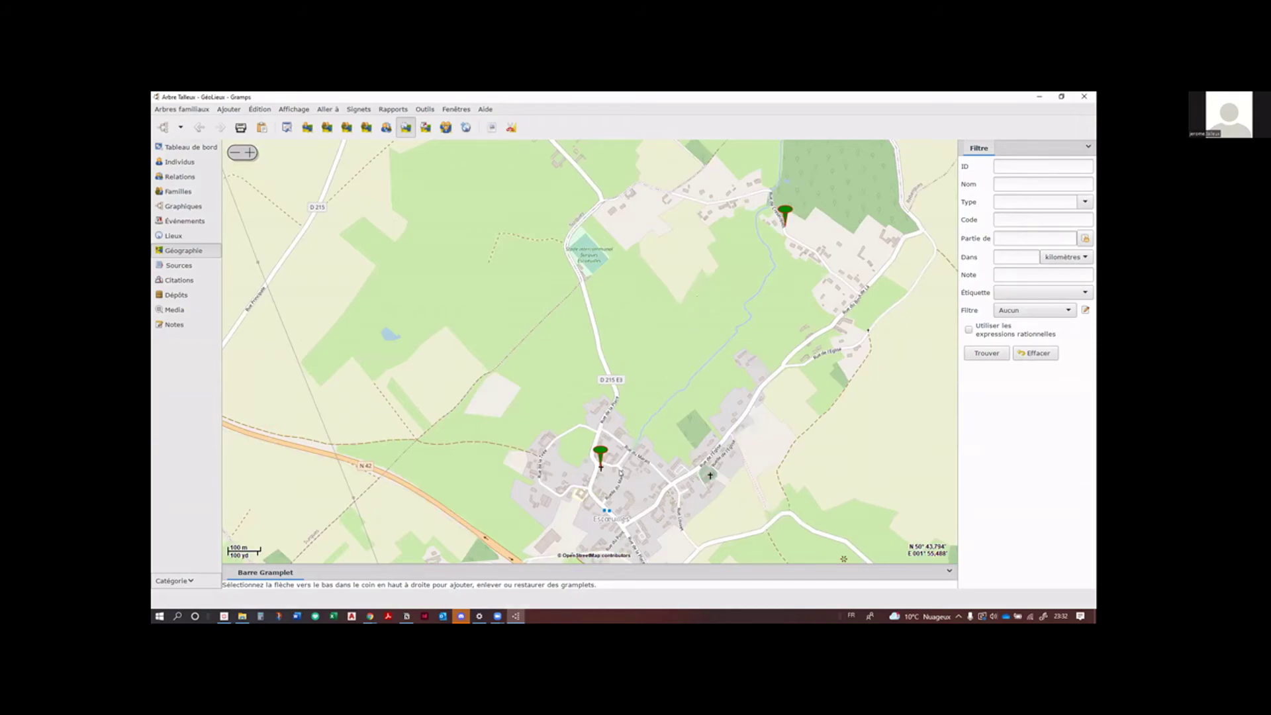
scroll(604, 473, "up", 2)
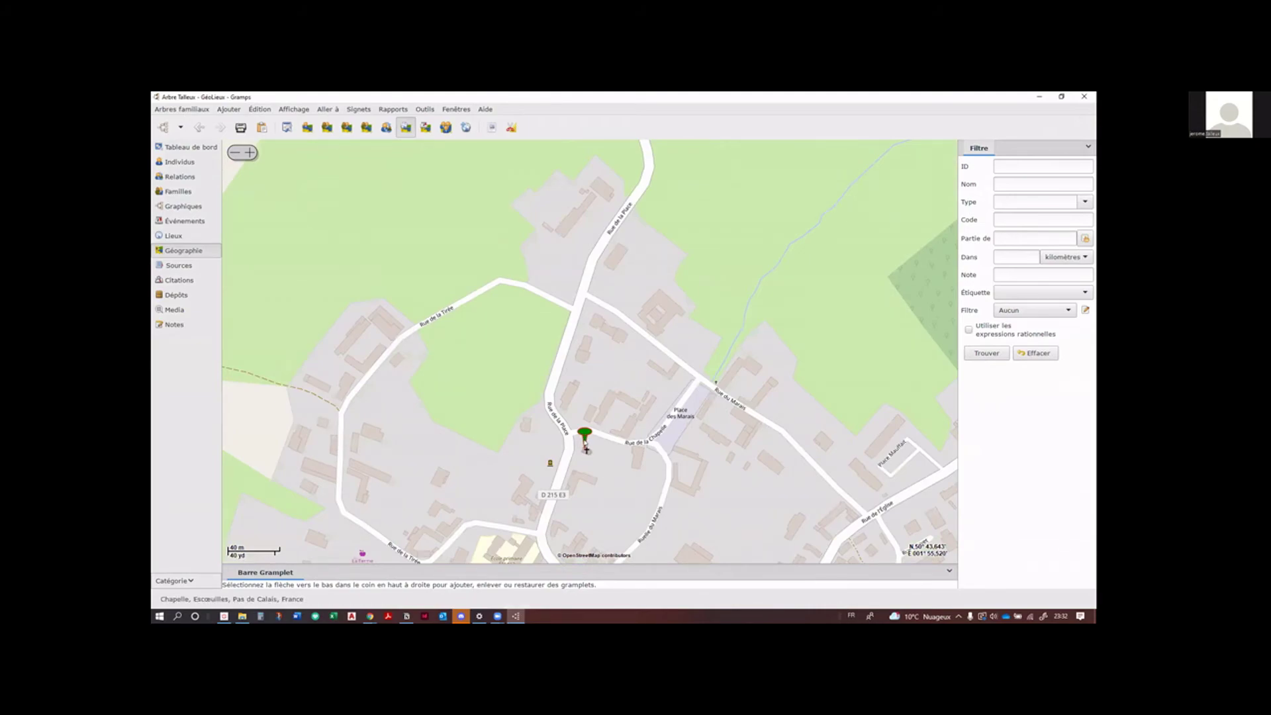
Step: Inspect the Chapelle marker's menu and the map's context menu, closing each without choosing
left_click(585, 445)
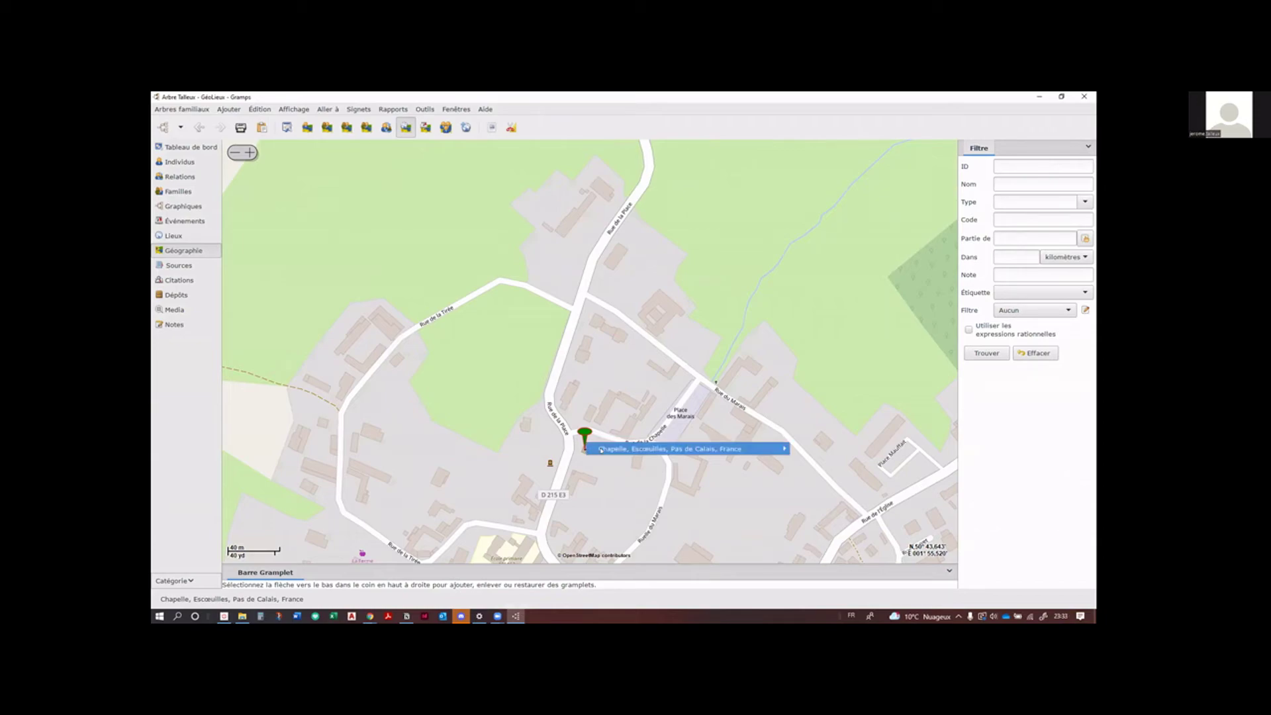
mouse_move(621, 450)
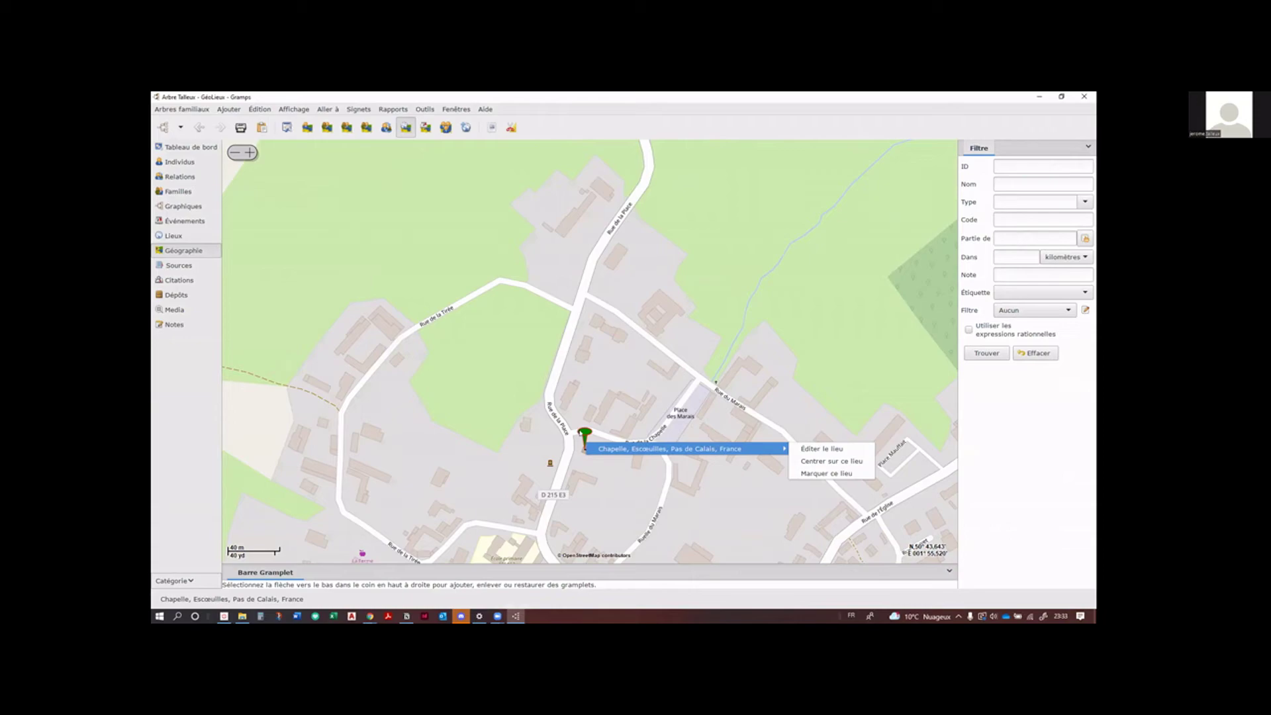
left_click(584, 445)
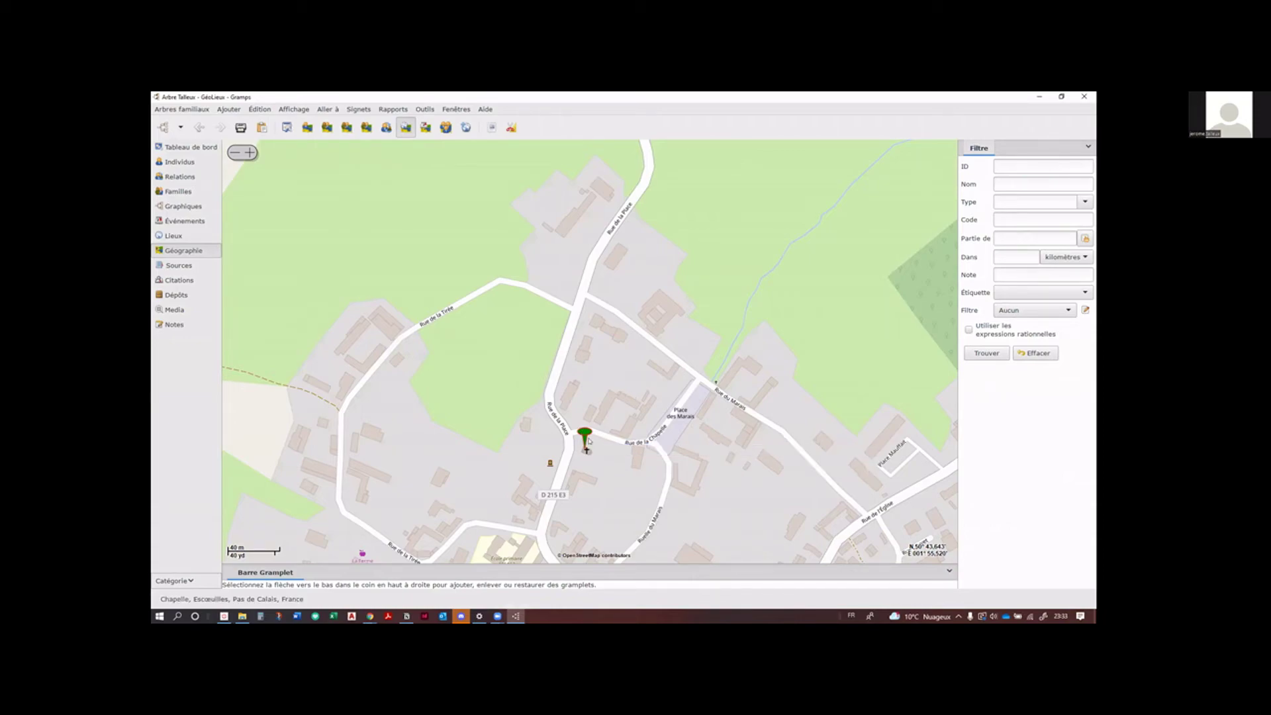
right_click(587, 449)
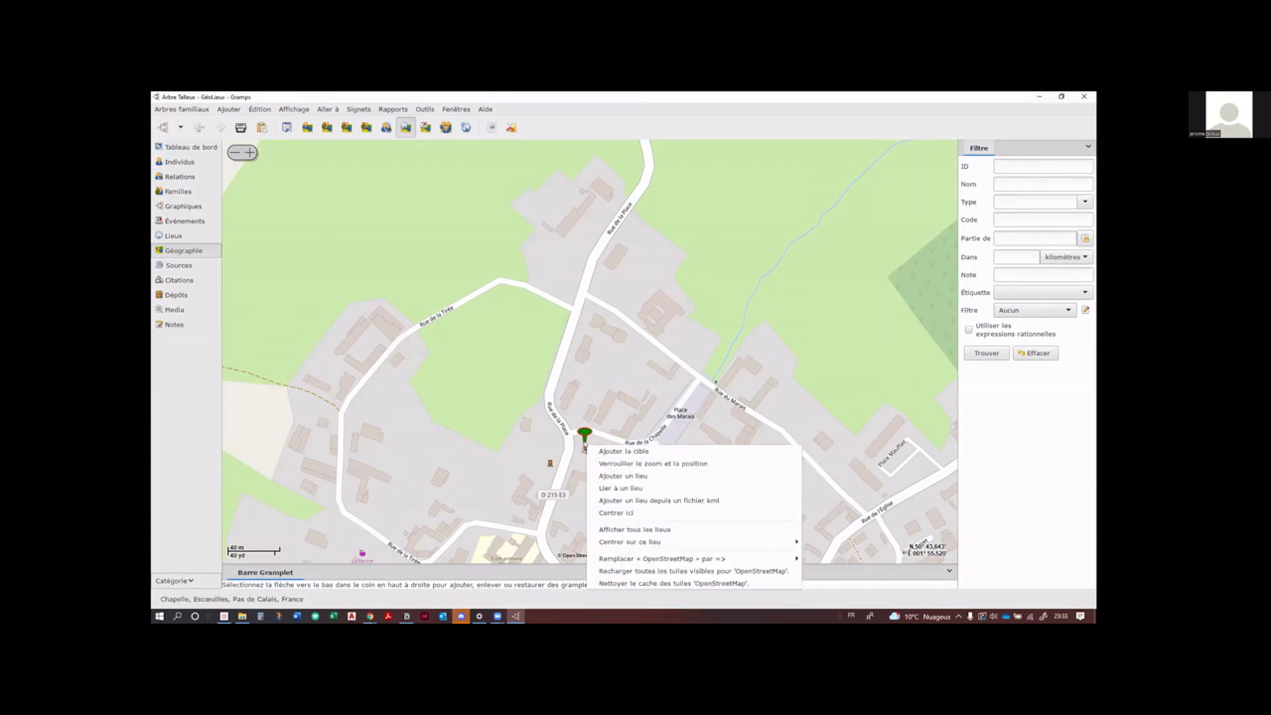
left_click(583, 444)
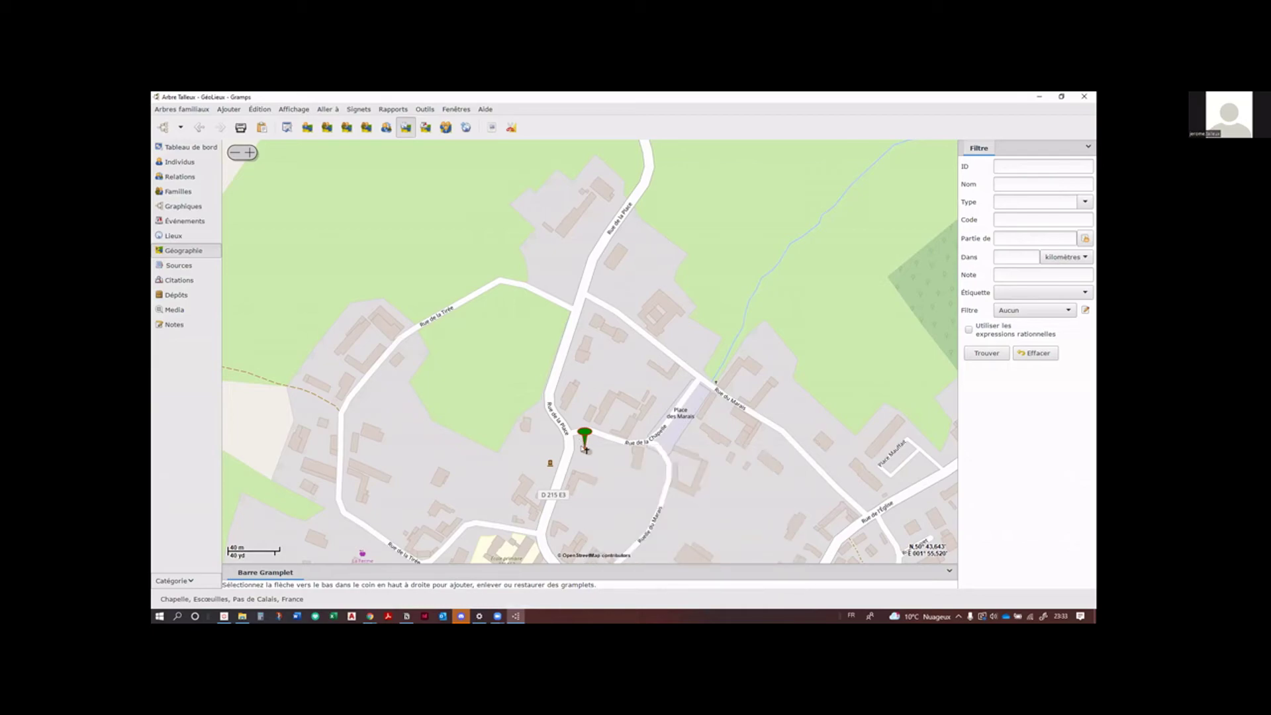
right_click(586, 449)
left_click(583, 445)
right_click(586, 447)
left_click(707, 342)
Step: Recheck the Chapelle place menu, then zoom out and back in to see the markers around Escœuilles
right_click(586, 363)
left_click(518, 388)
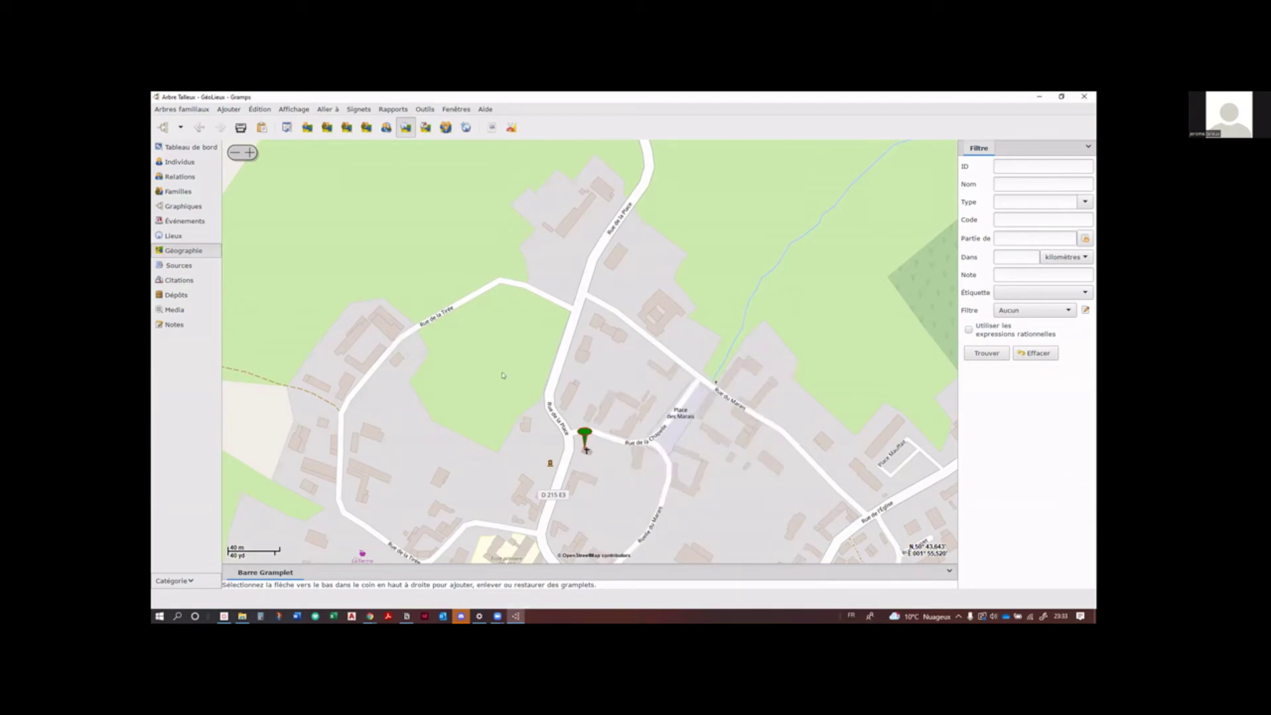
left_click(584, 447)
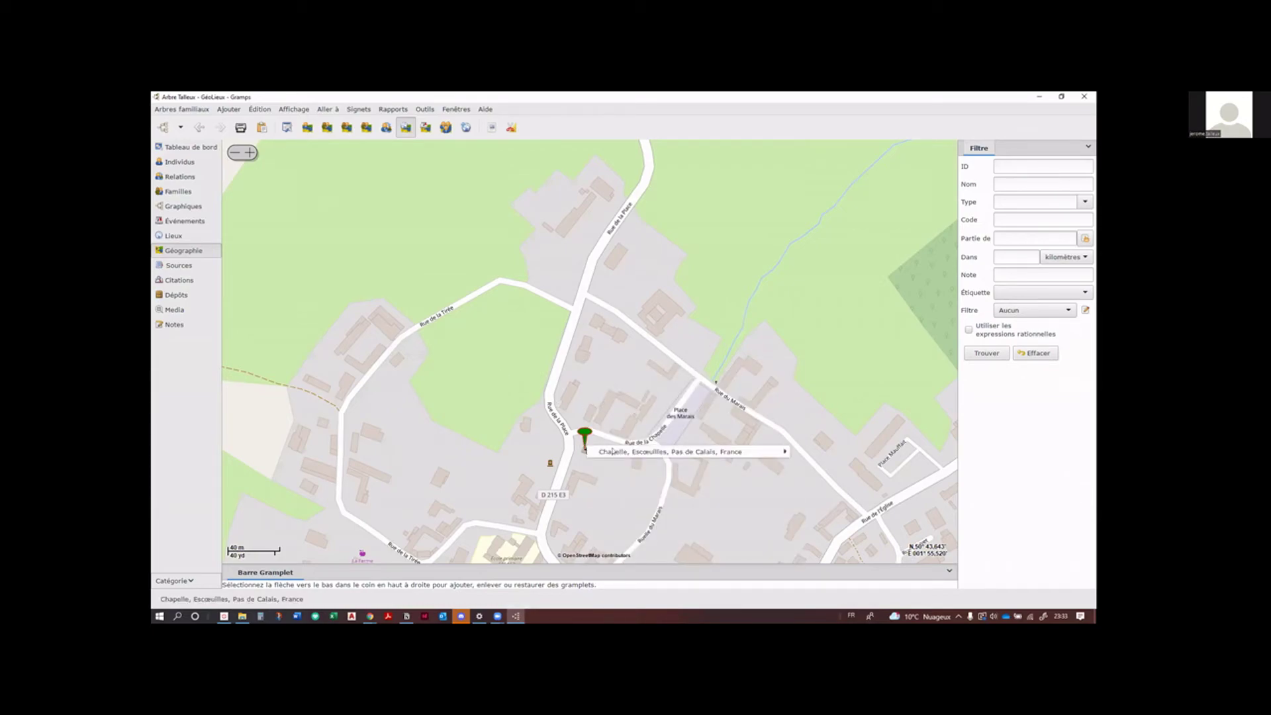
mouse_move(629, 453)
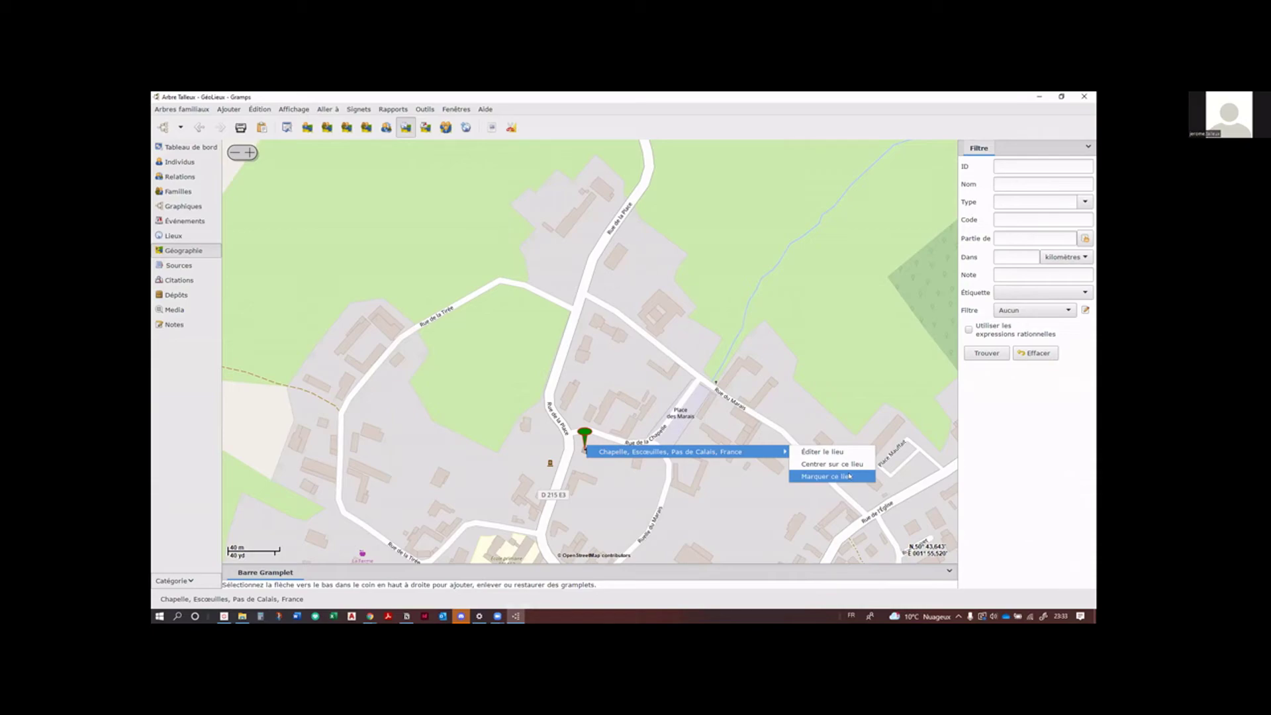
left_click(830, 450)
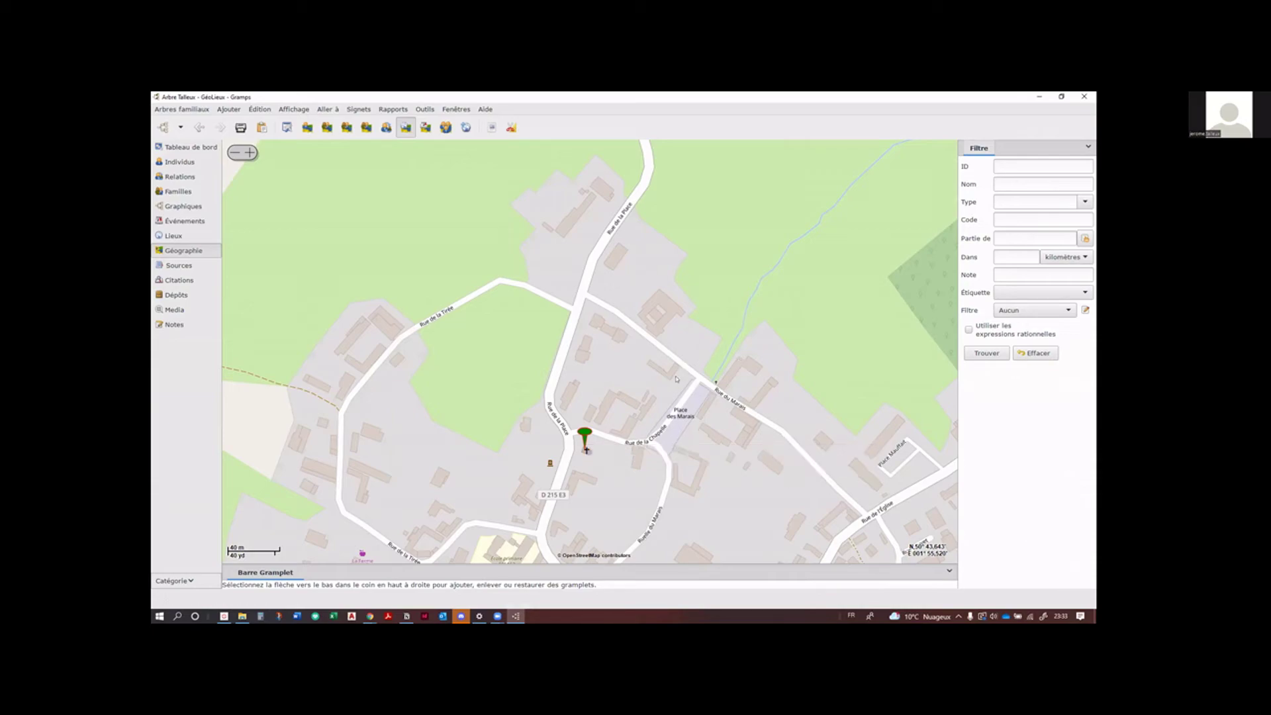
scroll(665, 388, "down", 4)
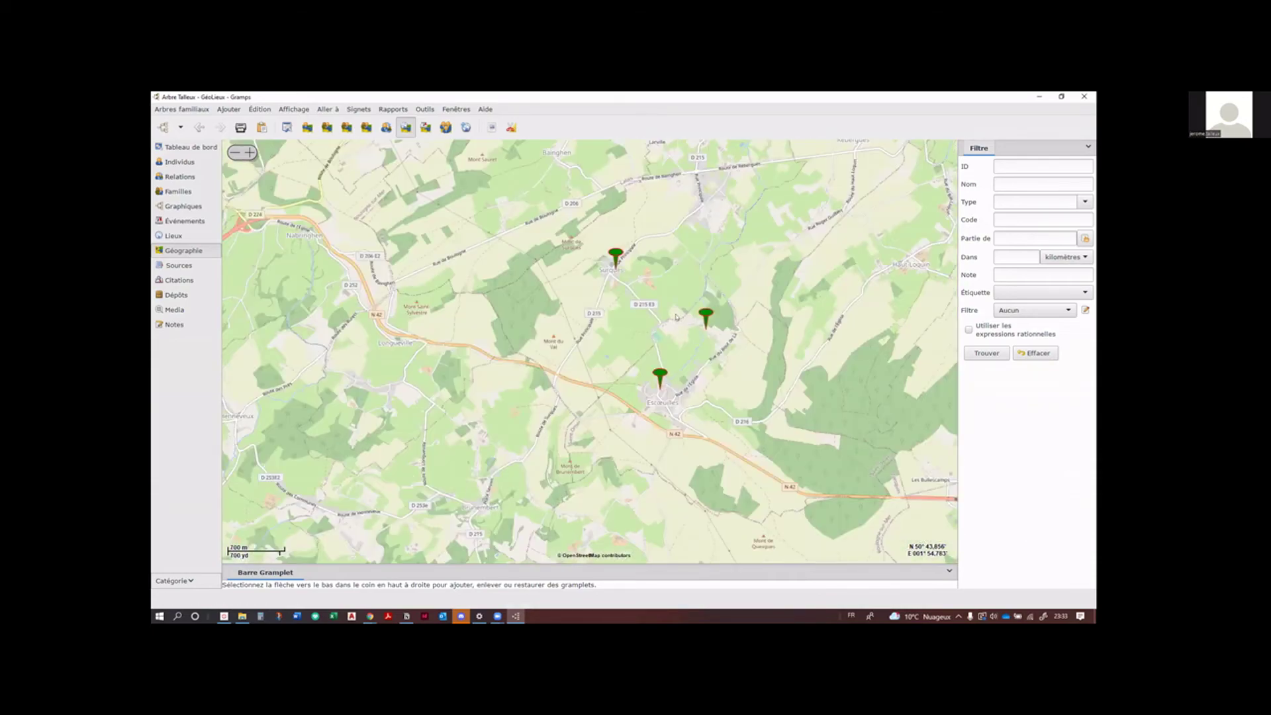
scroll(675, 316, "up", 1)
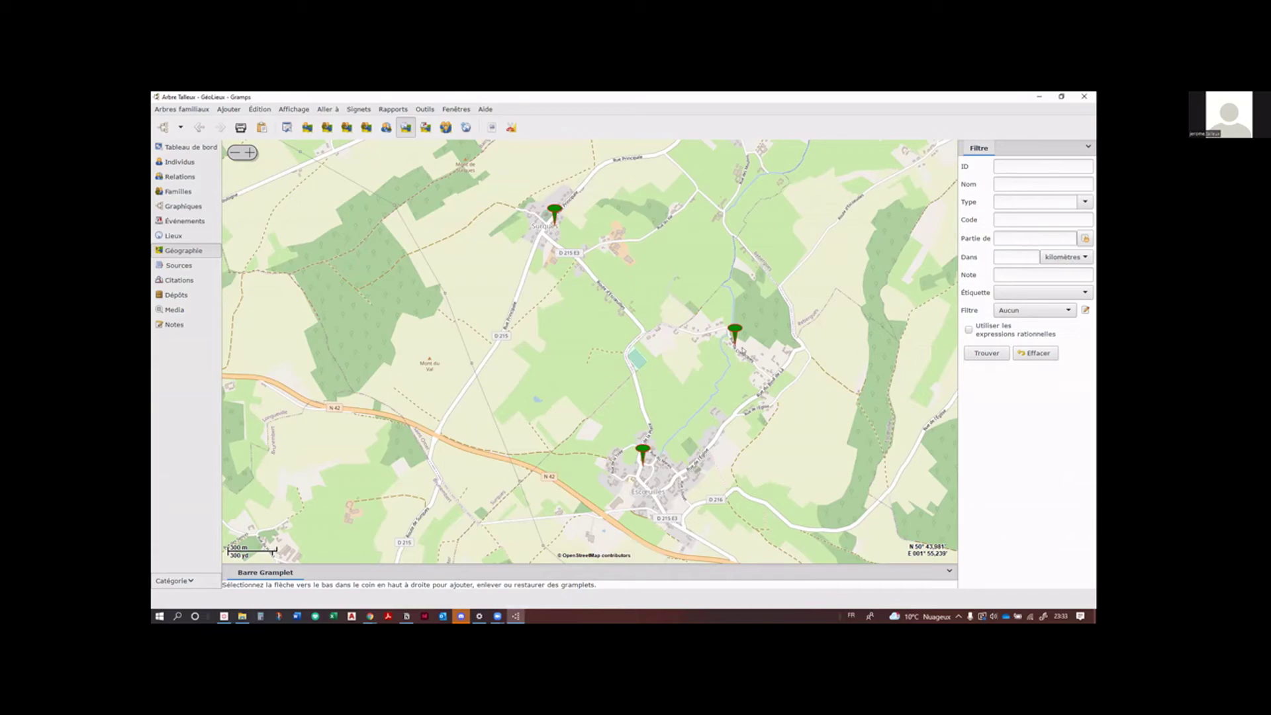
scroll(742, 351, "up", 1)
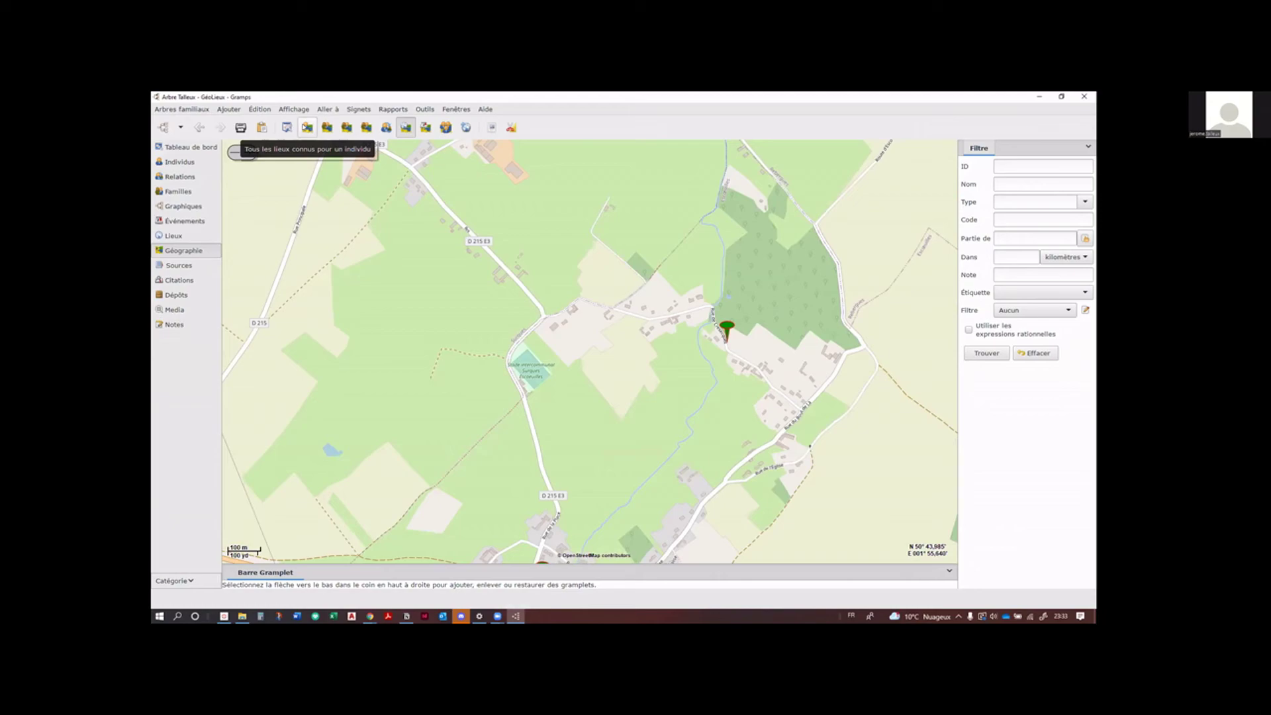
Step: Map all known places of one individual, centred on Escœuilles near Place des Marais and the church
left_click(306, 127)
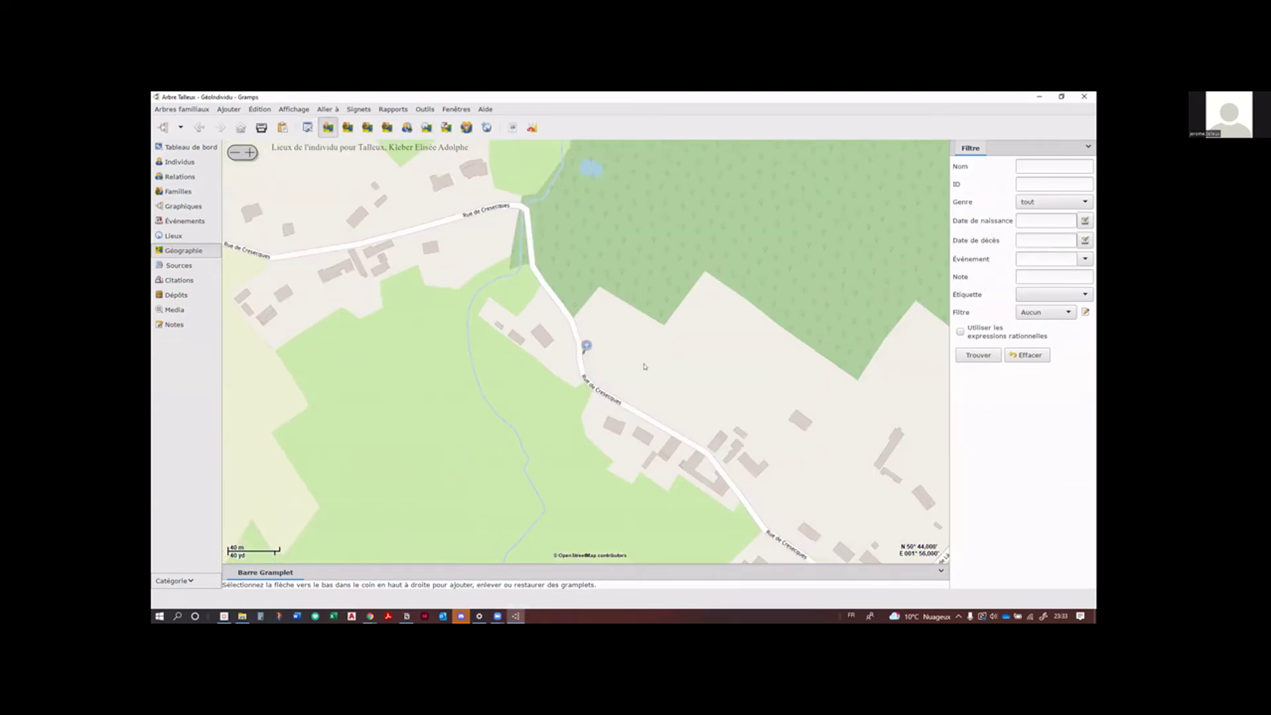
scroll(644, 366, "down", 1)
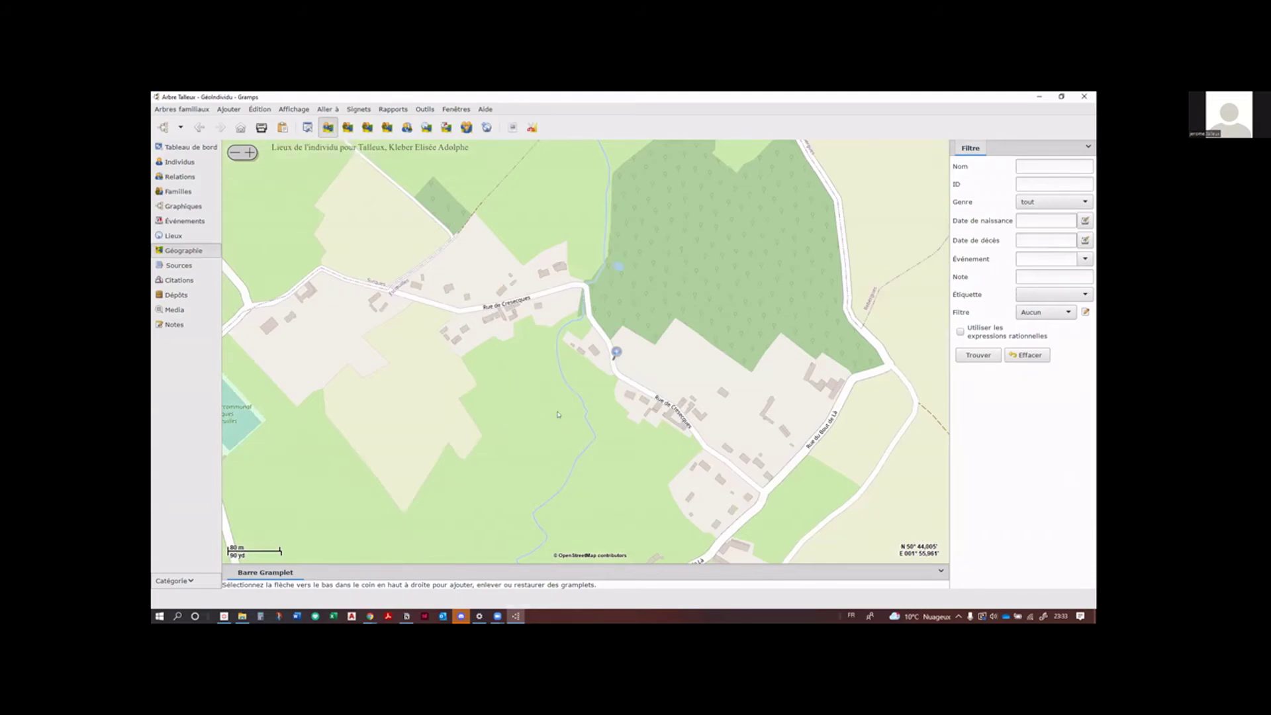
left_click_drag(558, 414, 522, 308)
scroll(523, 343, "down", 2)
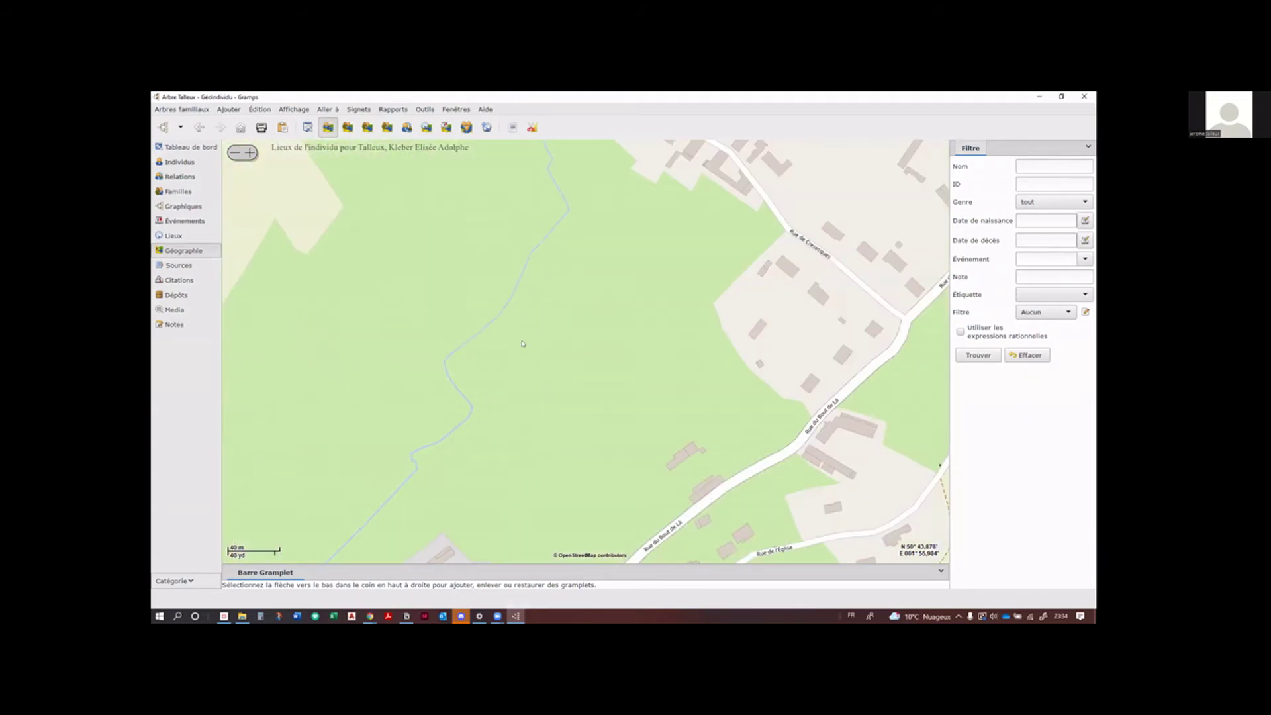
scroll(440, 427, "up", 1)
scroll(439, 426, "up", 2)
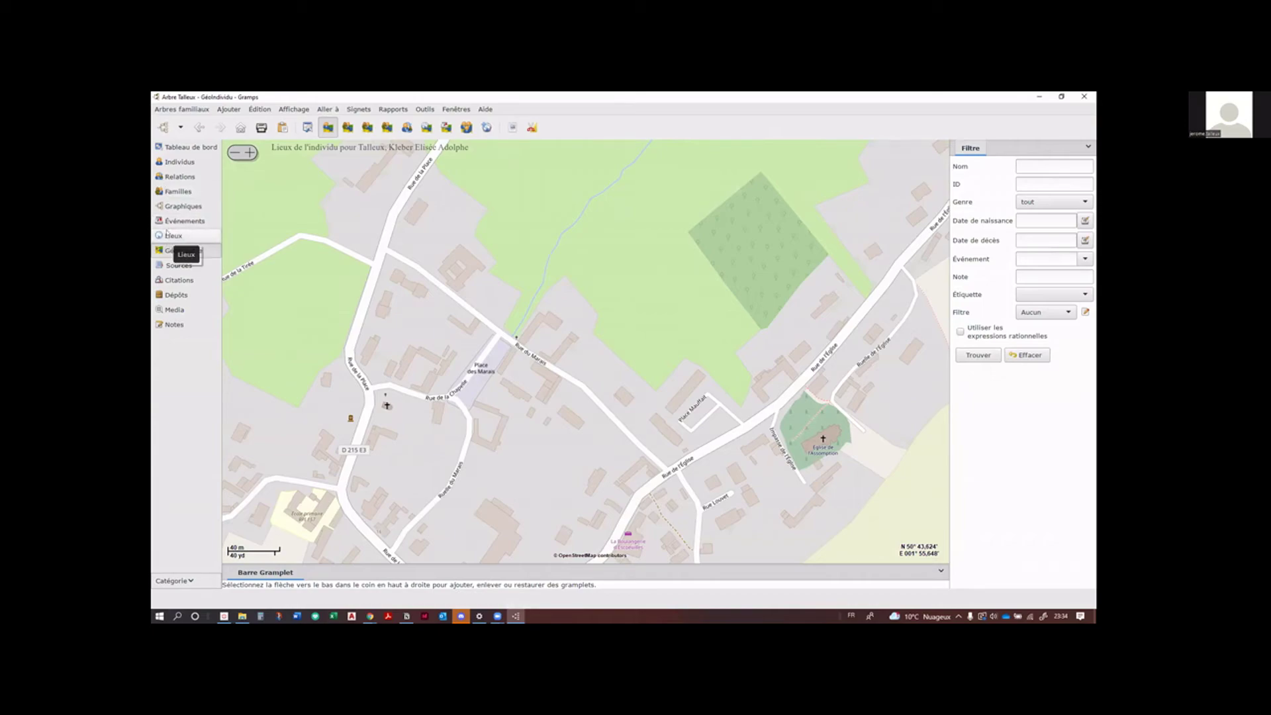
left_click(178, 161)
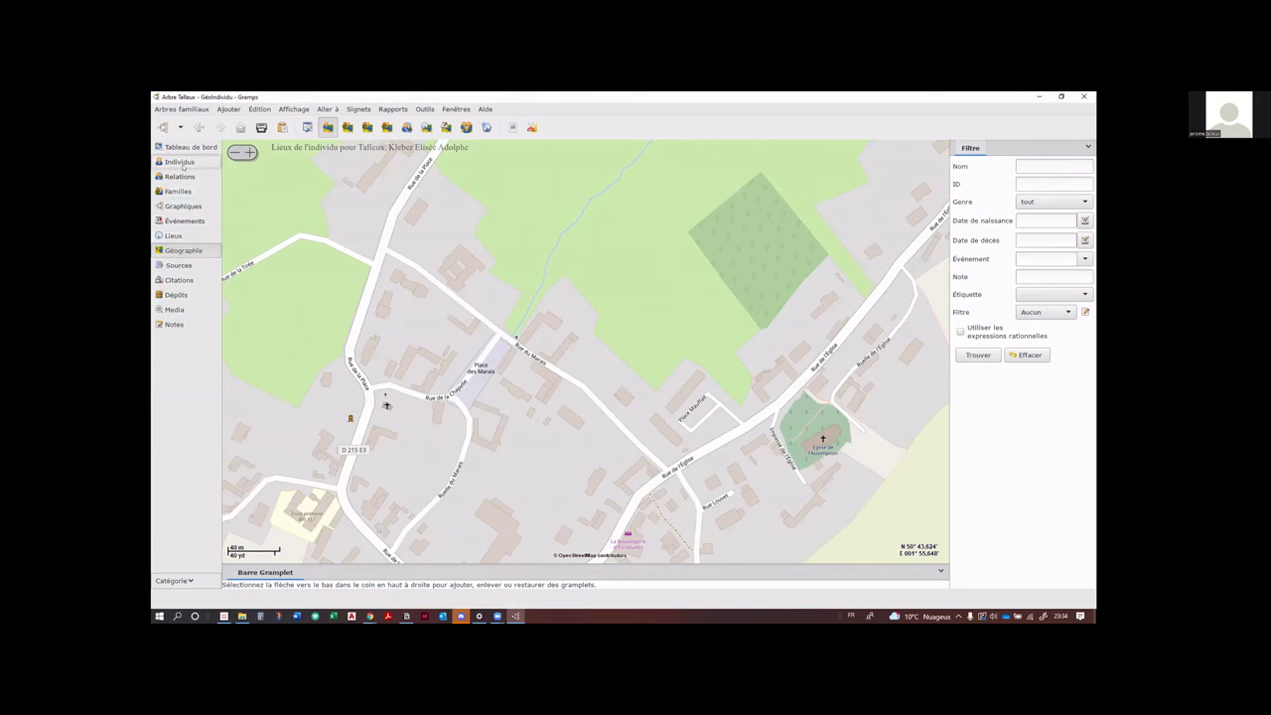
Step: Show the family graph of the 1938 couple and their 1939 son, viewing the child's record without changes
left_click(187, 205)
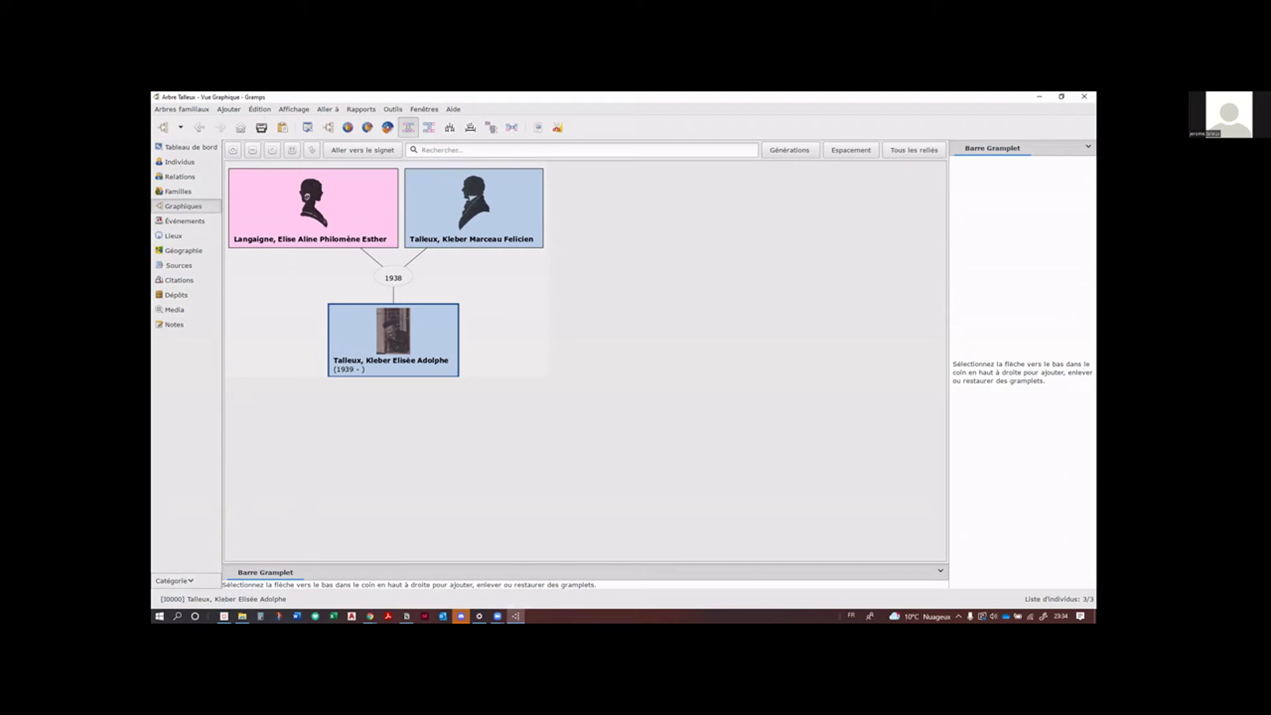
key("alt+Tab")
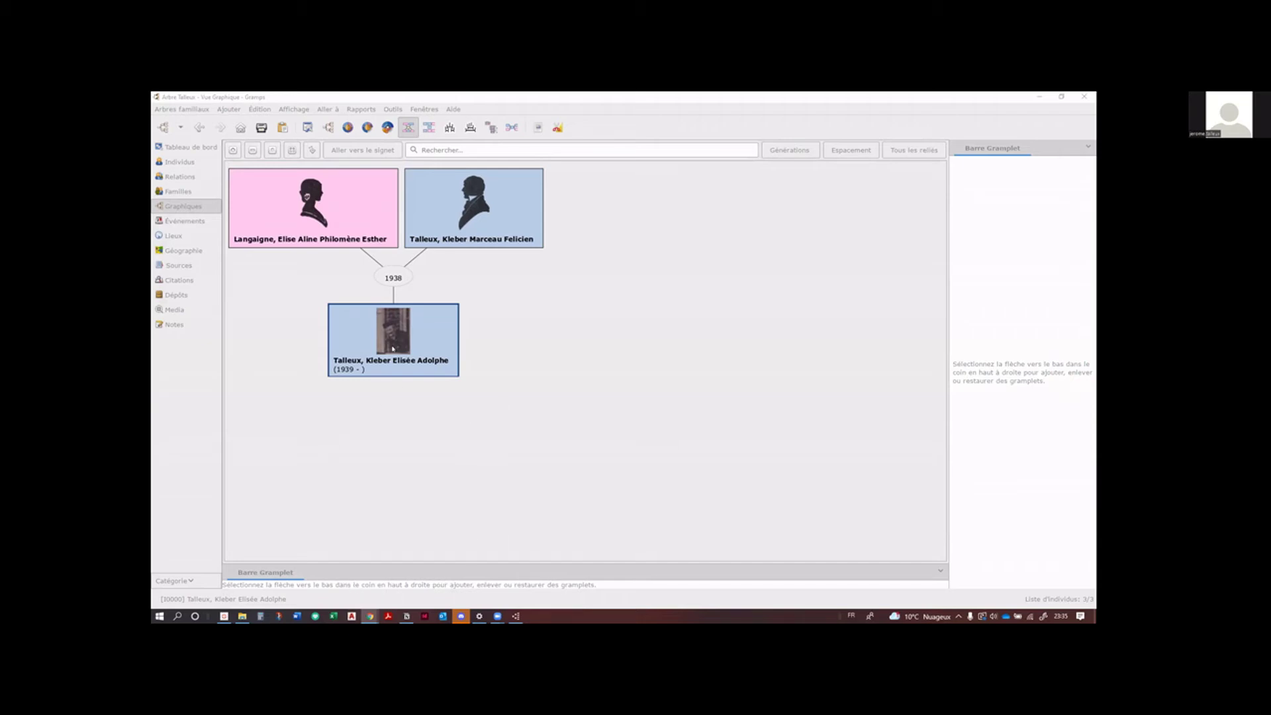
left_click(473, 209)
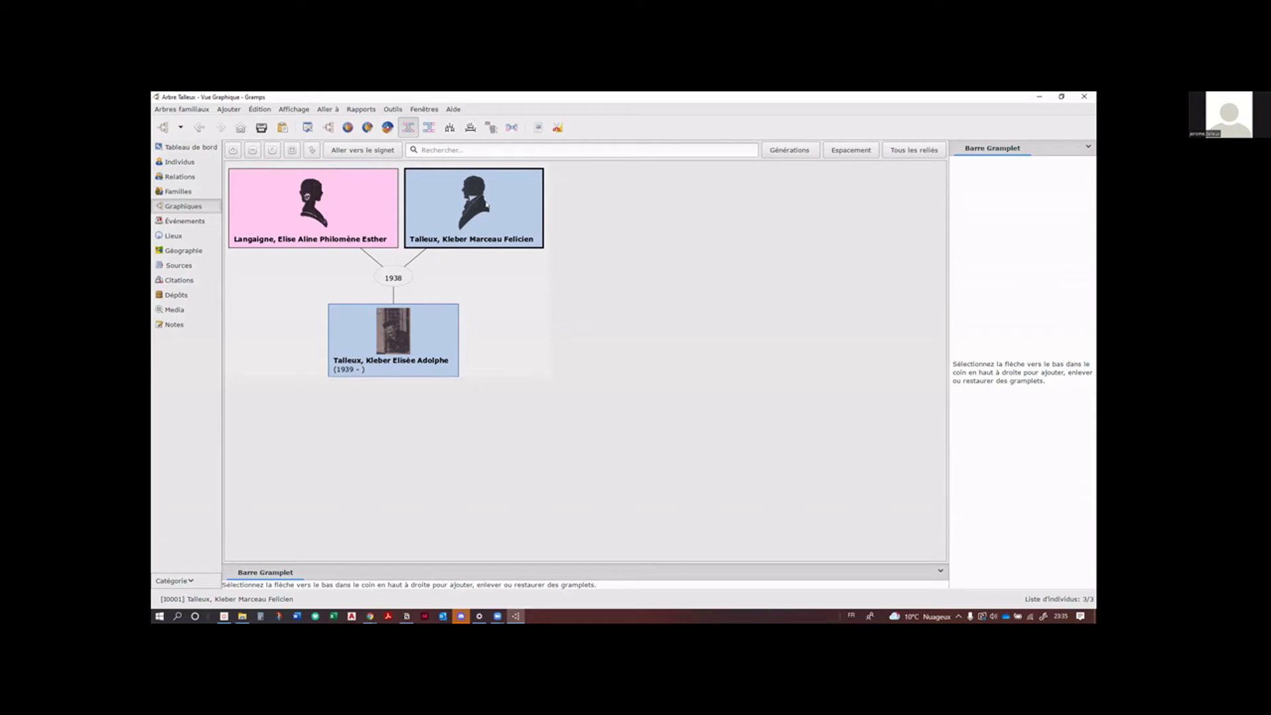
double_click(447, 341)
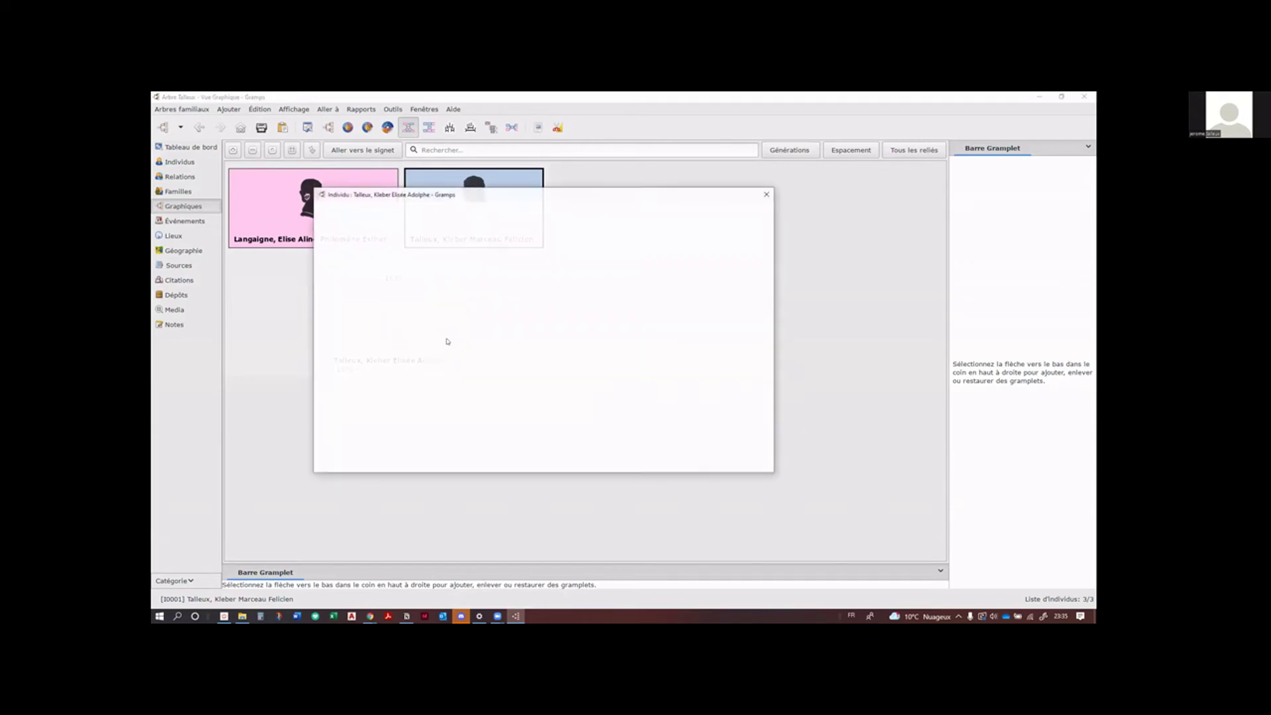
left_click(766, 193)
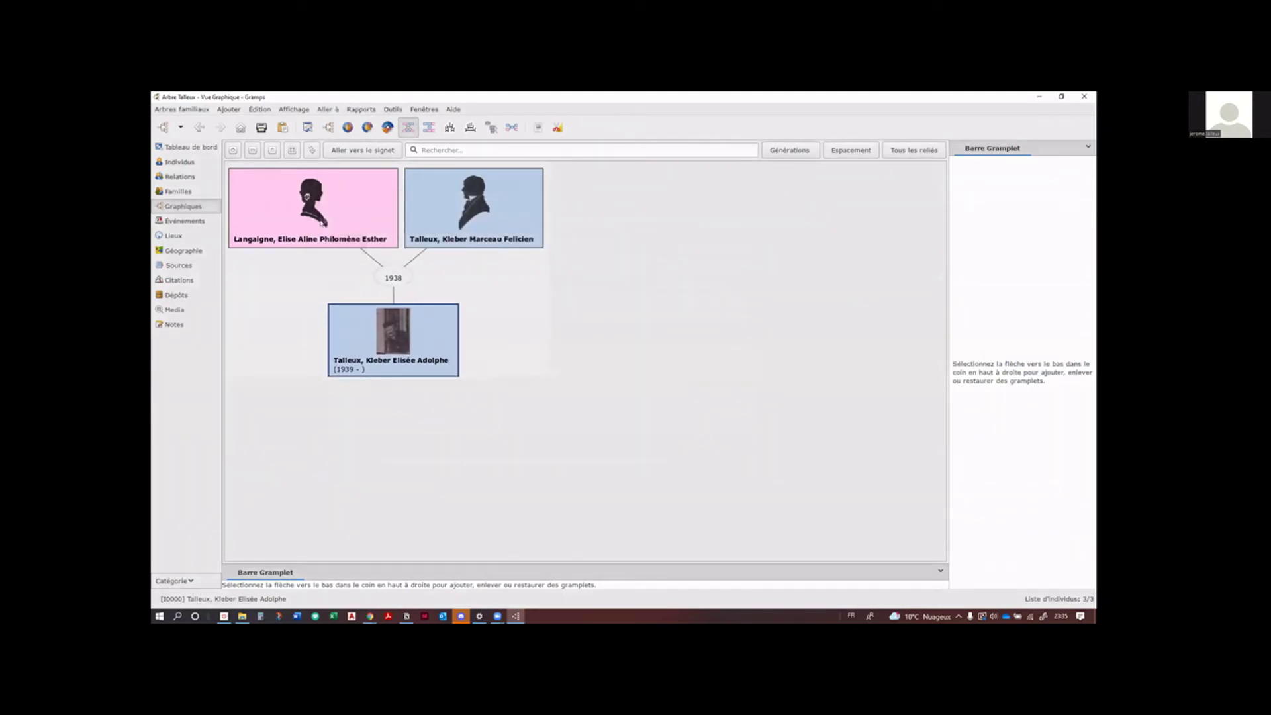
Step: Make the mother (1911–2000) the graph's central person and compare with her Geneanet tree
left_click(263, 229)
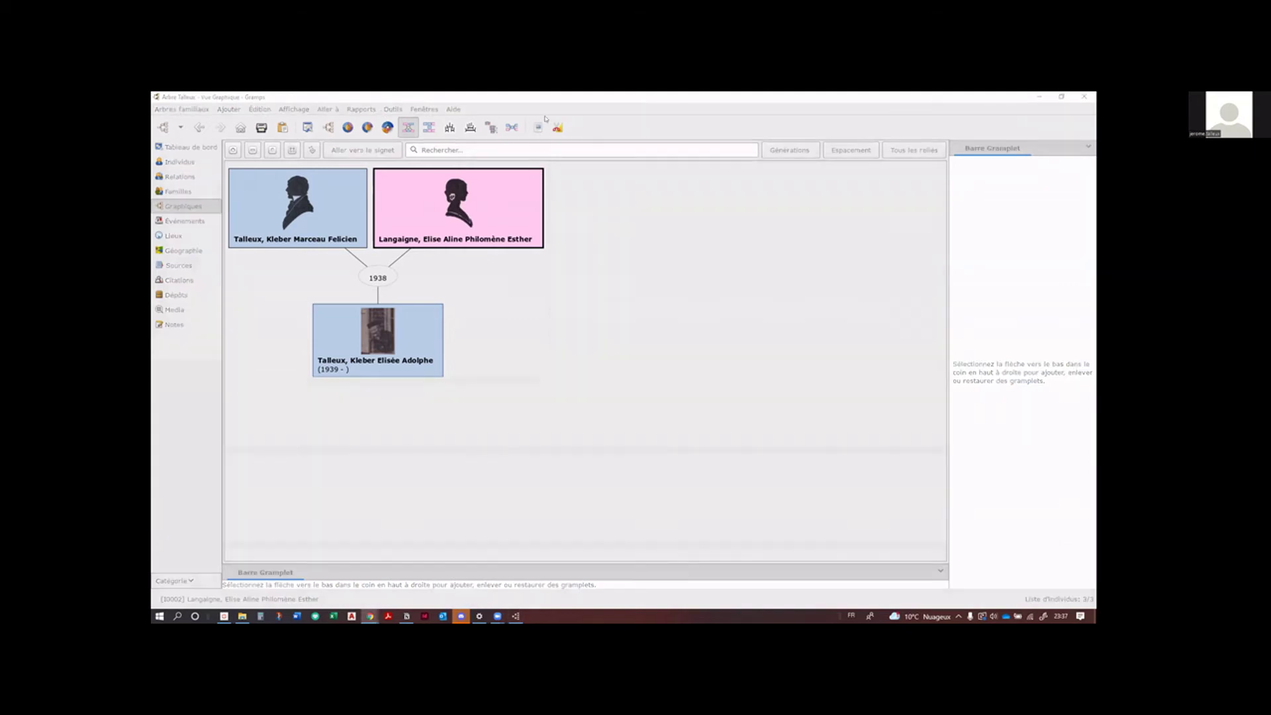
left_click(667, 371)
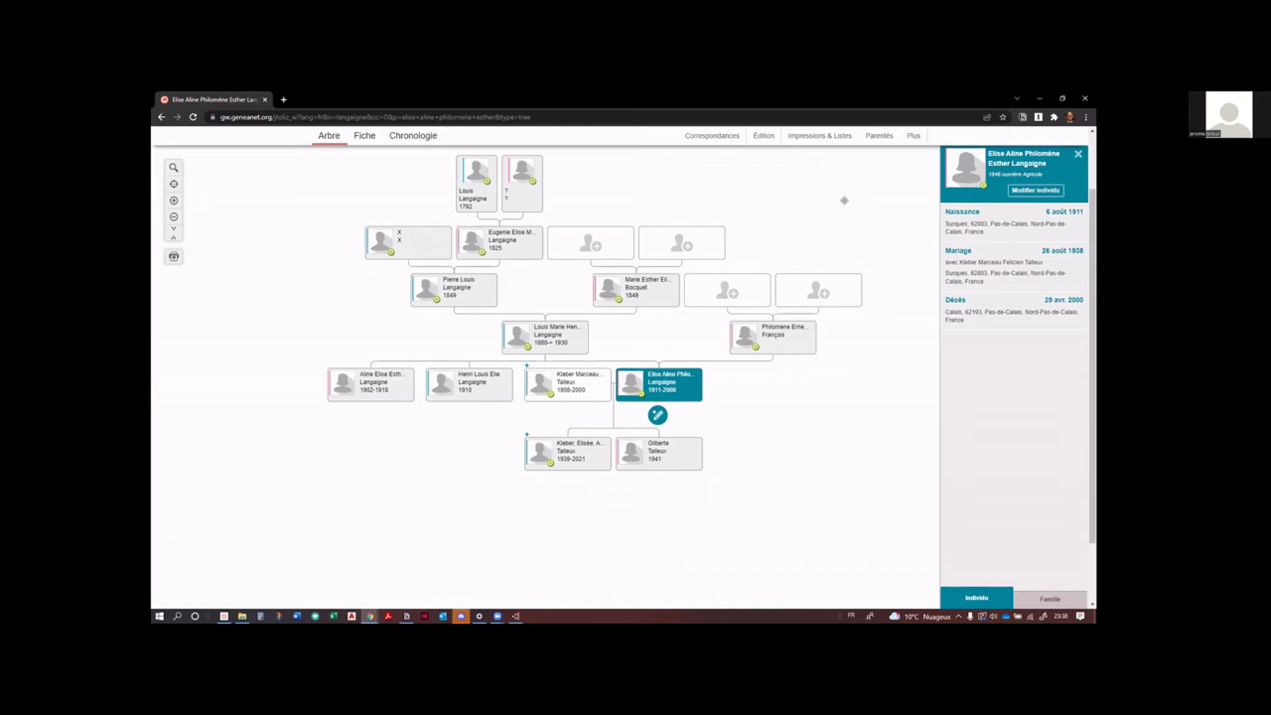
Step: Open Geneanet's Sauvegarder / exporter page under Gestion de l'arbre
scroll(827, 237, "up", 2)
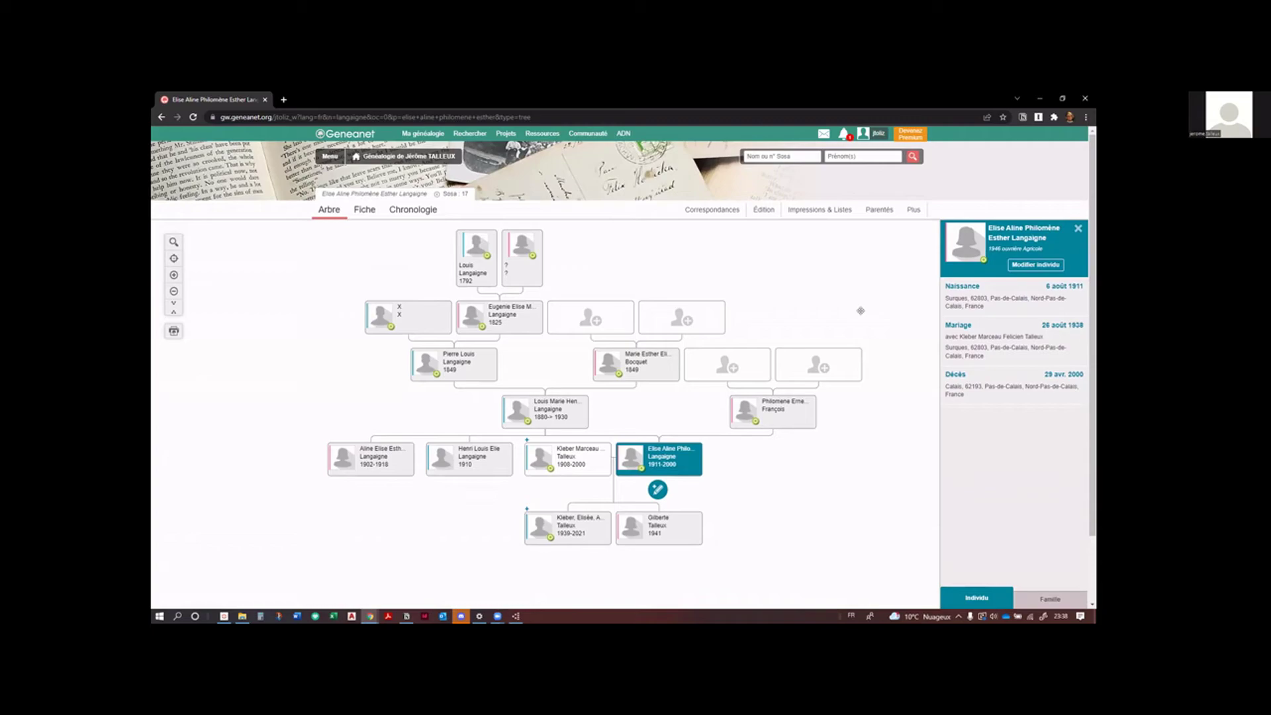
left_click(330, 157)
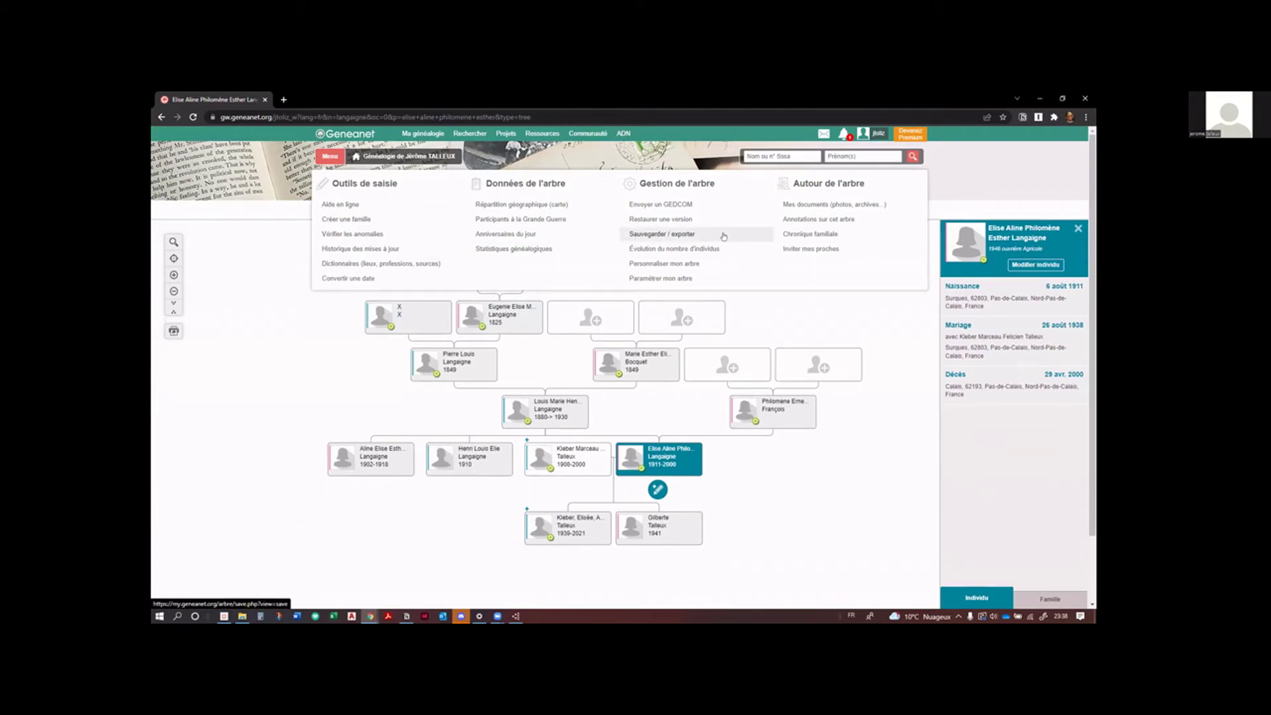
left_click(724, 236)
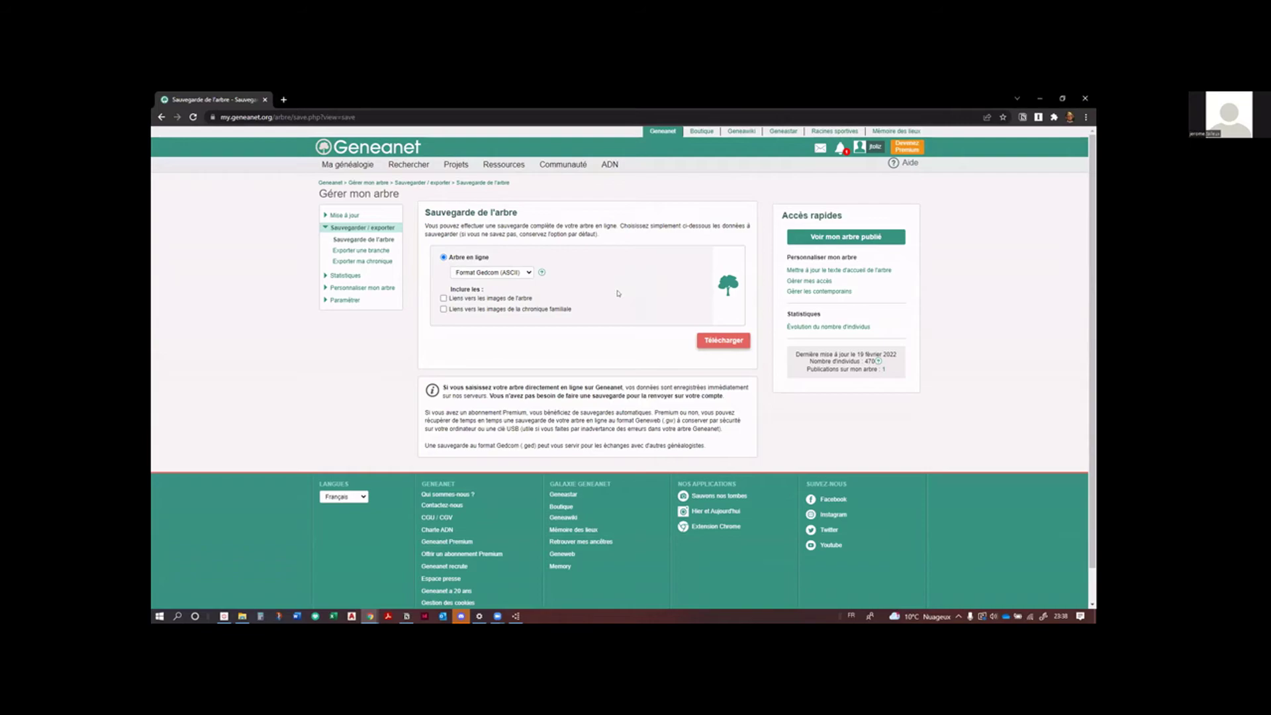
Step: Choose Format Gedcom (UTF-8) and download the tree's dated .zip backup
left_click(529, 274)
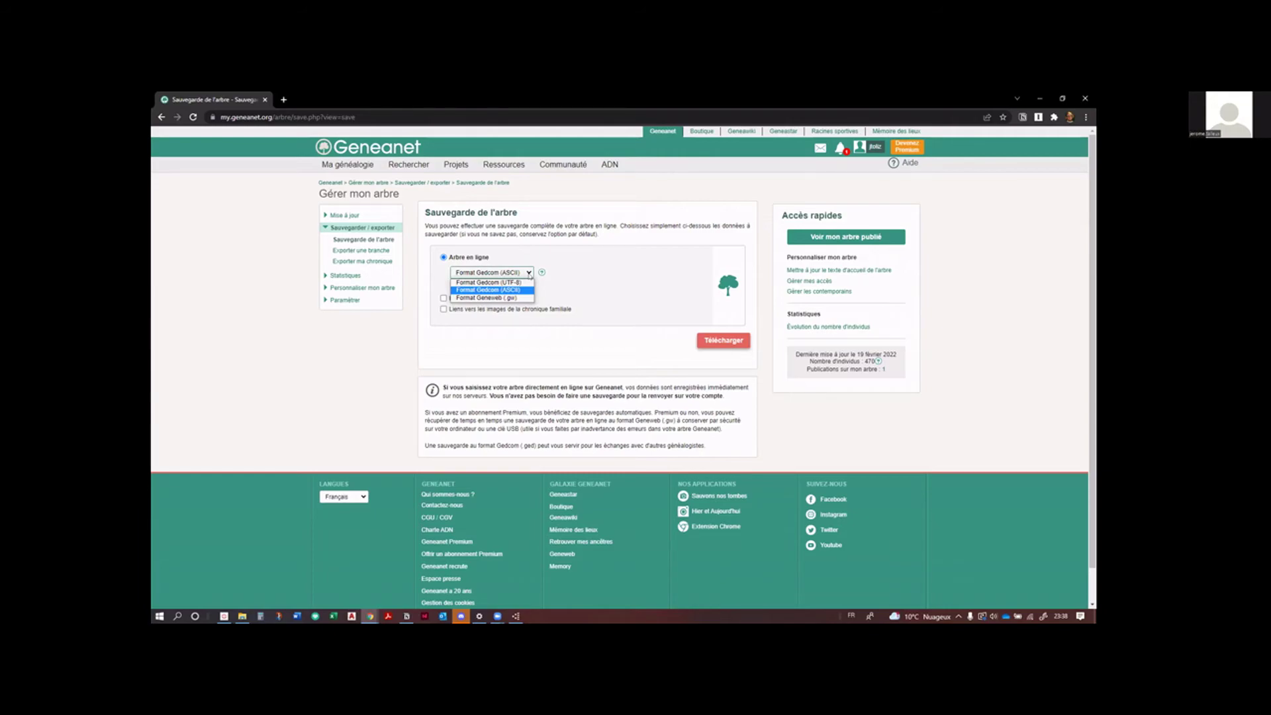
left_click(508, 282)
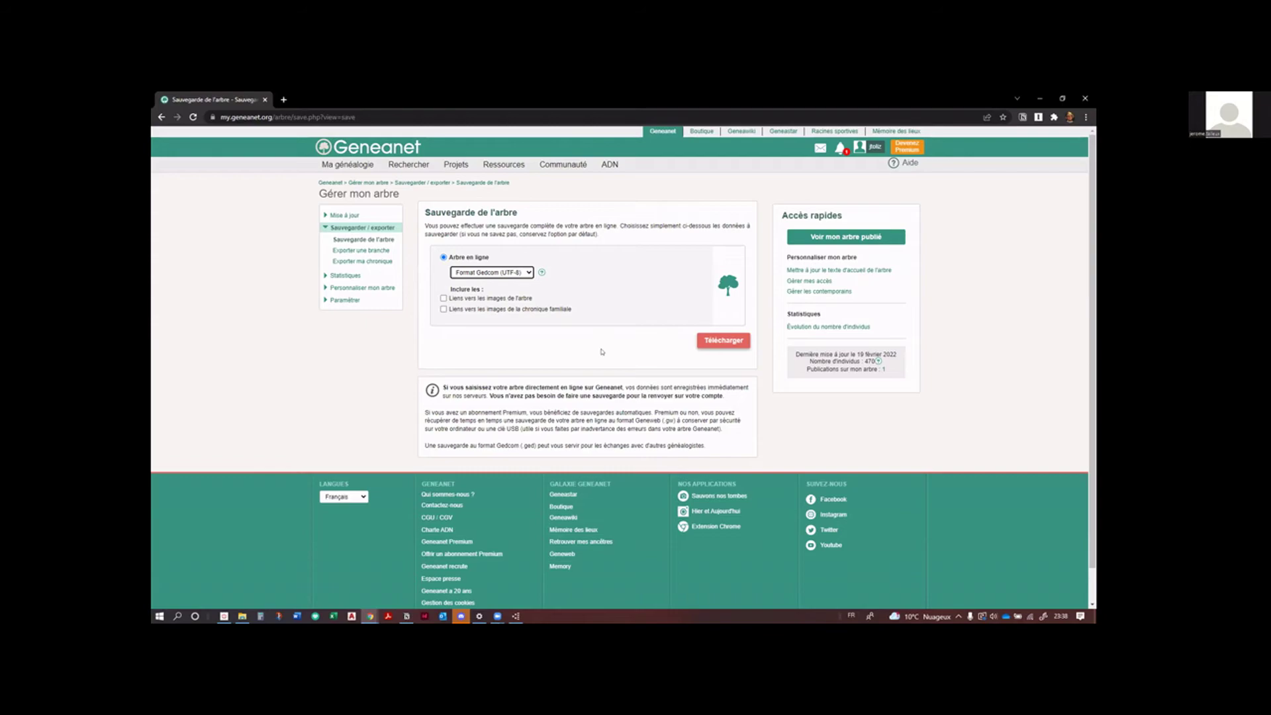
left_click(721, 343)
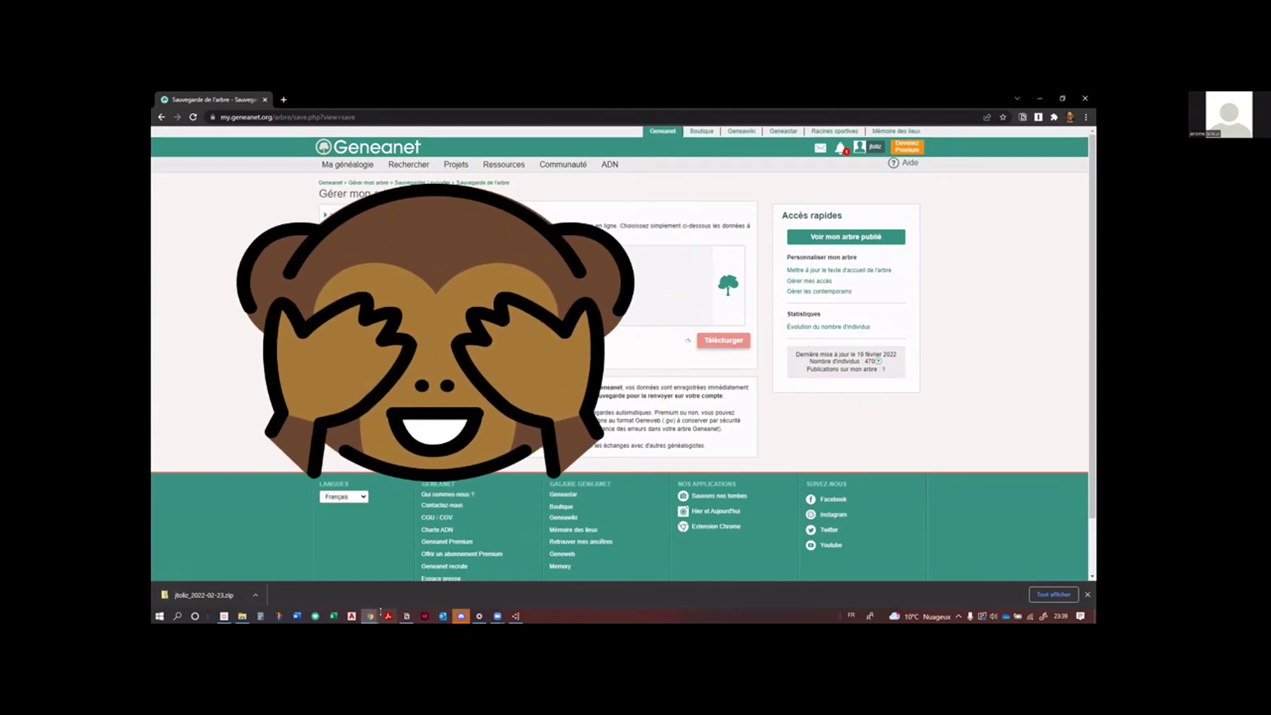
Step: Show the downloaded zip in File Explorer and browse to Desktop > PERS > Genealogie
left_click(255, 594)
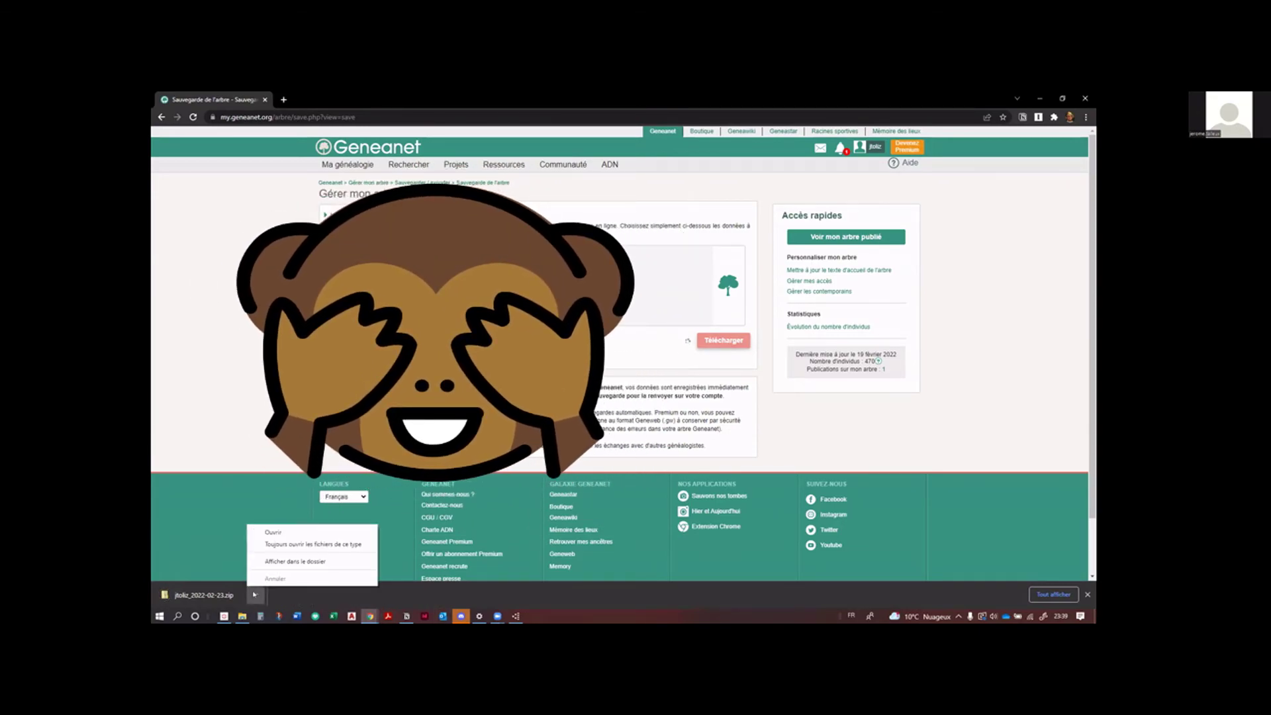
left_click(295, 561)
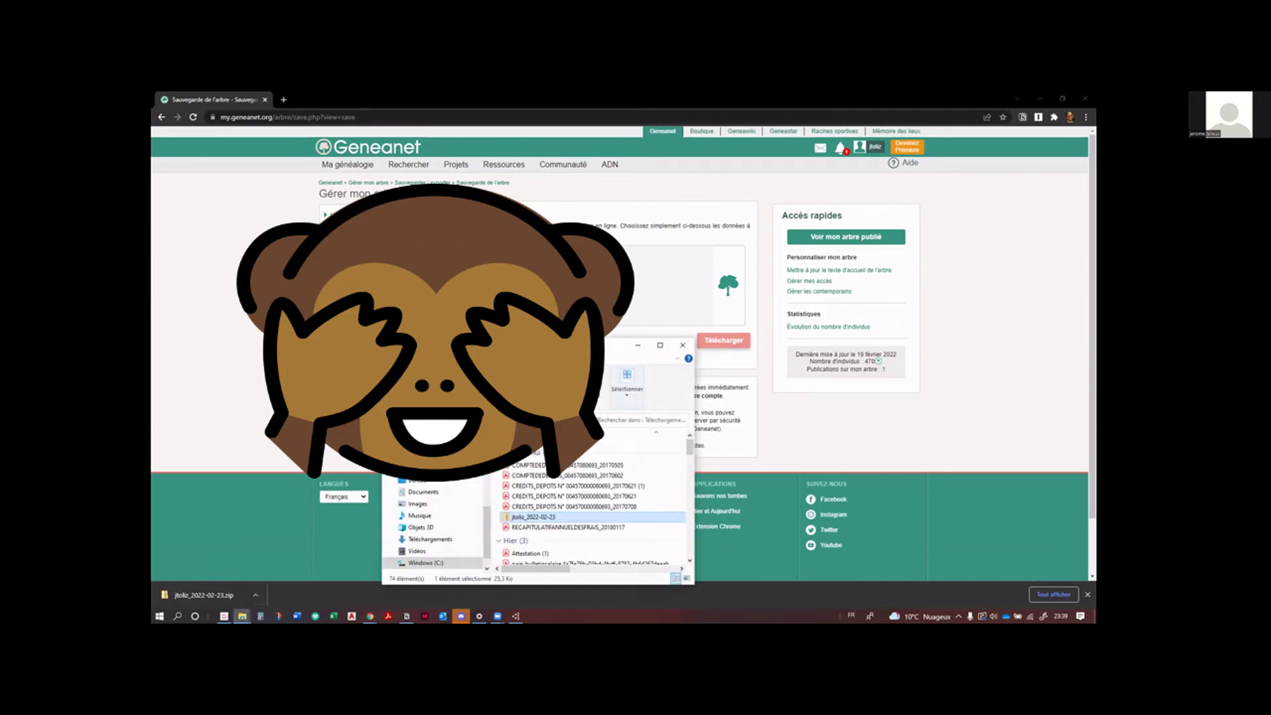
left_click_drag(529, 345, 356, 169)
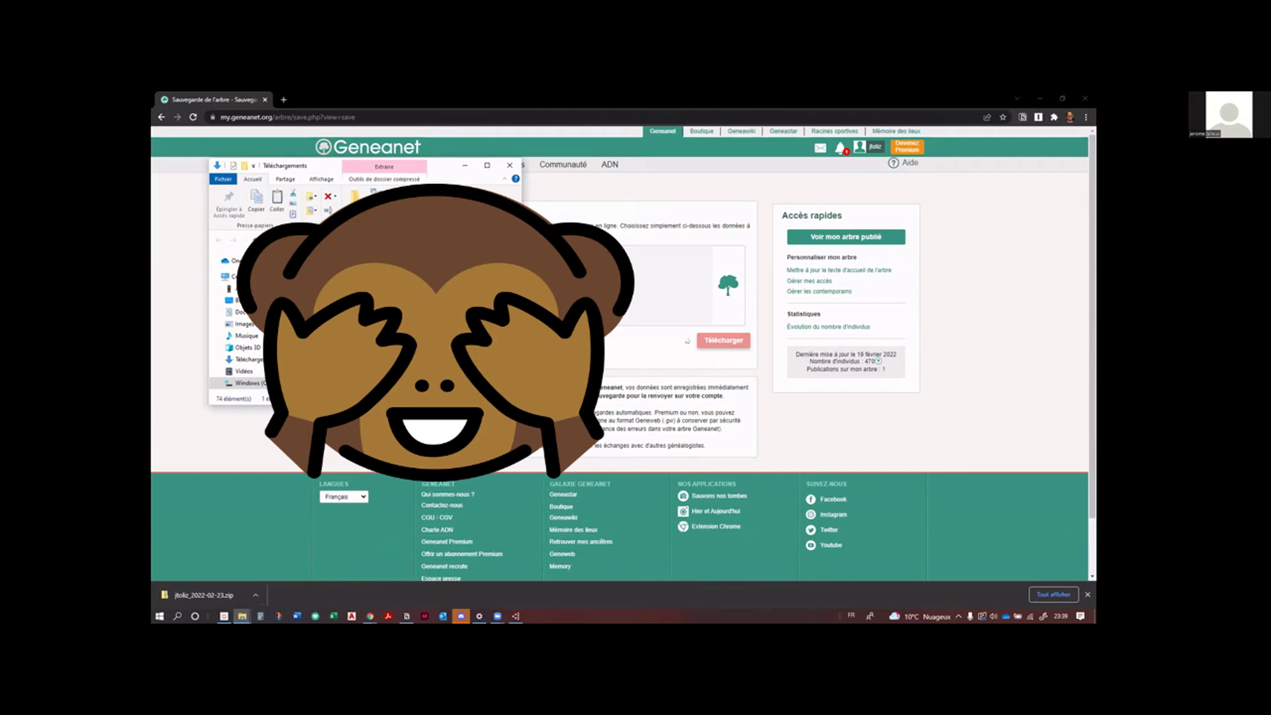
left_click(230, 299)
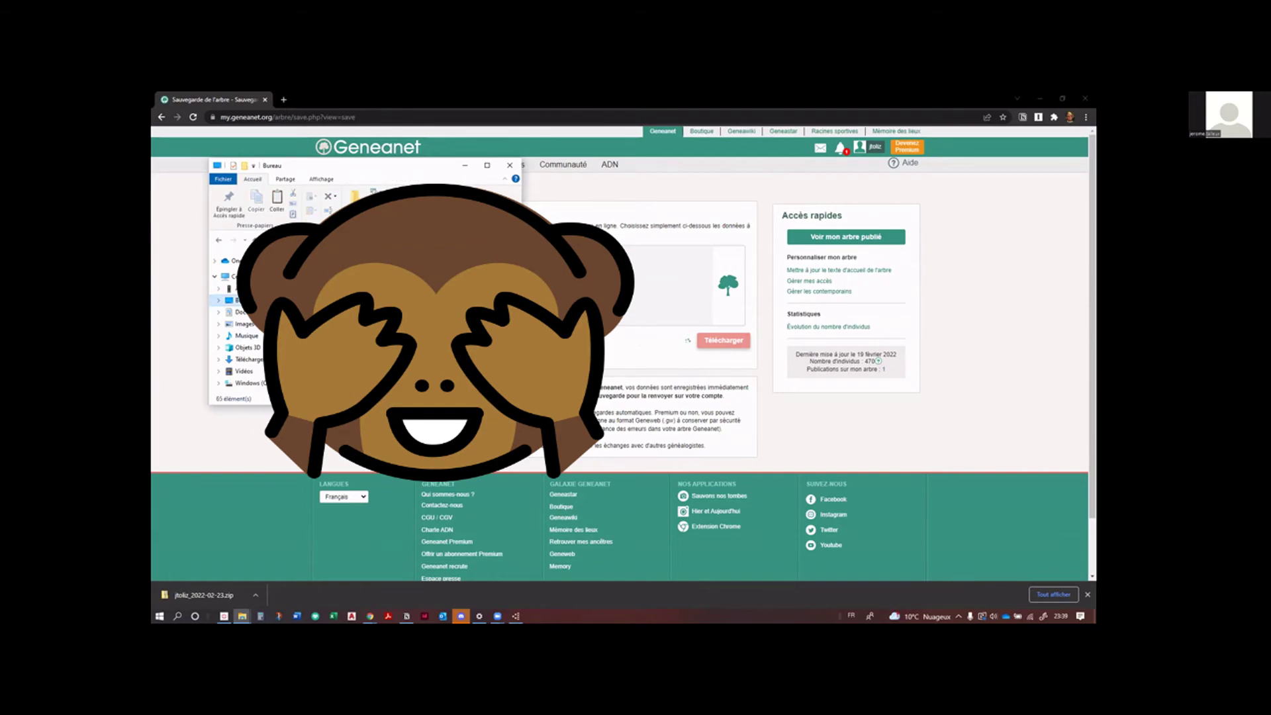
scroll(245, 331, "up", 4)
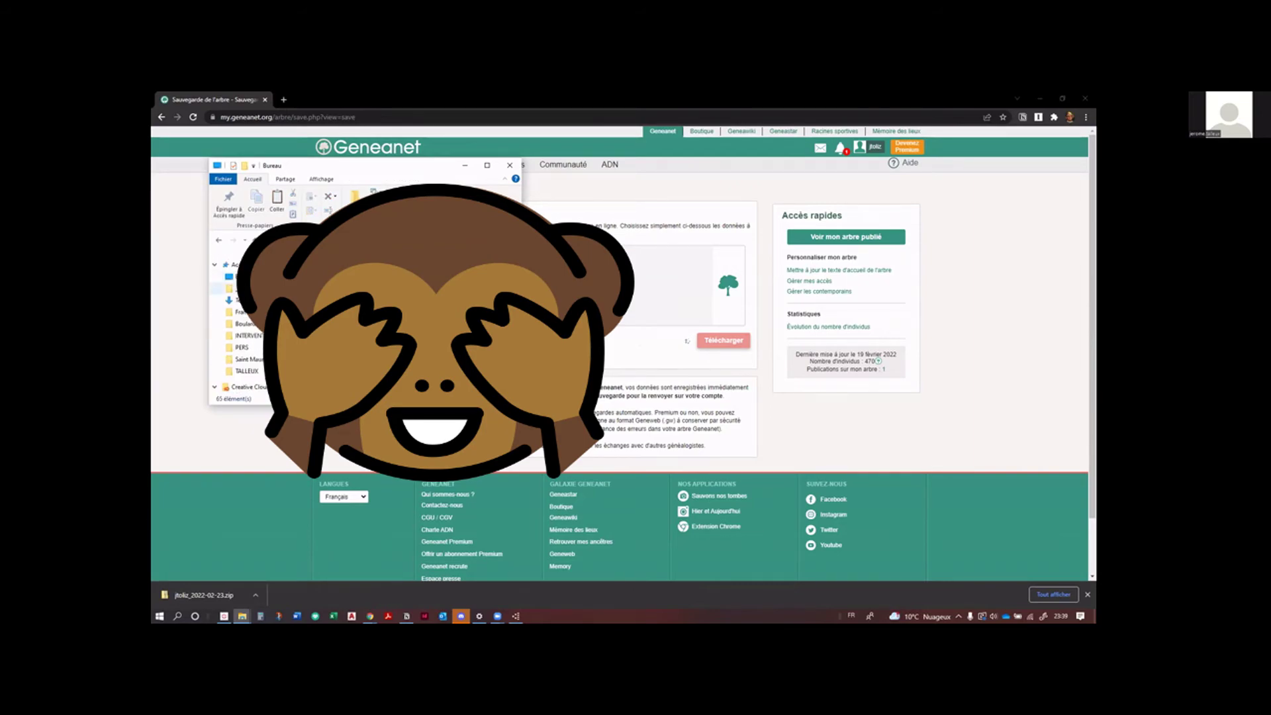
left_click(258, 348)
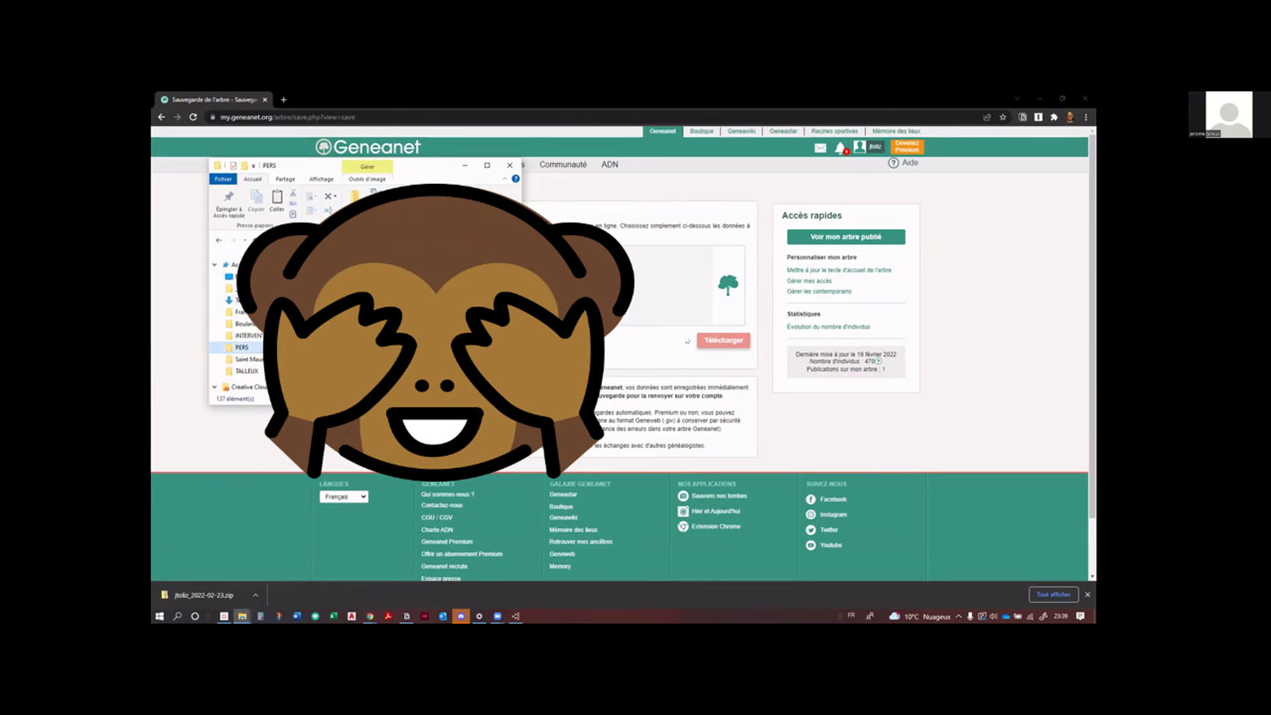
left_click_drag(522, 403, 821, 497)
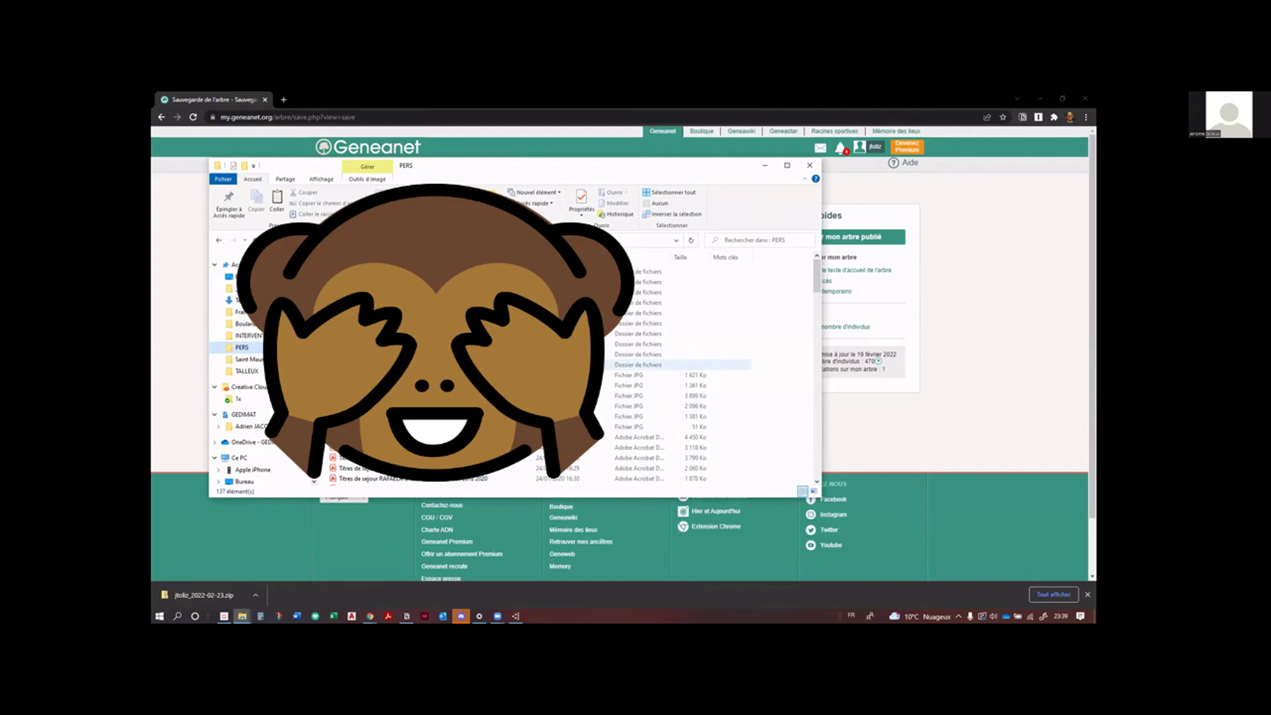
double_click(636, 365)
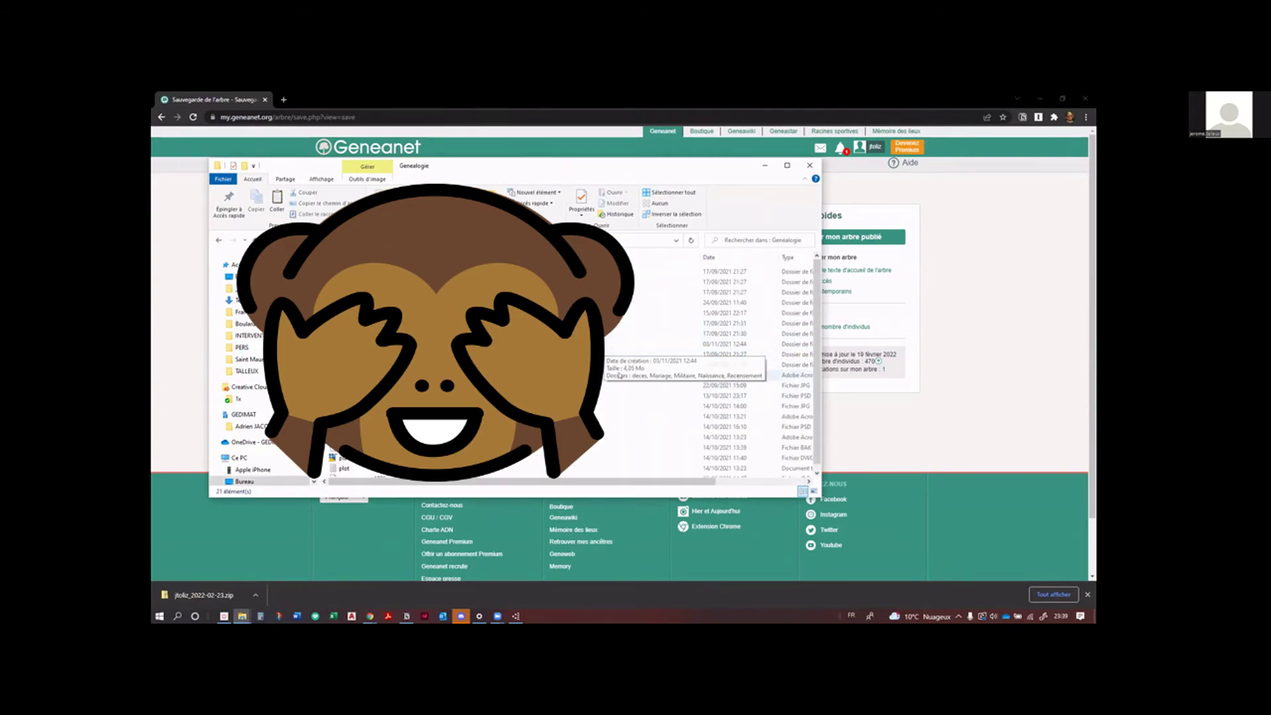
double_click(635, 301)
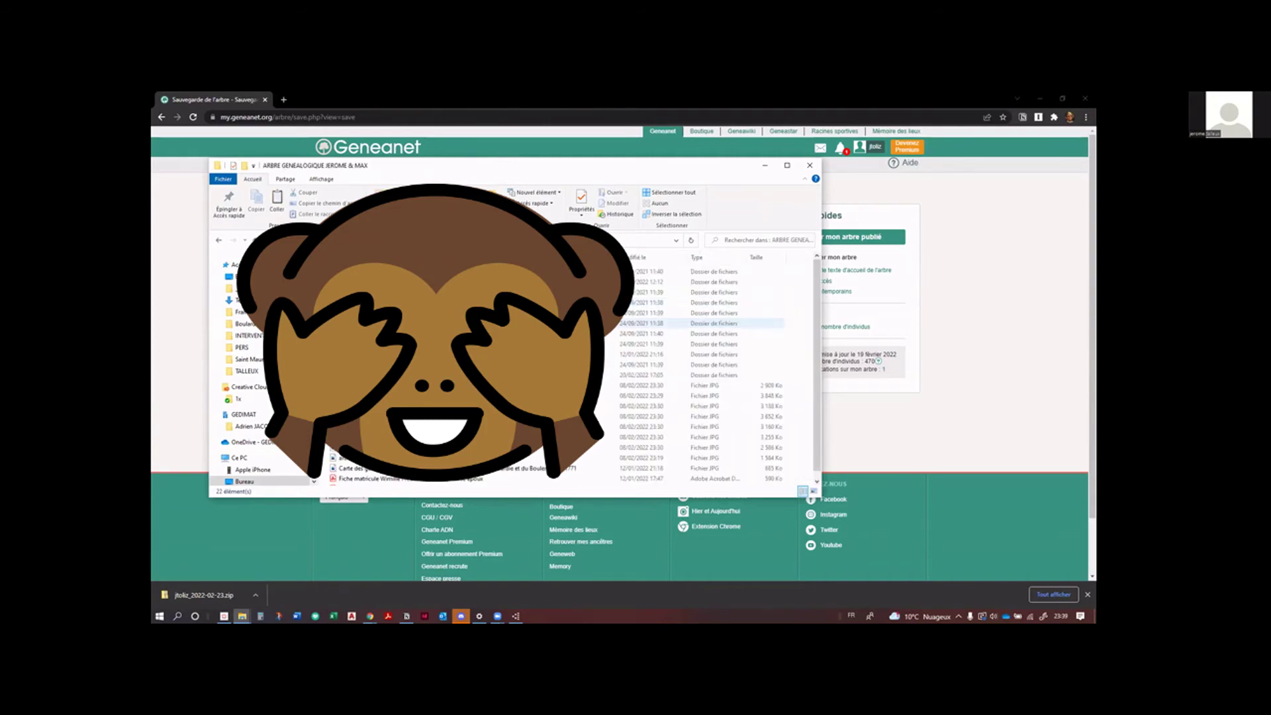
scroll(596, 381, "down", 1)
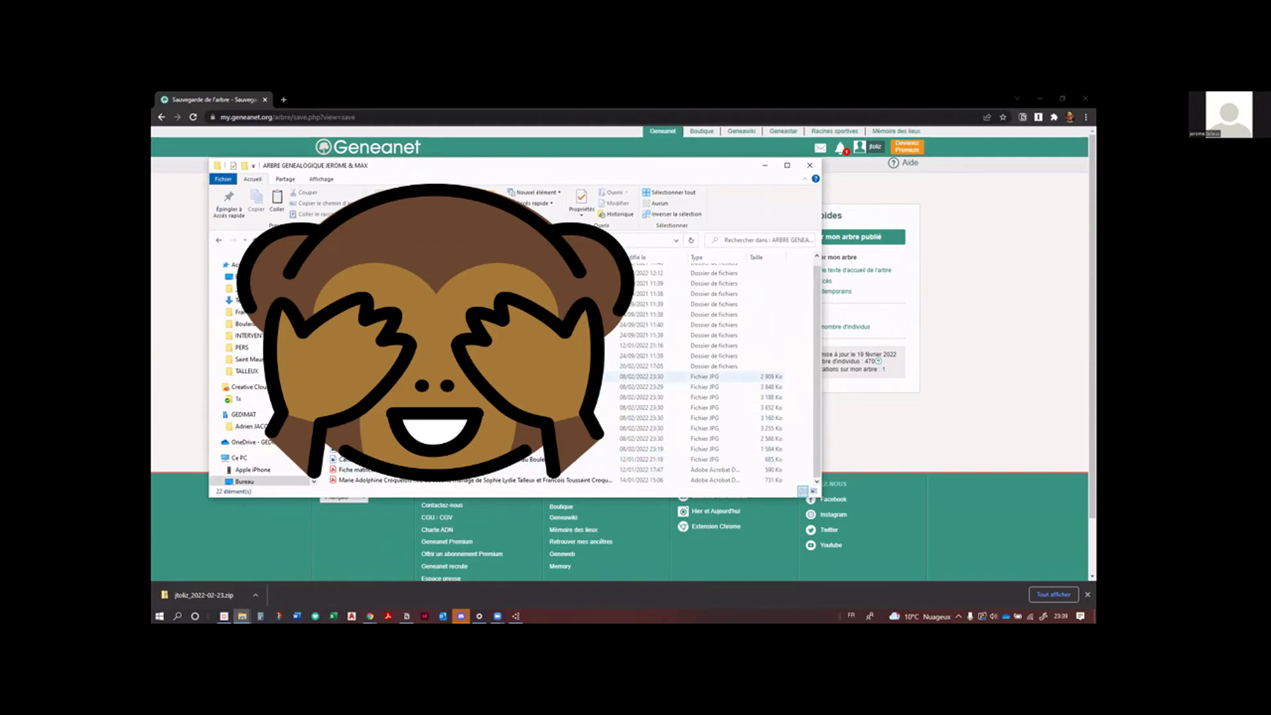
double_click(622, 366)
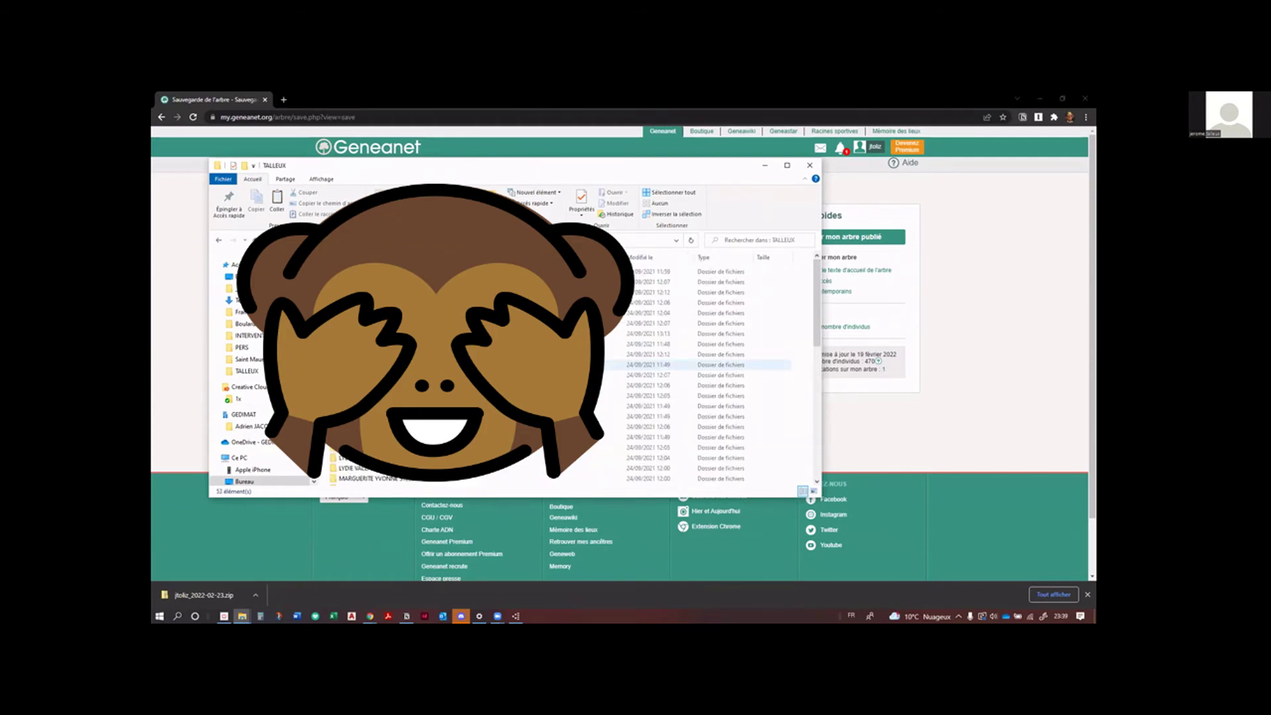
key("alt+Left")
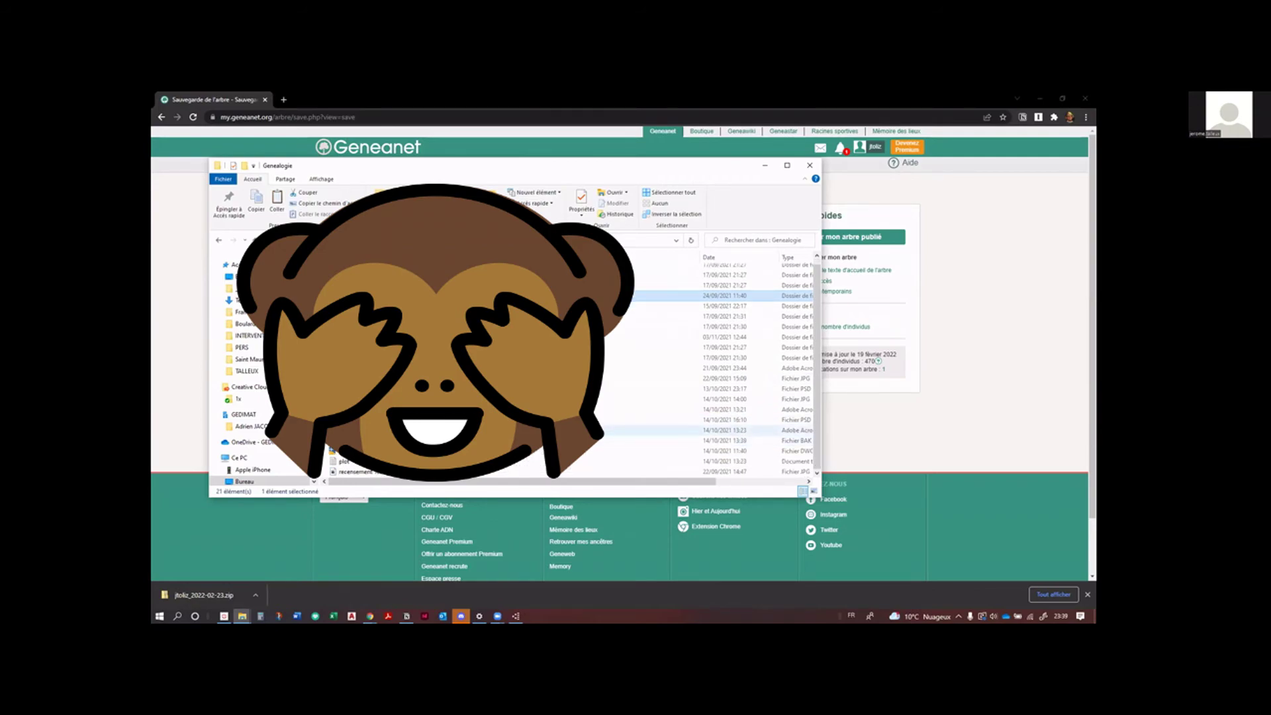
Step: Paste the zip into Genealogie, extract it into its own folder, open it, and return to Gramps
key("ctrl+v")
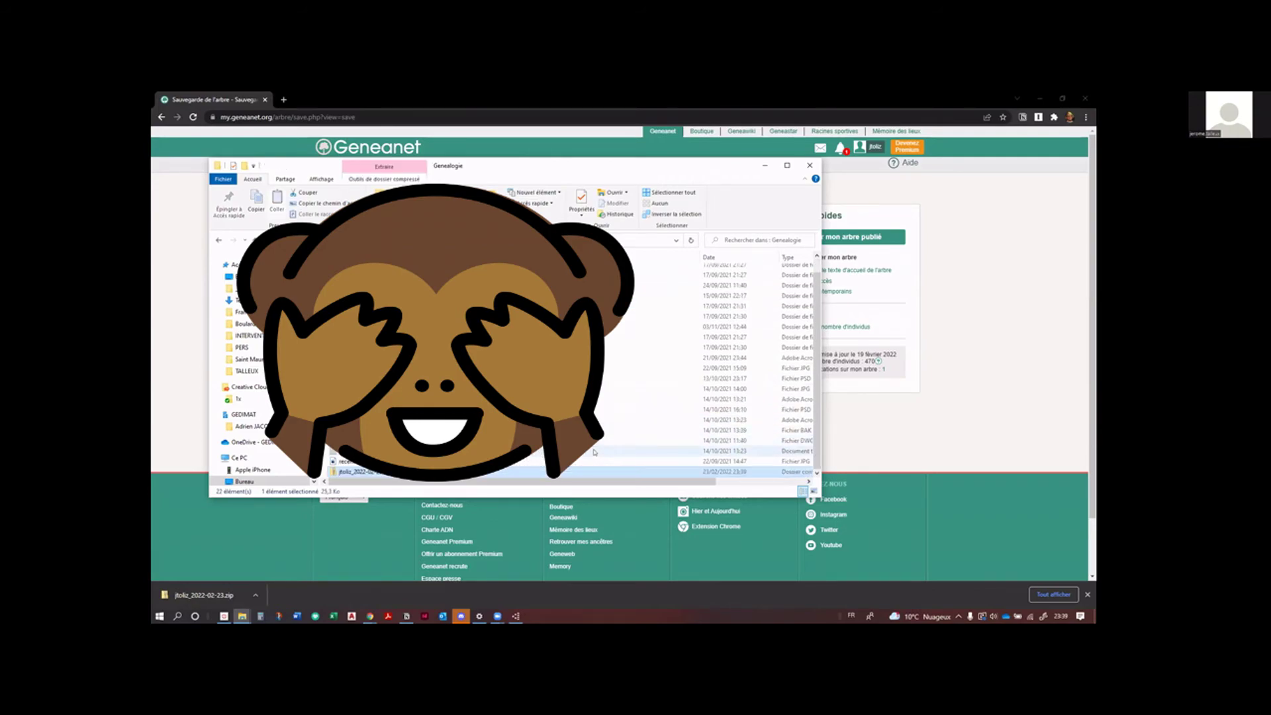
double_click(351, 471)
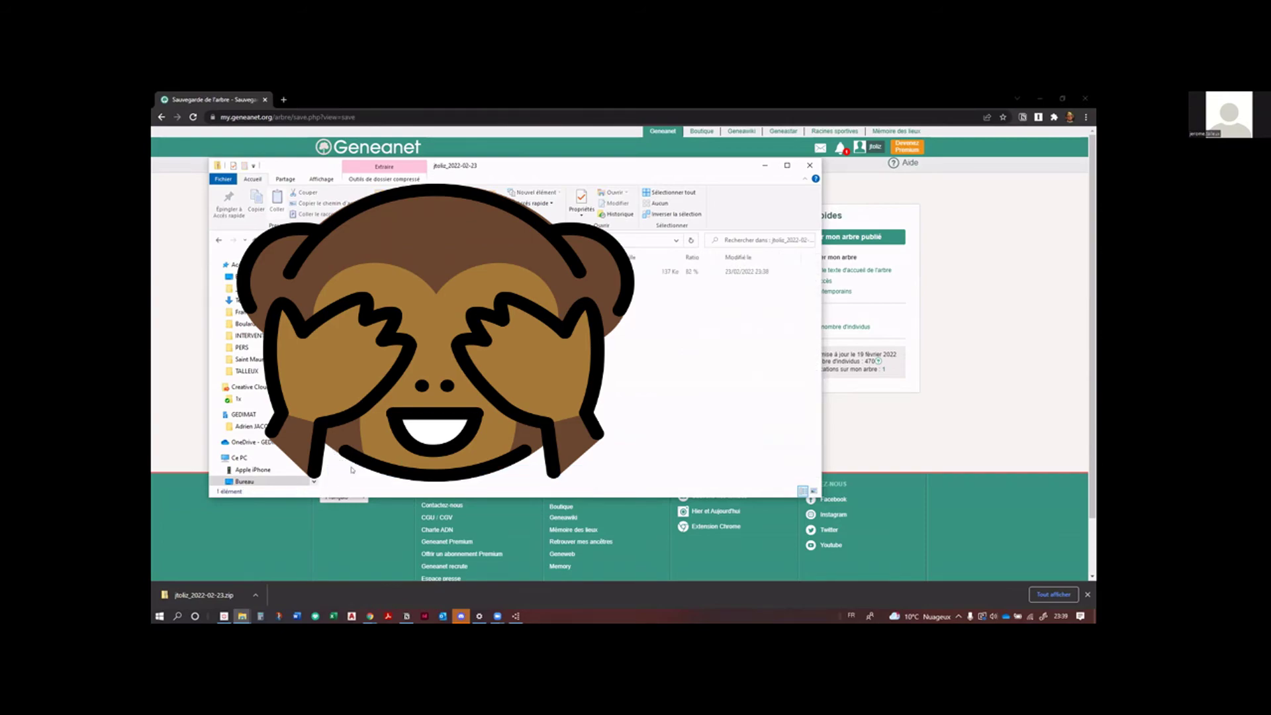
left_click(218, 241)
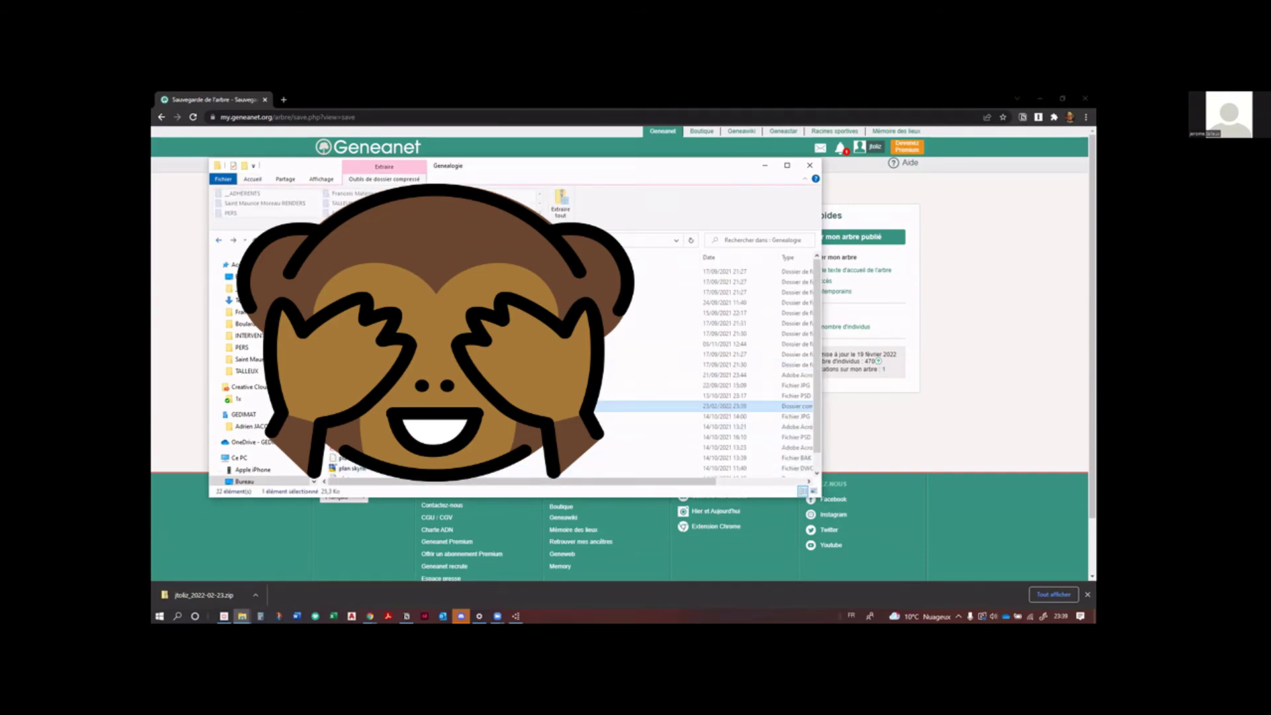
right_click(333, 406)
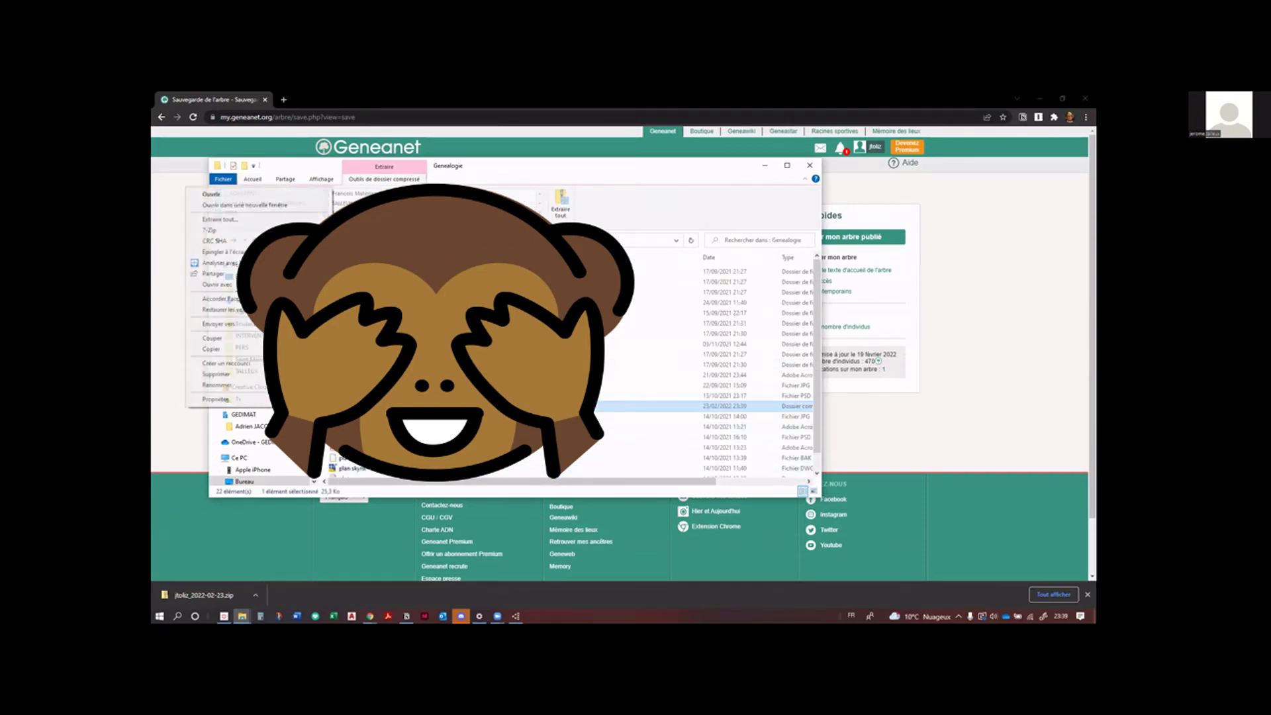
left_click(248, 217)
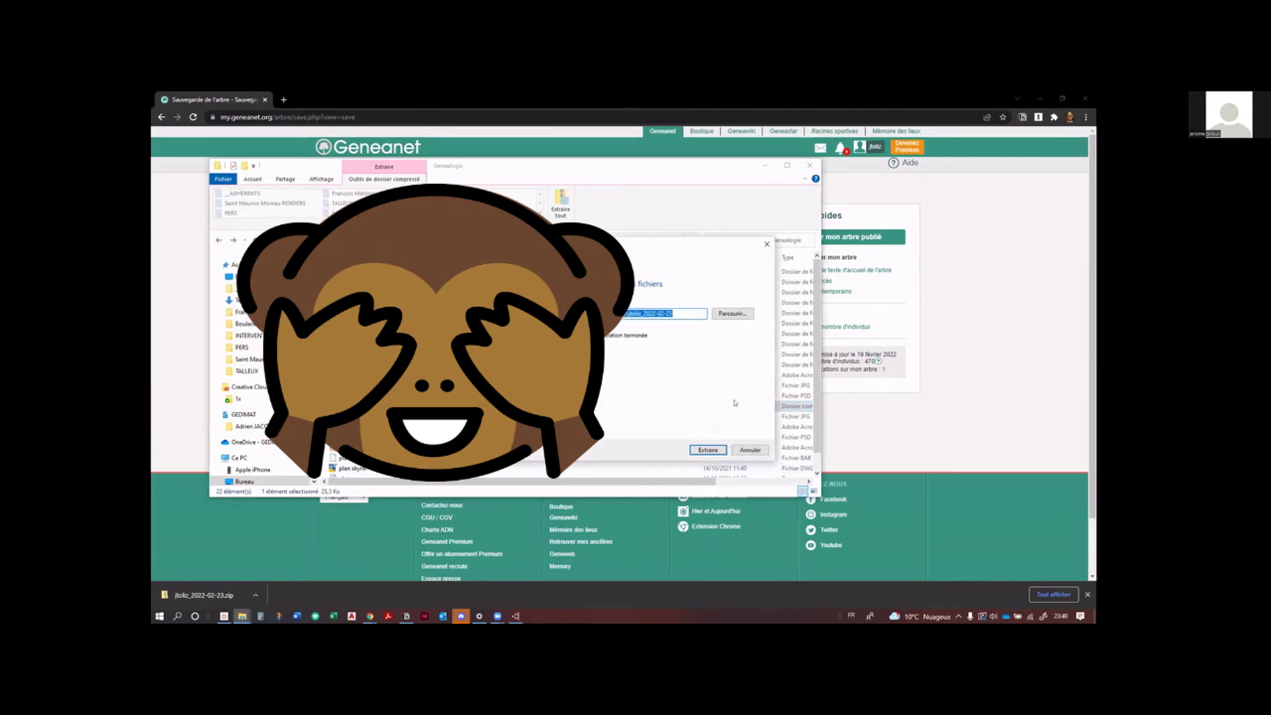
left_click(702, 450)
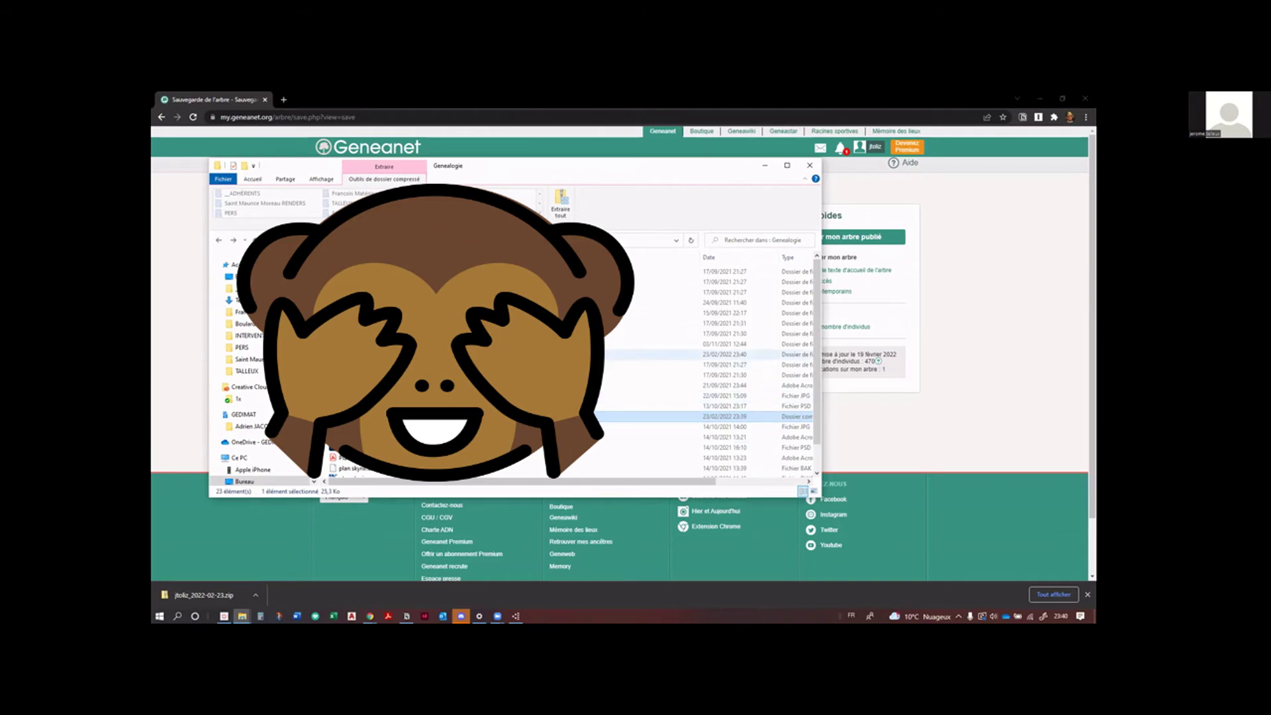
left_click(662, 354)
key("Return")
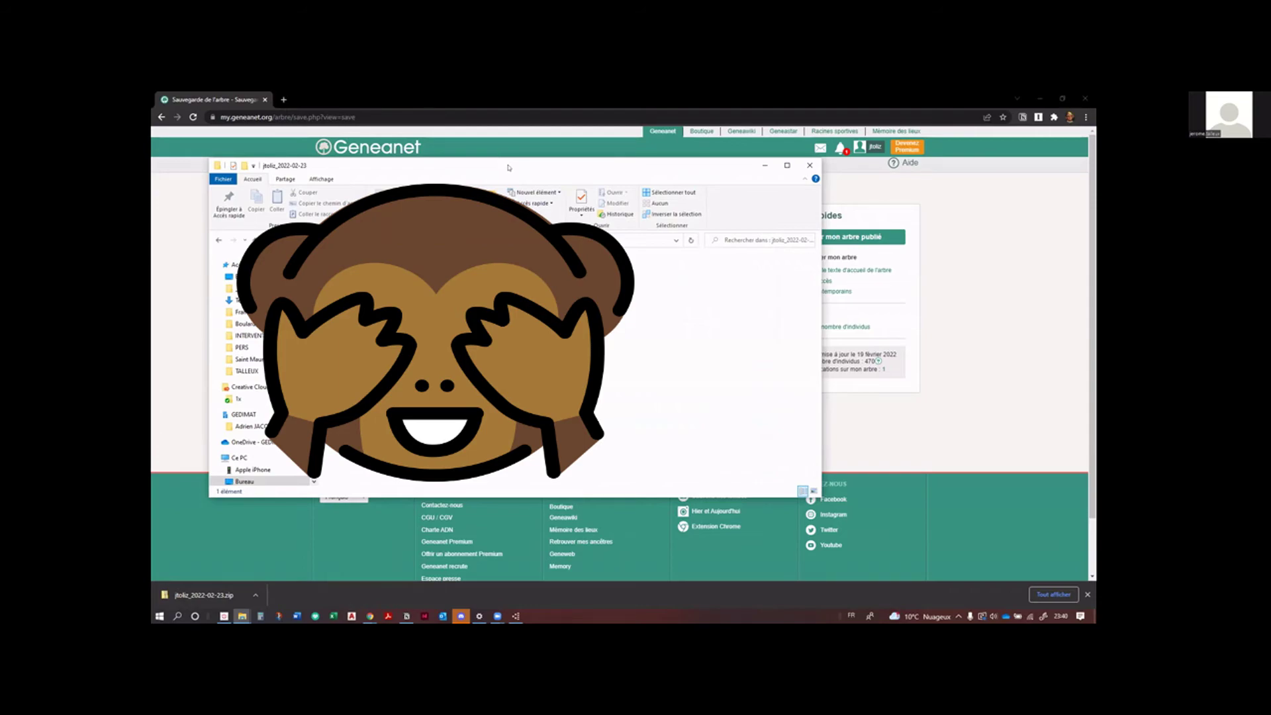
left_click(255, 137)
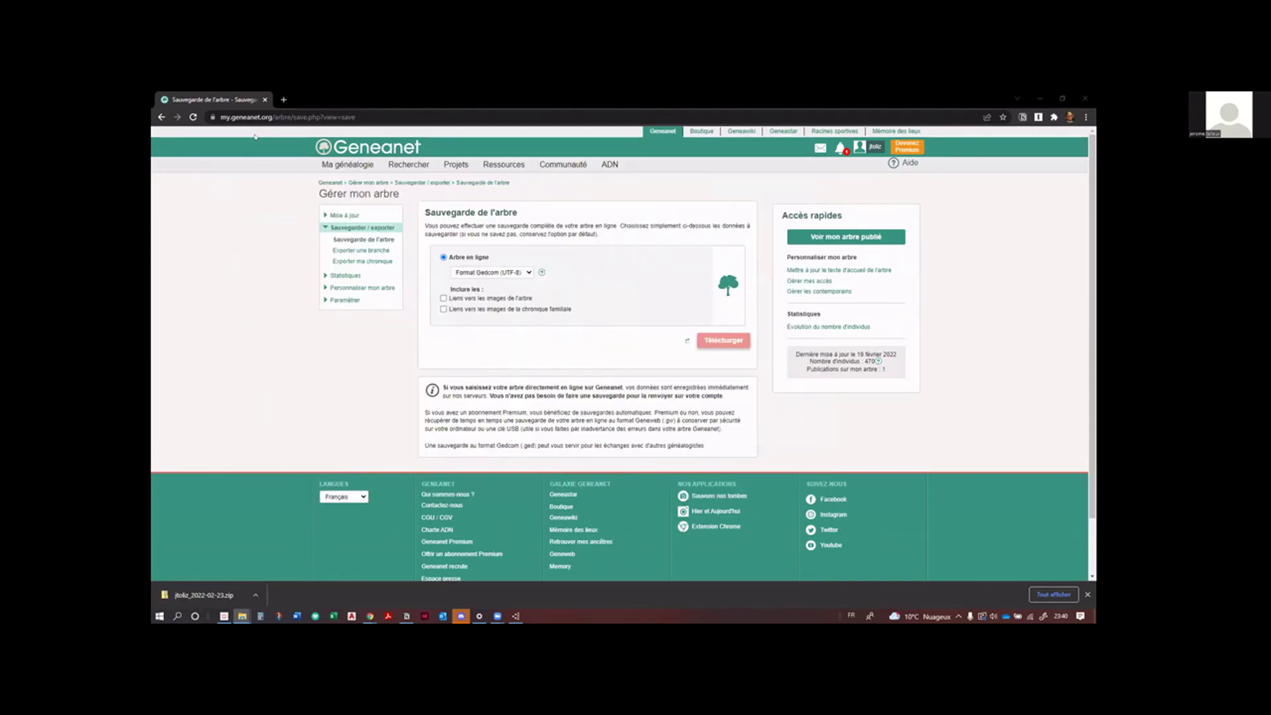
key("alt+Tab")
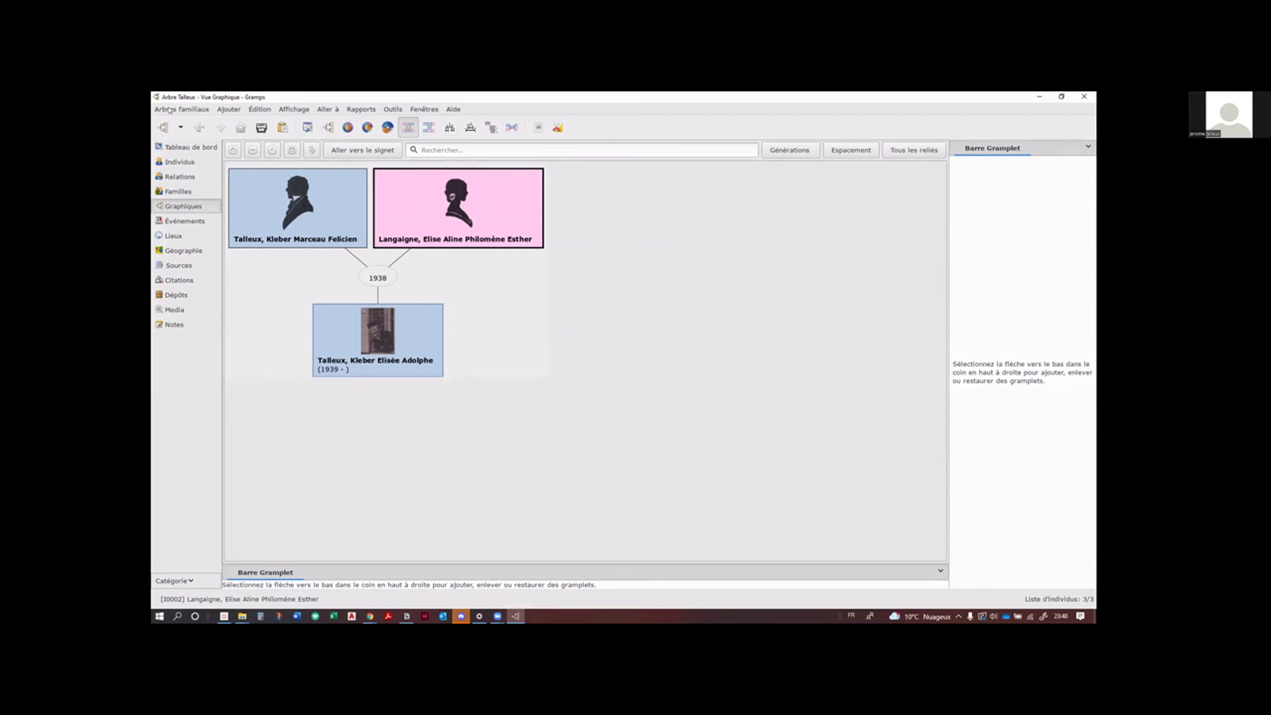
Step: Create and load a new family tree named 'Arbre Talleux geneanet', then begin Importer
left_click(170, 110)
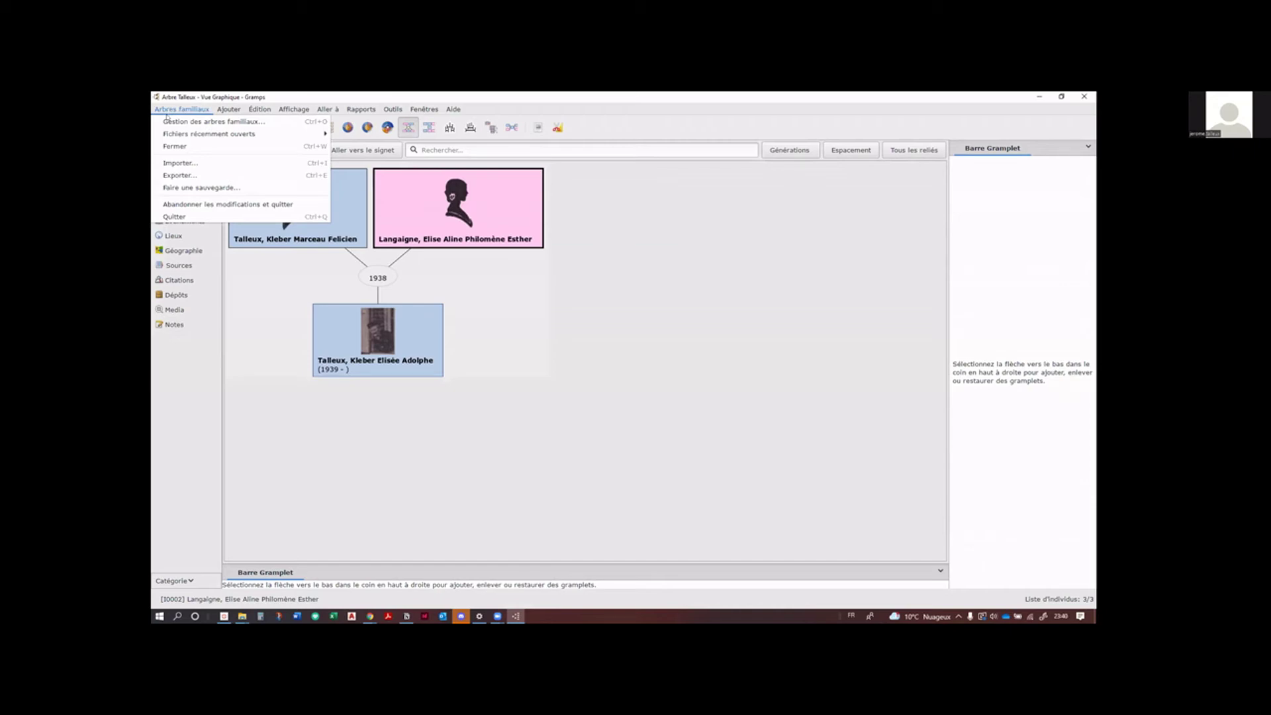
mouse_move(167, 133)
left_click(169, 124)
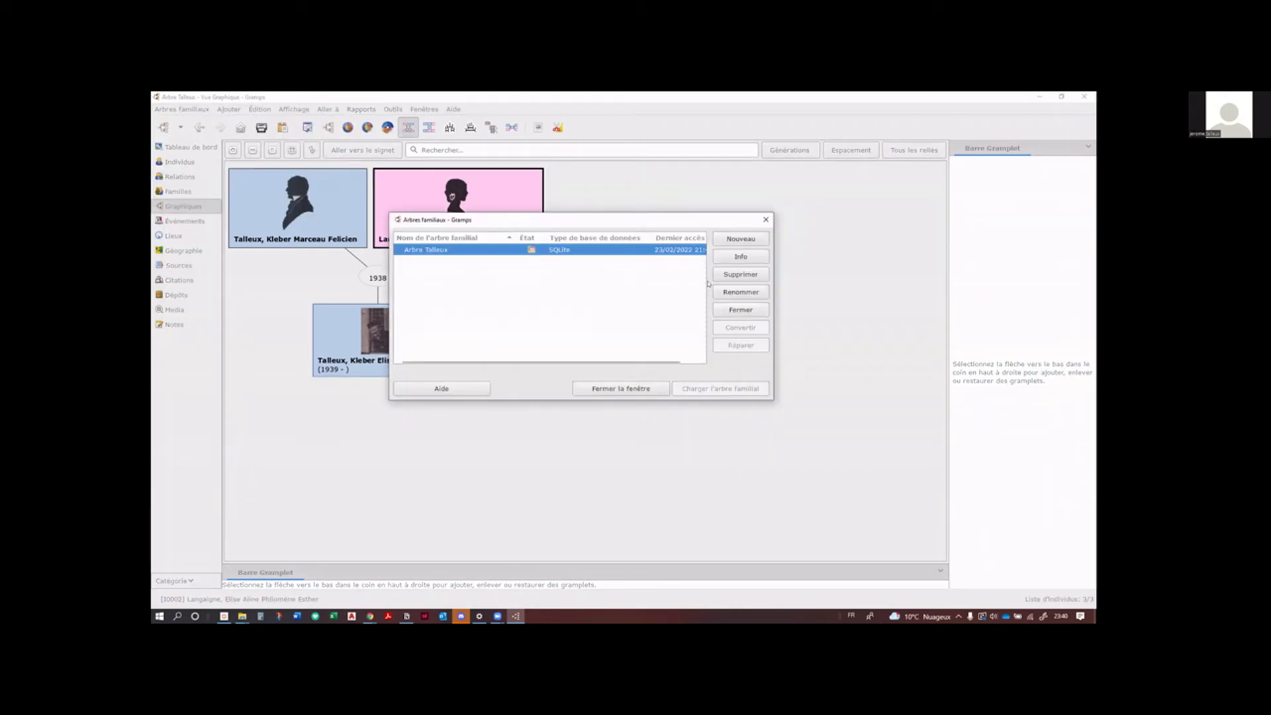
left_click(741, 239)
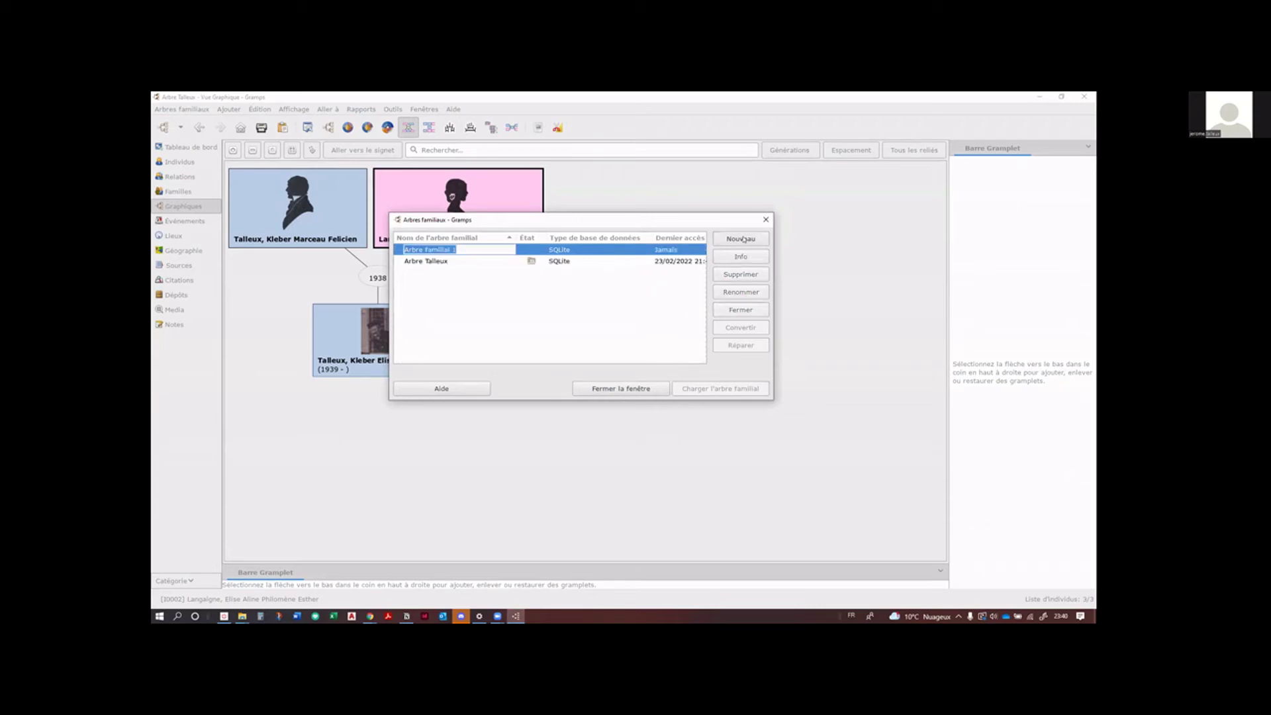
type("A")
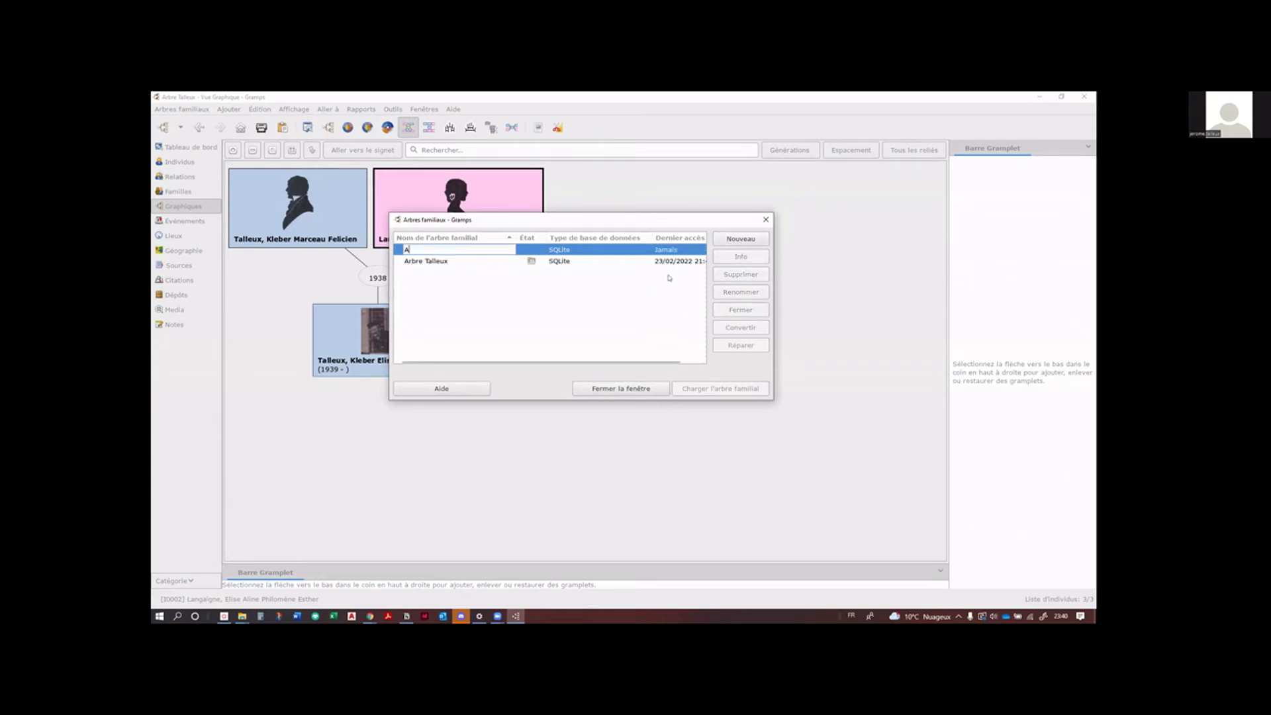
type("rbre Talleux geneanet")
left_click(642, 319)
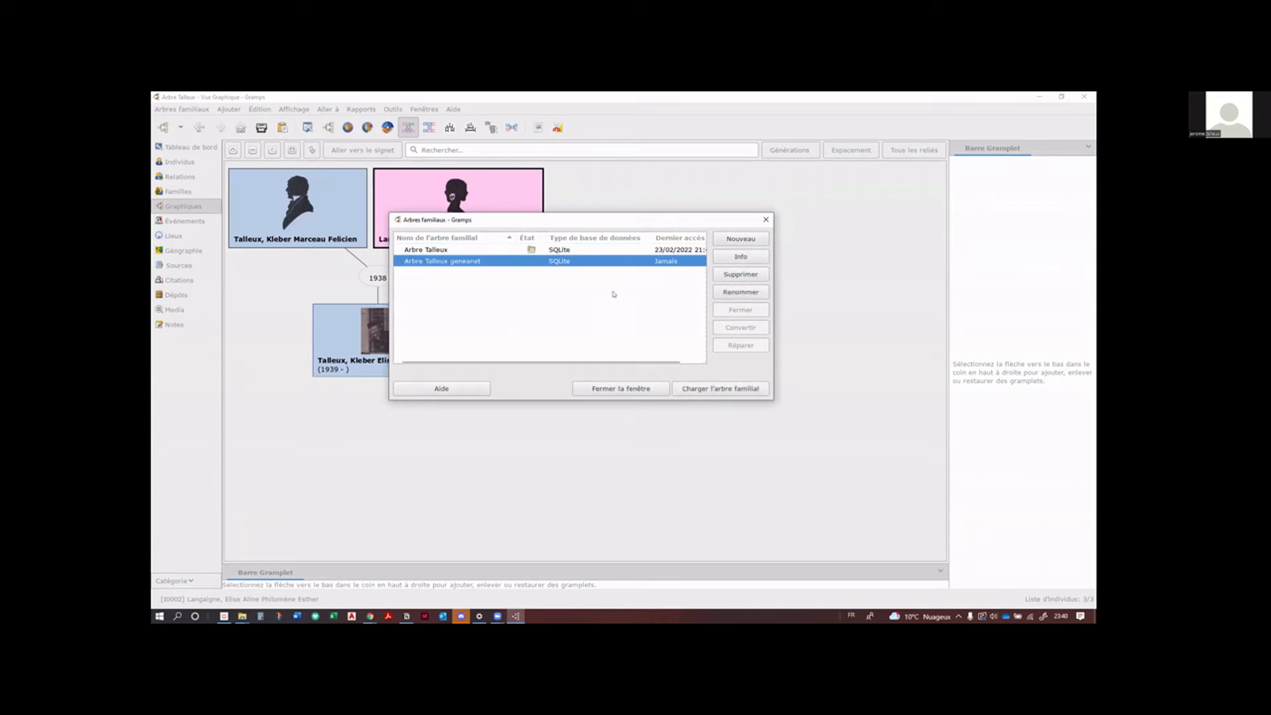
left_click(729, 391)
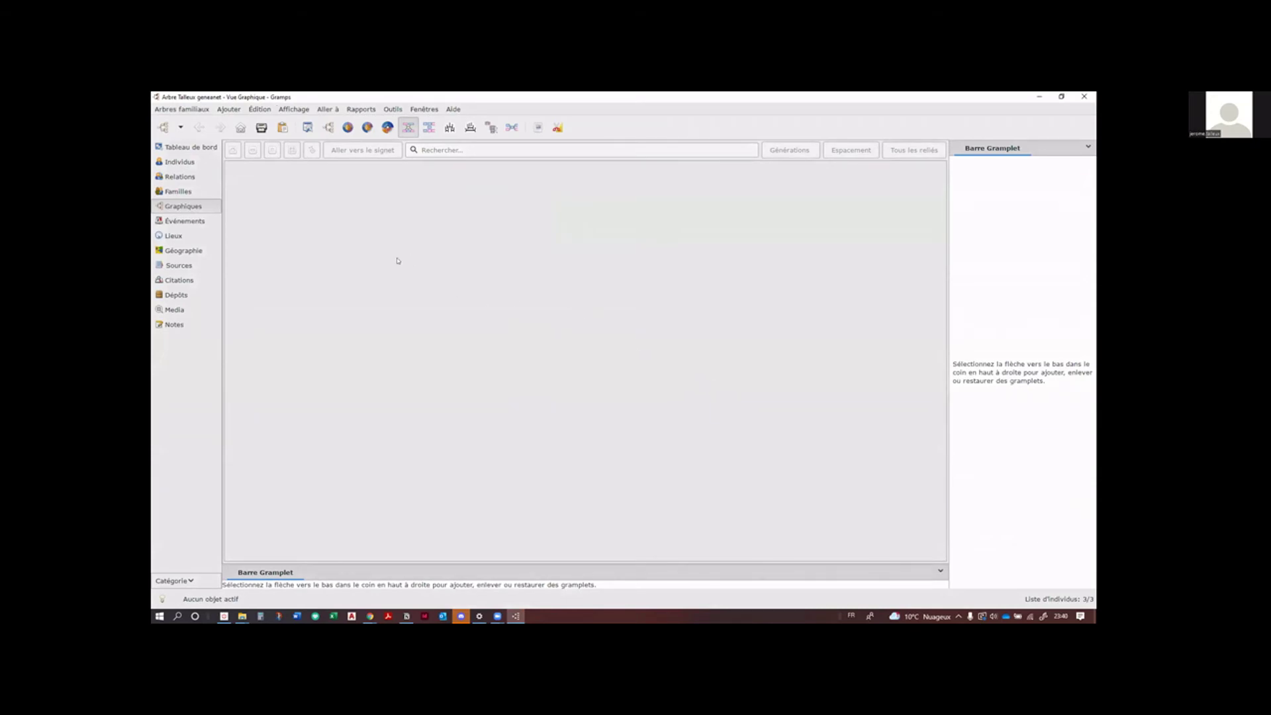
left_click(170, 110)
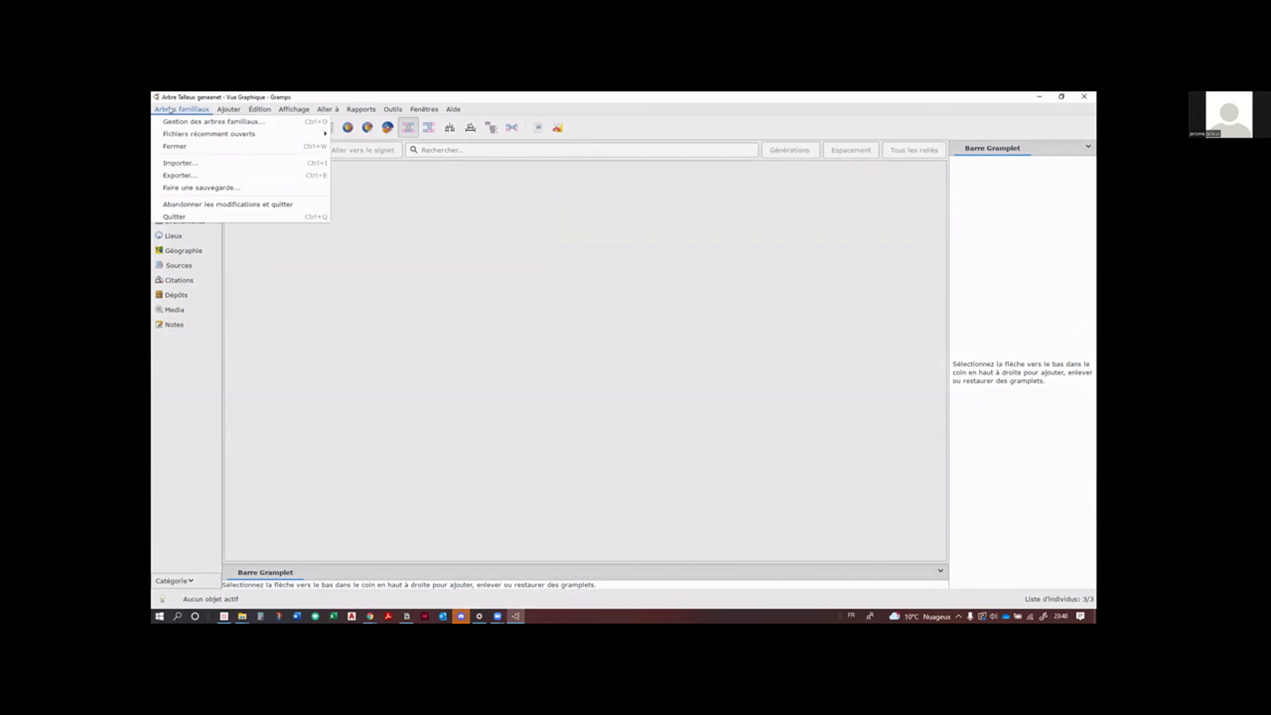
left_click(179, 163)
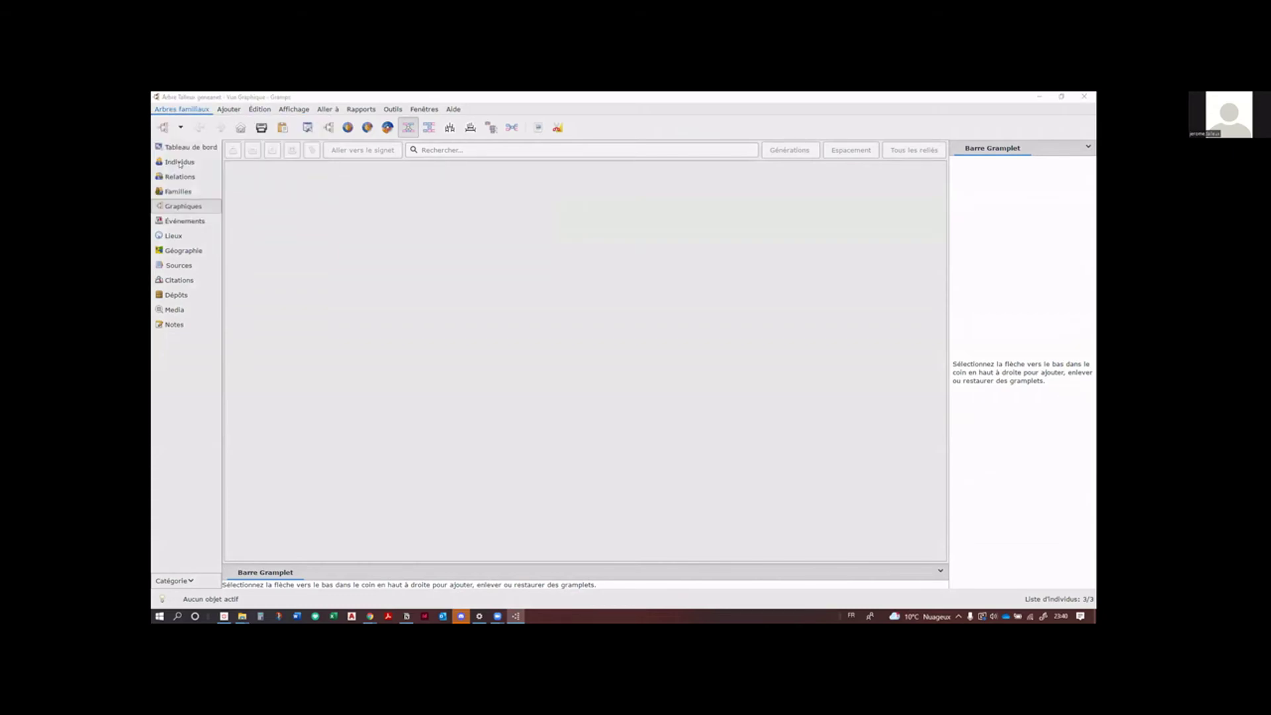
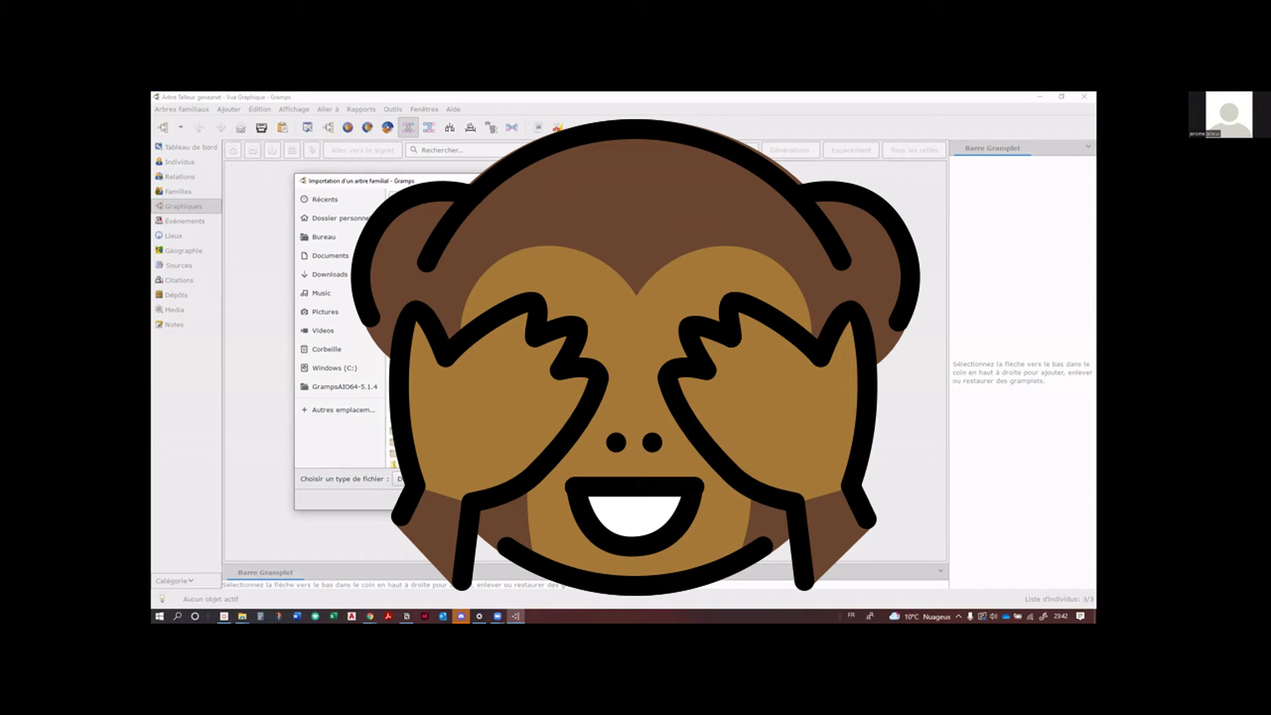
Step: Import the selected GEDCOM file and close the import statistics and GEDCOM report windows
left_click(395, 475)
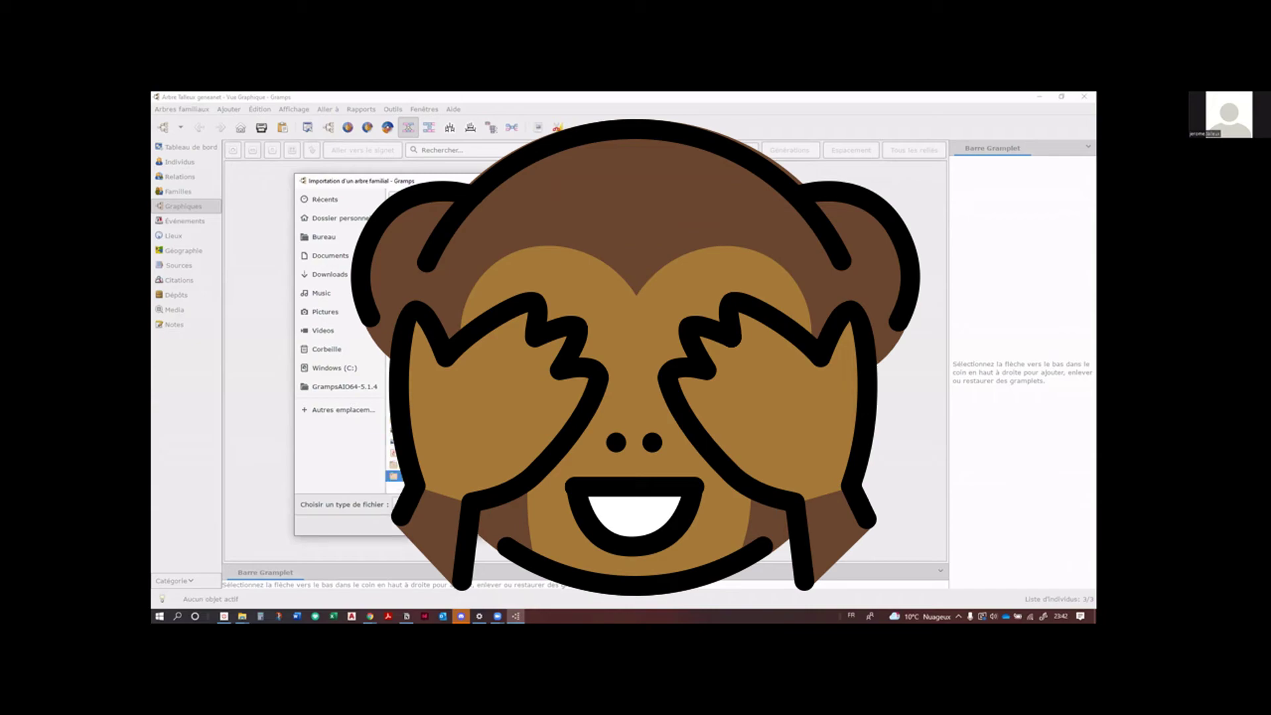
key("Return")
key("Return")
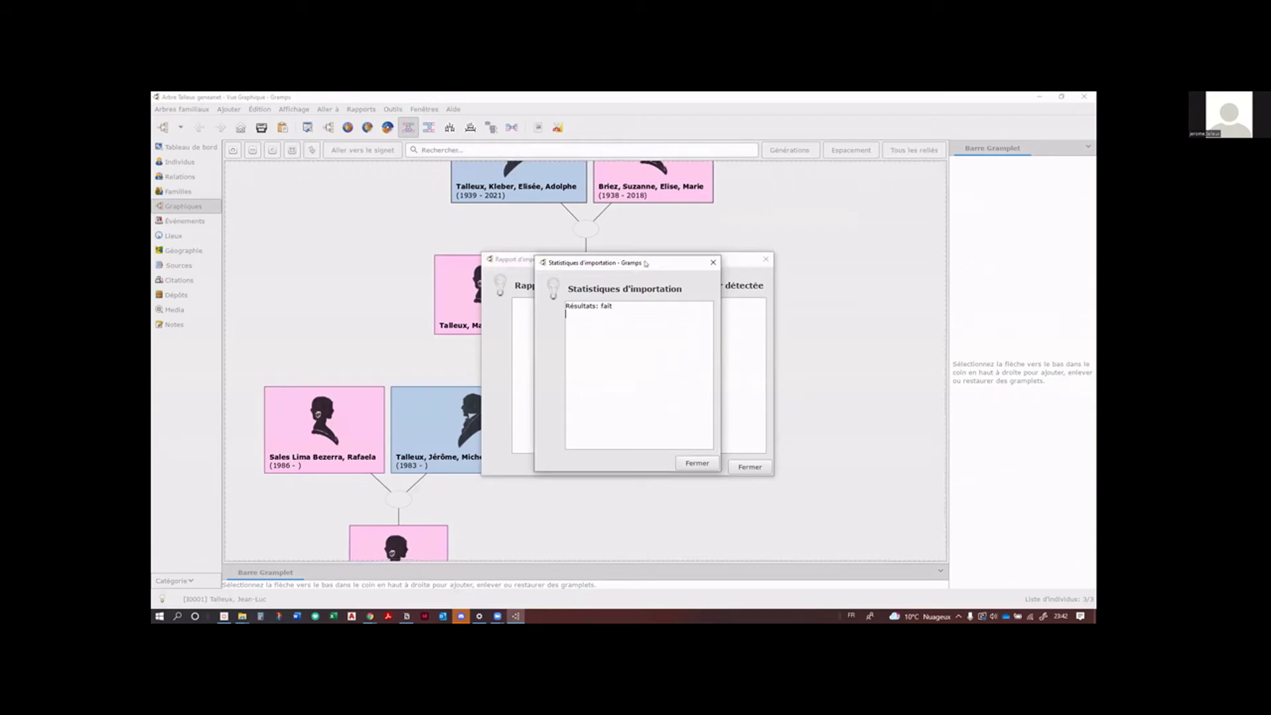
left_click_drag(672, 263, 524, 295)
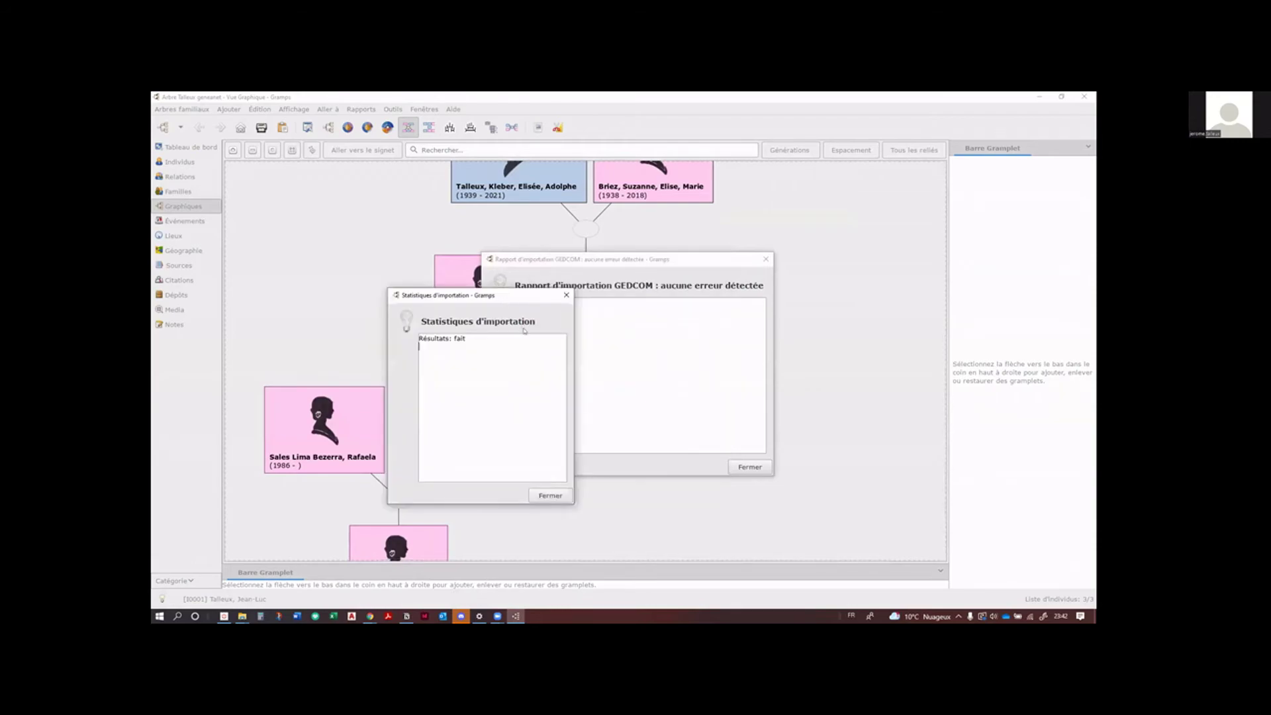
left_click(552, 494)
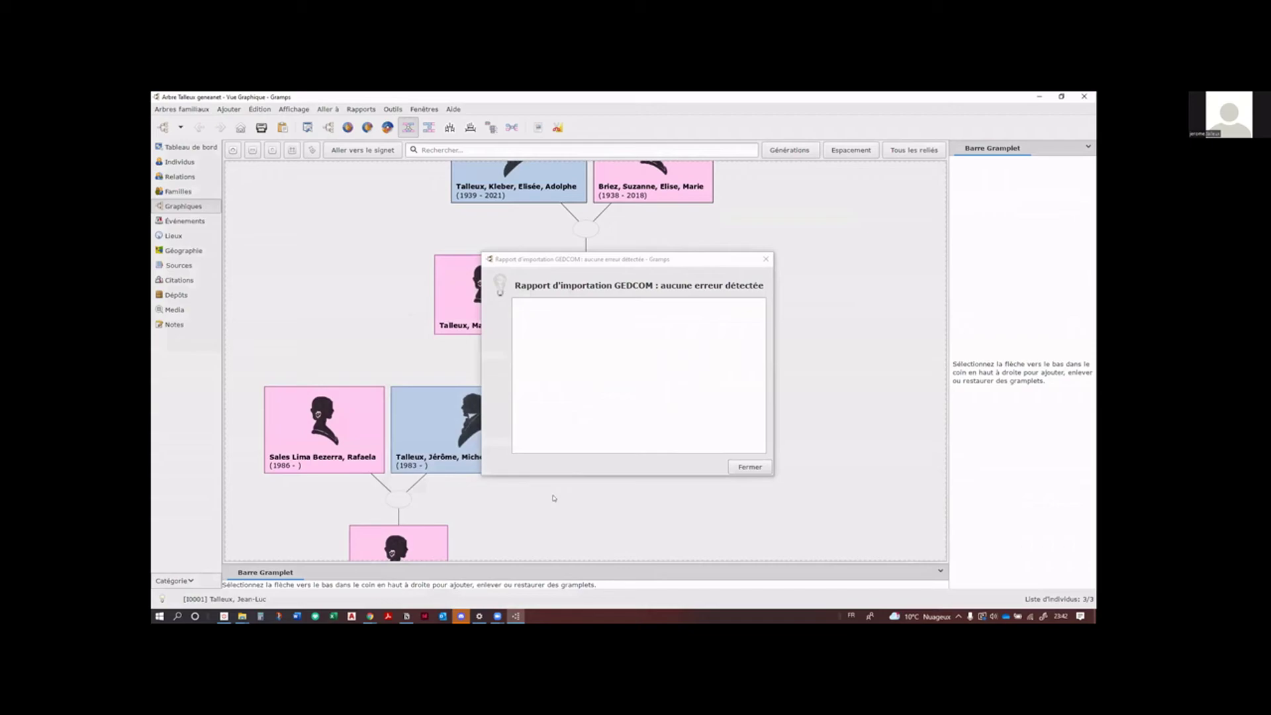
left_click(667, 387)
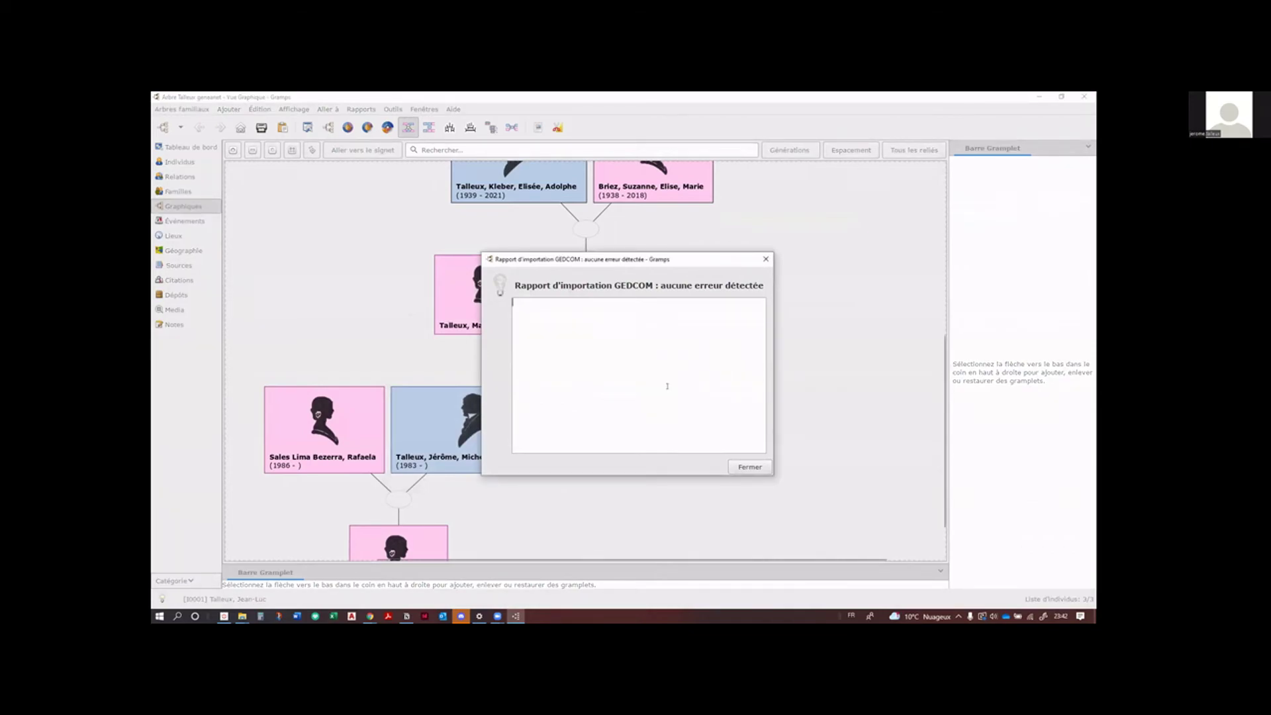
left_click(750, 467)
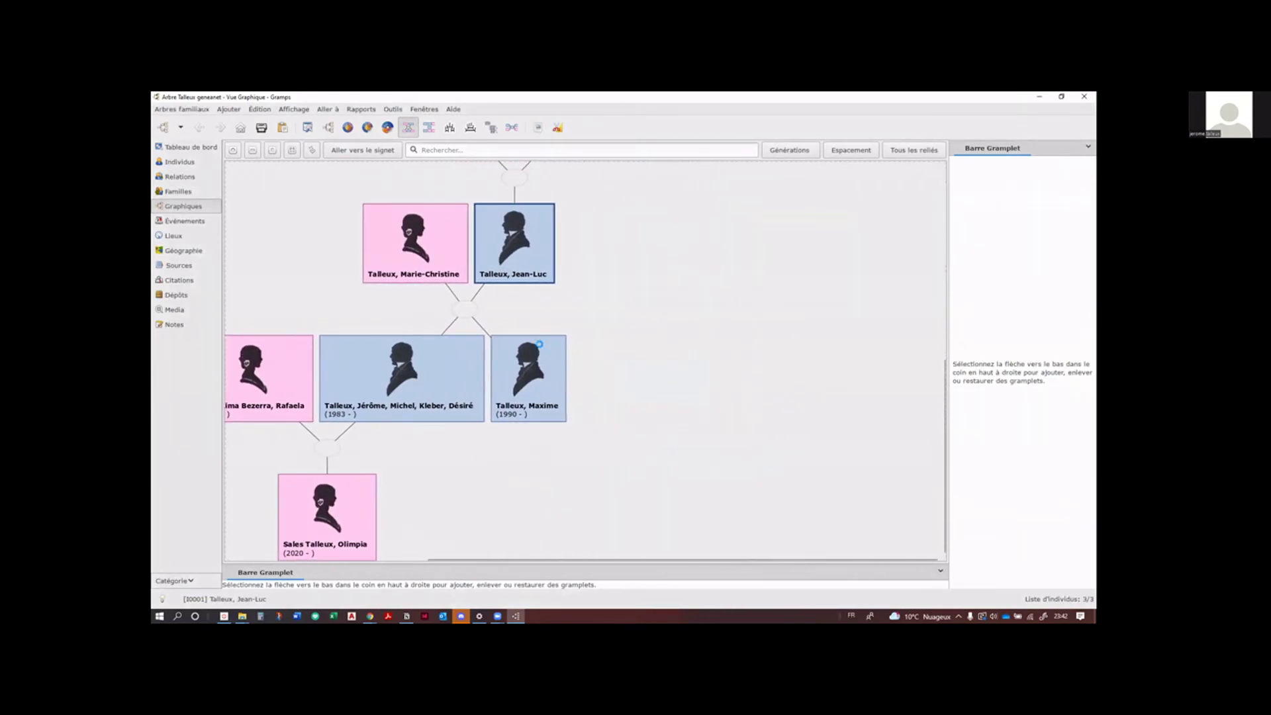
Step: Centre and zoom the chart on person I0006, then show the Individus list of 471 people
left_click(541, 344)
scroll(566, 324, "down", 5)
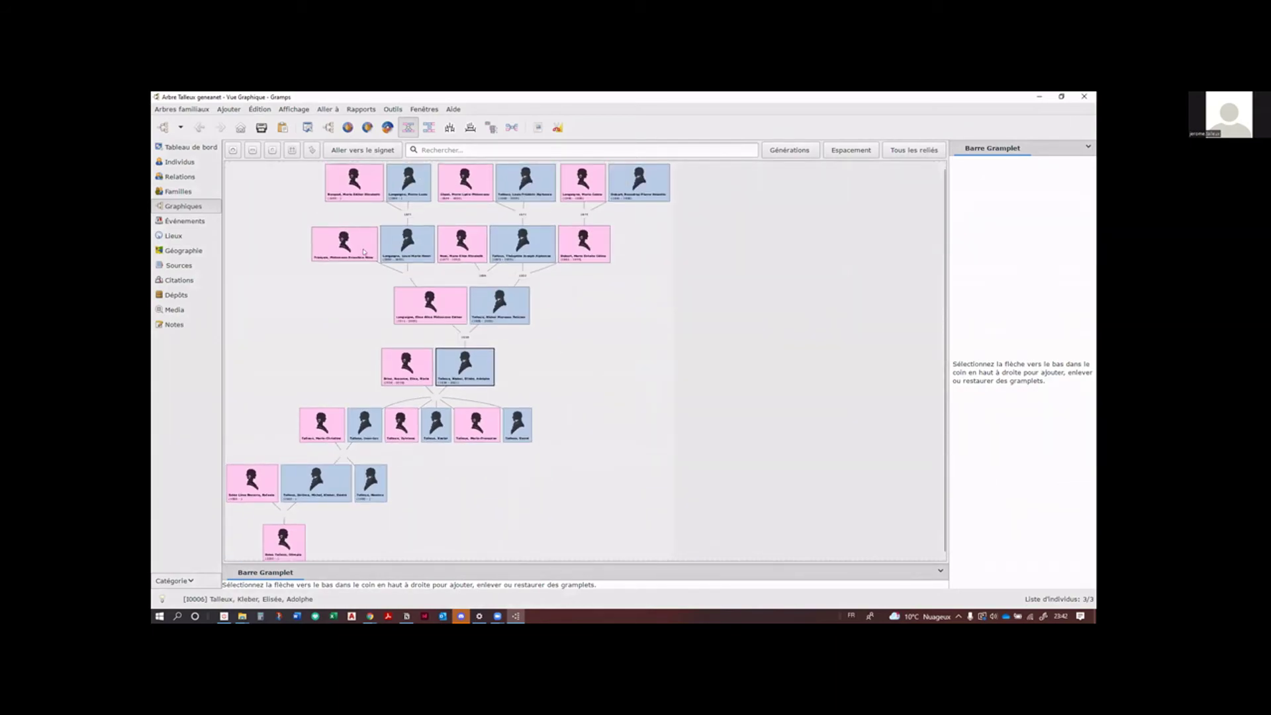
scroll(363, 251, "up", 2)
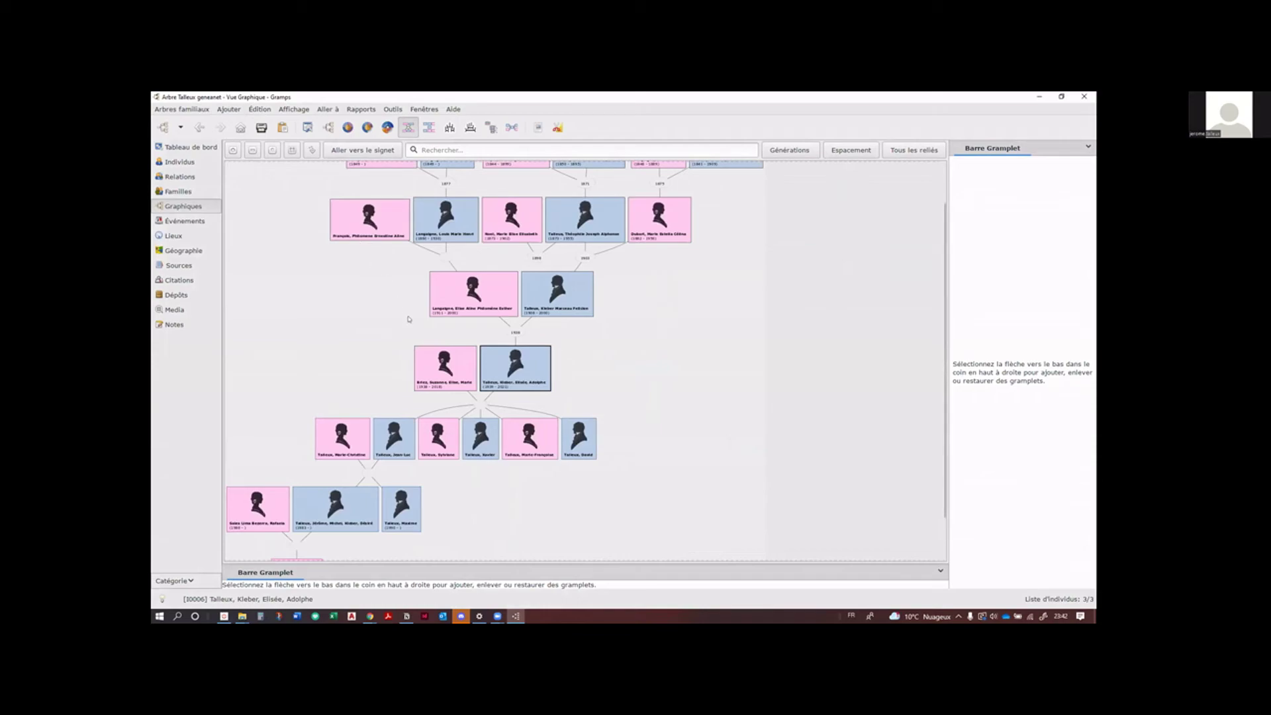
scroll(471, 374, "up", 1)
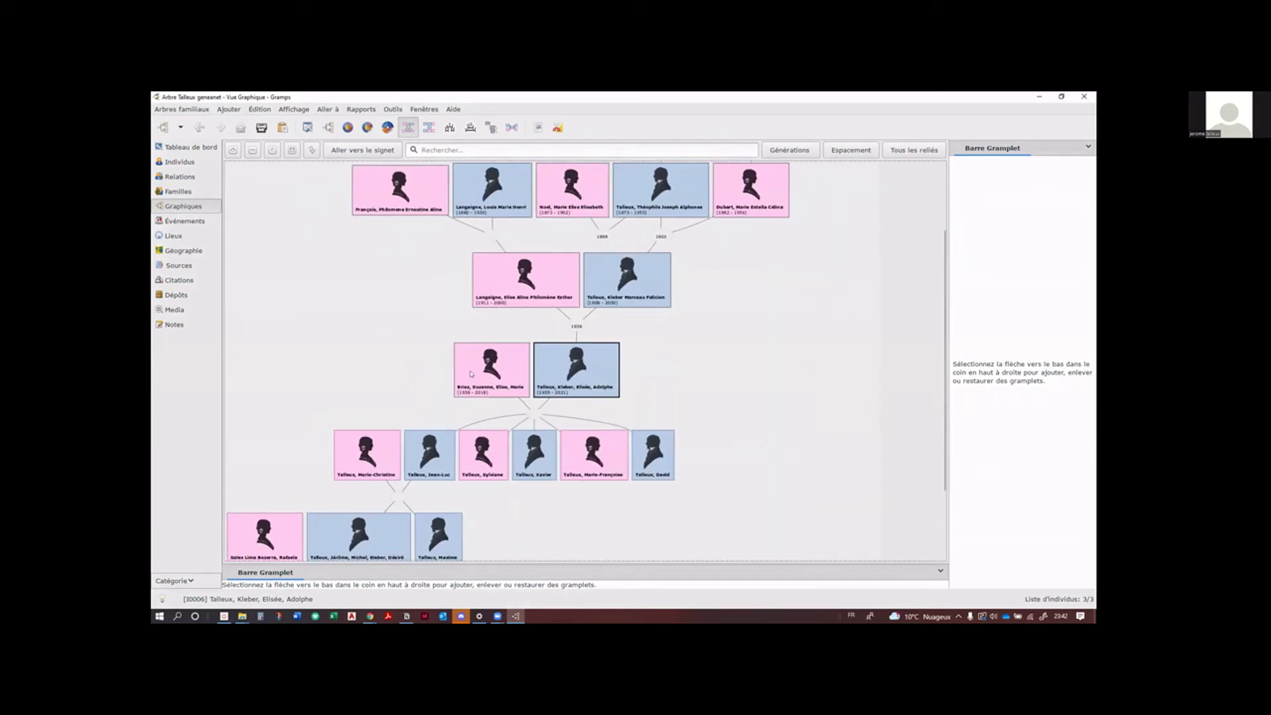
scroll(471, 374, "up", 1)
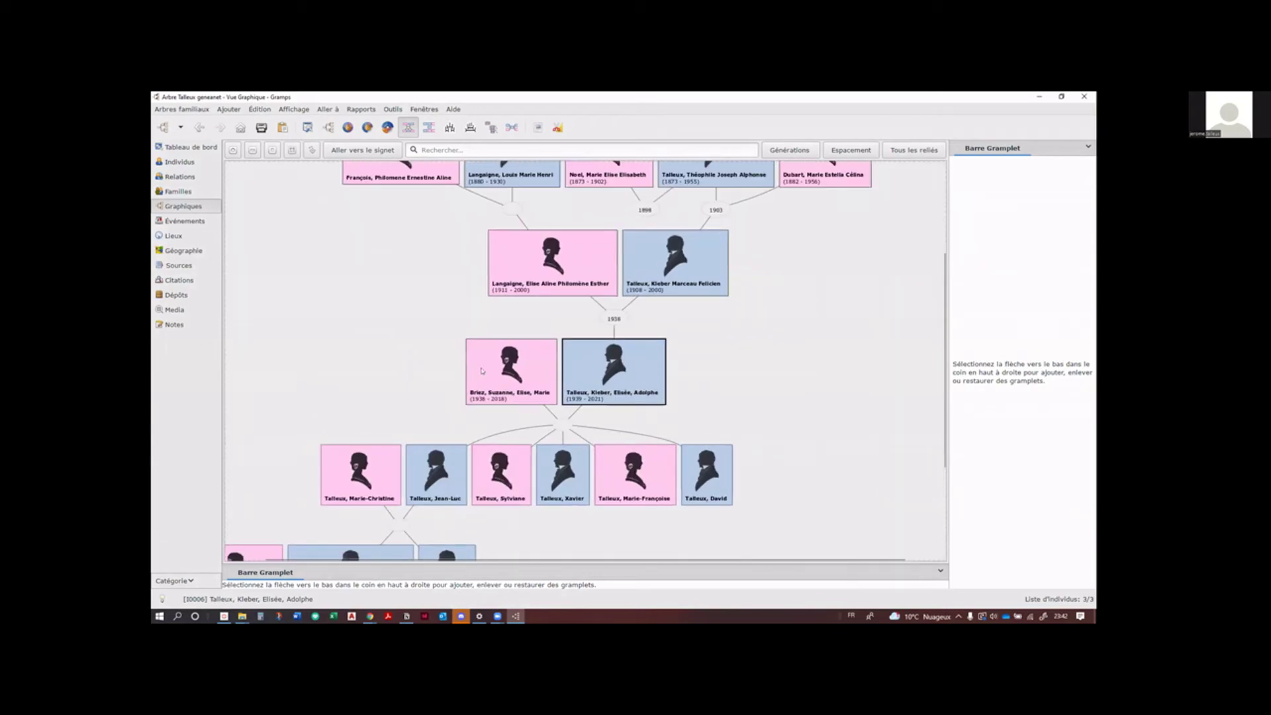
left_click(178, 161)
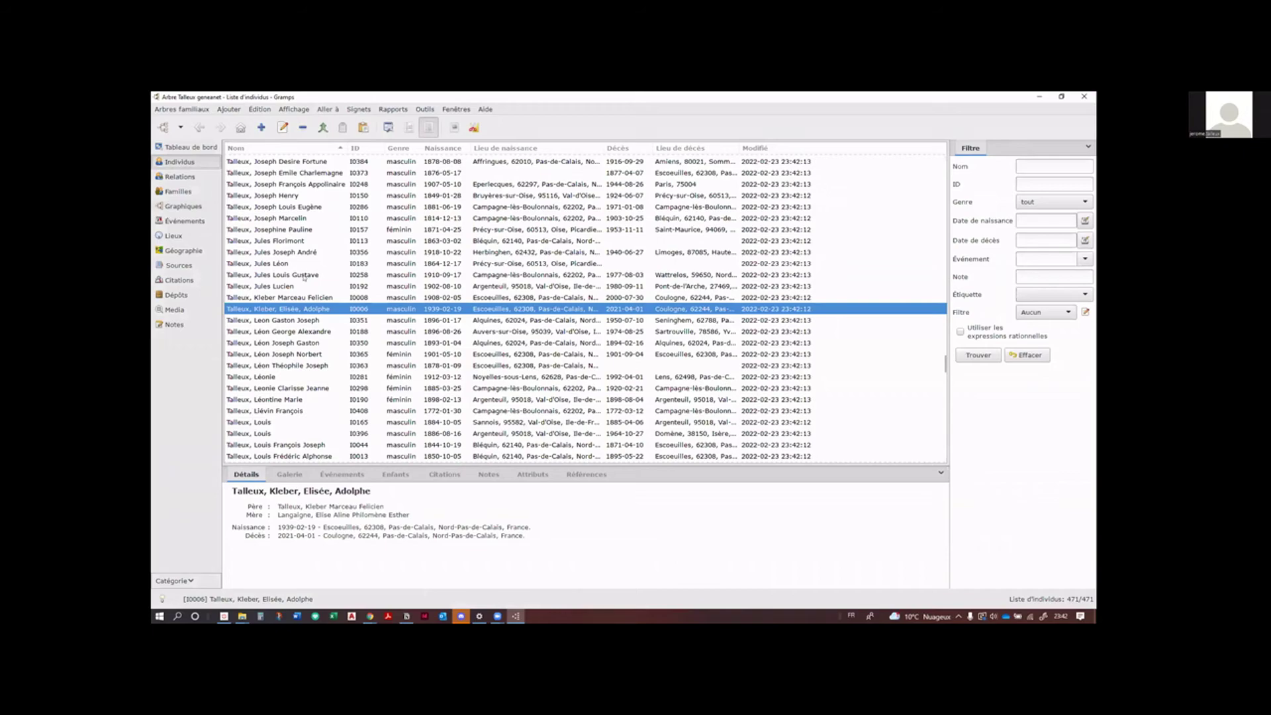
Step: Scroll the people list, inspect placeholders 'X, XX' and 'XXXX, X', then show the 155 places
scroll(304, 278, "up", 10)
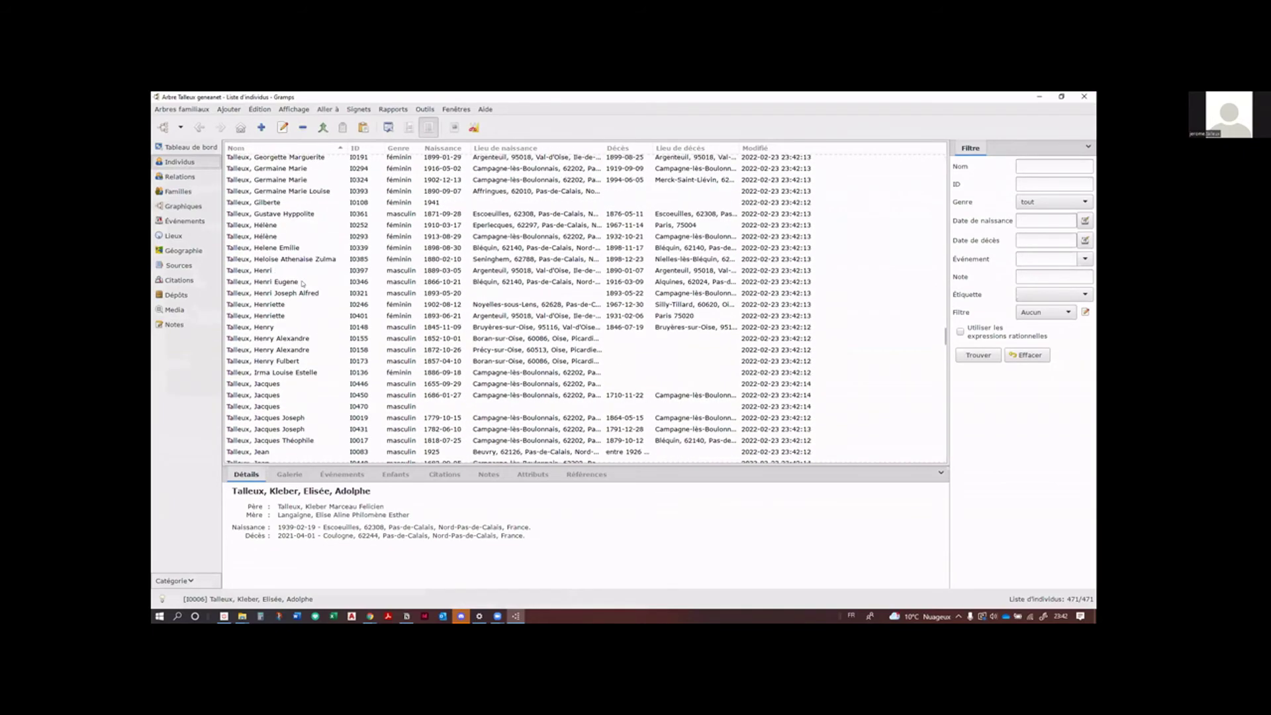
scroll(302, 283, "up", 9)
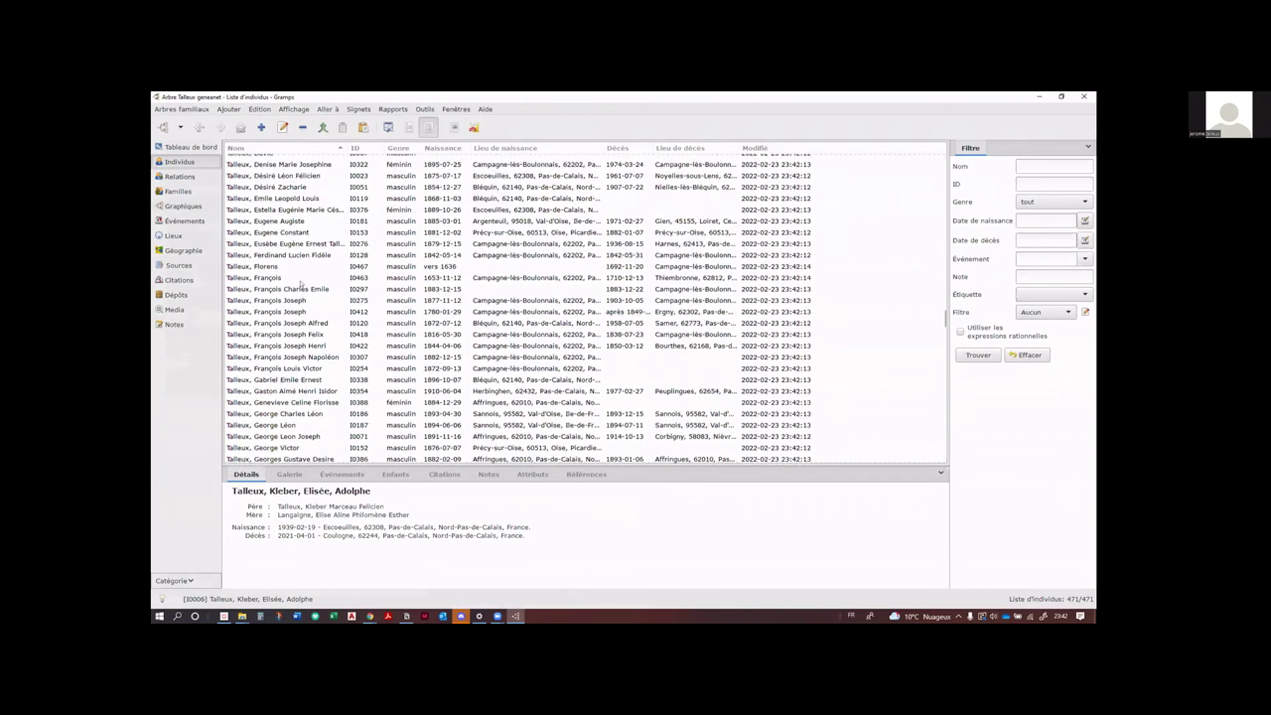
scroll(300, 283, "up", 15)
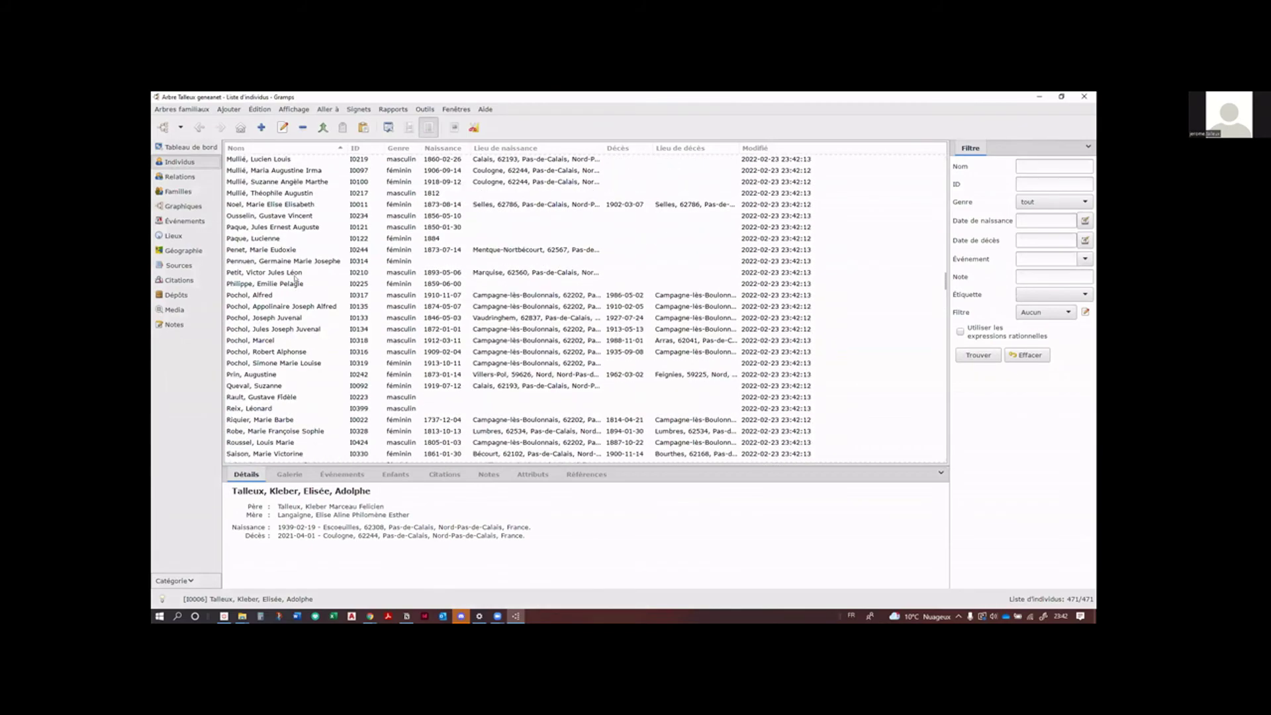
scroll(295, 281, "down", 20)
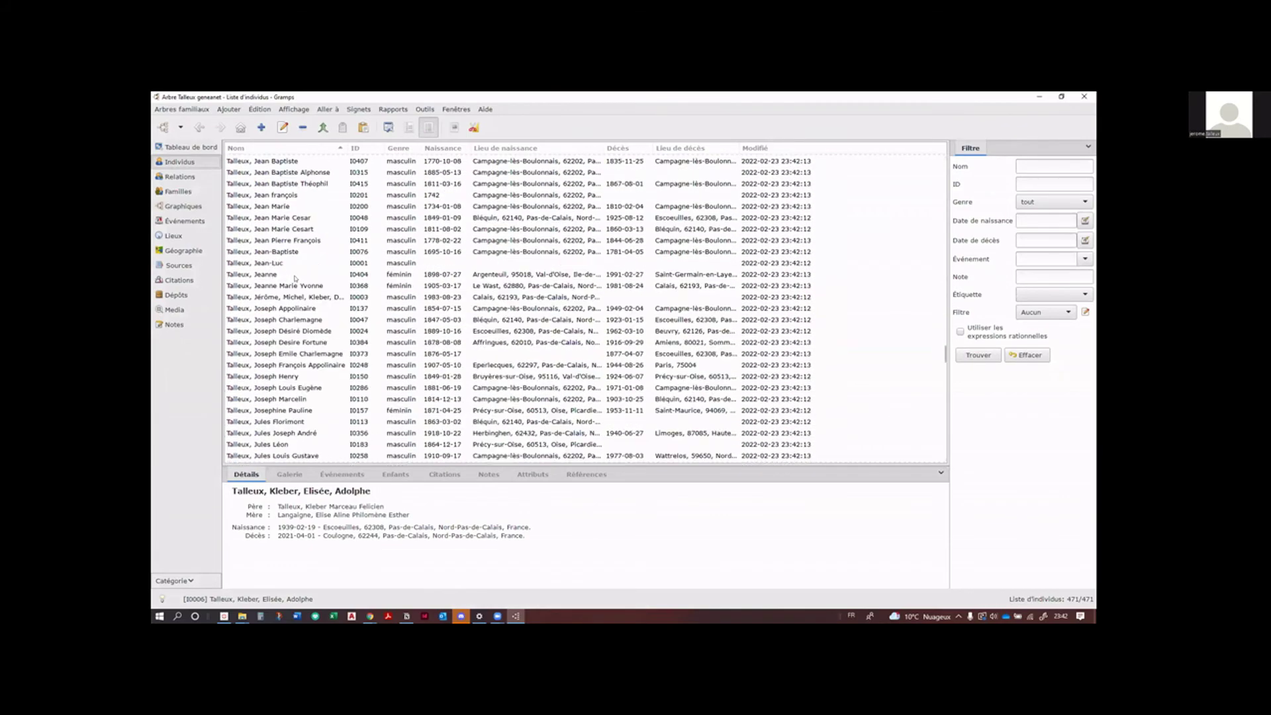
scroll(295, 279, "down", 20)
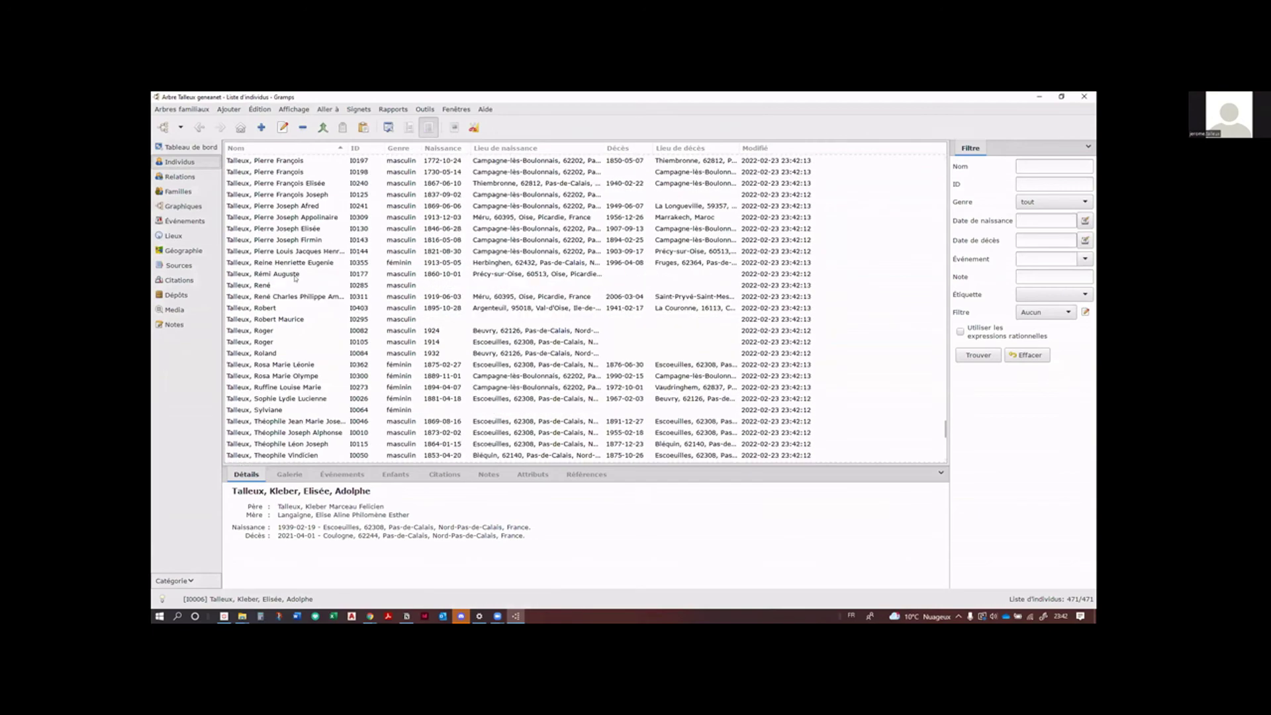
scroll(295, 278, "down", 10)
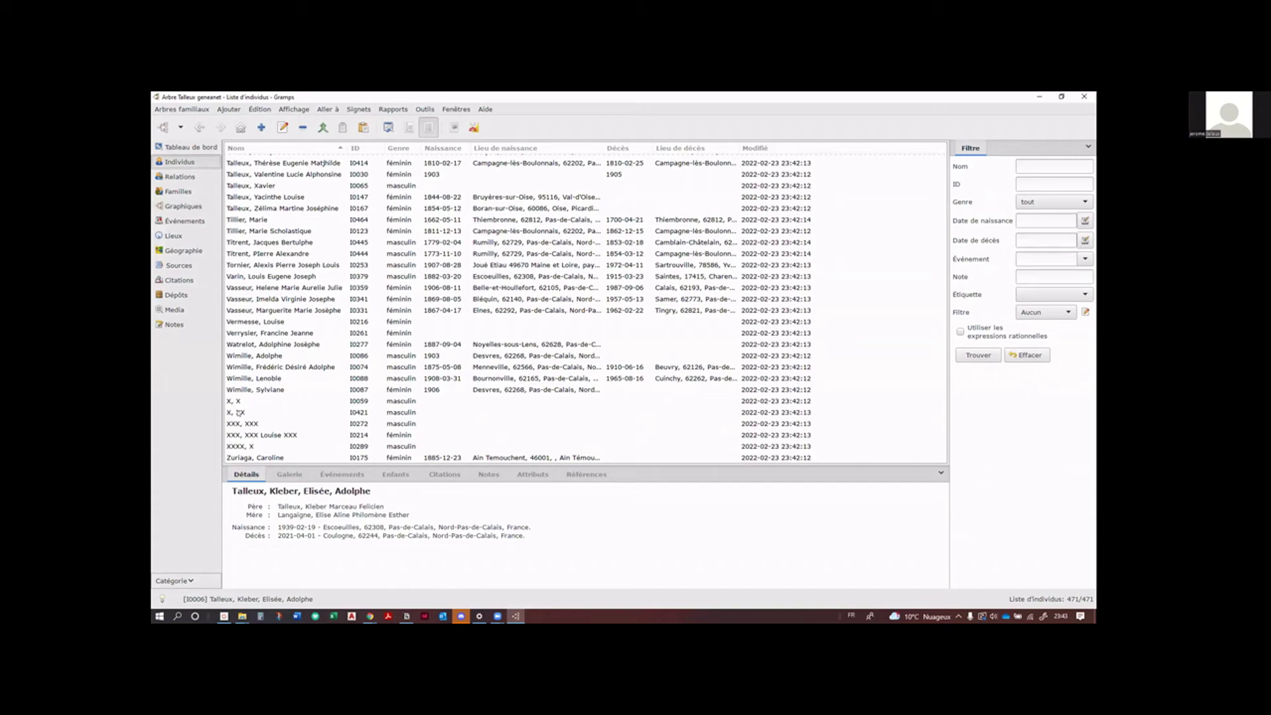
left_click(240, 413)
left_click(246, 447)
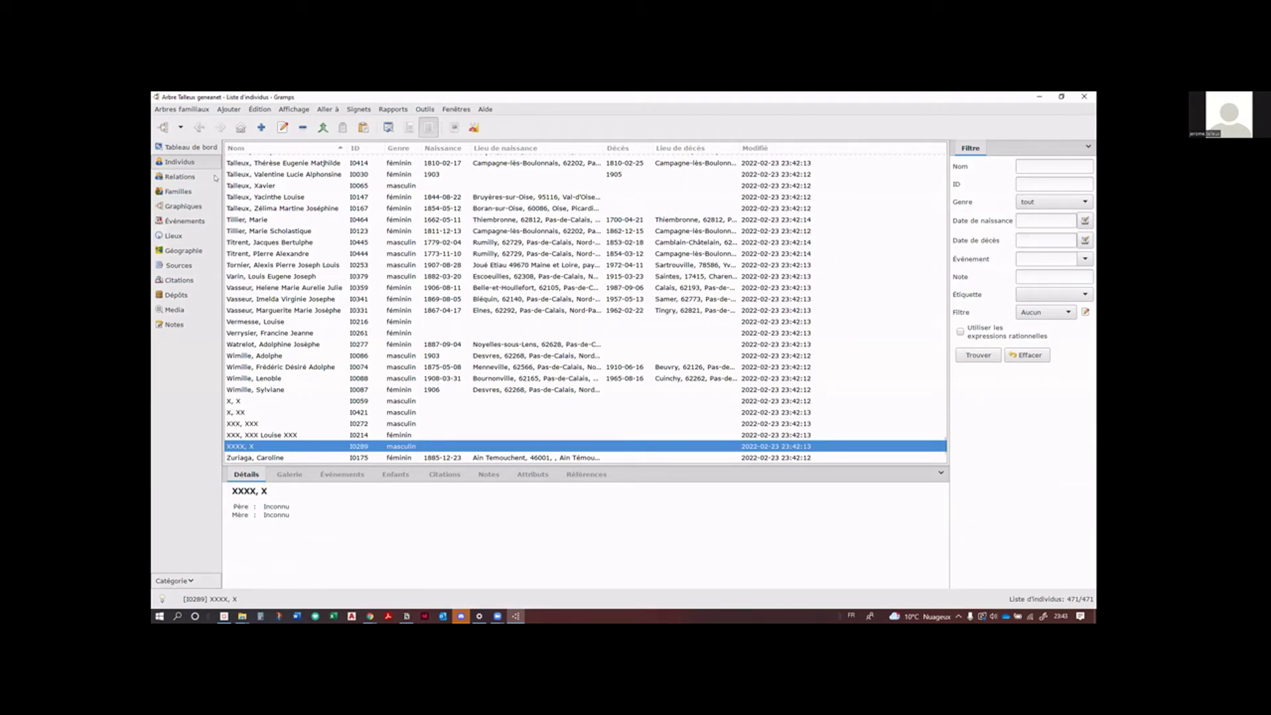
left_click(198, 235)
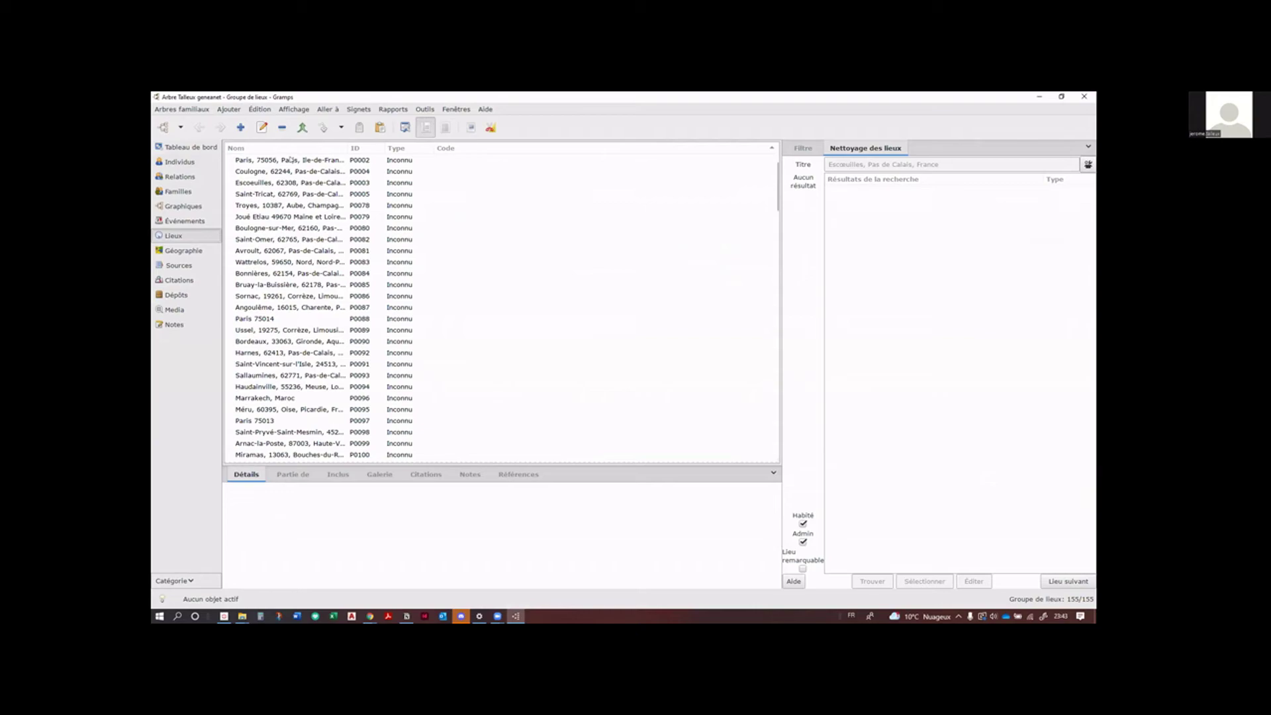
Step: Select Paris, 75056, widen the Nom column, then show the 157 families
left_click(291, 159)
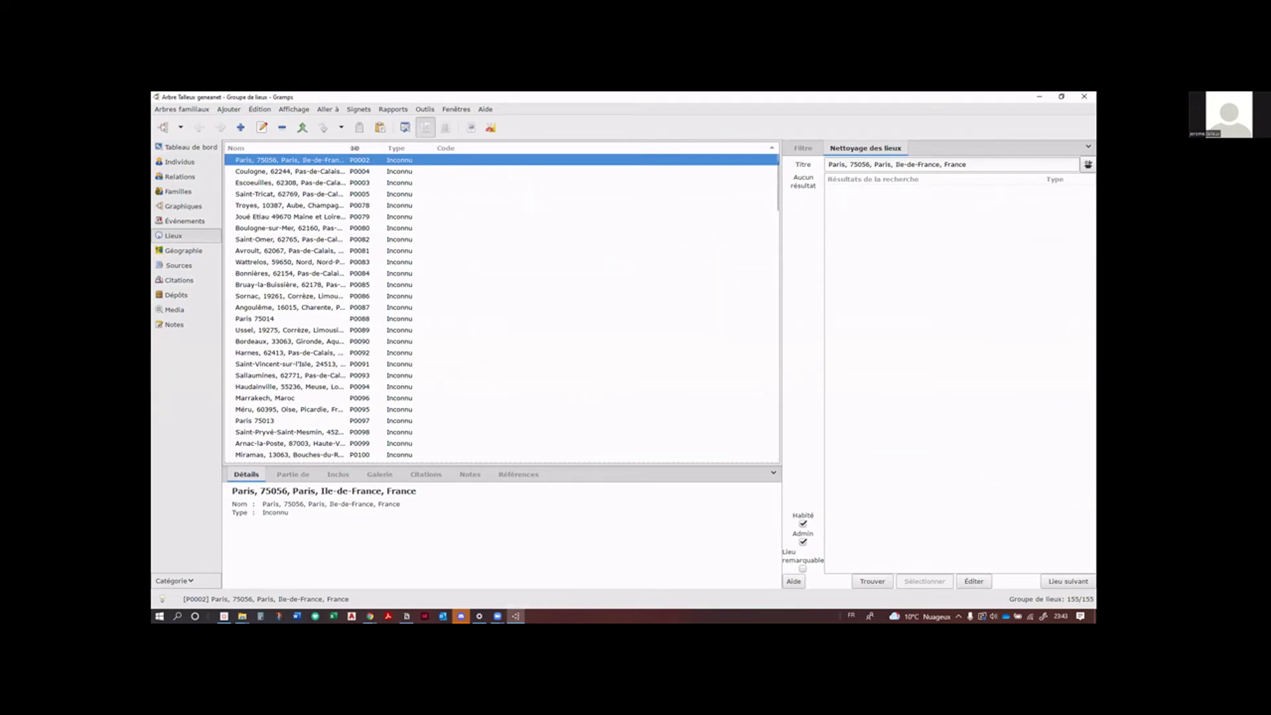
left_click_drag(348, 148, 471, 158)
left_click_drag(510, 159, 501, 166)
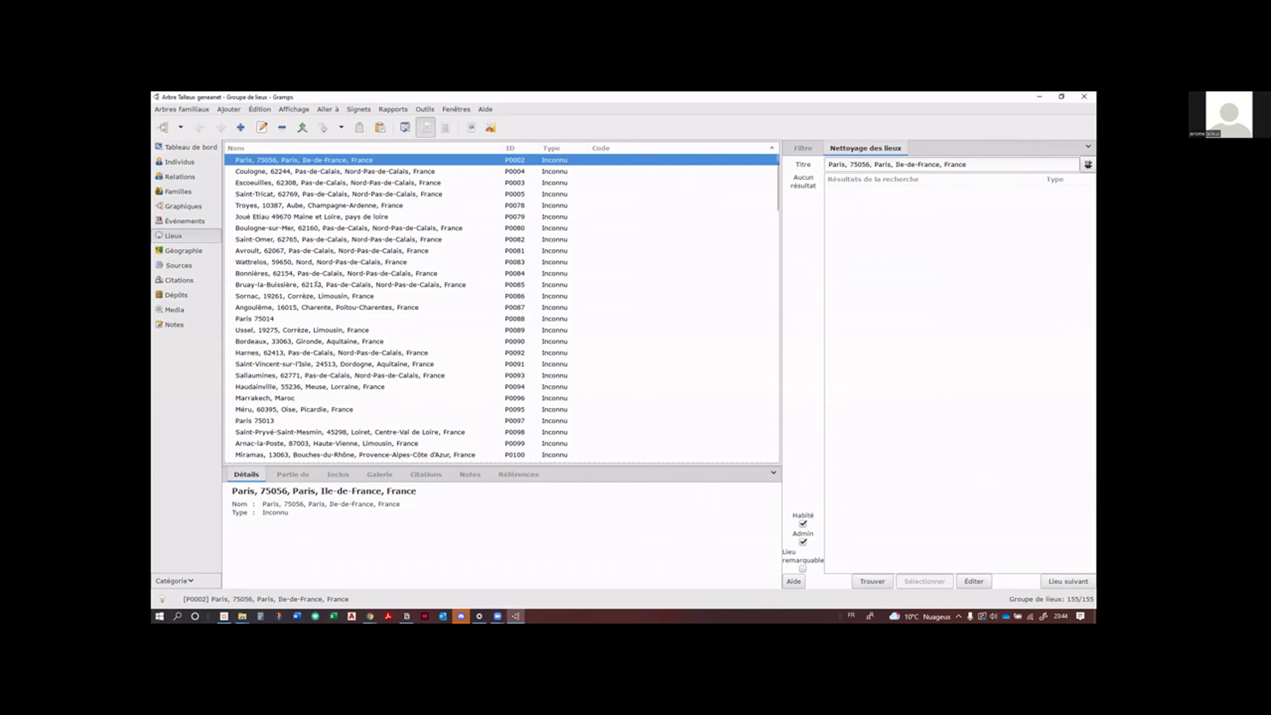
left_click(180, 191)
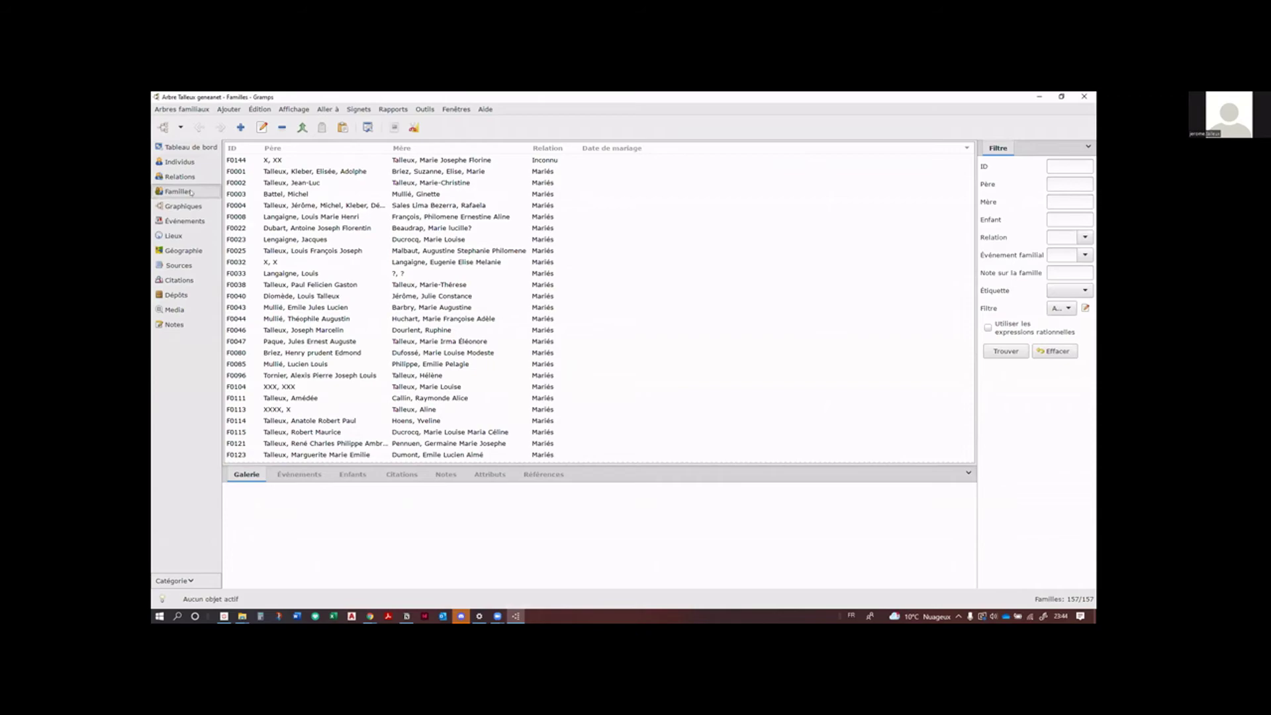
Step: Scroll down the Familles list and open family F0030 in the family editor
scroll(392, 261, "down", 2)
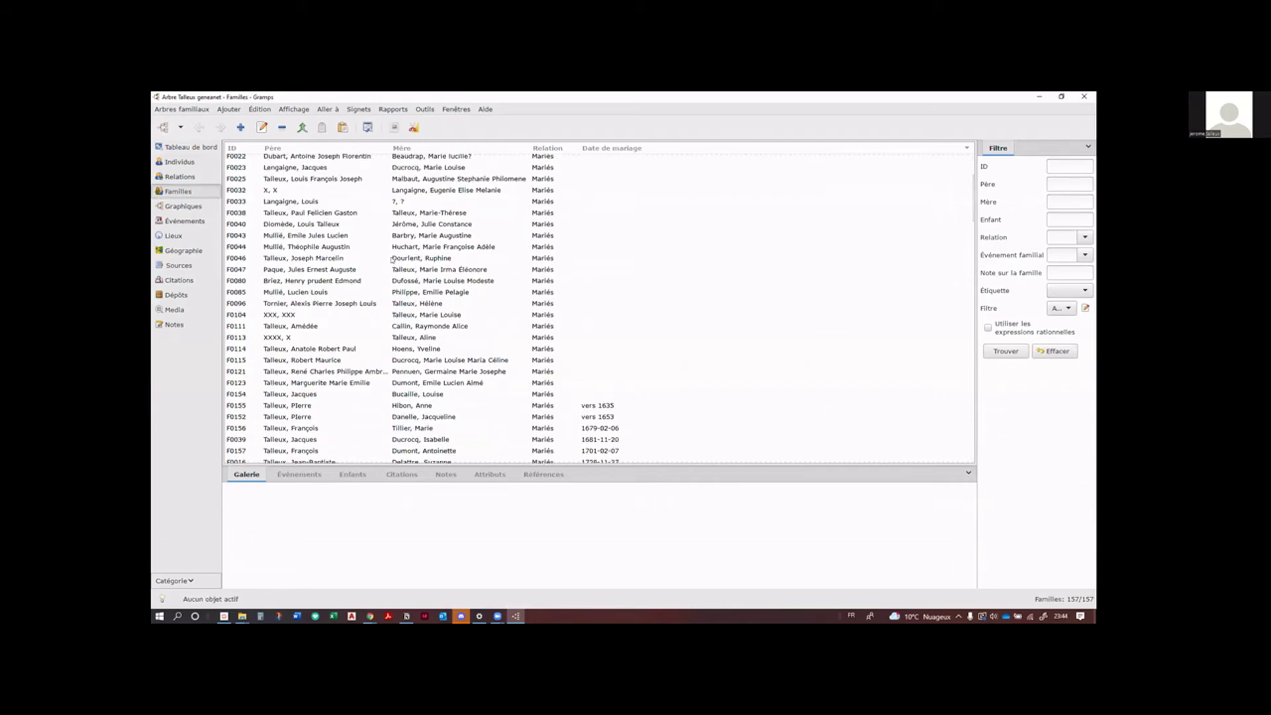
scroll(392, 259, "down", 5)
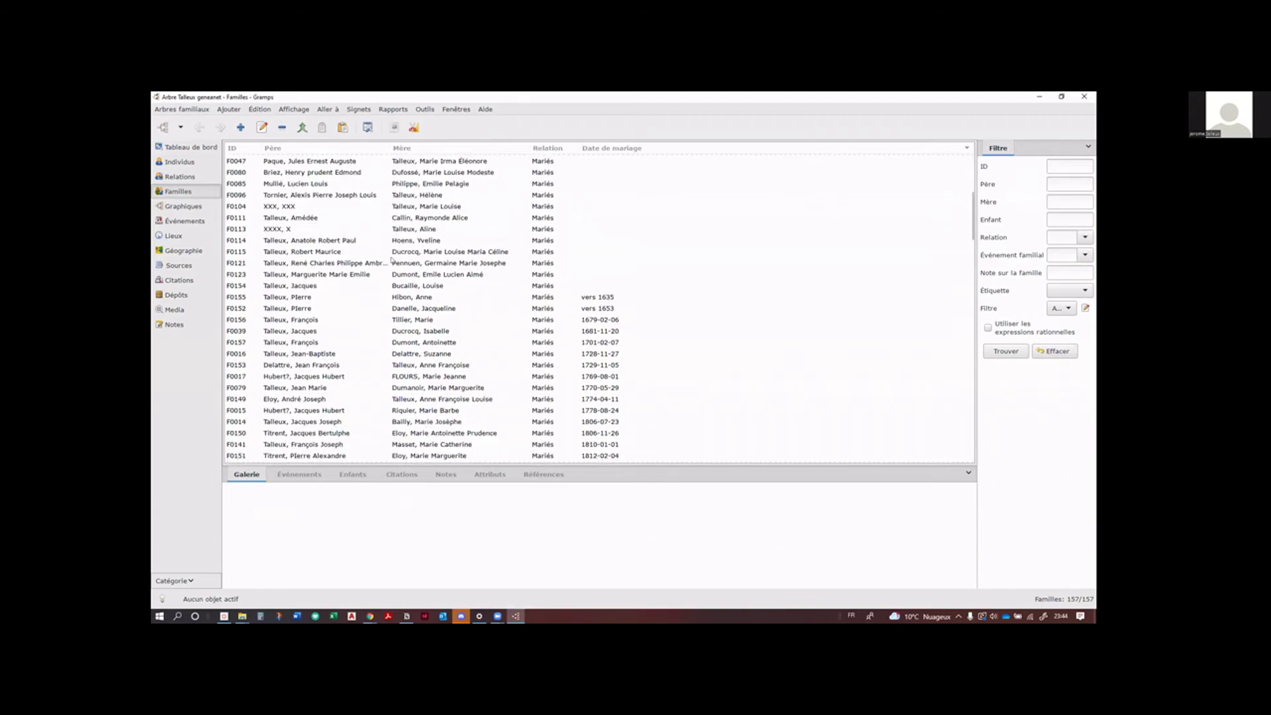
scroll(392, 259, "down", 5)
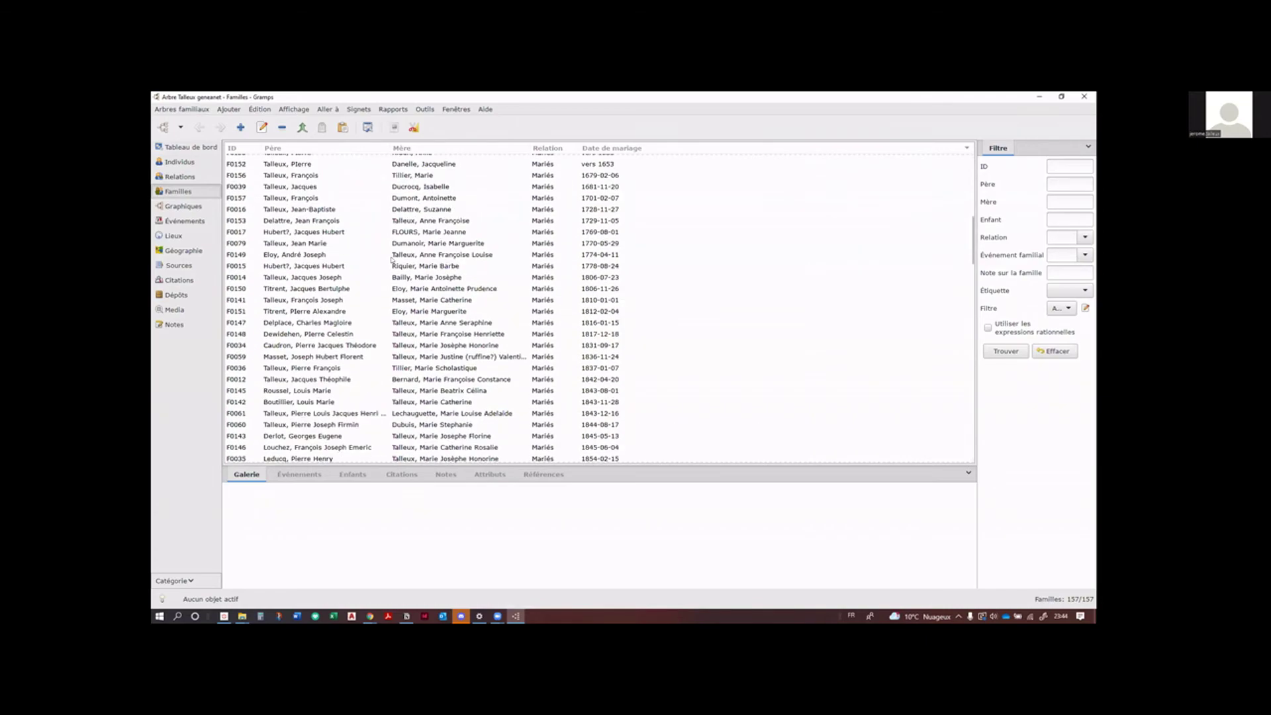
scroll(392, 259, "down", 6)
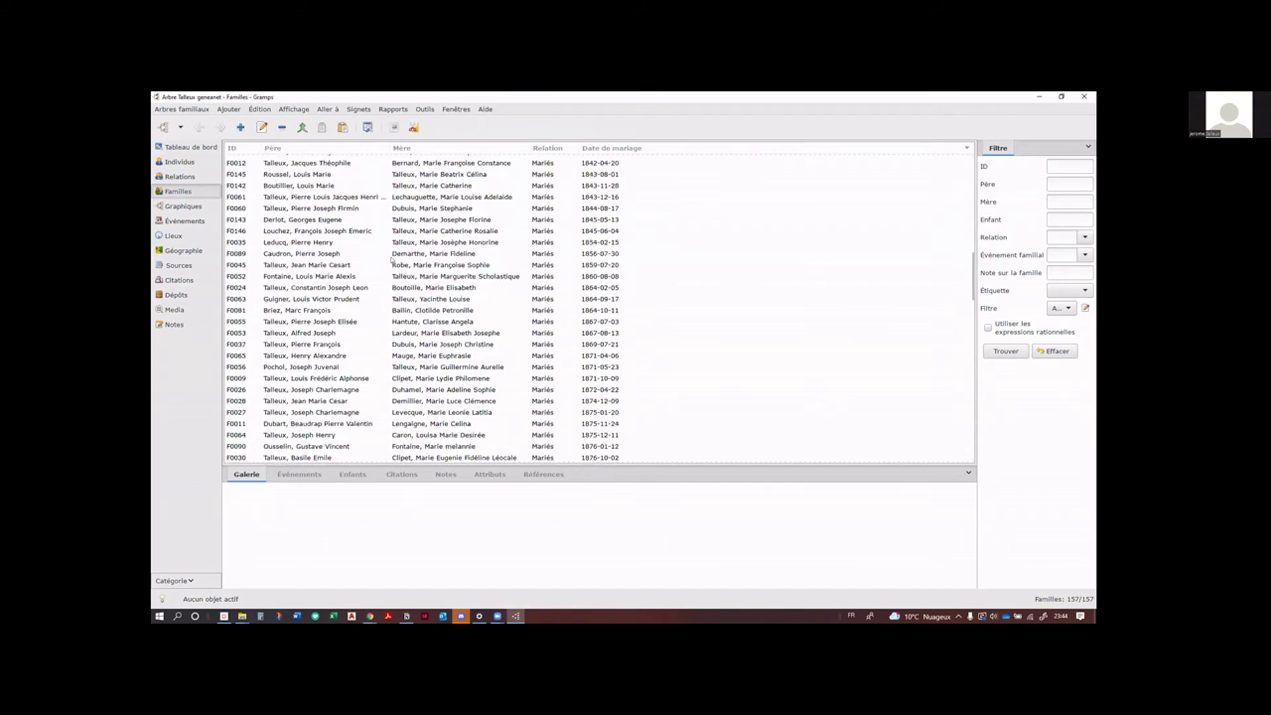
scroll(392, 259, "down", 2)
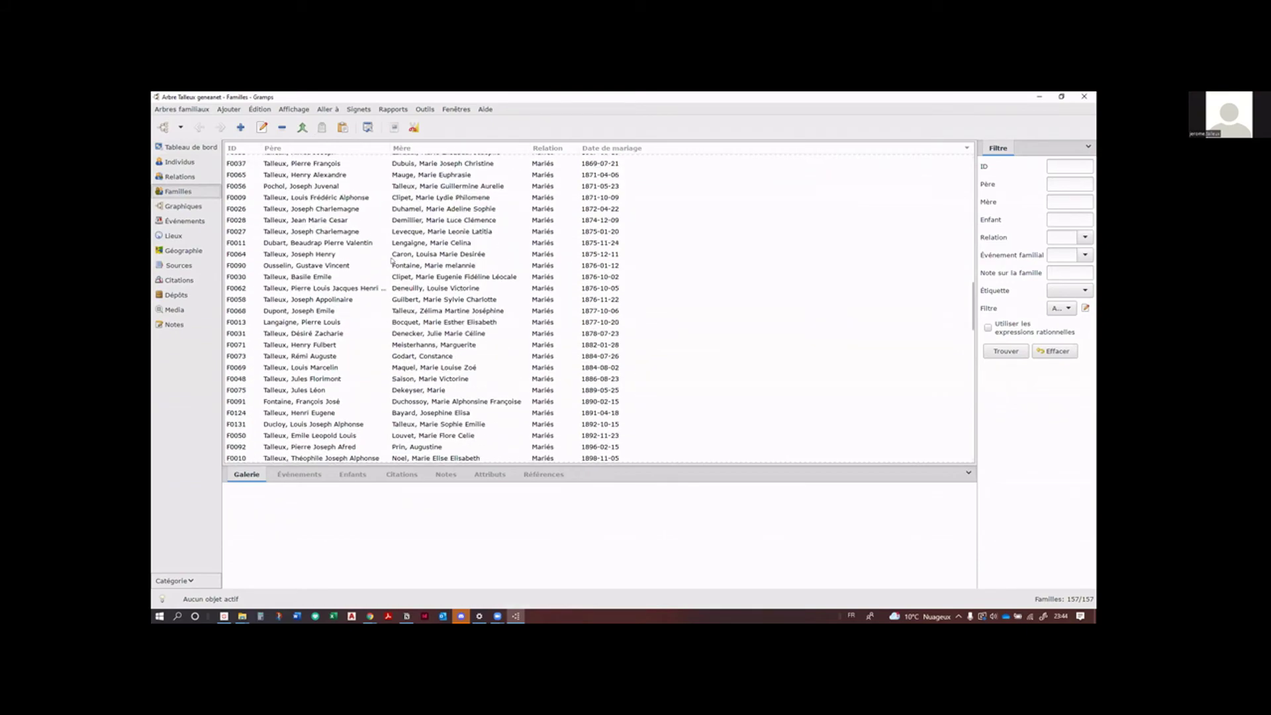
double_click(297, 278)
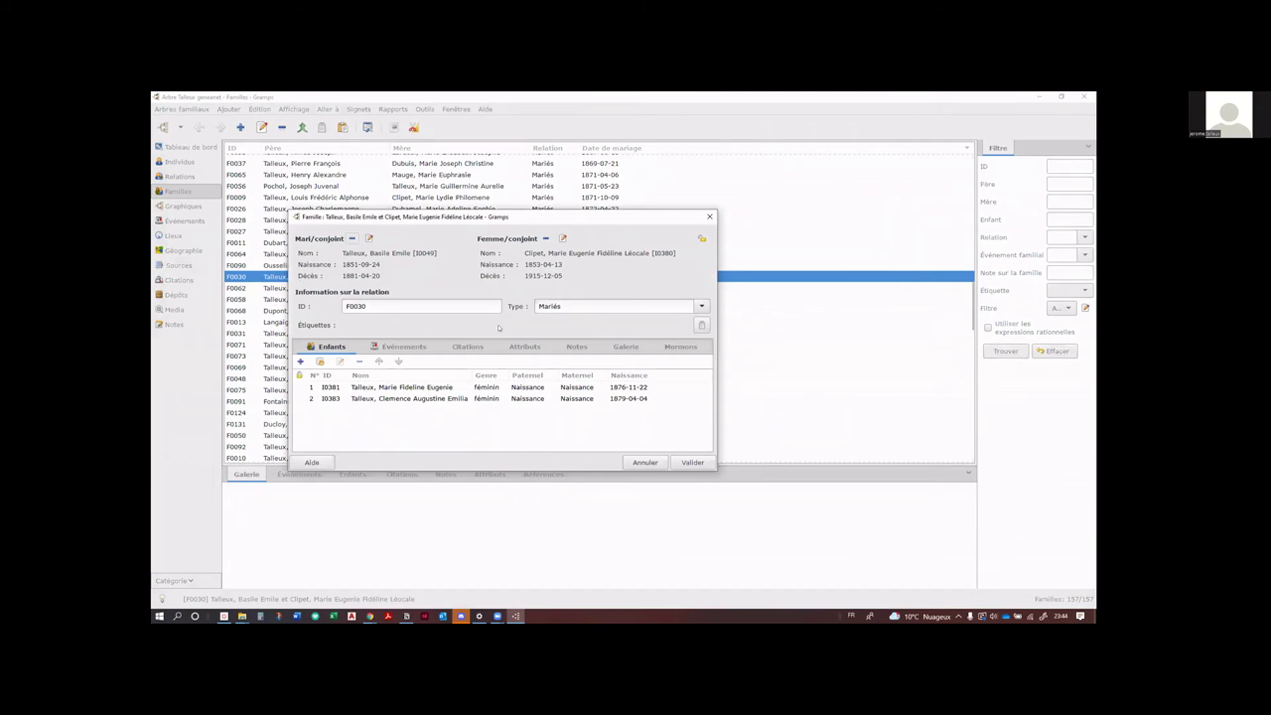
Step: Enlarge the family editor and review its Événements and Citations tabs
left_click(413, 349)
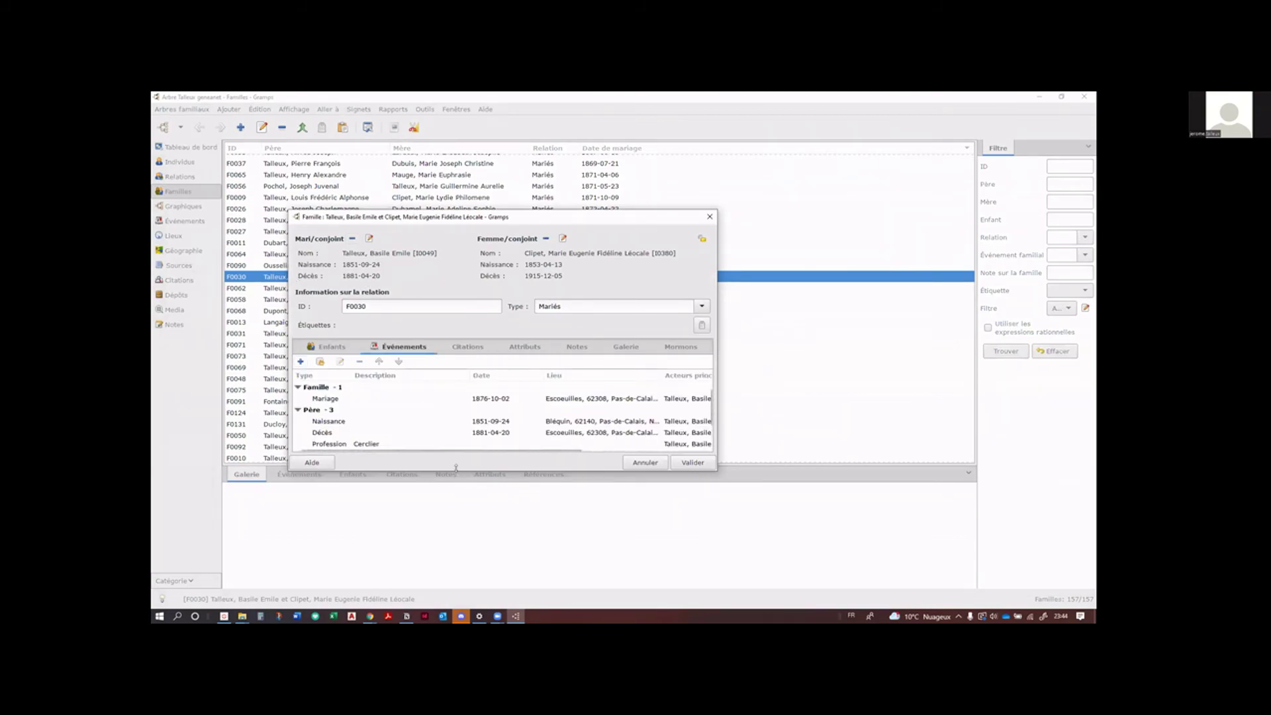
left_click_drag(456, 467, 456, 563)
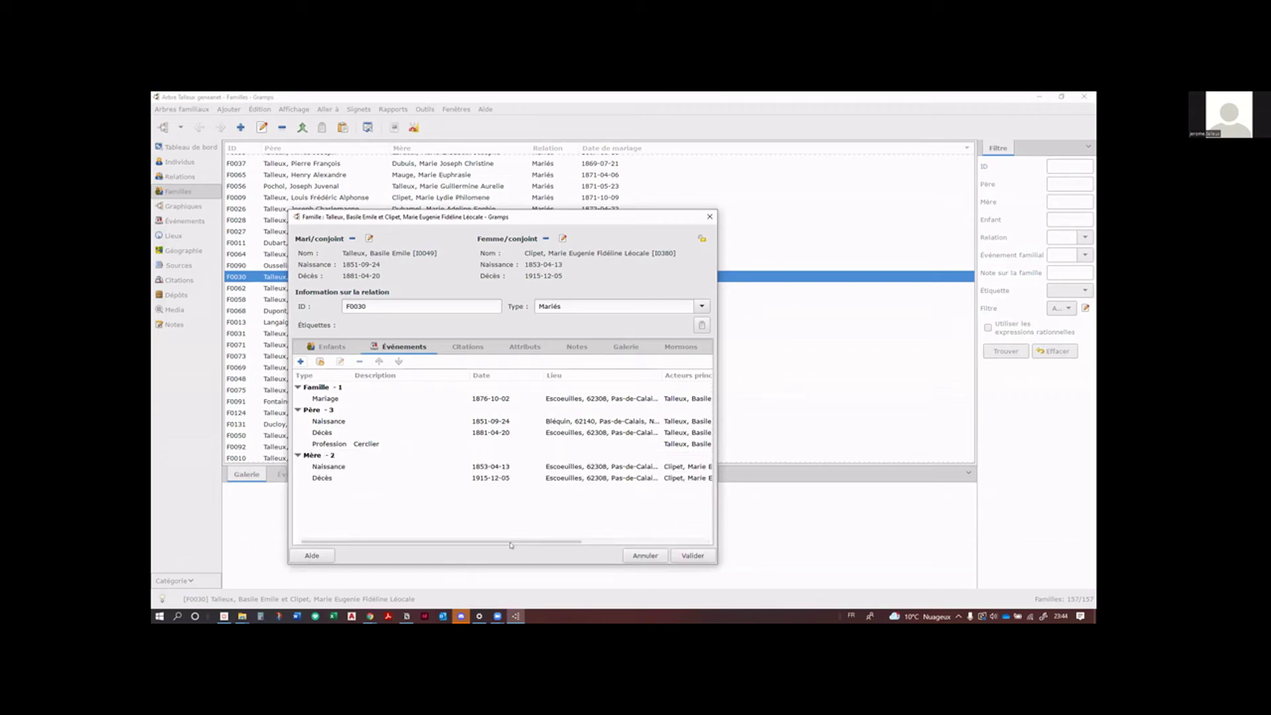
left_click(461, 348)
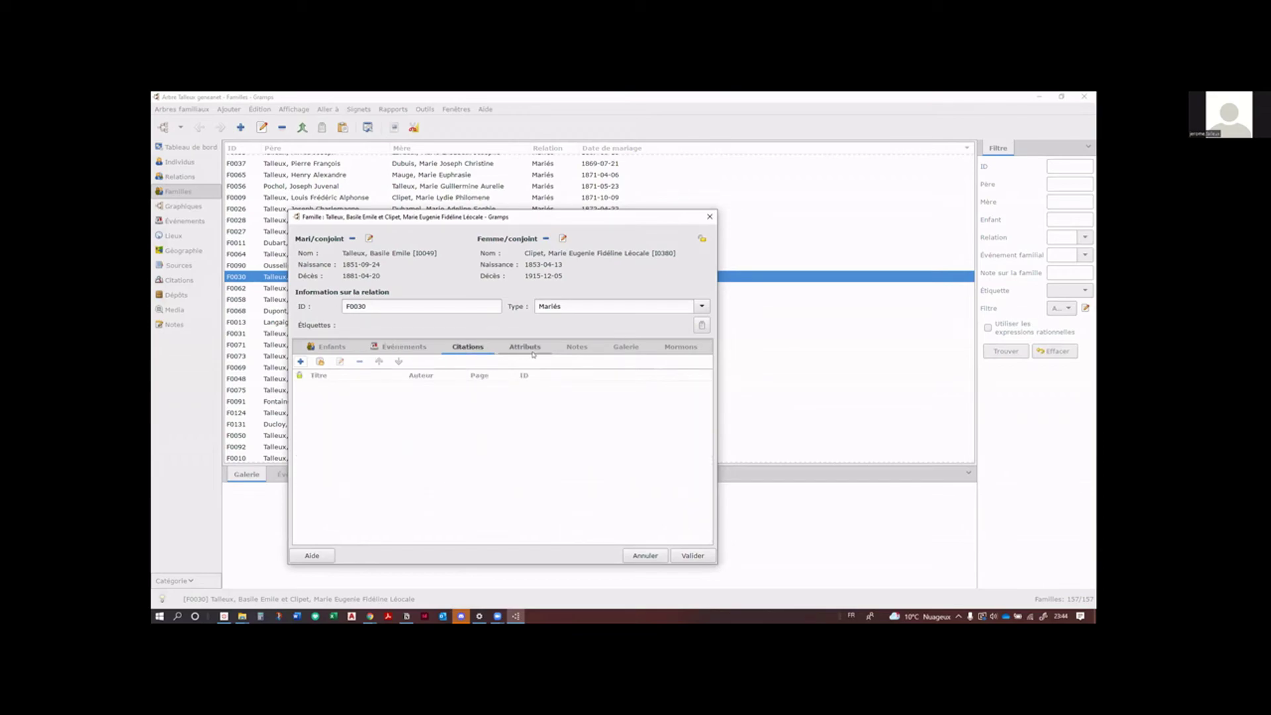
left_click(404, 347)
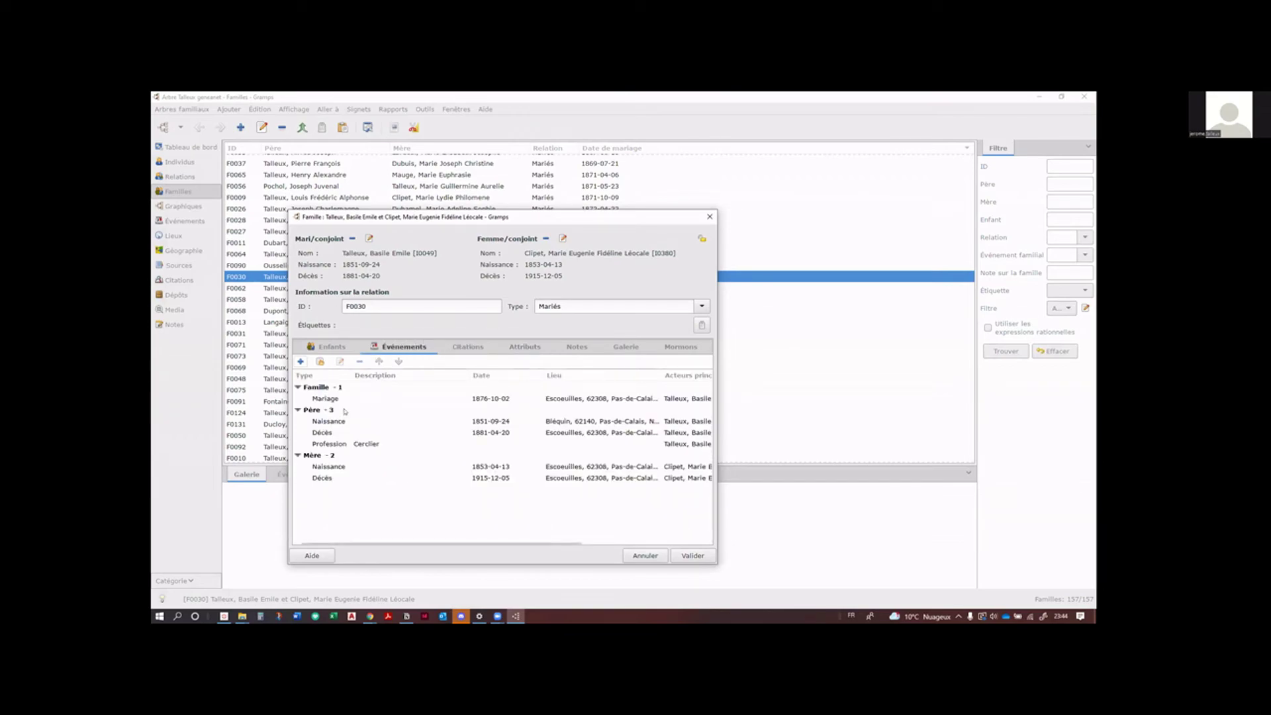
Step: Inspect the Mariage event, close both editors, and show the list of 50 sources
double_click(339, 400)
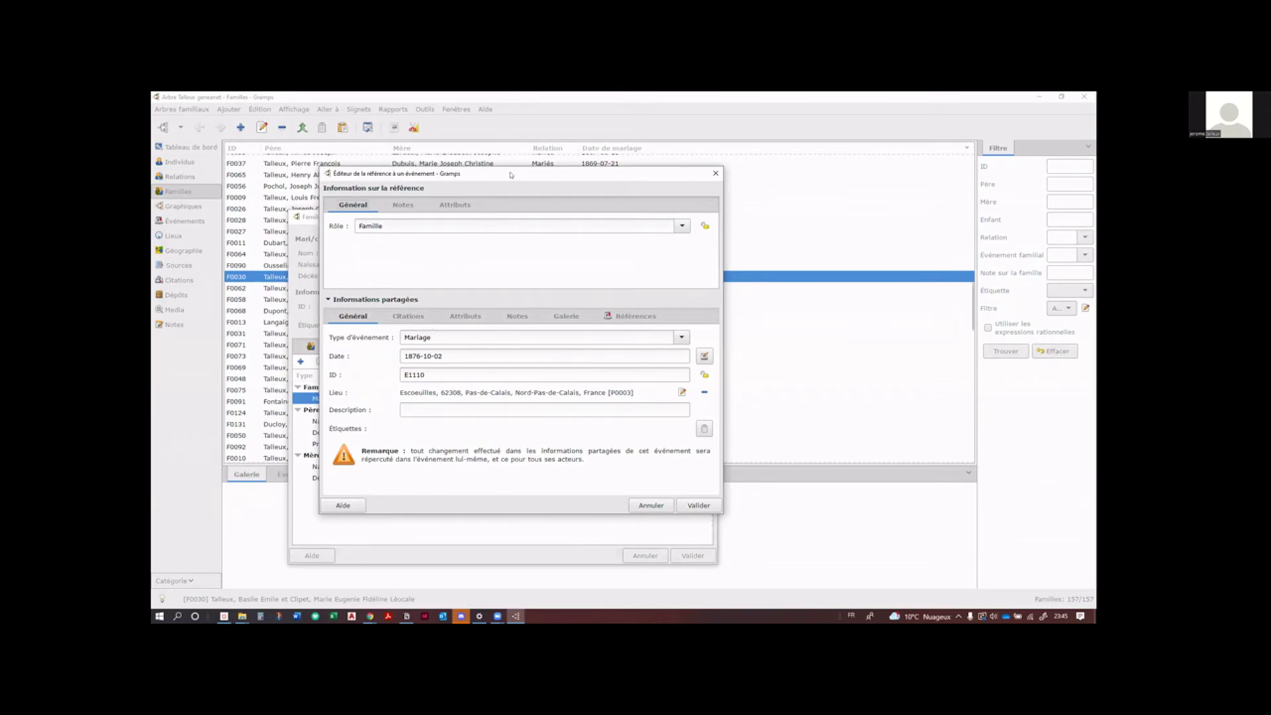
mouse_move(511, 175)
left_mouse_down()
mouse_move(470, 173)
mouse_move(529, 172)
left_mouse_up()
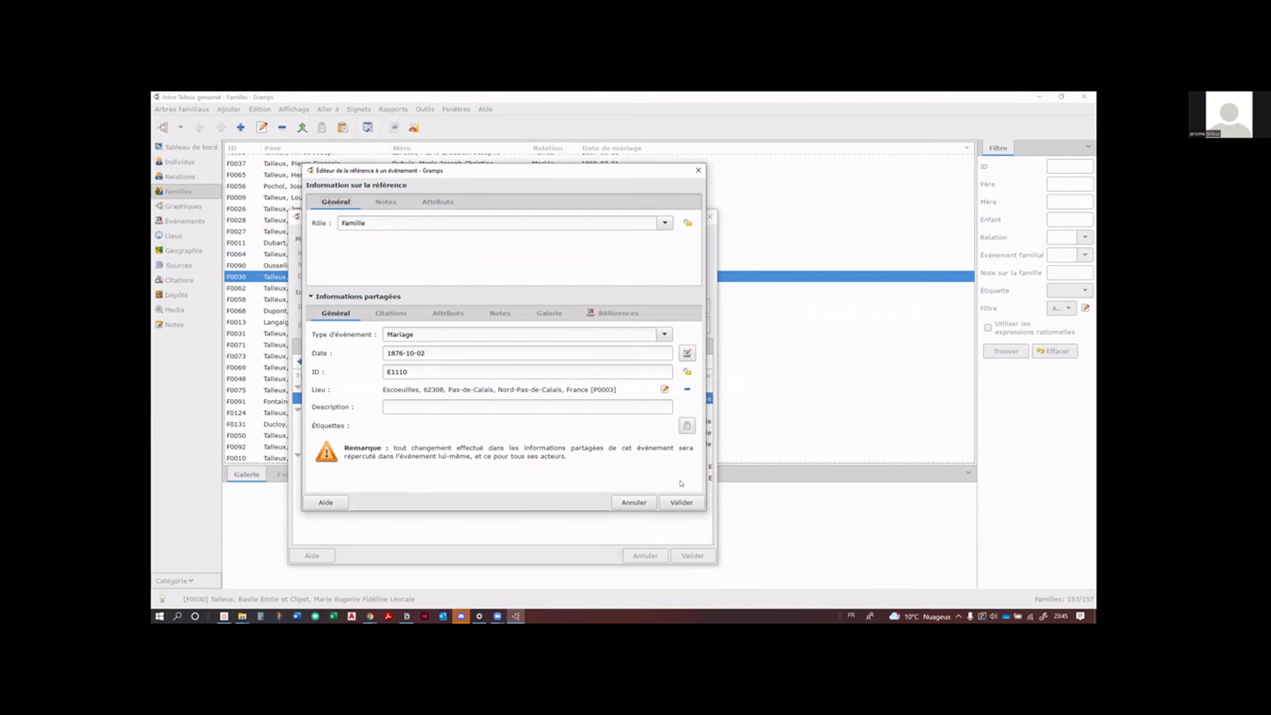
left_click(698, 171)
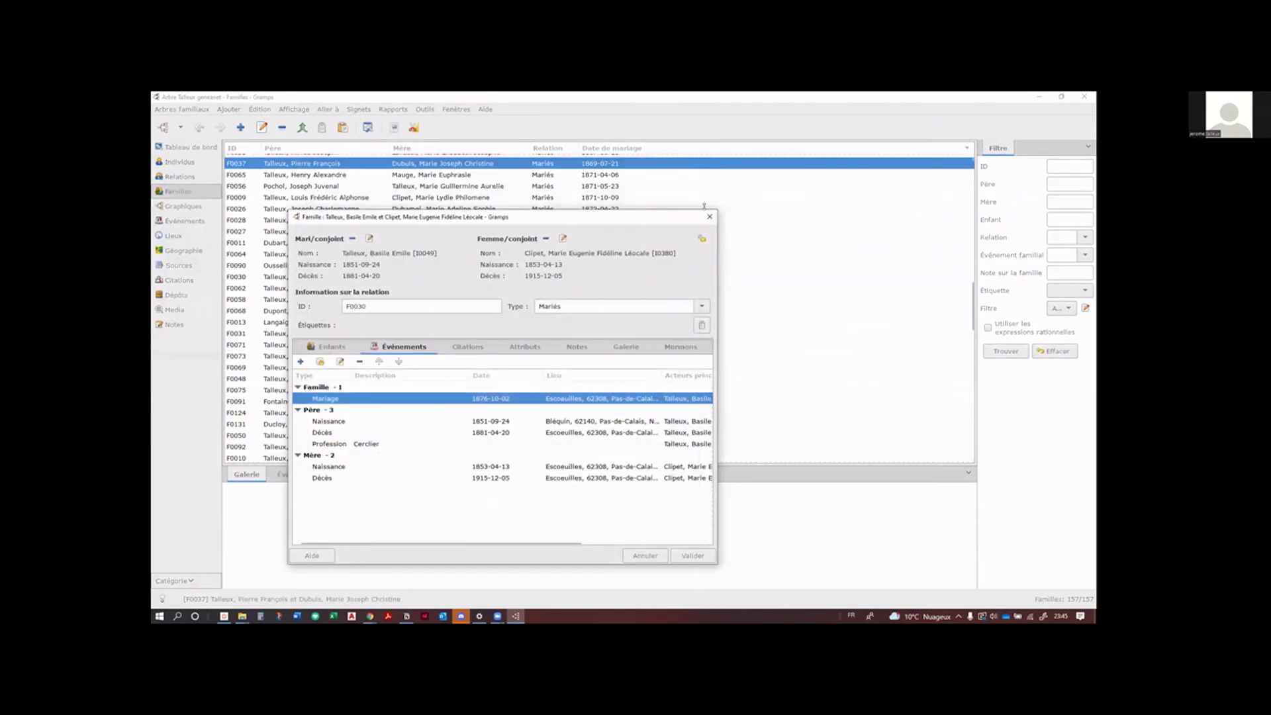
left_click(710, 216)
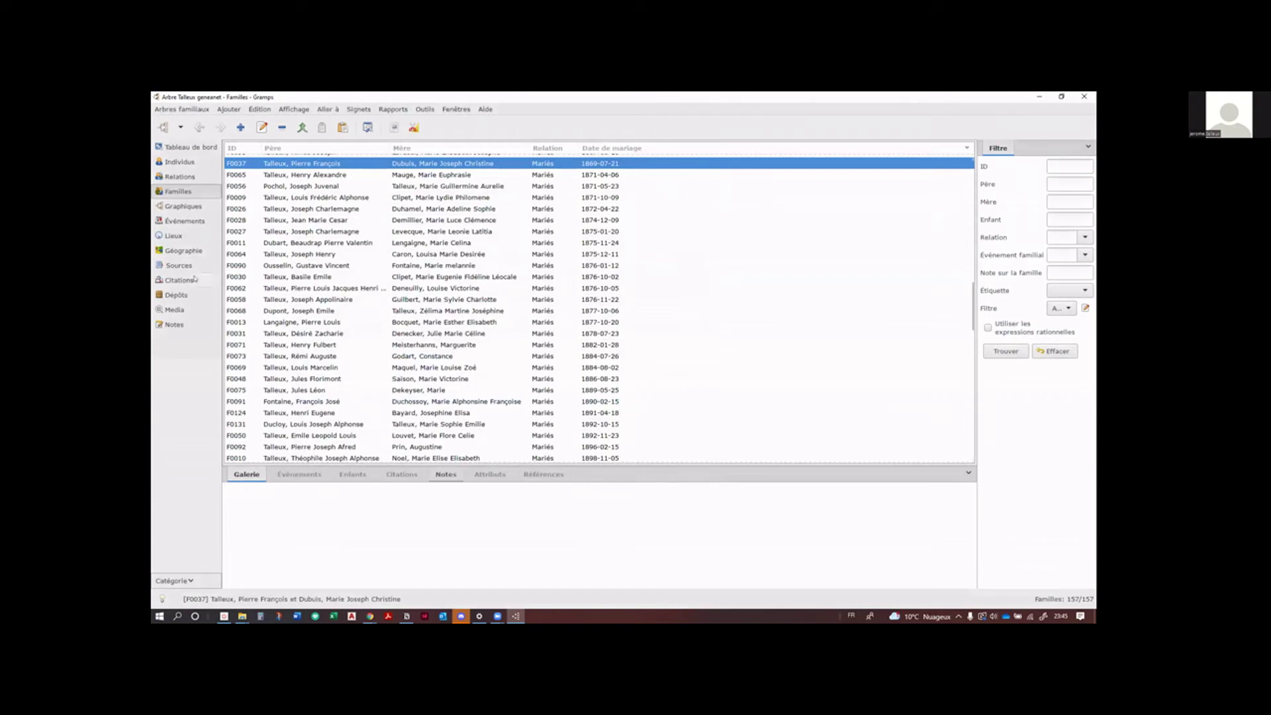
left_click(190, 267)
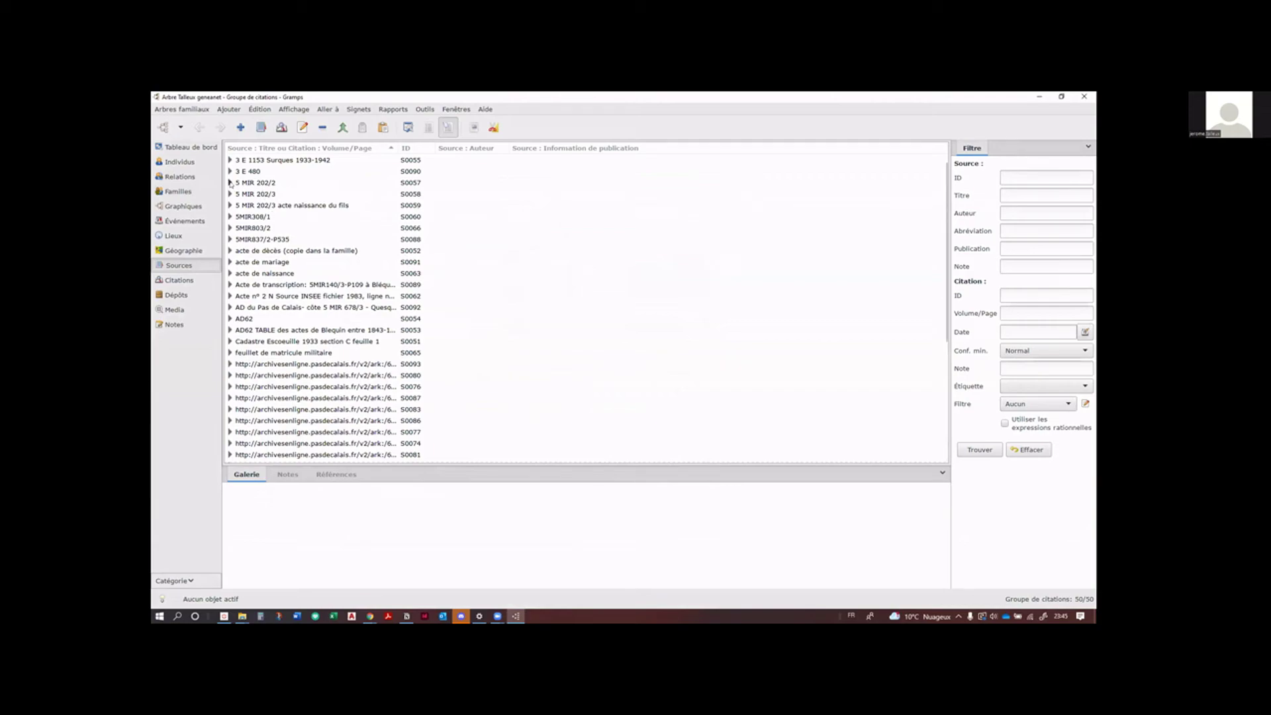
Step: Expand source 5 MIR 202/2 and inspect its citation C0007 without changes
left_click(229, 182)
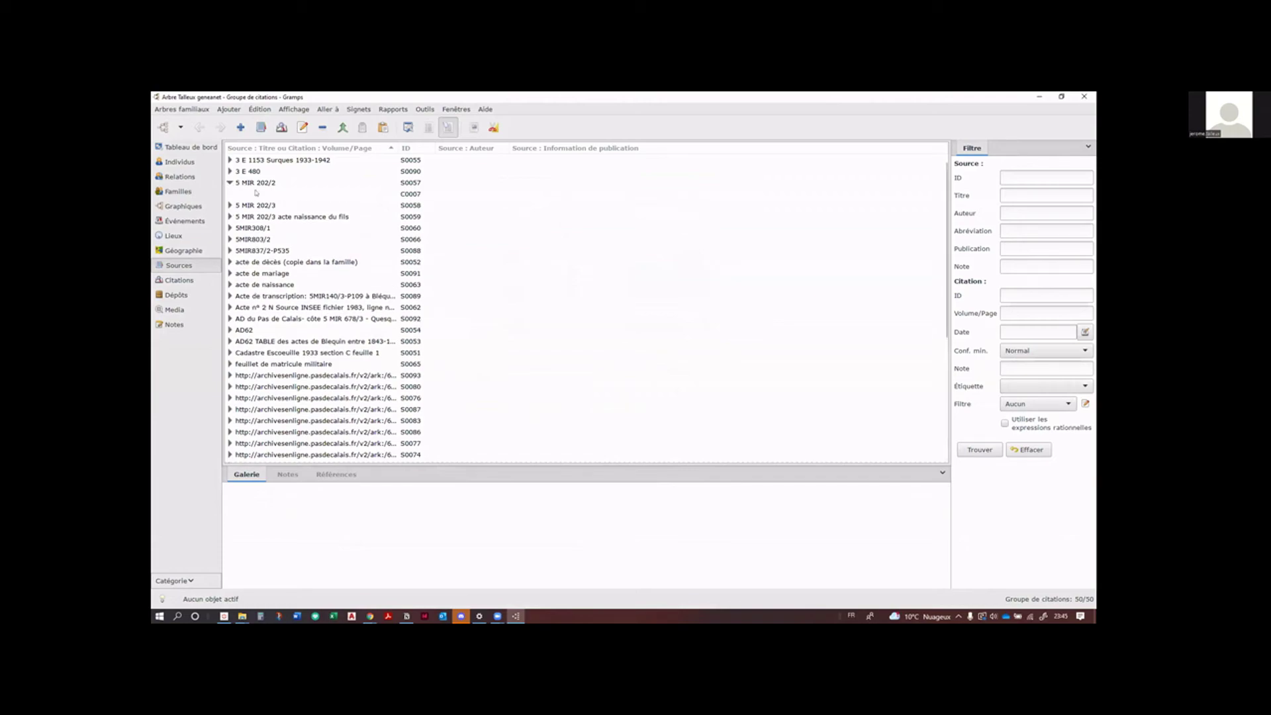
left_click(256, 193)
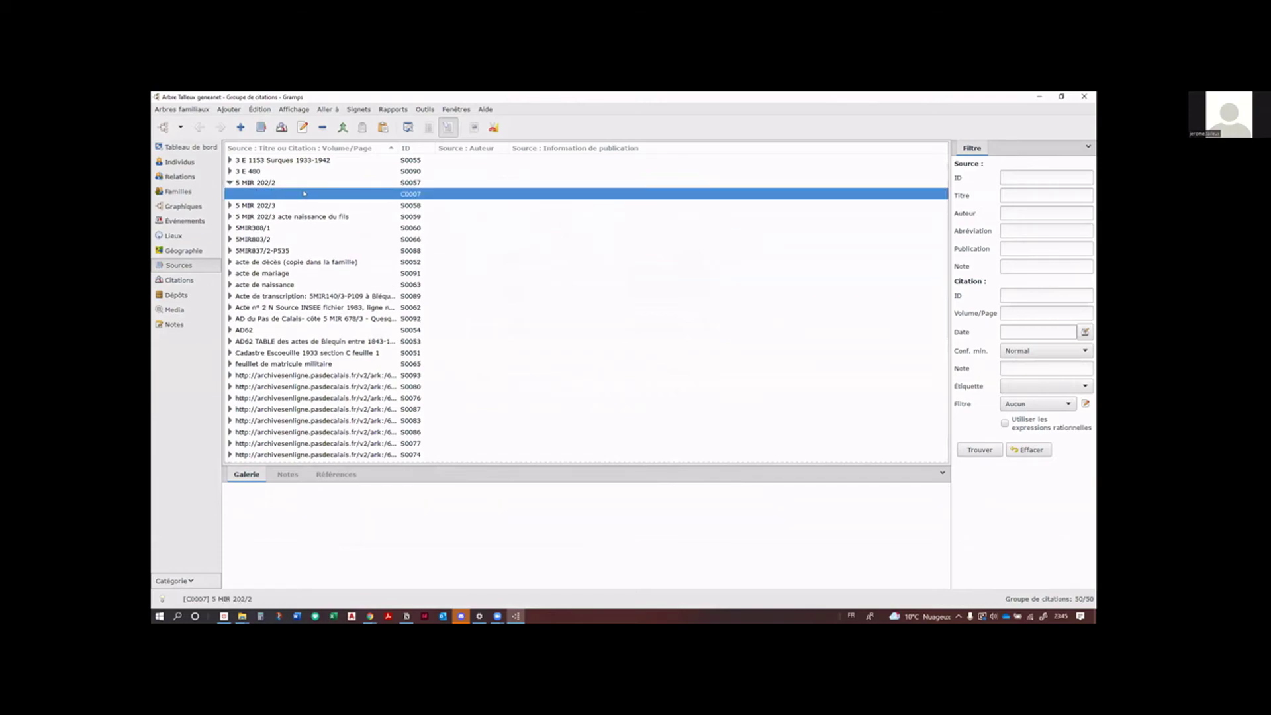
double_click(304, 193)
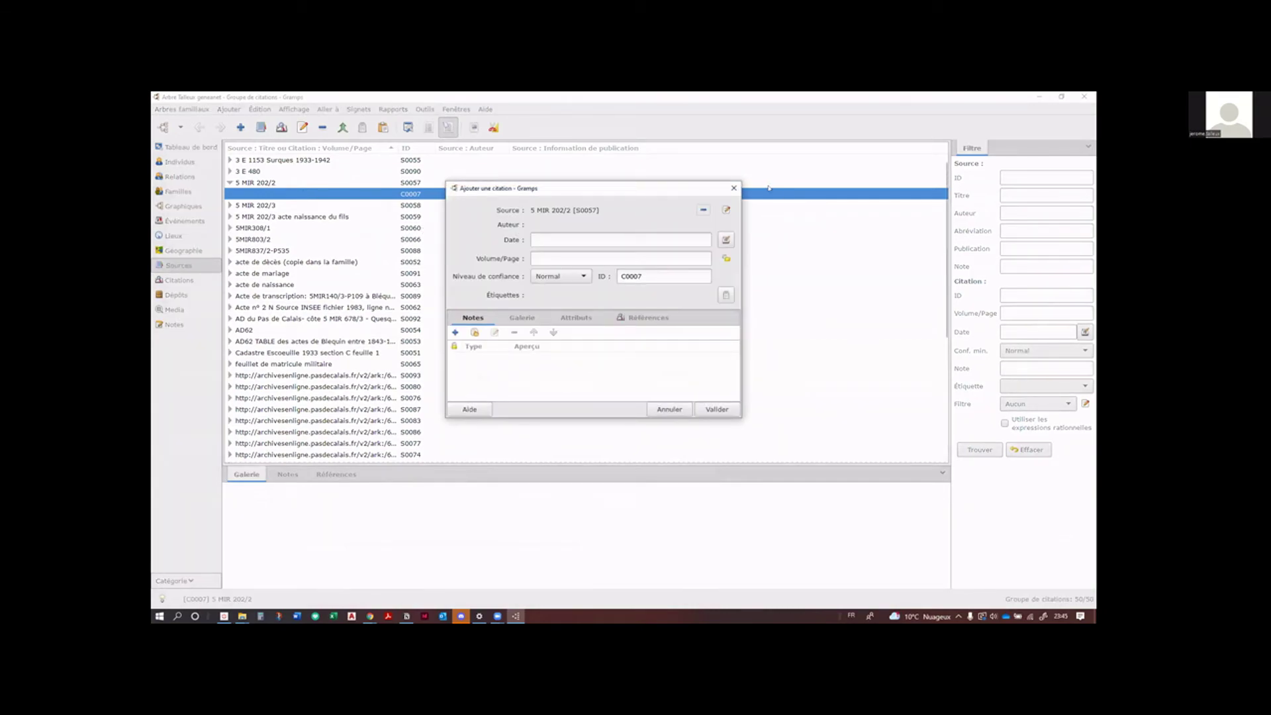
left_click(733, 188)
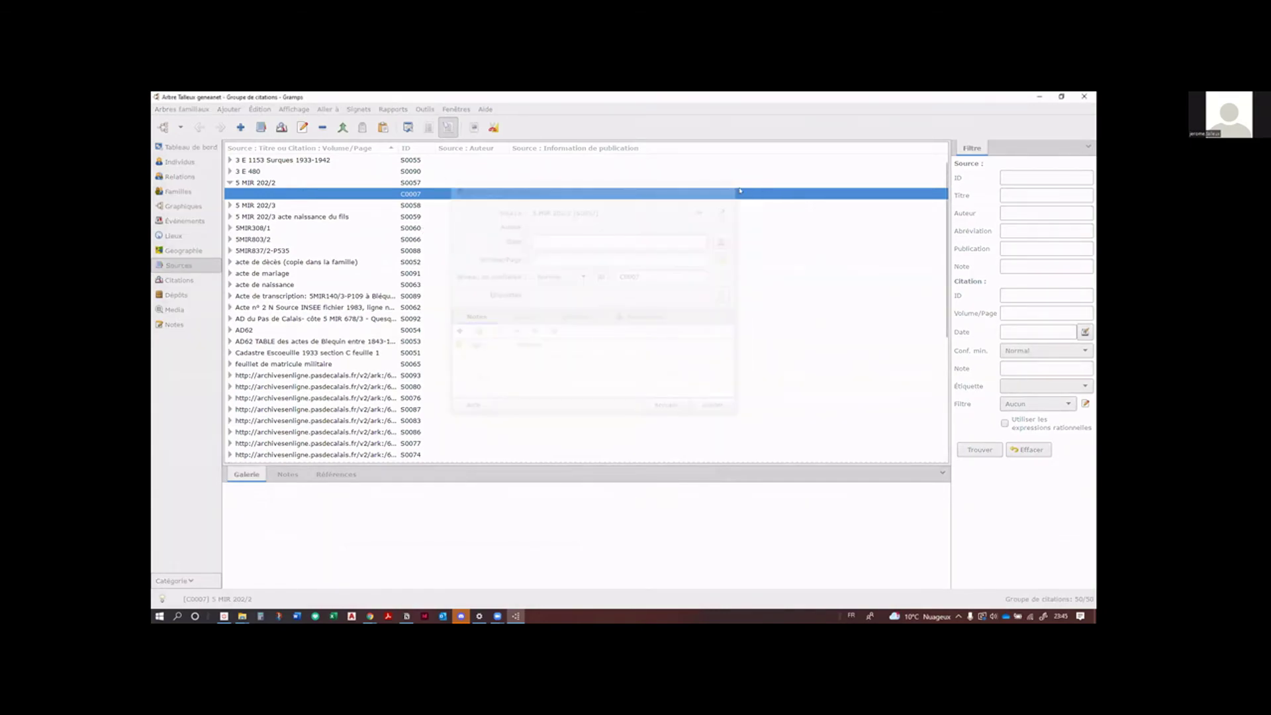
left_click(231, 182)
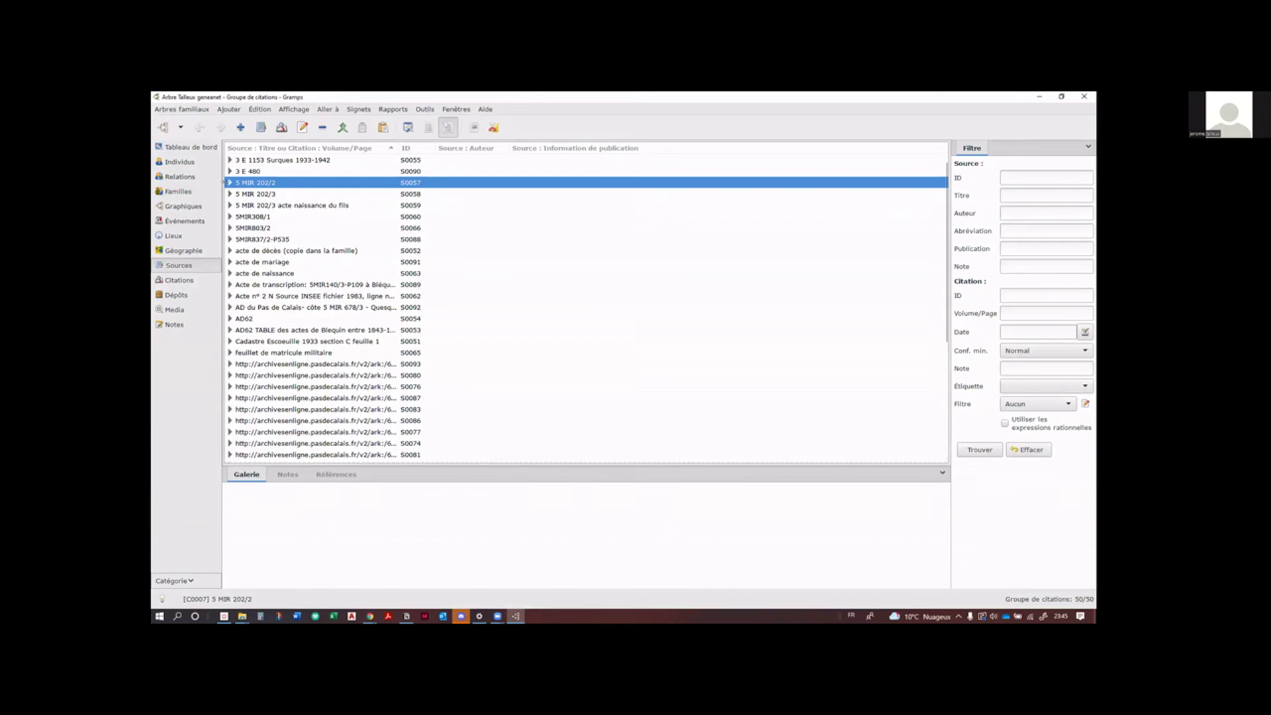
left_click(225, 182)
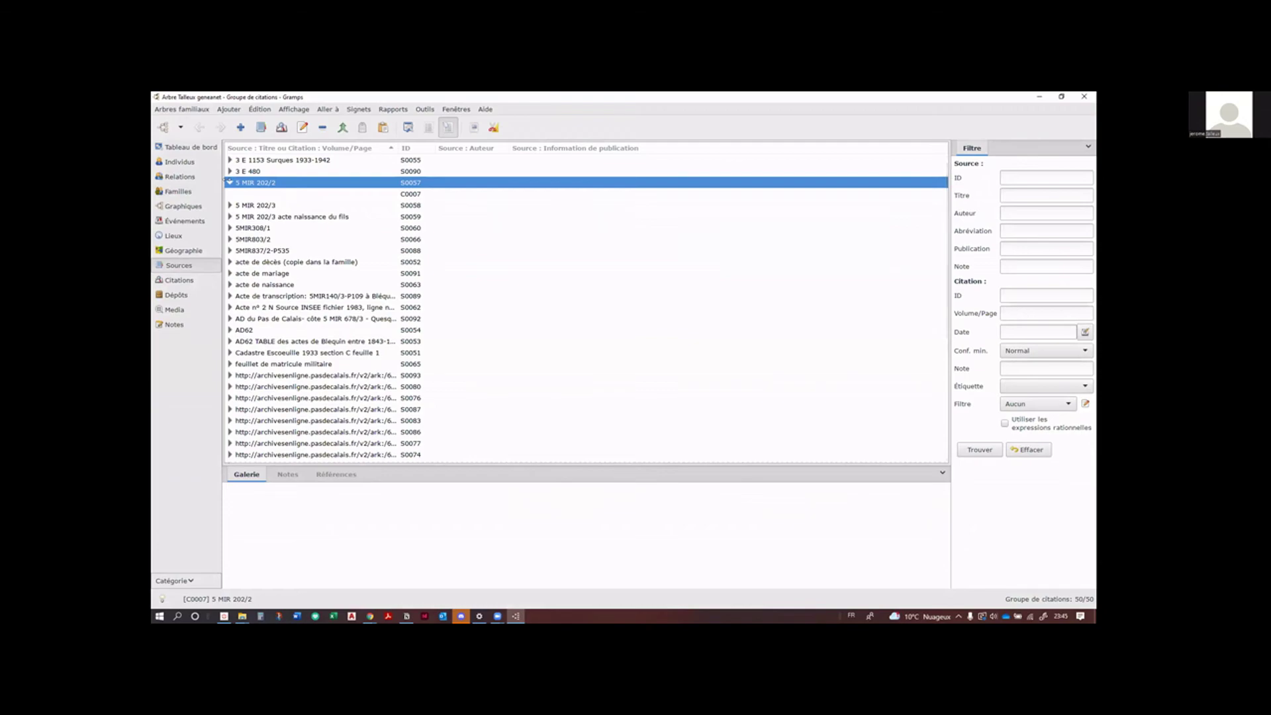
left_click(228, 182)
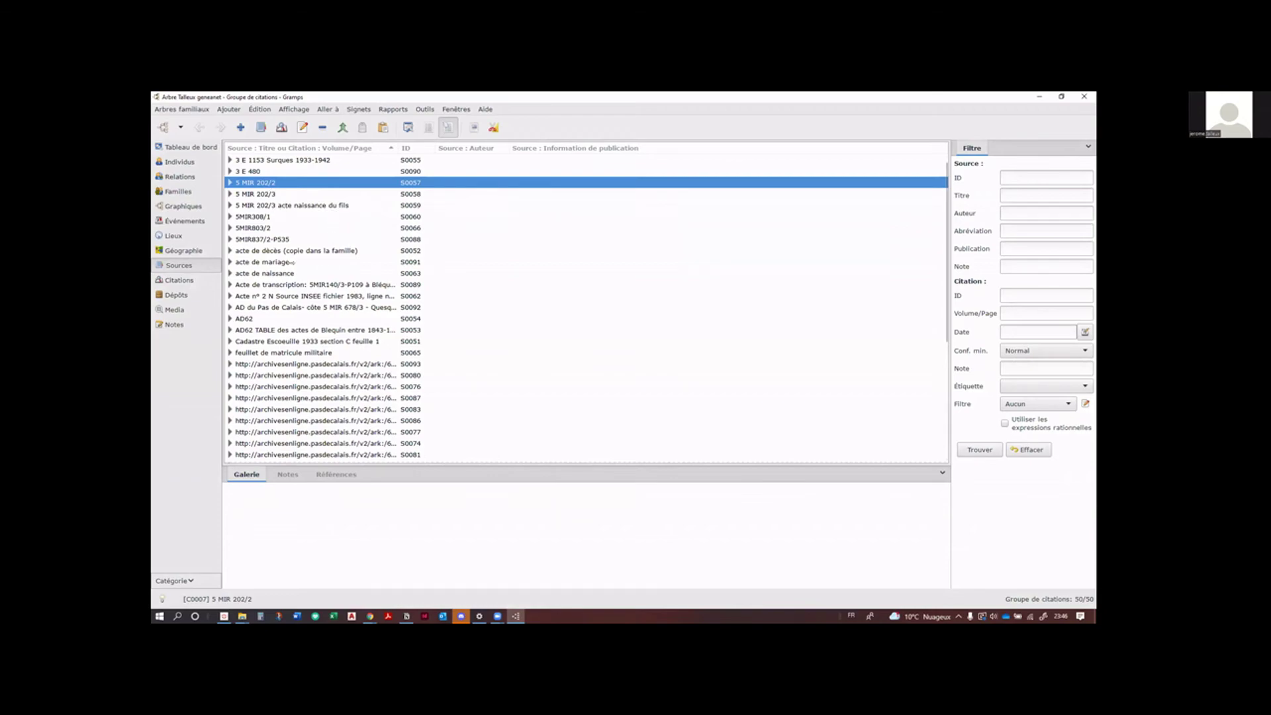
Step: Check the acte de mariage and S0072 citations, widen the Titre column, then show the 78 notes
left_click(292, 262)
left_click(230, 262)
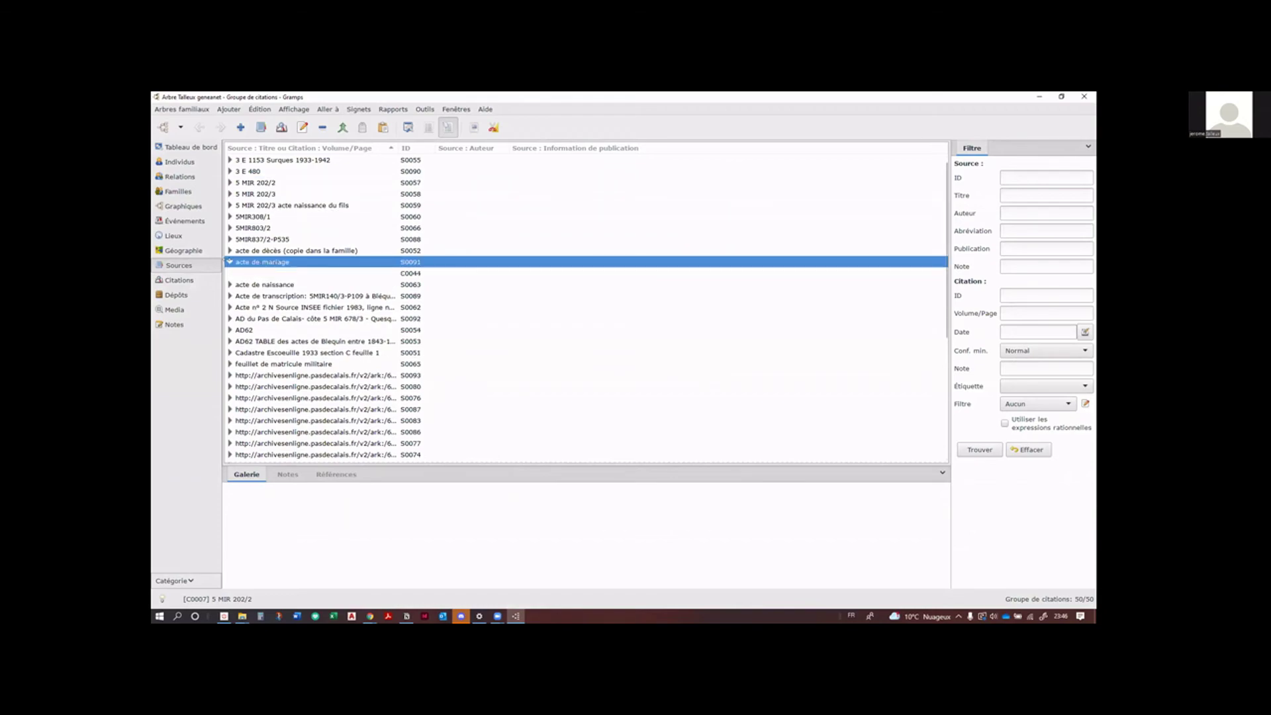
left_click(229, 262)
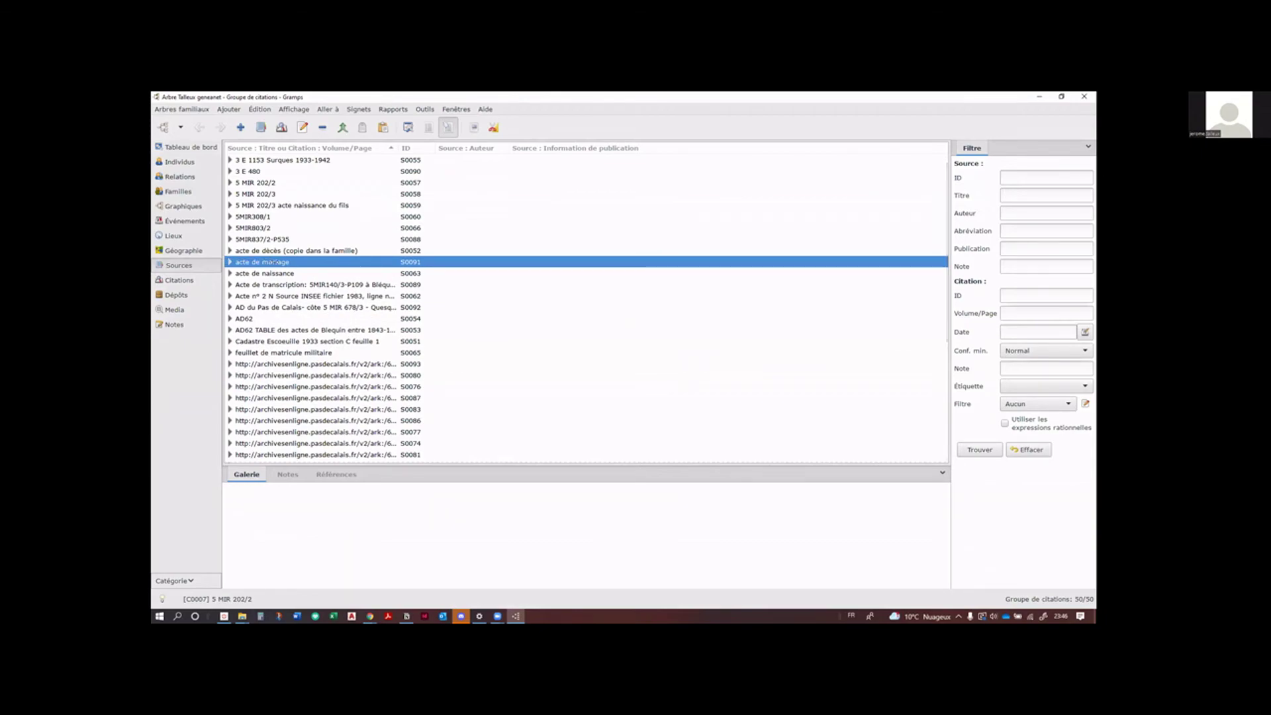
scroll(329, 341, "down", 5)
scroll(329, 341, "down", 1)
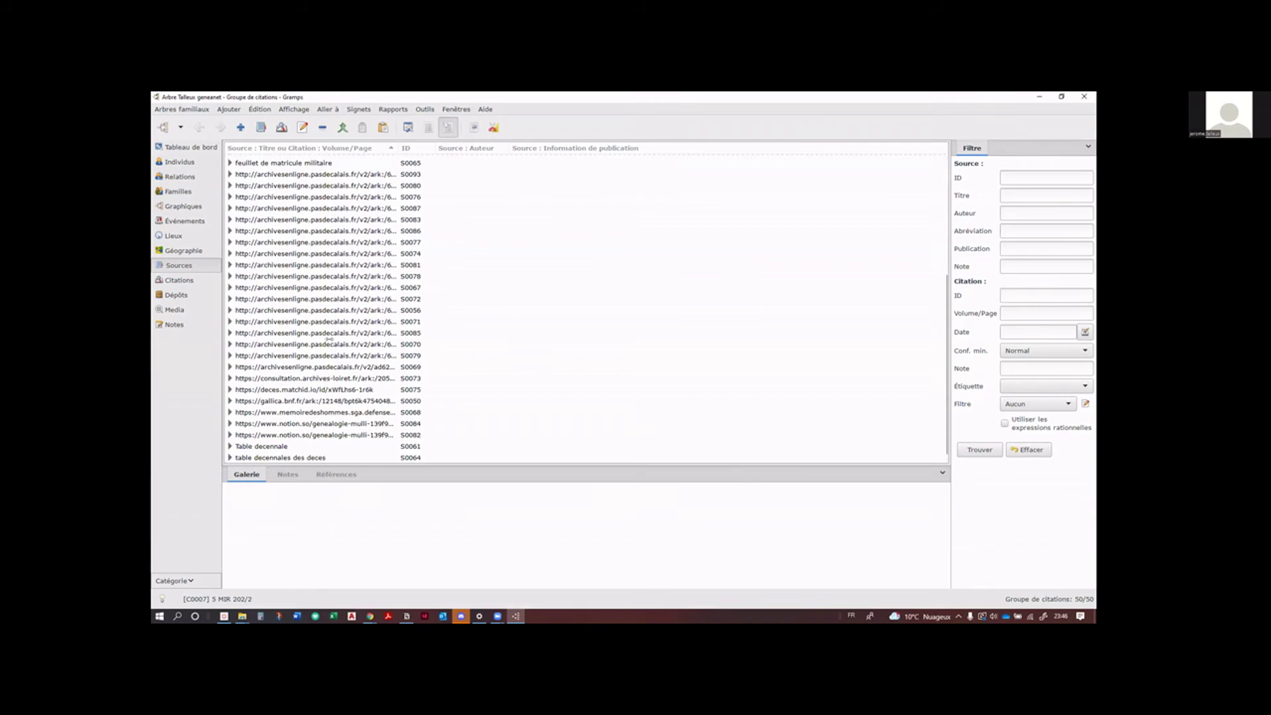
left_click(229, 298)
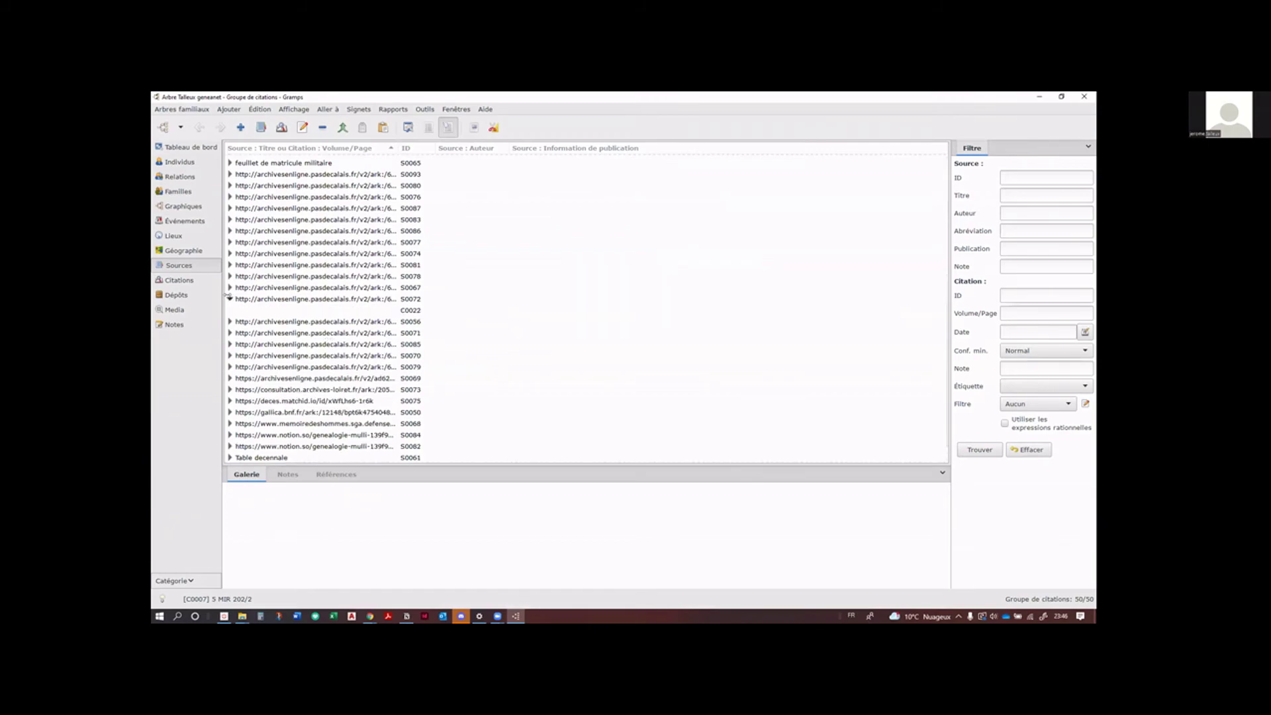
left_click(229, 298)
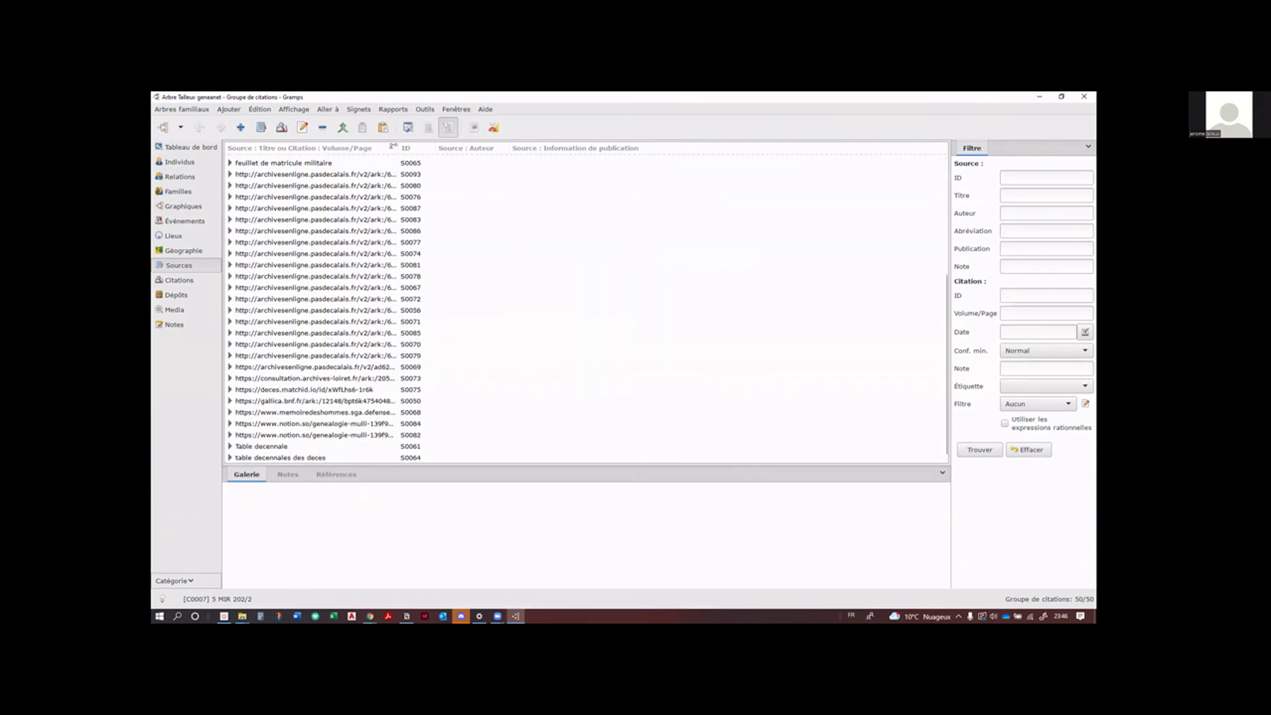
left_click_drag(435, 158, 640, 189)
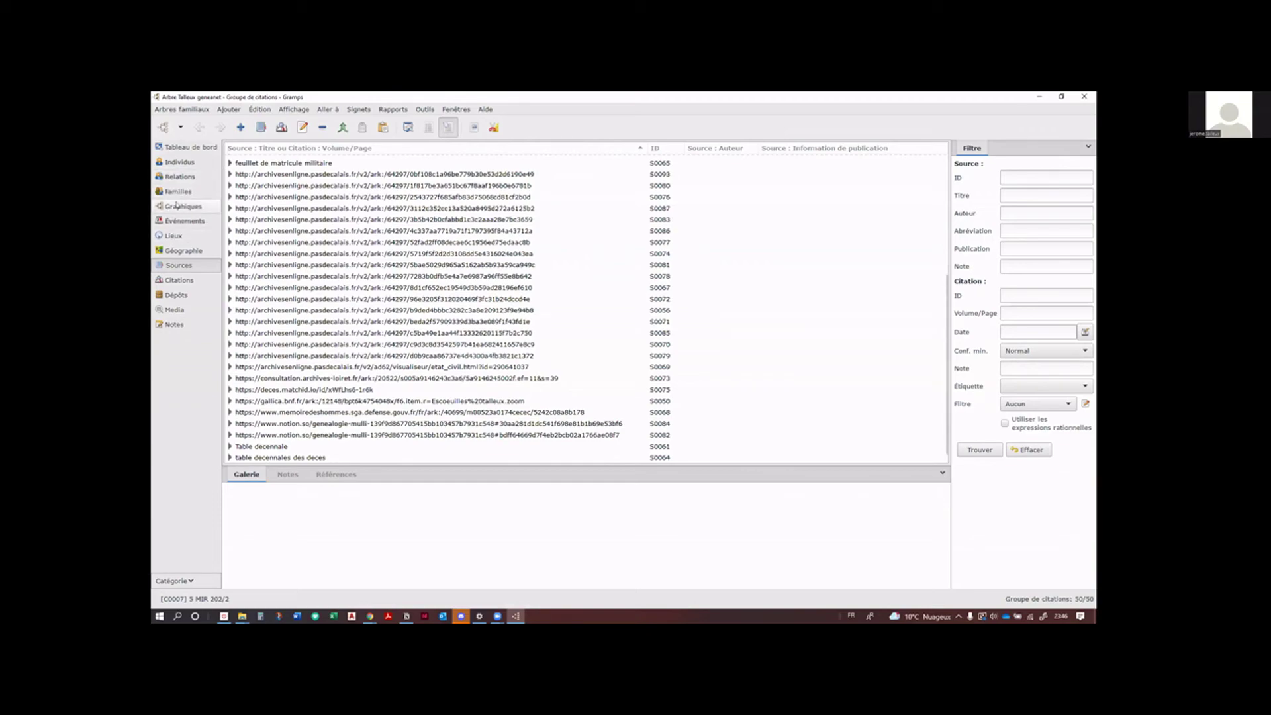
left_click(162, 323)
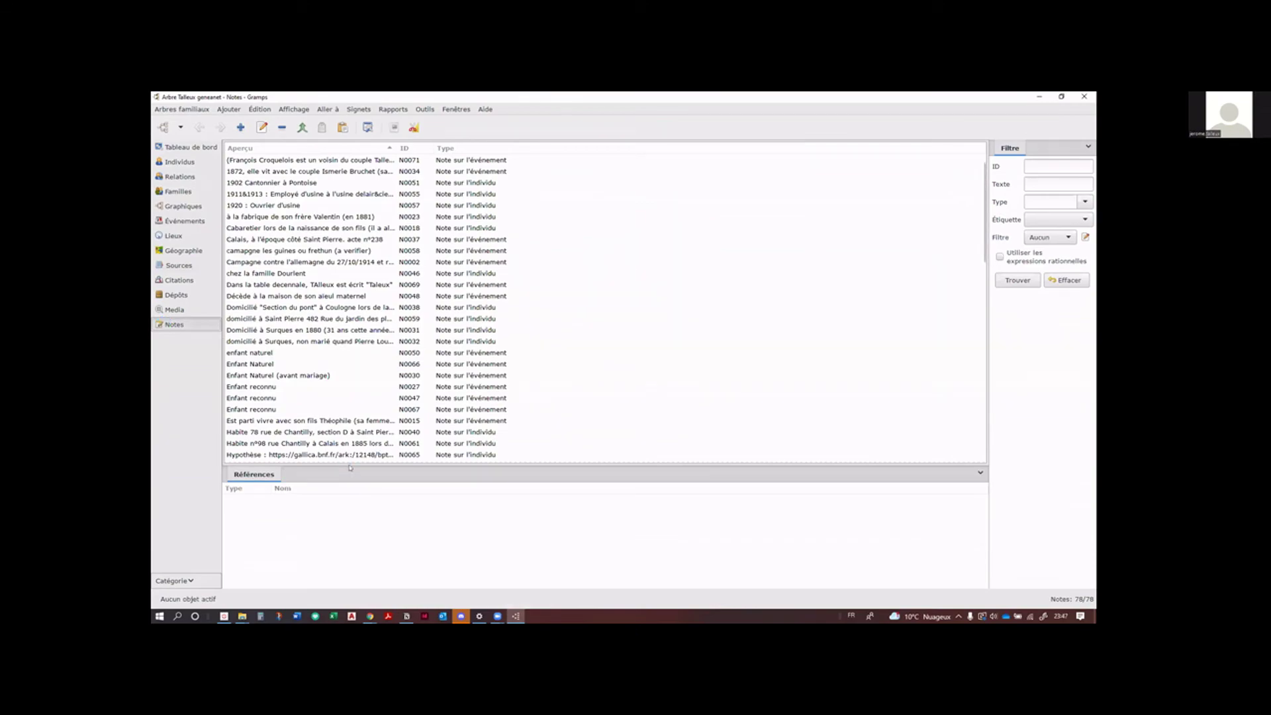
Step: Open note N0042 about the birth and view the records that reference it
left_click_drag(349, 461, 349, 571)
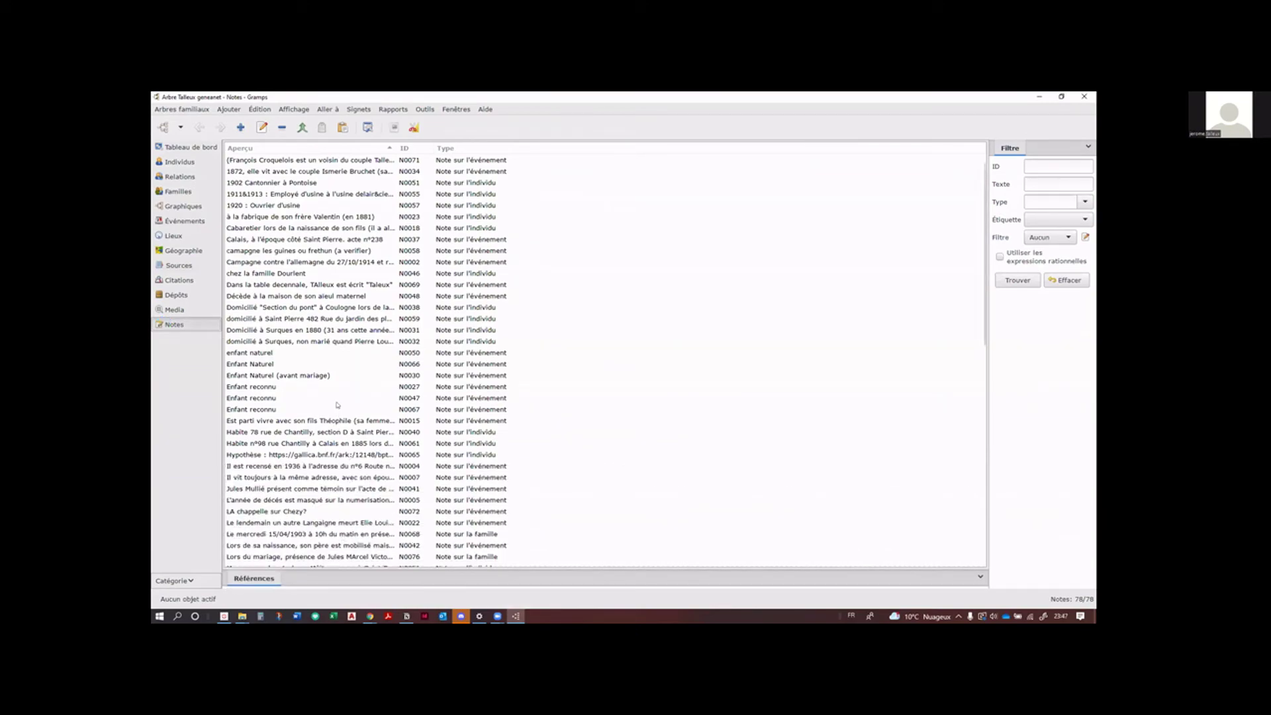
scroll(338, 403, "down", 2)
scroll(338, 403, "down", 8)
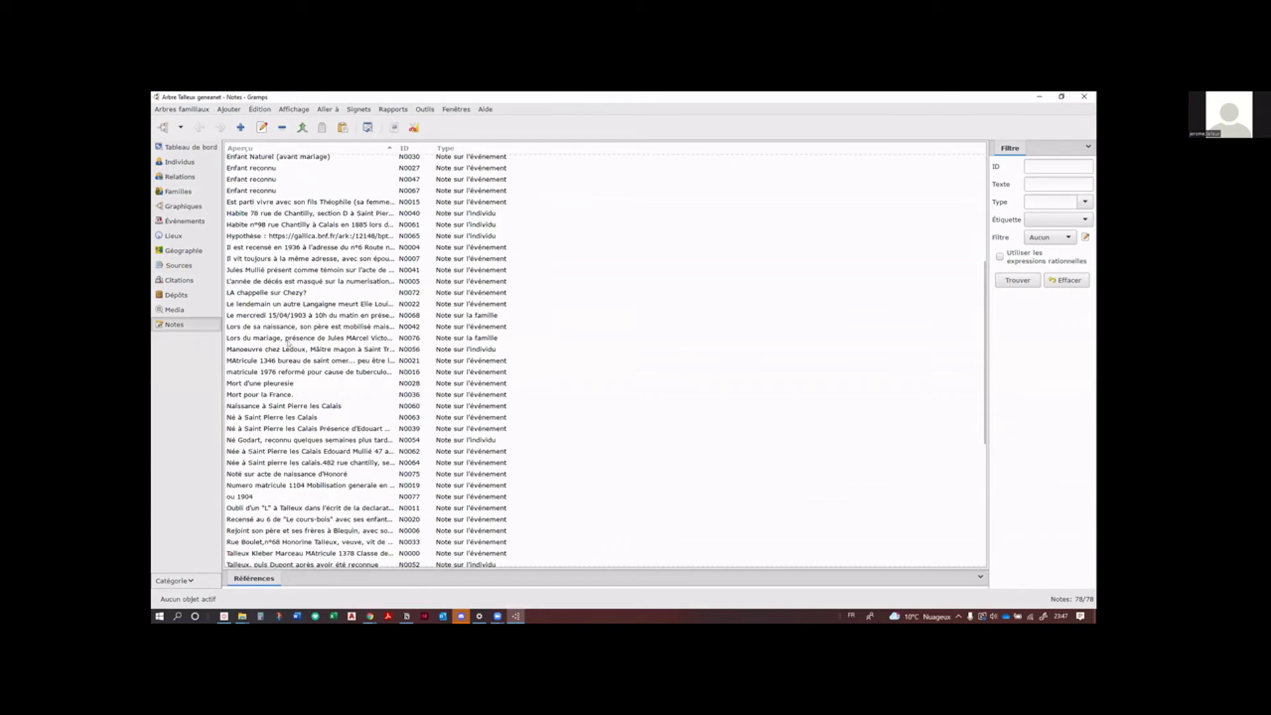
double_click(272, 326)
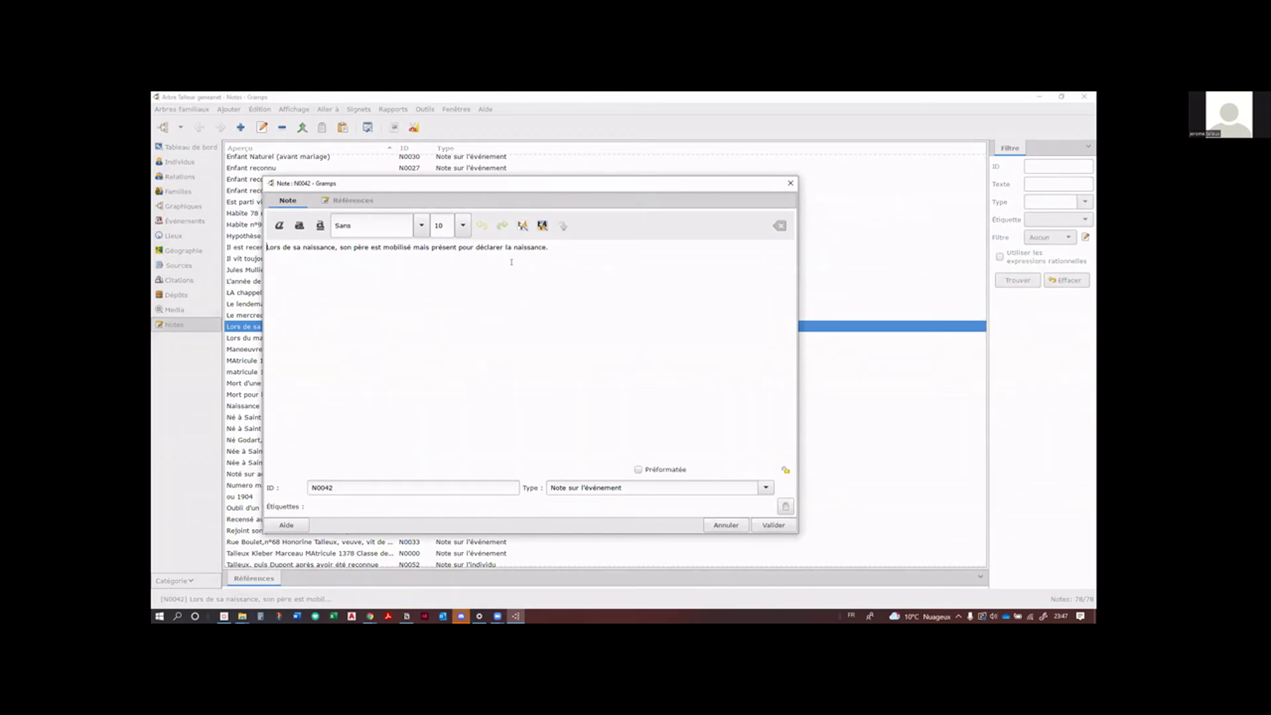
left_click(351, 199)
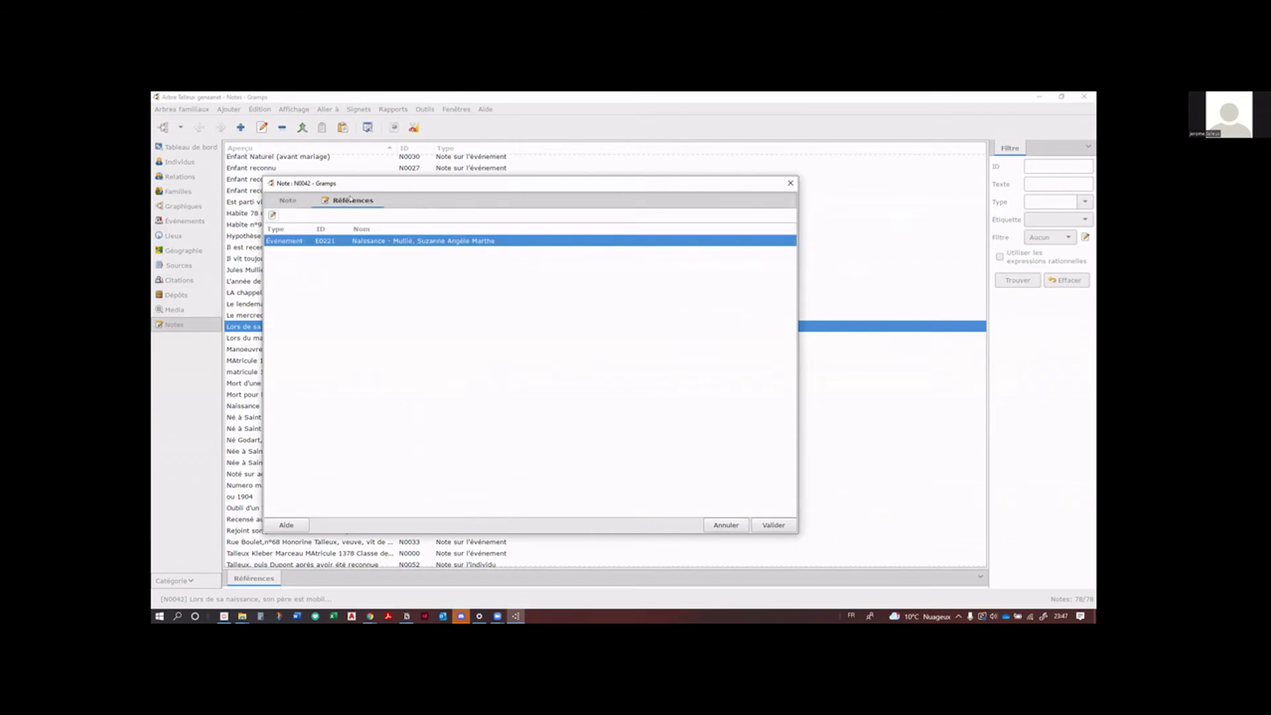
double_click(424, 242)
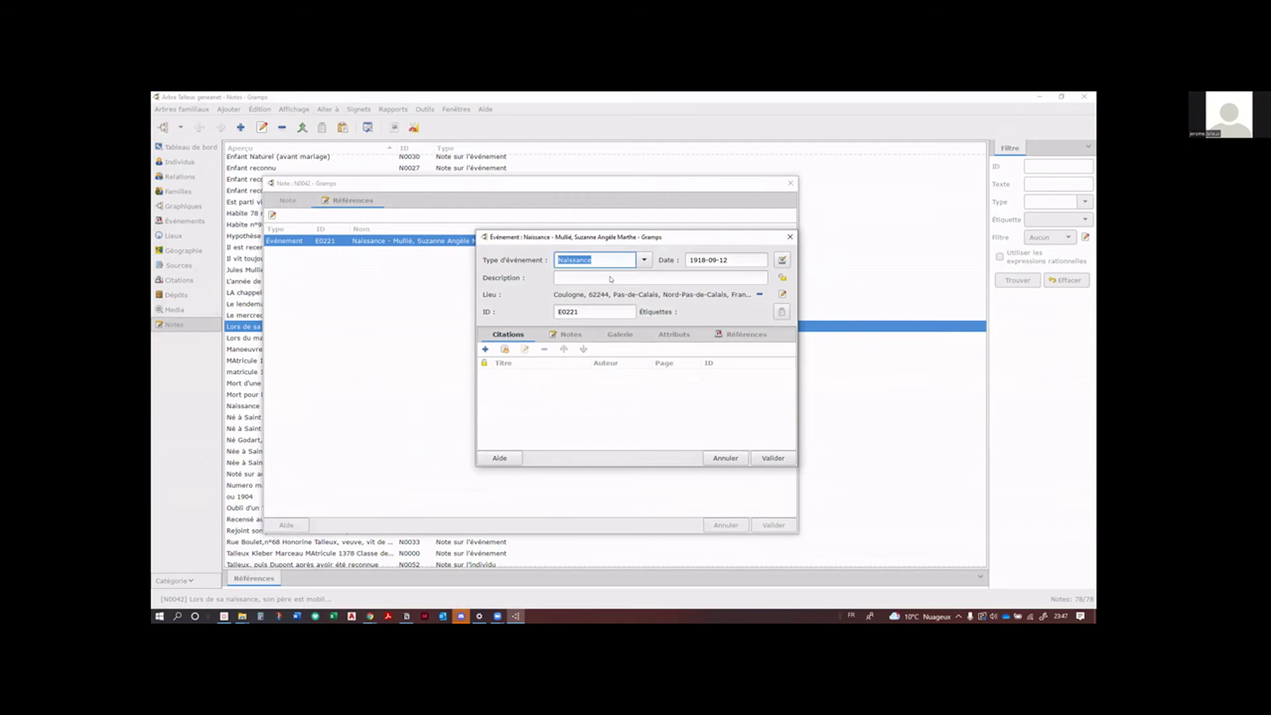
left_click(746, 335)
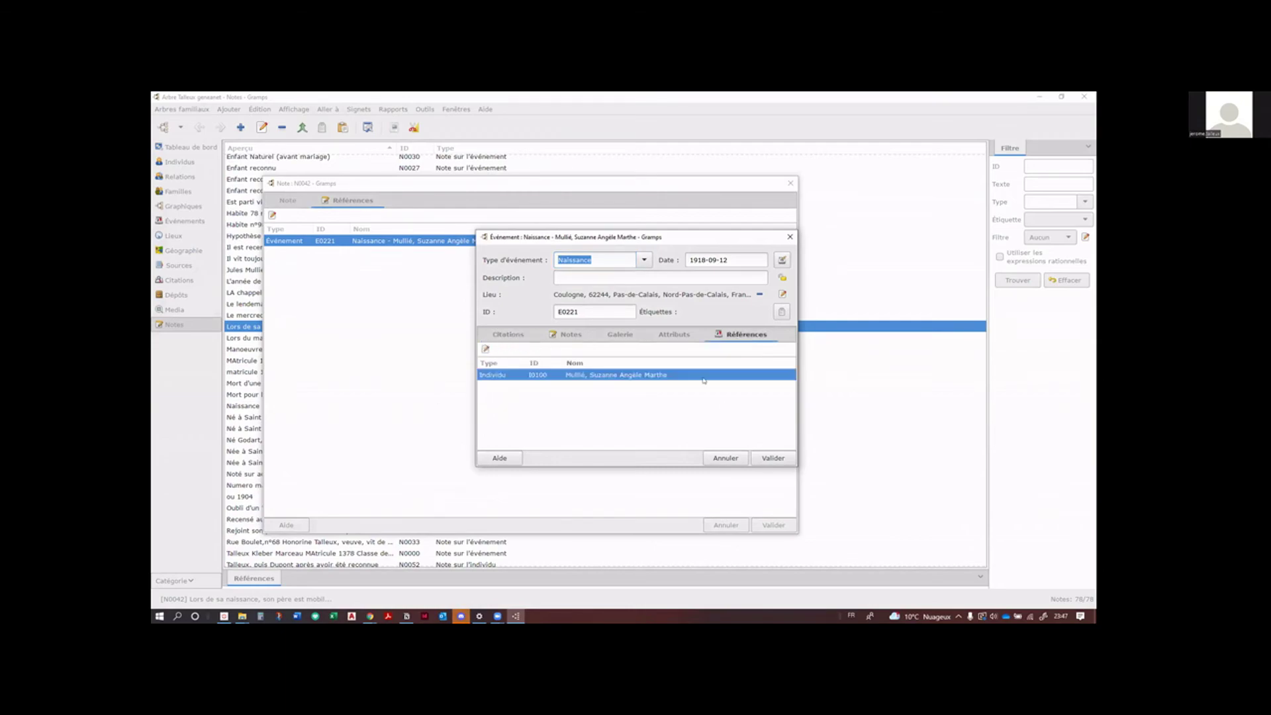
double_click(601, 375)
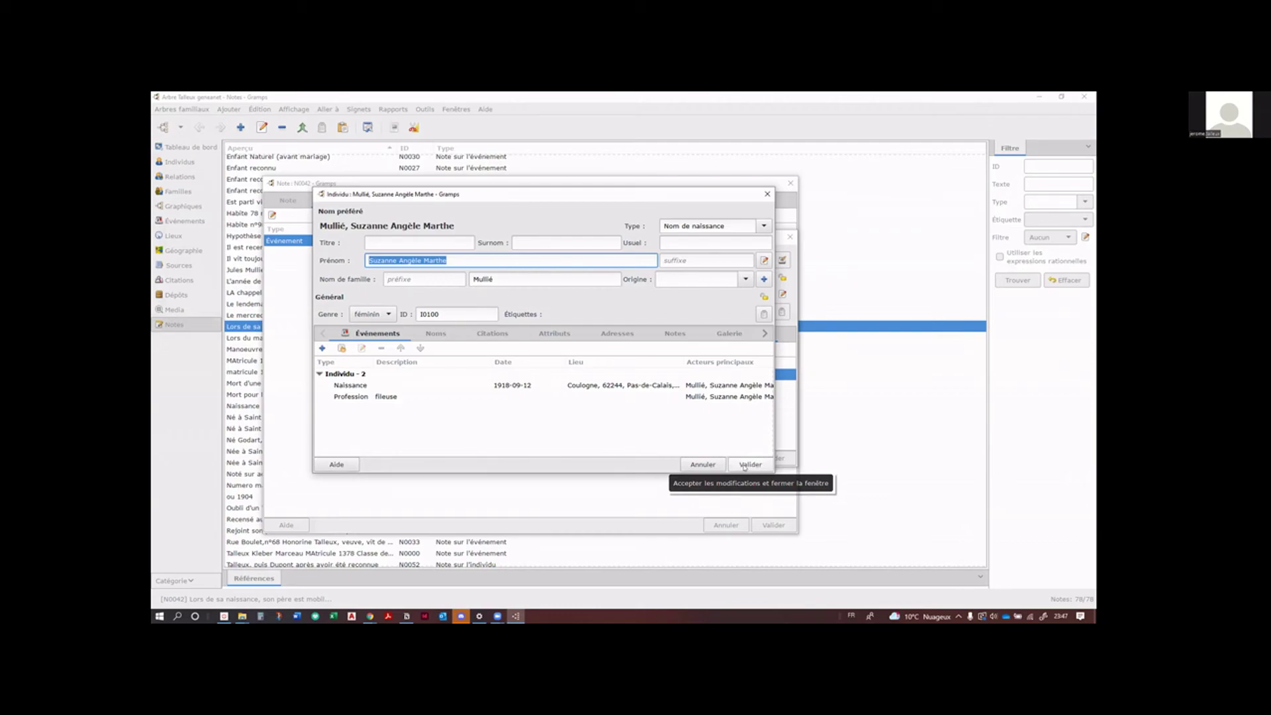
left_click(744, 465)
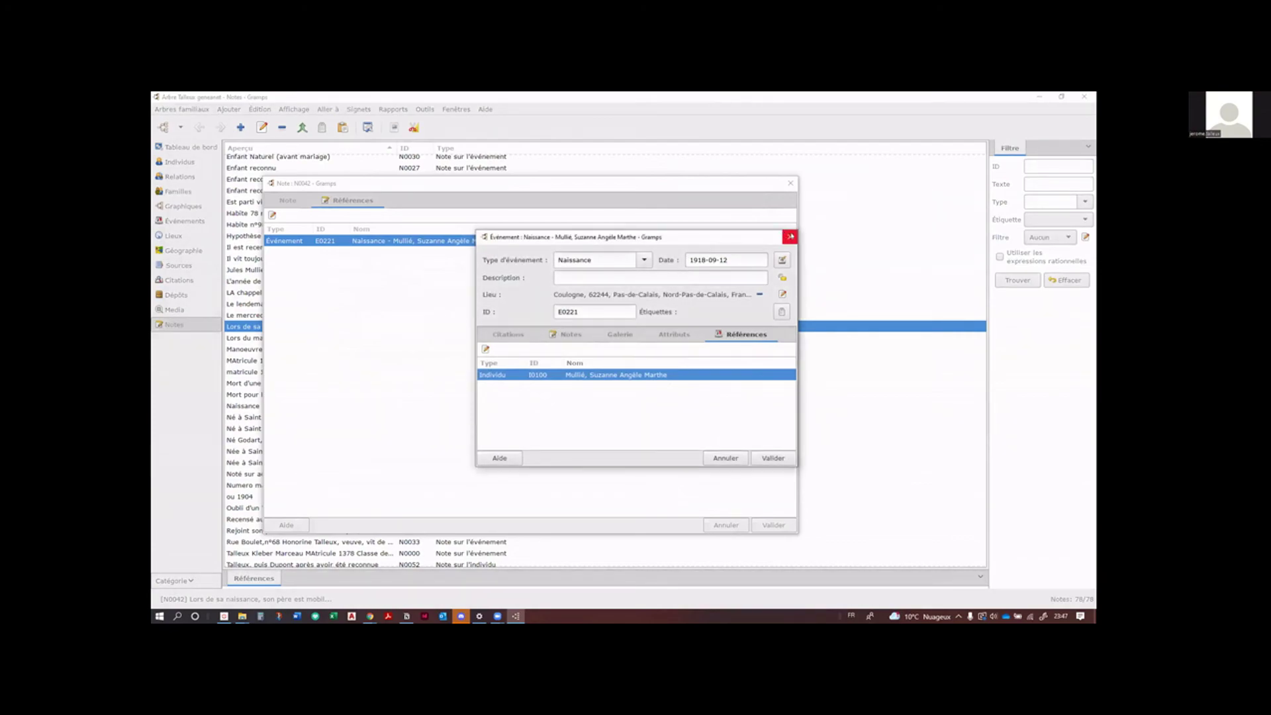
left_click(790, 237)
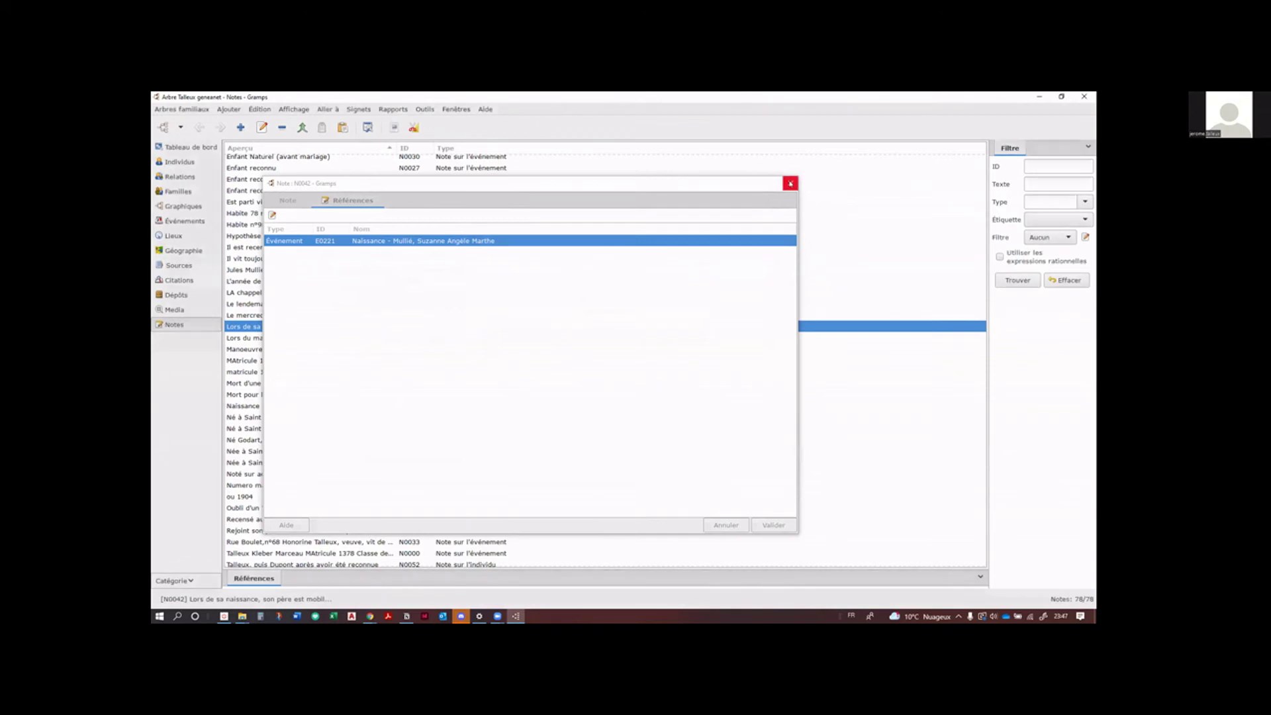
left_click(790, 183)
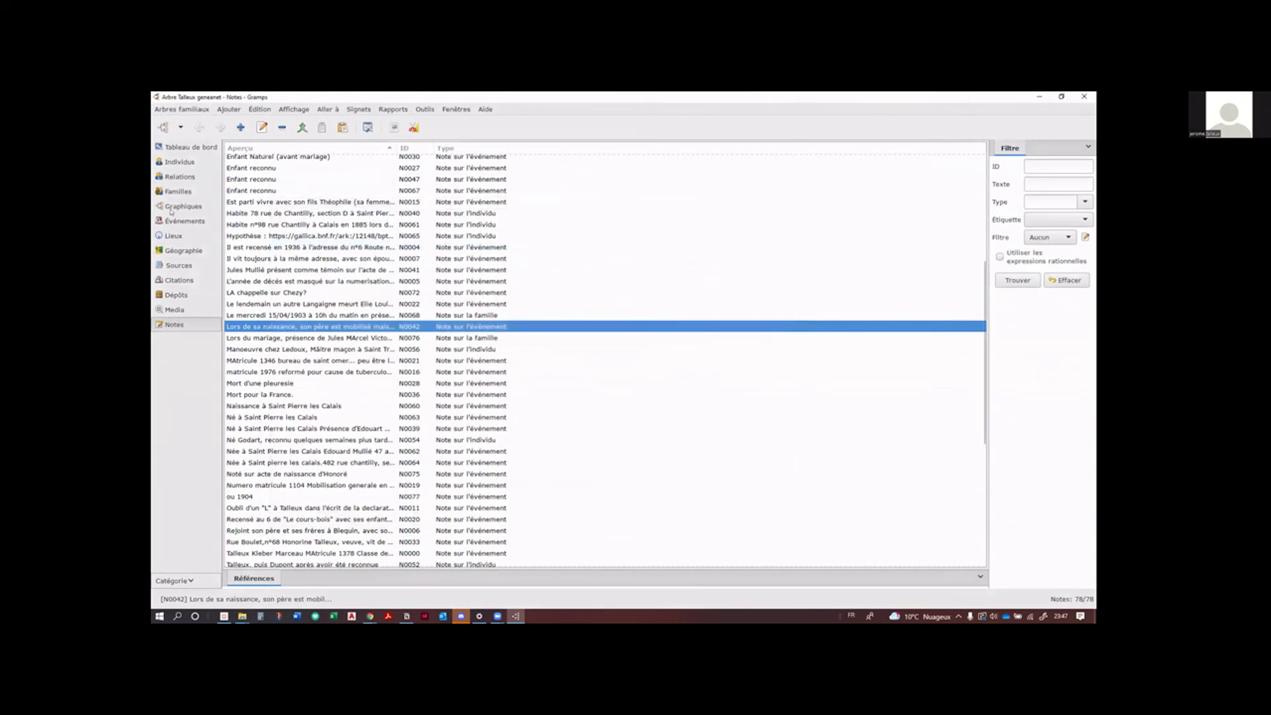
left_click(210, 210)
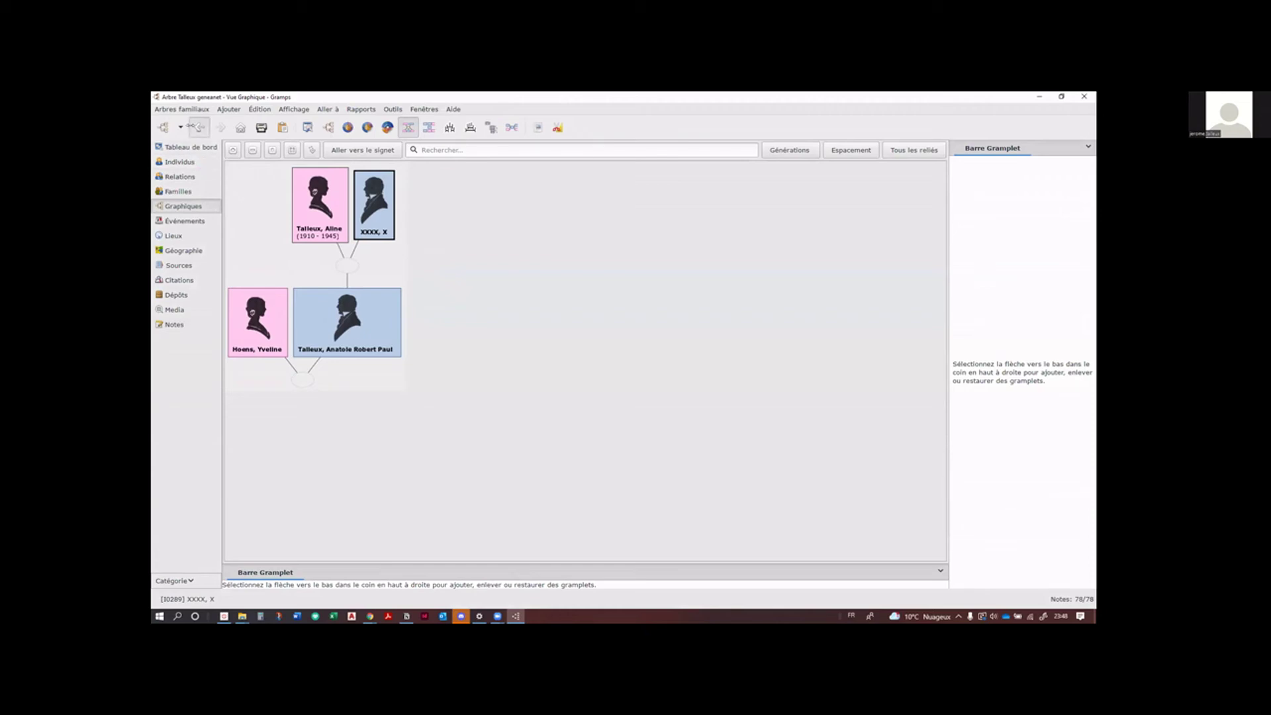
left_click(196, 127)
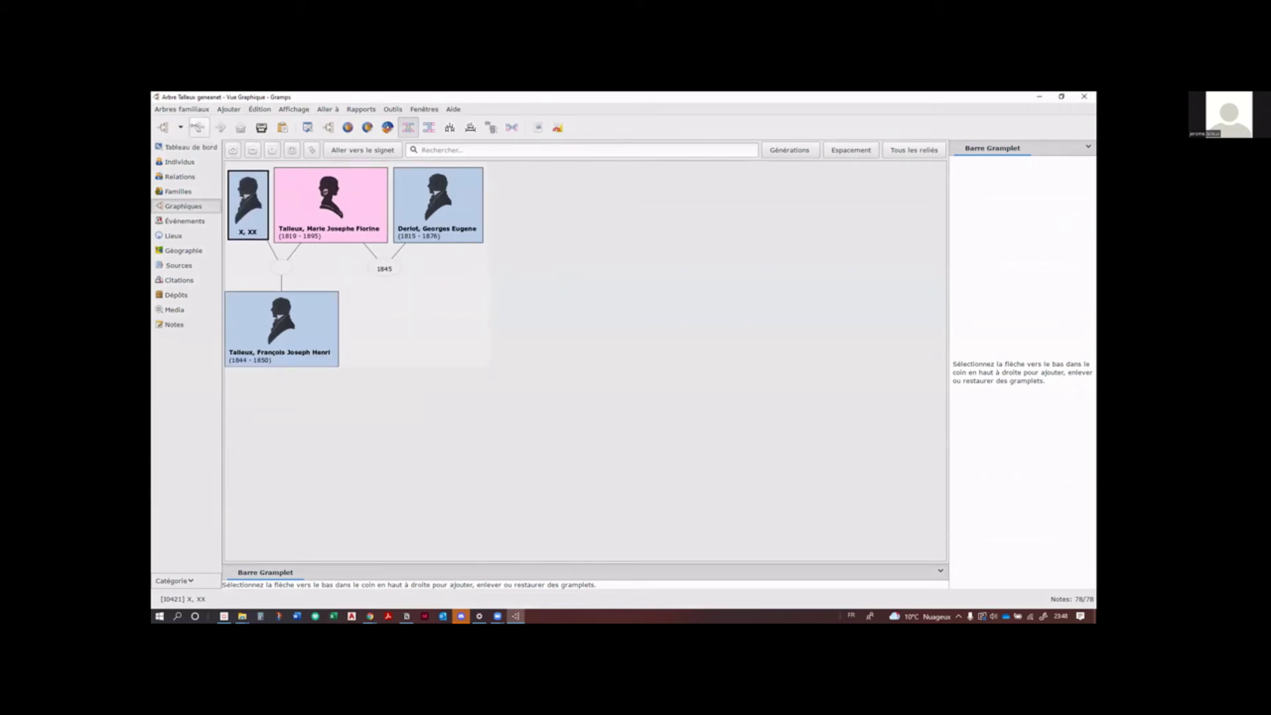
left_click(197, 127)
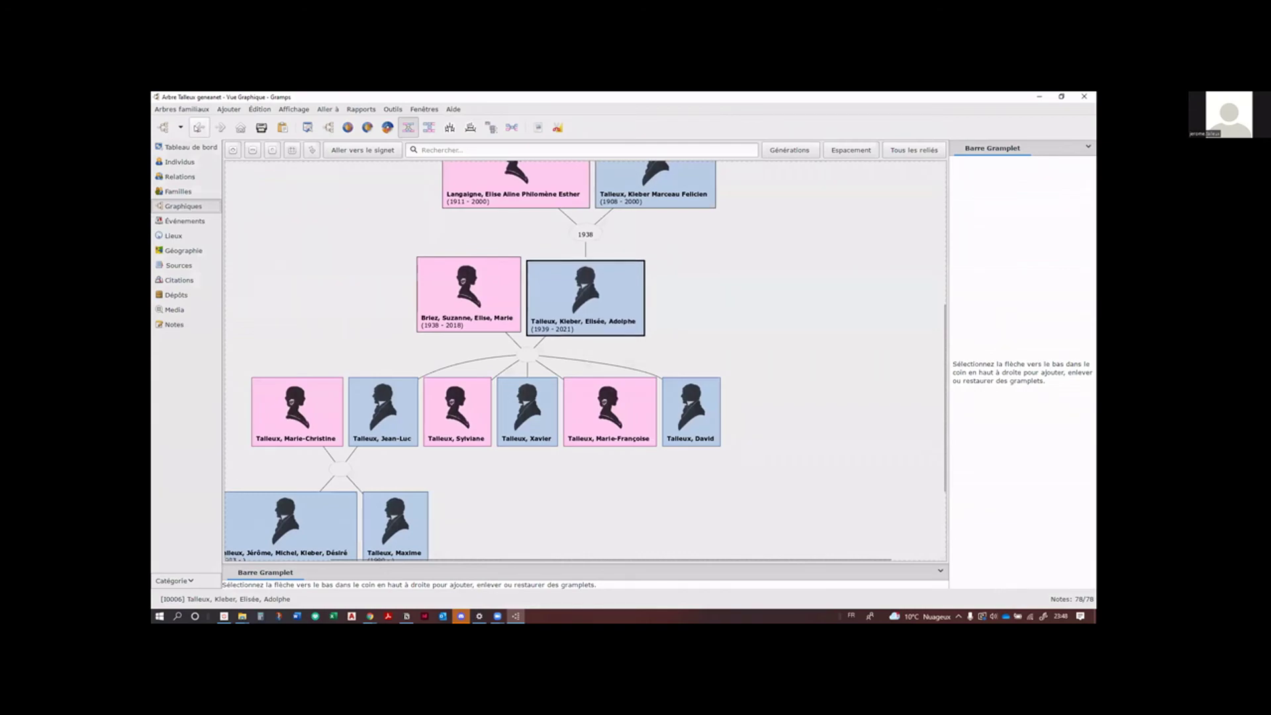
scroll(319, 349, "down", 3)
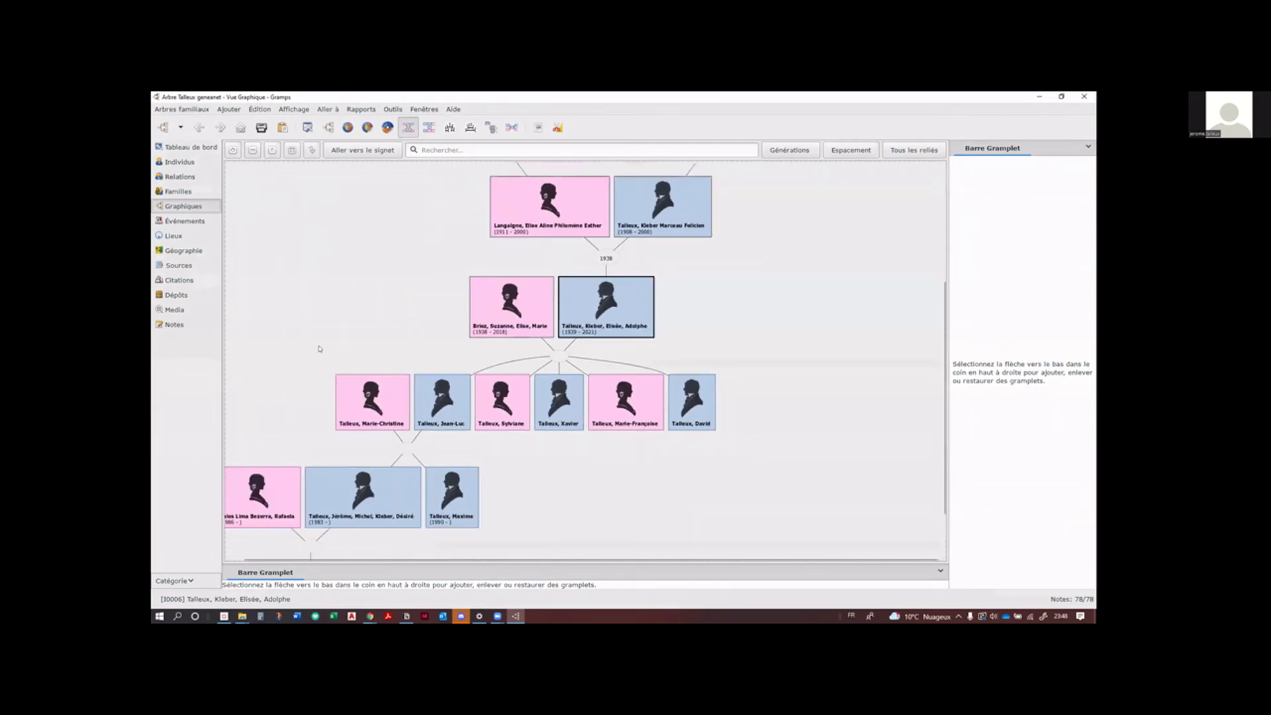
scroll(458, 246, "down", 2)
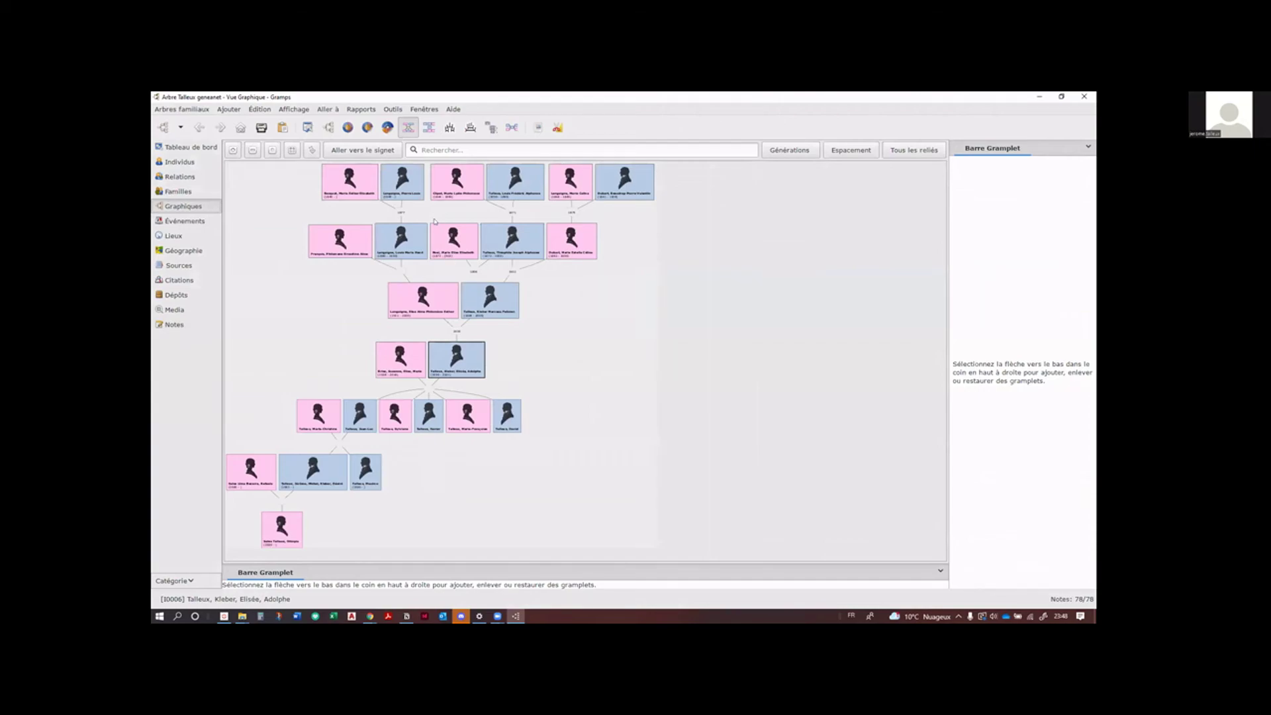
scroll(435, 221, "up", 1)
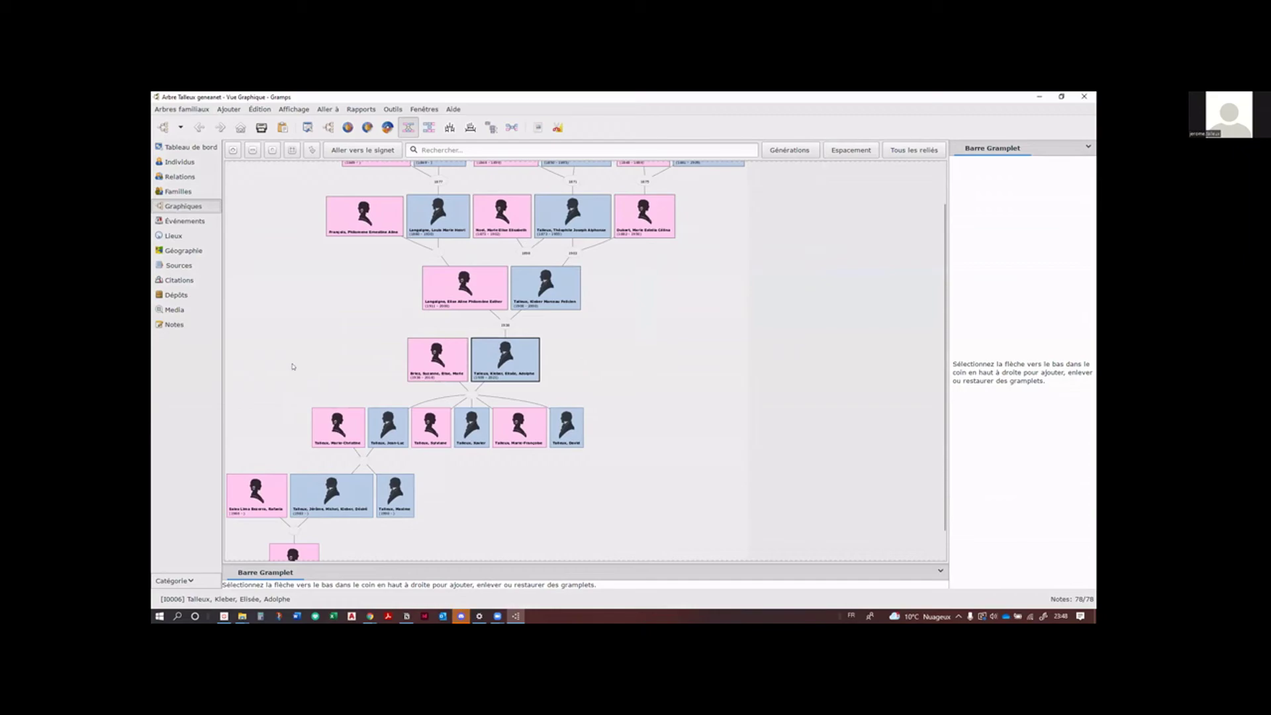
left_click(180, 161)
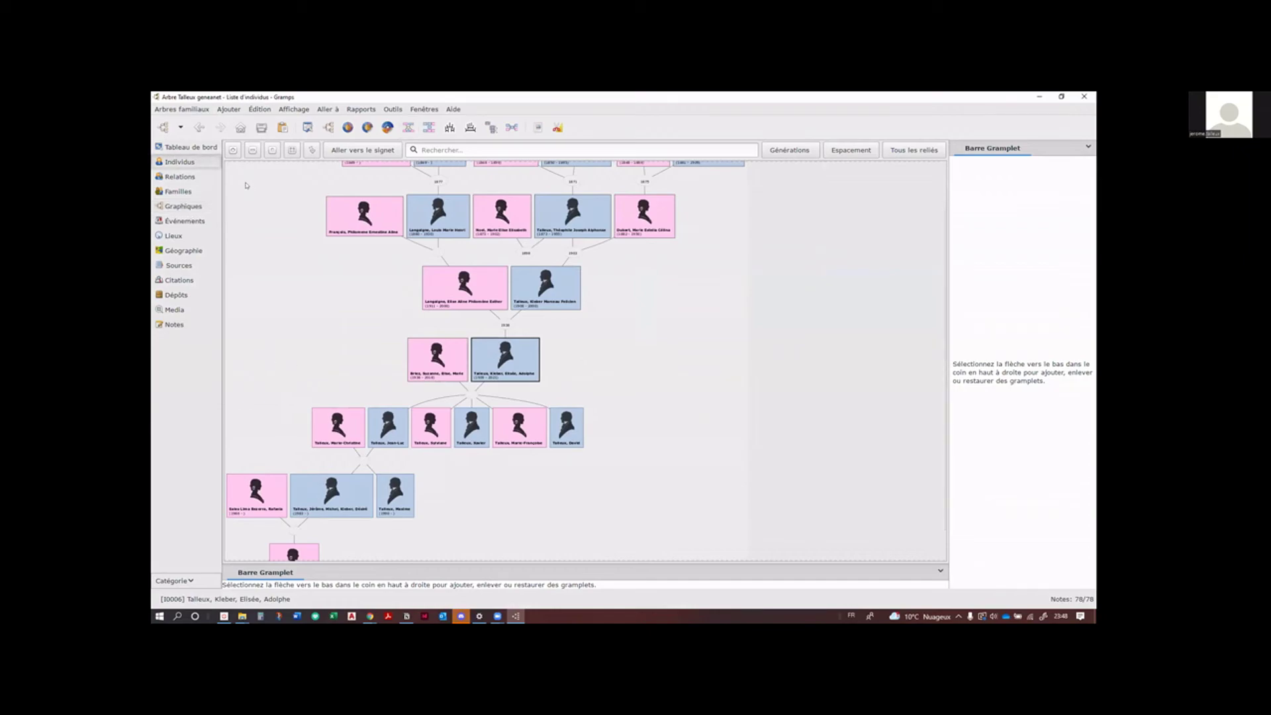
scroll(454, 327, "up", 6)
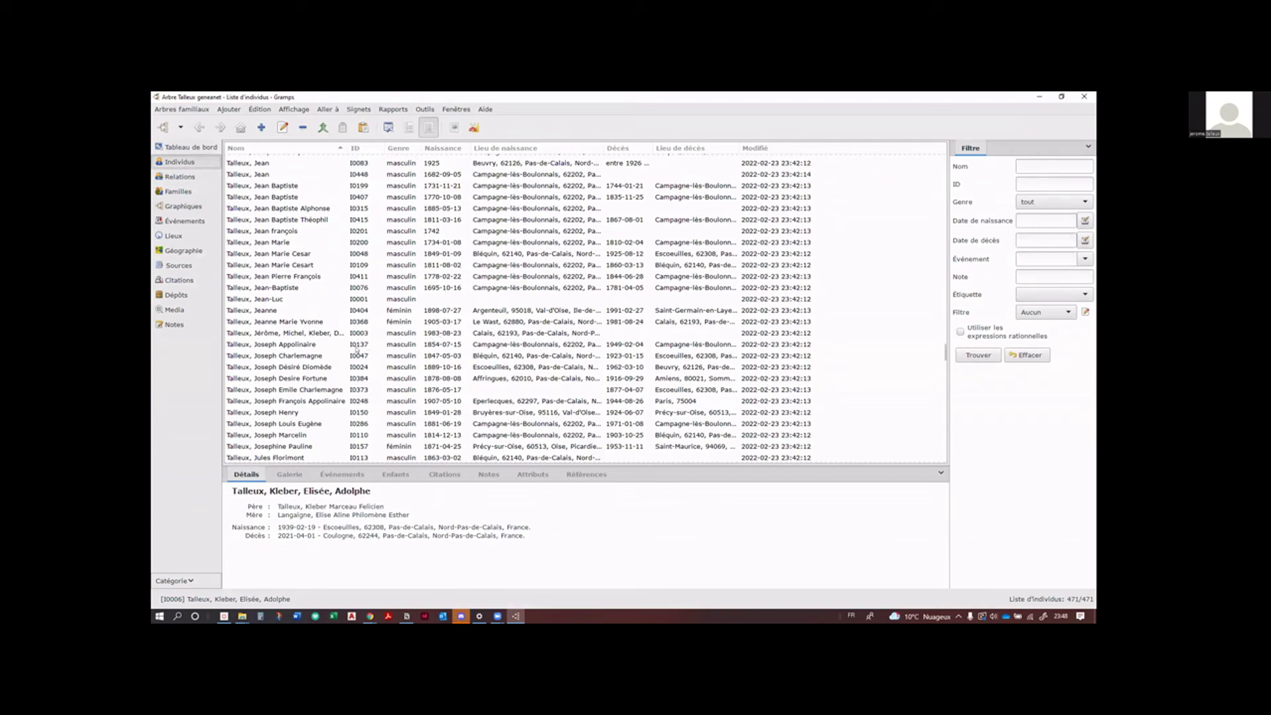
scroll(338, 358, "up", 7)
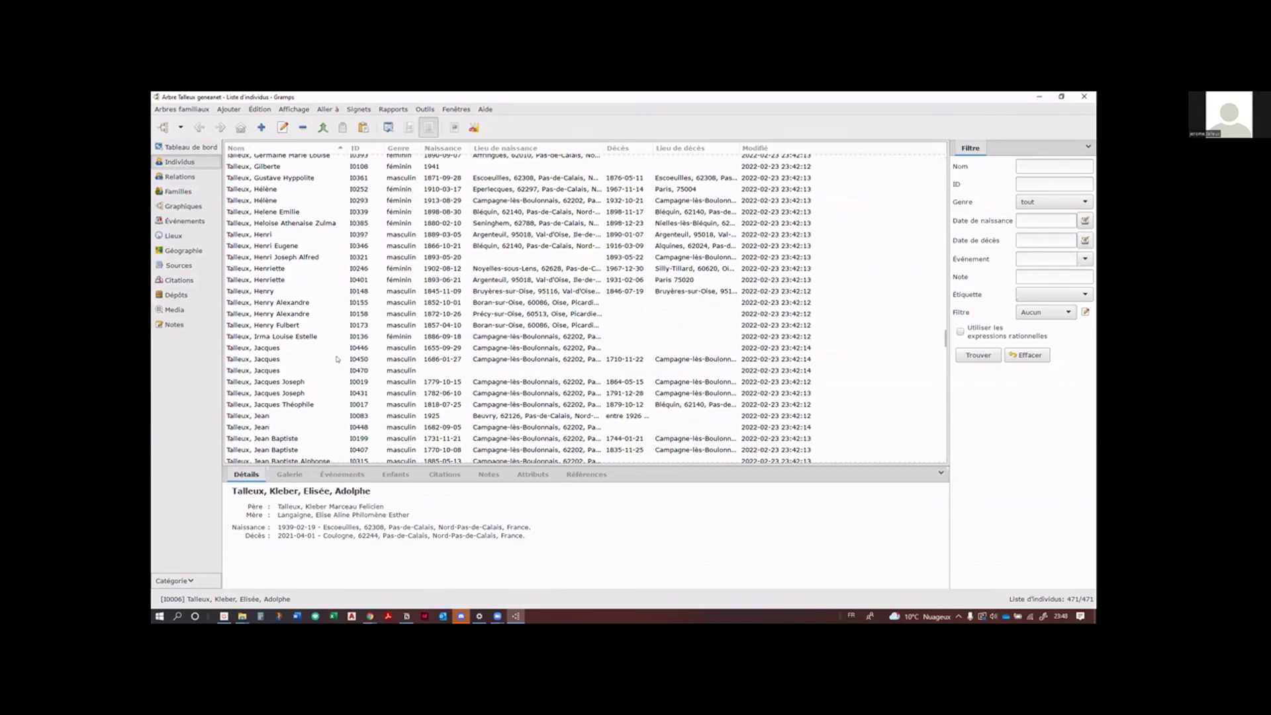
scroll(337, 359, "up", 4)
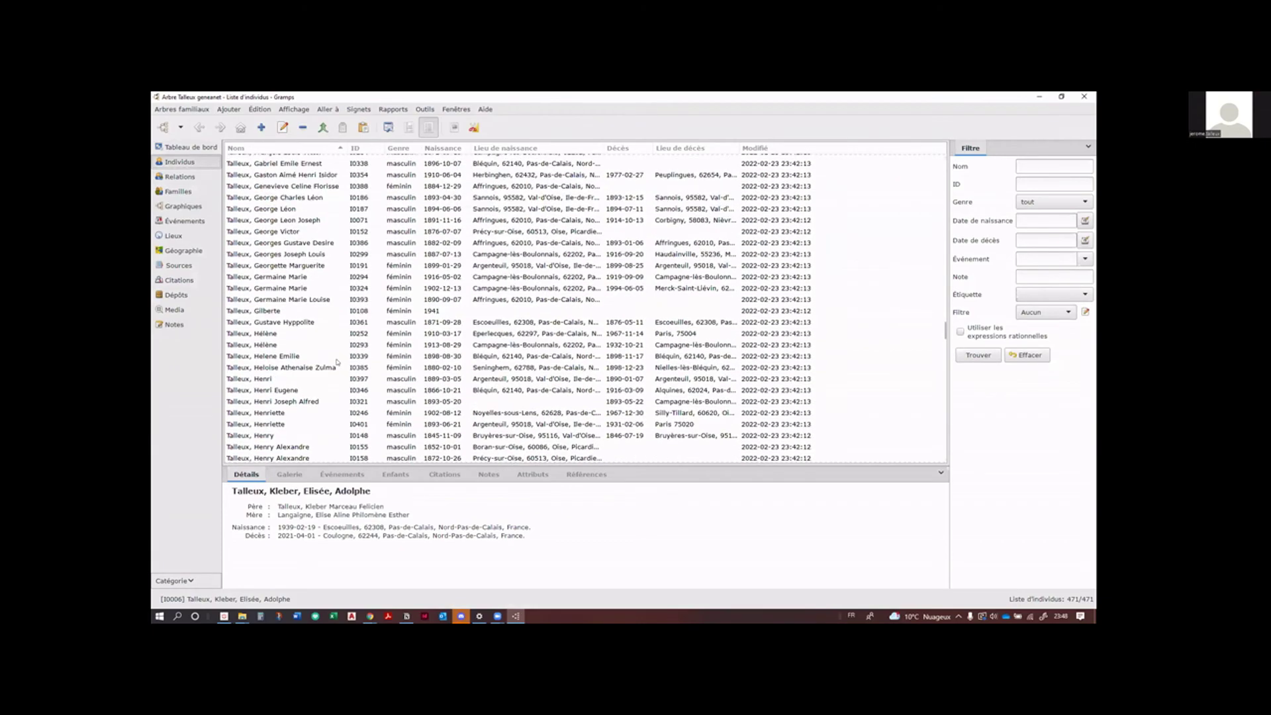
scroll(338, 361, "up", 12)
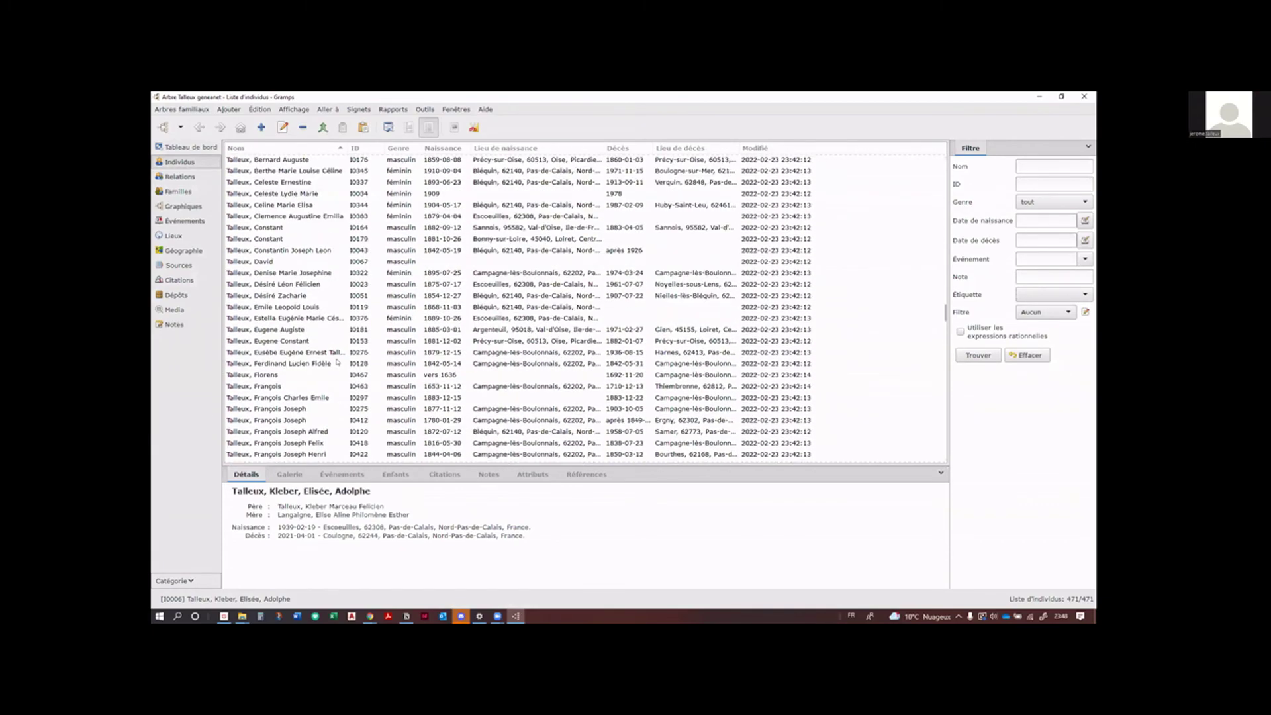
scroll(337, 363, "up", 20)
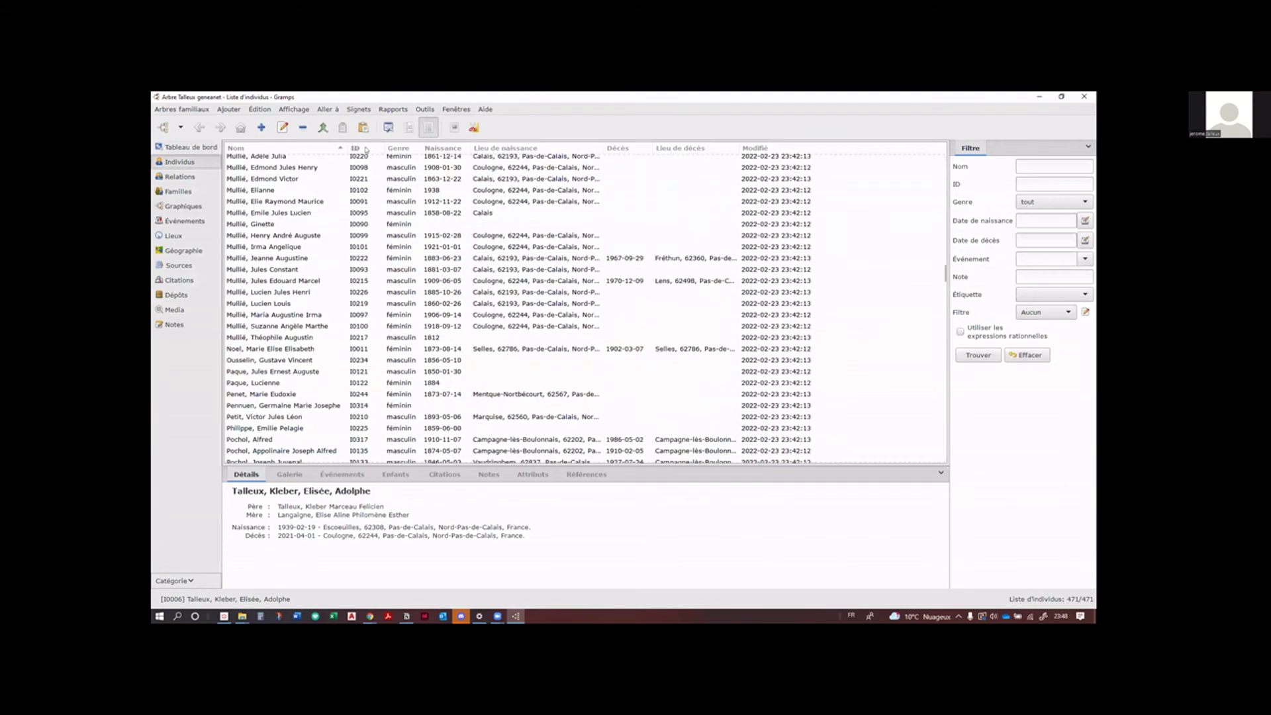
left_click(362, 148)
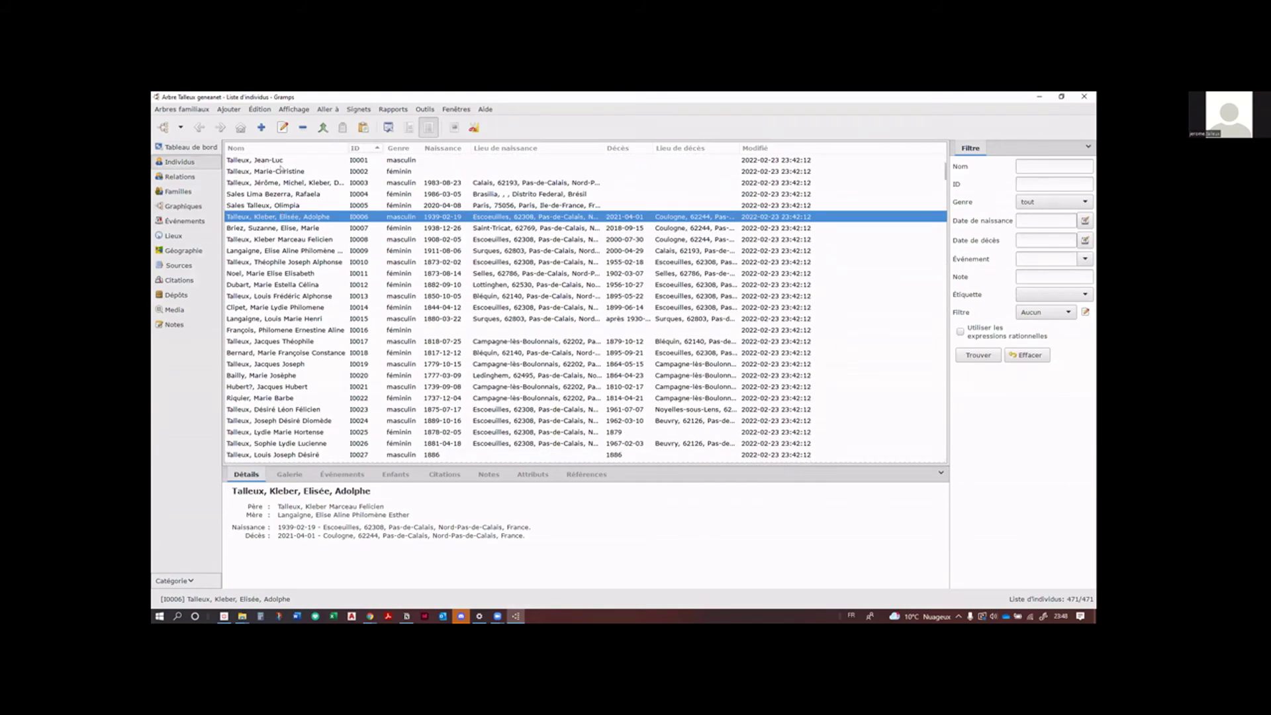
left_click(274, 162)
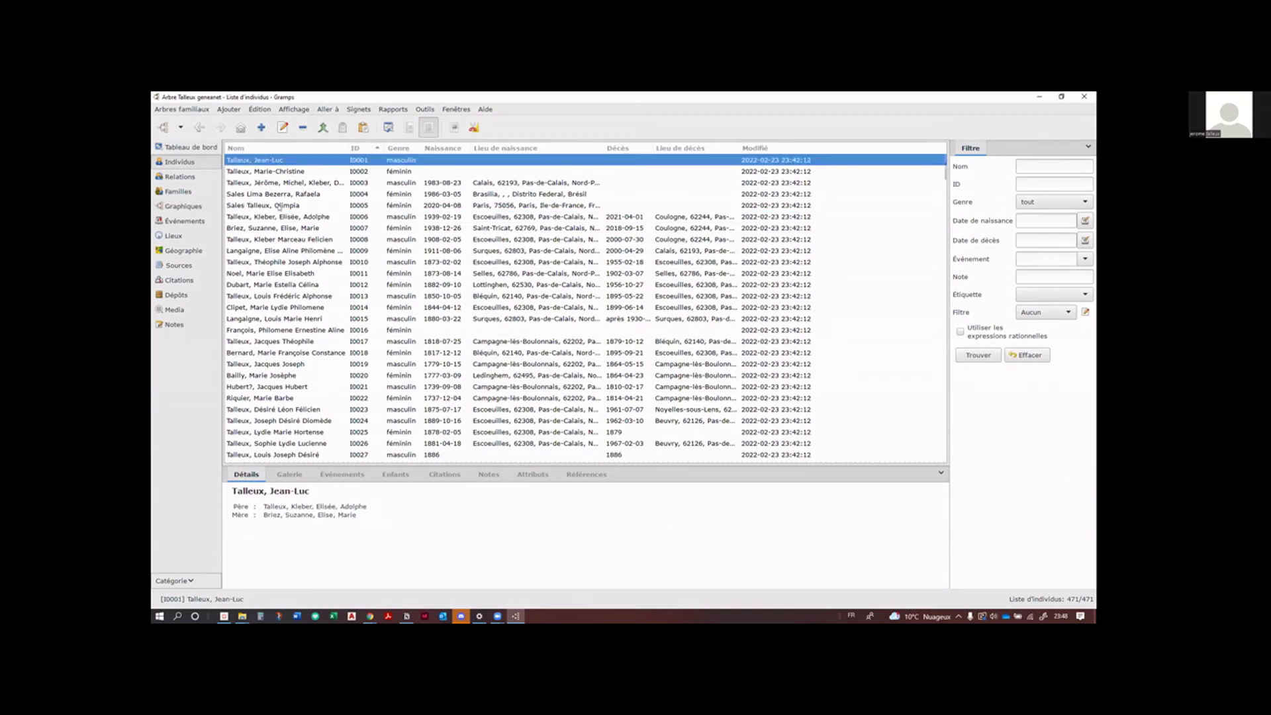
left_click(290, 205)
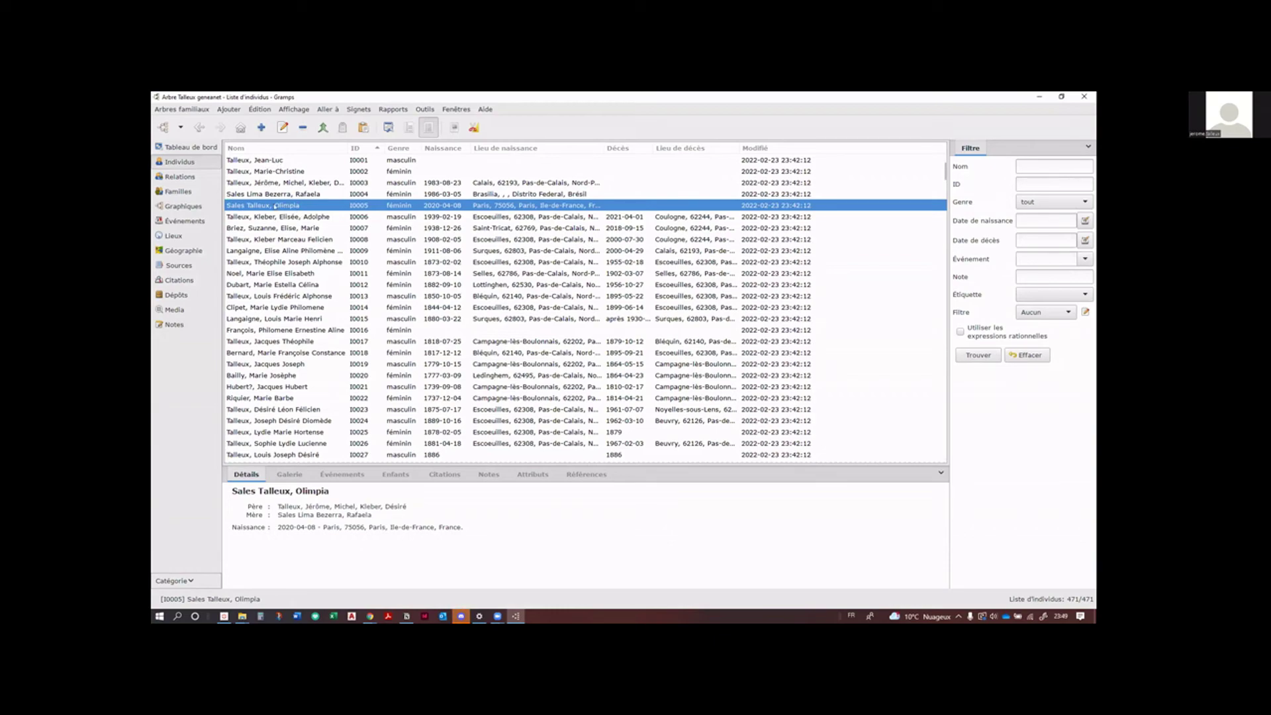
Step: Make Olimpia the home person and confirm her record with Valider
double_click(275, 206)
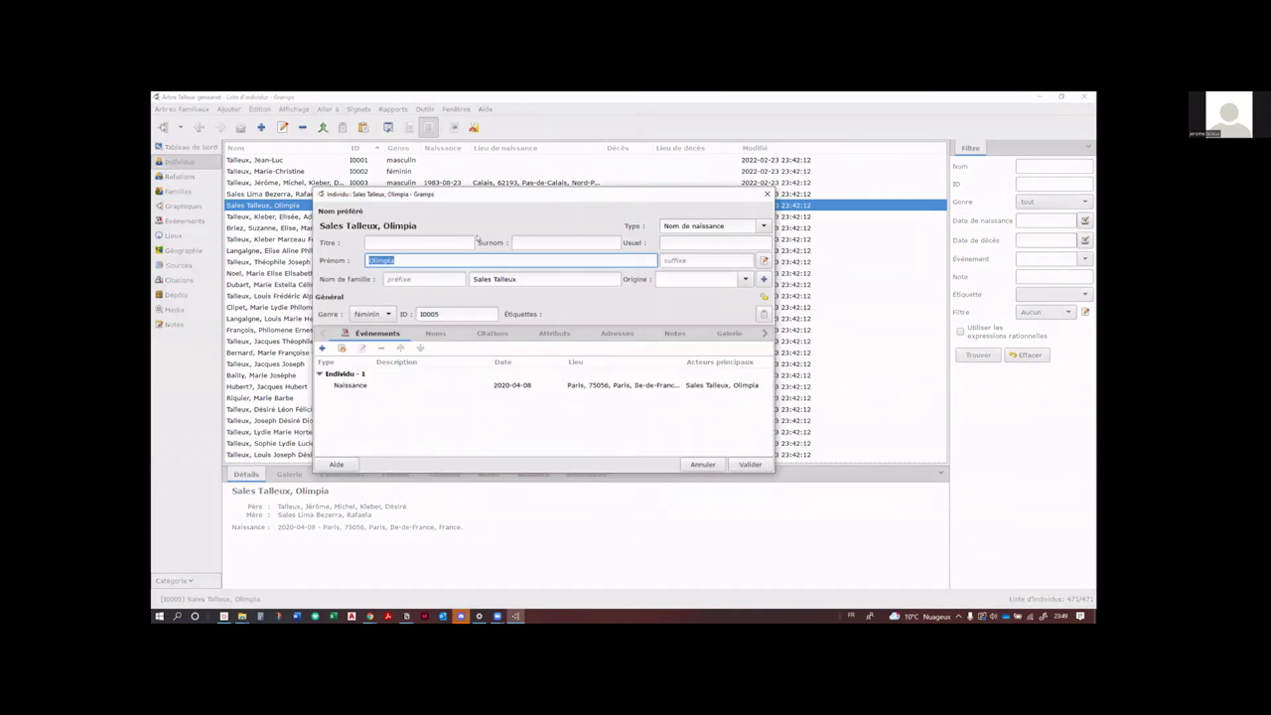
left_click(767, 194)
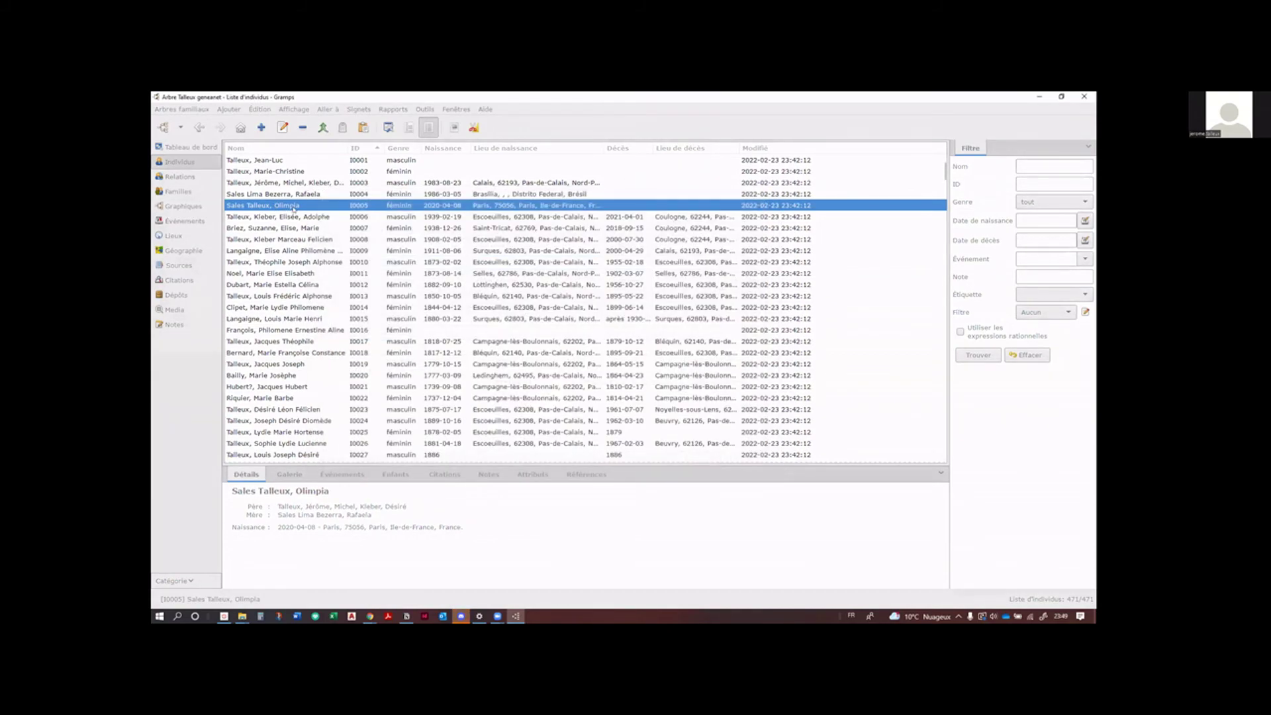
double_click(287, 206)
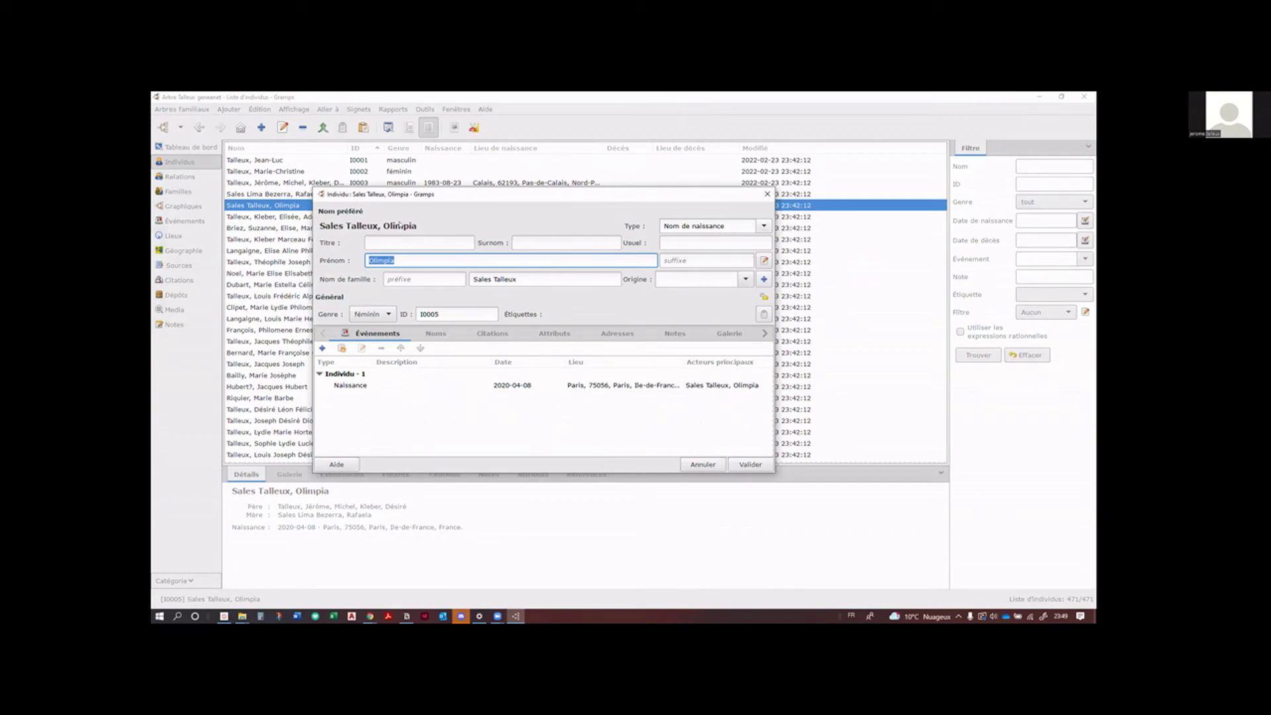
right_click(345, 226)
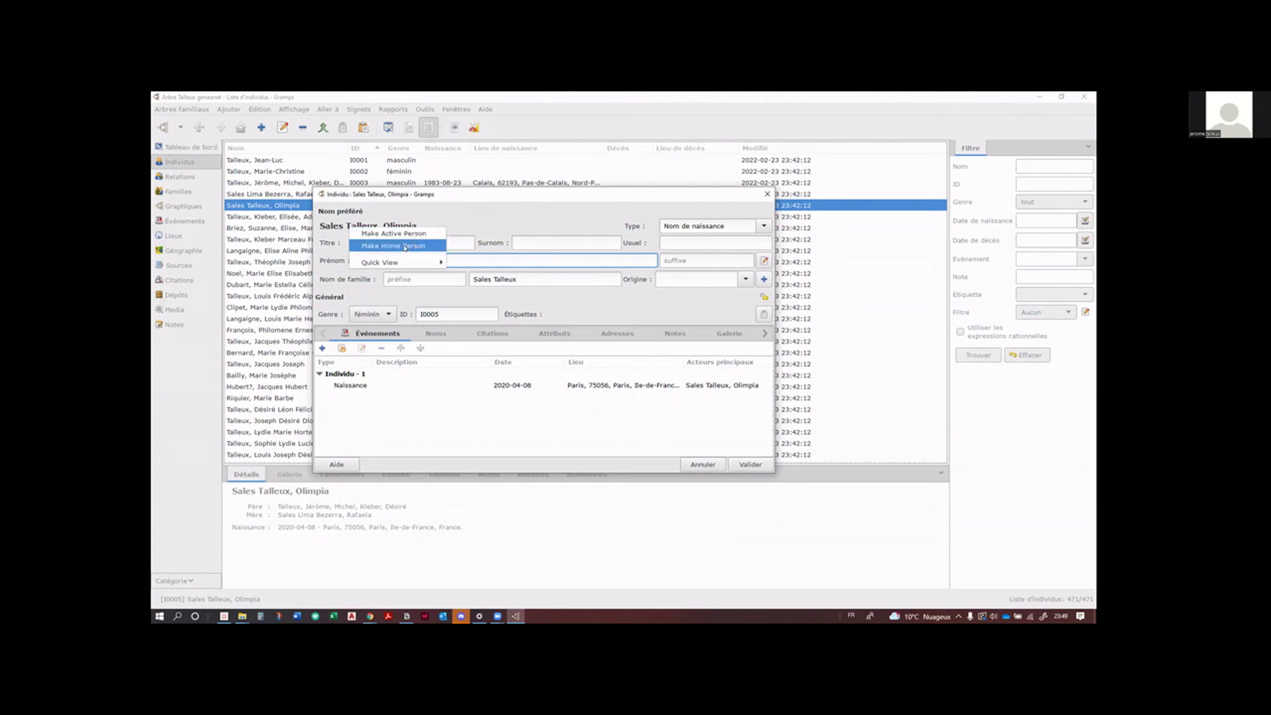
left_click(404, 246)
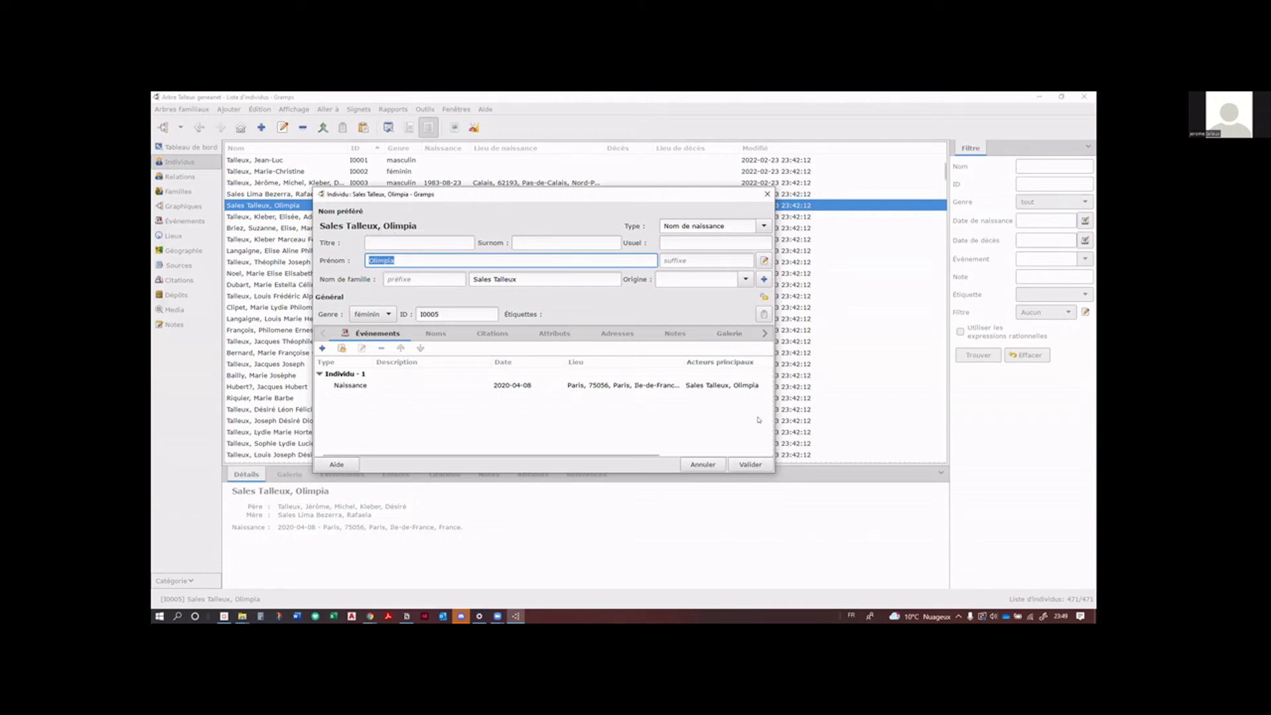
left_click(750, 464)
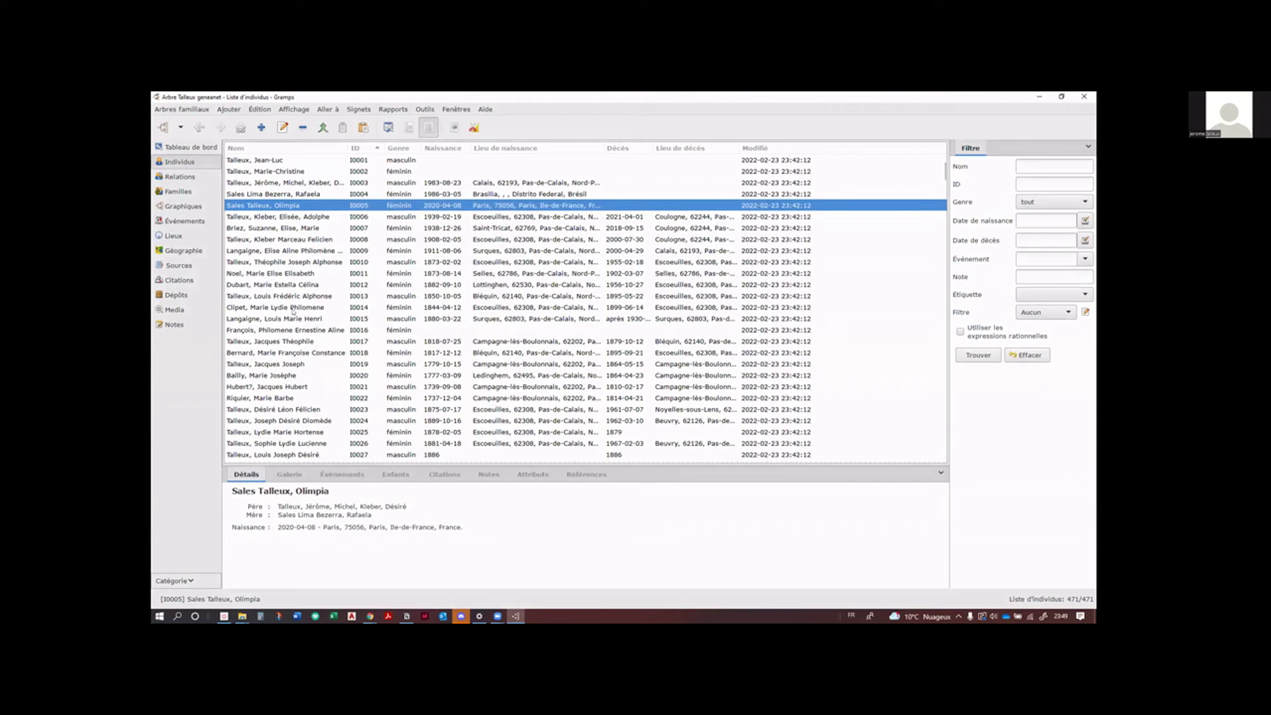
Step: Add the Connexions approfondies gramplet from the sidebar menu and widen the sidebar pane
left_click(1076, 146)
mouse_move(1032, 162)
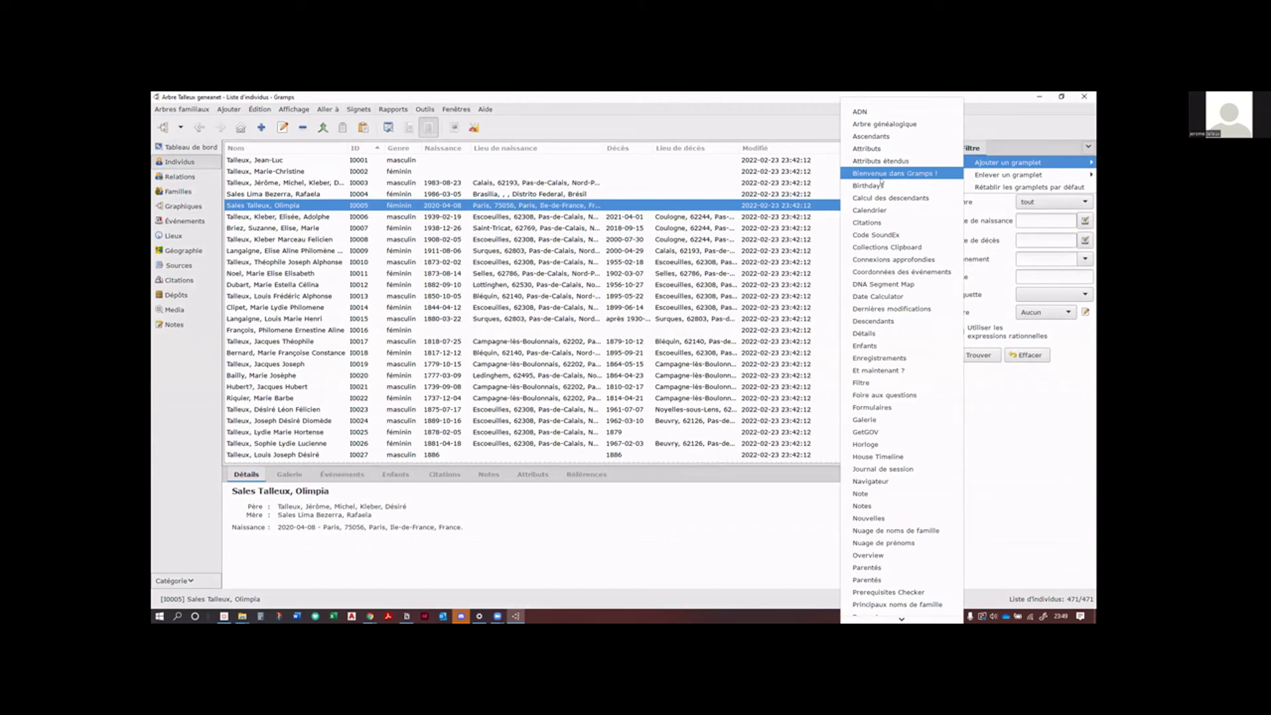
left_click(917, 259)
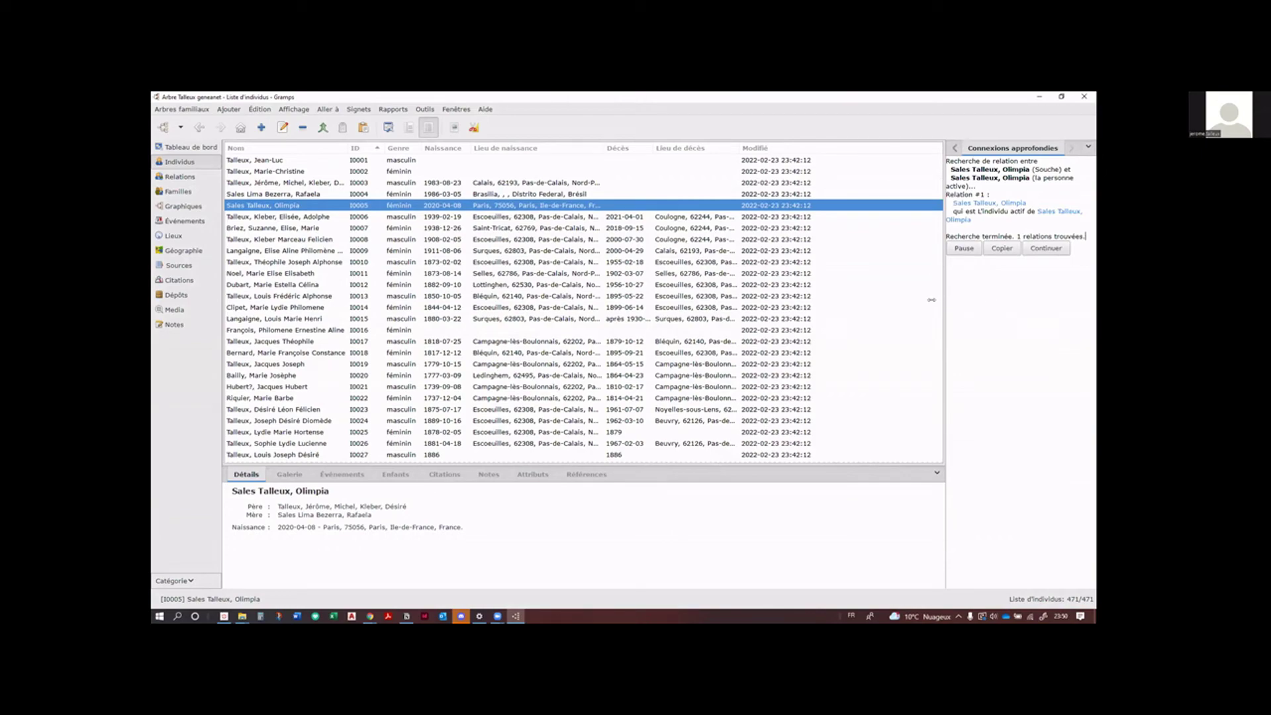
left_click_drag(931, 300, 848, 304)
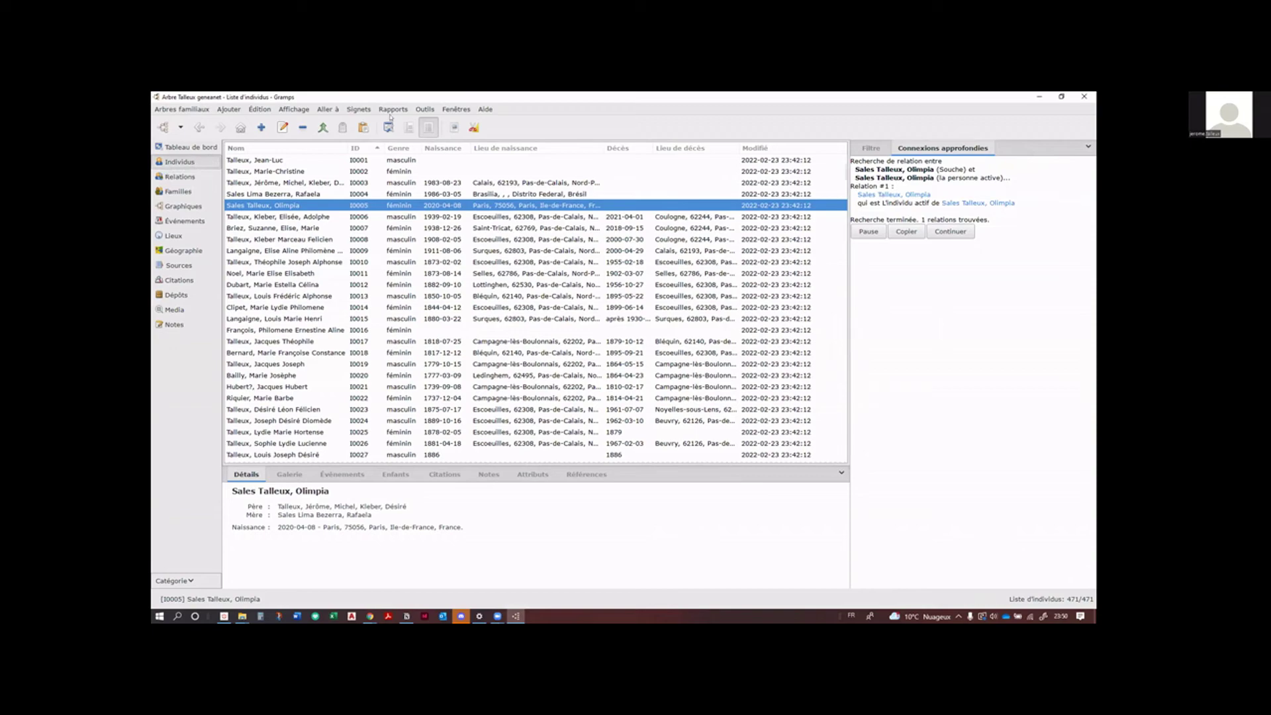
Step: Group individuals by surname, collapse Sales Talleux and expand the Talleux group
left_click(408, 127)
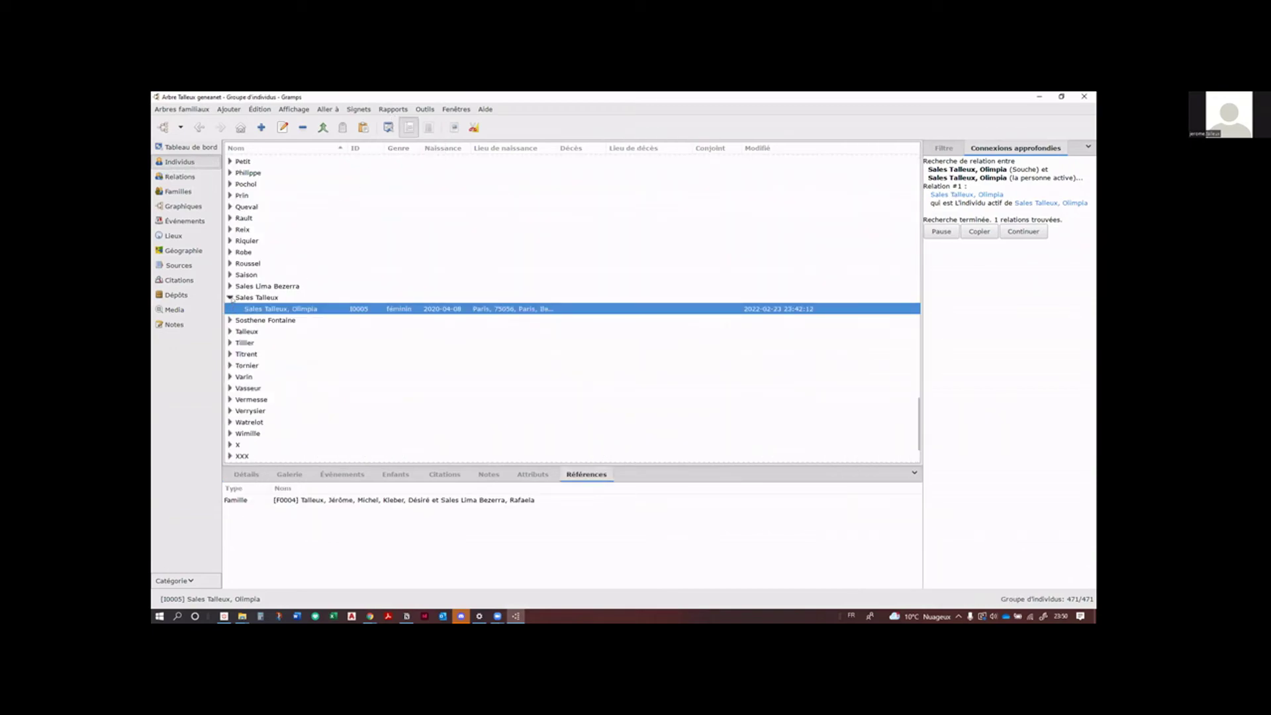
left_click(230, 298)
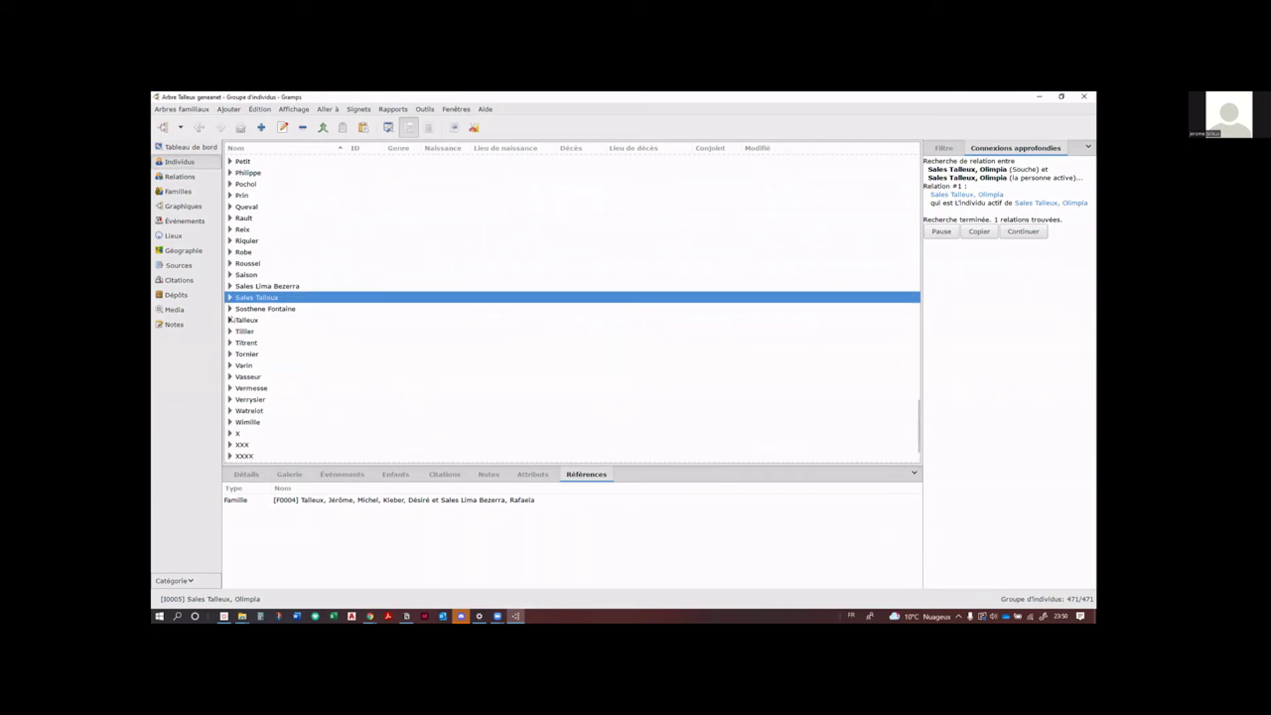
left_click(229, 320)
scroll(305, 335, "down", 2)
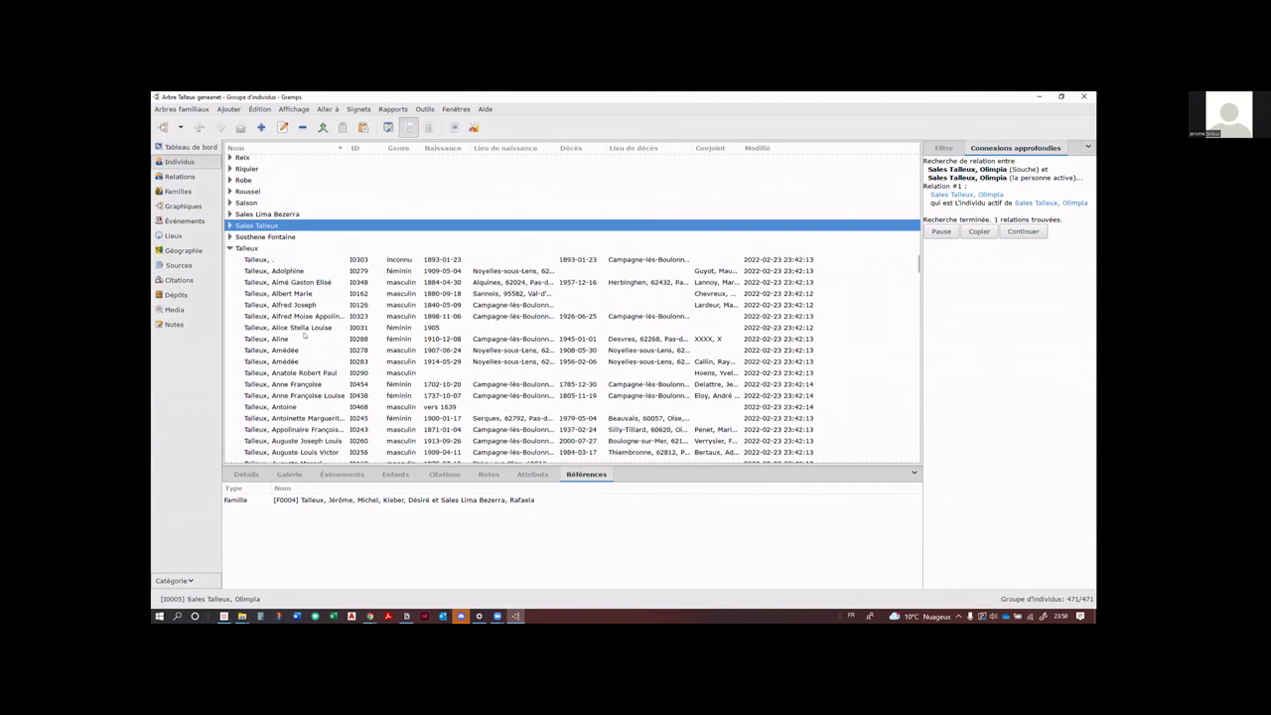
scroll(305, 335, "down", 2)
scroll(305, 335, "down", 6)
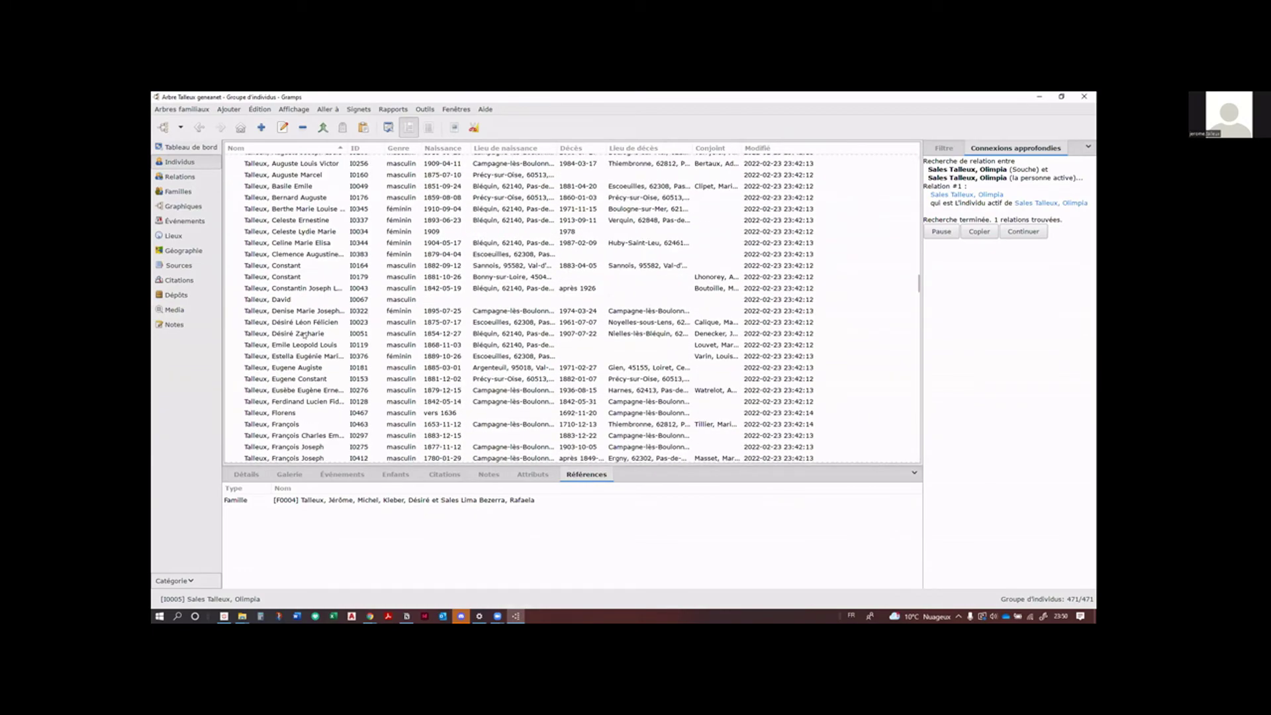
scroll(305, 335, "down", 4)
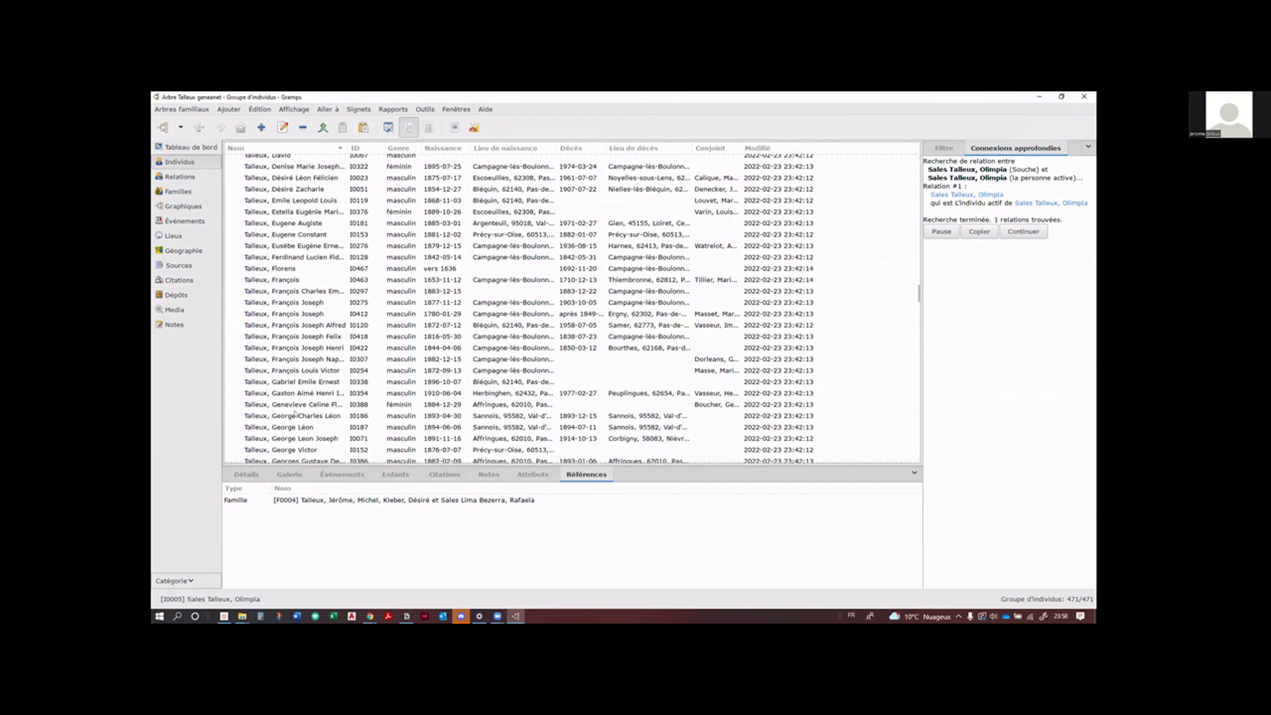
scroll(295, 414, "down", 6)
scroll(295, 414, "down", 10)
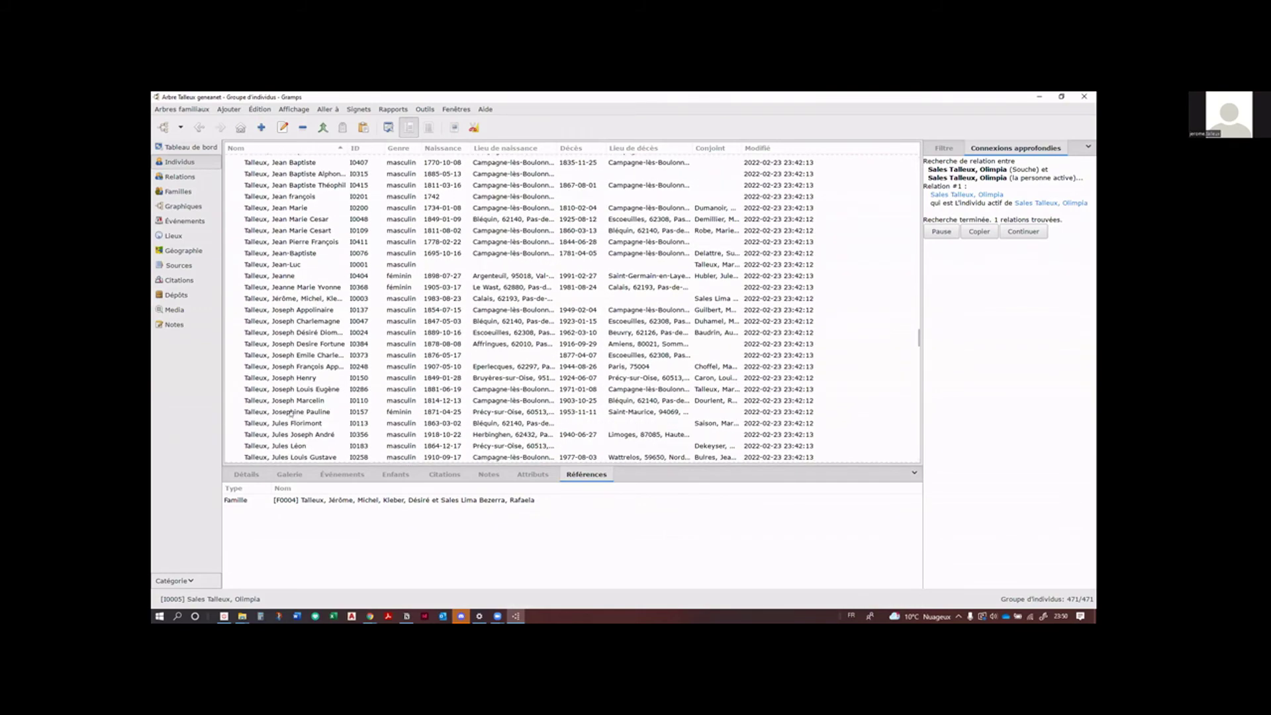
left_click(291, 412)
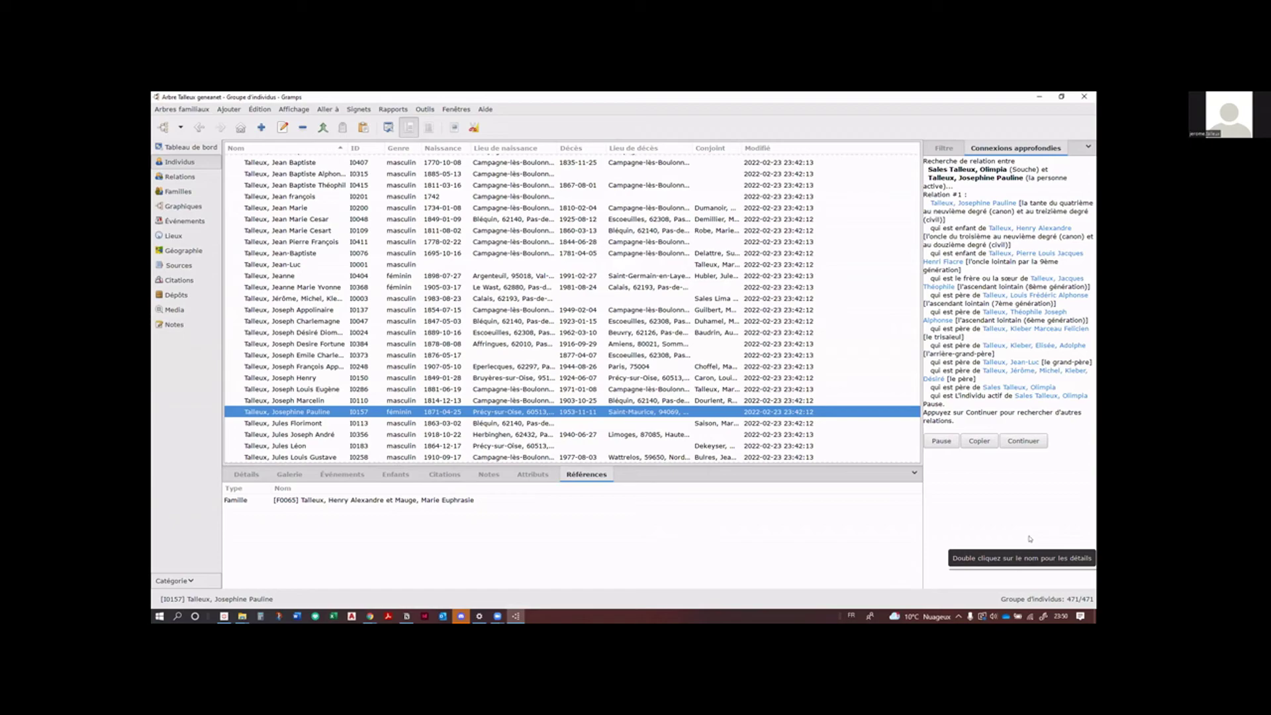
Step: Continue the search to Relation #2 and make the paternal grandfather I0001 the active person
left_click(1016, 441)
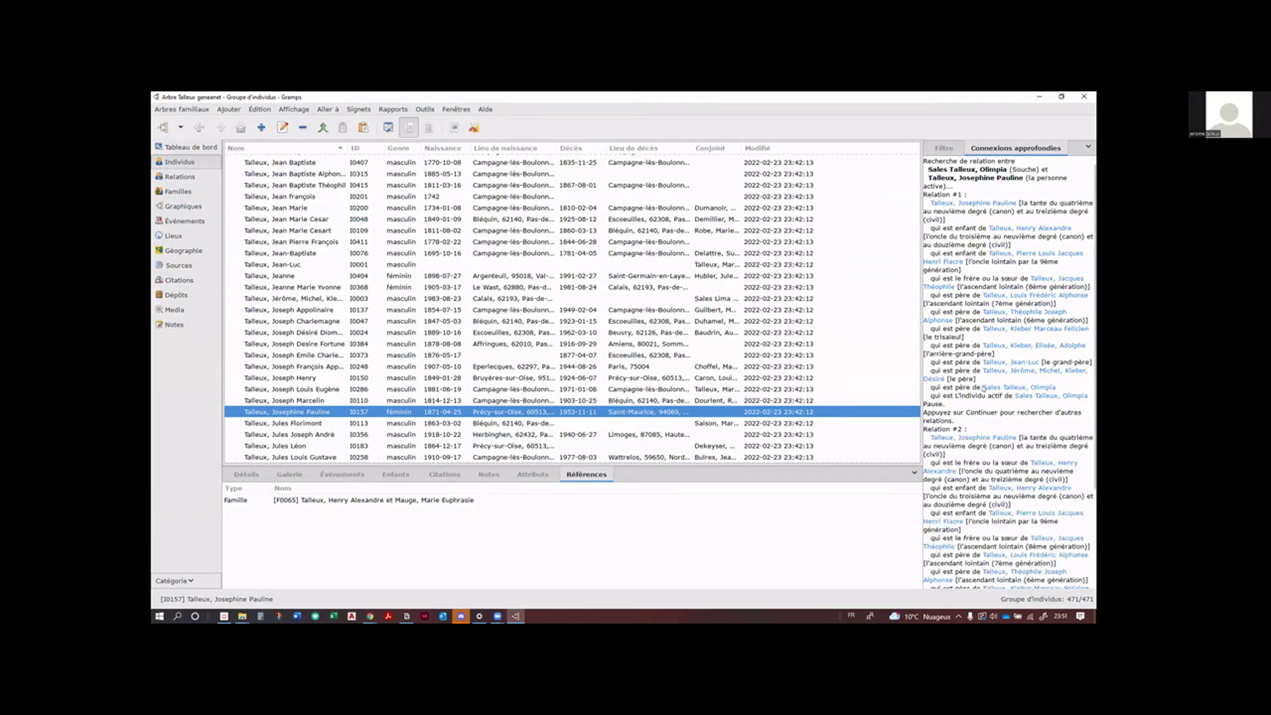
scroll(1012, 429, "down", 3)
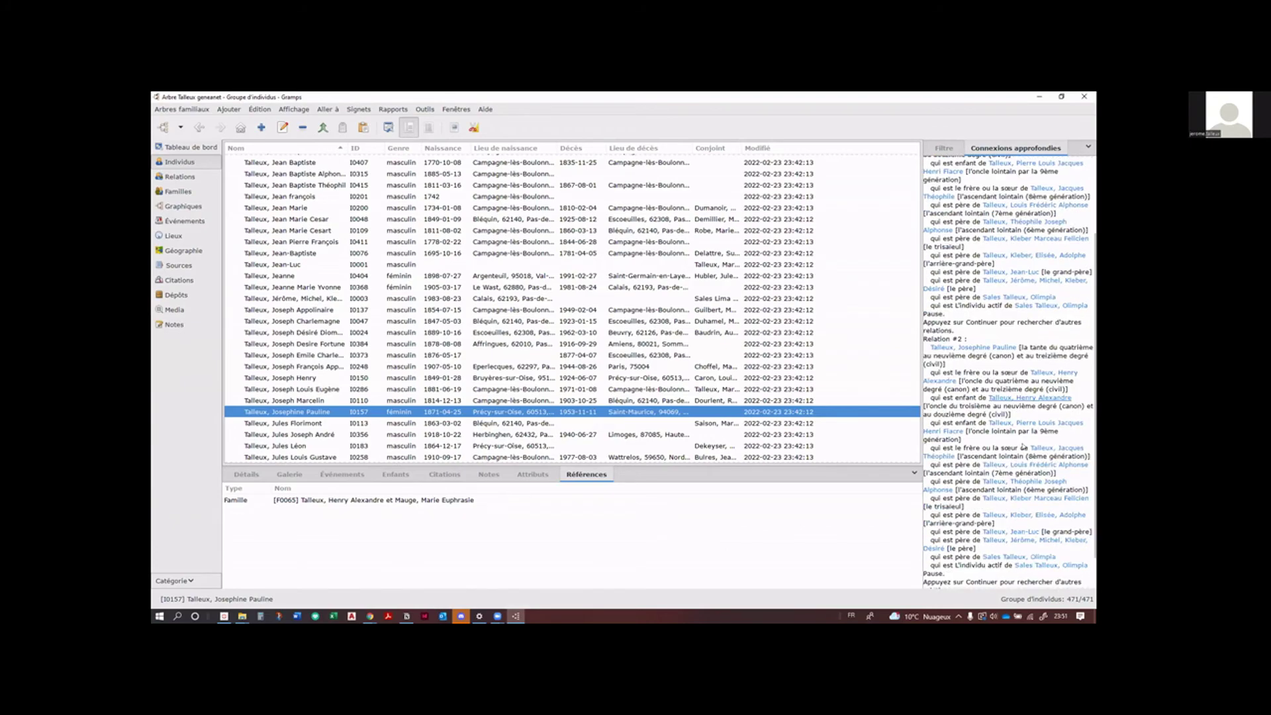
scroll(1024, 446, "down", 2)
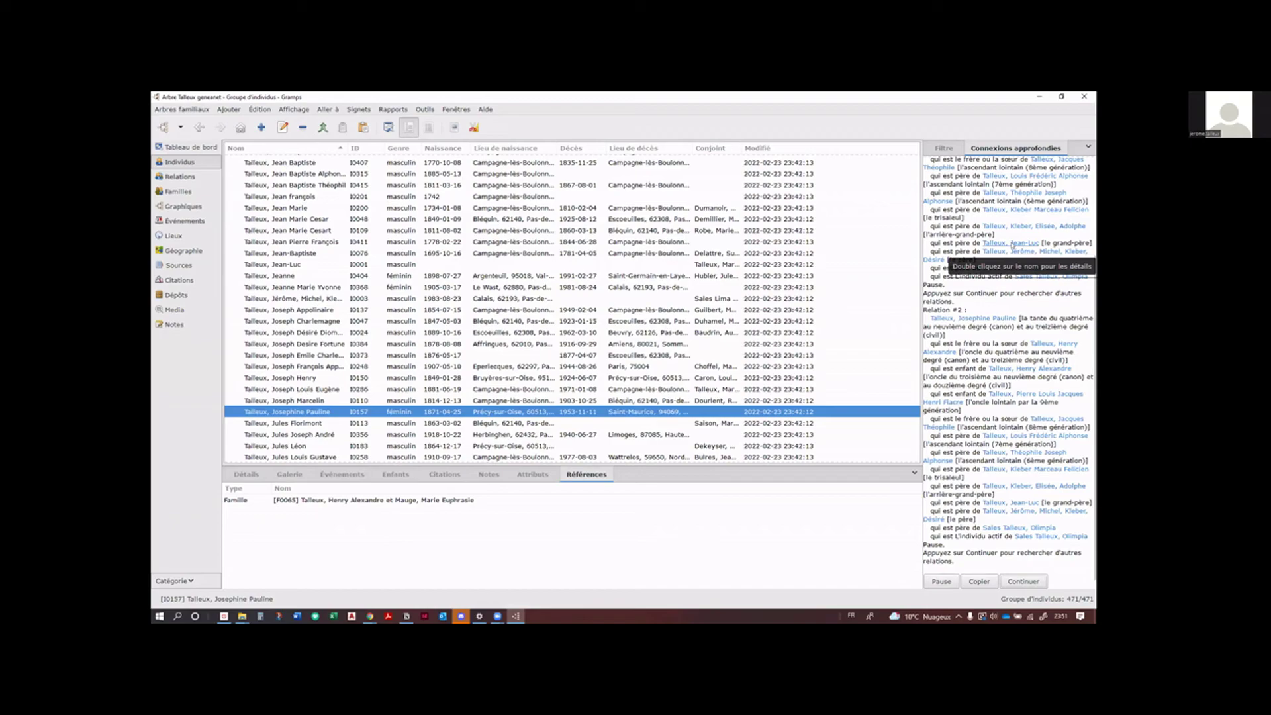
double_click(1012, 243)
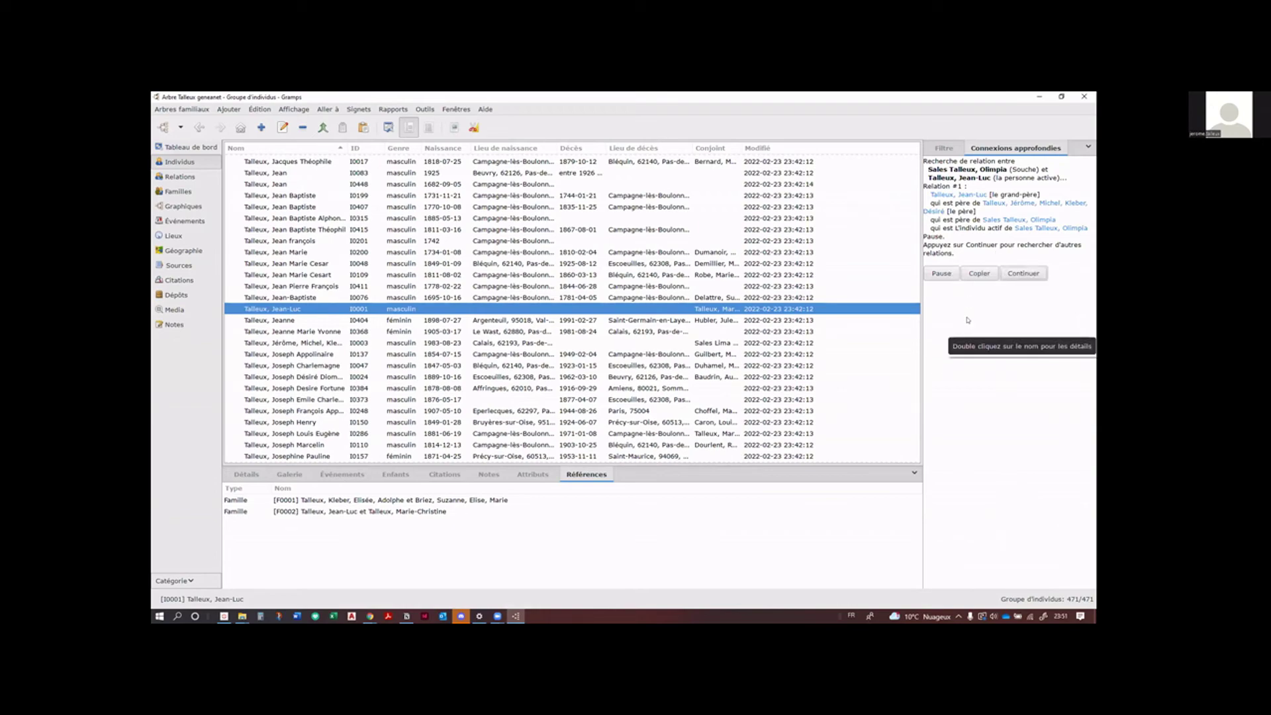
Step: Open the father's record, cancel the editor, and select Talleux, Jean Marie (born 1734-01-08)
double_click(1029, 203)
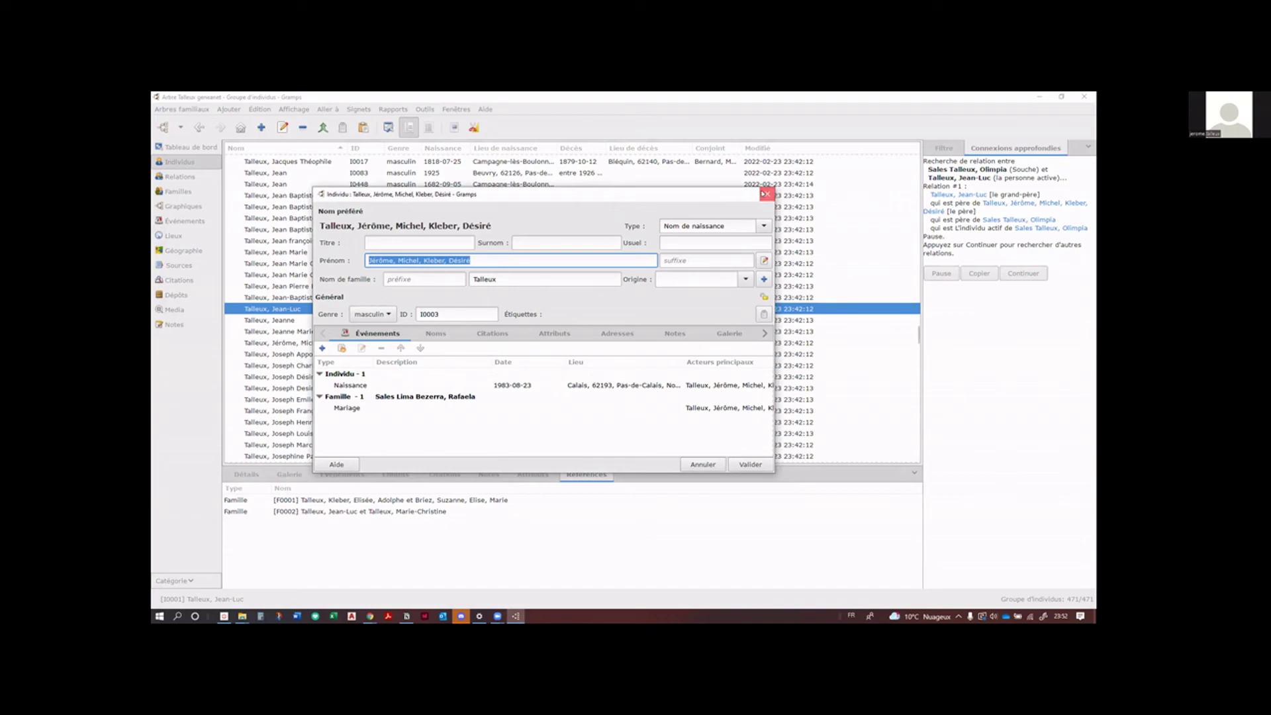
left_click(766, 194)
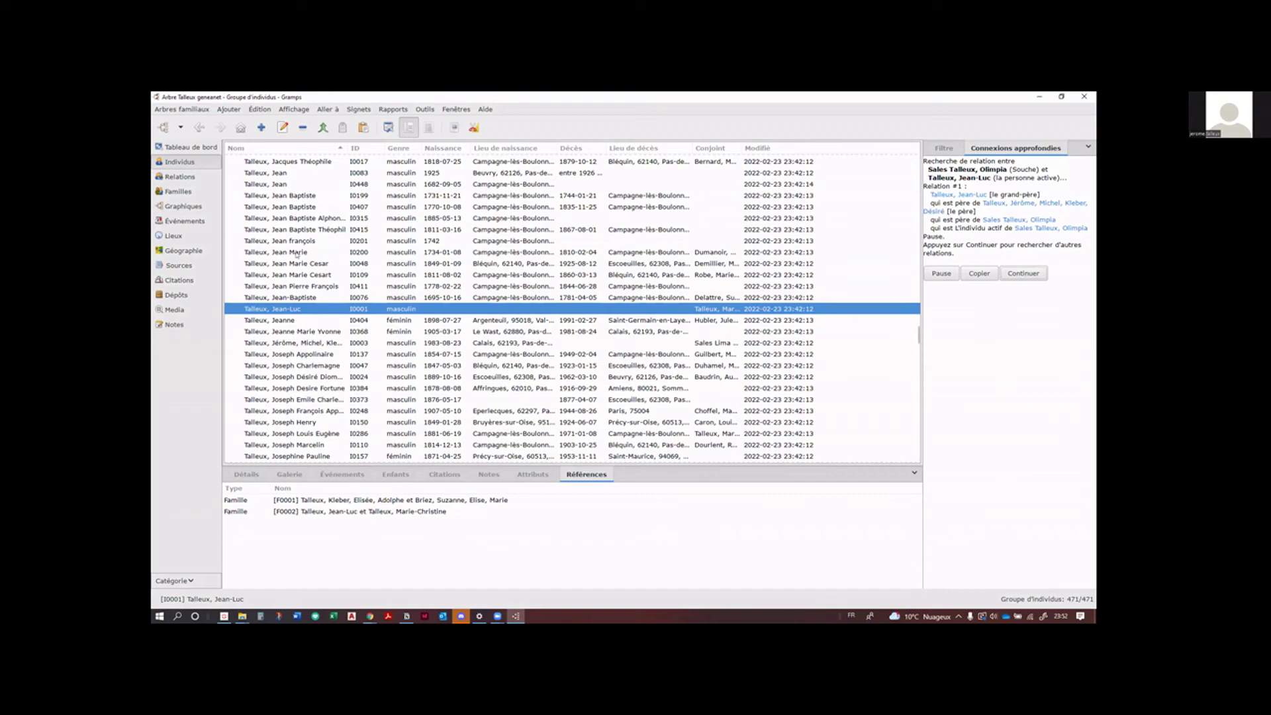
left_click(297, 252)
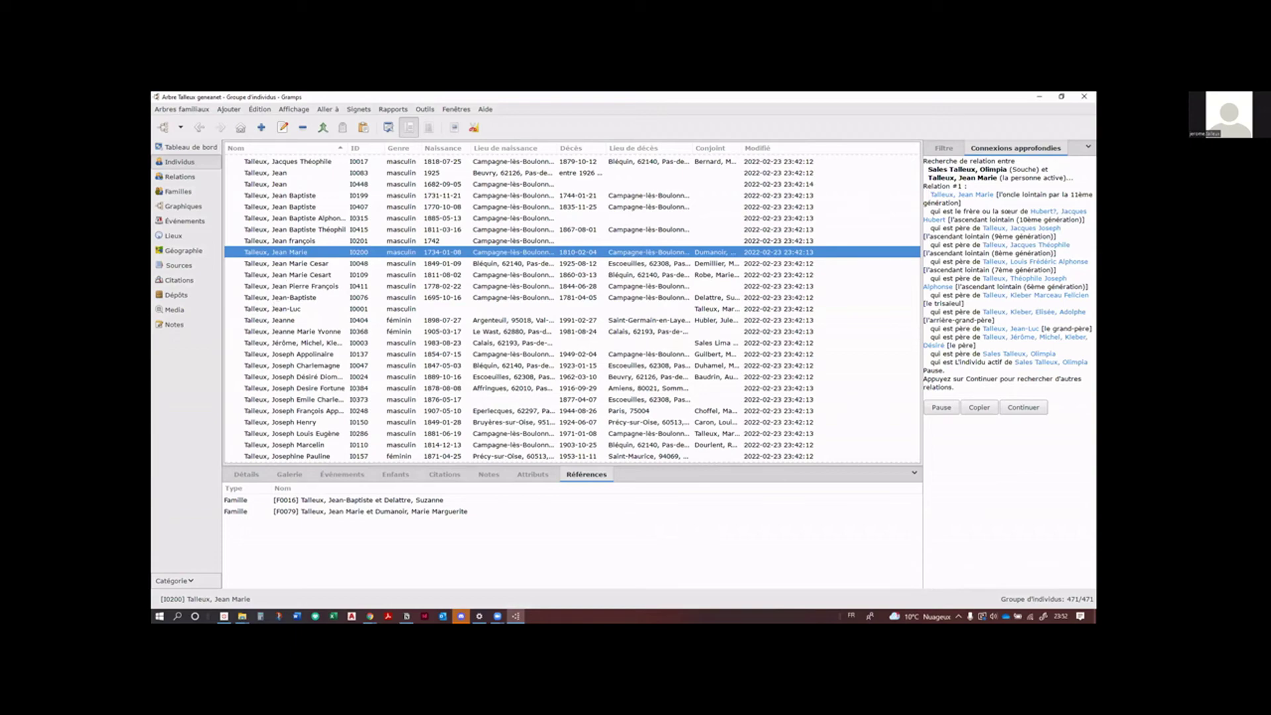
Step: Return to the Gramps window and switch to the Événements list
key("alt+Tab")
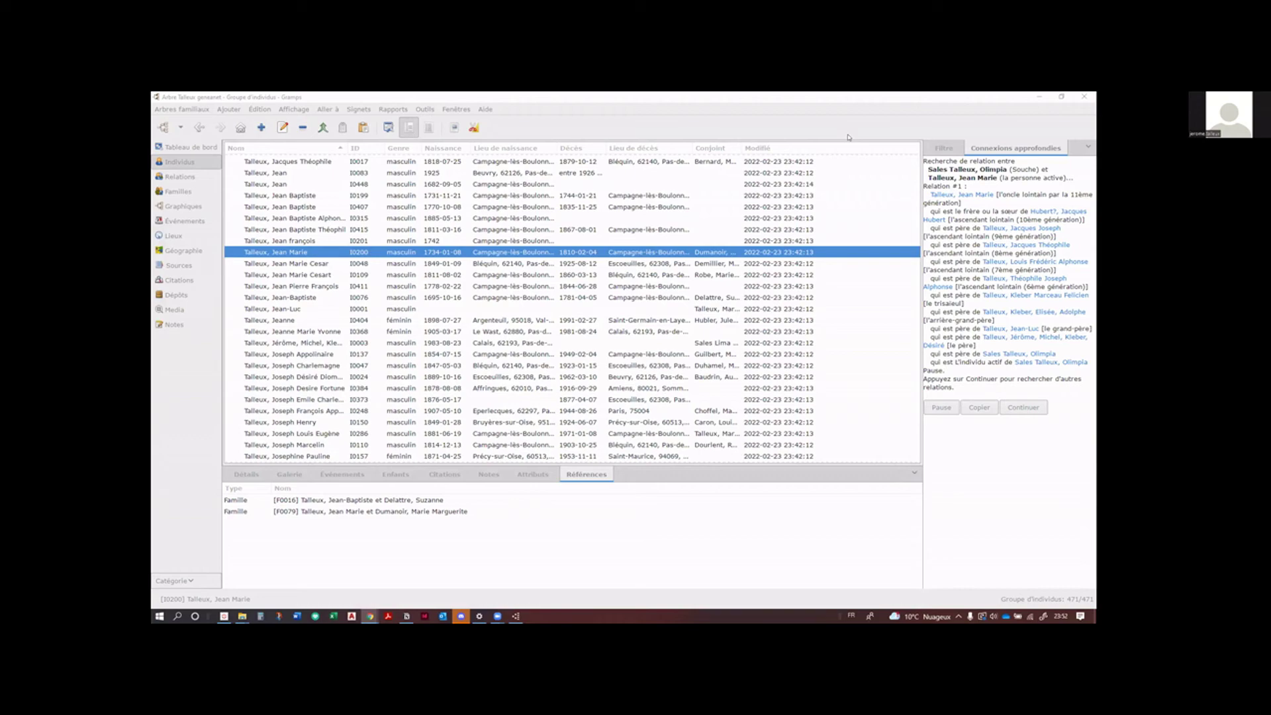
left_click(222, 352)
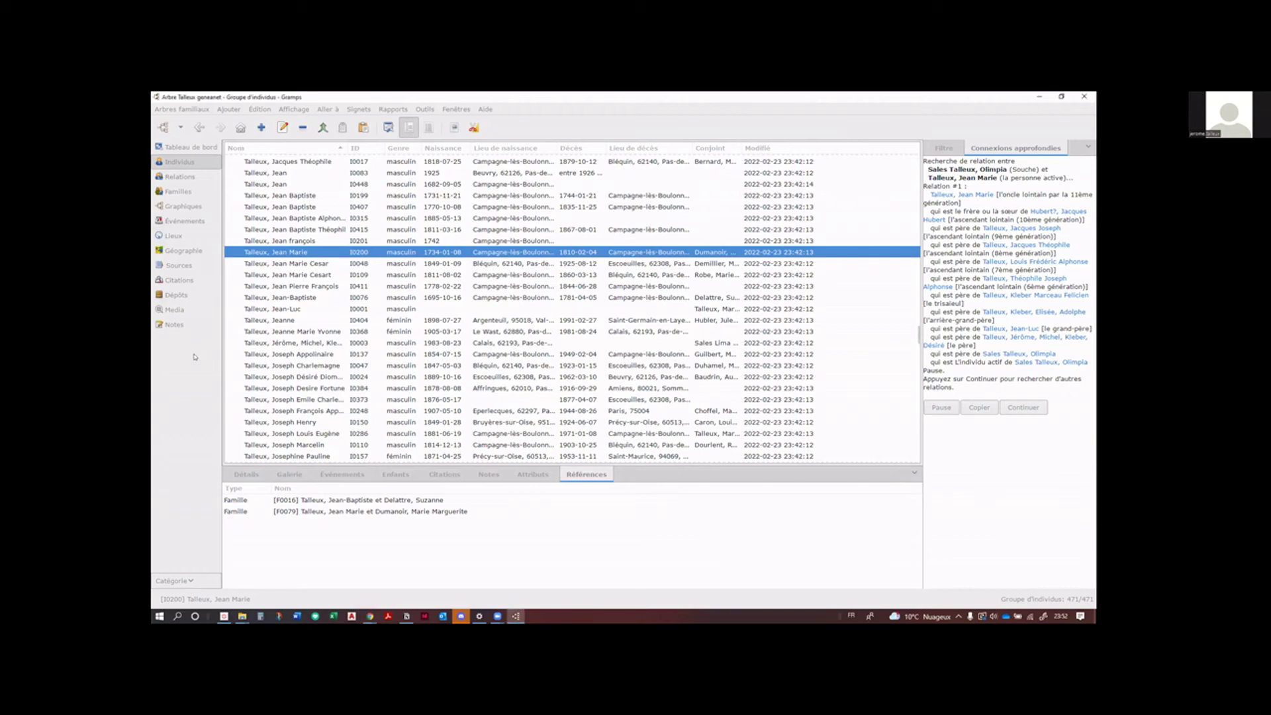
left_click(184, 221)
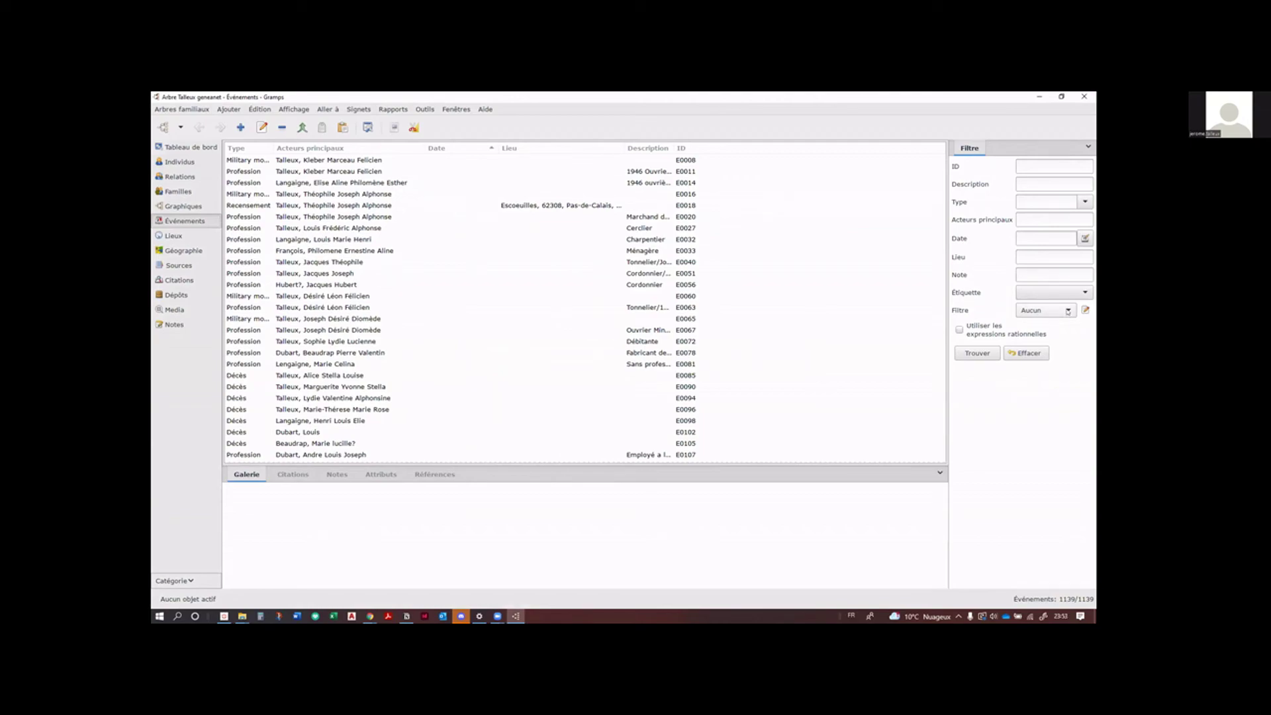
Step: Filter events by 'Mariage dans le Pas de Calais' and widen the Acteurs principaux column
left_click(1068, 310)
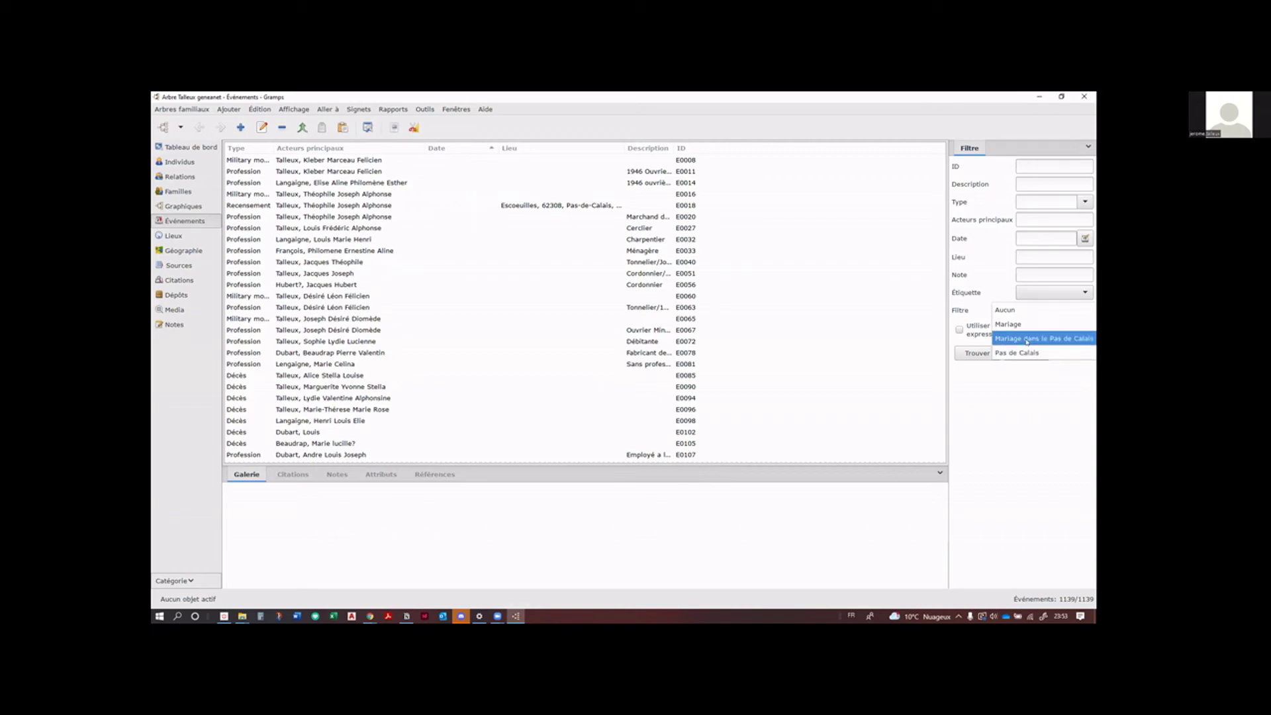
left_click(1026, 341)
left_click(978, 353)
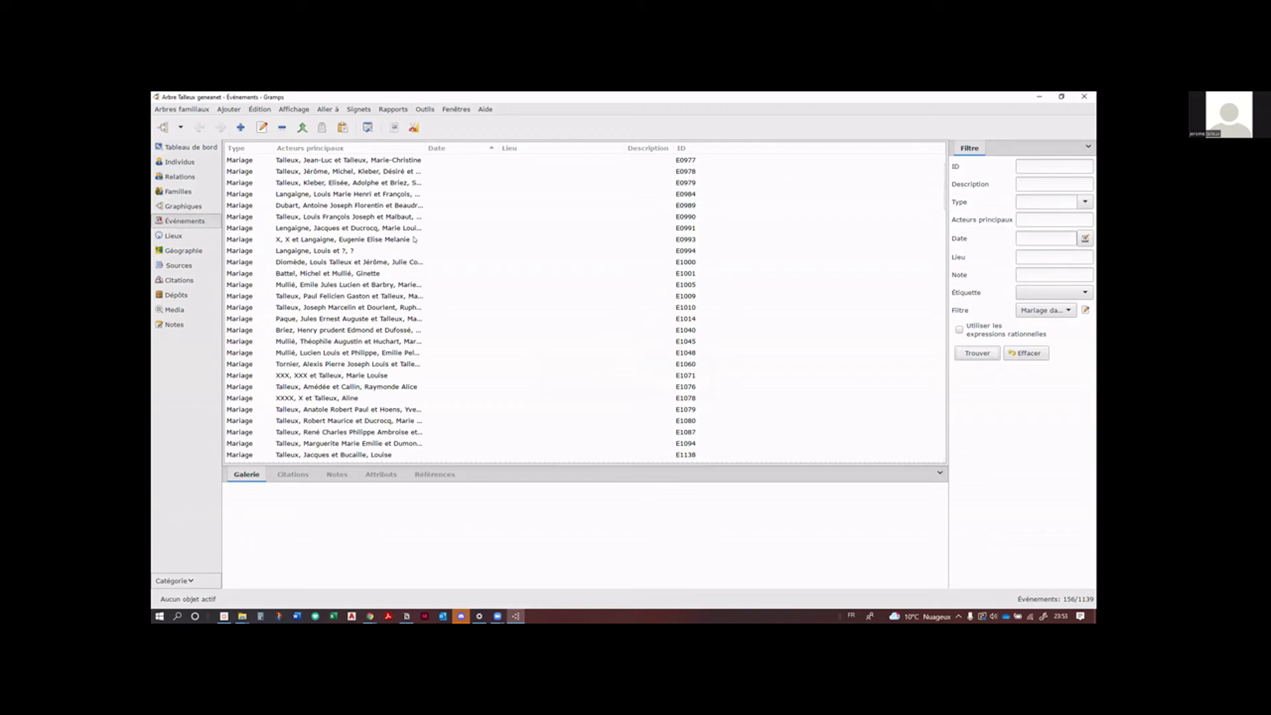
left_click_drag(429, 151, 546, 159)
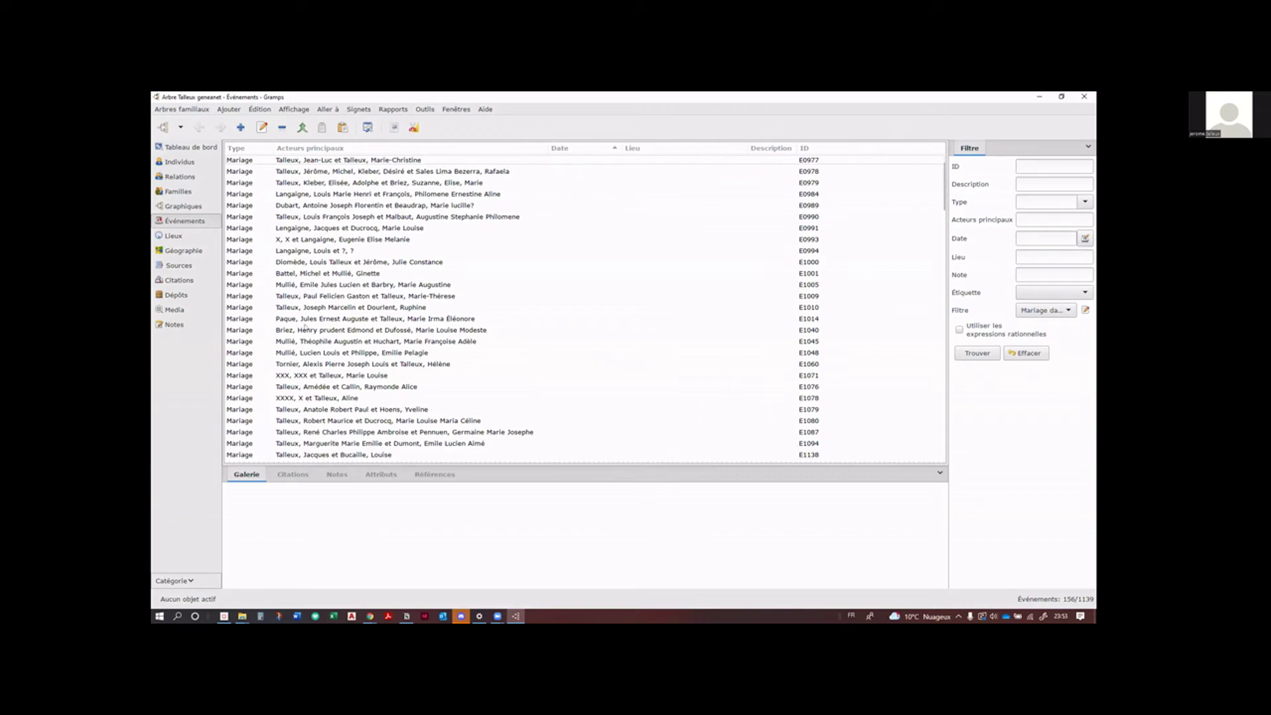
scroll(413, 278, "down", 5)
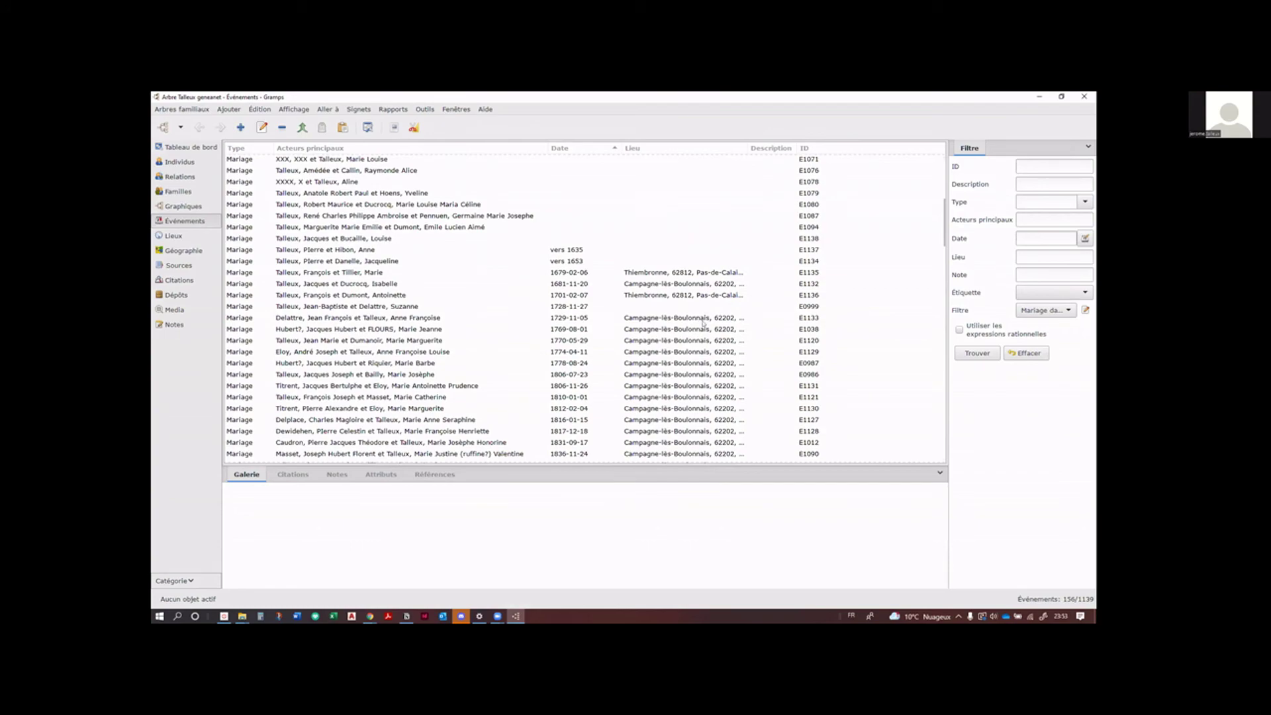
scroll(704, 325, "down", 4)
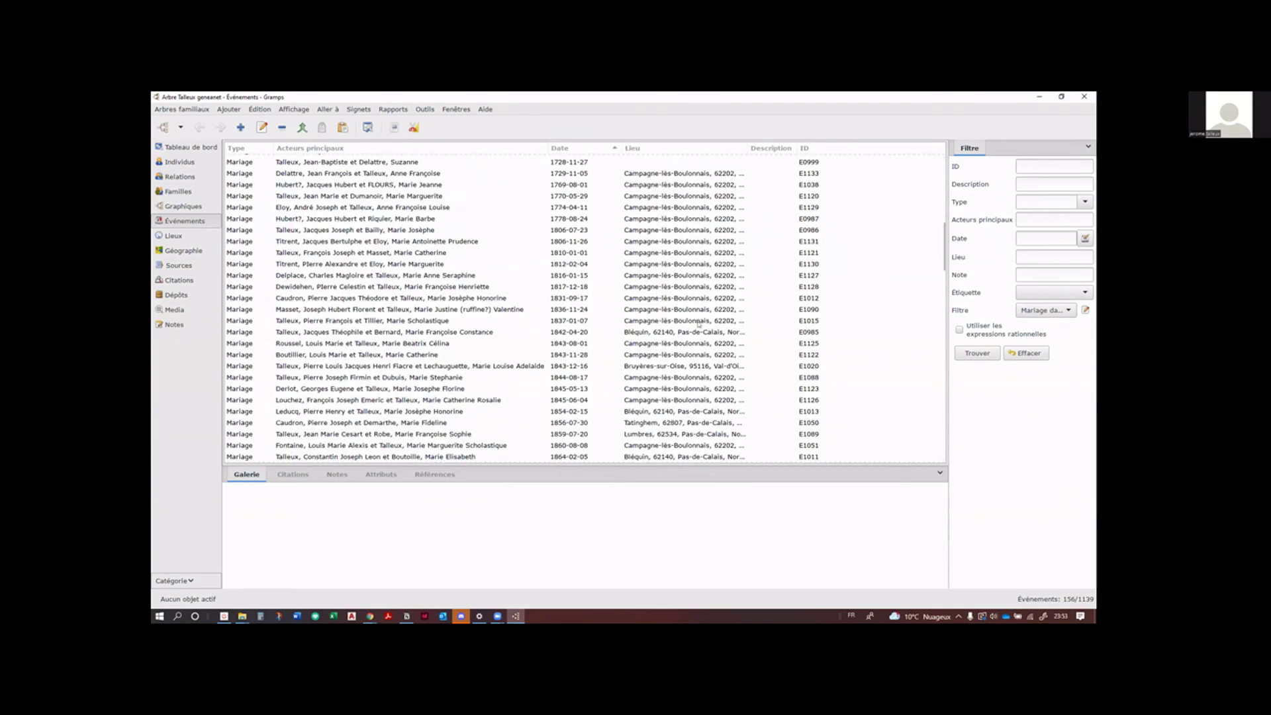
scroll(653, 355, "down", 1)
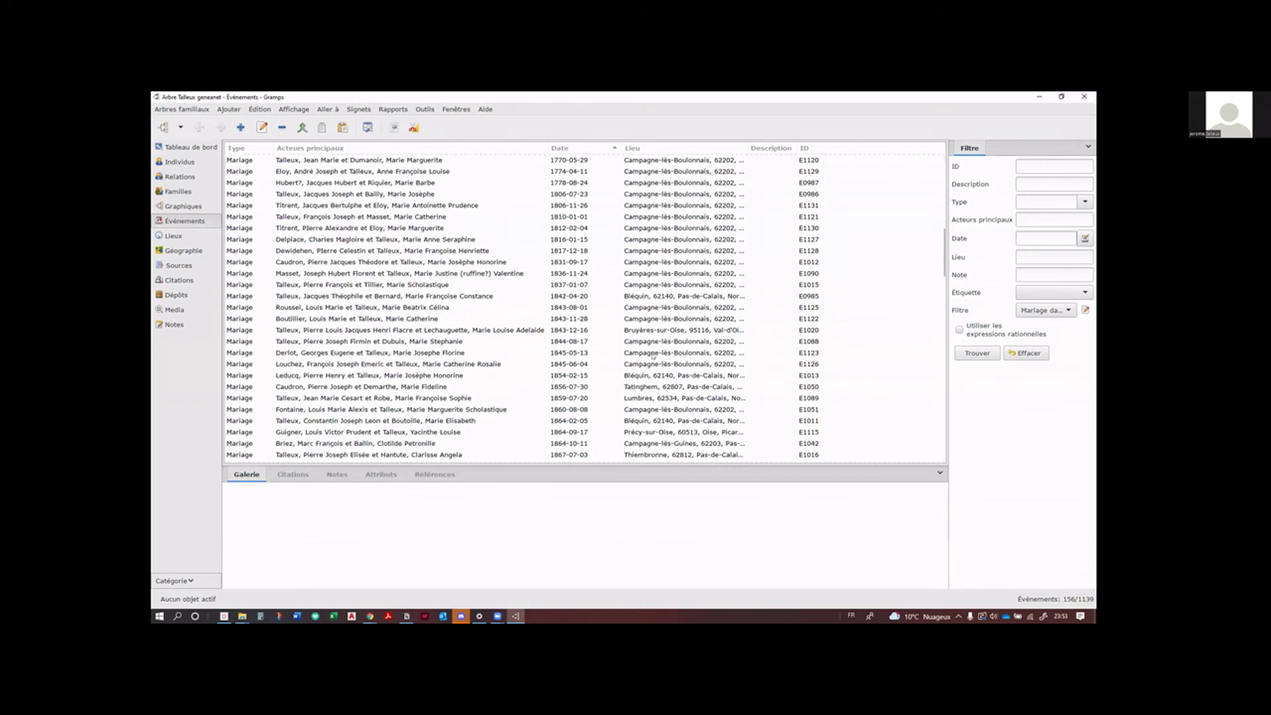
Step: Open the 'Mariage dans le Pas de Calais' filter definition for editing
left_click(1060, 313)
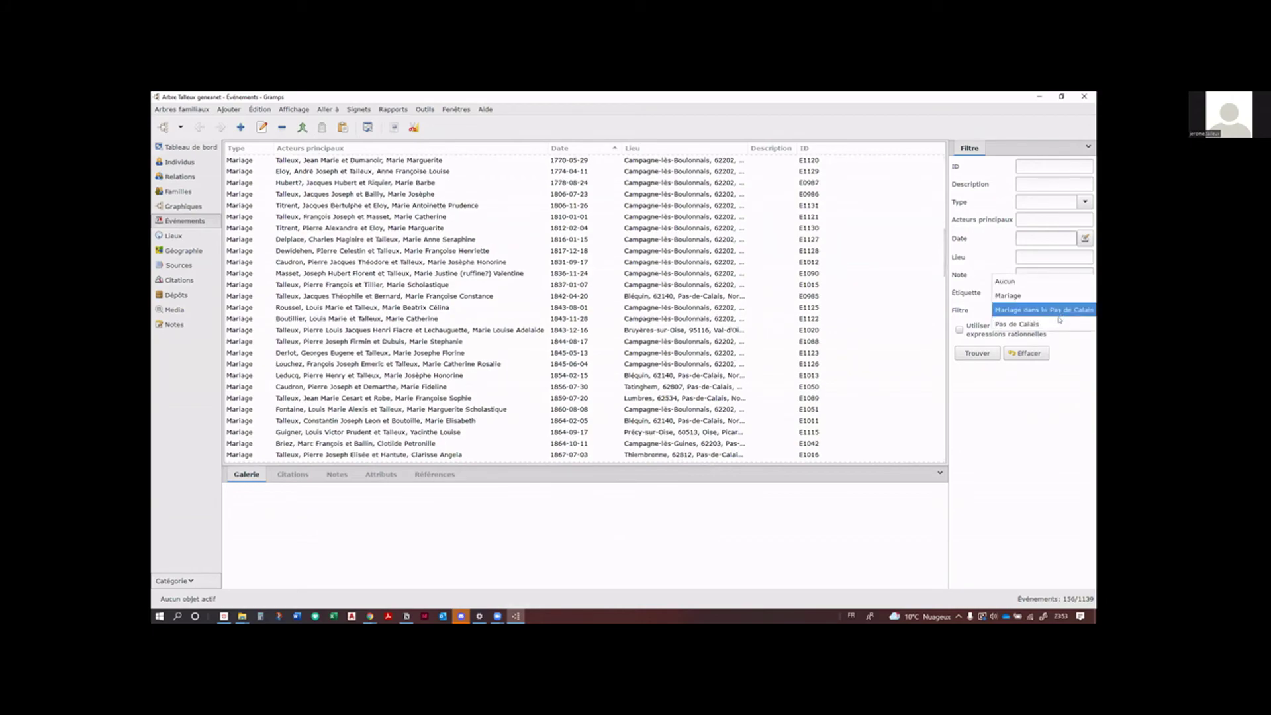
left_click(1044, 310)
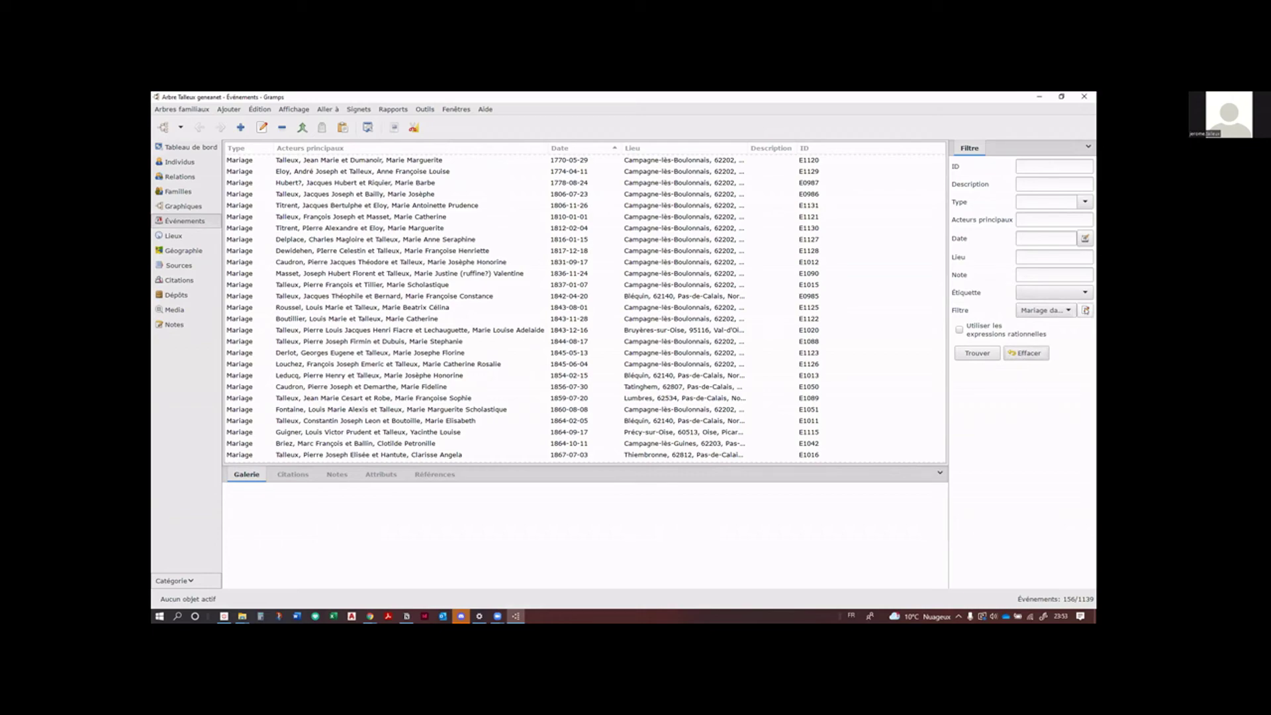
left_click(1086, 310)
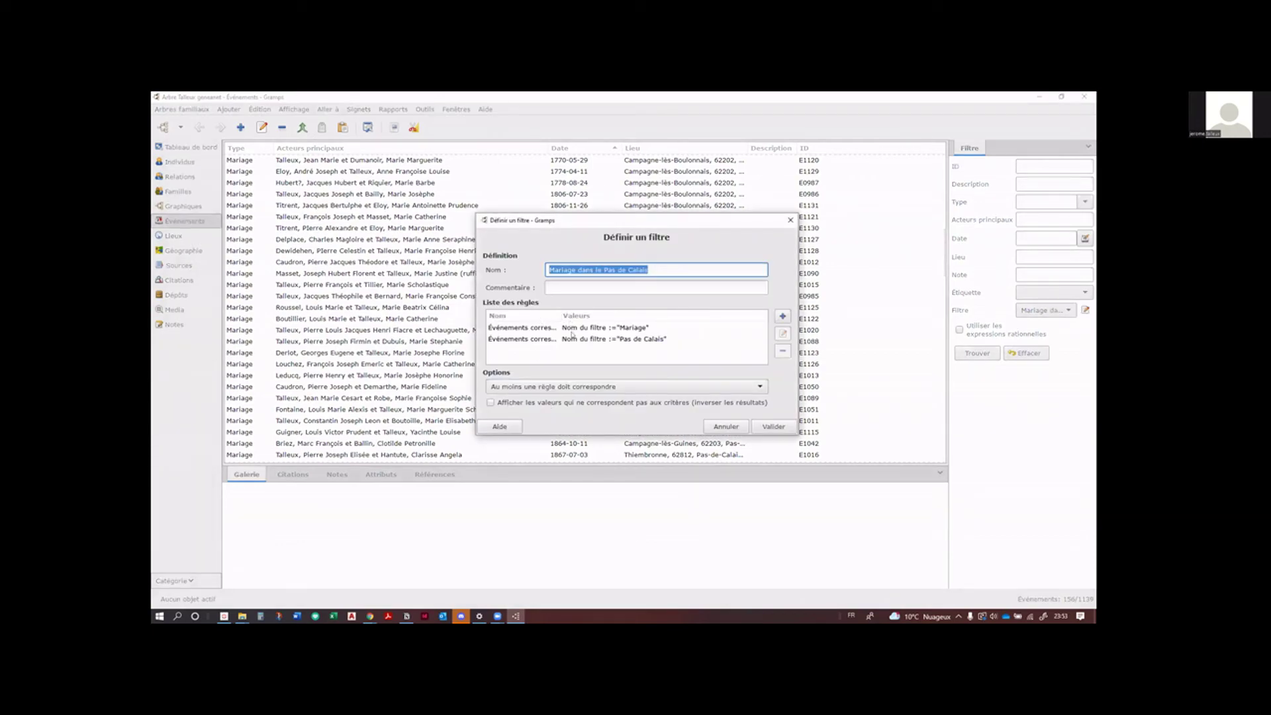
Step: Set the filter to 'Toutes les règles doivent correspondre', save it, and rerun it
left_click(561, 390)
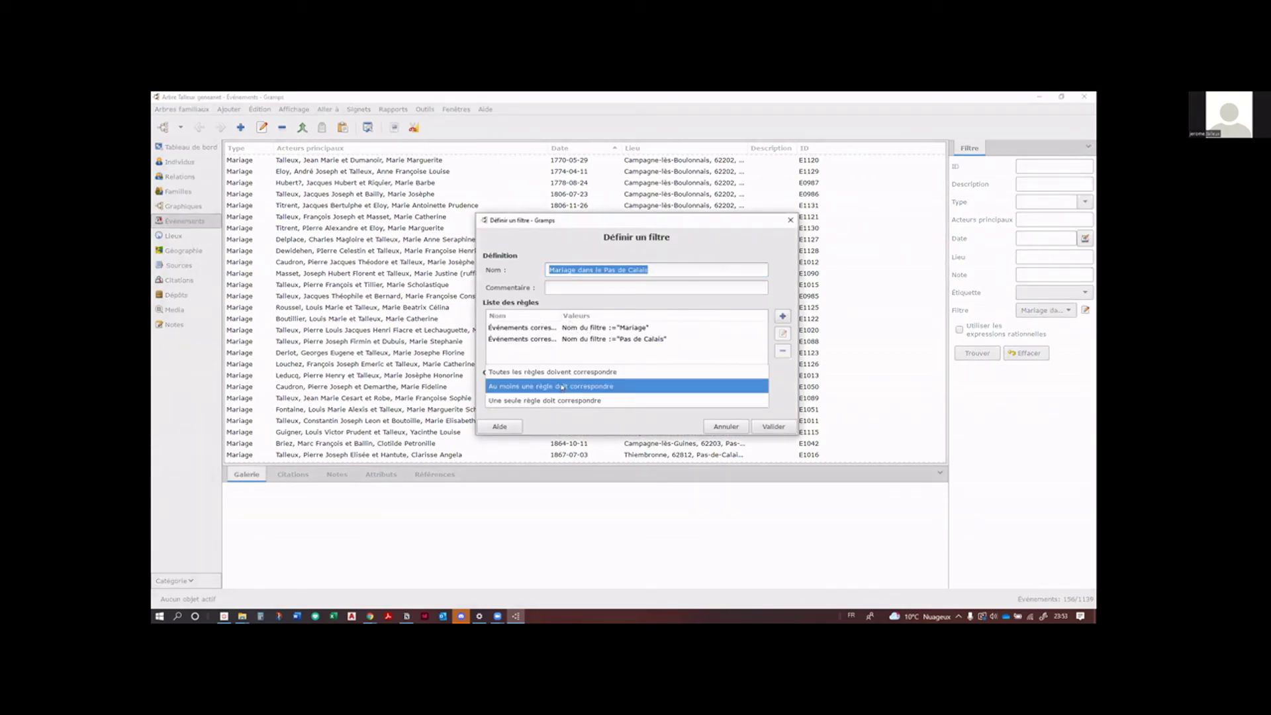
left_click(570, 374)
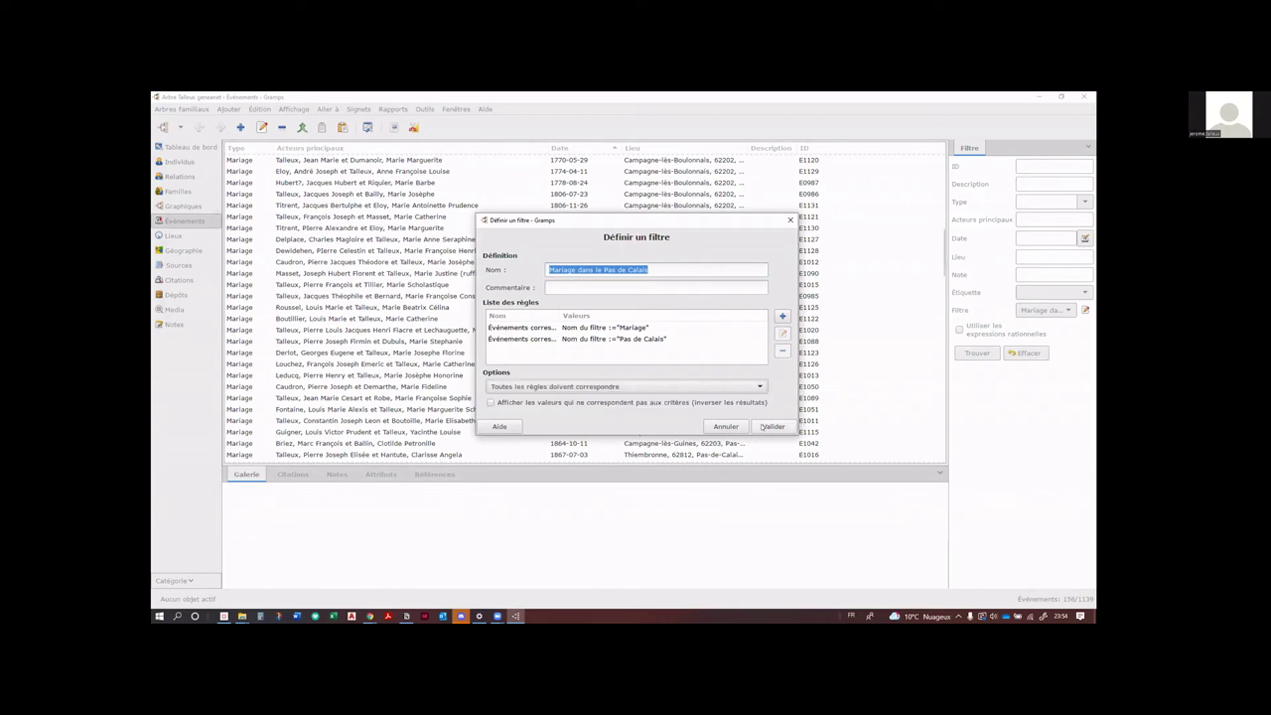
left_click(771, 426)
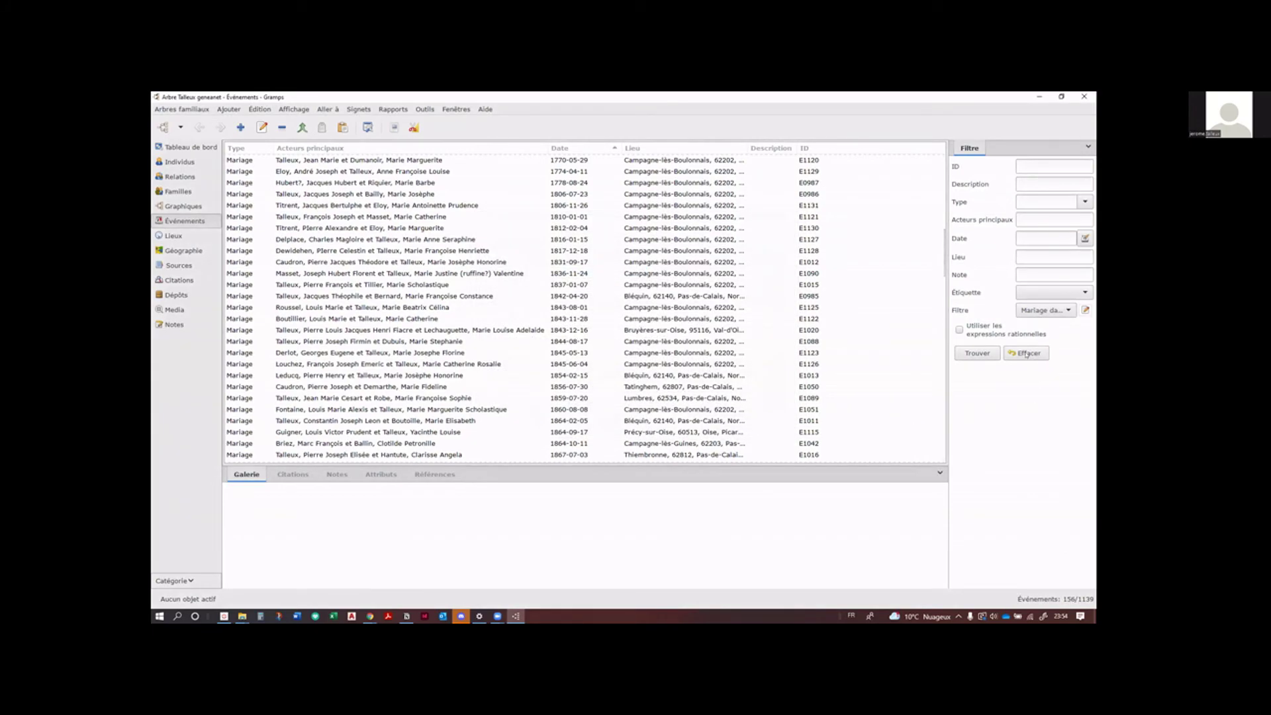
left_click(958, 352)
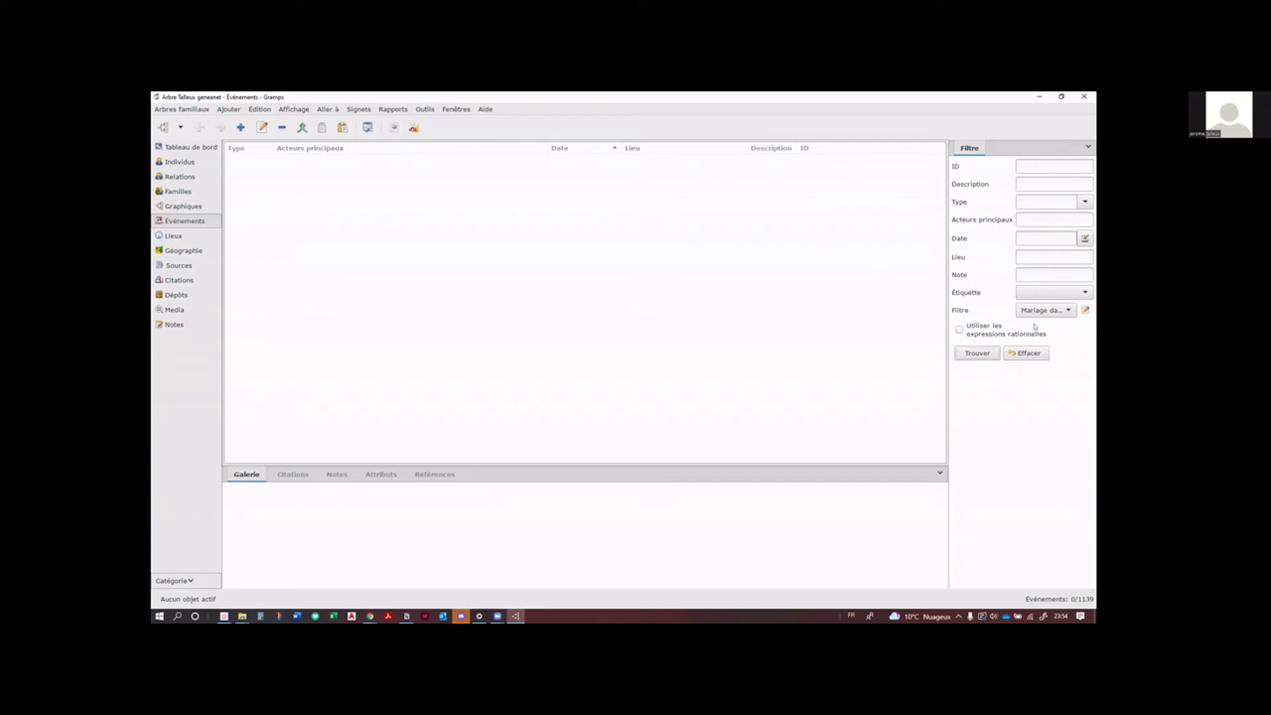
Step: Clear the event filter to list all 1139 events again
left_click(1026, 353)
left_click(975, 355)
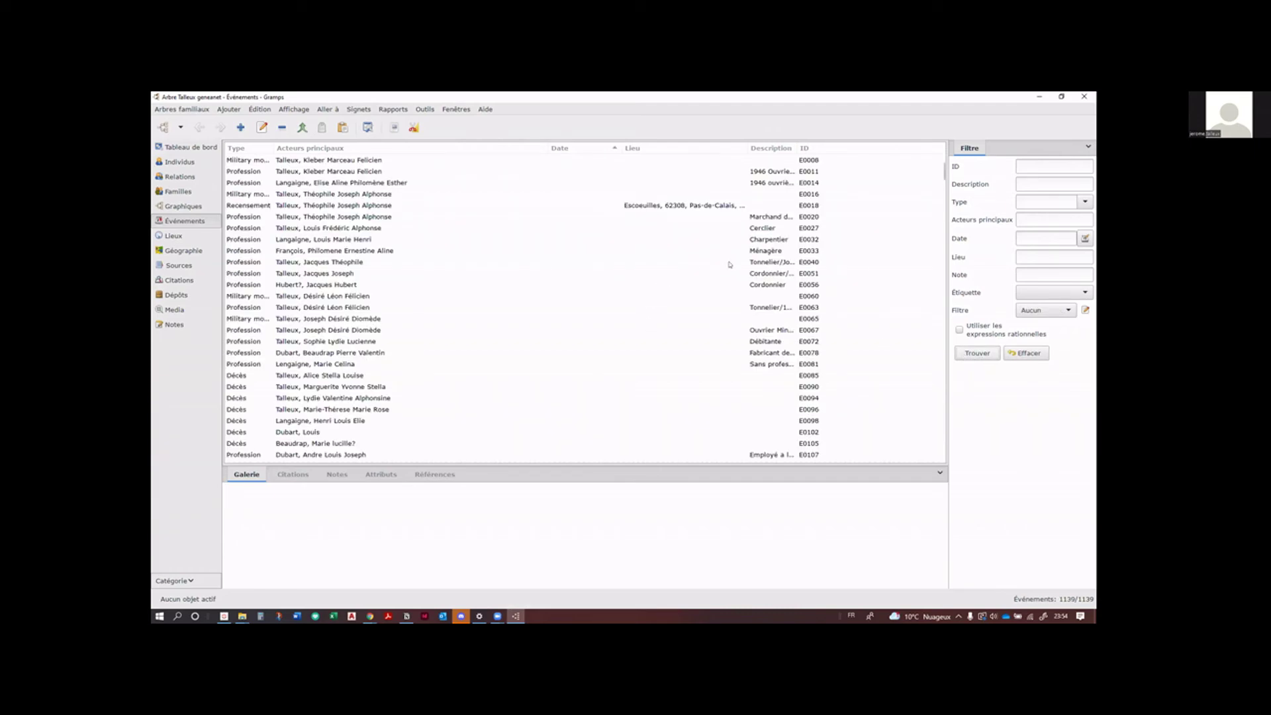
scroll(715, 251, "down", 5)
scroll(696, 225, "up", 5)
scroll(689, 243, "down", 10)
scroll(689, 245, "up", 9)
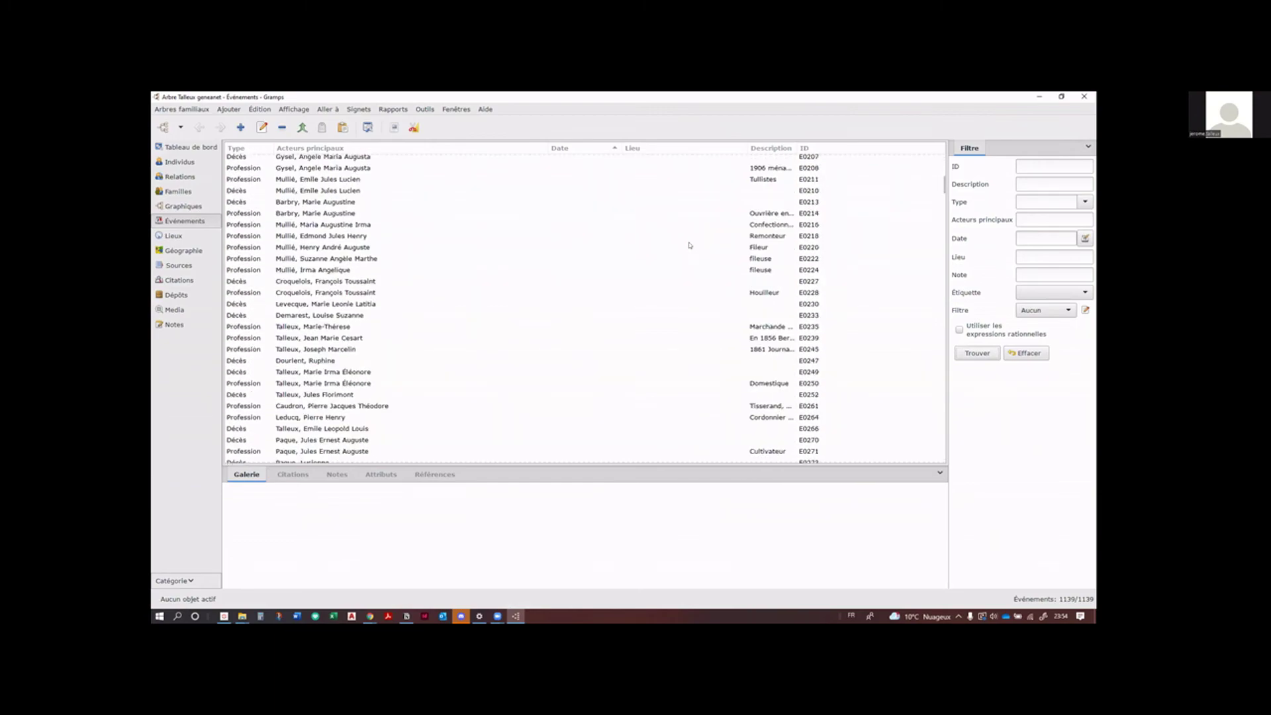
Step: Choose the 'Pas de Calais' event filter and open its definition
left_click(1045, 308)
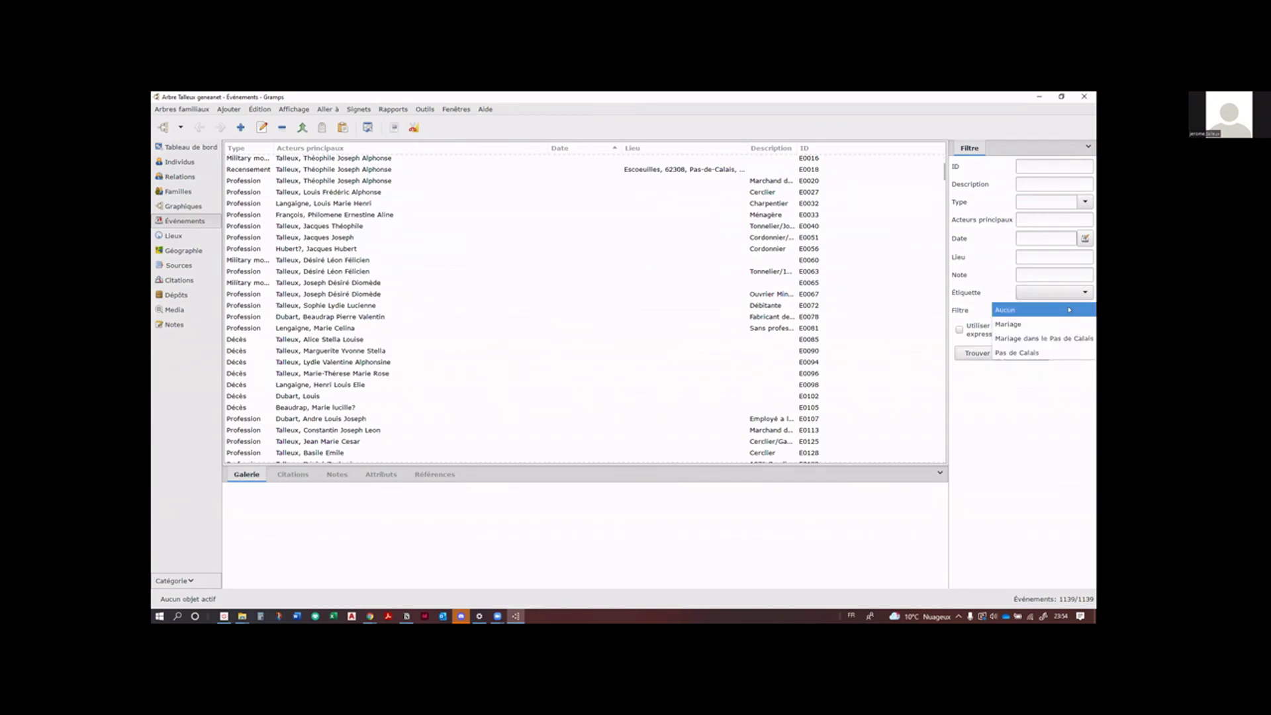
left_click(1078, 340)
left_click(1084, 311)
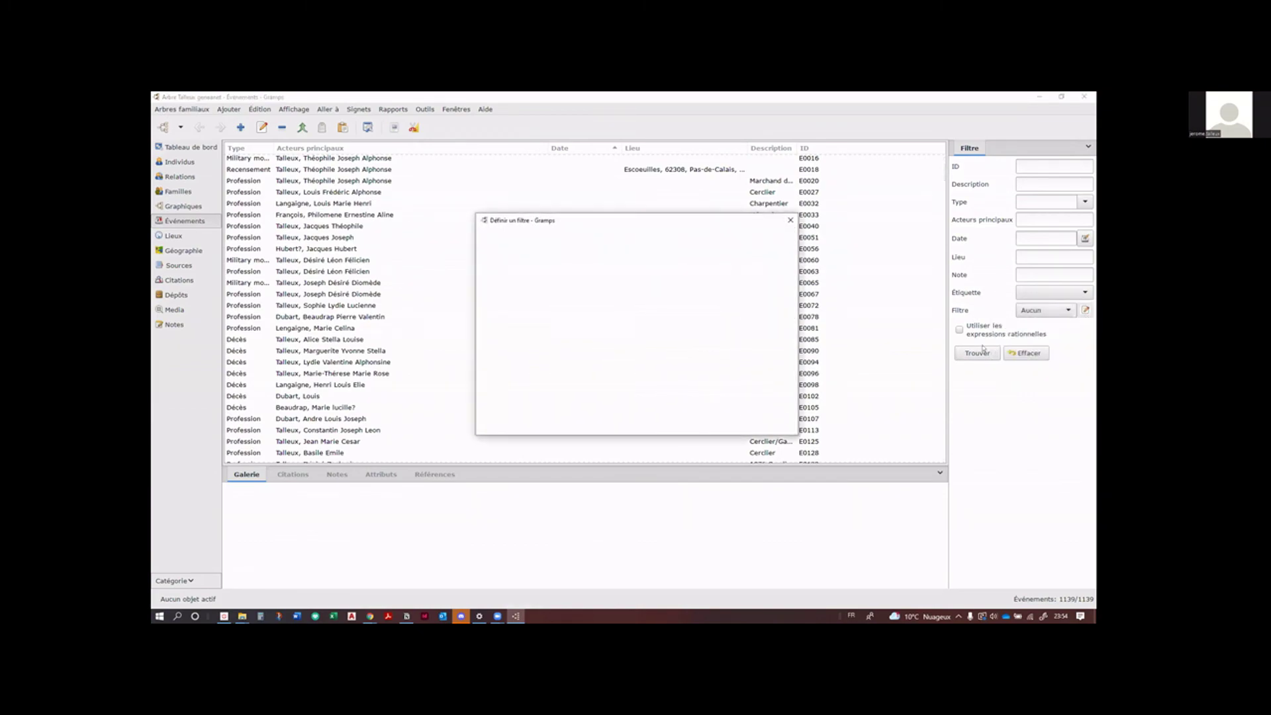
left_click(790, 220)
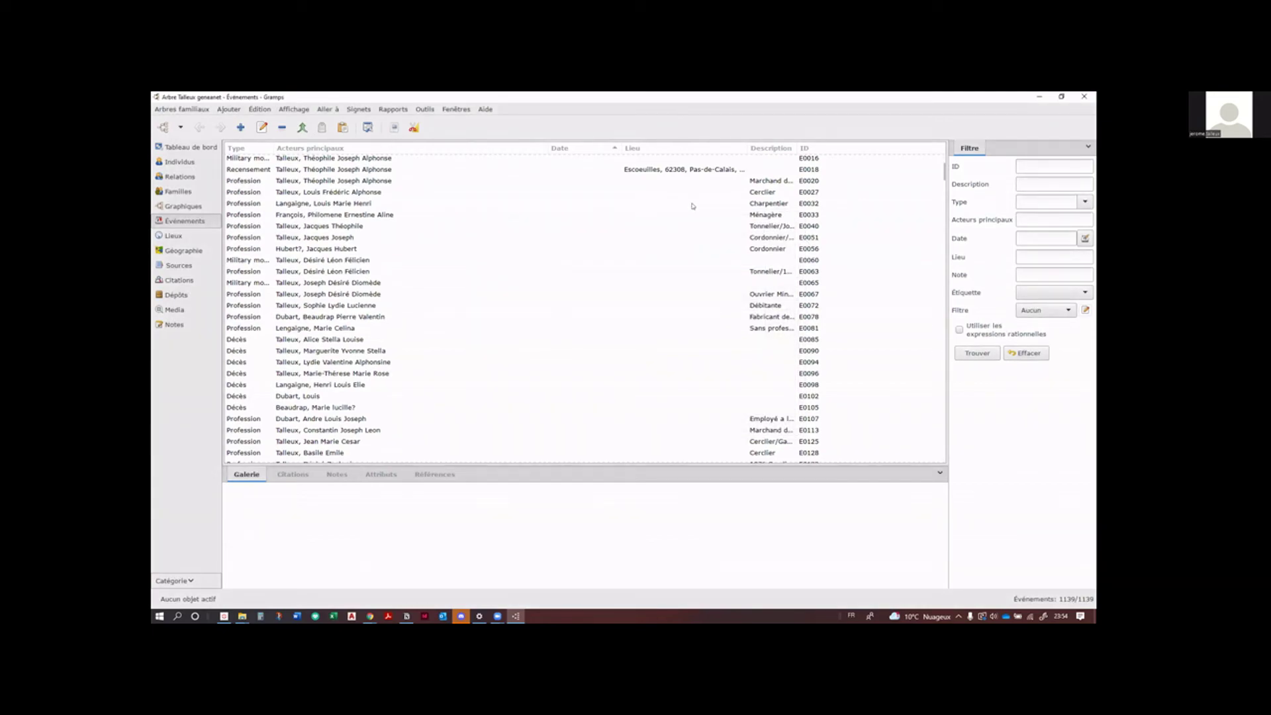
left_click(1052, 310)
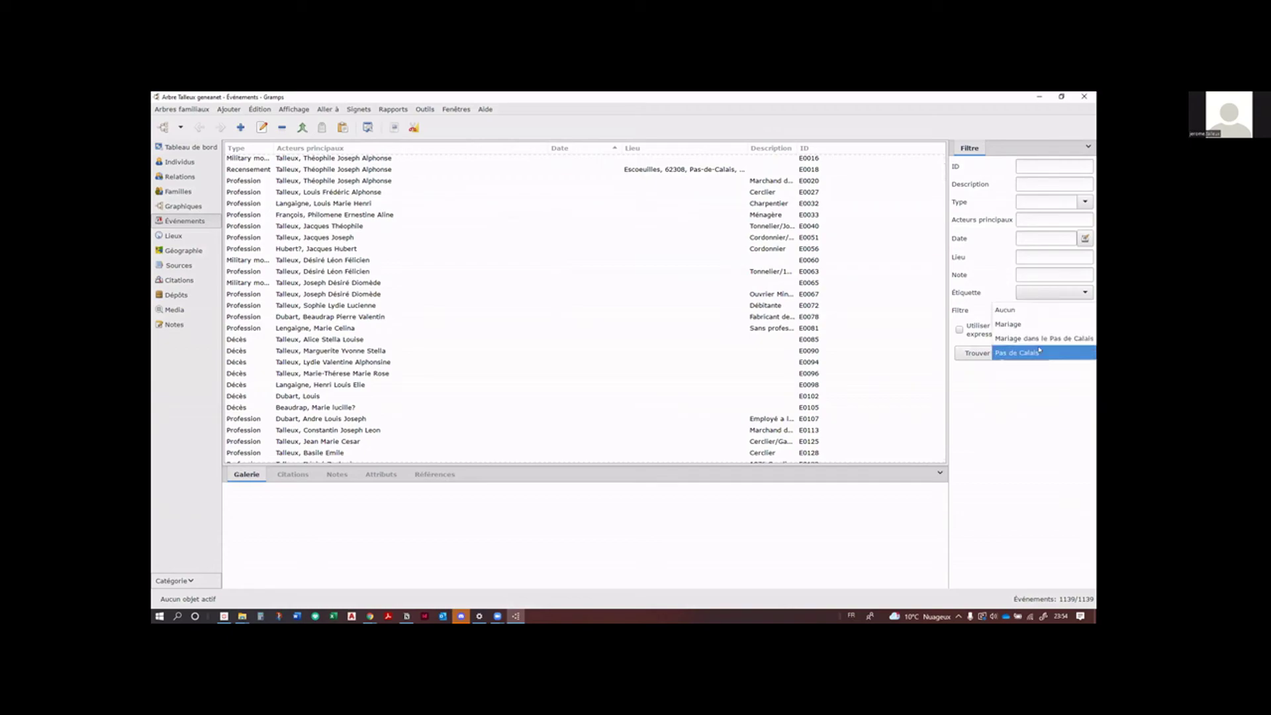
left_click(1038, 355)
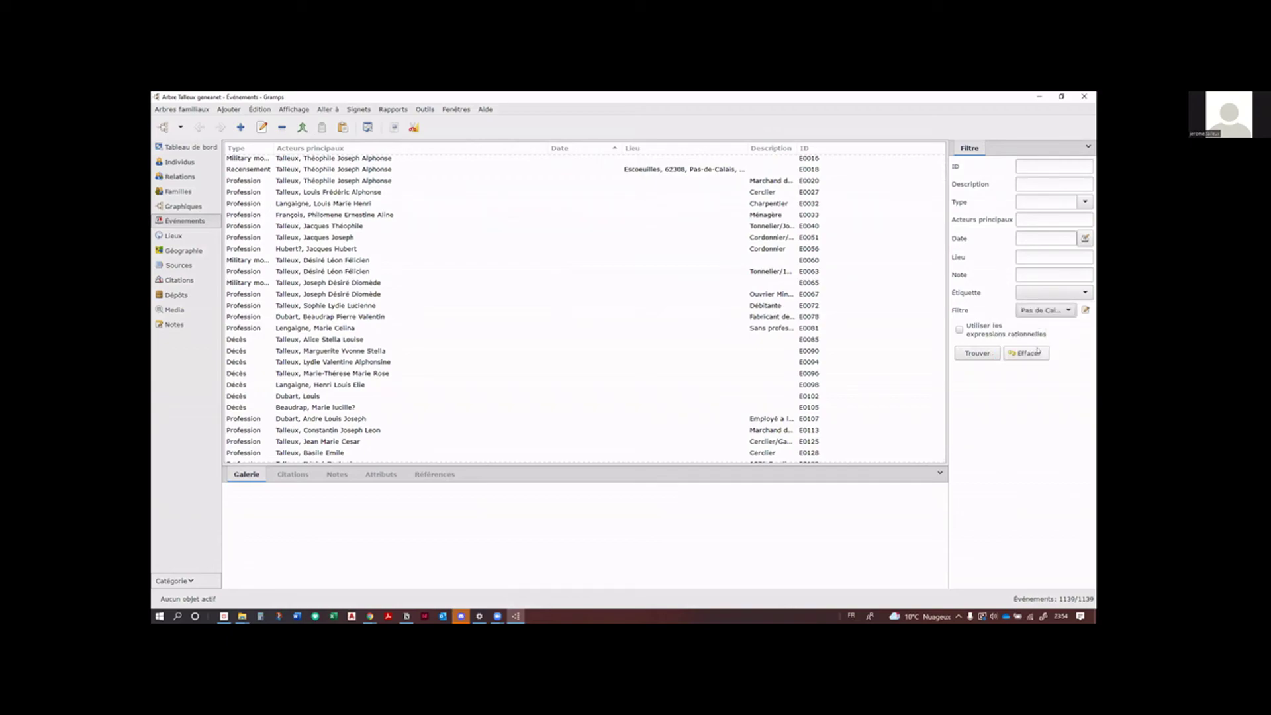
left_click(1085, 310)
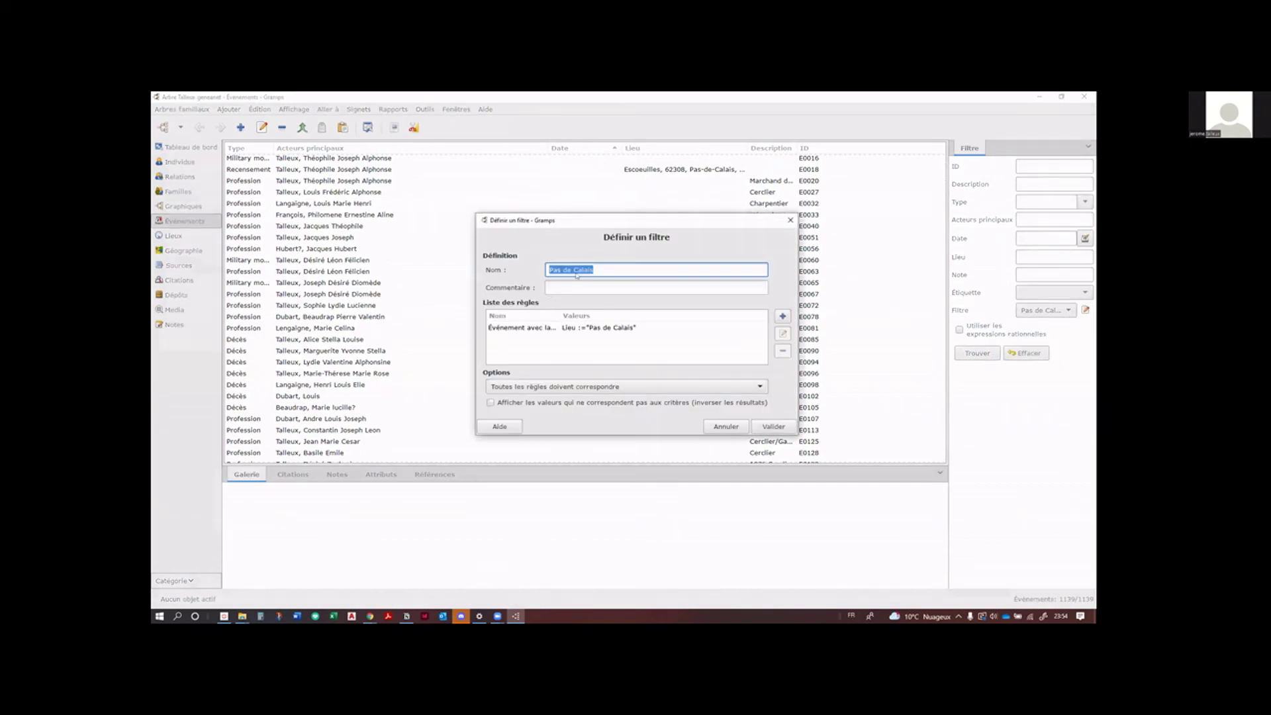
Step: Change the filter's place rule from 'Pas de Calais' to 'Pas-de-Calais' and save it
left_click(573, 270)
left_click(616, 328)
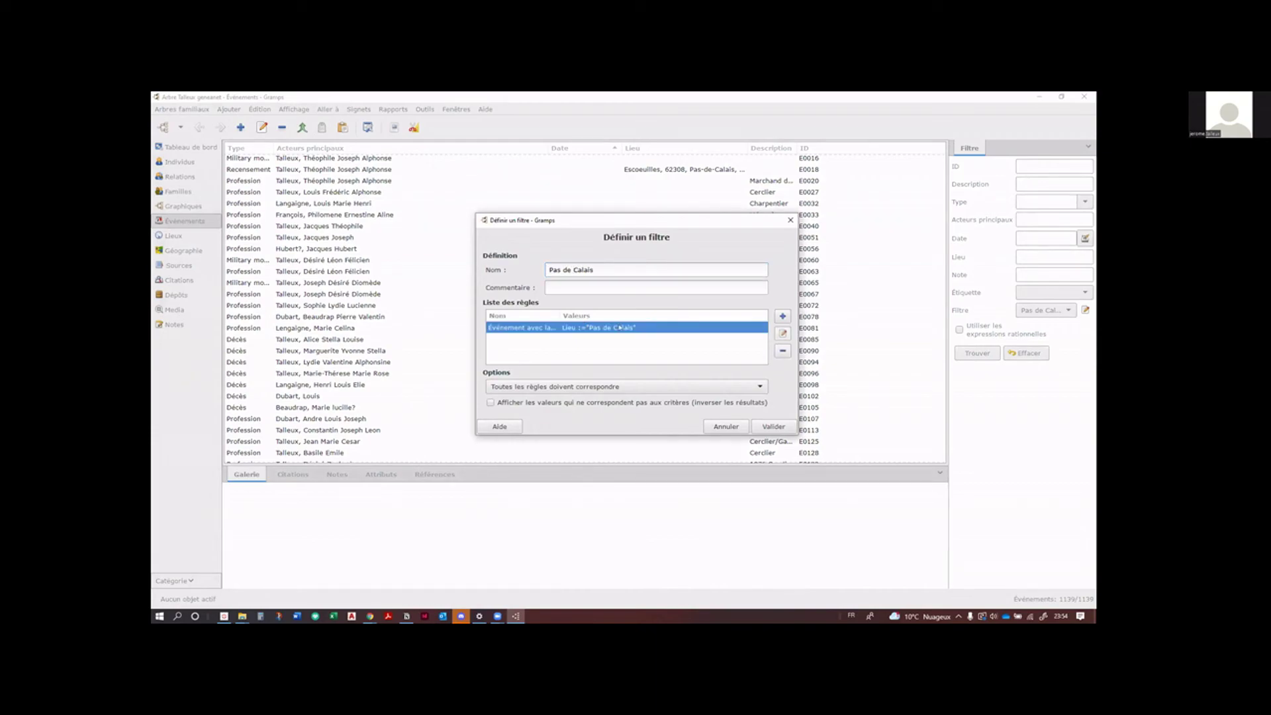
left_click(782, 333)
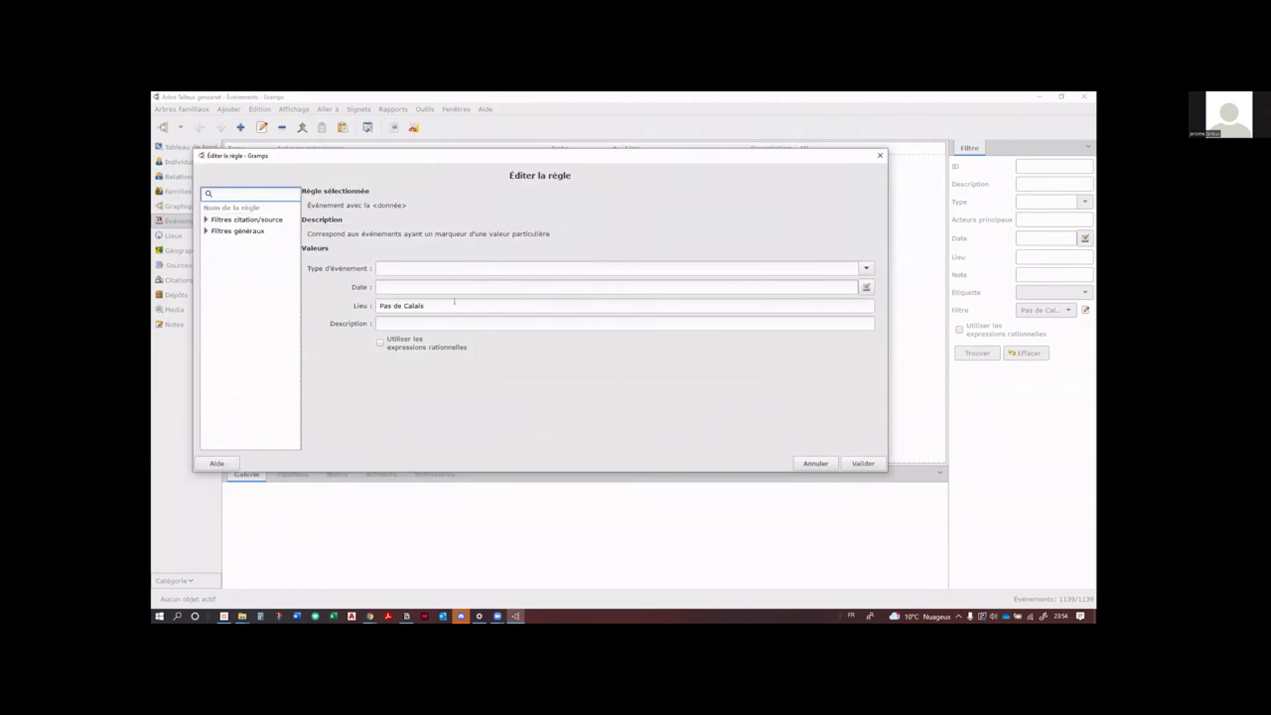
left_click(402, 305)
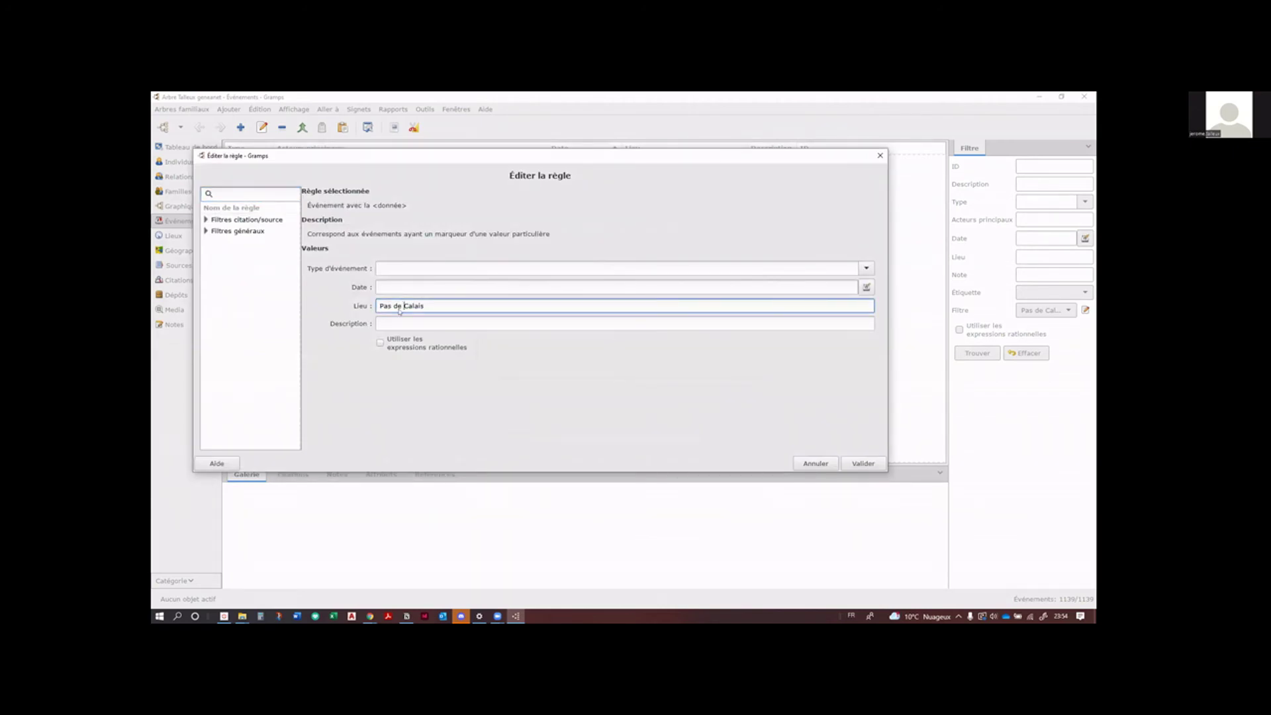
key("BackSpace")
type("-")
key("BackSpace")
type("-de-")
left_click(863, 463)
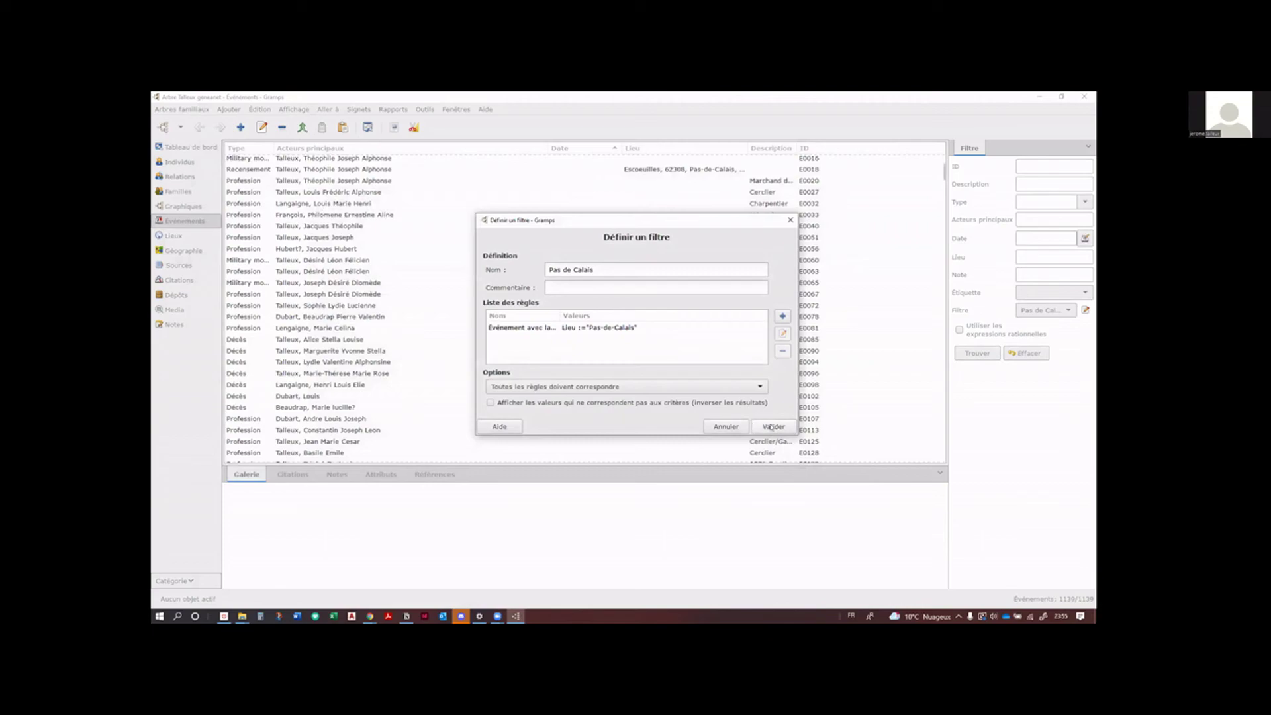
left_click(771, 427)
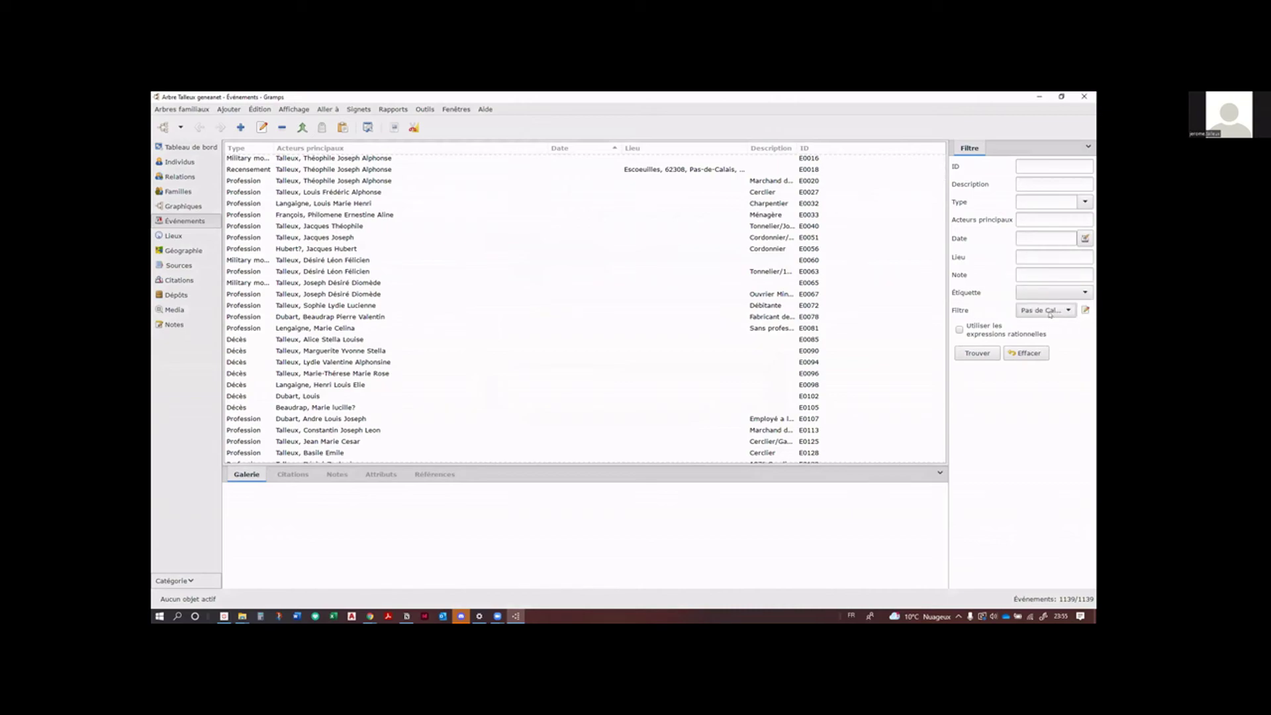
Step: Choose 'Mariage dans le Pas de Calais' and open its filter definition
left_click(1049, 313)
left_click(1054, 301)
left_click(1085, 310)
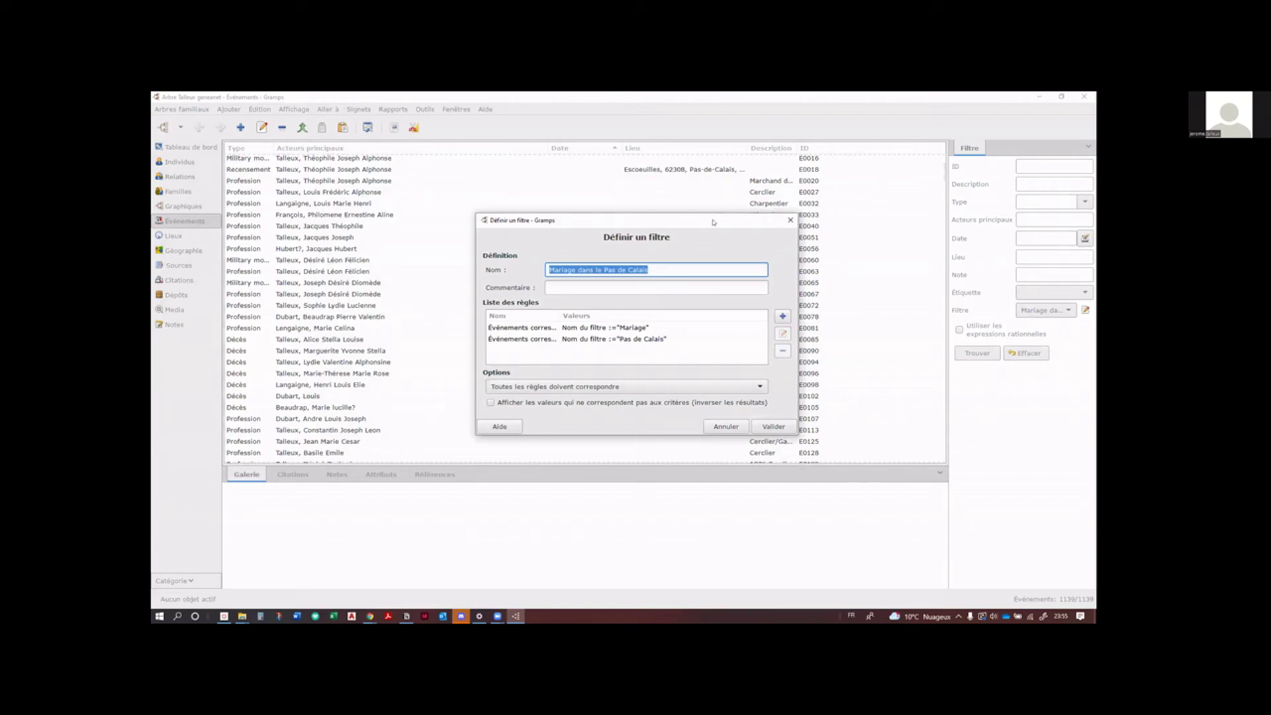
Step: Rerun the marriage filter to get 94 events and sort them by date, newest first
left_click(791, 220)
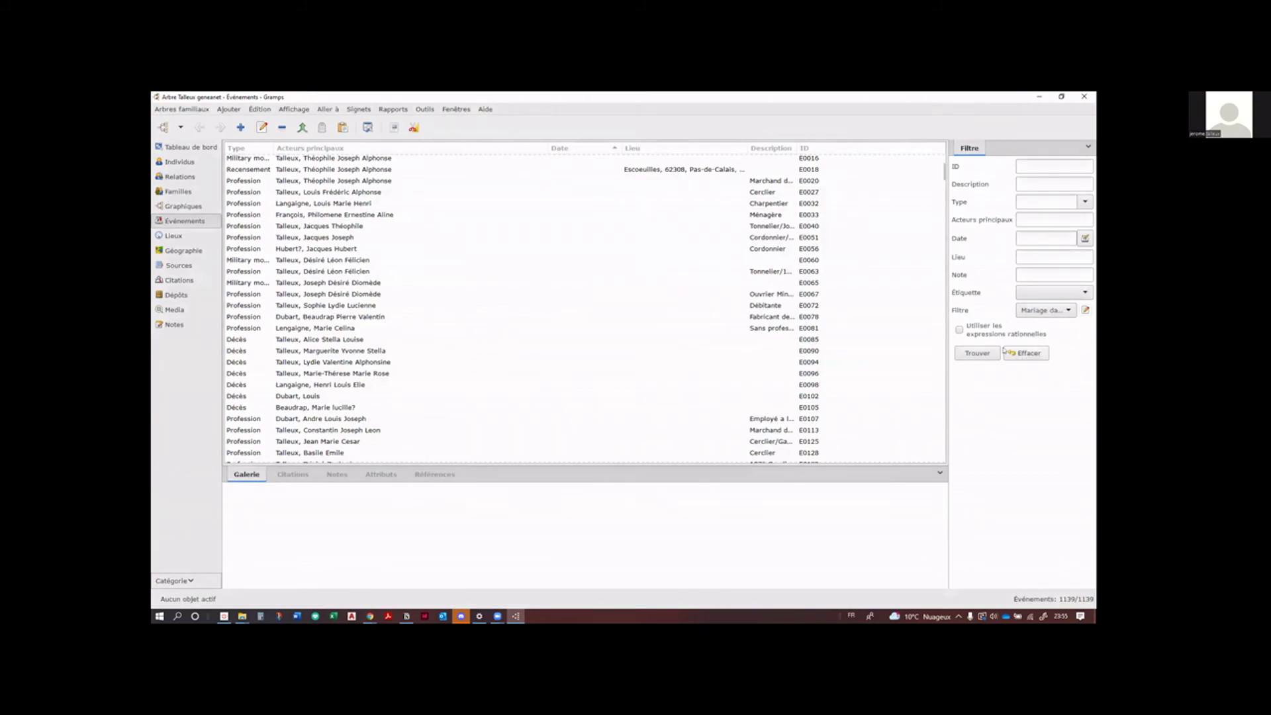
left_click(975, 354)
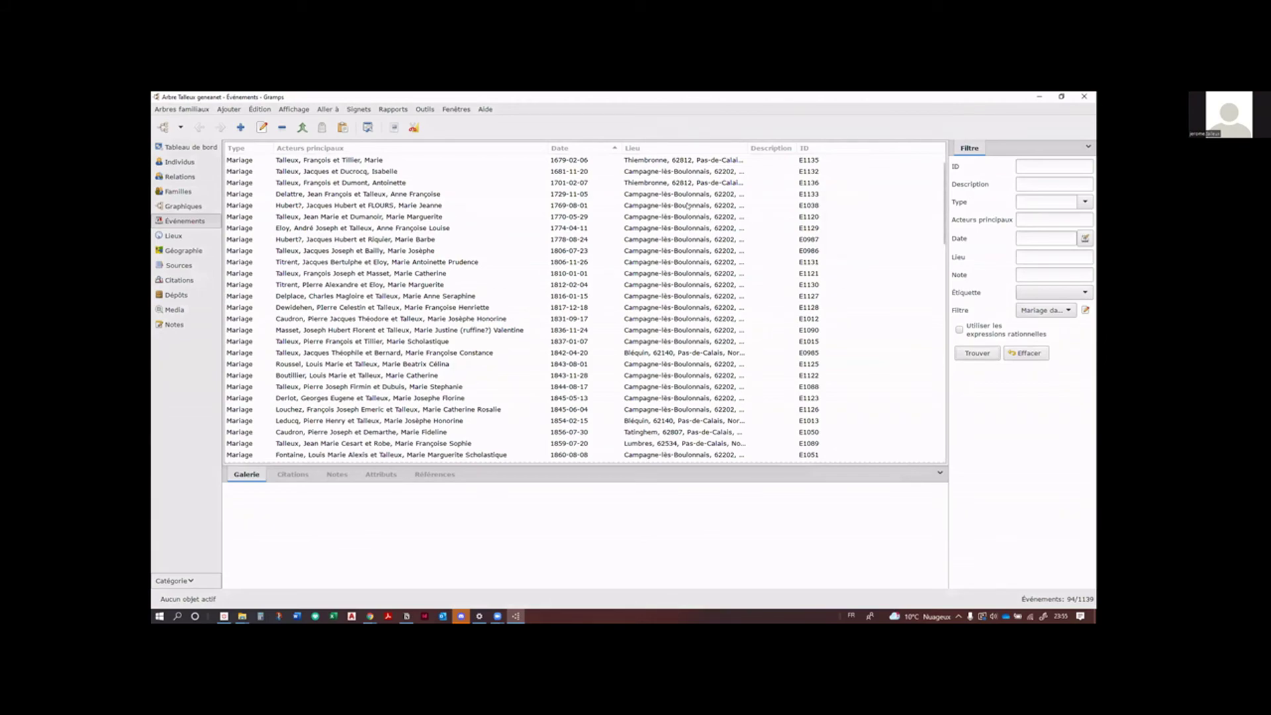
scroll(680, 243, "down", 10)
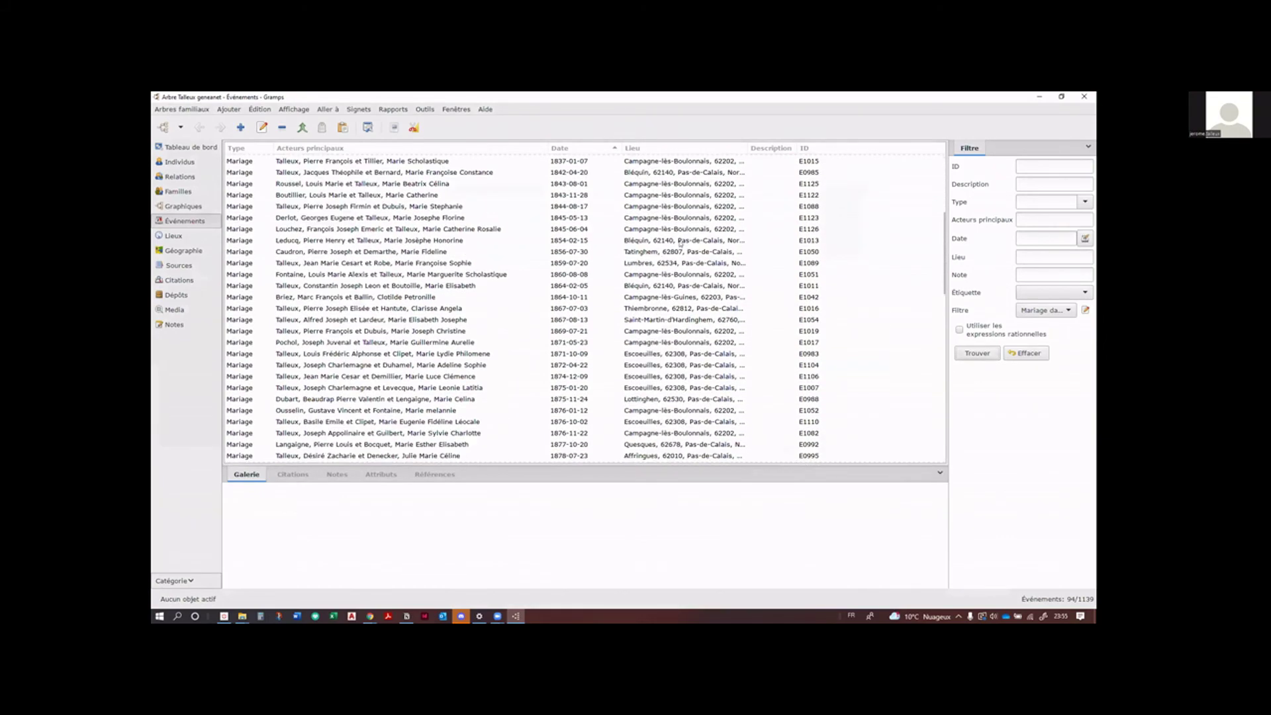
scroll(680, 243, "down", 9)
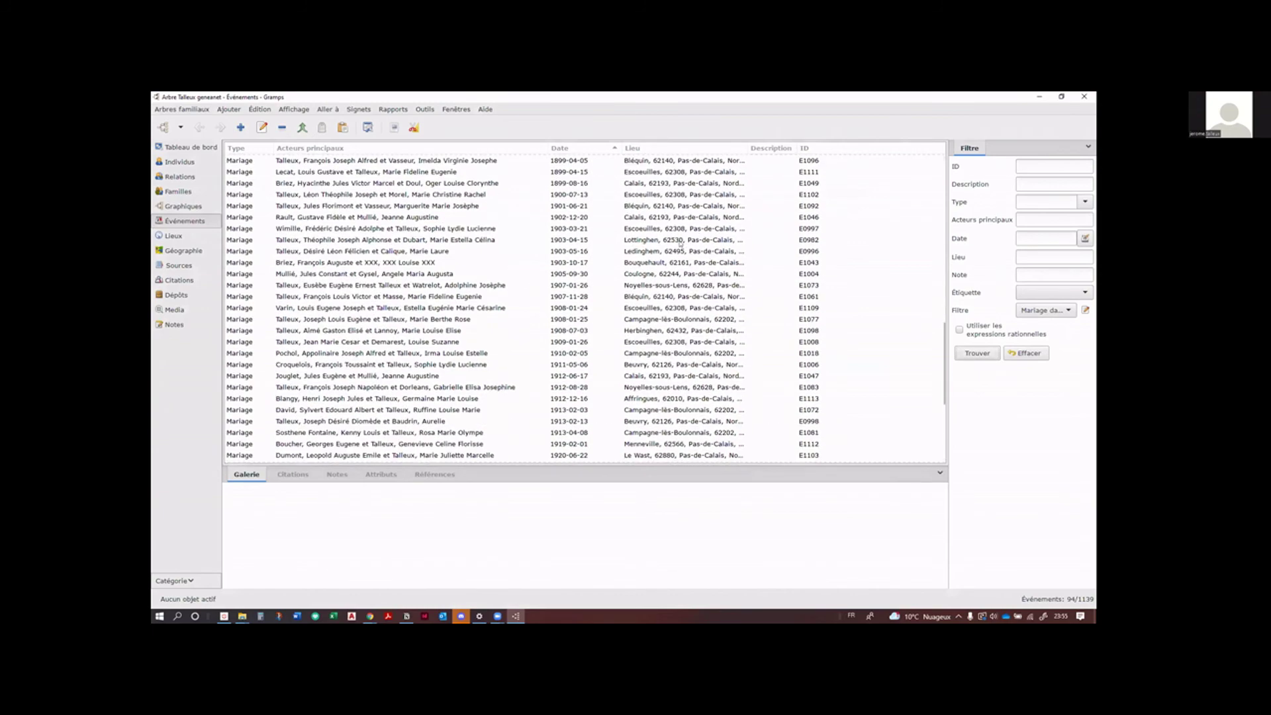
scroll(680, 243, "down", 2)
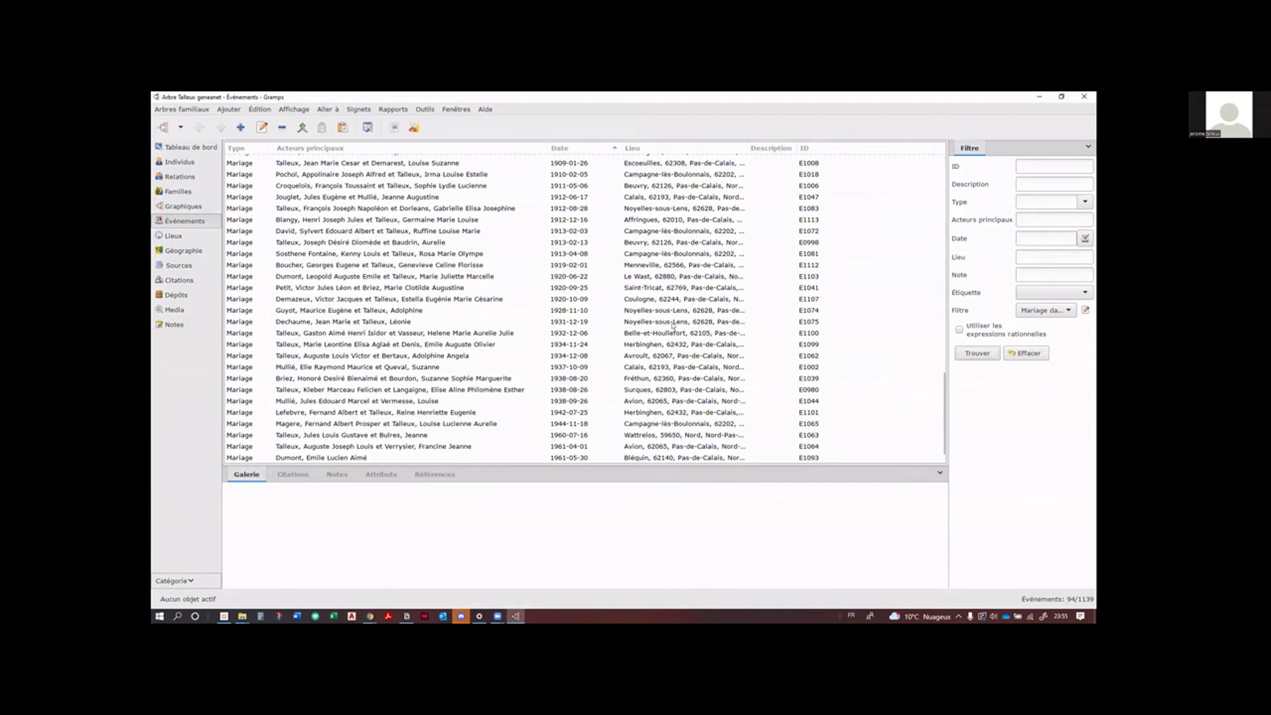
scroll(672, 324, "up", 12)
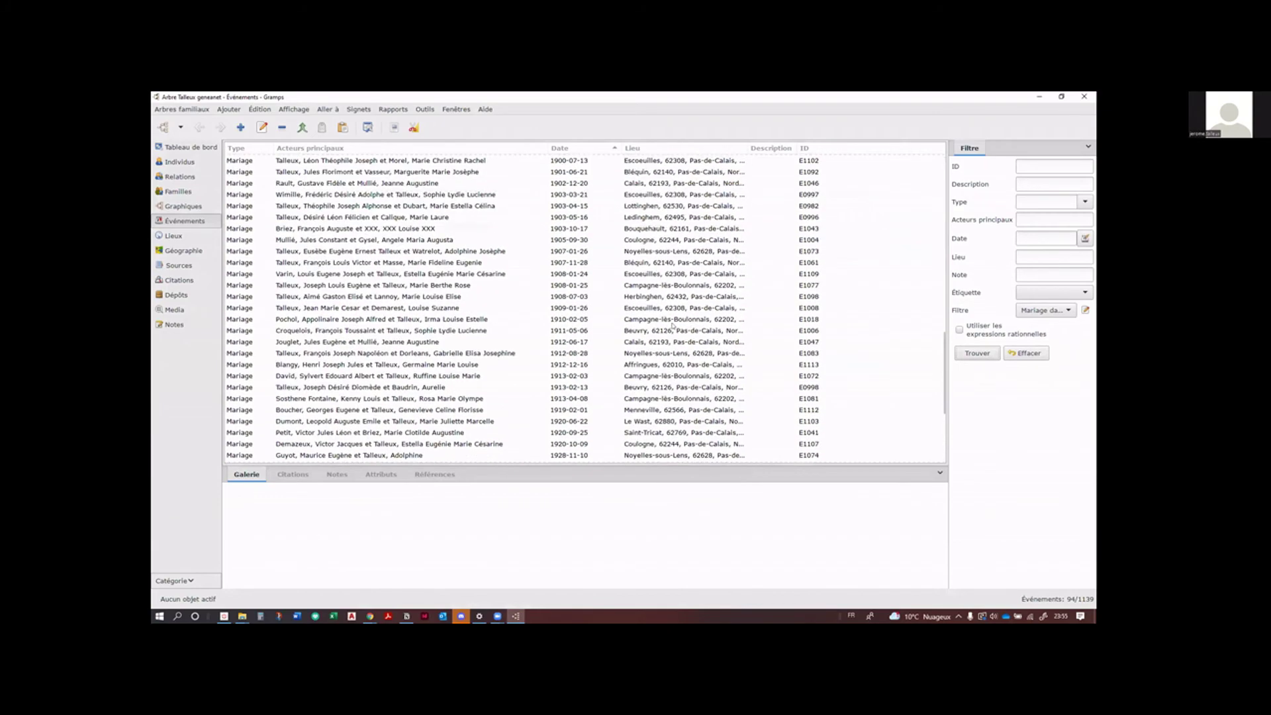
scroll(673, 325, "up", 10)
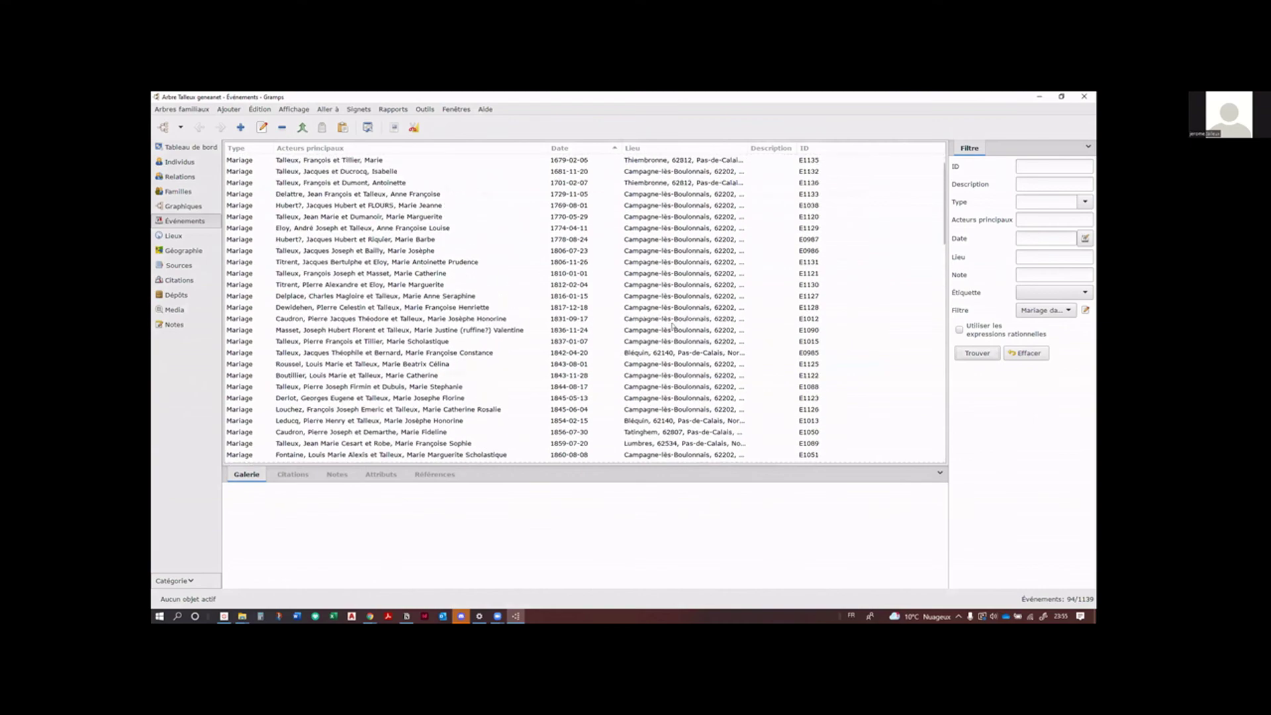
left_click(558, 150)
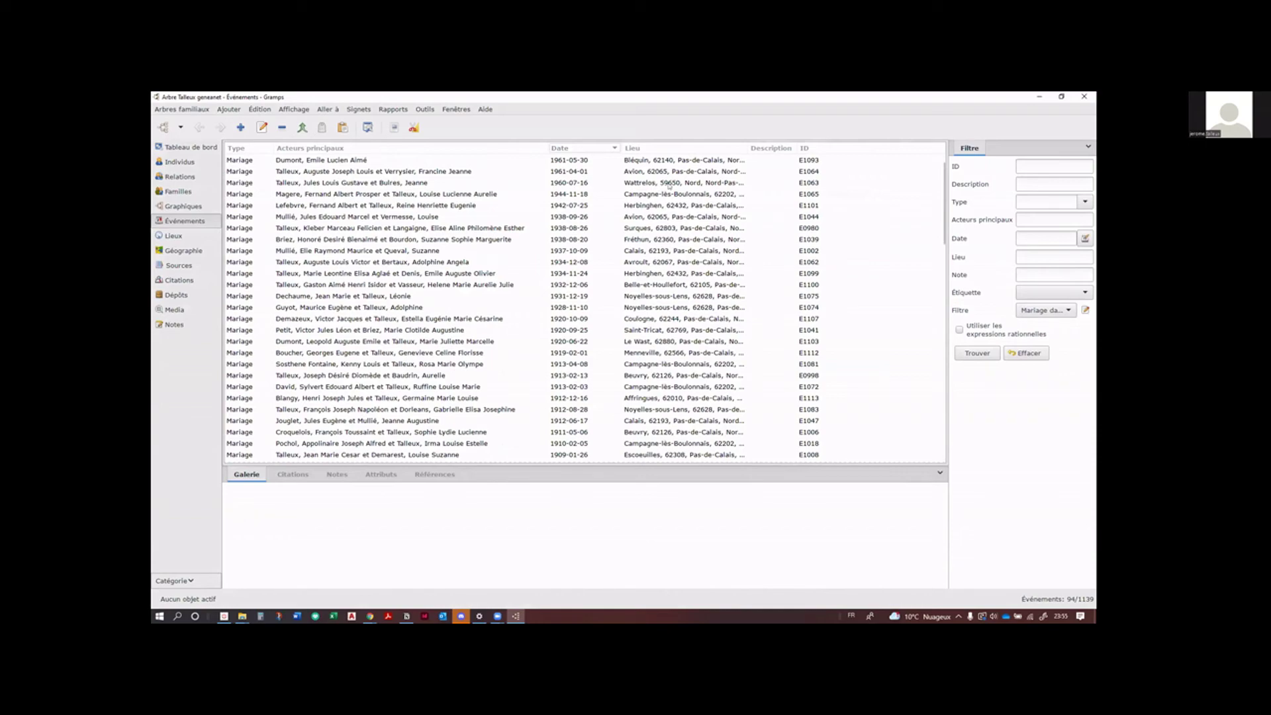
left_click(186, 162)
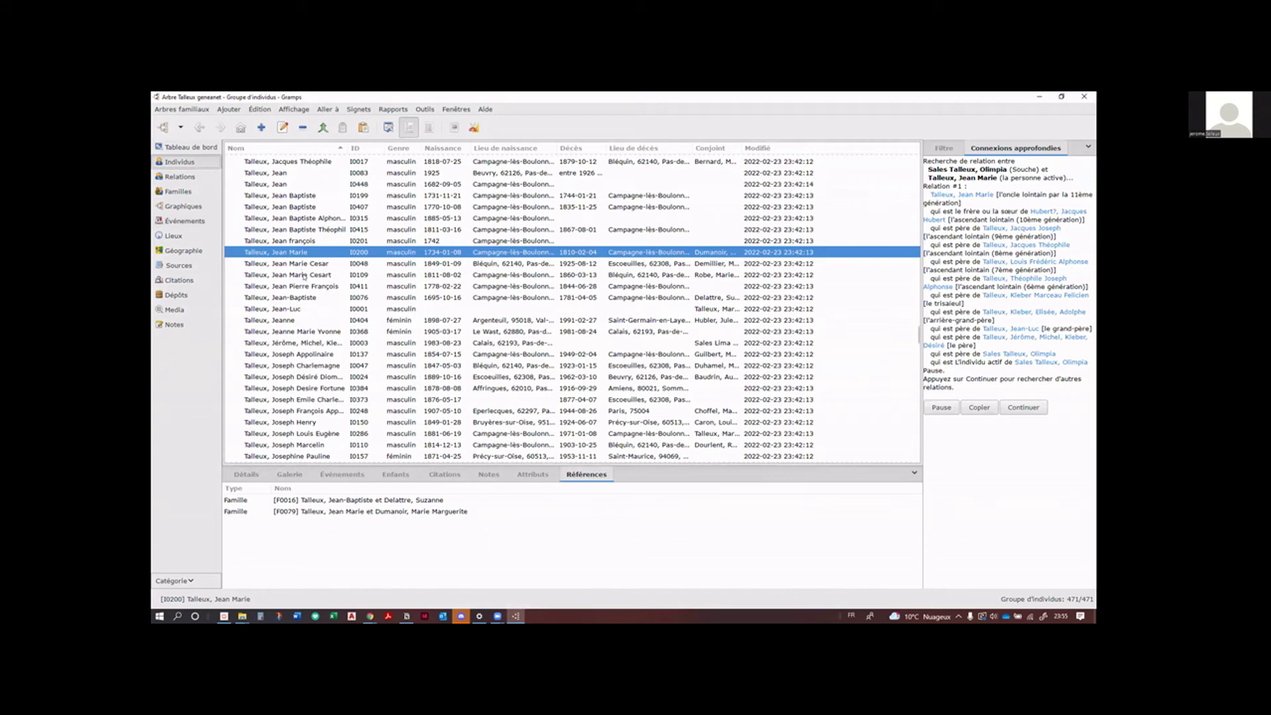
Step: Create a new person filter from the Individus Filtre sidebar named 'Mariés du pas de calais'
left_click(943, 148)
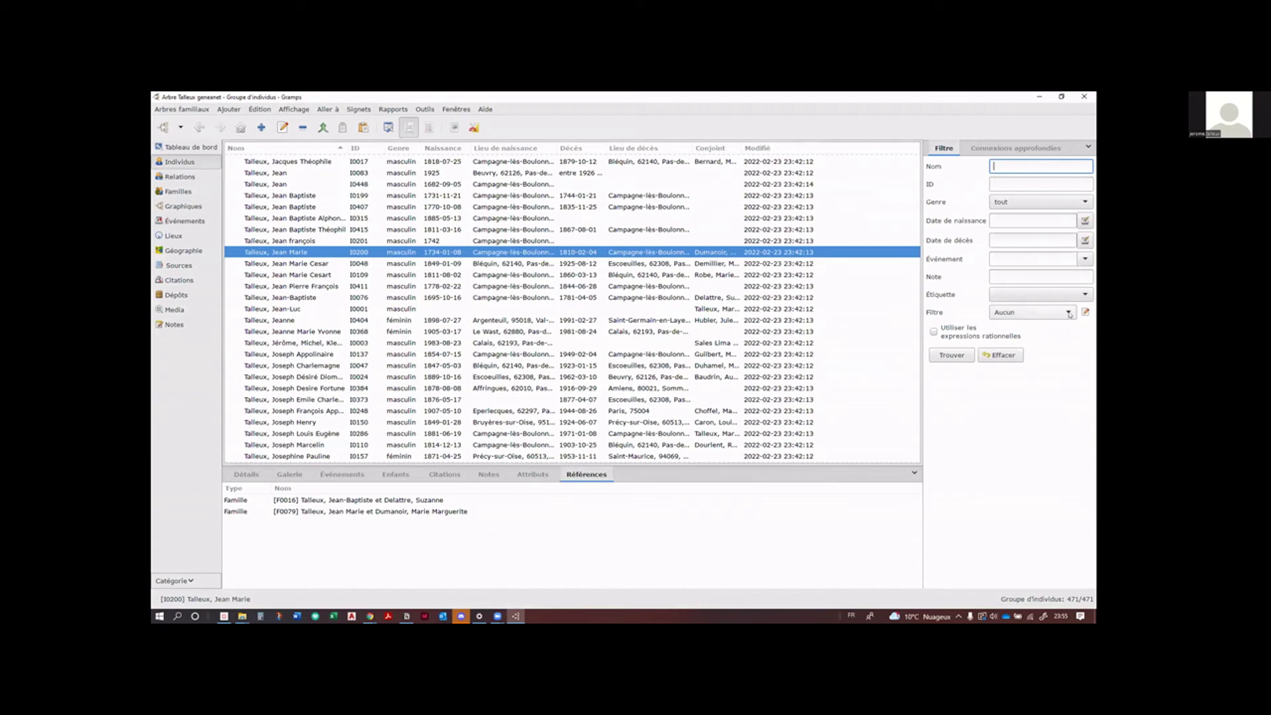
left_click(1085, 312)
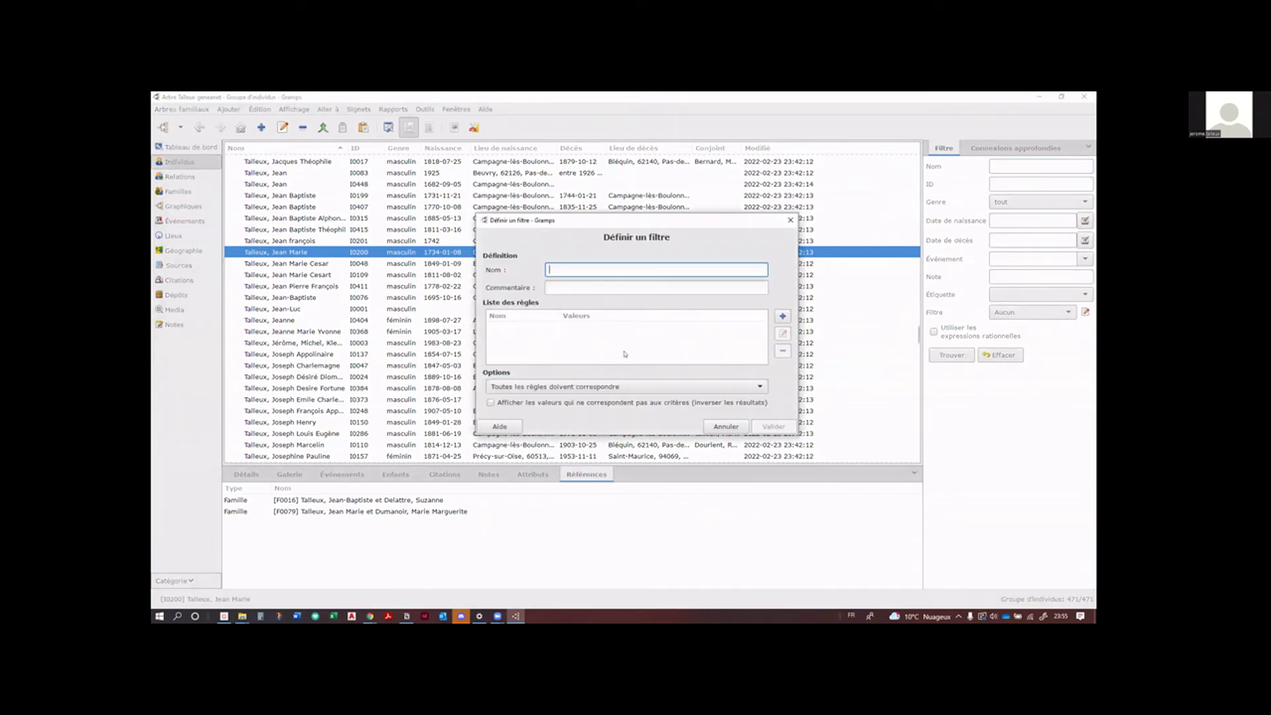
left_click(783, 315)
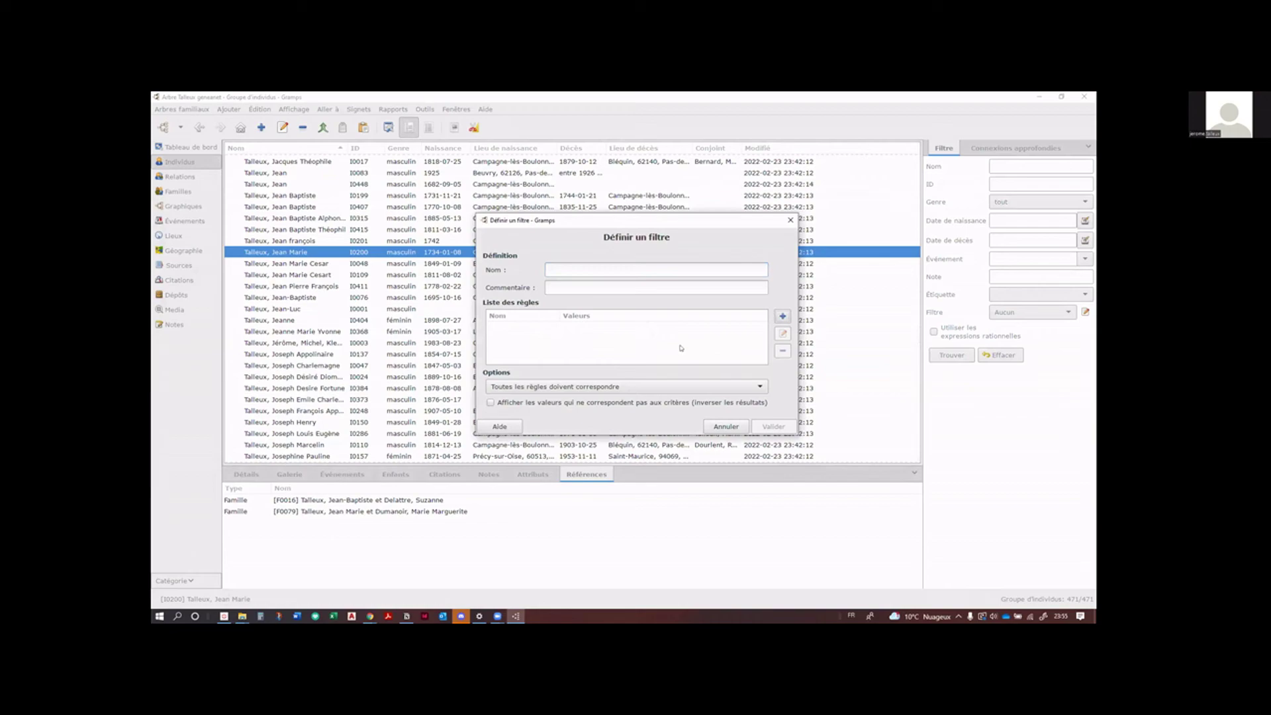
left_click(592, 269)
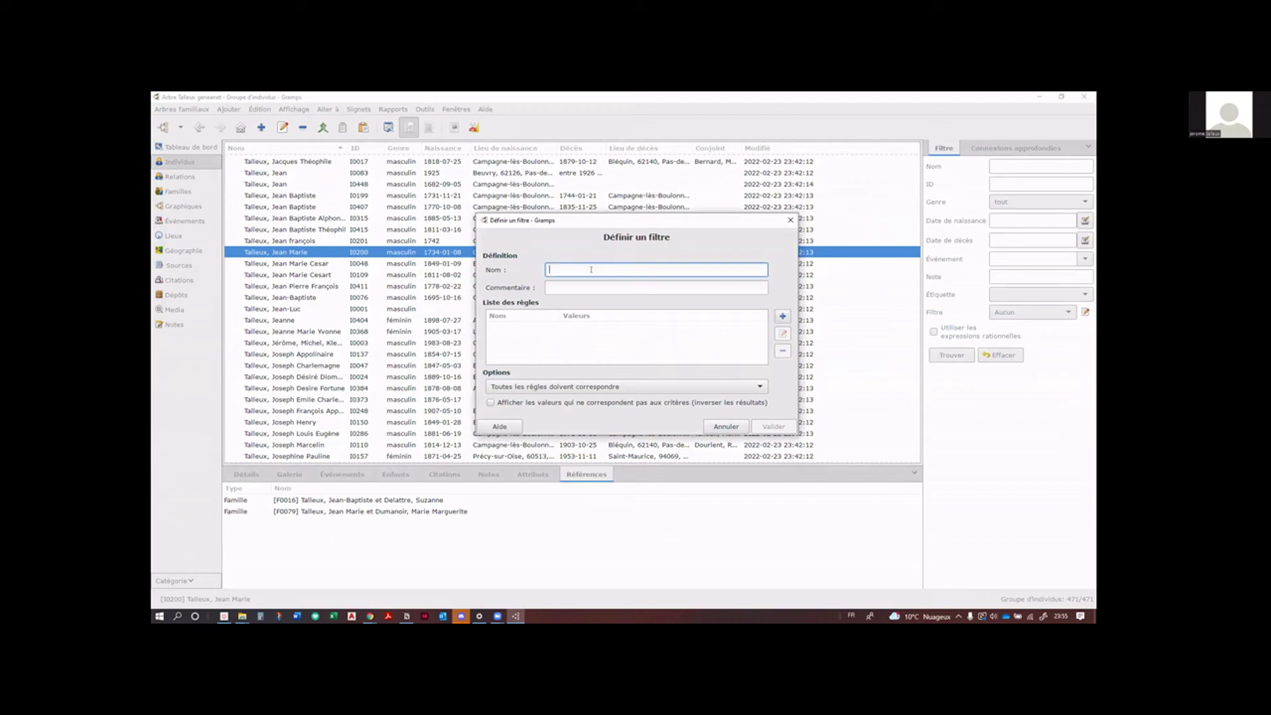
type("Mariés du pas de calais")
Step: Open the rule picker for the new person filter and expand Filtres généraux
left_click(782, 316)
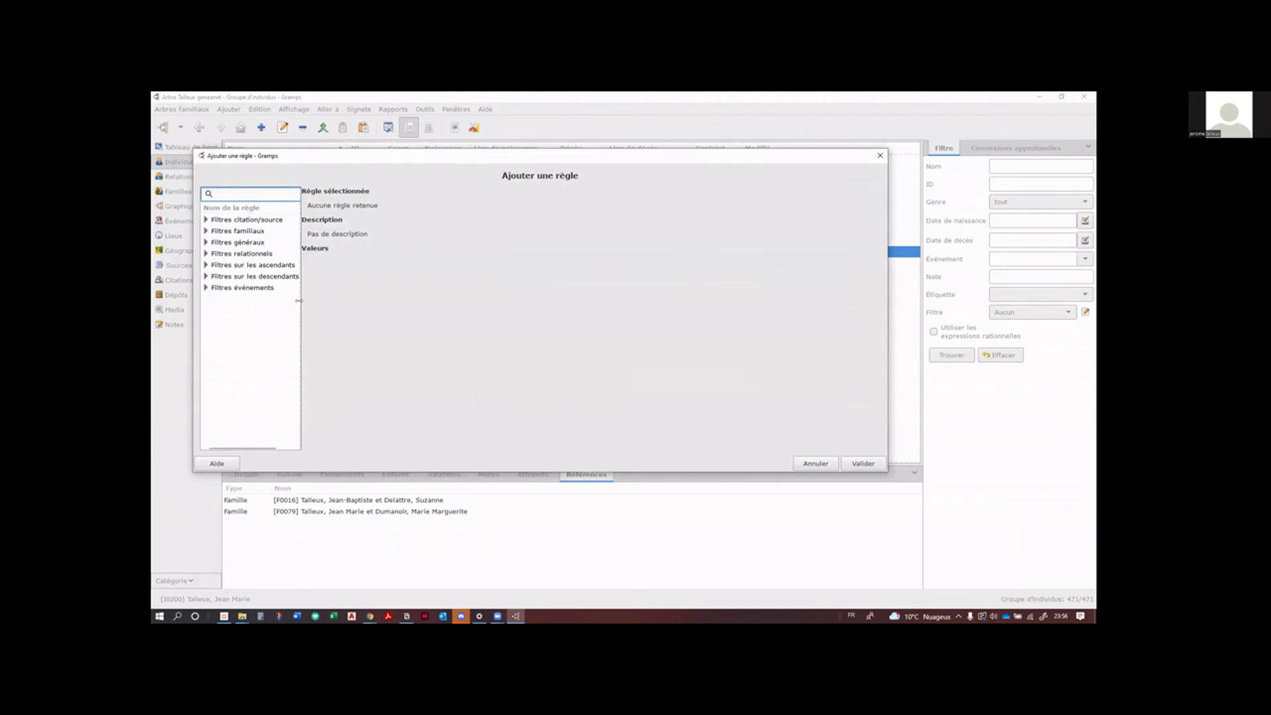
left_click(206, 242)
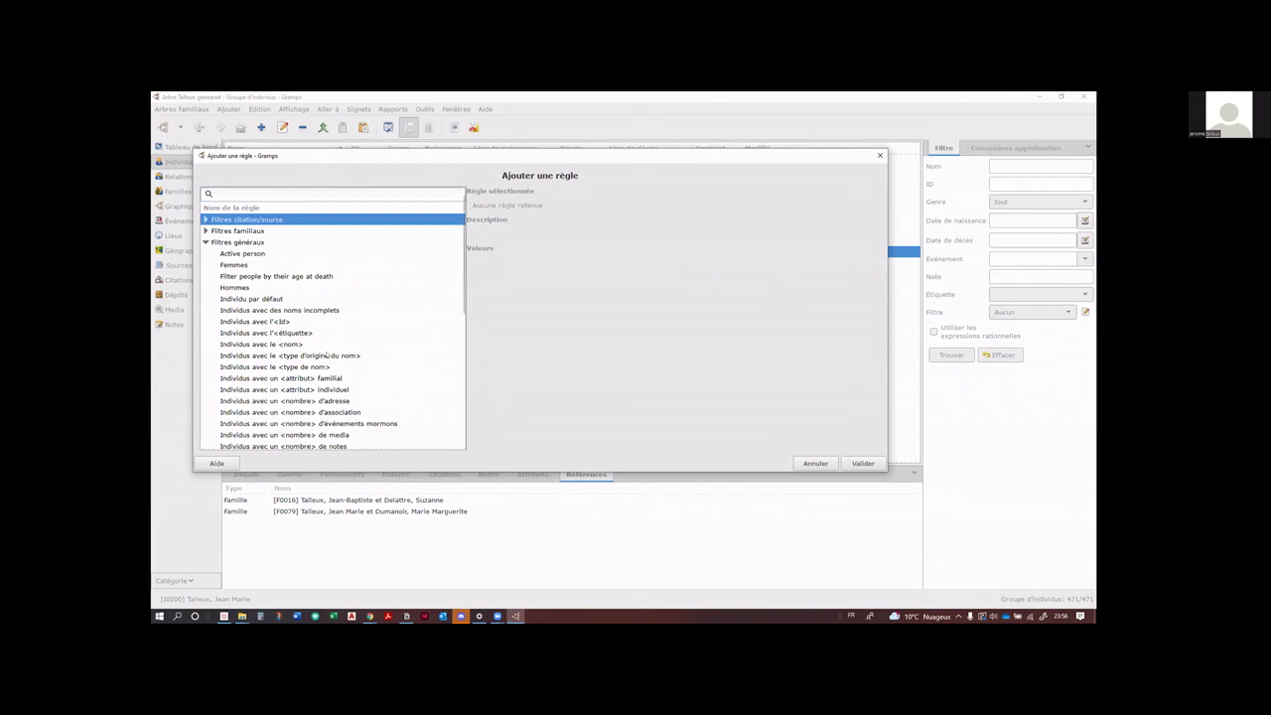
scroll(326, 354, "down", 10)
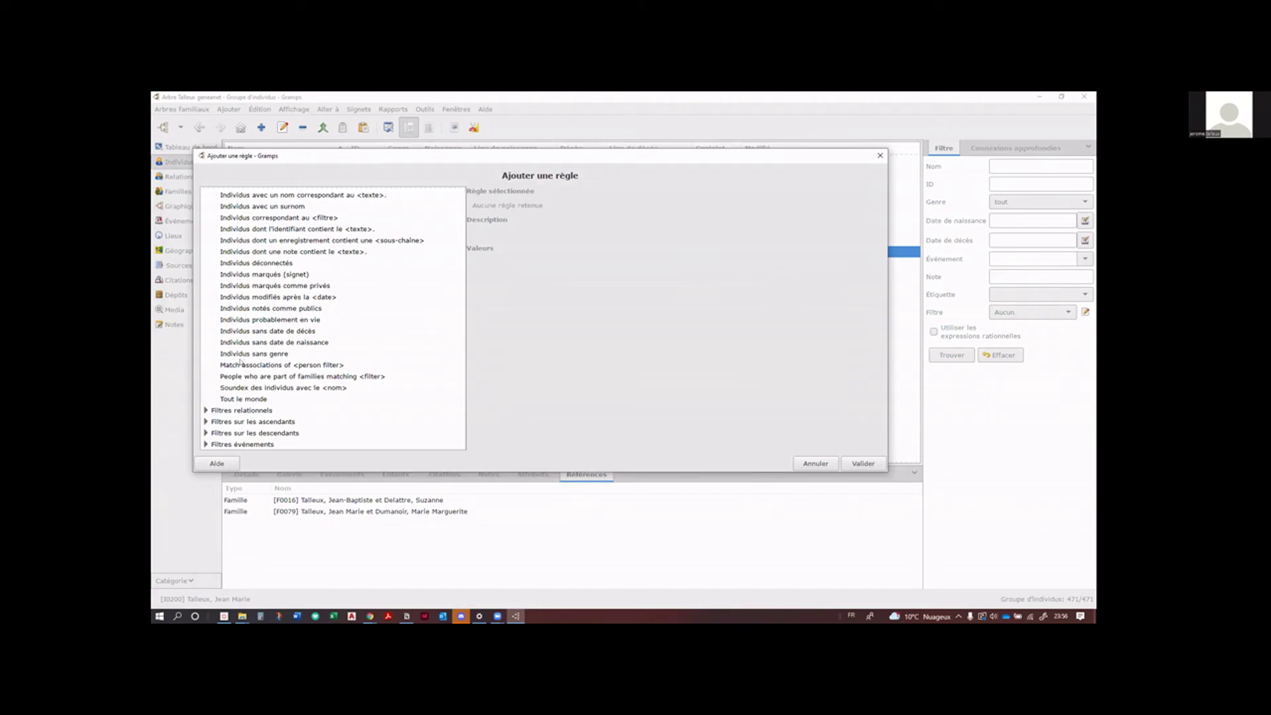
scroll(251, 364, "up", 2)
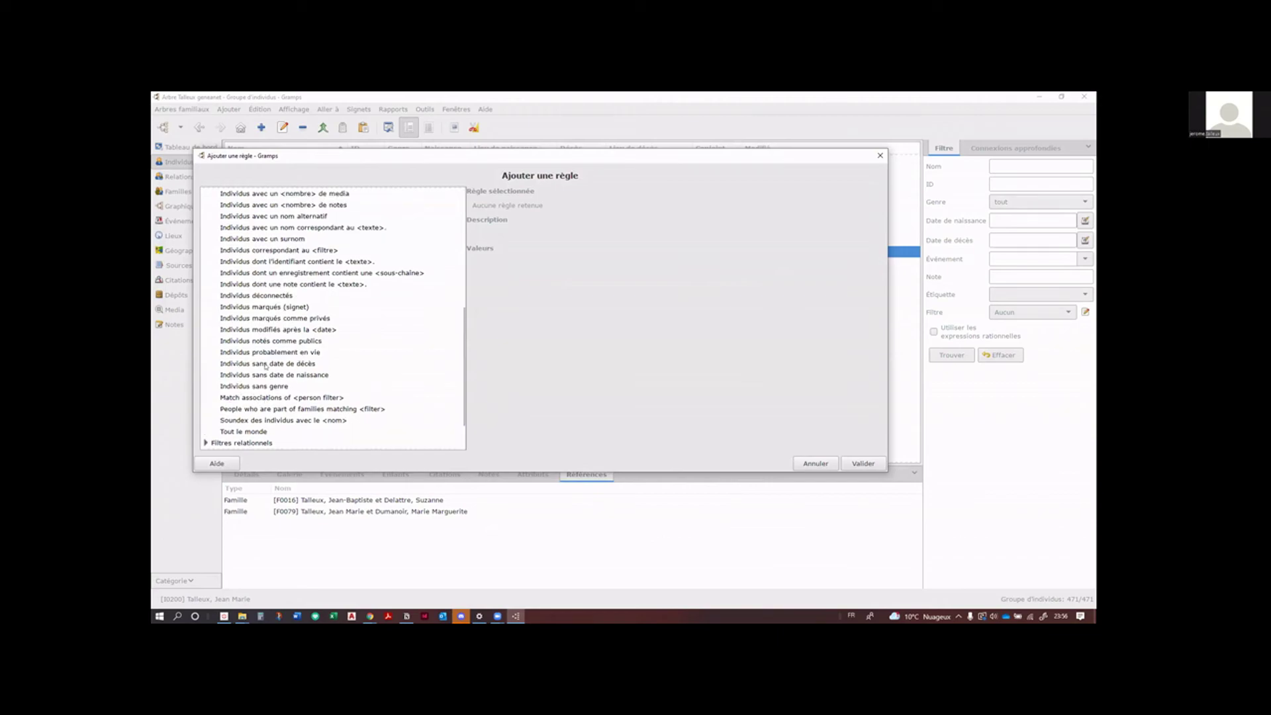
scroll(265, 366, "up", 1)
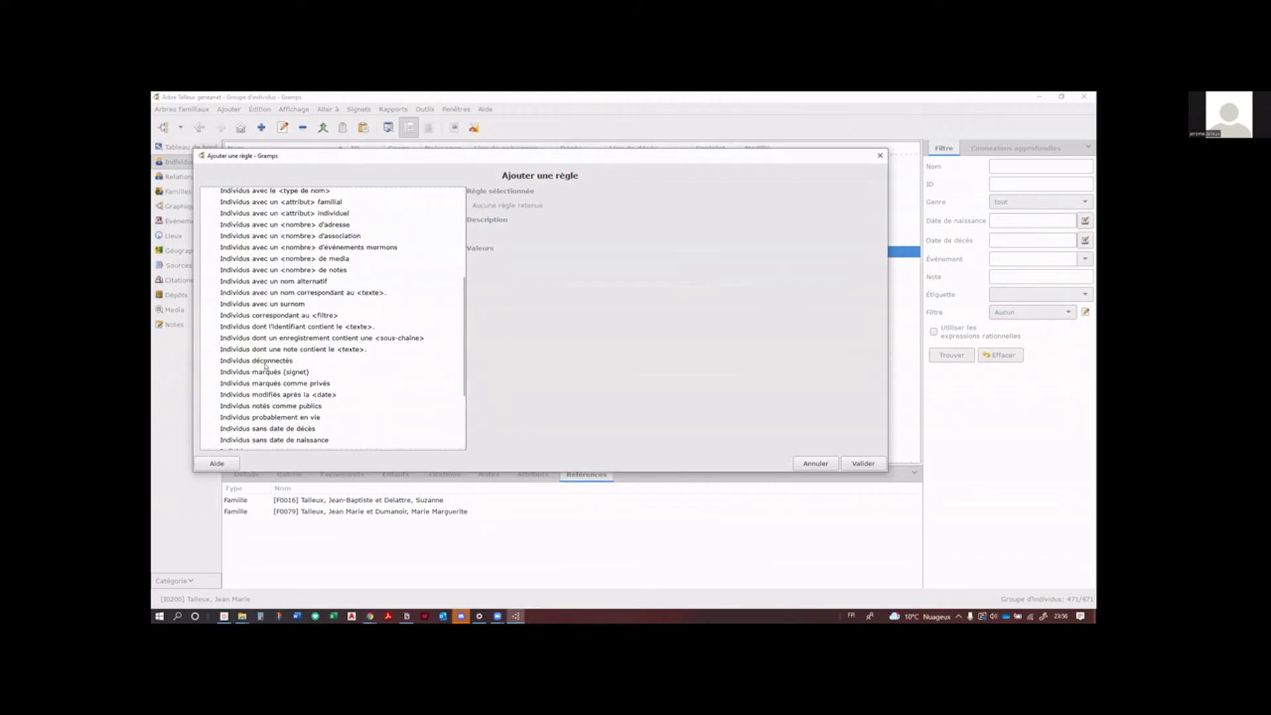
scroll(266, 366, "up", 3)
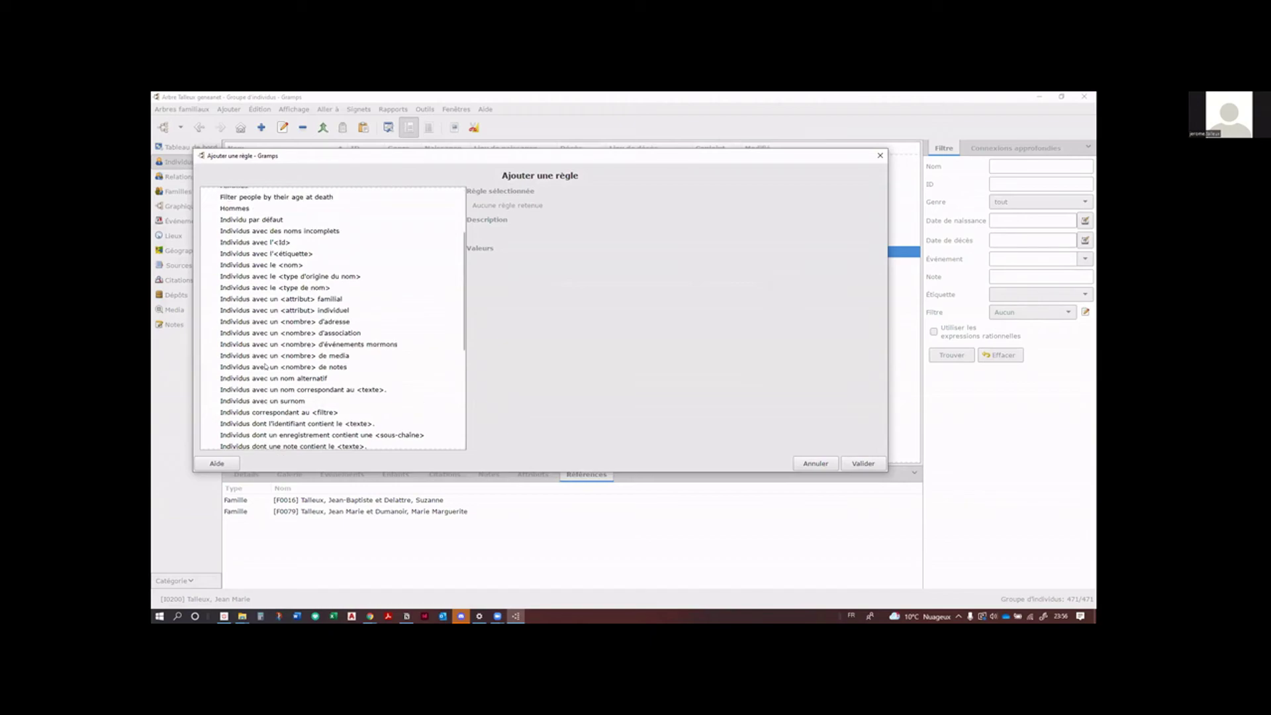
scroll(266, 366, "up", 1)
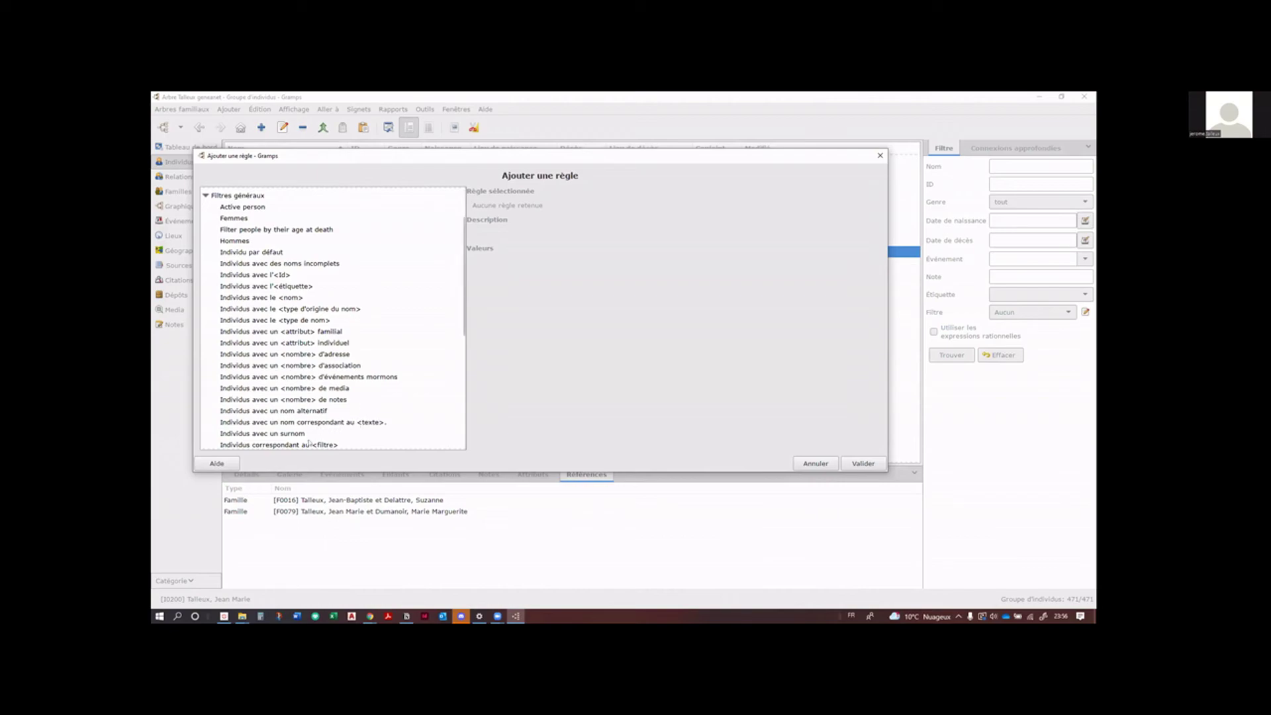
Step: Select the rule 'Individus correspondant au <filtre>' and look through the rule list
left_click(305, 446)
scroll(343, 372, "down", 3)
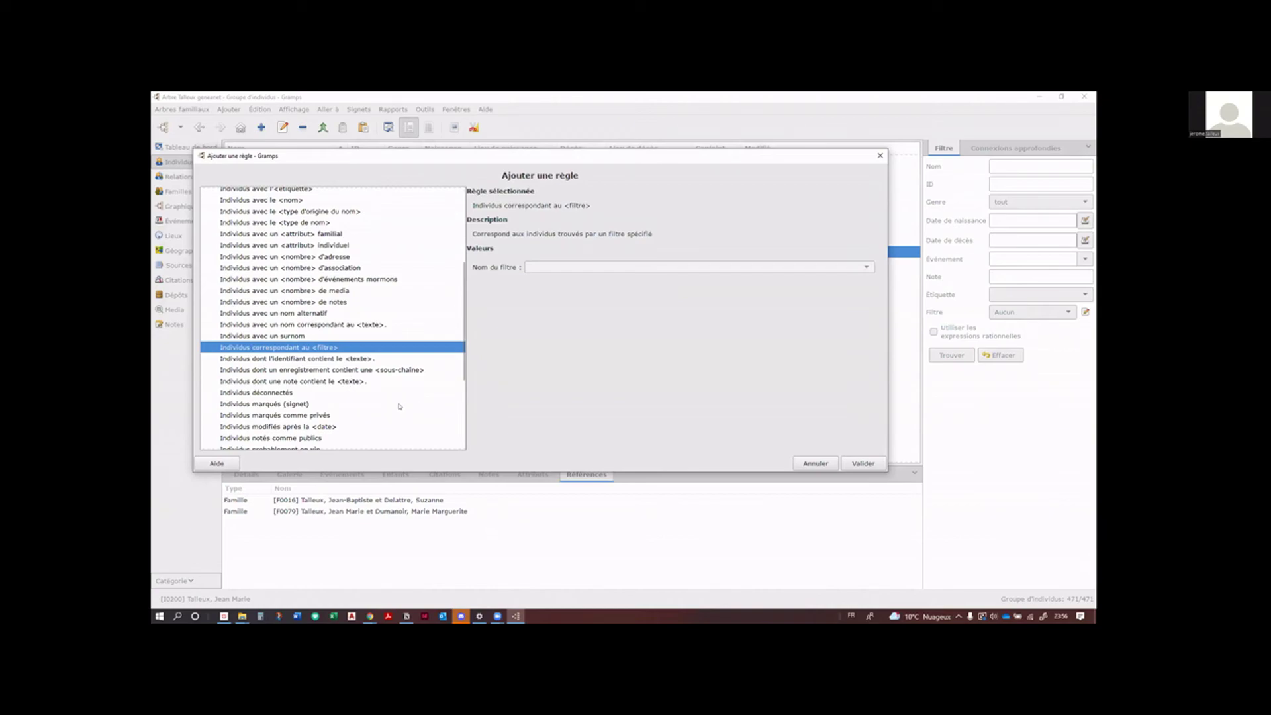
scroll(399, 407, "down", 1)
scroll(399, 406, "down", 1)
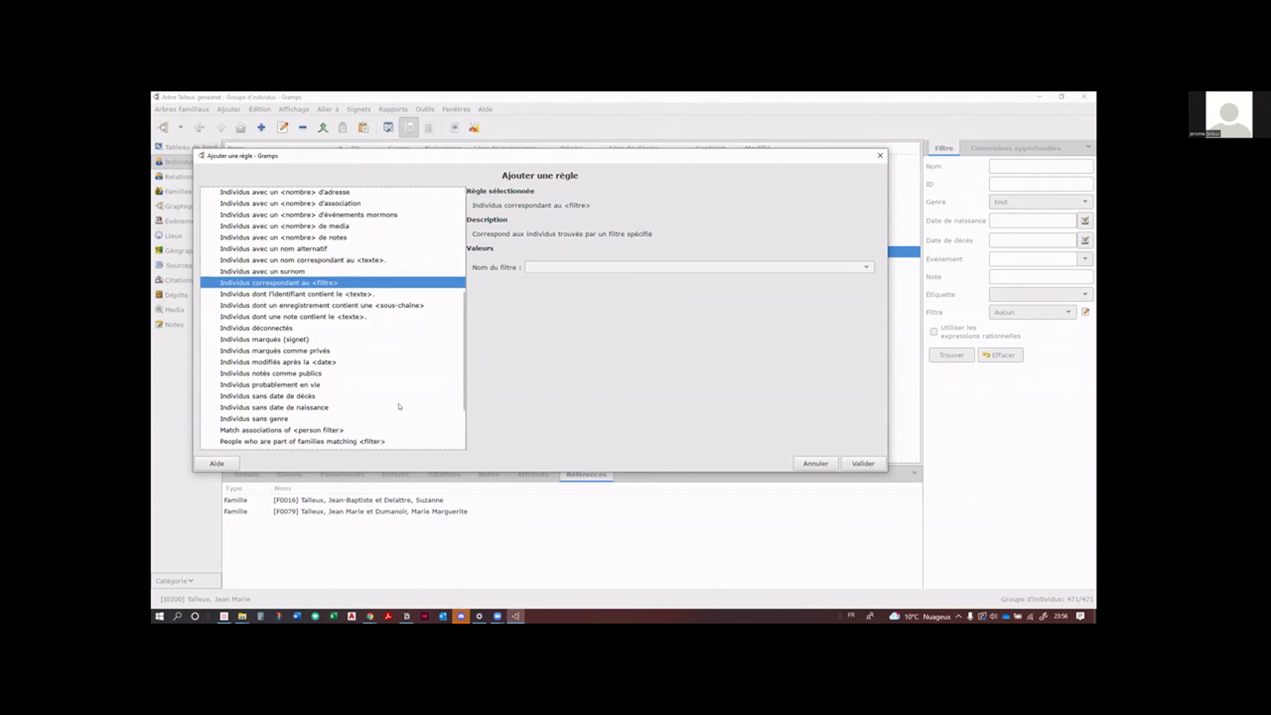
scroll(400, 406, "down", 1)
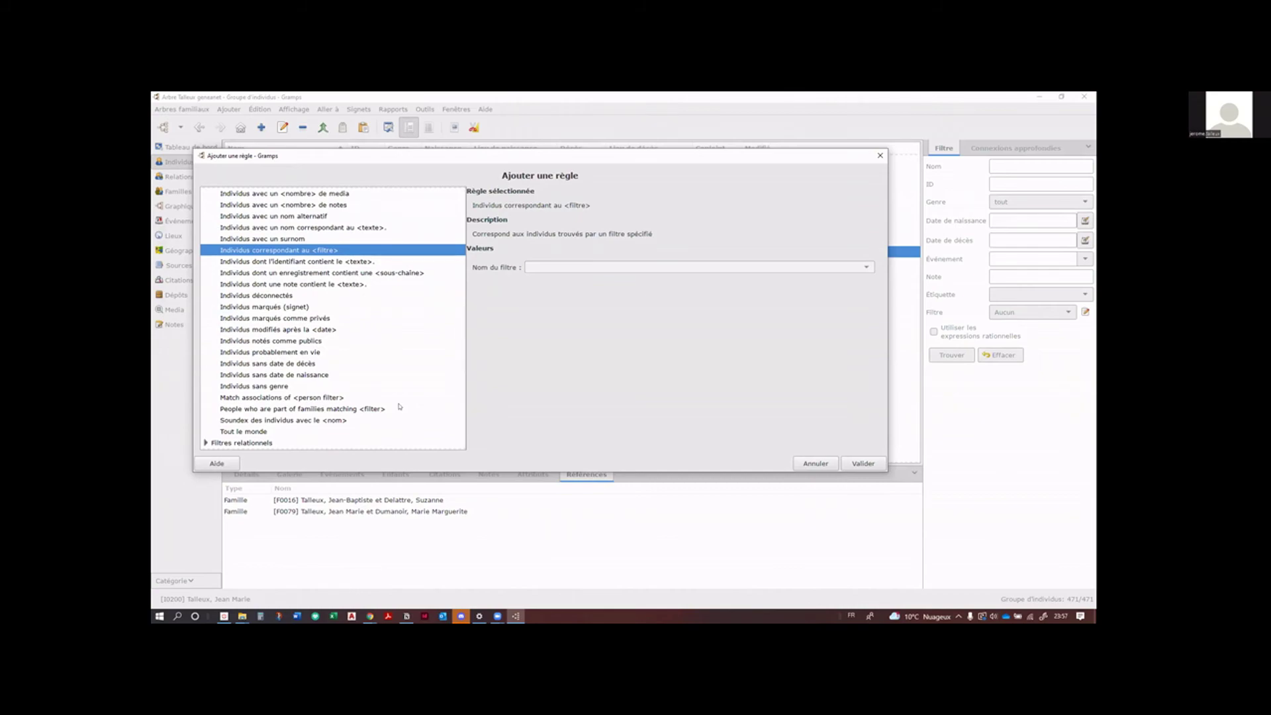
scroll(400, 407, "up", 7)
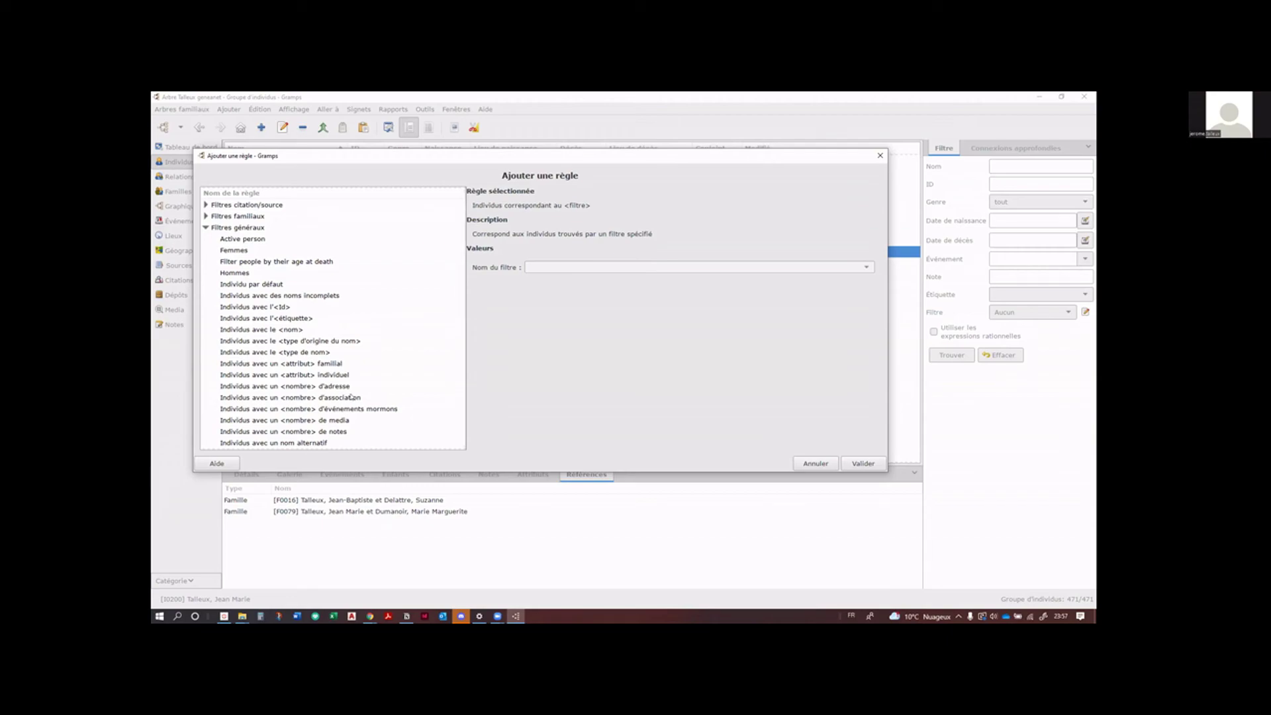
scroll(352, 389, "down", 1)
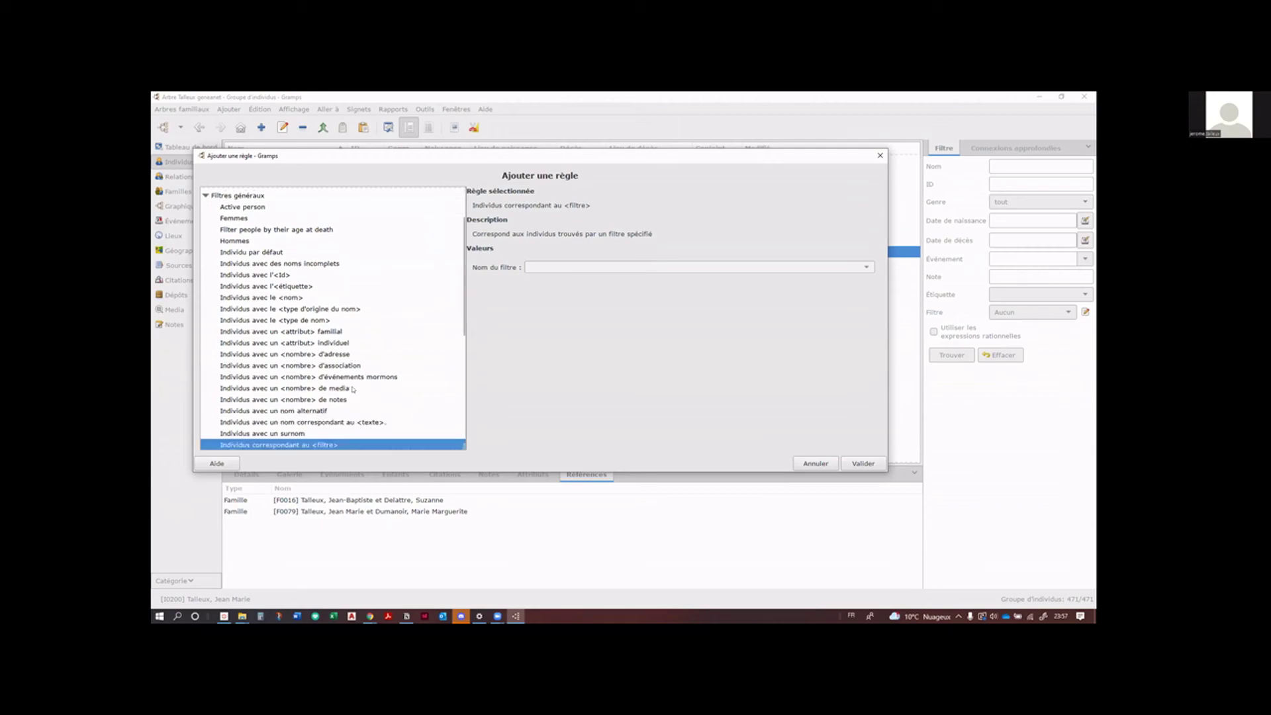
scroll(353, 390, "down", 1)
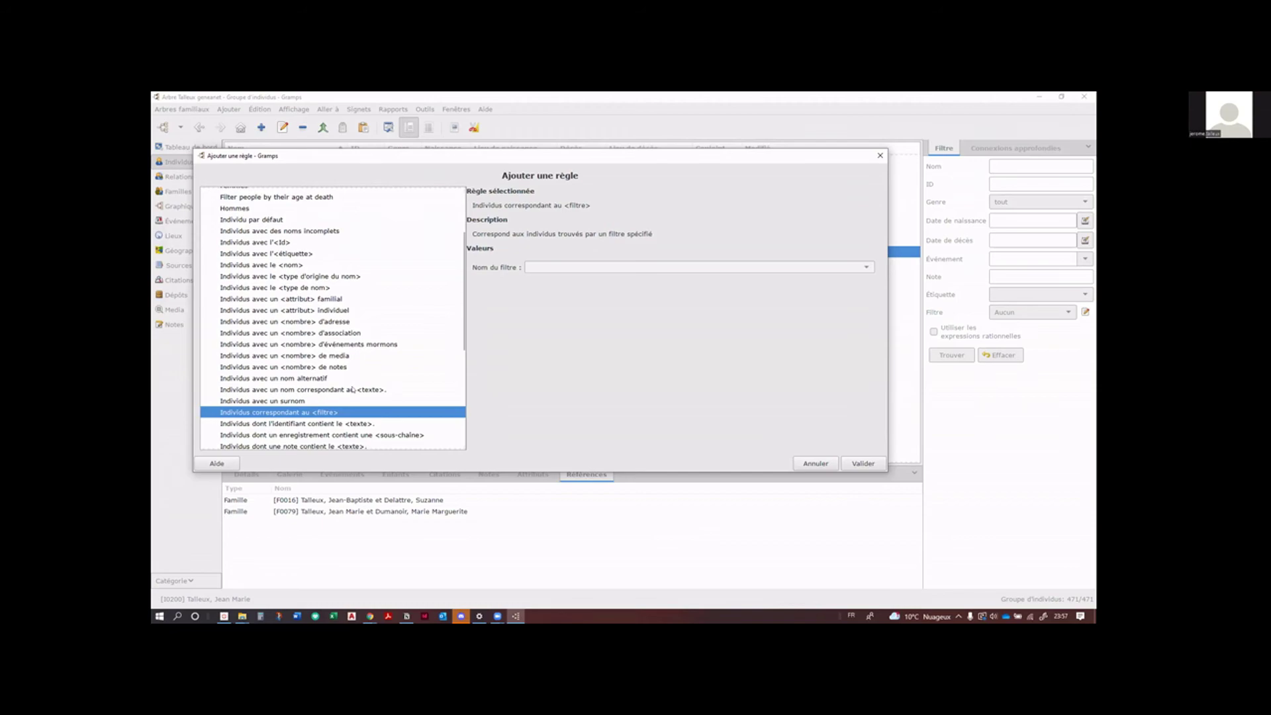
scroll(353, 389, "down", 1)
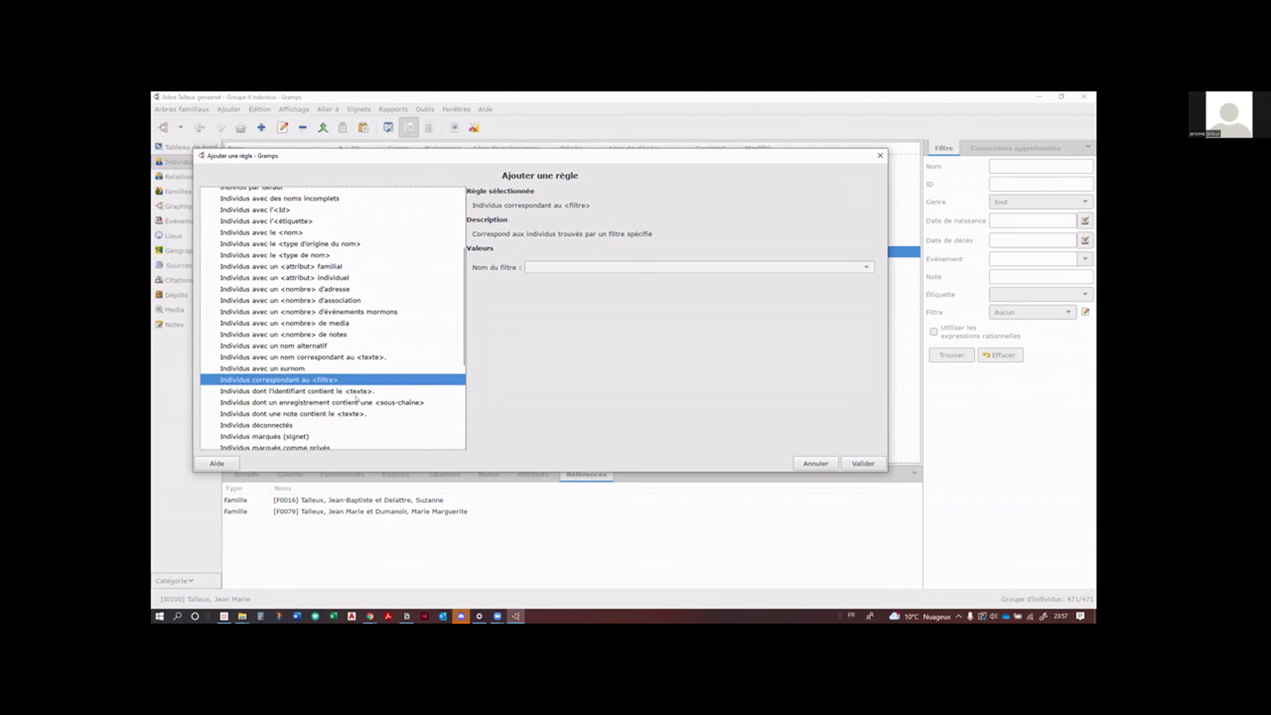
scroll(358, 401, "down", 1)
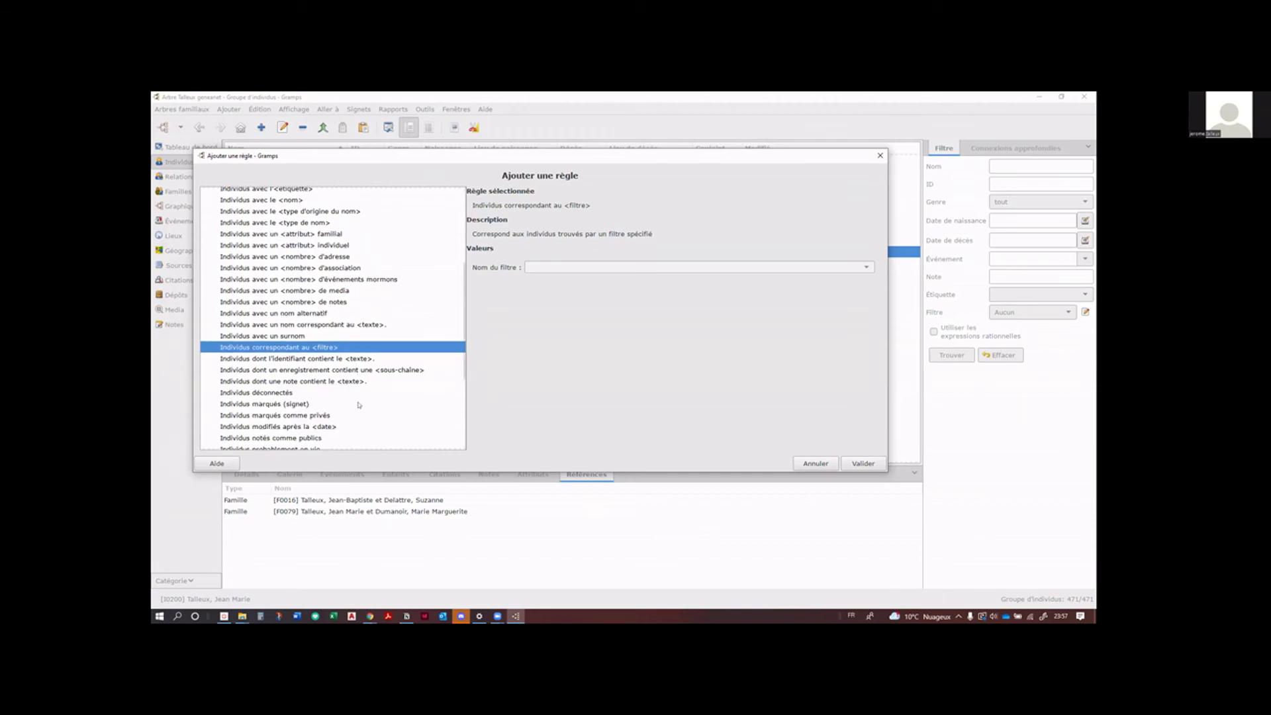
scroll(358, 404, "down", 1)
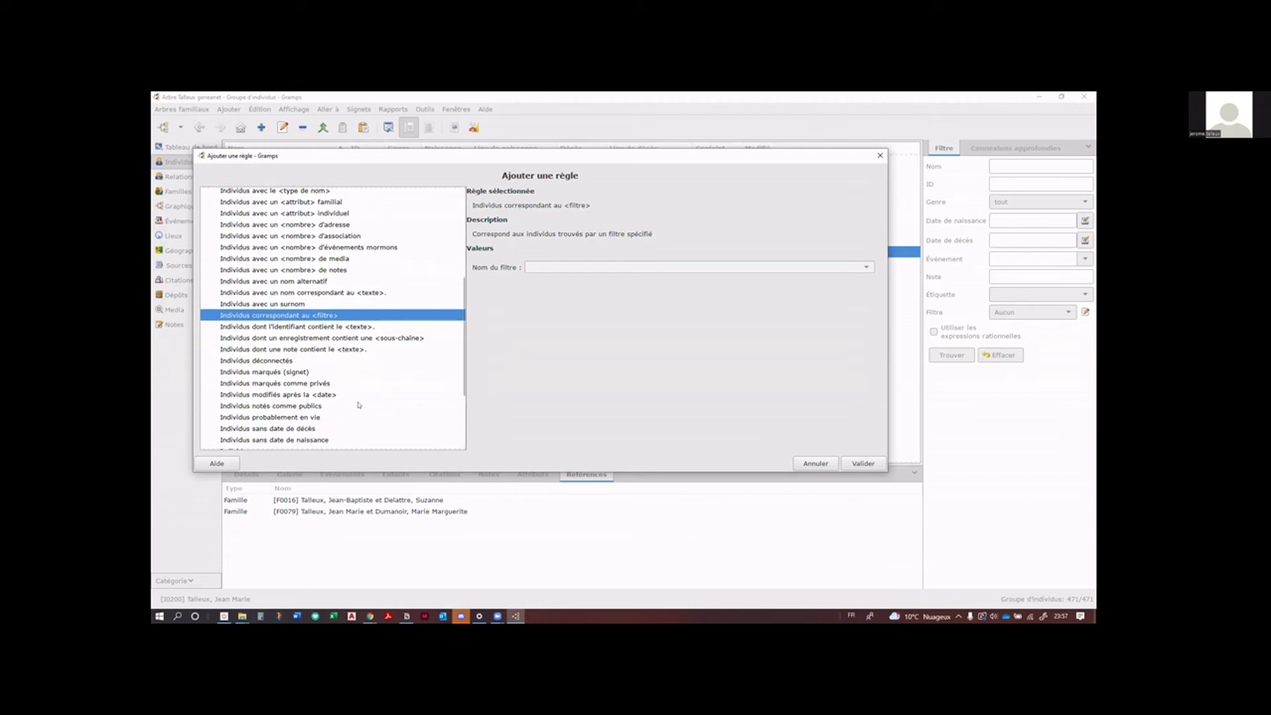
scroll(359, 404, "up", 5)
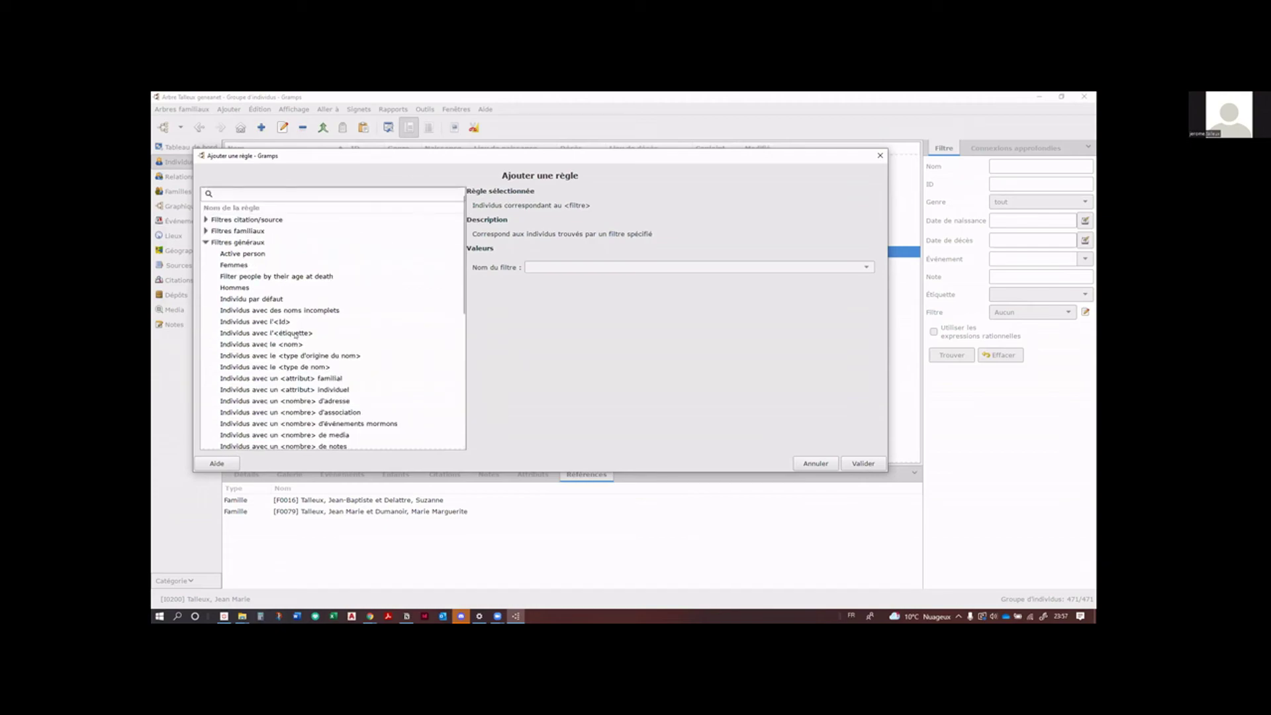
Step: Collapse and re-expand Filtres généraux to look through its rules again
left_click(205, 243)
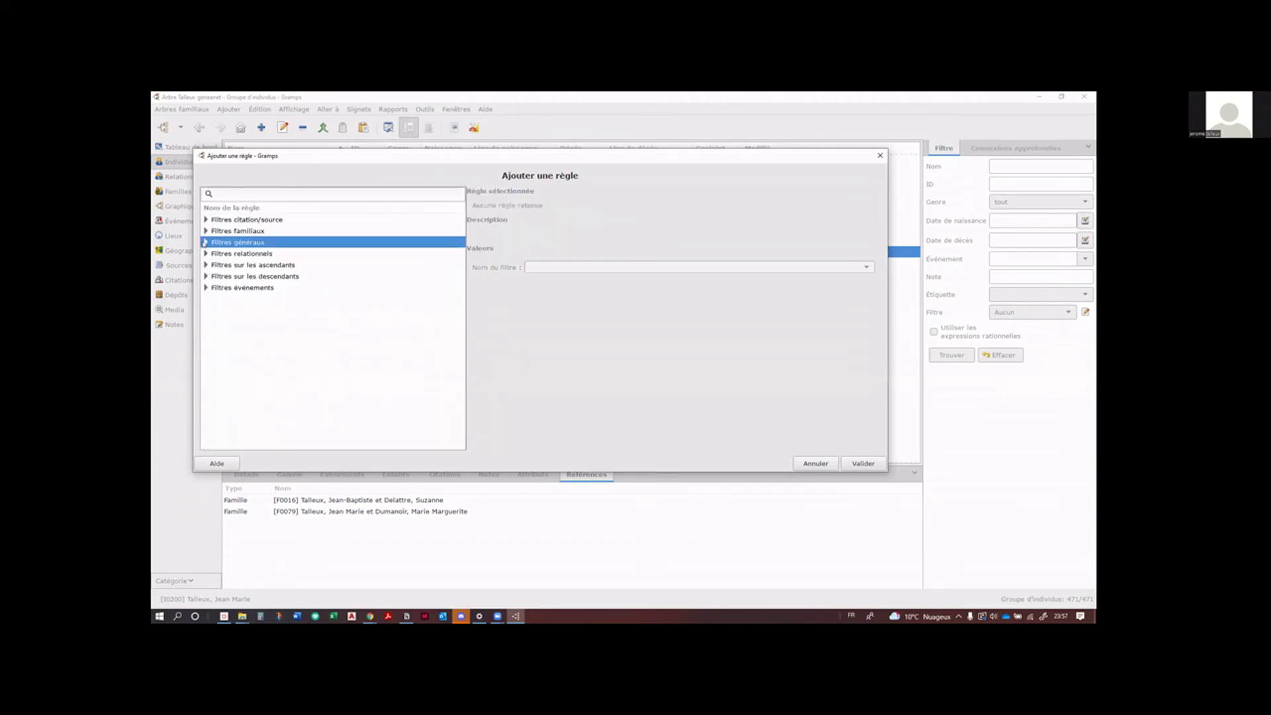
left_click(204, 243)
scroll(295, 341, "down", 10)
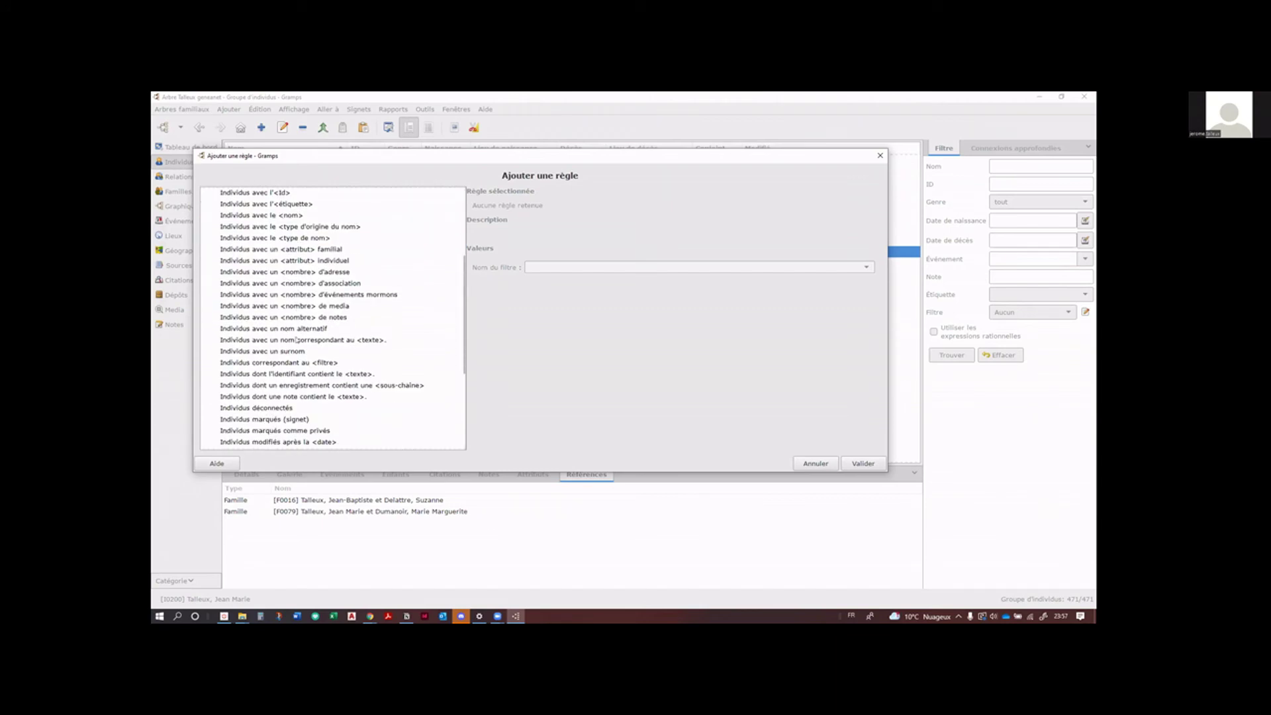
scroll(295, 341, "down", 2)
scroll(294, 341, "up", 6)
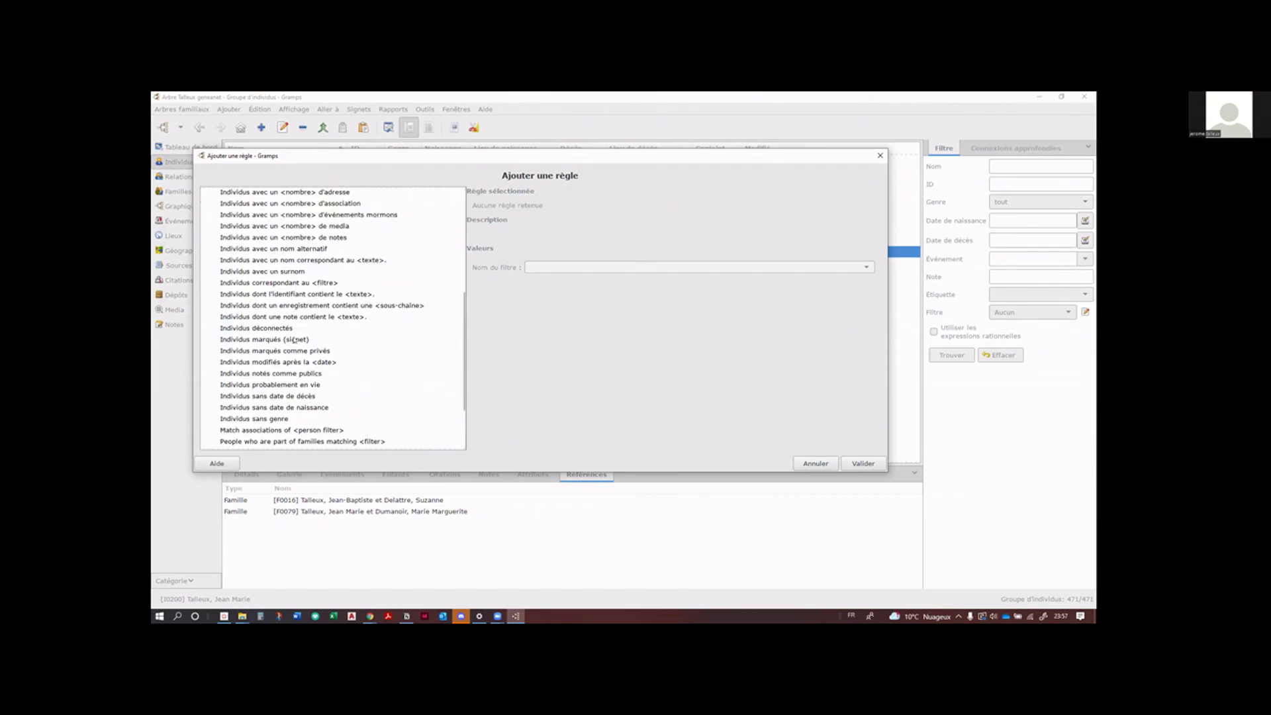
scroll(295, 341, "up", 3)
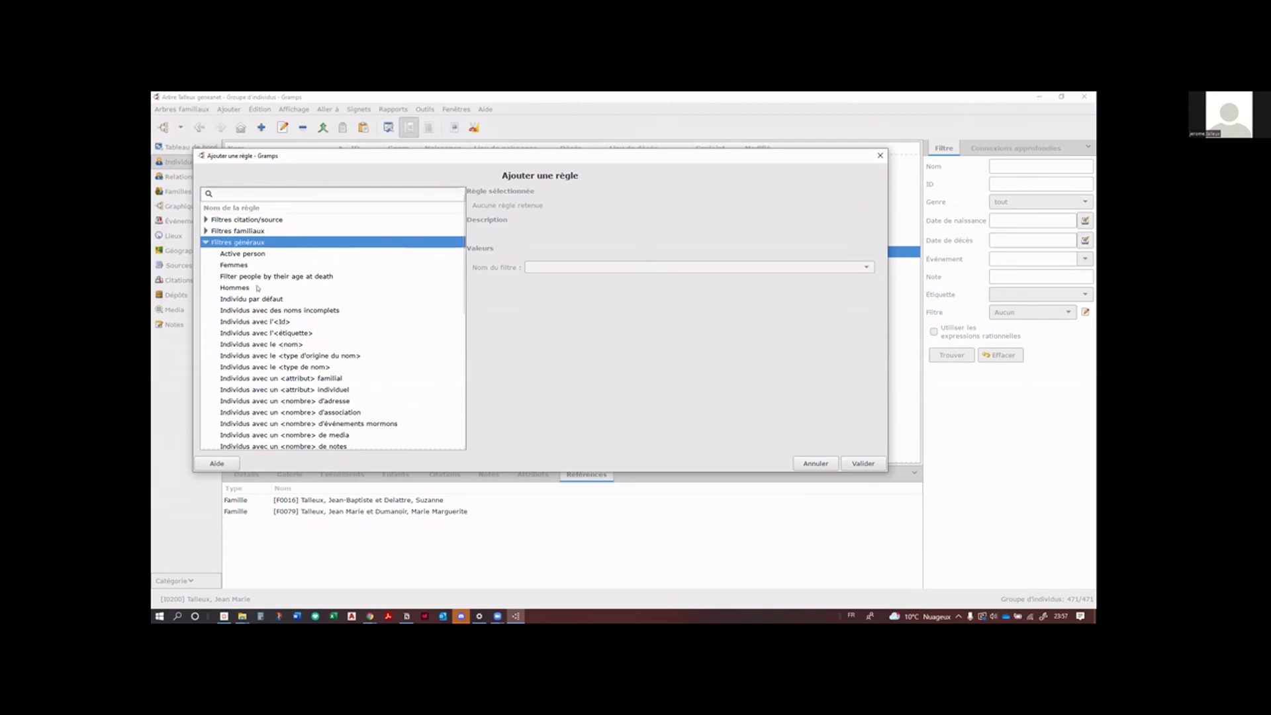
scroll(258, 287, "down", 2)
scroll(258, 288, "up", 2)
Step: Add the Filtres événements rule 'Événements correspondant au <filtre>' using 'Mariage dans le Pas de Calais'
left_click(202, 243)
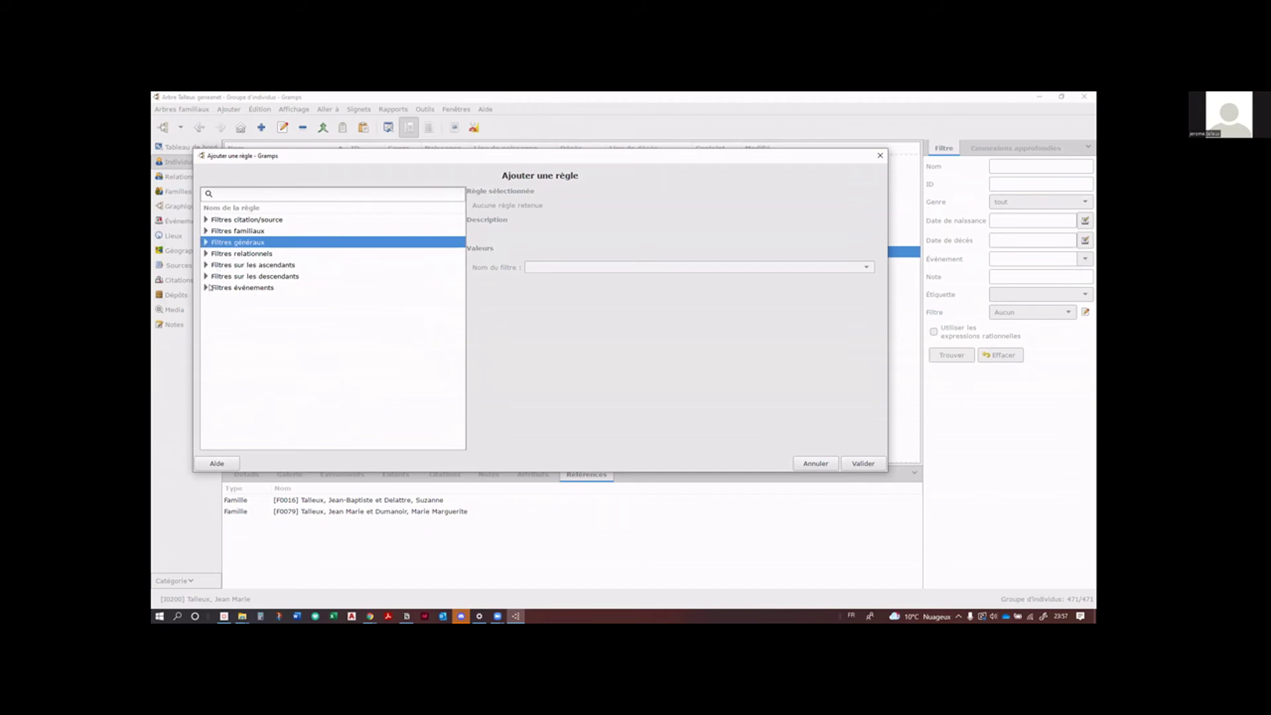
left_click(206, 288)
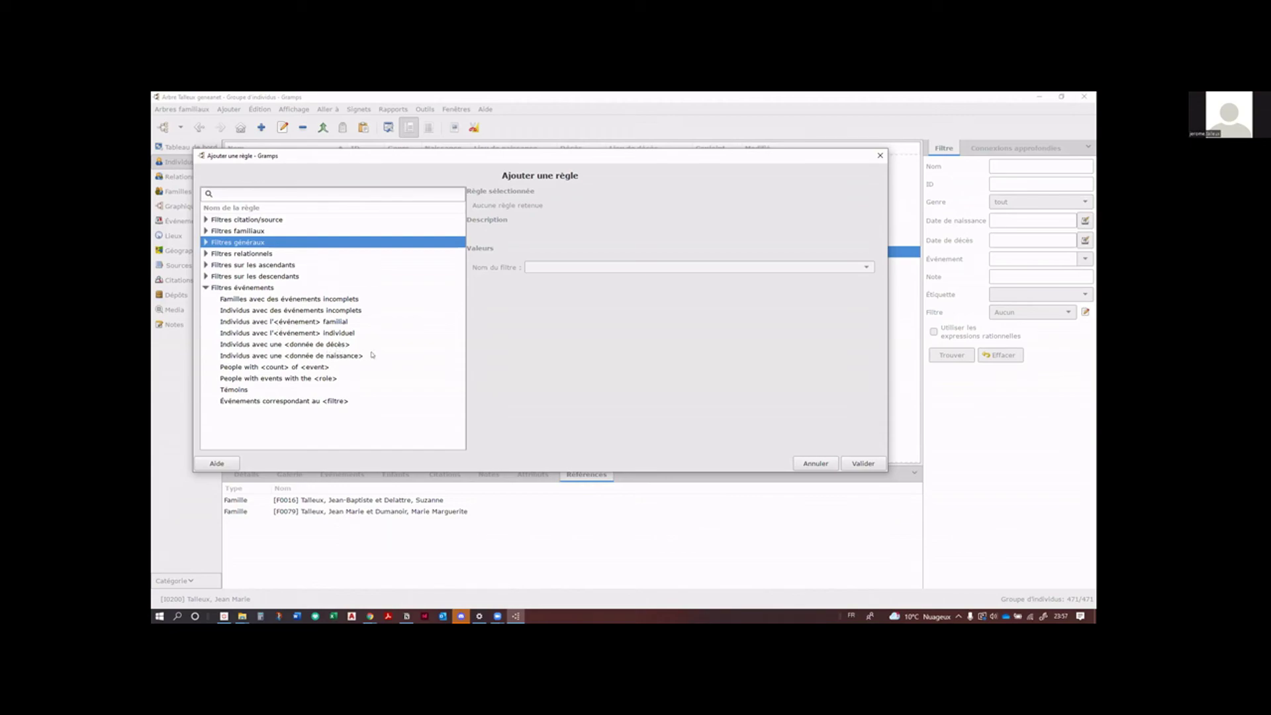
left_click(302, 401)
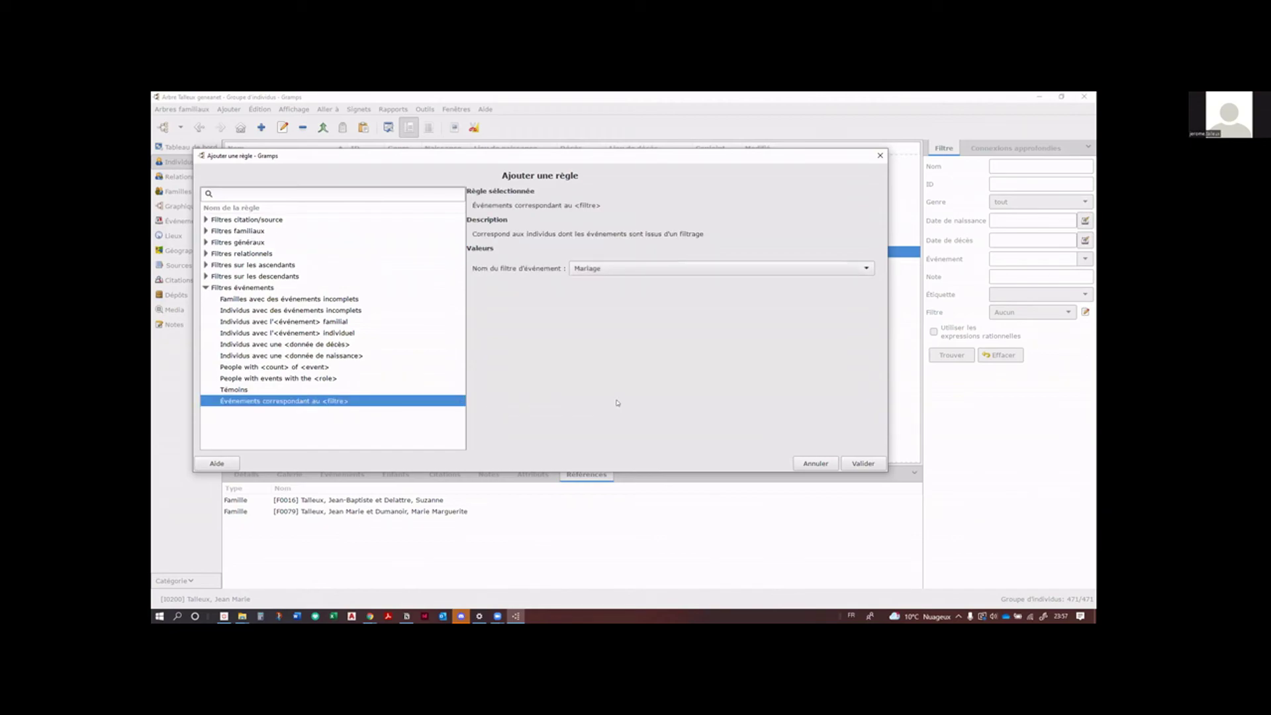
left_click(864, 269)
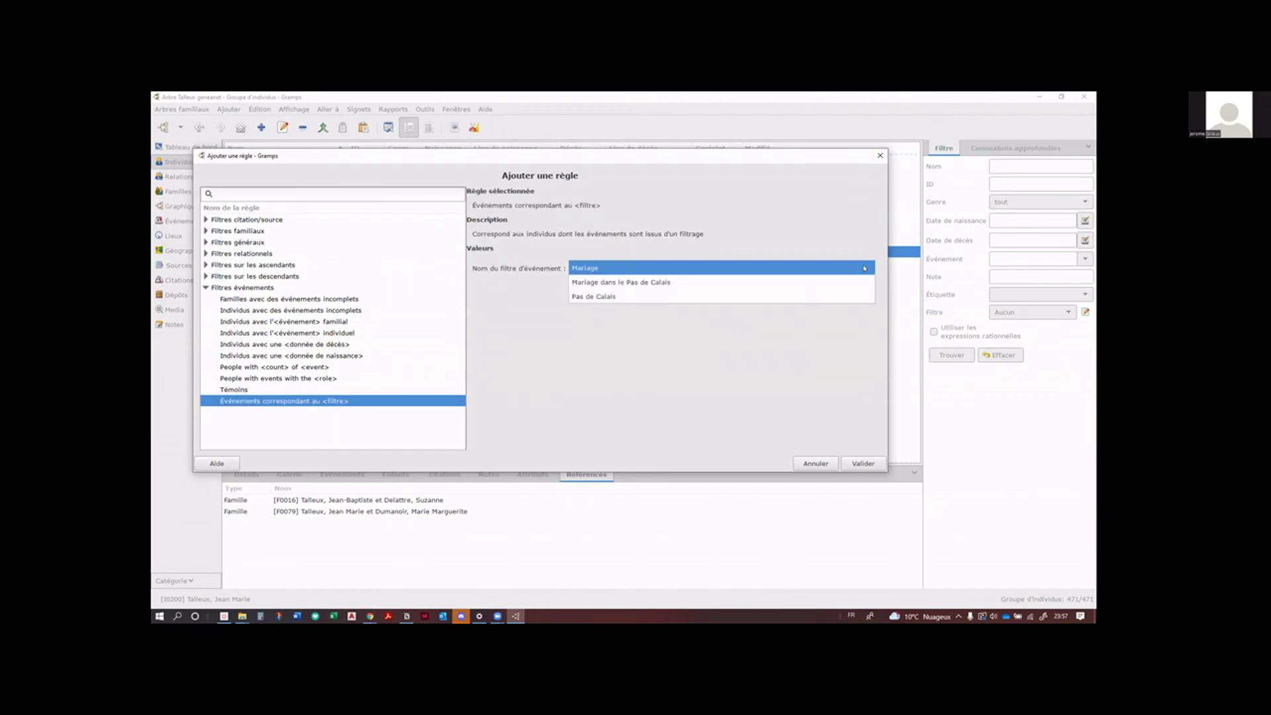
left_click(679, 284)
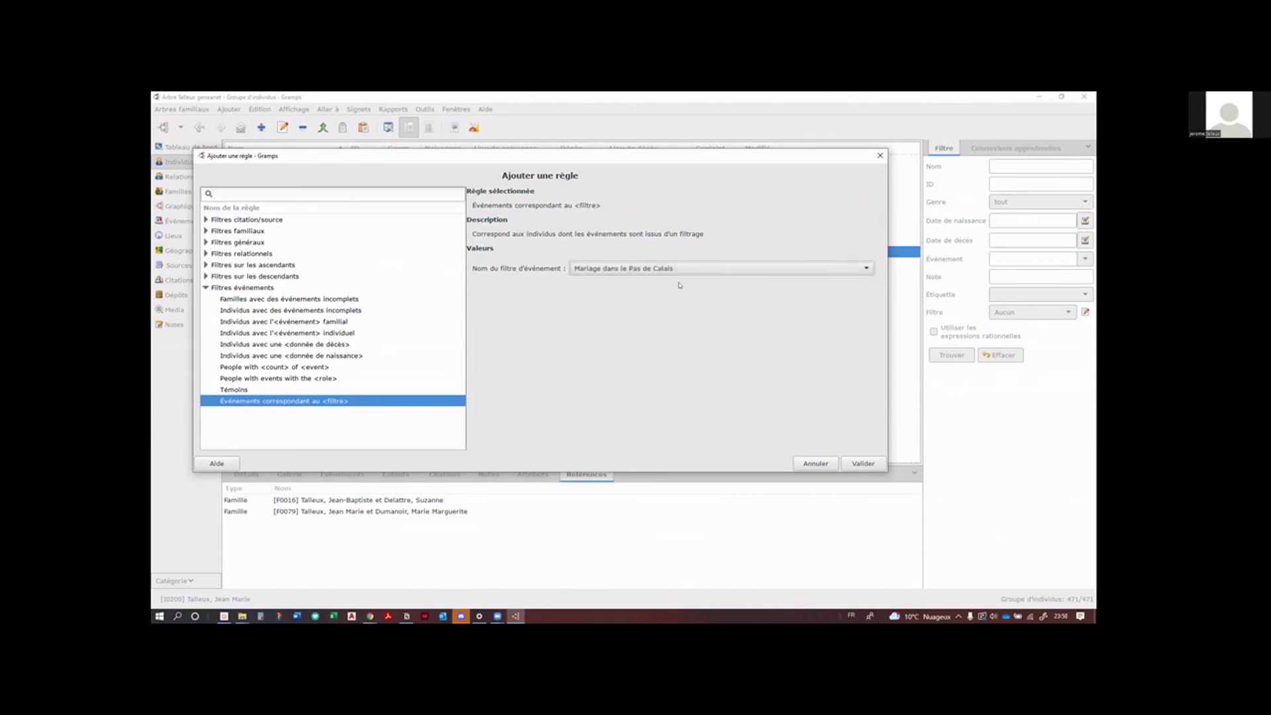
left_click(863, 464)
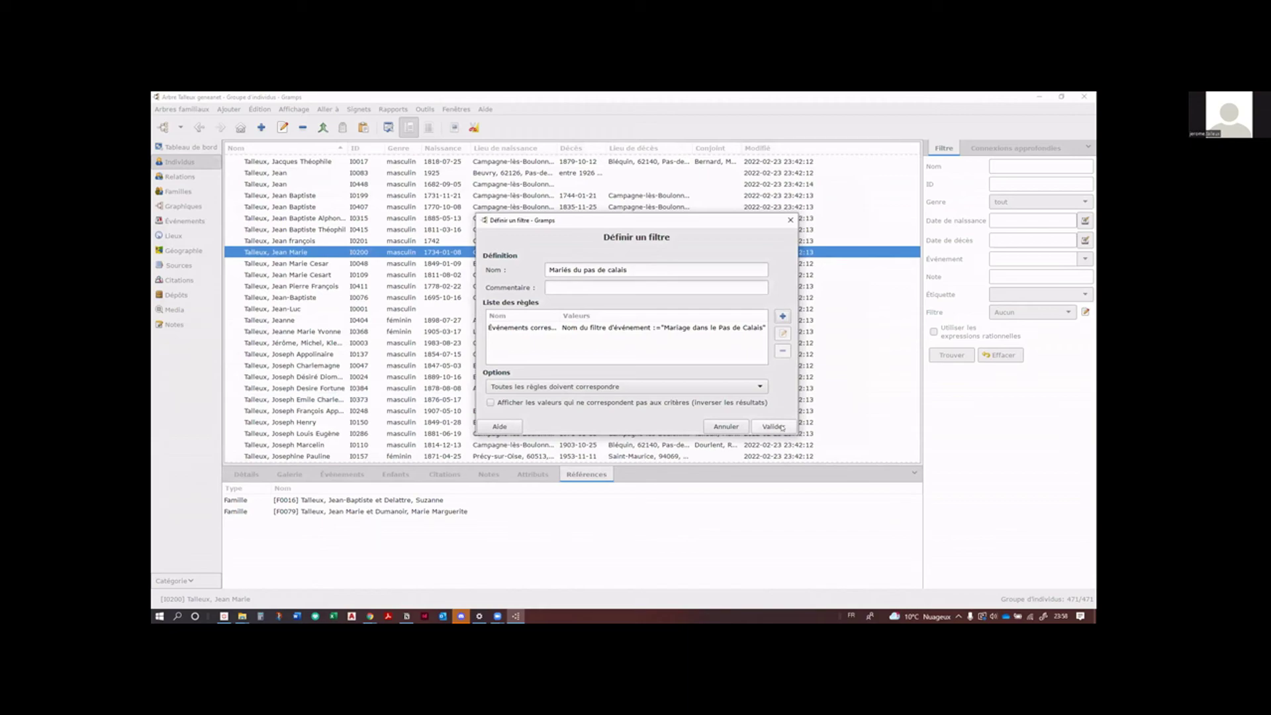
Step: Save 'Mariés du pas de calais', run it (0 of 471 match), then clear it to show all 471
left_click(782, 426)
left_click(782, 426)
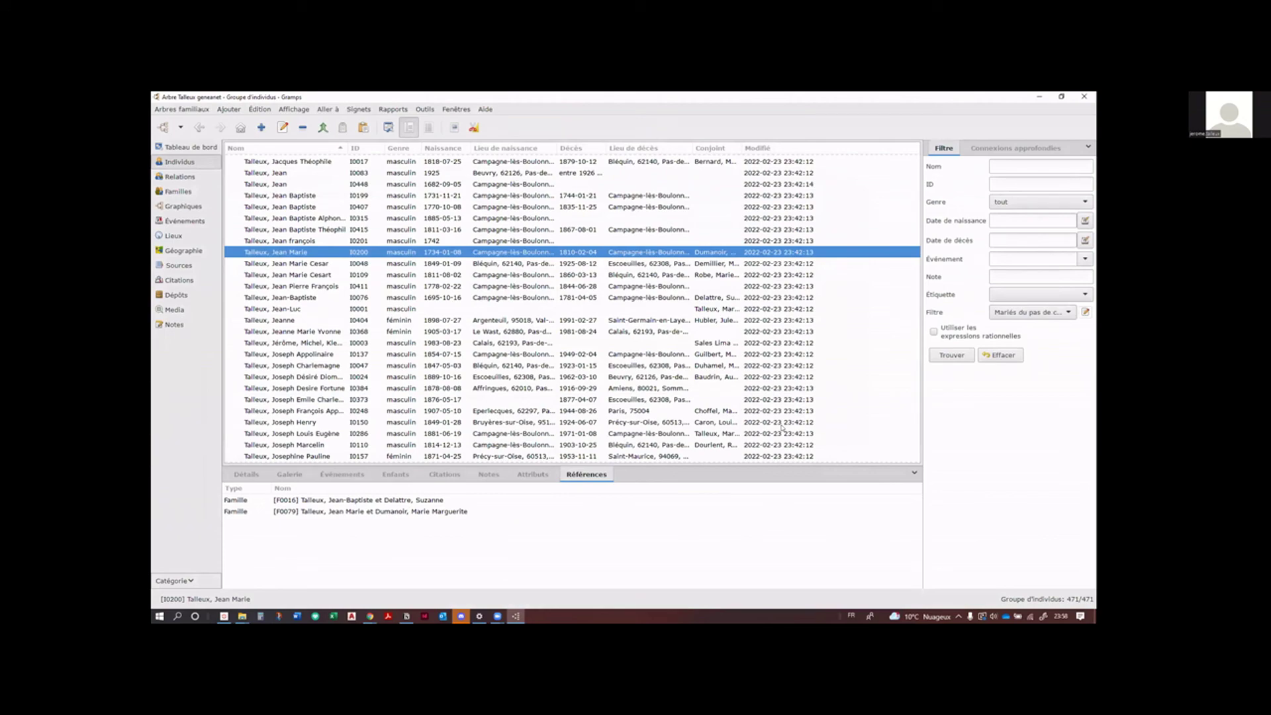
left_click(941, 353)
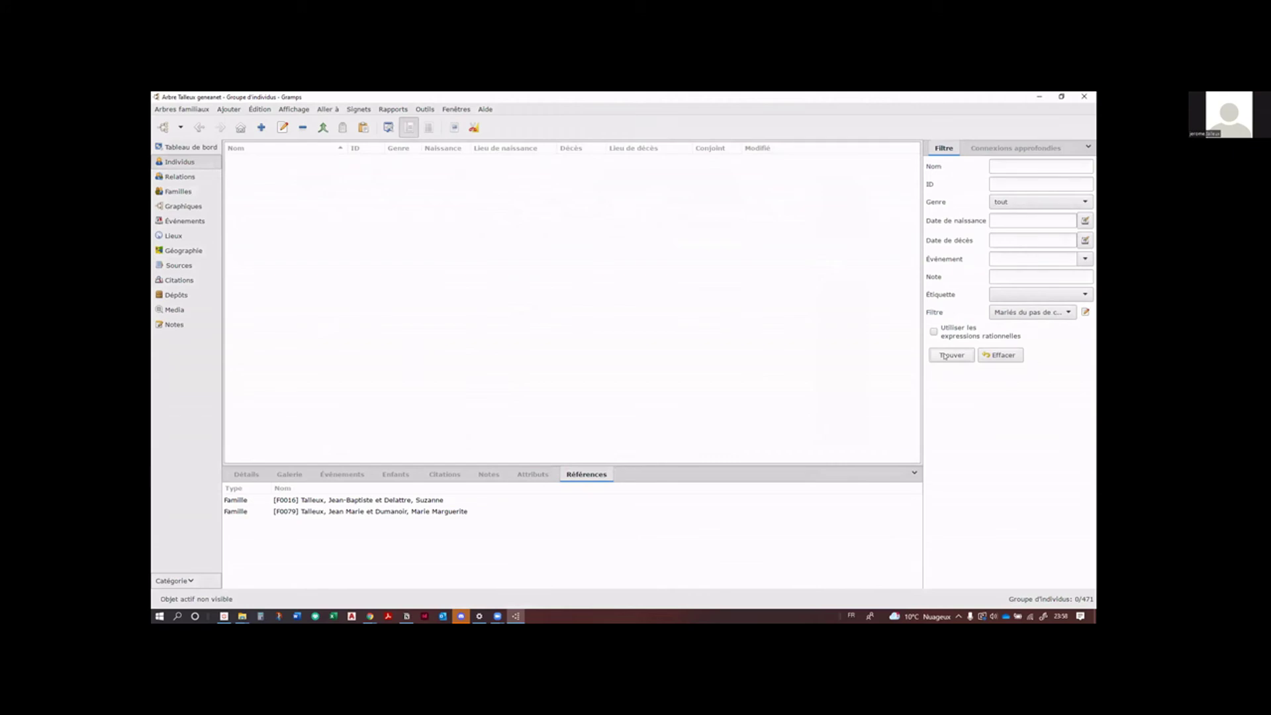
left_click(1003, 355)
left_click(954, 360)
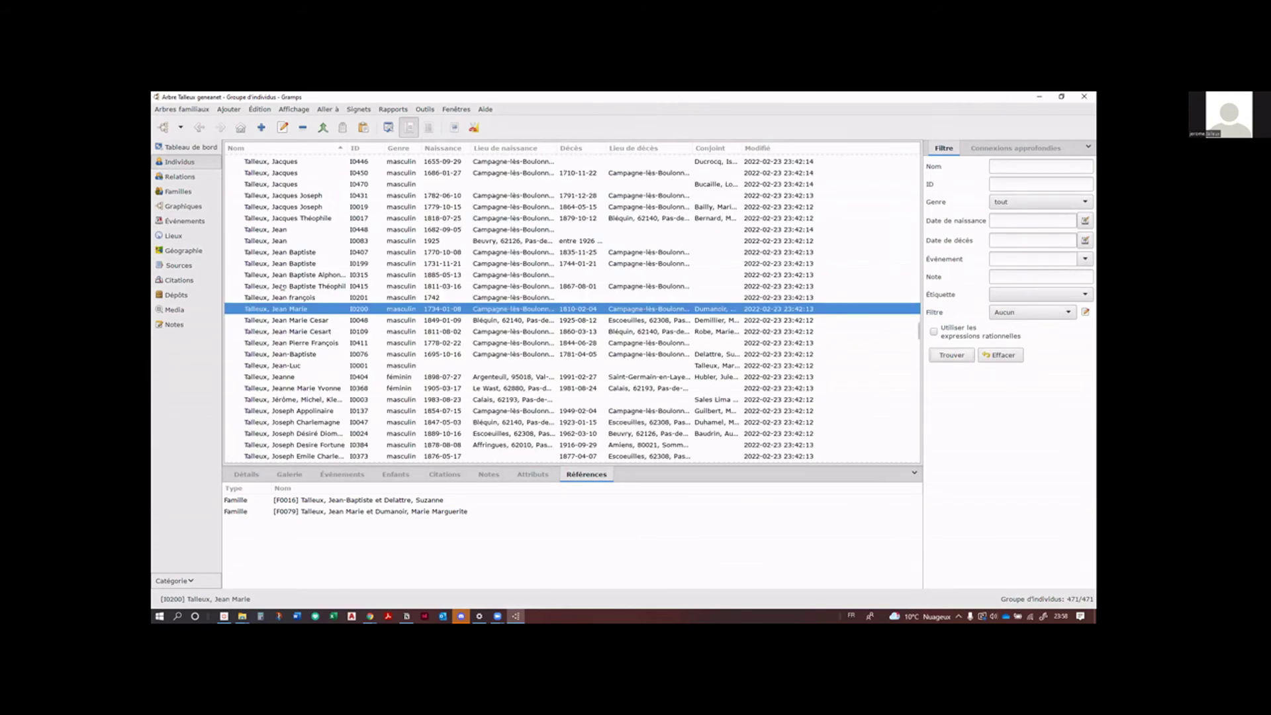
Step: In Familles, widen the filter panel and name a new family filter 'Mariés dans le pas de calais'
left_click(176, 193)
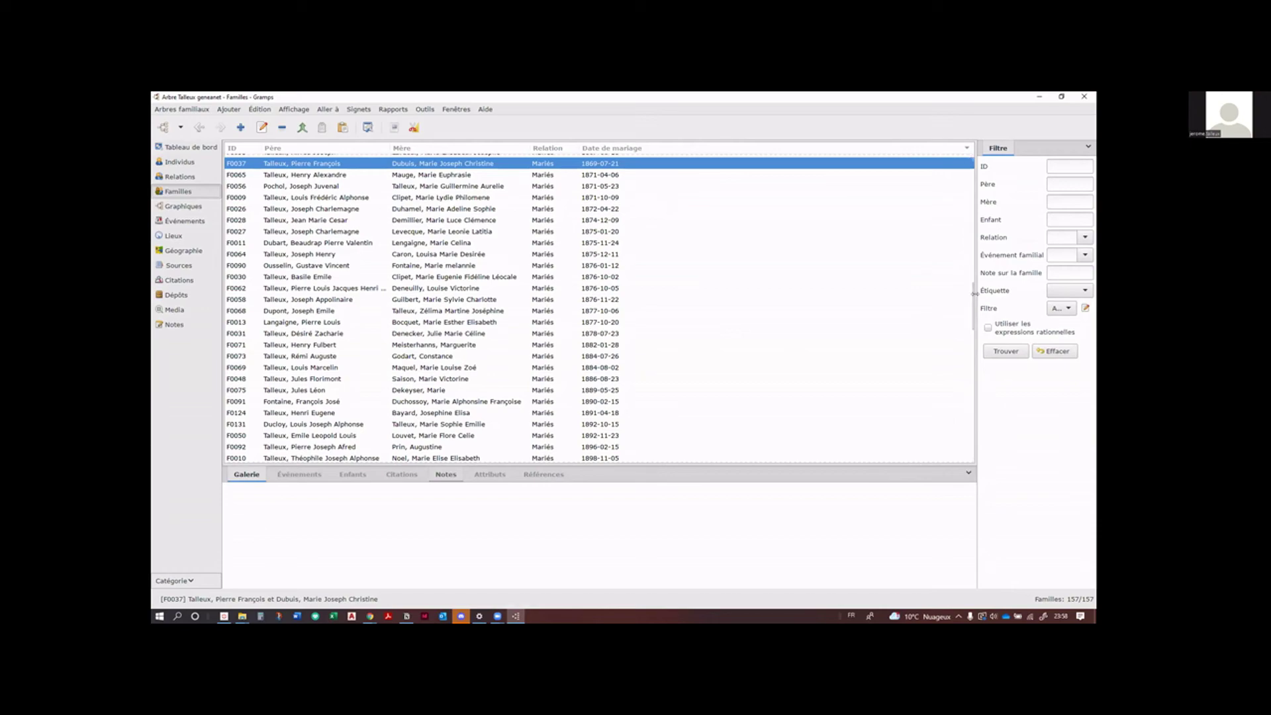
left_click_drag(975, 294, 891, 292)
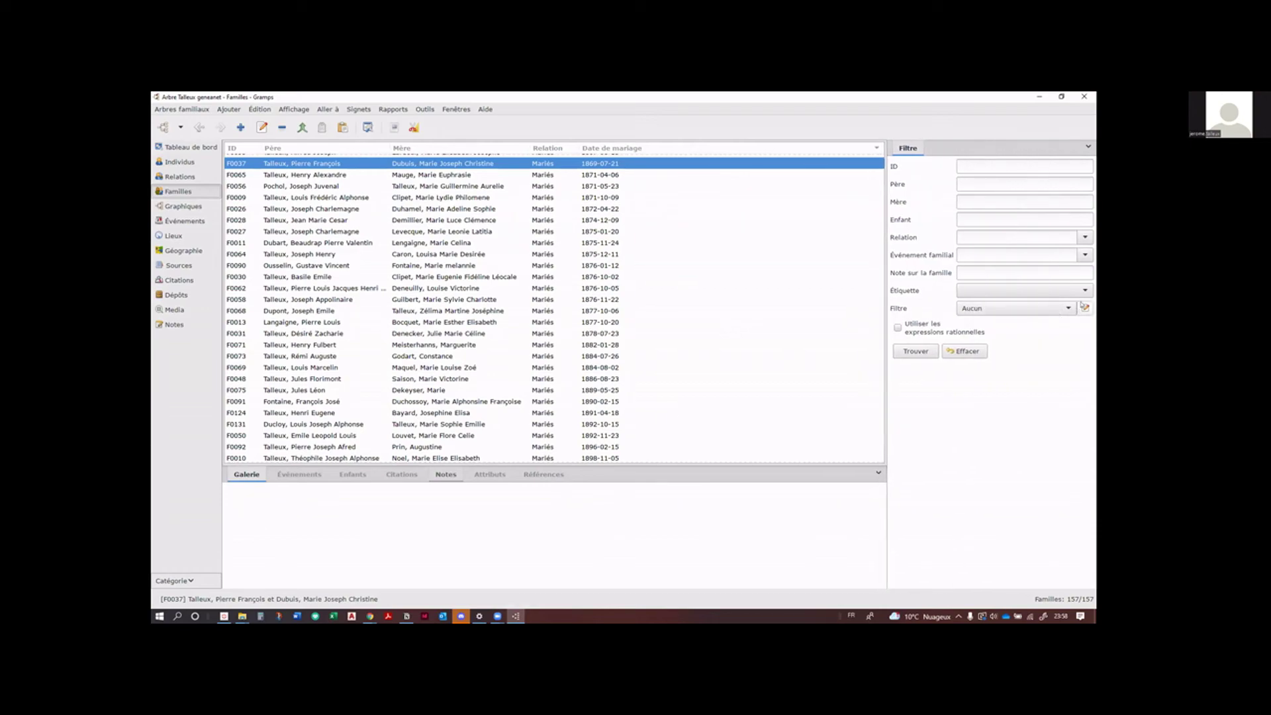
left_click(1085, 307)
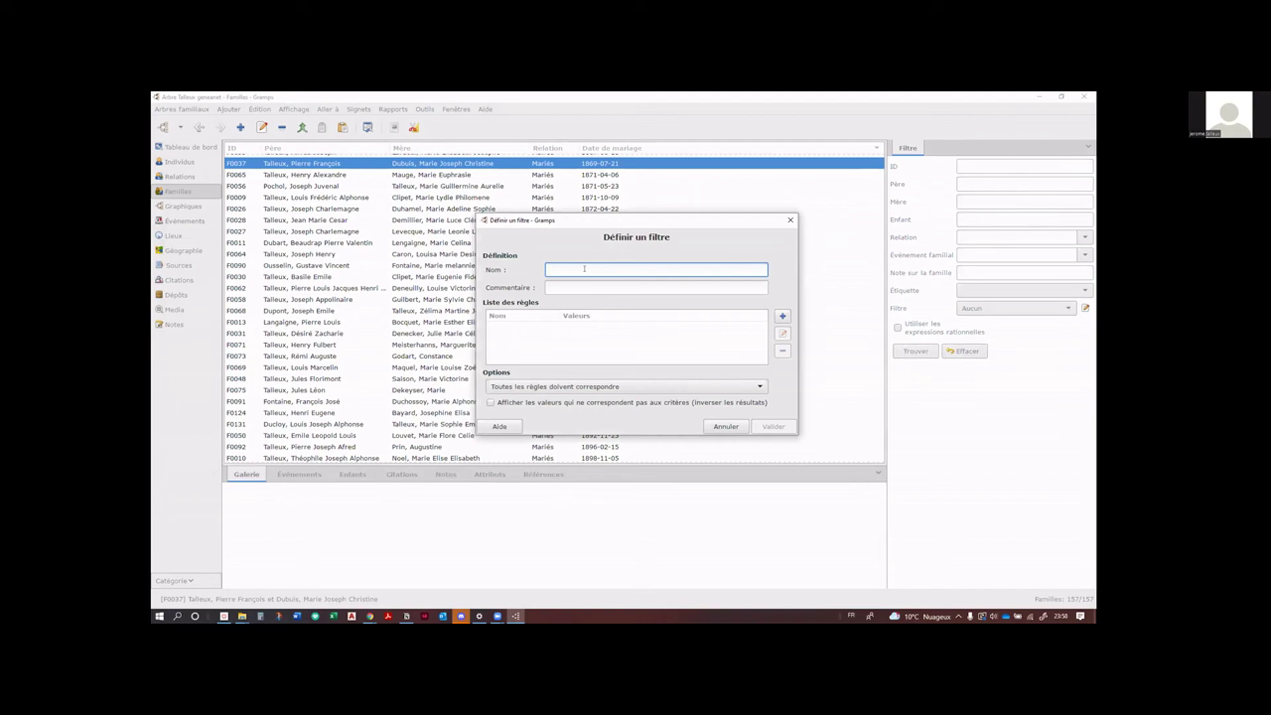
type("Mariés dans le pas de calais")
Step: Add the event rule matching families by the 'Mariage dans le Pas de Calais' event filter
left_click(782, 316)
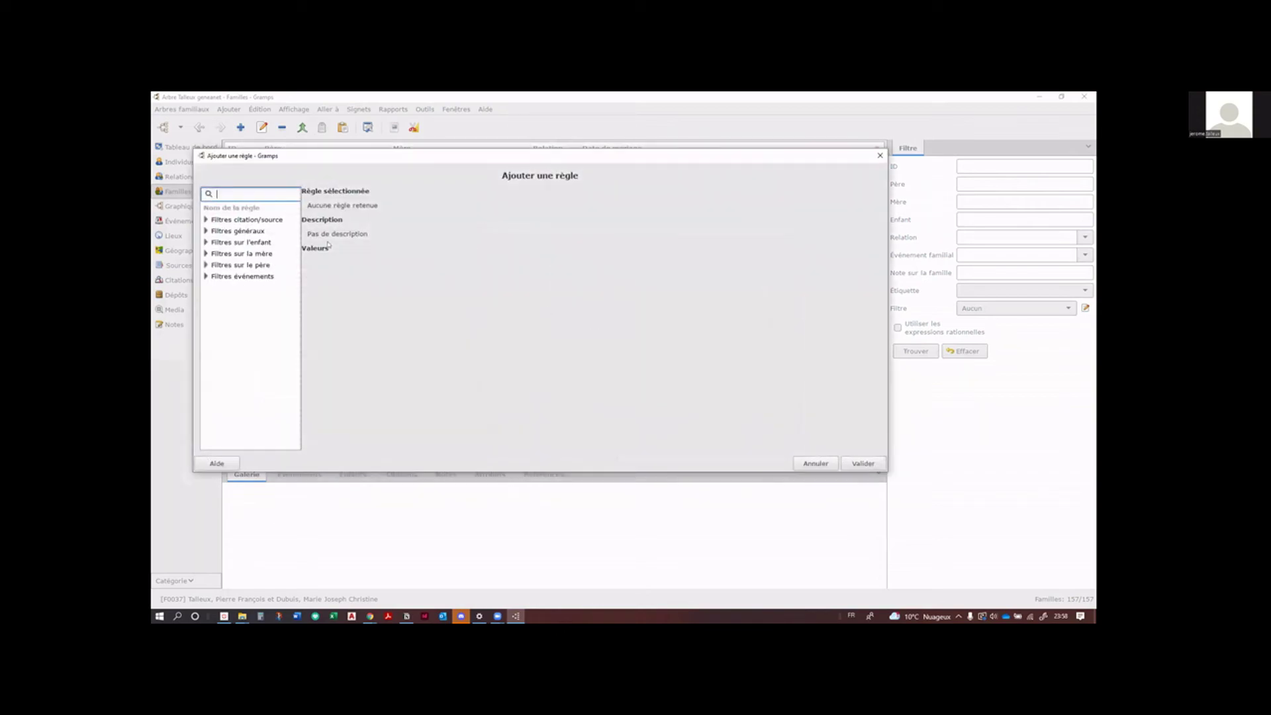
left_click(206, 276)
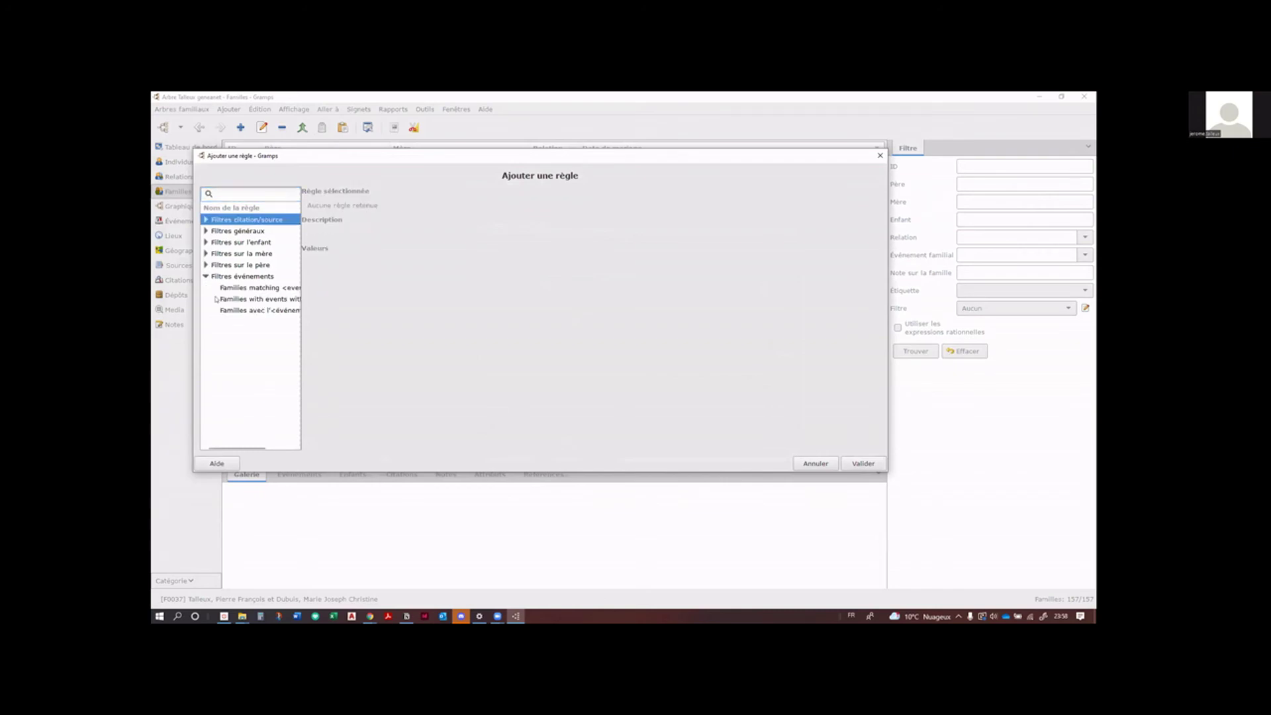
left_click_drag(301, 347, 382, 343)
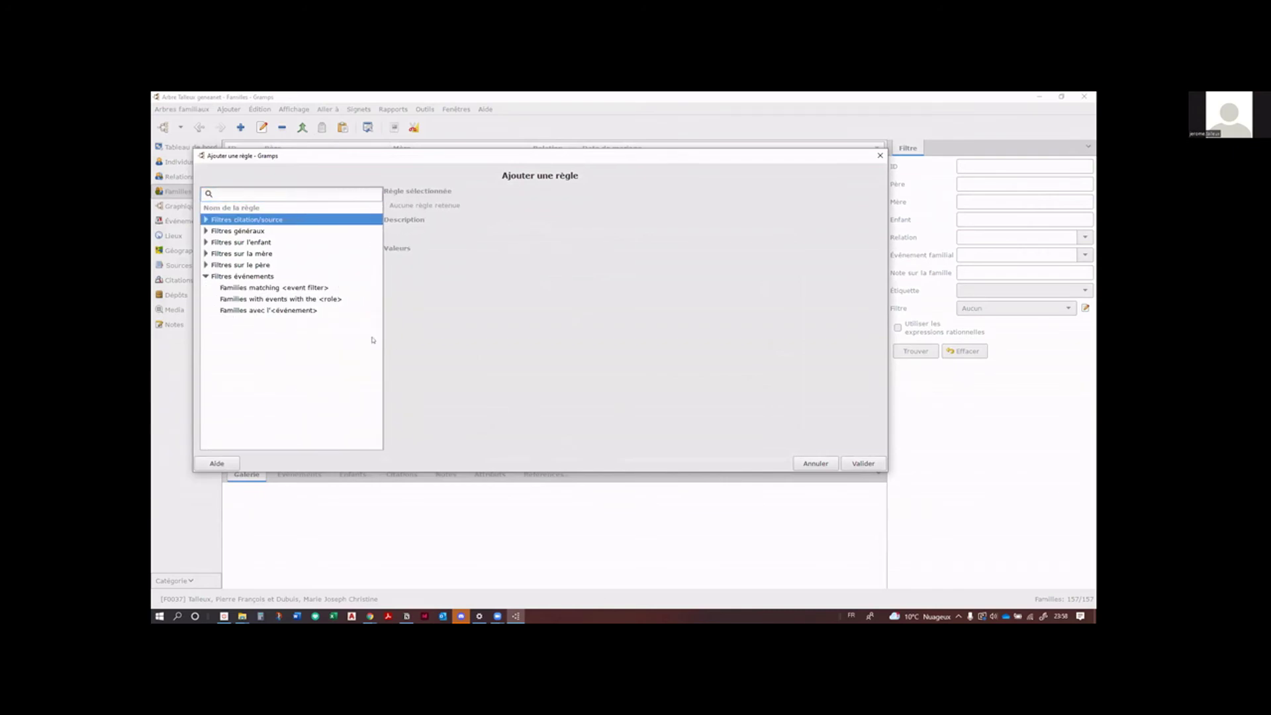
left_click(267, 310)
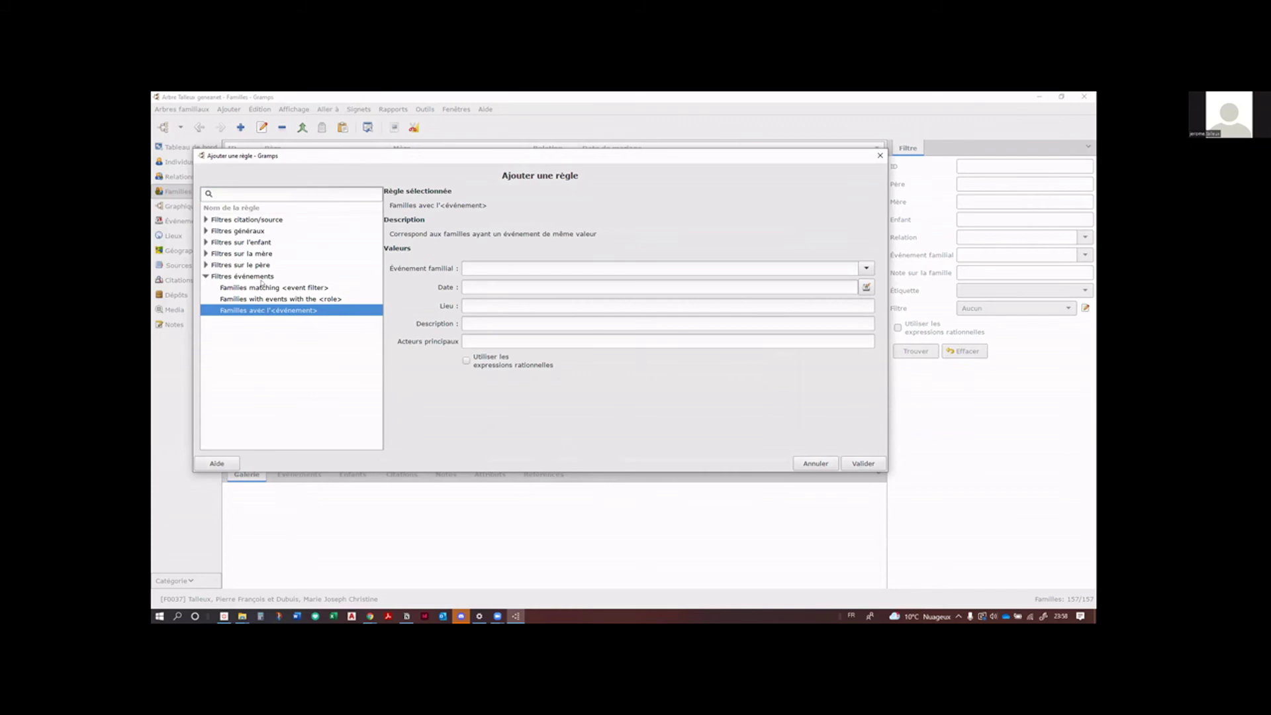
left_click(262, 287)
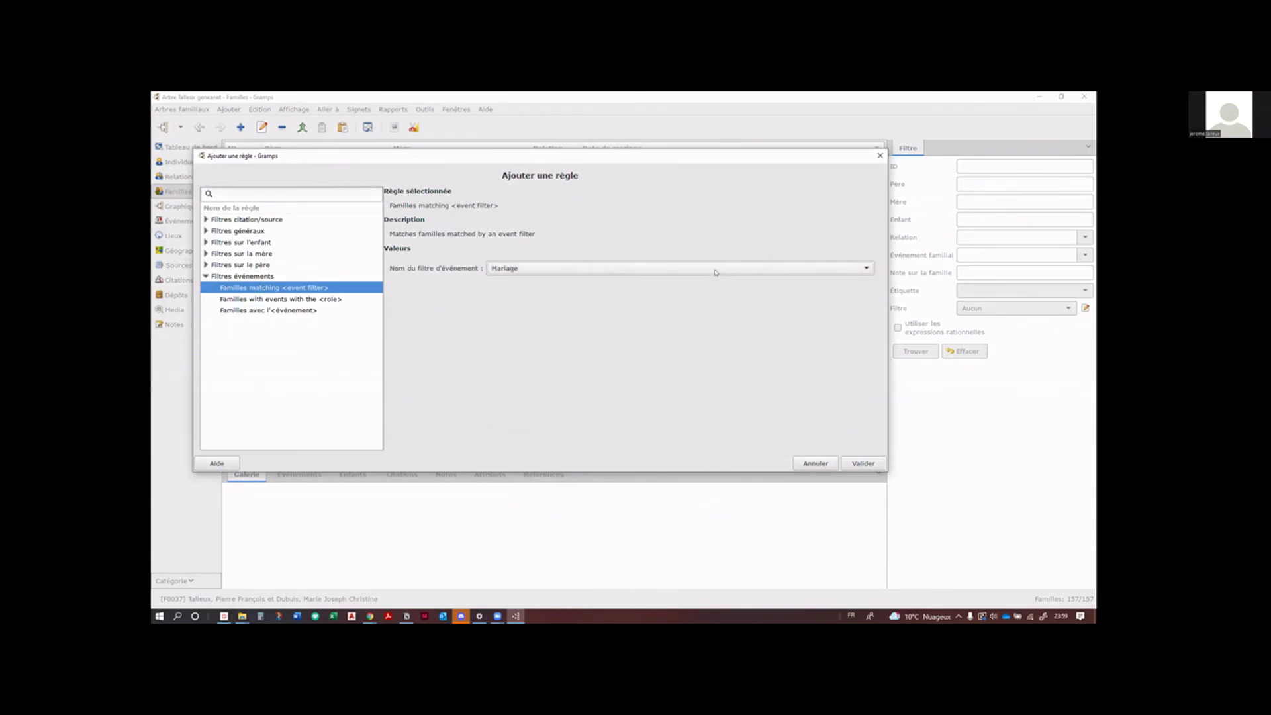
left_click(689, 269)
left_click(669, 283)
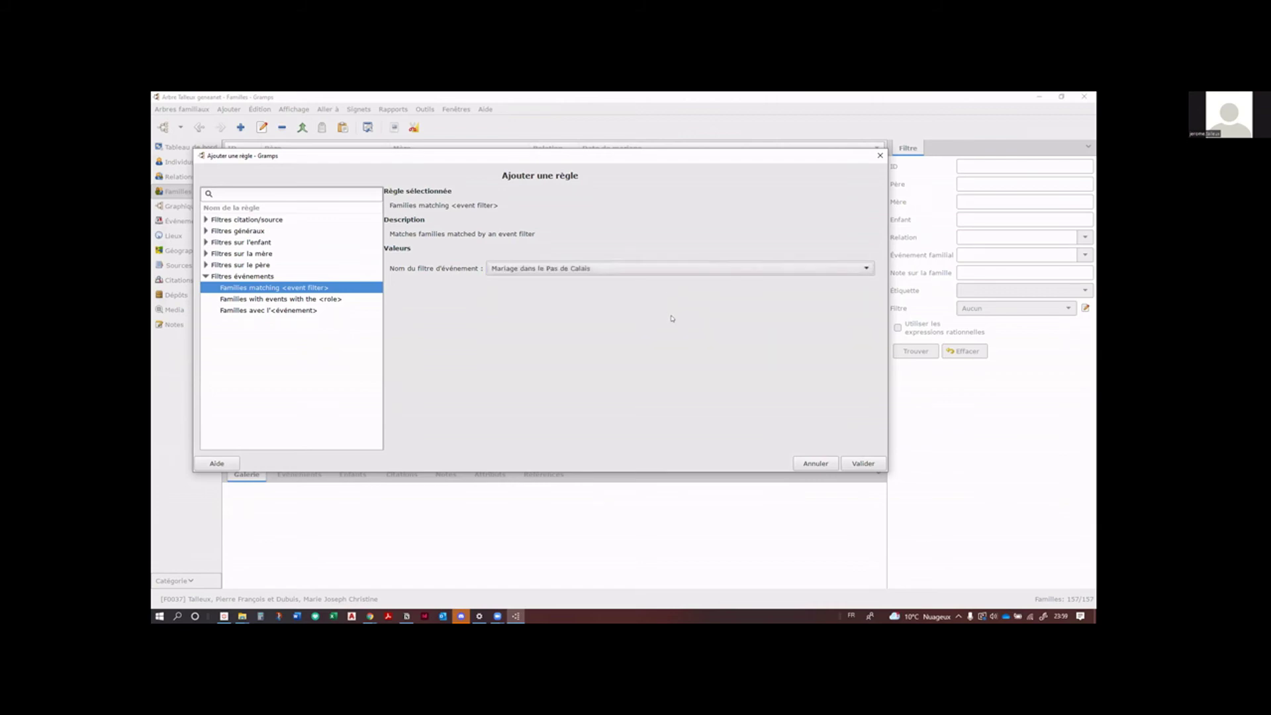
left_click(854, 464)
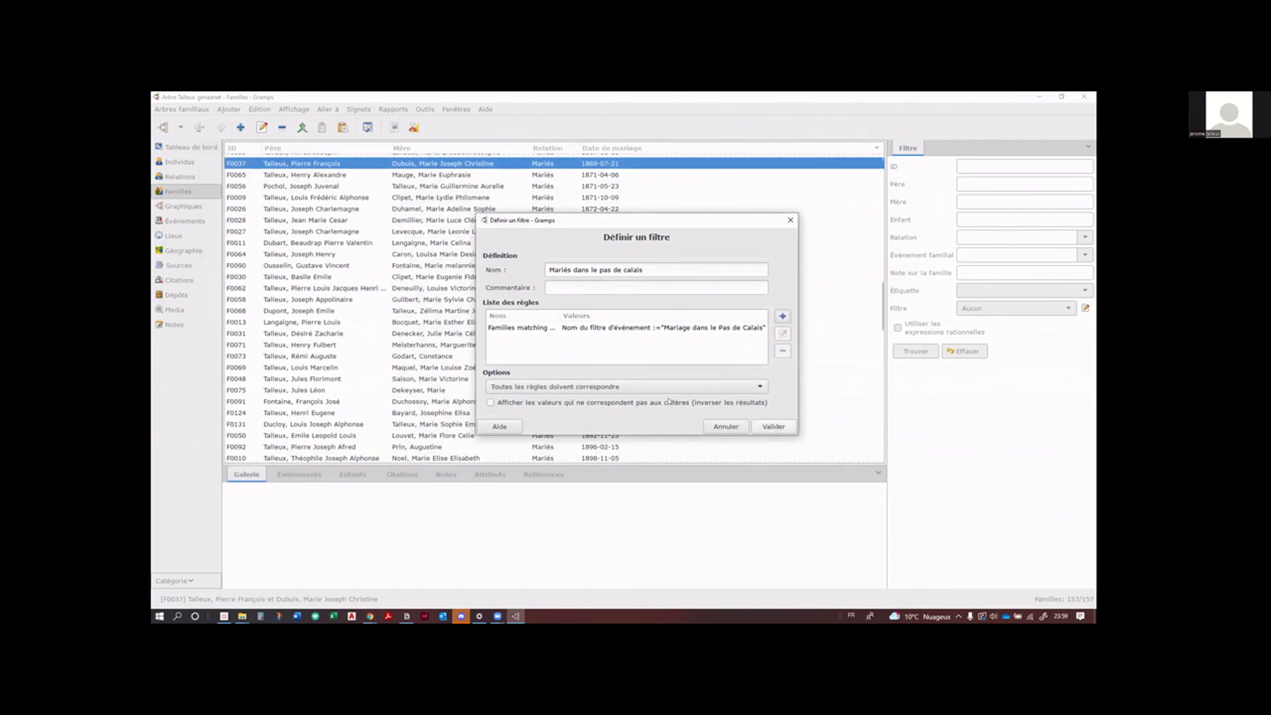
Step: Save the family filter, apply it to show 94 of 157 families, then go to Individus
left_click(768, 427)
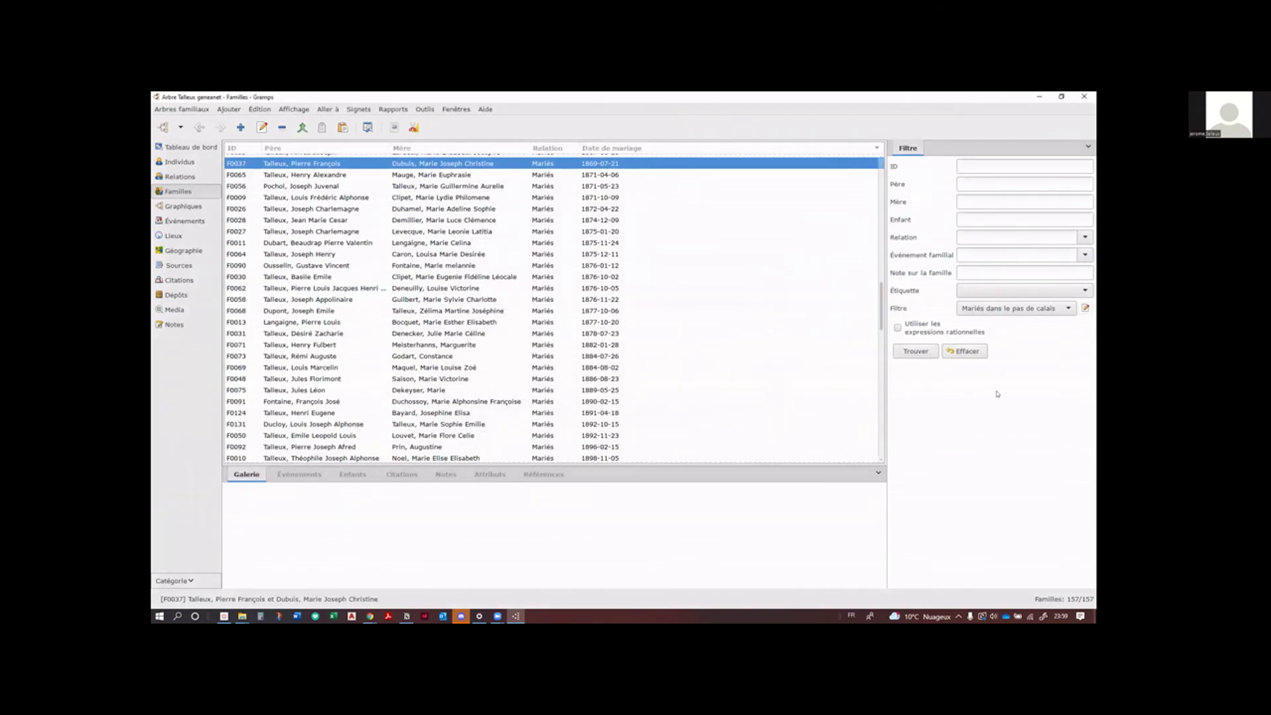
left_click(916, 351)
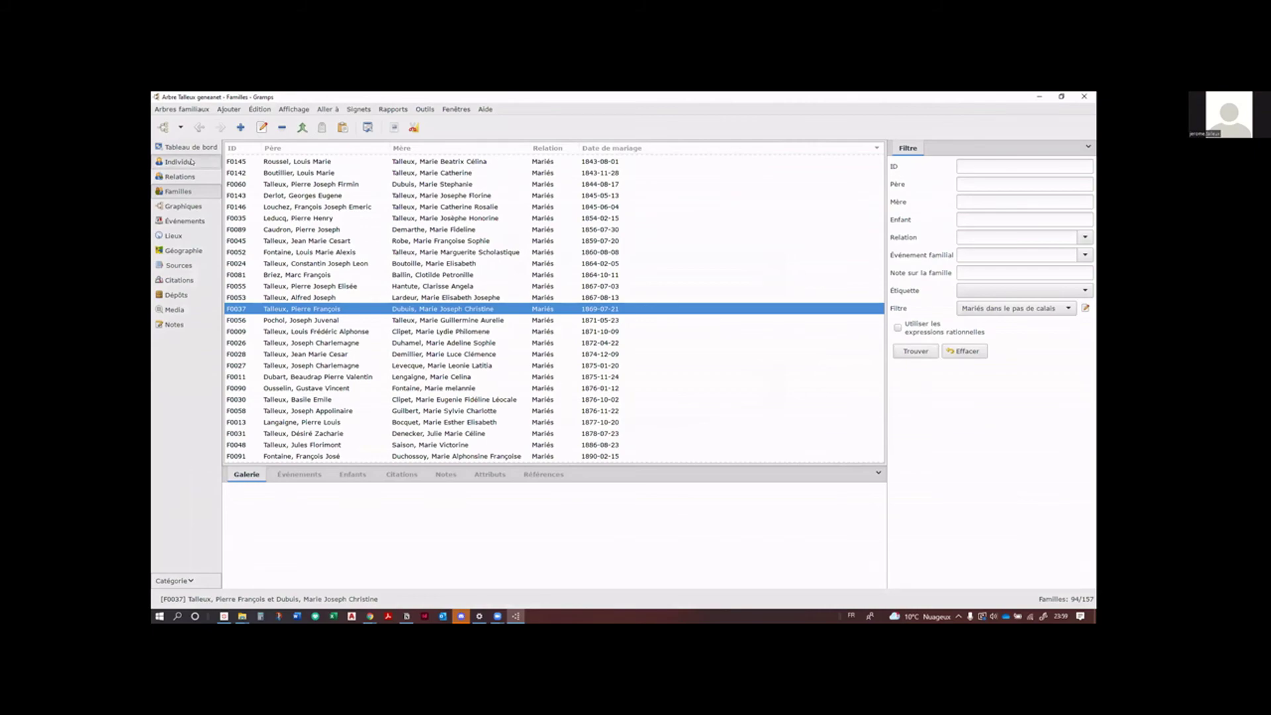
left_click(189, 161)
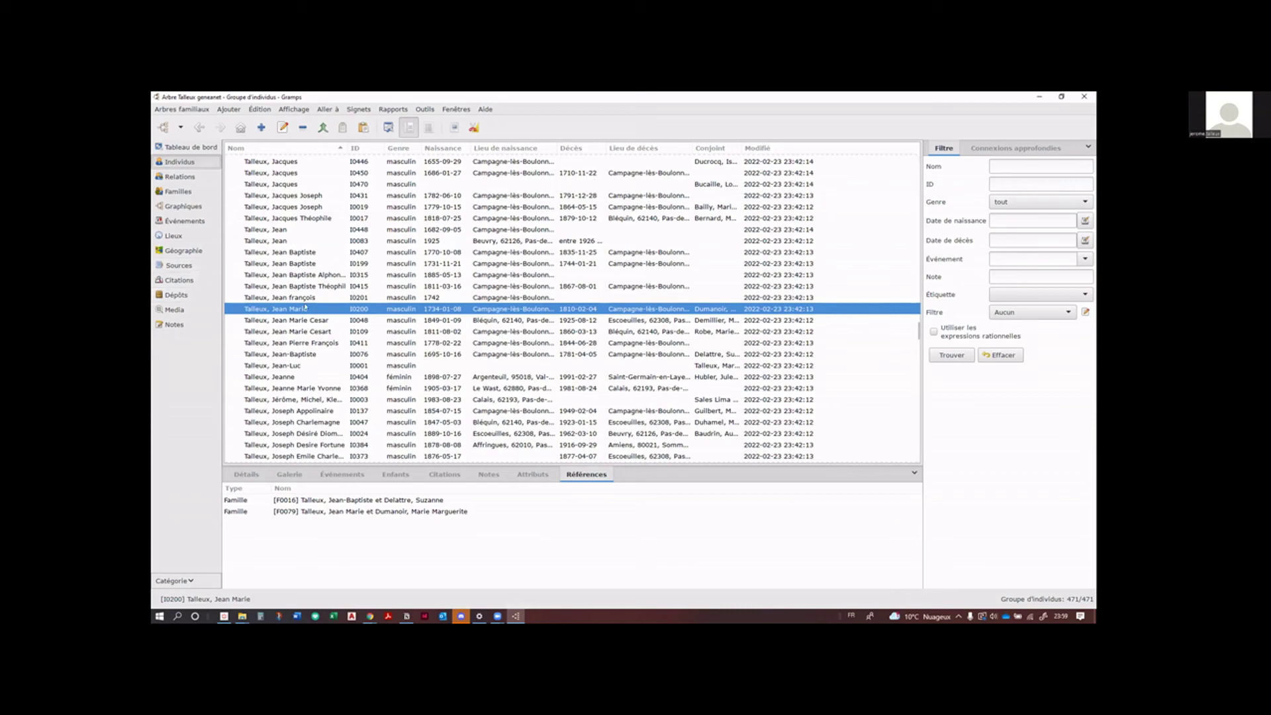
Step: Open an empty person filter definition and close it without saving
scroll(305, 306, "down", 1)
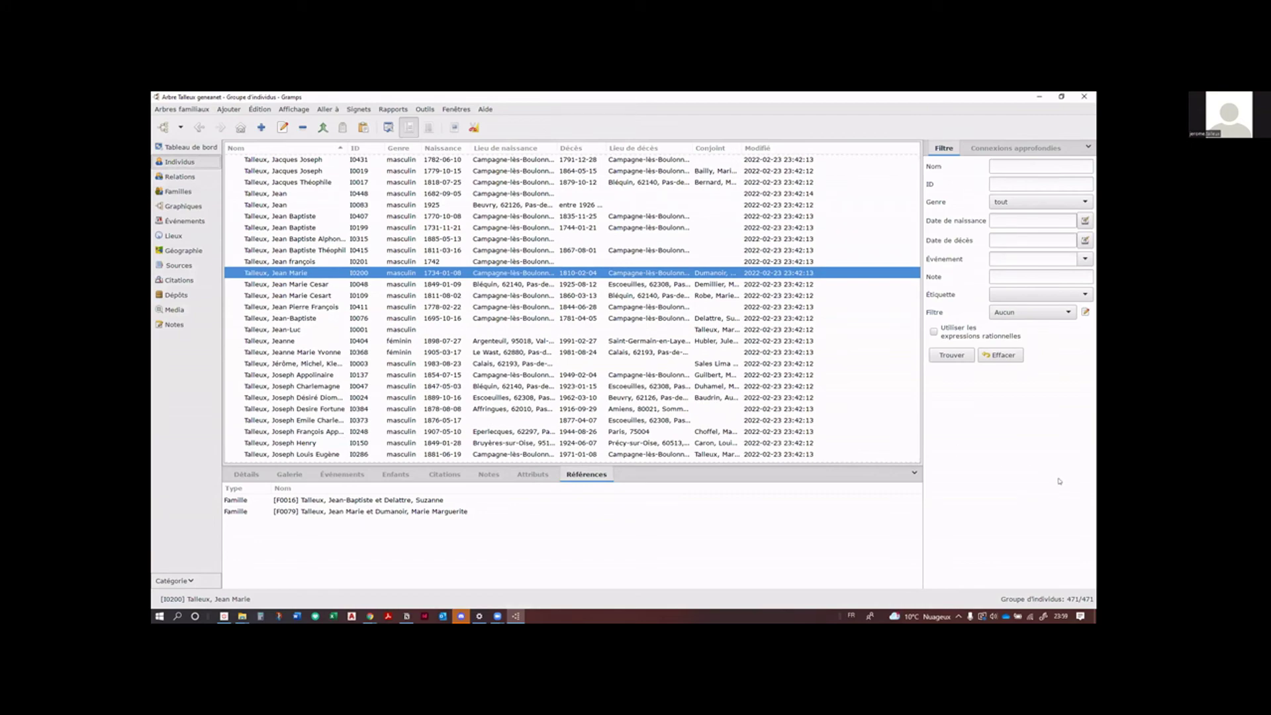
left_click(1085, 311)
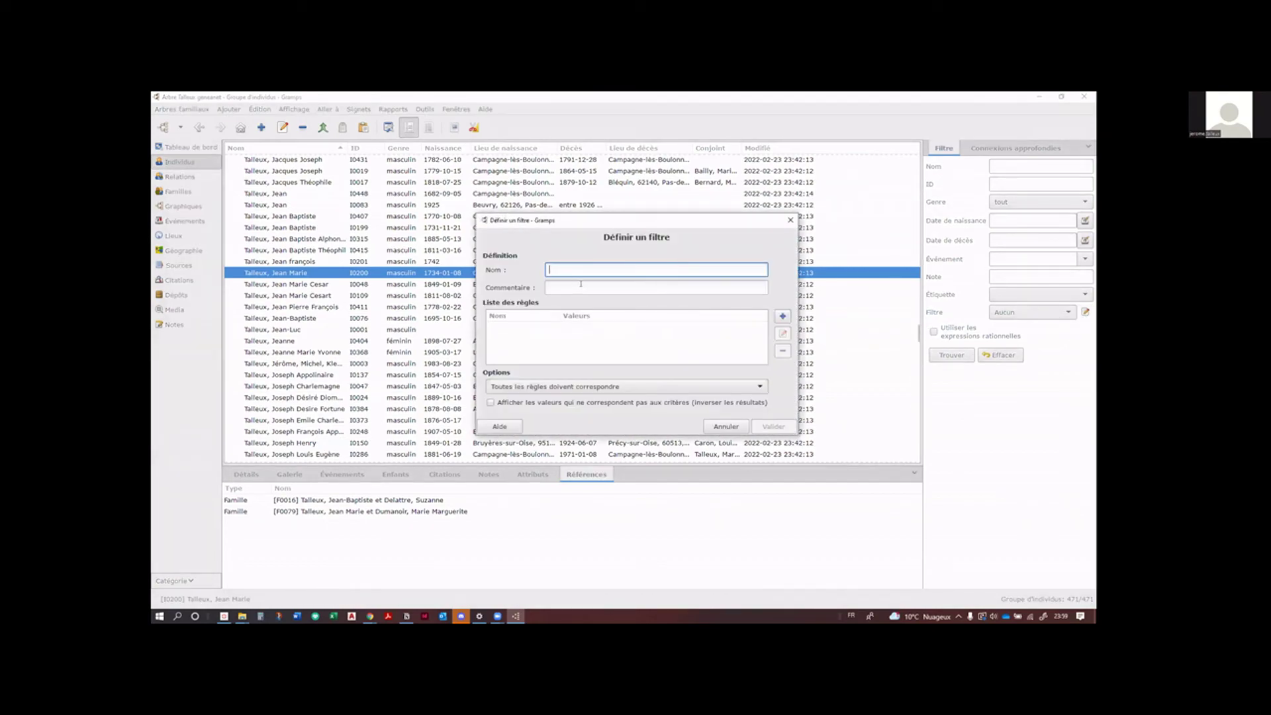
left_click(790, 221)
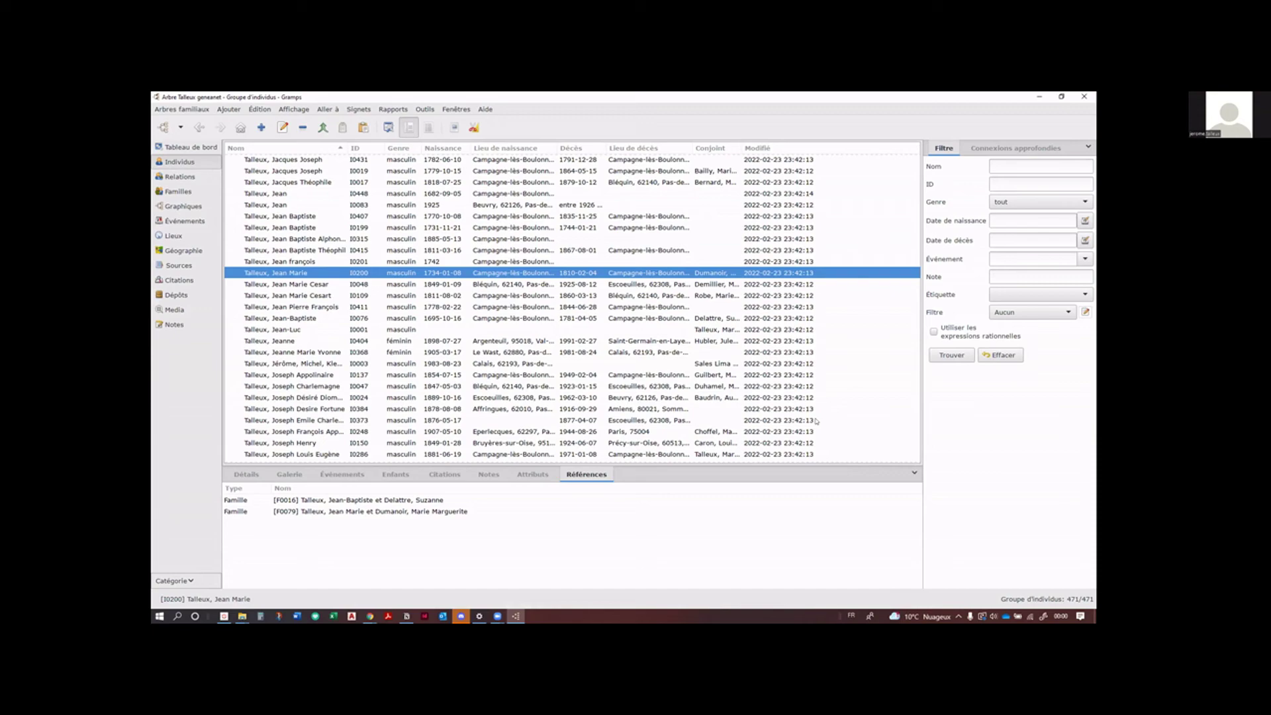
Step: Reopen, move and close the empty person filter definition, then return to the Familles list
scroll(495, 379, "up", 5)
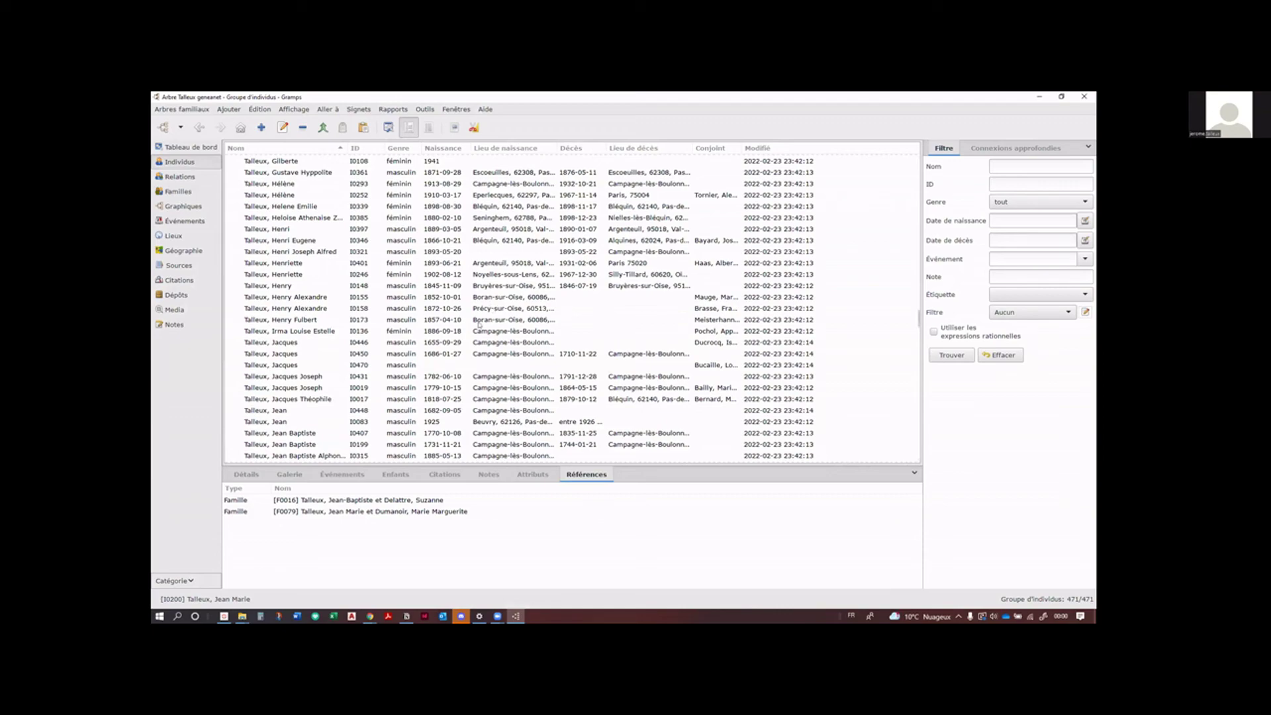
scroll(479, 324, "up", 5)
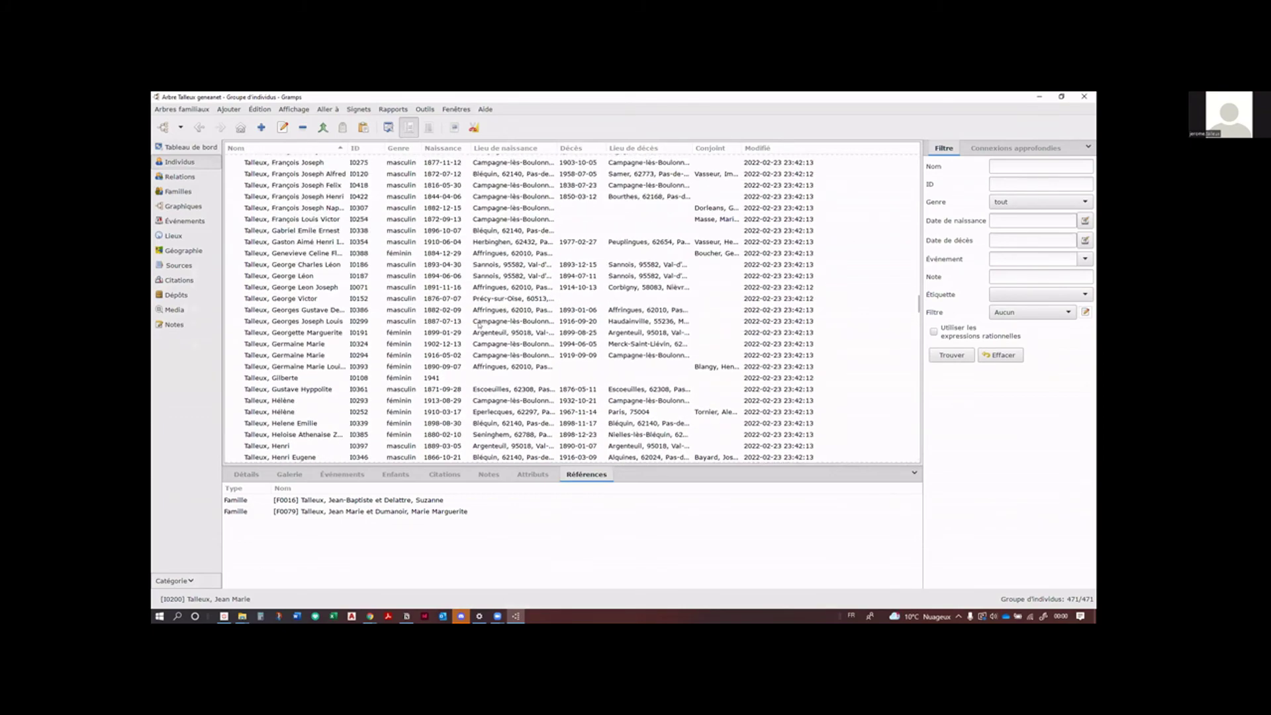
scroll(479, 324, "up", 10)
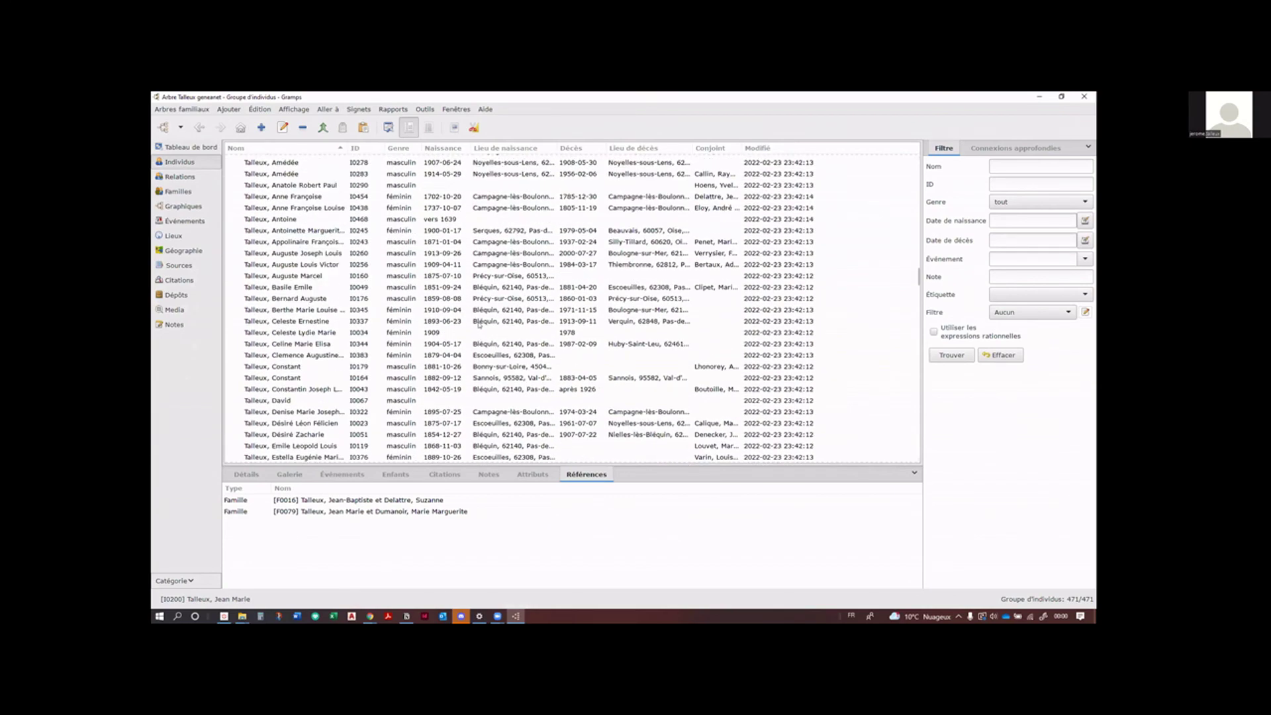
scroll(479, 324, "up", 2)
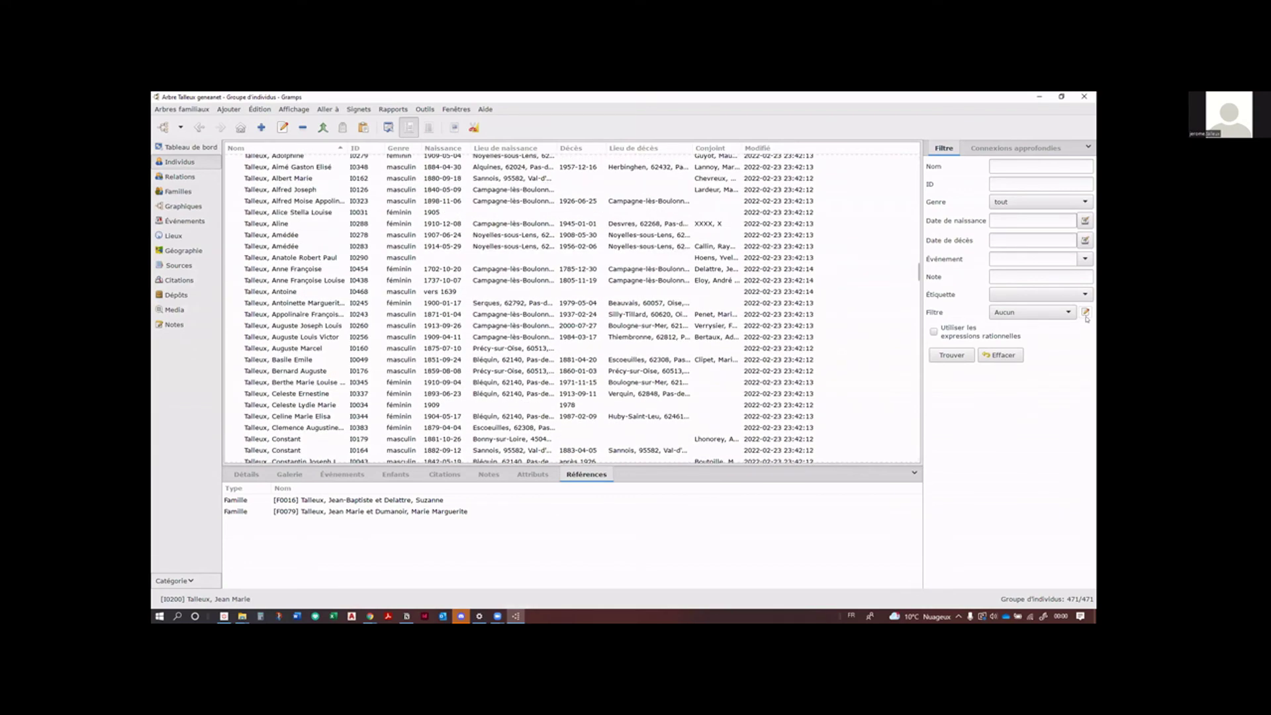
left_click(1086, 312)
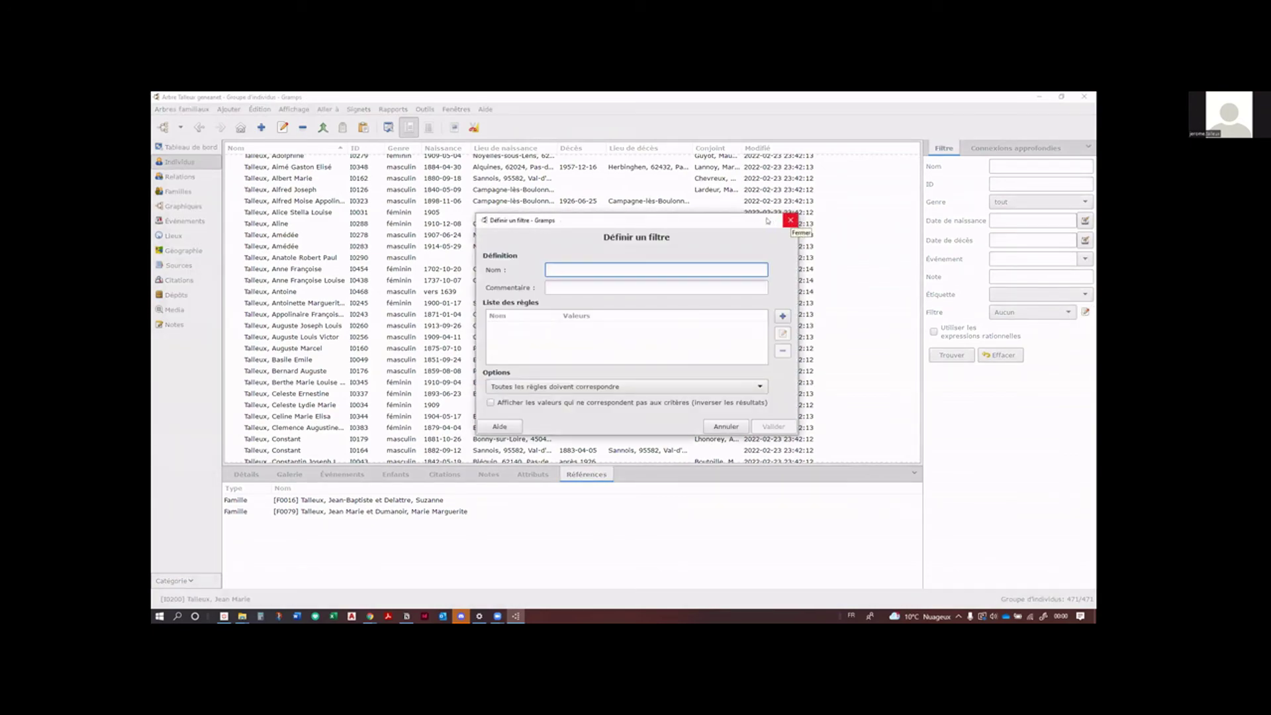
left_click_drag(746, 223, 726, 264)
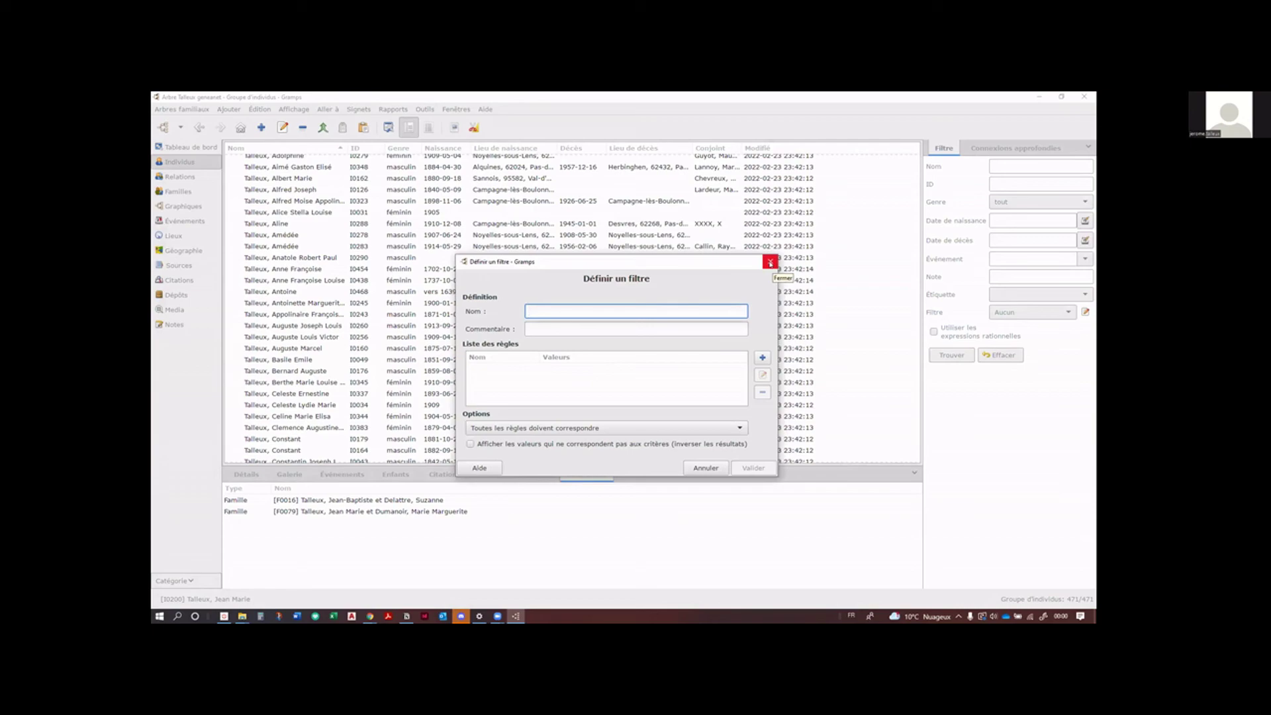
left_click(770, 262)
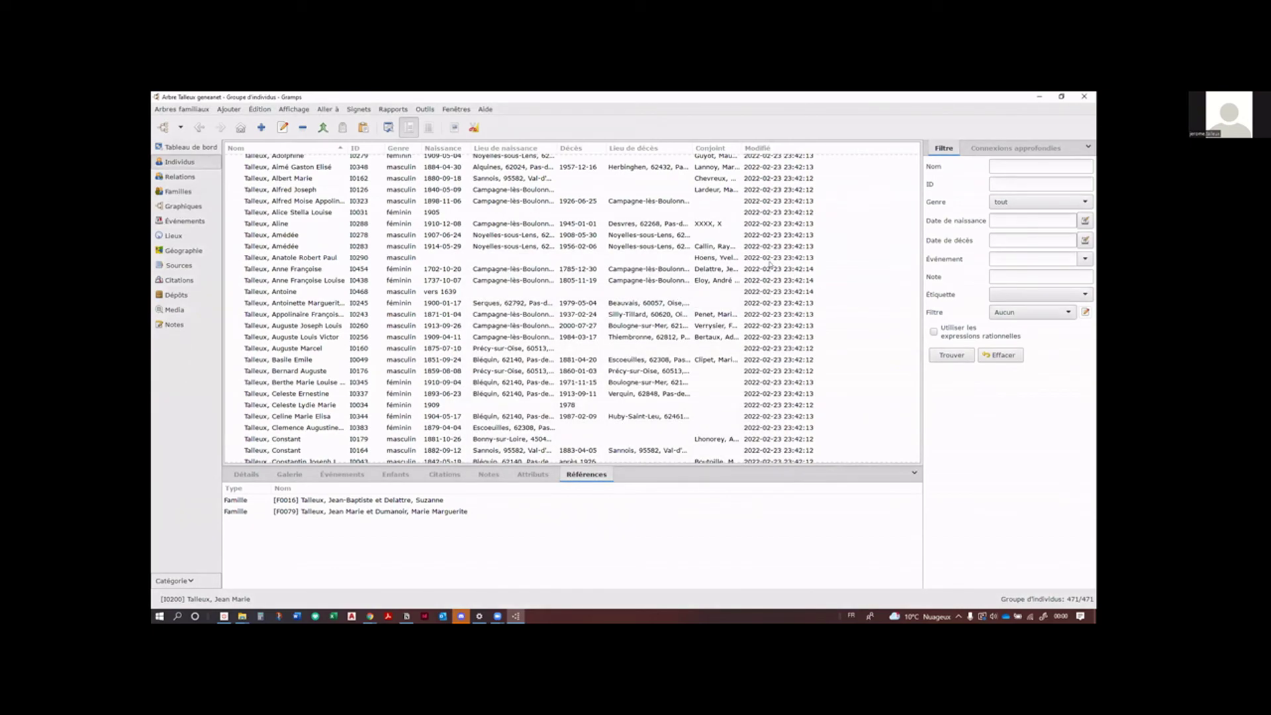
left_click(173, 191)
Step: In Événements, rename the 'Mariage dans le Pas de Calais' event filter to 'Naissance dans le Pas de Calais'
left_click(186, 221)
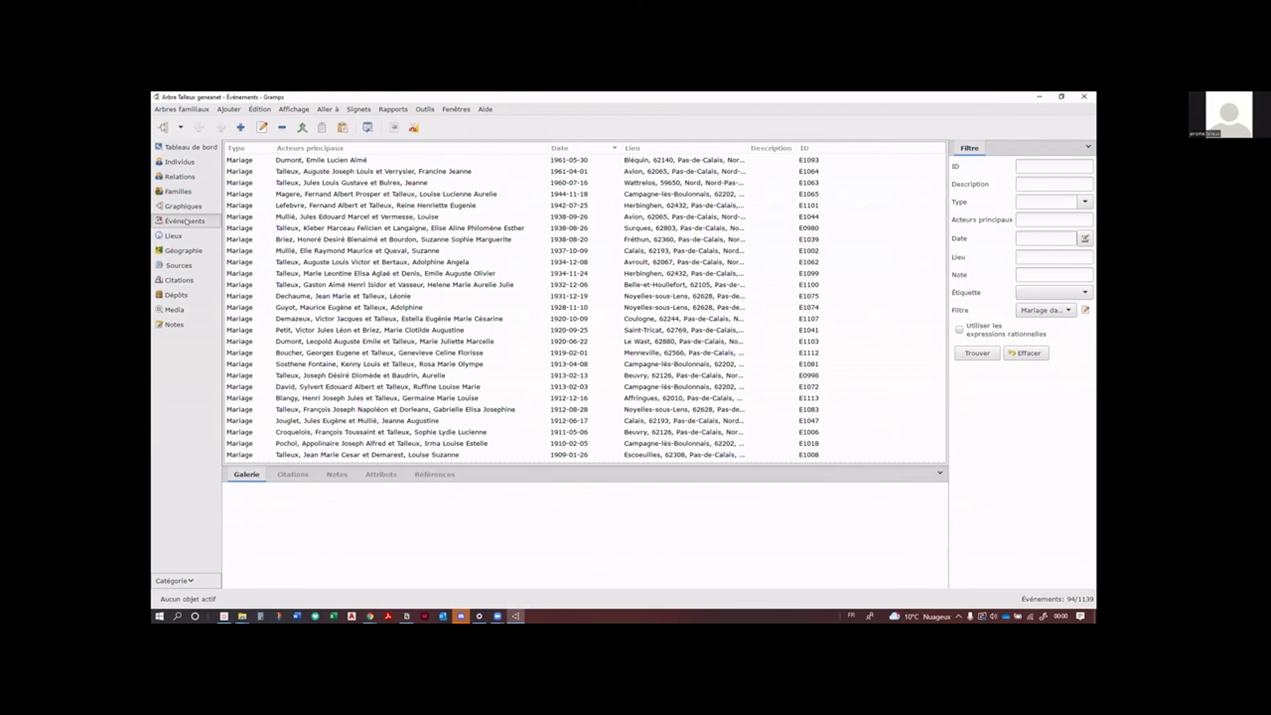
left_click(1067, 309)
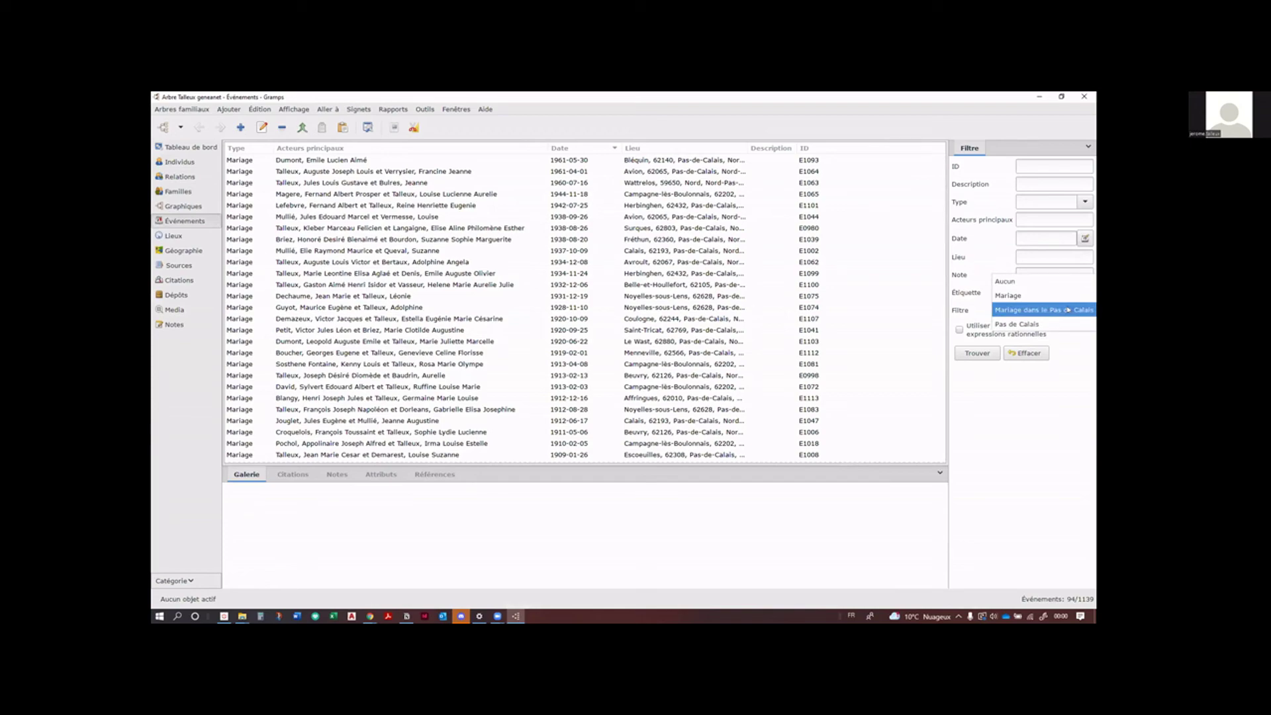
left_click(1059, 355)
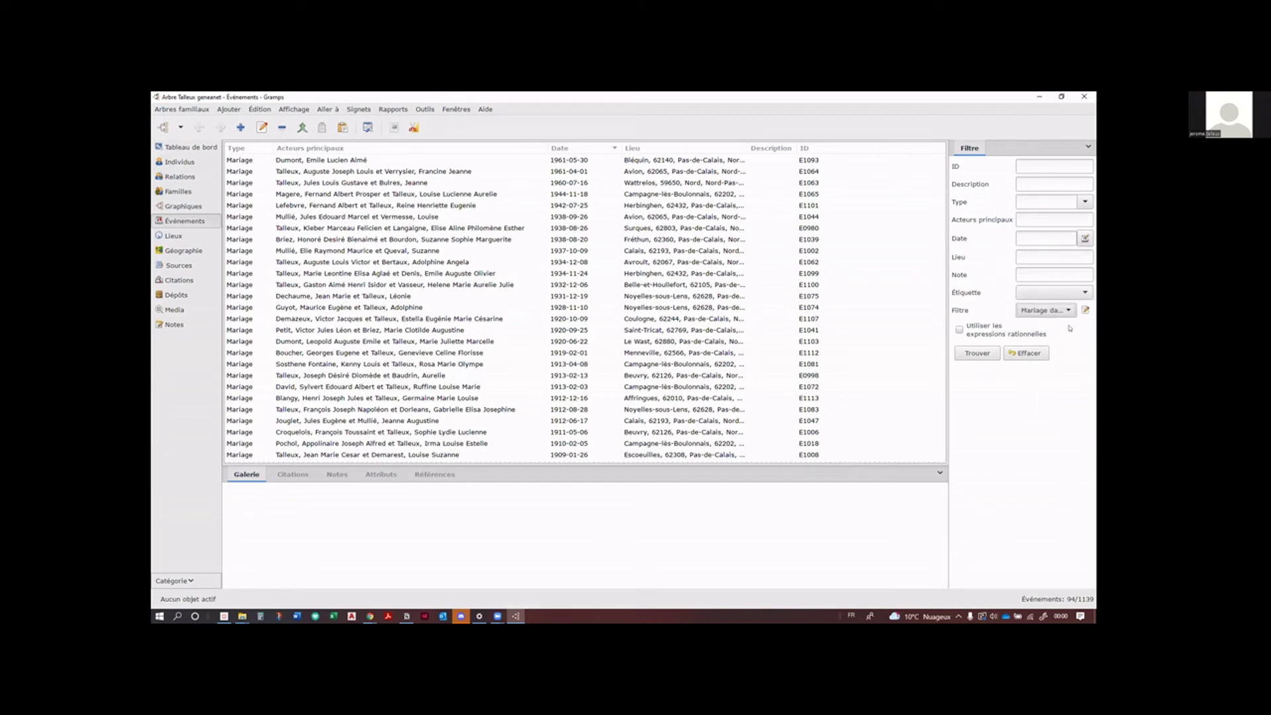
left_click(1086, 309)
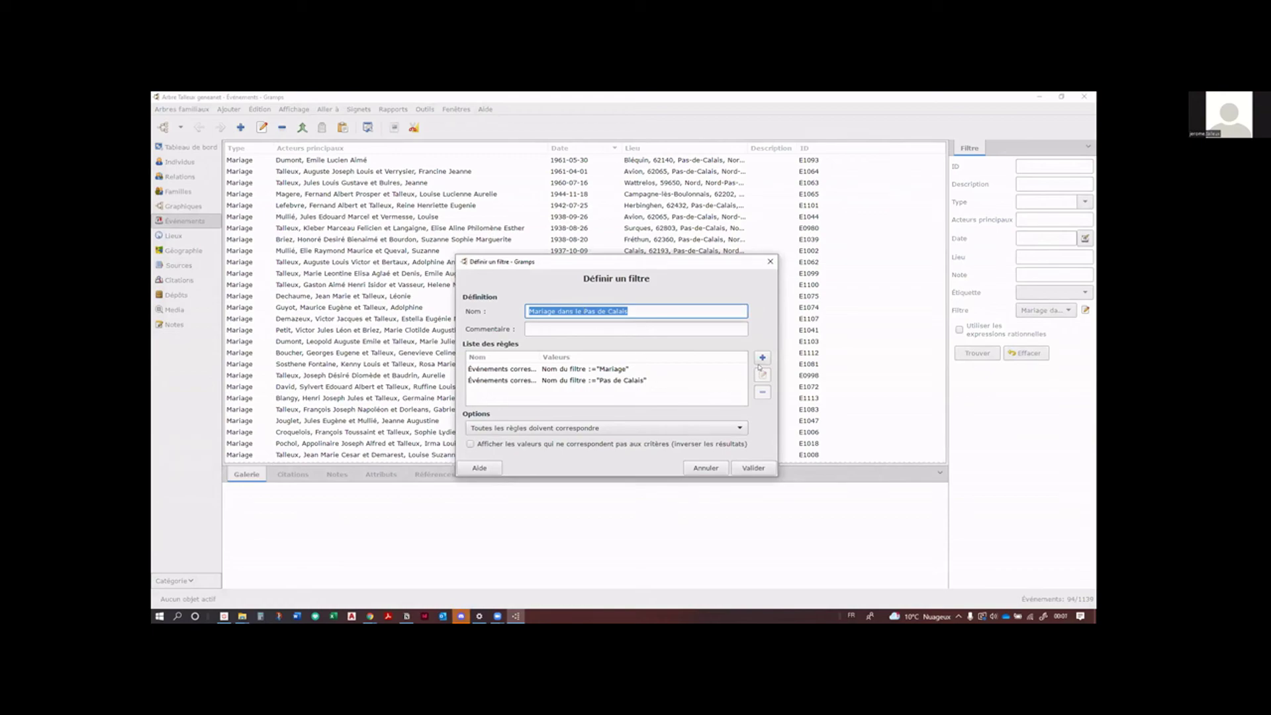
left_click(638, 310)
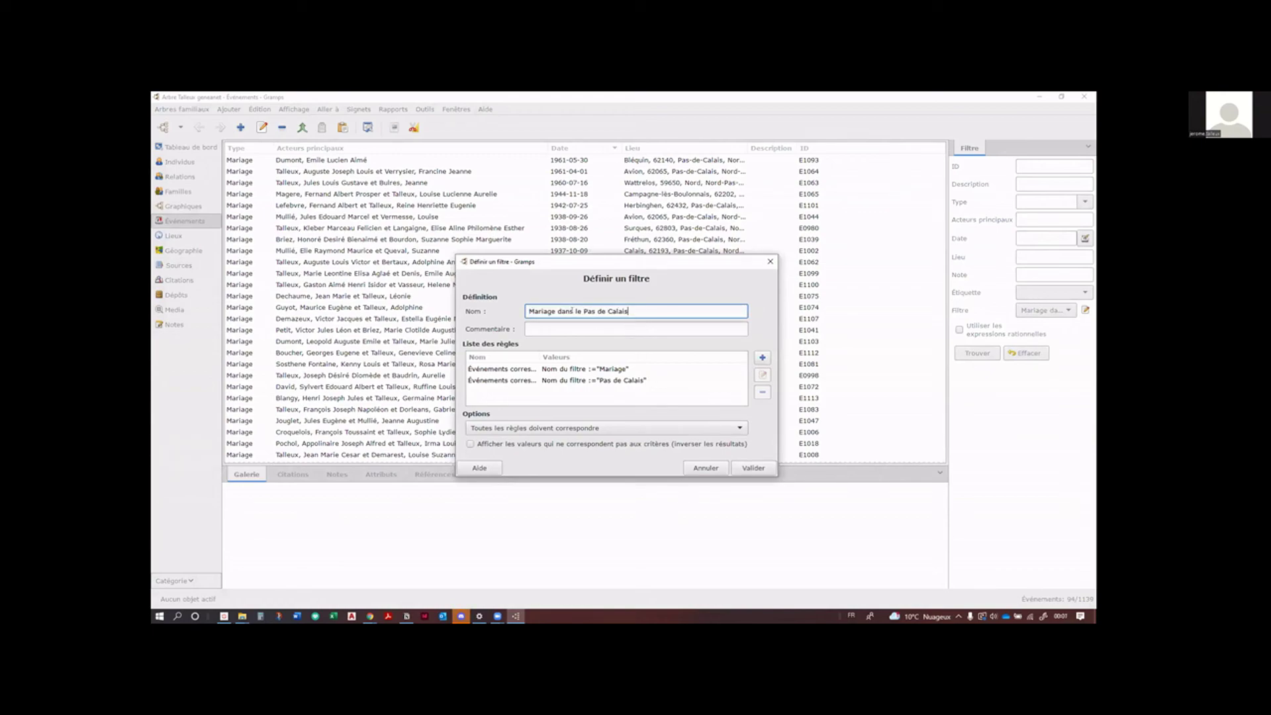
double_click(552, 310)
type("Naissance")
Step: Give the filter the rule 'Événement avec un type particulier' with type Naissance, and save it
double_click(624, 369)
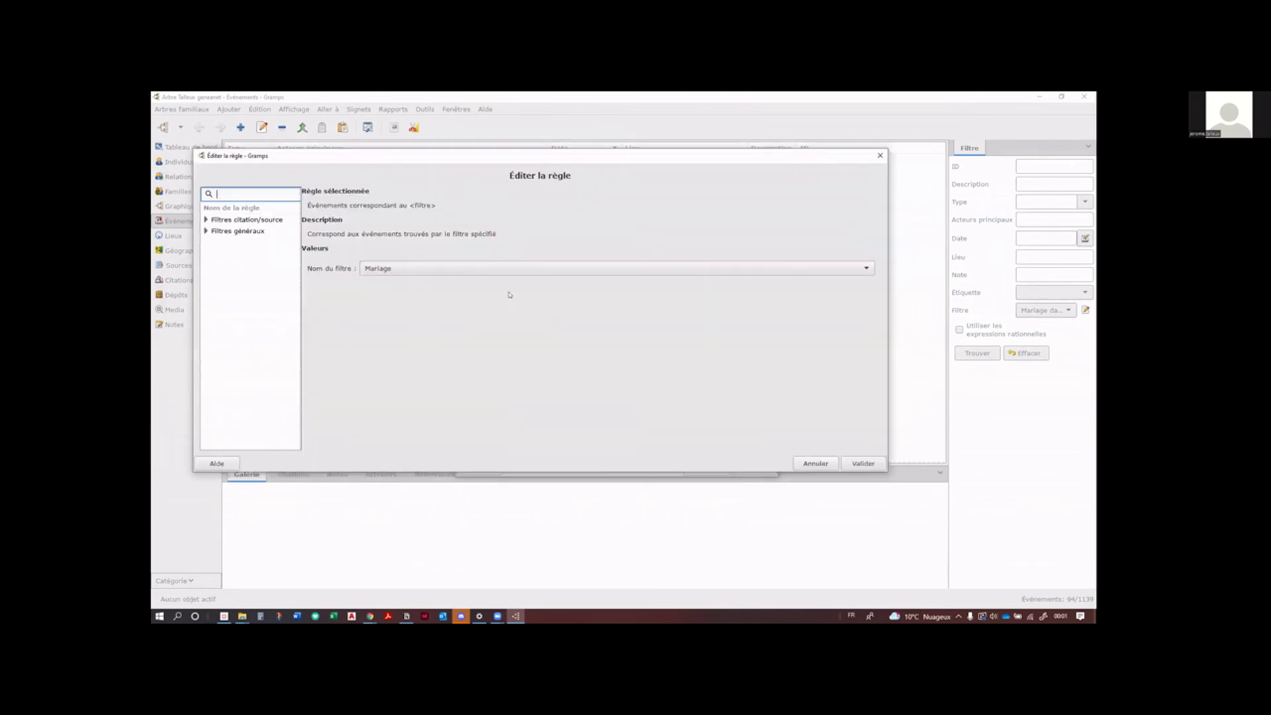
left_click(503, 270)
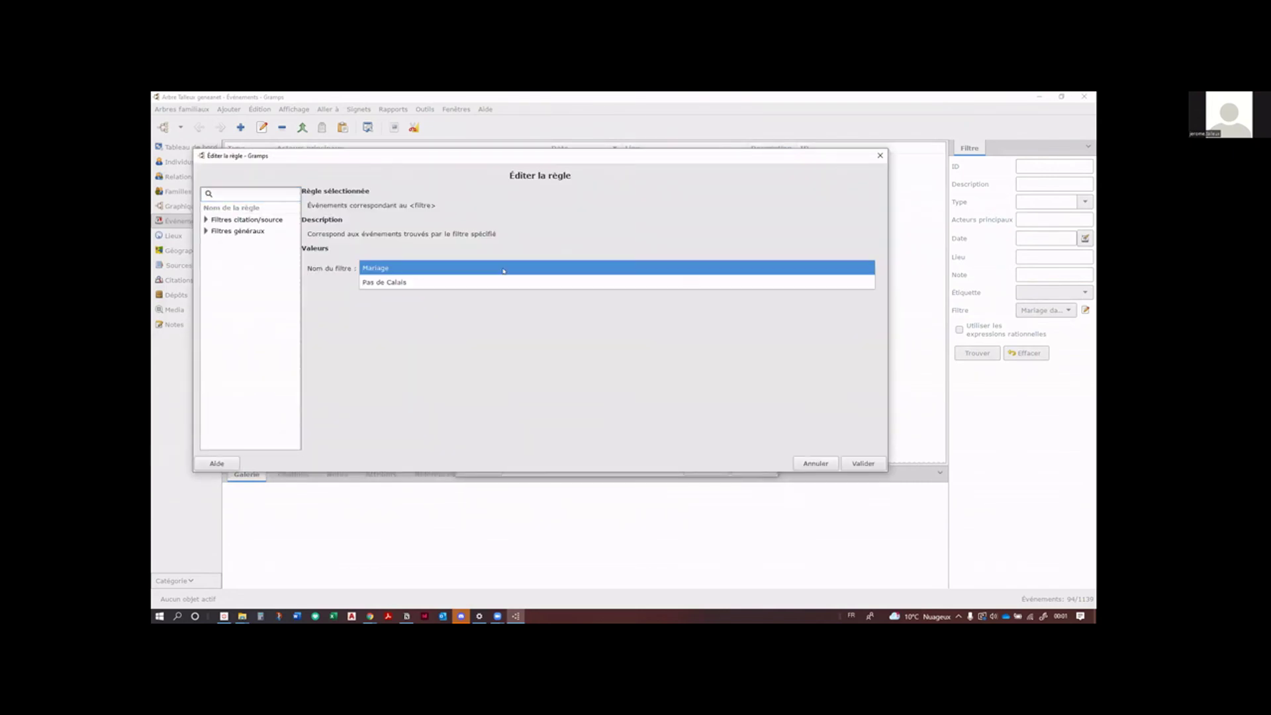
left_click(502, 268)
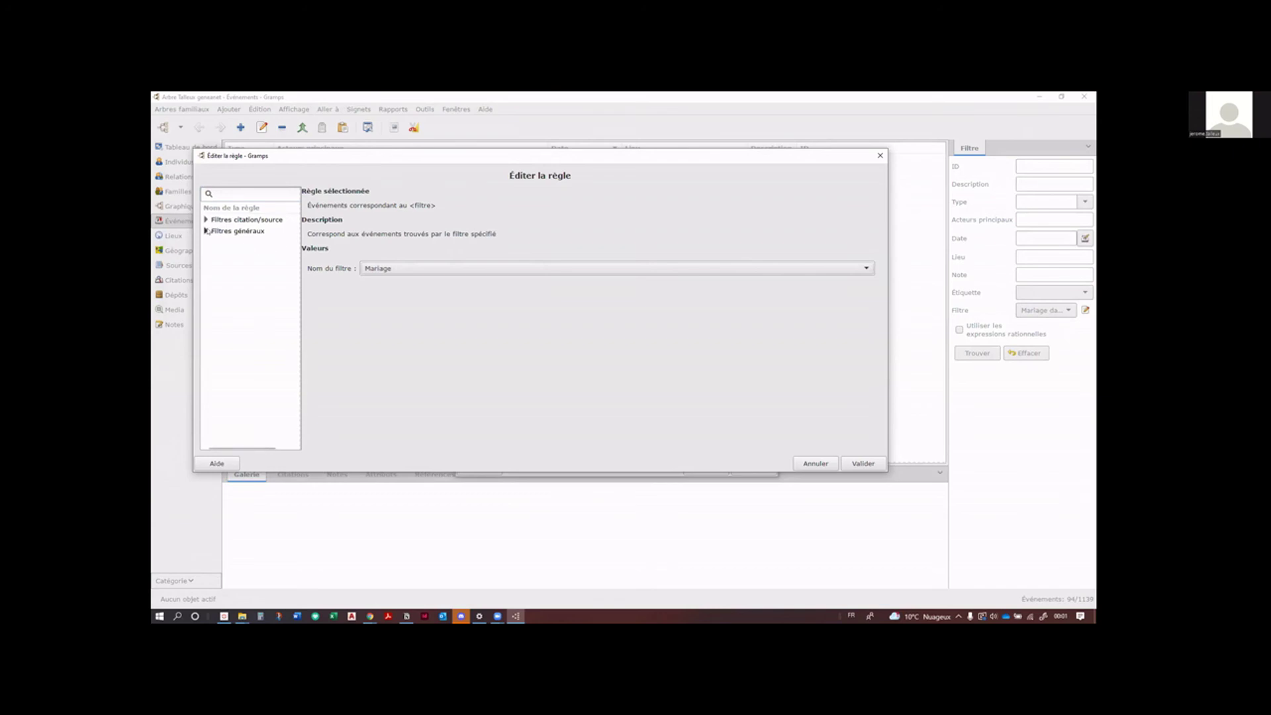
left_click(207, 231)
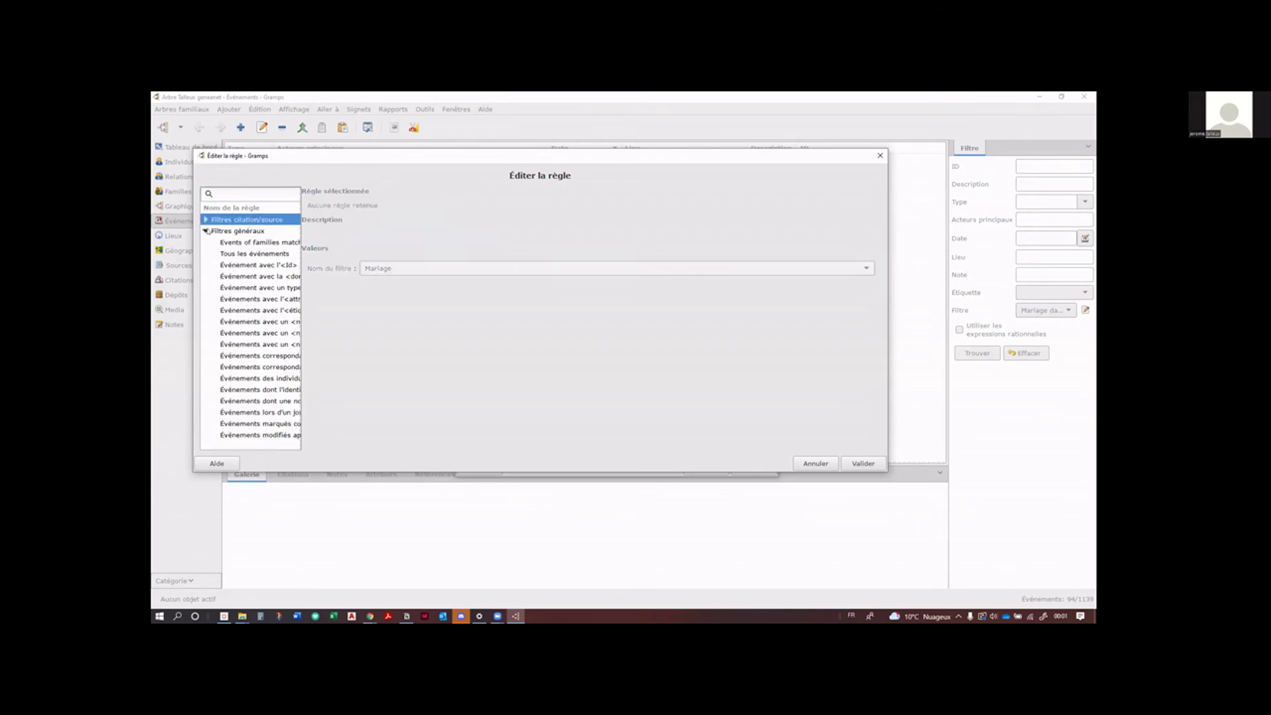
left_click_drag(302, 306, 501, 335)
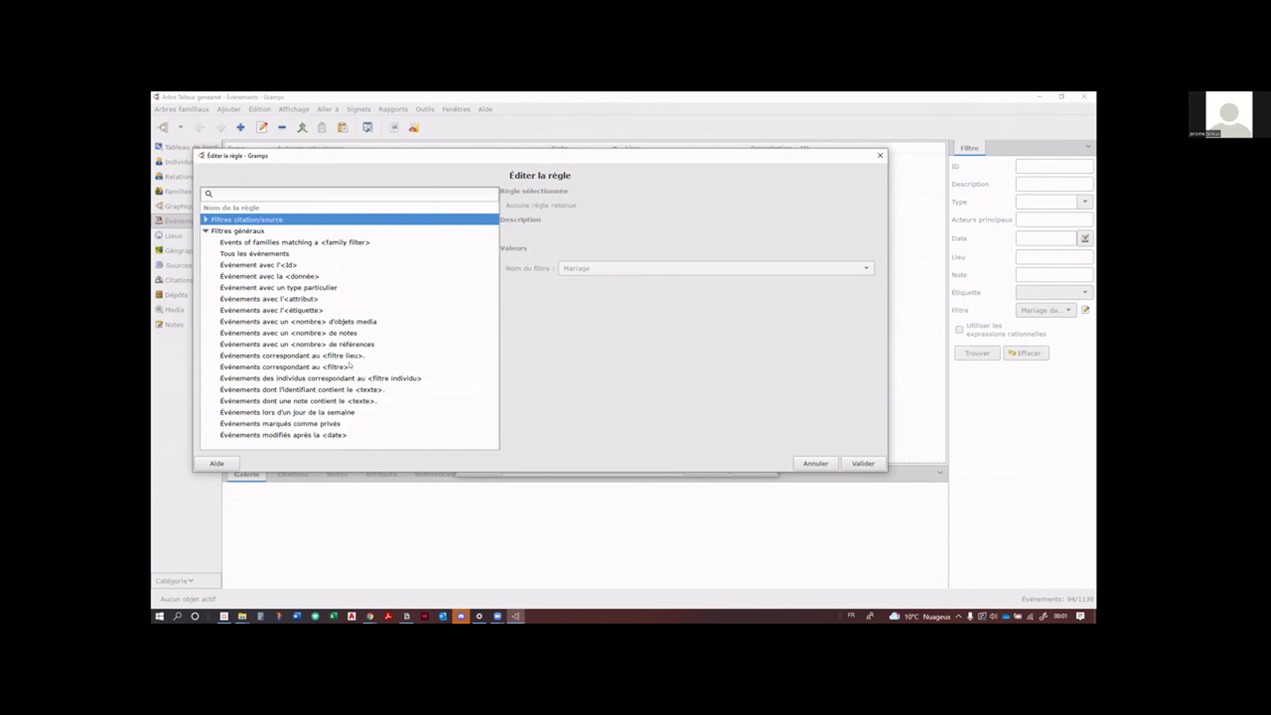
left_click(318, 287)
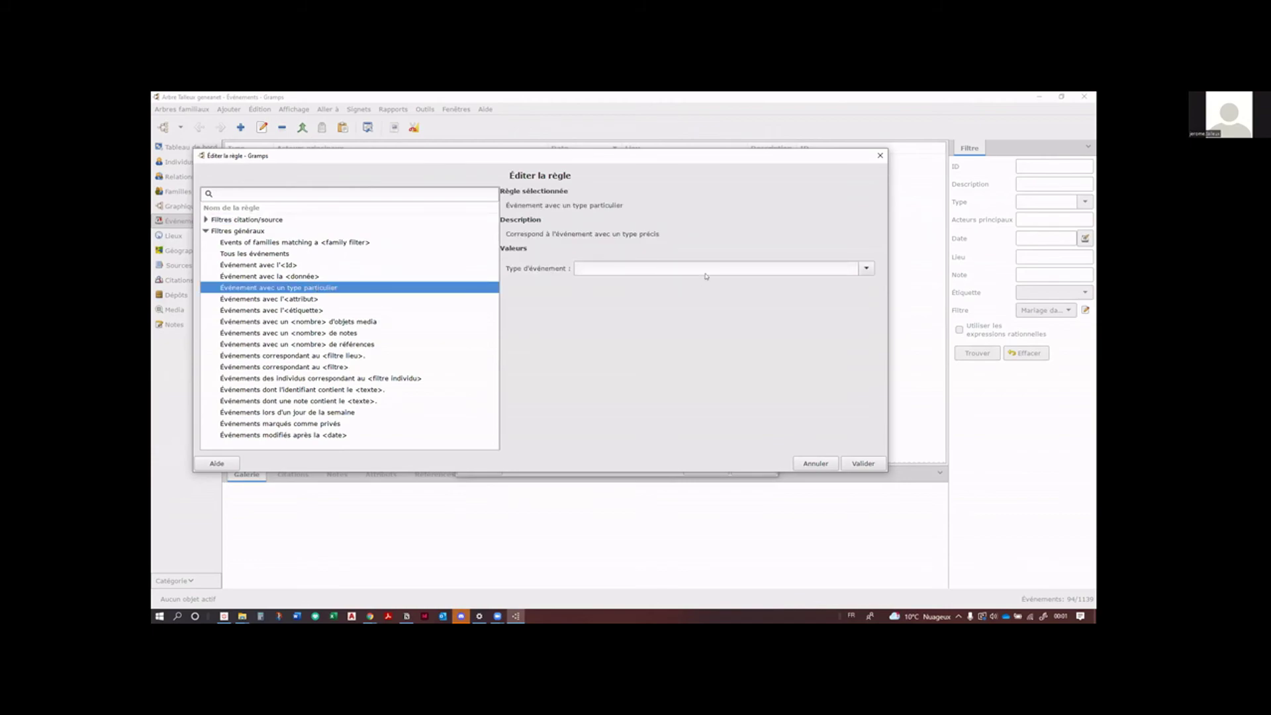
left_click(866, 268)
left_click(662, 281)
left_click(862, 464)
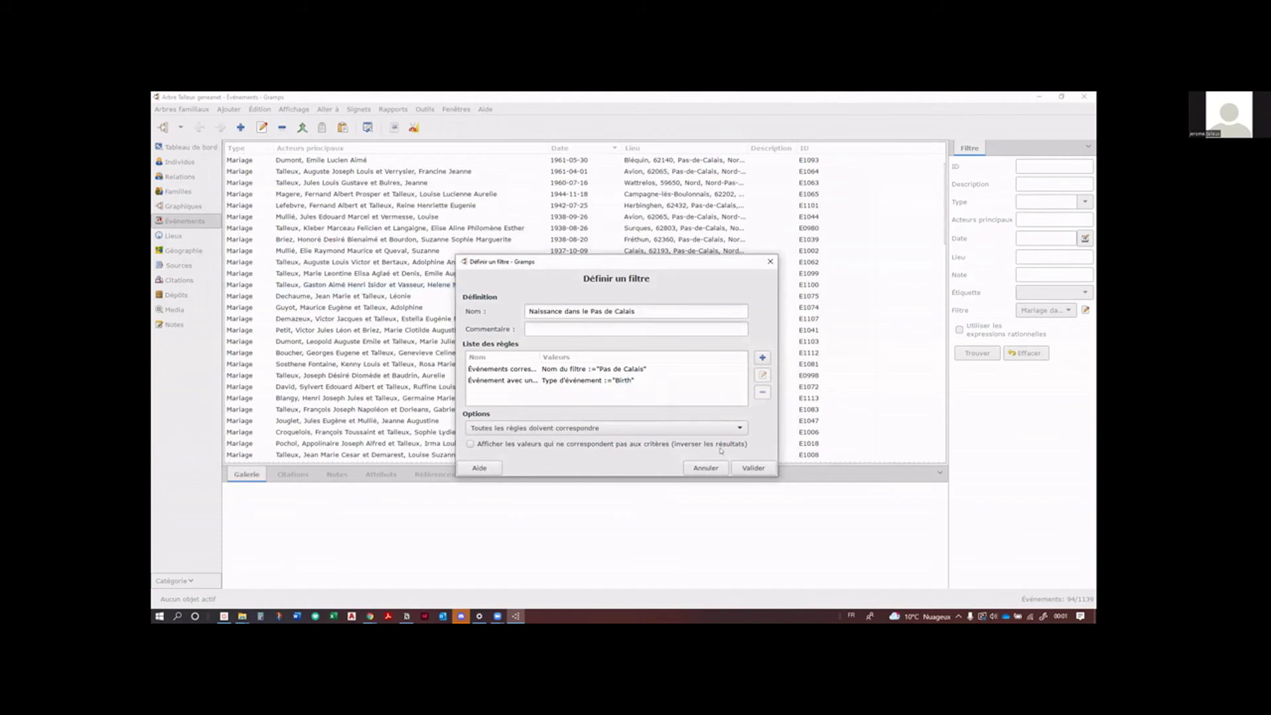
left_click(761, 467)
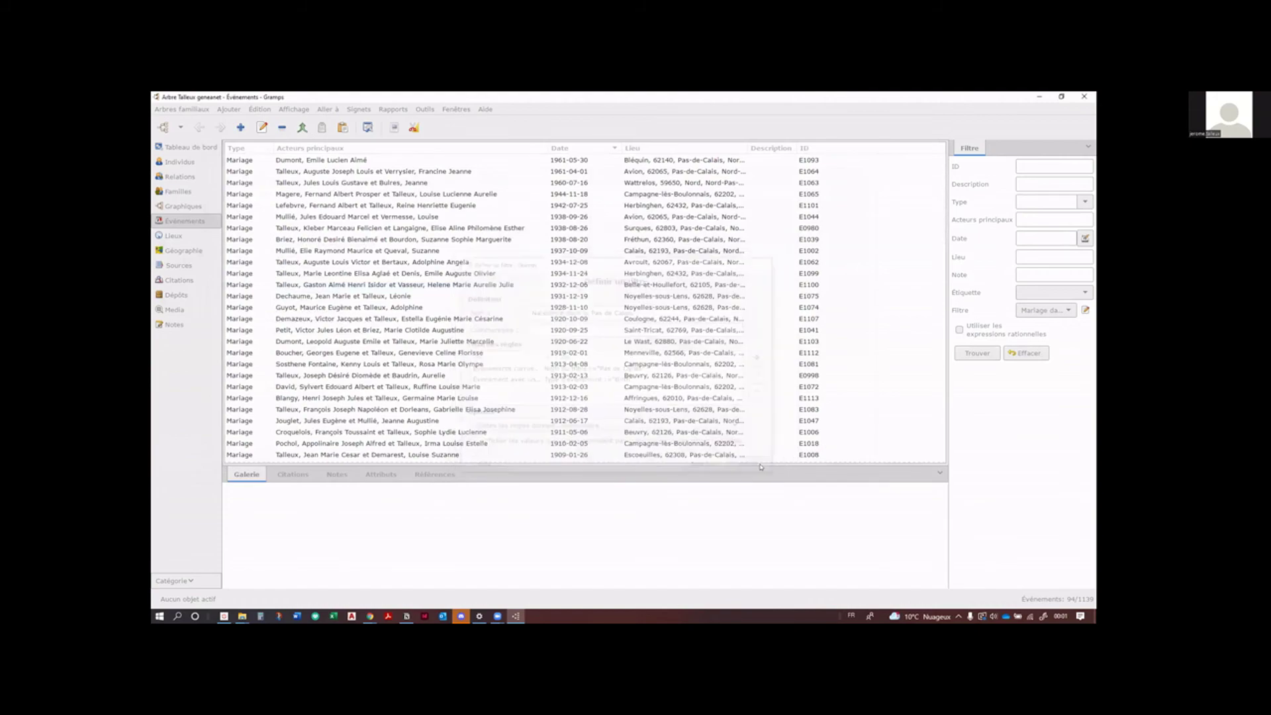
Step: In Individus, select and run the 'Mariés du pas de calais' person filter
left_click(179, 163)
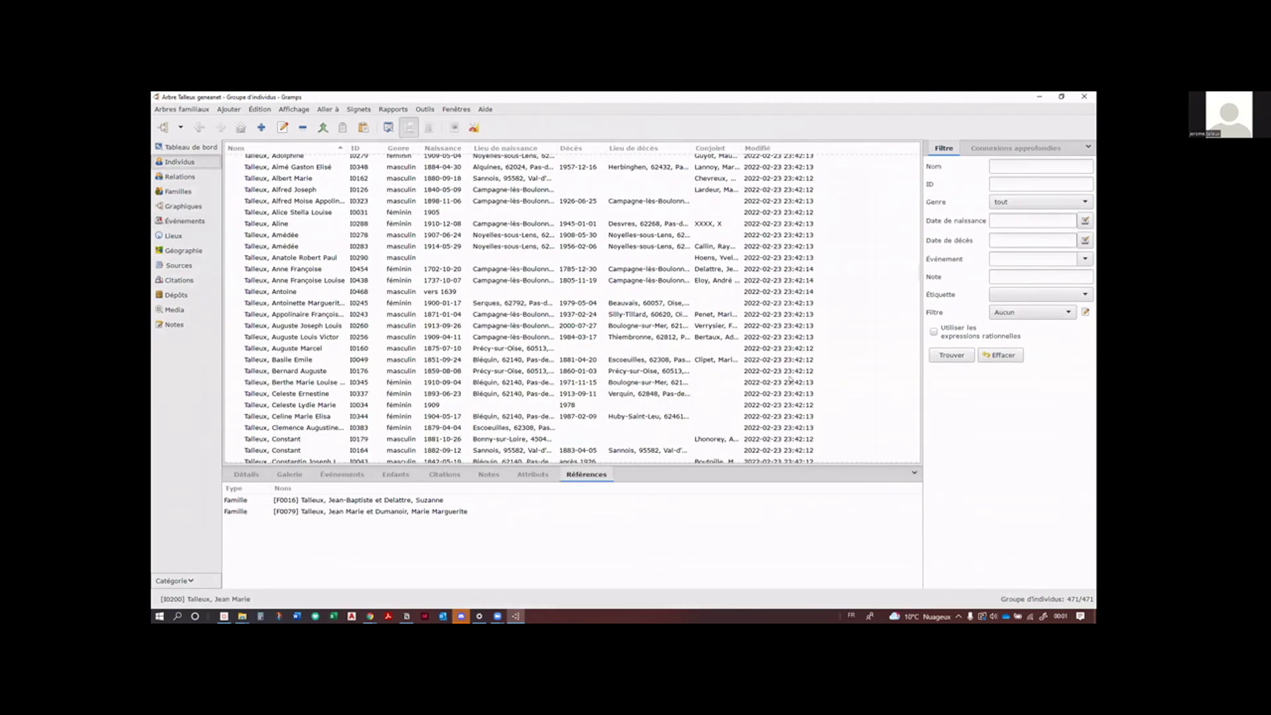
left_click(1070, 315)
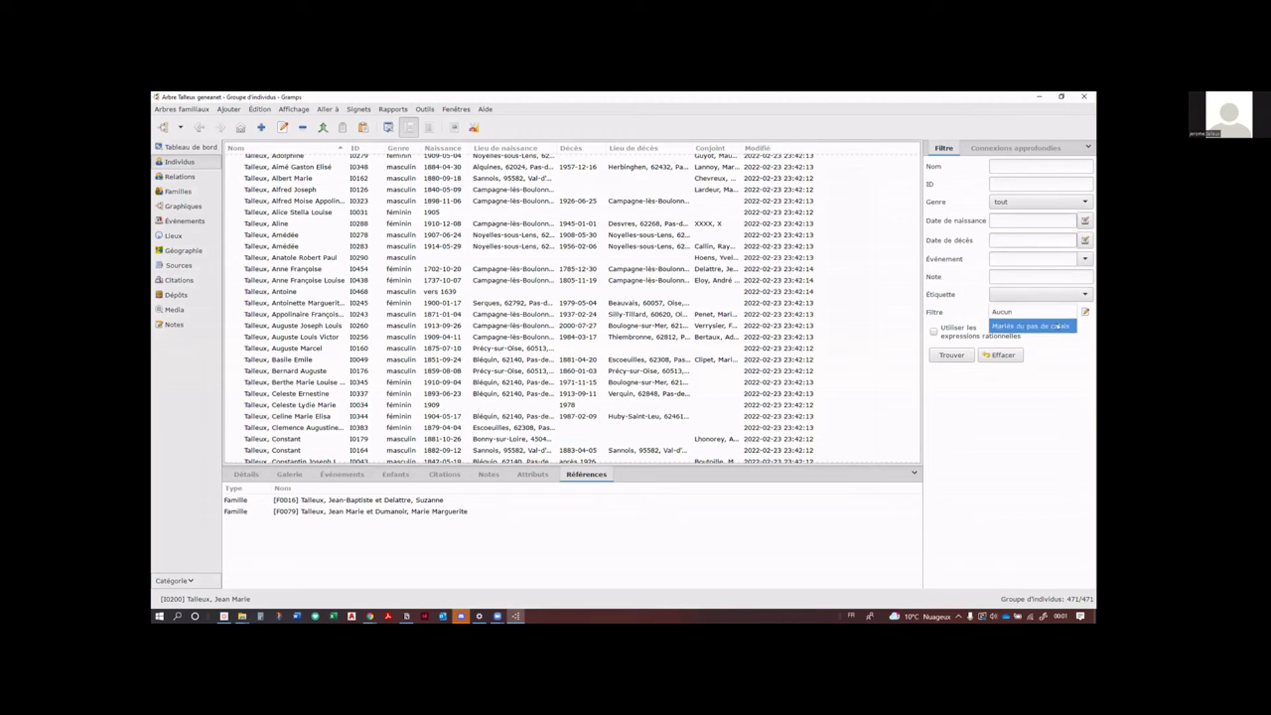
left_click(1058, 326)
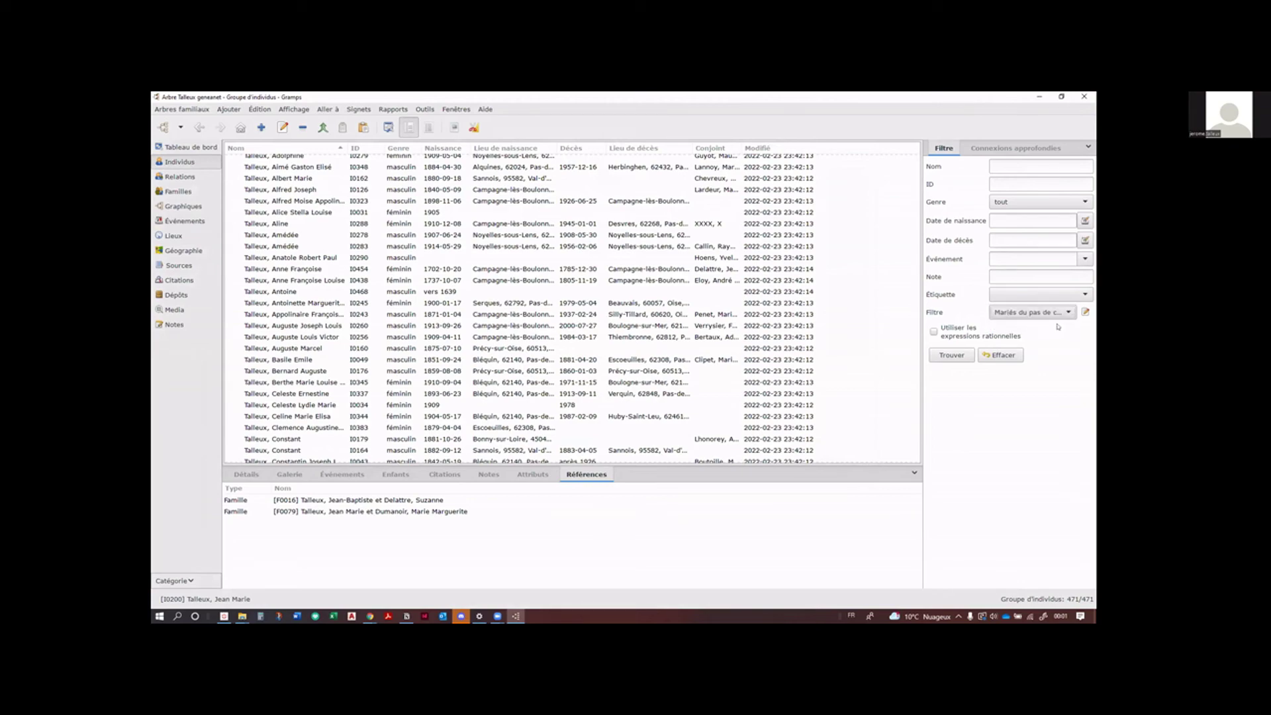
left_click(966, 355)
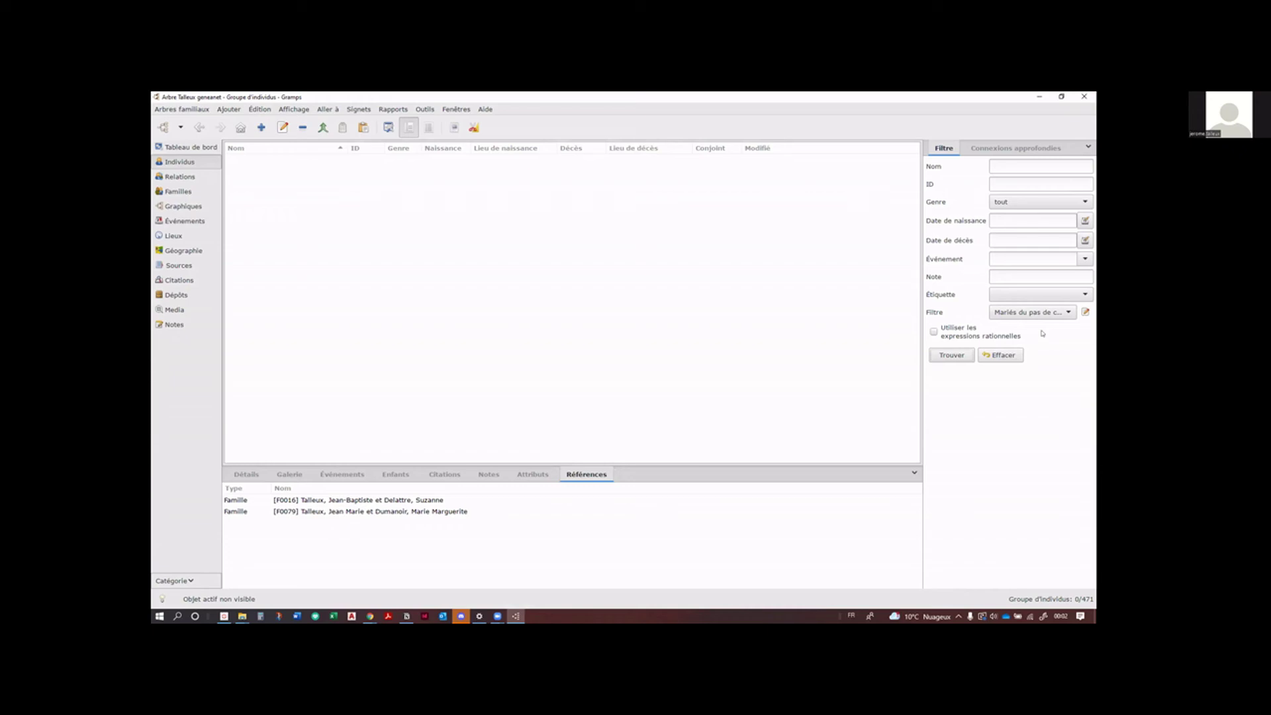
Step: Switch the filter's rule to the 'Naissance dans le Pas de Calais' event filter and save it
left_click(1086, 311)
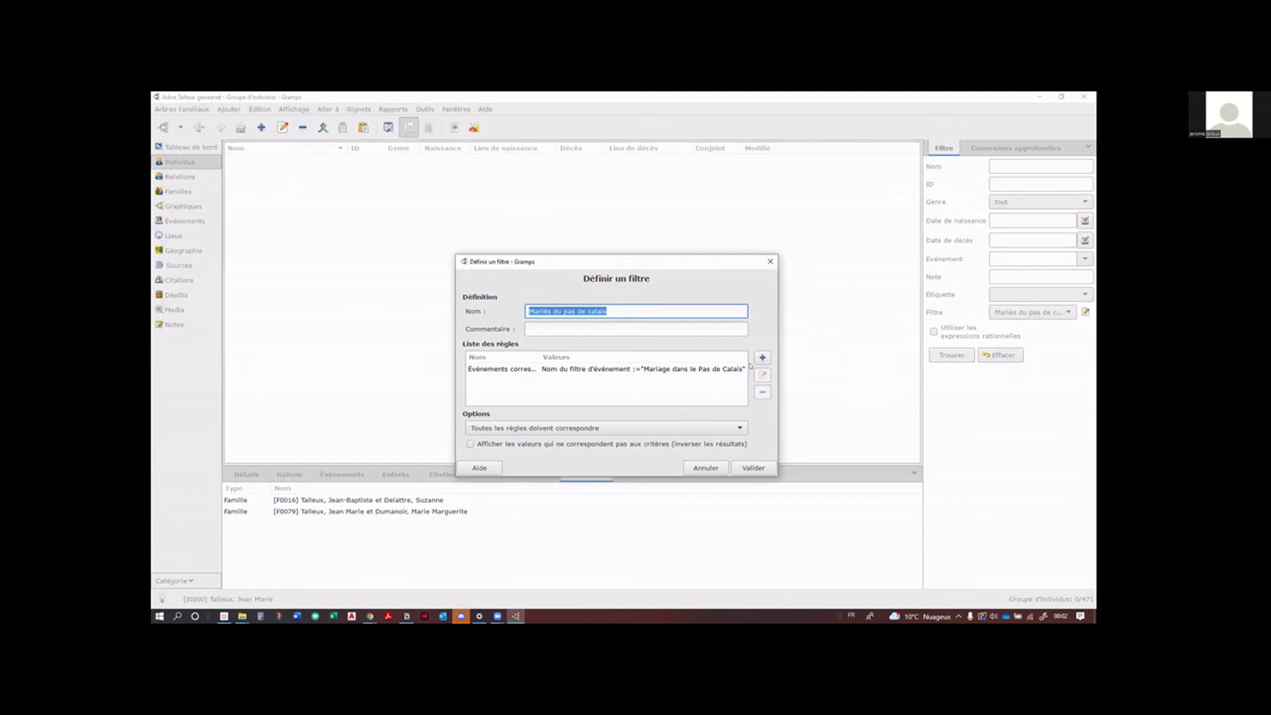
double_click(705, 371)
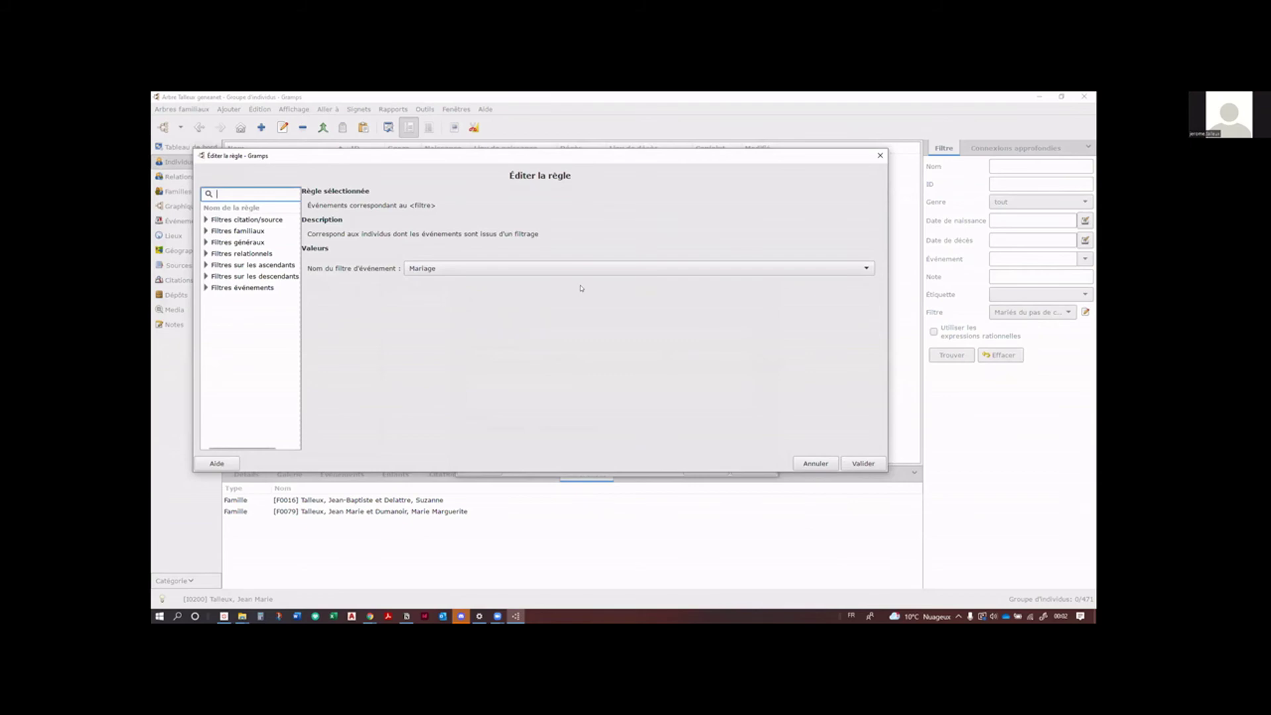
left_click(648, 270)
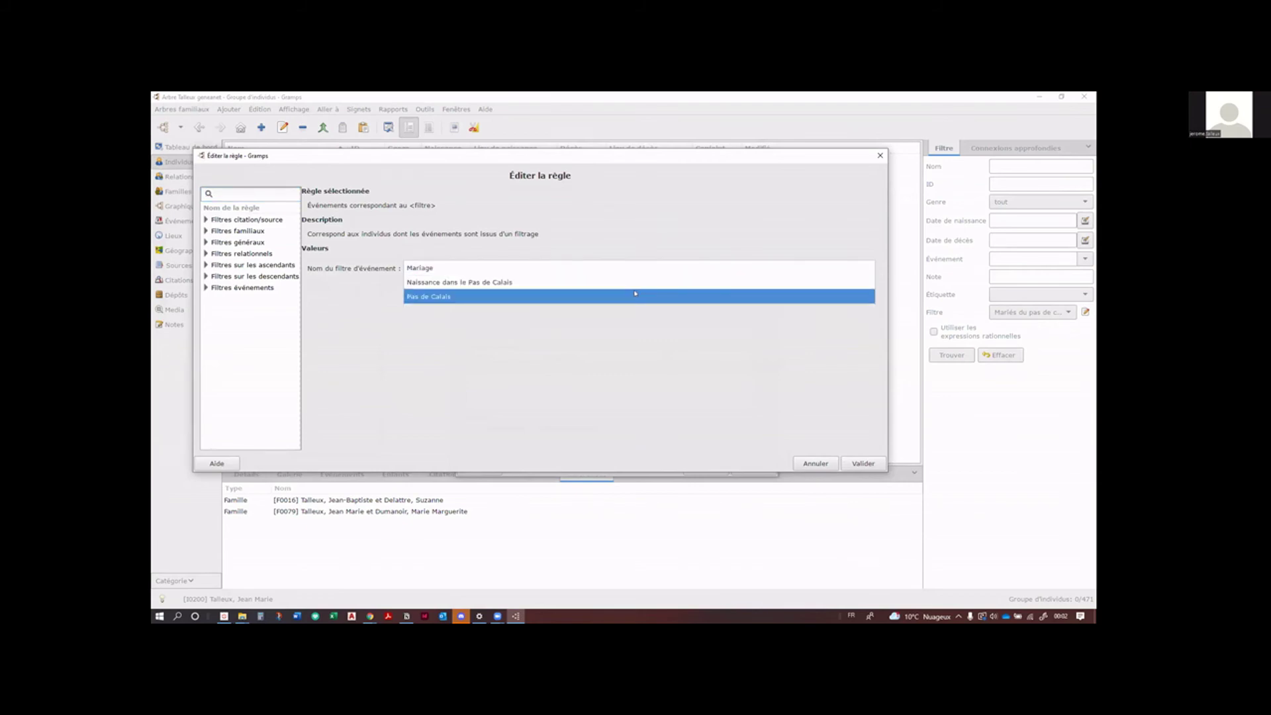
left_click(635, 284)
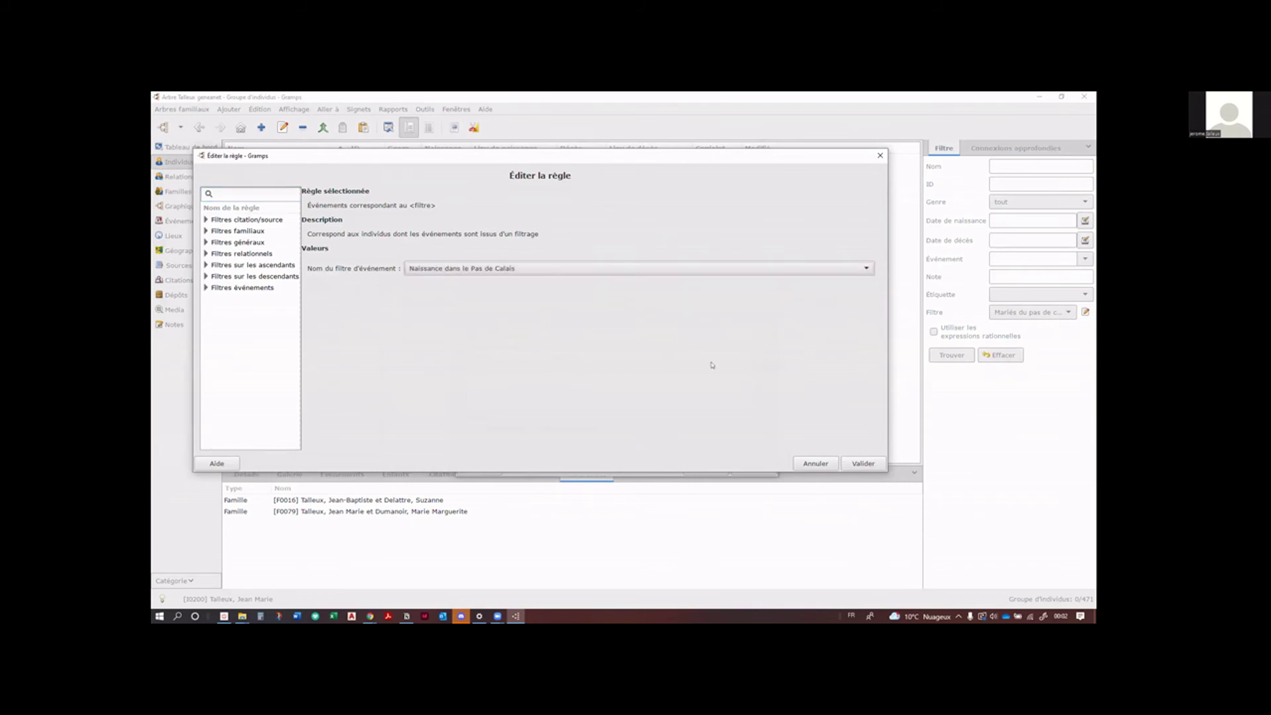
left_click(853, 461)
left_click(769, 468)
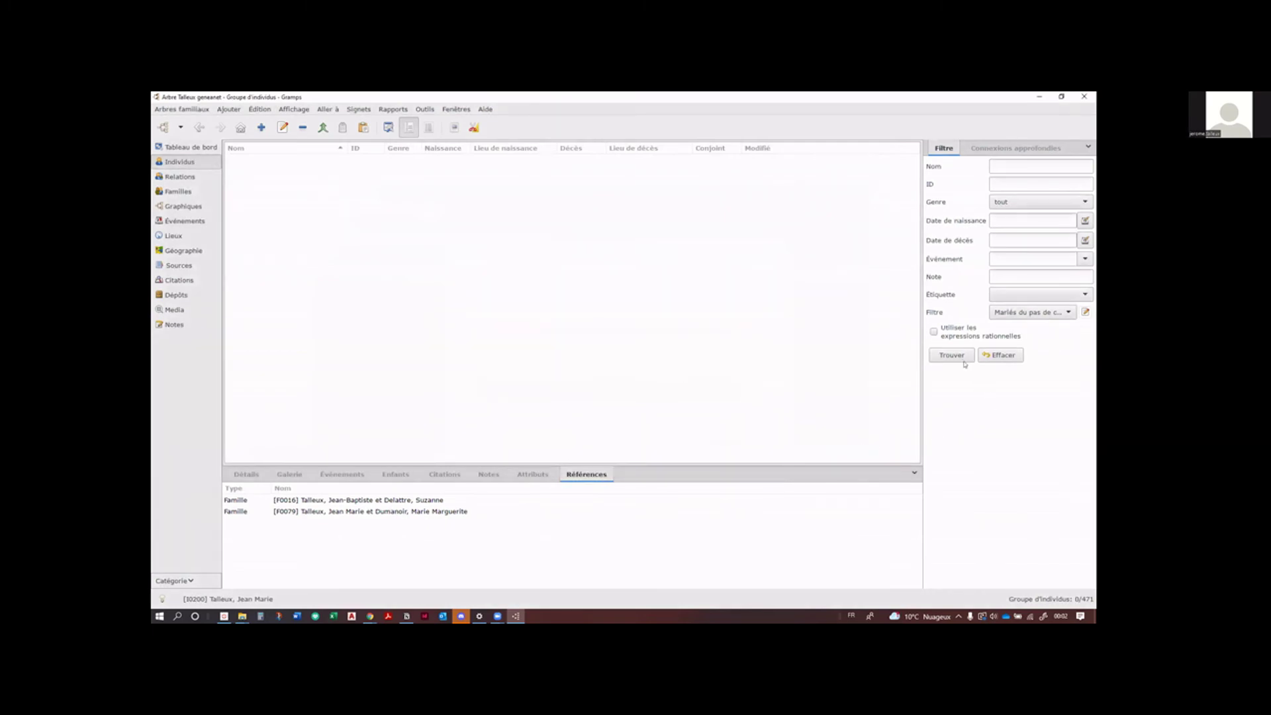
Step: Rerun 'Mariés du pas de calais' to list 309 of 471 individuals and scroll through them
left_click(952, 355)
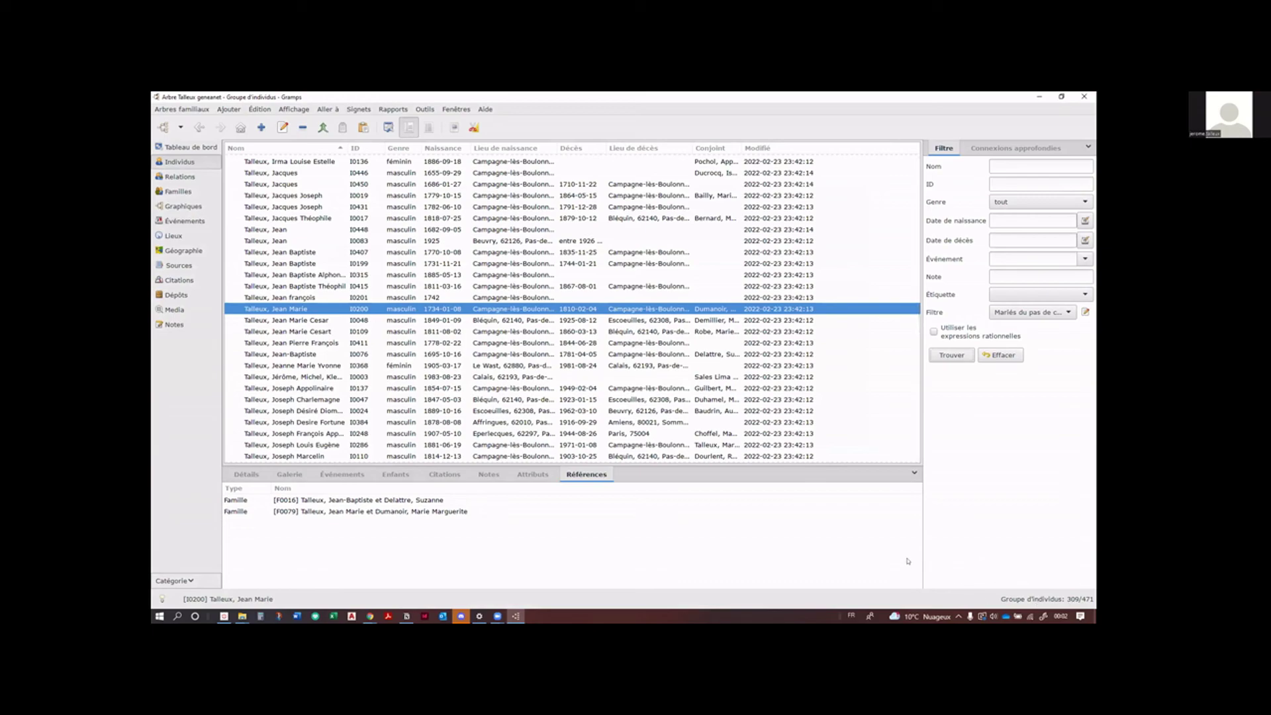
scroll(544, 318, "down", 5)
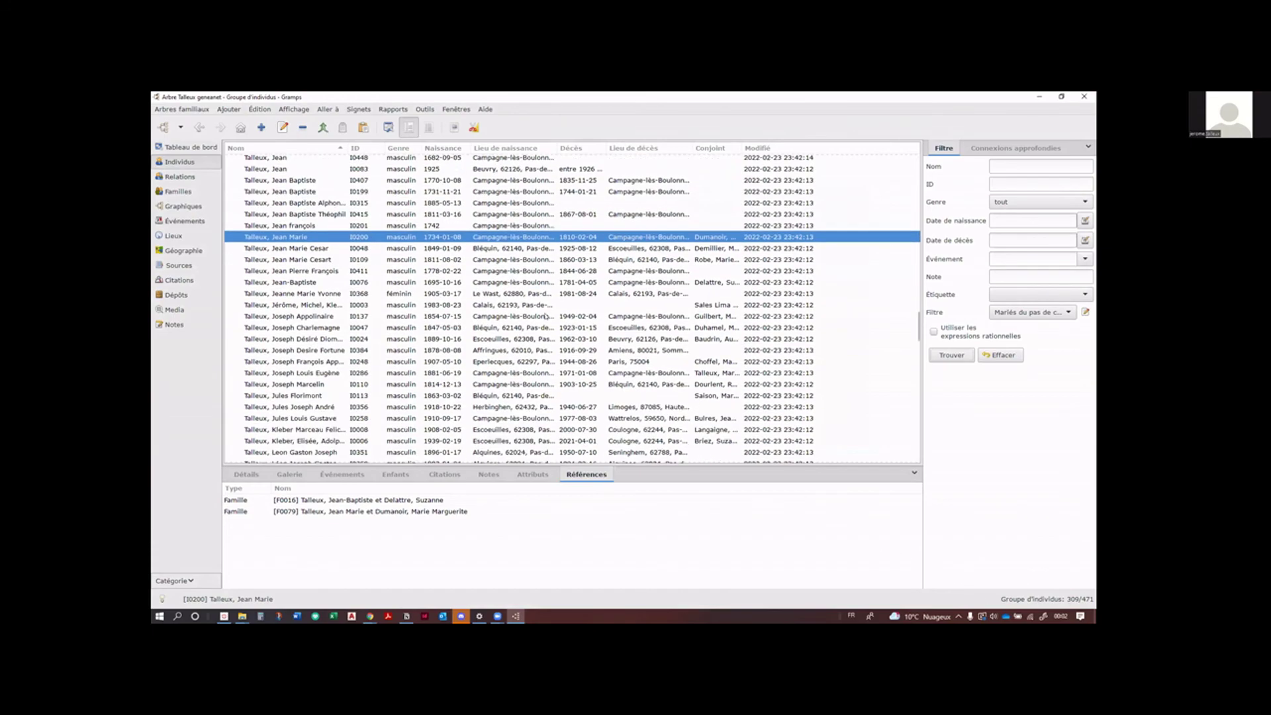
scroll(545, 317, "down", 10)
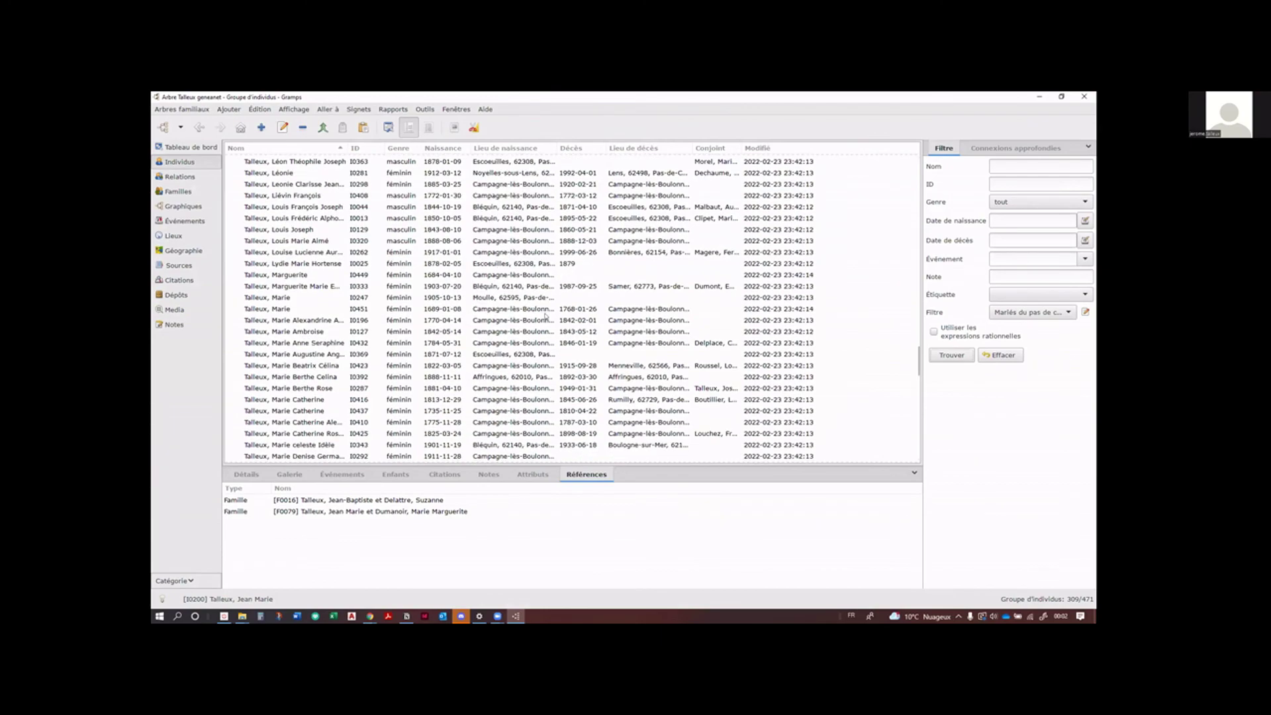
scroll(545, 316, "down", 12)
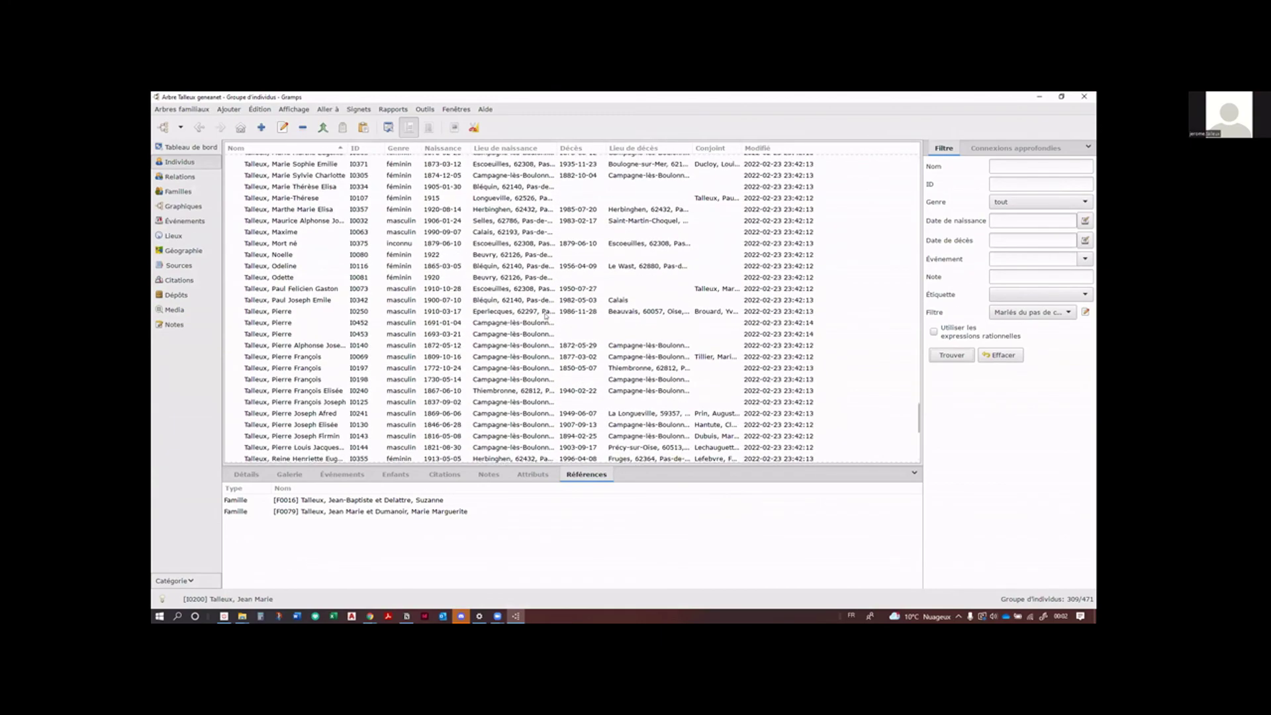
scroll(545, 316, "down", 2)
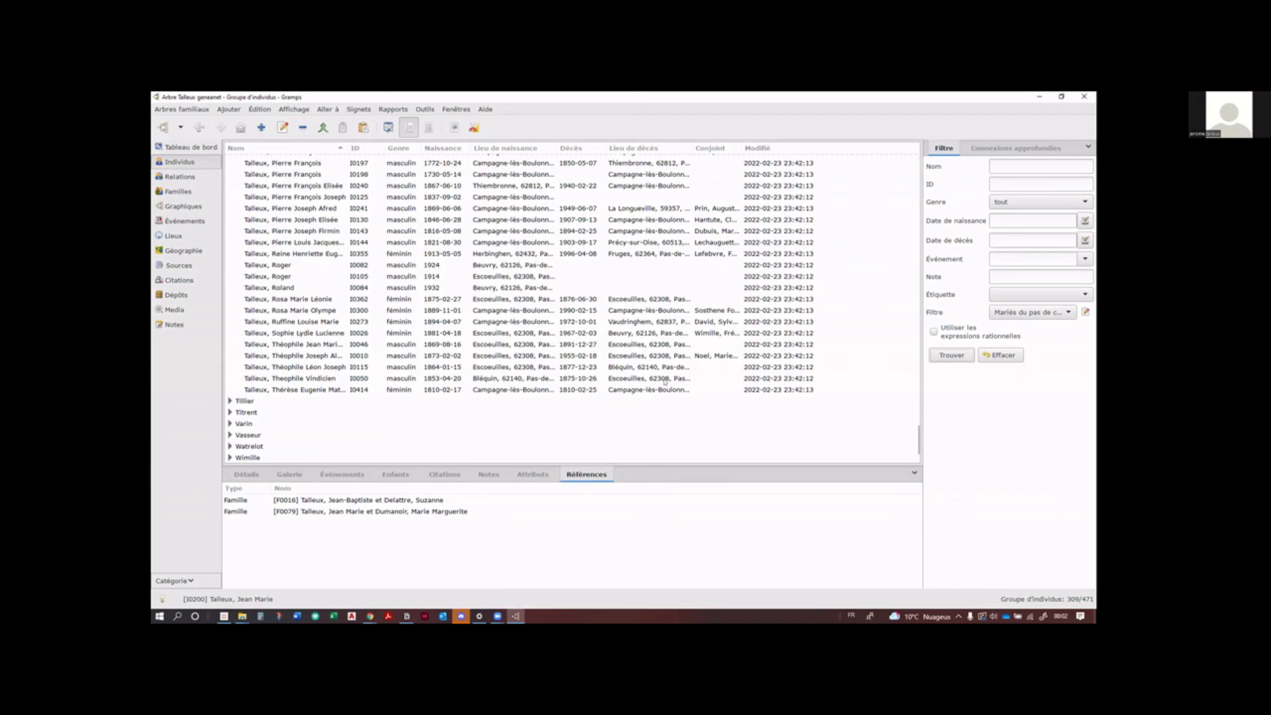
scroll(603, 356, "up", 10)
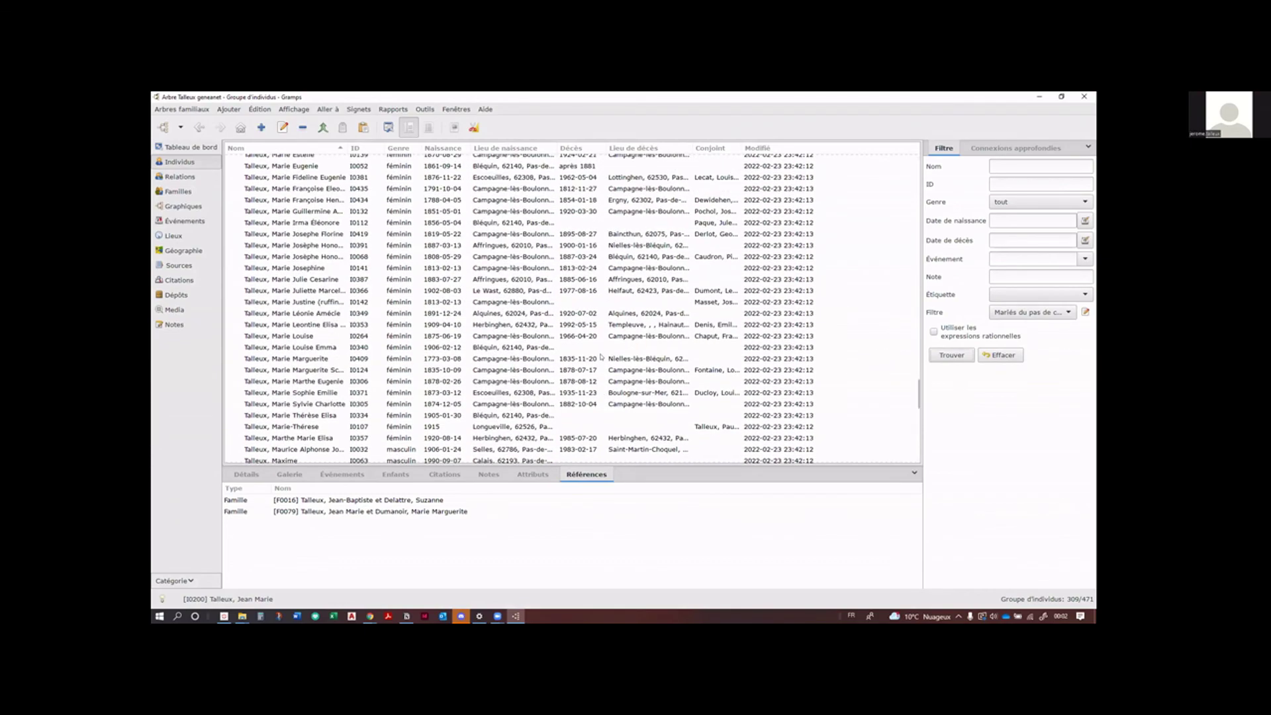
scroll(601, 357, "up", 20)
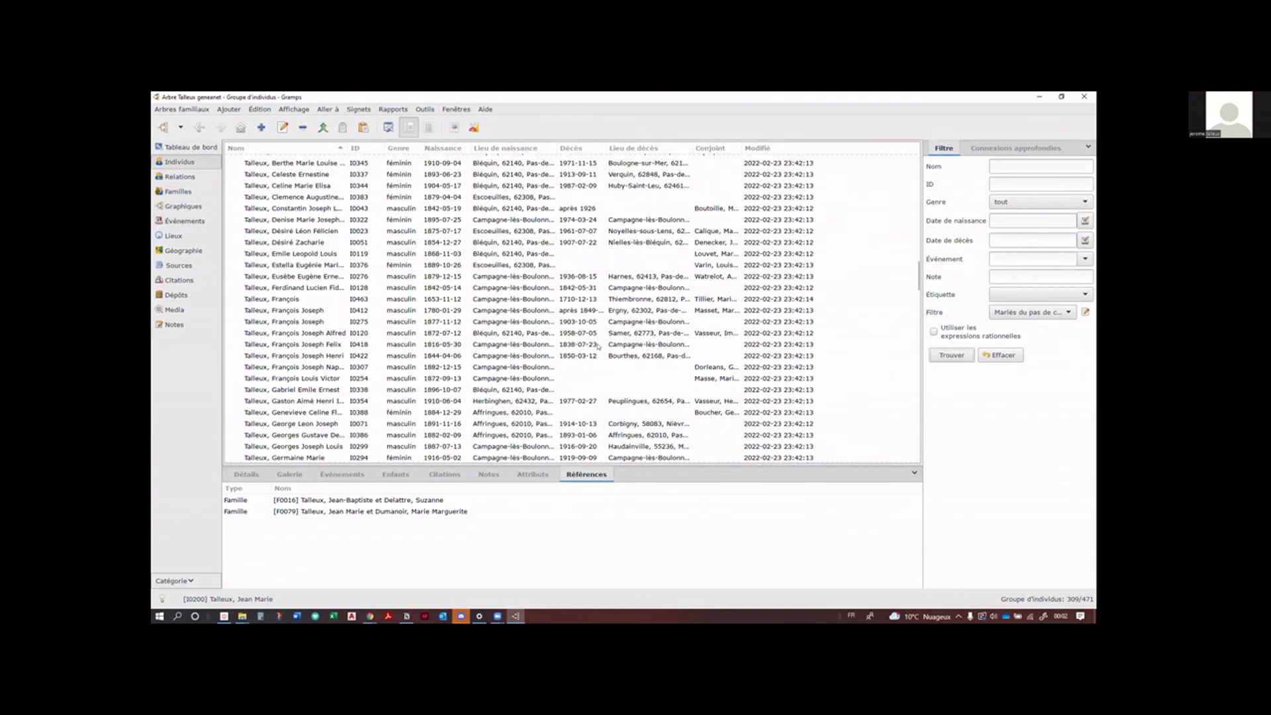
scroll(598, 346, "up", 3)
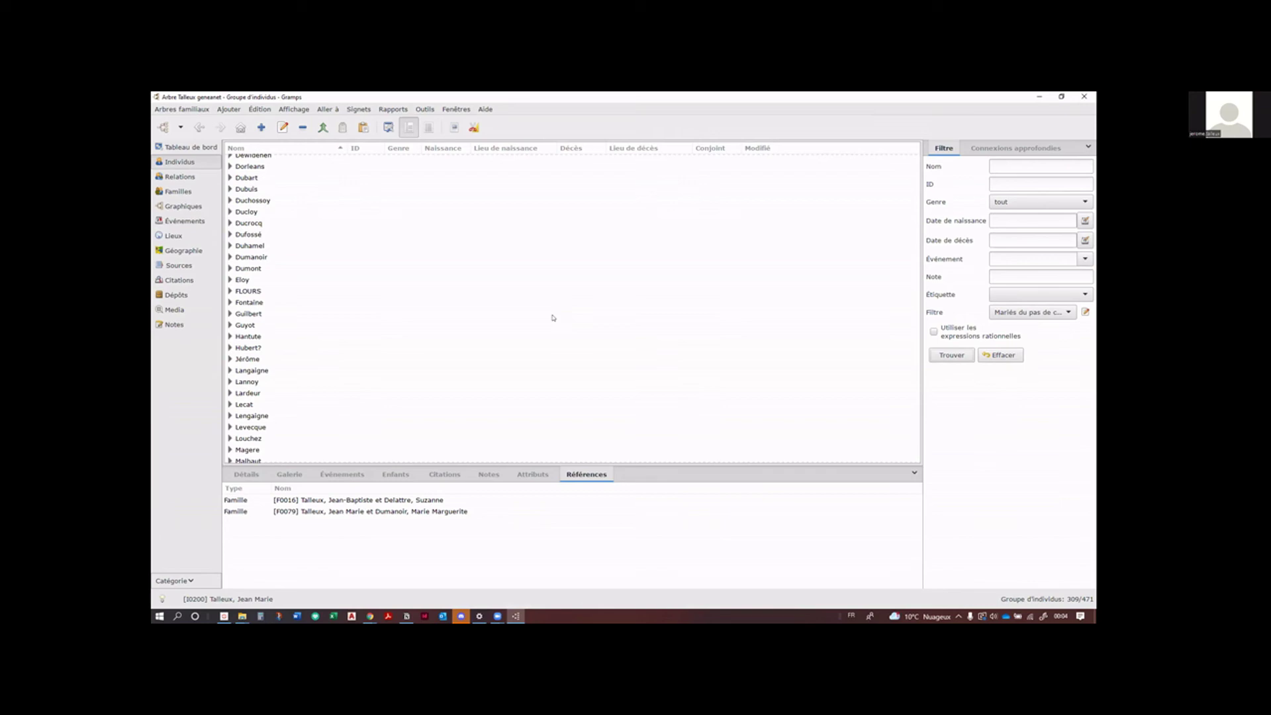
Step: Begin an Arbres familiaux > Exporter GEDCOM export and advance to the output file-name page
left_click(178, 110)
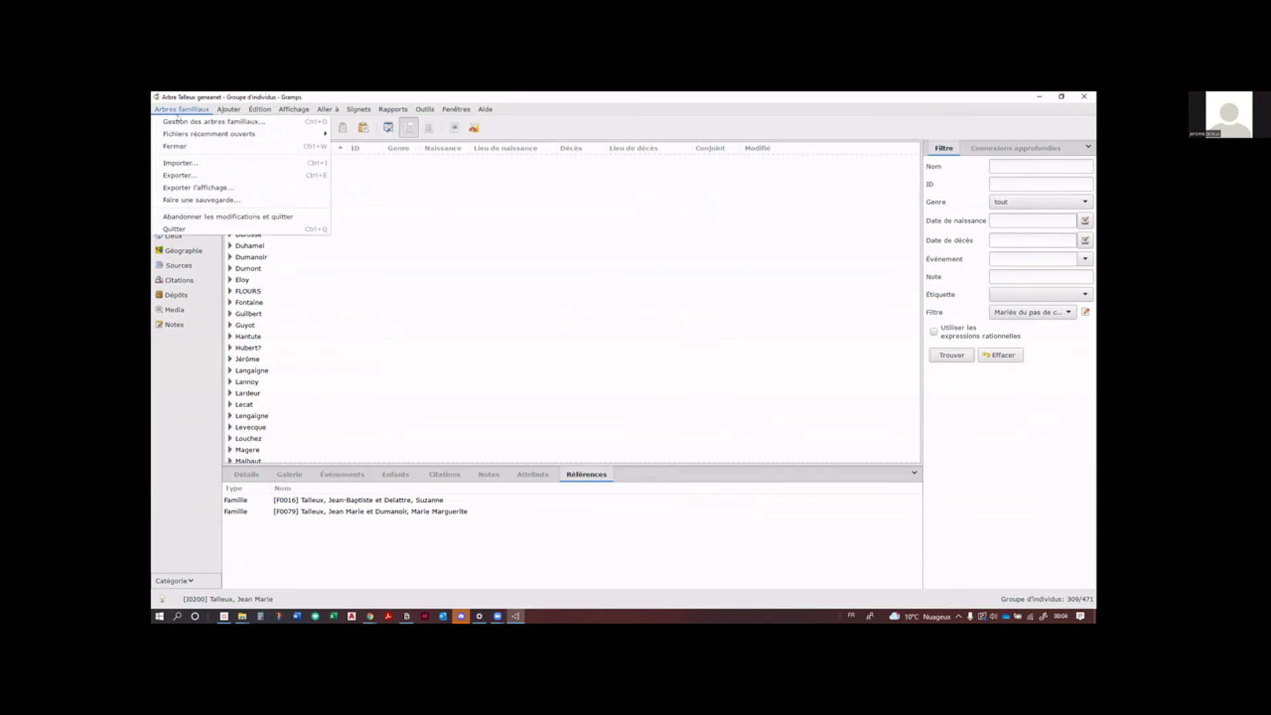
left_click(188, 176)
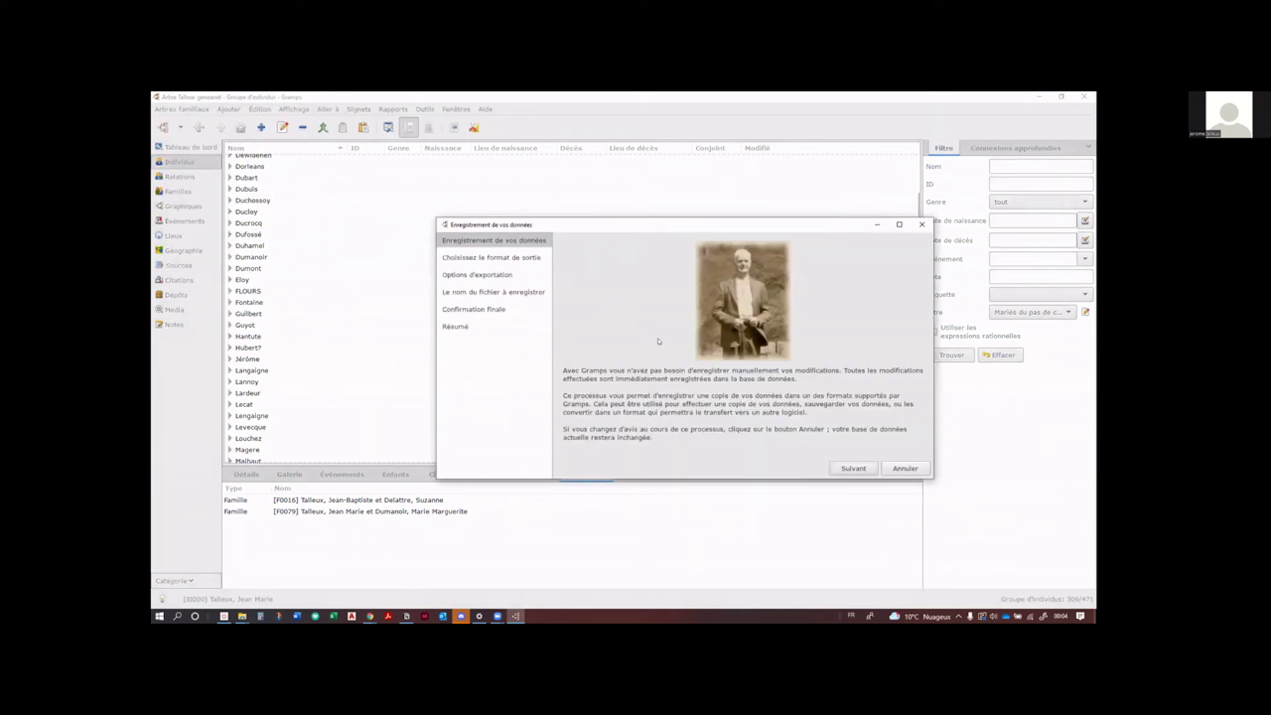
left_click(869, 472)
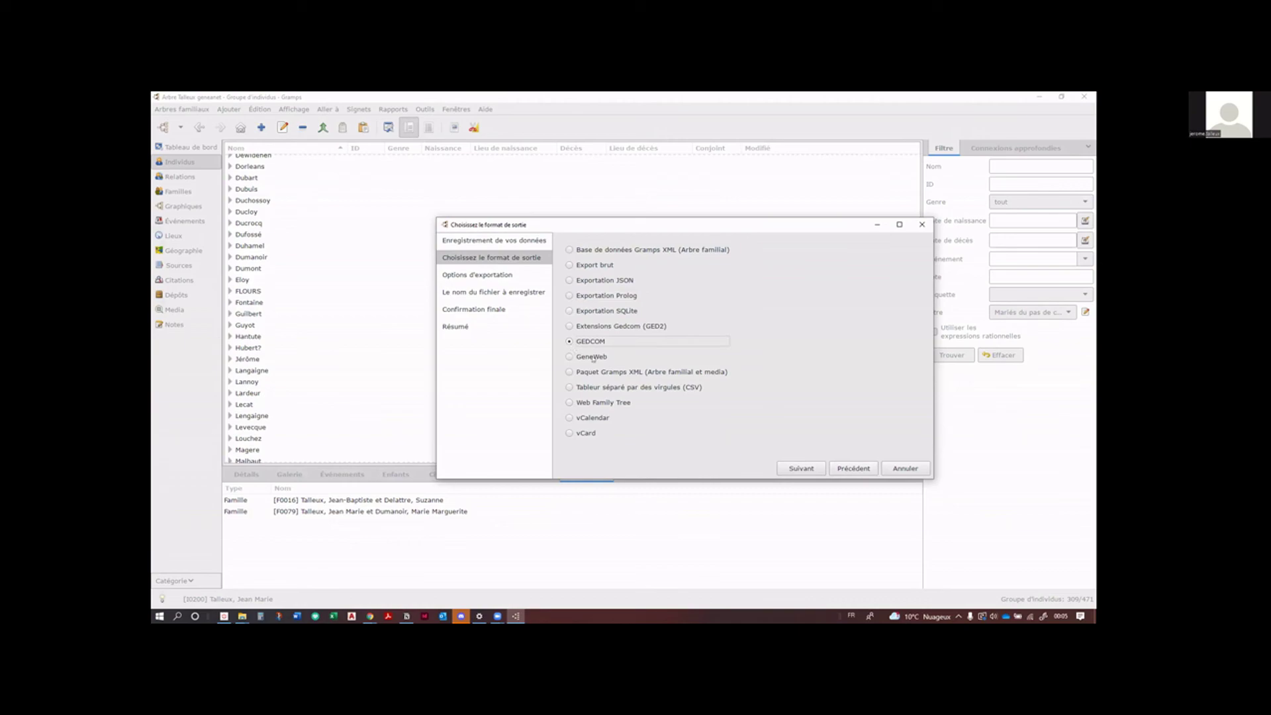
left_click(802, 469)
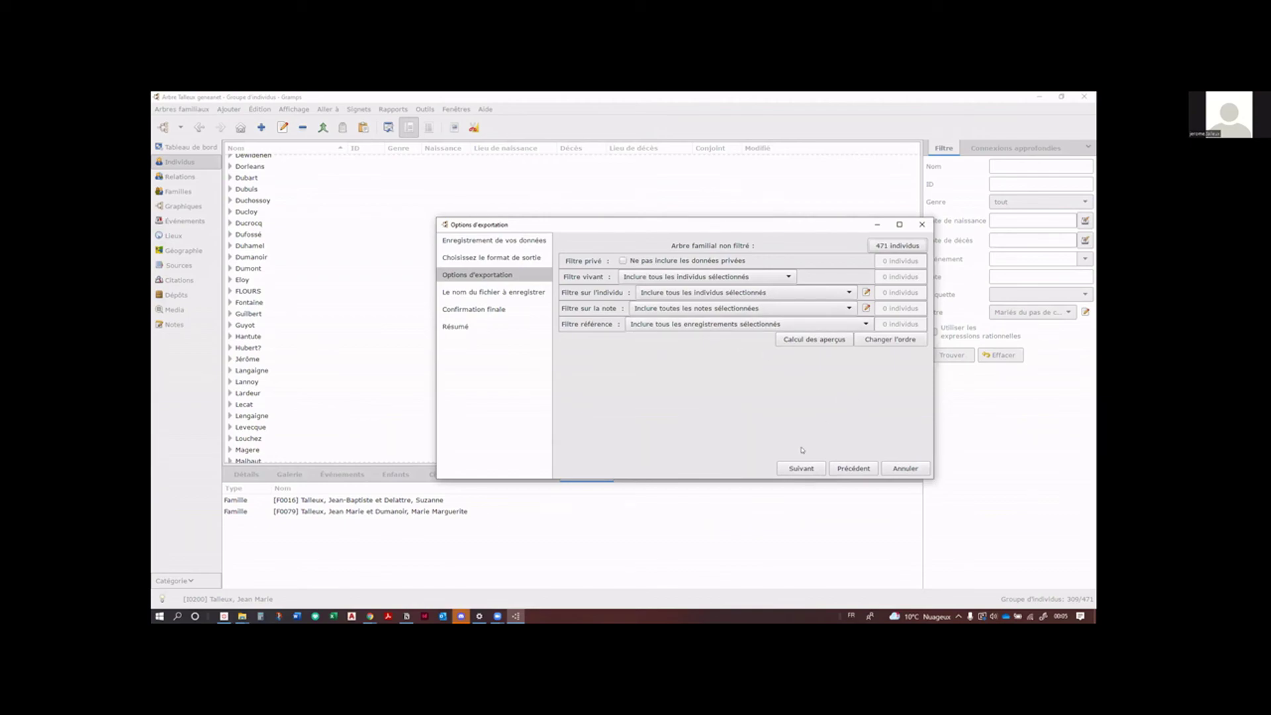
left_click(799, 468)
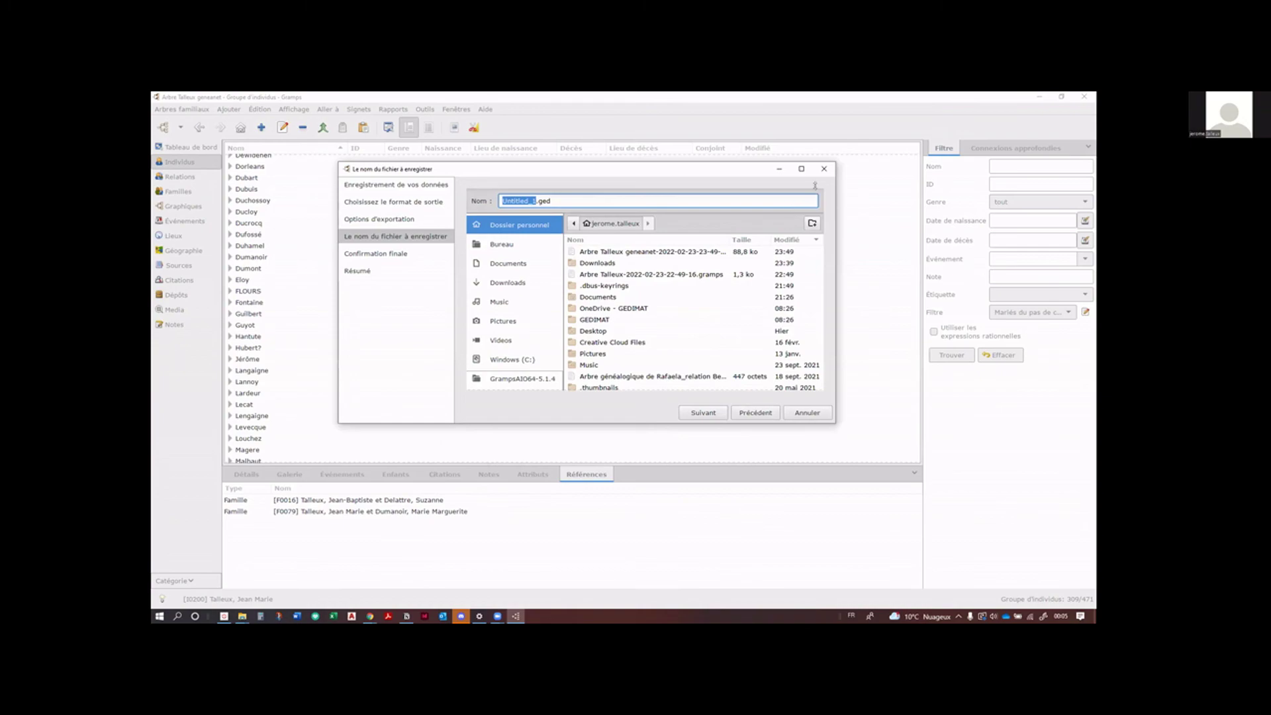
Step: Cancel the GEDCOM export assistant and scroll the people list back to the top
left_click(824, 166)
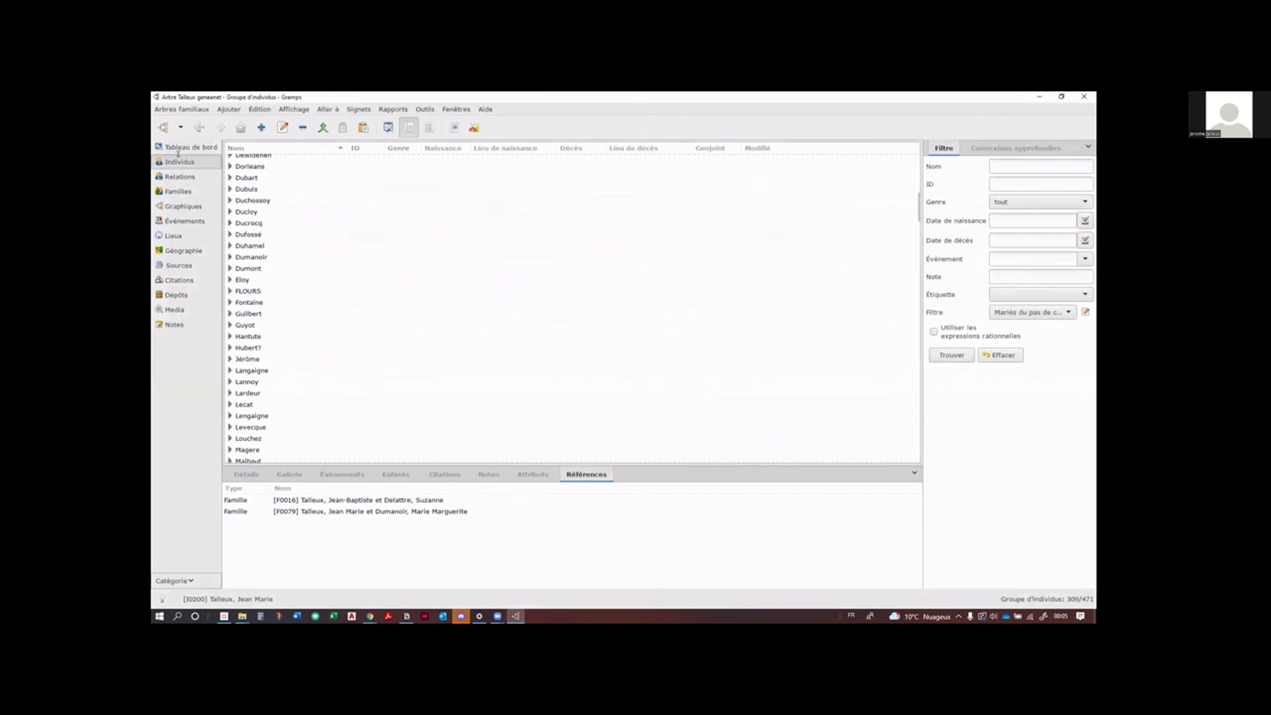
scroll(295, 291, "up", 5)
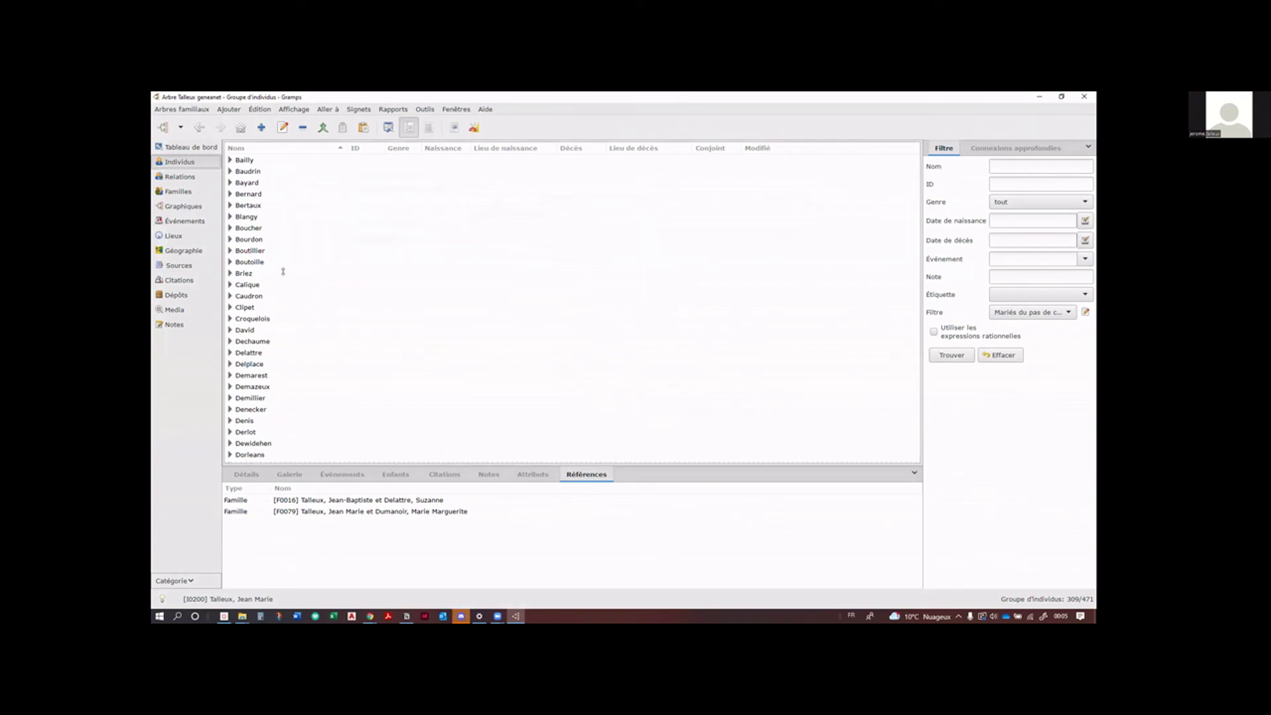
scroll(283, 271, "down", 15)
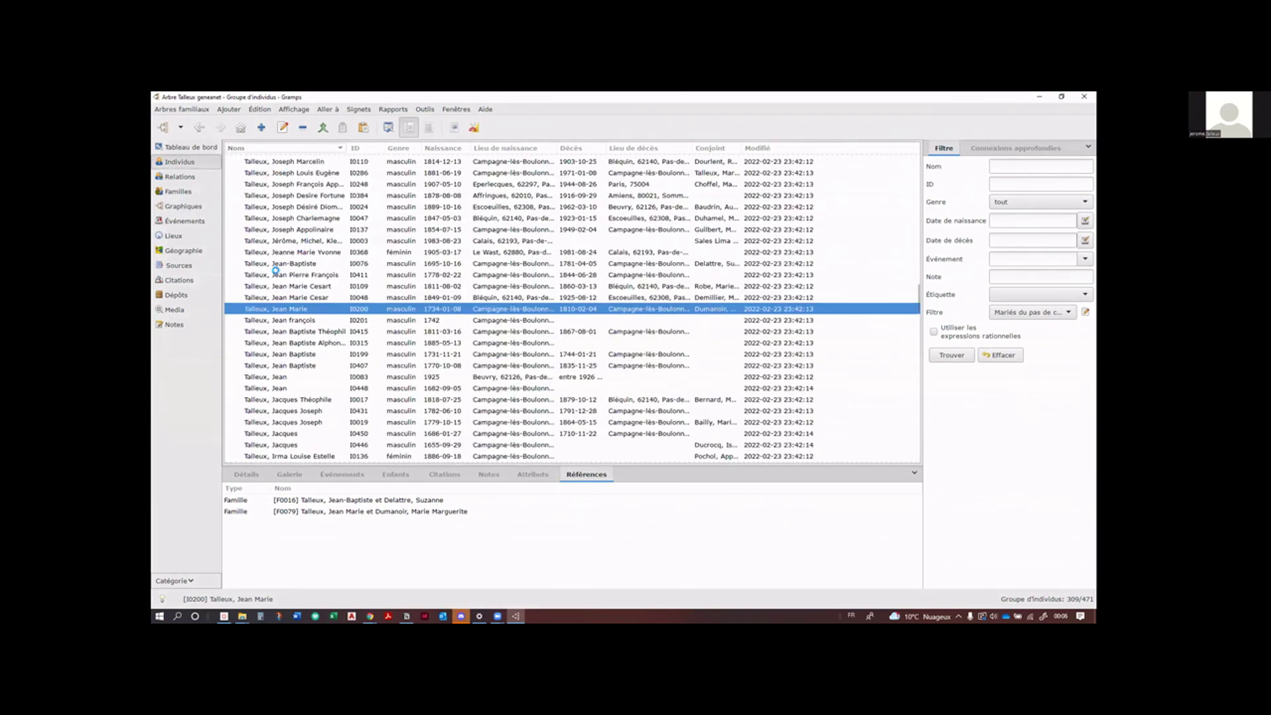
scroll(274, 271, "up", 20)
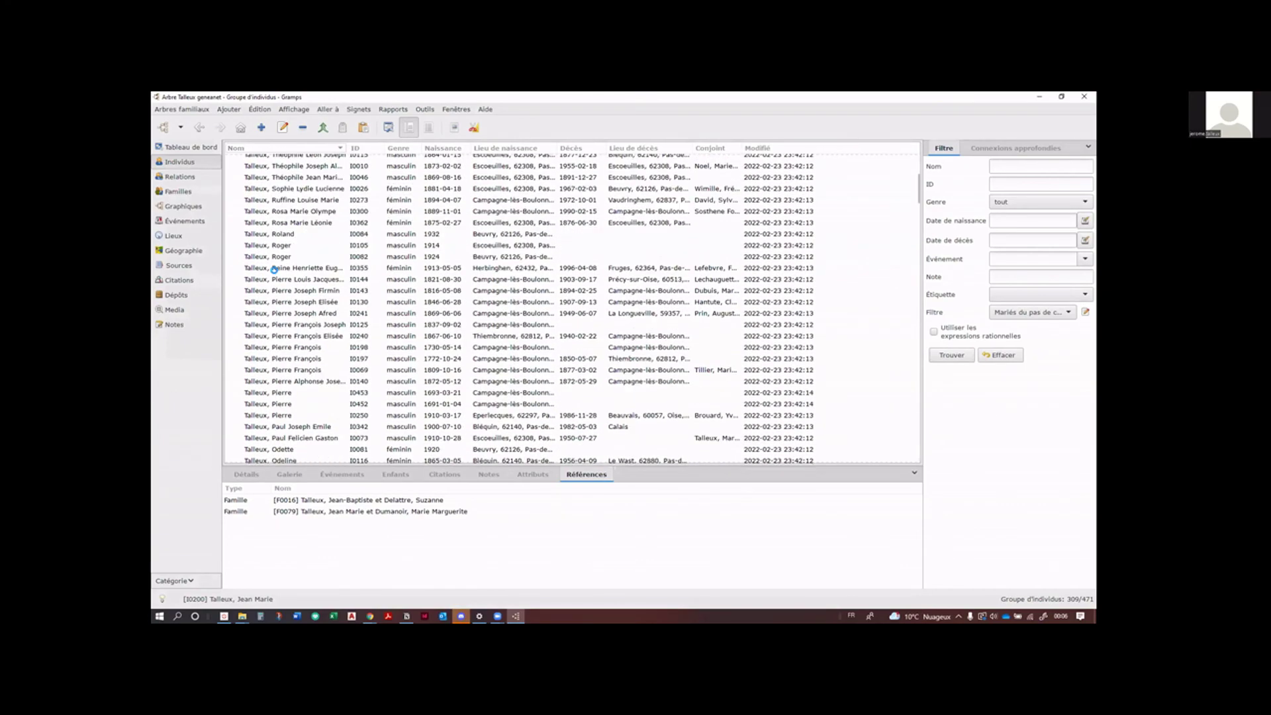
scroll(273, 269, "up", 3)
Step: Collapse the Talleux surname group, sort by Nom ascending, and close Windows Settings
left_click(230, 228)
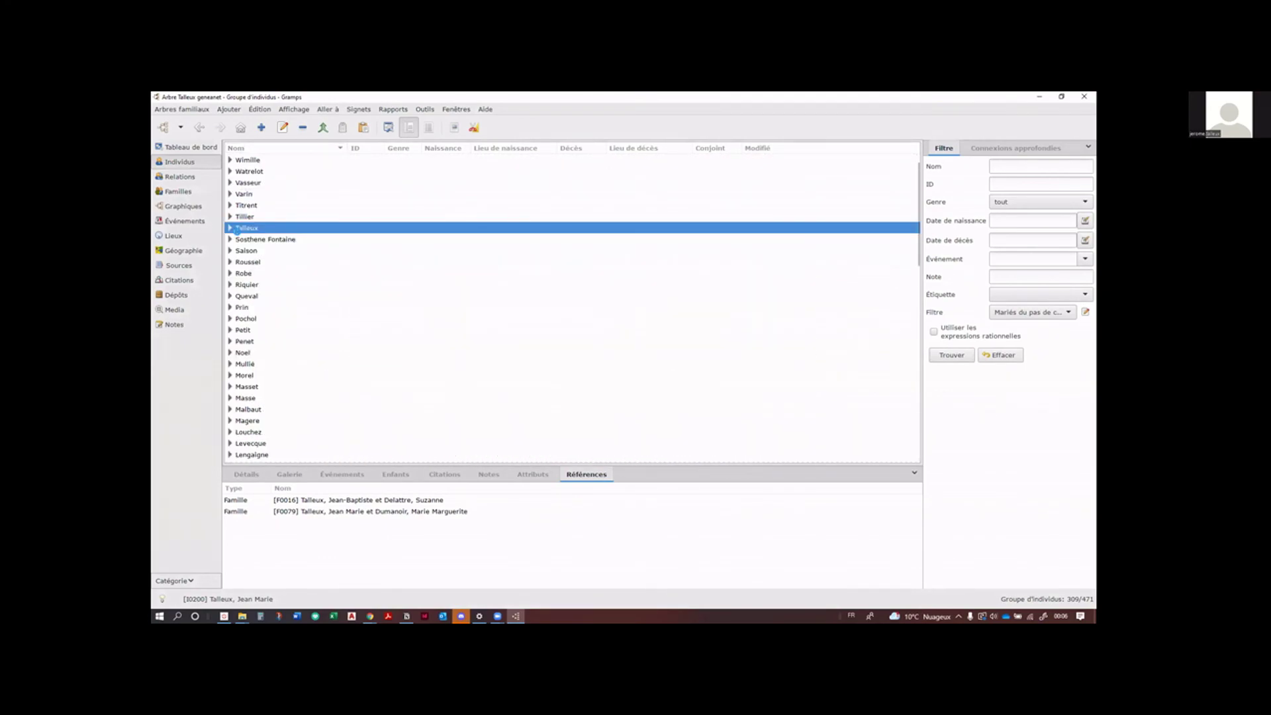
left_click(268, 147)
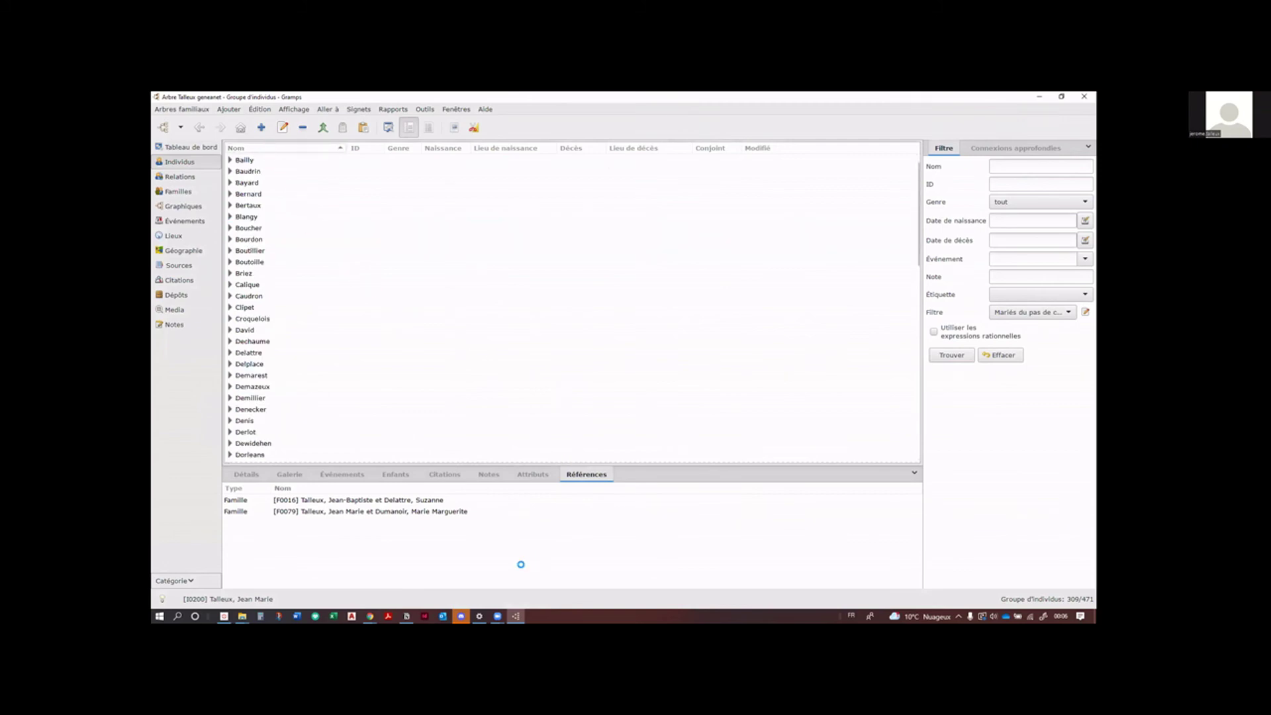
mouse_move(479, 616)
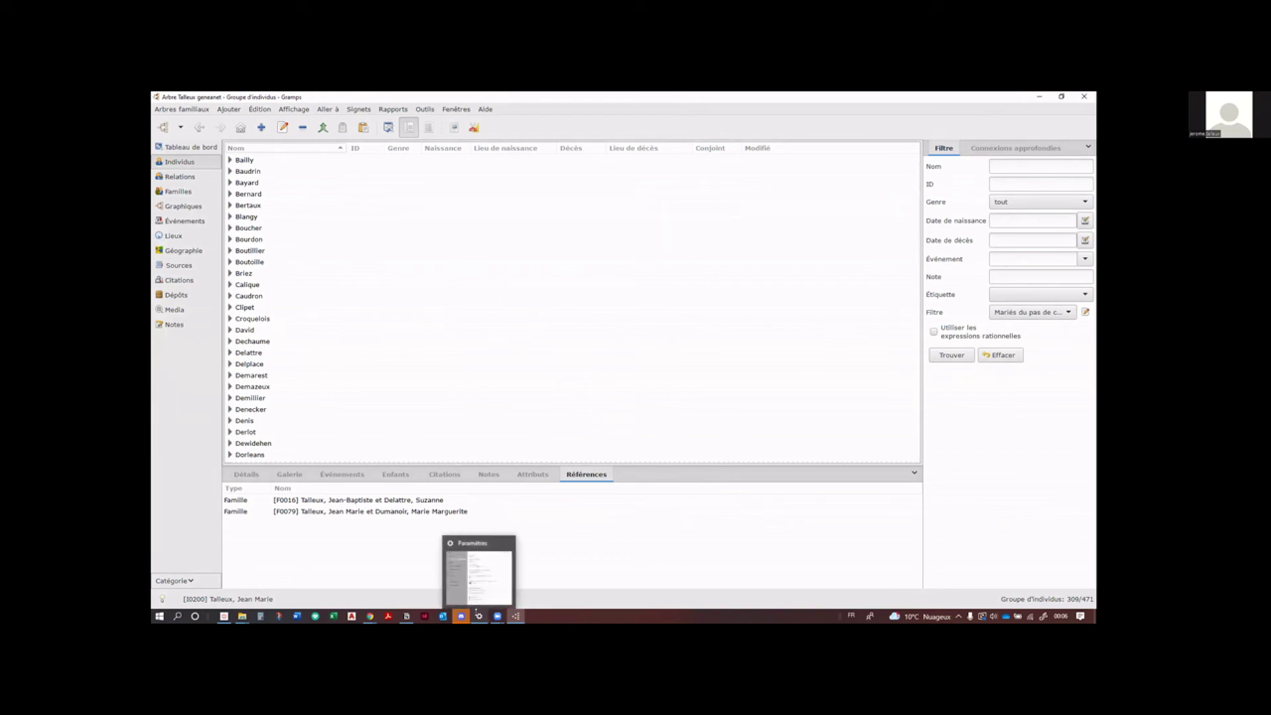
left_click(507, 543)
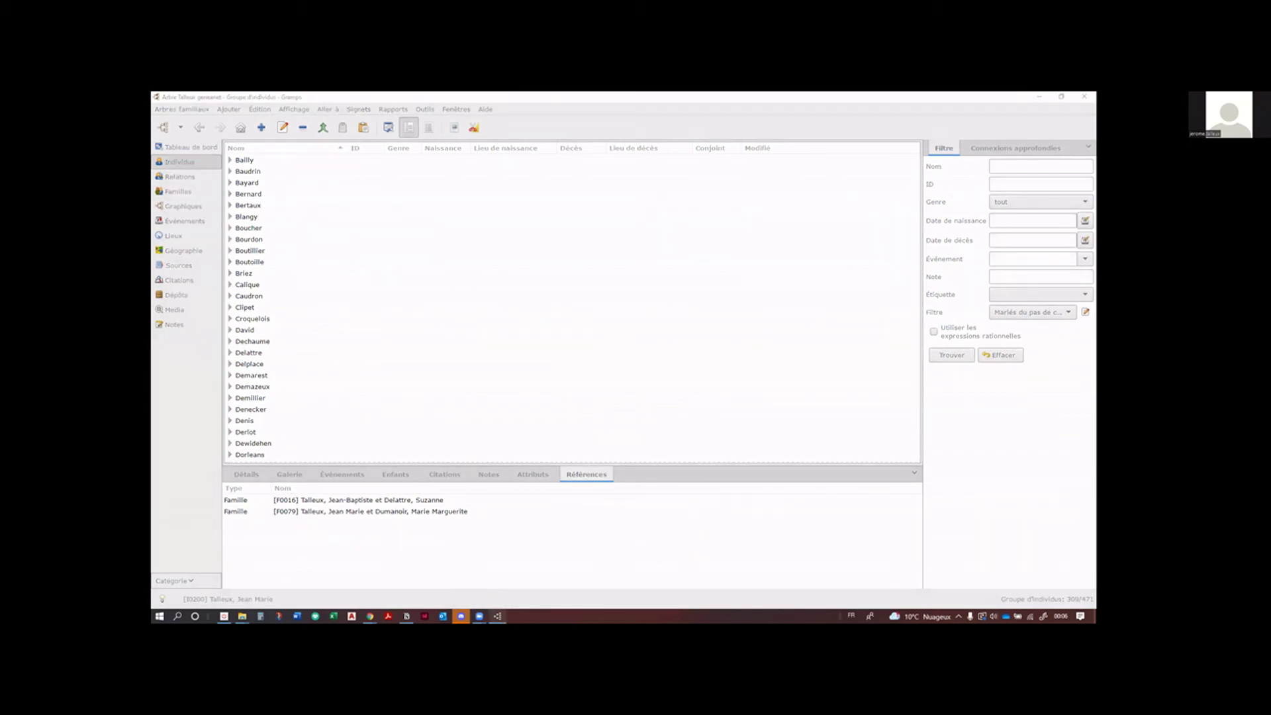
mouse_move(498, 611)
mouse_move(370, 616)
Step: Bring up the GedcomforGeneanet GitHub page and scroll through its README feature list and back
key("alt+Tab")
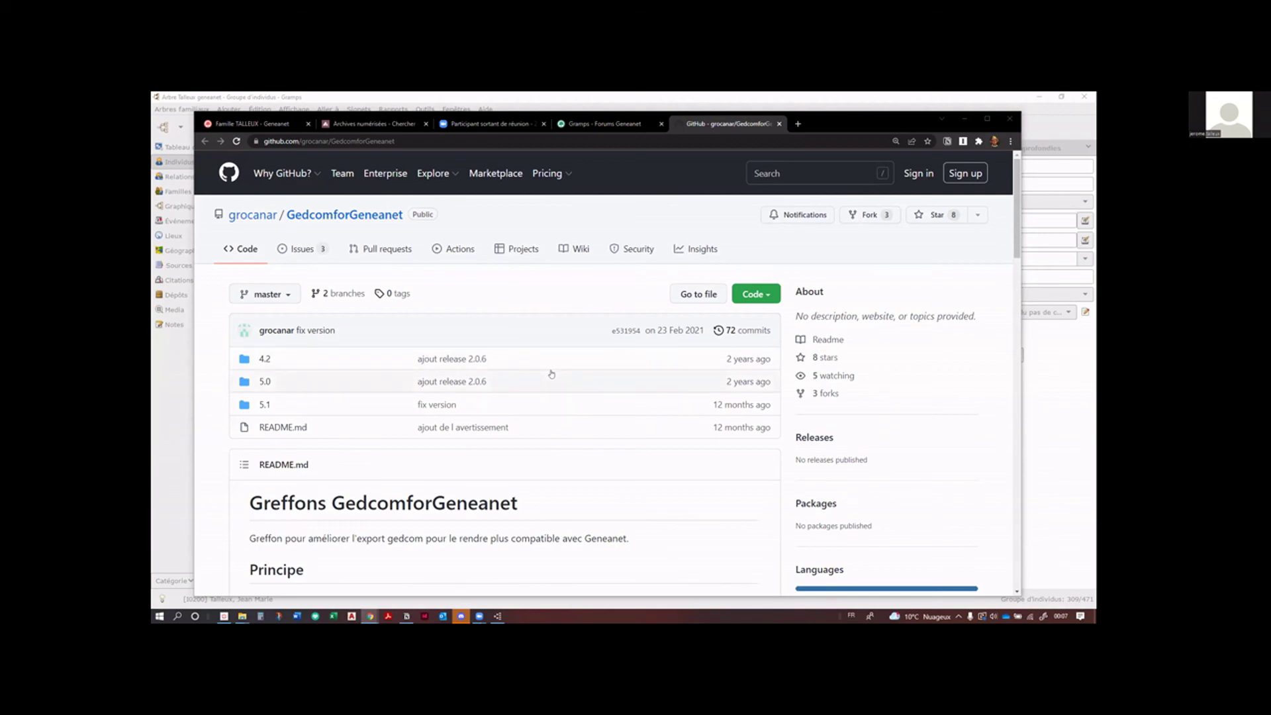
scroll(551, 374, "down", 1)
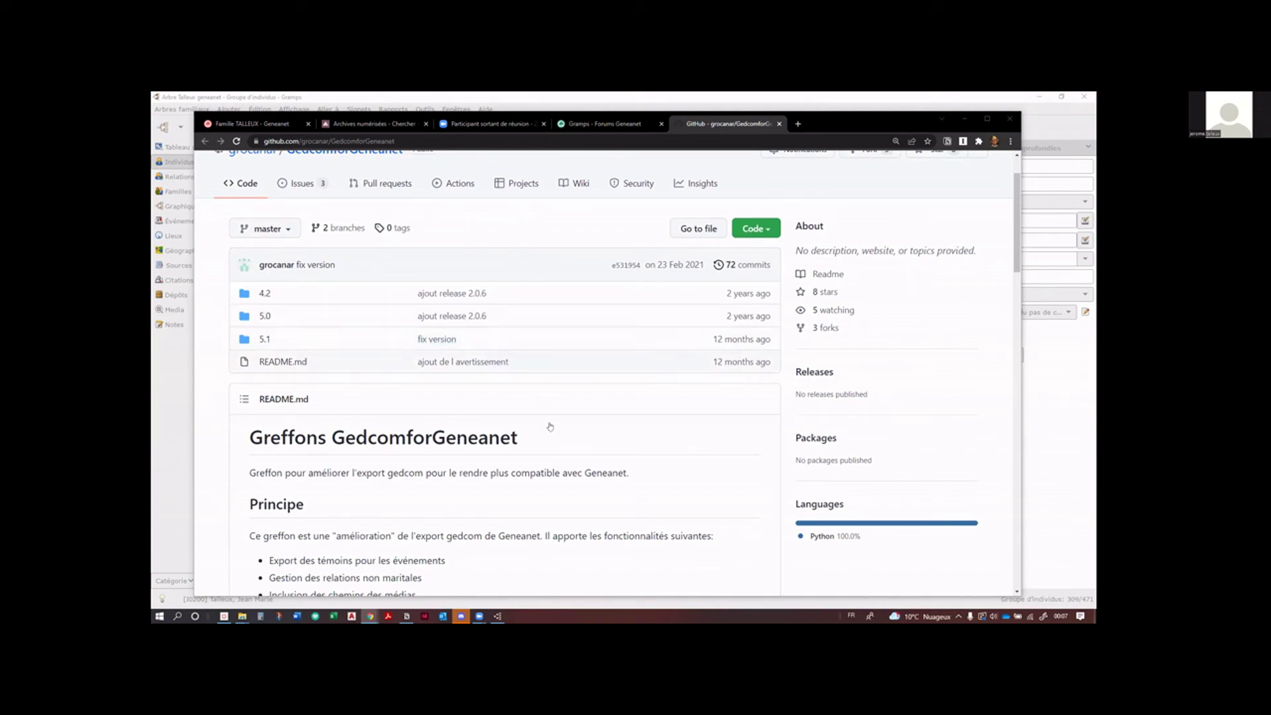
scroll(638, 481, "down", 1)
scroll(638, 480, "down", 4)
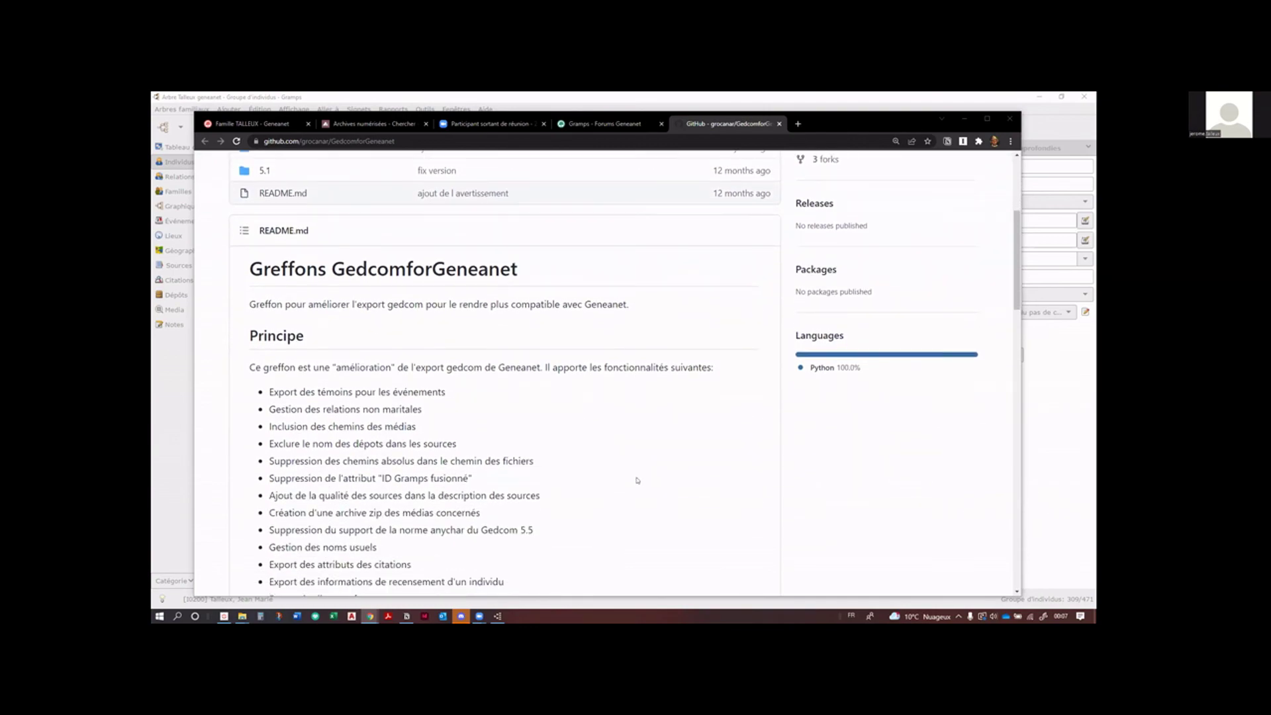
scroll(637, 480, "down", 1)
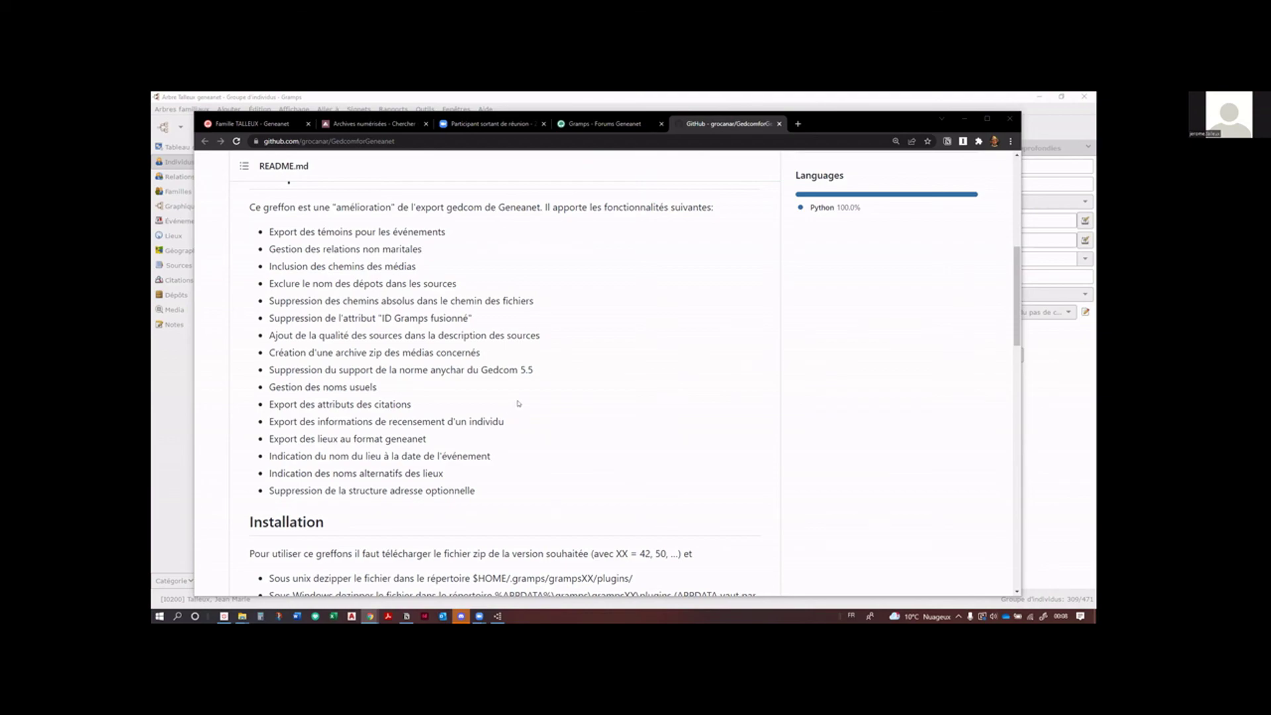
scroll(519, 403, "up", 3)
scroll(563, 397, "up", 1)
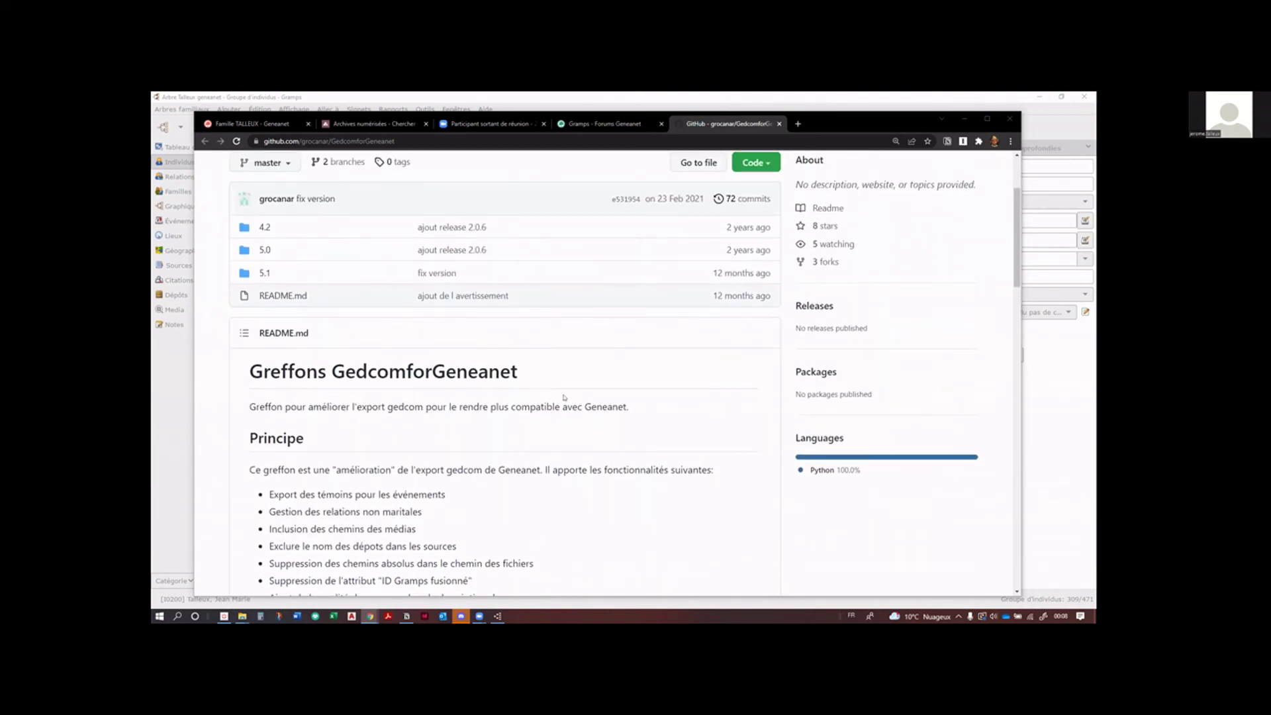
scroll(564, 397, "up", 1)
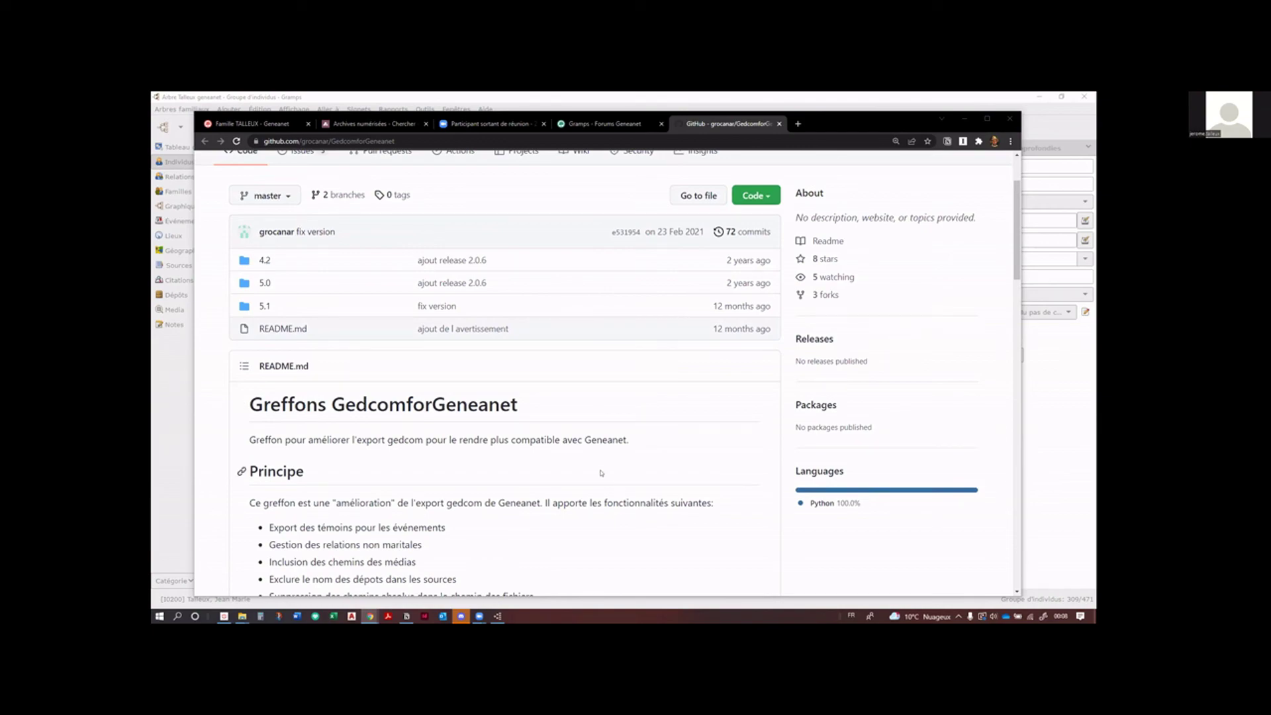
left_click(263, 306)
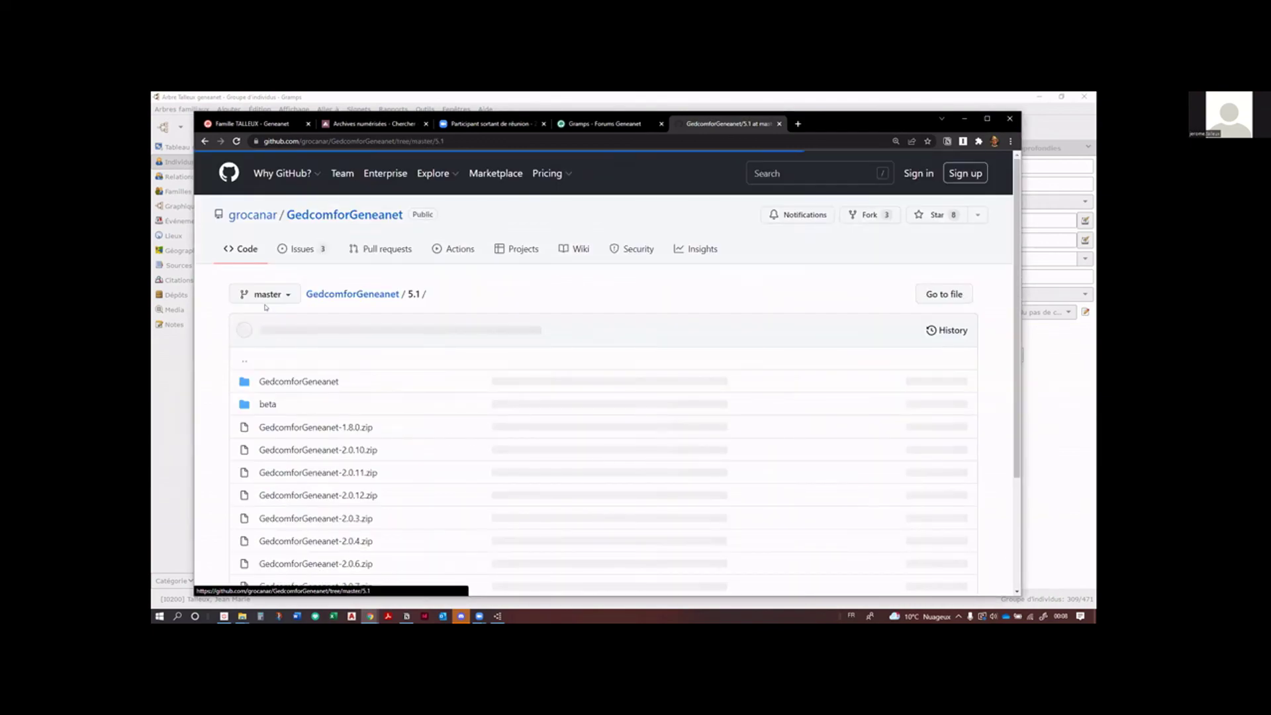
scroll(393, 390, "down", 3)
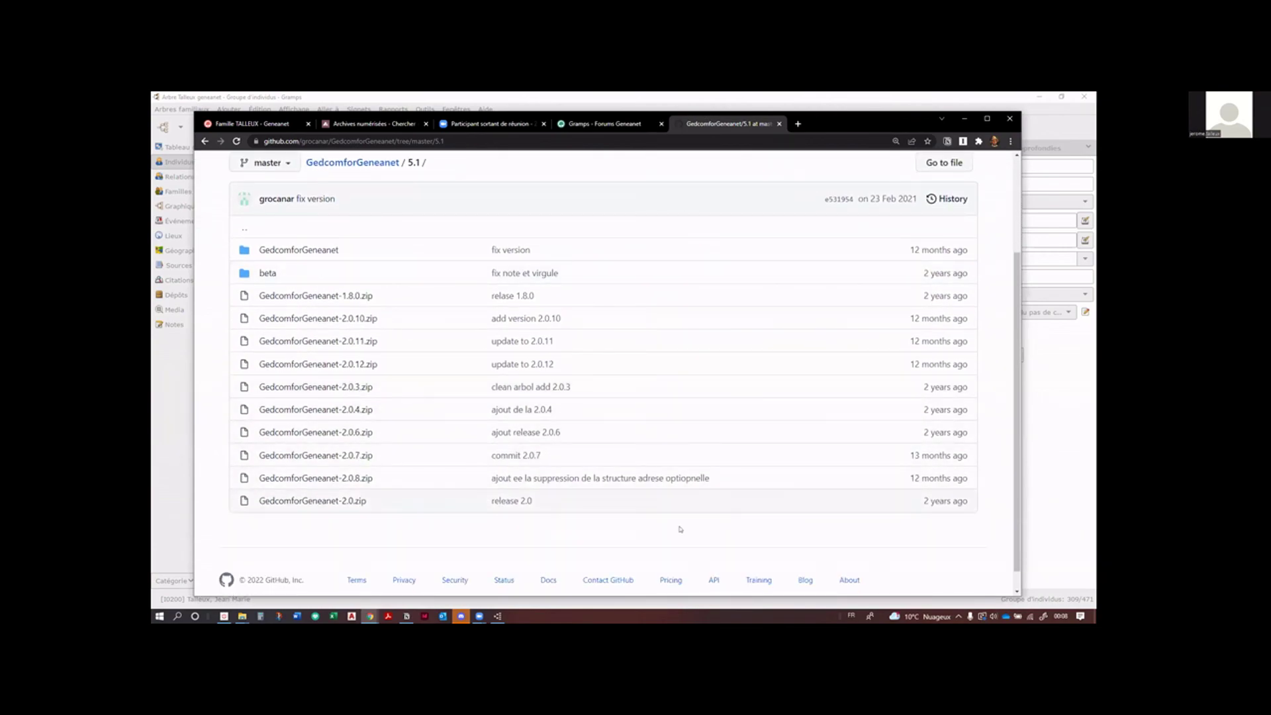
scroll(680, 529, "up", 3)
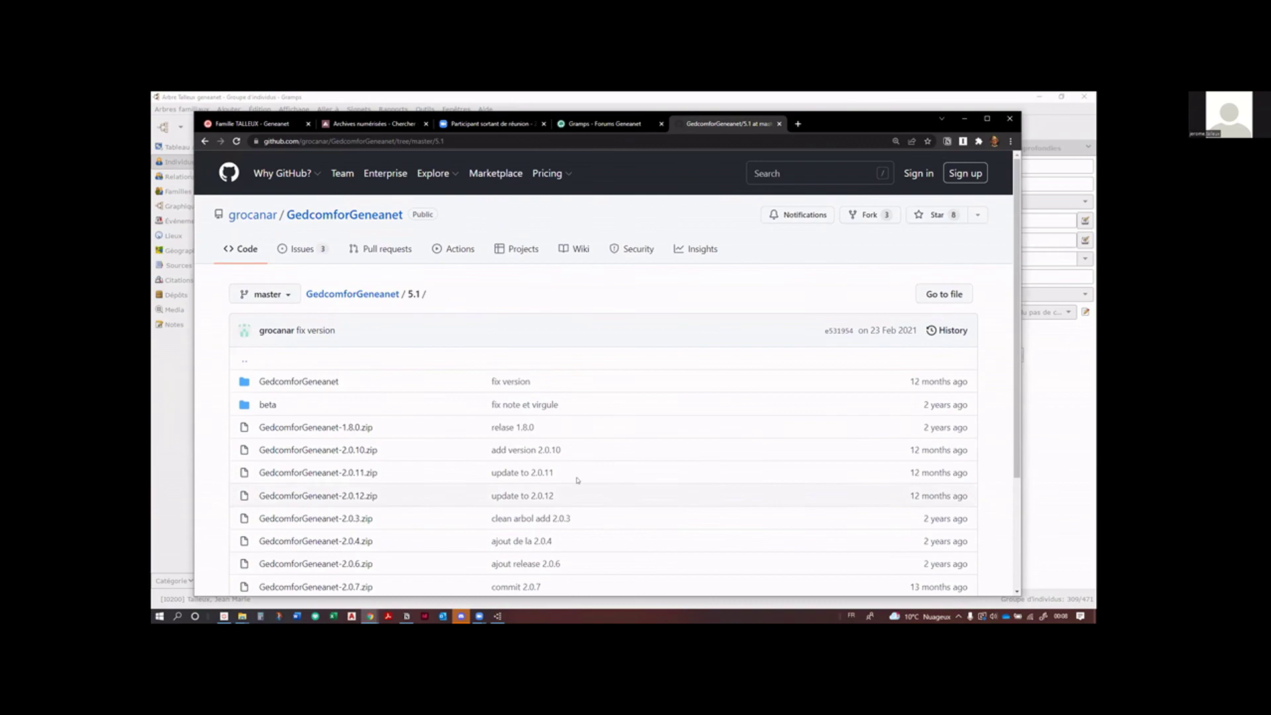
scroll(468, 419, "down", 2)
scroll(468, 419, "down", 1)
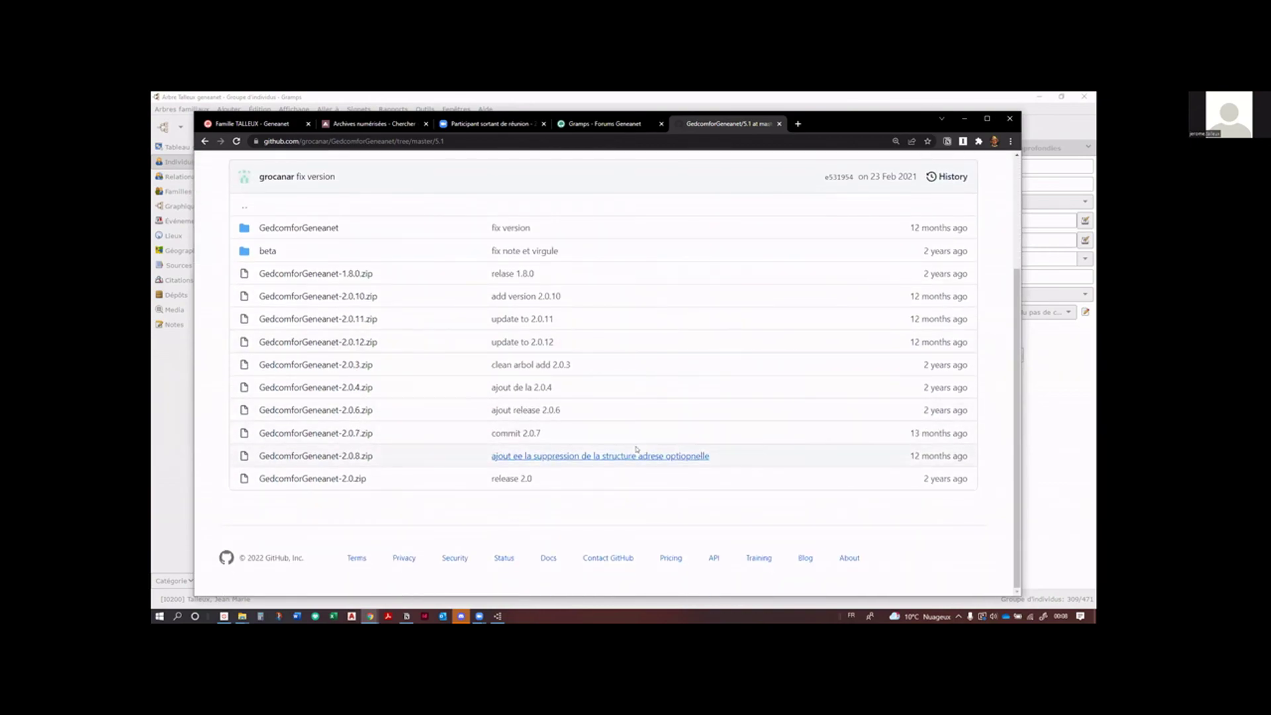
scroll(639, 450, "up", 3)
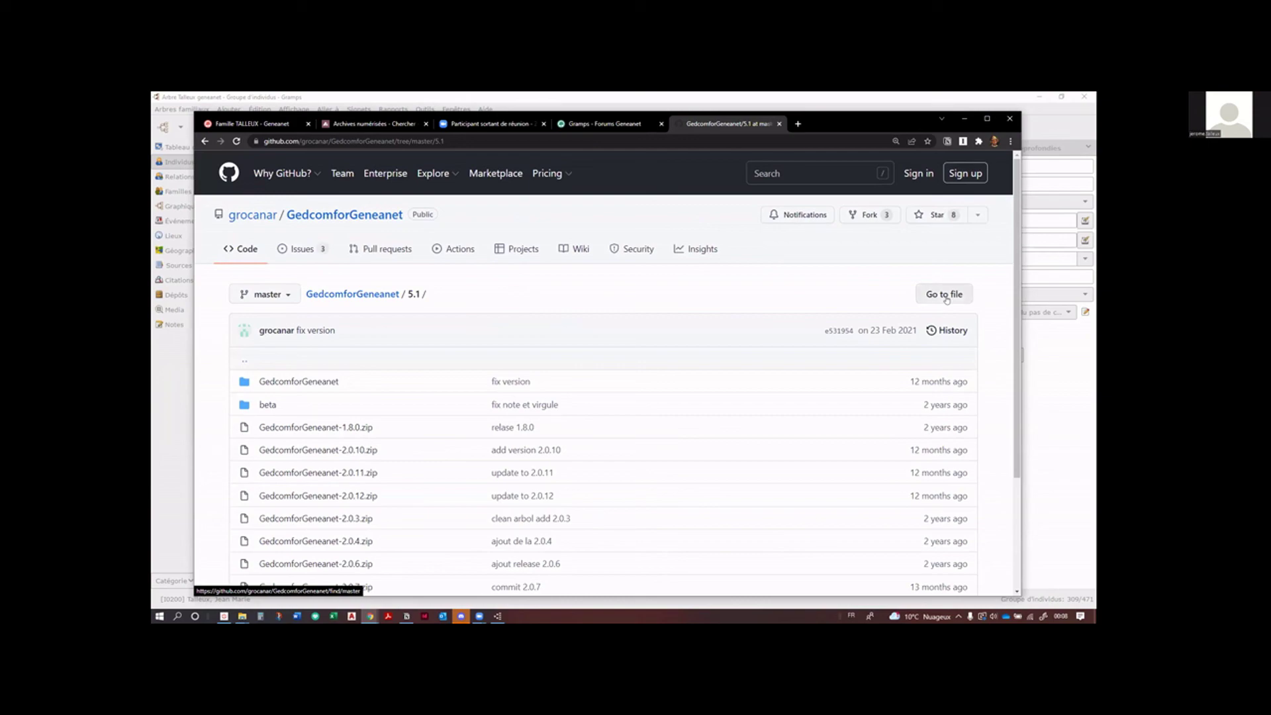
left_click(945, 295)
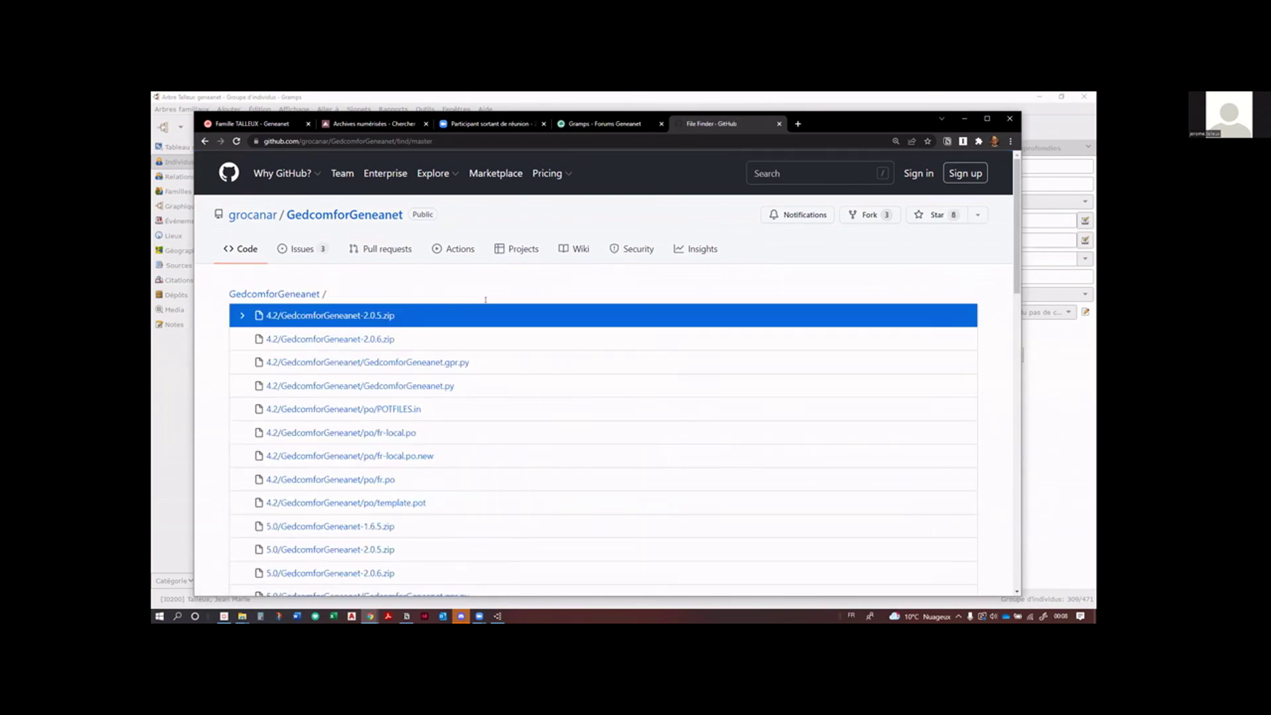
scroll(485, 304, "down", 5)
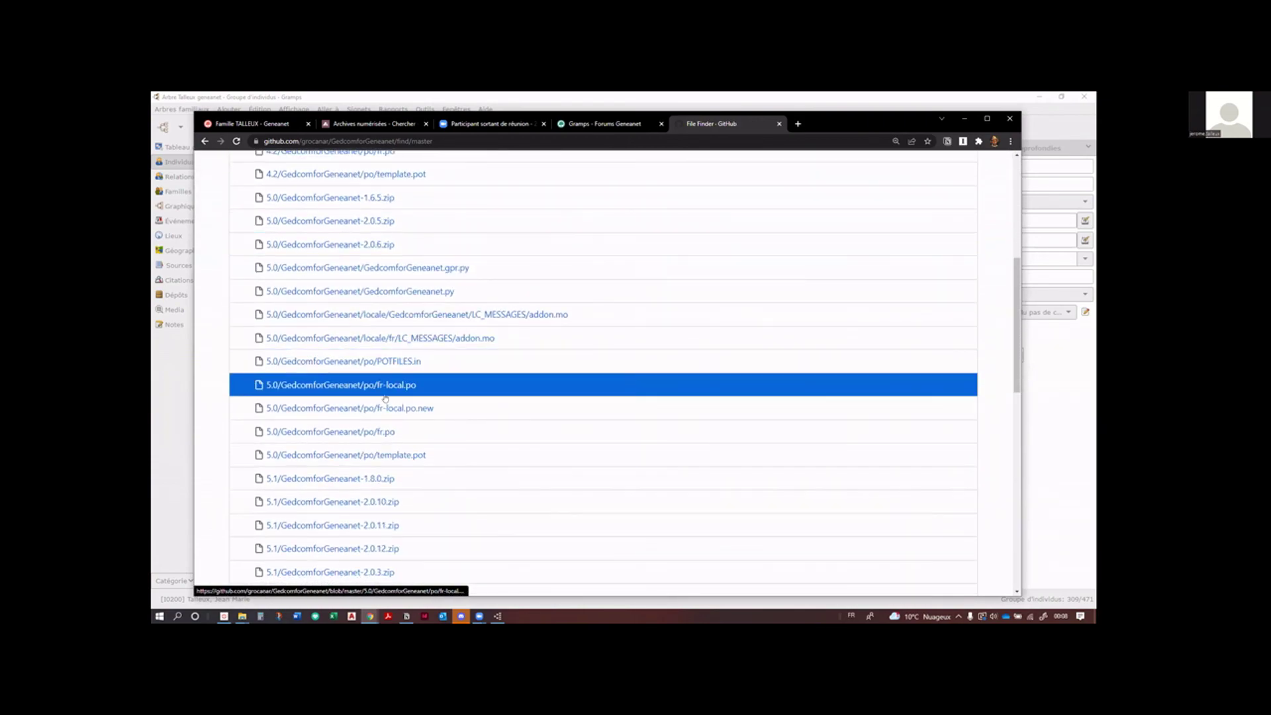
scroll(386, 399, "down", 8)
scroll(352, 406, "up", 2)
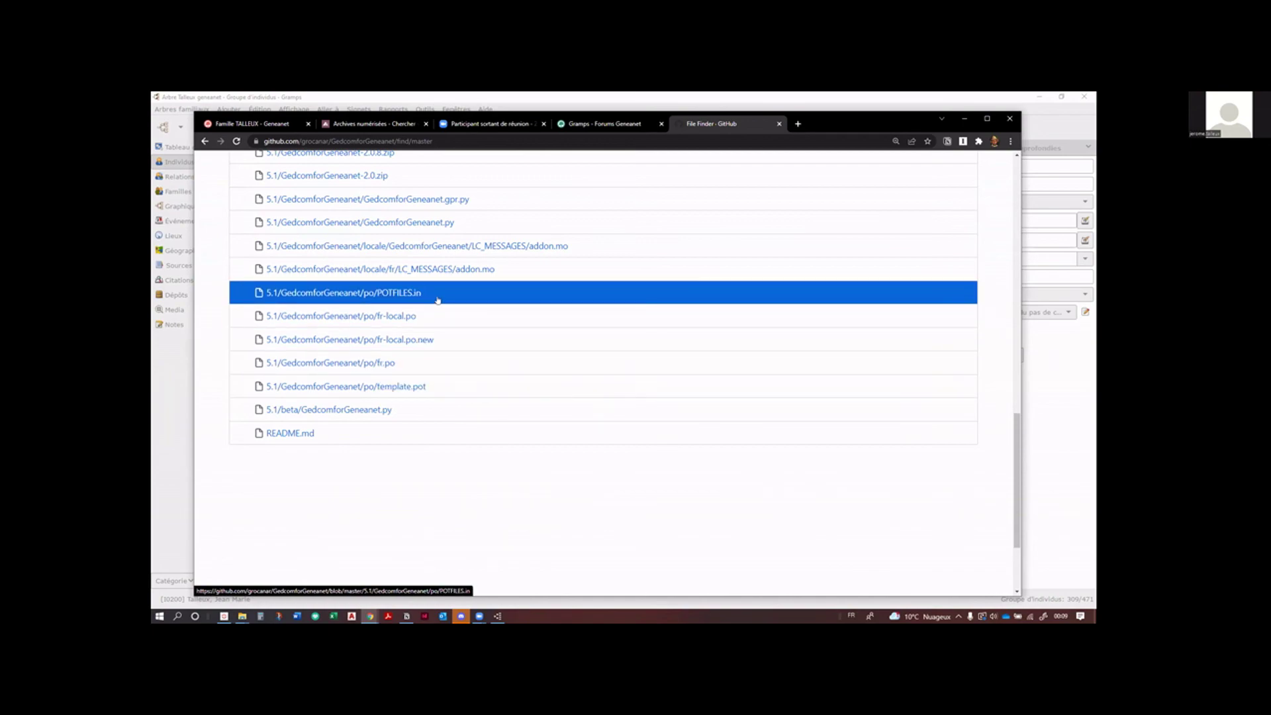
scroll(437, 327, "up", 1)
scroll(437, 327, "up", 5)
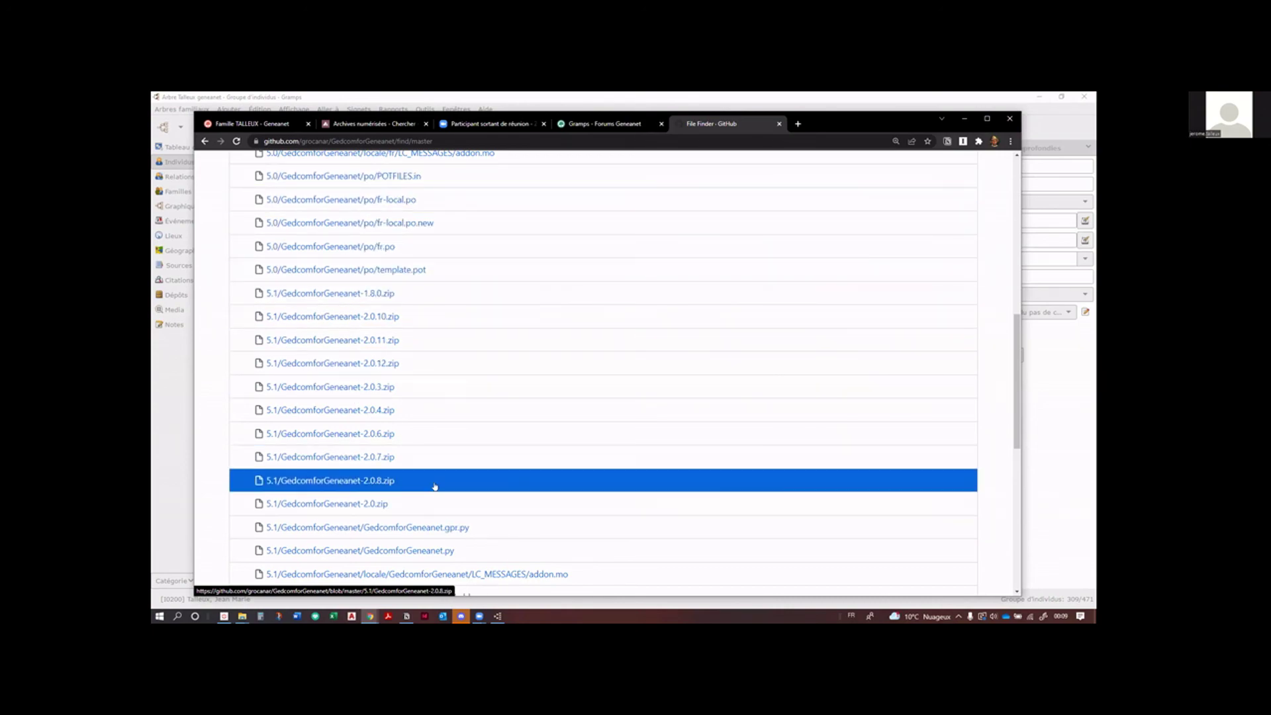
scroll(447, 502, "down", 2)
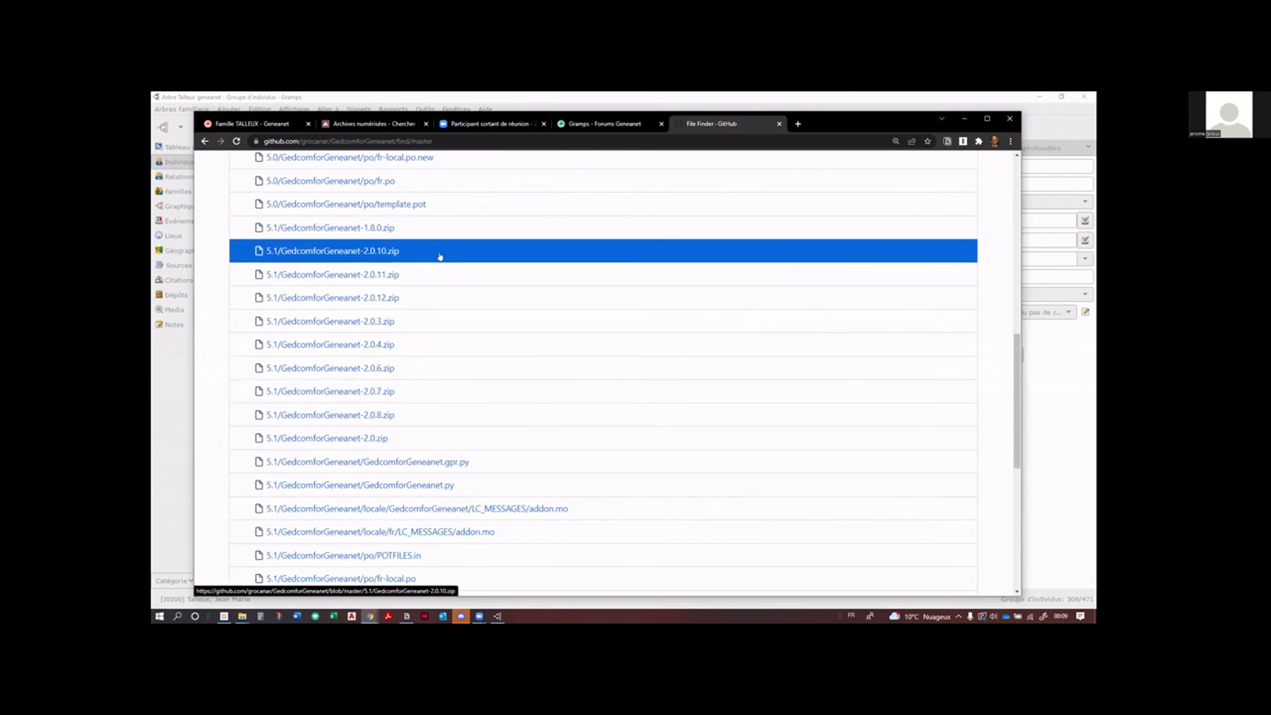
Step: Open the 5.1/GedcomforGeneanet-2.0.12.zip file page on GitHub, then launch File Explorer
left_click(471, 299)
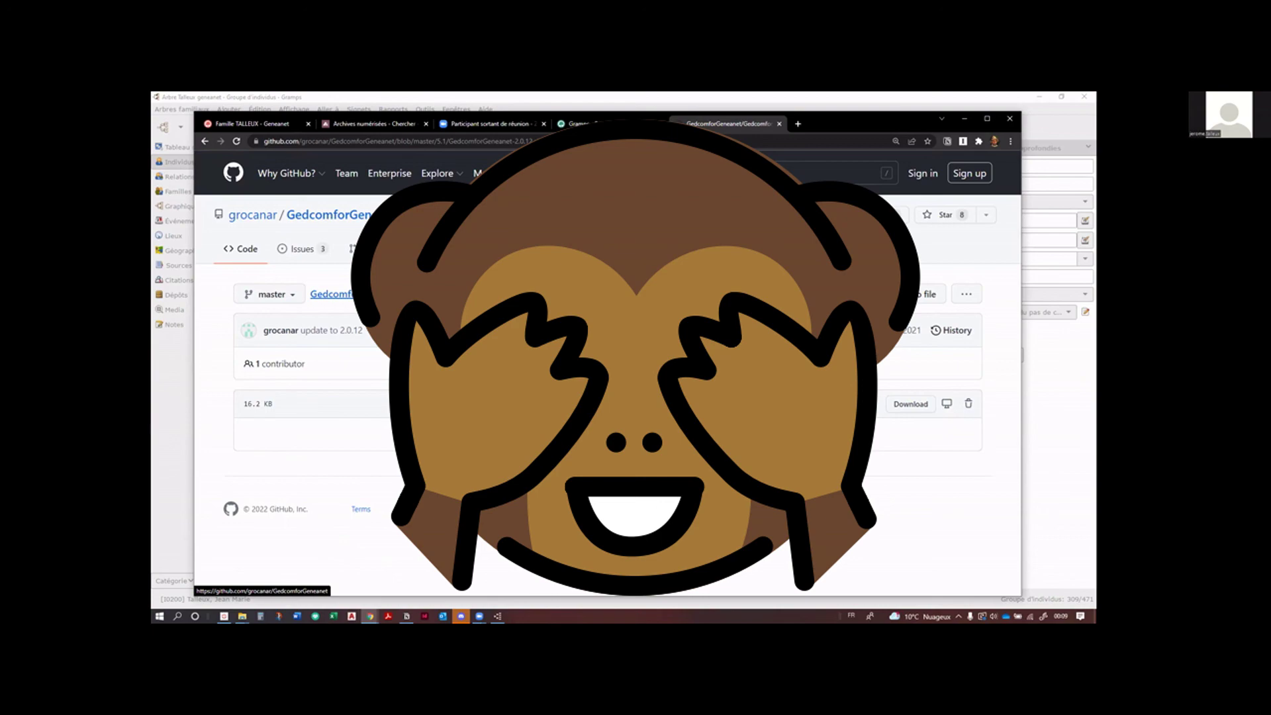
mouse_move(243, 615)
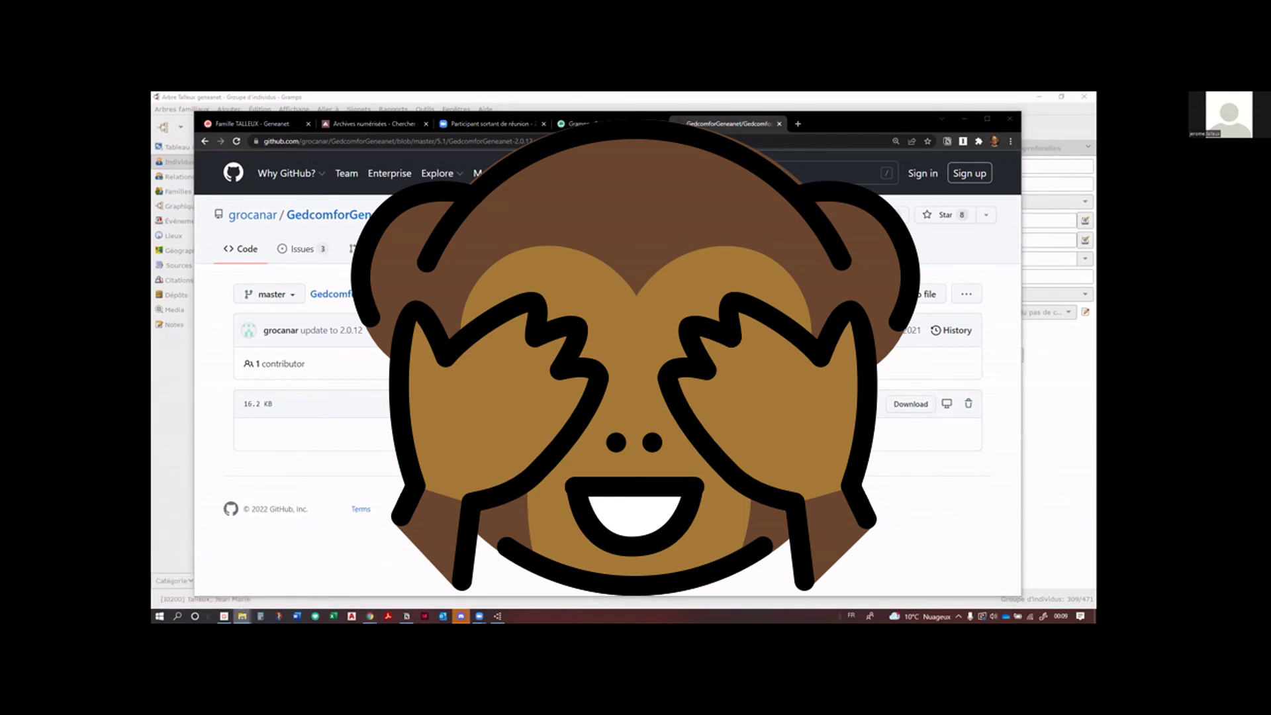
left_click(285, 569)
Step: Navigate to Windows (C:) > Utilisateurs > the user's home folder and briefly check its properties
key("alt+Tab")
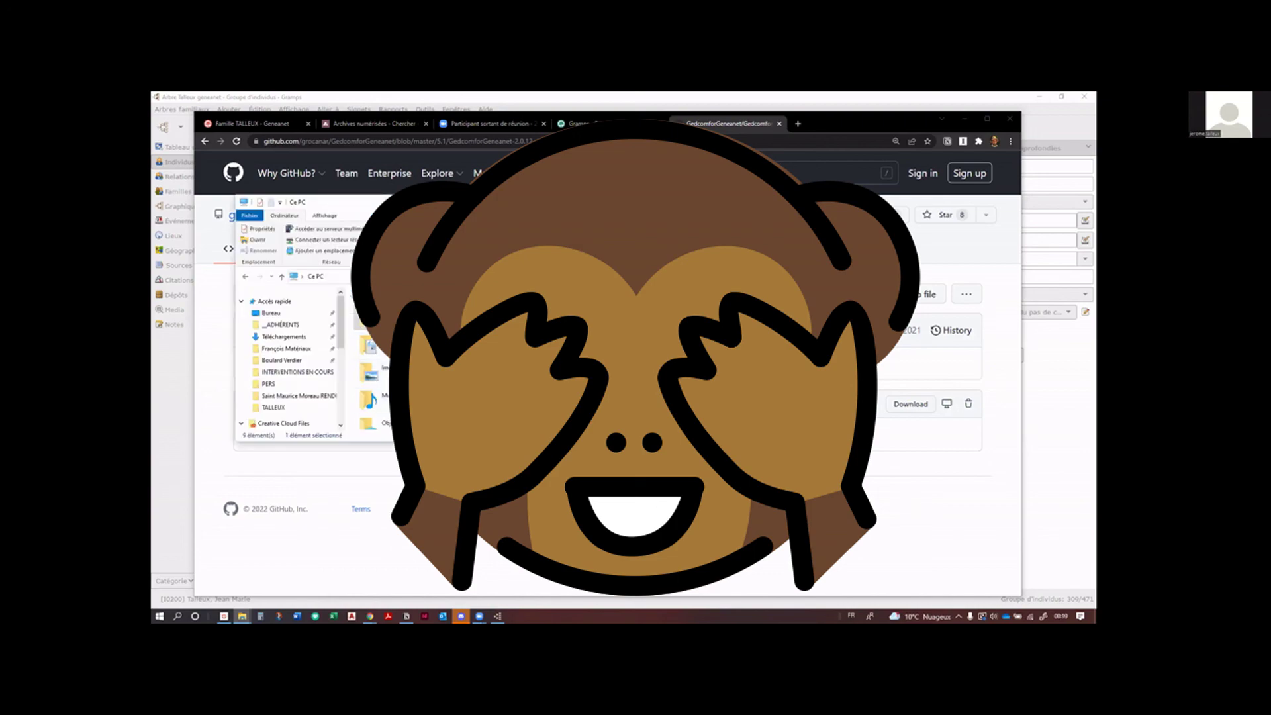
scroll(279, 440, "down", 6)
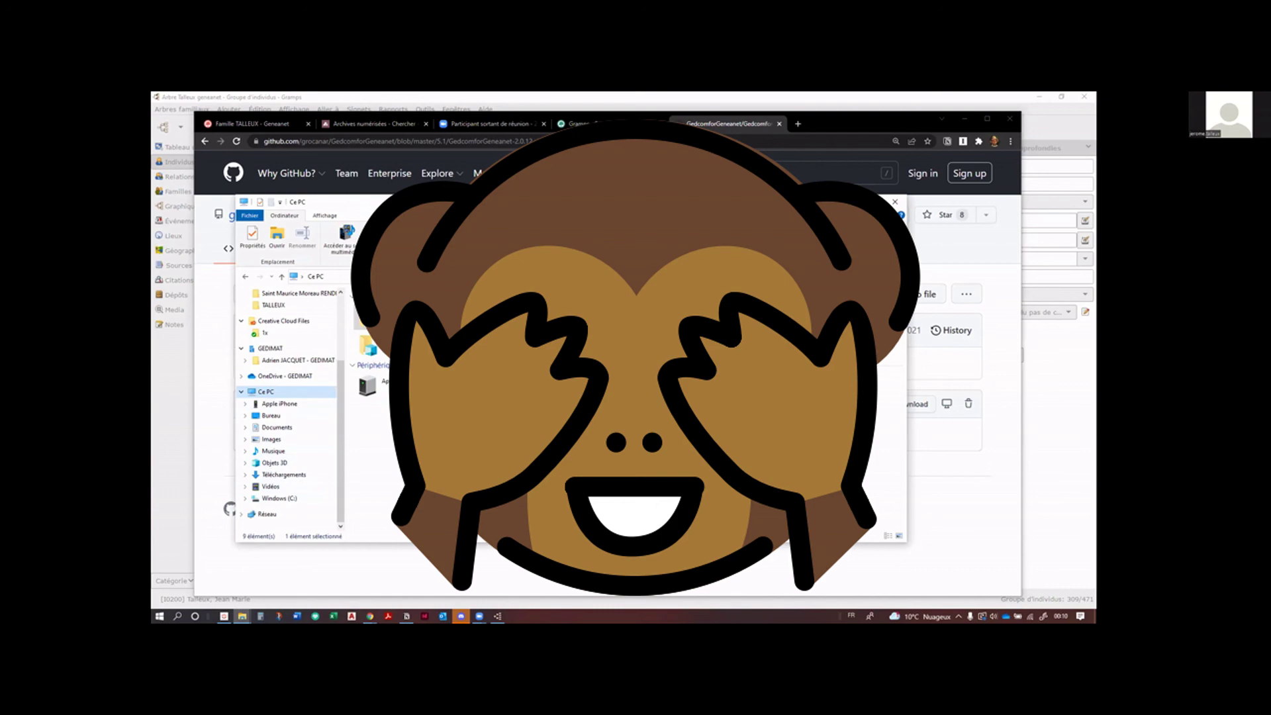
left_click(278, 498)
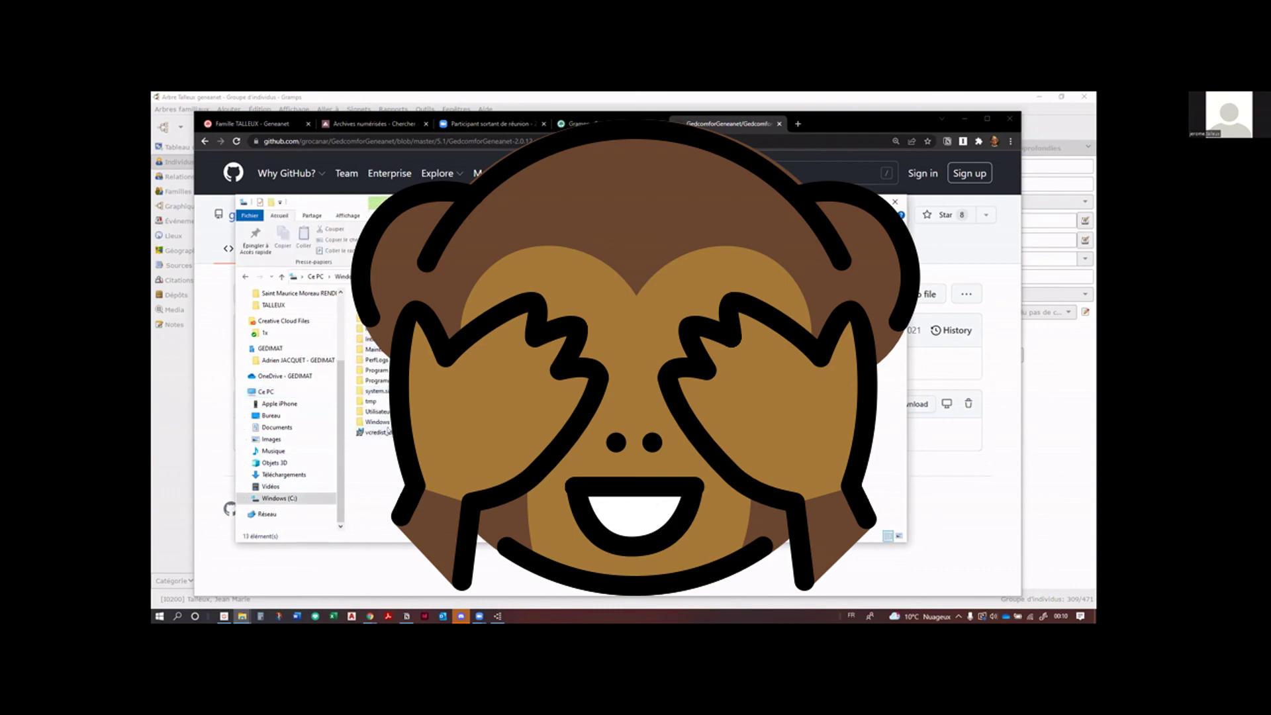
double_click(377, 412)
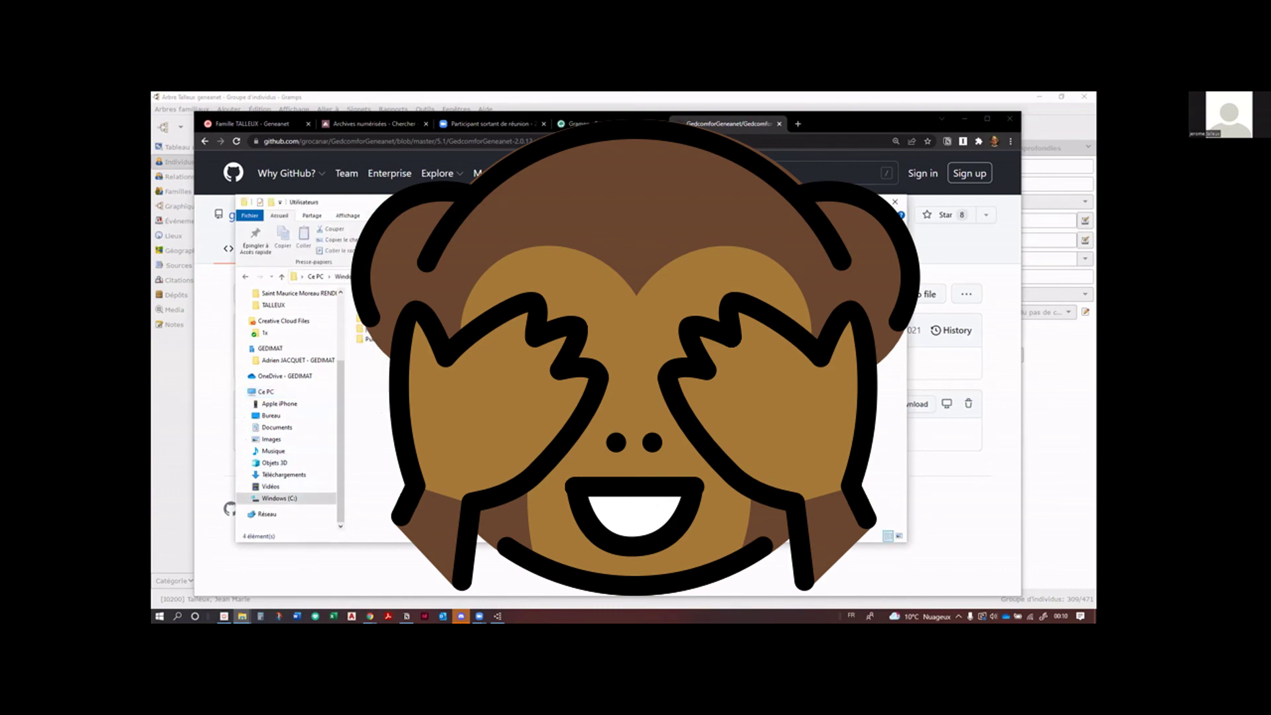
double_click(362, 329)
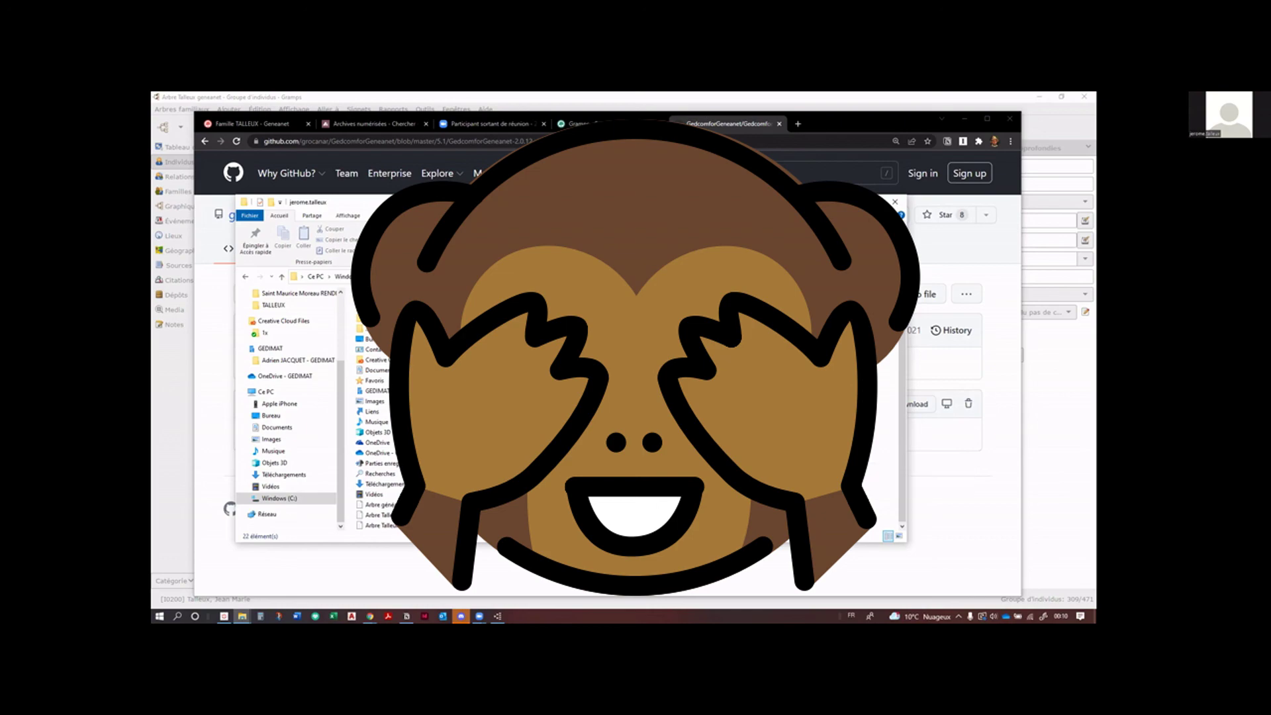
key("alt+Return")
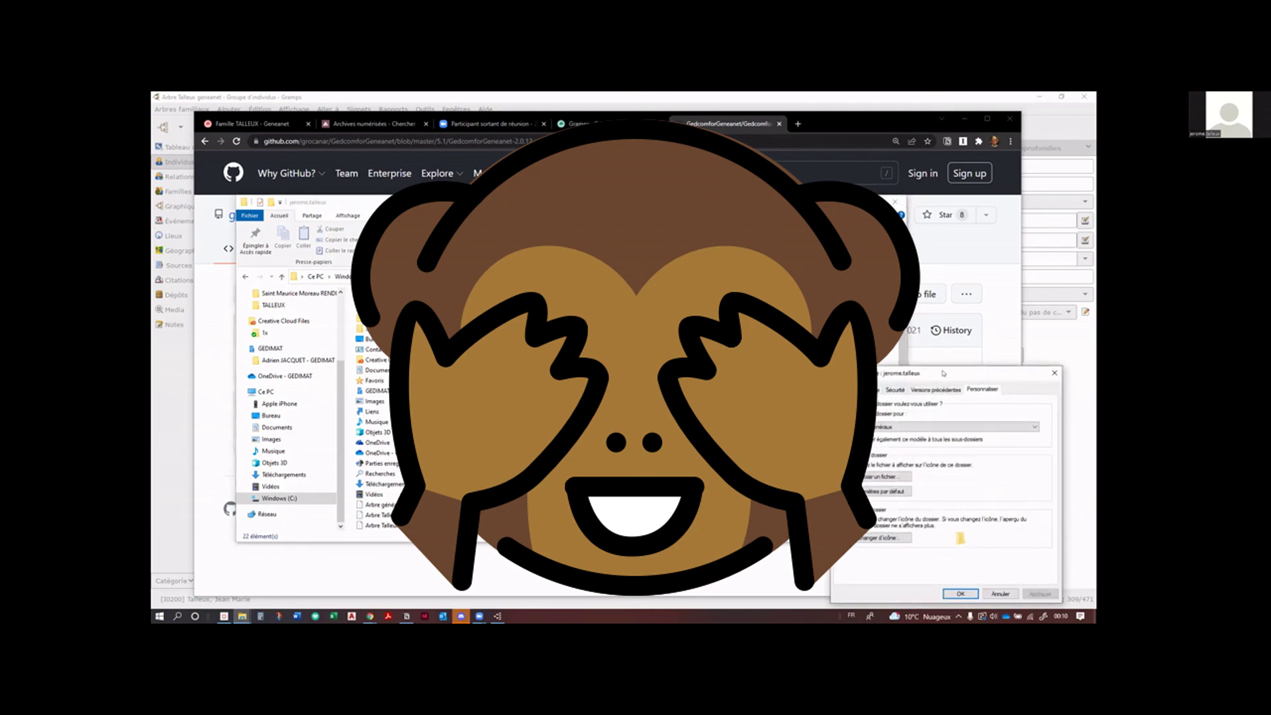
key("Escape")
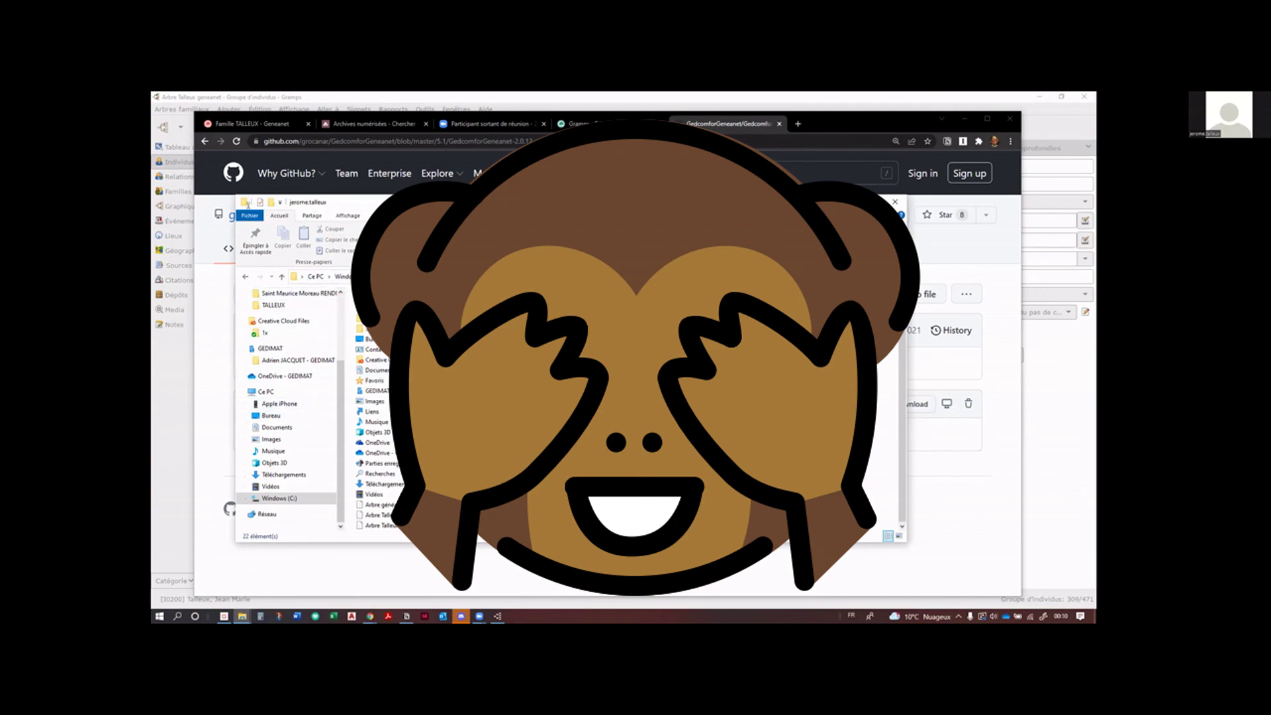
Step: Enable 'Afficher les fichiers, dossiers et lecteurs cachés' in Folder Options > Affichage and apply it
left_click(252, 216)
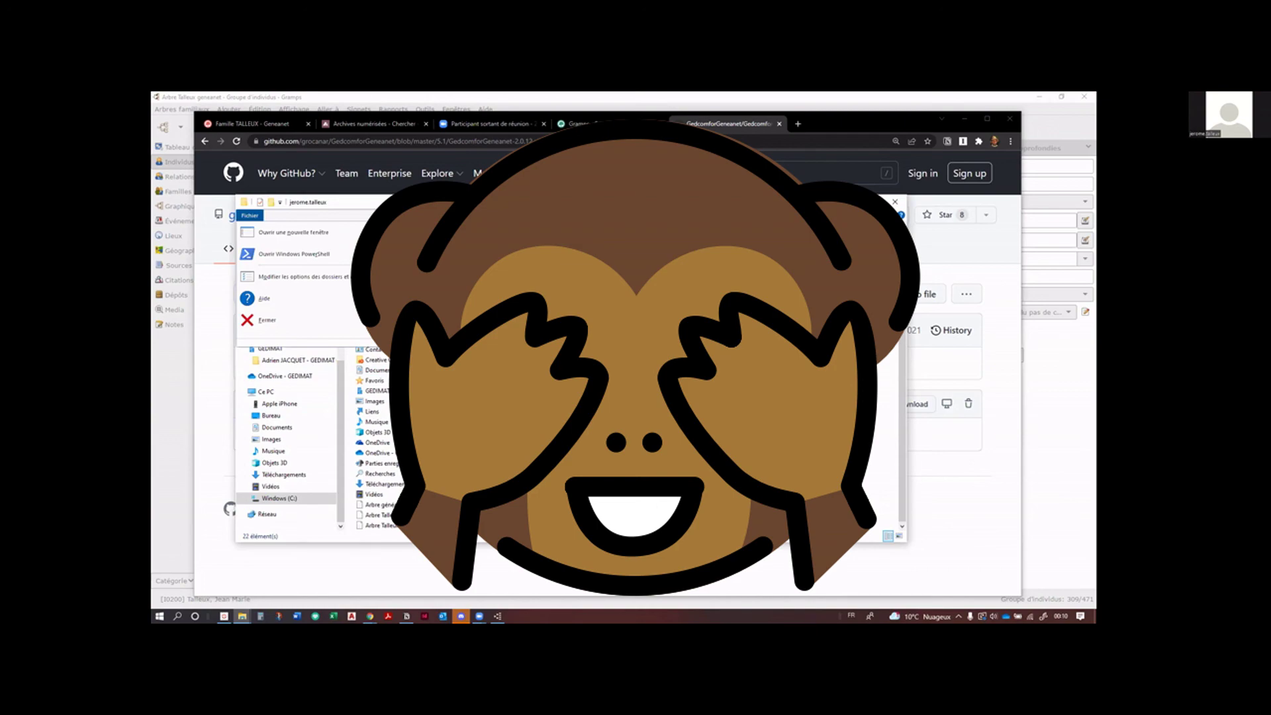
left_click(301, 276)
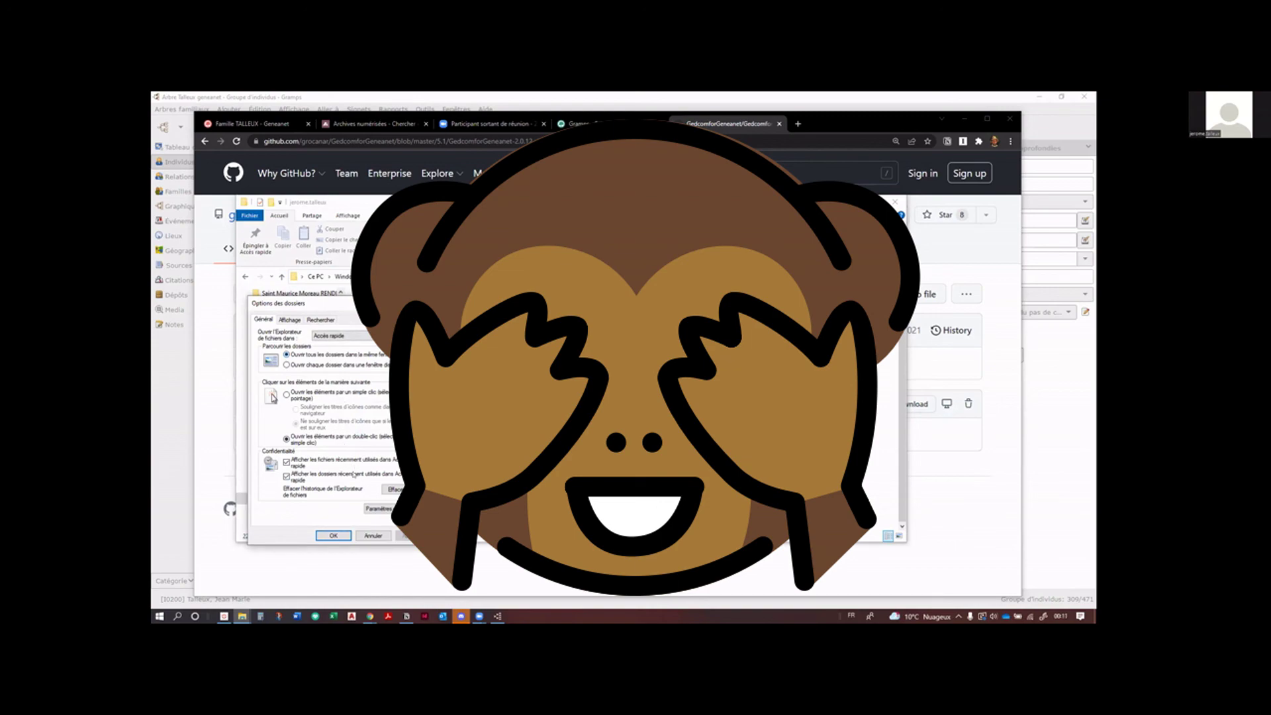
left_click(291, 319)
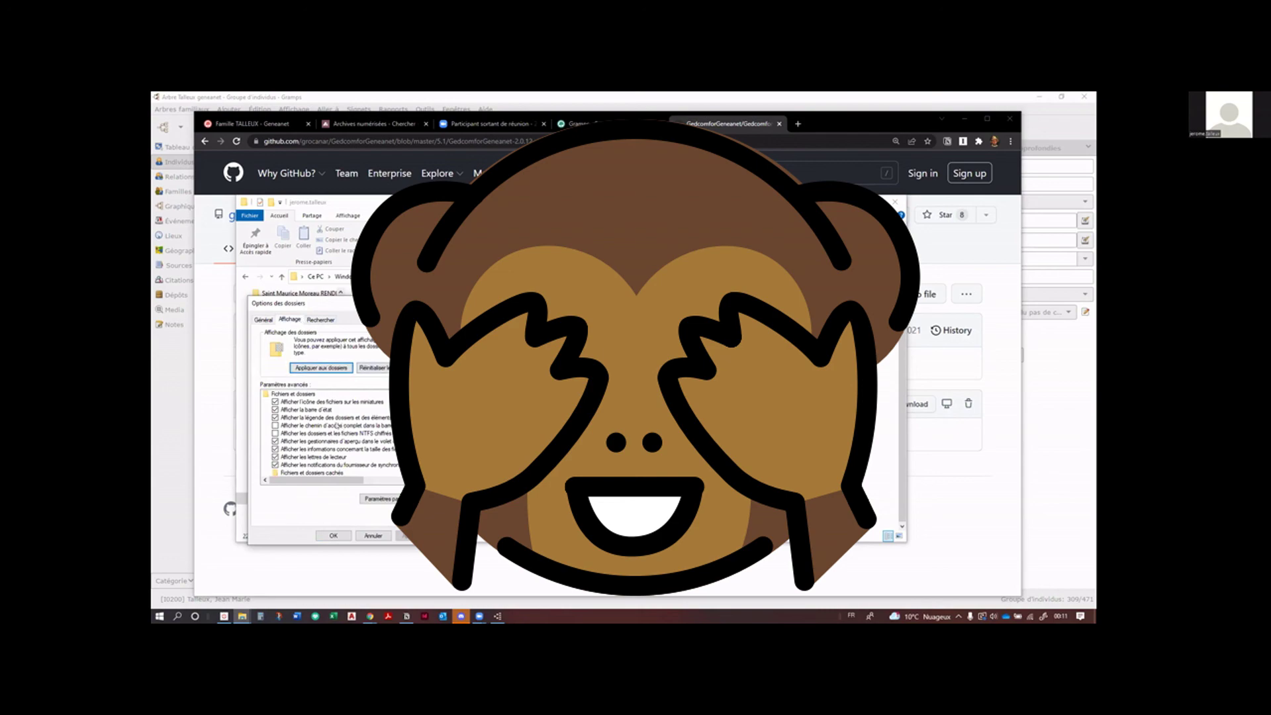
scroll(342, 426, "down", 1)
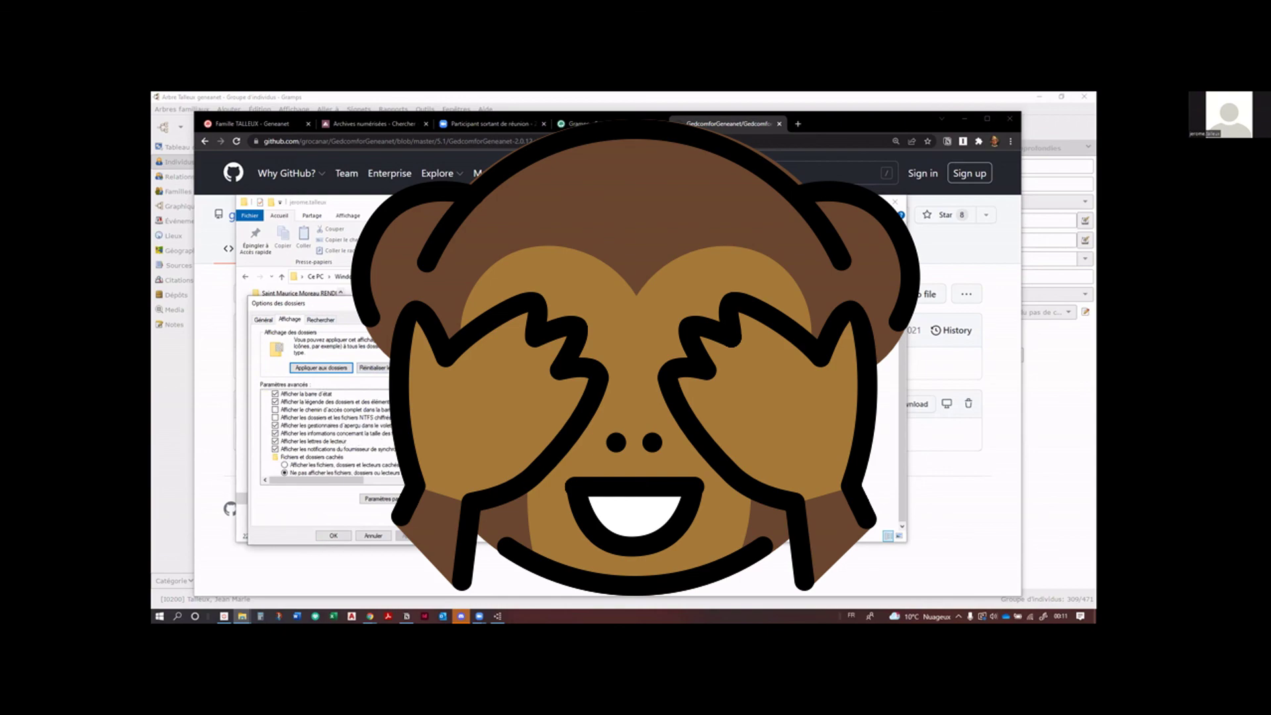
left_click(311, 465)
left_click(413, 535)
left_click(329, 535)
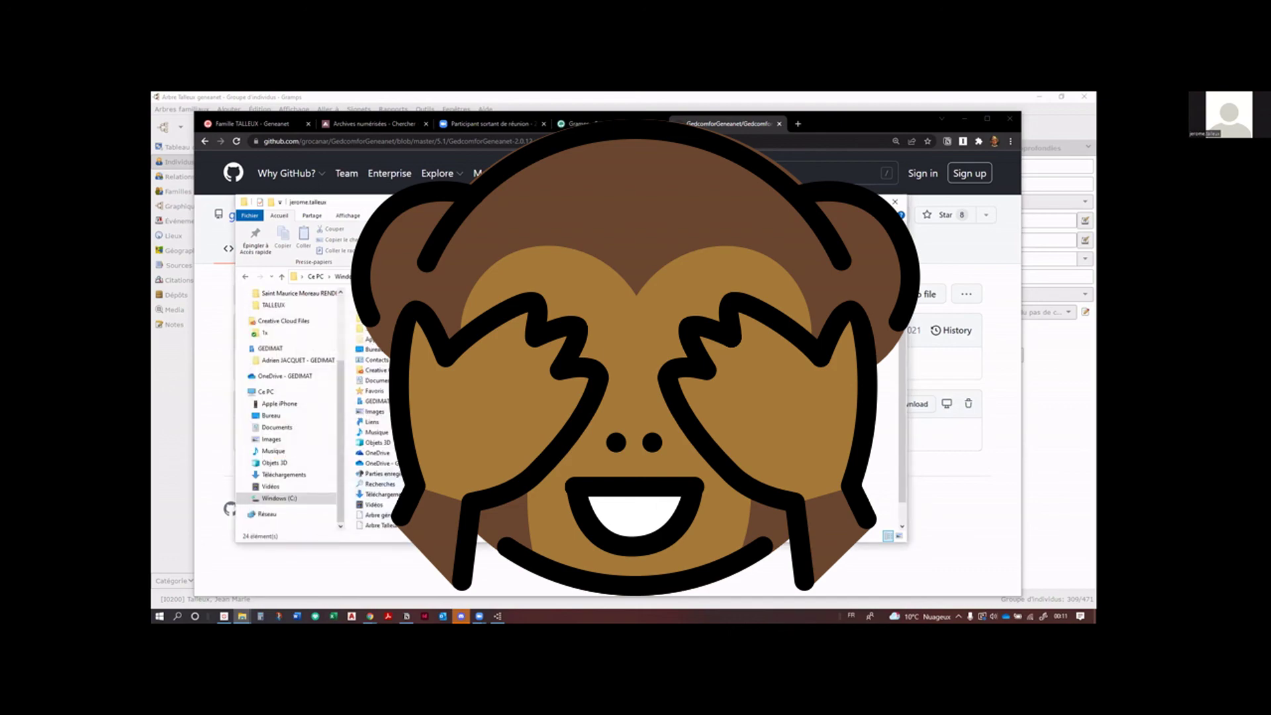
Step: Open the hidden AppData > Roaming > gramps > gramps51 folder in the home folder
scroll(569, 423, "down", 1)
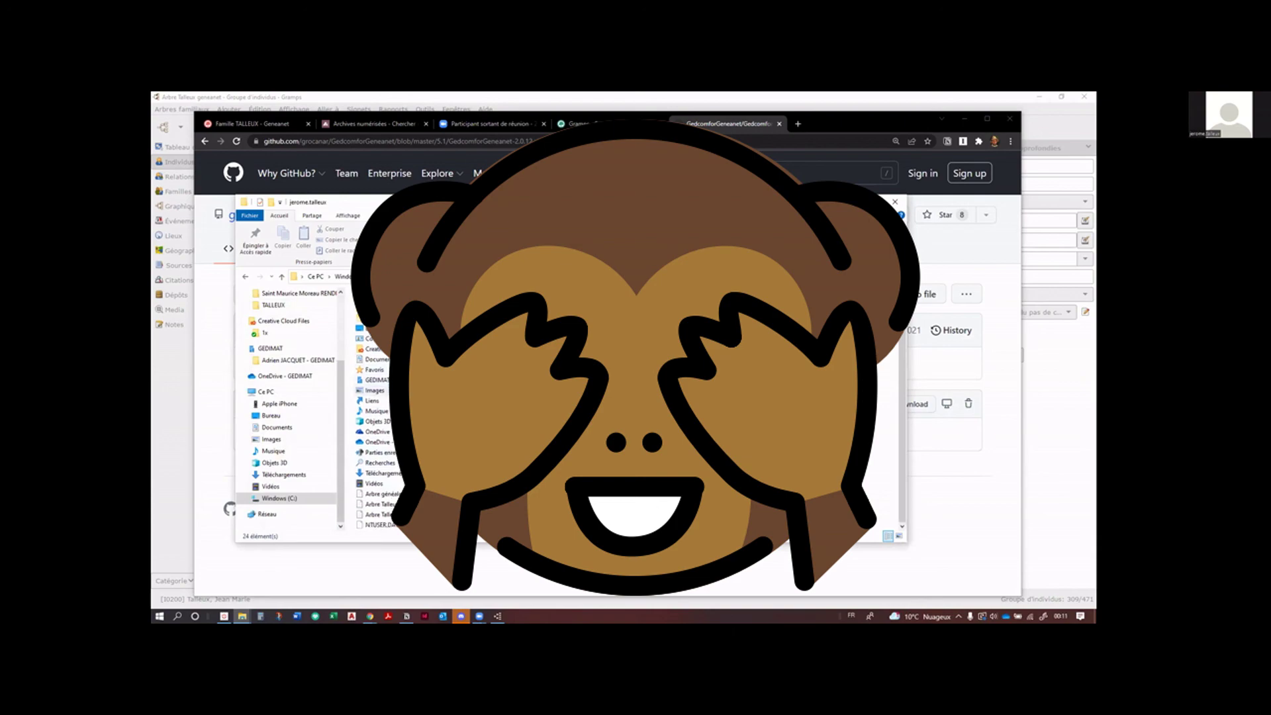
scroll(570, 423, "up", 1)
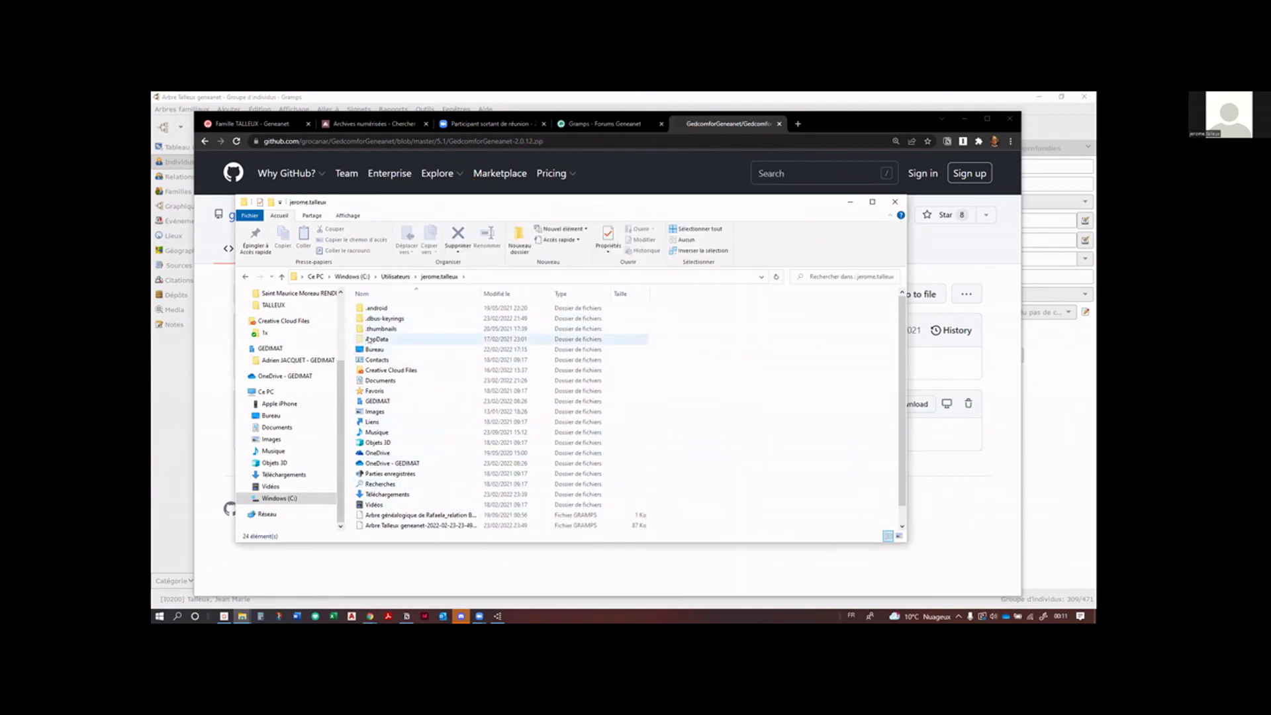
double_click(371, 339)
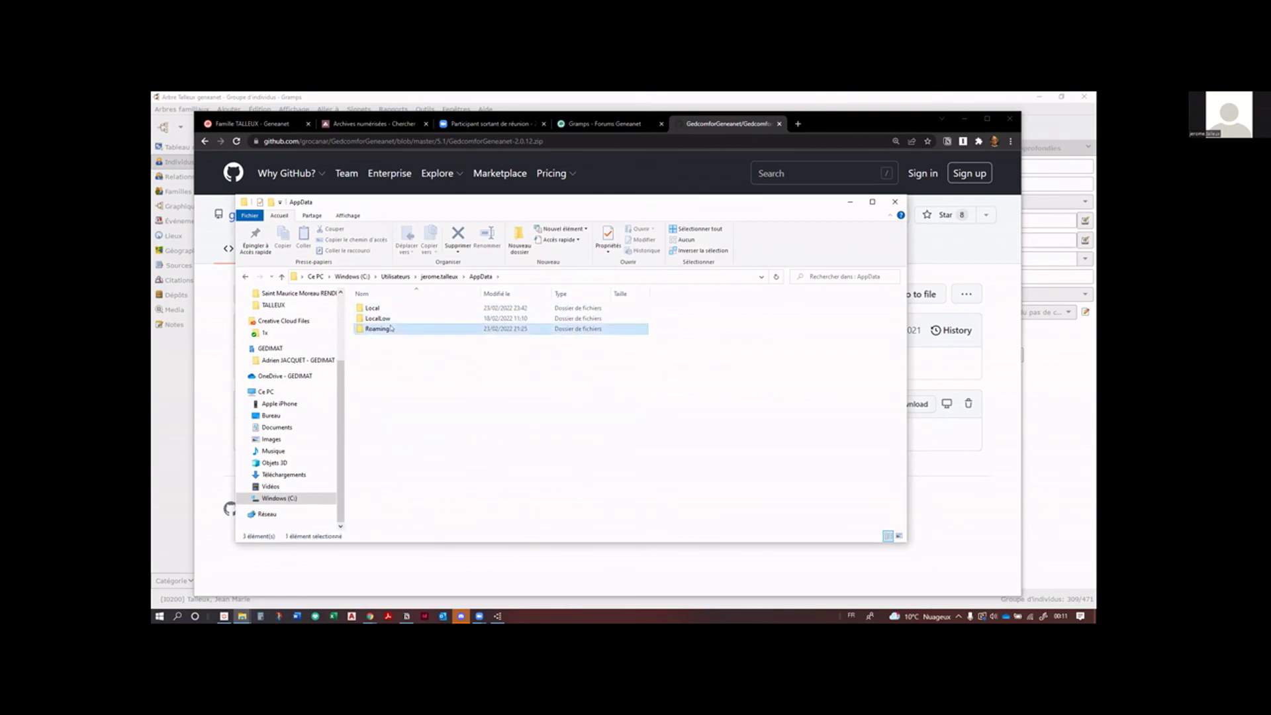
double_click(388, 329)
scroll(394, 345, "down", 5)
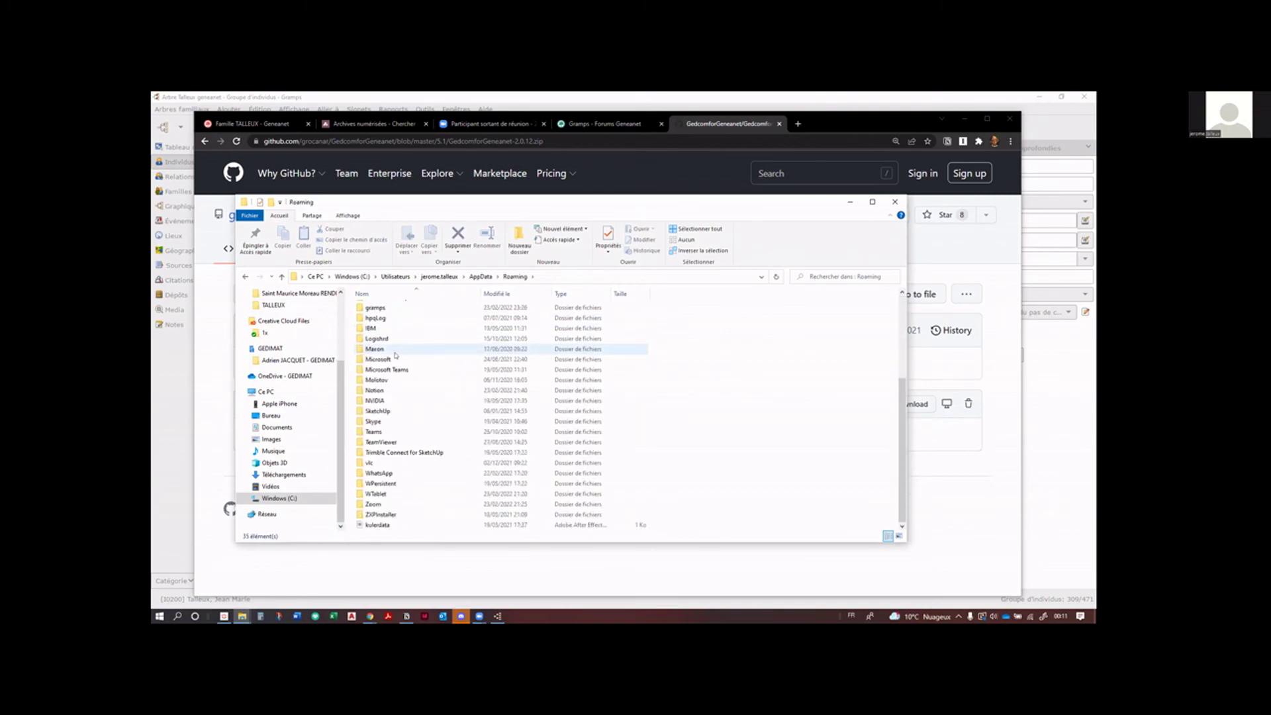
scroll(395, 356, "up", 5)
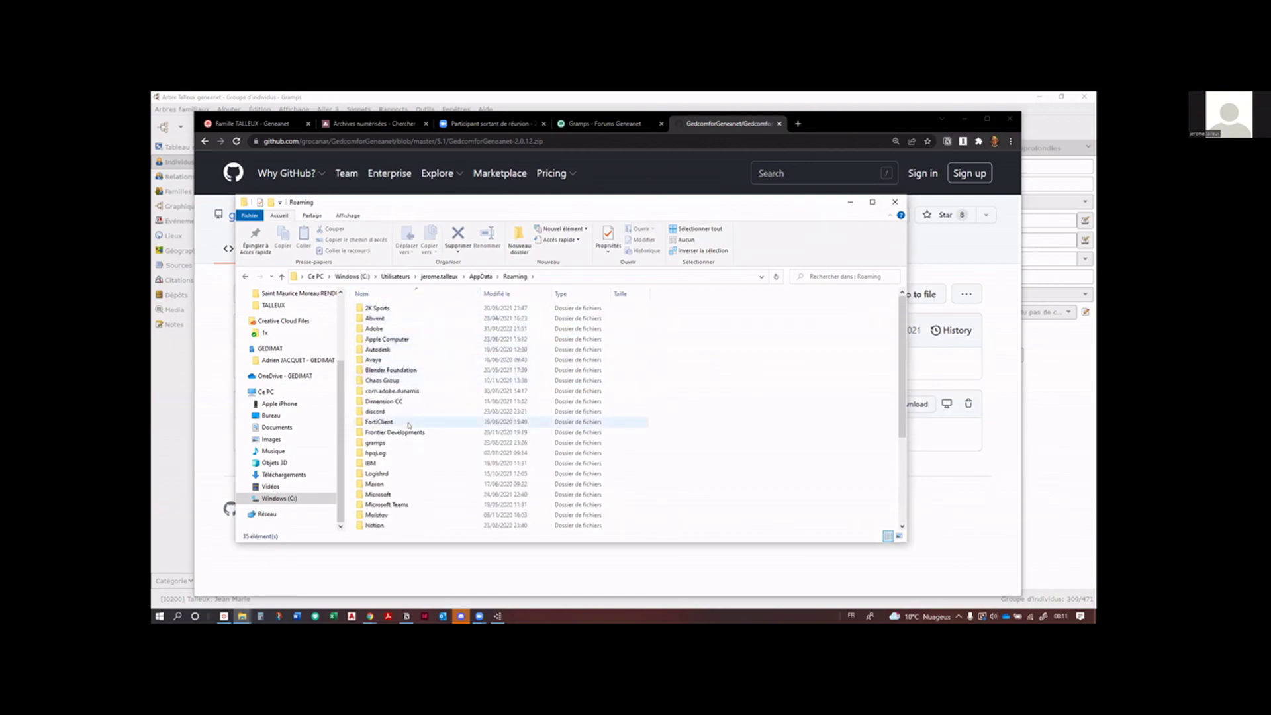
double_click(376, 442)
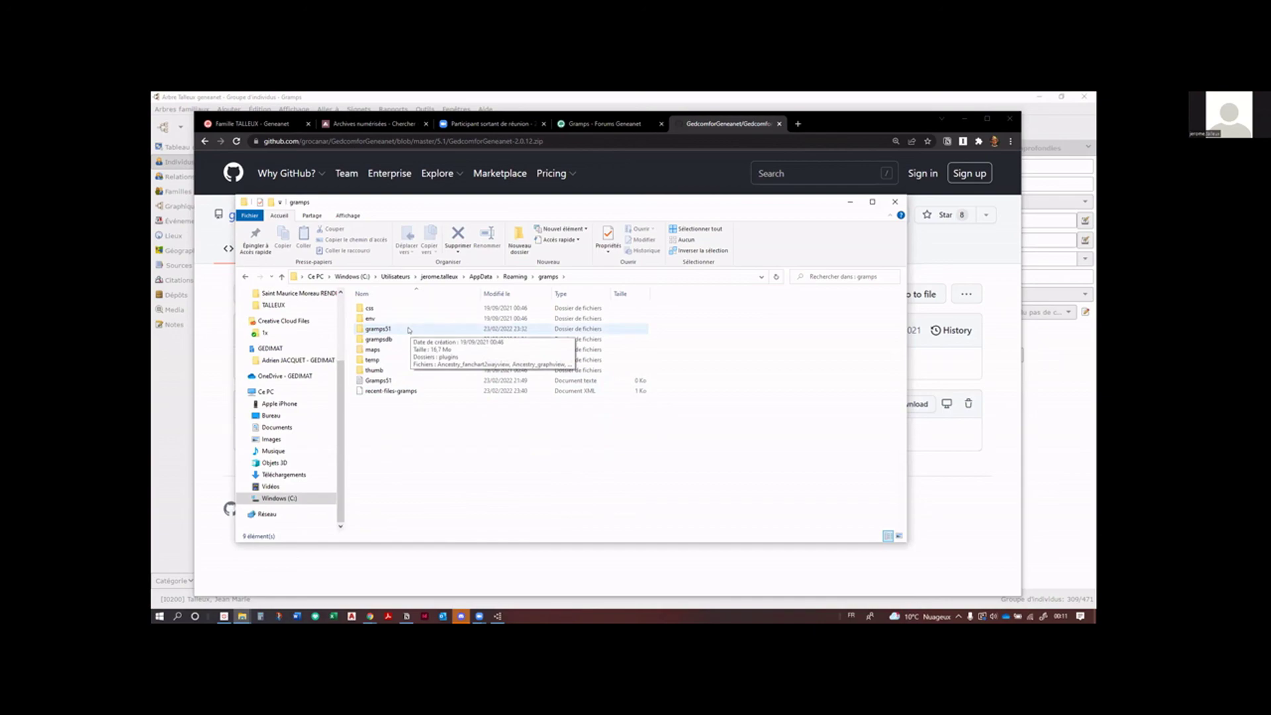
double_click(409, 330)
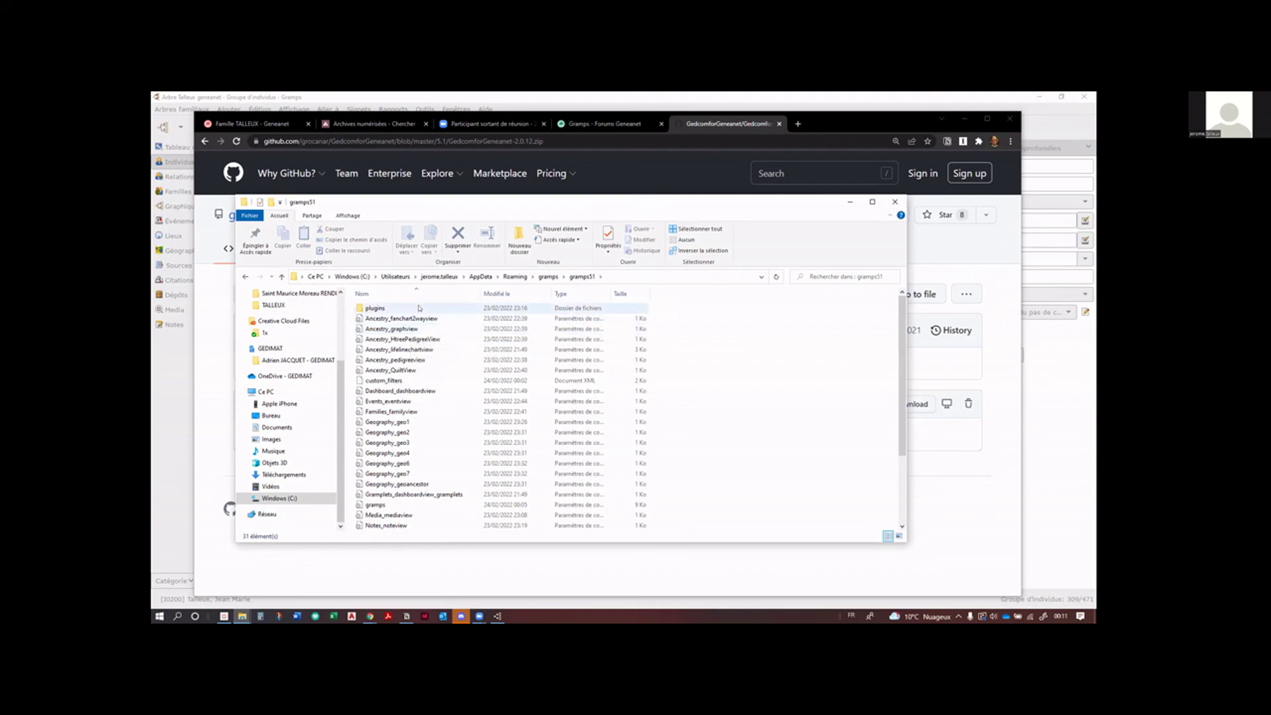
Step: Open the gramps51 plugins folder, scroll through its contents, and switch back to GitHub
left_click(408, 307)
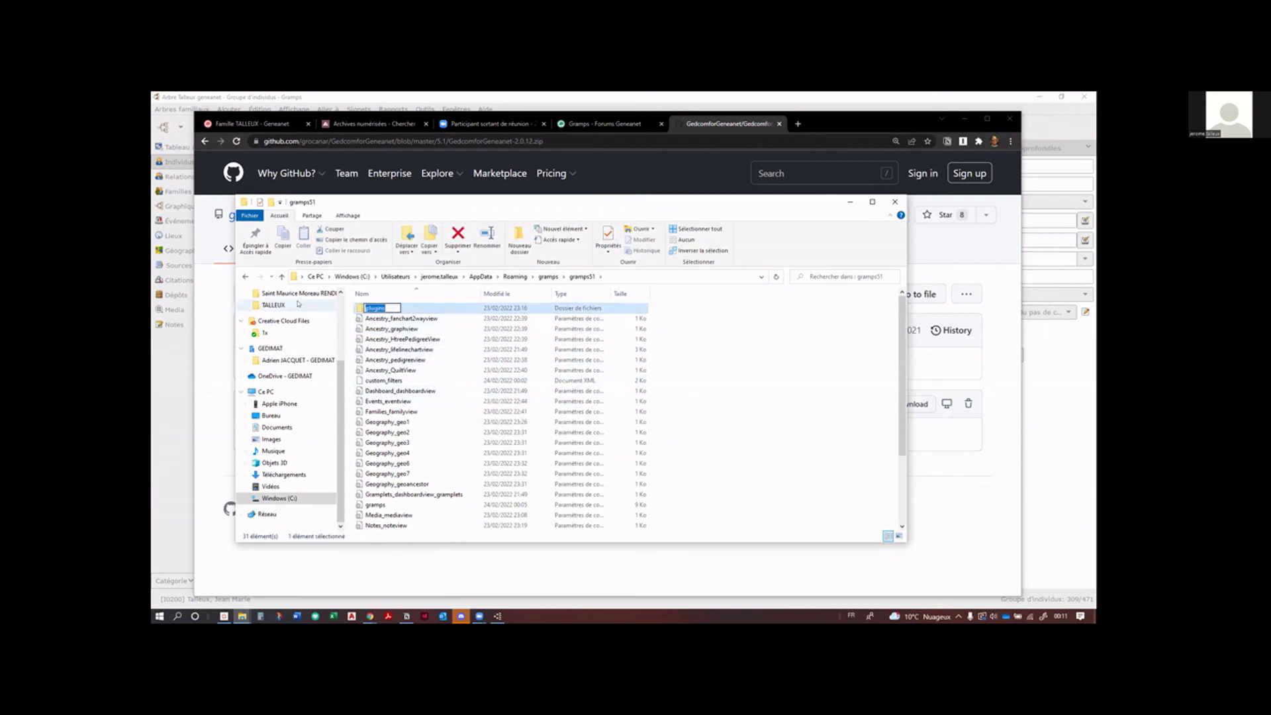
double_click(363, 308)
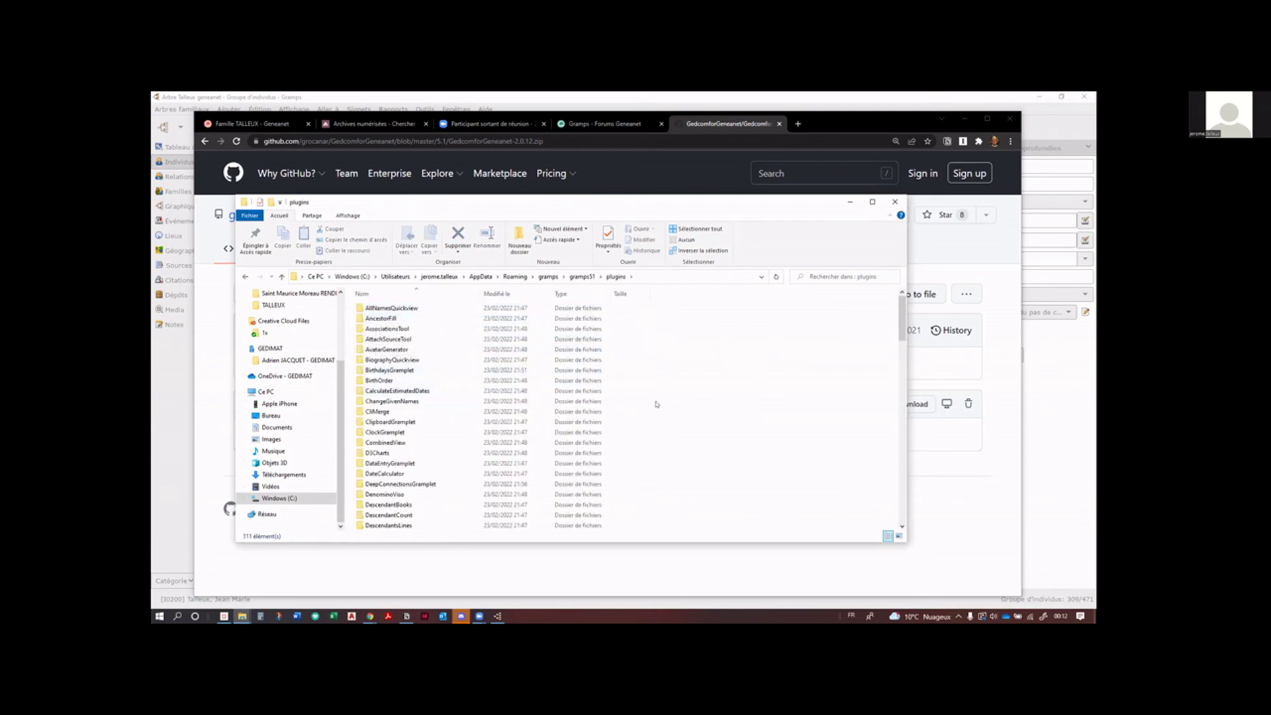
scroll(657, 404, "down", 1)
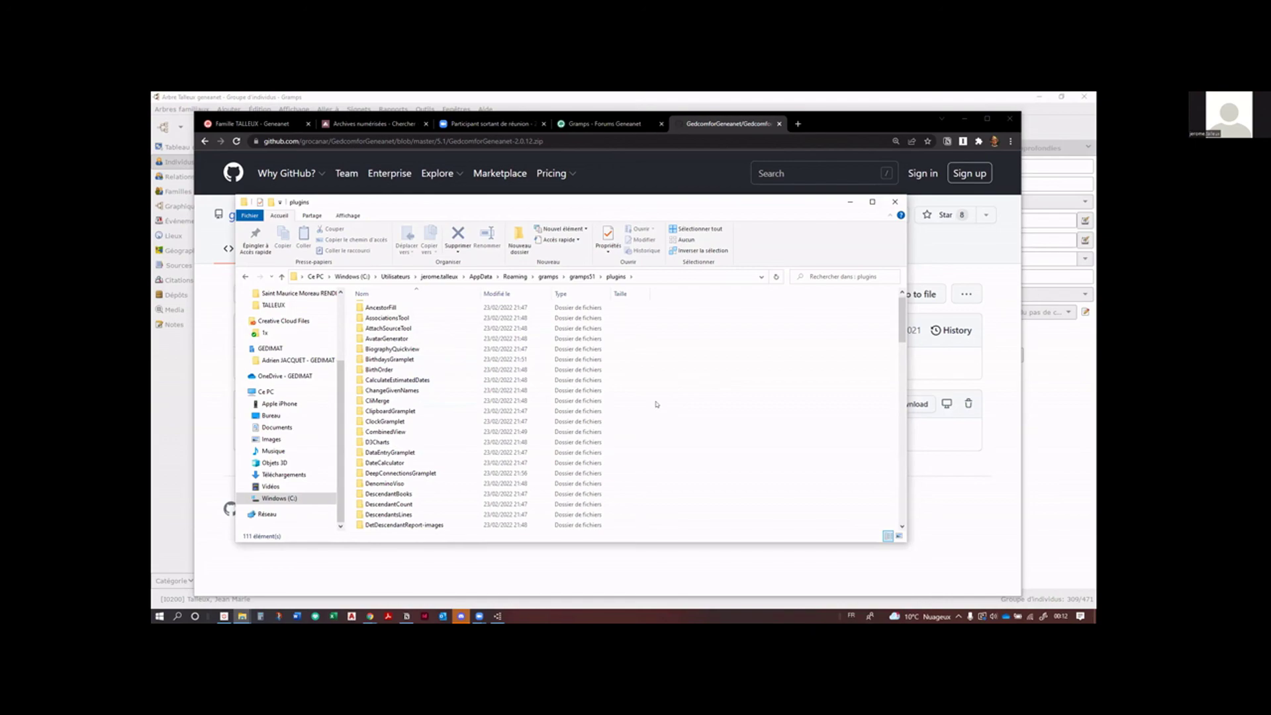
scroll(657, 403, "down", 10)
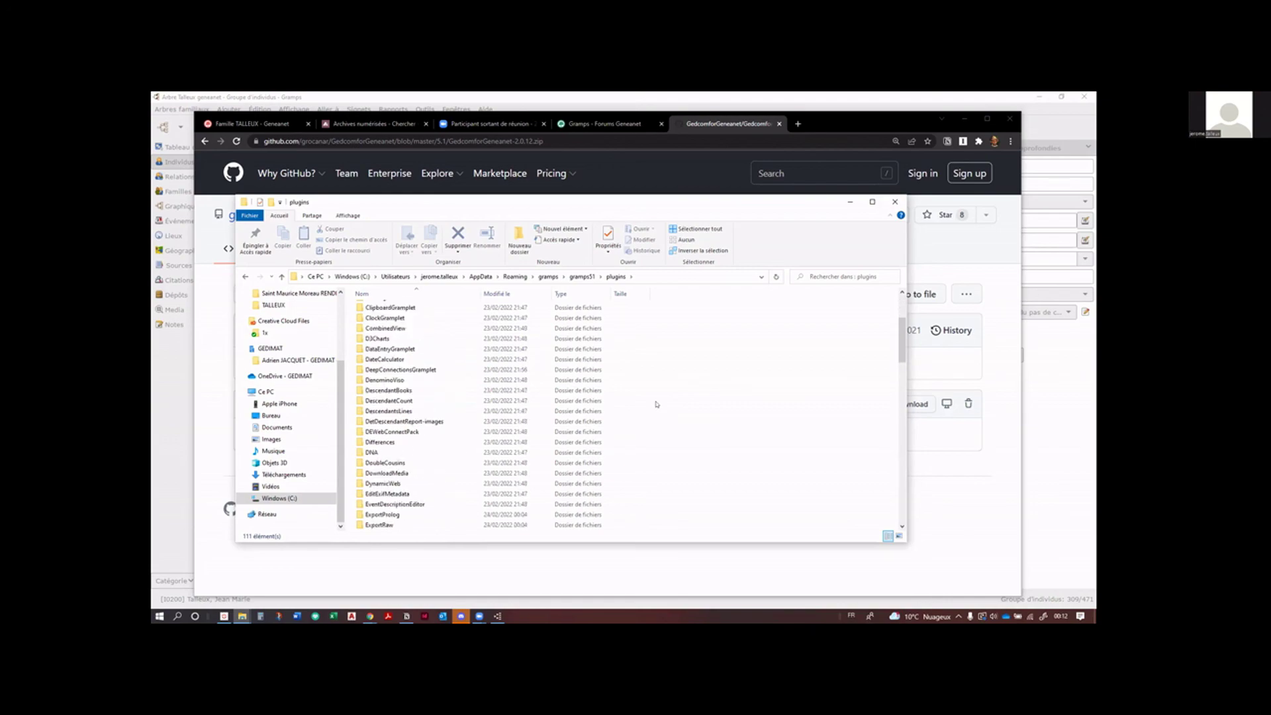
scroll(657, 404, "down", 3)
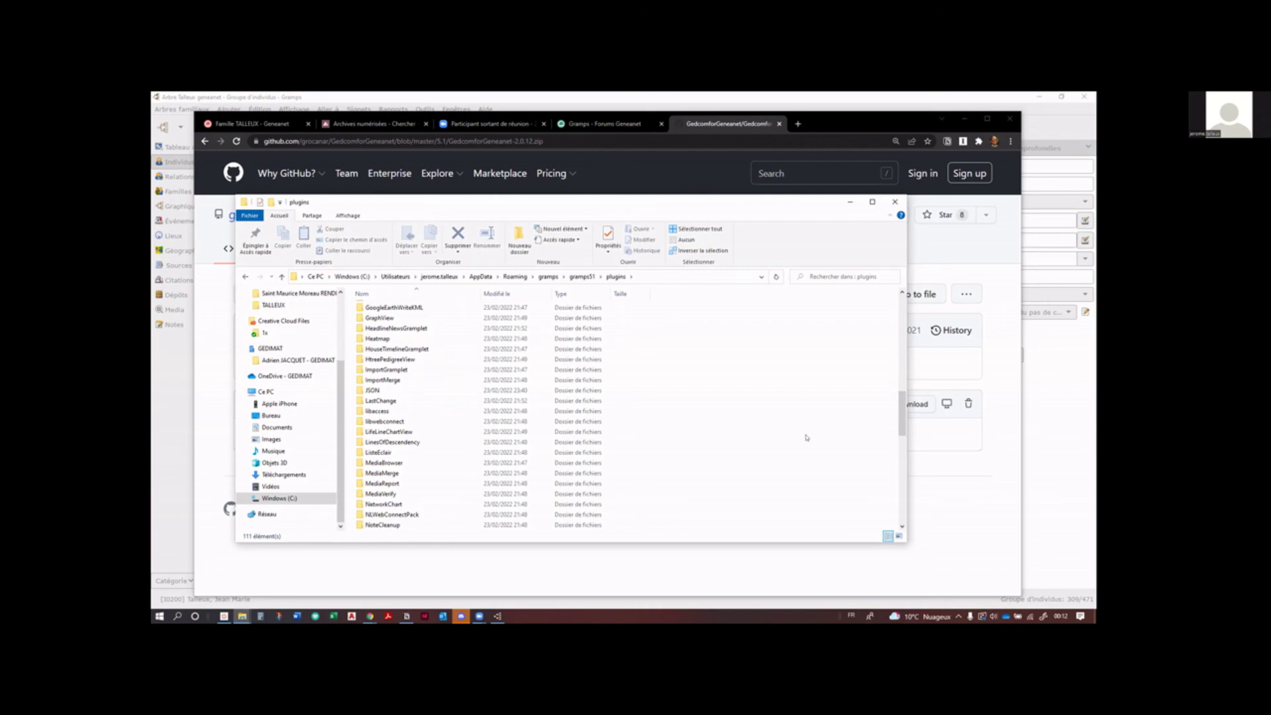
scroll(806, 437, "down", 13)
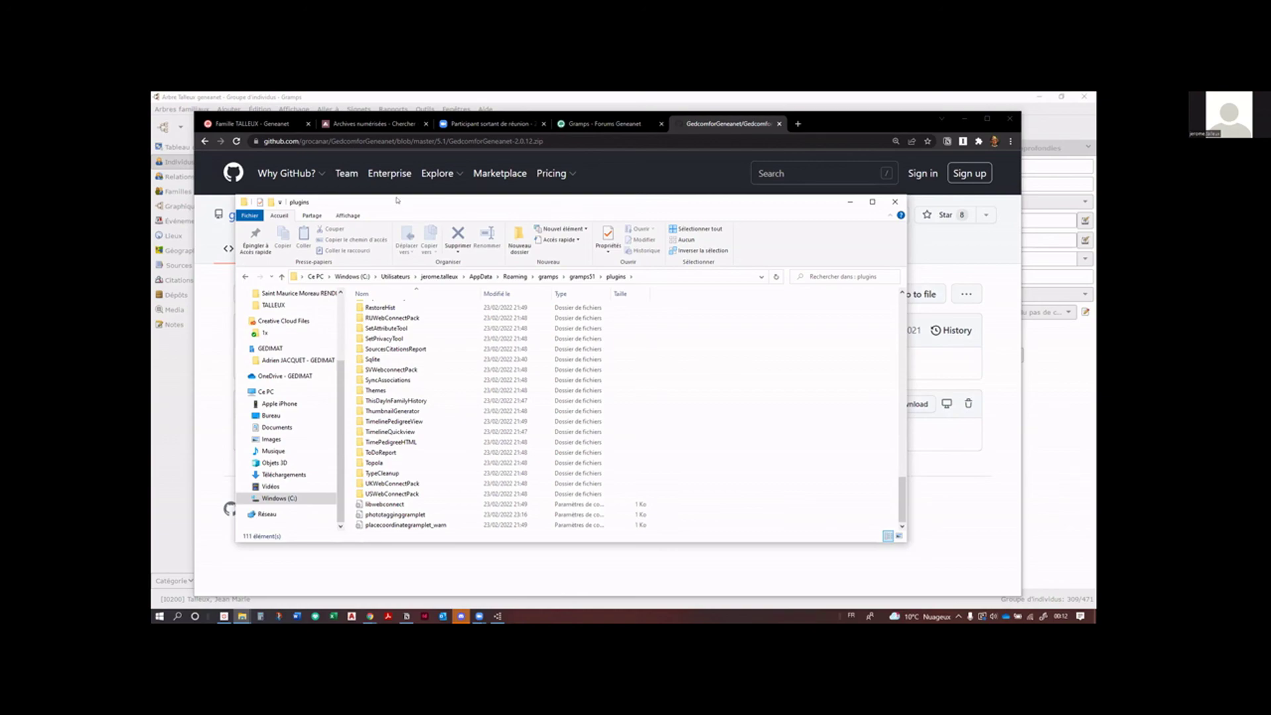
key("alt+Tab")
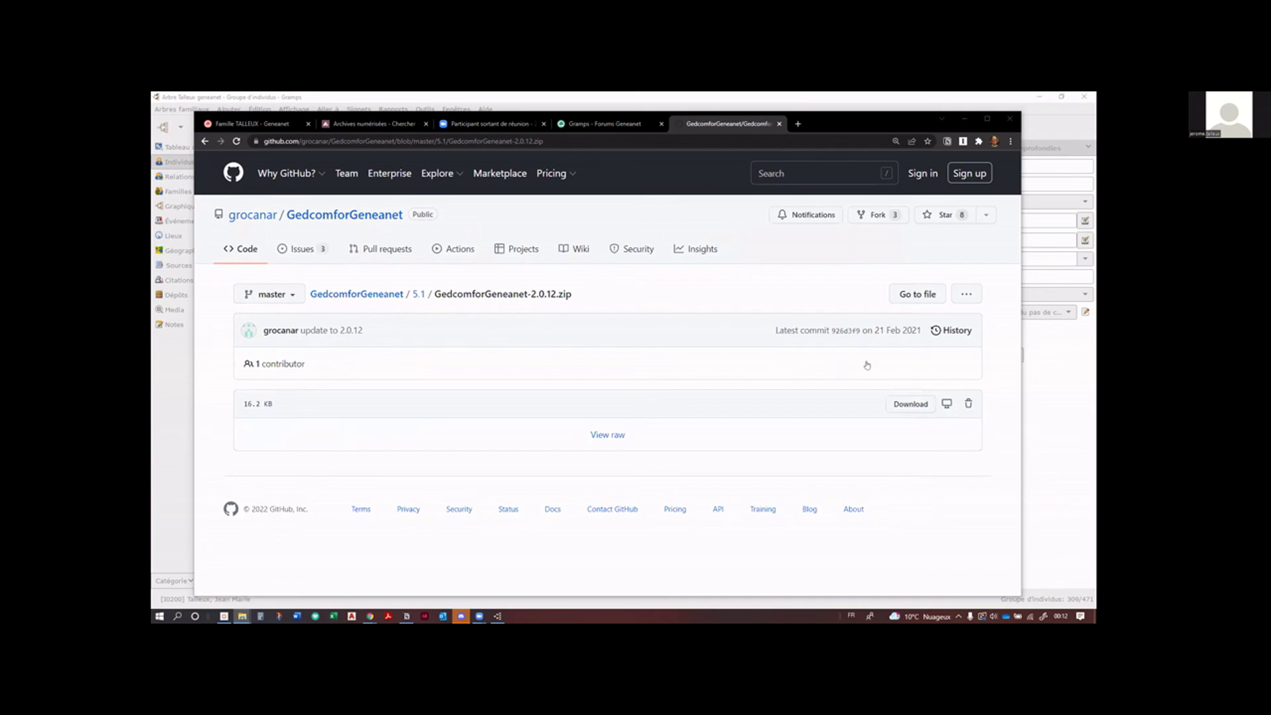
Step: Download GedcomforGeneanet-2.0.12.zip and show the downloaded file in its folder
left_click(904, 405)
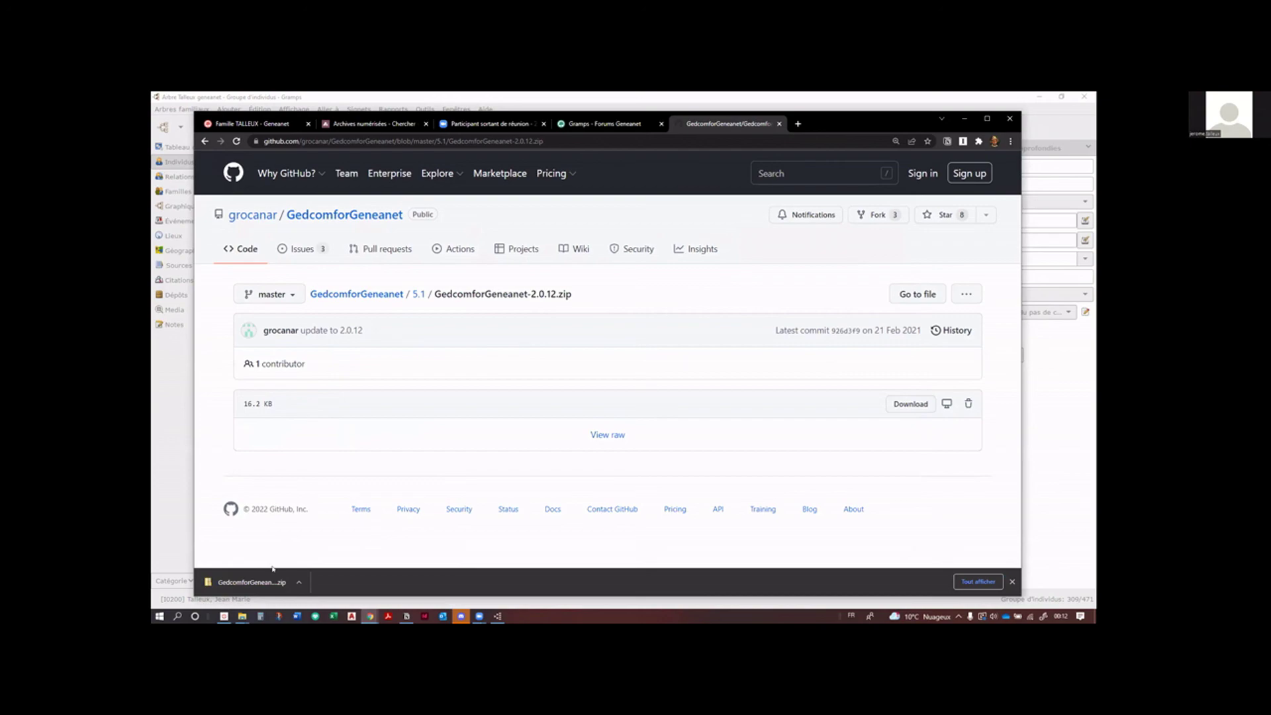
left_click(299, 581)
left_click(335, 548)
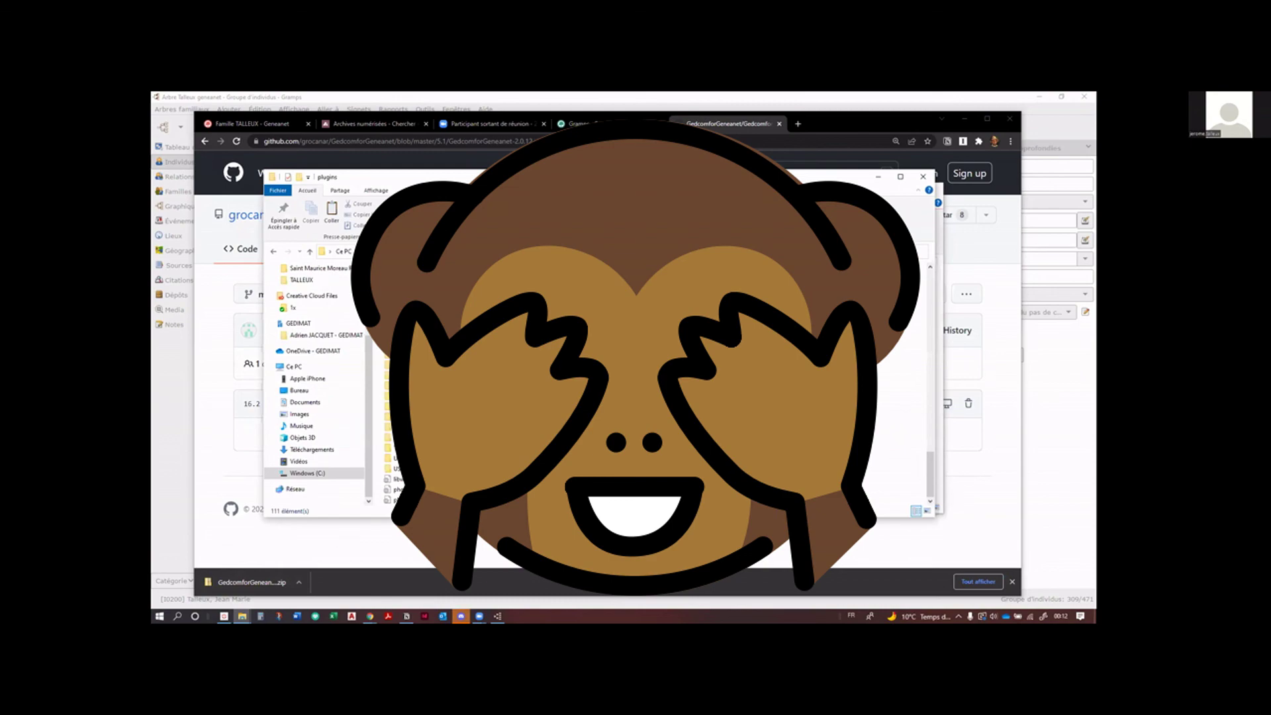
Step: Paste the downloaded GedcomforGeneanet addon into the gramps51 plugins folder
scroll(655, 383, "up", 10)
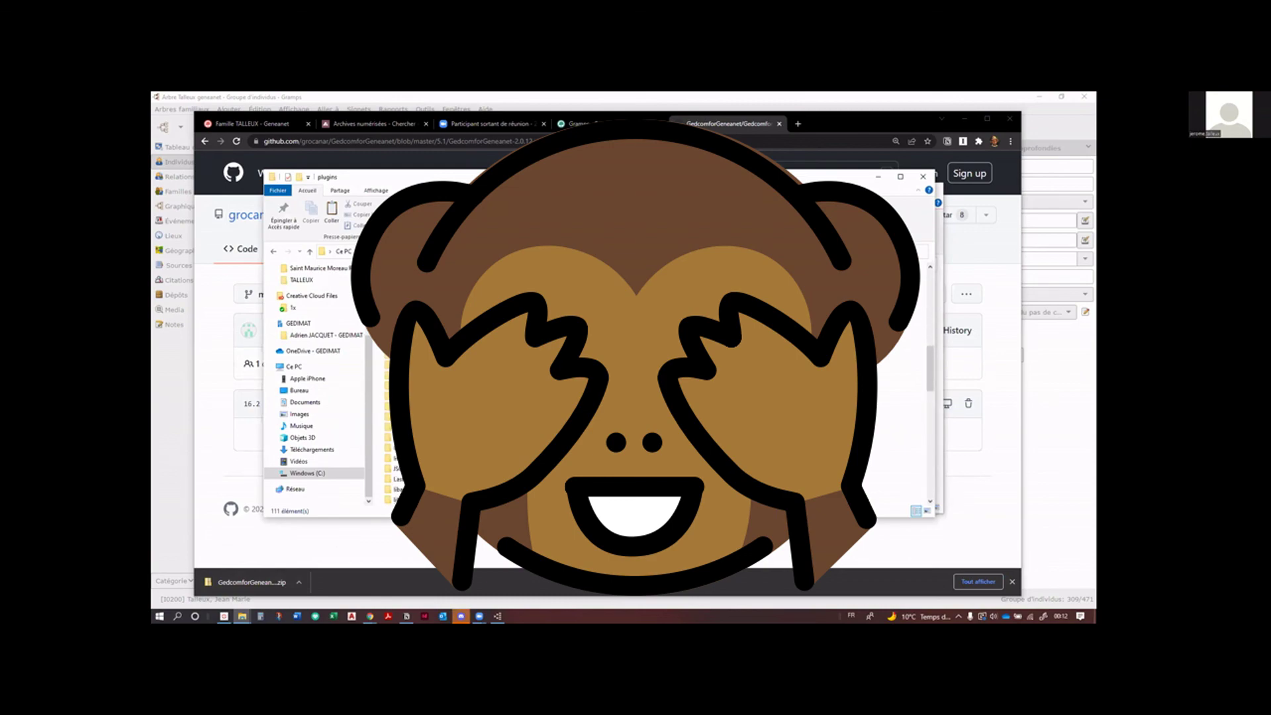
key("ctrl+v")
scroll(655, 383, "down", 5)
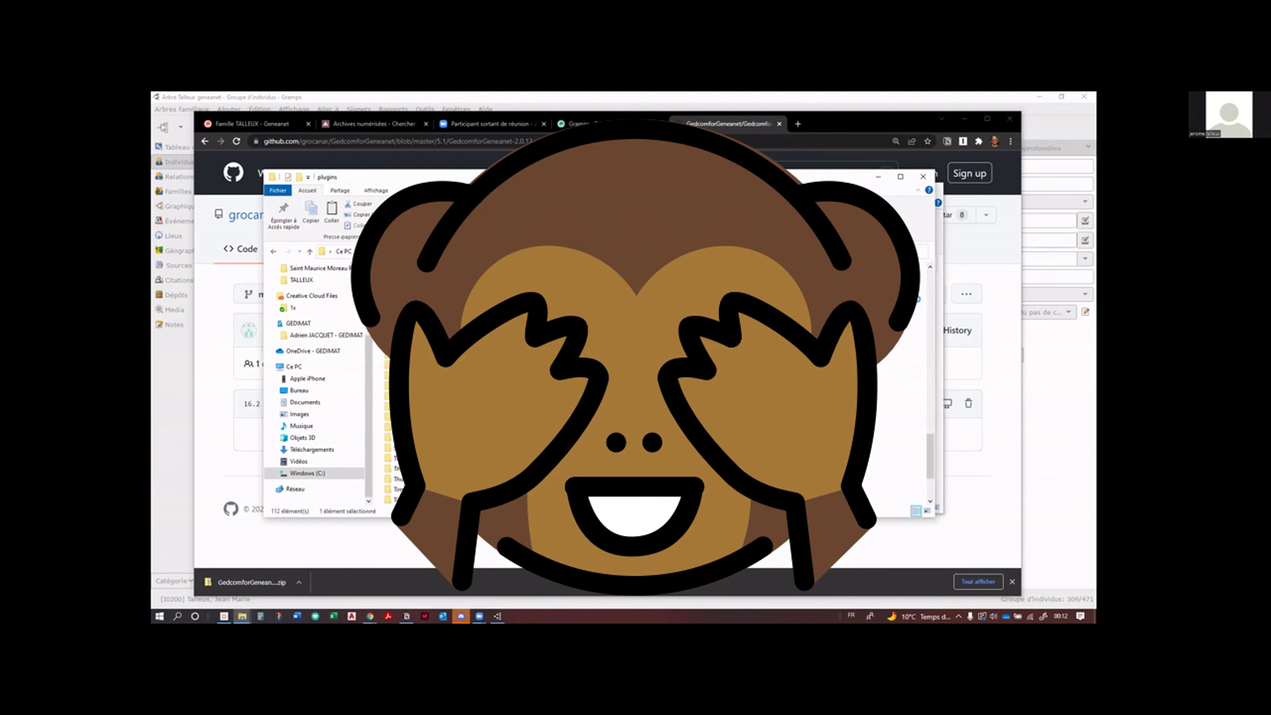
left_click_drag(878, 176, 888, 192)
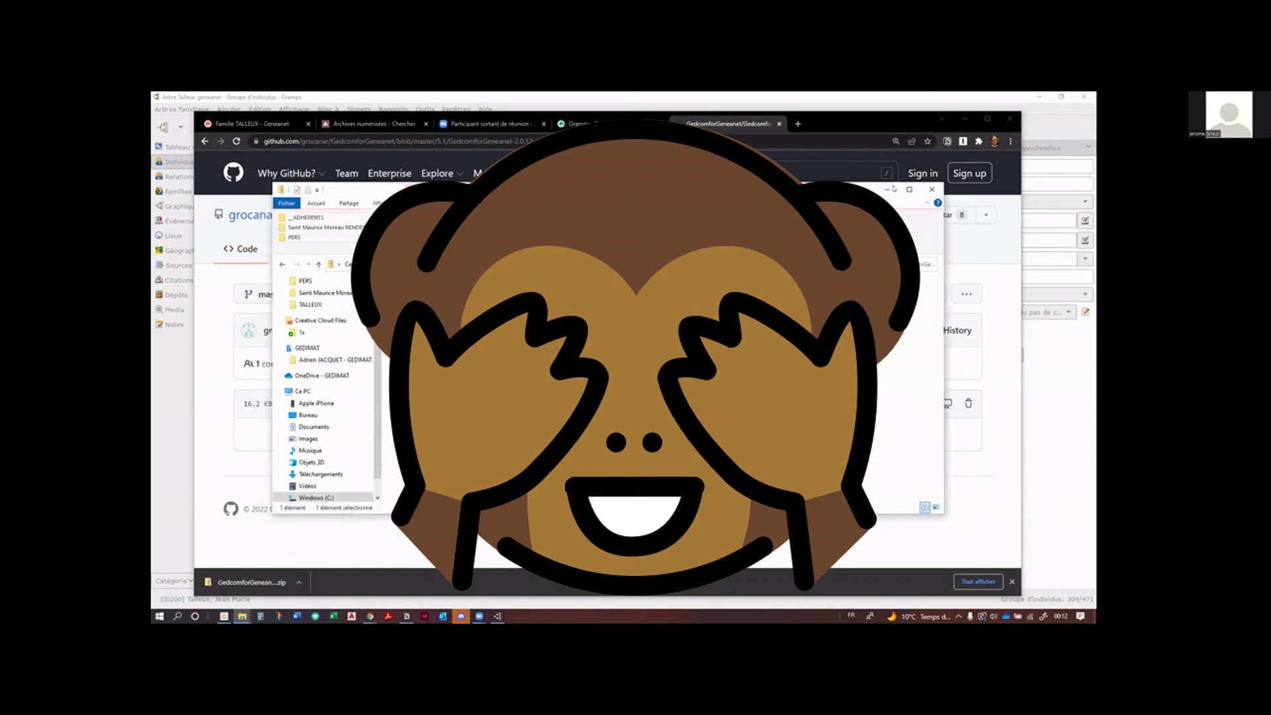
Step: Close File Explorer and minimize Chrome to bring Gramps back to the front
left_click(931, 189)
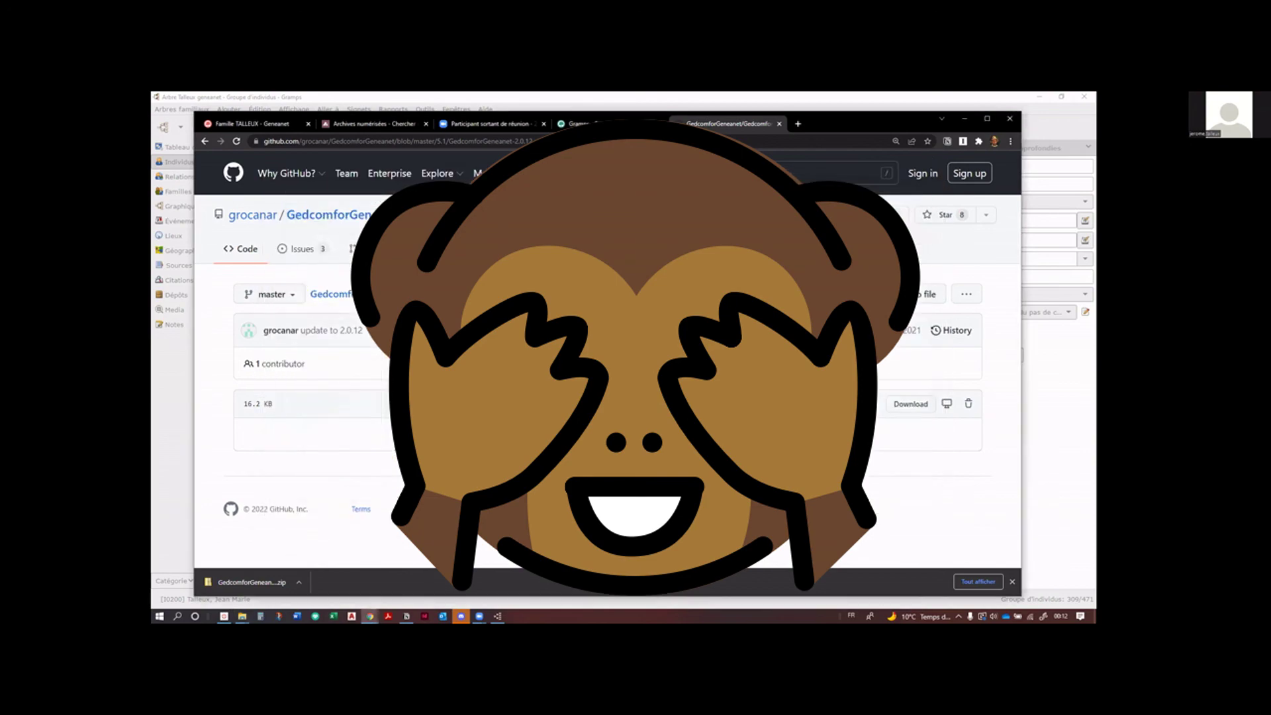
left_click(964, 119)
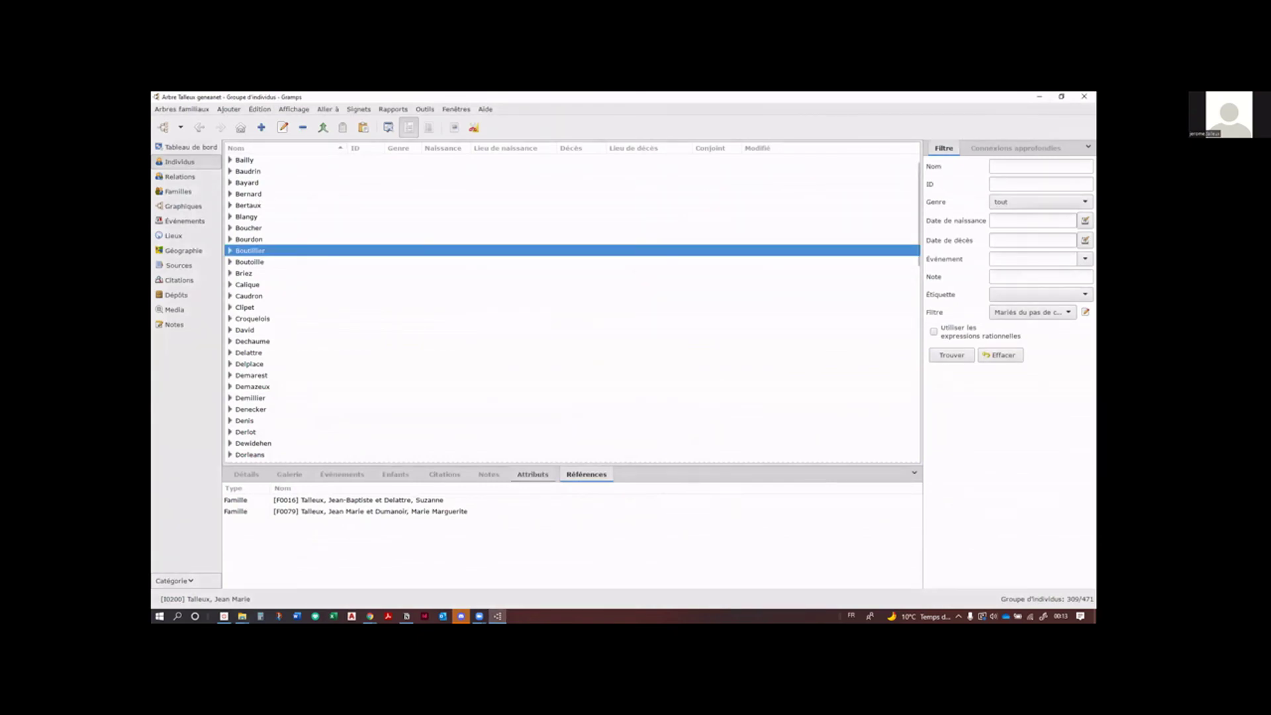
left_click(181, 109)
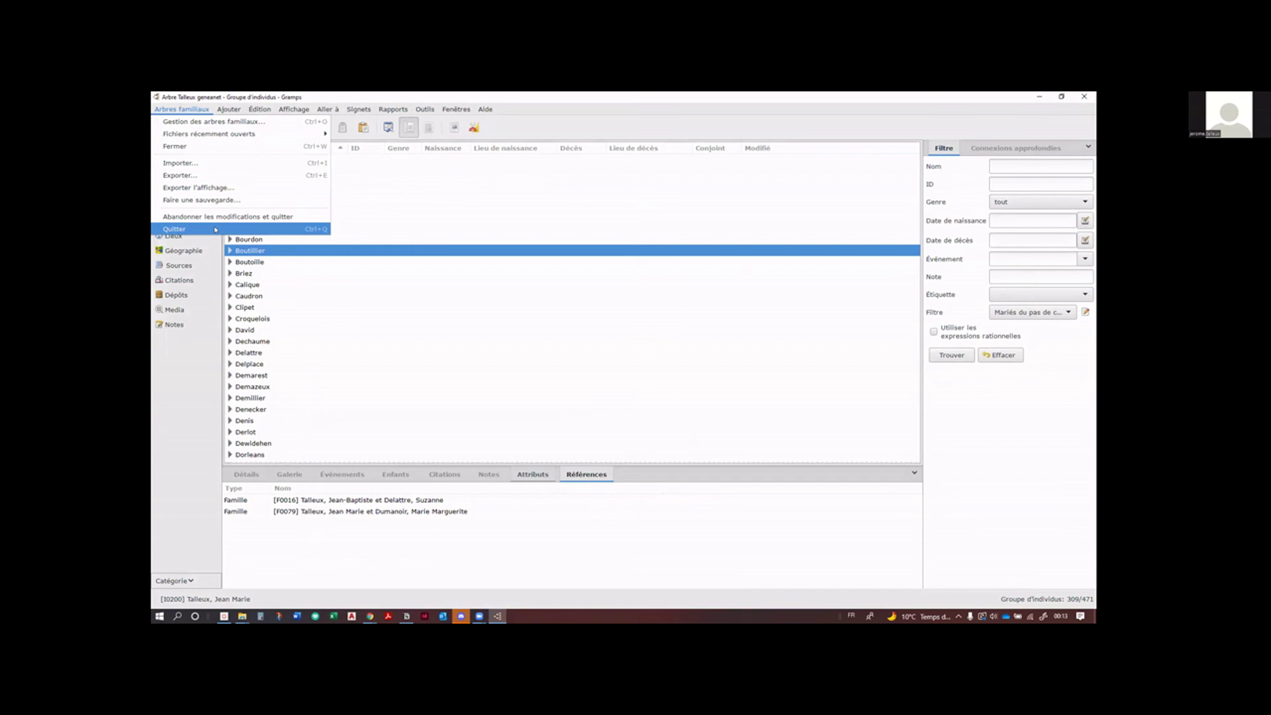
Step: Reopen the export assistant from Arbres familiaux and cancel it
left_click(185, 110)
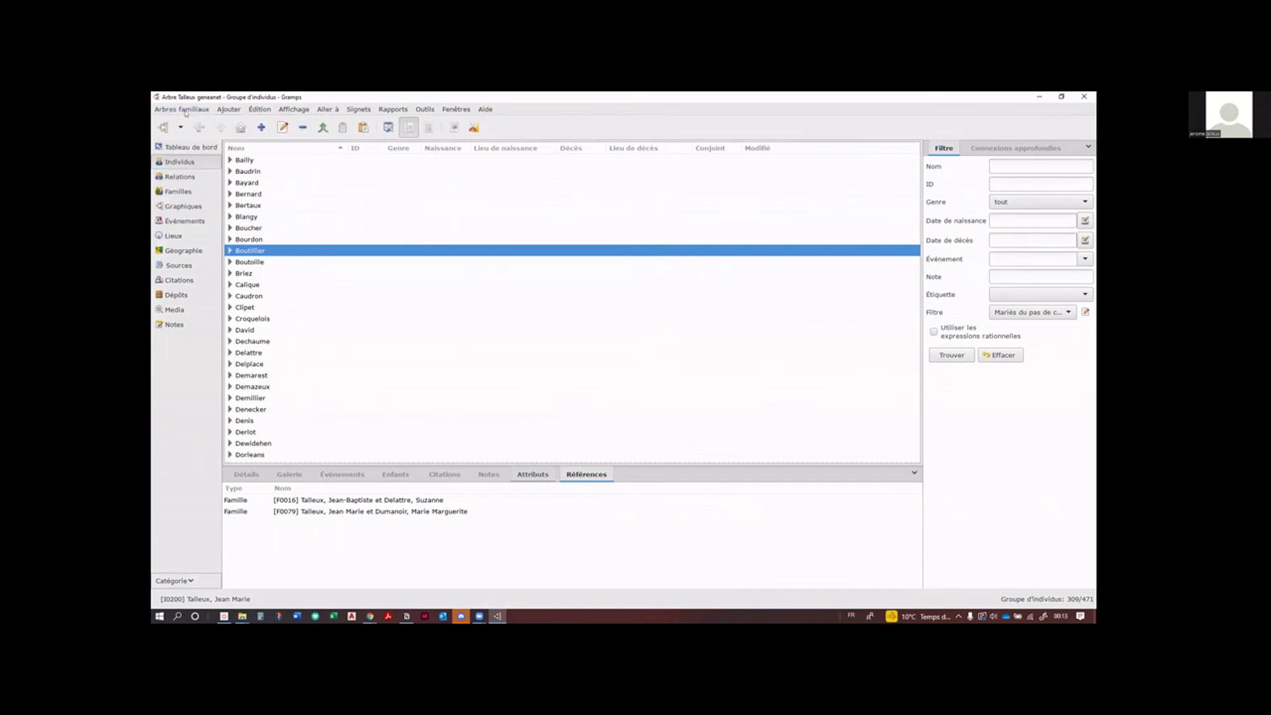
left_click(185, 110)
left_click(192, 175)
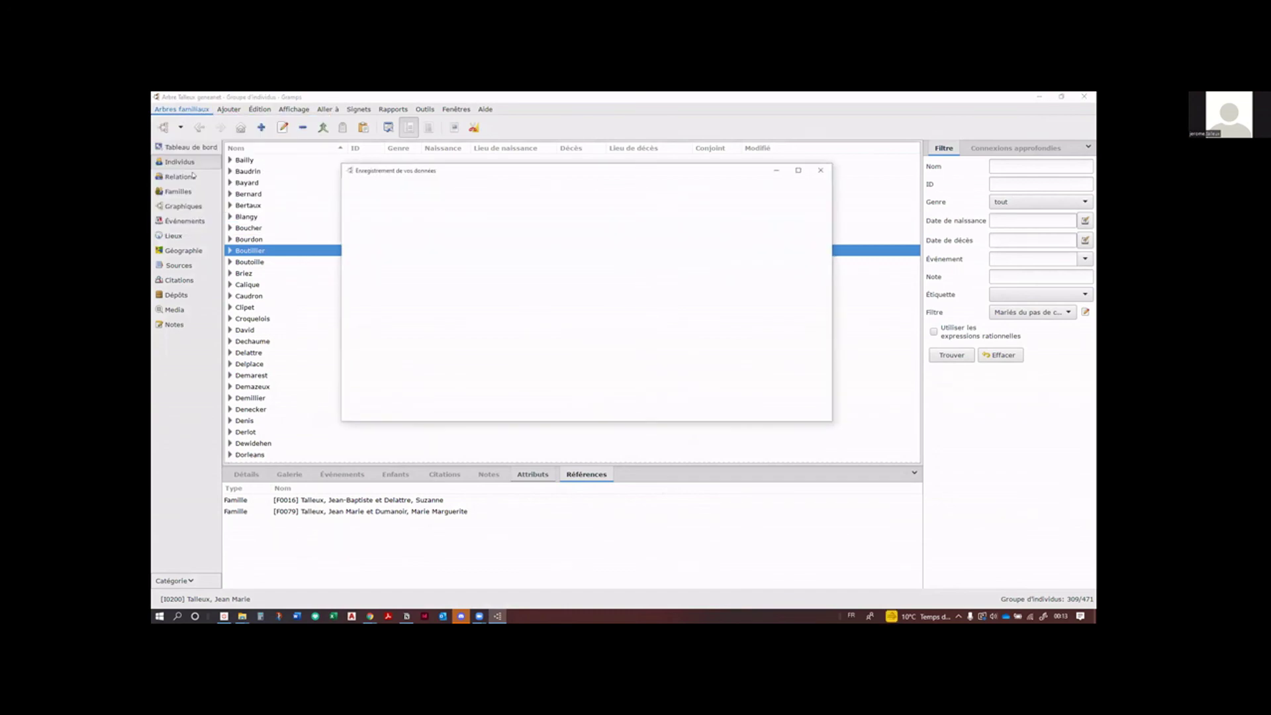
left_click(752, 411)
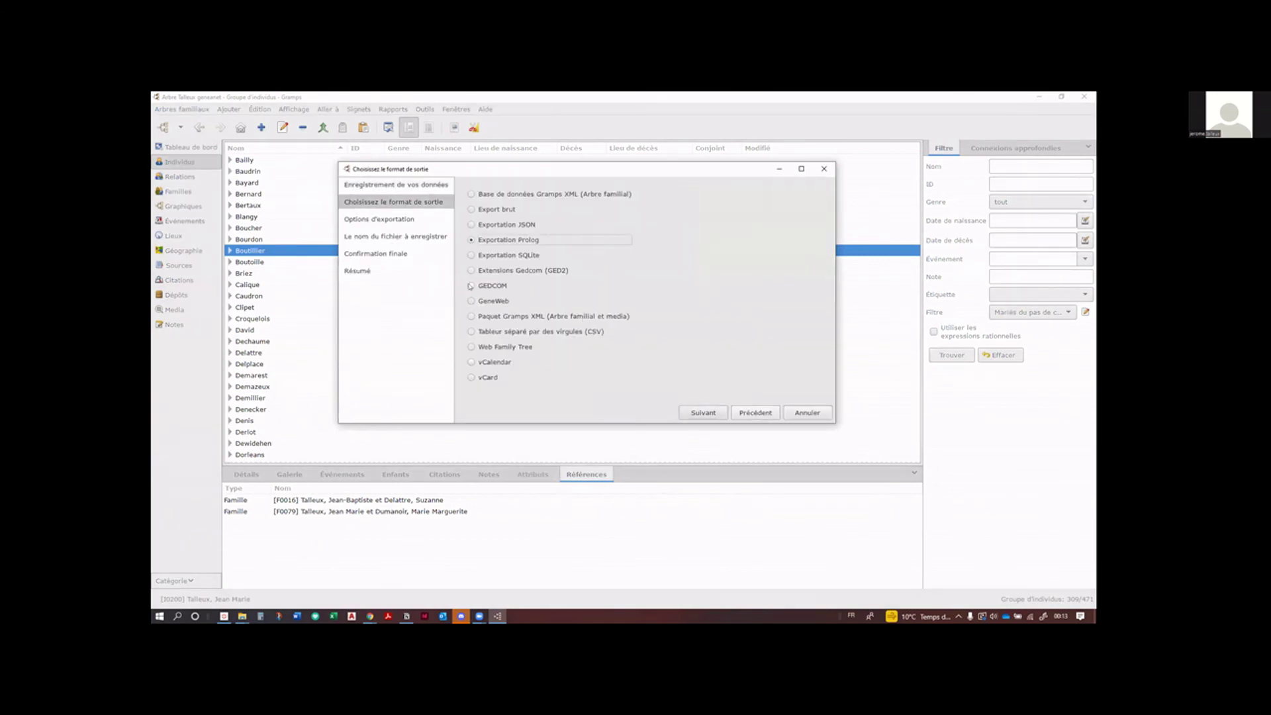
left_click(807, 413)
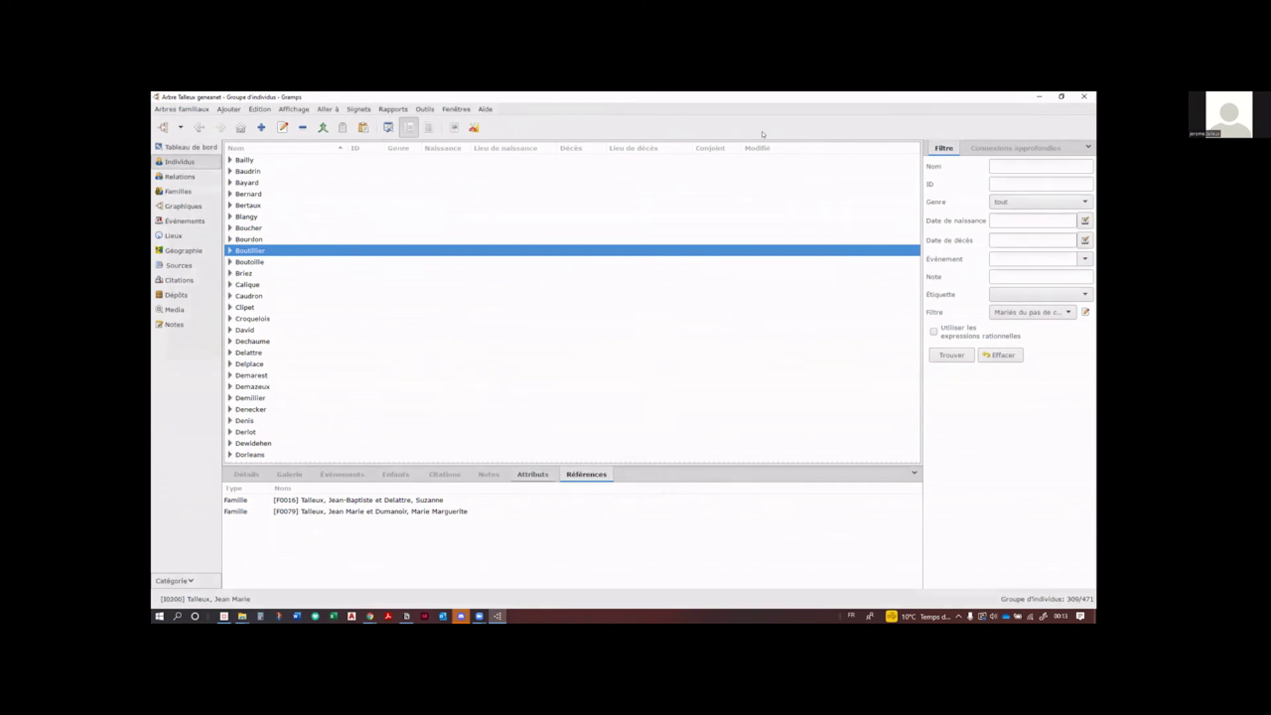
Step: Quit Gramps with Arbres familiaux > Quitter
key("F10")
key("Up")
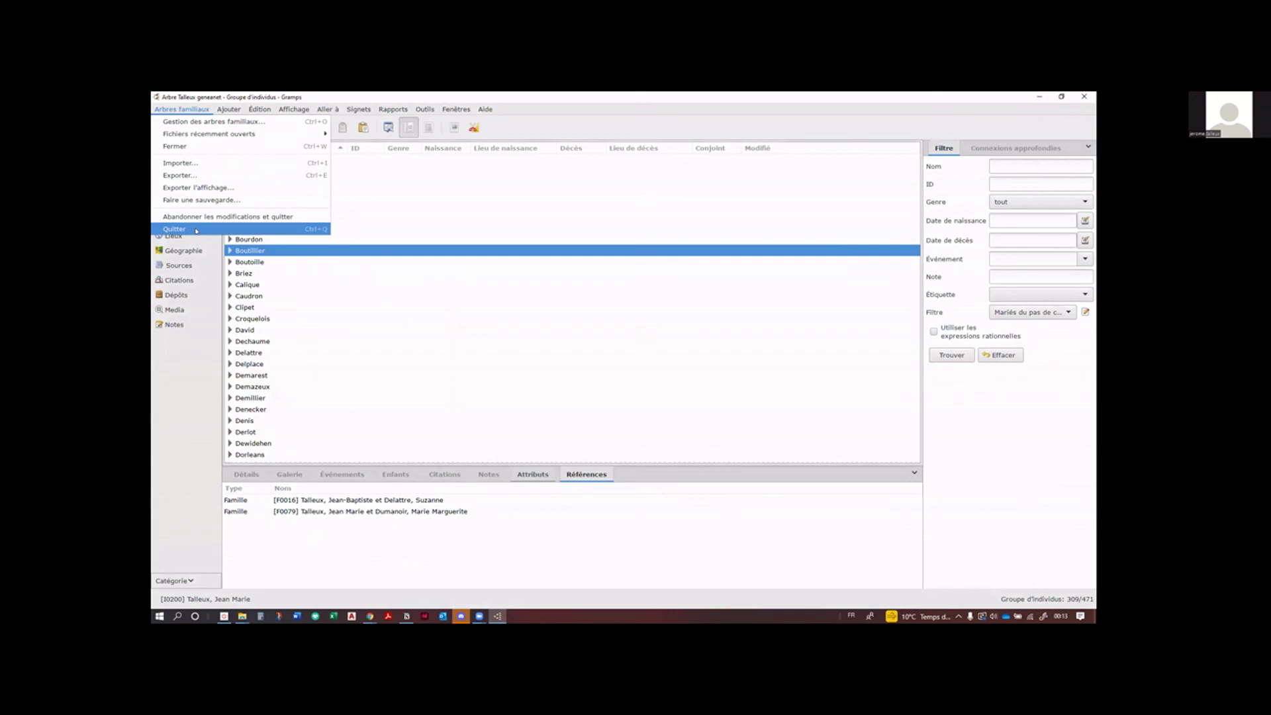
left_click(196, 230)
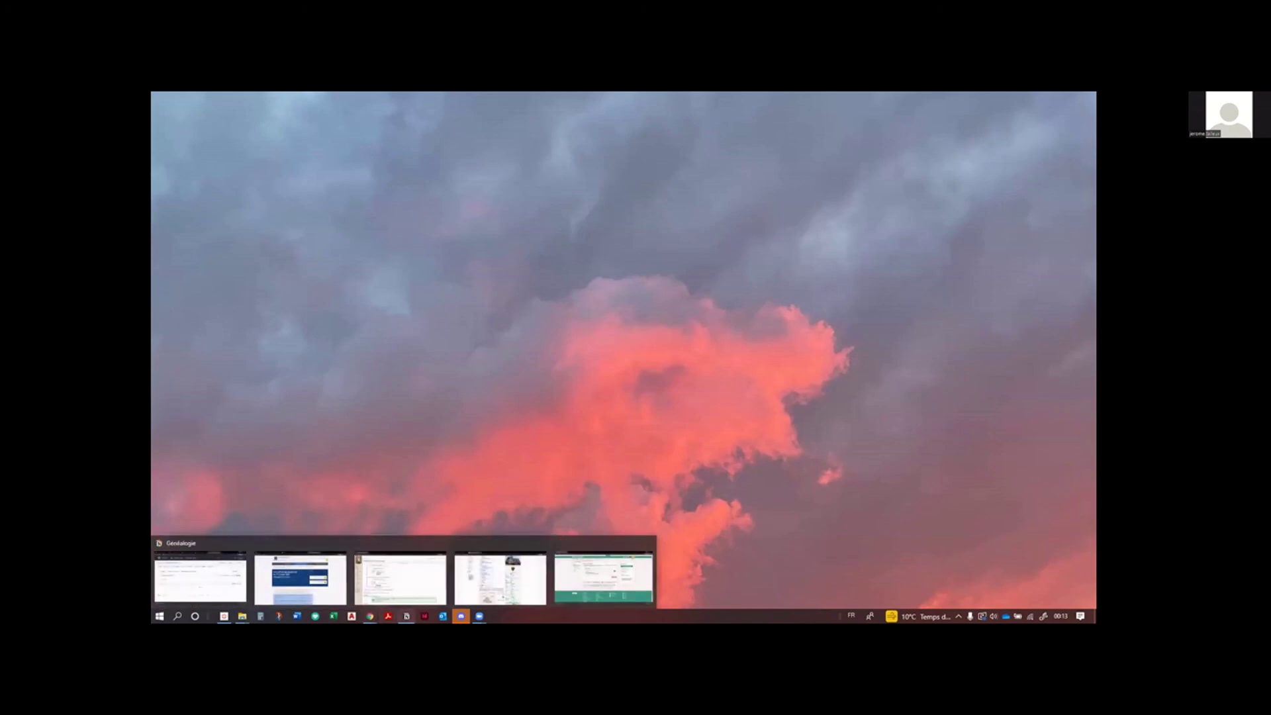
Step: Relaunch GrampsAIO64 5.1.4 from the recent list in Windows search
left_click(176, 615)
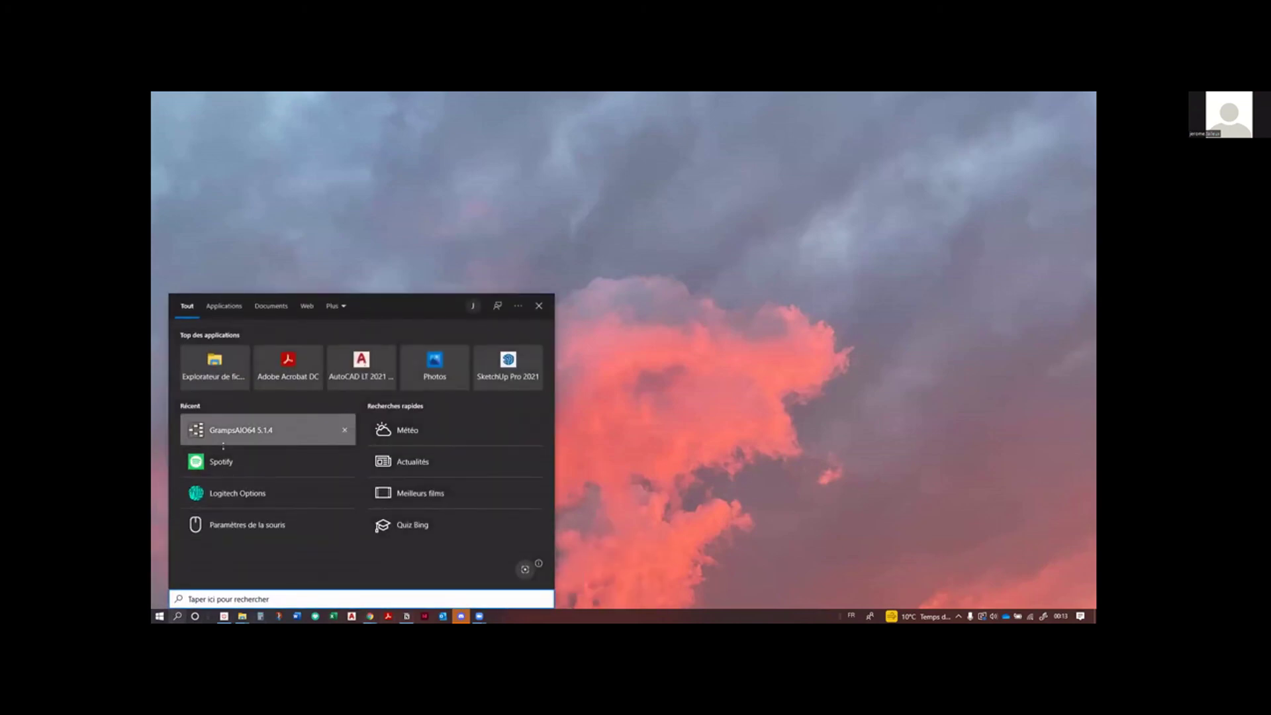
left_click(223, 443)
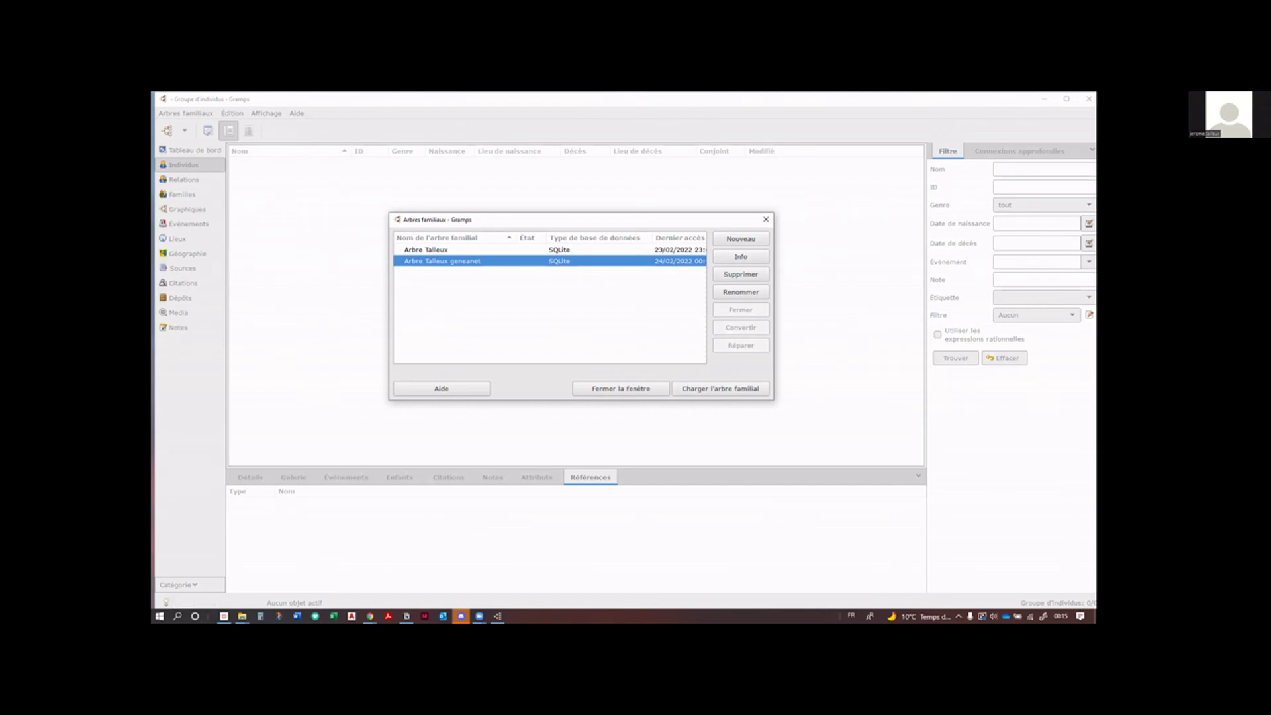
Step: Load Arbre Talleux geneanet, then enable 'Charger automatiquement le dernier arbre familial' in Préférences
left_click(719, 390)
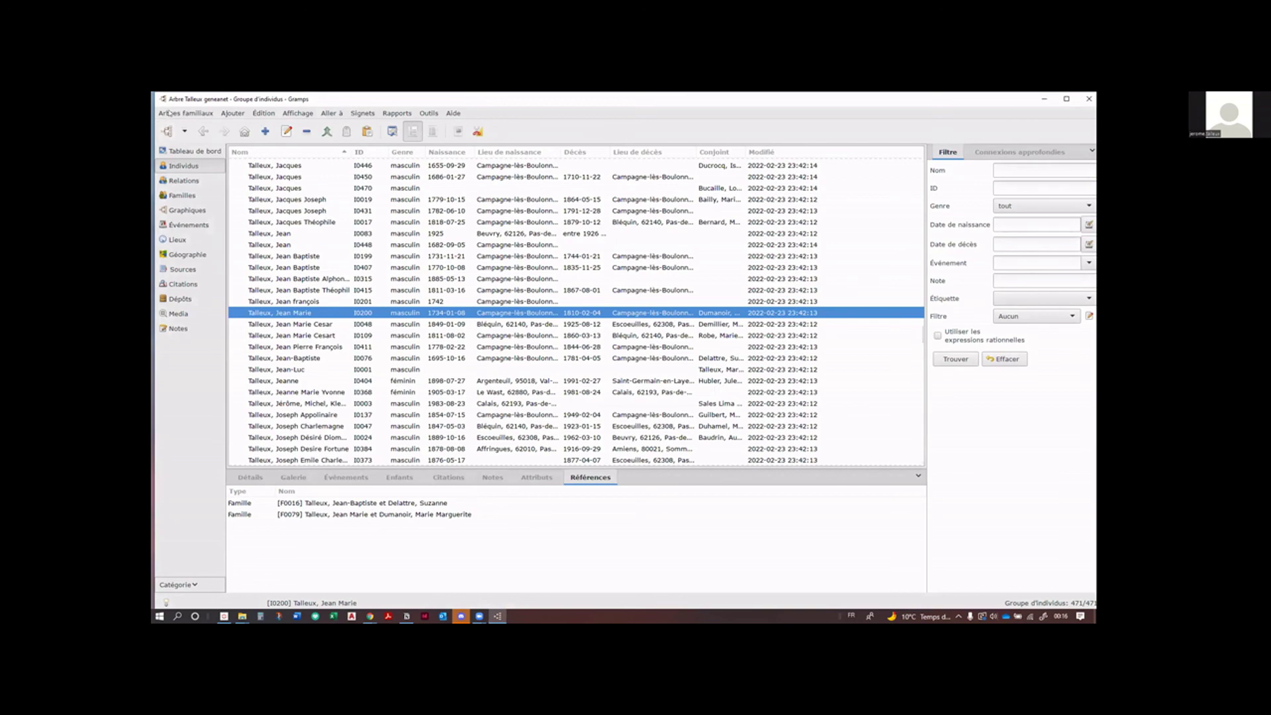
left_click(263, 115)
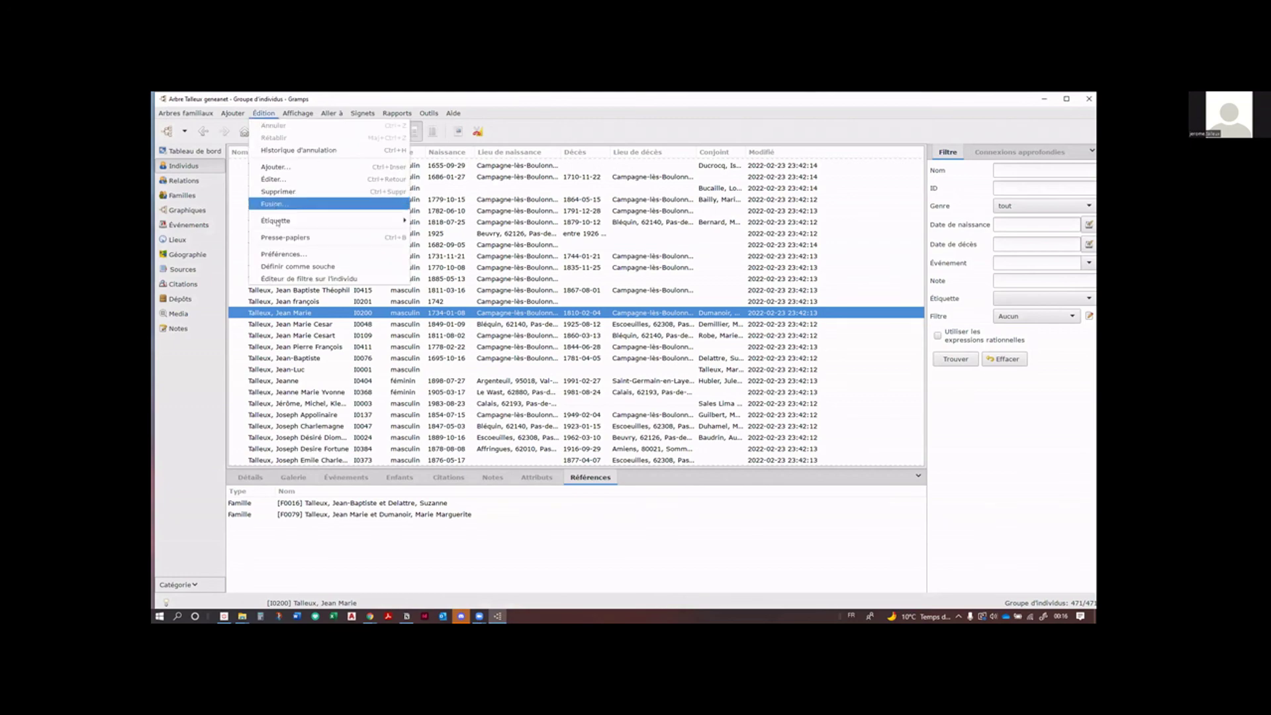
left_click(294, 255)
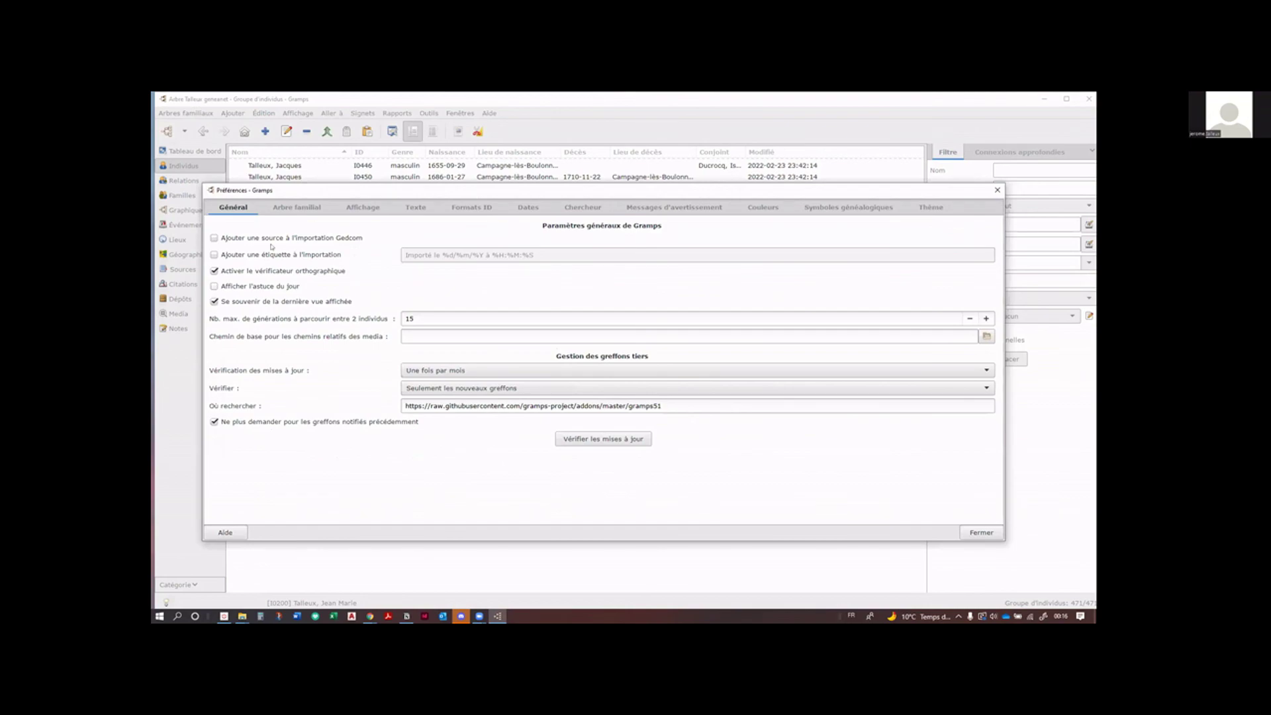
left_click(281, 207)
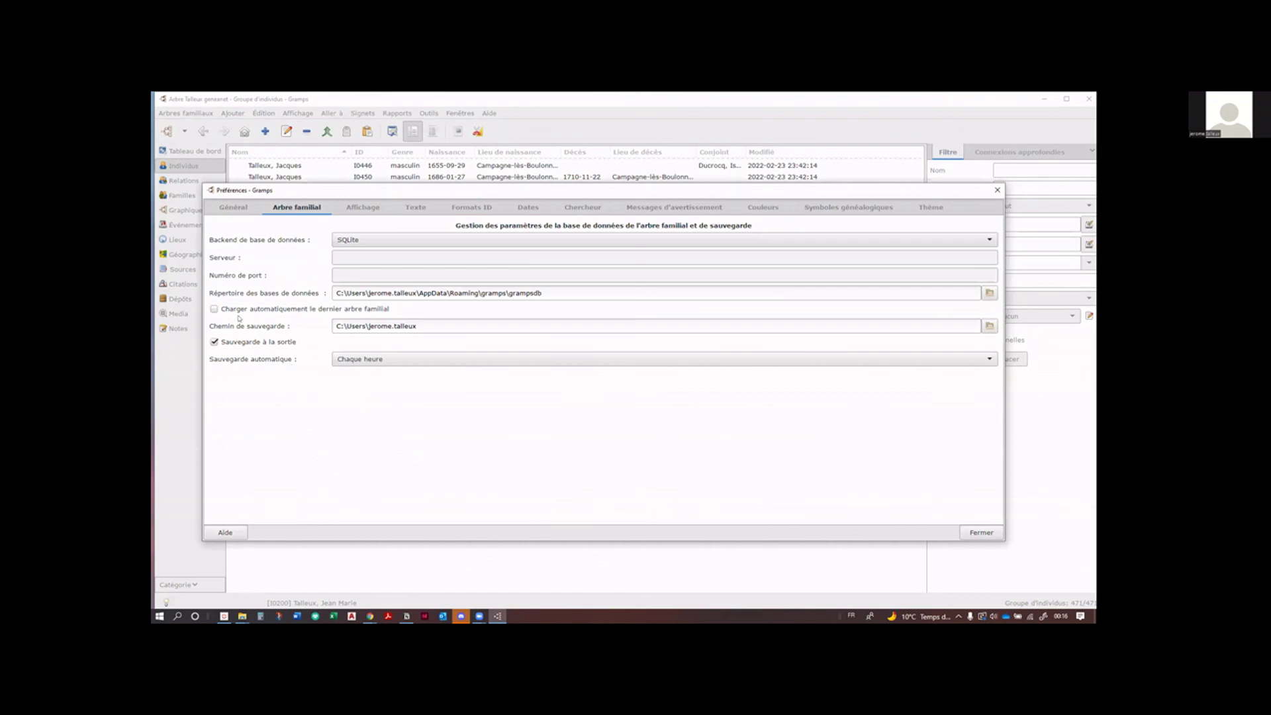
left_click(219, 309)
left_click(976, 534)
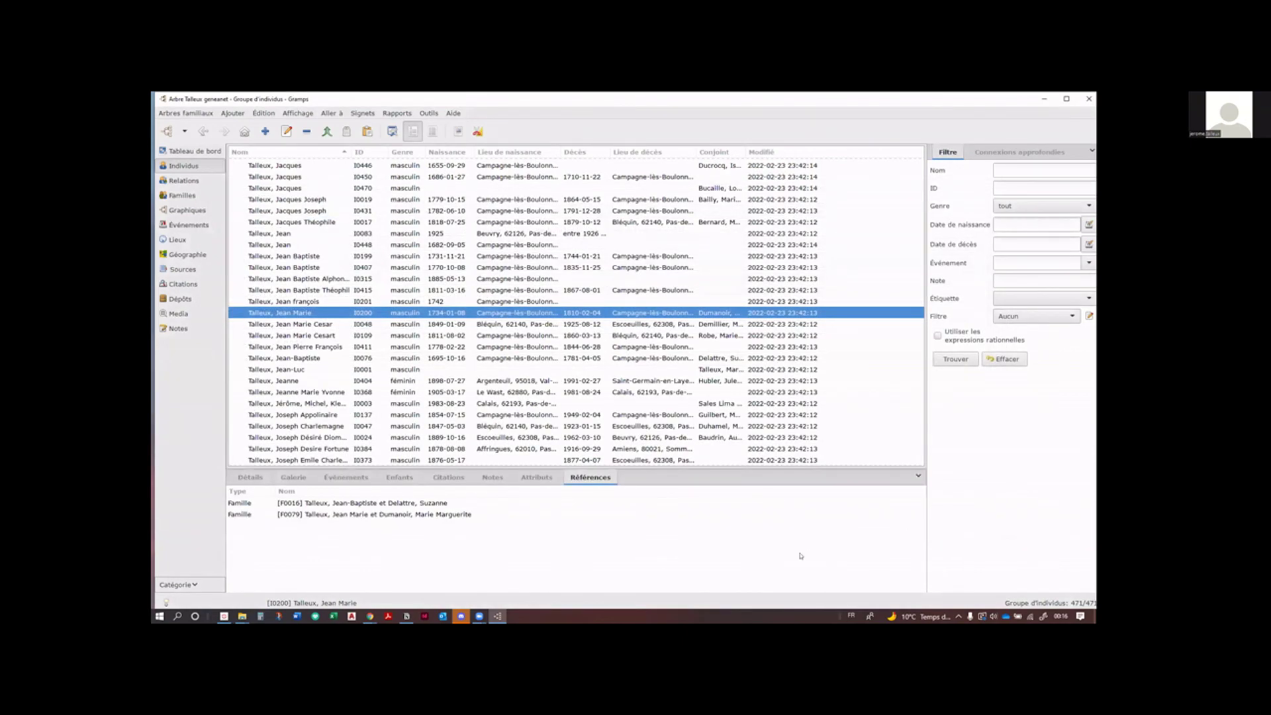
left_click(186, 113)
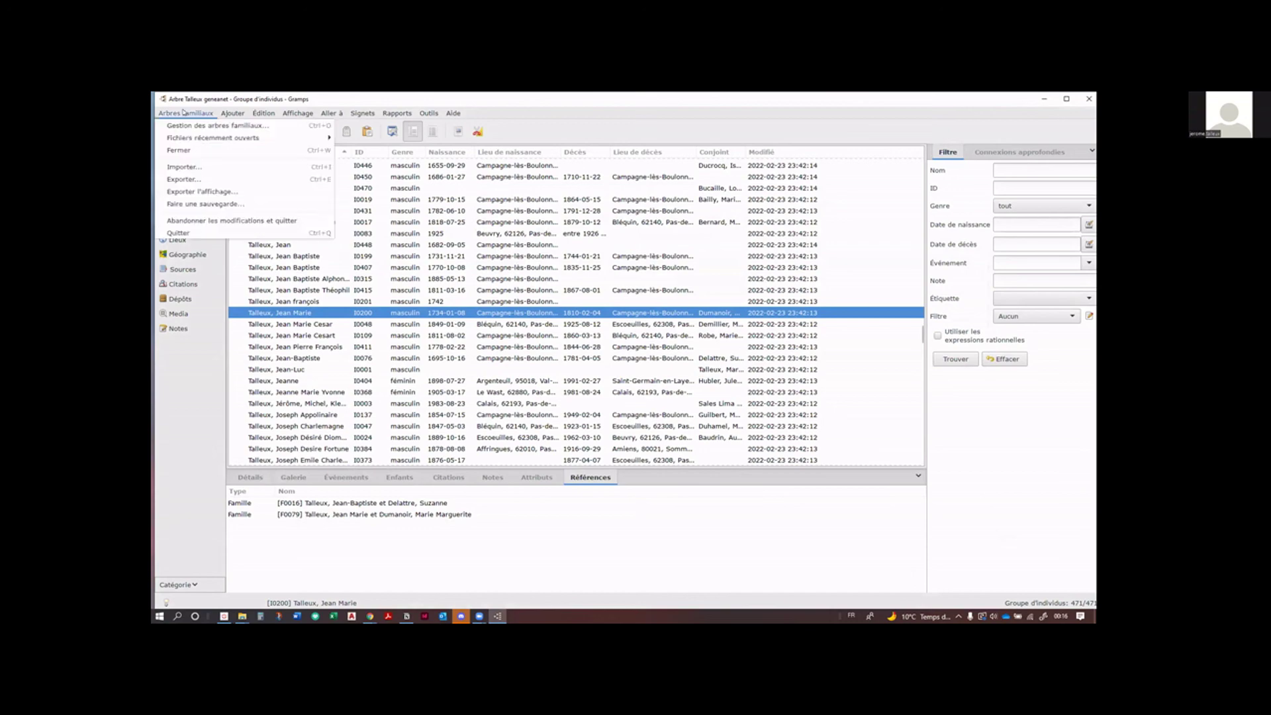
key("Escape")
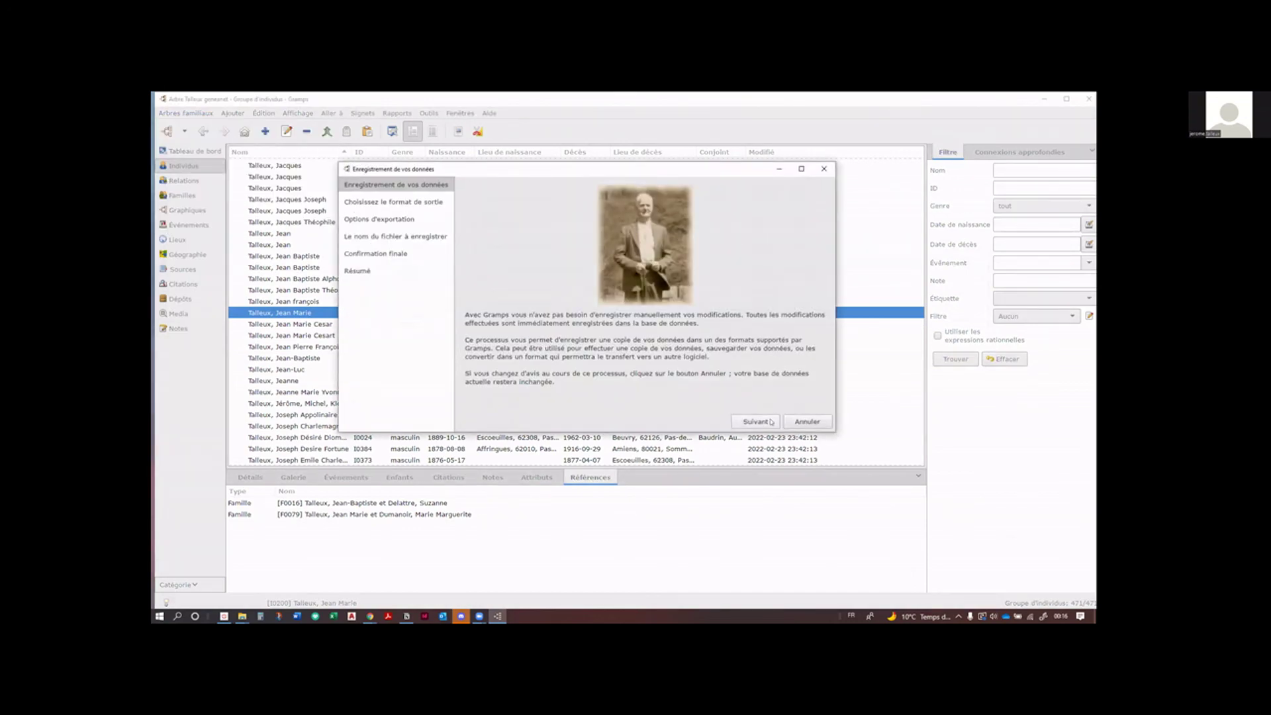
left_click(755, 422)
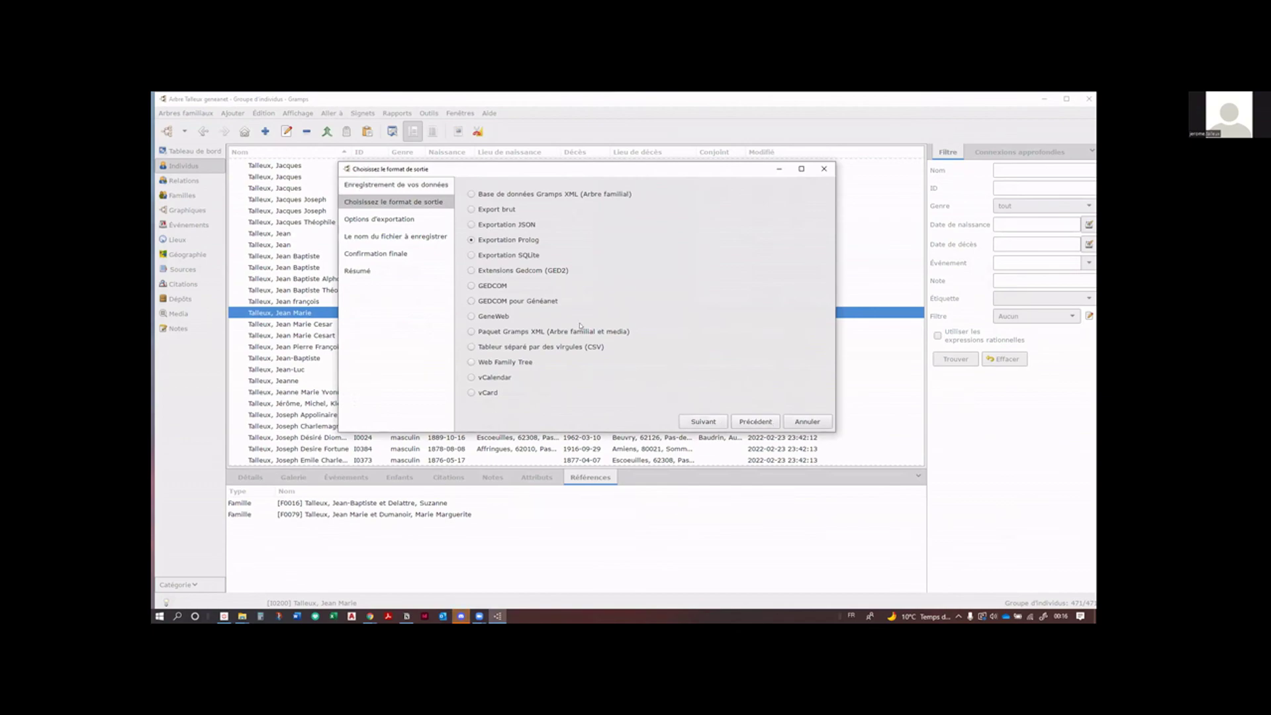
left_click(471, 301)
left_click(692, 424)
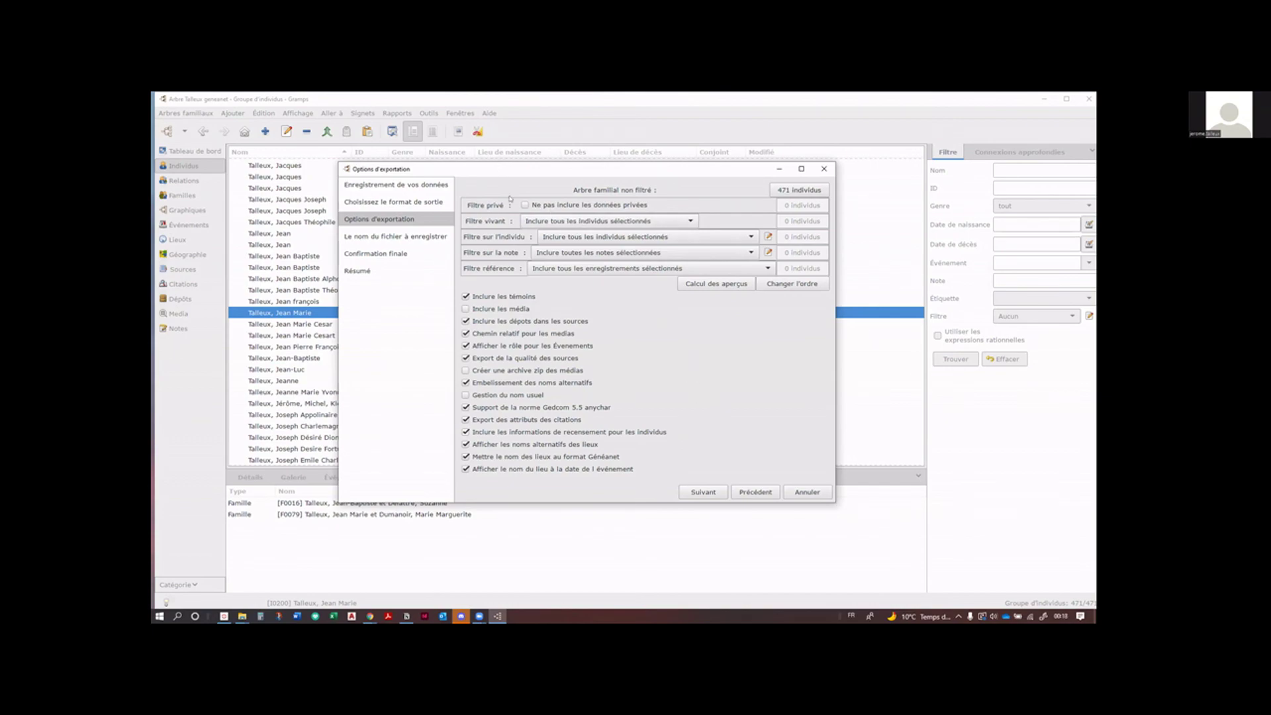
left_click_drag(495, 168, 510, 199)
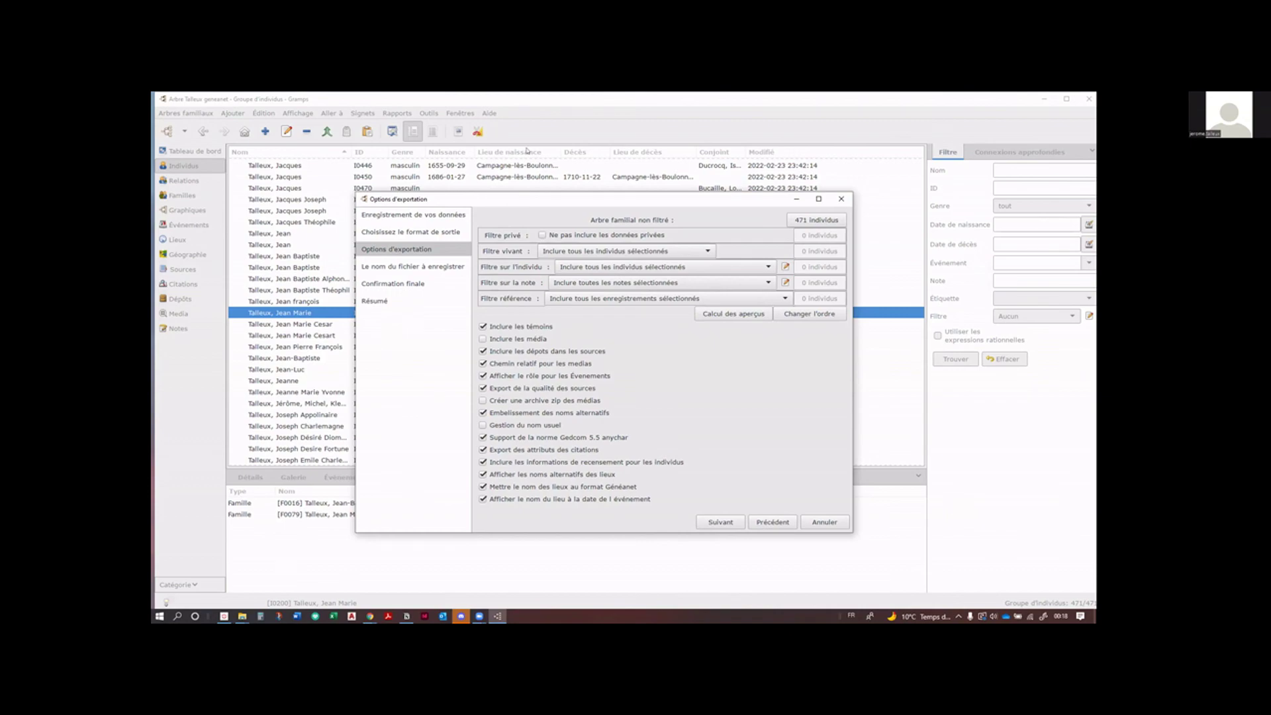
left_click(824, 521)
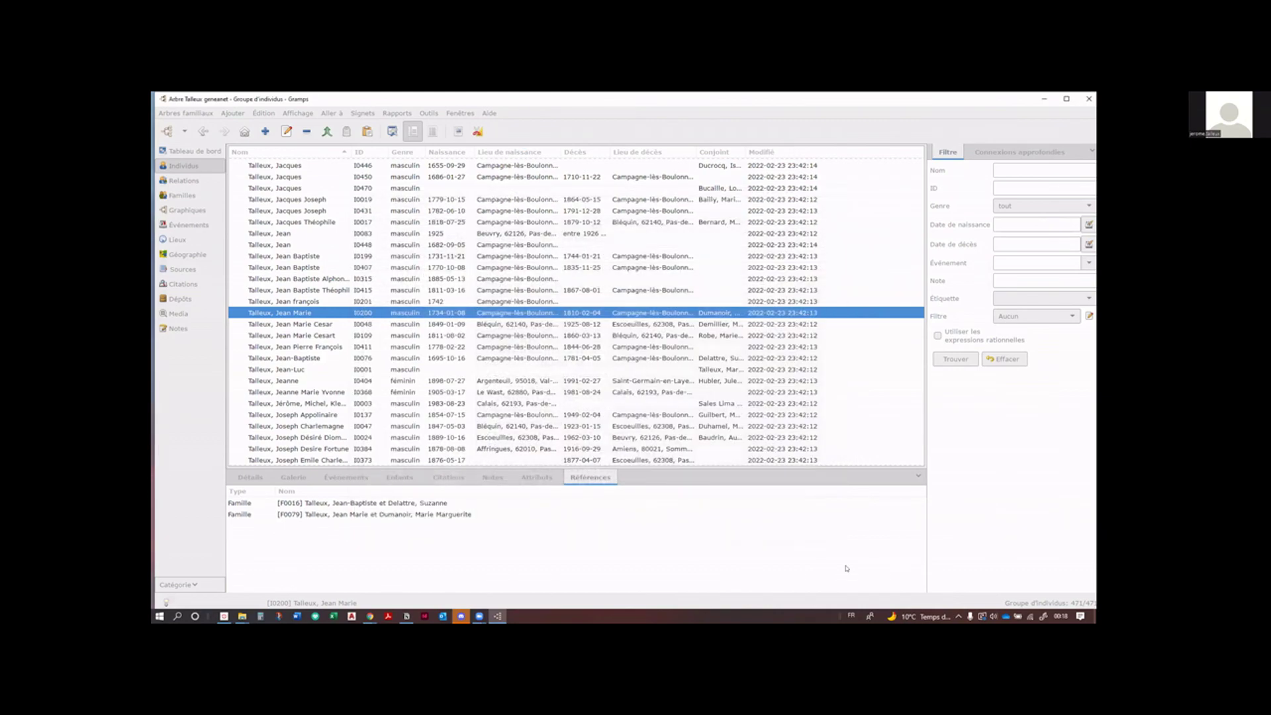
Step: End the Gramps Genealogy software task from the Gestionnaire des tâches
left_click(714, 518)
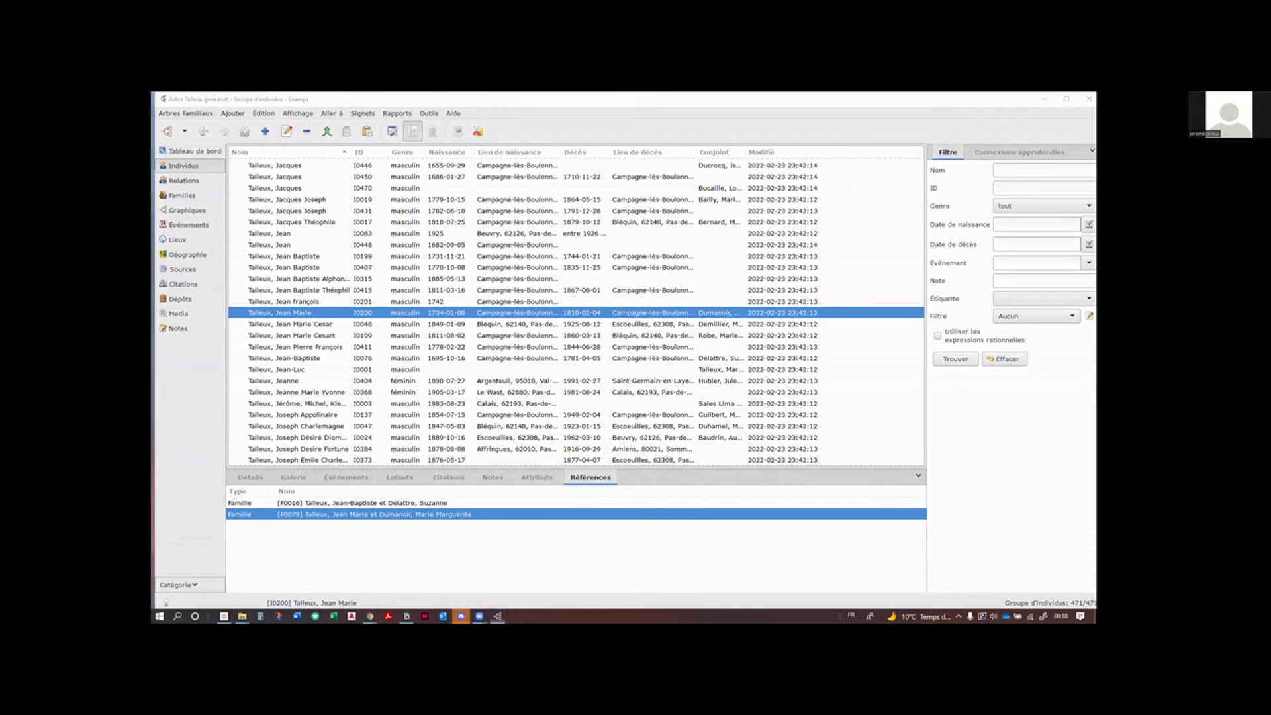
right_click(564, 613)
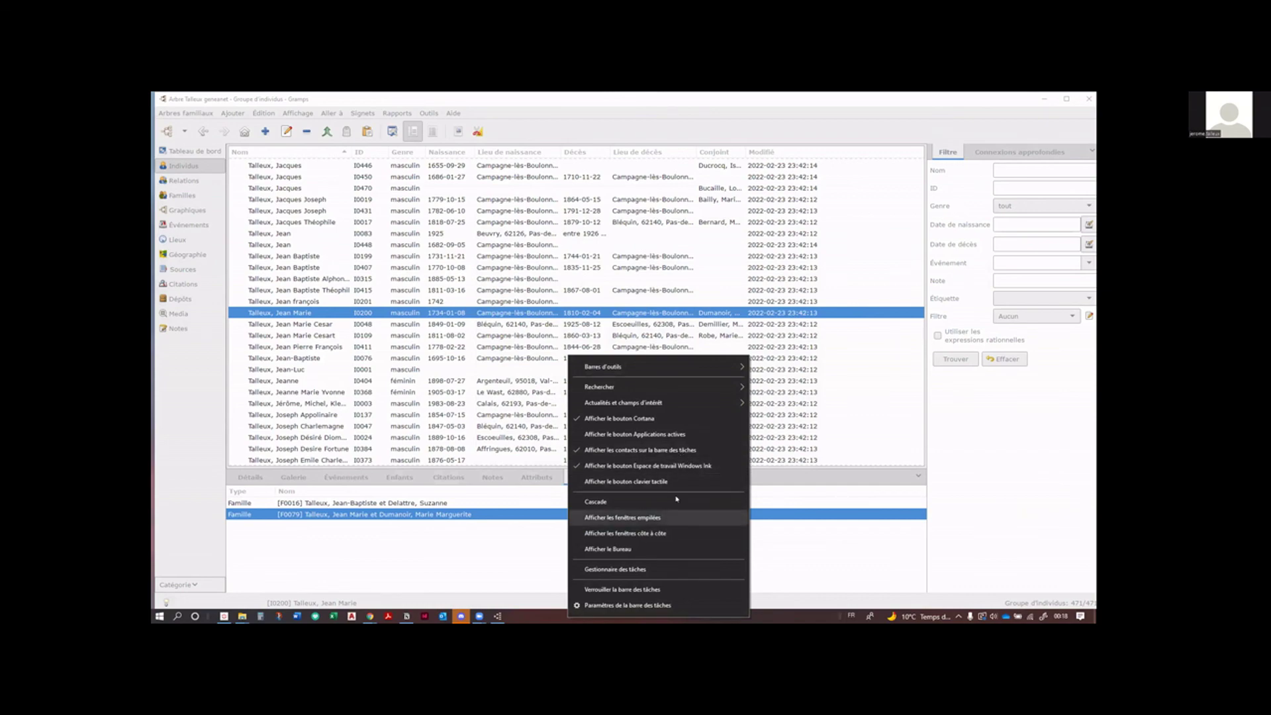
left_click(596, 569)
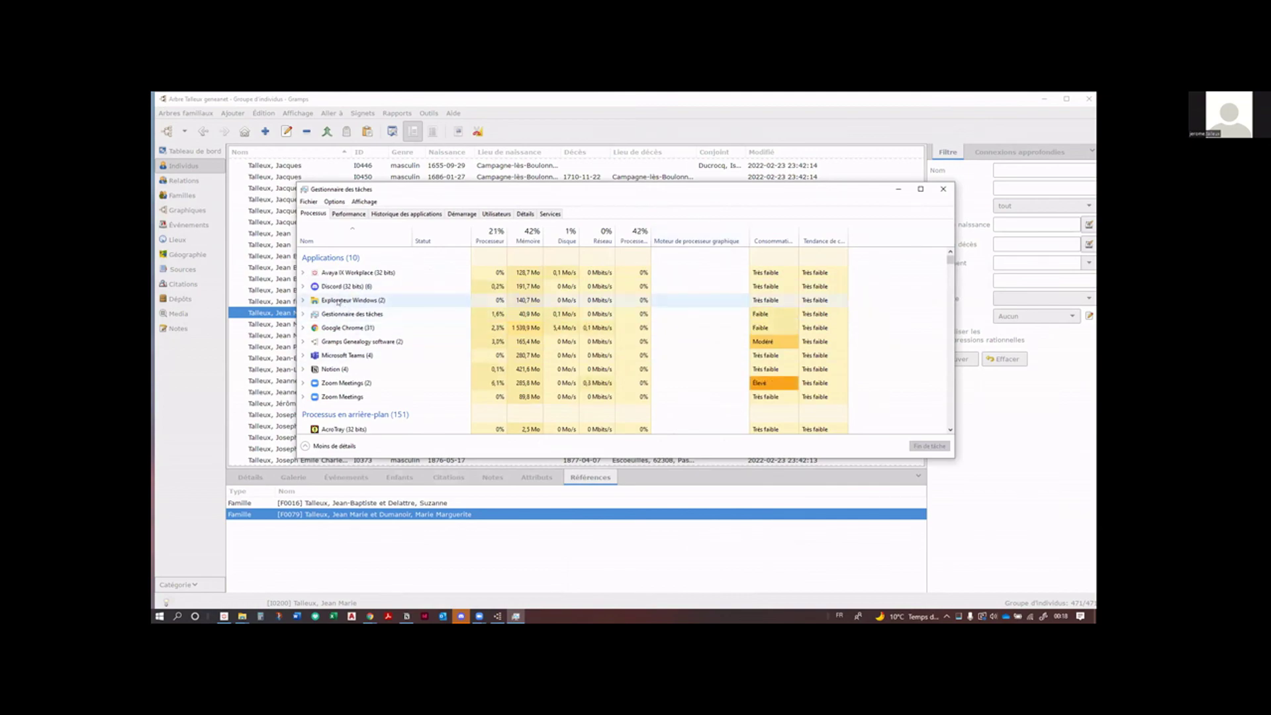
left_click(329, 346)
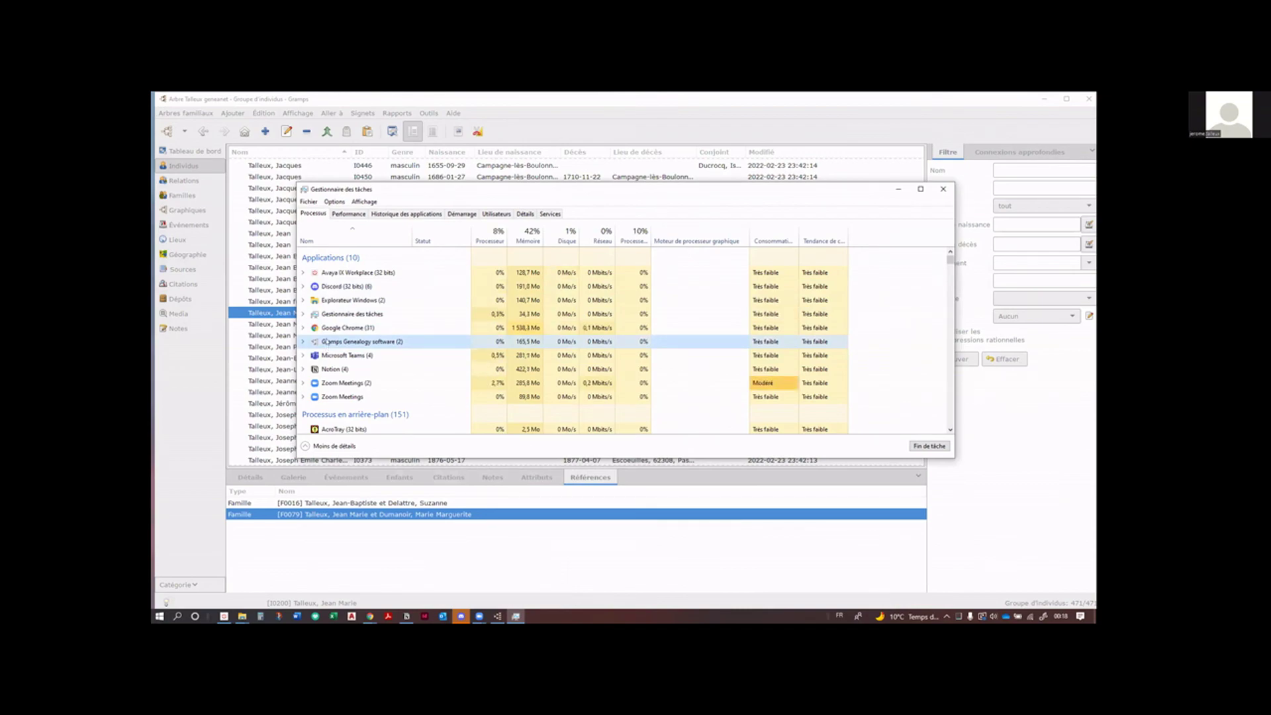
key("Delete")
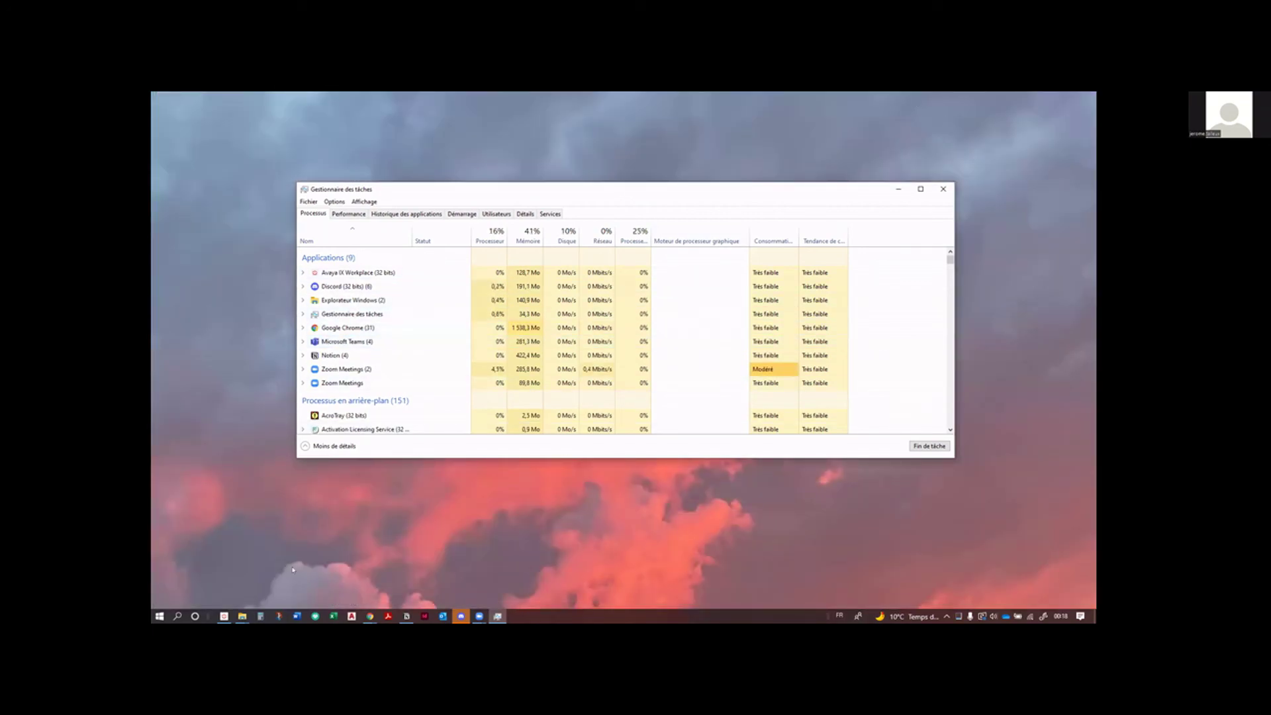
Step: Start Gramps again from the Windows search panel
left_click(265, 536)
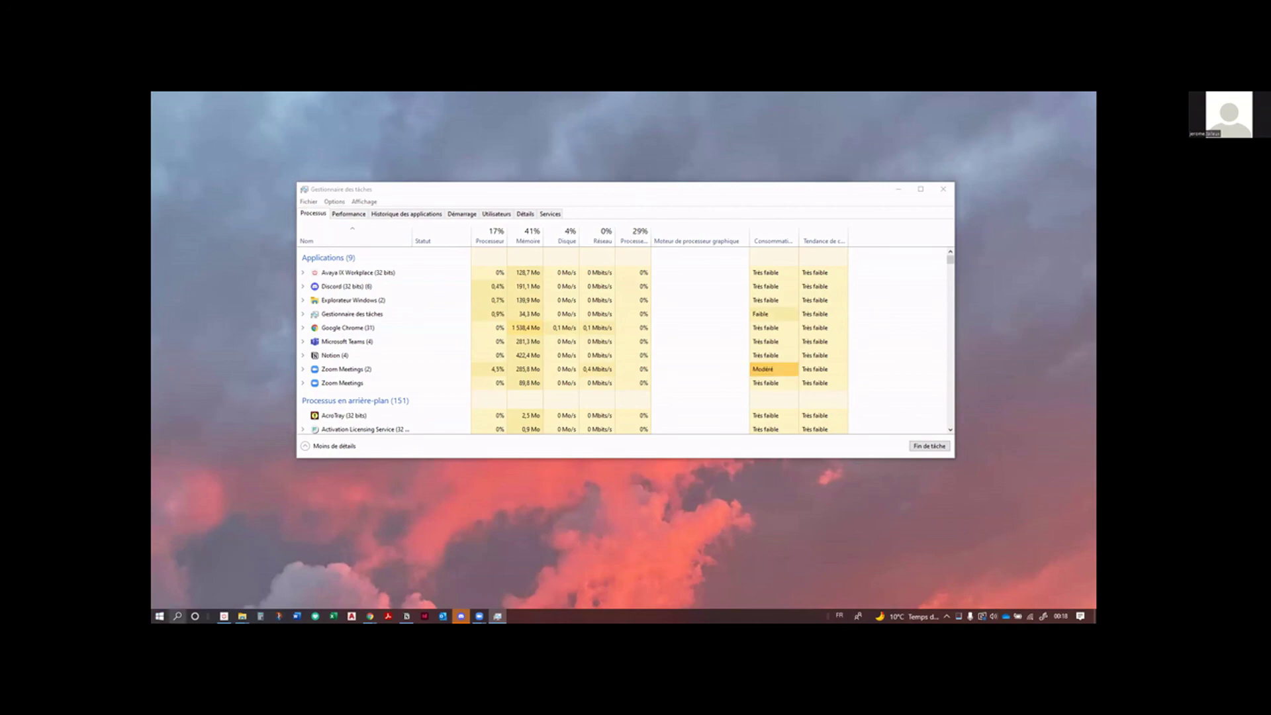
left_click(177, 617)
left_click(819, 285)
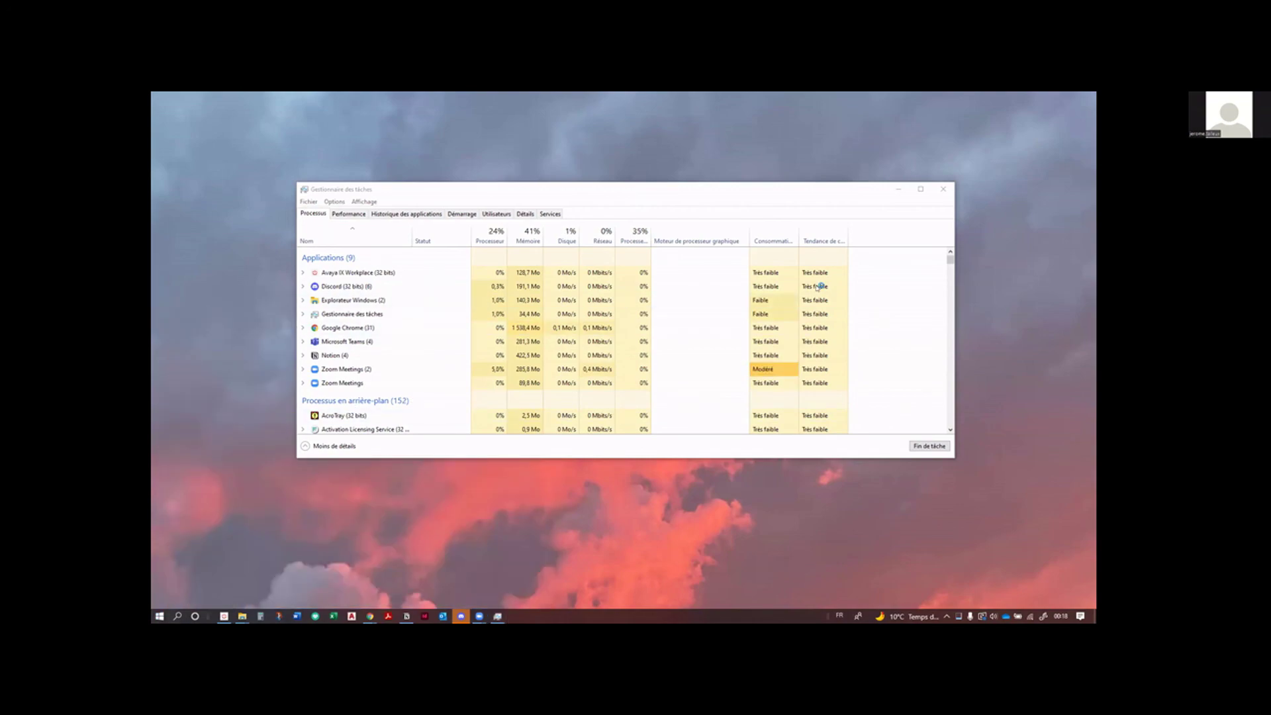
Step: Close Task Manager, bring up the restarted Gramps and open Gestion des arbres familiaux
left_click(944, 189)
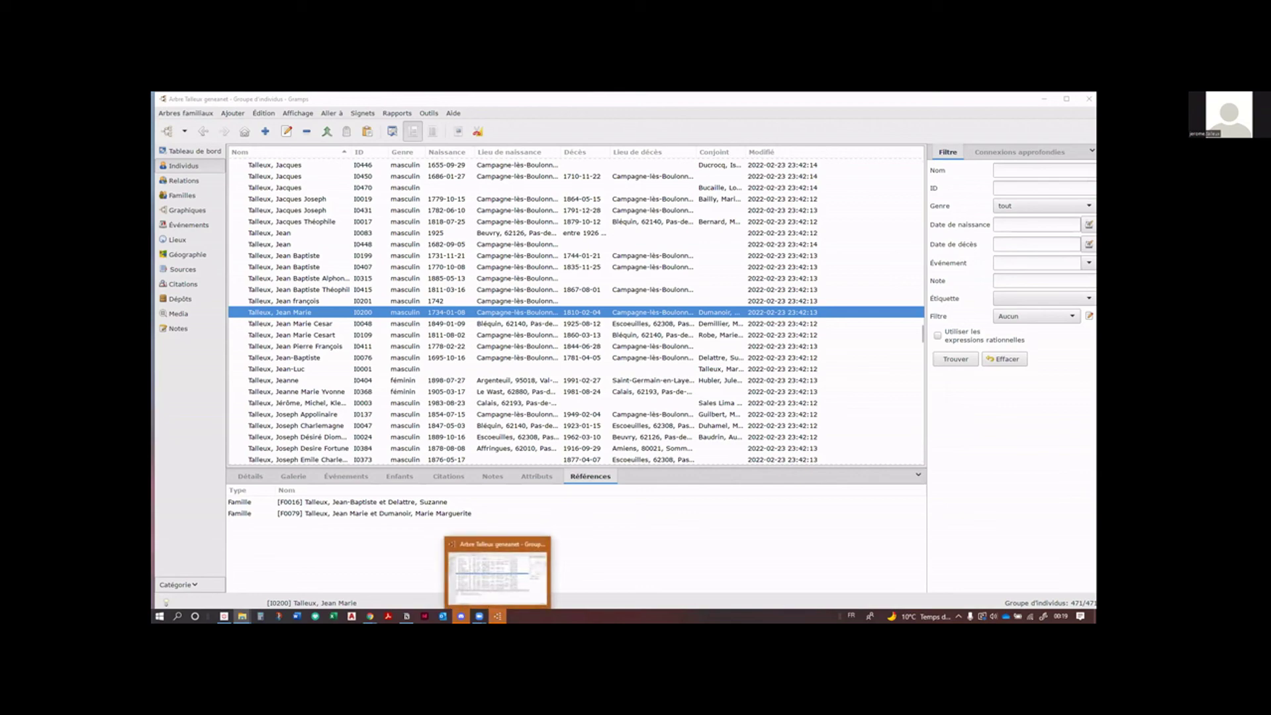
left_click(503, 591)
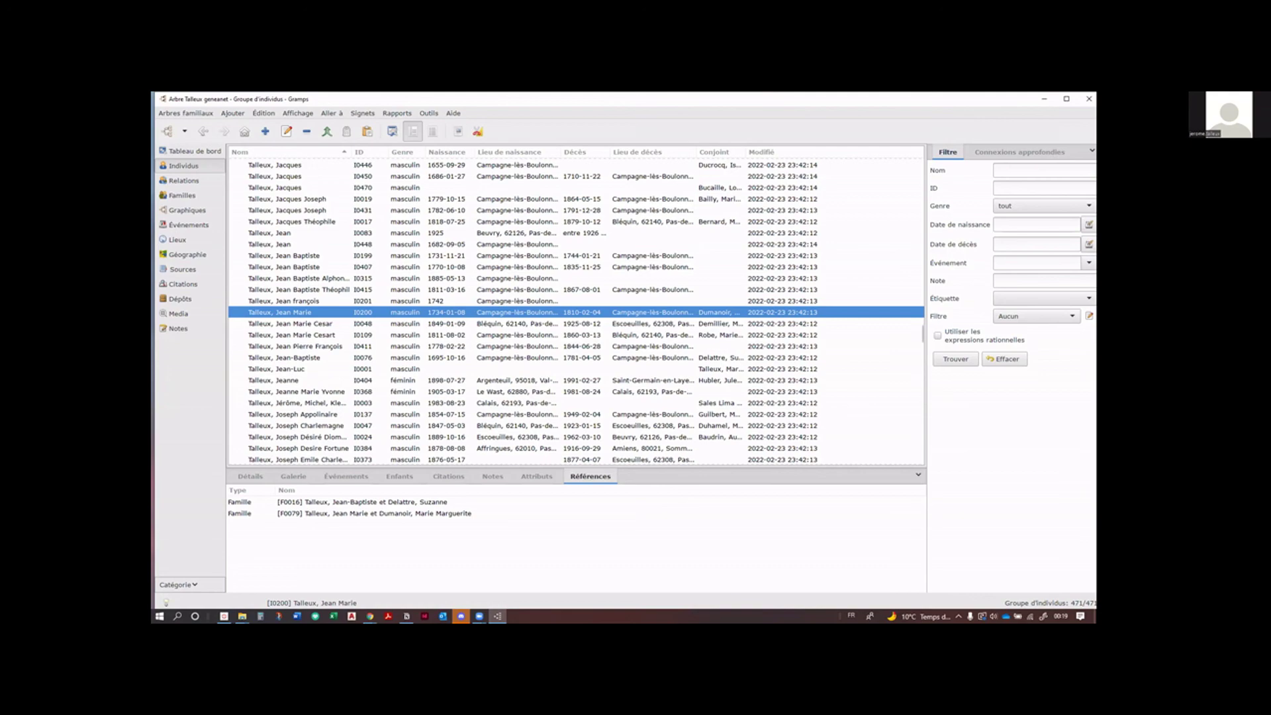
left_click(168, 131)
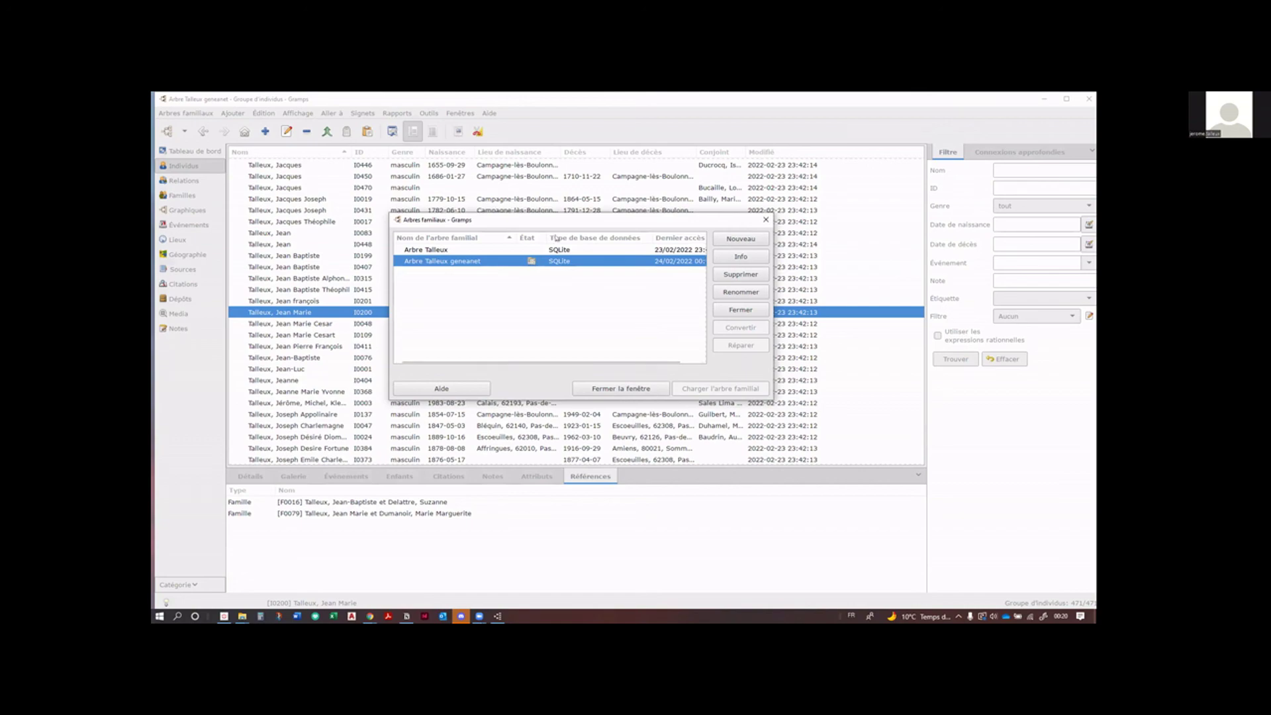
Step: Move and widen the Arbres familiaux dialog to read Dernier accès dates, then close it
left_click_drag(503, 213, 445, 200)
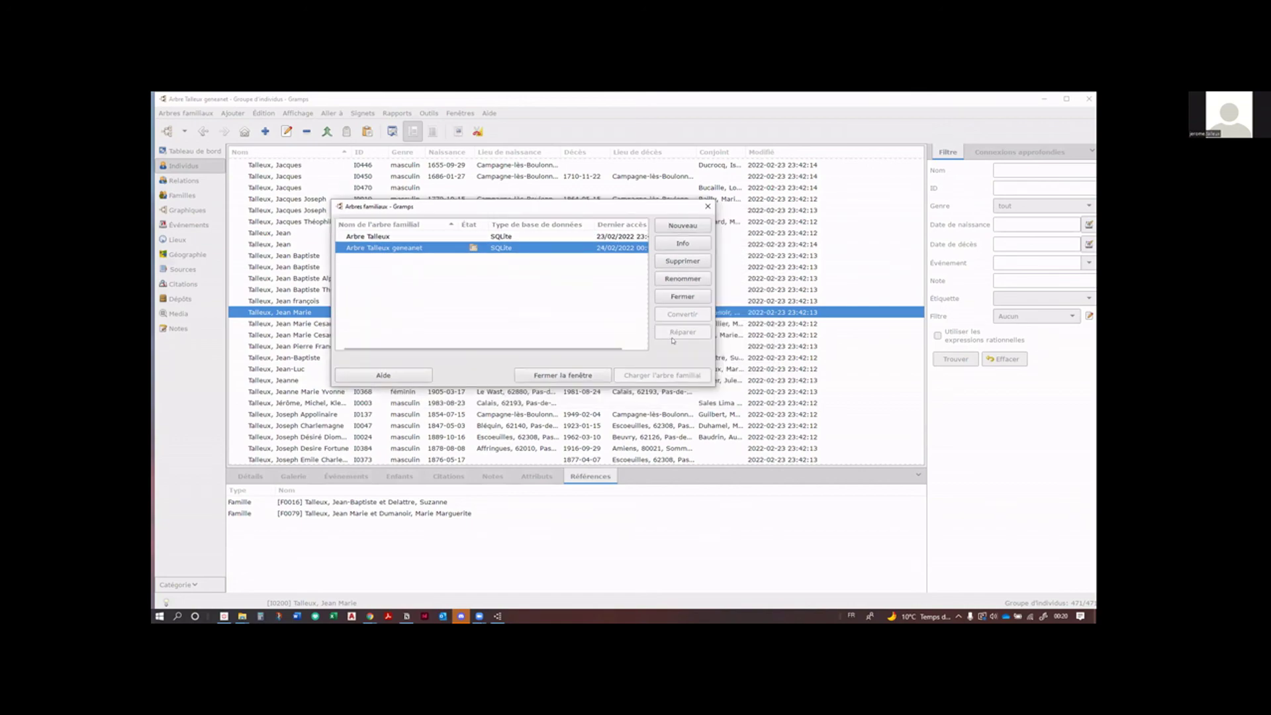
left_click_drag(712, 354, 841, 362)
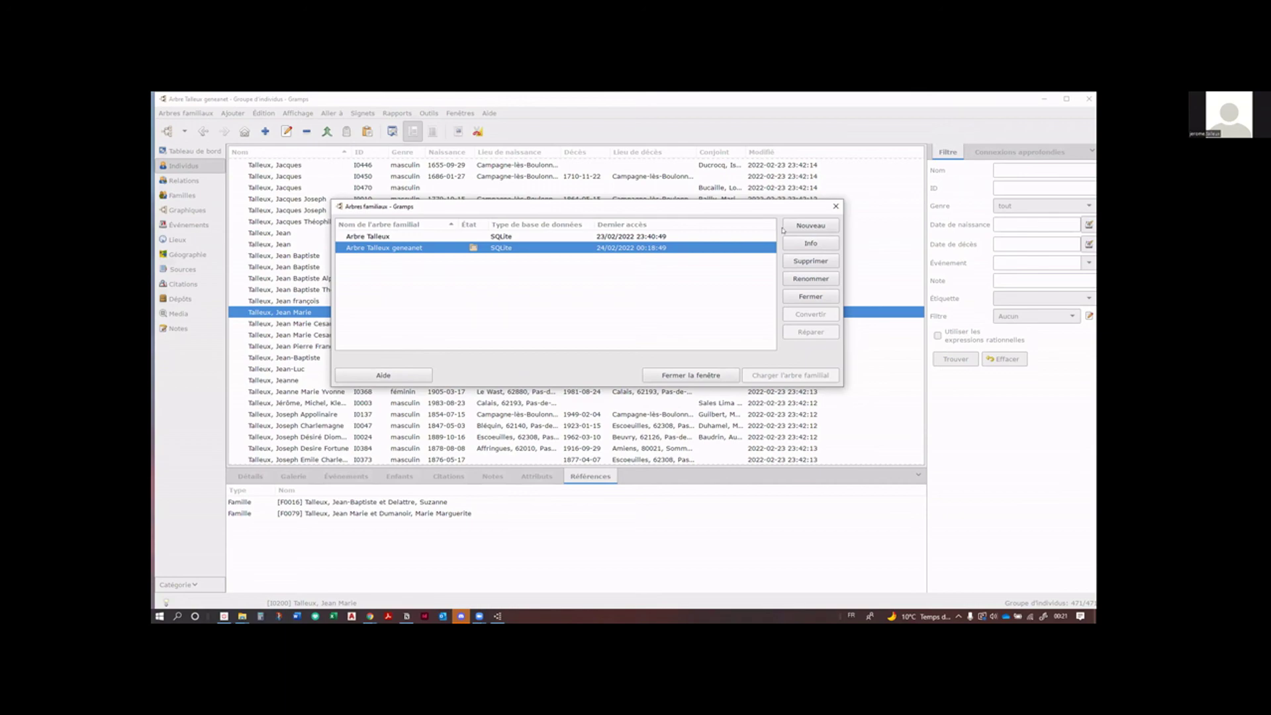
left_click(714, 382)
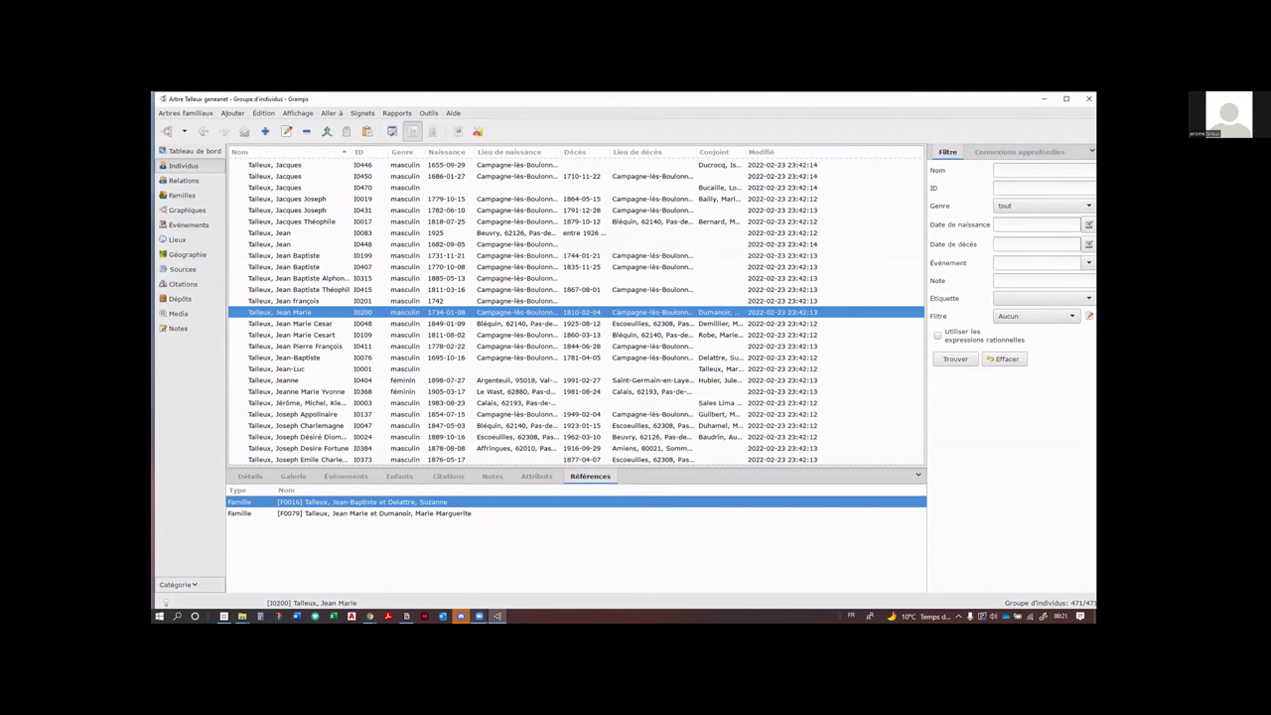
Step: Bring the 'Réunions Zoom dans le Cloud' window forward from its taskbar preview
mouse_move(479, 616)
left_click(510, 591)
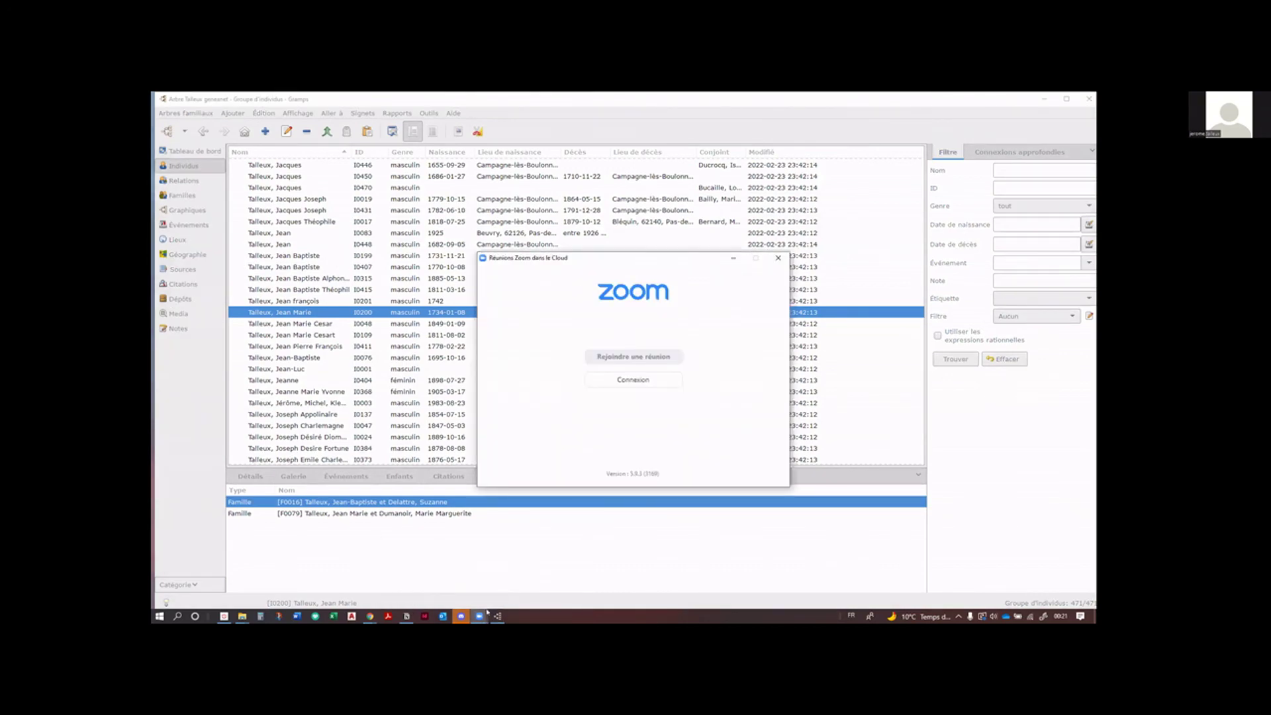